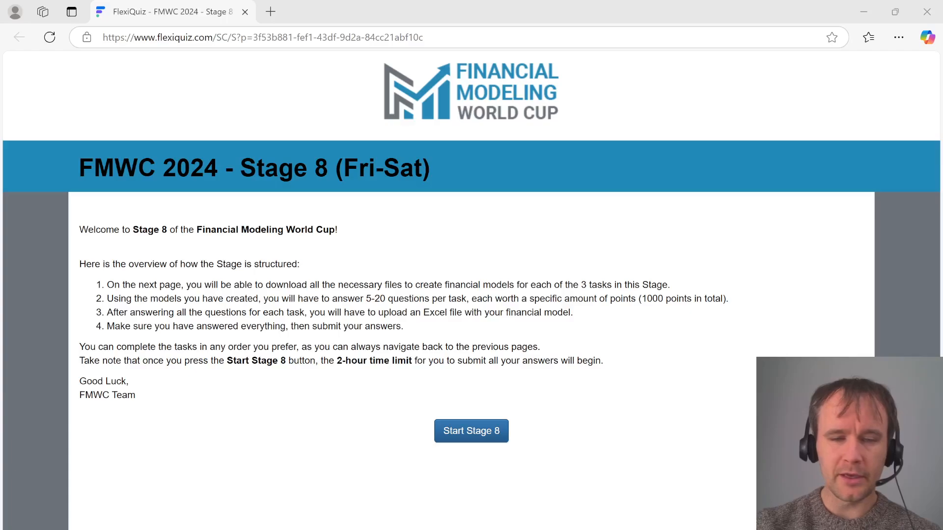
Switch from the browser to the blank S1 workbook in Excel and bring up the Score est workbook
mouse_move(419, 529)
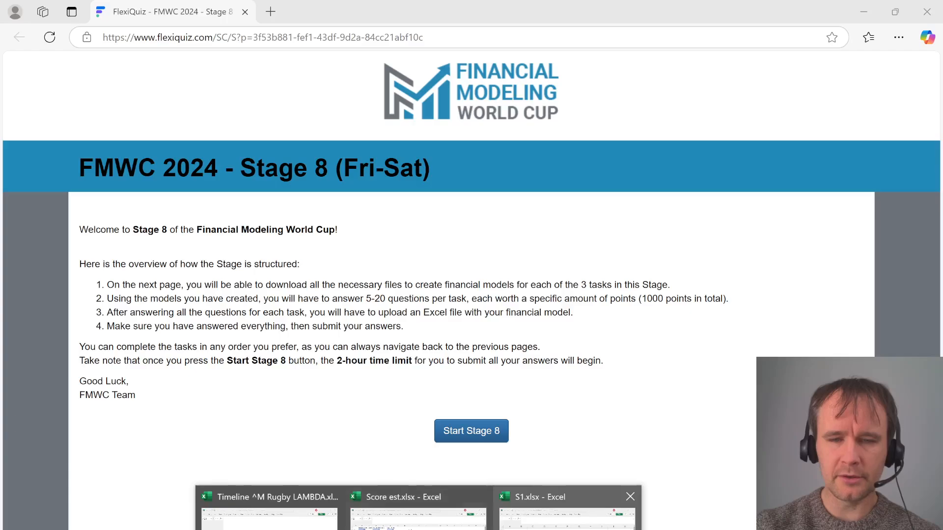
click(565, 513)
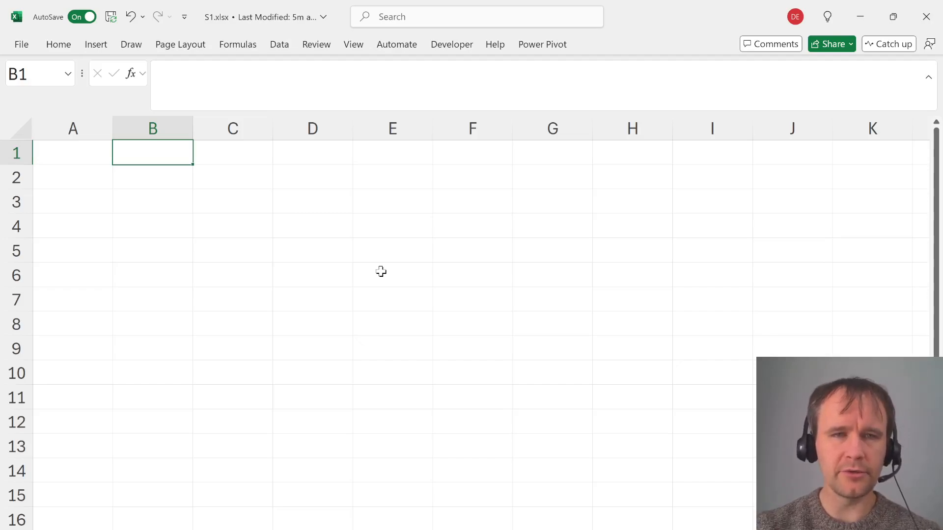
key(alt+Tab)
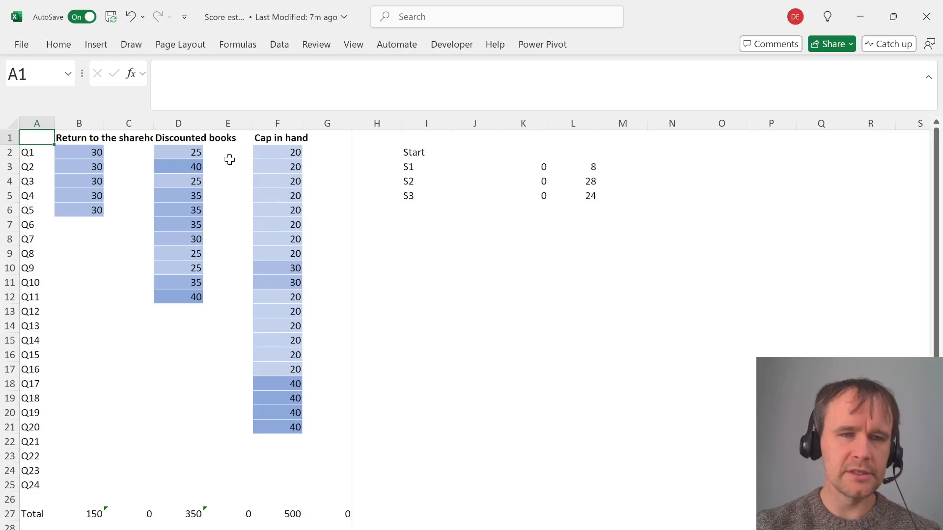
Enter 1 beside the questions of all three tasks, in C2:C6, E2:E12 and G2:G17
drag(120, 153, 119, 211)
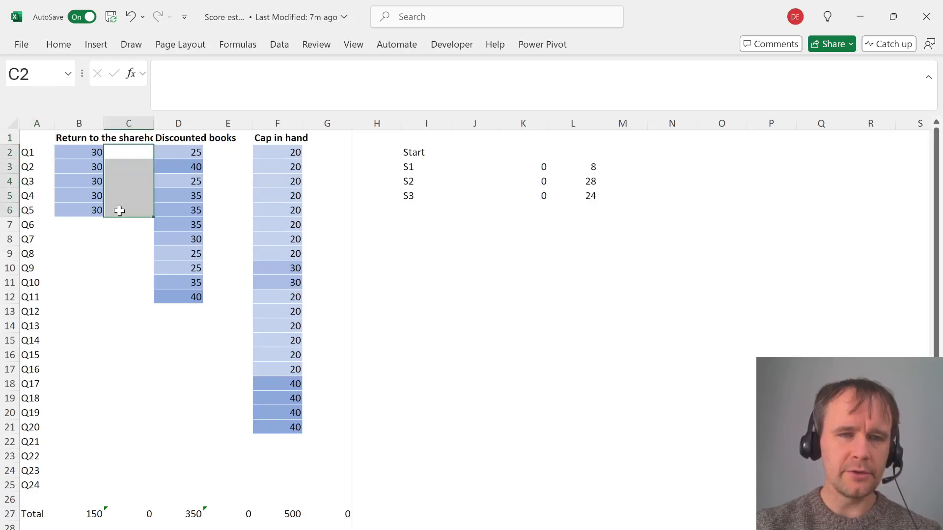
ctrl+drag(219, 155, 212, 296)
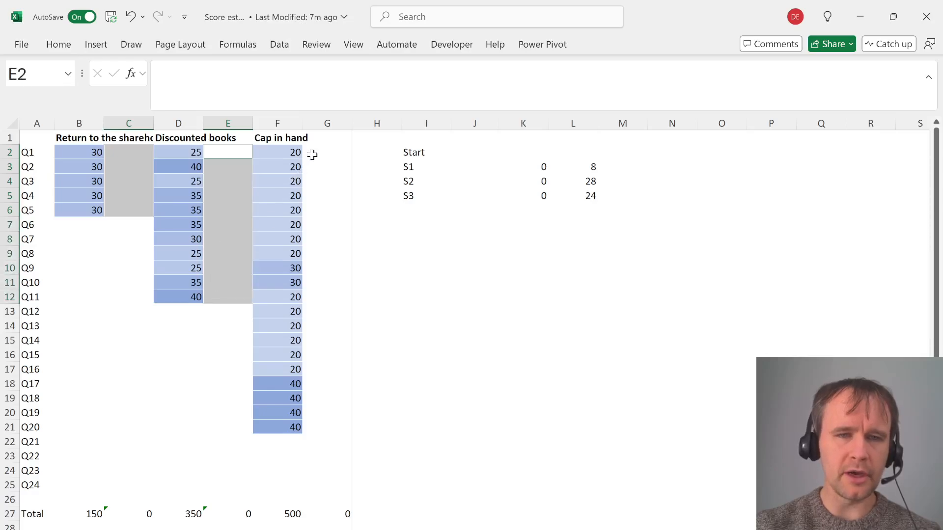
ctrl+drag(311, 152, 308, 369)
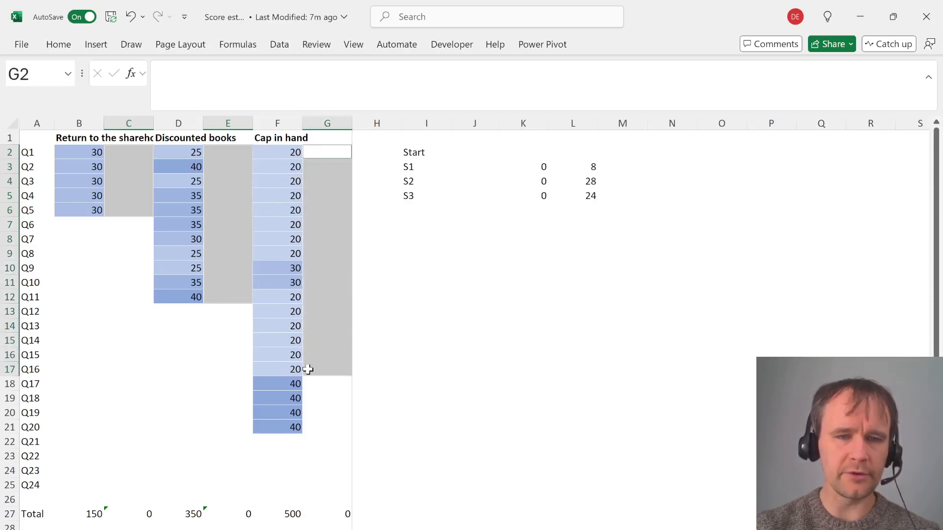
text(1)
key(ctrl+Return)
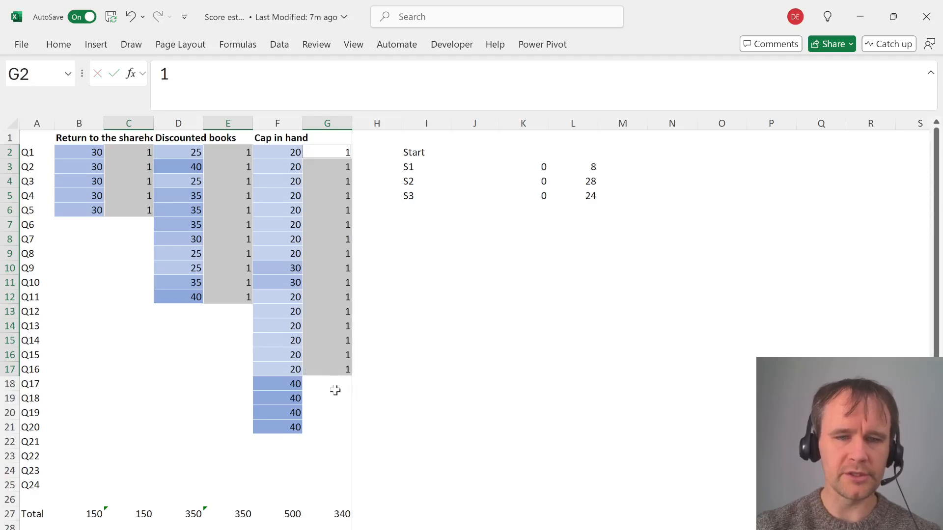
Check the total formula in G29 and enter 0.5 beside Cap in hand questions Q17 and Q18 in G18:G19
drag(328, 387, 320, 425)
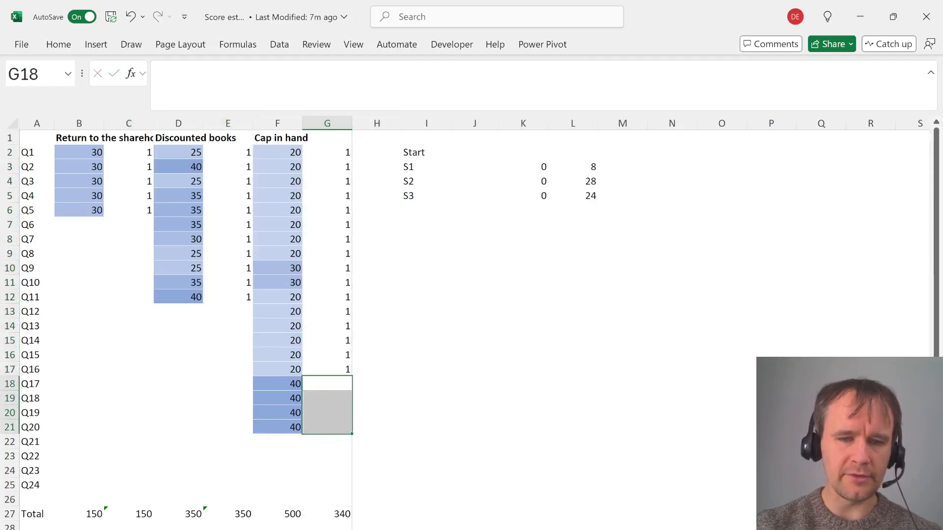
click(327, 529)
key(Up)
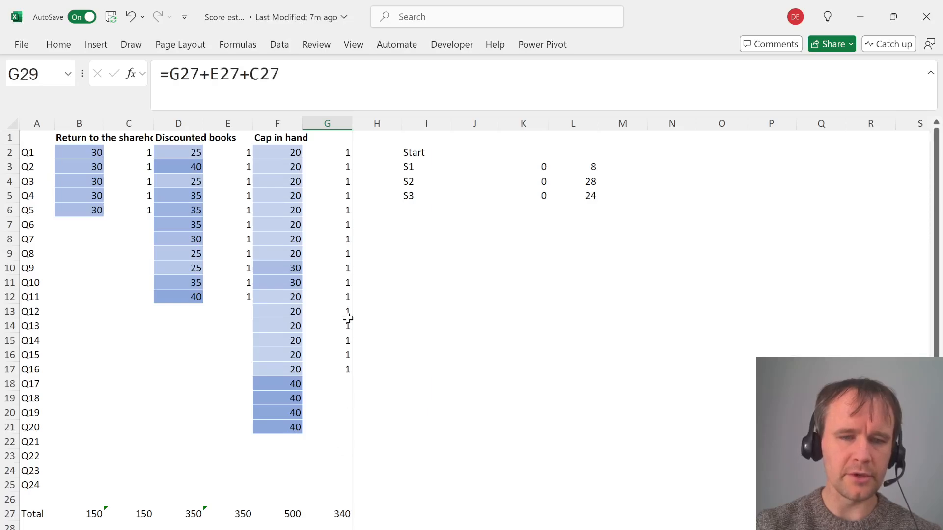
click(334, 383)
drag(334, 384, 334, 399)
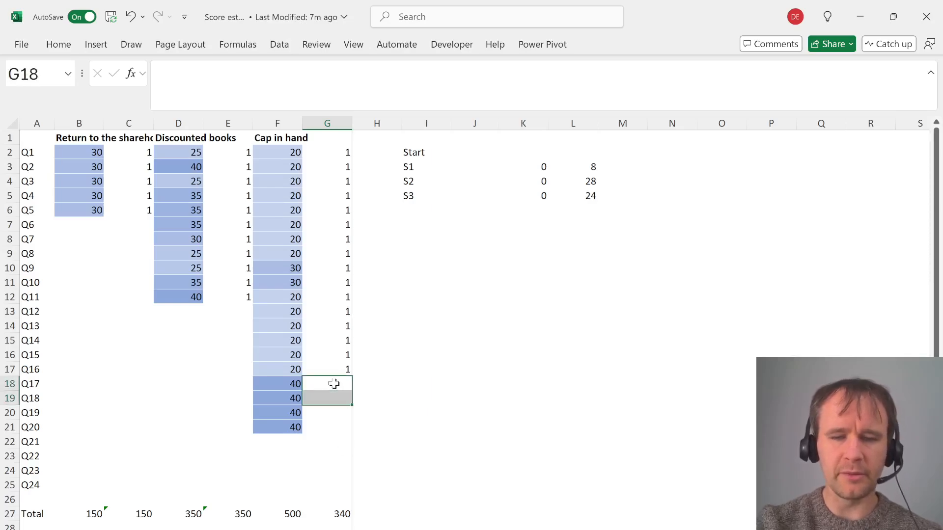
text(0.5)
key(ctrl+Return)
key(Down)
key(Down)
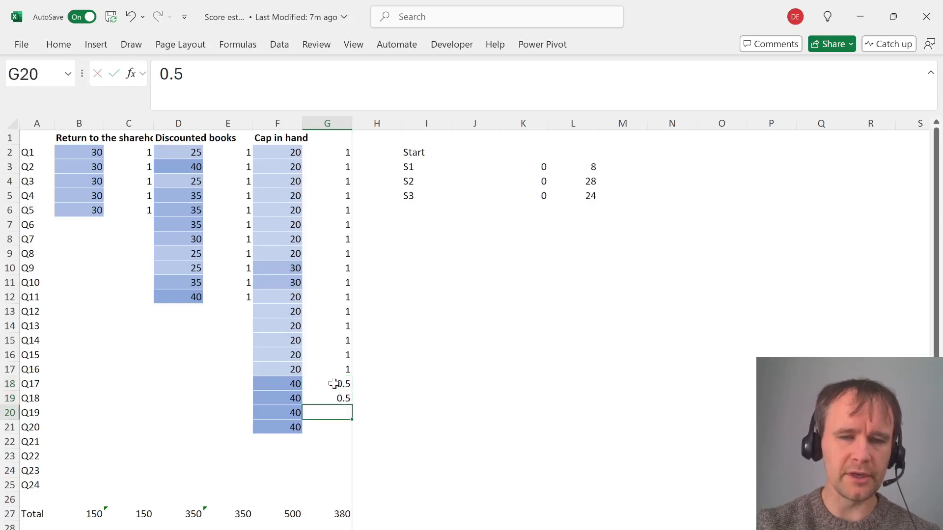
Clear all the trial marks beside the Cap in hand questions in G2:G19
click(334, 384)
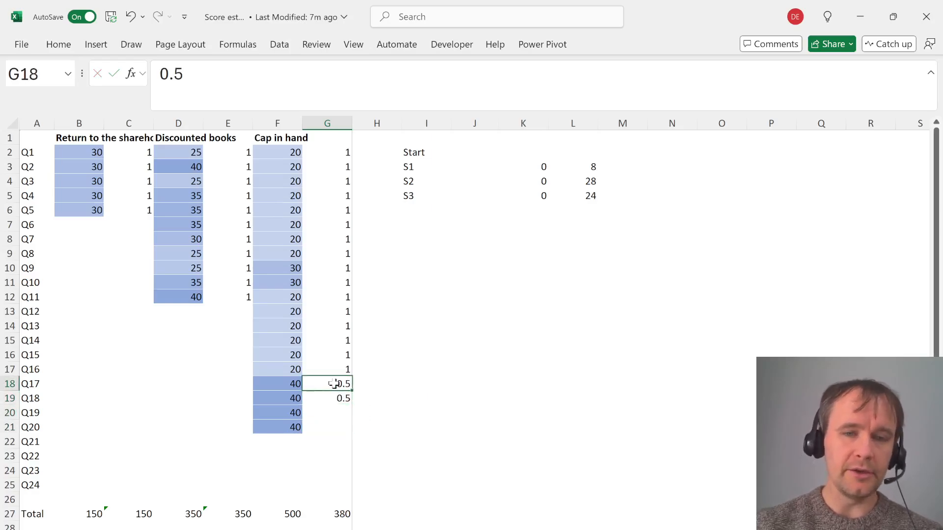
key(Down)
key(ctrl+shift+Up)
key(Delete)
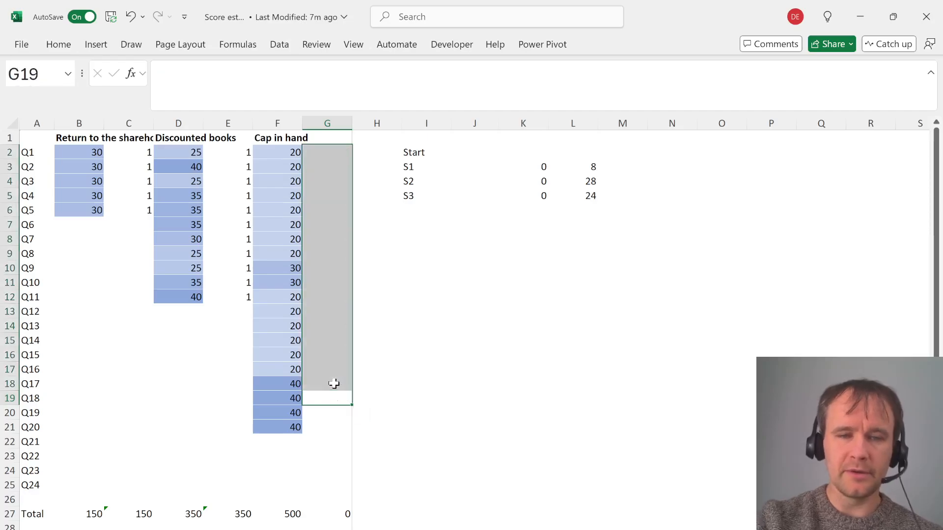
Clear the trial marks for the other two tasks in E2:E12 and C2:C6, and return to cell A1
key(Left)
key(Left)
key(ctrl+Up)
key(ctrl+shift+Up)
key(Delete)
key(Left)
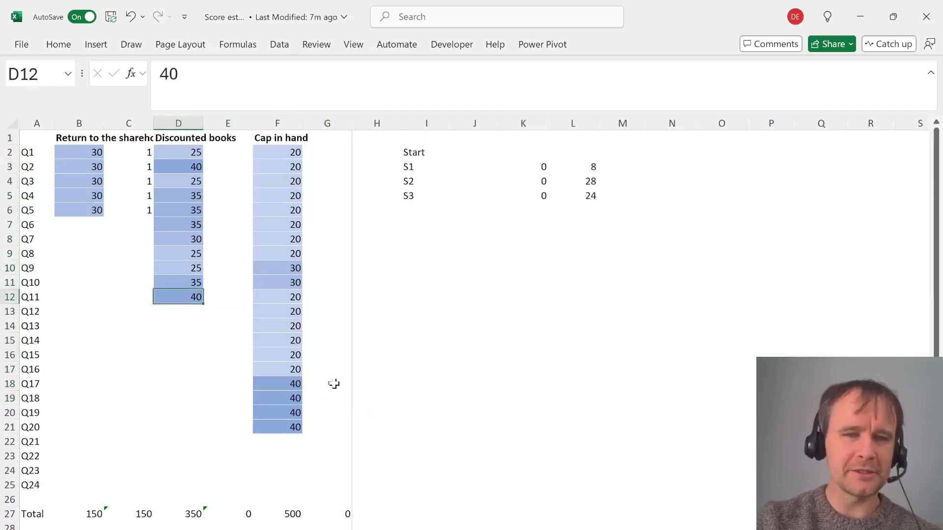
key(Left)
key(ctrl+Up)
key(ctrl+shift+Up)
key(Delete)
key(ctrl+Home)
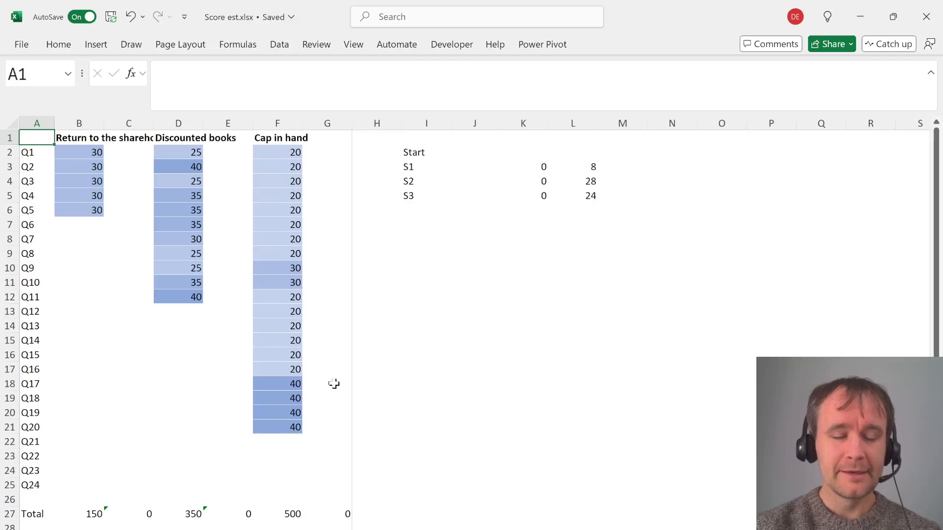
In the Timeline workbook, examine the start date, years and months-per-period inputs, the period row and the grouped timeline rows 9 to 18
key(ctrl+Tab)
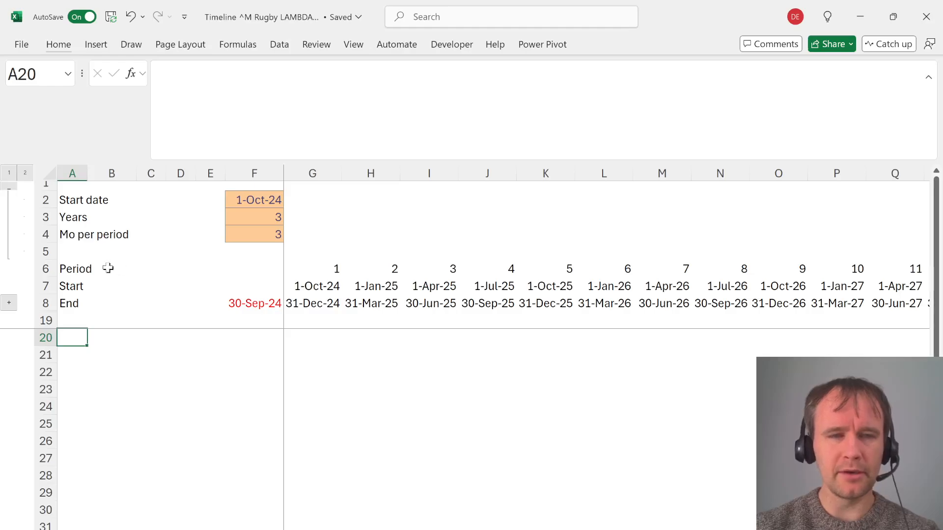
click(245, 197)
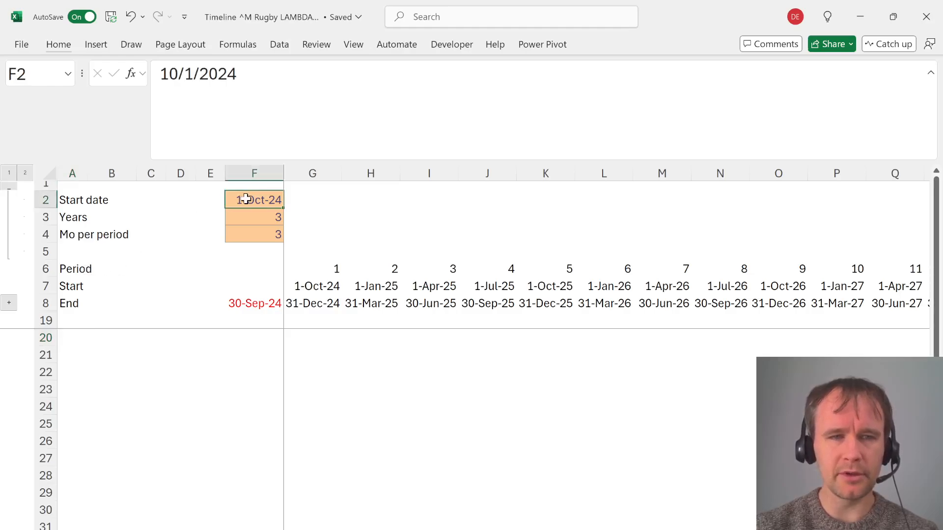
click(262, 220)
click(261, 238)
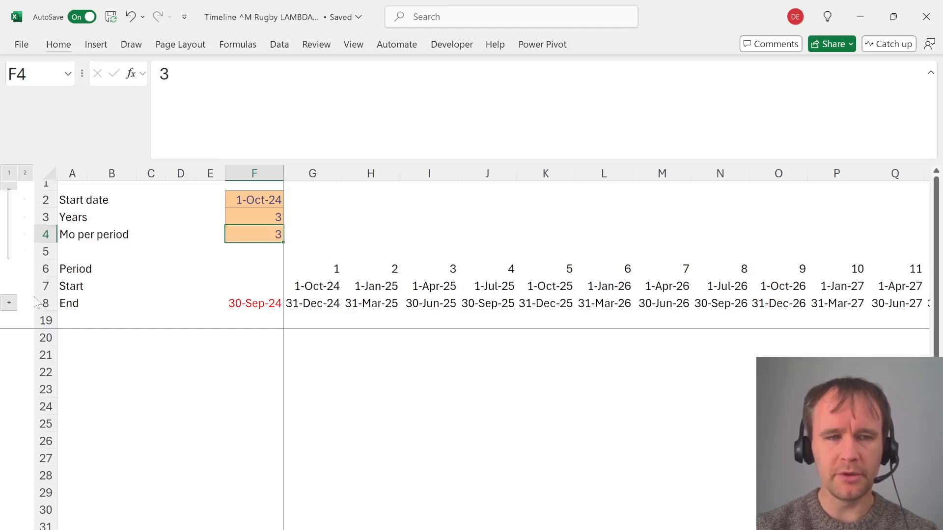
click(41, 269)
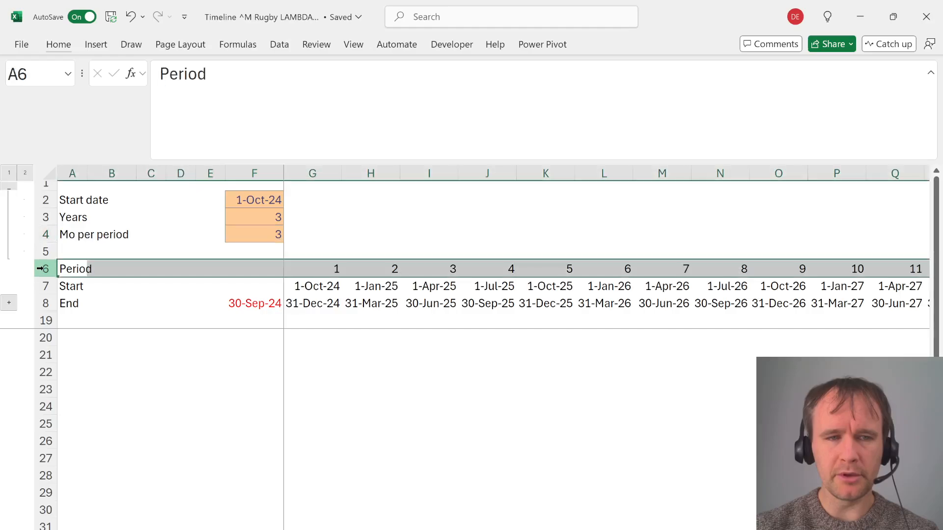
click(9, 303)
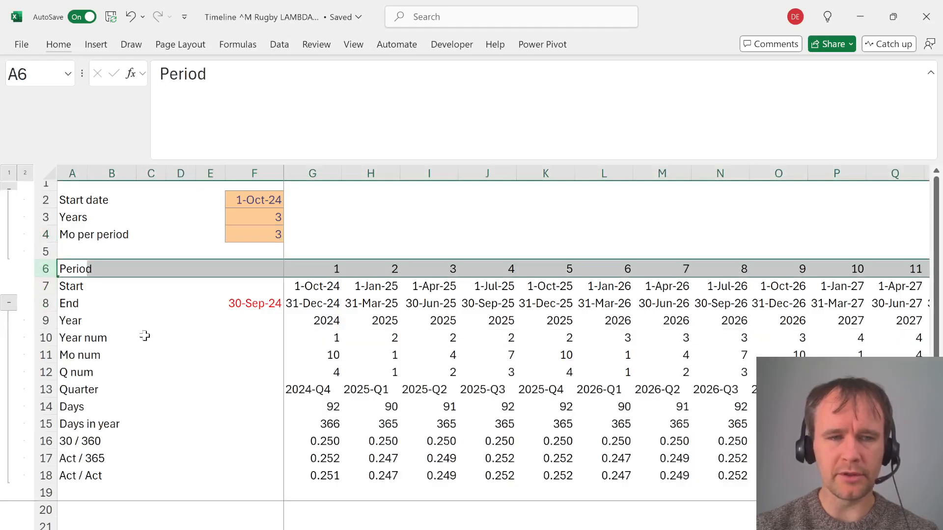
click(9, 303)
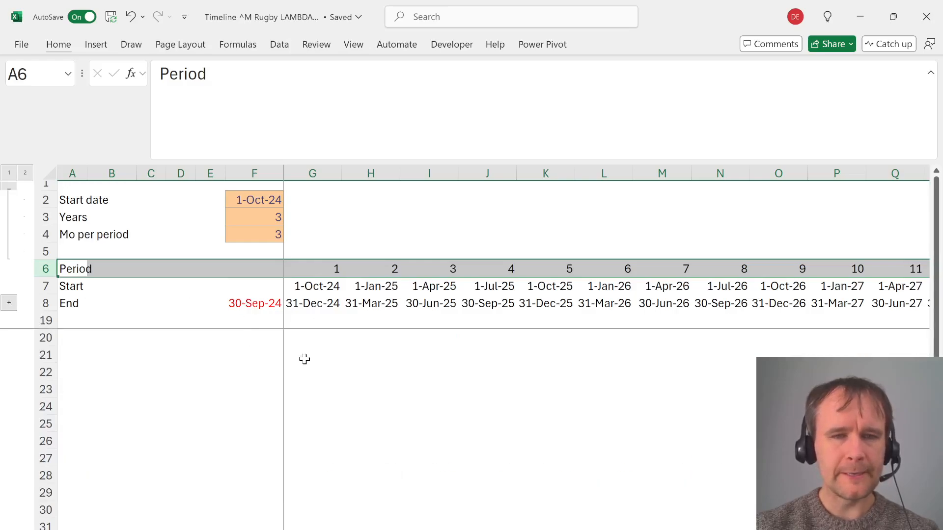
Look up the arguments of the leagueTable function and the available team functions in F21, leaving the cell empty
click(189, 360)
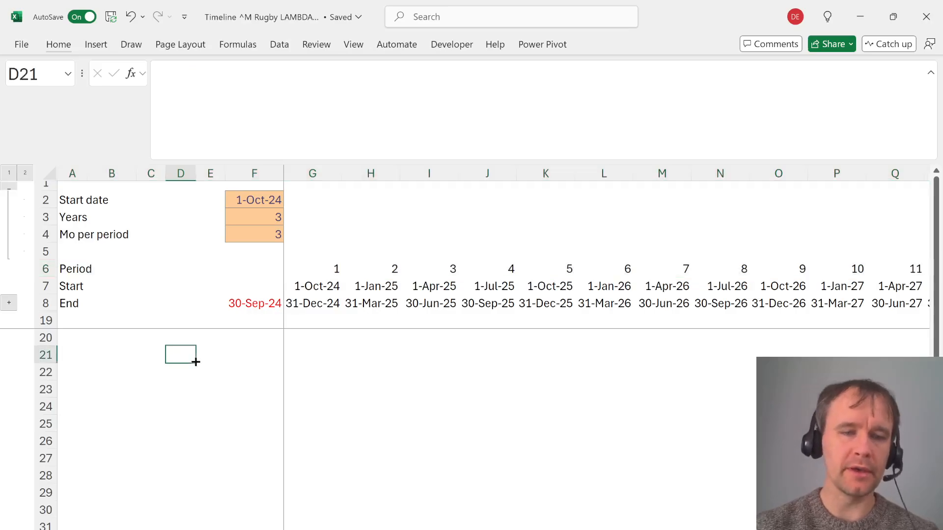
click(196, 362)
key(Right)
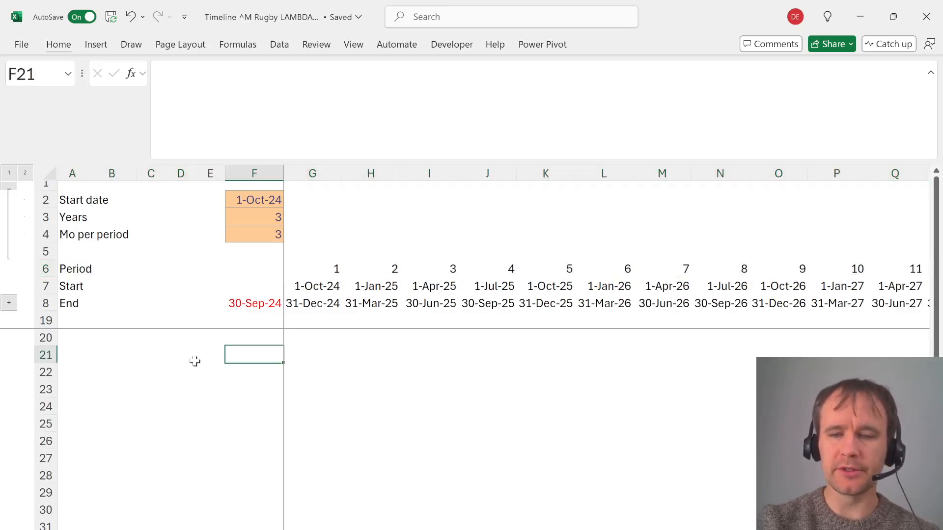
text(=lea)
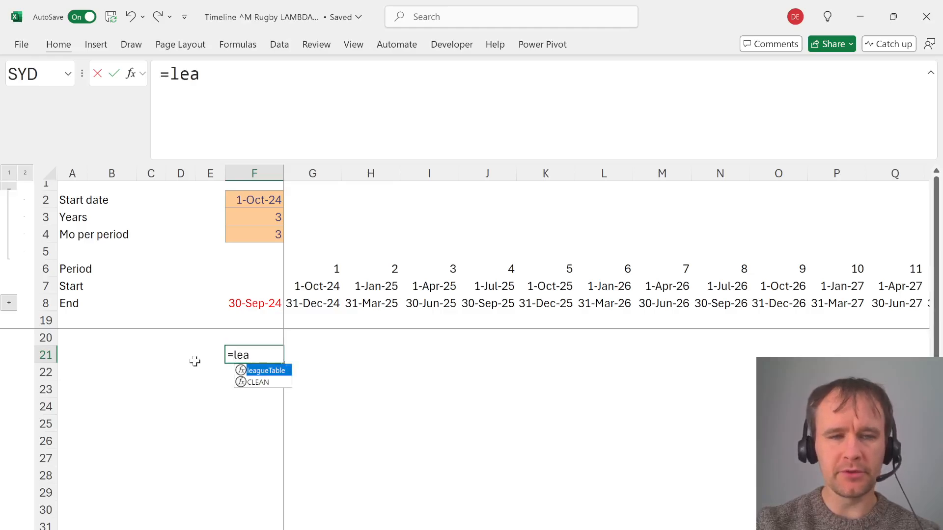
key(Tab)
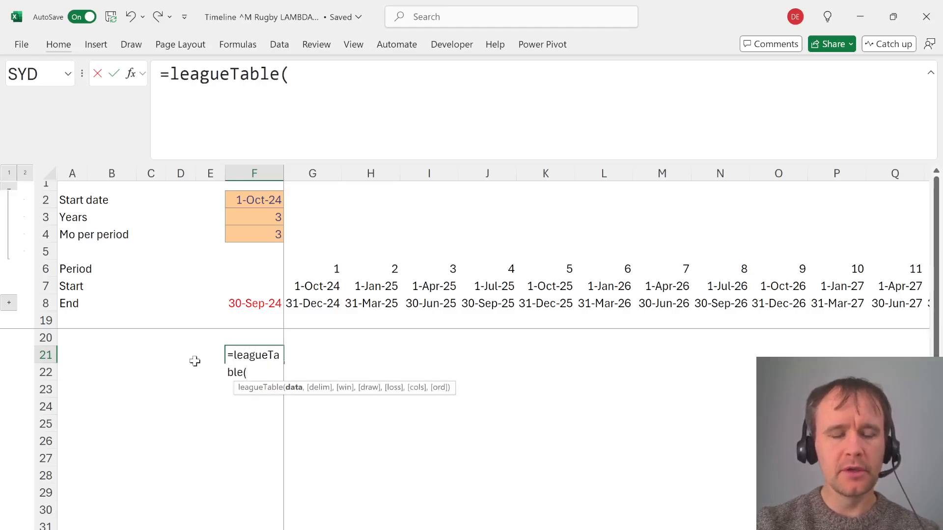
key(Escape)
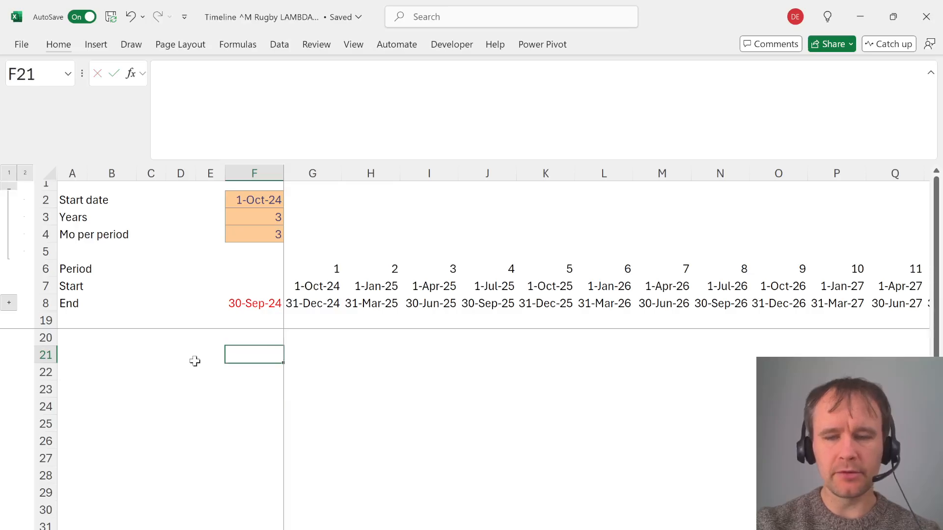
text(=taem)
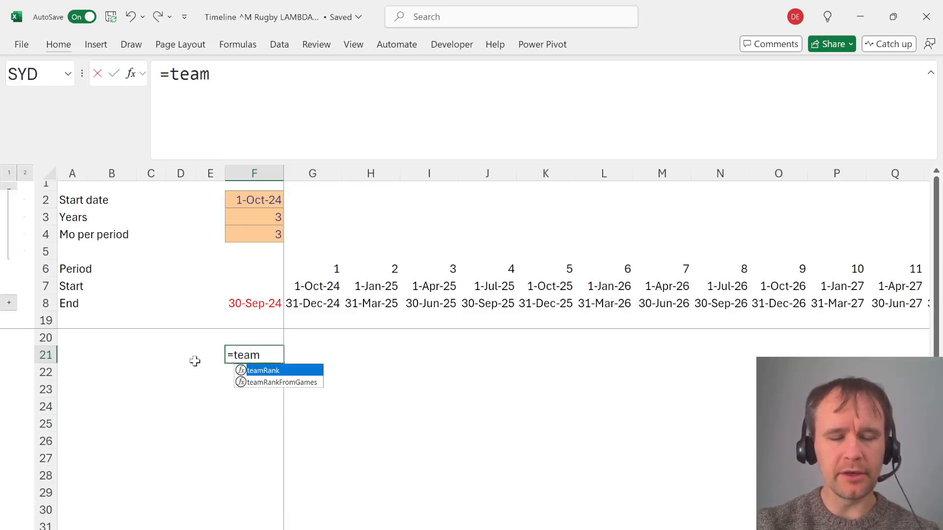
key(Escape)
key(Escape)
key(Up)
key(Right)
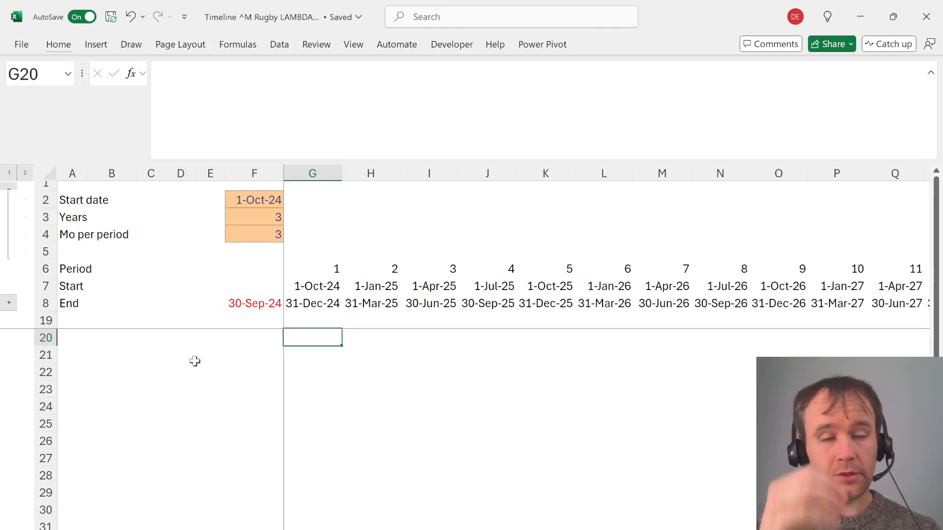
Switch to File Explorer, check the contents of the Round 8 and Downloads folders, and return to the Timeline workbook
click(369, 520)
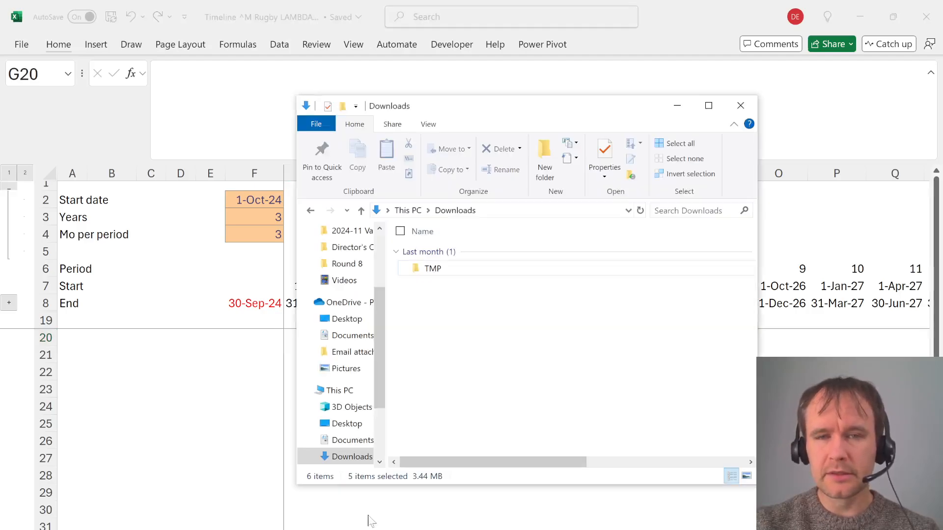
click(310, 212)
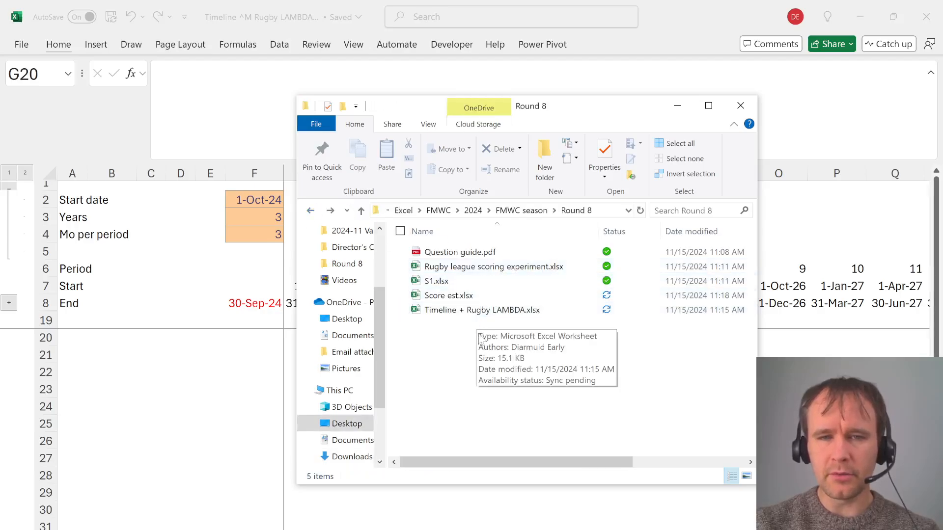
click(331, 212)
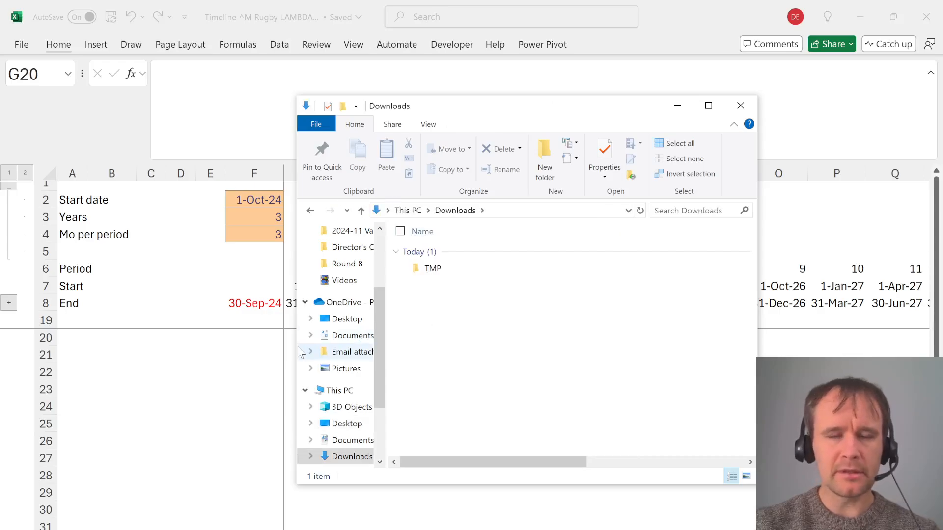
key(alt+Tab)
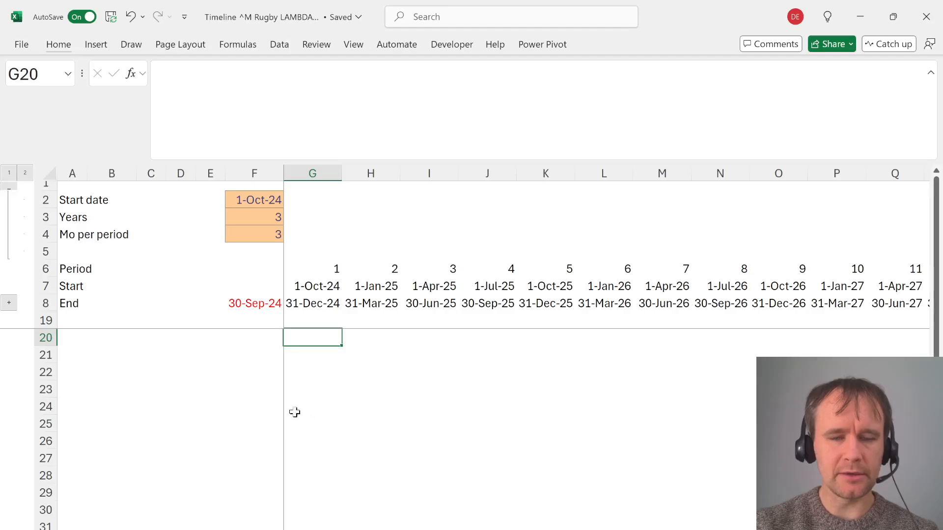
Switch to the score estimate workbook and examine the Cap in hand question points, focusing on Q18 to Q20 in F19:F21
key(alt+Tab)
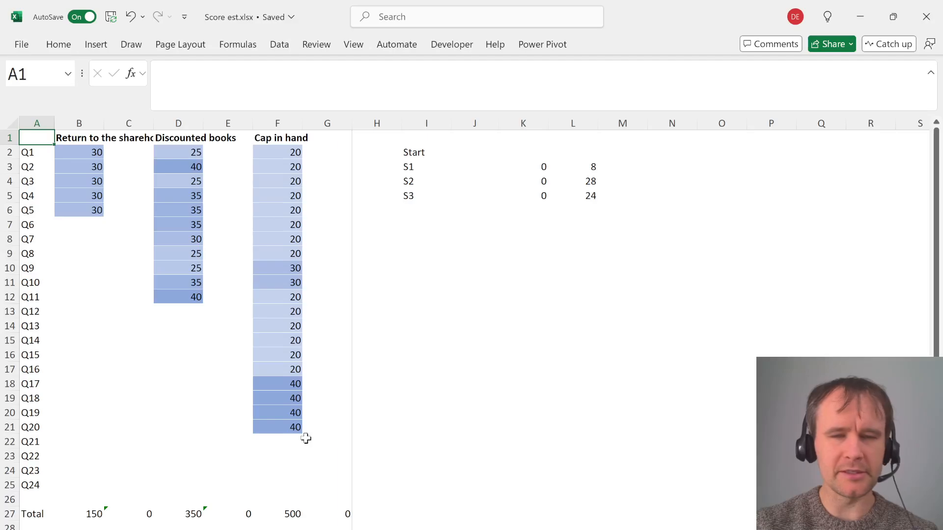
click(276, 152)
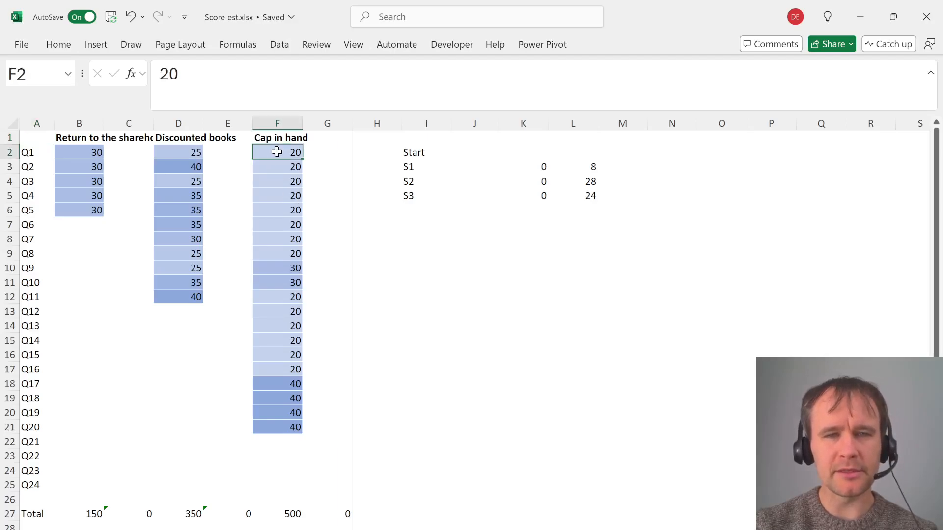
key(ctrl+shift+Down)
key(ctrl+Down)
key(shift+Up)
key(shift+Up)
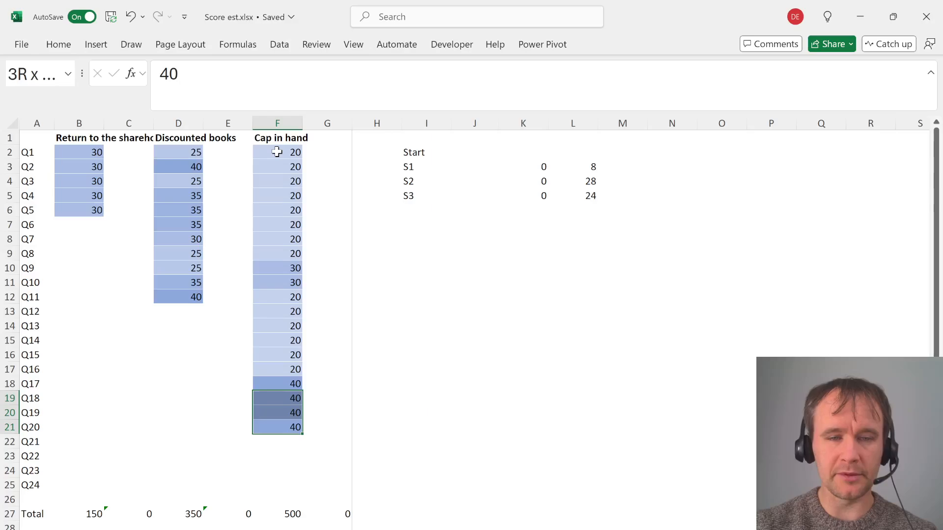
key(shift+space)
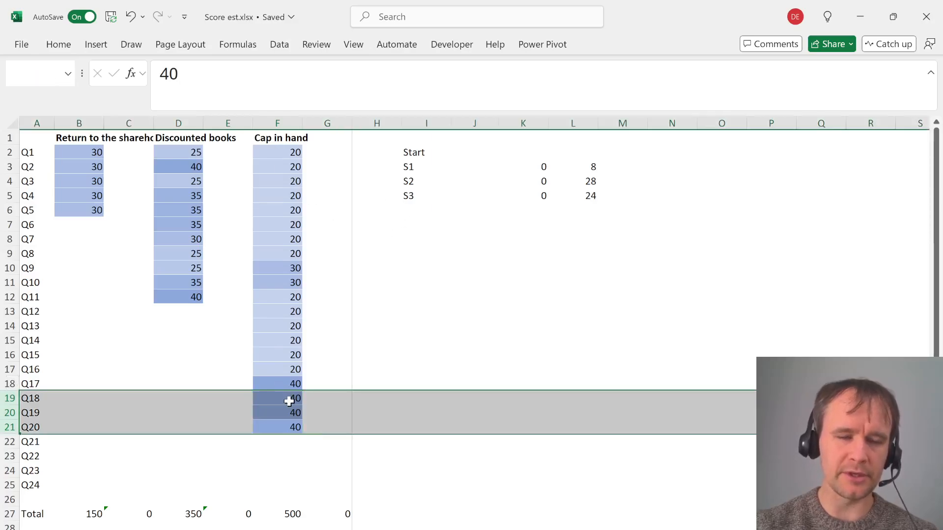
drag(284, 399, 280, 426)
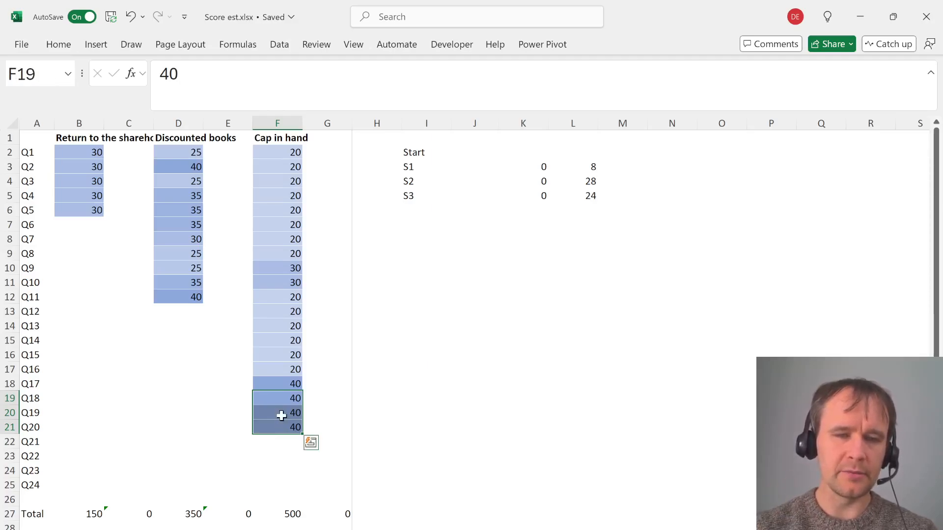
drag(283, 398, 279, 426)
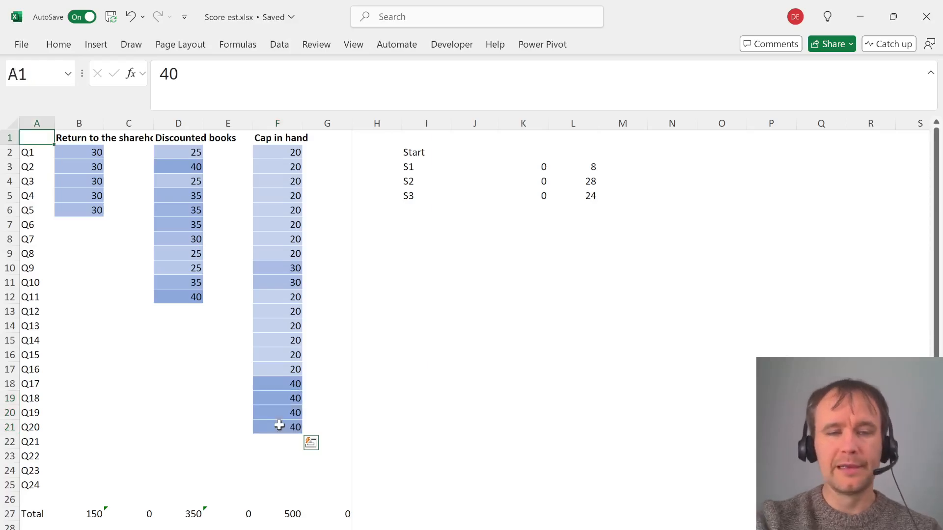
Check the whole Cap in hand points range F2:F21 and return to cell A1
click(278, 152)
key(ctrl+shift+Down)
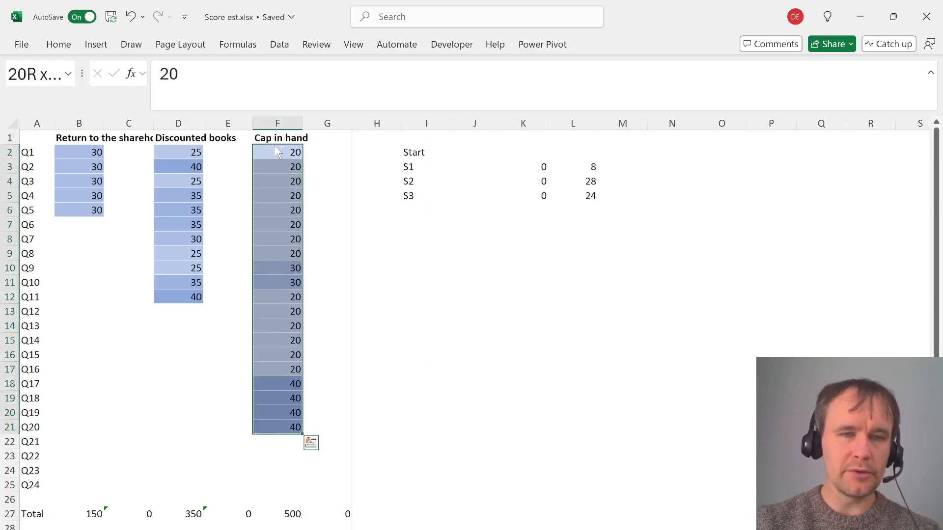
key(ctrl+Home)
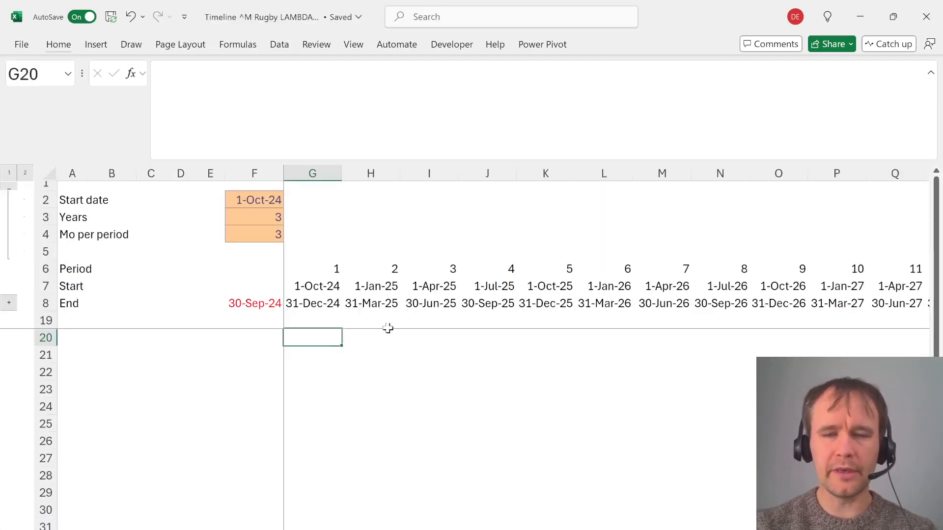
Switch to the FlexiQuiz page in the browser and start Stage 8 of FMWC 2024
key(alt+Tab)
key(Tab)
key(Tab)
key(Tab)
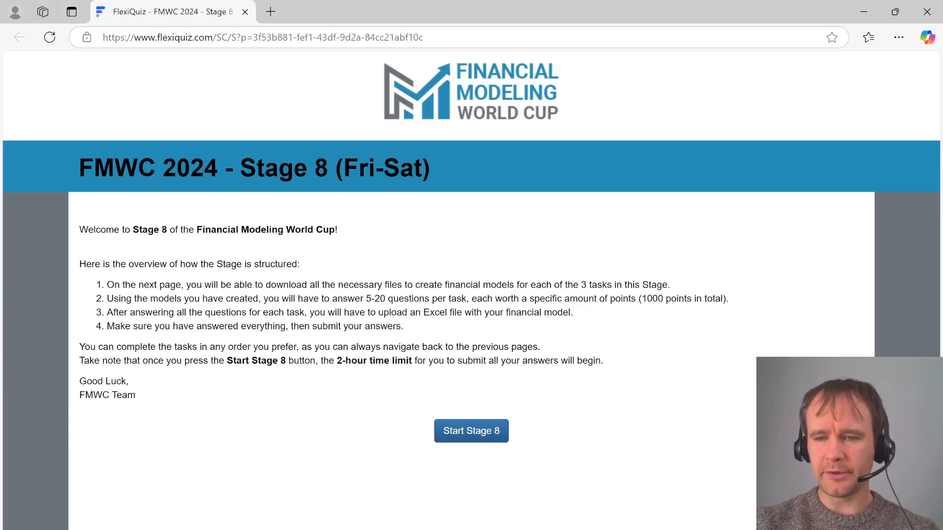
click(472, 432)
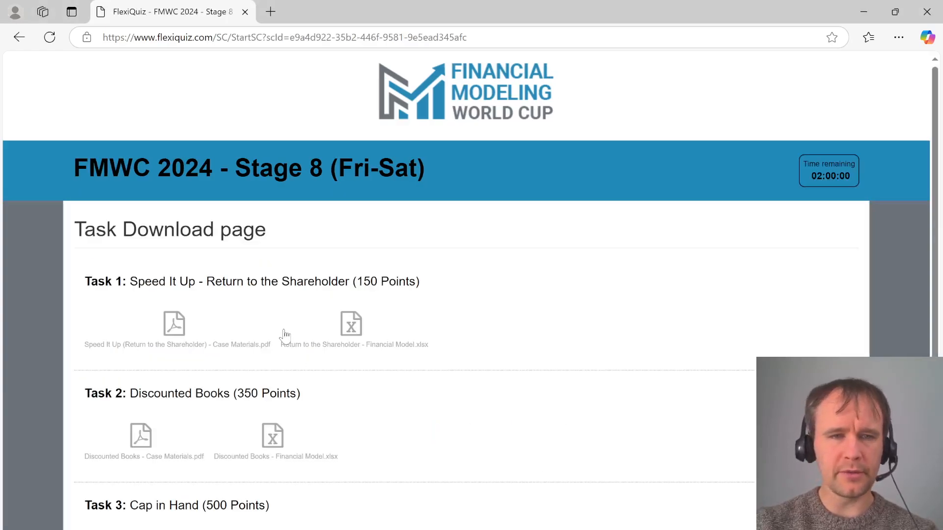
Download the case materials PDFs and financial model workbooks for all three tasks and show the Downloads folder
click(173, 327)
click(353, 329)
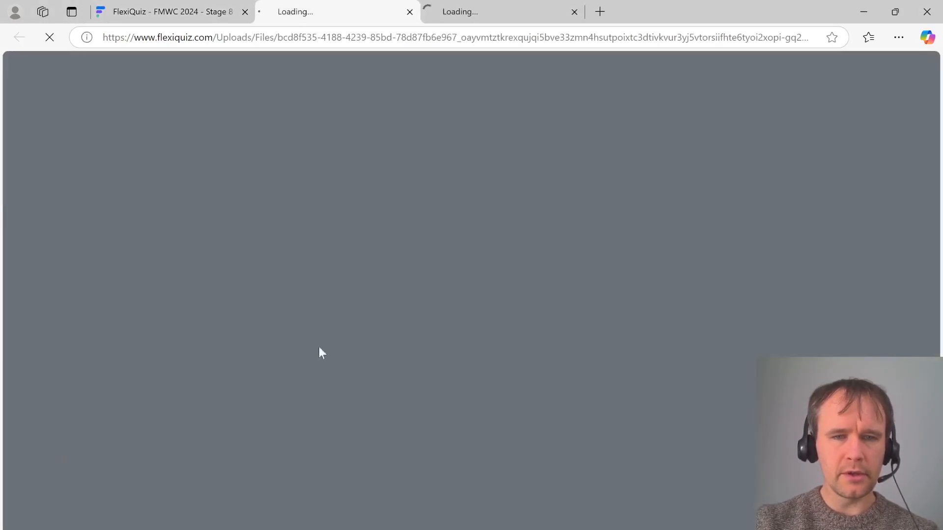
click(260, 435)
click(276, 443)
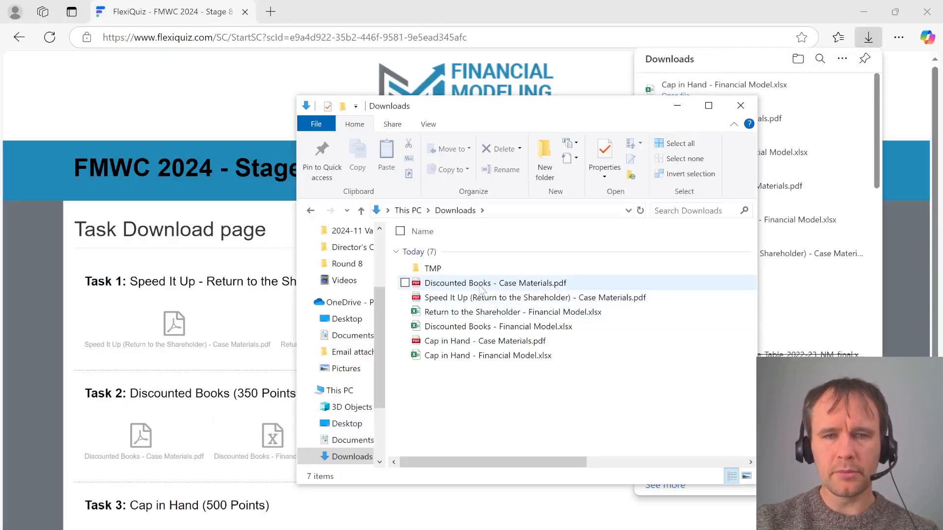
Open the Discounted Books, Speed It Up and Cap in Hand case materials PDFs from the Downloads folder together
click(479, 287)
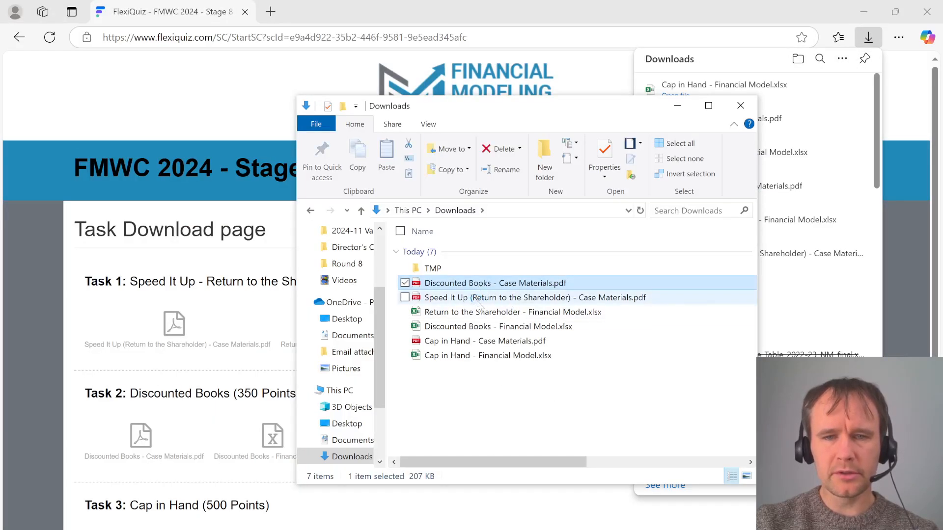
ctrl+click(478, 299)
ctrl+click(472, 344)
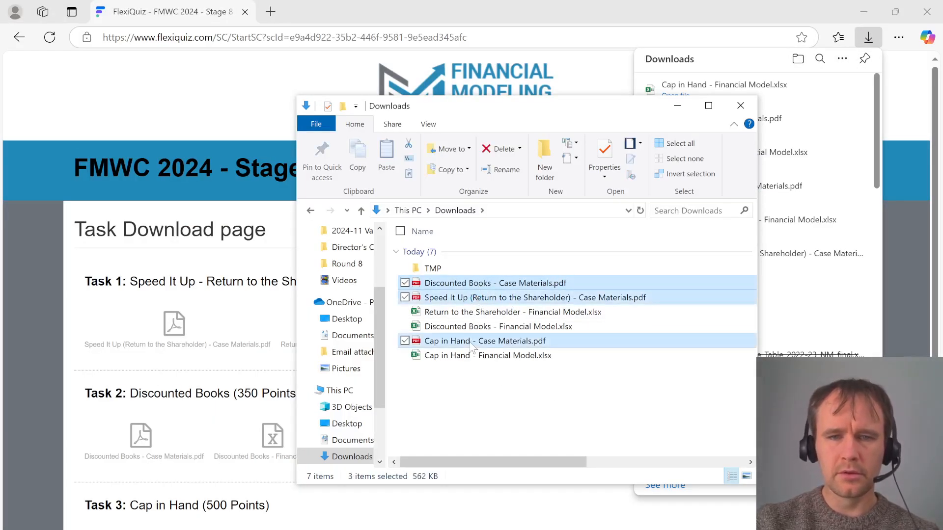
key(Return)
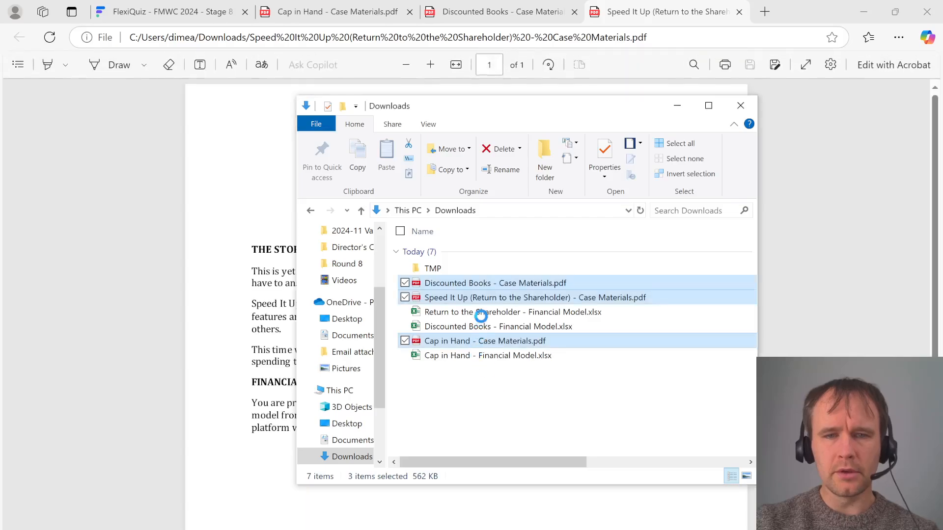
Transfer the Return to the Shareholder, Discounted Books and Cap in Hand financial model workbooks from Downloads into the Round 8 folder
click(480, 315)
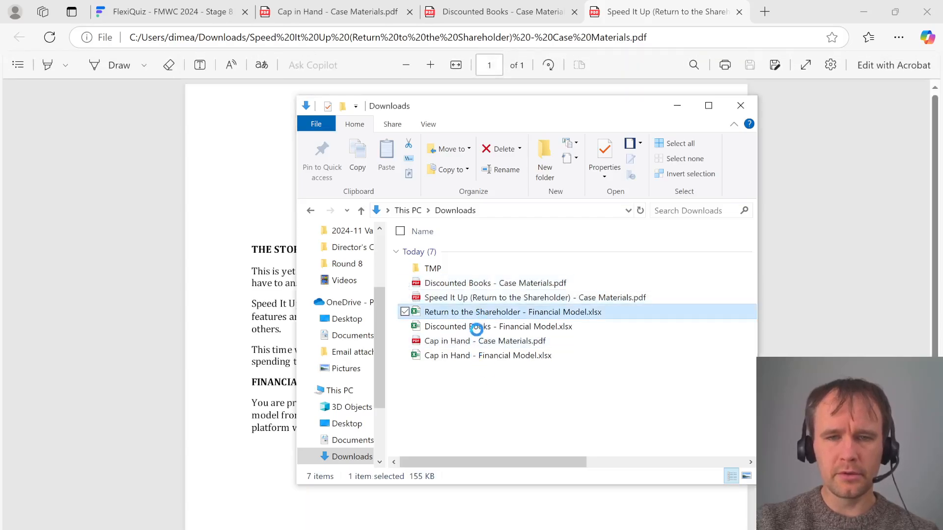
ctrl+click(481, 326)
ctrl+click(480, 355)
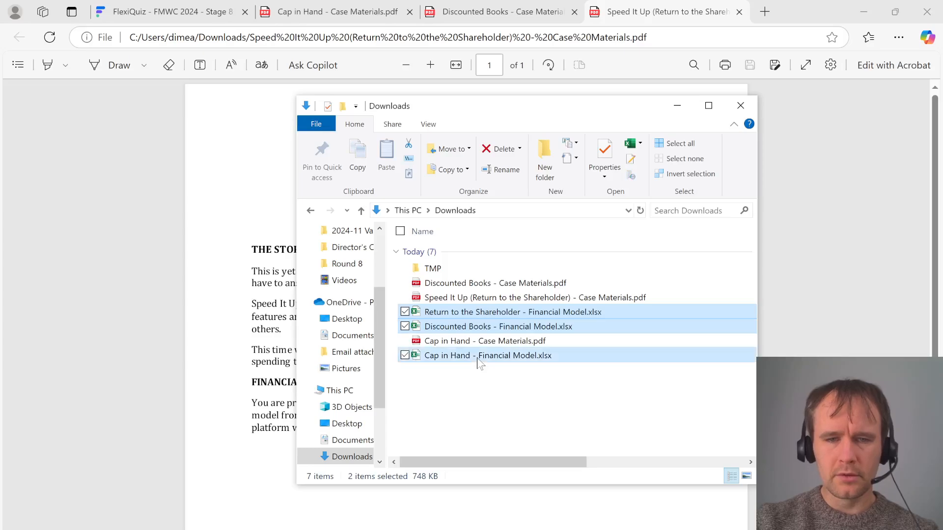
key(alt+Left)
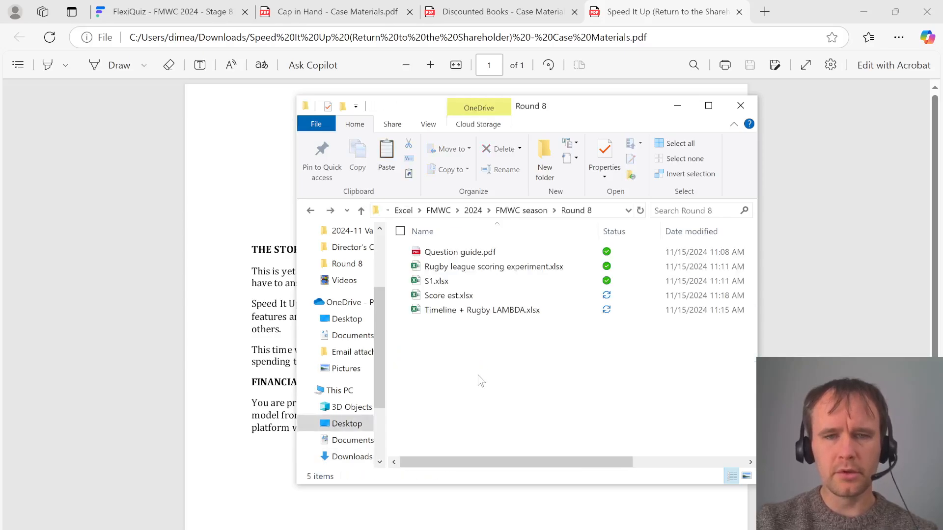
key(ctrl+v)
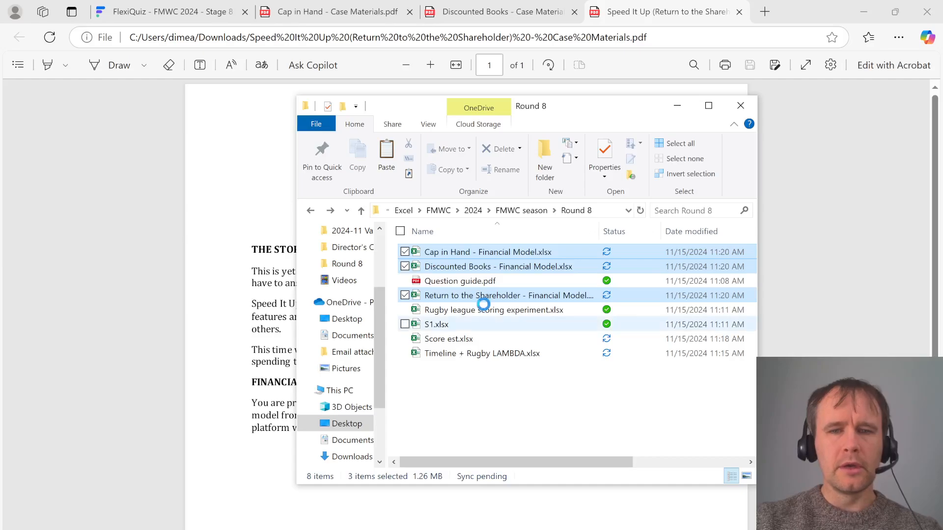
Read the one-page Return to the Shareholder case materials PDF in the browser and close it
click(244, 311)
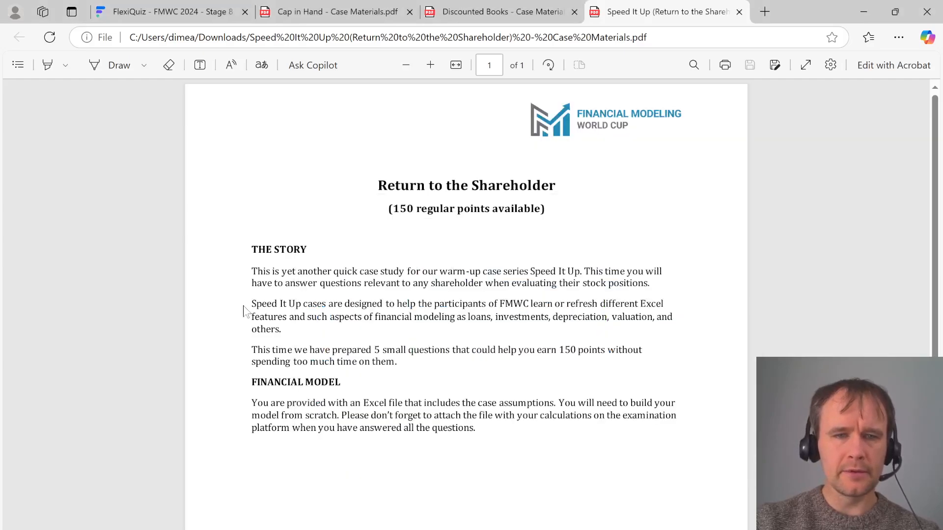
scroll(244, 312, down, 3)
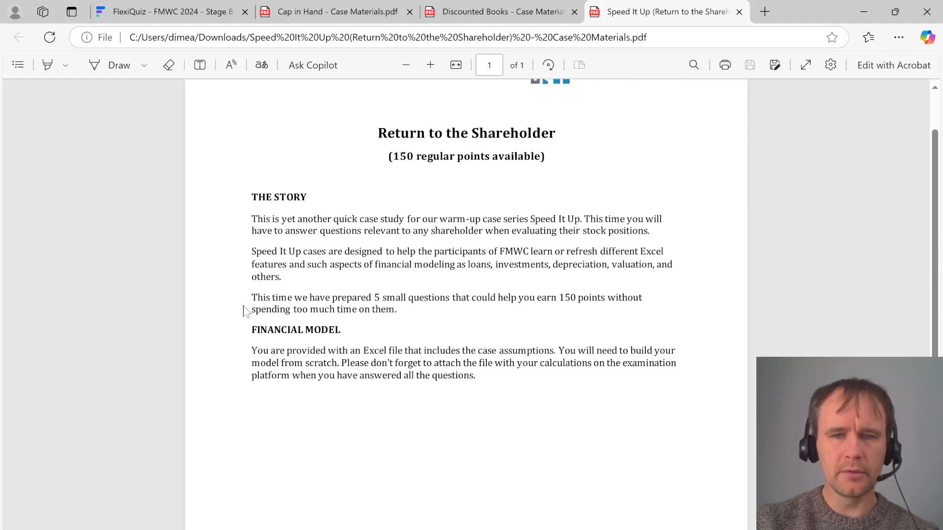
scroll(244, 312, up, 3)
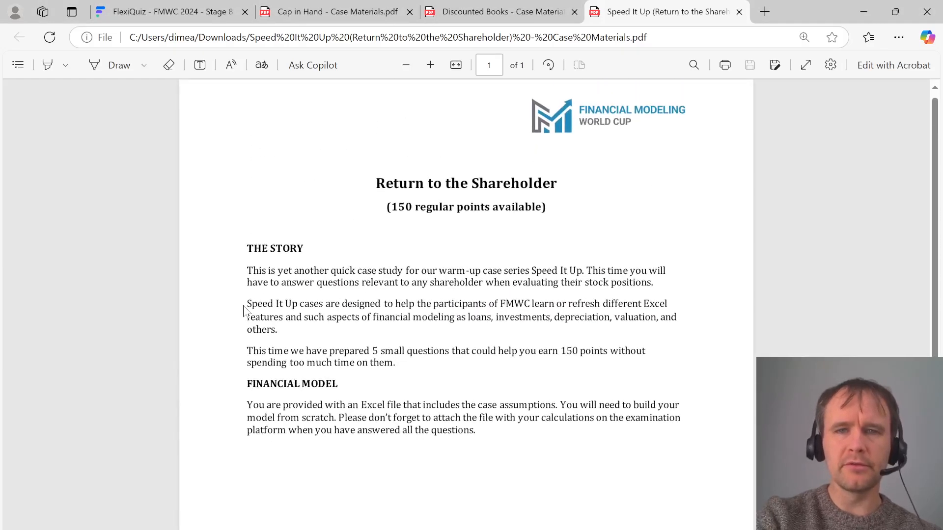
key(ctrl+w)
Print all pages of the Cap in Hand case materials PDF, one-sided in portrait layout
click(337, 11)
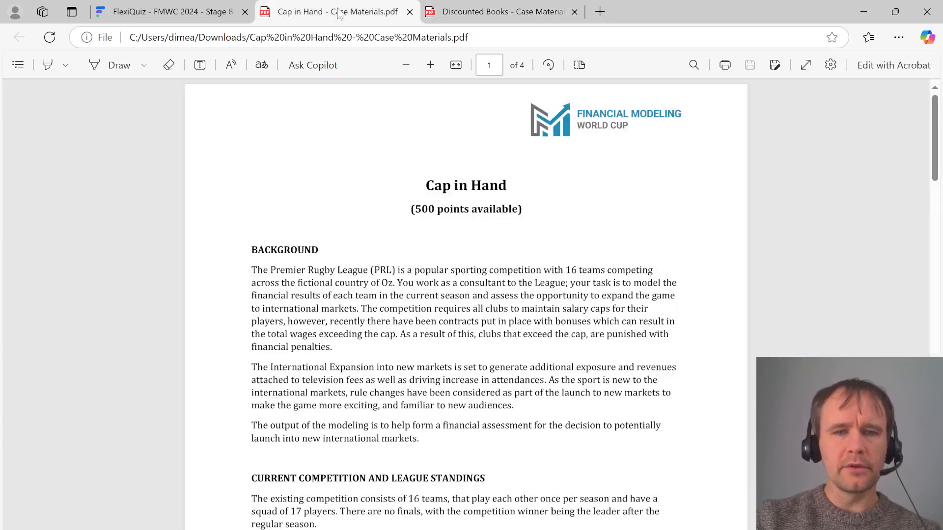
key(ctrl+p)
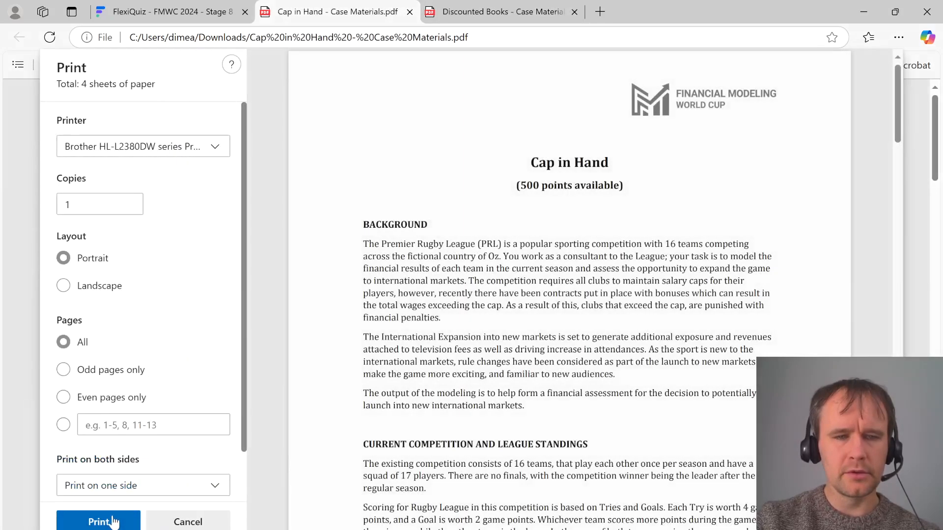
click(113, 522)
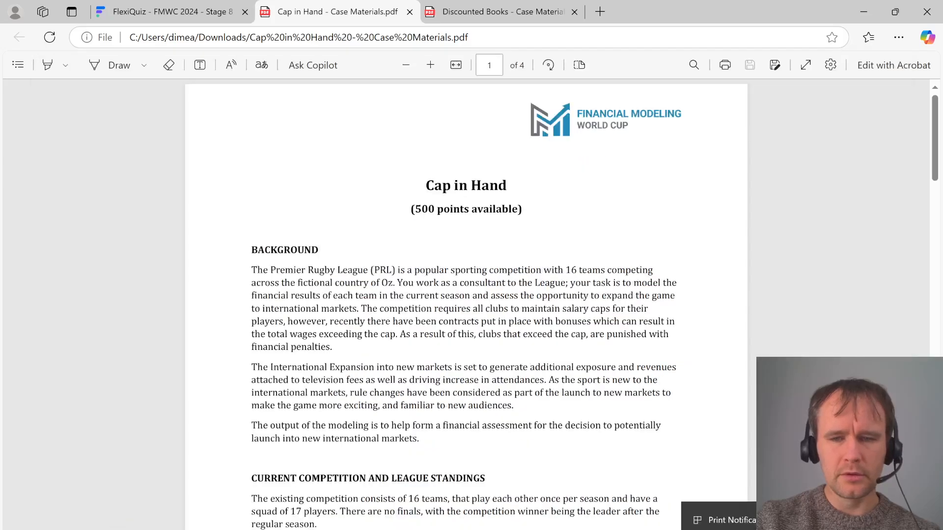
Open Cap in Hand - Financial Model.xlsx from the Round 8 folder and bring it to the front
key(alt+Tab)
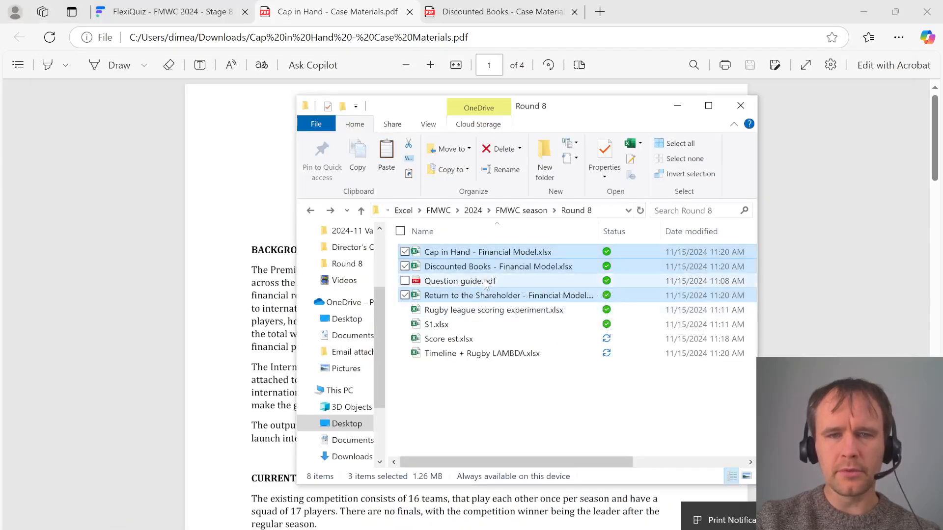
click(482, 268)
click(473, 256)
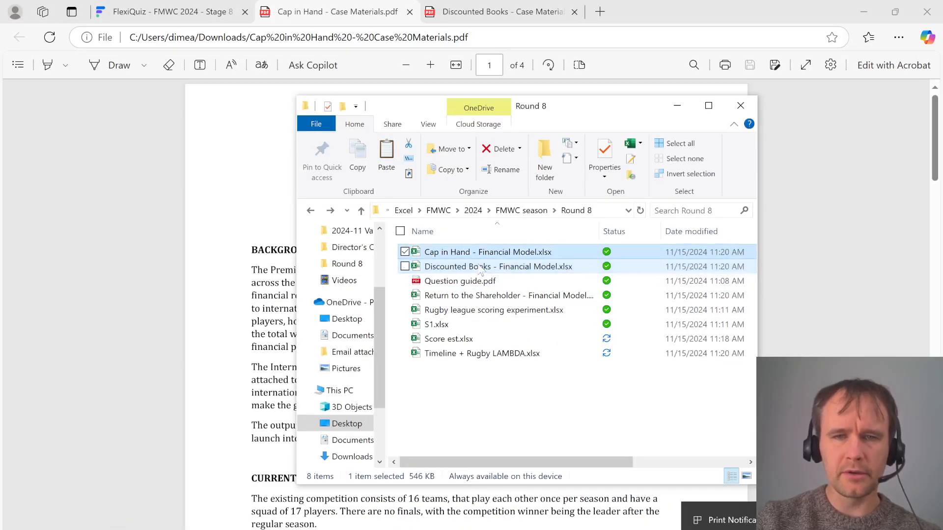
key(alt+Tab)
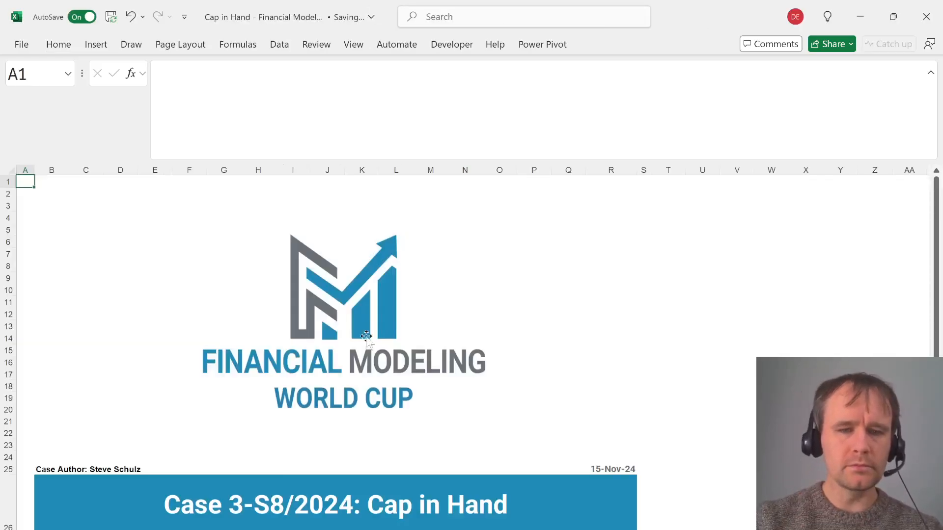
Examine the Inputs and Assumptions sheet, from the ticket prices and match schedule across the player statistics to Round 15
scroll(446, 390, right, 8)
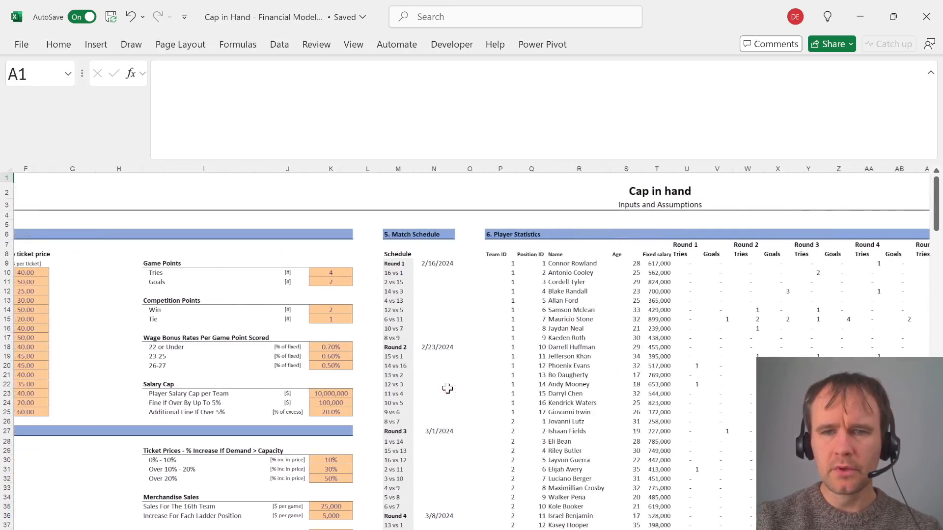
scroll(447, 389, right, 10)
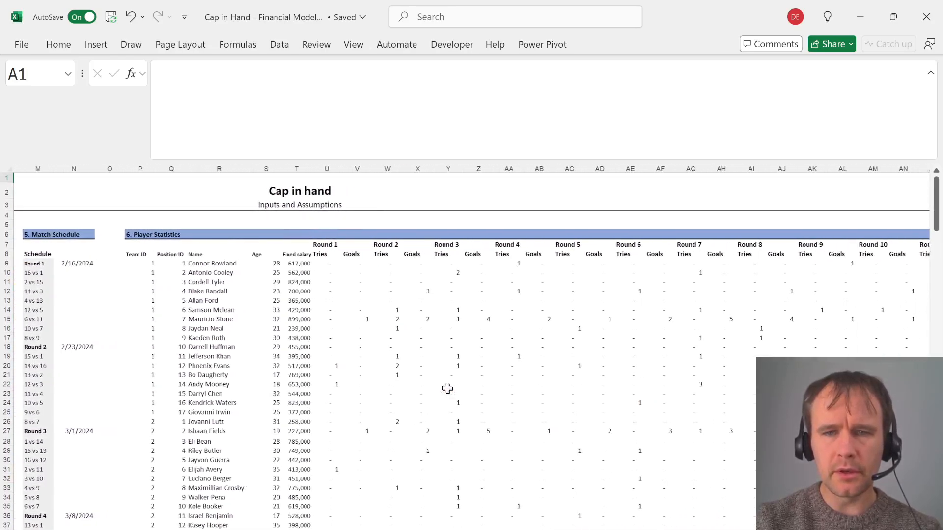
scroll(447, 389, left, 12)
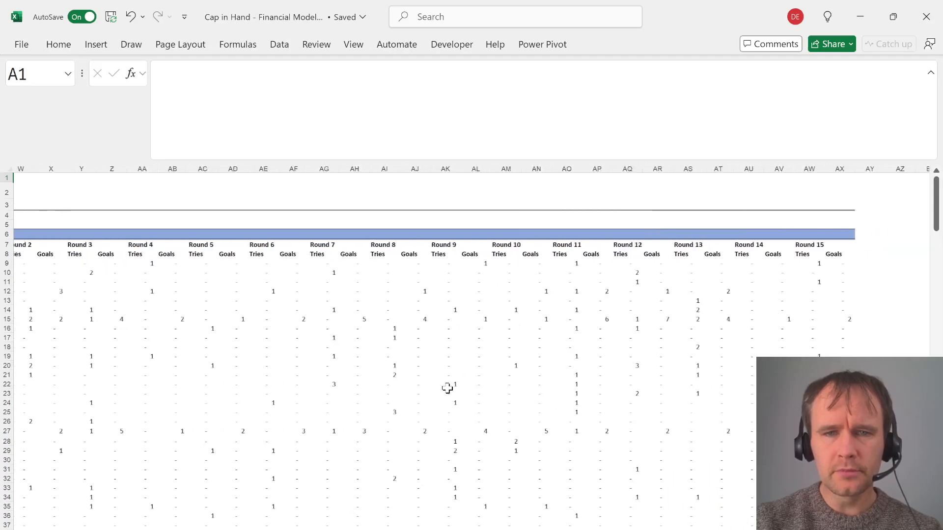
scroll(447, 388, right, 1)
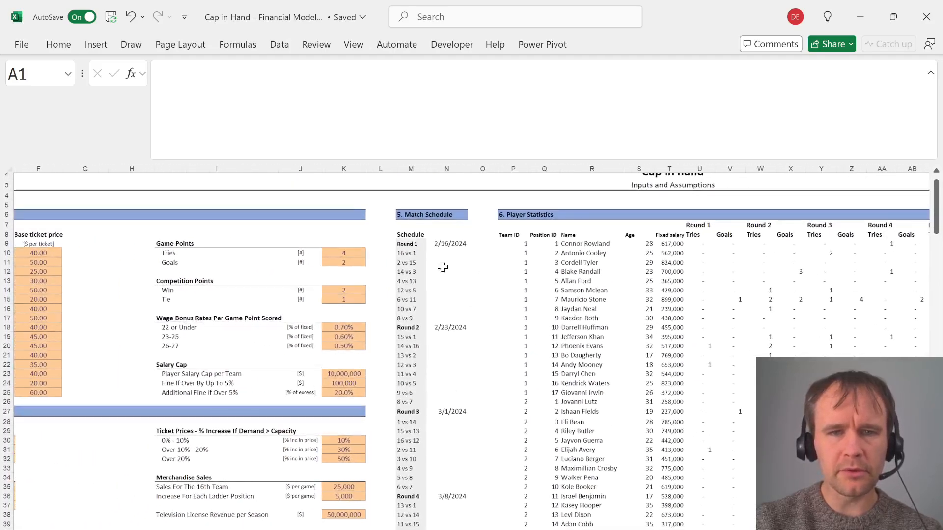
Examine the Match Schedule pairings and round labels in column M and the round date formulas down column N
click(411, 253)
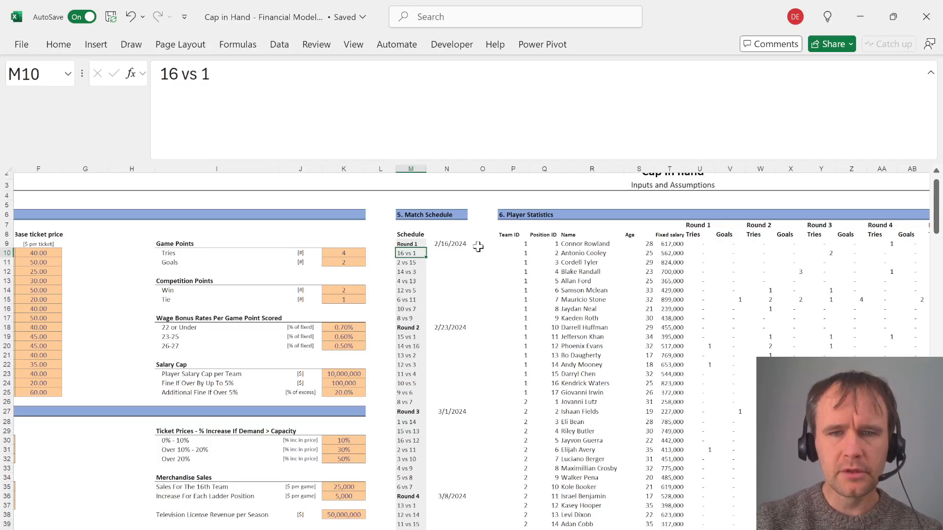
key(Up)
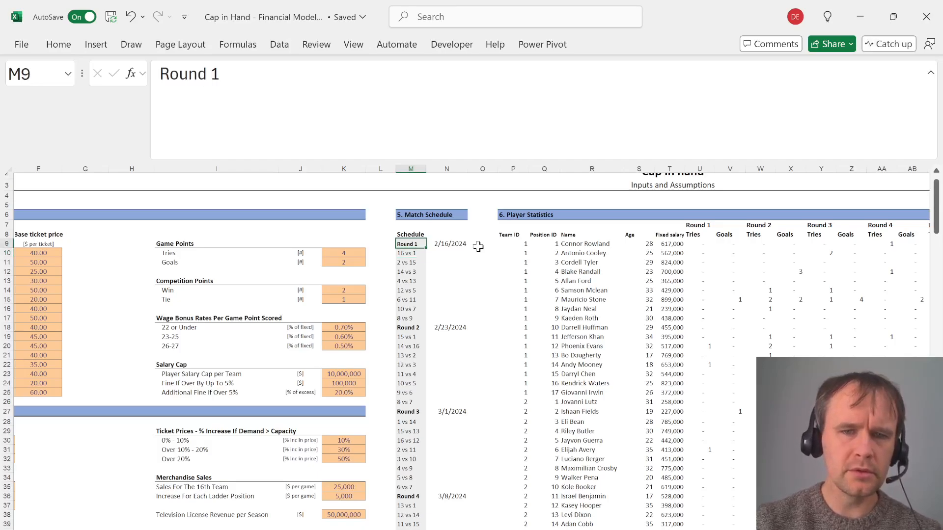
key(Right)
key(ctrl+Down)
key(ctrl+Down)
key(ctrl+Down)
key(ctrl+Down)
key(ctrl+Down)
key(ctrl+Down)
key(ctrl+Down)
key(ctrl+Down)
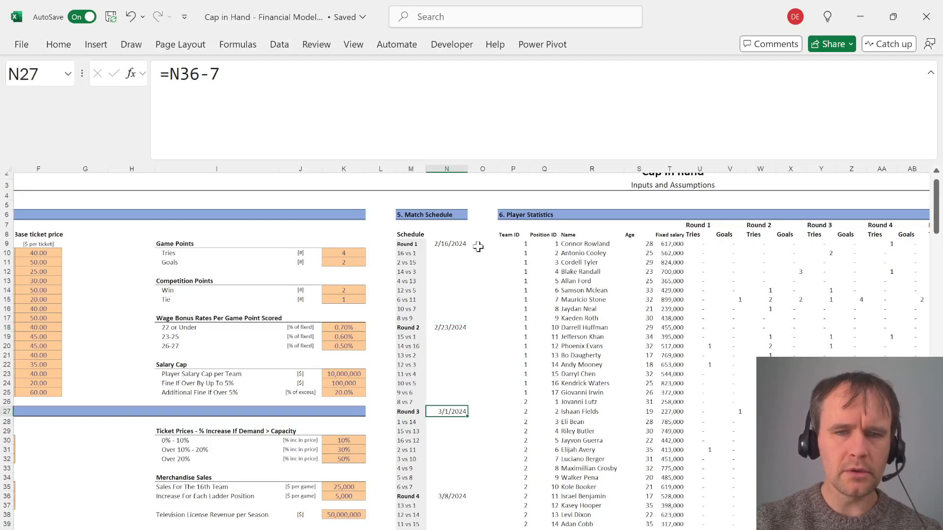
Examine the date formulas in Match Schedule column N from Round 3 down to Round 11
key(ctrl+Down)
key(ctrl+Down)
key(ctrl+Down)
key(ctrl+Down)
key(ctrl+Down)
key(ctrl+Down)
key(ctrl+Down)
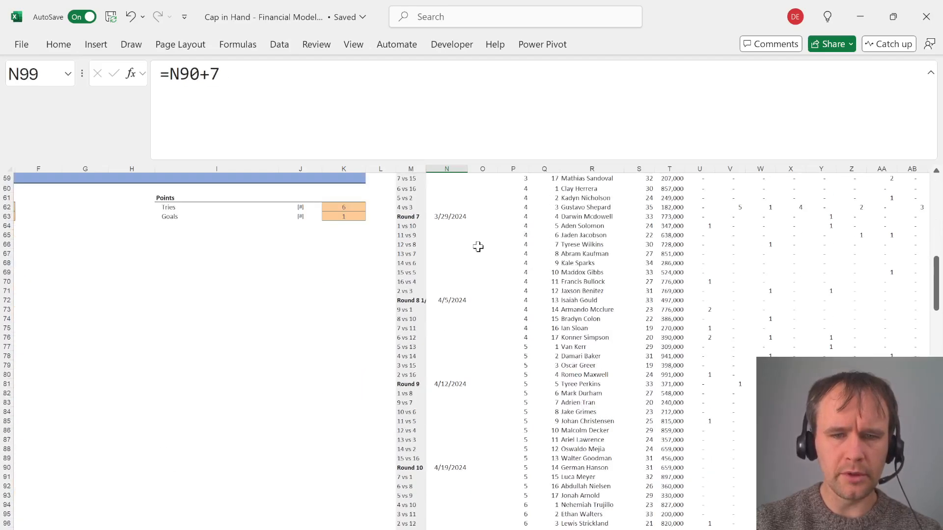
key(ctrl+Home)
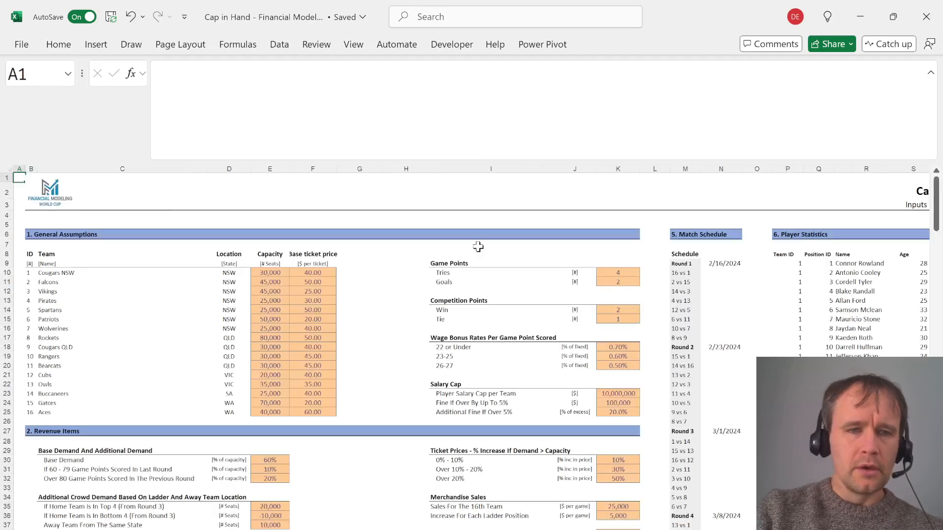
Examine the Team ID, Position ID and name columns for the first players in Player Statistics
scroll(308, 291, down, 1)
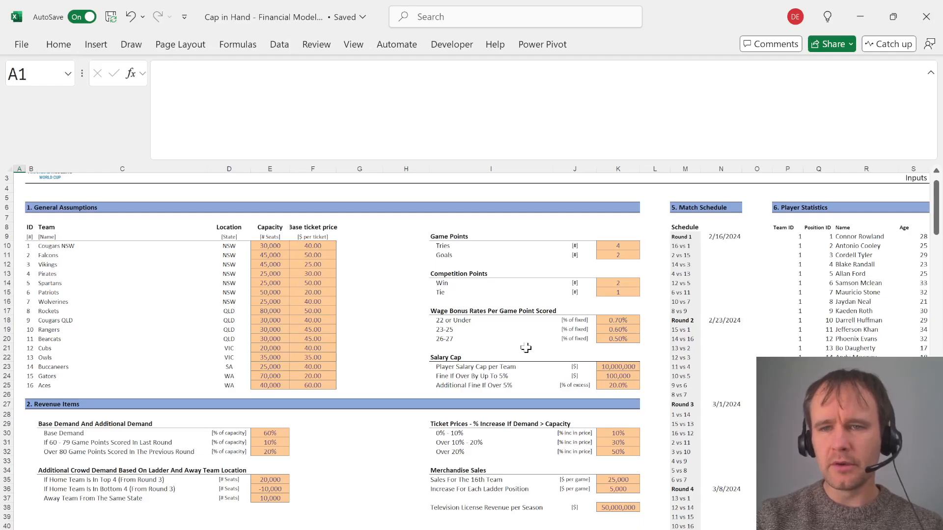
scroll(526, 347, right, 5)
click(489, 238)
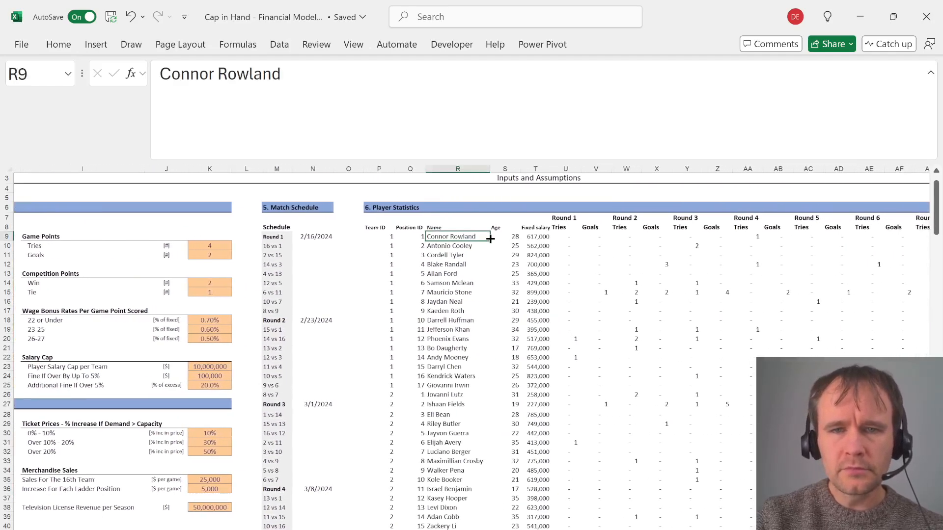
key(Down)
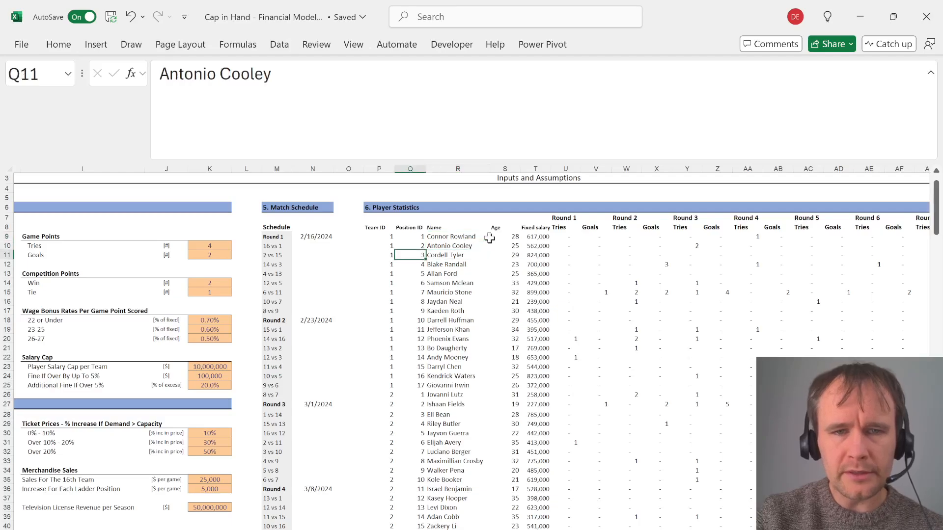
key(Left)
key(Left)
key(Up)
key(Down)
key(Down)
key(Down)
key(Down)
key(Down)
key(Down)
Examine the Round 1 pairings in the Match Schedule, up to the 16 vs 1 entry
key(Left)
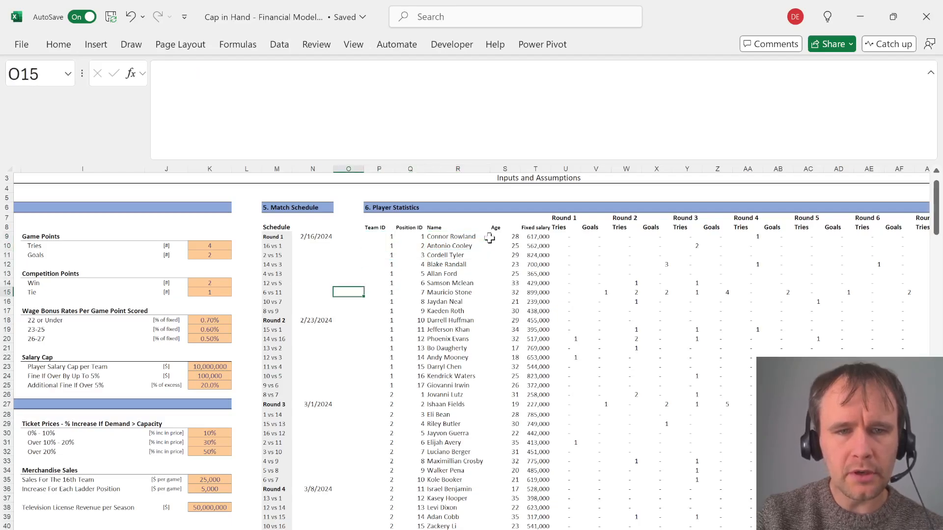
key(Left)
key(Left)
key(Left)
key(Right)
key(Up)
key(Up)
key(Up)
key(Up)
key(Up)
key(Up)
key(Up)
key(Down)
key(Down)
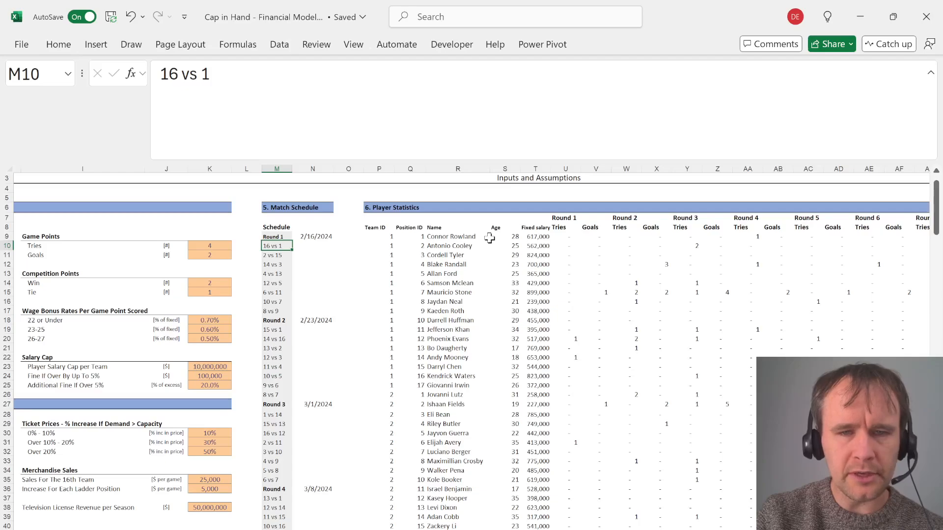
Examine the tries and goals columns of Player Statistics in row 9 from Round 1 to Round 15
key(Right)
key(Right)
key(Right)
key(Right)
key(Right)
key(Right)
key(Up)
key(Right)
key(Right)
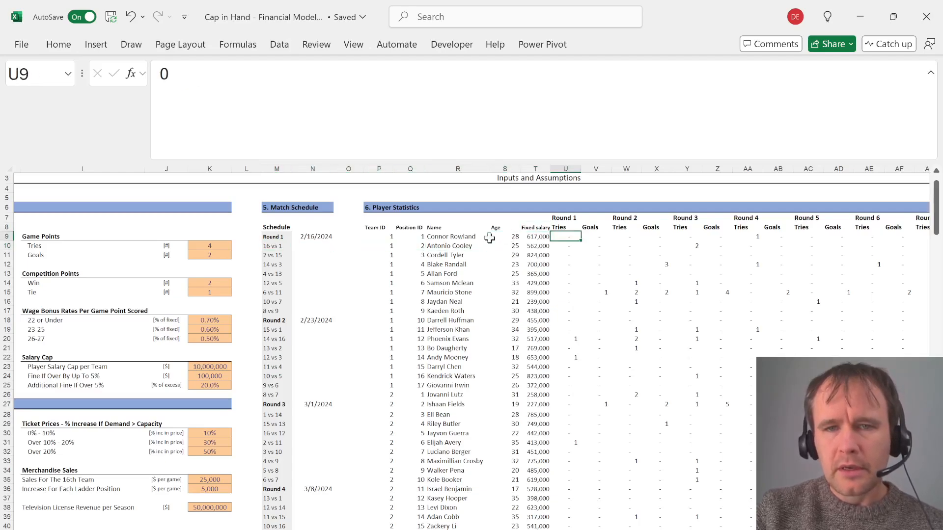
key(Right)
key(Right)
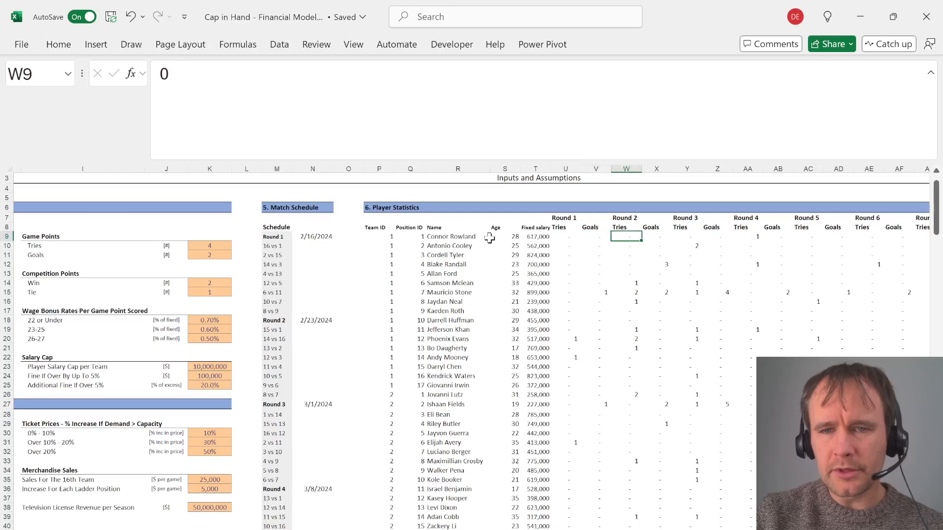
key(Right)
key(Right)
key(ctrl+Right)
key(Right)
key(Left)
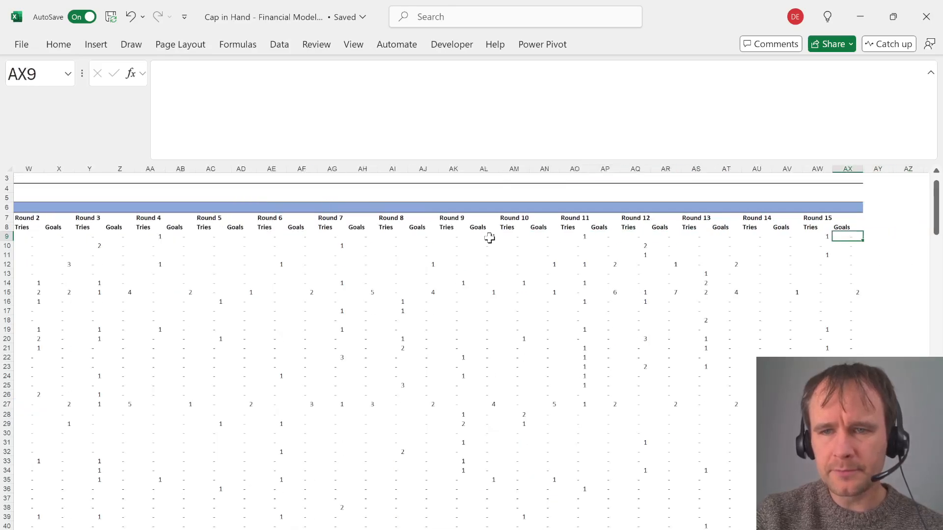
key(ctrl+Left)
key(ctrl+Left)
key(Left)
key(Home)
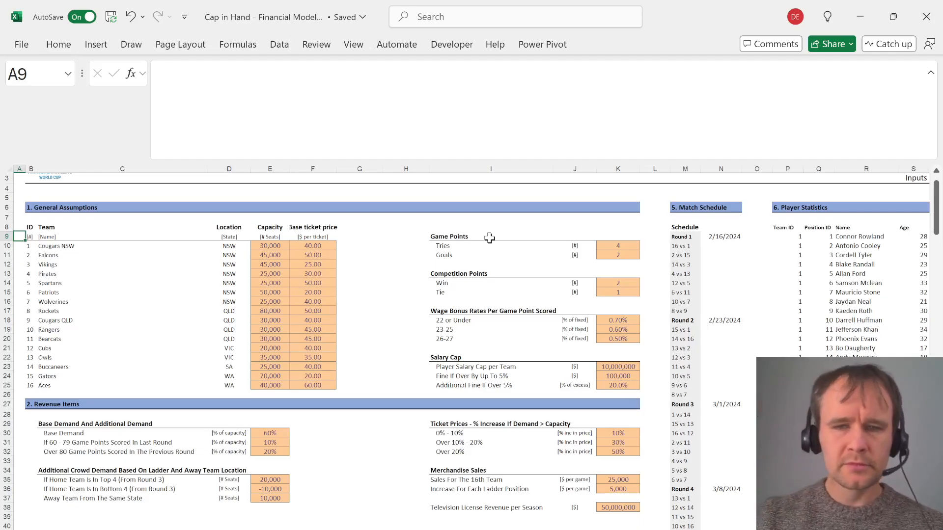
Examine the full extent of the Match Schedule list in column M, from the Round 1 label through Round 15
scroll(848, 296, right, 6)
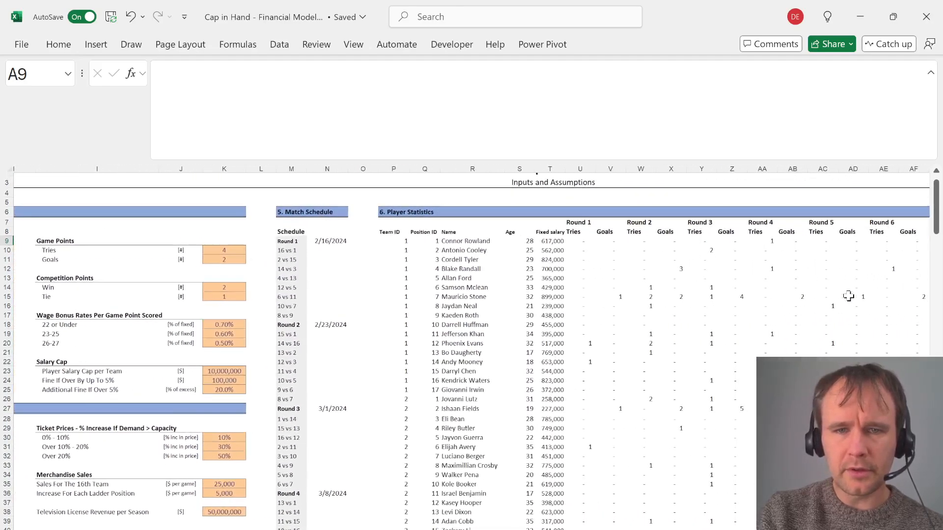
click(325, 240)
key(Down)
key(Left)
key(ctrl+shift+Down)
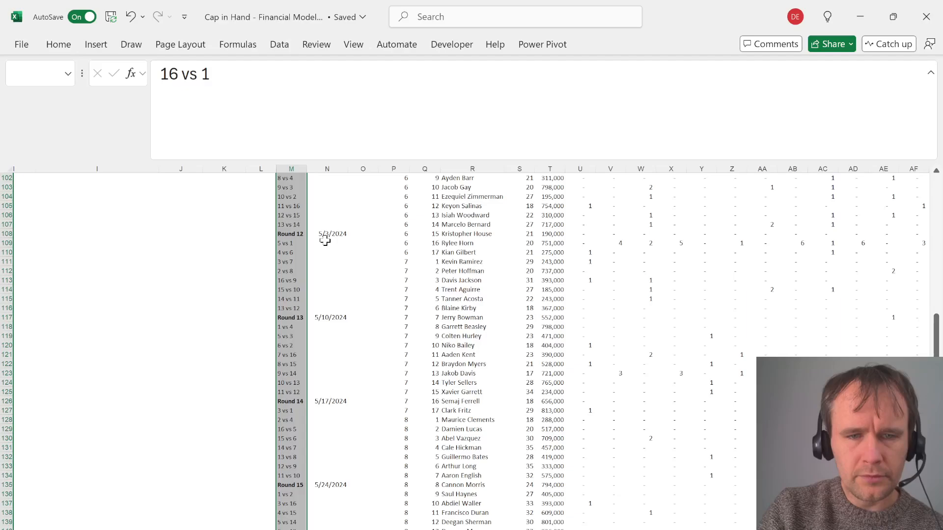
key(ctrl+shift+Up)
key(Up)
key(ctrl+shift+Down)
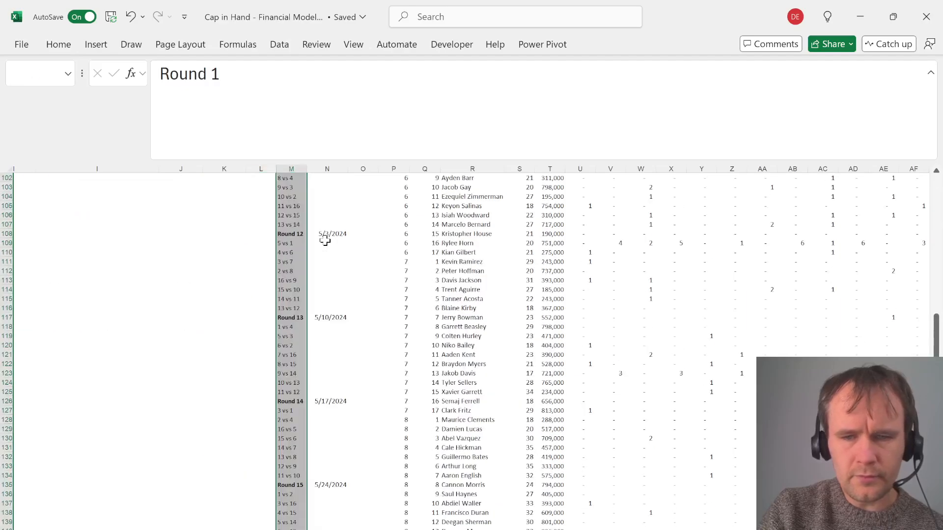
key(ctrl+shift+Up)
key(Up)
key(Down)
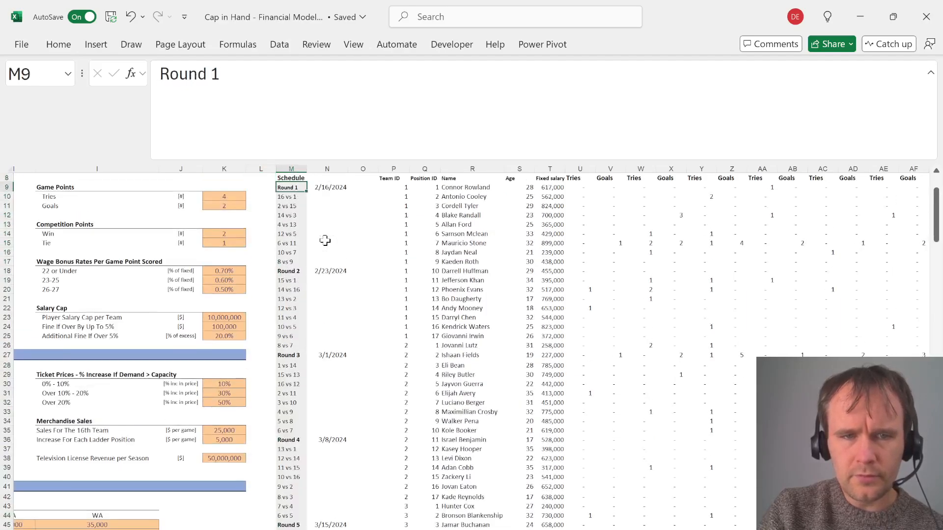
key(ctrl+shift+Down)
key(ctrl+shift+Up)
key(Down)
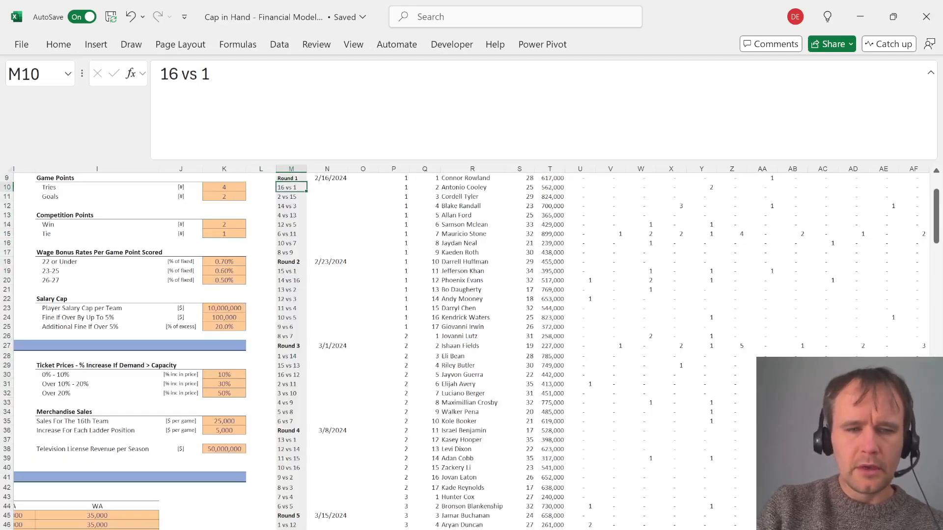
Add a blank worksheet before the inputs sheet and return to the Match Schedule's Round 1 label
key(shift+F11)
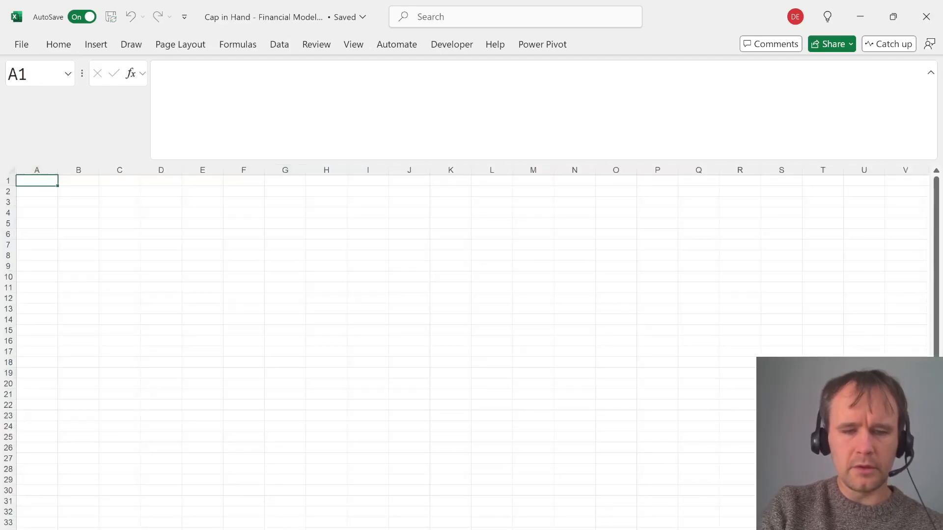
key(ctrl+Page_Down)
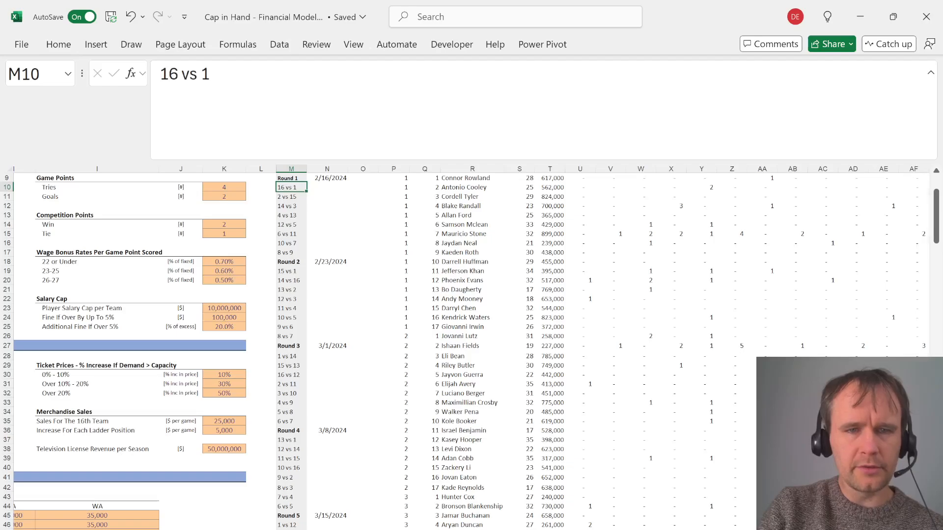
key(Up)
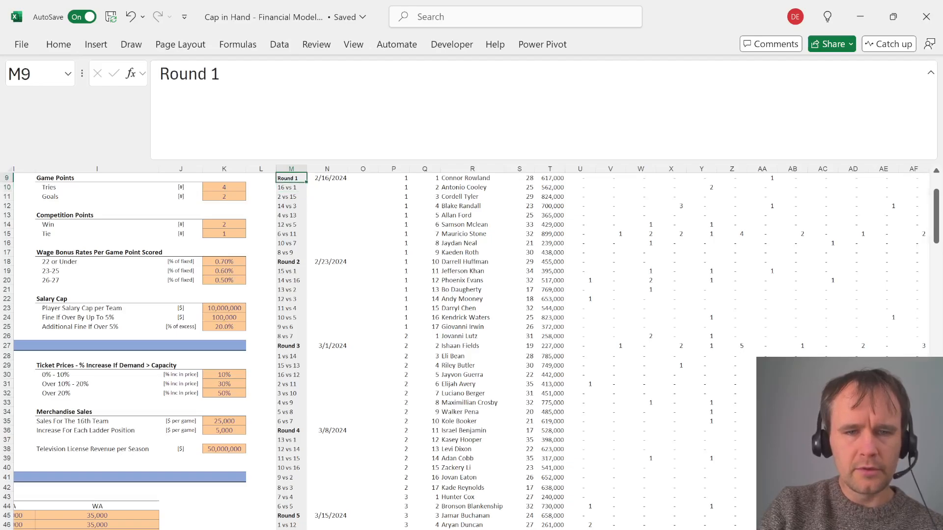
Fill all blank cells in Match Schedule column N with the date from the cell above, starting with =N9 in N10
key(ctrl+space)
key(Right)
key(ctrl+space)
key(F5)
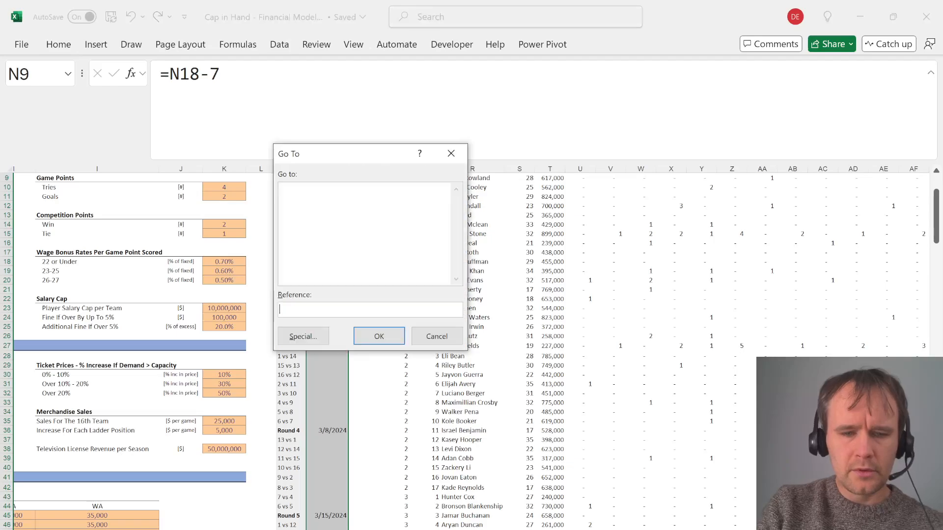
key(alt+s)
key(k)
key(Return)
text(=)
key(Up)
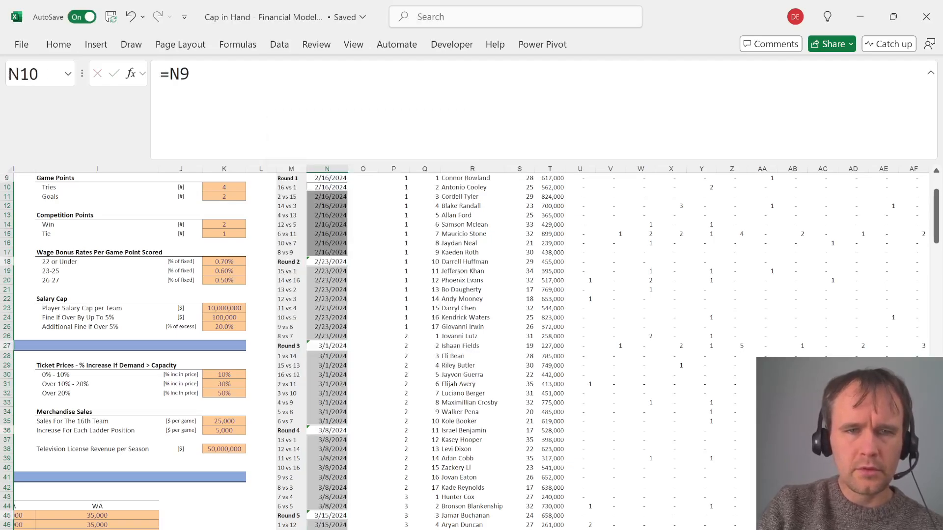
key(ctrl+Return)
Copy the schedule's pairings and dates from M10:N10 downward and paste them as values into the blank sheet at A3
key(Left)
key(Down)
key(Down)
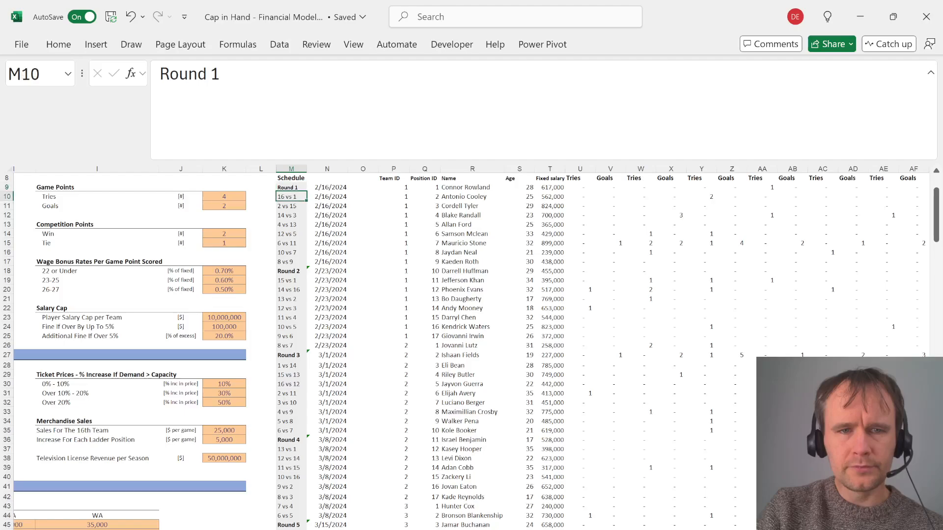
key(shift+Right)
key(ctrl+shift+Down)
key(ctrl+c)
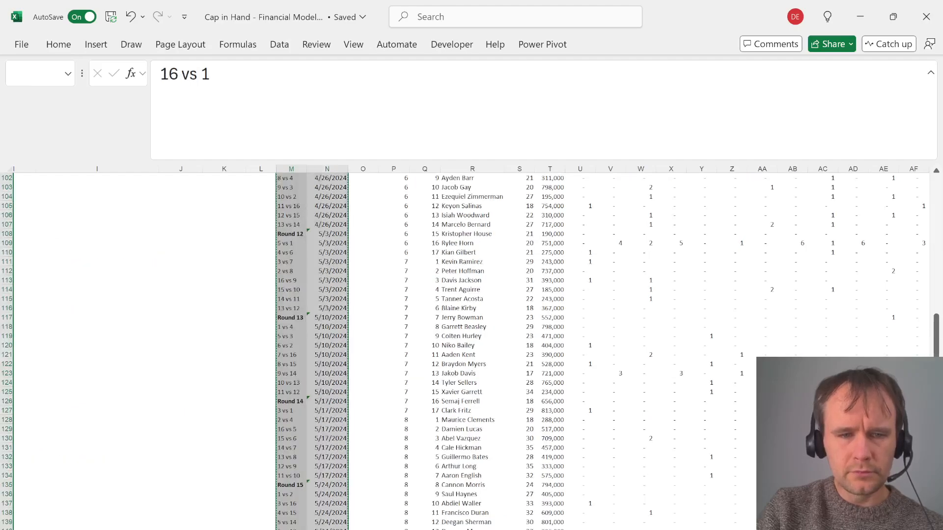
key(shift+F11)
click(78, 202)
click(37, 202)
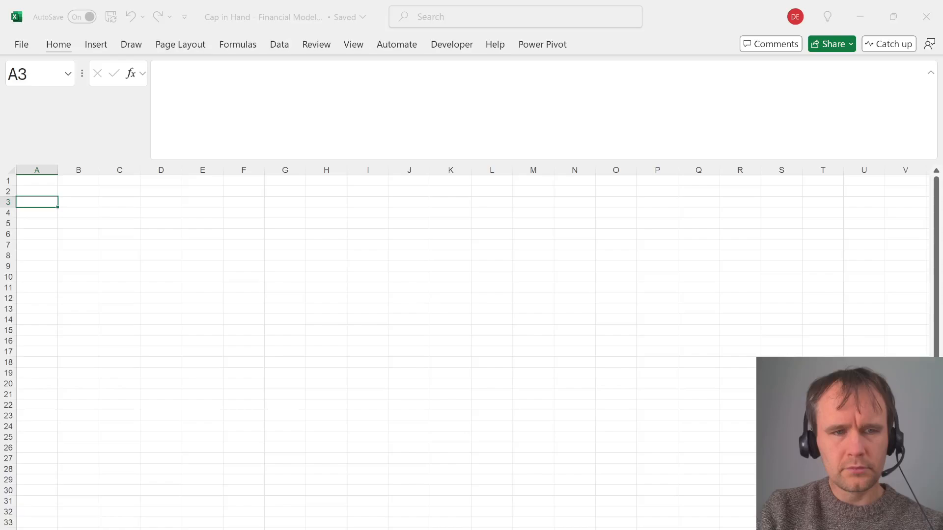
key(ctrl+v)
click(37, 202)
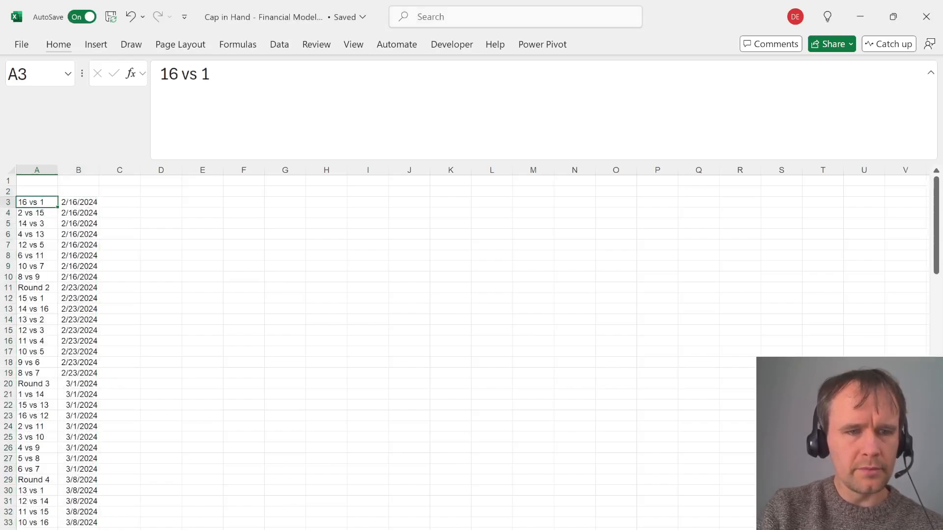
Try sorting the pasted schedule rows in ascending order by column A
key(shift+space)
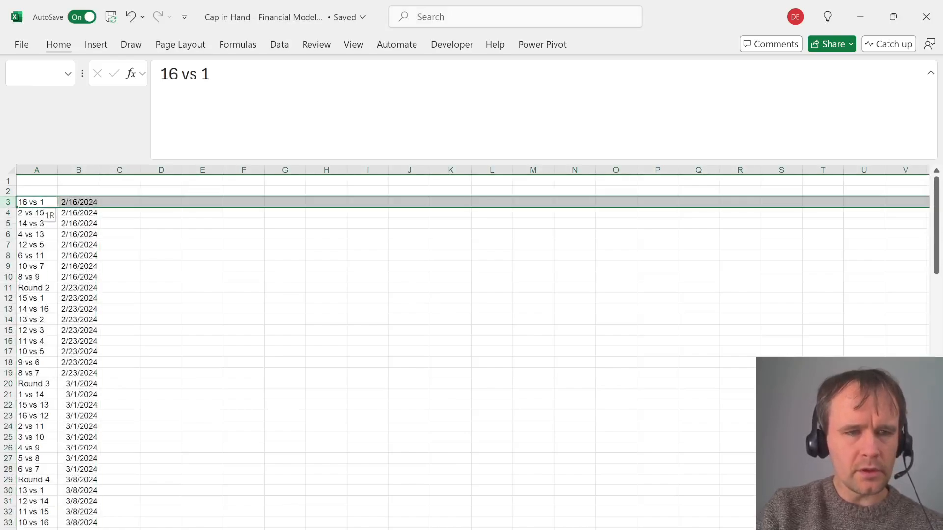
key(ctrl+shift+Down)
key(alt)
key(a)
key(s)
key(a)
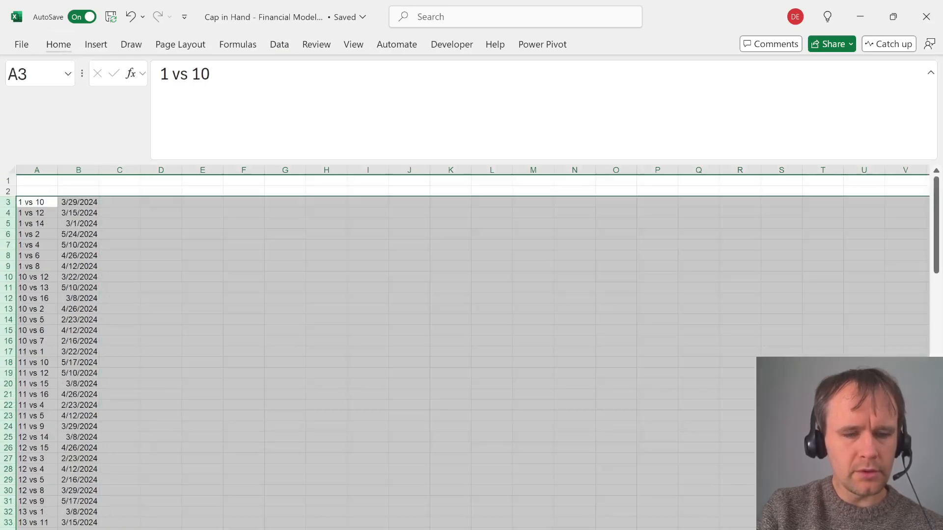
key(ctrl+z)
Add filters to the pasted schedule and show only the column A entries containing "ro"
click(79, 202)
click(37, 202)
click(37, 192)
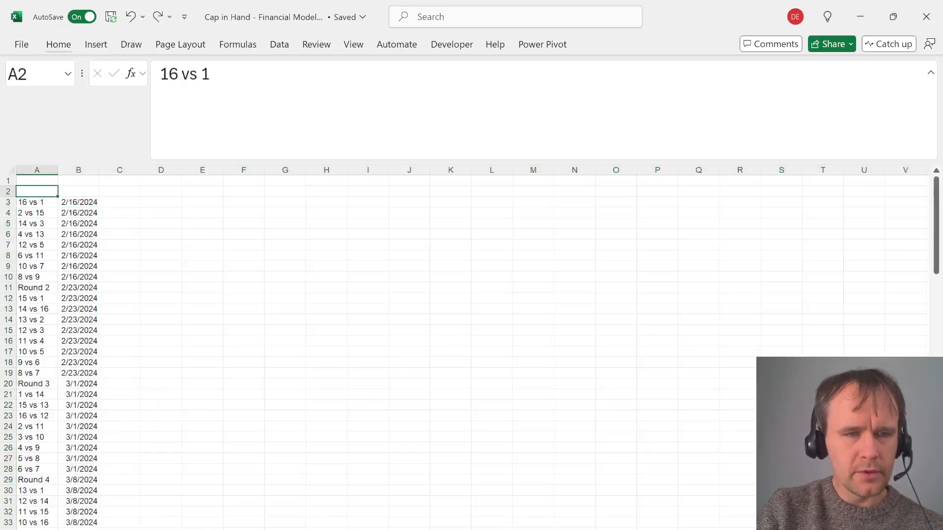
key(ctrl+shift+End)
key(alt)
key(a)
key(t)
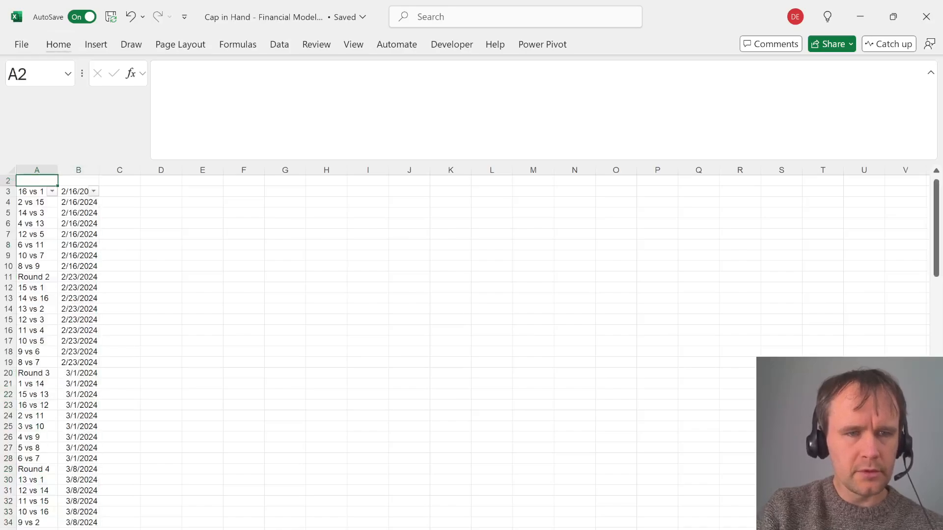
key(Down)
key(alt+Down)
text(faro)
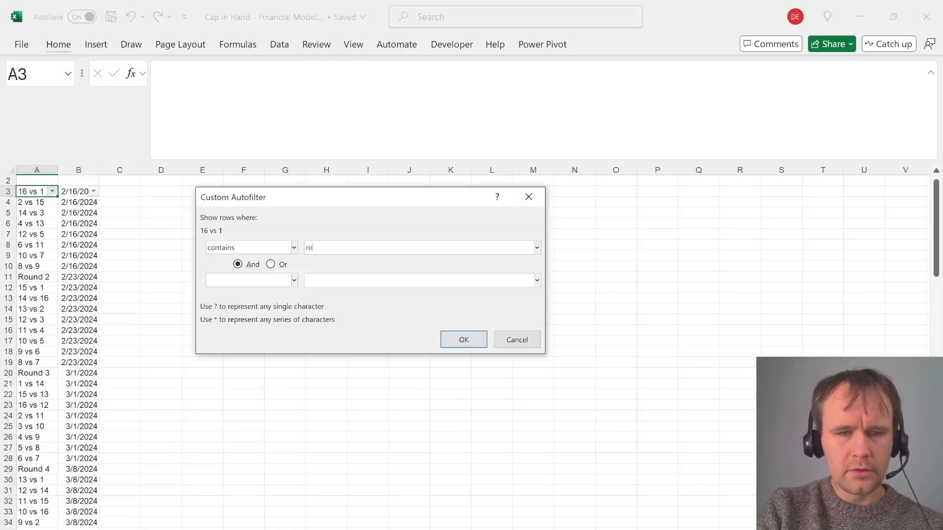
key(Return)
Delete all filtered round label rows and clear the filter to show the remaining match pairings
key(ctrl+shift+End)
key(shift+space)
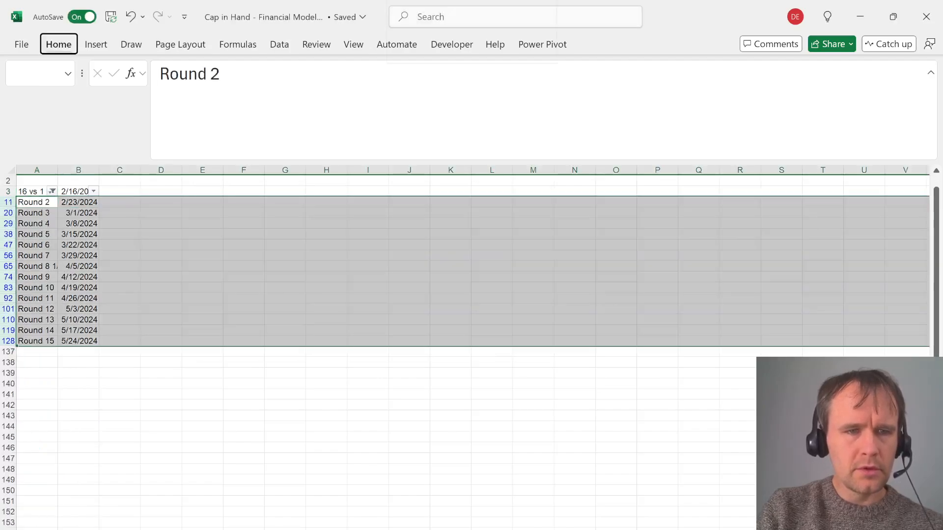
key(ctrl+minus)
key(alt+a)
key(c)
key(Up)
key(ctrl+shift+Down)
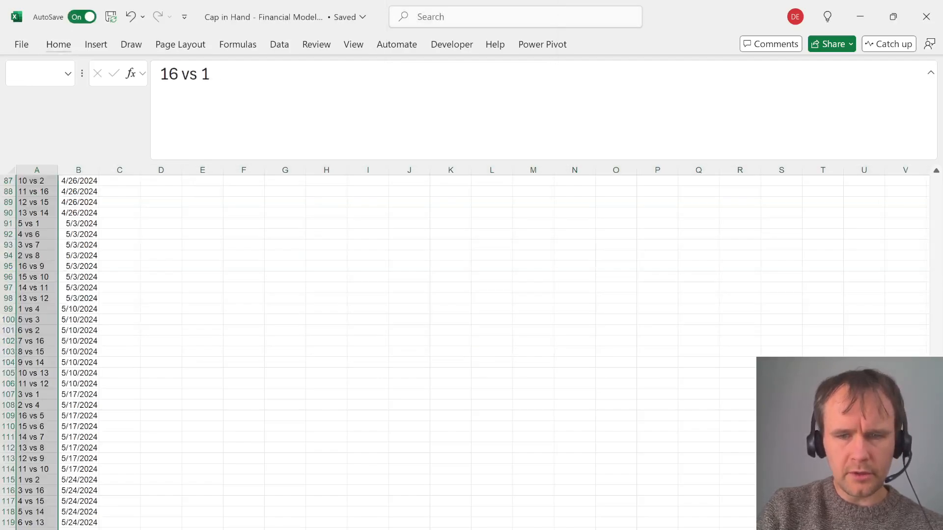
Enter the headers Teams in A2 and Date in B2 above the match list
key(ctrl+Home)
key(Down)
text(Teams)
key(Tab)
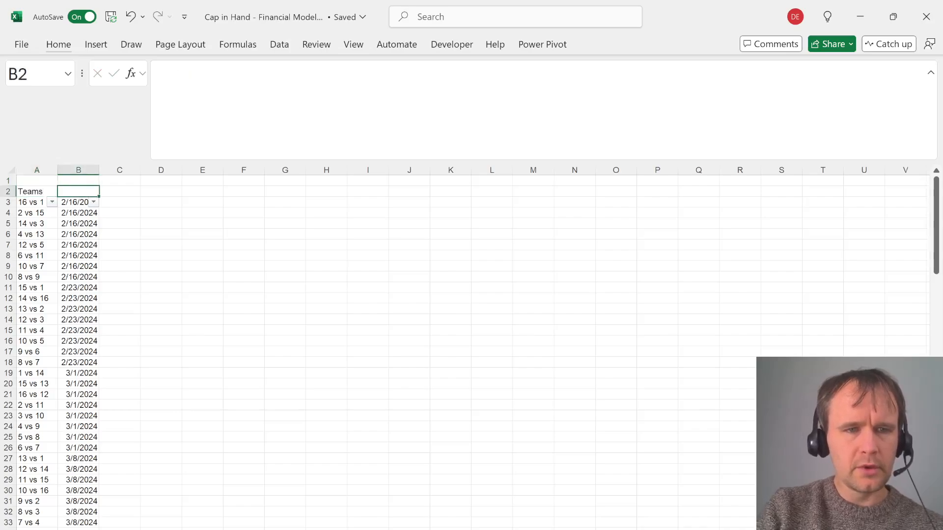
text(Date)
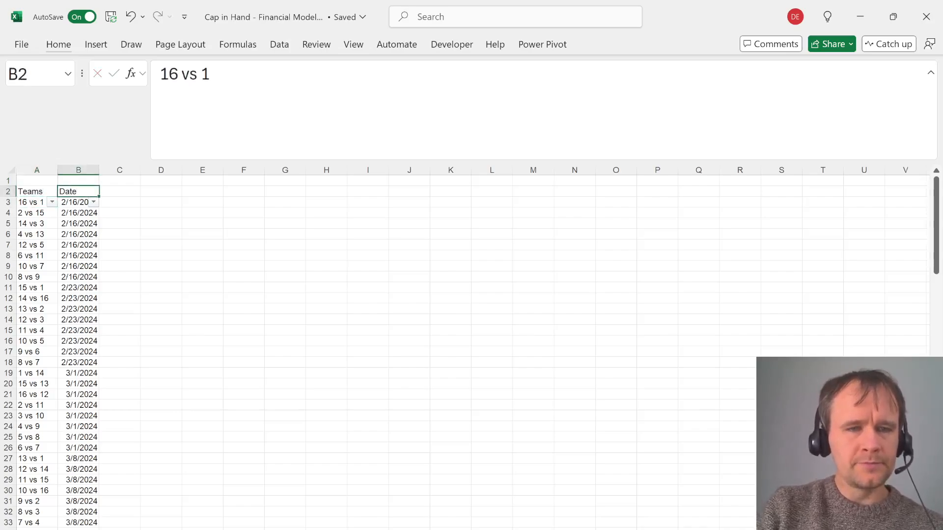
Enter =TEXTSPLIT(A3:A122," vs ") in C3 to split the match pairings into team IDs
key(Tab)
key(Down)
text(=)
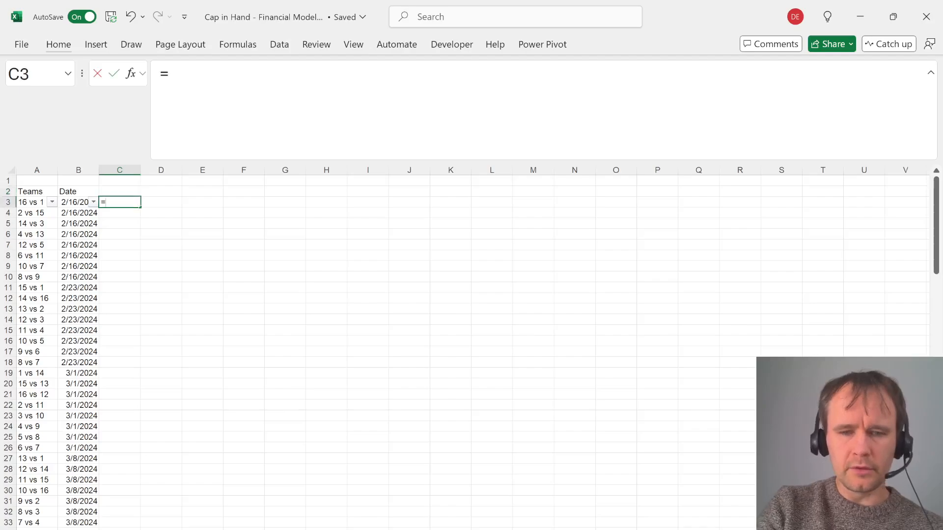
text(texts)
key(Tab)
key(Left)
key(Left)
key(ctrl+shift+Down)
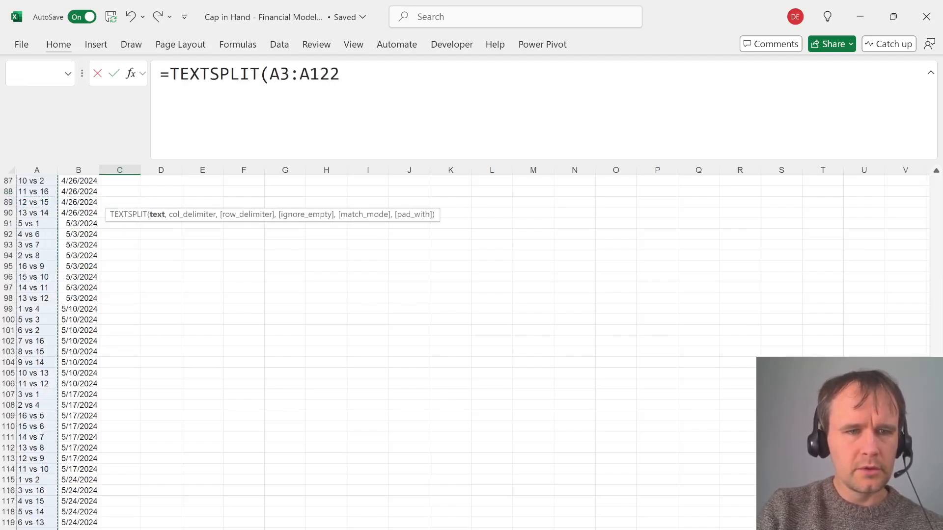
text(," vs ")
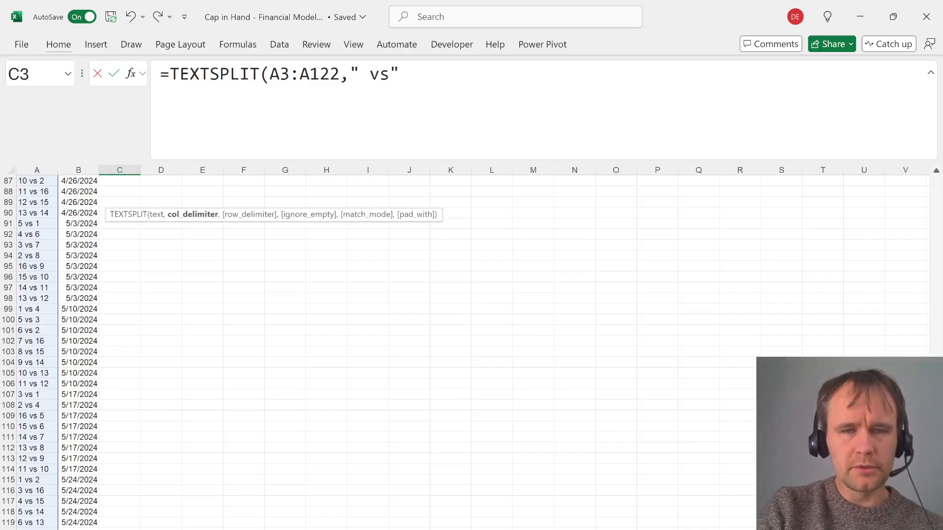
text())
key(Return)
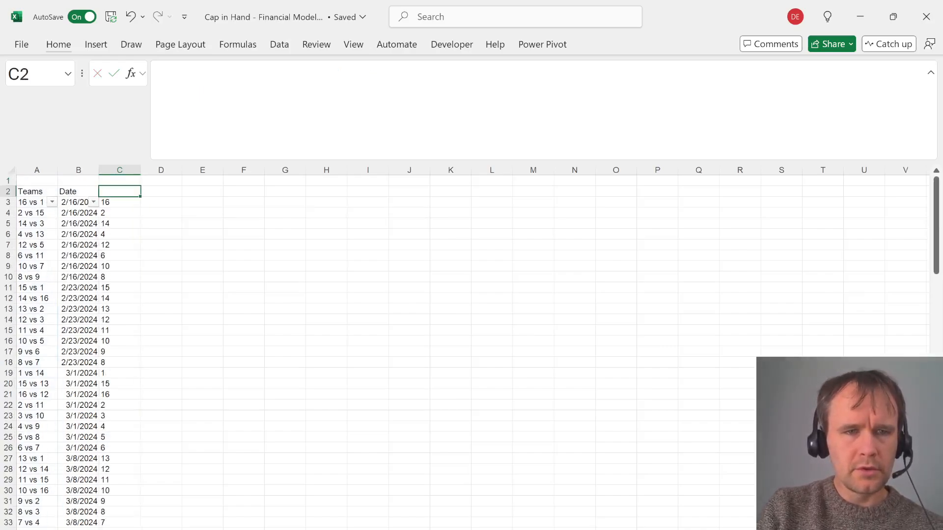
Change the function in C3 to TEXTBEFORE so it extracts the first team ID of each pairing
key(Up)
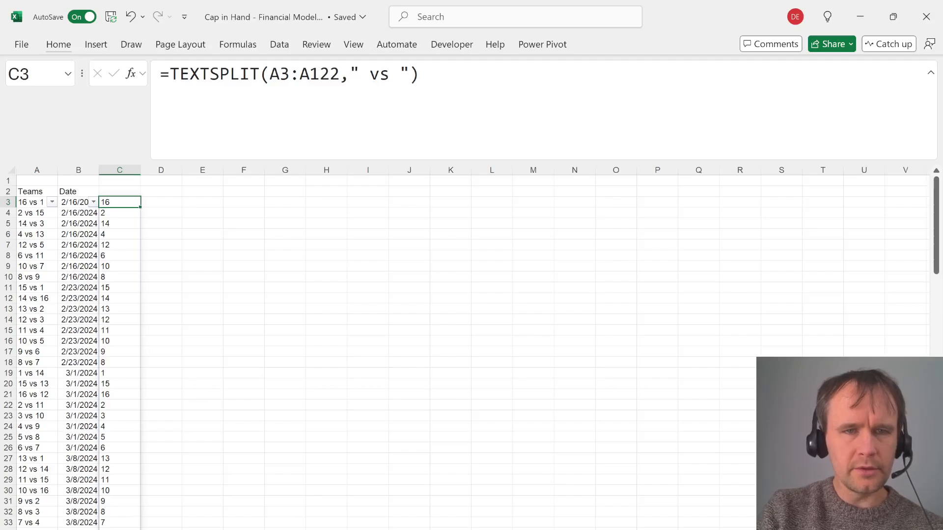
drag(210, 74, 261, 73)
text(before)
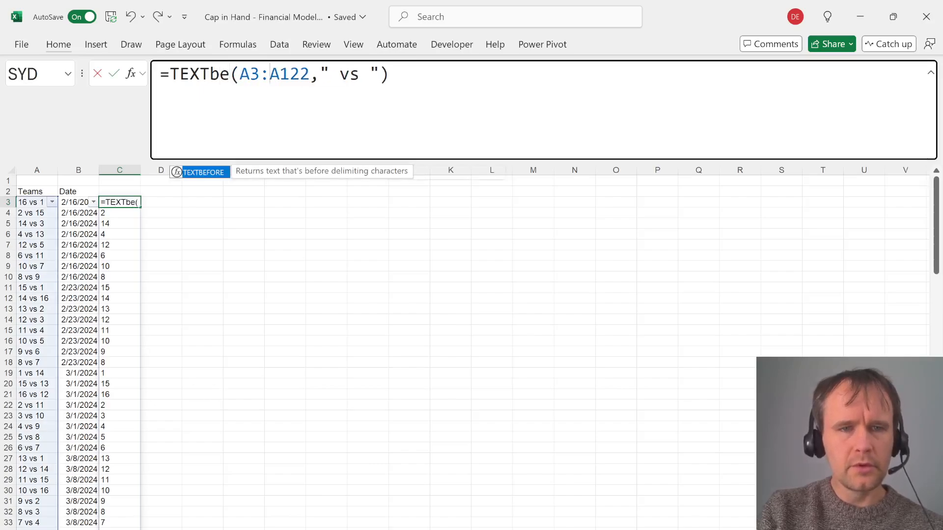
key(ctrl+Return)
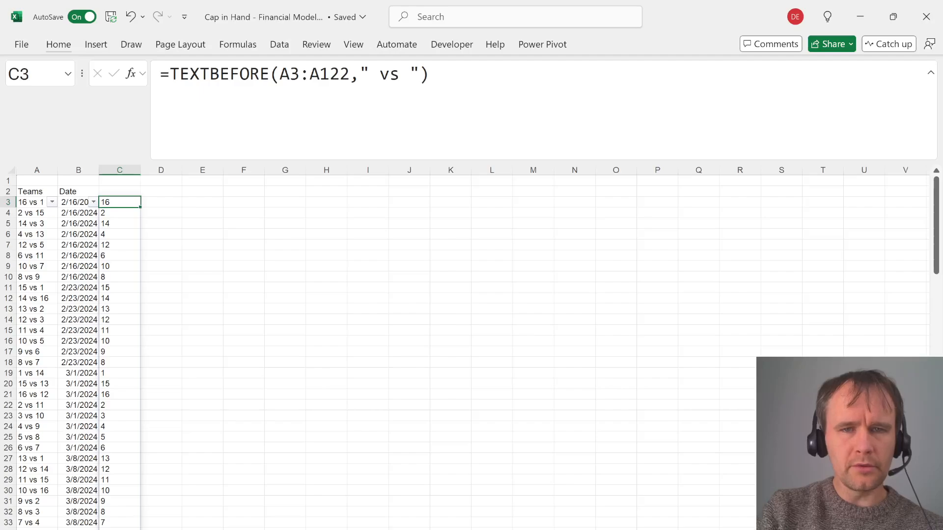
Copy the C3 formula text into D3 and change its function to TEXTAFTER to extract the second team IDs
key(F2)
key(ctrl+a)
key(ctrl+c)
key(Escape)
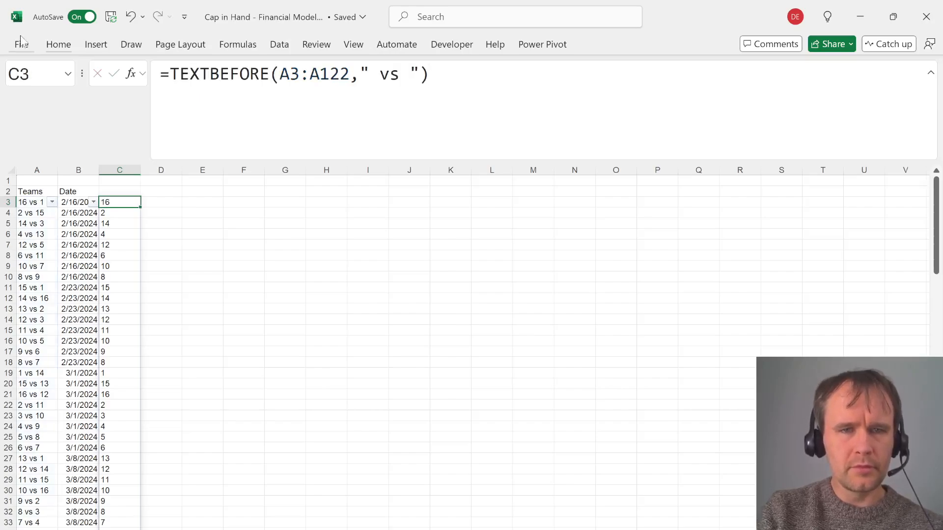
key(Right)
key(ctrl+v)
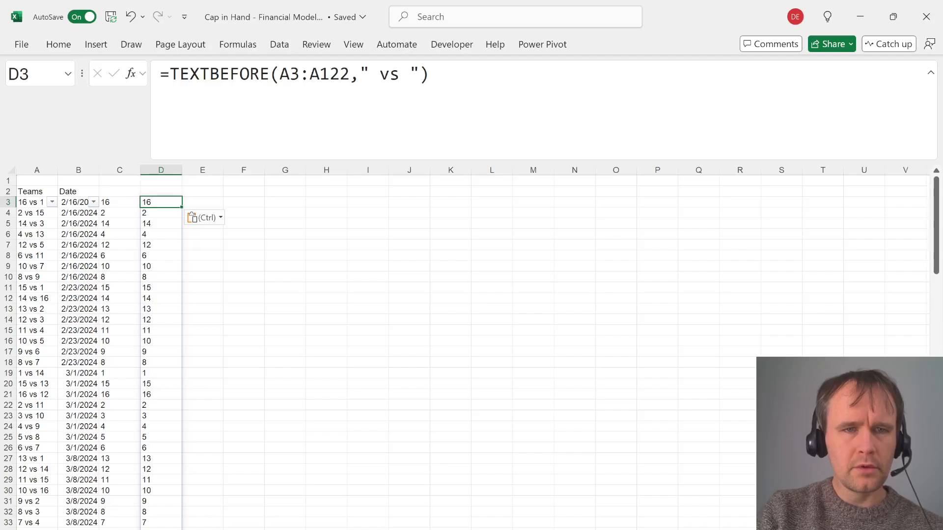
click(196, 147)
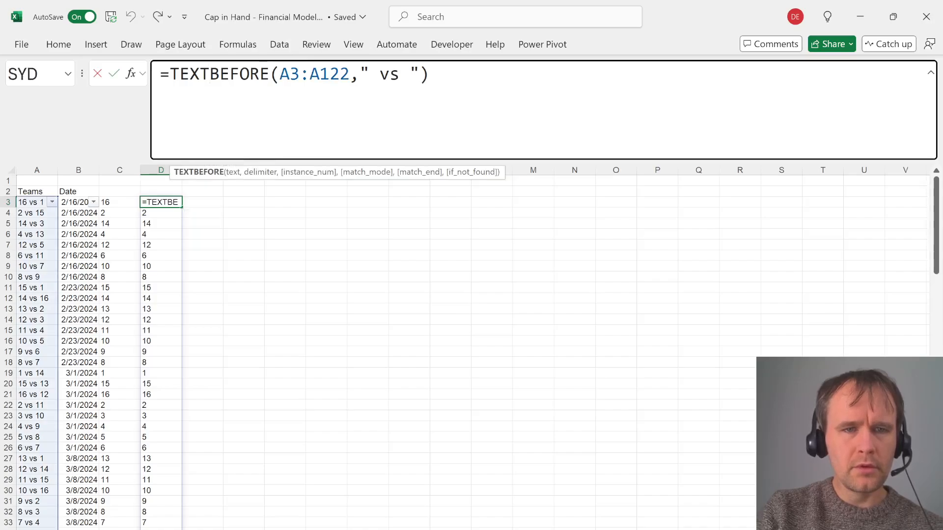
drag(270, 74, 209, 74)
text(a)
key(Tab)
key(Return)
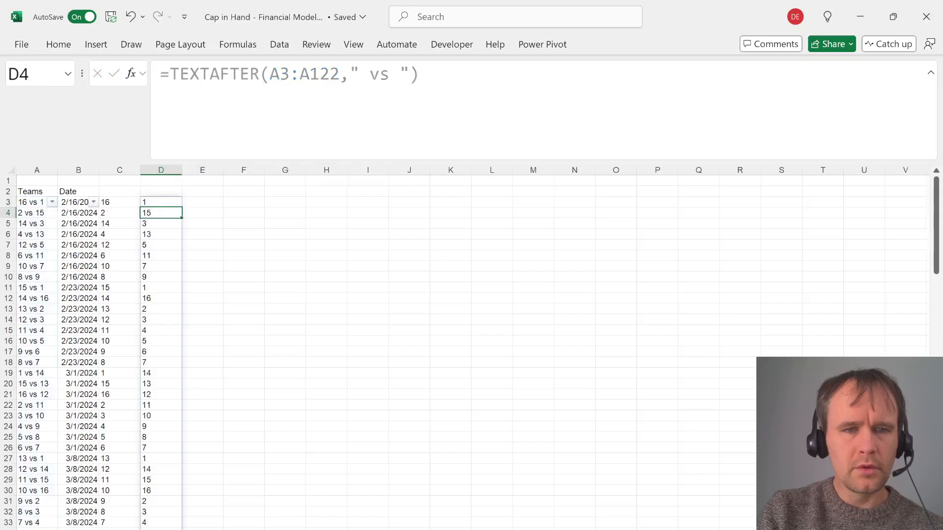
Name the range of team names C10:C25 on the inputs sheet tmnm
key(ctrl+Page_Down)
key(ctrl+Home)
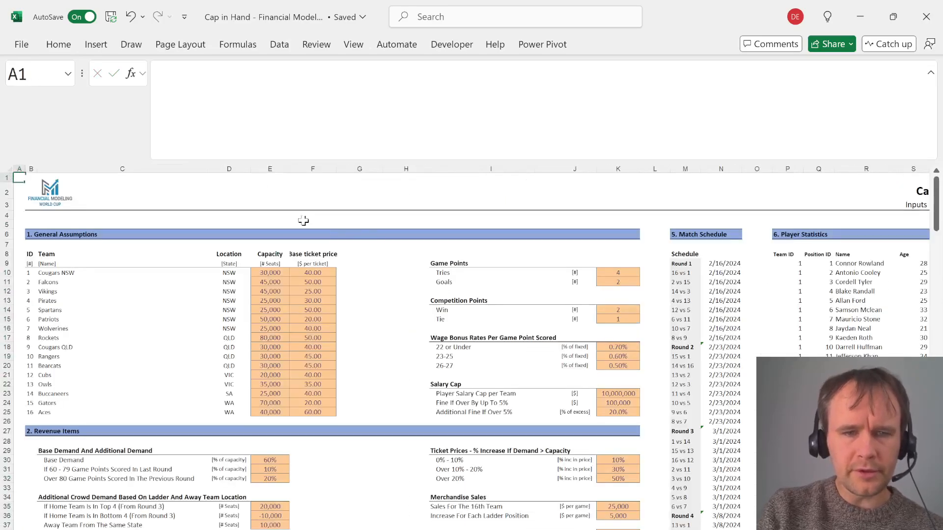
scroll(348, 350, down, 9)
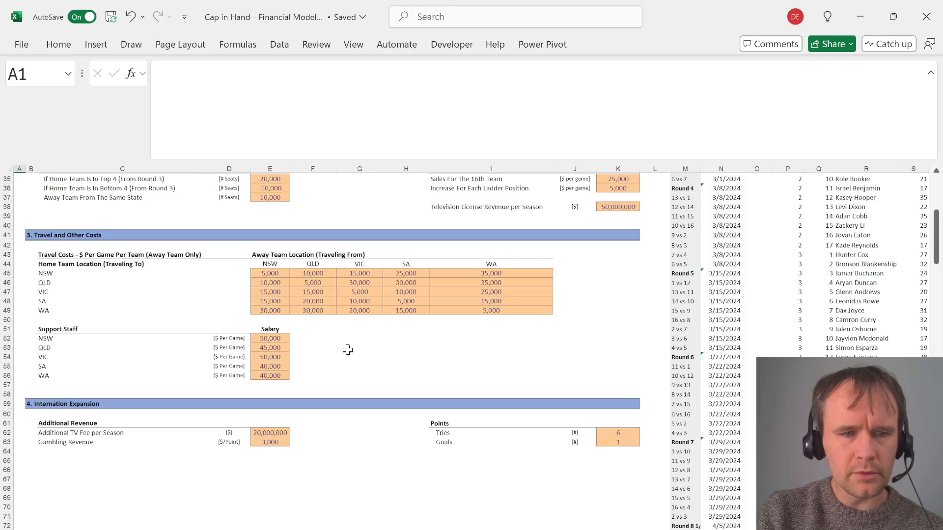
scroll(349, 349, up, 9)
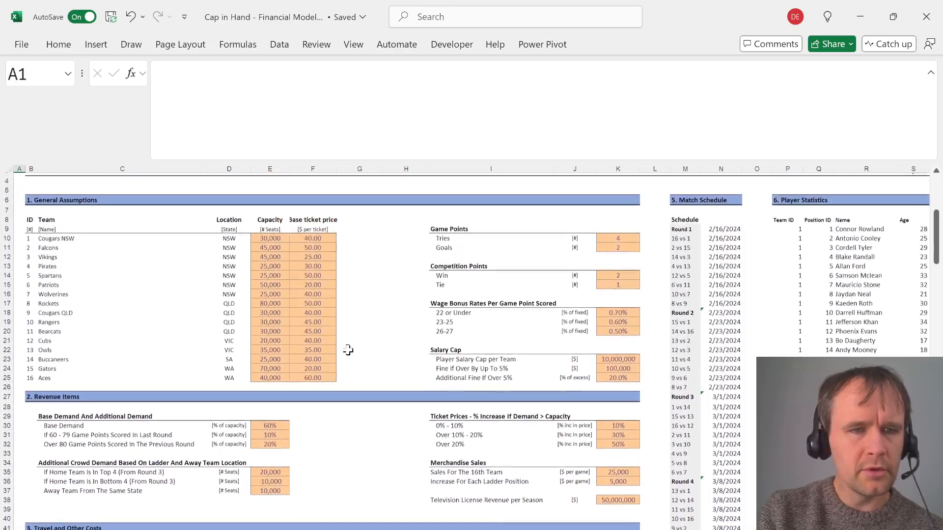
click(81, 273)
key(ctrl+shift+Down)
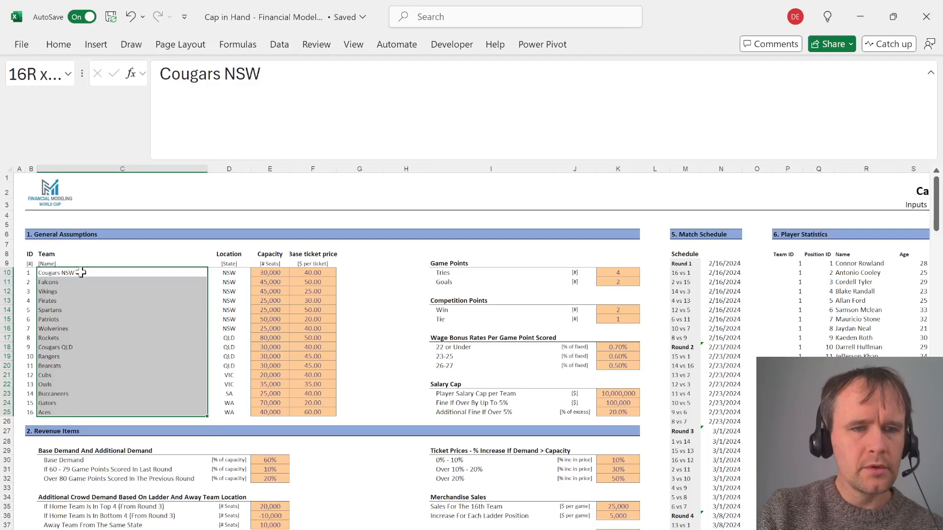
key(alt+F3)
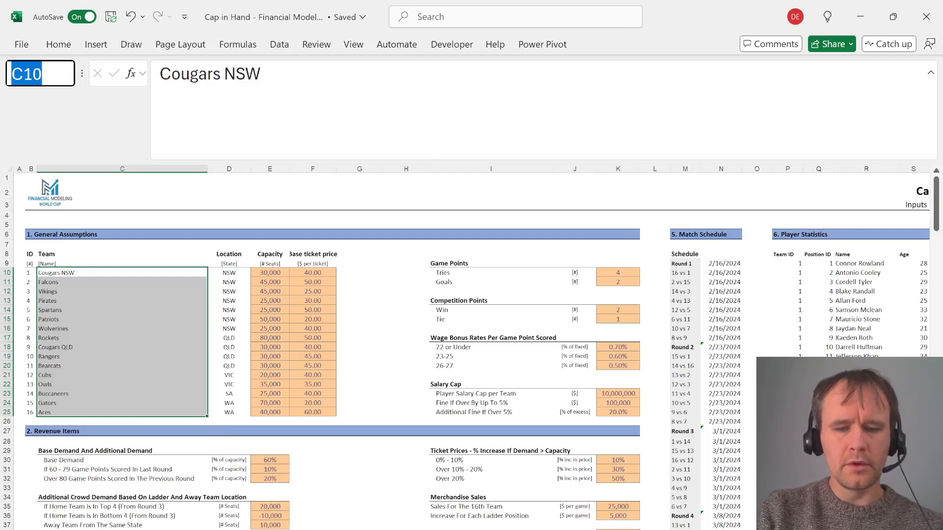
text(tmnm)
key(Return)
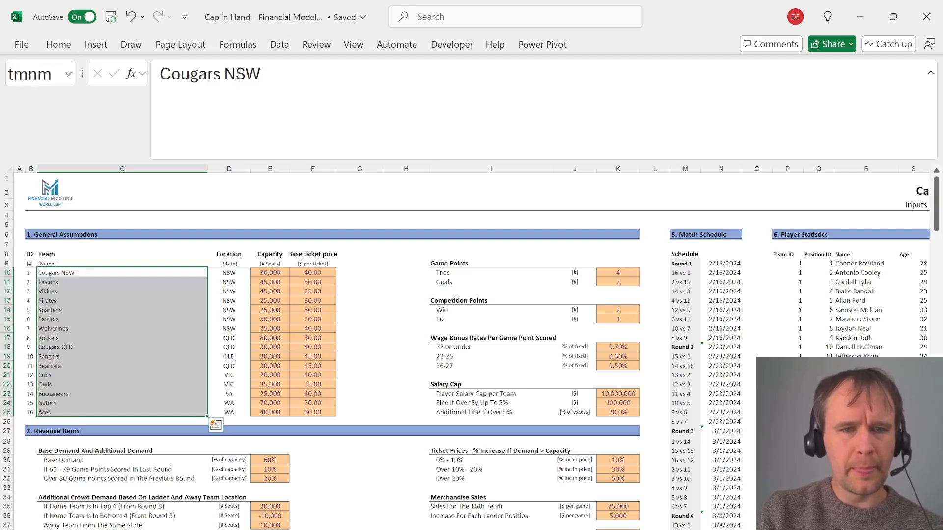
Look up both teams' names with =INDEX(tmnm,C3:D122) in E3 of the match list sheet
key(ctrl+Page_Down)
click(202, 202)
text(=INDEX()
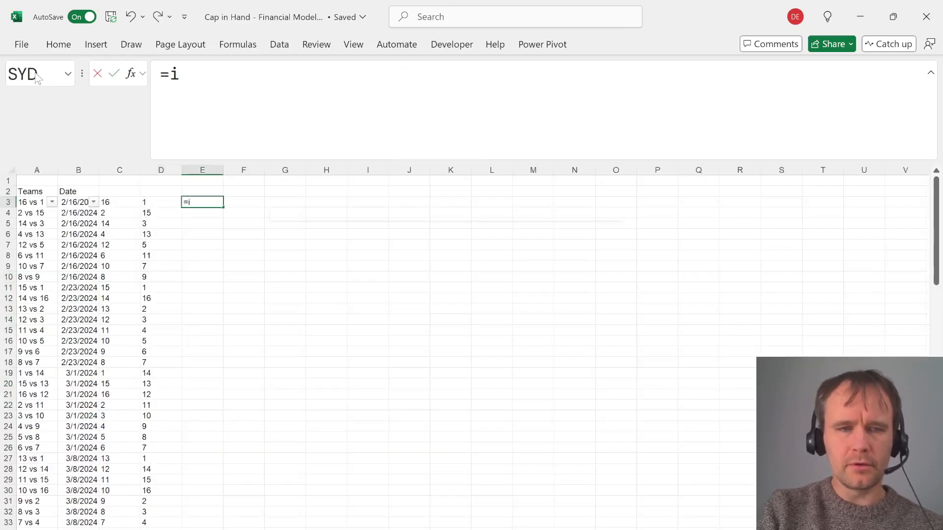
text(tmnm)
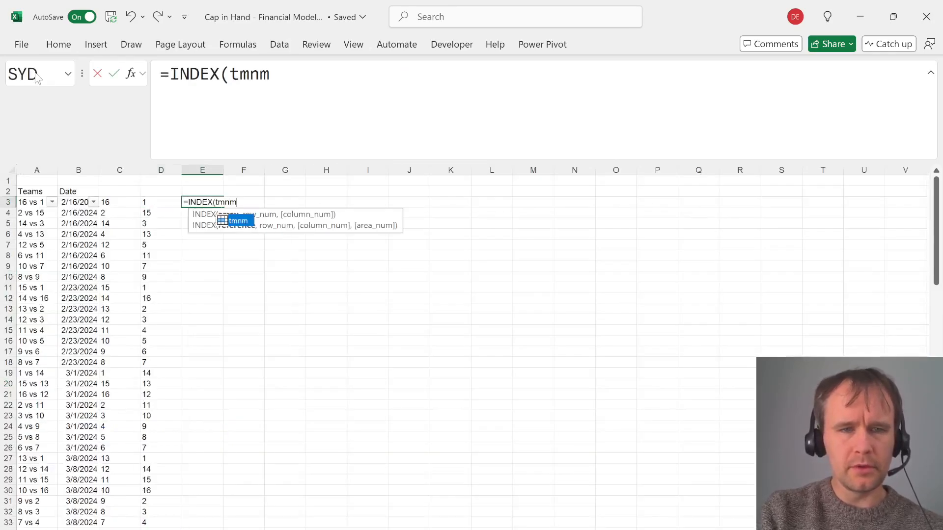
key(Tab)
text(,)
key(Left)
key(Left)
key(ctrl+shift+Down)
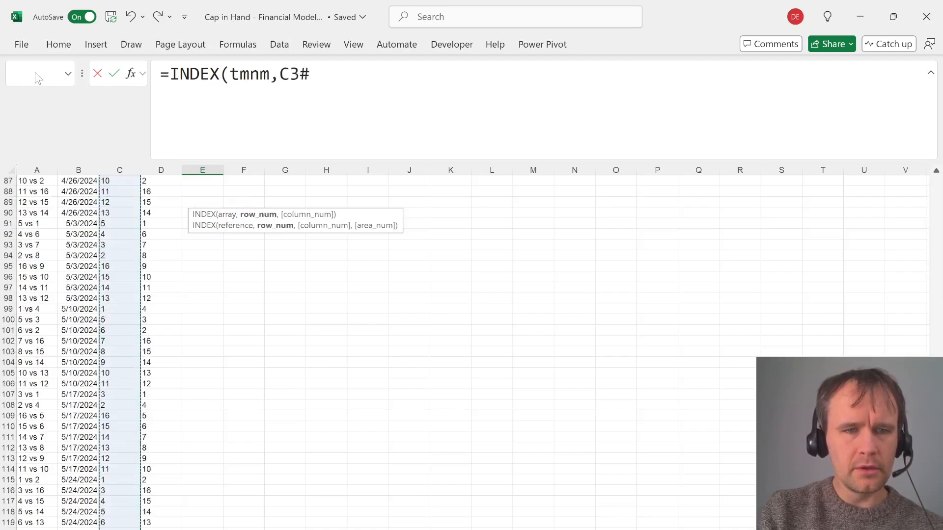
key(shift+Right)
text())
key(Return)
Change the row reference of the INDEX formula in E3 to C3:C122 so it returns only the first team's name
key(Up)
key(Up)
key(Up)
key(Right)
key(Down)
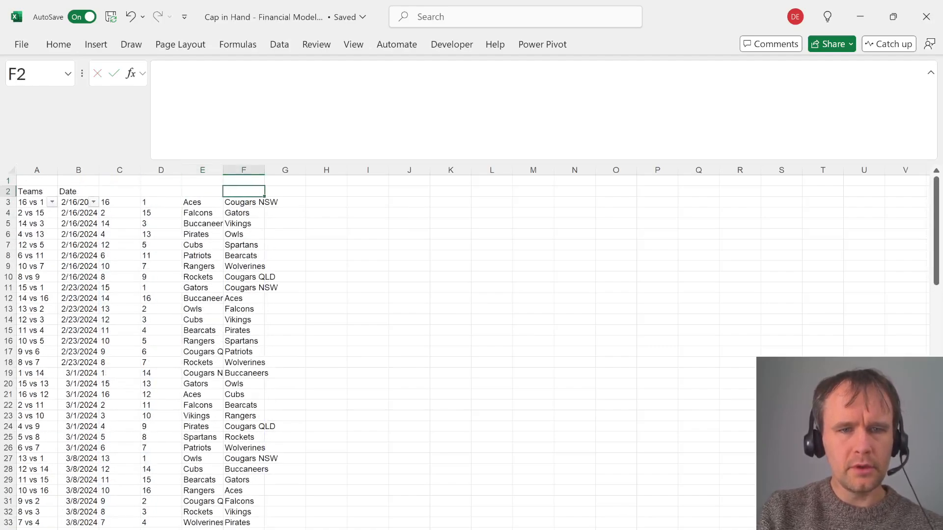
key(Down)
key(Left)
key(F2)
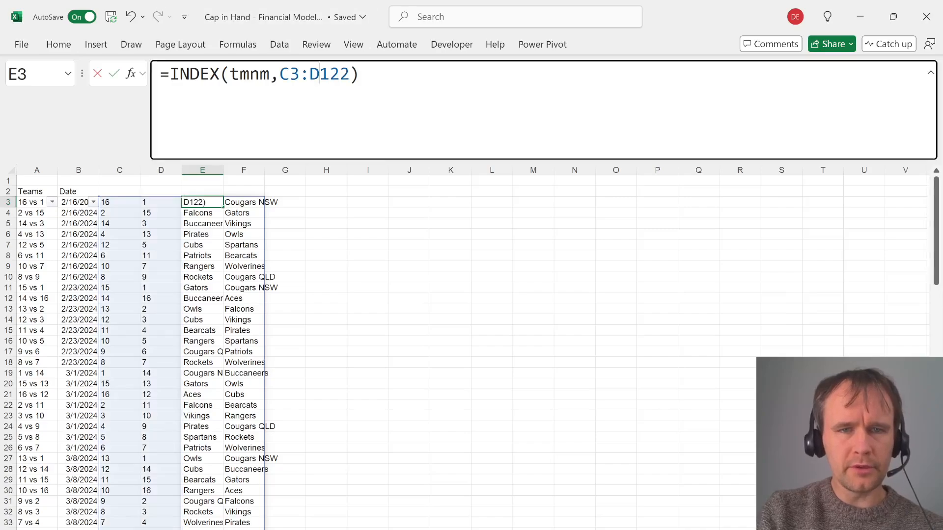
key(Left)
key(Left)
key(Left)
key(Left)
key(BackSpace)
text(c)
key(ctrl+Return)
Copy the team name formula range from column E to F3 so it looks up the second team's names
key(ctrl+shift+Down)
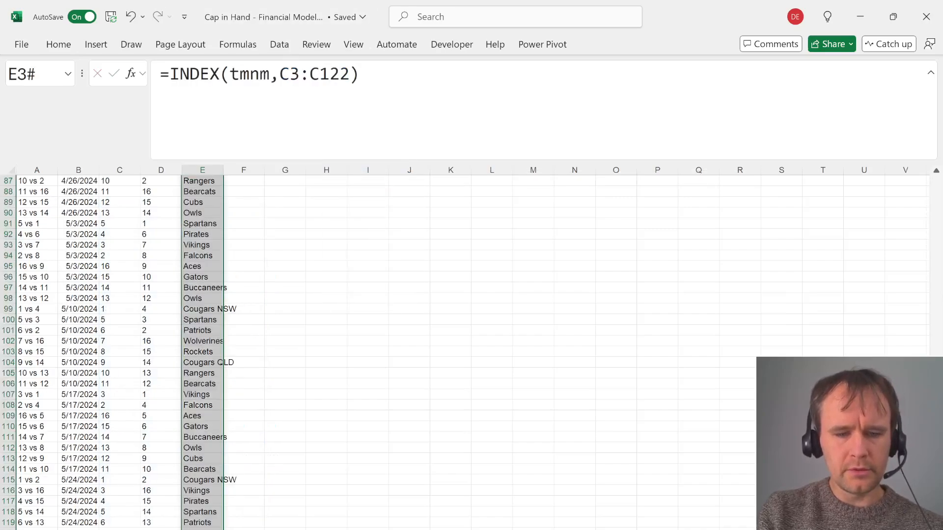
key(ctrl+c)
key(Right)
key(ctrl+v)
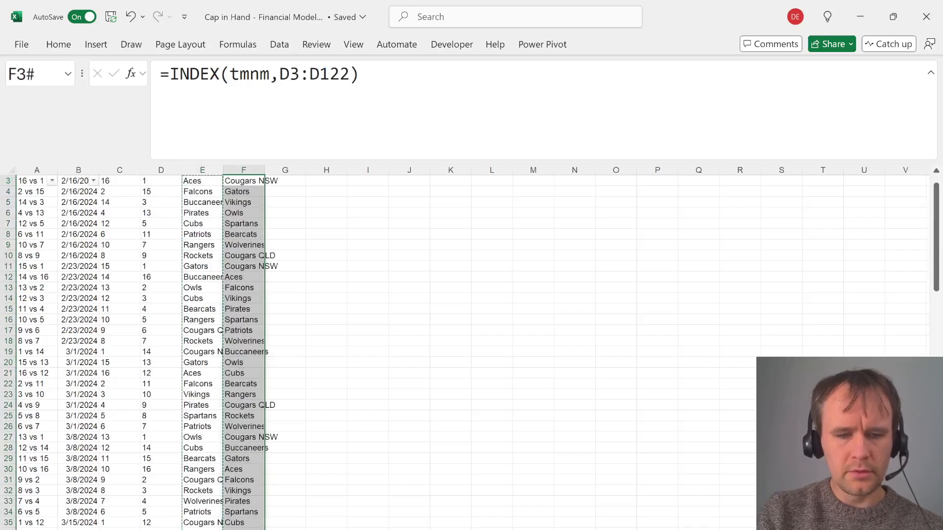
Move the second team's name formula from column F to G3, leaving column F empty
key(ctrl+x)
key(Right)
key(ctrl+v)
key(Left)
key(Left)
key(Up)
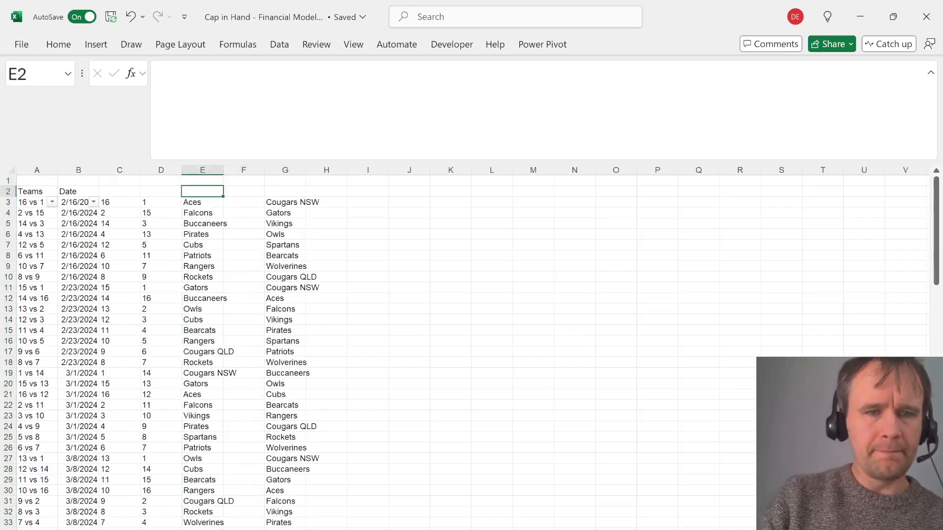
Examine the Player Statistics table on the inputs sheet, including the Tries and Goals columns of each round
key(Down)
key(Right)
key(Right)
key(Right)
key(ctrl+Page_Up)
key(Right)
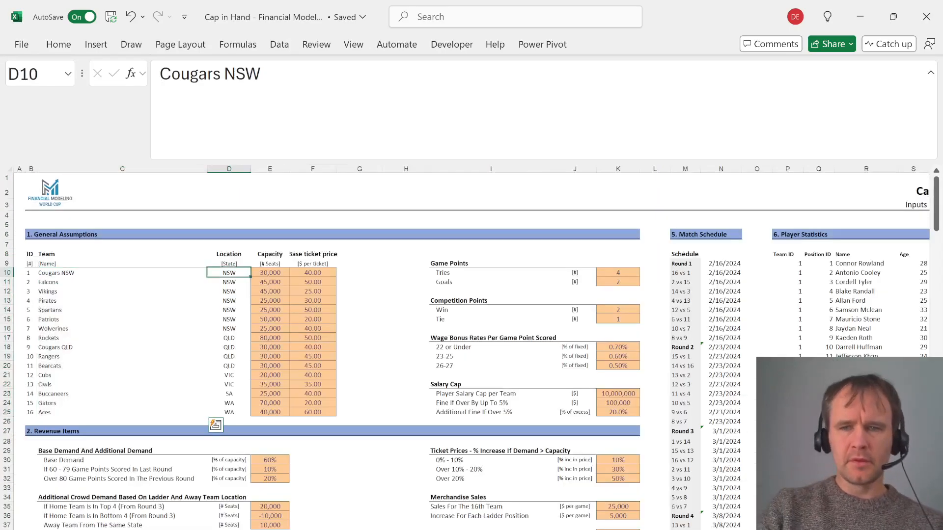
key(Right)
key(Right)
key(Right)
key(Right)
key(Right)
key(Right)
key(Right)
key(Right)
key(Right)
key(Right)
key(Right)
key(Right)
key(Right)
key(Right)
key(Right)
key(Right)
key(Right)
key(Right)
key(Right)
key(Right)
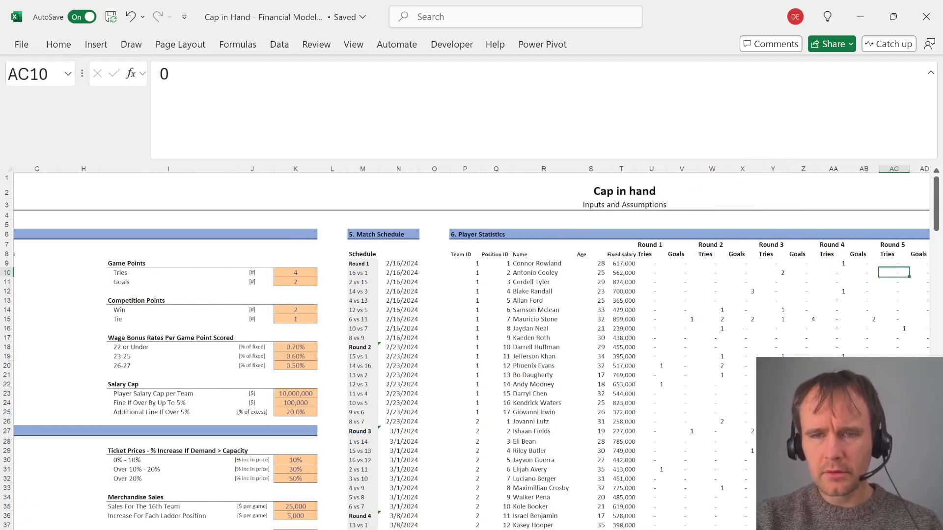
key(Right)
key(Right)
key(Right)
key(Right)
key(Right)
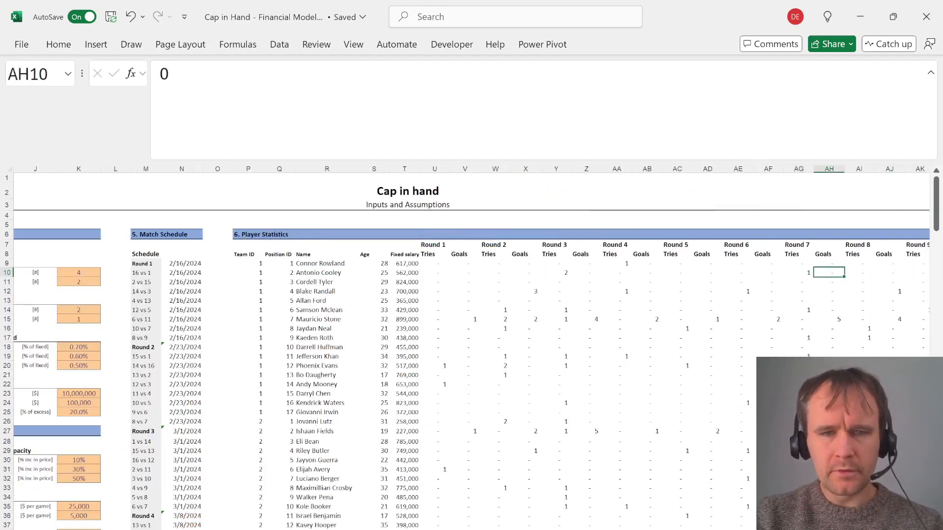
click(439, 256)
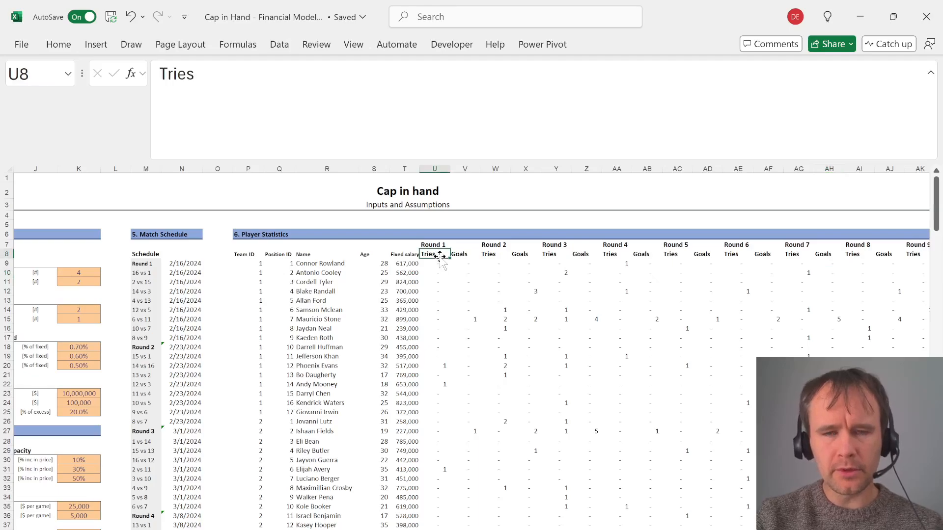
click(441, 261)
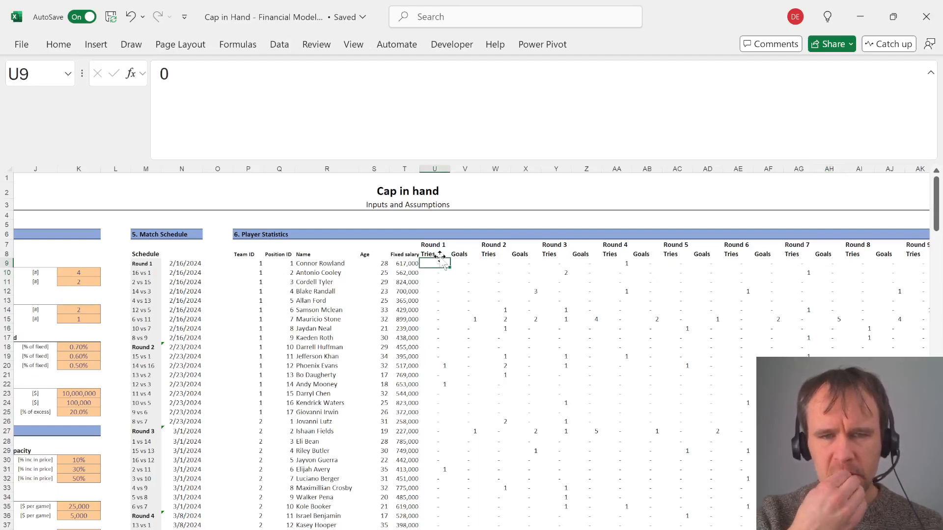
Enter the label Team in U283, below the last row of the player statistics
key(ctrl+Down)
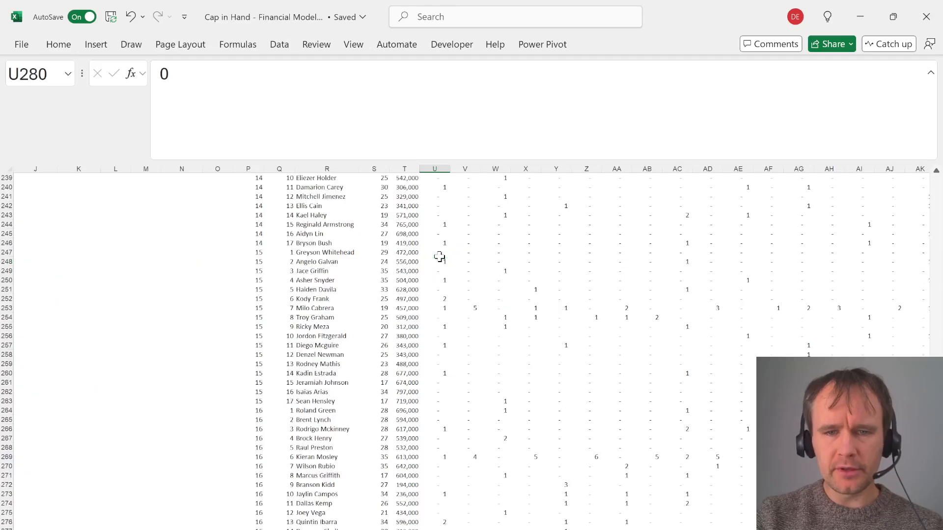
key(Down)
key(Down)
key(Down)
key(Down)
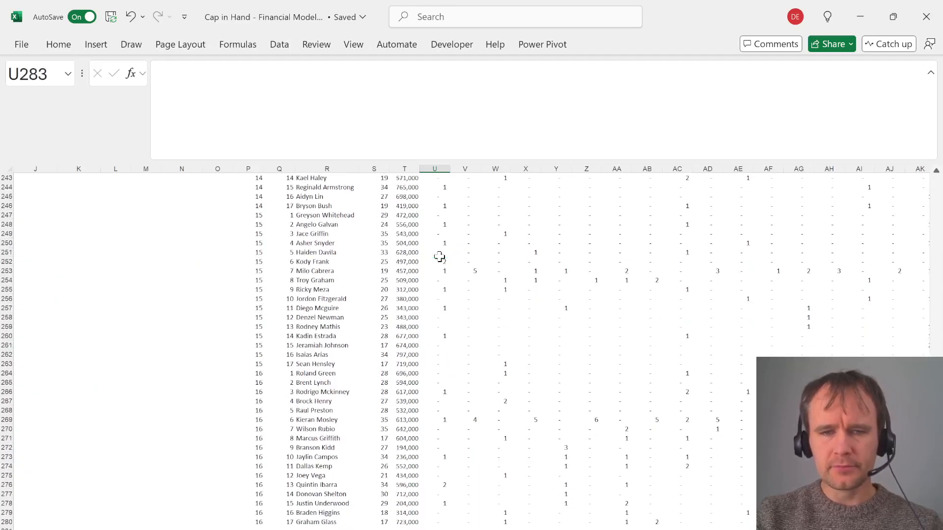
key(Left)
key(Right)
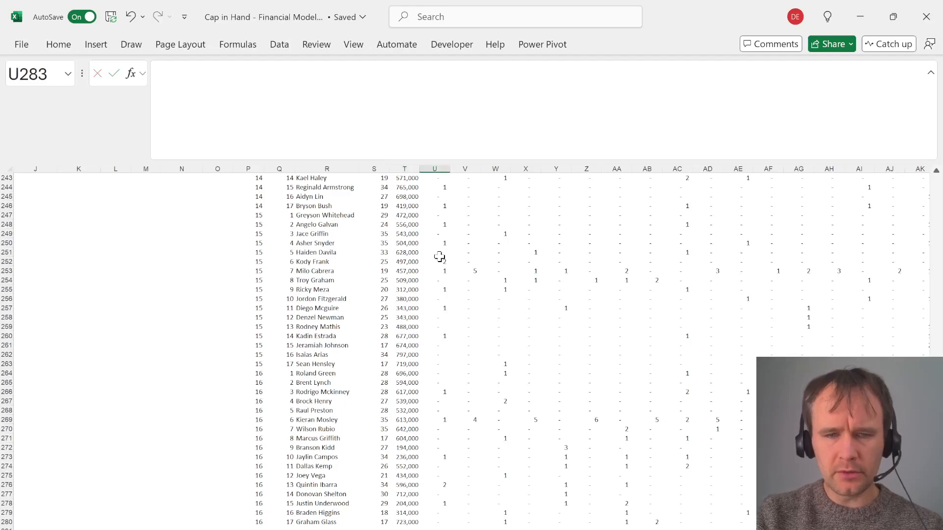
text(Team)
key(Return)
key(Up)
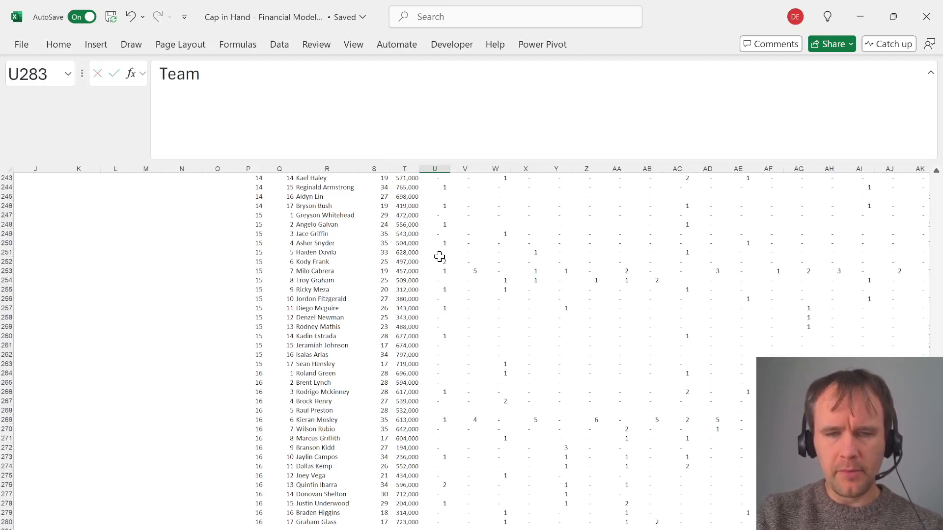
Fill the blank cells in header row 7 of the player statistics with a formula repeating the round label on their left
key(ctrl+Up)
key(ctrl+Up)
key(Down)
key(Down)
key(Down)
key(Down)
key(Down)
key(Down)
key(Down)
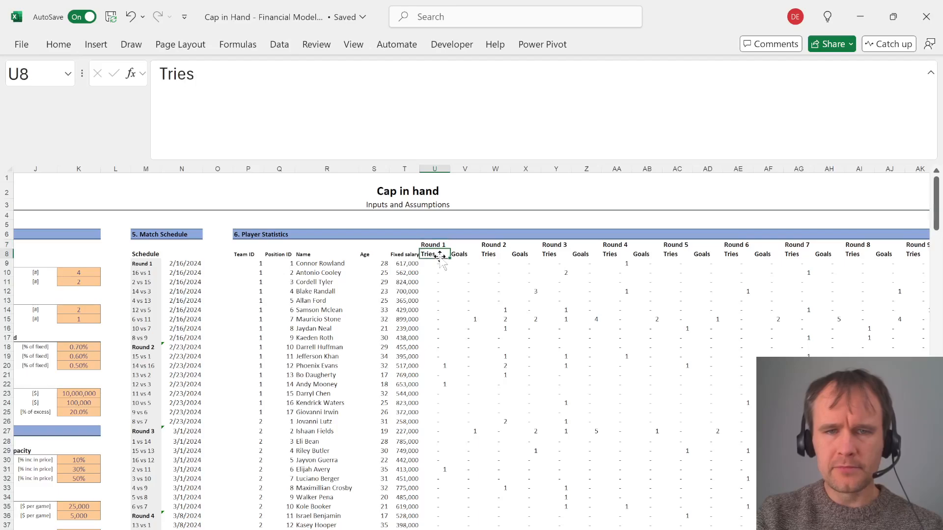
key(Up)
key(Down)
key(shift+Up)
key(ctrl+shift+Right)
key(shift+Down)
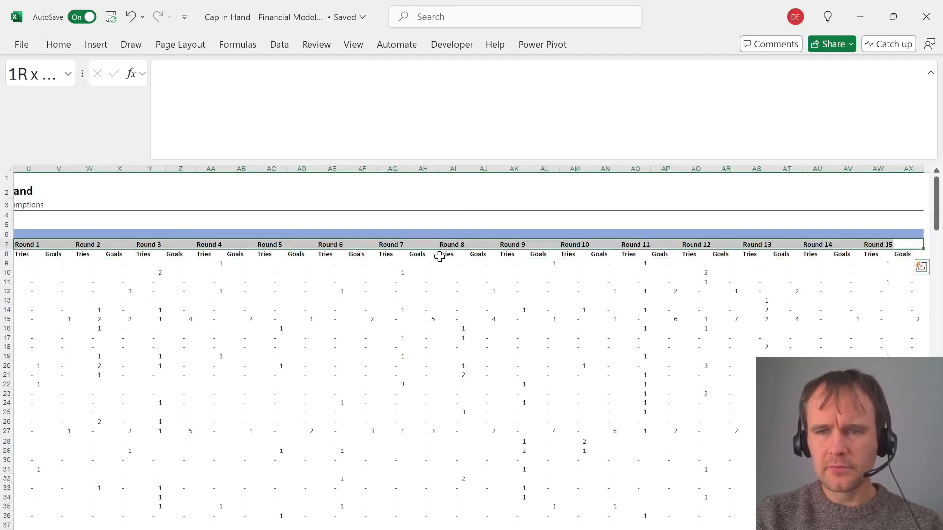
key(ctrl+g)
key(alt+s)
key(k)
key(Return)
text(=)
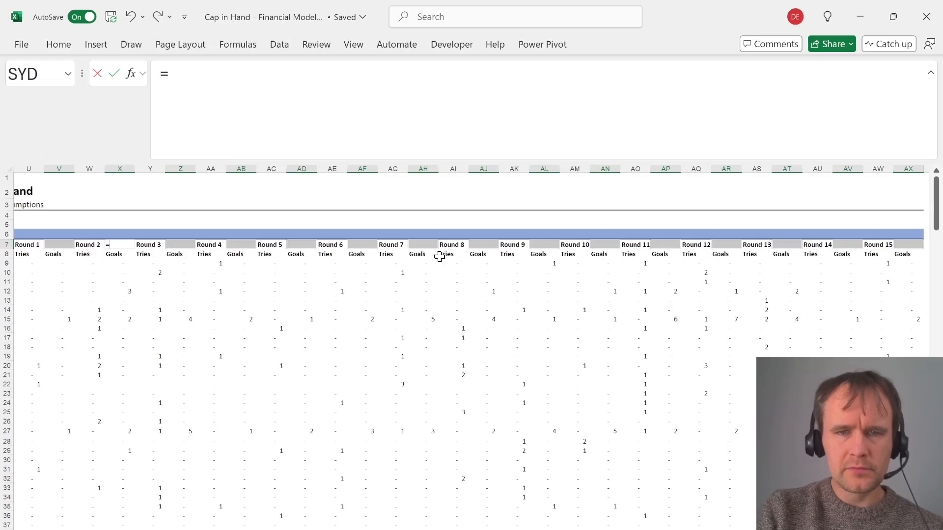
key(Left)
key(ctrl+Return)
Replace the formulas in the round header row U7:AX7 with their values
key(ctrl+Left)
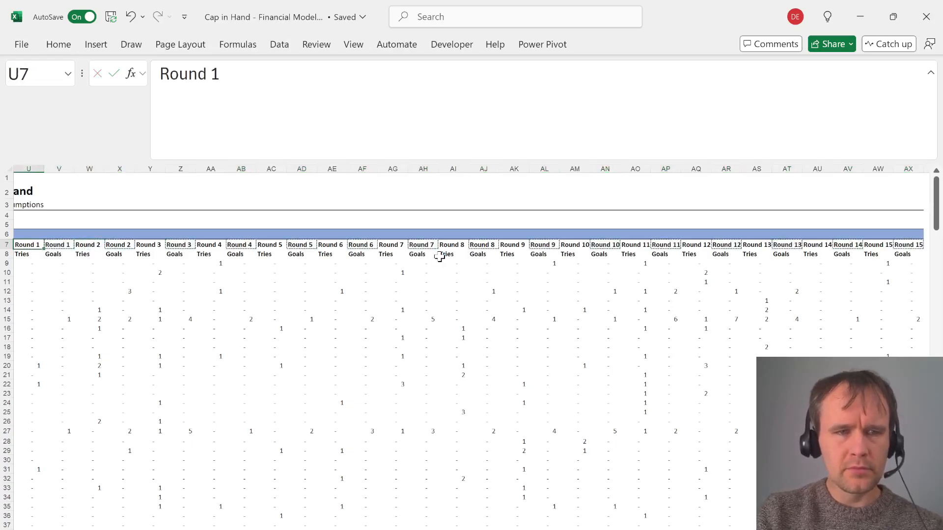
key(ctrl+shift+Right)
key(ctrl+c)
key(alt+h)
key(v)
key(v)
Sort the round statistics block from U7 left to right by row 8, A to Z, grouping Goals and Tries columns
key(ctrl+shift+Down)
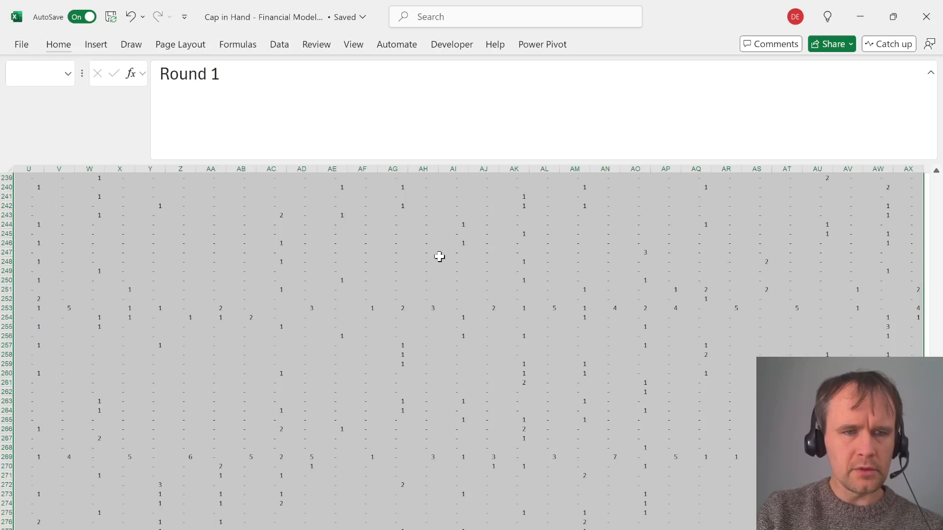
scroll(67, 425, up, 20)
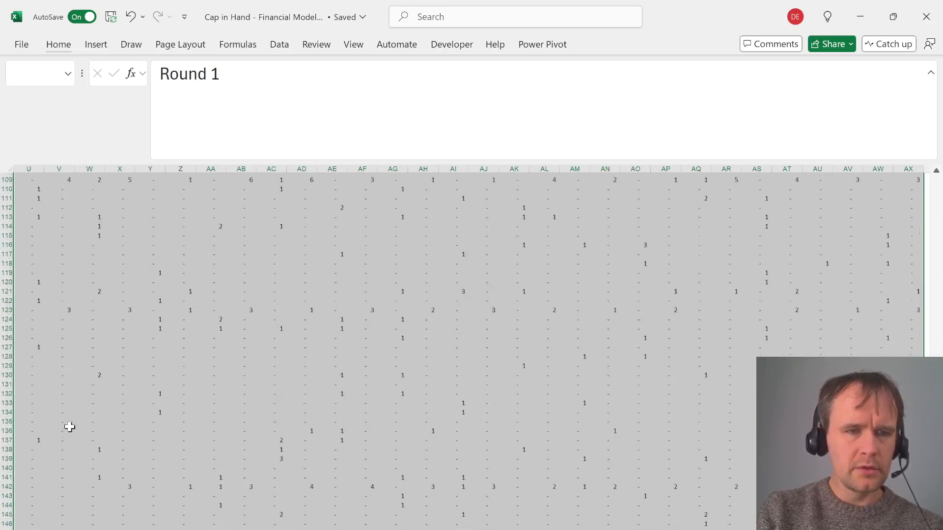
scroll(69, 427, up, 1)
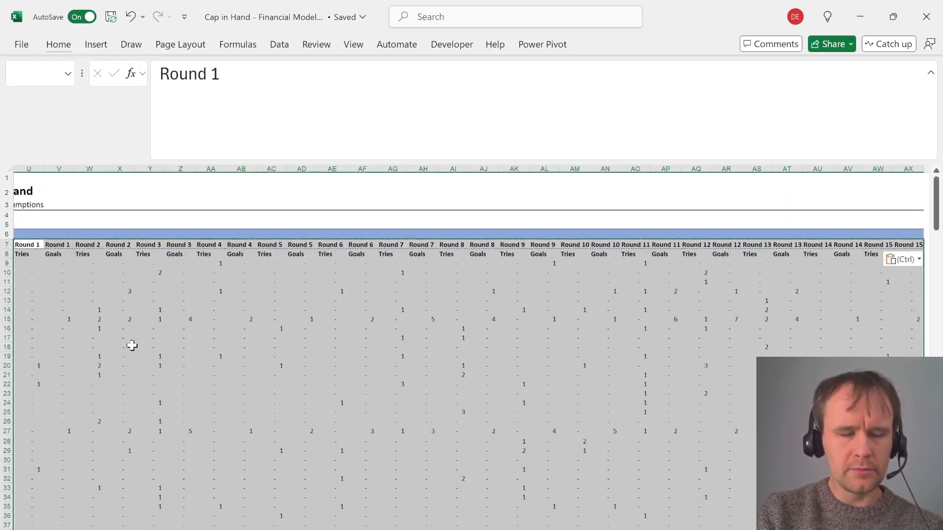
key(alt+h)
key(s)
key(u)
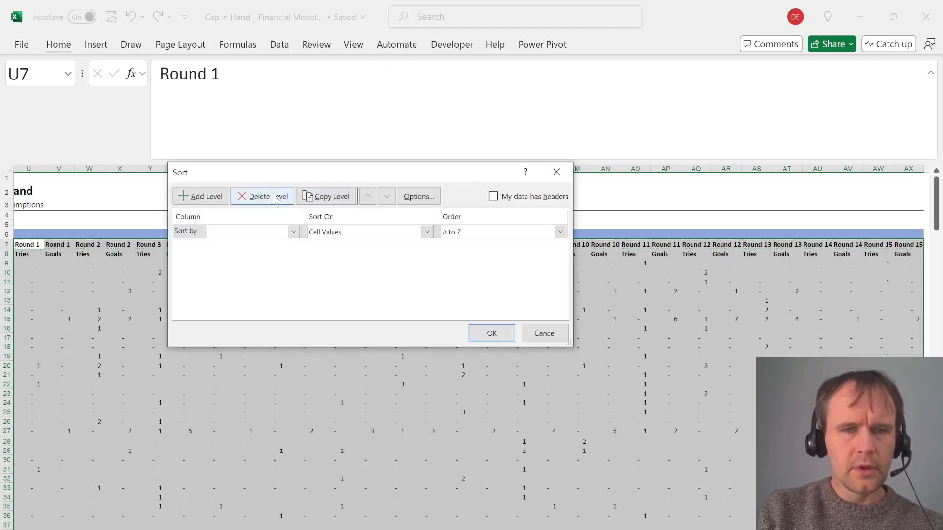
click(418, 197)
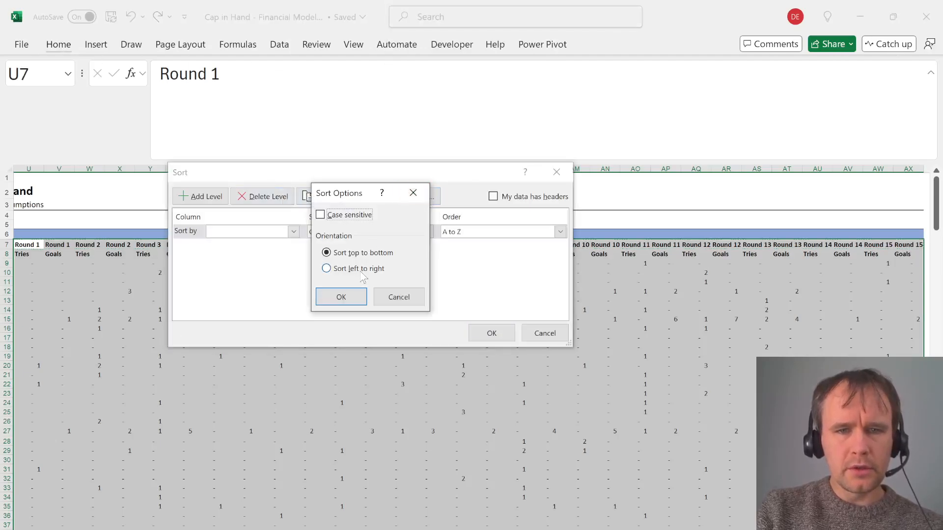
click(347, 296)
click(251, 237)
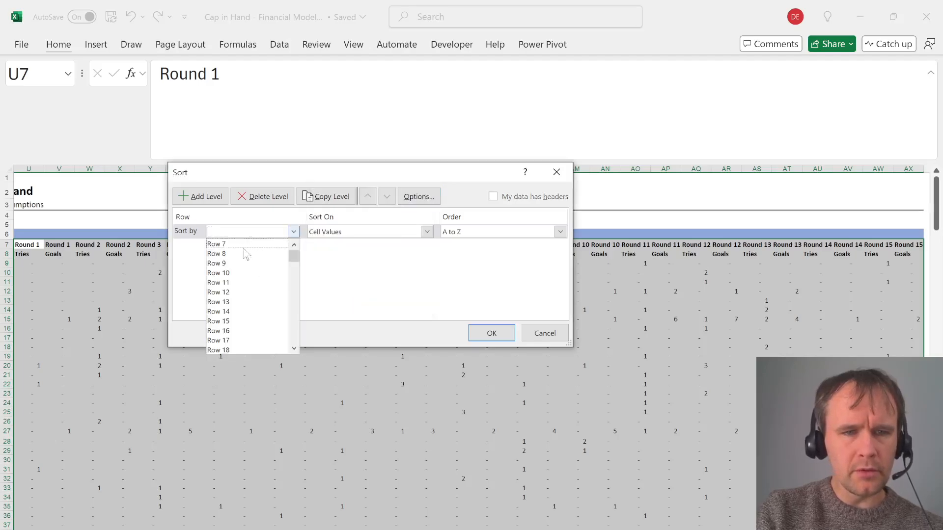
click(240, 261)
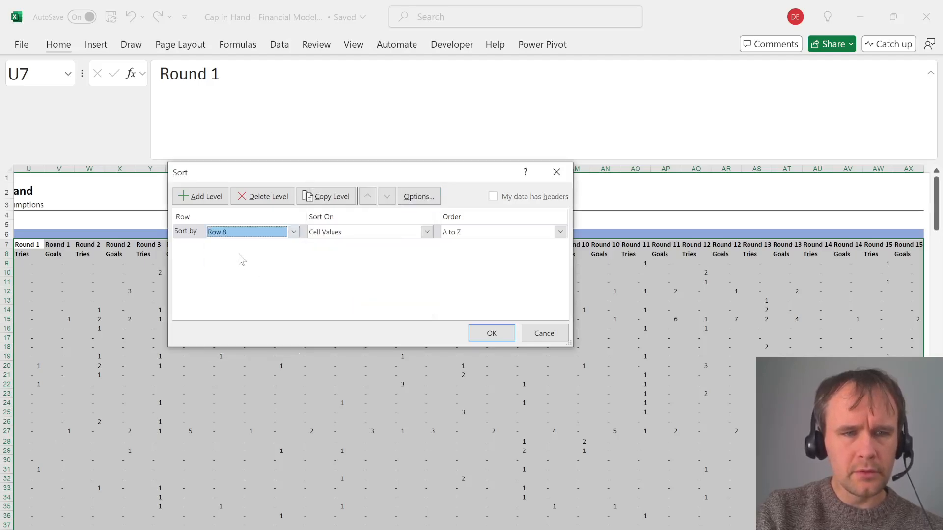
click(489, 332)
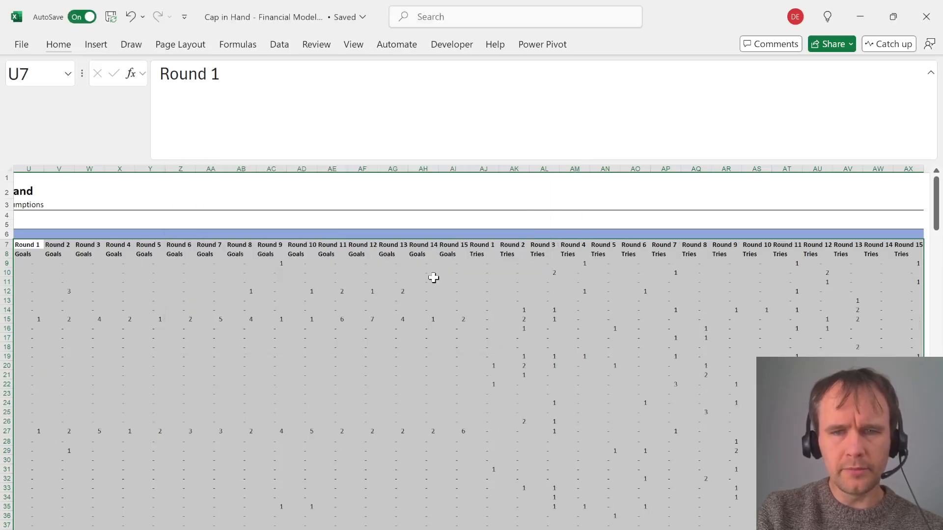
Examine the layout of the sorted player statistics, from the Team ID column across the Goals and Tries headers
click(497, 273)
key(Up)
key(Left)
key(ctrl+shift+Left)
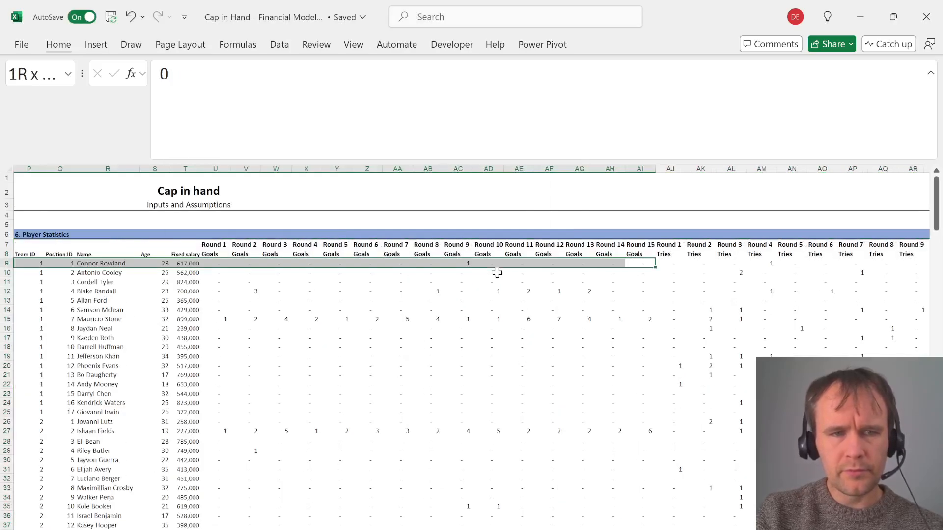
key(ctrl+Left)
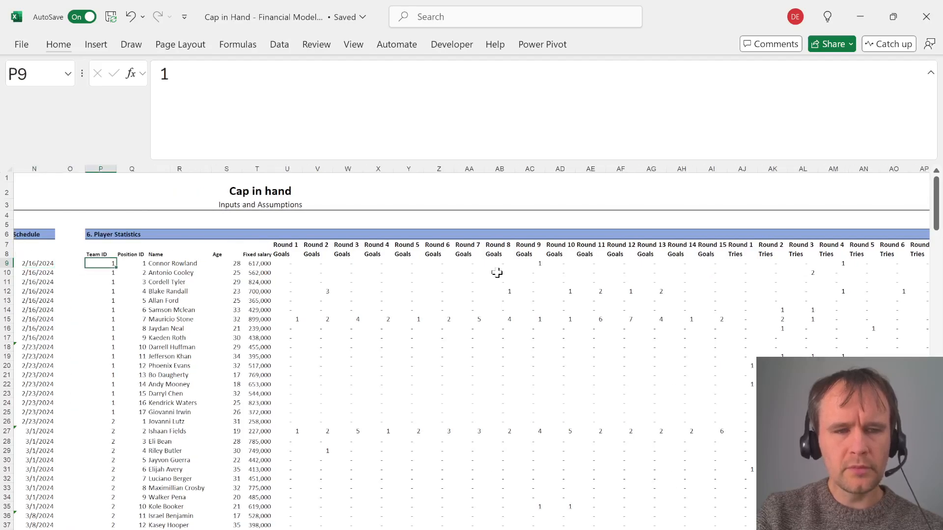
key(Up)
key(ctrl+Right)
key(Up)
key(ctrl+Right)
key(Down)
key(Right)
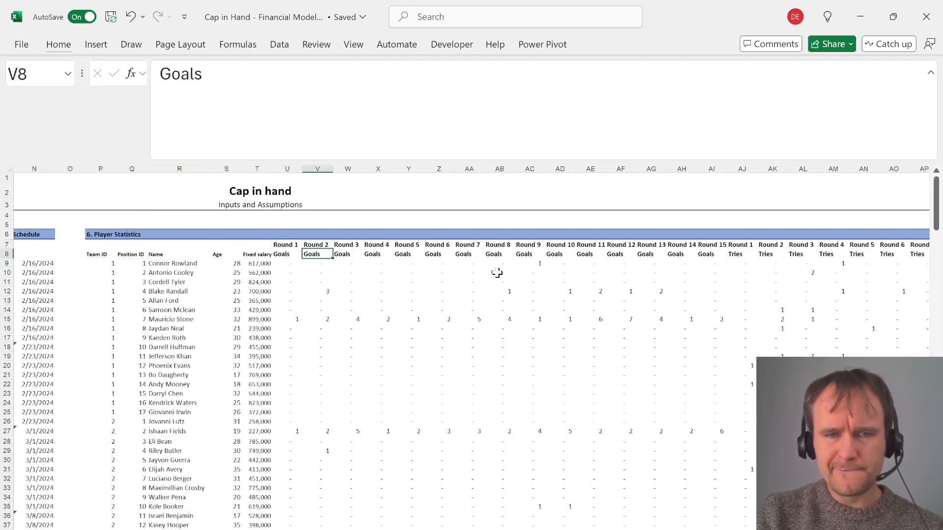
Start a TOCOL formula in T284 under the Round label below the player statistics
key(ctrl+Down)
key(Left)
key(Left)
key(Left)
key(Left)
key(Left)
key(Left)
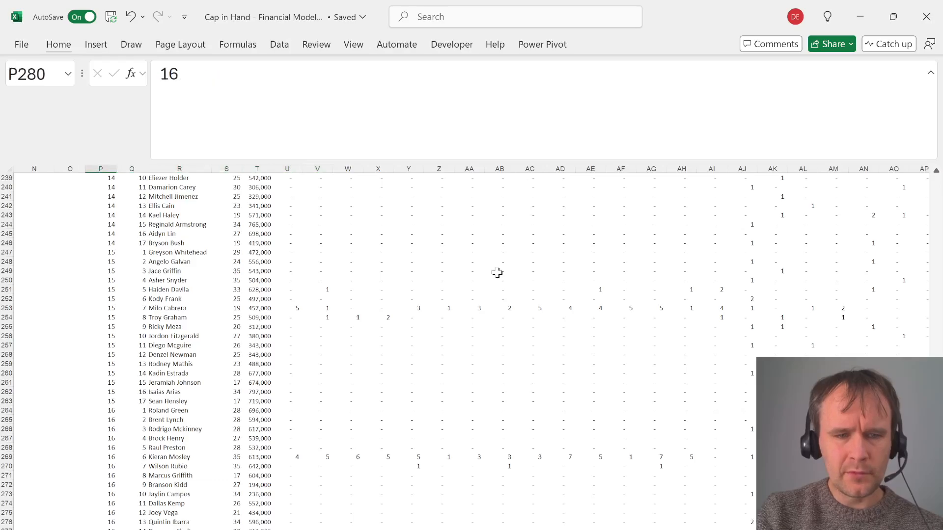
key(Right)
key(Right)
key(Down)
key(Down)
key(Down)
key(Right)
key(Right)
key(Down)
key(Down)
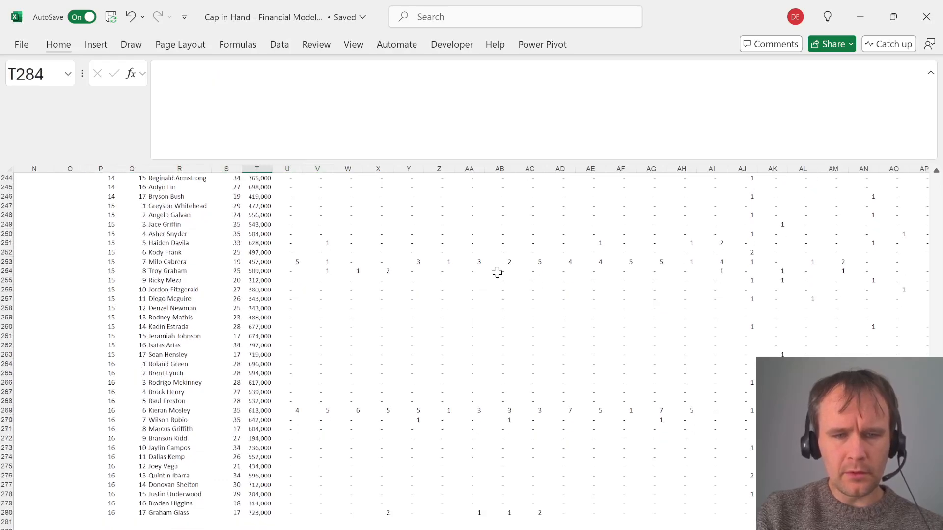
text(=toc)
key(Tab)
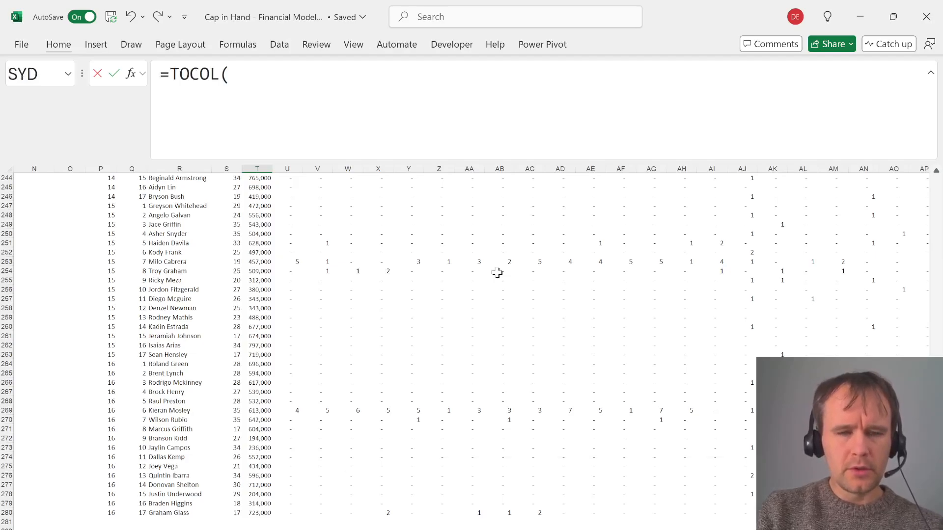
key(ctrl+Up)
key(ctrl+Up)
key(Down)
key(Down)
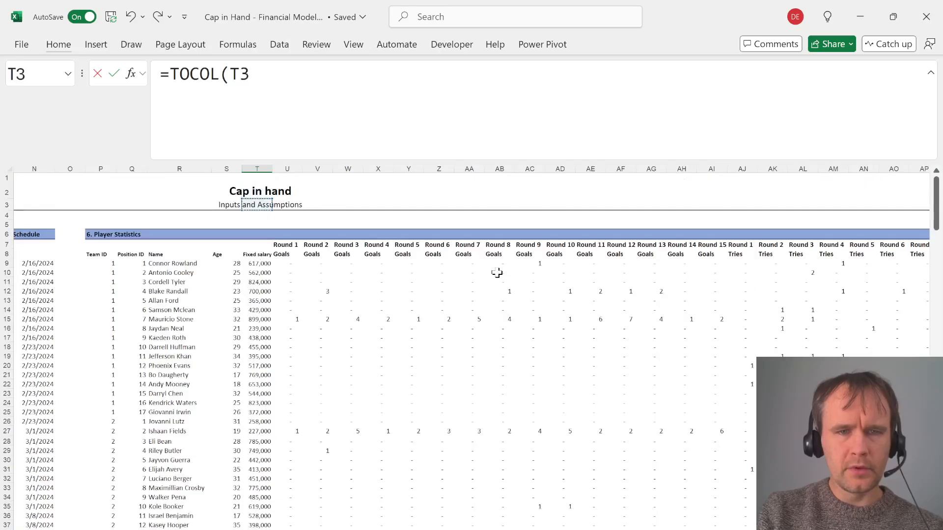
key(Down)
key(Down)
key(Right)
key(Down)
key(BackSpace)
key(BackSpace)
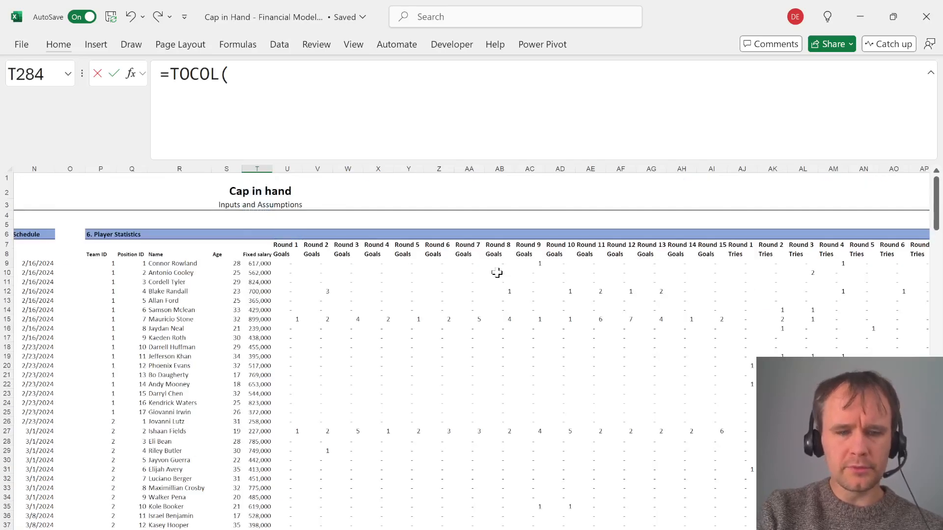
Complete the Round formula as =TOCOL(SEQUENCE(,15)+0*P9:P280) to repeat rounds 1 to 15 for every player row
text(seq)
key(Tab)
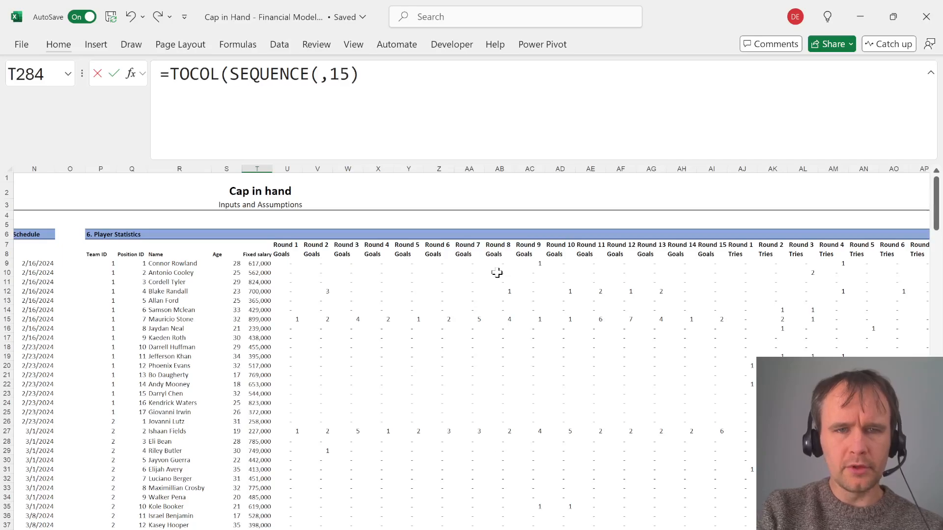
text(,15)+0*seq)
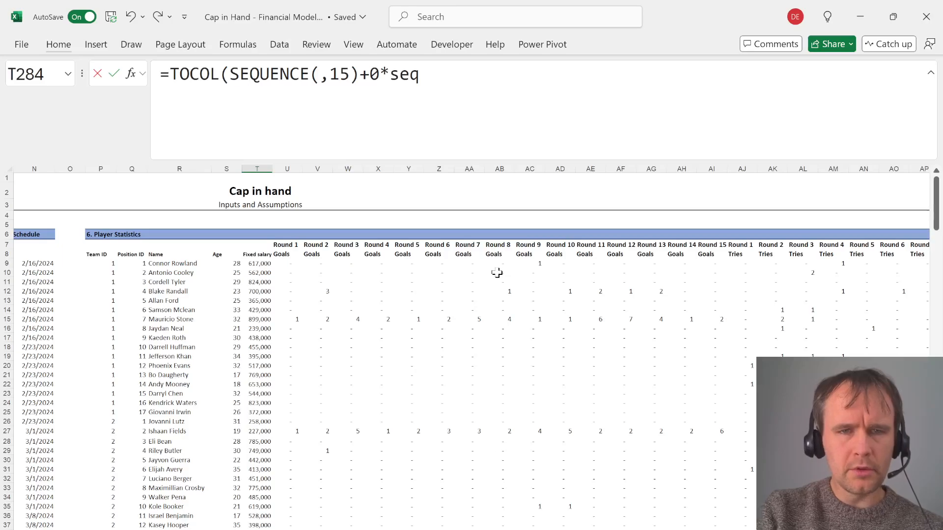
key(BackSpace)
key(BackSpace)
key(BackSpace)
click(112, 263)
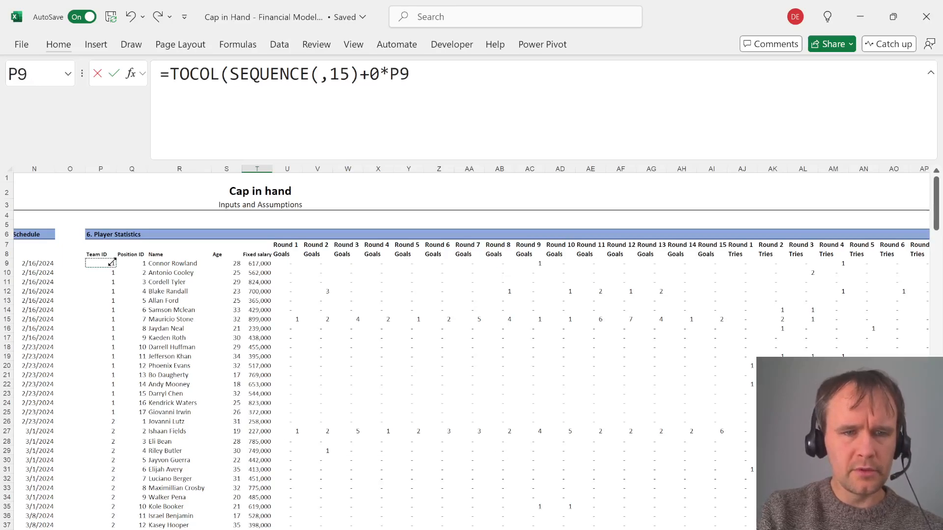
key(ctrl+shift+Down)
text())
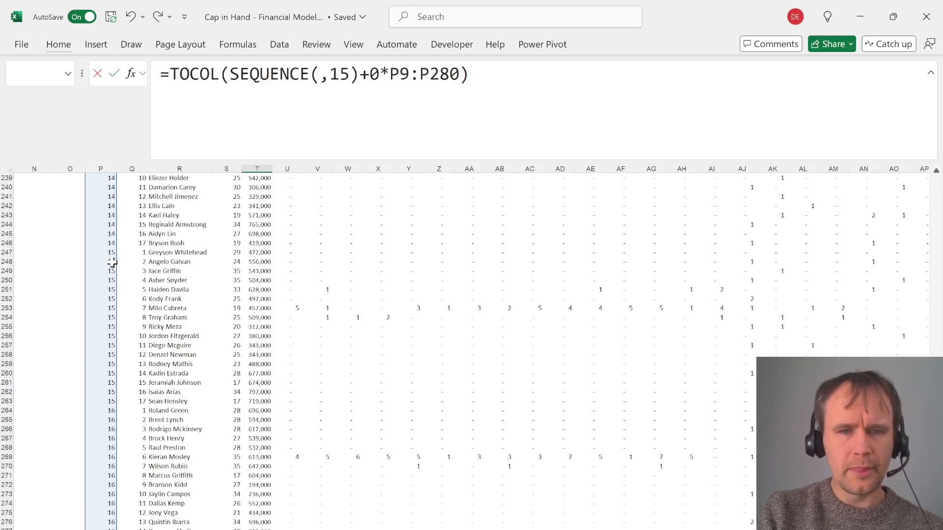
key(Return)
Copy the text of the Round formula in T284 without its equals sign
key(Down)
key(Up)
key(Up)
key(Up)
key(Up)
key(Up)
key(Up)
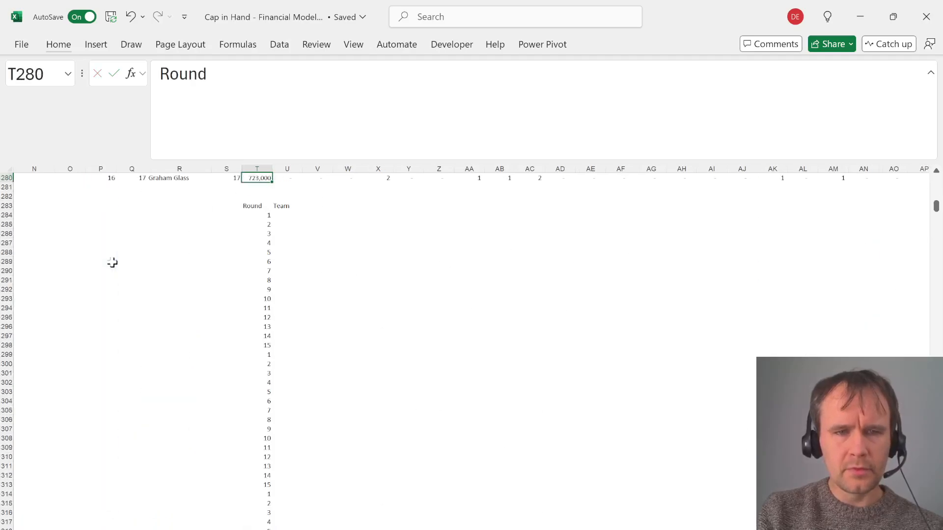
key(Down)
key(Down)
key(Down)
key(Down)
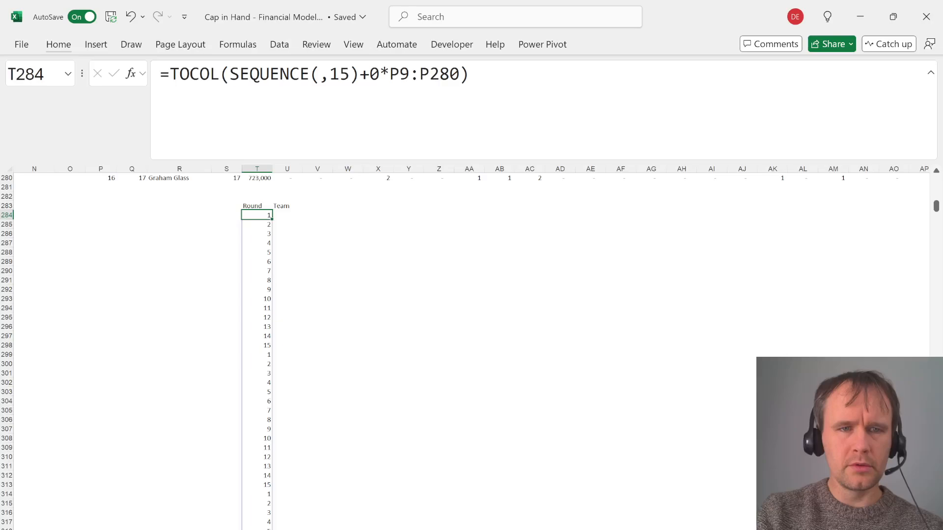
key(F2)
key(Home)
key(Right)
key(shift+End)
key(ctrl+c)
key(Escape)
key(Right)
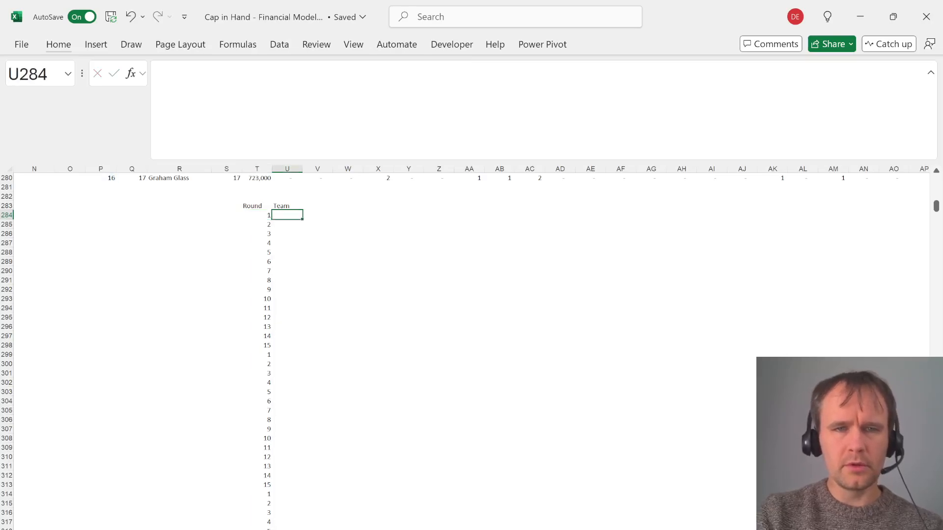
Enter =TOCOL(SEQUENCE(,15)*0+P9:P280) in U284, adapting the copied formula to repeat each team ID
key(F2)
key(ctrl+v)
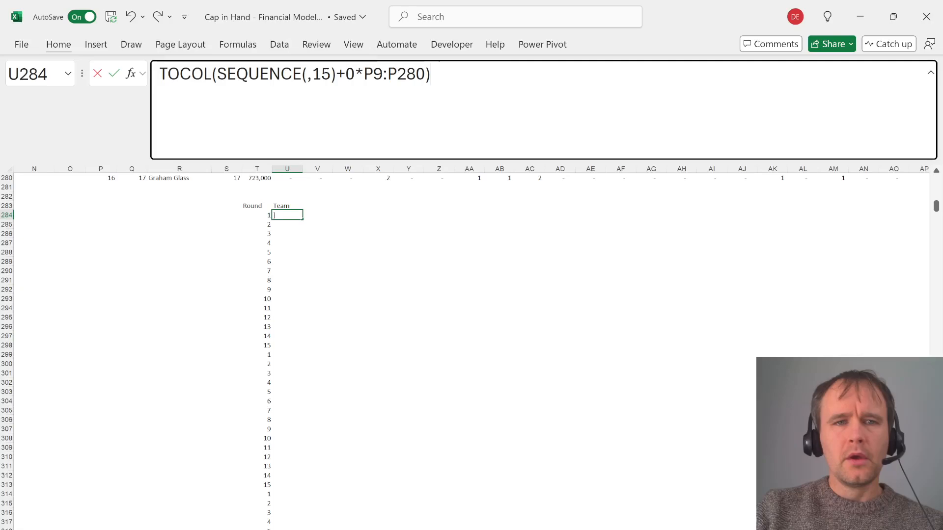
text(=)
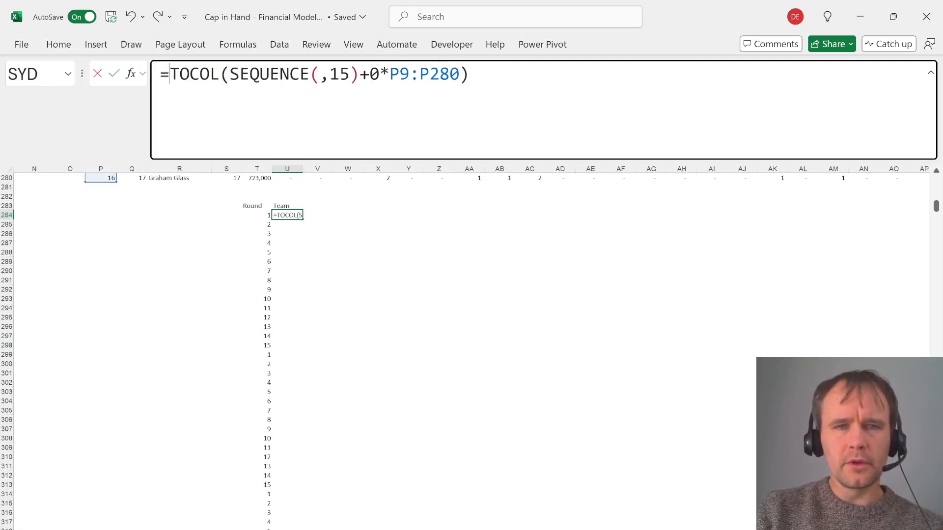
click(360, 73)
text(*0)
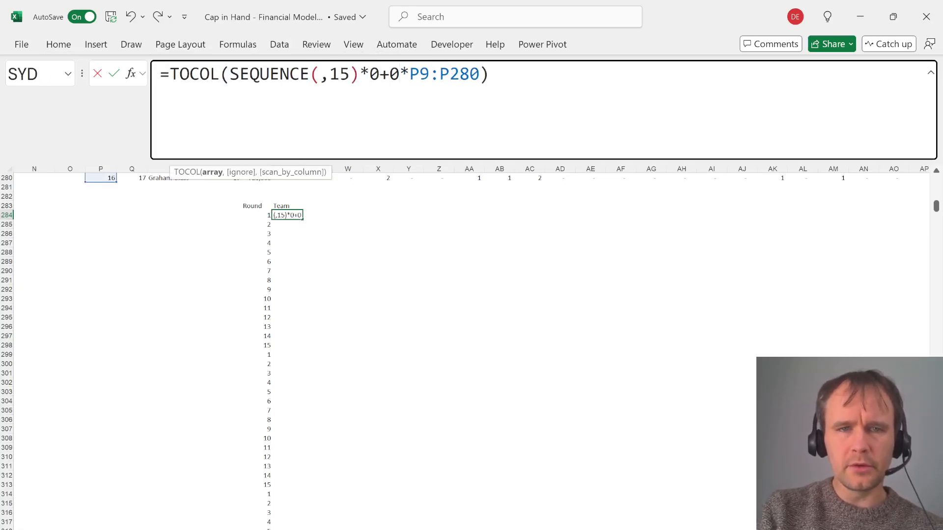
key(Right)
key(Delete)
key(Delete)
key(Return)
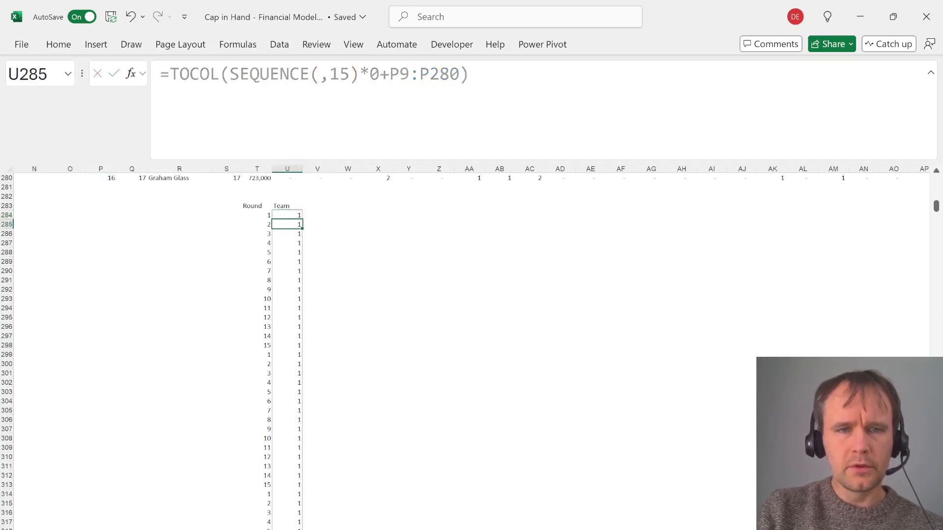
Enter the header Goal in V283 and a tries header in W283, beside the Team header
key(Up)
key(Up)
key(Right)
key(ctrl+shift+Up)
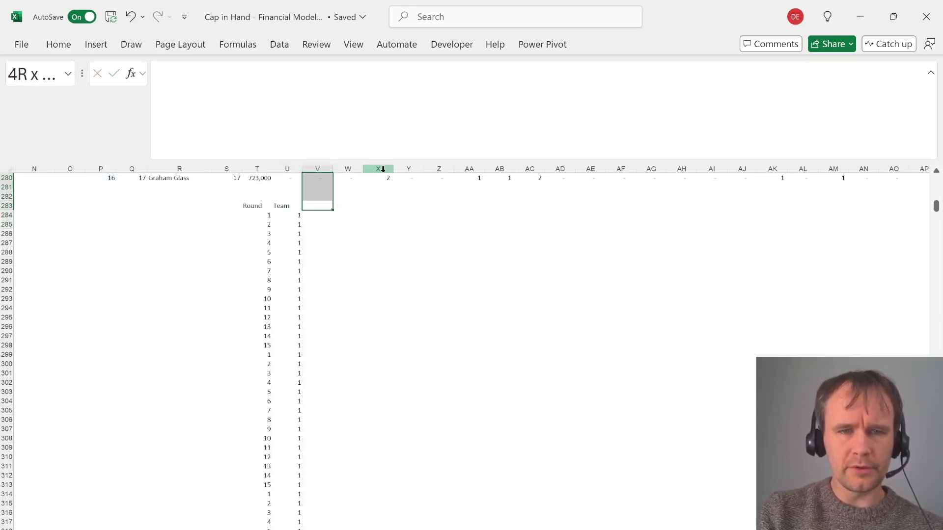
key(ctrl+shift+Up)
key(ctrl+shift+Down)
text(Goa)
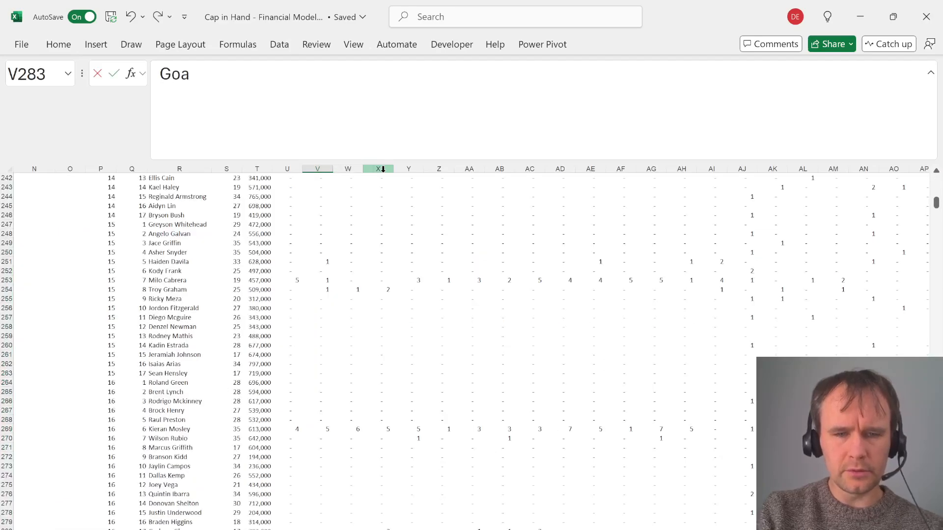
text(l)
key(Right)
text(Trick)
key(Return)
Enter =TOCOL(U9:AI280) in V284 to unpivot every player's goals for the 15 rounds into one column
text(=)
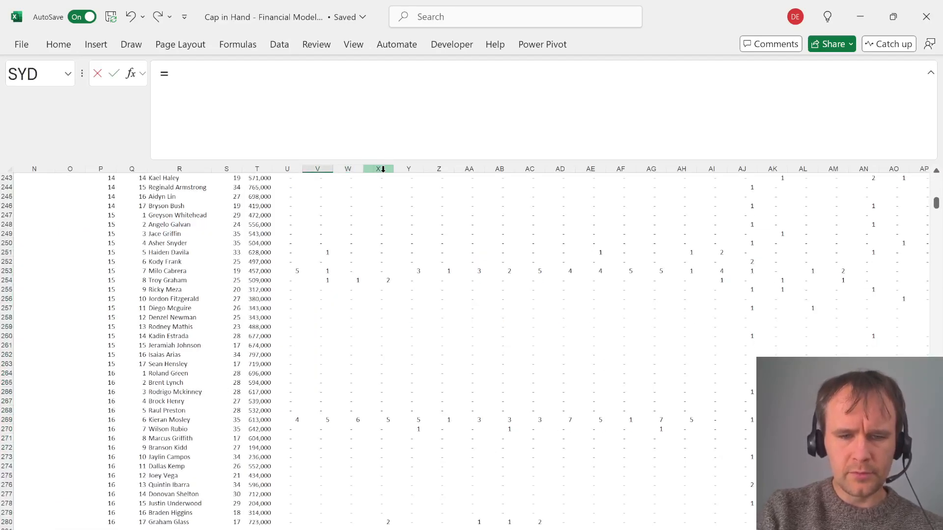
text(toc)
key(Tab)
key(Left)
key(Up)
key(Up)
key(Up)
key(Up)
key(ctrl+Up)
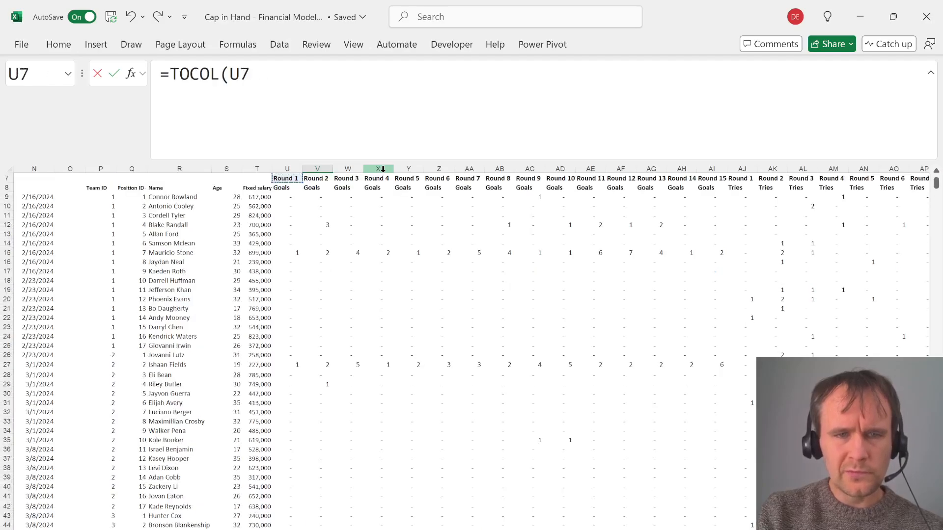
key(Down)
key(Down)
key(shift+Right)
key(shift+Right)
key(shift+Right)
key(shift+Right)
key(shift+Right)
key(shift+Right)
key(shift+Right)
key(shift+Right)
key(shift+Right)
key(shift+Right)
key(shift+Right)
key(shift+Right)
key(shift+Right)
key(shift+Right)
key(shift+Right)
key(shift+Right)
key(shift+Right)
key(shift+Right)
key(shift+Left)
key(shift+Left)
key(shift+Left)
key(shift+Left)
key(shift+Left)
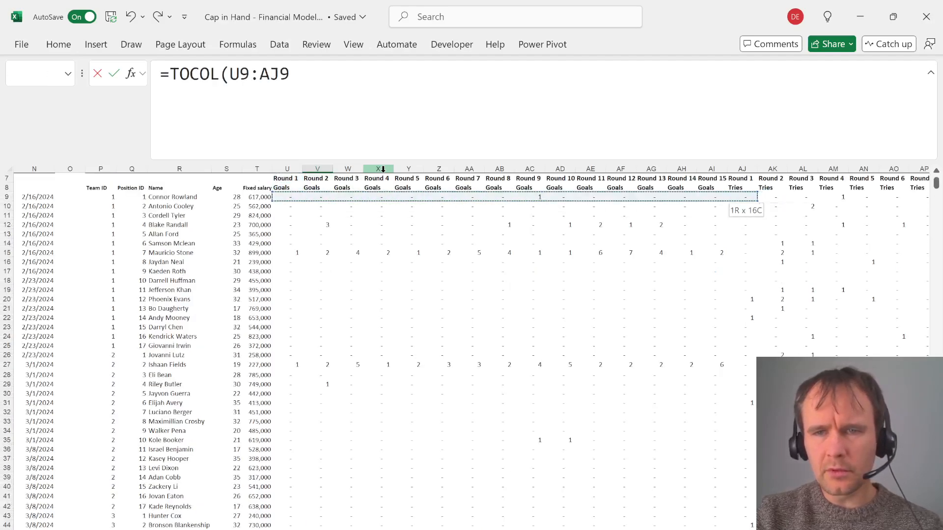
key(shift+Right)
key(ctrl+shift+Down)
key(Return)
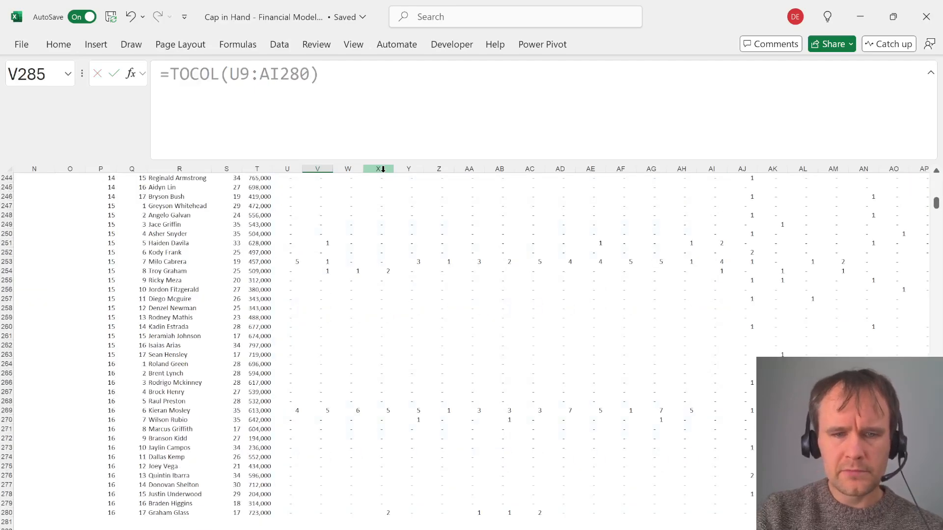
Enter =TOCOL(AJ9:AX280) in W284 to unpivot every player's tries into one column
key(Up)
key(Right)
text(=toc)
key(Tab)
key(Up)
key(Up)
key(Up)
key(Up)
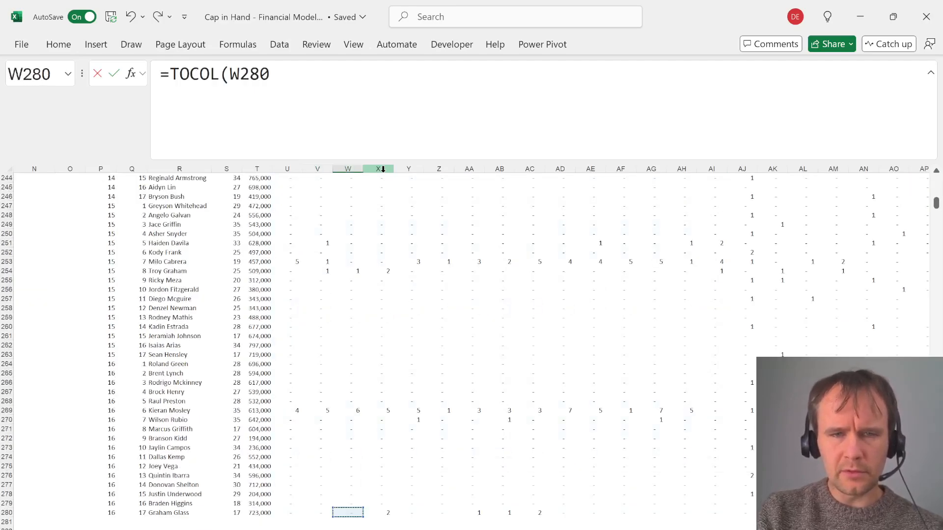
key(ctrl+Up)
key(Down)
key(Right)
key(Right)
key(Right)
key(Right)
key(Right)
key(Right)
key(Right)
key(Right)
key(Right)
key(Right)
key(Right)
key(Right)
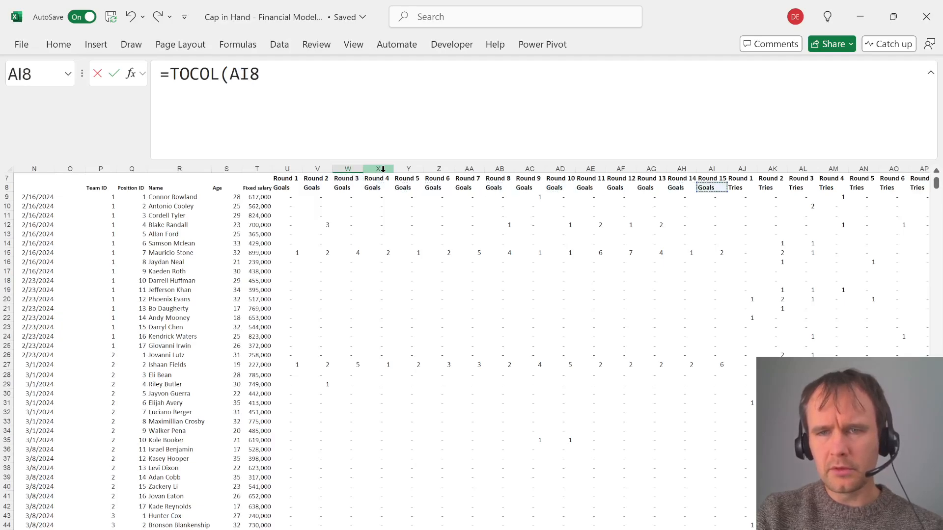
key(Right)
key(Down)
key(ctrl+shift+Right)
key(ctrl+shift+Down)
key(Return)
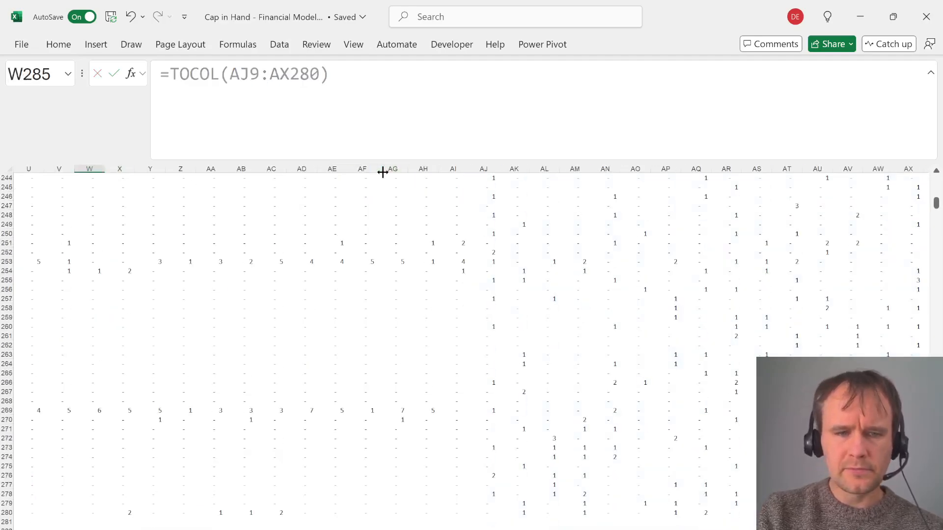
Enter the headers Player in X283 and Points in Y283, beside the Tries header
key(Up)
key(Left)
key(Left)
key(ctrl+Left)
key(ctrl+Right)
key(Left)
key(Right)
key(Right)
key(Right)
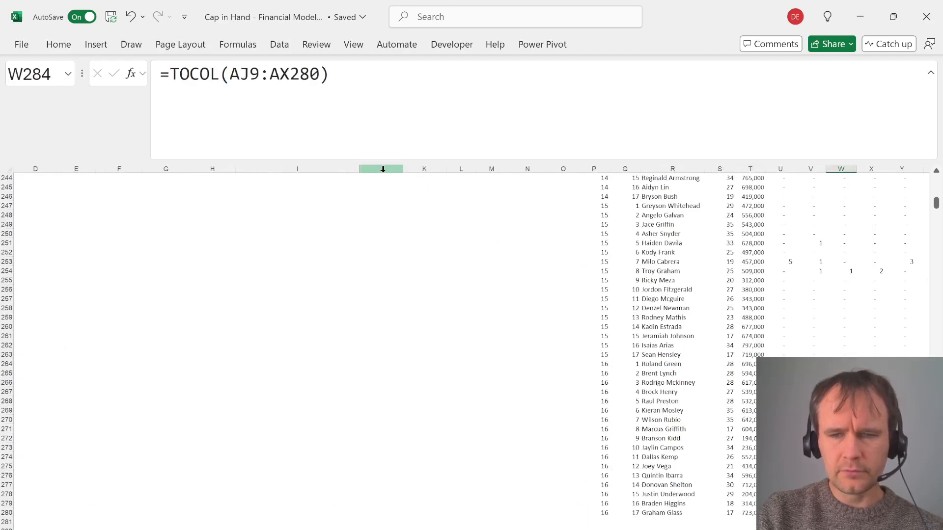
key(Up)
key(Right)
key(Right)
key(Right)
key(Right)
key(Right)
key(Right)
key(Right)
key(Right)
key(Right)
key(ctrl+Left)
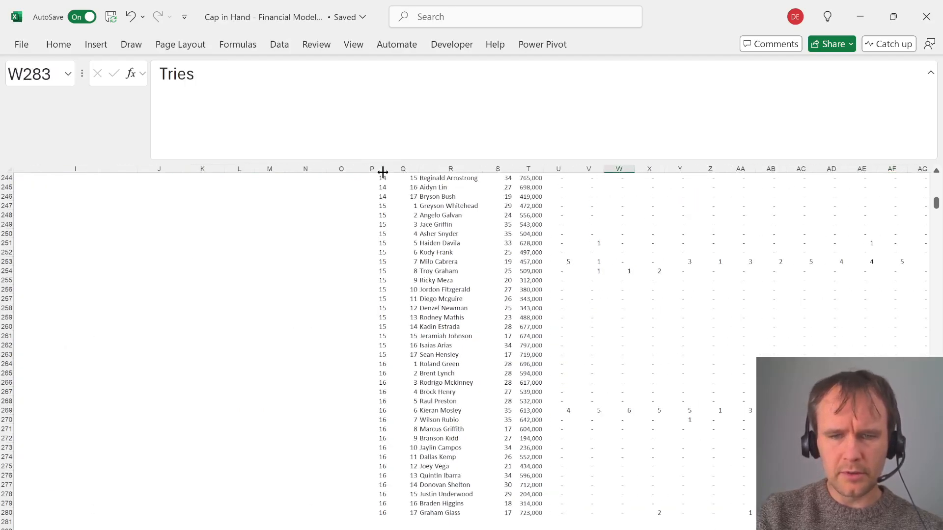
key(Left)
key(Left)
key(Left)
key(Right)
key(Right)
key(Right)
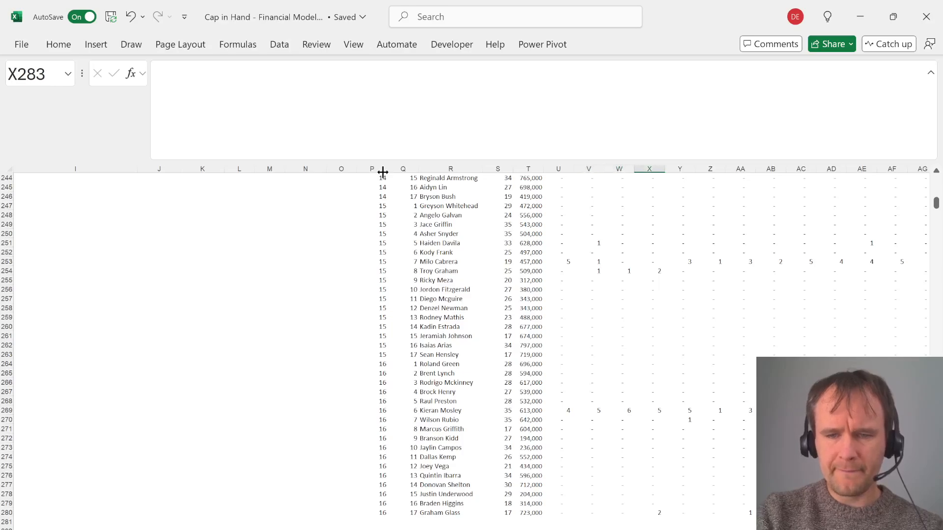
text(Player)
key(Right)
text(Po)
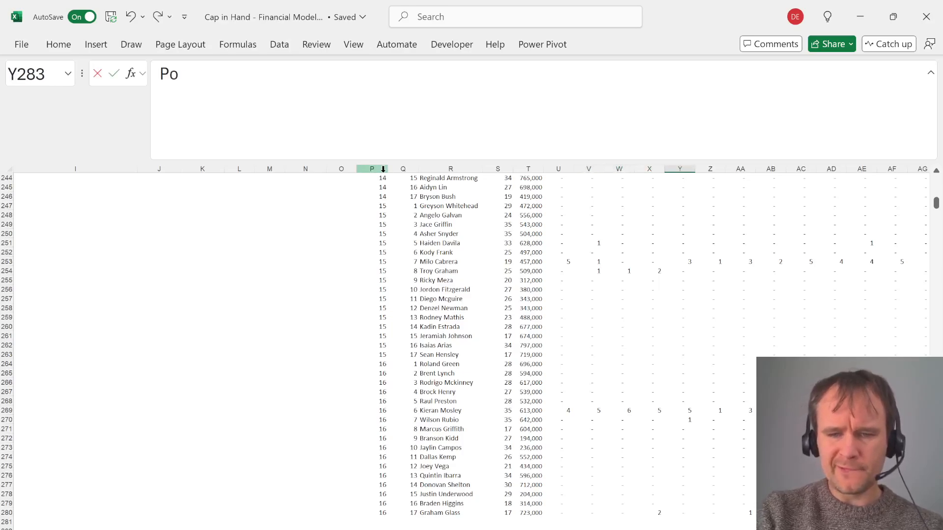
text(ints)
key(Return)
Enter =W284#*4+V284#*2 in Y284 to score each row at 4 points per try and 2 per goal
key(Left)
key(Left)
key(Up)
key(Up)
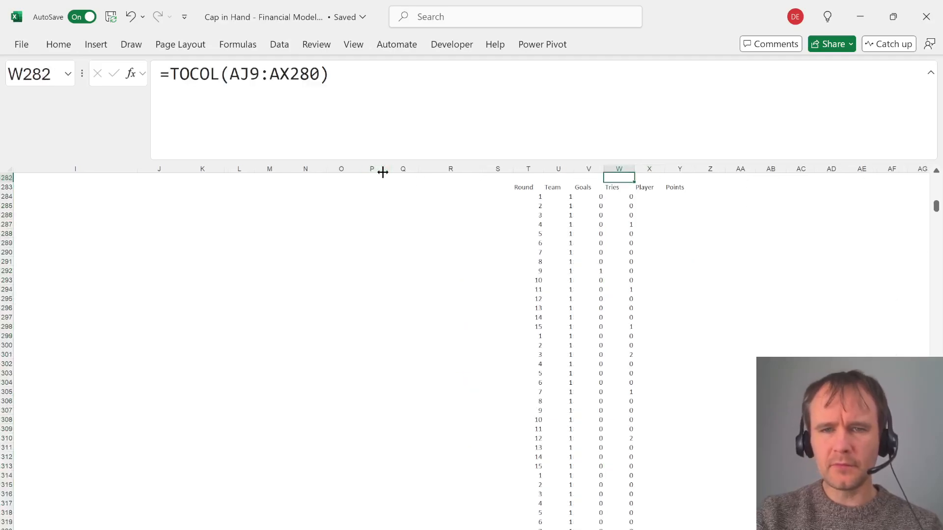
key(Delete)
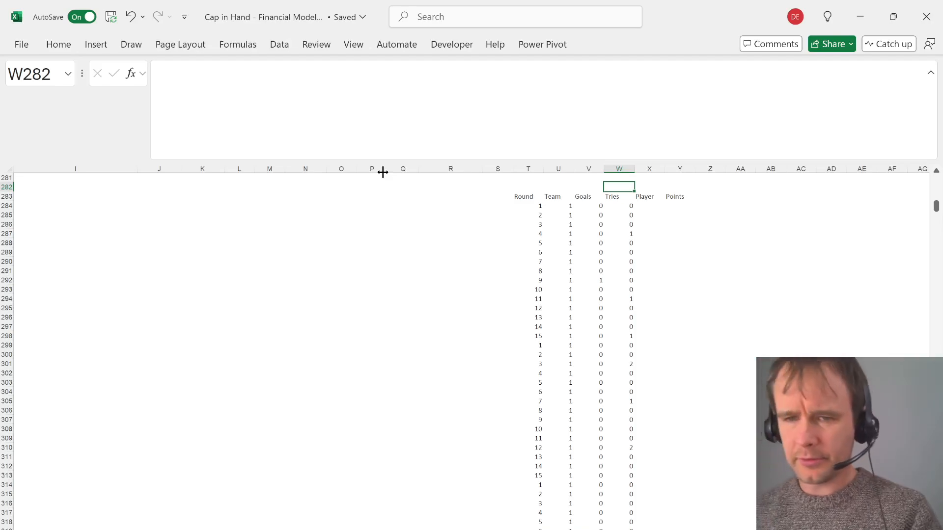
key(Right)
key(Down)
key(Down)
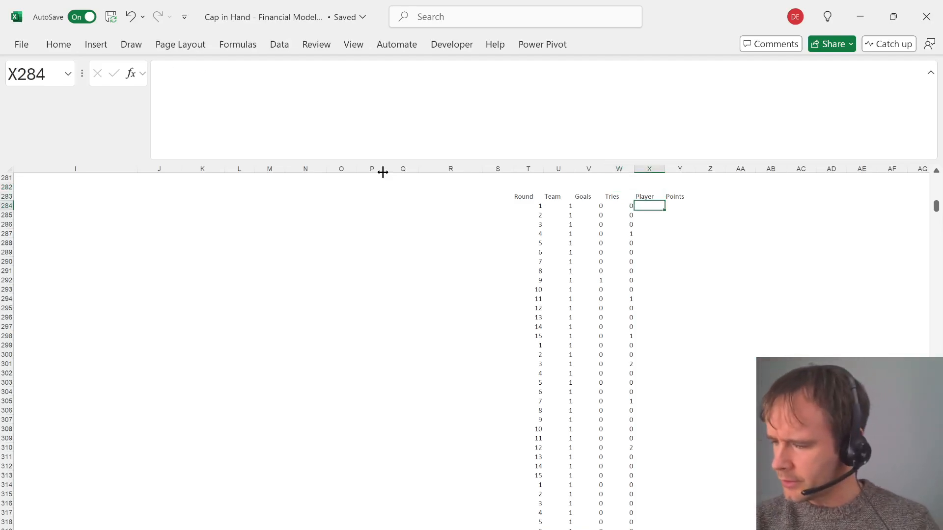
text(=)
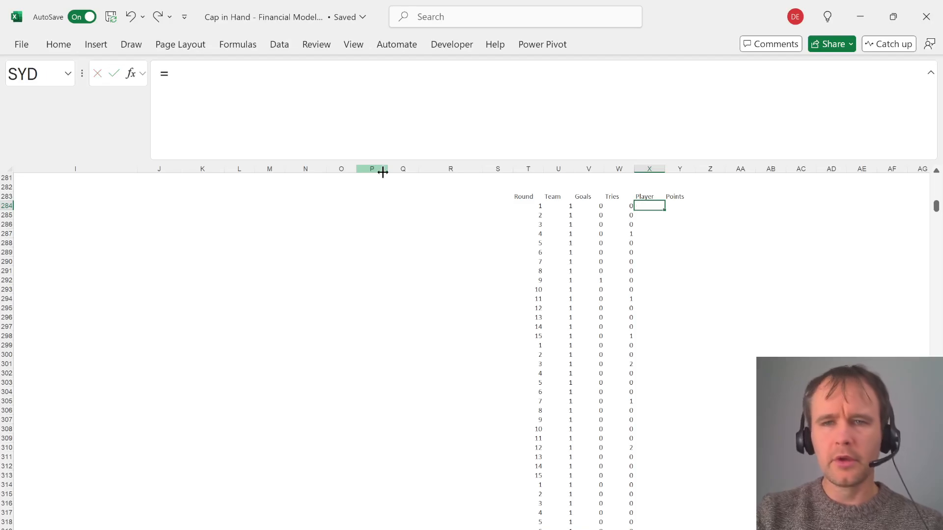
key(Left)
key(ctrl+shift+Down)
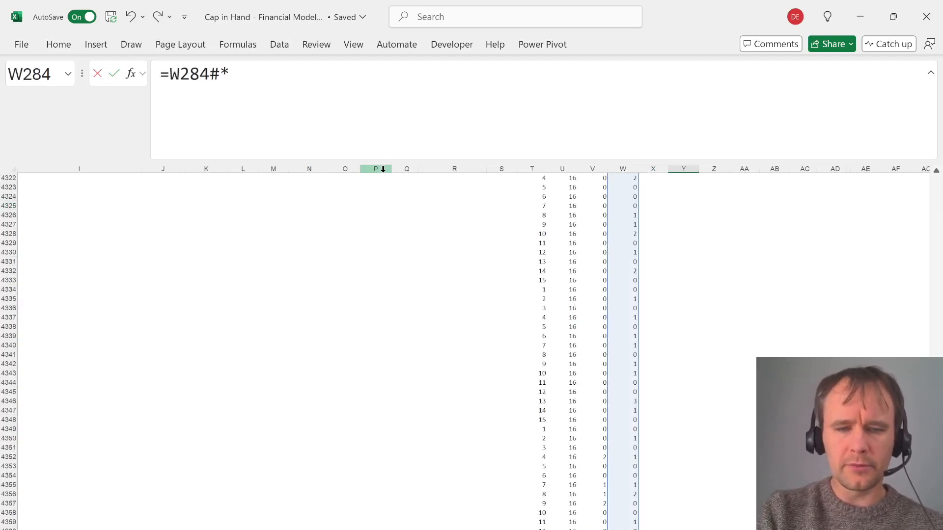
text(*4+)
key(Left)
key(Left)
key(ctrl+shift+Down)
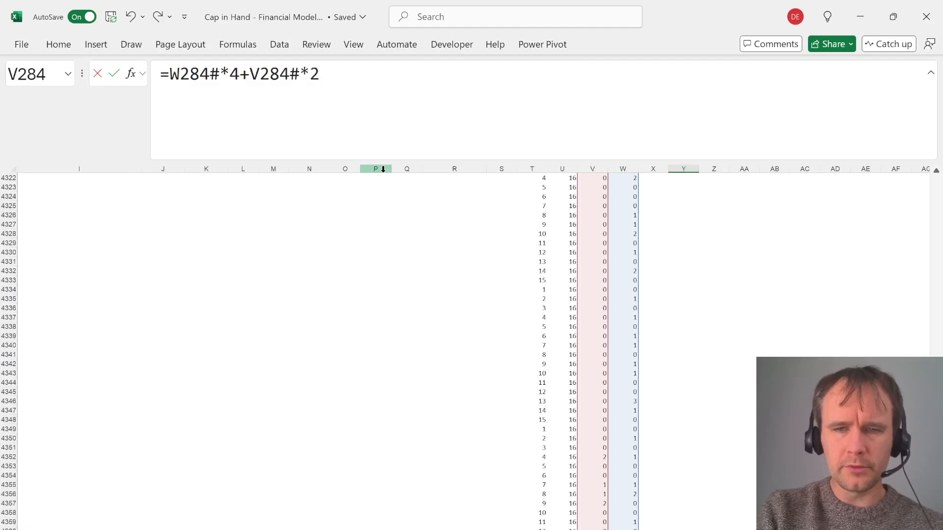
text(*2)
key(Return)
Enter =TOCOL(IF(SEQUENCE(,15),R9:R280)) in X284 to repeat each player's name for all 15 rounds
key(Up)
key(Up)
key(Up)
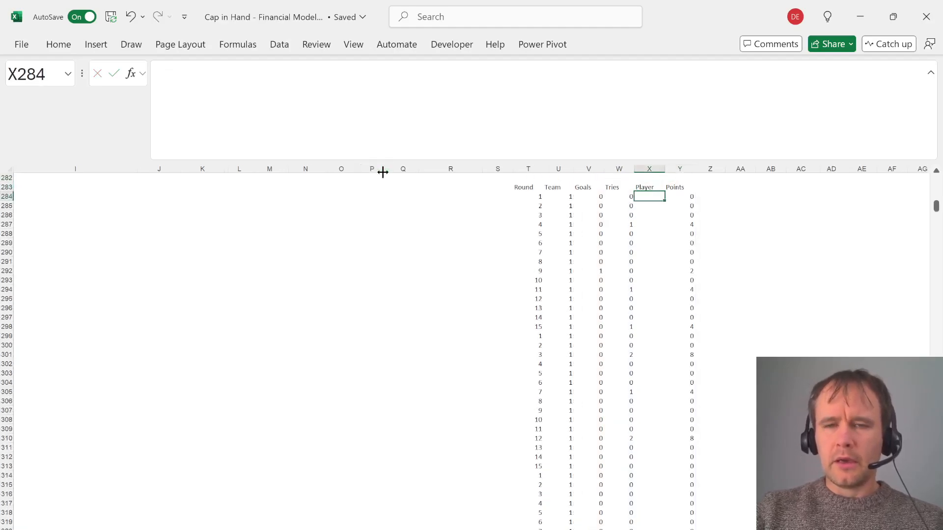
text(=)
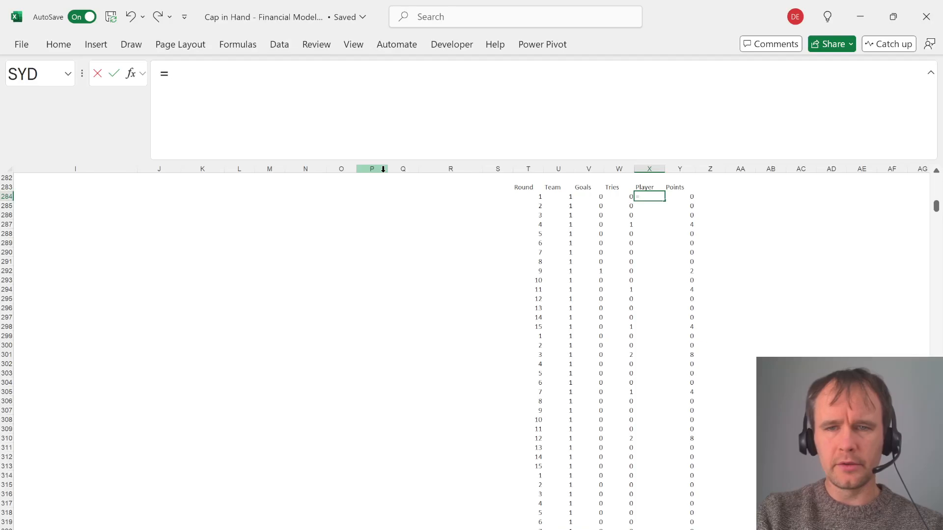
text(to)
key(Tab)
text(if)
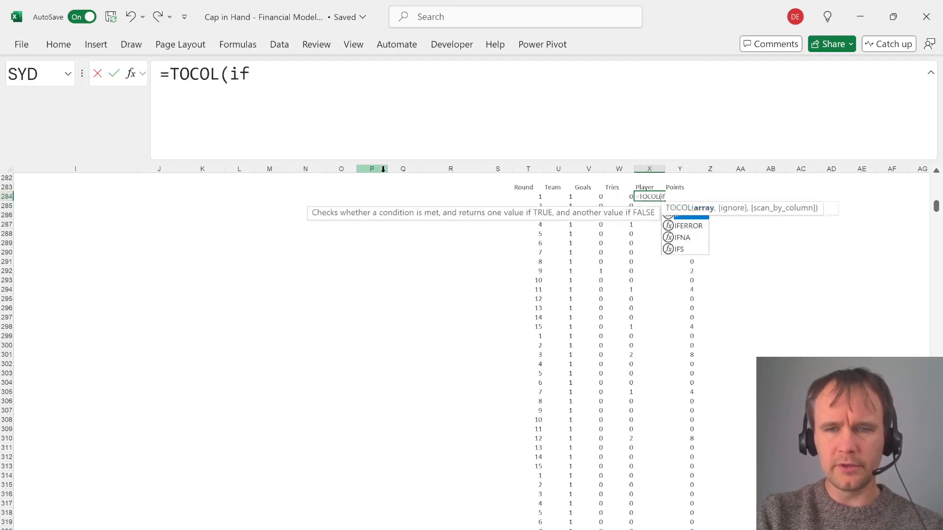
key(Tab)
text(seq)
key(Tab)
text(,15),)
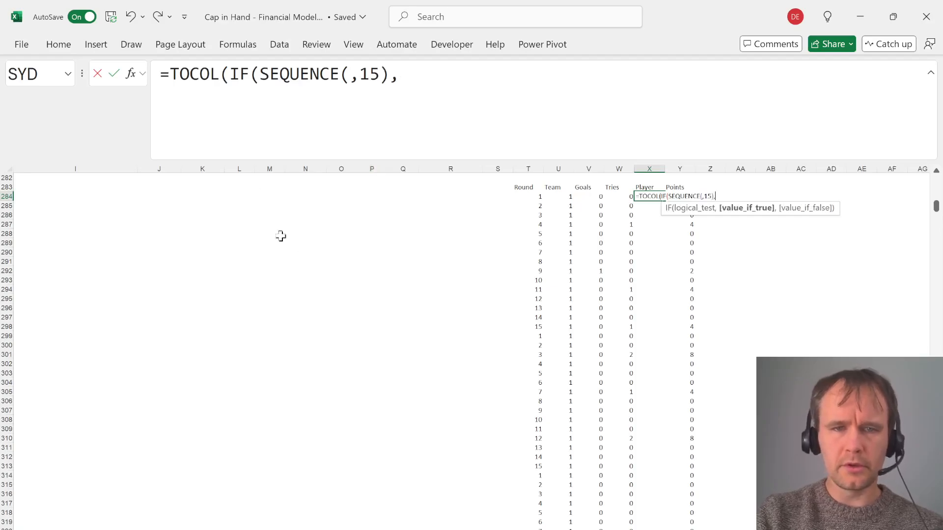
scroll(281, 236, up, 9)
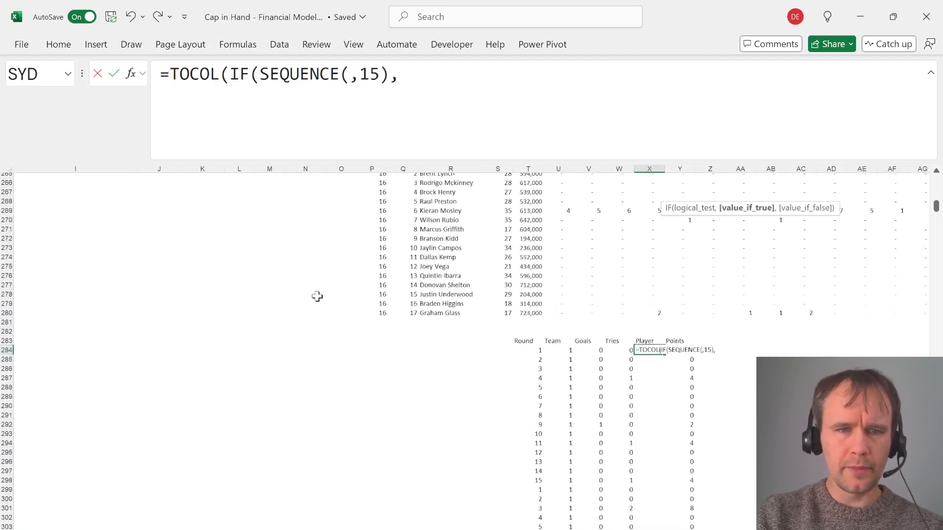
click(453, 406)
key(ctrl+shift+Up)
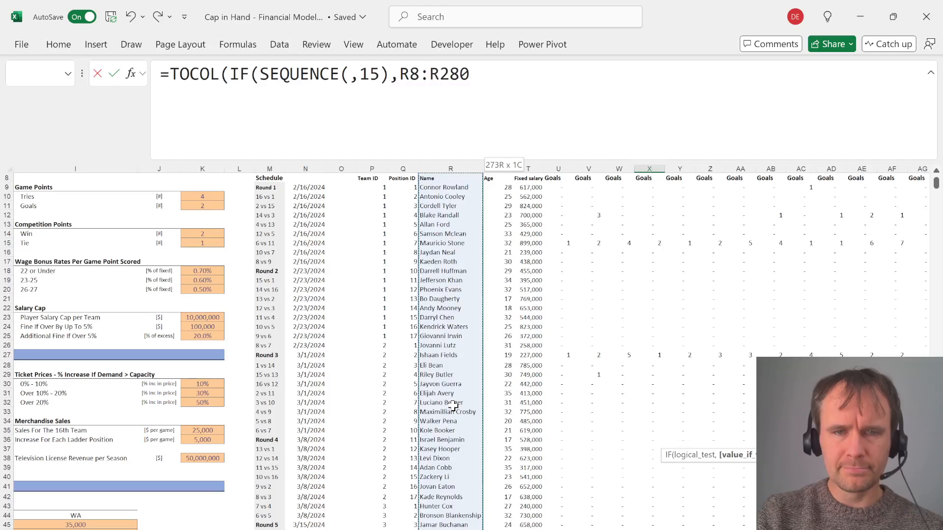
key(shift+Down)
text()))
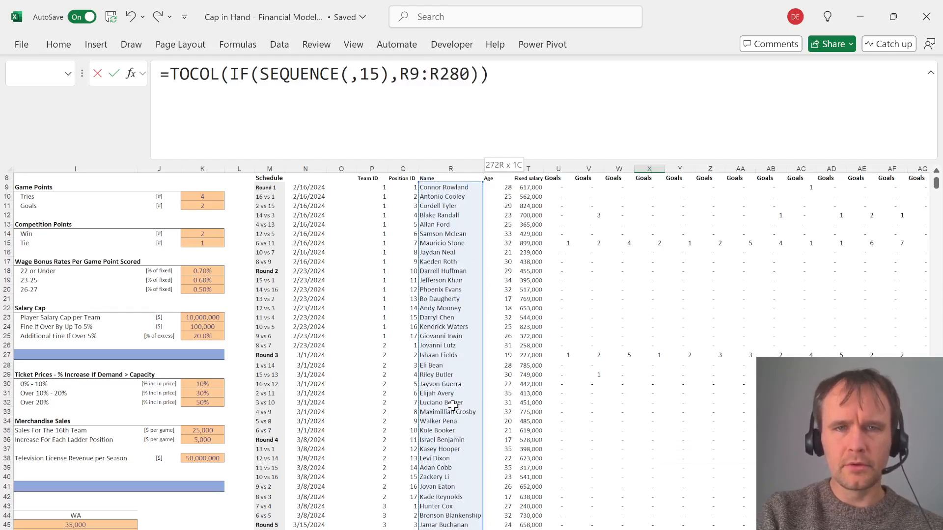
key(Return)
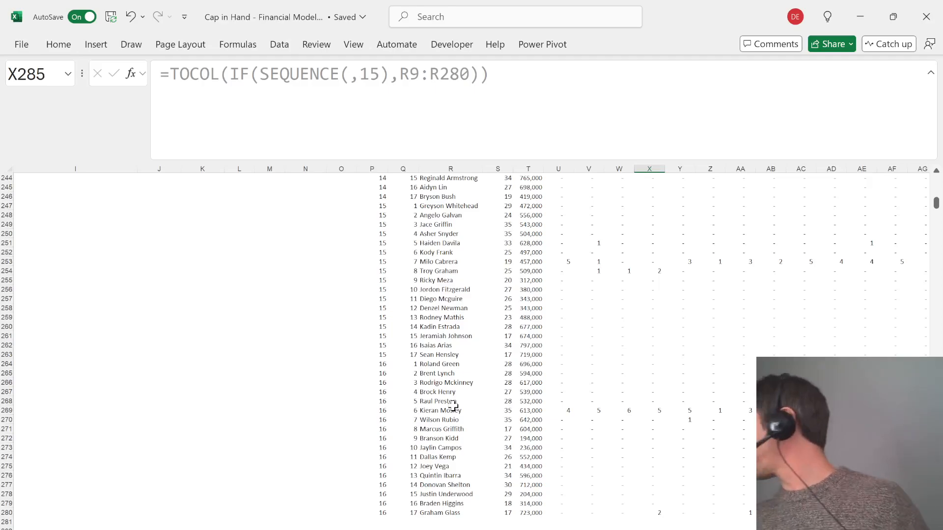
Widen column X so that the full player names fit
key(ctrl+Page_Down)
key(ctrl+Page_Down)
key(ctrl+Page_Down)
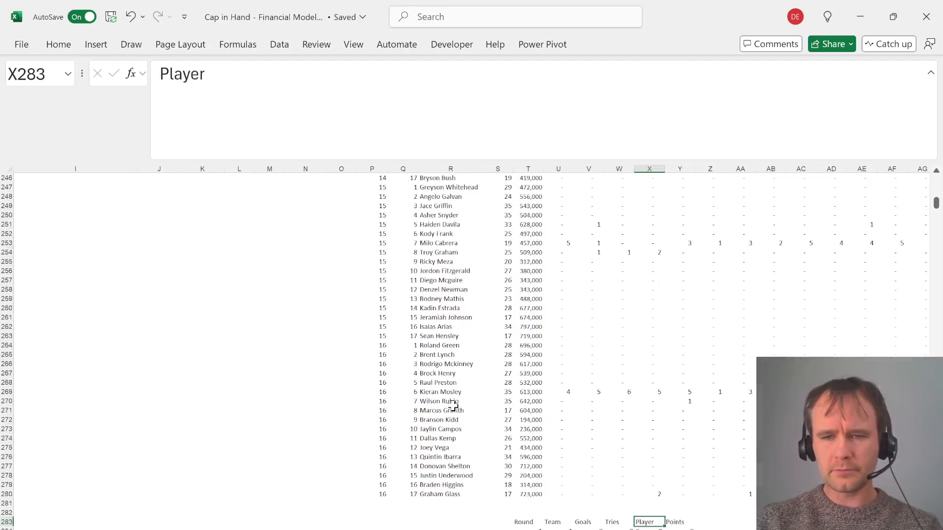
key(ctrl+Page_Up)
key(ctrl+Page_Up)
key(ctrl+Page_Up)
key(ctrl+Page_Up)
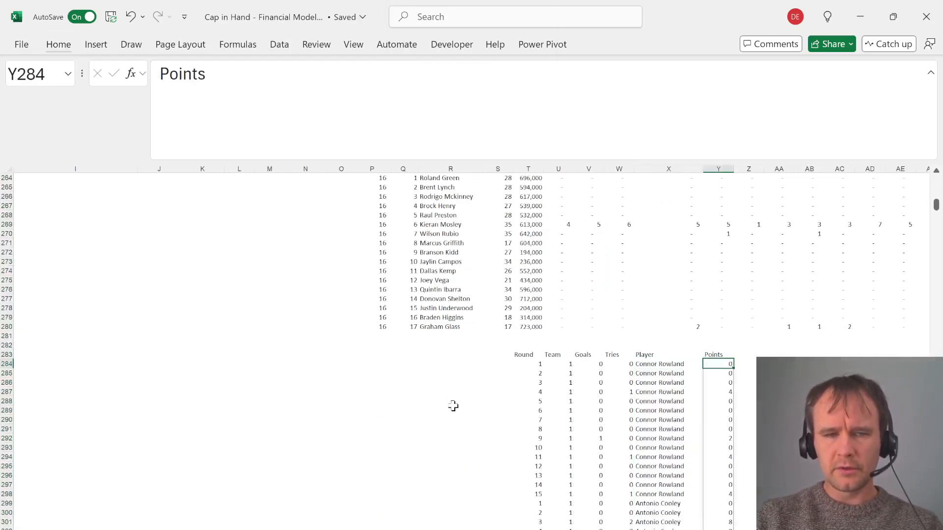
Switch to the schedule sheet and insert an empty column C between the Date column and the split team numbers
key(Down)
key(Left)
key(Left)
key(Left)
key(Left)
key(Left)
key(Left)
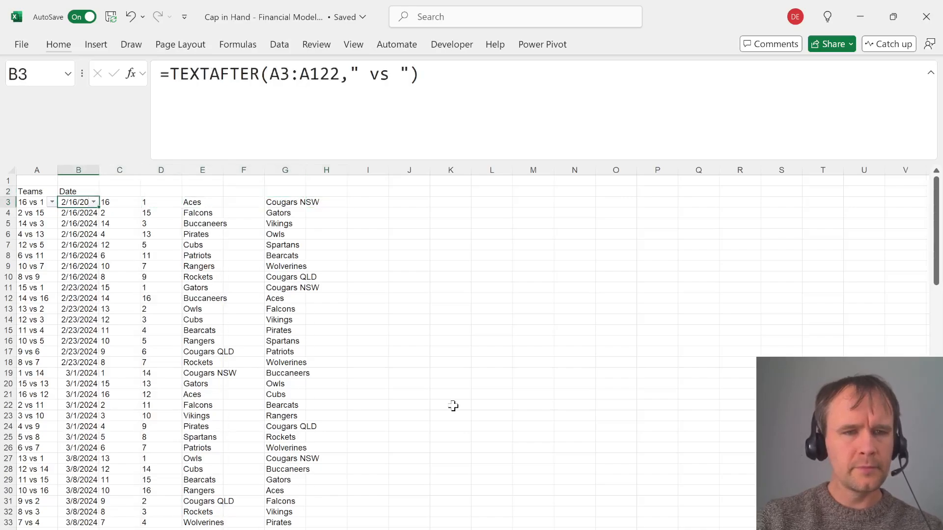
key(Right)
key(Right)
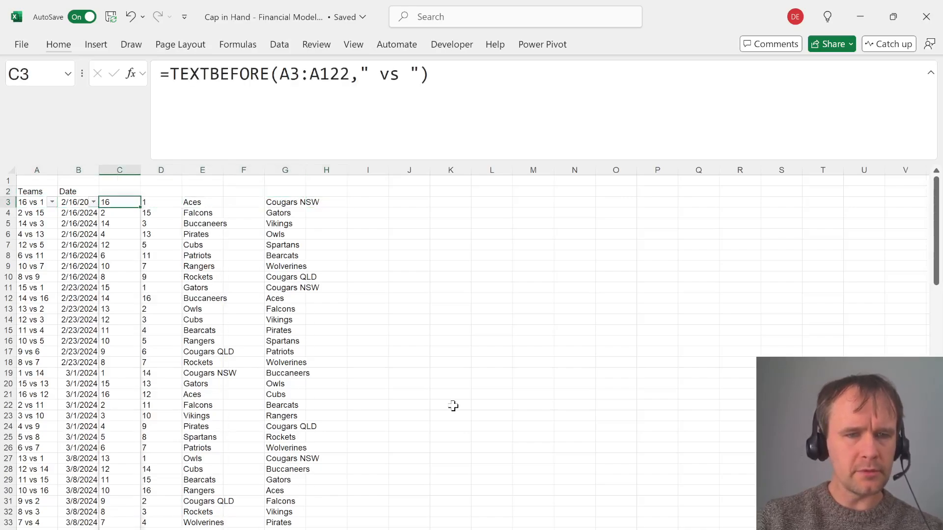
key(alt)
key(h)
key(i)
key(c)
Fill C3:C10 with 1 as the round number for the eight 2/16/2024 matches
key(shift+Down)
key(shift+Down)
key(shift+Down)
key(shift+Down)
key(shift+Down)
key(shift+Down)
key(shift+Down)
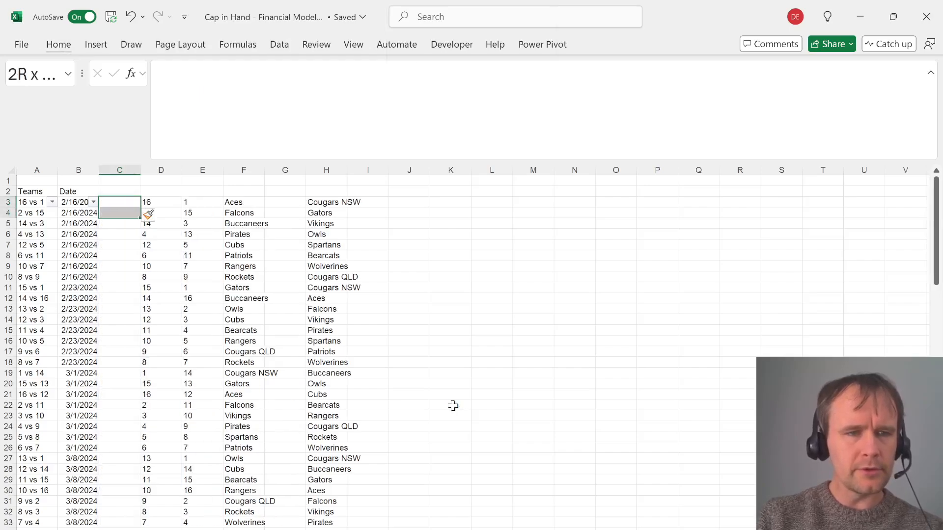
text(1)
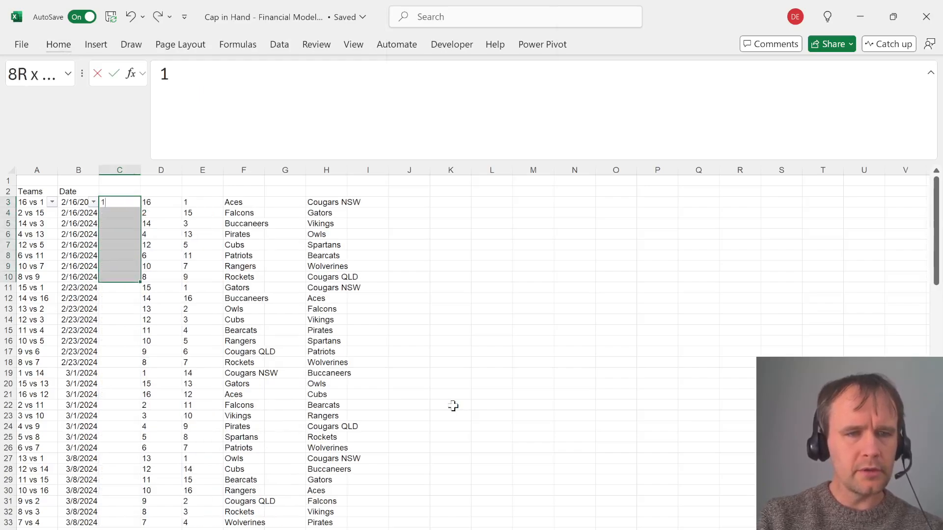
key(ctrl+Return)
Check the round headings in the Match Schedule on the inputs and assumptions sheet
key(ctrl+Page_Up)
key(ctrl+Page_Up)
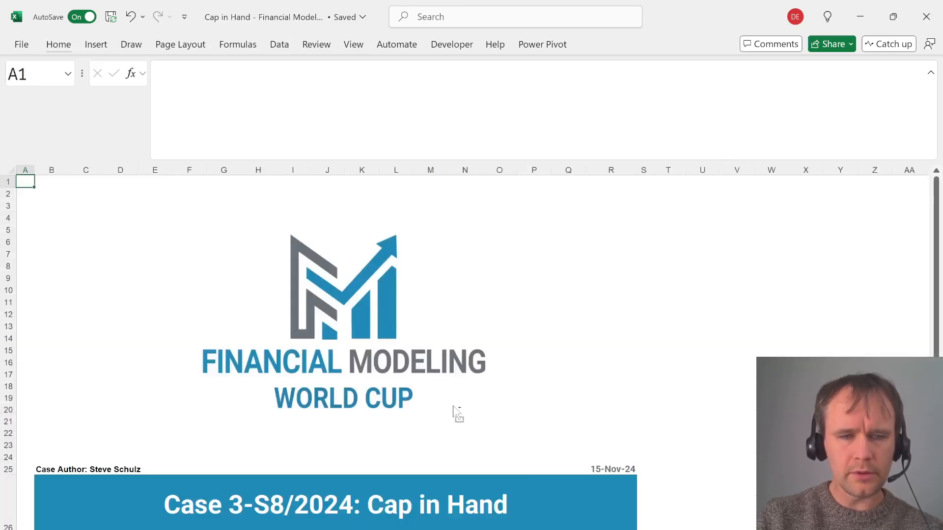
key(ctrl+Page_Down)
key(ctrl+Page_Down)
key(Down)
key(Left)
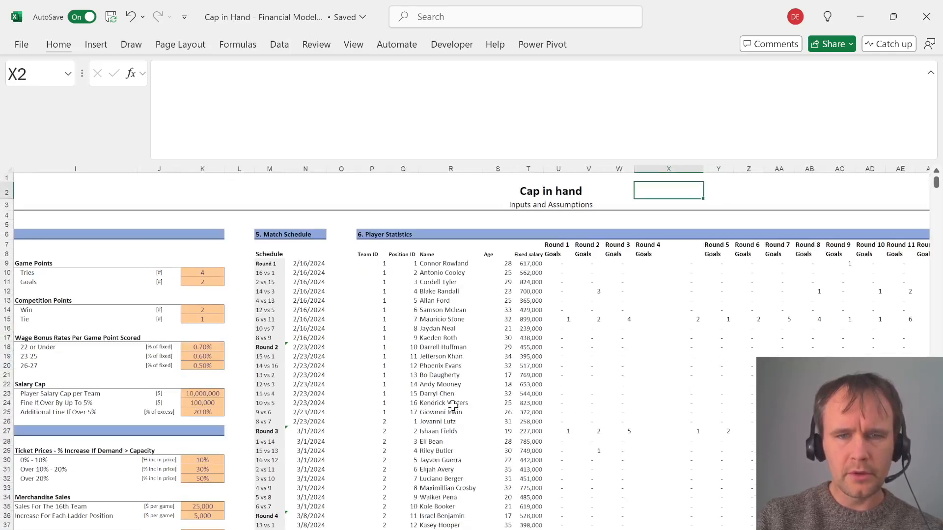
key(Left)
key(Left)
key(Left)
key(Left)
key(Down)
key(Down)
key(Down)
key(Left)
key(Left)
key(Down)
key(Down)
key(Down)
key(Left)
key(Left)
key(Down)
key(Left)
key(Left)
key(Left)
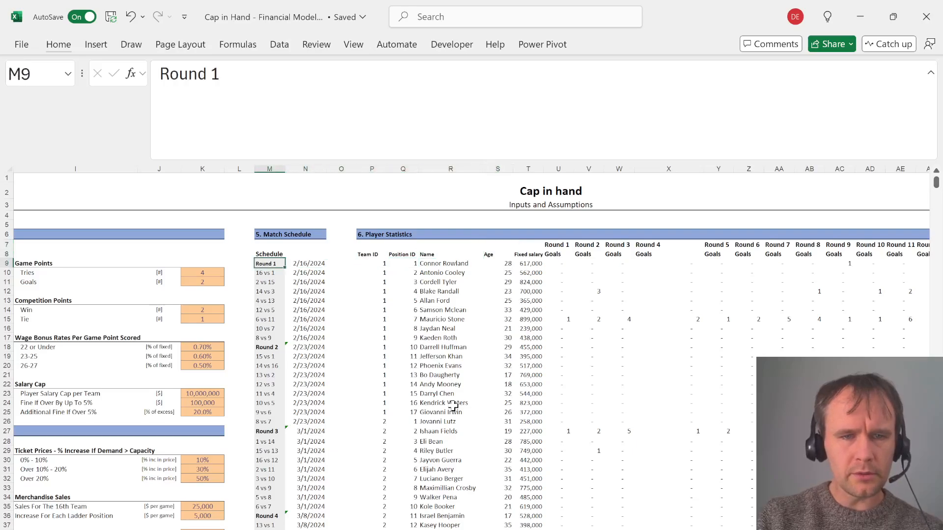
On the schedule sheet, apply General number format to C3:C10 and enter =C3+1 in C11:C18, adjusting the reference down the rows
key(ctrl+Page_Down)
key(ctrl+shift+asciitilde)
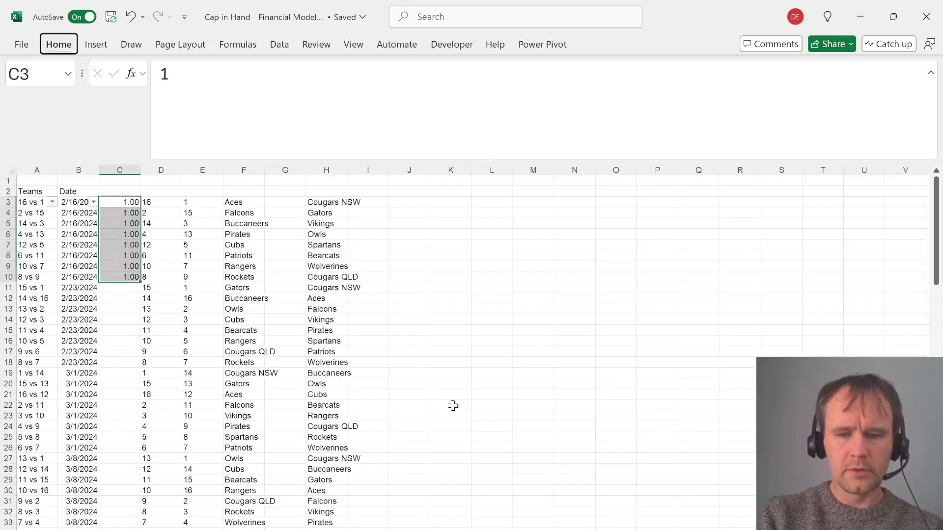
key(Down)
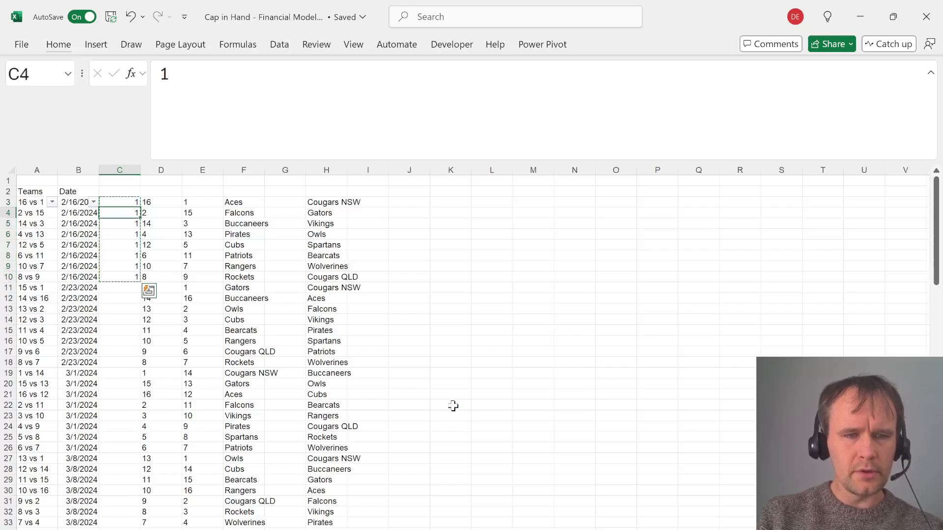
key(ctrl+Down)
key(Down)
key(ctrl+v)
text(=)
key(ctrl+Up)
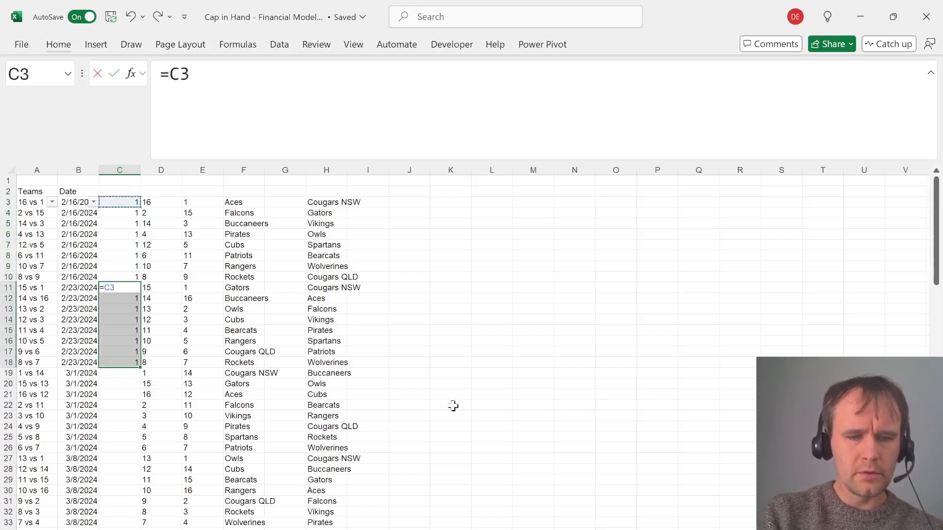
text(+1)
key(ctrl+Return)
Copy the C11:C18 round formulas down through C122 to number the remaining matches
key(ctrl+c)
key(Down)
key(ctrl+Down)
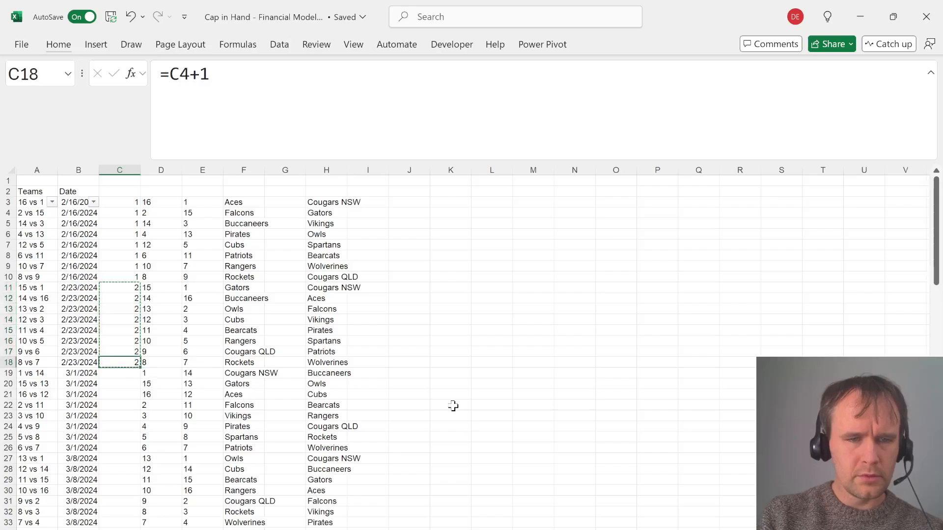
key(Down)
key(Left)
key(ctrl+Down)
key(Right)
key(ctrl+shift+Up)
key(ctrl+v)
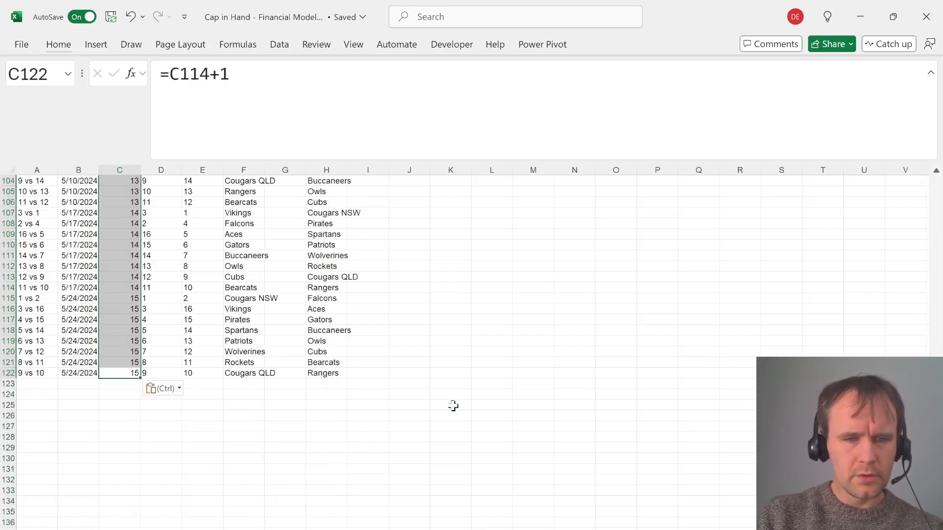
Check the round numbers in column C against the last block of matches and the start of the schedule
key(Up)
key(Down)
key(shift+Up)
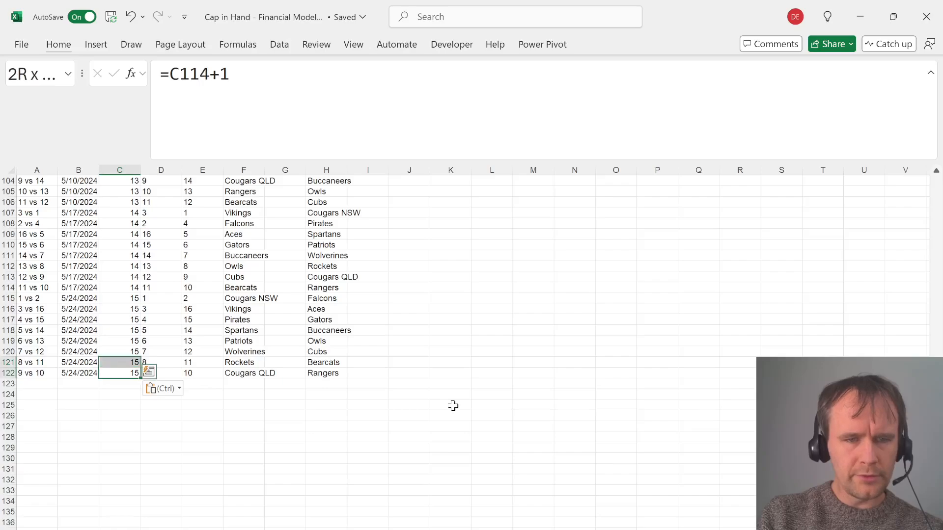
key(shift+Up)
key(shift+Up)
key(shift+Up)
key(shift+Up)
key(shift+Up)
key(shift+Up)
key(ctrl+Up)
key(ctrl+Up)
key(Down)
key(Right)
key(Right)
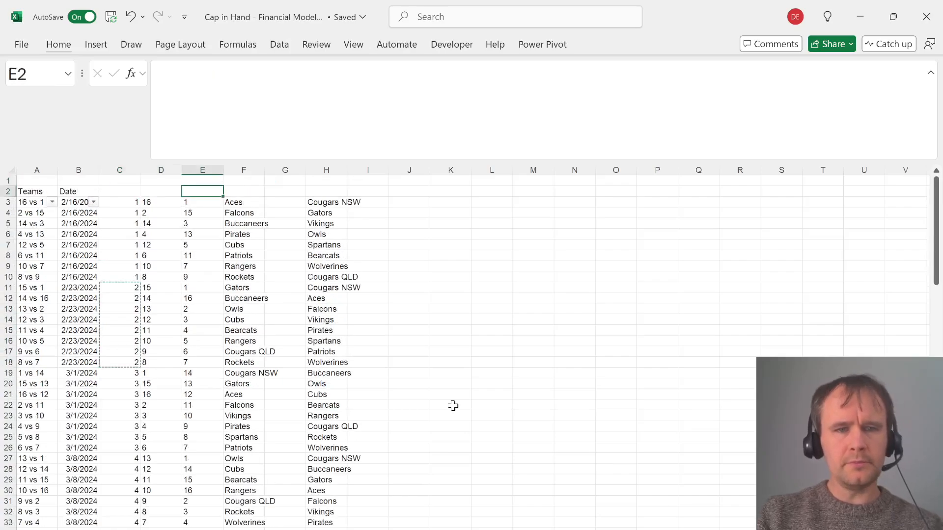
Multiply the TEXTBEFORE formula in D3 and the TEXTAFTER formula in E3 by 1 to convert the team IDs to numbers
key(Down)
key(Right)
key(Left)
key(Left)
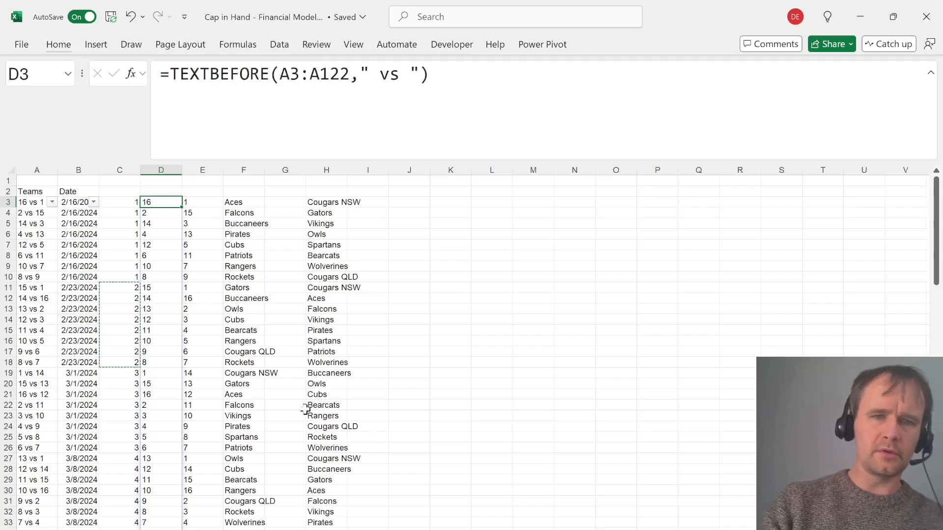
key(F2)
text(*1)
key(Tab)
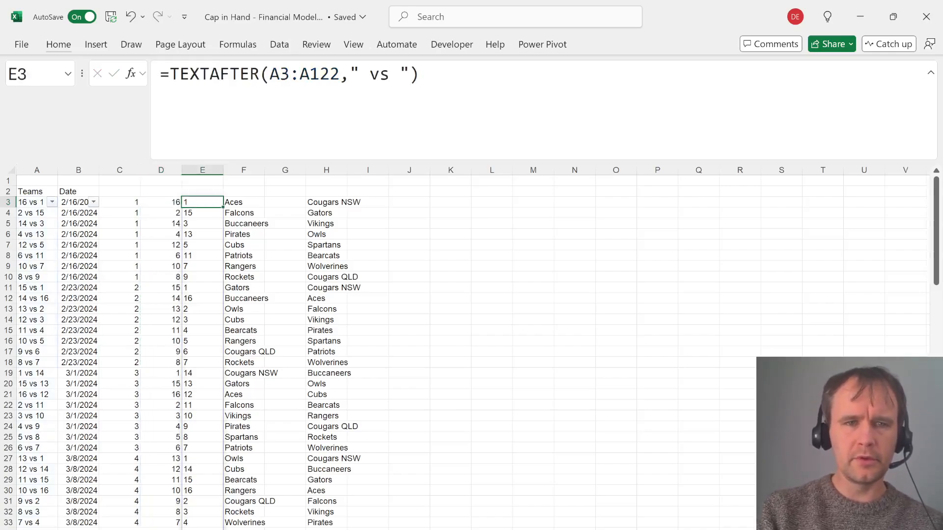
key(F2)
text(*1)
key(Return)
Insert two empty columns at F, between the numeric team IDs and the team names
key(Up)
key(Right)
key(Right)
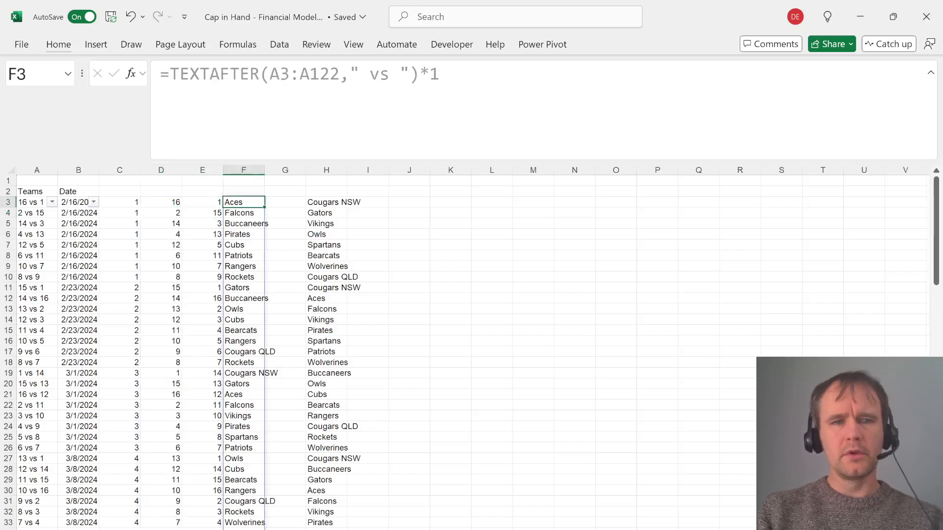
key(Right)
key(Left)
key(alt+h)
key(i)
key(c)
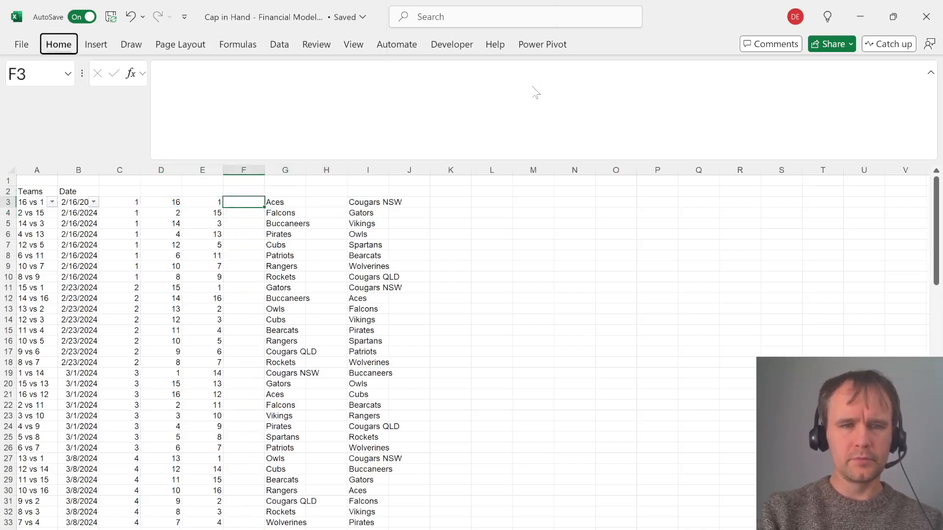
key(F4)
Enter the headers T1 pts in F2 and T2 pts in G2
key(Up)
text(T1 pt)
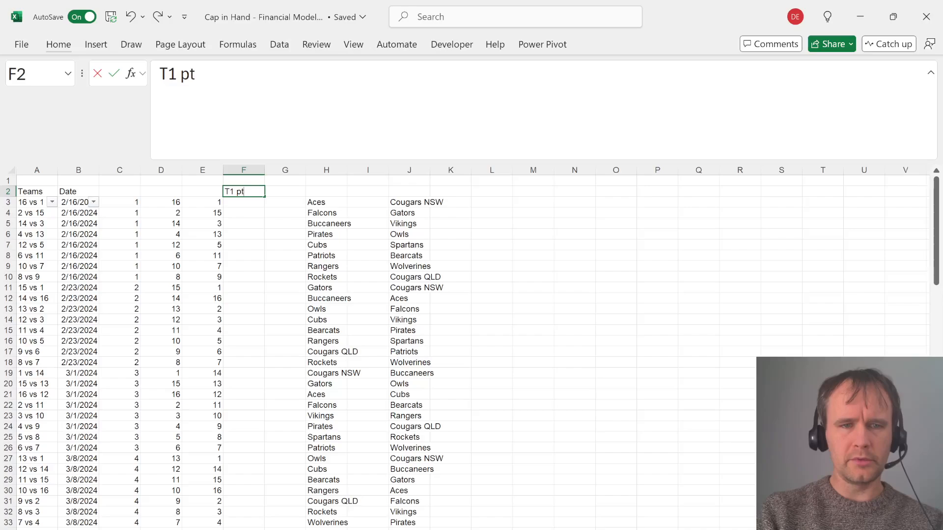
text(s)
key(Tab)
text(T2)
key(Return)
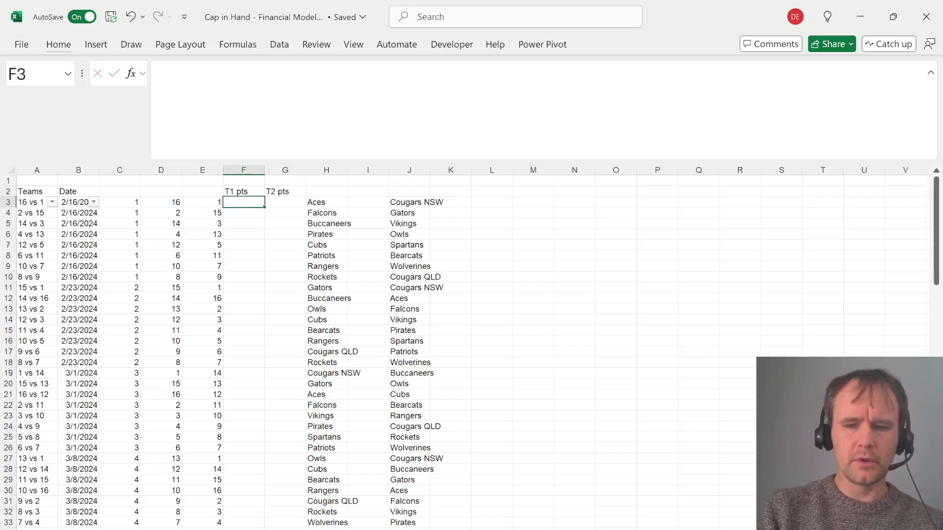
Copy the unpivoted Round to Points block starting at T283 on the inputs sheet and paste it as values at AB283
key(ctrl+Page_Up)
key(Page_Down)
key(Page_Down)
key(Page_Down)
key(Page_Down)
key(Page_Down)
key(Page_Down)
key(Page_Down)
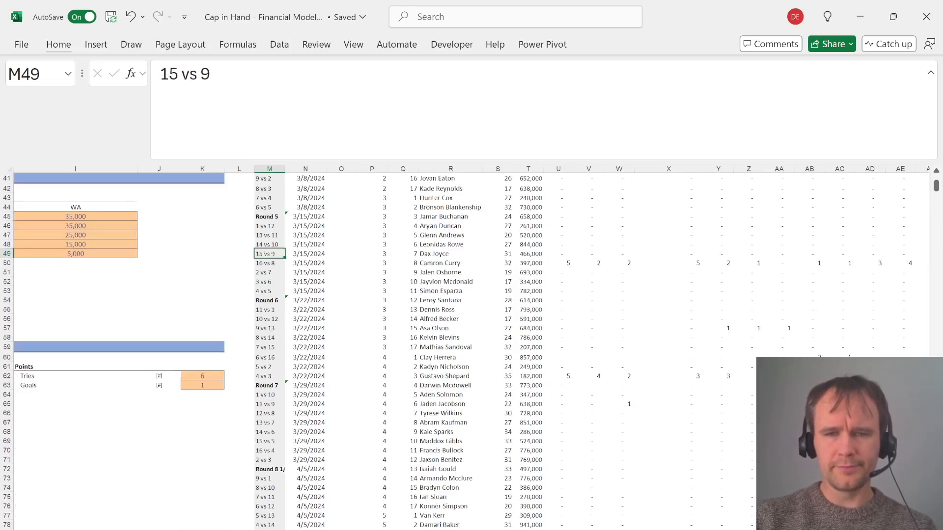
key(Page_Down)
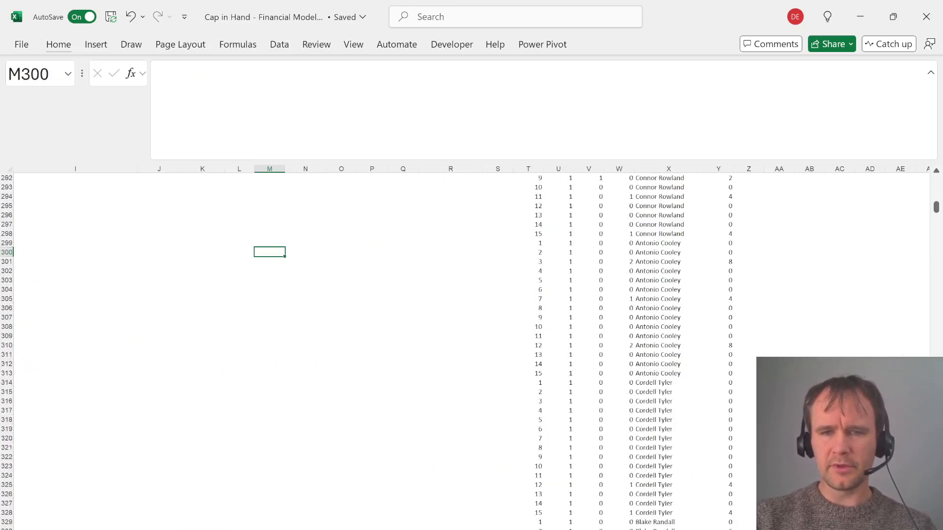
key(Page_Up)
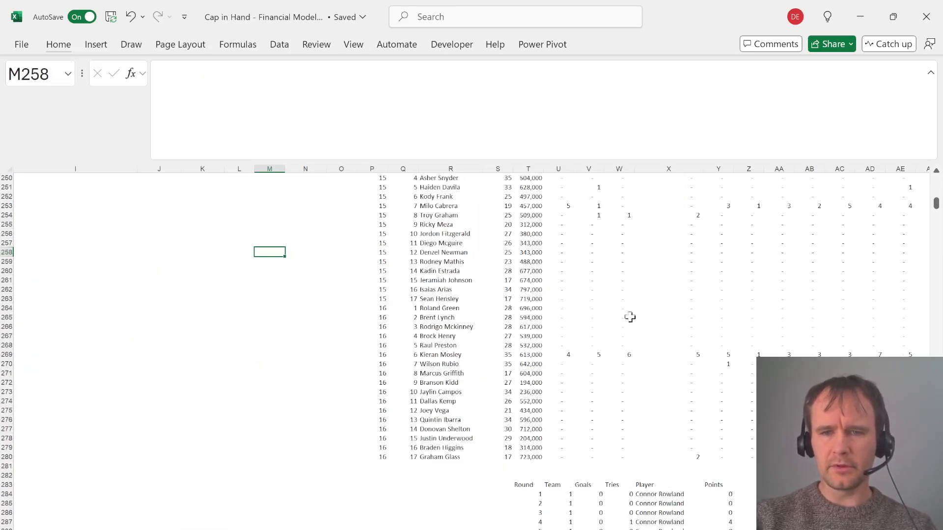
click(533, 493)
click(533, 487)
key(ctrl+shift+Right)
key(ctrl+shift+Down)
key(ctrl+c)
key(Right)
key(Right)
key(Right)
key(Right)
key(Right)
key(Right)
key(Right)
key(Right)
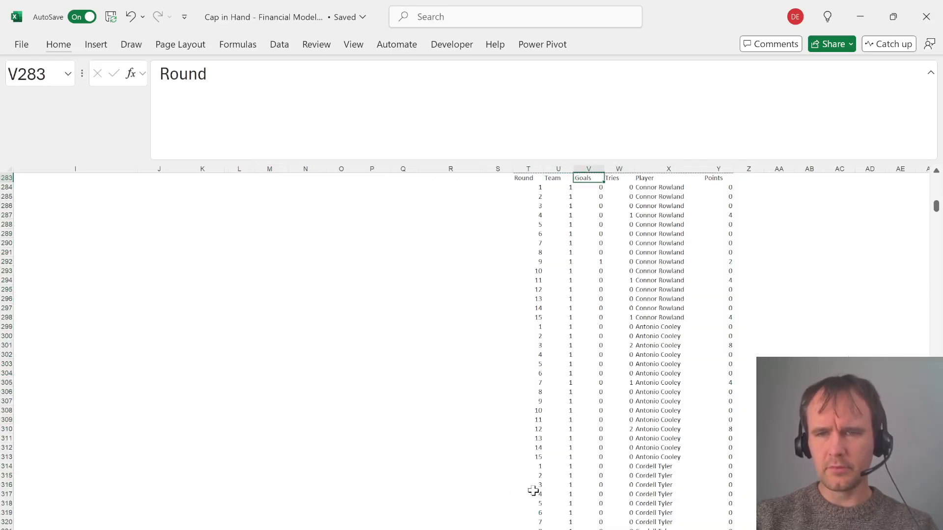
key(ctrl+alt+v)
key(Return)
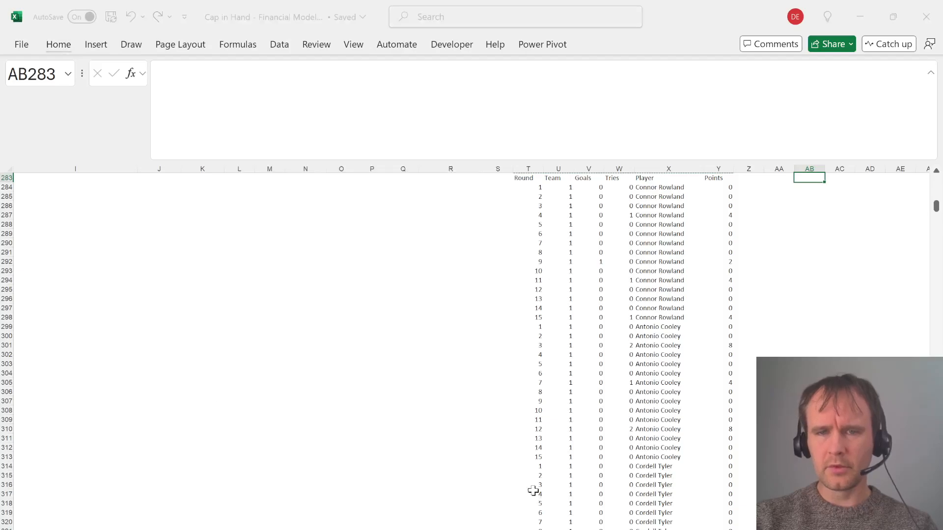
Format the pasted values block at AB283 as a table with a blue medium style
key(alt+h)
key(t)
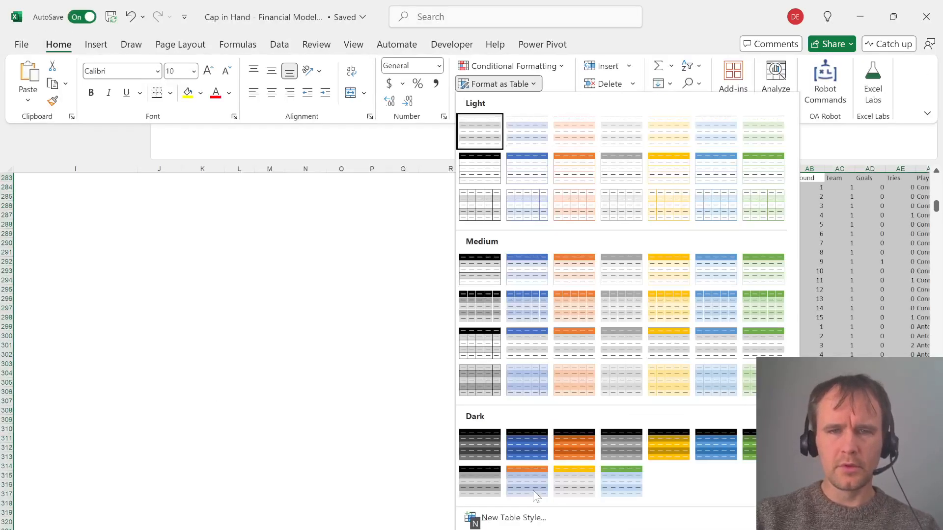
key(Right)
key(Down)
key(Down)
key(Down)
key(Left)
key(Down)
key(Up)
key(Right)
key(Return)
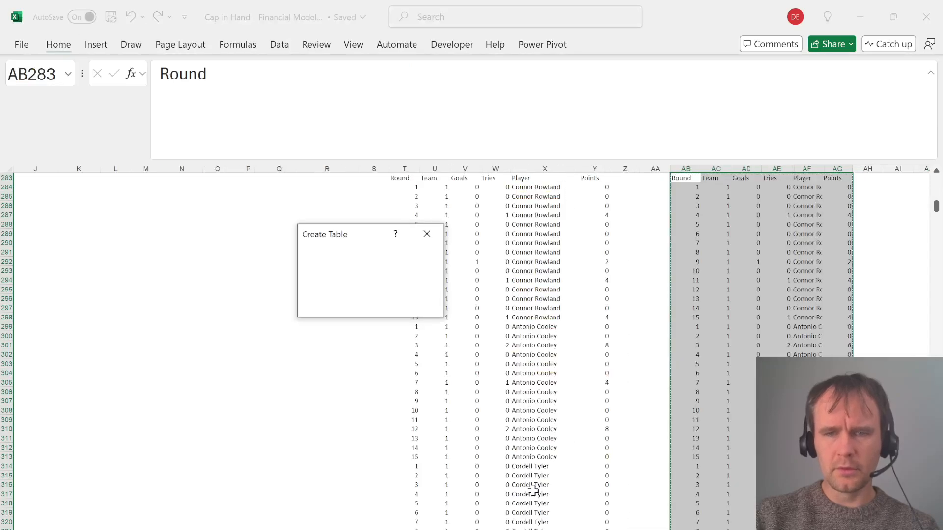
key(Return)
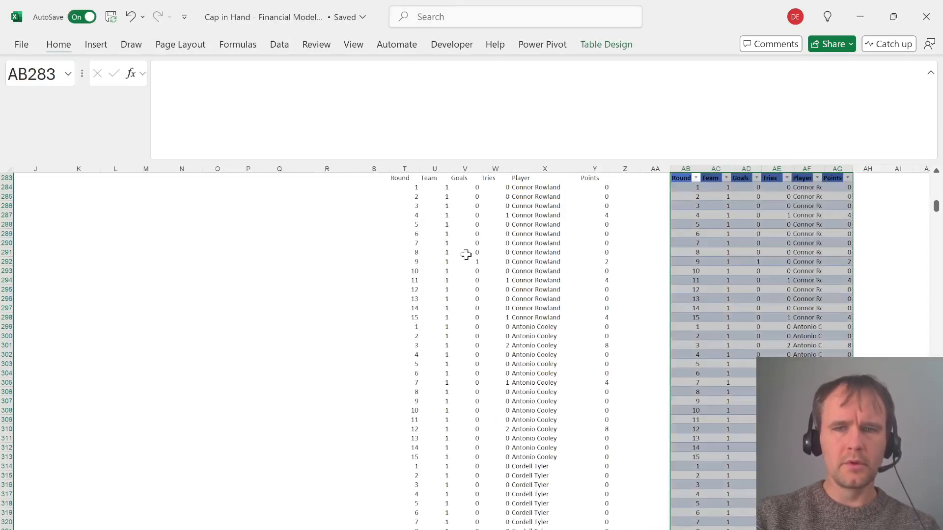
Name the new table g
click(606, 45)
click(47, 84)
text(g)
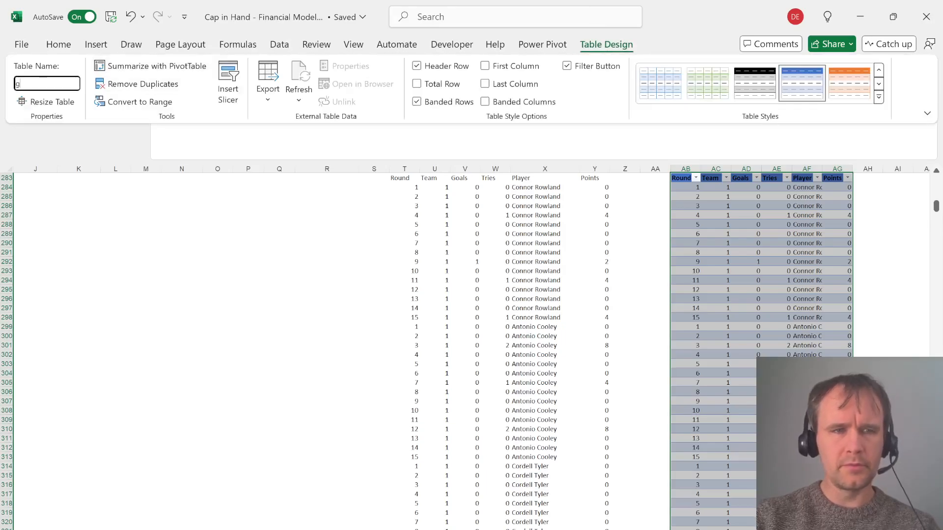
key(Return)
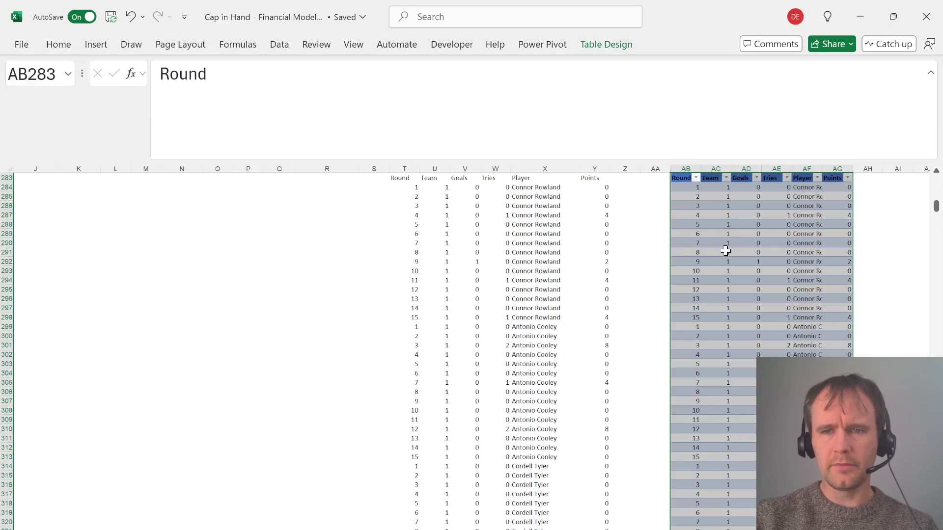
Enter =SUMIFS(g[Points],g[Round],$C3,g[Team],D3) in F3 of the Games sheet
key(ctrl+Page_Up)
text(=sumifs)
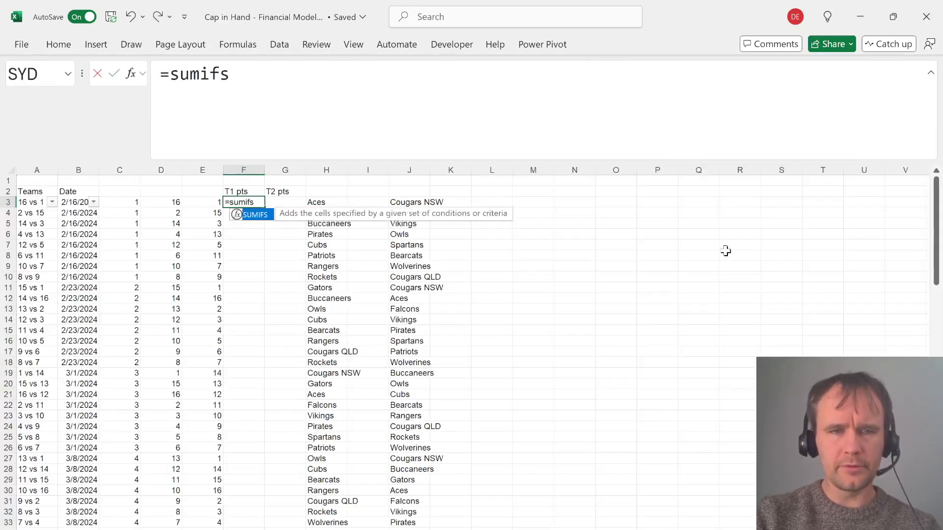
key(Tab)
text(g[p)
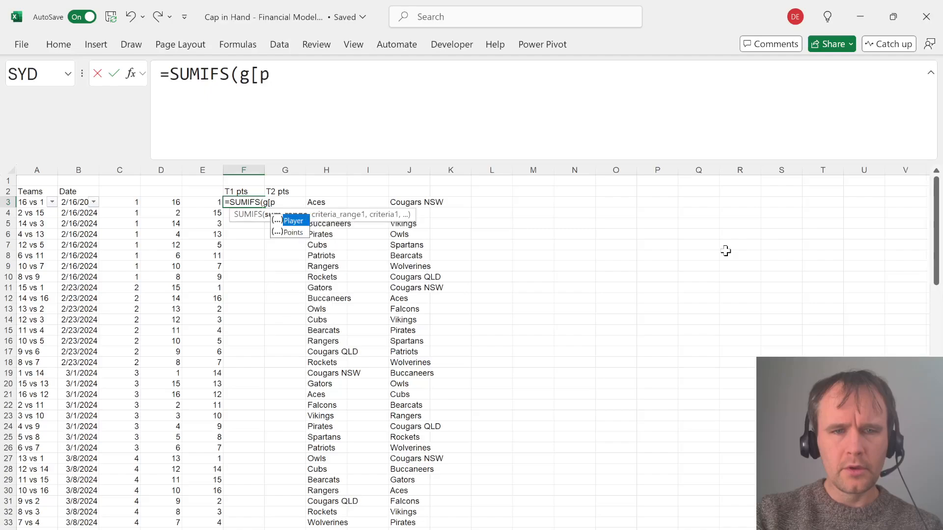
key(Down)
key(Tab)
text(],)
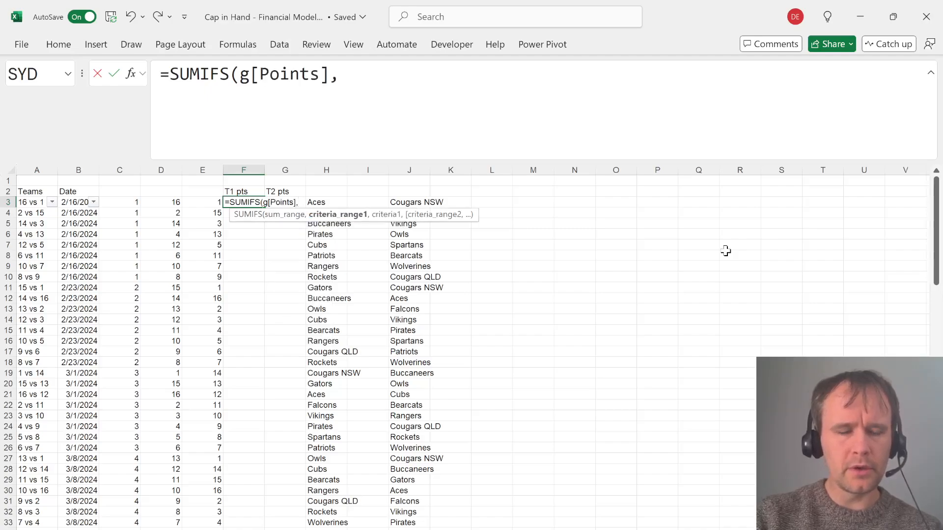
text(g[)
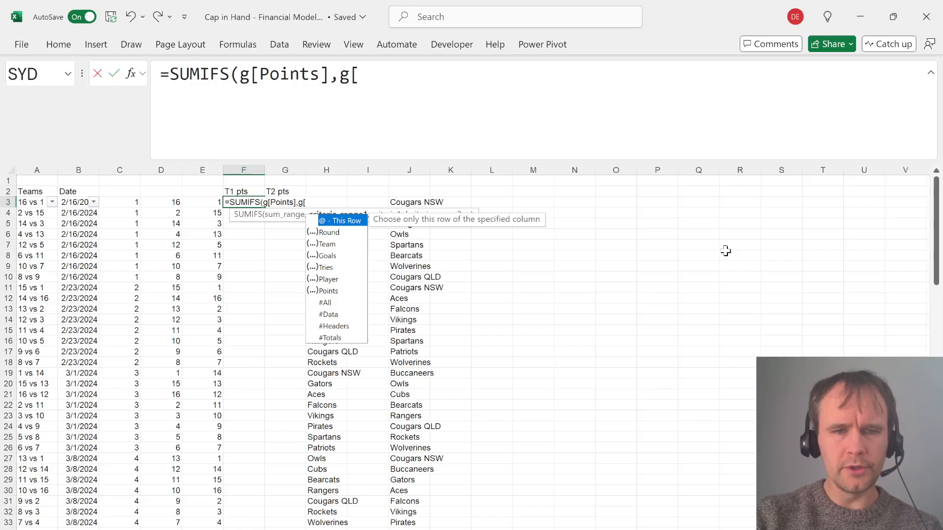
key(Down)
key(Tab)
text(],)
key(Left)
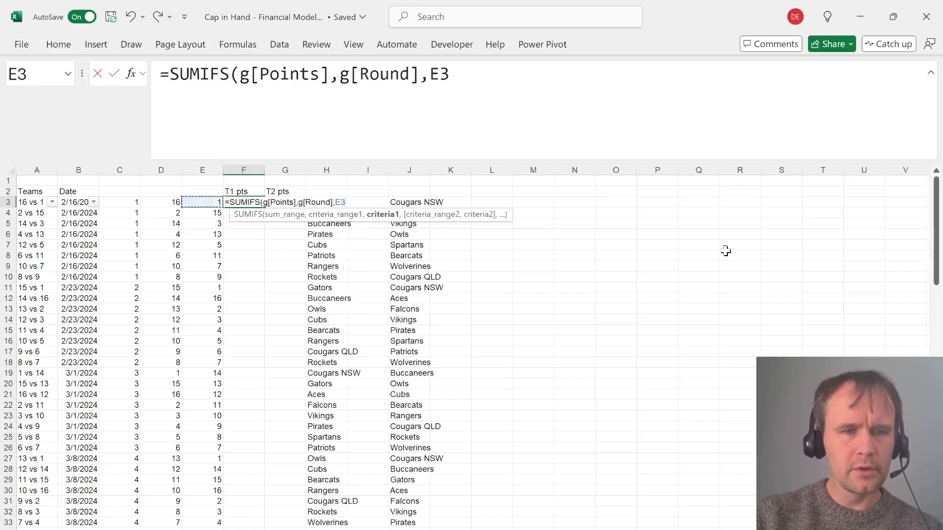
key(Left)
key(Left)
key(F4)
key(F4)
key(F4)
text(,)
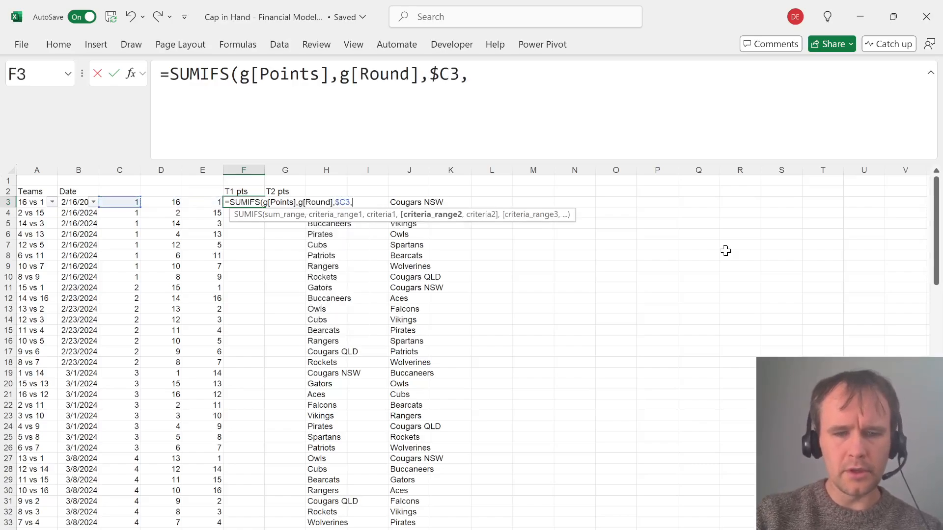
text(g[Team],)
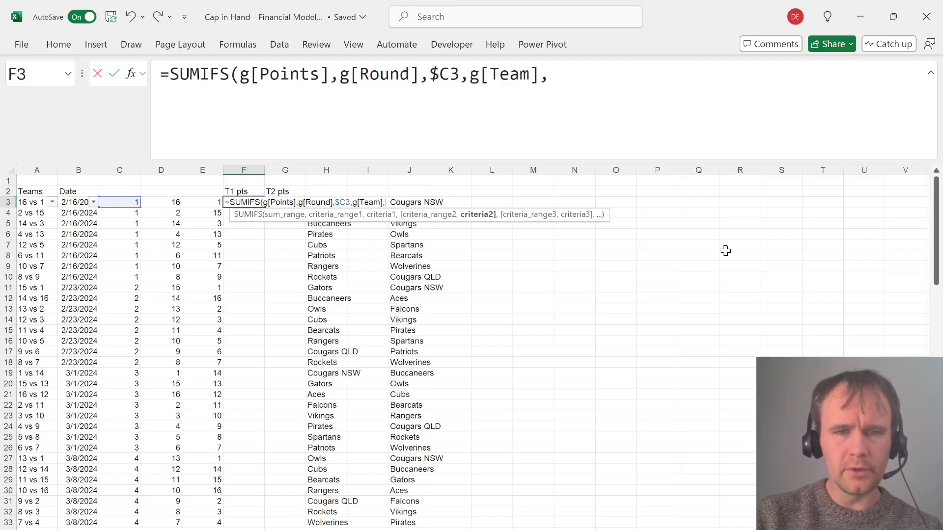
key(Left)
key(Left)
text())
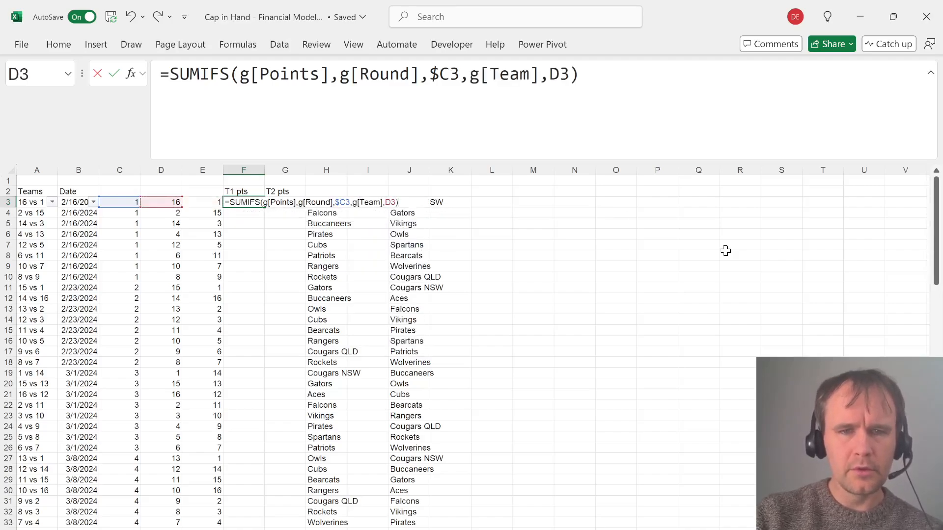
key(Return)
Fill the F3 points formula down to row 122 and across into the T2 pts column
key(Left)
key(ctrl+Down)
key(Right)
key(ctrl+shift+Up)
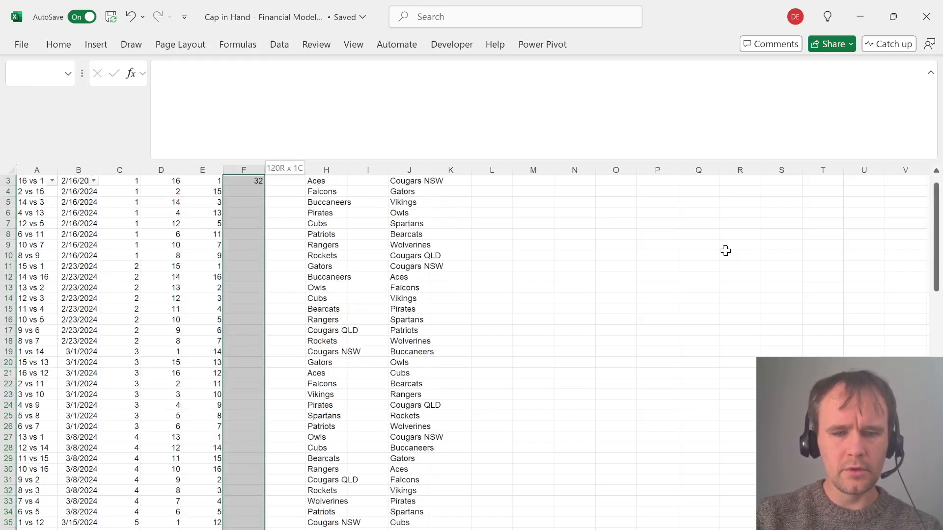
key(ctrl+d)
key(shift+Right)
key(ctrl+r)
Enter =F3&"-"&G3 in I3, between the two team names, to build the score text
key(ctrl+Up)
key(ctrl+Up)
key(Down)
key(Right)
key(Right)
key(Right)
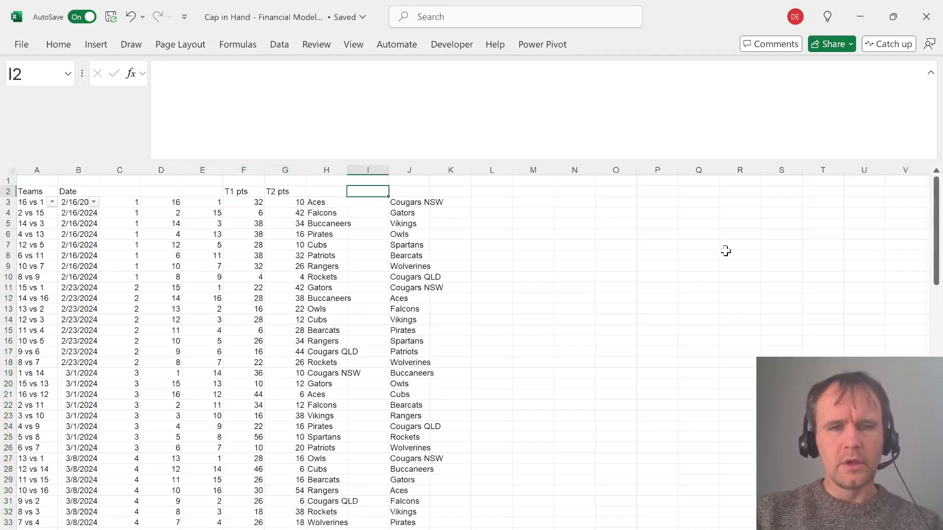
key(Down)
text(=)
key(Left)
key(Left)
key(Left)
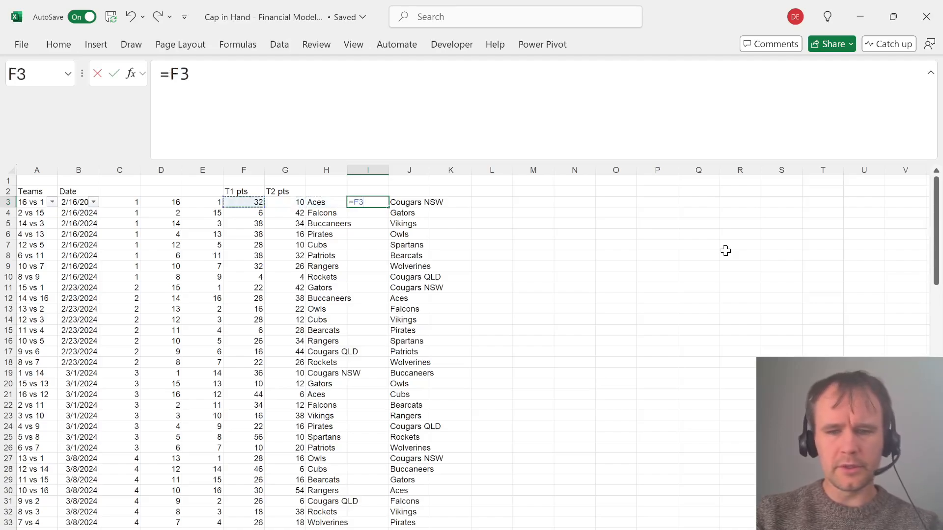
text(&"-")
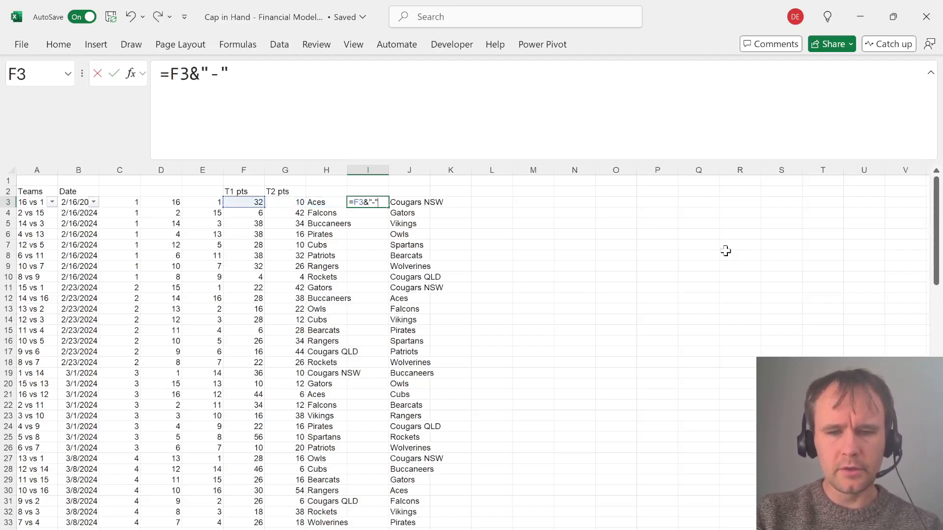
text(&)
key(Left)
key(Left)
key(Return)
Fill the I3 score formula down through I122 and select M3
key(Left)
key(ctrl+Down)
key(Right)
key(ctrl+shift+Up)
key(ctrl+d)
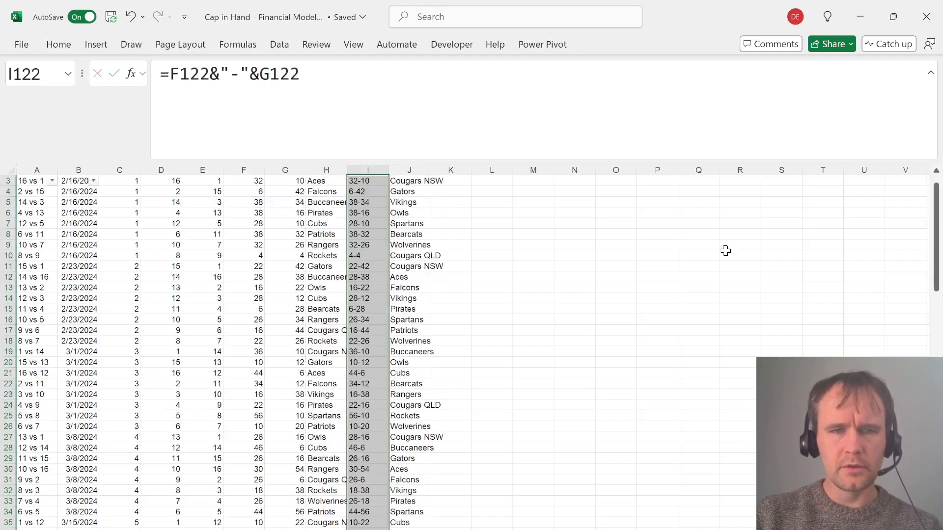
key(ctrl+Up)
key(Right)
key(Right)
key(Right)
key(Right)
text(=)
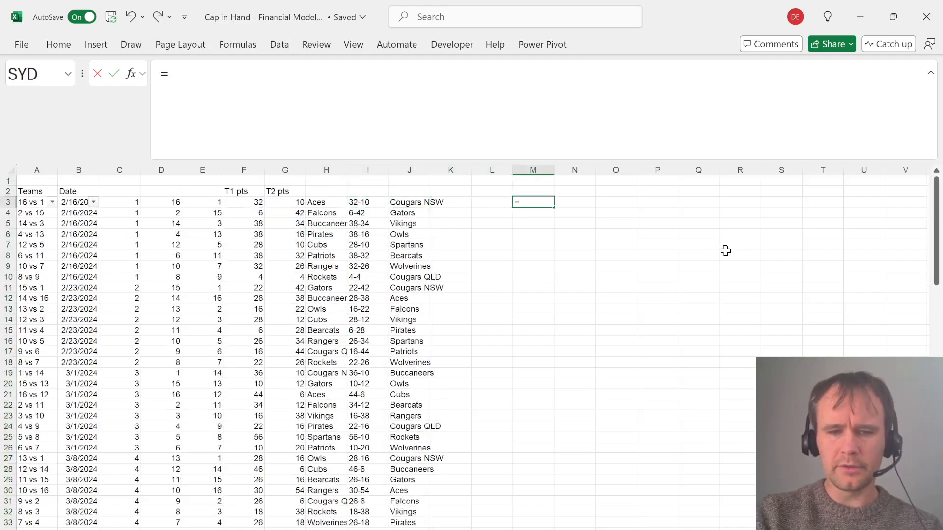
text(lea)
key(BackSpace)
key(Escape)
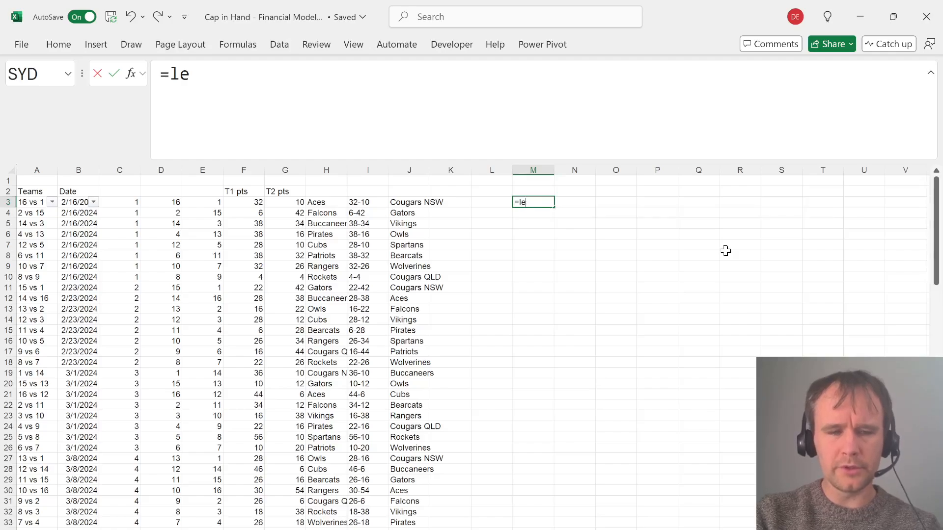
key(Escape)
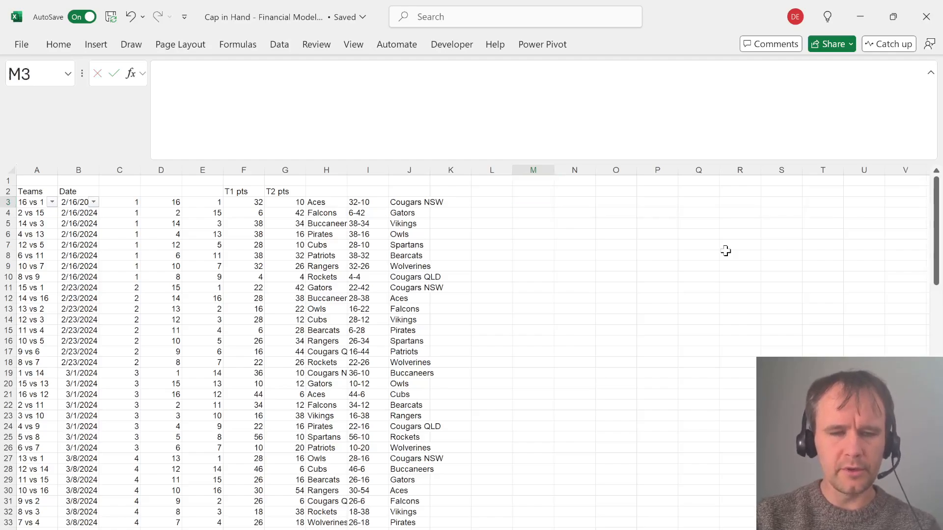
Switch to the Timeline ^M Rugby LAMBDA workbook and move its timeline sheet to the end of Cap in Hand - Financial Model.xlsx
key(ctrl+Tab)
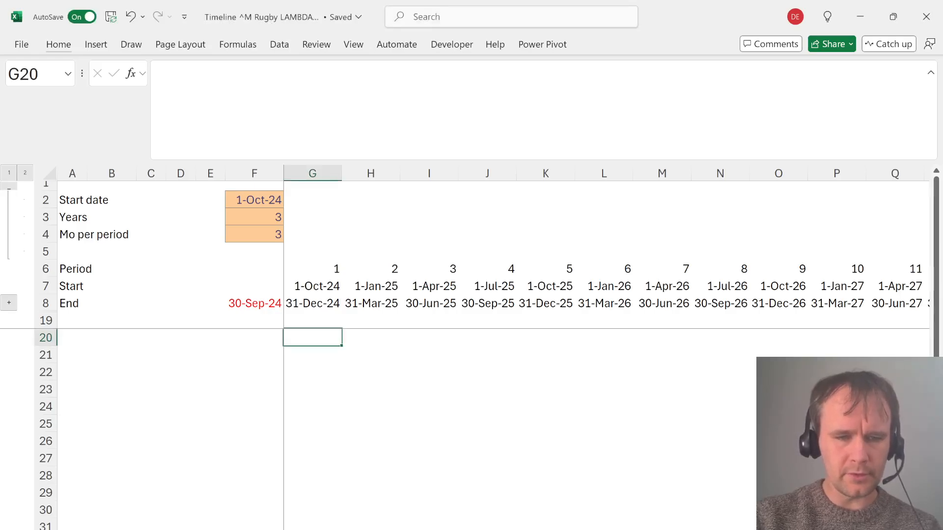
key(alt+h)
key(o)
key(m)
key(shift+Tab)
key(alt+Down)
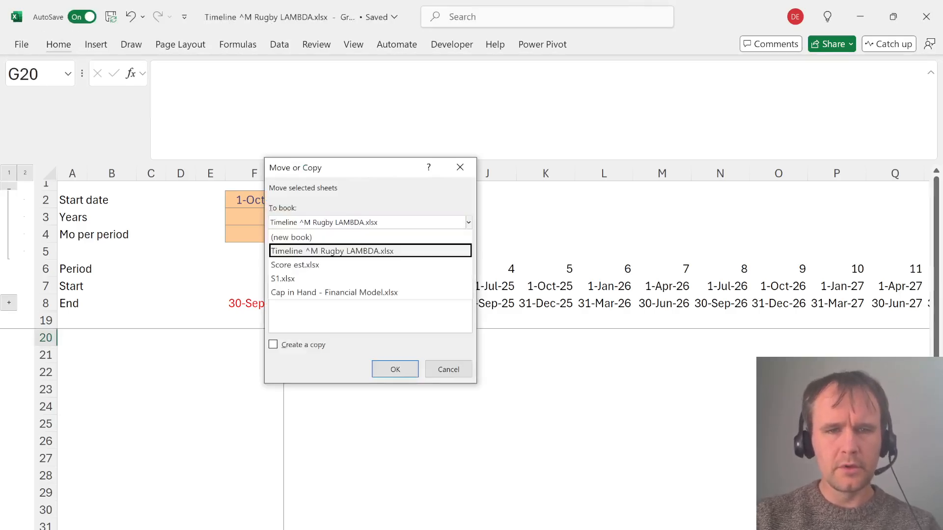
key(Down)
key(Down)
key(Down)
key(Return)
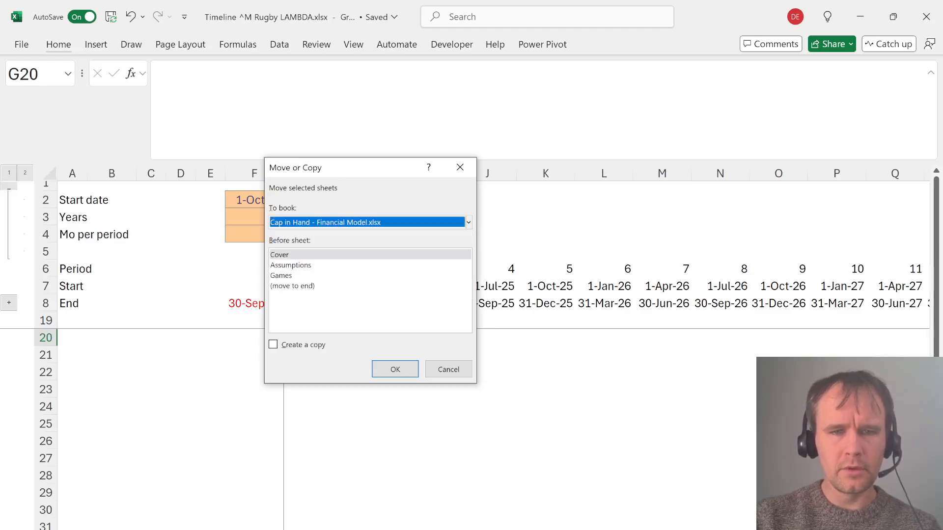
key(Tab)
key(Down)
key(Down)
key(Down)
key(Return)
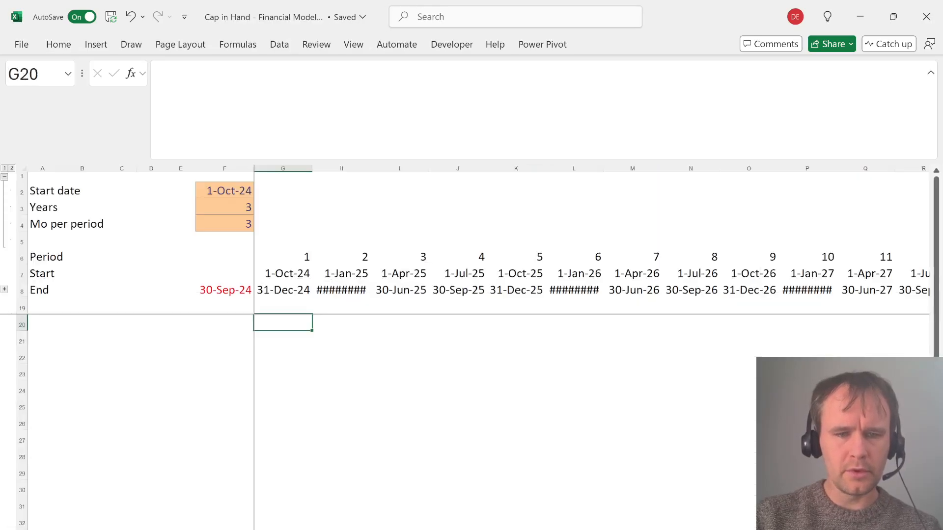
Enter =leagueTable(H3:J122) in M3 of the Games sheet
key(ctrl+Page_Up)
key(ctrl+Page_Down)
key(ctrl+Page_Down)
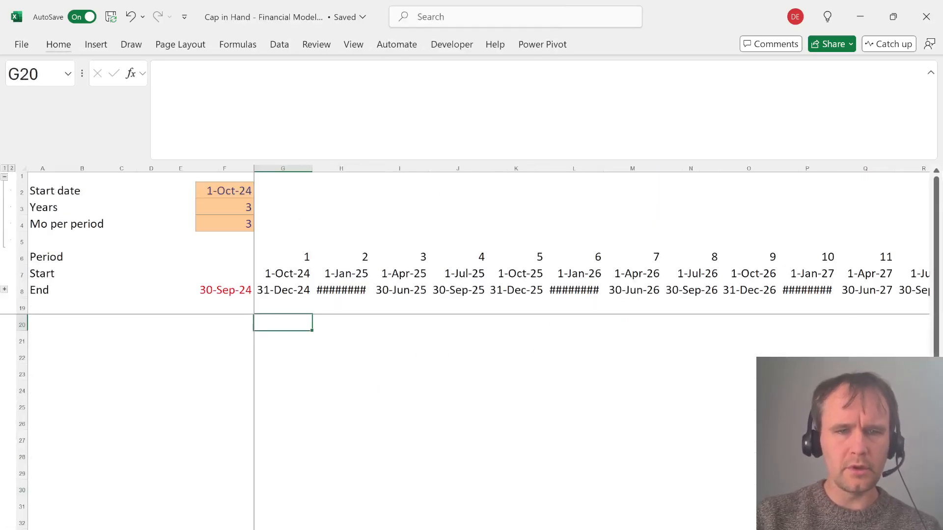
text(=le)
key(BackSpace)
text(lea)
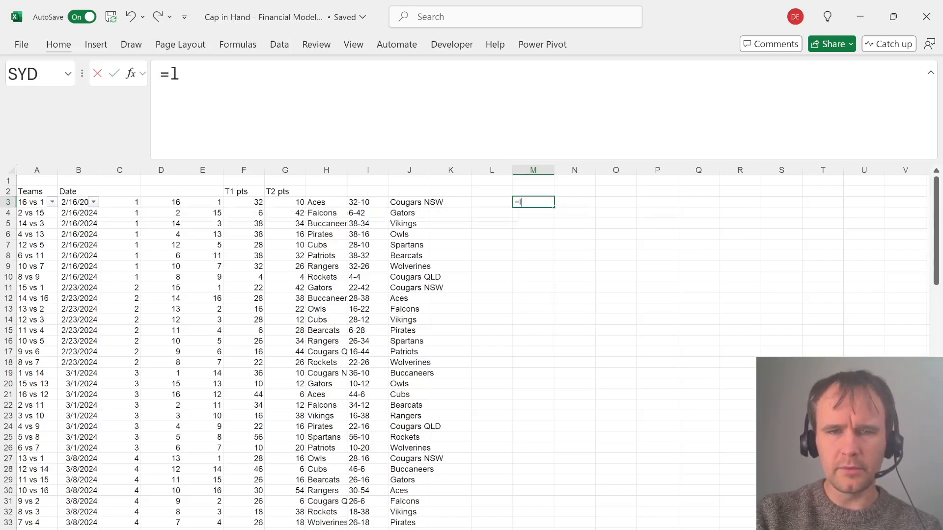
key(Tab)
key(Left)
key(Left)
key(Left)
key(Left)
key(Left)
key(ctrl+shift+Down)
key(shift+Right)
key(shift+Right)
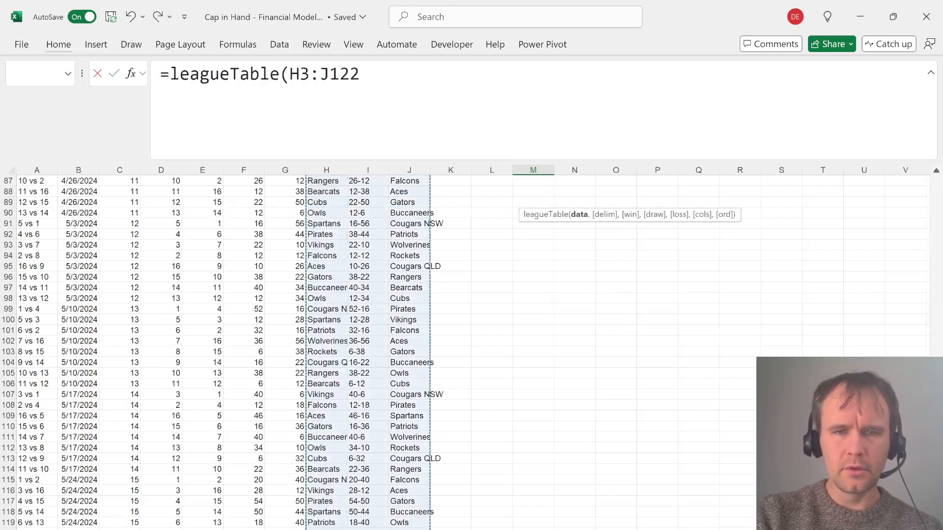
text())
key(Return)
key(Up)
key(Up)
key(Down)
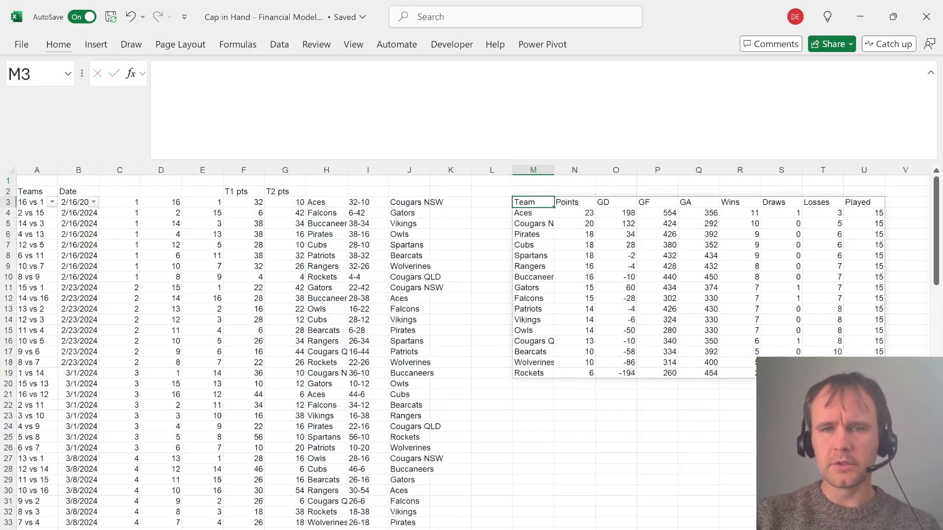
key(Right)
key(Down)
key(Up)
key(Left)
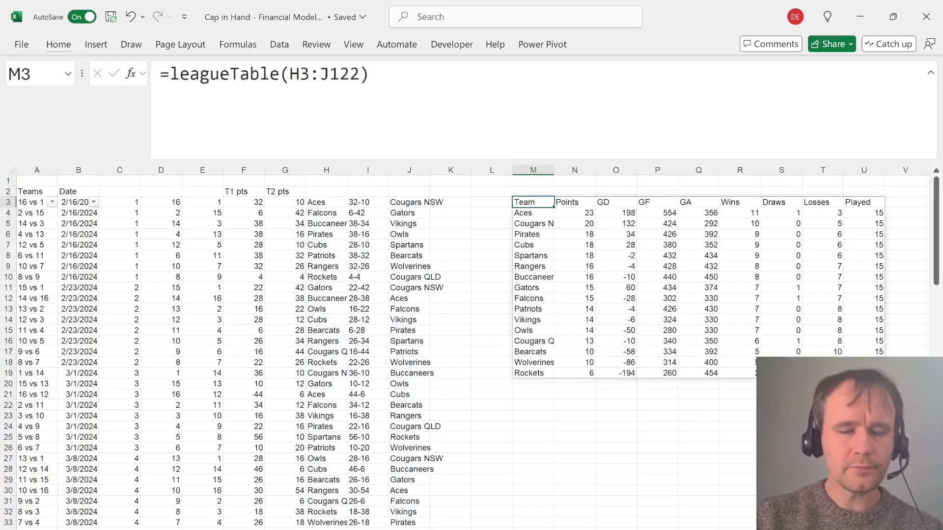
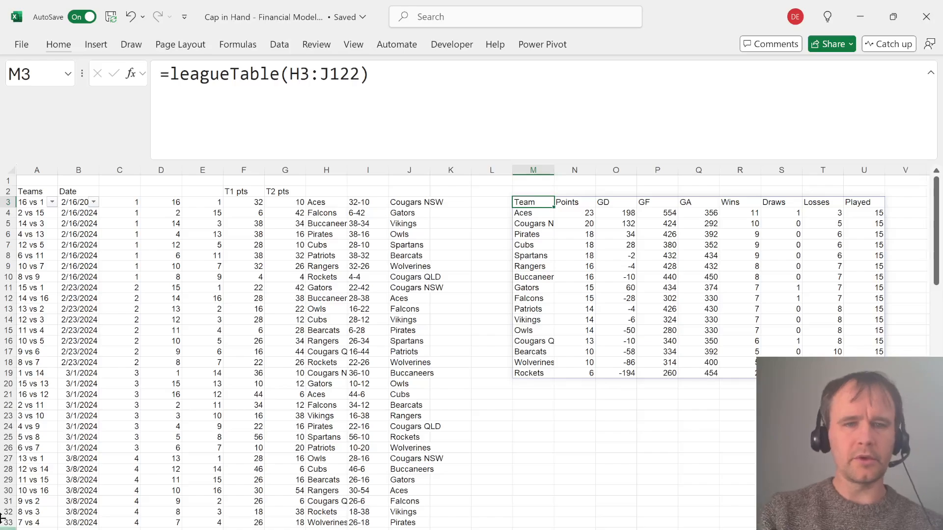
Insert two blank columns before column H, the first team name column
click(417, 206)
key(Right)
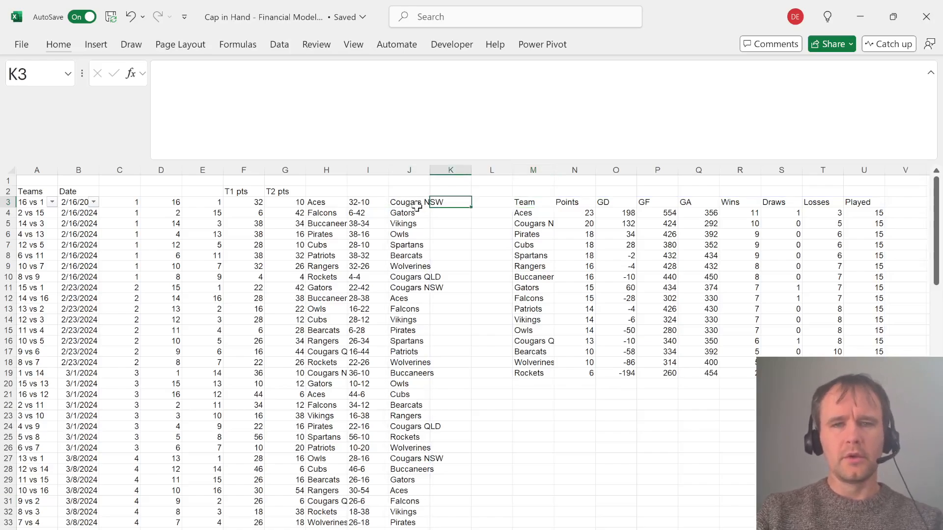
key(Left)
key(Left)
key(Left)
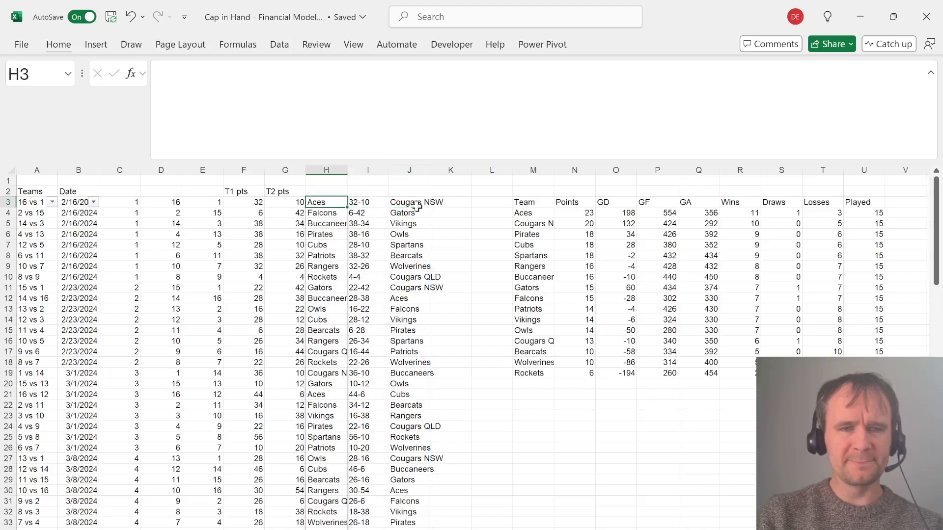
key(ctrl+space)
key(ctrl+shift+plus)
key(ctrl+shift+plus)
key(Up)
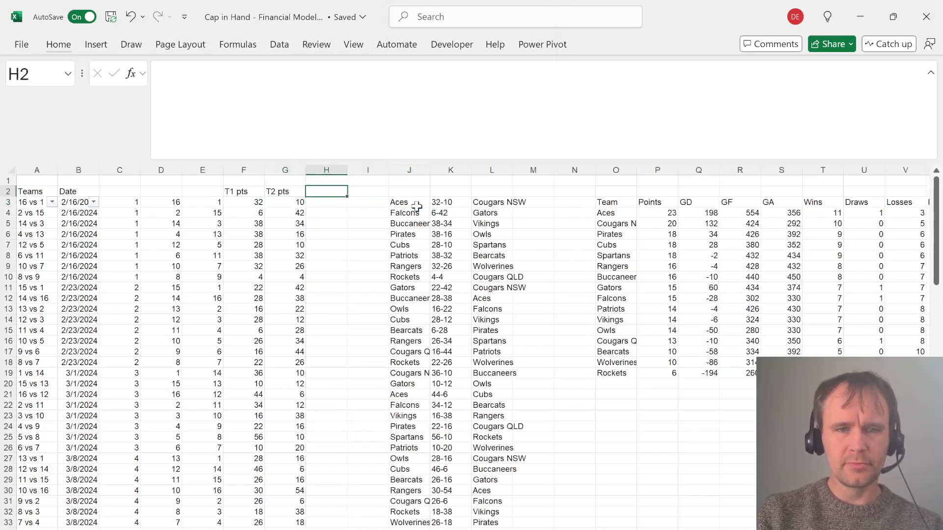
Enter the headers T1 pts prev in H2 and T2 pts prev in I2
text(T1 pts )
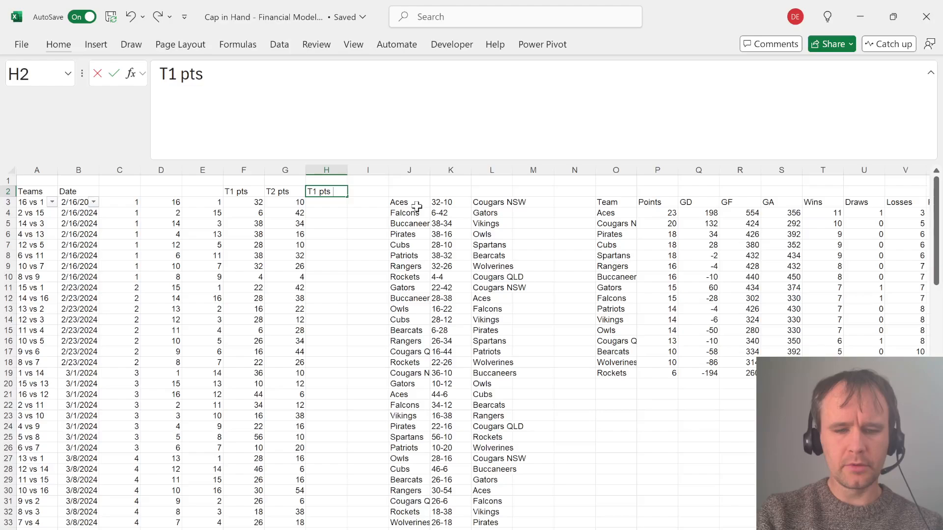
text(prev)
key(Tab)
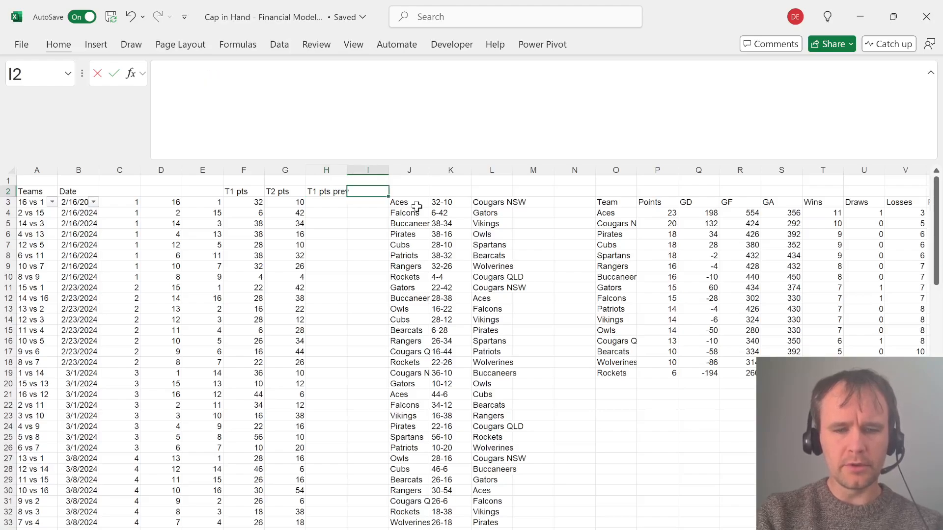
text(T2)
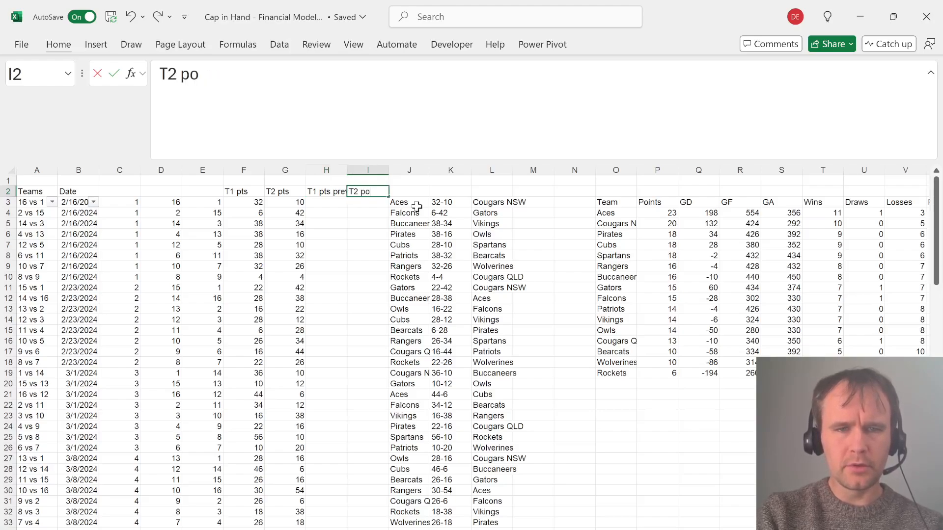
text( pts prev)
key(Return)
Paste the T1 pts formula from F3 into H3
key(Left)
key(Left)
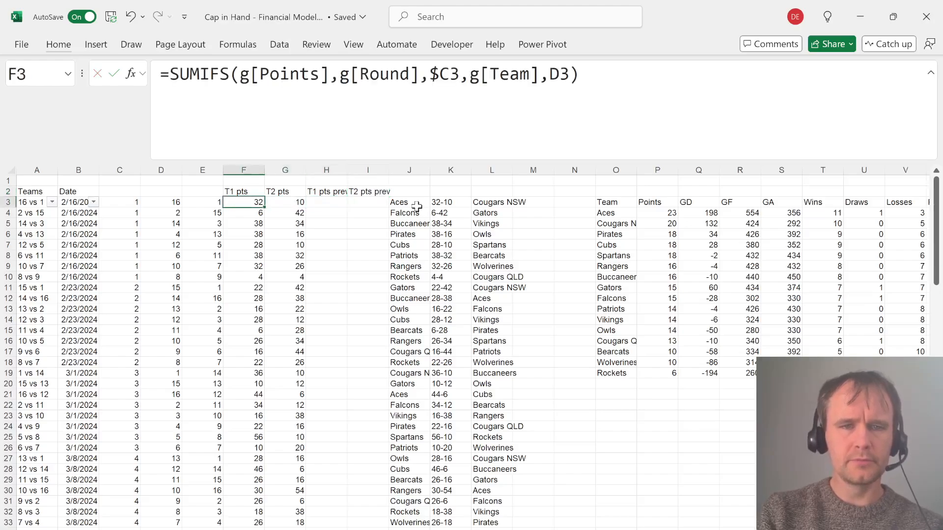
key(ctrl+c)
key(Right)
key(Right)
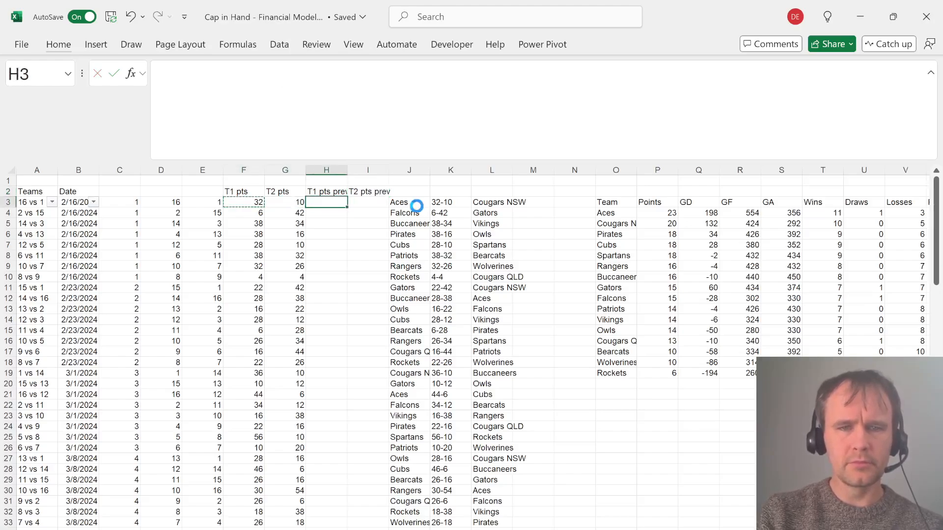
key(ctrl+v)
Replace H3 with F3's exact formula text, =SUMIFS(g[Points],g[Round],$C3,g[Team],D3), keeping the team reference unshifted
key(Left)
key(Left)
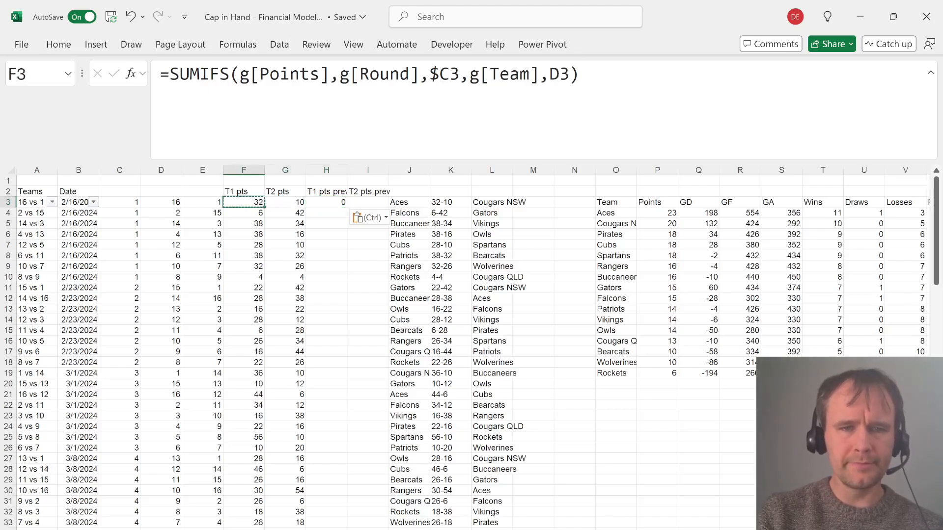
key(F2)
key(shift+Home)
key(Escape)
key(Right)
key(Right)
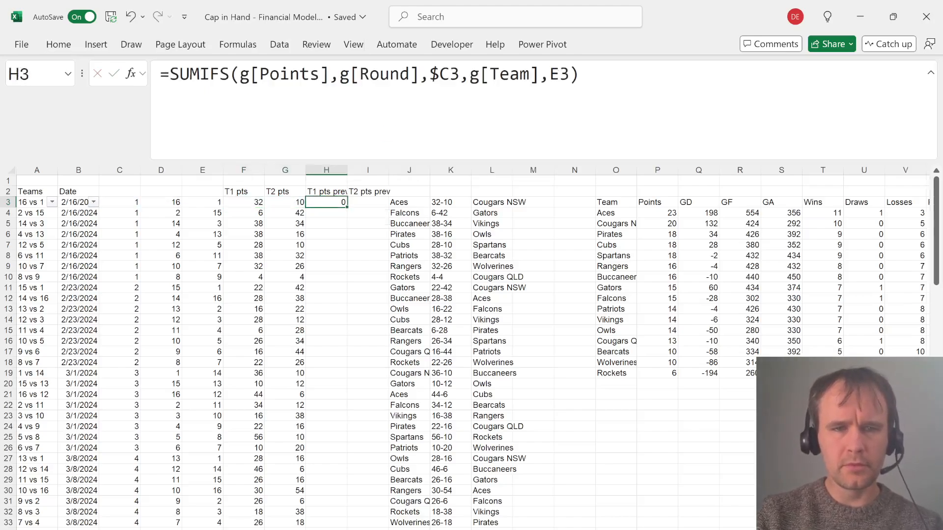
key(F2)
key(shift+Home)
key(ctrl+v)
key(Return)
key(Up)
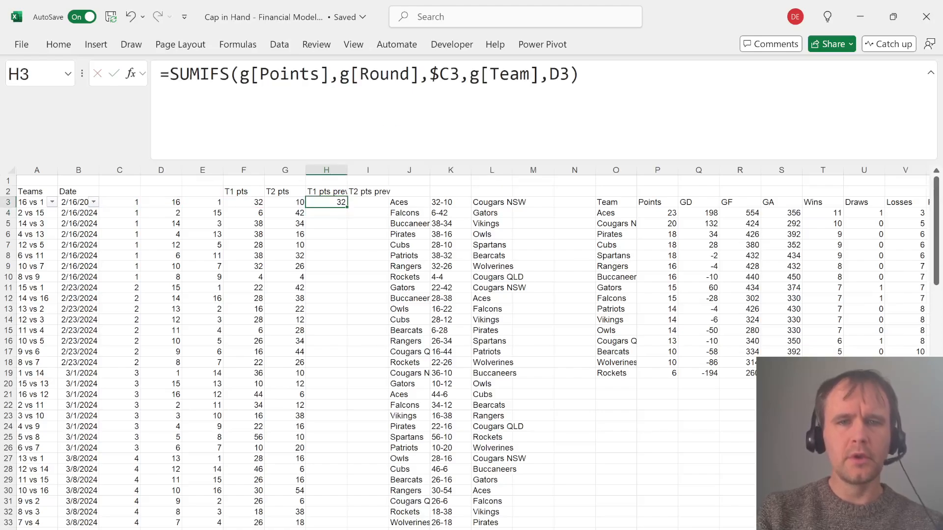
Change the round criterion in H3's SUMIFS formula to $C3-1
key(F2)
key(Left)
key(Left)
key(Left)
key(Left)
key(Left)
key(Left)
key(Left)
key(Left)
key(Left)
key(Left)
key(Left)
key(Left)
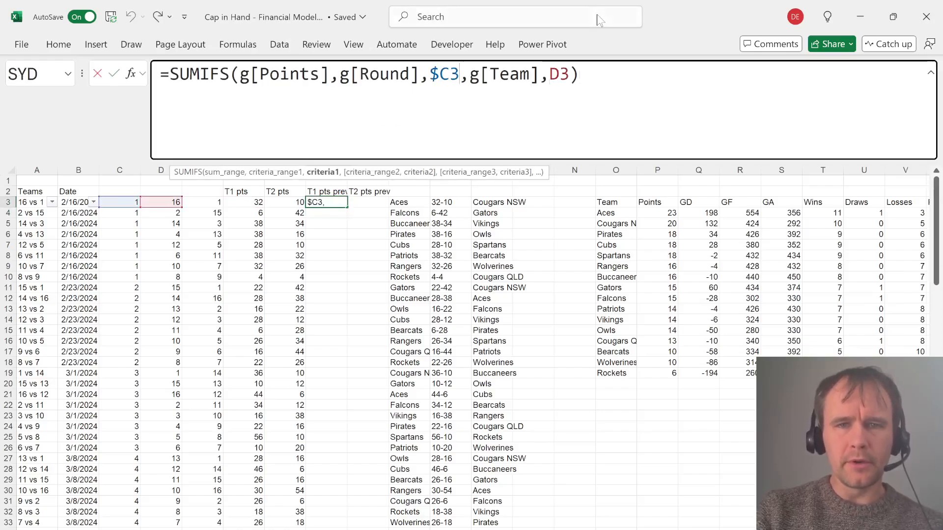
text(-1)
key(Return)
key(Up)
Fill H3's previous-round points formula down to row 122 and across into the T2 pts prev column
key(ctrl+shift+Down)
key(ctrl+d)
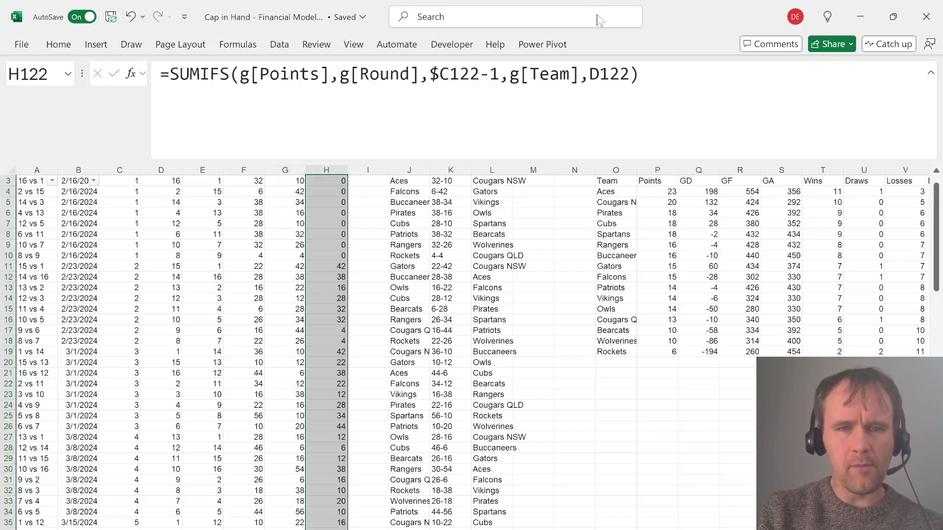
key(shift+Right)
key(ctrl+r)
key(Up)
key(Right)
key(ctrl+Up)
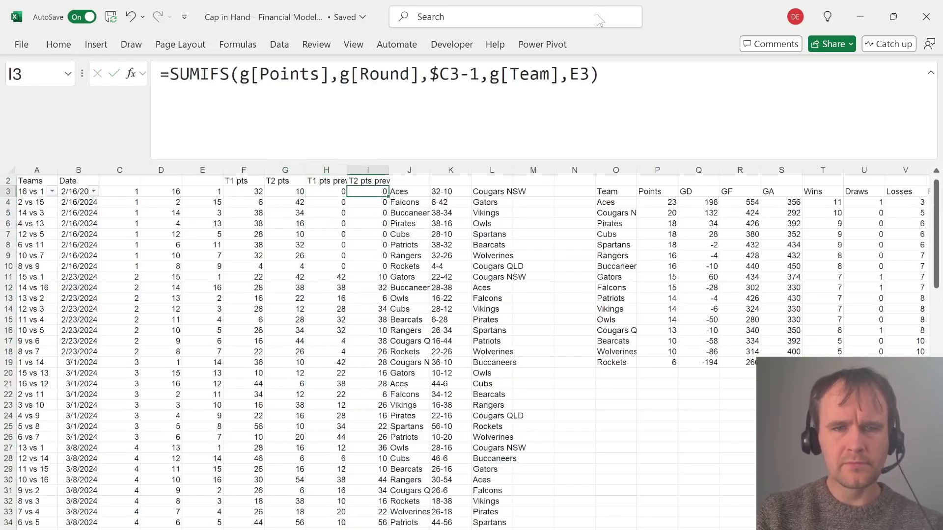
key(F2)
key(Escape)
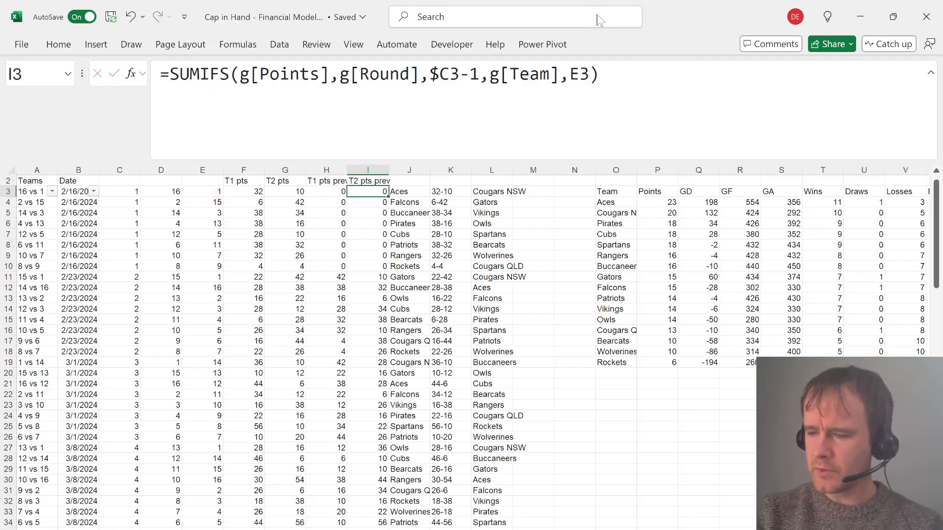
Enter the headers t1# in D2, t2# in E2 and R# in C2
key(Left)
key(Up)
key(ctrl+Left)
key(ctrl+Left)
key(Right)
key(Right)
text(t1)
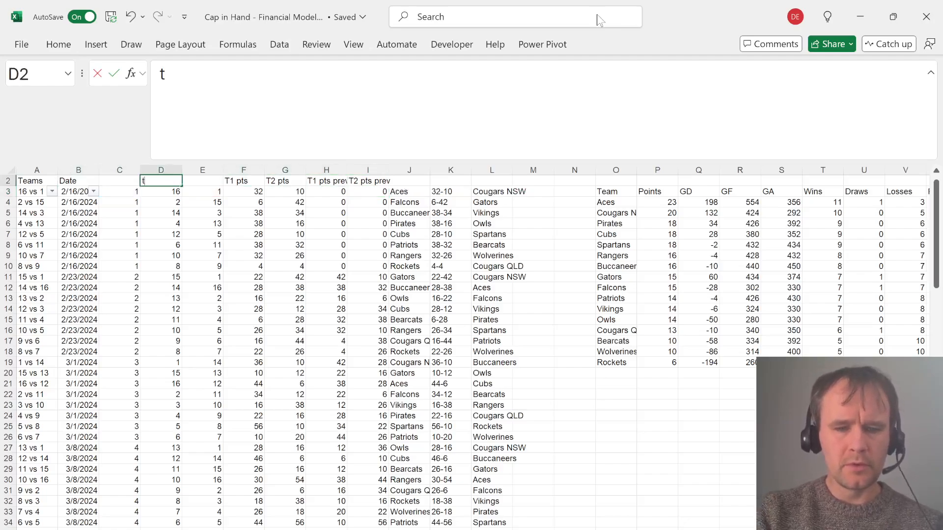
key(Tab)
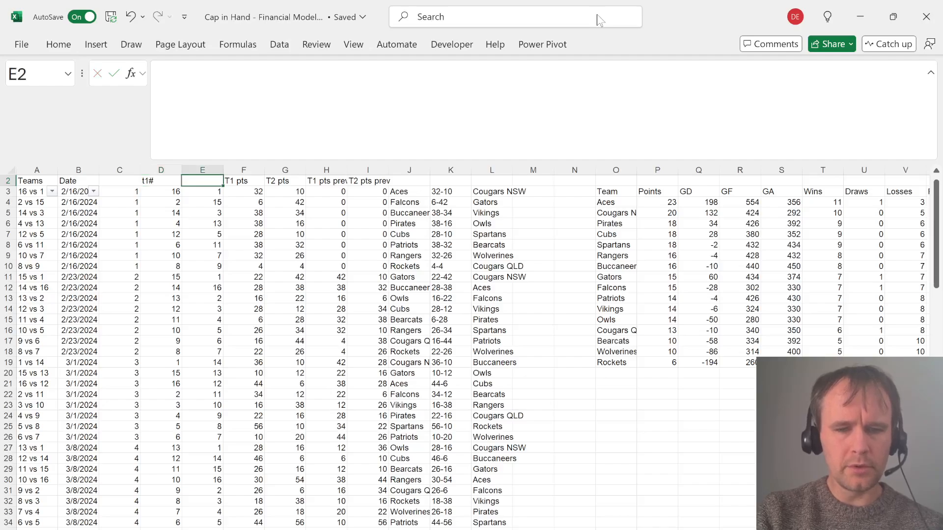
text(t2)
key(Left)
key(Left)
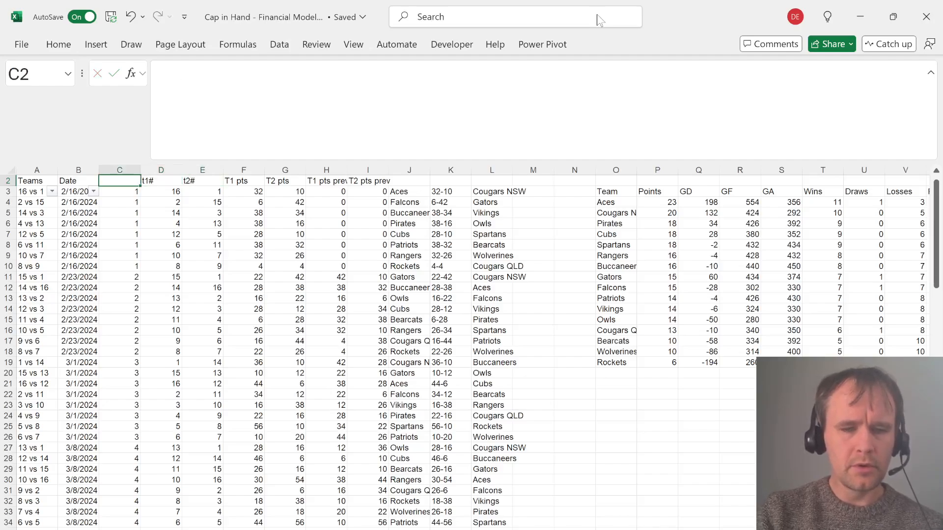
text(R#)
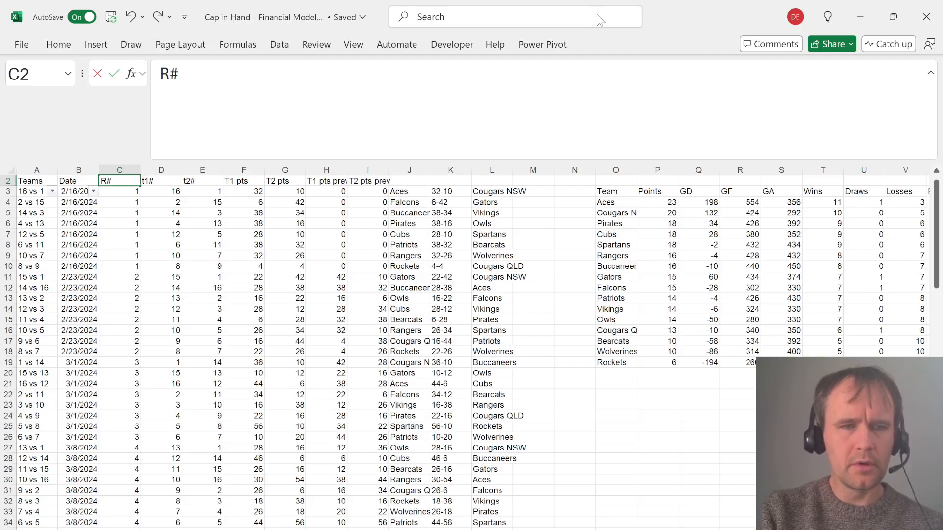
key(Return)
Insert a blank column before column J, the first team name column, and head it Tot pts prev in J2
key(Right)
key(Right)
key(Right)
key(Right)
key(Up)
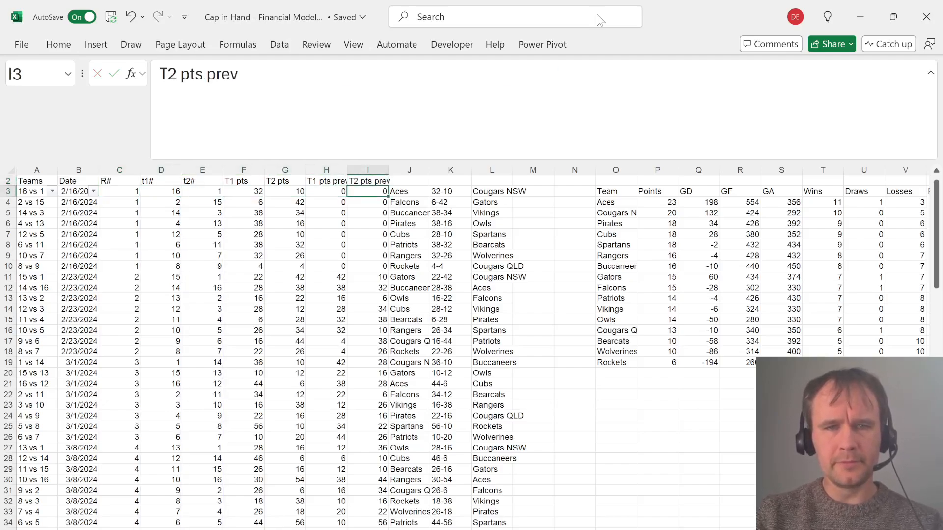
key(Right)
key(ctrl+space)
key(alt)
text(hic)
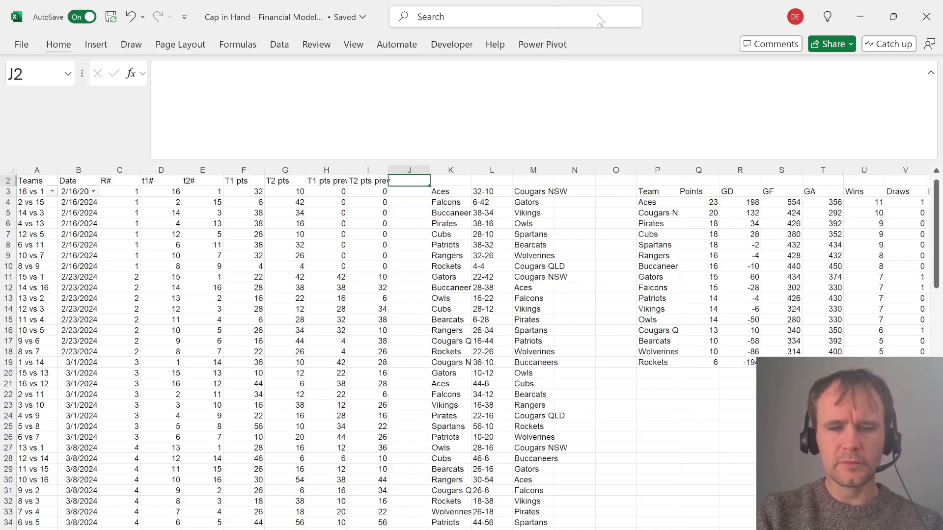
text(Tot pts prev)
key(Return)
Enter =SUM(H3:I3) in J3 to total both teams' previous-round points
text(=)
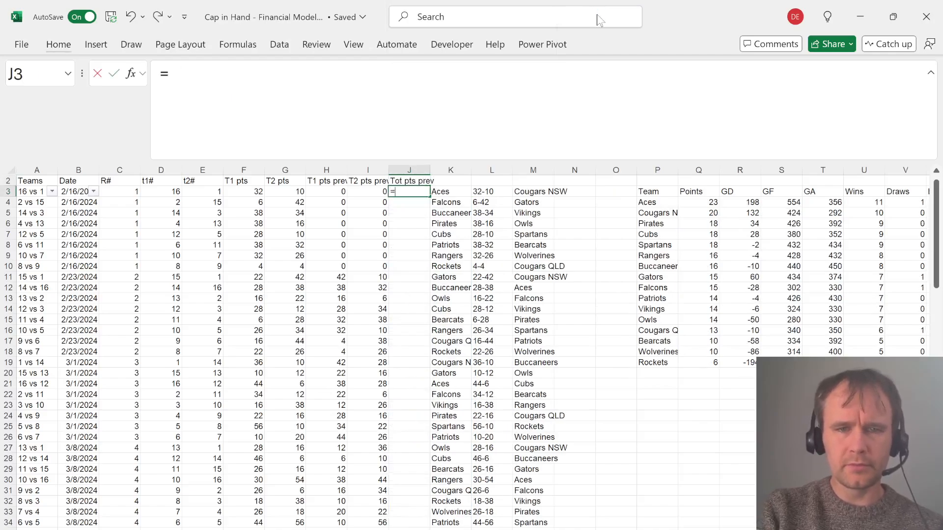
key(Left)
key(Left)
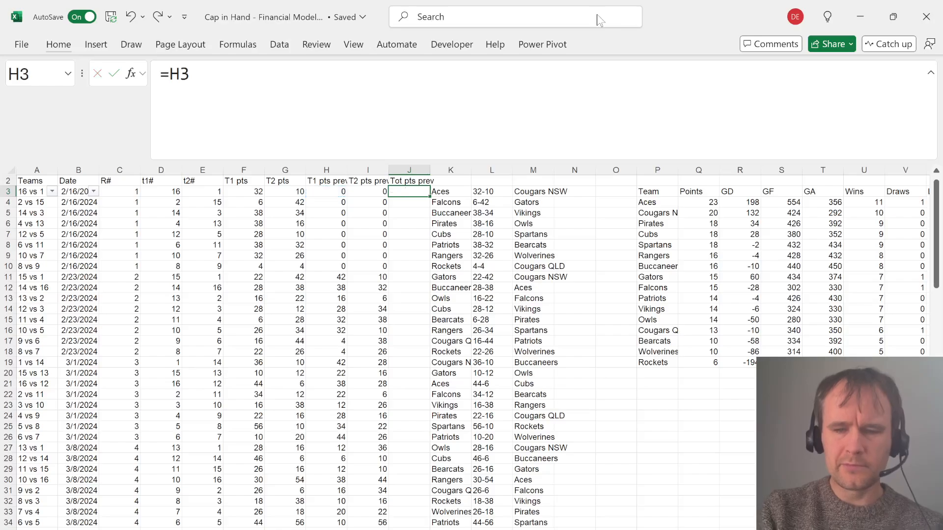
key(BackSpace)
key(BackSpace)
text(sum()
key(Left)
key(shift+Left)
key(Return)
Fill the total formula in J3 down to J122
key(Left)
key(ctrl+Down)
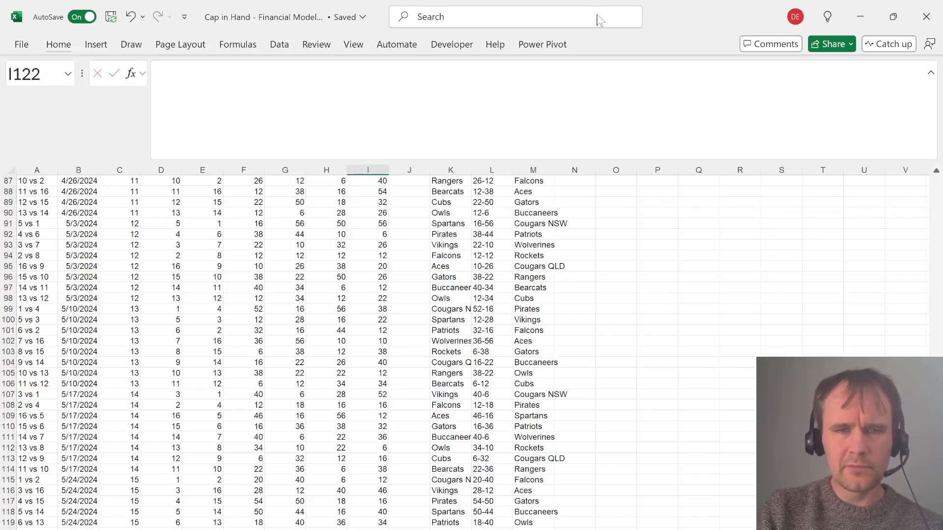
key(Right)
key(ctrl+shift+Up)
key(ctrl+d)
key(ctrl+Up)
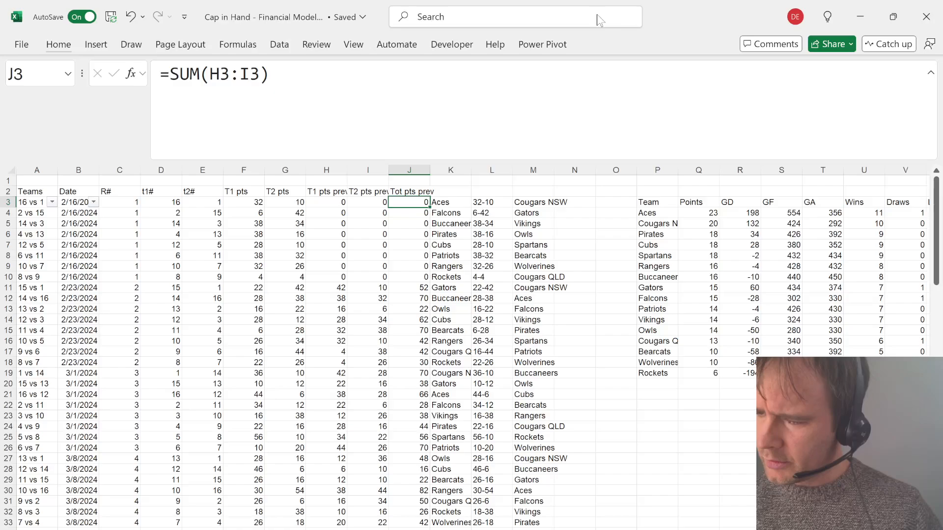
Insert a blank column before column K, between the previous-round totals and the first team names
key(Right)
key(alt)
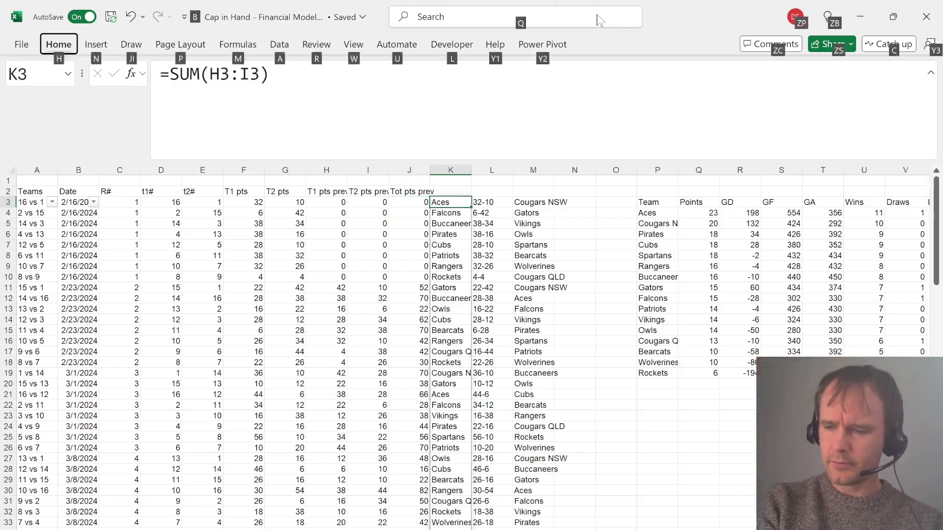
key(h)
key(i)
key(c)
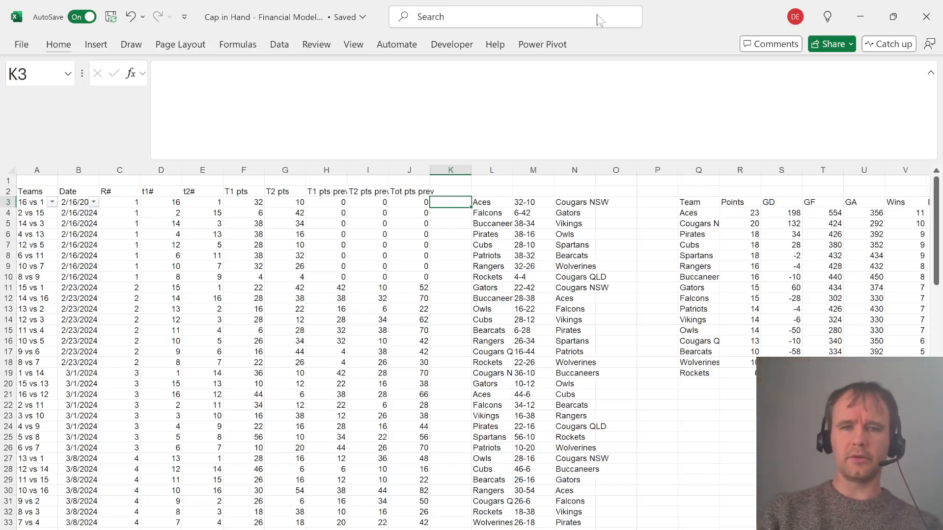
key(Right)
key(ctrl+shift+Right)
key(ctrl+shift+Down)
key(ctrl+Up)
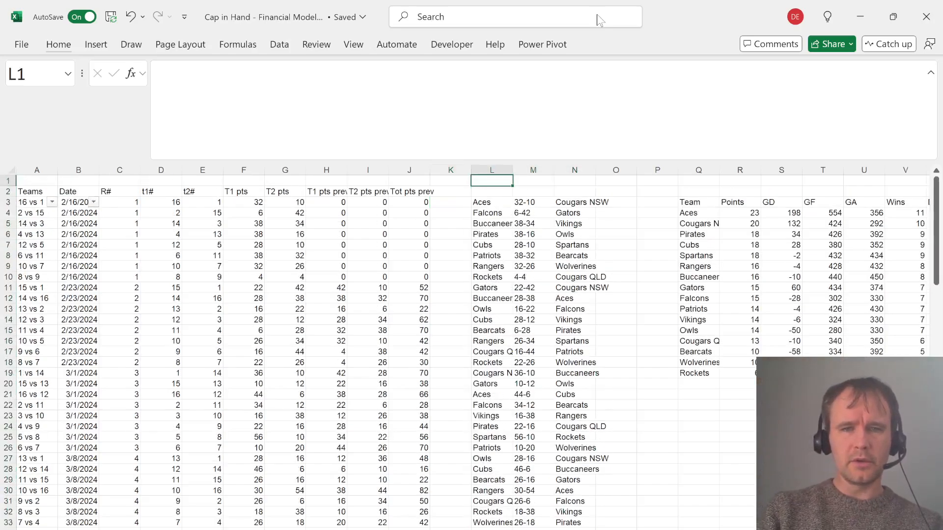
Move the Date column B to directly before the first team name column
key(Down)
key(Left)
key(Left)
key(Left)
key(Left)
key(Left)
key(Left)
key(Left)
key(Left)
key(Left)
key(Left)
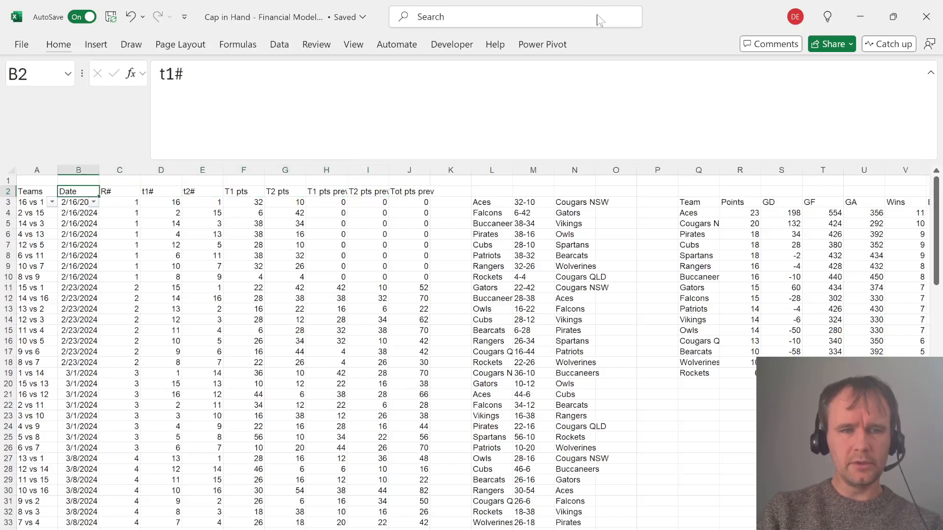
key(ctrl+shift+Down)
key(ctrl+c)
key(Right)
key(Right)
key(Right)
key(Right)
key(Right)
key(Right)
key(Right)
key(Right)
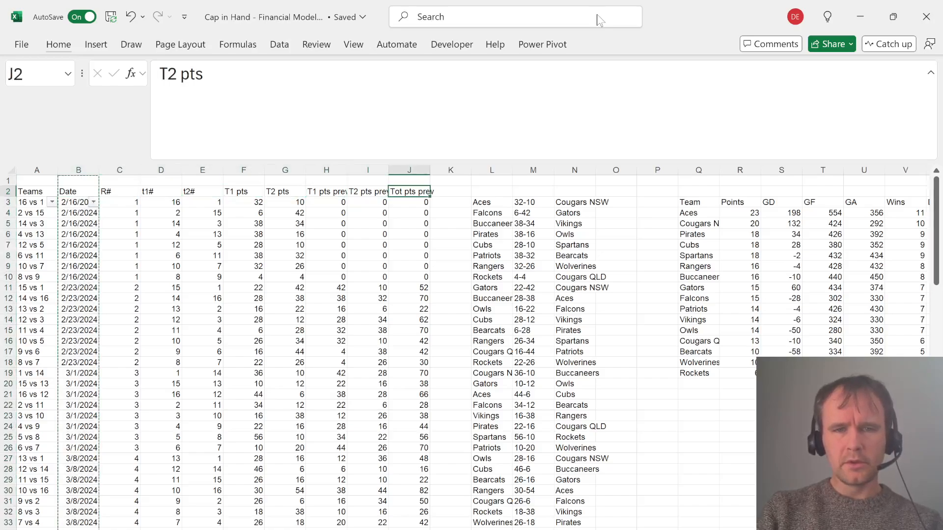
key(Right)
key(Right)
key(Left)
key(Right)
key(ctrl+space)
key(ctrl+plus)
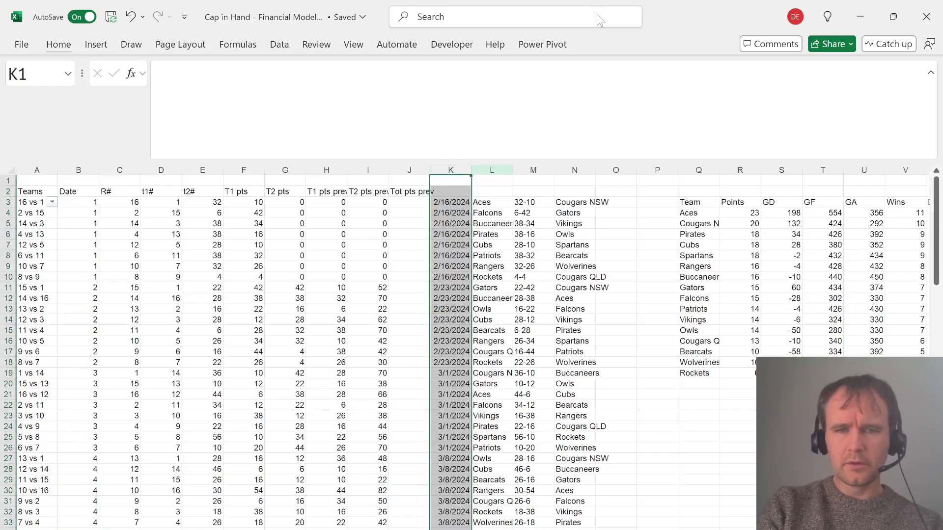
Name the match range from the first date in K3 through the second team names in N122 games
key(Down)
key(Down)
key(ctrl+shift+Right)
key(ctrl+shift+Down)
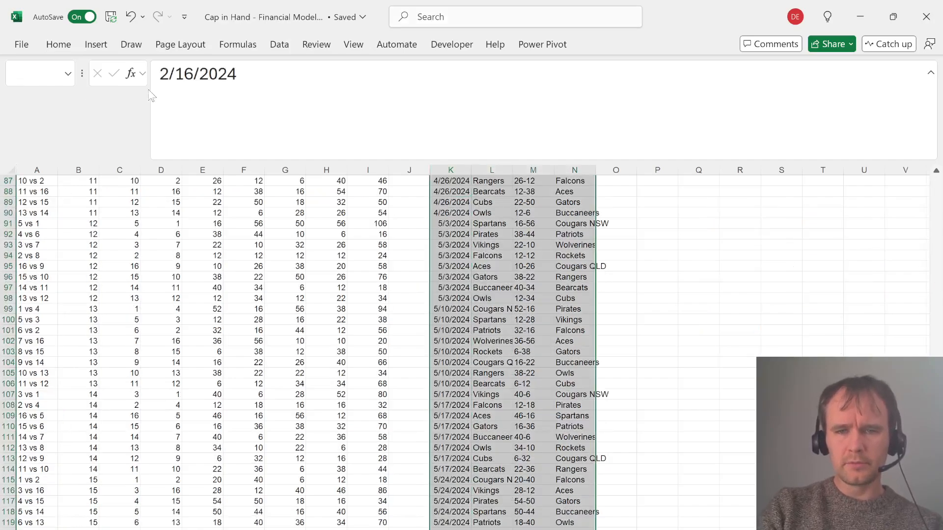
text(games)
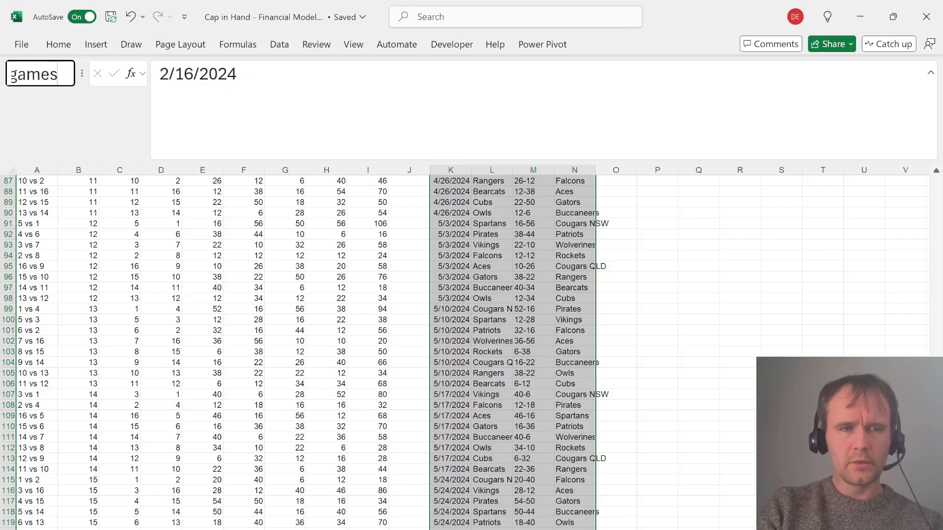
key(Return)
key(Left)
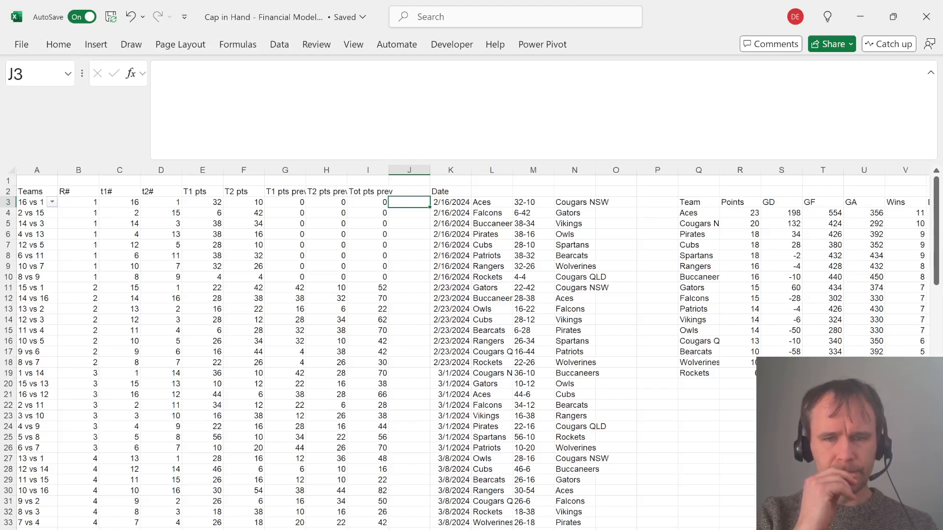
key(Down)
key(Down)
key(Down)
key(Down)
key(Down)
key(Down)
key(Down)
key(Down)
key(Down)
key(Down)
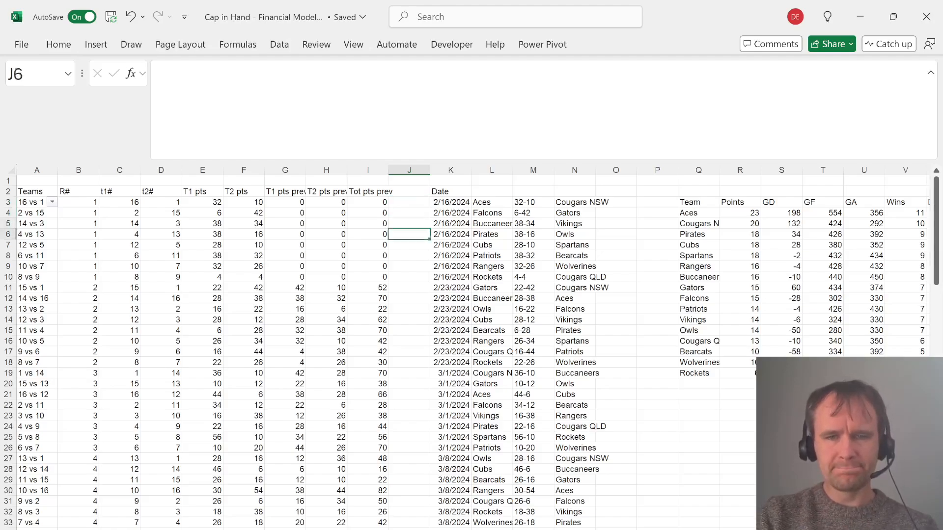
key(Up)
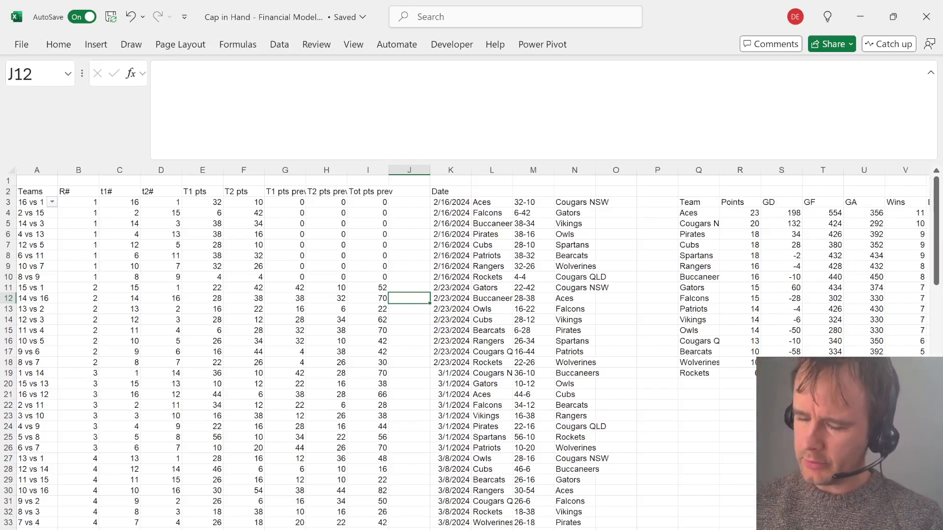
Switch to the FlexiQuiz FMWC 2024 Stage 8 page in the browser and open the Task 3: Cap in Hand questions
key(alt+Tab)
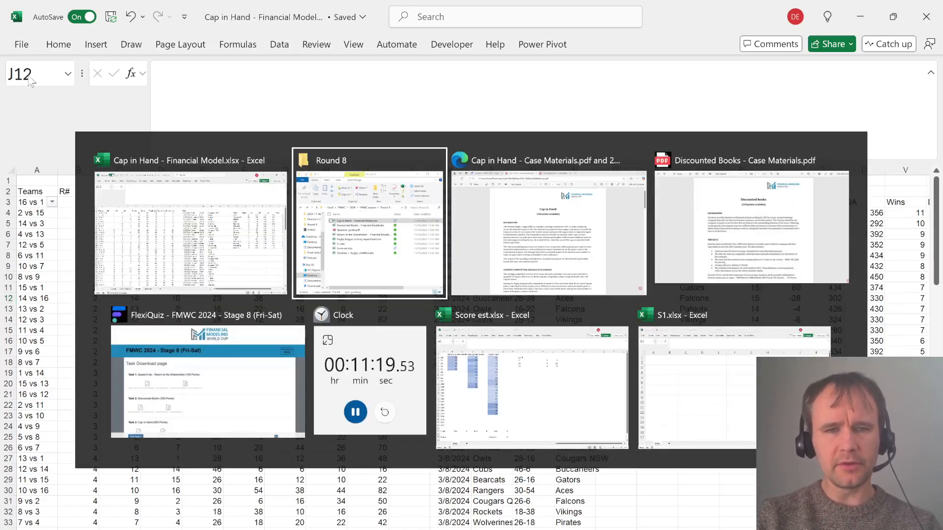
key(alt+Tab)
key(ctrl+shift+Tab)
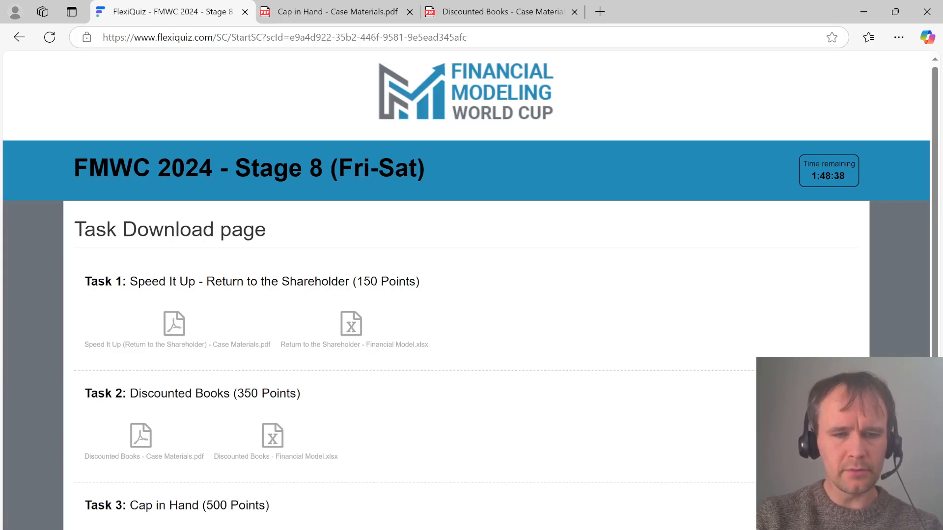
key(ctrl+a)
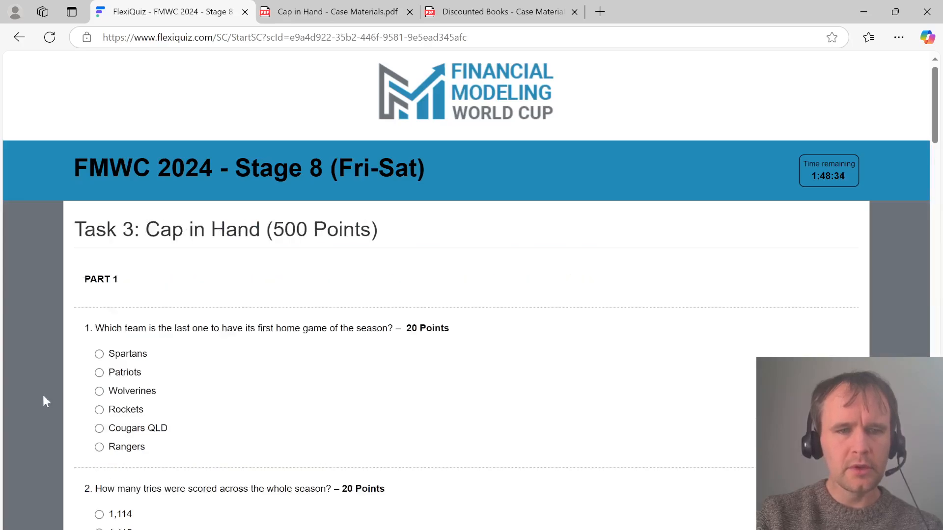
Switch back to the Cap in Hand Excel workbook and go to cell A1 of the General Assumptions sheet
key(alt+Tab)
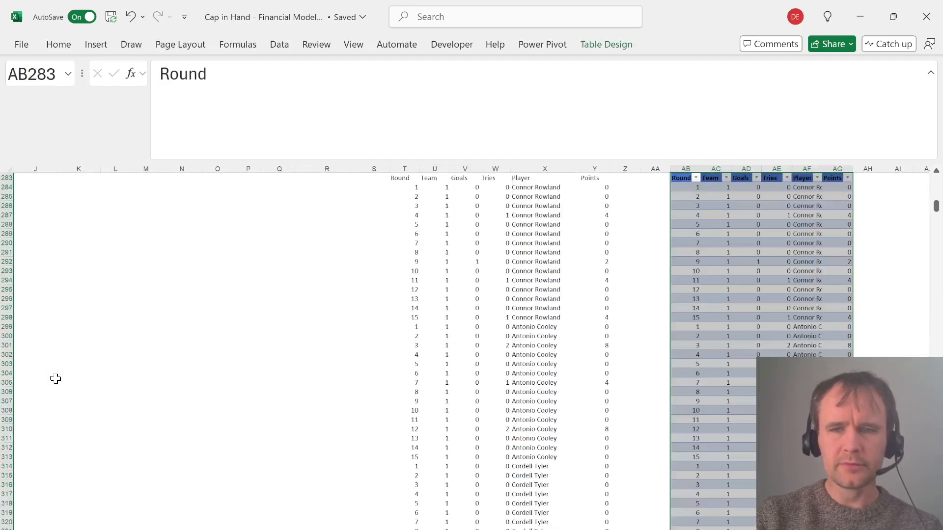
key(ctrl+Home)
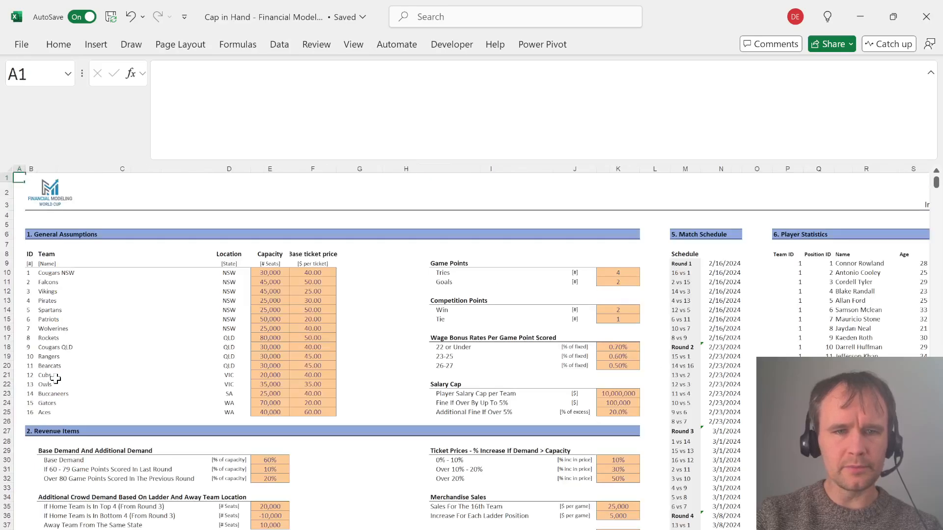
Start an XMATCH formula in G10 of General Assumptions with the named team list tmnm as the lookup value
key(Down)
key(Down)
key(Down)
key(Right)
key(Right)
key(Down)
key(Down)
key(Down)
key(Down)
key(Down)
key(Down)
key(Right)
key(Right)
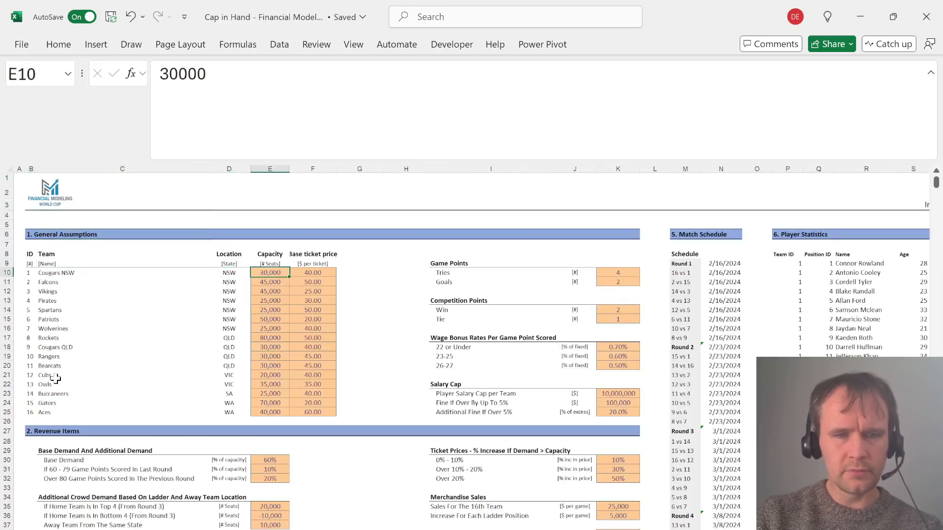
key(Right)
key(Right)
text(=xm)
key(Tab)
key(Left)
key(Left)
key(Left)
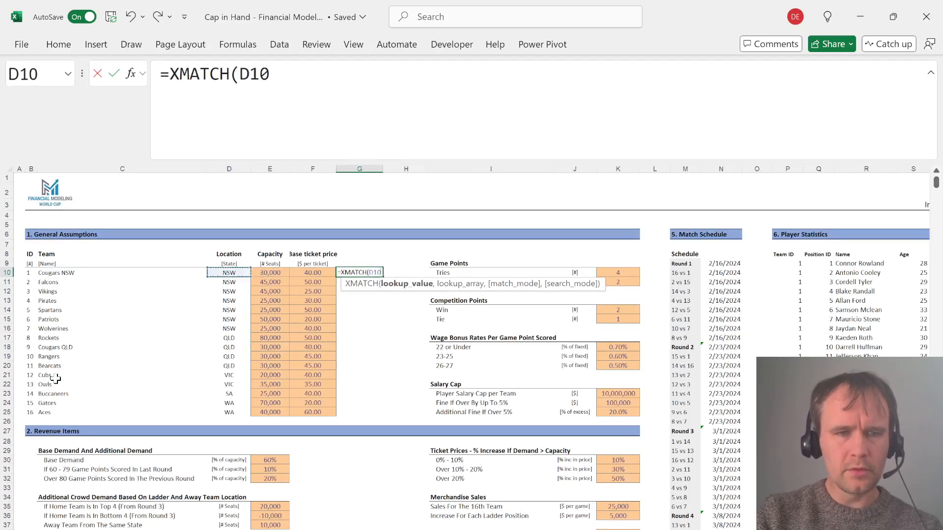
key(Left)
key(Left)
key(ctrl+shift+Down)
Complete the XMATCH formula with the first-team column Games!L3# as the lookup array
text(,)
key(ctrl+Page_Down)
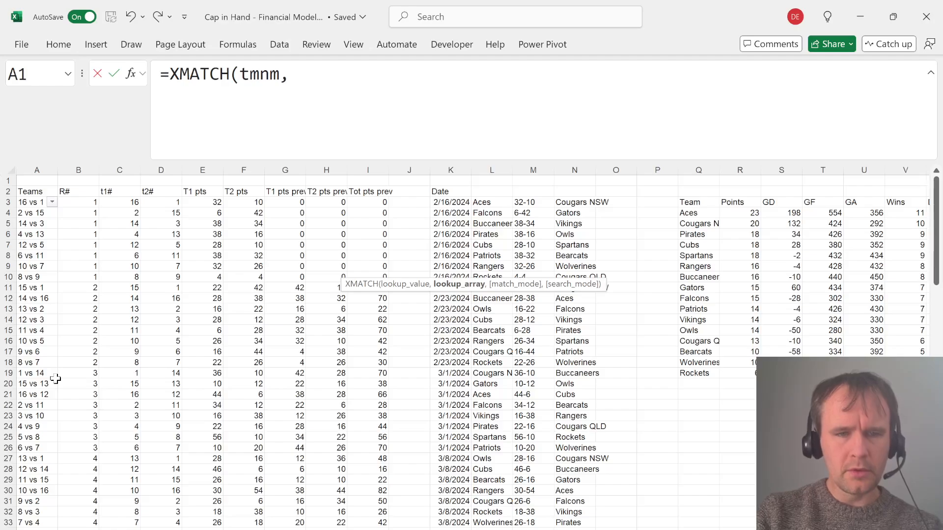
click(484, 200)
key(ctrl+shift+Down)
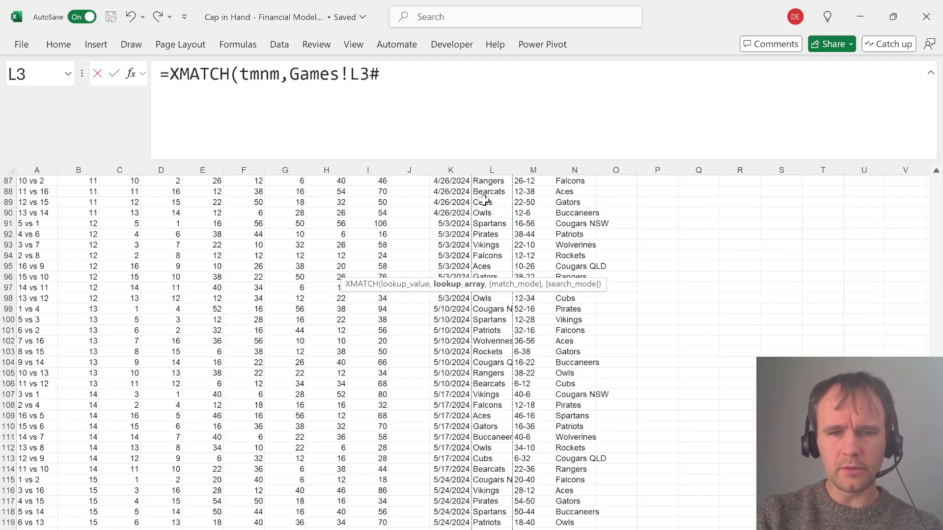
text())
key(Return)
Examine the first home game positions in G10:G25 to find the team with the highest value
key(Up)
key(ctrl+shift+Down)
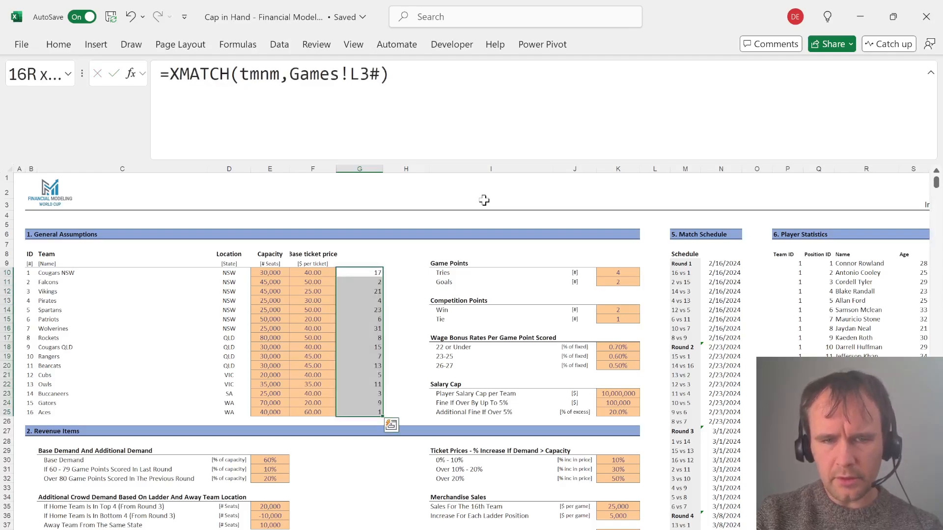
key(shift+Down)
key(shift+Up)
key(shift+Up)
key(shift+Up)
key(shift+Up)
key(shift+Up)
key(shift+Up)
key(shift+Up)
key(shift+Up)
key(shift+Up)
key(shift+Up)
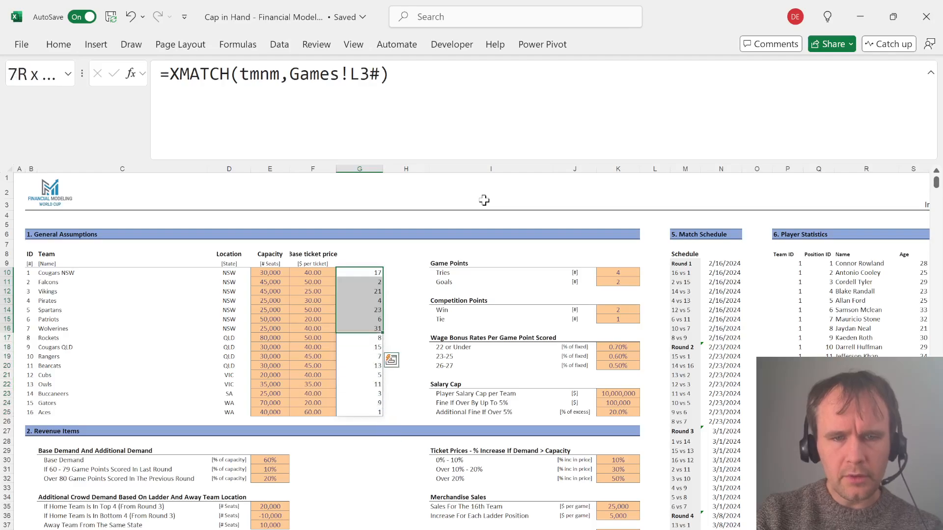
Switch to the FlexiQuiz page and answer question 1 on the last first home game with Wolverines
key(Left)
key(Left)
key(Left)
key(Left)
key(alt+Tab)
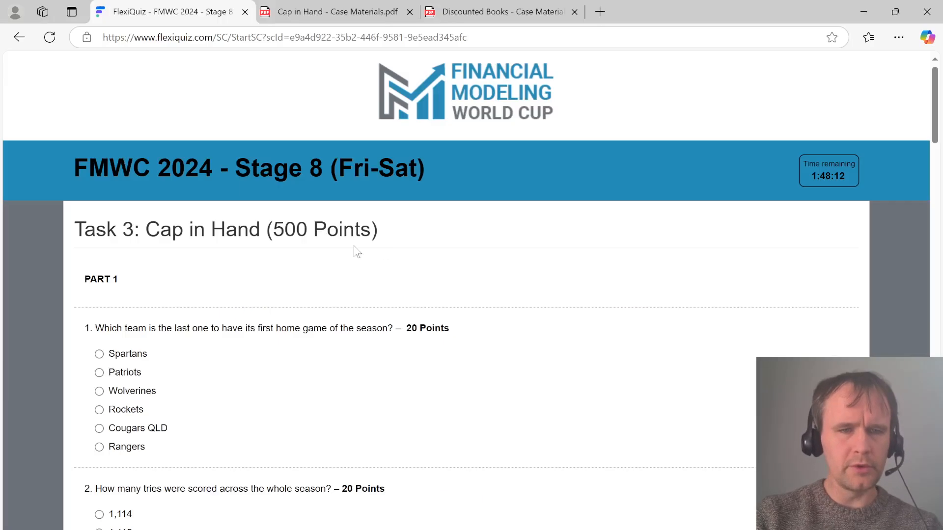
scroll(336, 419, down, 4)
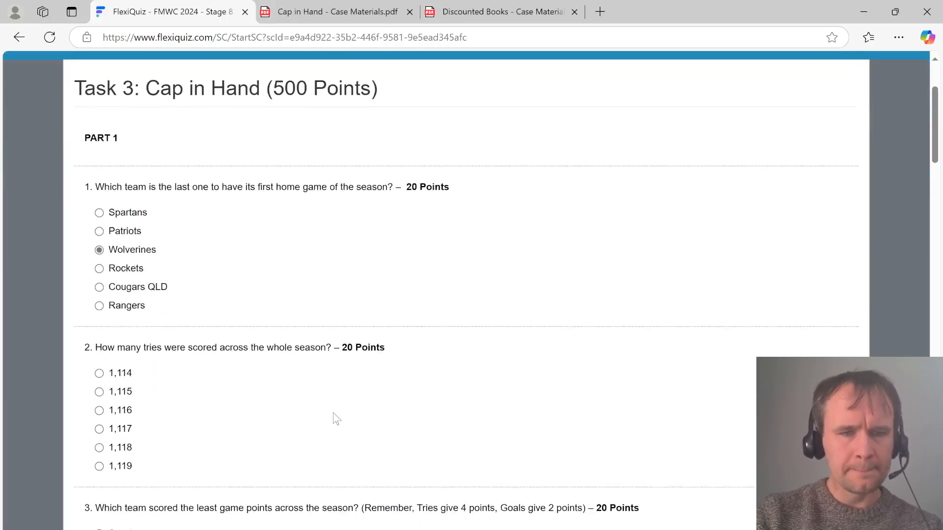
Switch to the Excel workbook and select the whole Tries column of the stacked player data from W284 to read its sum
key(alt+Tab)
scroll(520, 432, right, 10)
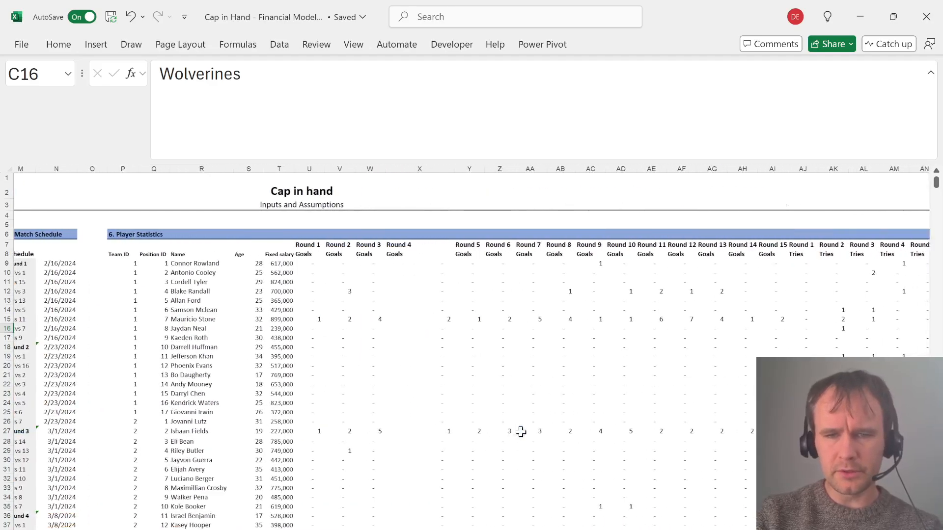
click(404, 423)
click(404, 423)
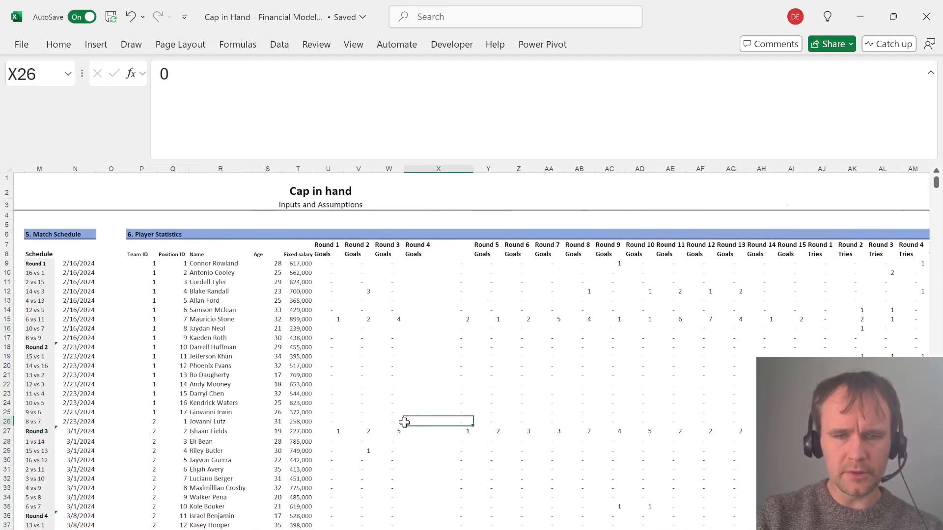
key(ctrl+Down)
key(ctrl+Down)
key(ctrl+Up)
key(Down)
key(Left)
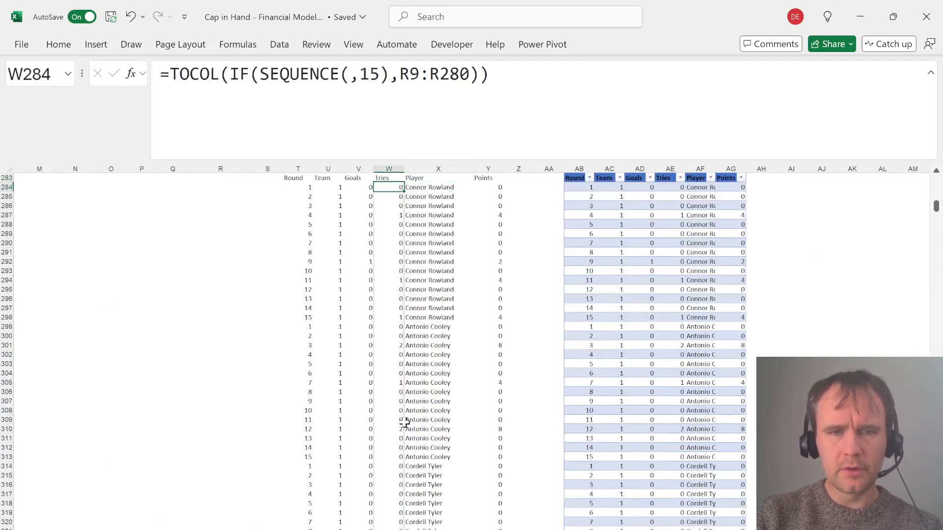
key(ctrl+shift+Down)
Switch to the FlexiQuiz page, answer question 2 on total tries with 1,119 and read question 3
key(alt+Tab)
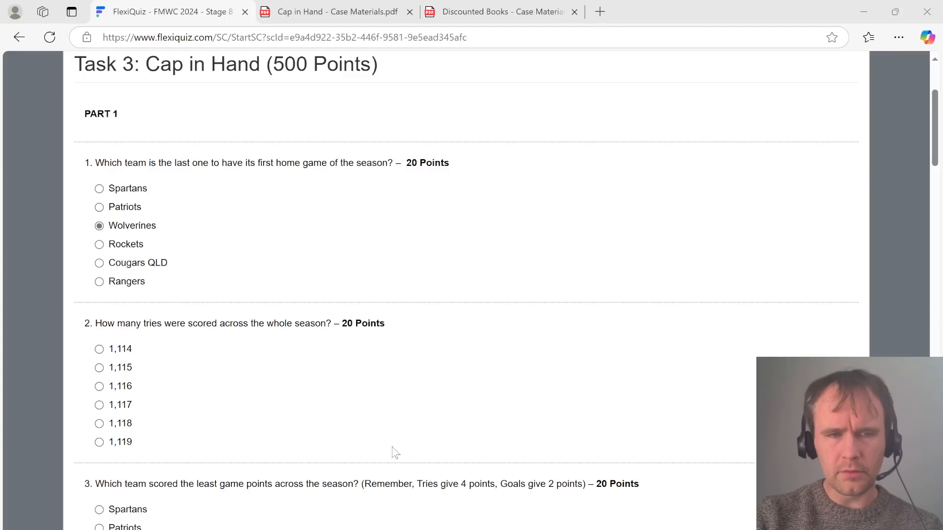
click(125, 444)
scroll(302, 400, down, 4)
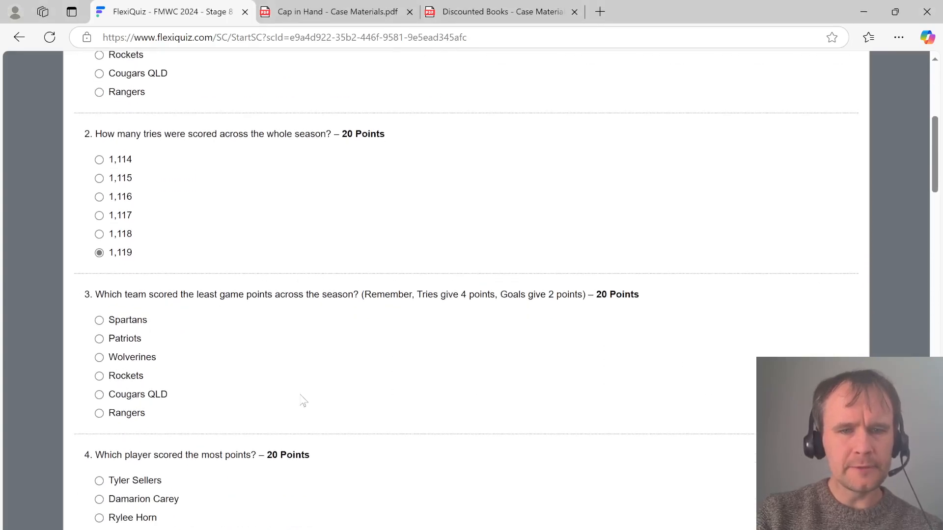
Switch back to the Excel workbook and go to the first data row of the formatted player scores table in columns AB:AG
key(alt+Tab)
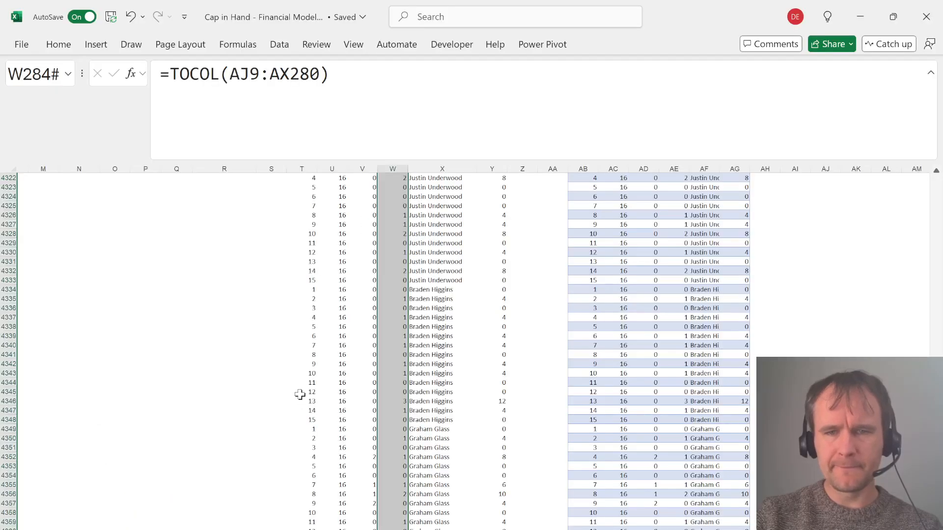
key(Up)
key(Right)
key(Right)
key(Right)
key(Right)
key(Right)
key(Up)
key(Up)
key(Down)
key(Down)
key(Right)
key(Right)
key(Right)
key(Right)
key(Down)
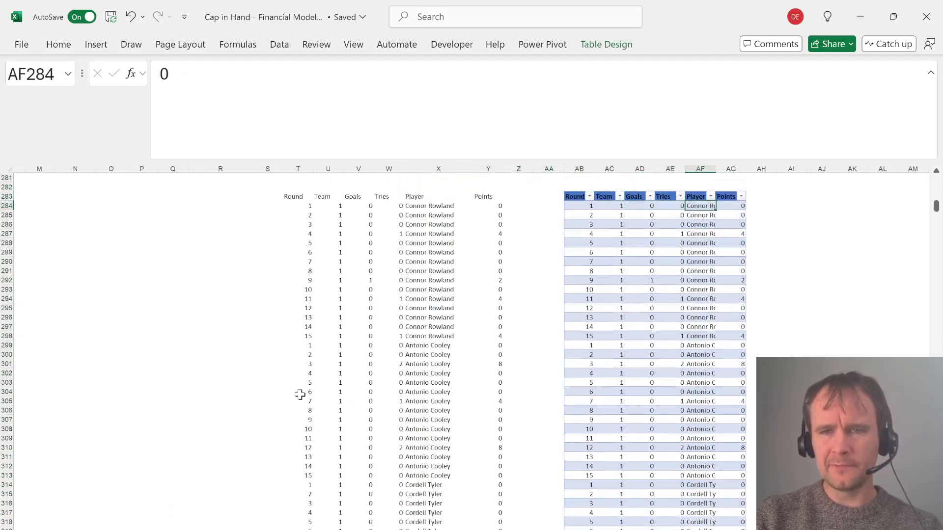
Start a GROUPBY formula in AJ284 with the Team column of table g as the row fields
key(Right)
key(Right)
key(Right)
key(Right)
text(=group)
key(Tab)
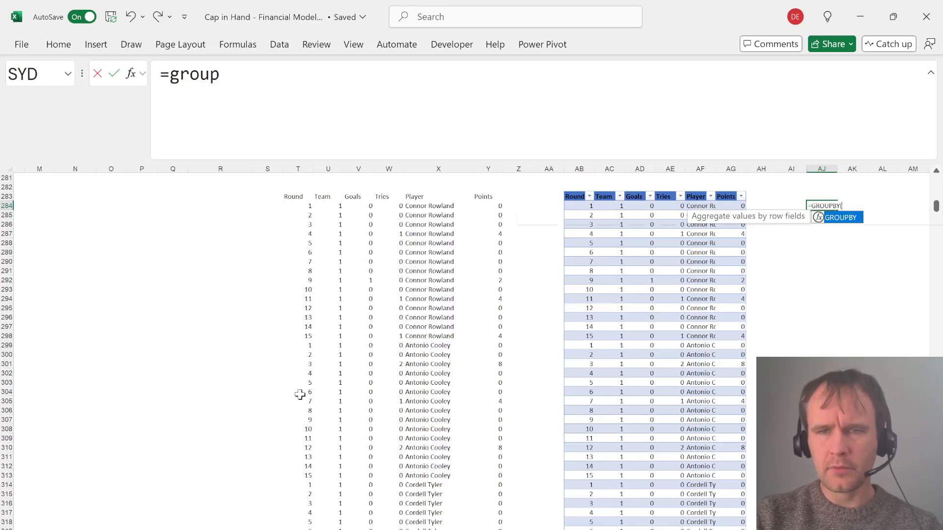
key(Left)
key(Left)
key(Left)
key(Left)
key(Left)
key(Left)
key(Left)
key(ctrl+shift+Down)
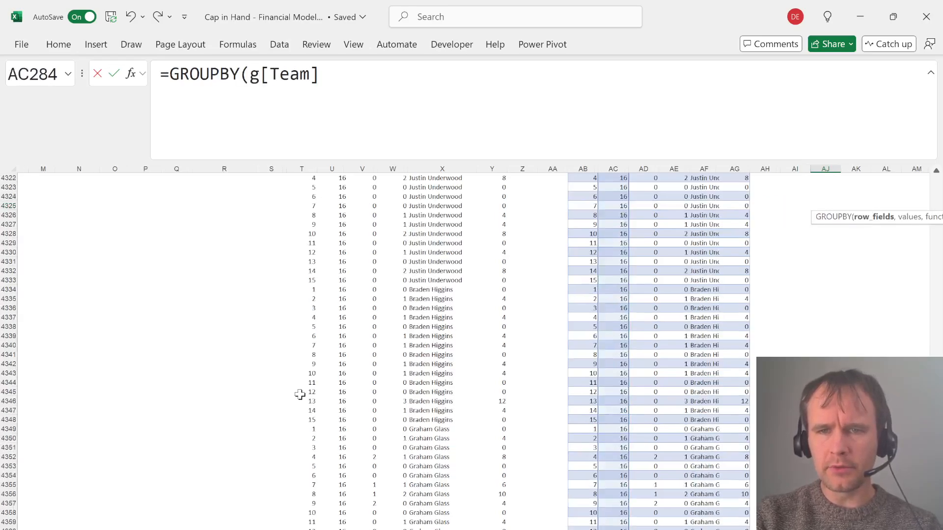
Complete the team GROUPBY formula with g[Points] as the values and SUM as the function
text(,)
key(Left)
key(Left)
key(Left)
key(Up)
key(Up)
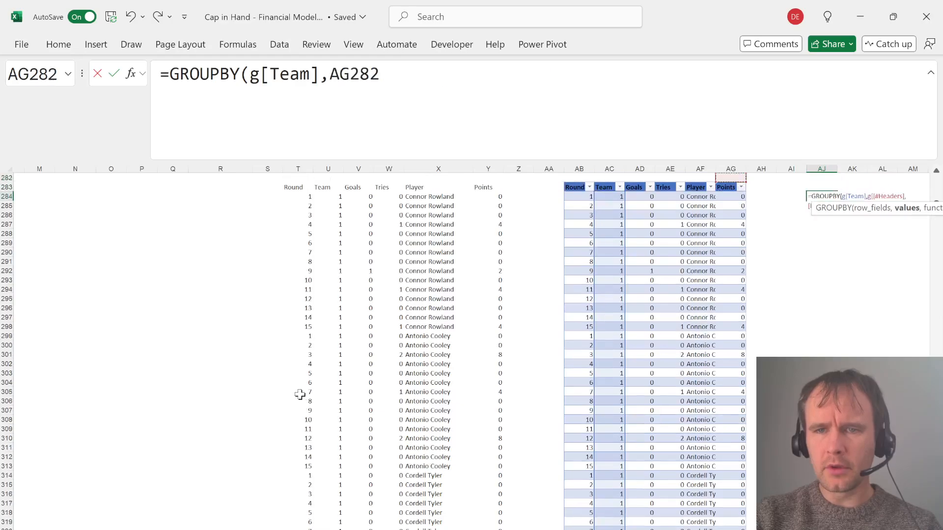
key(Down)
key(Down)
key(ctrl+shift+Down)
text(,sum))
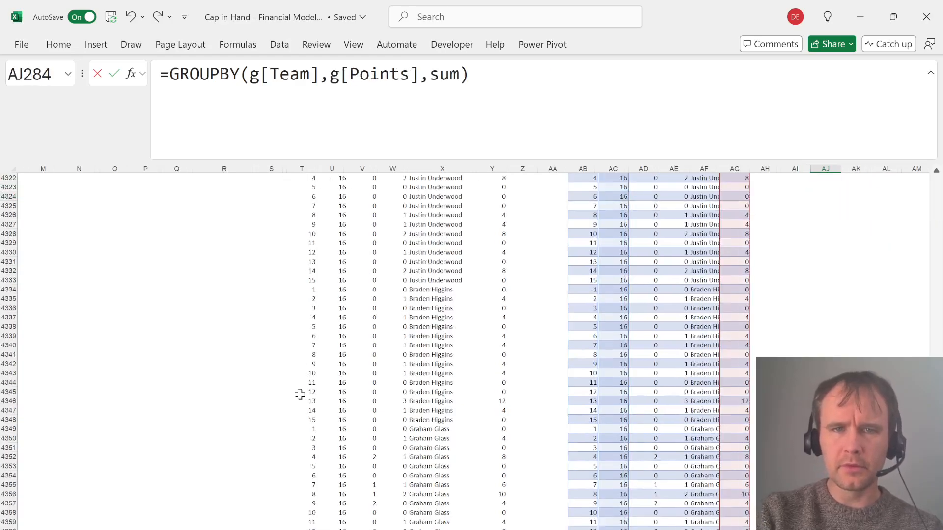
key(ctrl+Return)
key(Up)
key(Right)
key(Left)
key(Down)
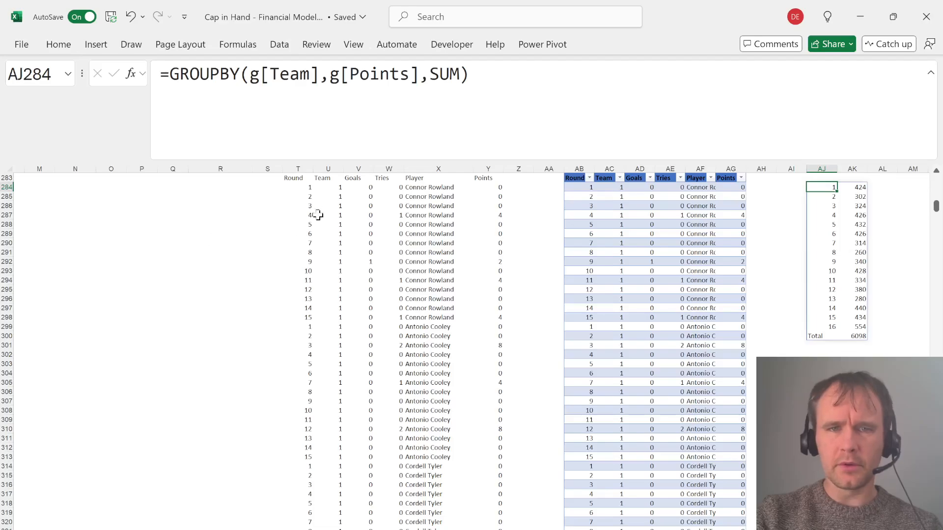
Add sort order -2 to the GROUPBY formula in AJ284 to rank teams by descending points, and check the lowest-scoring team
key(F2)
key(Left)
text(,,,-2)
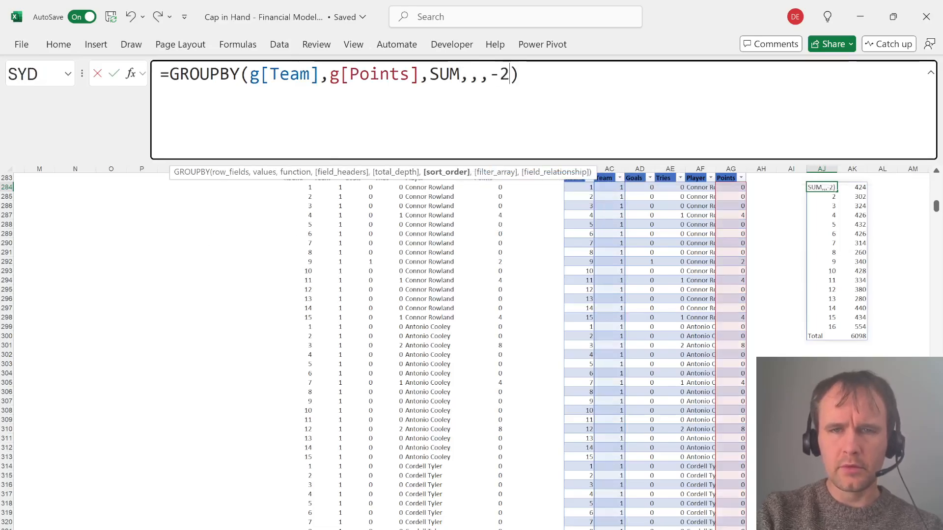
key(Return)
key(ctrl+Down)
key(Up)
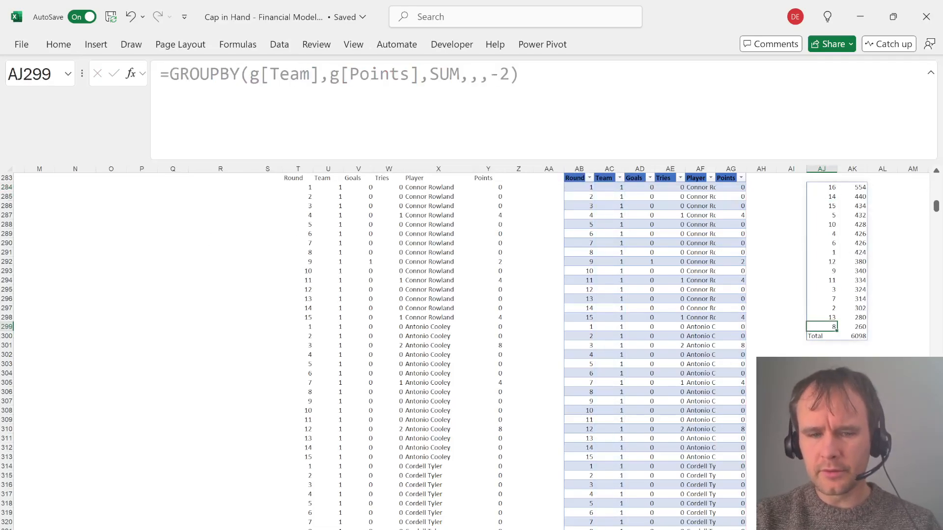
Look up the lowest-scoring team's ID in General Assumptions, answer FlexiQuiz question 3 with Rockets and read question 4
key(ctrl+Home)
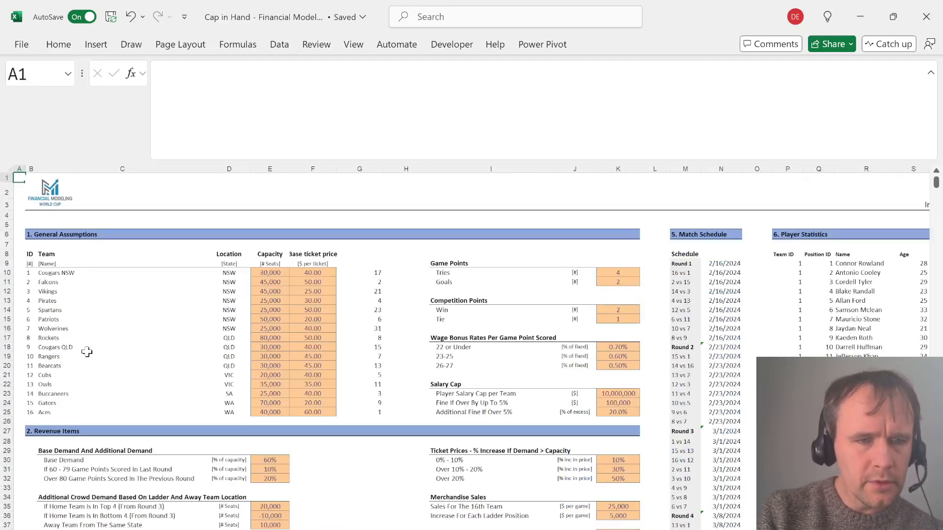
key(alt+Tab)
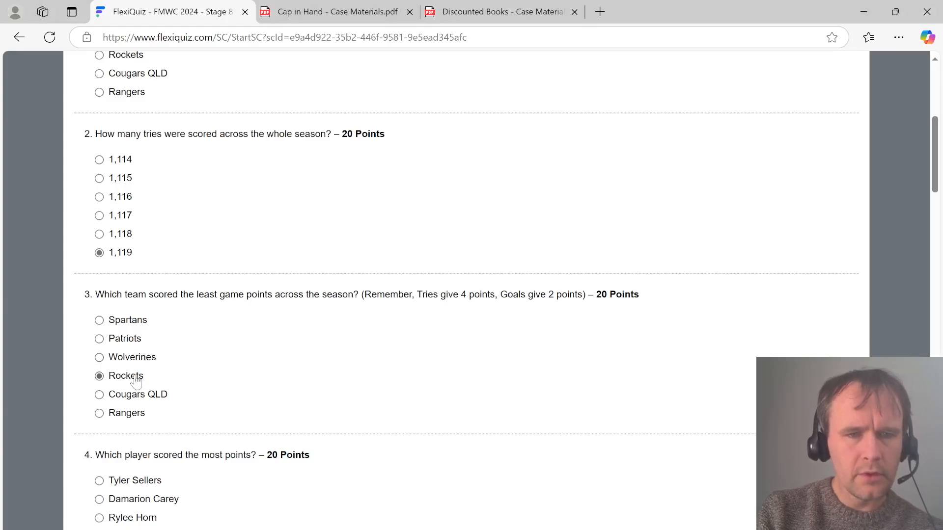
scroll(386, 373, down, 3)
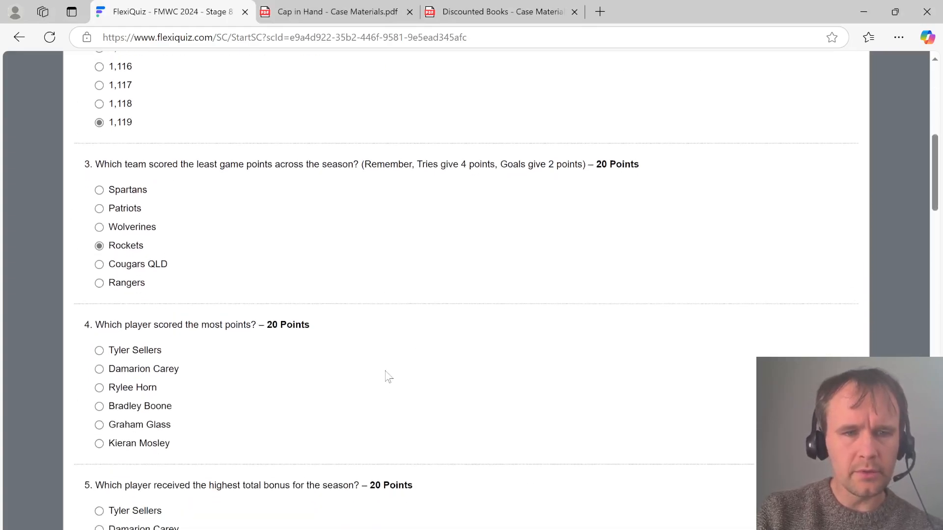
Switch to the Excel workbook and go to AG284, the first Points value in the player scores table
key(alt+Tab)
click(761, 431)
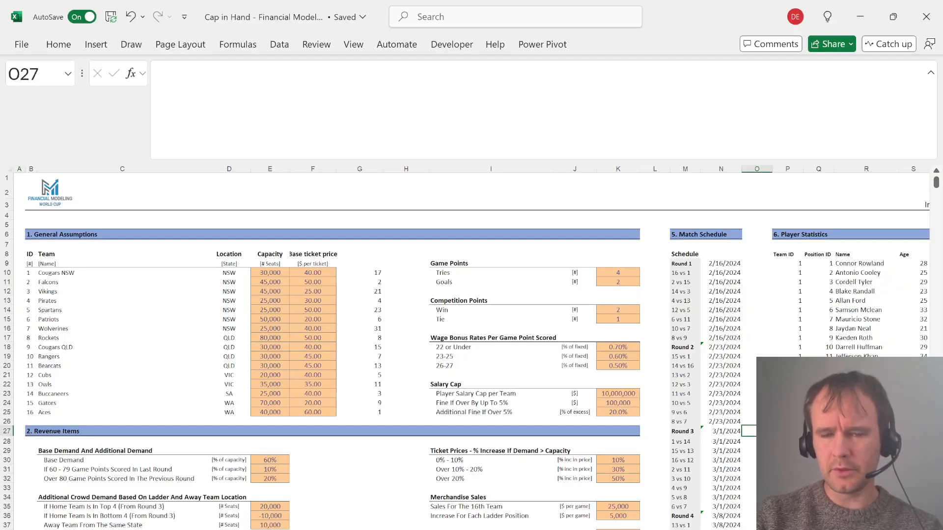
key(Right)
key(Right)
key(Right)
key(ctrl+Down)
key(ctrl+Down)
key(ctrl+Up)
key(Right)
key(Down)
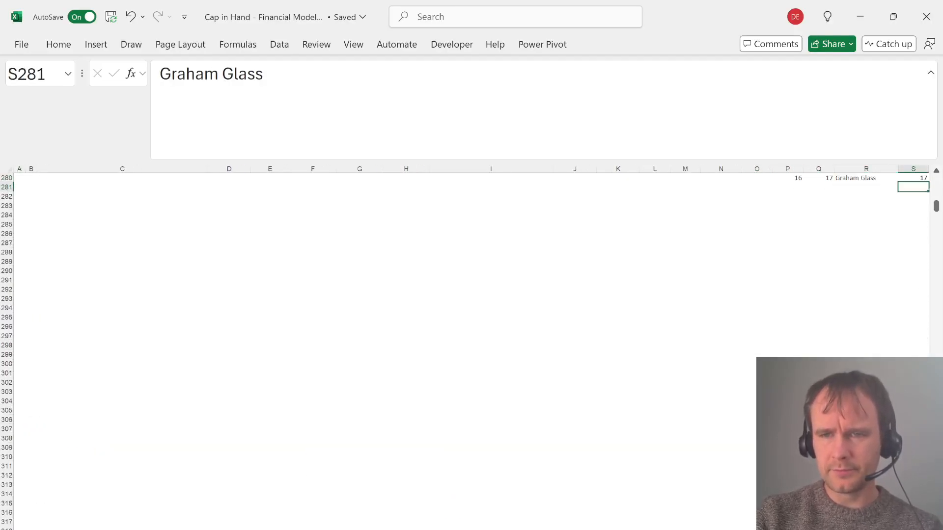
key(Right)
key(Right)
key(Down)
key(Down)
key(Down)
key(ctrl+Right)
key(ctrl+Right)
key(ctrl+Right)
key(Left)
key(Left)
key(Left)
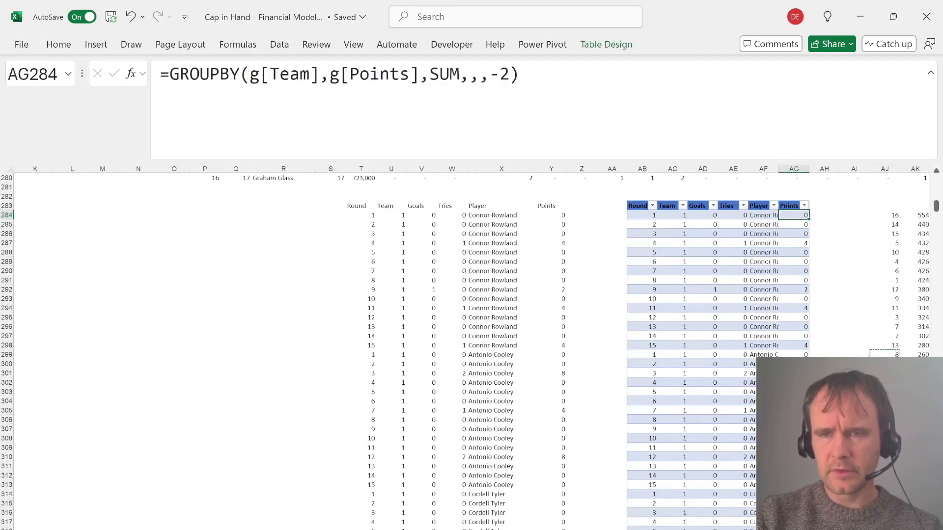
Start a GROUPBY formula in AN284 with g[Player] as the row fields
key(Right)
key(Right)
key(Right)
key(Right)
key(Right)
key(Right)
key(Right)
text(=group)
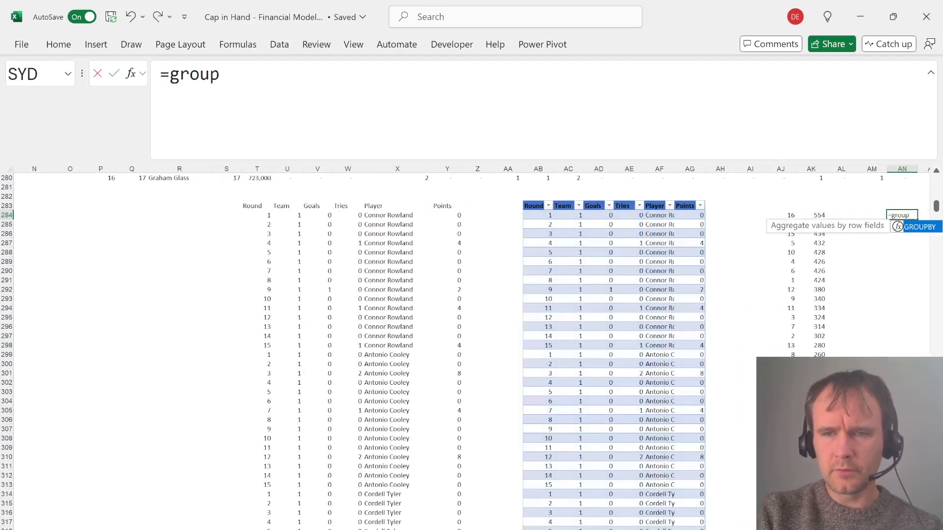
key(Tab)
key(Left)
key(Left)
key(Left)
key(Left)
key(Left)
key(Left)
key(Left)
key(Left)
key(ctrl+shift+Down)
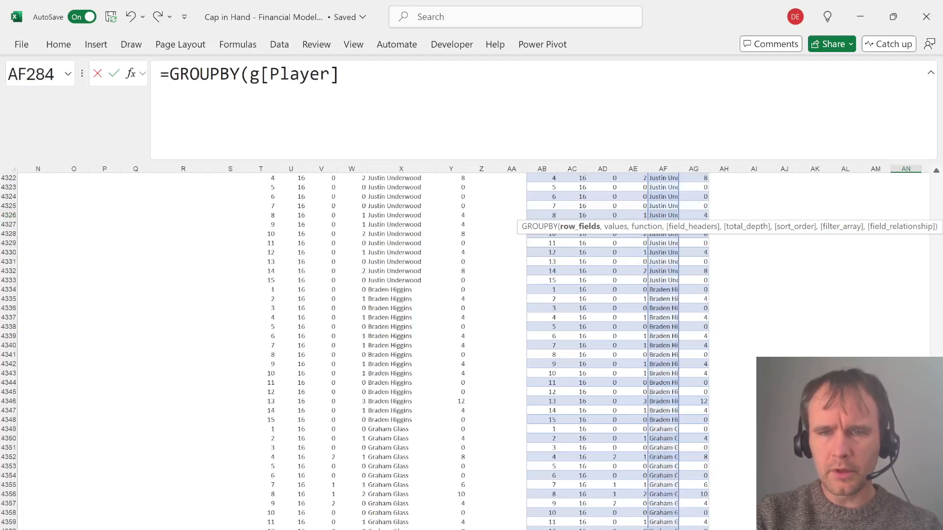
Add g[Points] as the values of the player GROUPBY formula
text(,)
key(Left)
key(Left)
key(Left)
key(Left)
key(Left)
key(Left)
key(Left)
key(ctrl+shift+Down)
text(,)
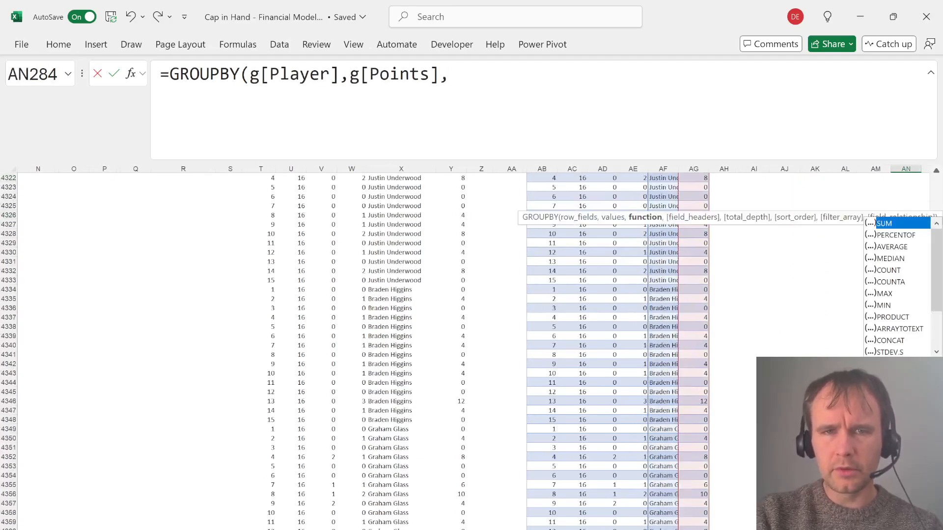
Finish the player GROUPBY with SUM and sort order -2 to rank players by descending points, and check the top-ranked player
text(sum,,,-2))
key(BackSpace)
text(,,,-2))
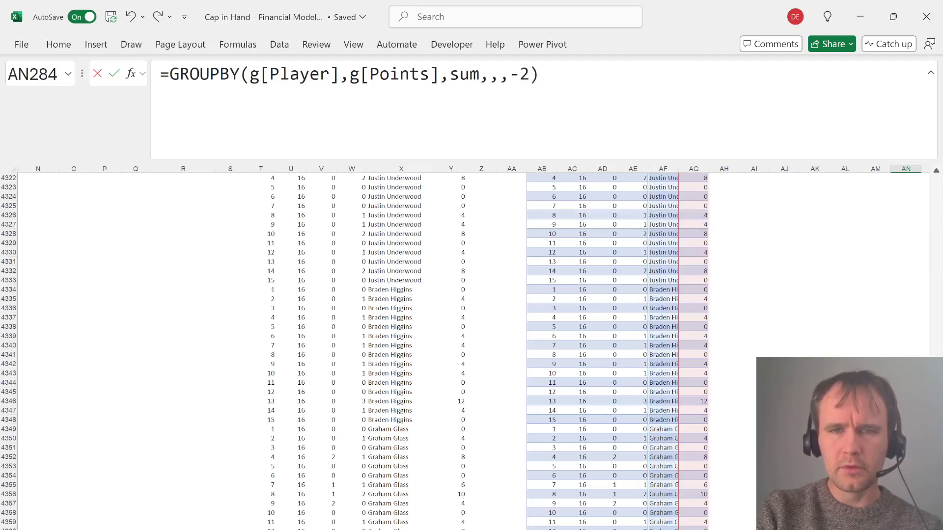
key(Return)
key(Up)
key(Up)
key(Right)
key(Down)
key(Left)
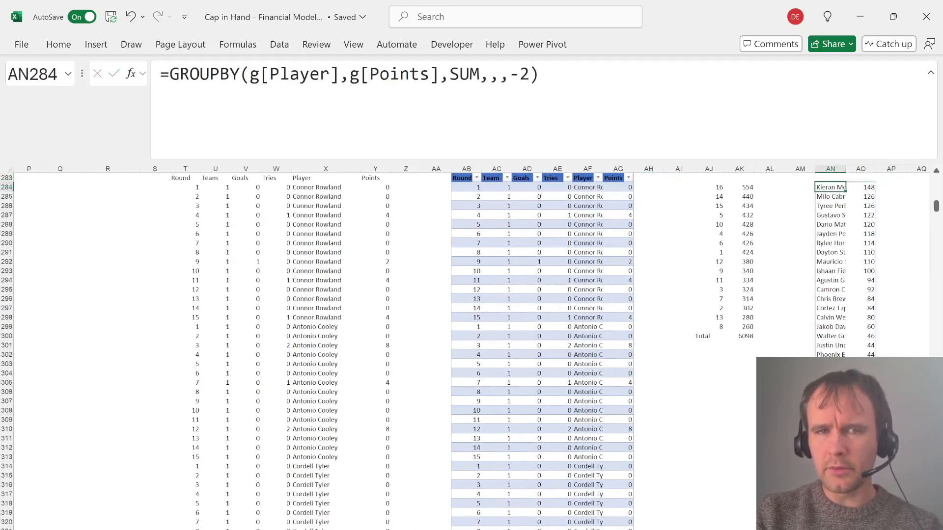
Switch to FlexiQuiz, search for the top-scoring player's name, choose it for question 4 and read question 5
key(alt+Tab)
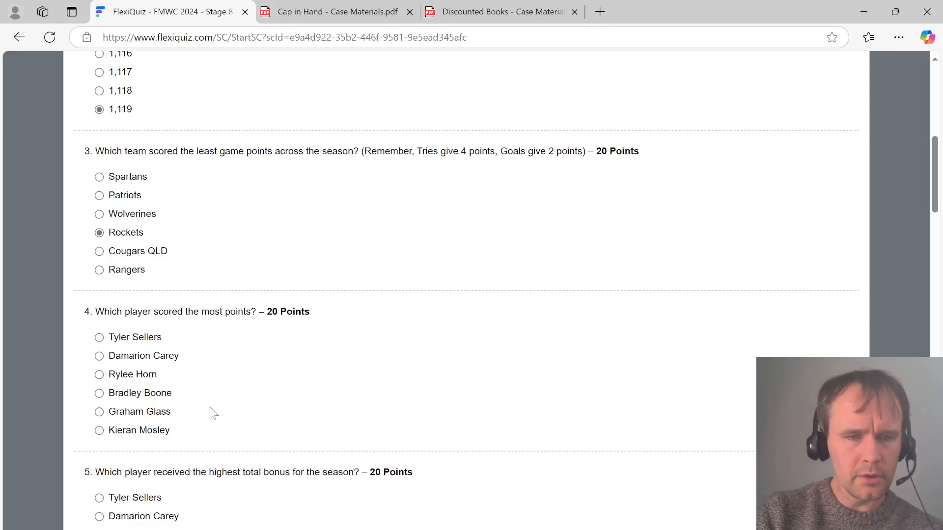
key(ctrl+f)
text(Kieran Mosley)
click(116, 435)
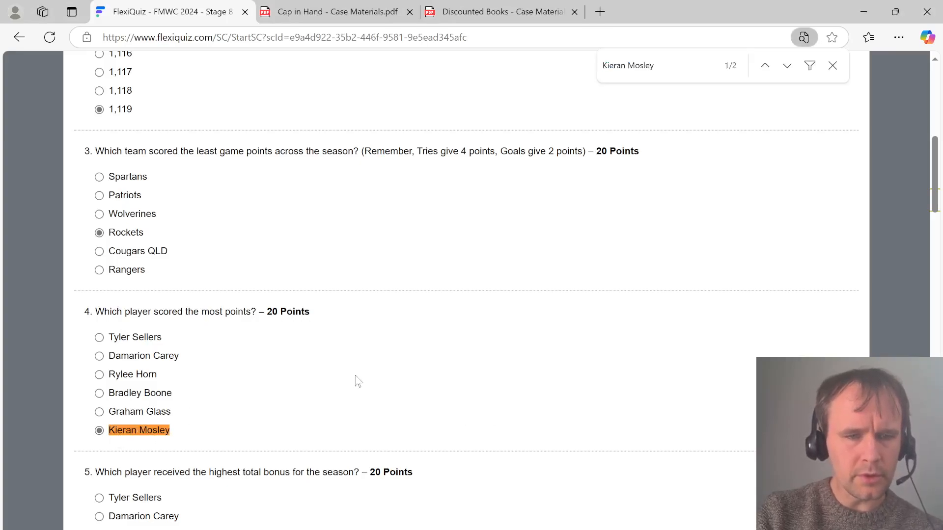
scroll(357, 381, down, 3)
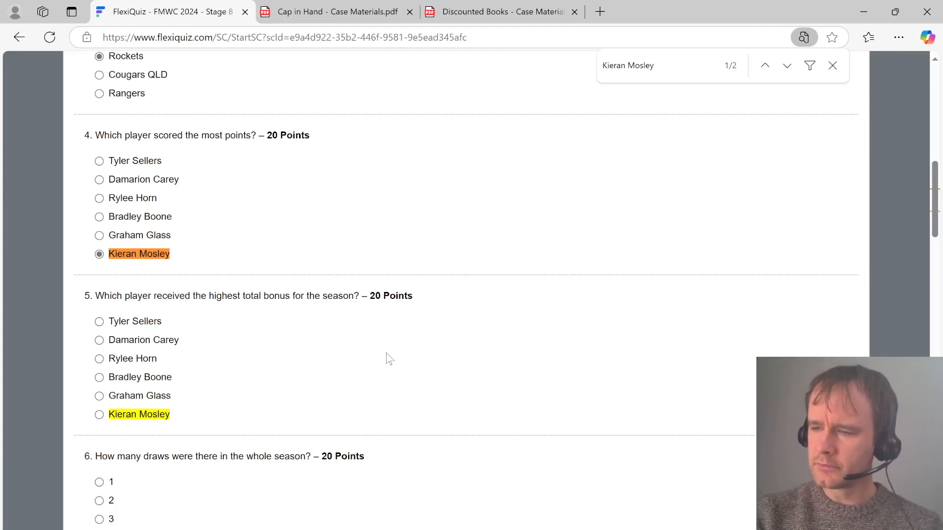
Switch to the Excel workbook and copy all player names from R9 downward in Player Statistics into column A of the blank sheet
key(alt+Tab)
key(ctrl+Home)
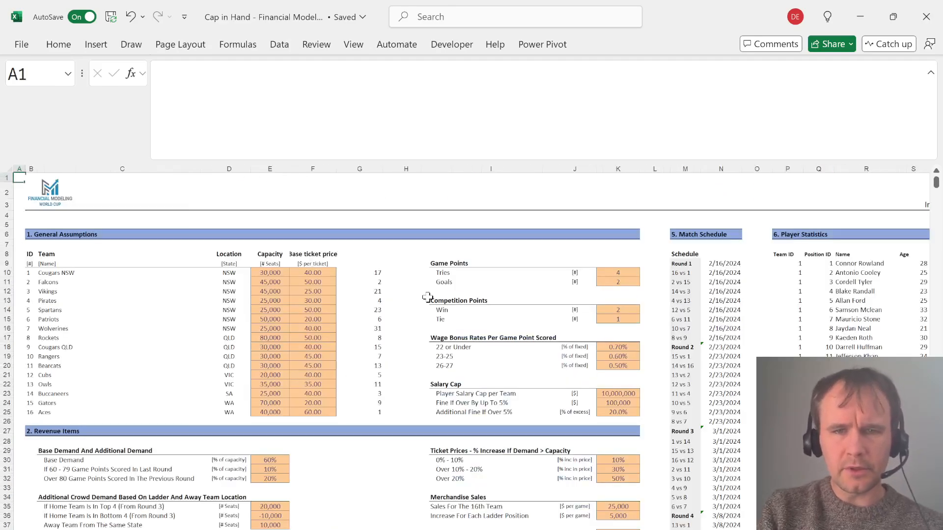
scroll(355, 368, right, 8)
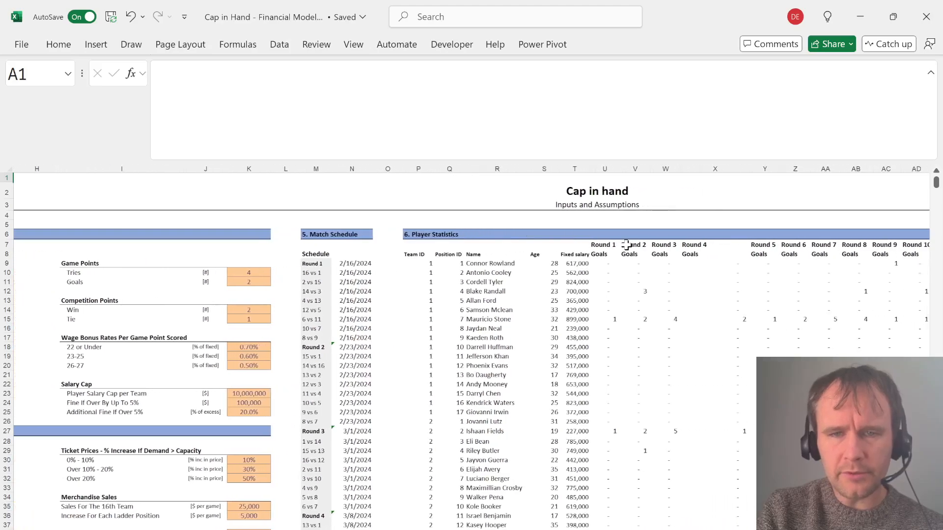
click(471, 264)
key(ctrl+shift+Down)
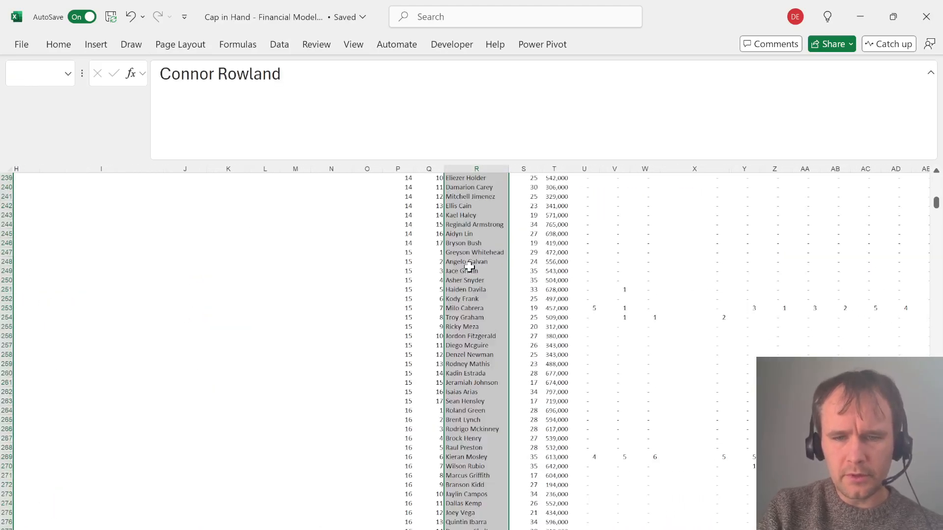
key(ctrl+c)
key(ctrl+Page_Down)
key(ctrl+v)
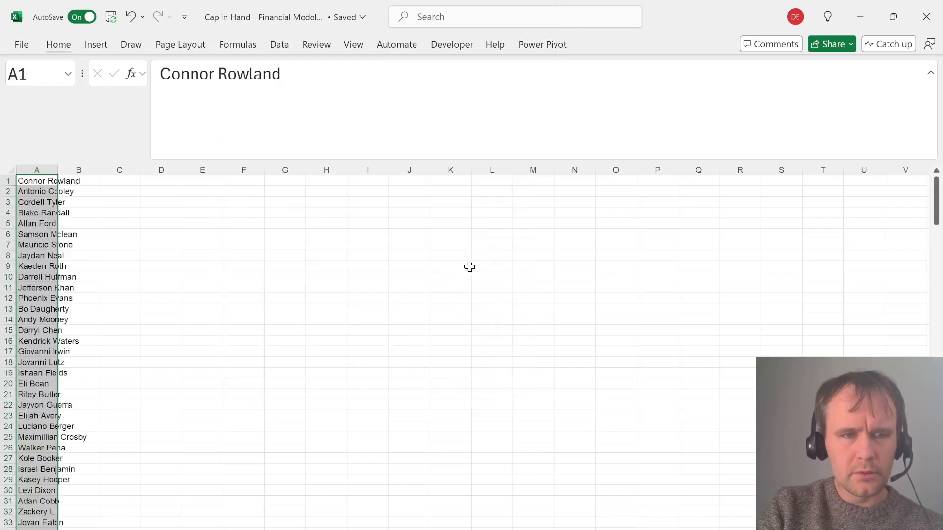
Run Remove Duplicates on the pasted player names to check they are unique, and return to the case sheet
key(alt+a)
key(m)
key(Return)
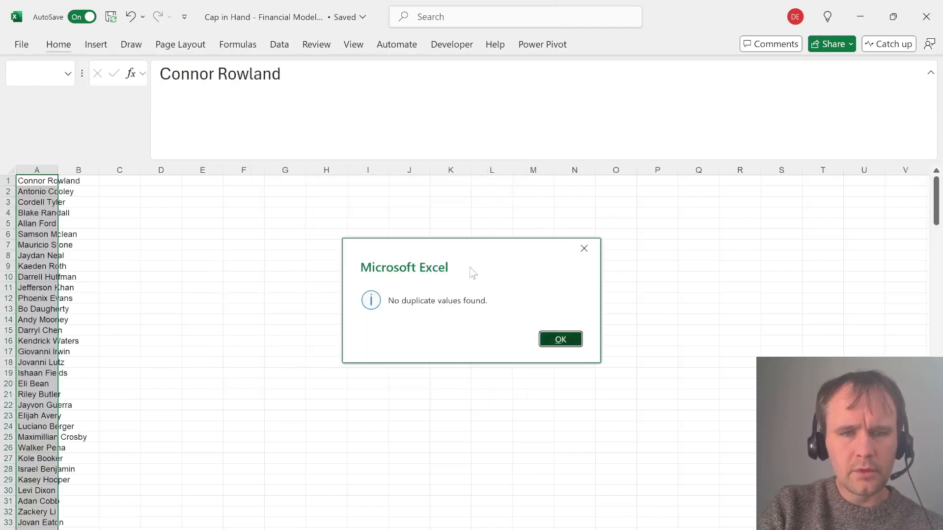
key(Return)
key(ctrl+Page_Up)
Examine the Player Statistics columns from Team ID to the round goals, including the whole fixed salary column
key(Up)
key(Up)
key(Up)
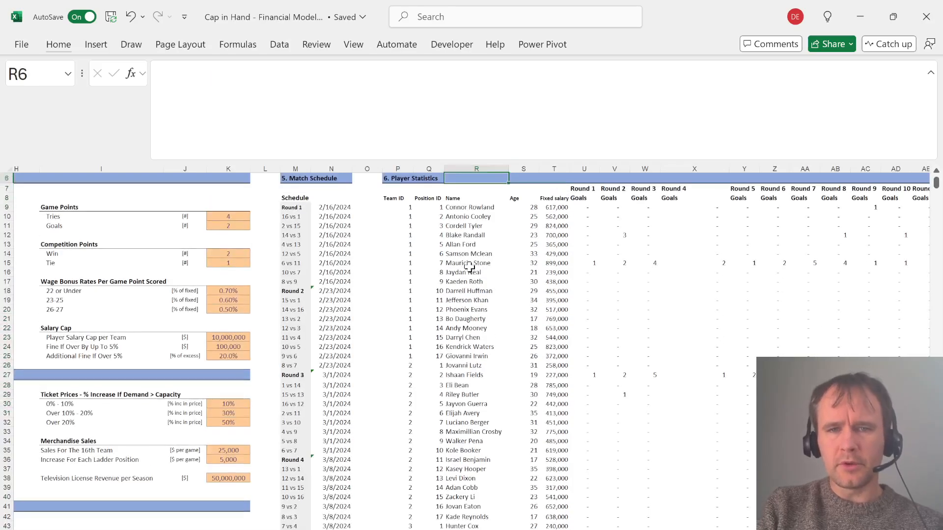
key(Down)
key(Down)
key(Down)
key(ctrl+Right)
key(ctrl+Left)
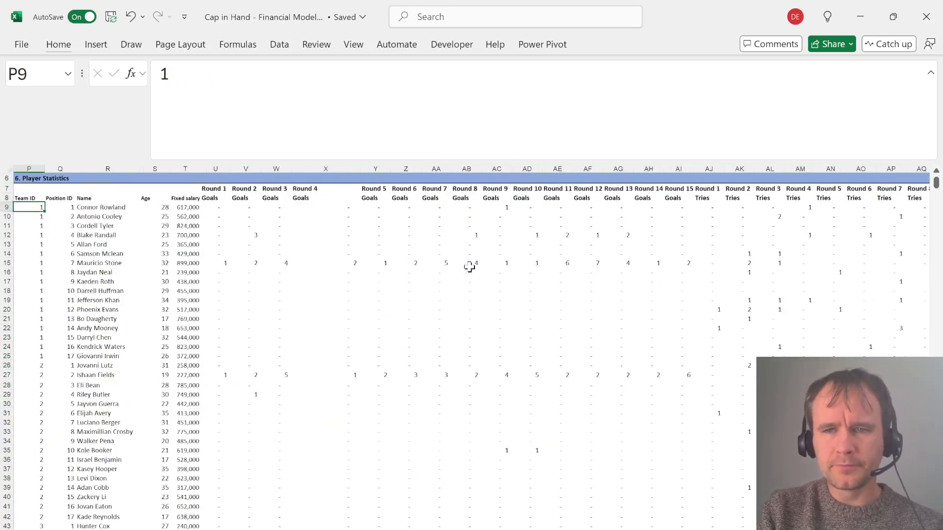
key(Left)
key(Right)
key(Right)
key(Right)
key(Right)
key(Right)
key(ctrl+shift+Down)
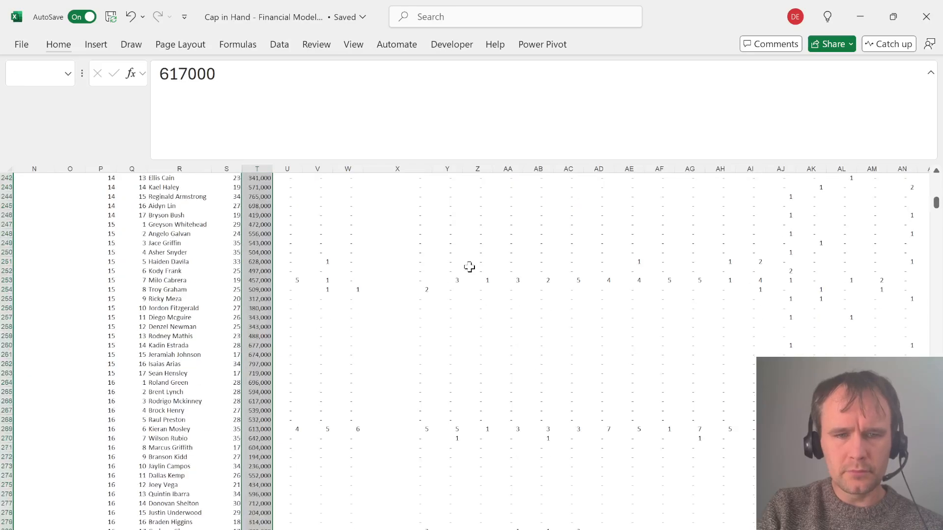
key(ctrl+Page_Down)
key(ctrl+Page_Down)
key(ctrl+Page_Down)
key(ctrl+Down)
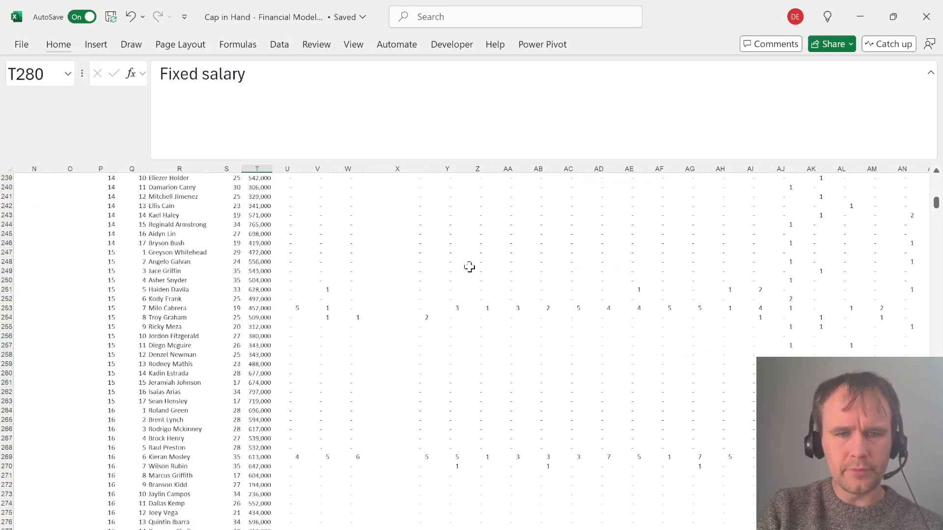
key(Down)
key(Down)
key(Down)
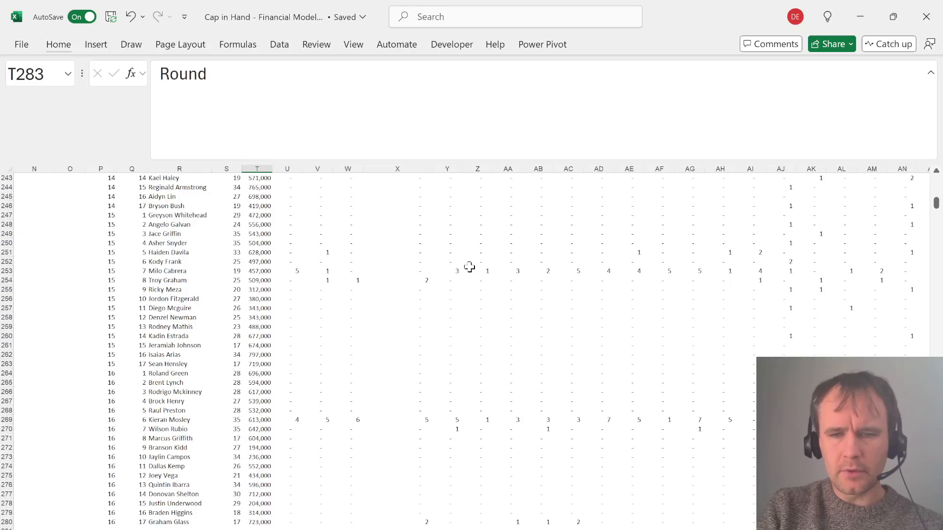
key(ctrl+shift+Down)
key(ctrl+shift+Right)
key(ctrl+shift+Right)
key(ctrl+shift+Left)
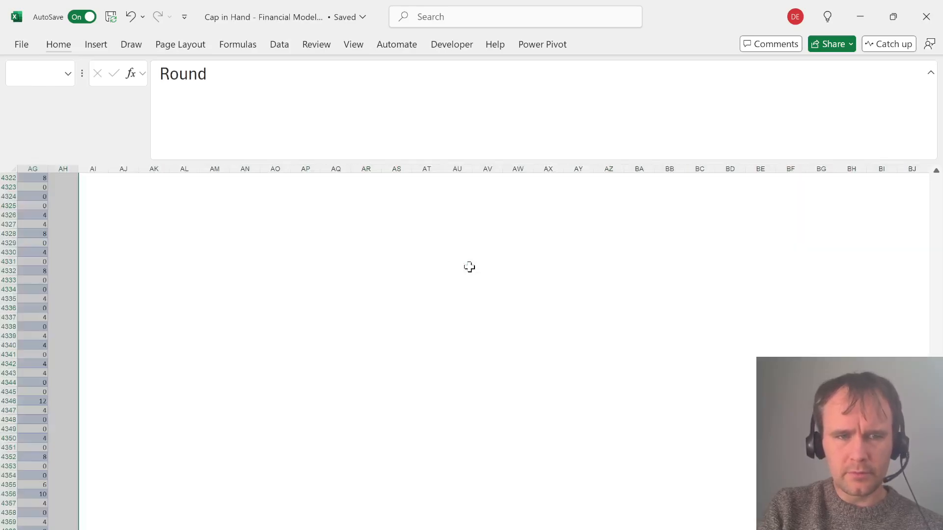
key(ctrl+c)
key(Right)
key(Right)
key(Right)
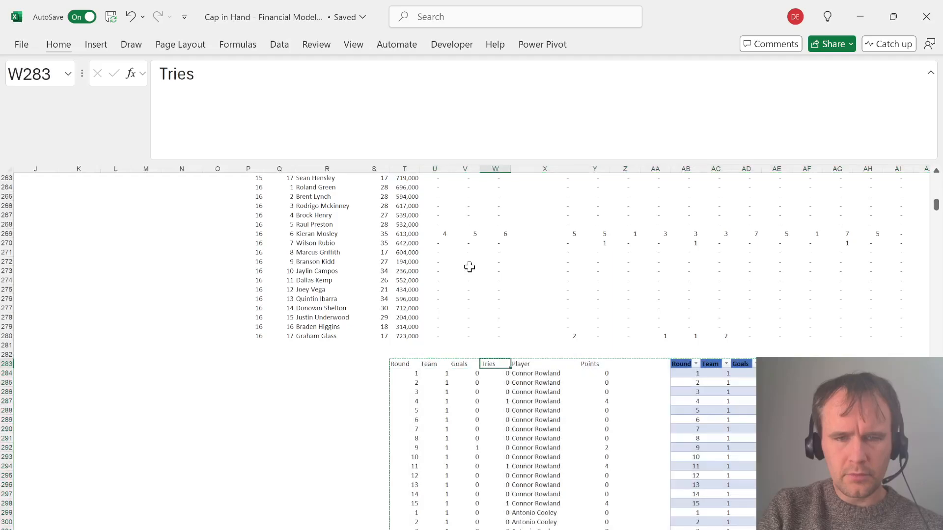
key(Right)
key(Left)
key(Left)
key(Left)
Insert two blank columns after Fixed salary in Player Statistics and head them Goals and Tries in row 8
key(ctrl+Up)
key(ctrl+Up)
key(ctrl+Up)
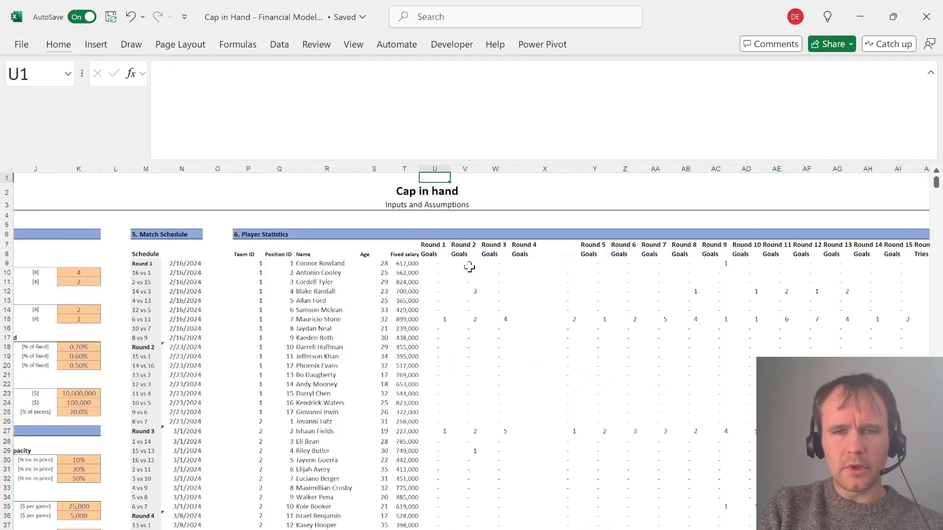
key(ctrl+Down)
key(Down)
key(Down)
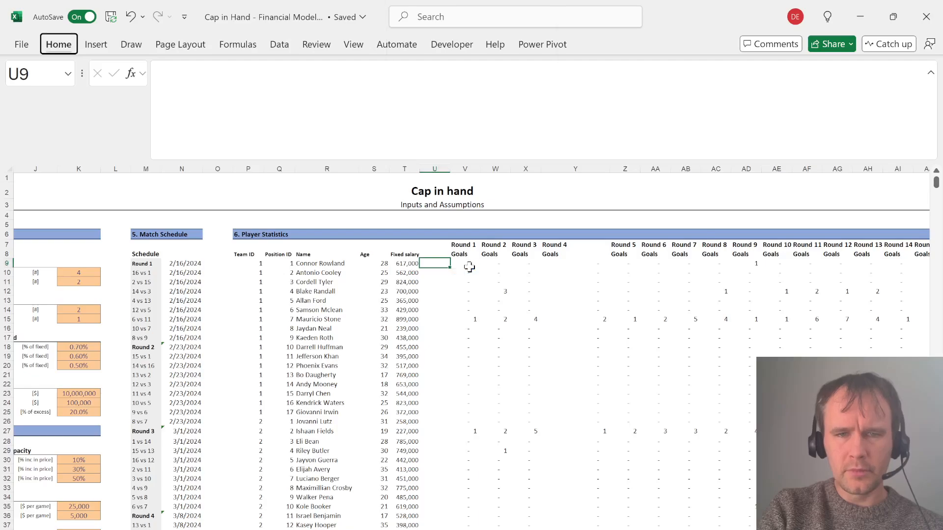
key(Up)
text(oals)
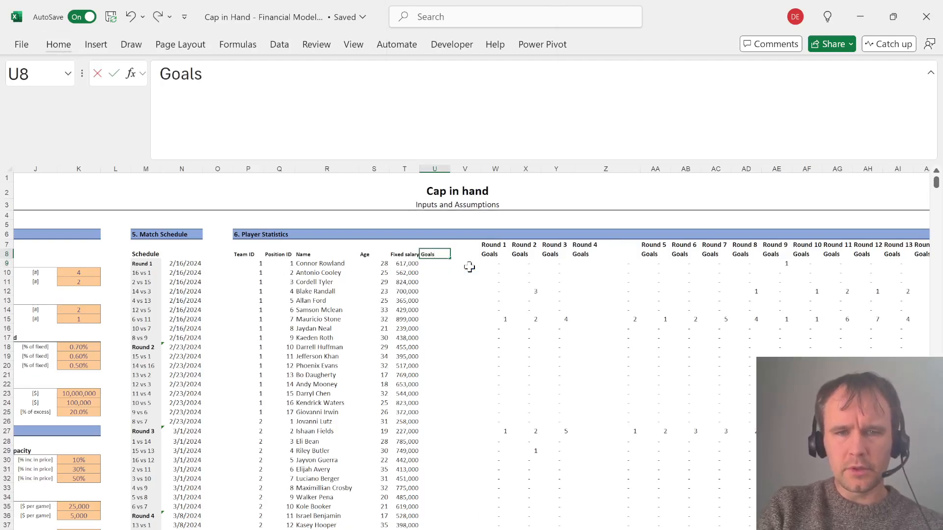
key(Tab)
text(Tries)
key(Return)
Clear the Tries heading in V8 and change the heading in U8 to Points
key(Right)
key(Right)
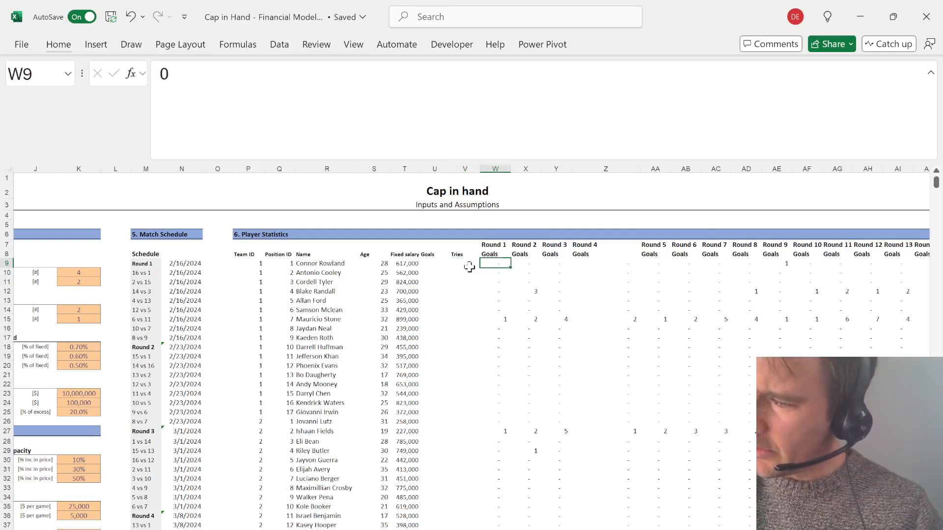
key(Left)
key(Left)
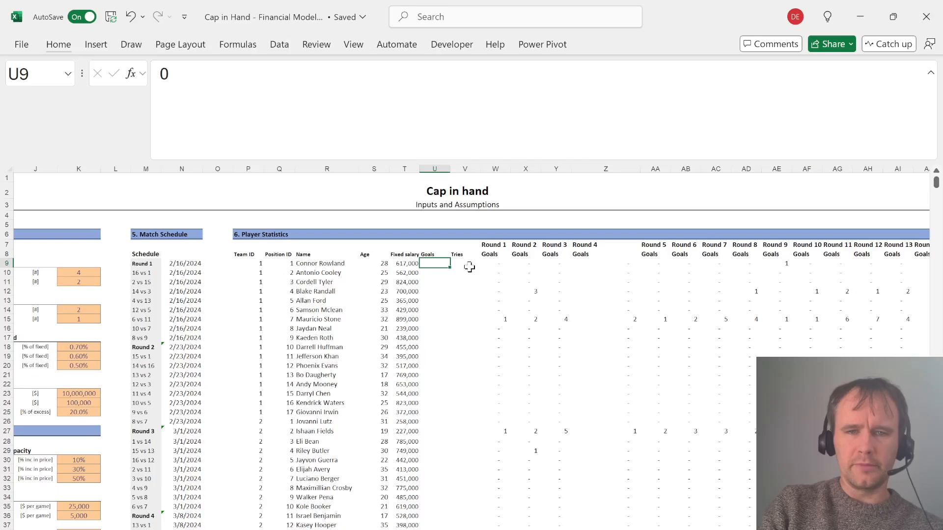
key(Up)
key(Right)
key(Left)
text(Points)
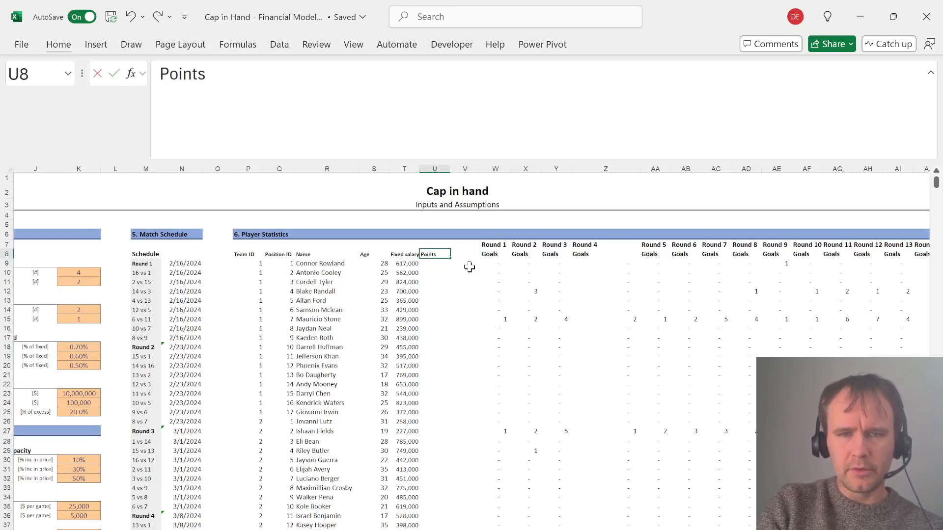
key(Return)
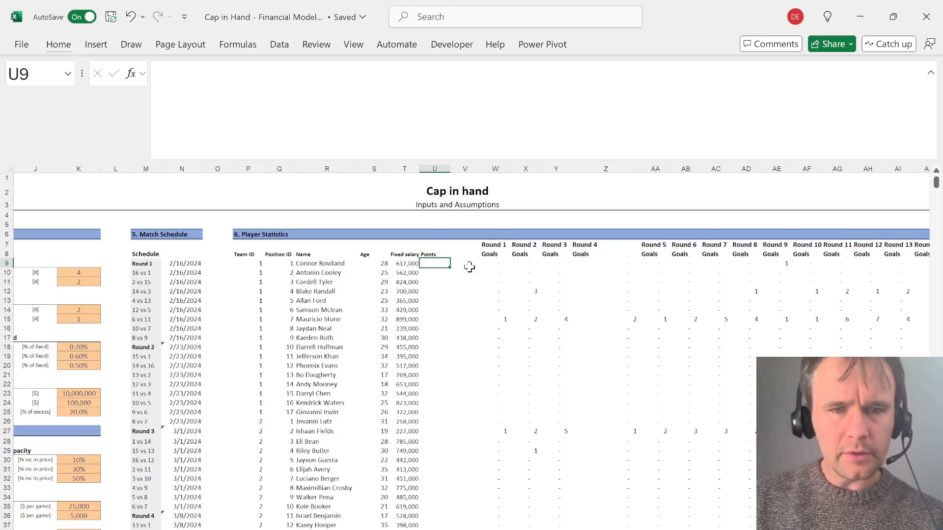
Start a points formula in U10 that doubles the sum of the player's goals over all 15 rounds, =2*SUM(W10:AK10
key(Down)
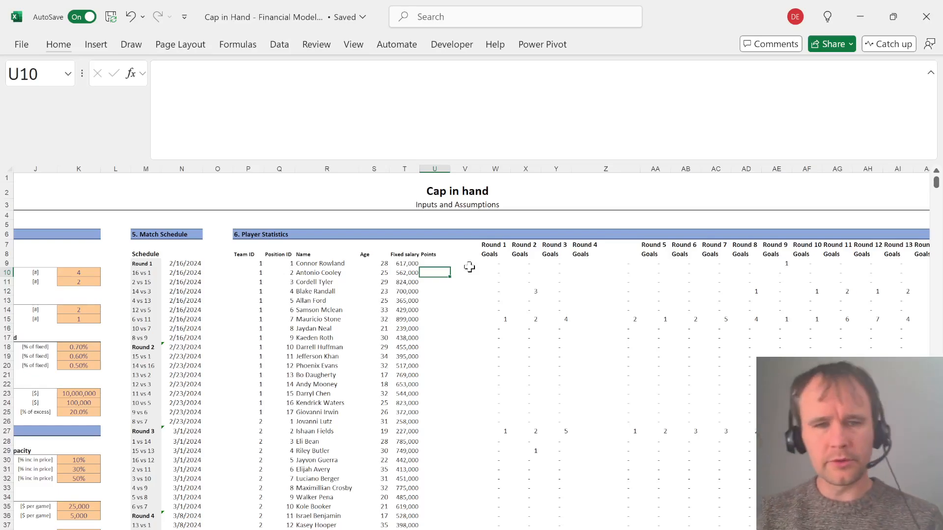
text(=2*su)
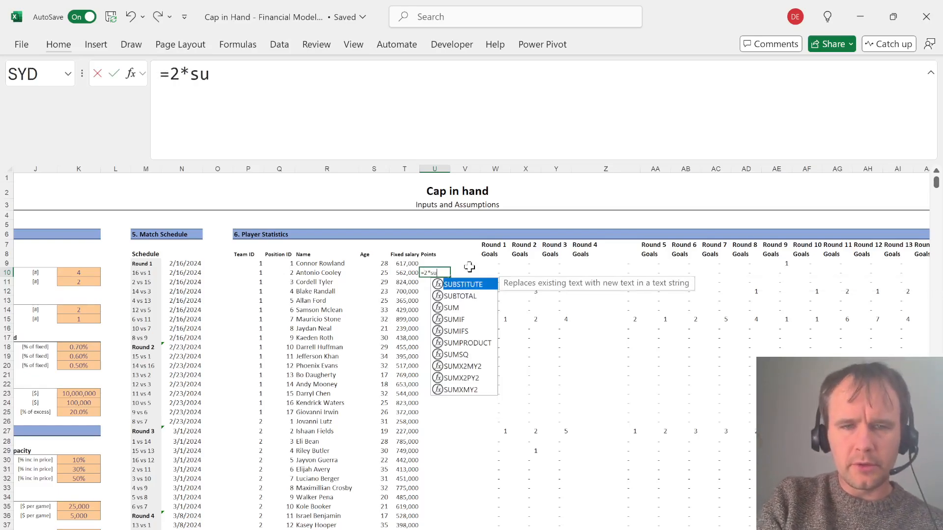
key(Tab)
key(Right)
key(Right)
key(shift+Right)
key(shift+Right)
key(shift+Right)
key(shift+Right)
key(shift+Right)
key(shift+Right)
key(shift+Right)
key(shift+Right)
key(shift+Right)
key(shift+Right)
key(shift+Right)
key(shift+Right)
key(shift+Right)
key(shift+Right)
key(shift+Right)
key(shift+Right)
key(shift+Right)
key(shift+Right)
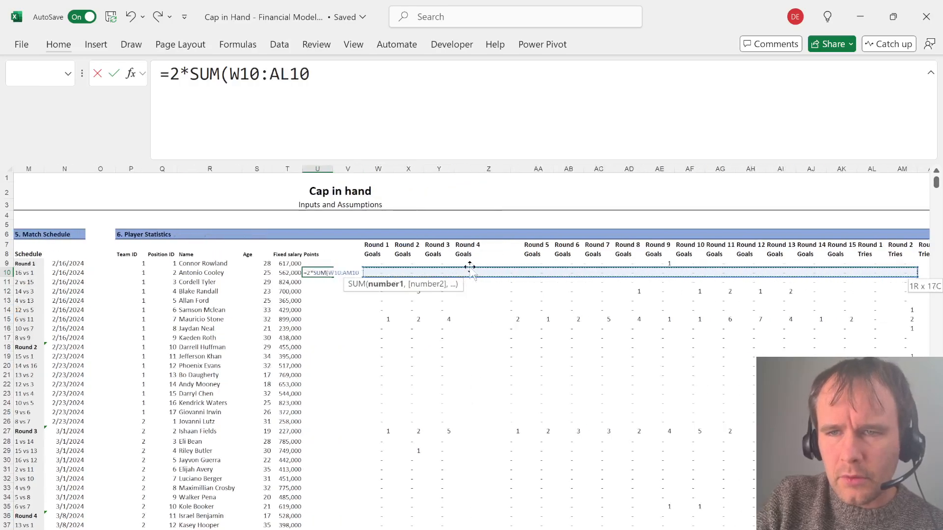
key(shift+Left)
key(shift+Left)
key(shift+Left)
key(shift+Left)
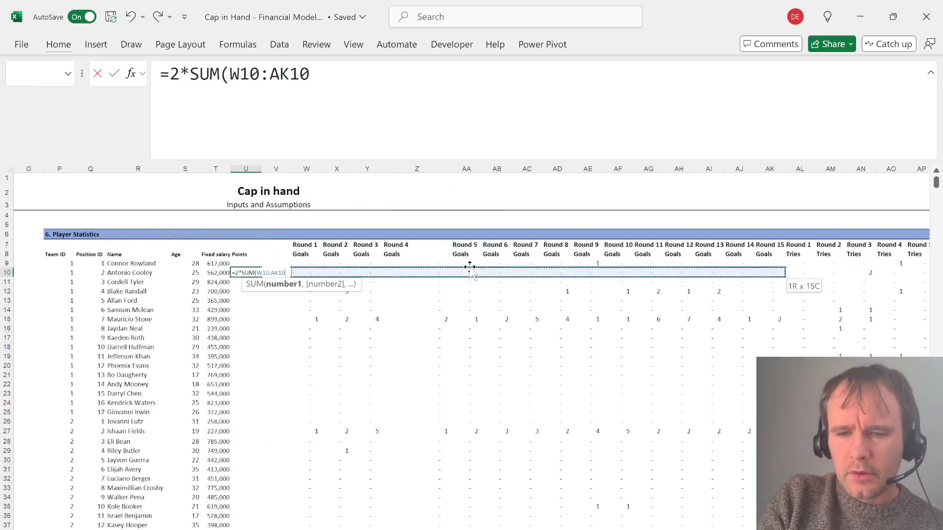
Complete the points formula in U10 by adding four times the sum of the 15 rounds of tries, +4*SUM(AL10:AZ10)
text()+)
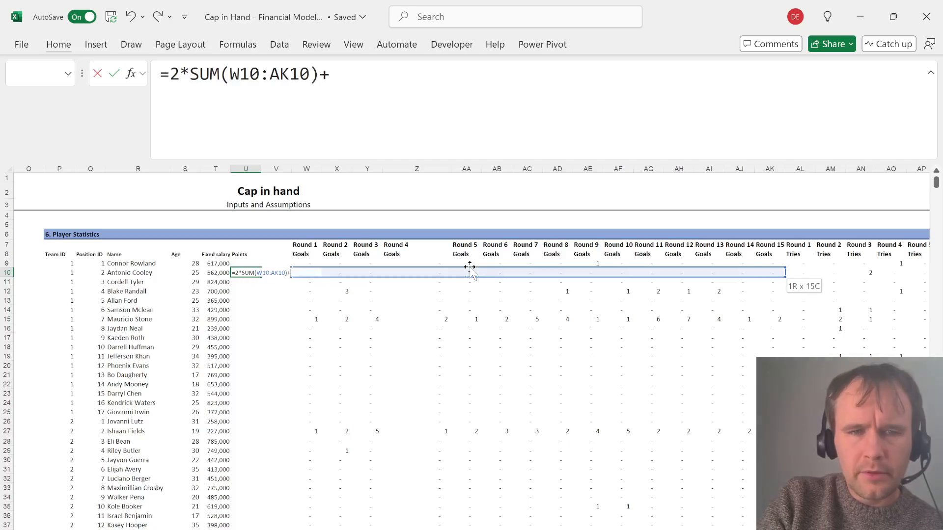
text(4*sum)
key(Tab)
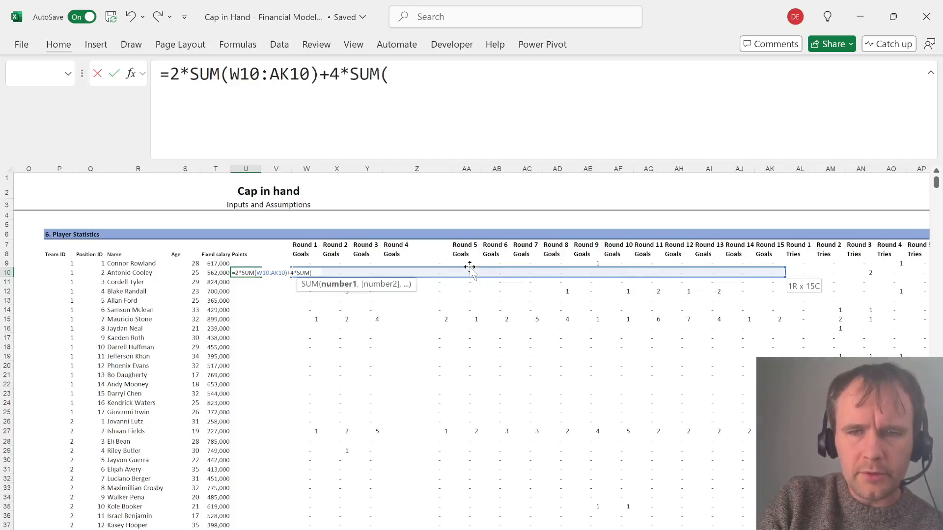
click(793, 269)
key(shift+Right)
key(shift+Right)
key(shift+Right)
key(shift+Right)
key(shift+Right)
key(shift+Right)
key(shift+Right)
key(shift+Right)
key(shift+Right)
key(shift+Right)
key(shift+Right)
key(shift+Right)
key(shift+Right)
key(shift+Right)
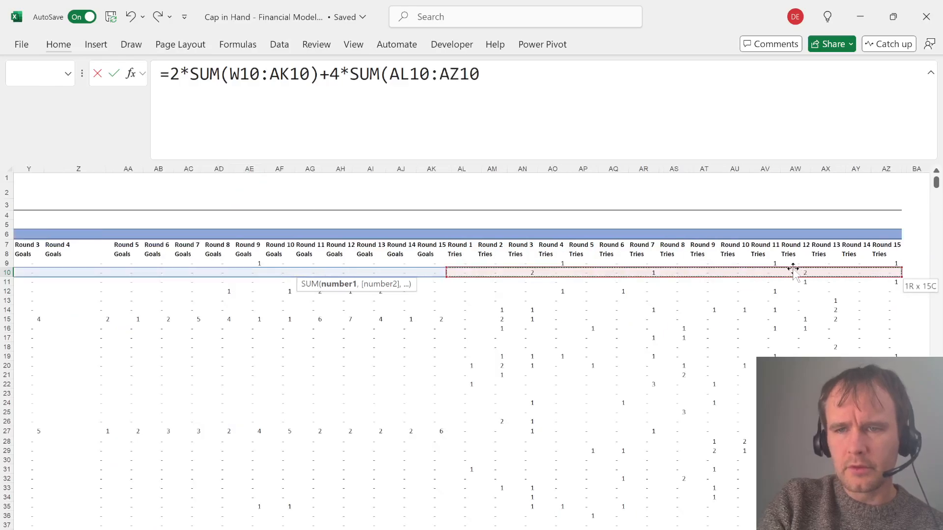
key(Return)
key(Up)
key(Left)
key(Right)
key(Left)
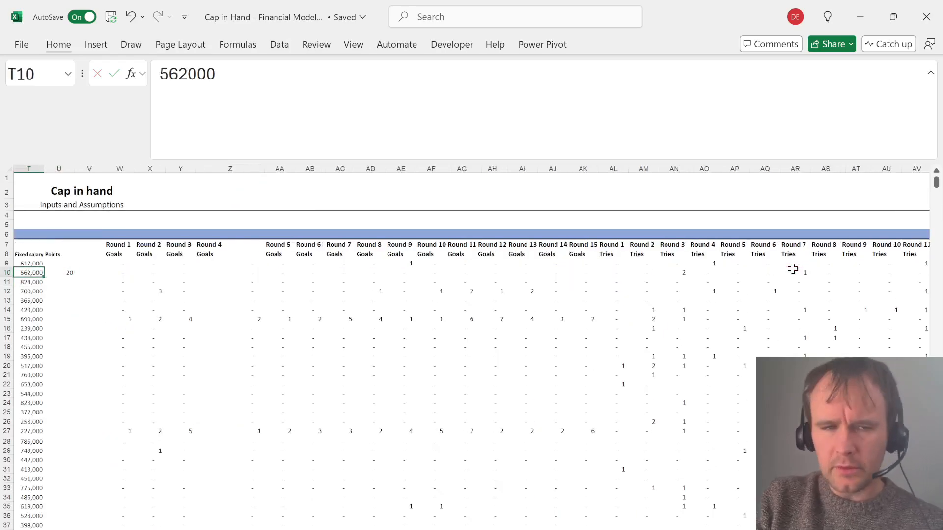
Fill the points formula from U10 down to the last player row and copy it up into U9
key(ctrl+Down)
key(Right)
key(ctrl+shift+Up)
key(ctrl+d)
key(ctrl+Up)
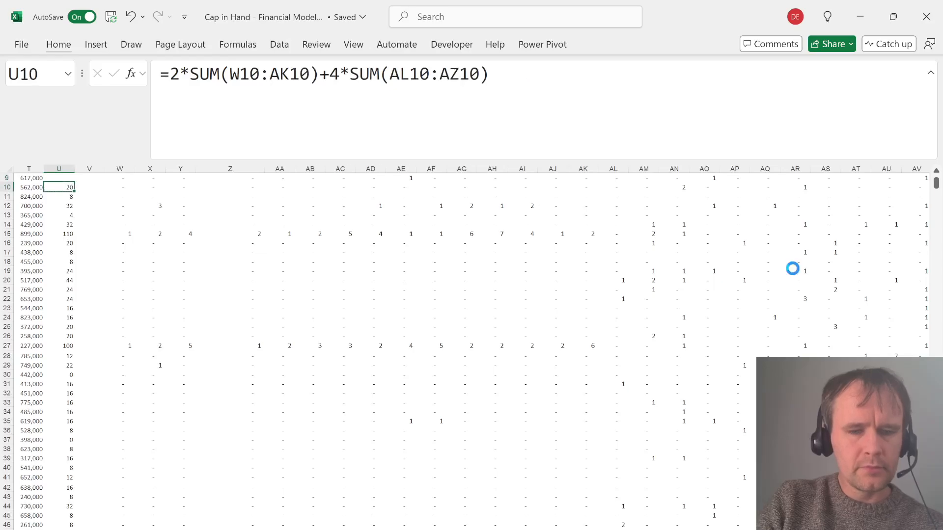
key(ctrl+c)
key(Up)
key(ctrl+v)
Review the Player Statistics headings and first player row, and return to the General Assumptions inputs
key(Left)
key(Up)
key(Up)
key(Up)
key(Down)
key(Down)
key(Left)
key(Left)
key(Left)
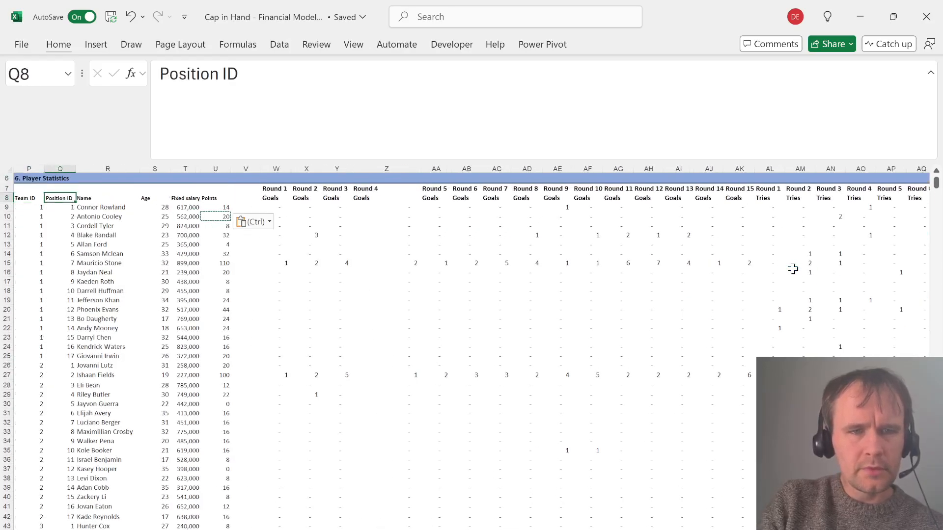
key(Down)
key(Right)
key(Right)
key(Left)
key(Left)
key(Left)
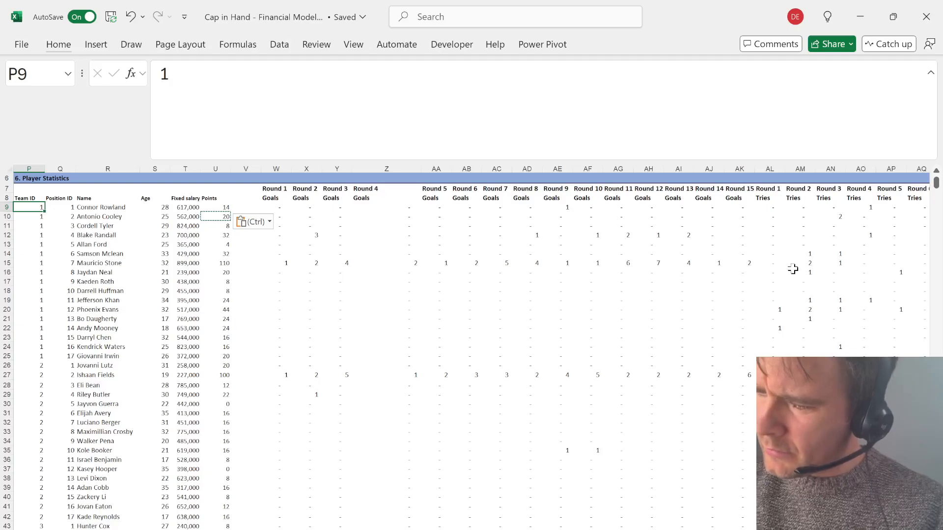
key(ctrl+Left)
key(ctrl+Left)
key(ctrl+Left)
key(Home)
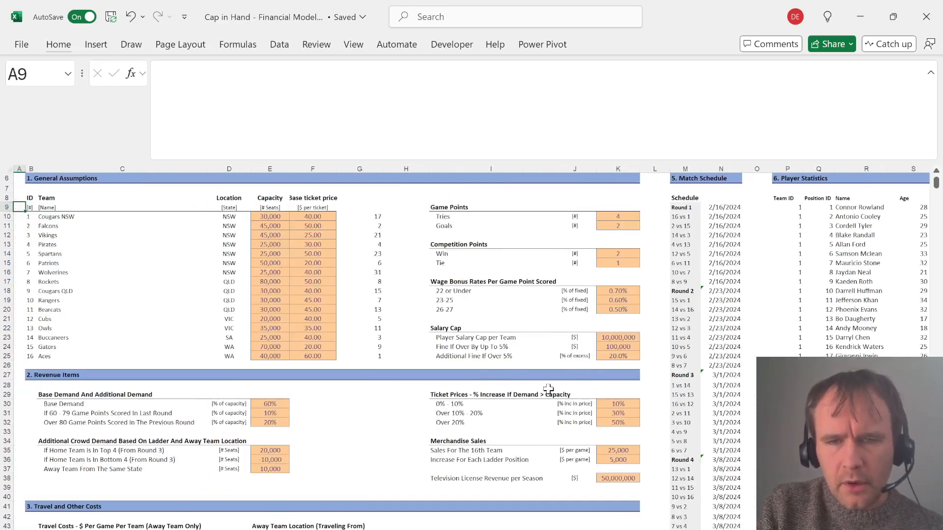
Replace the age band labels under Wage Bonus Rates in I18:I20 with the upper limits 22, 25 and 27
click(464, 291)
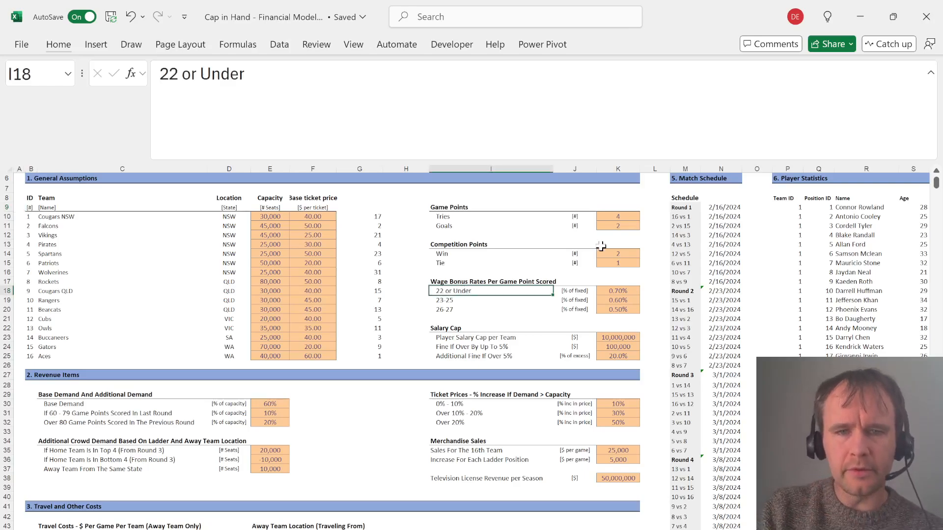
key(Down)
key(Down)
text(27)
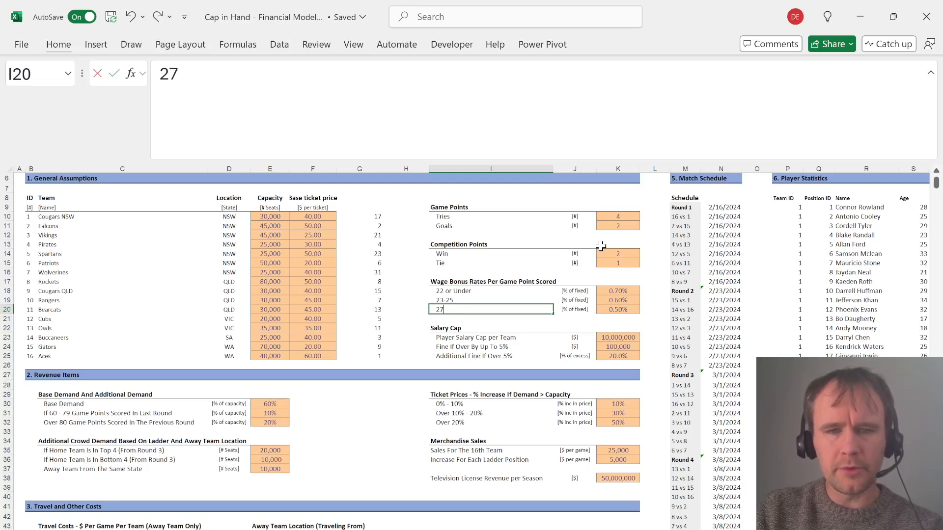
key(Up)
text(25)
key(Up)
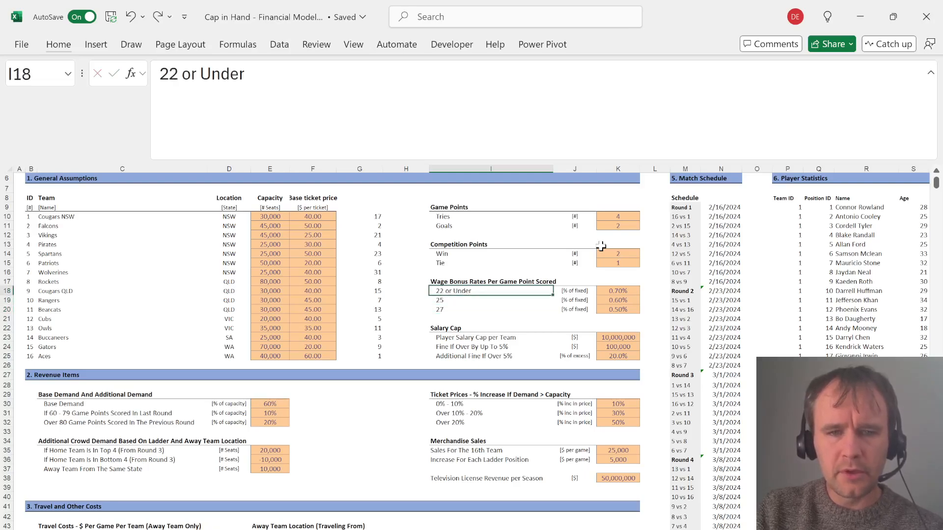
text(22)
key(Return)
Insert a new column at V in Player Statistics and label V8 with the header %
scroll(601, 246, right, 5)
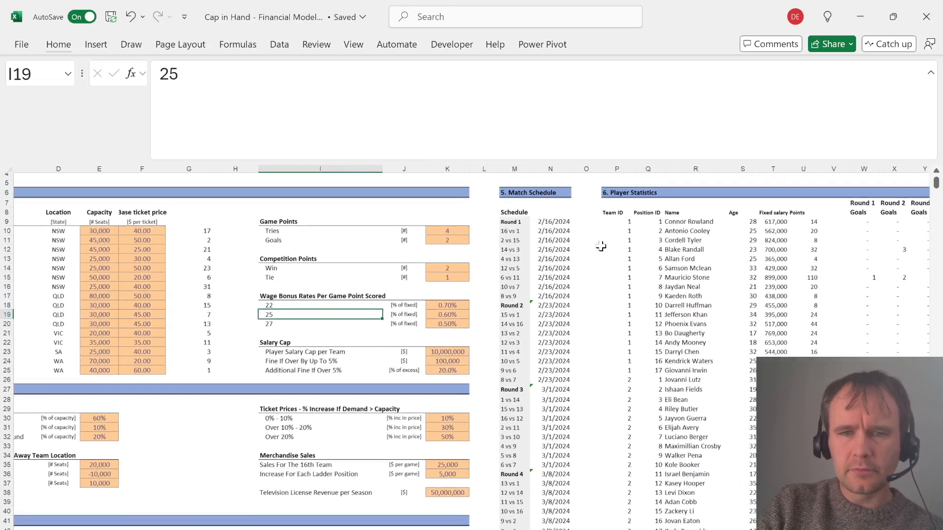
click(751, 221)
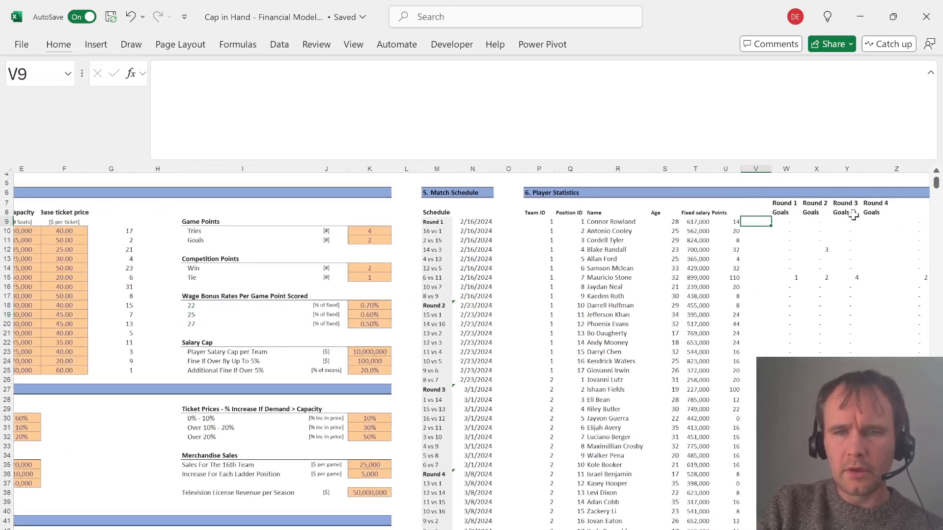
key(alt+h)
key(i)
key(c)
key(Up)
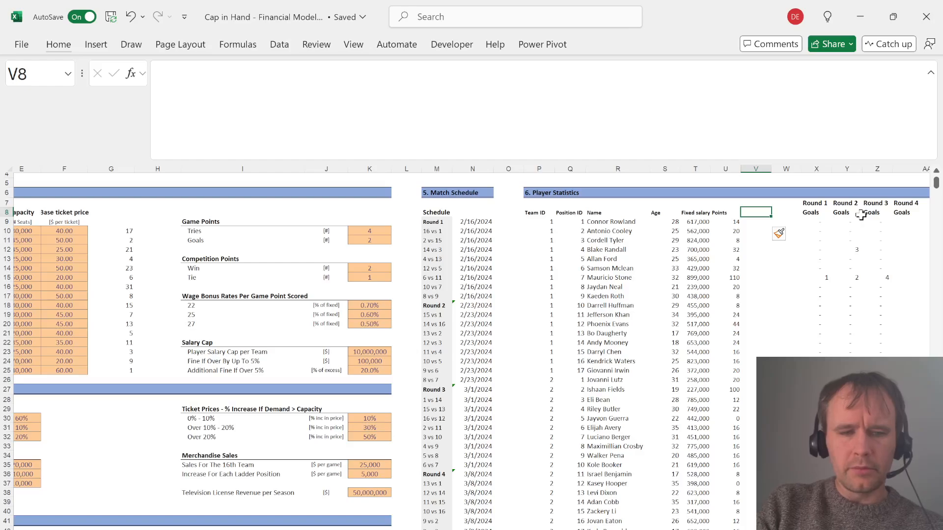
text(%)
key(Return)
Begin an XLOOKUP in V9 with the player ages S9:S280 as lookup values and $I$18:$I$20 as the lookup array
text(=xl)
key(Tab)
key(Left)
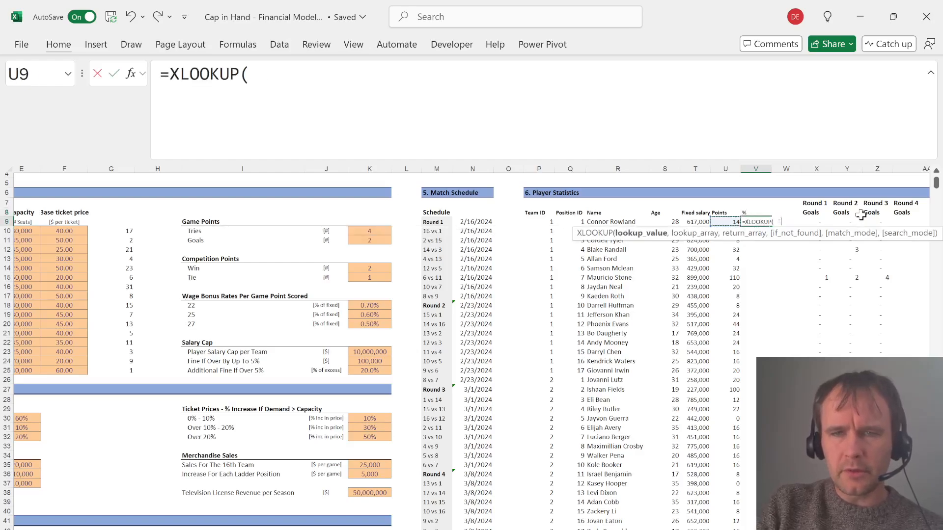
key(Left)
key(Left)
key(ctrl+shift+Down)
text(,)
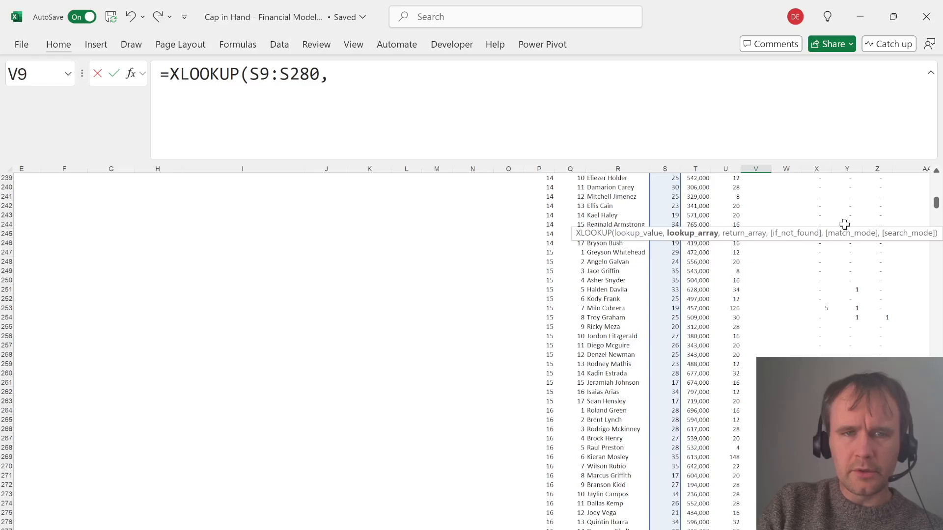
key(Left)
key(Left)
key(Left)
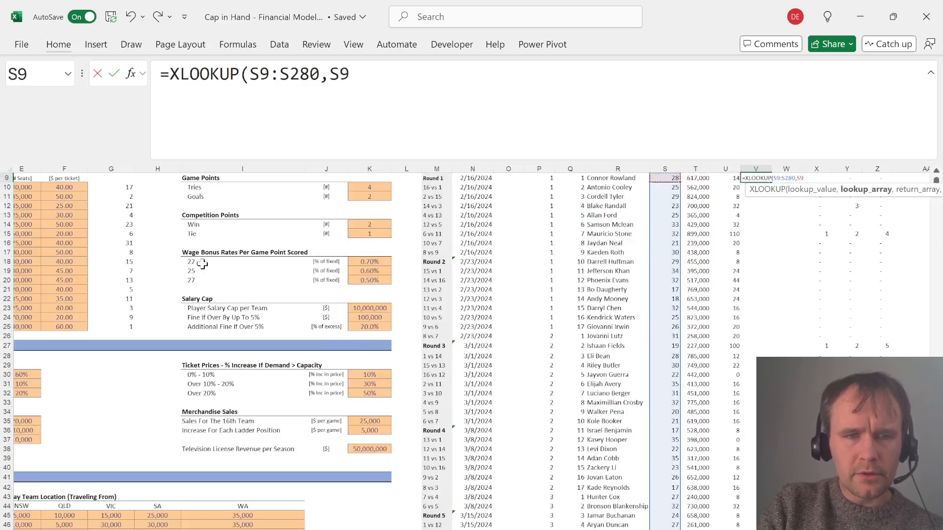
drag(193, 261, 201, 280)
key(F4)
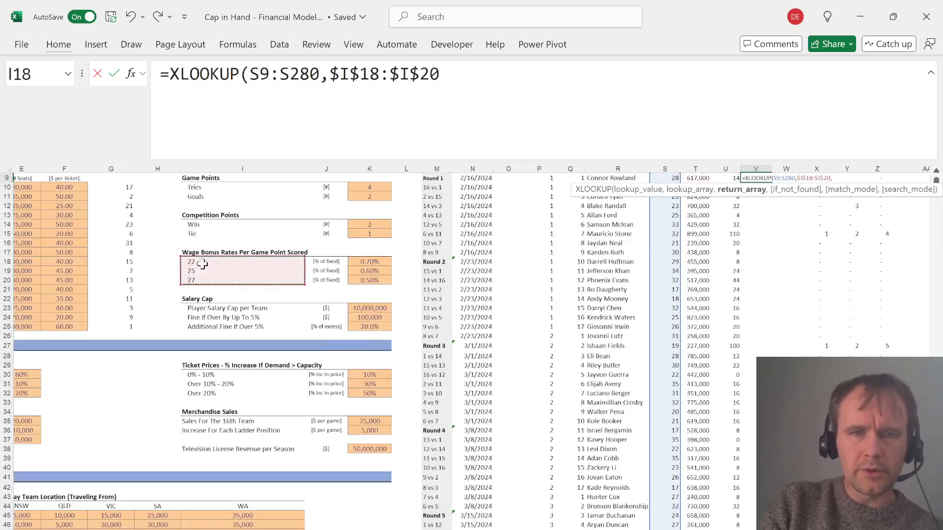
Complete the XLOOKUP with return array $K$18:$K$20, 0 if not found, and match mode 1 for exact or next larger
text(,)
click(370, 271)
drag(370, 264, 369, 280)
key(F4)
text(,)
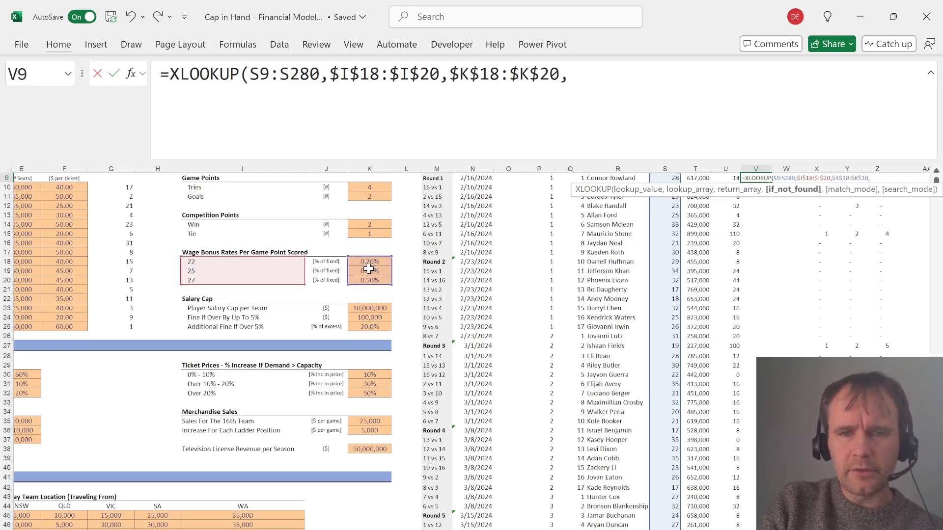
text(,1)
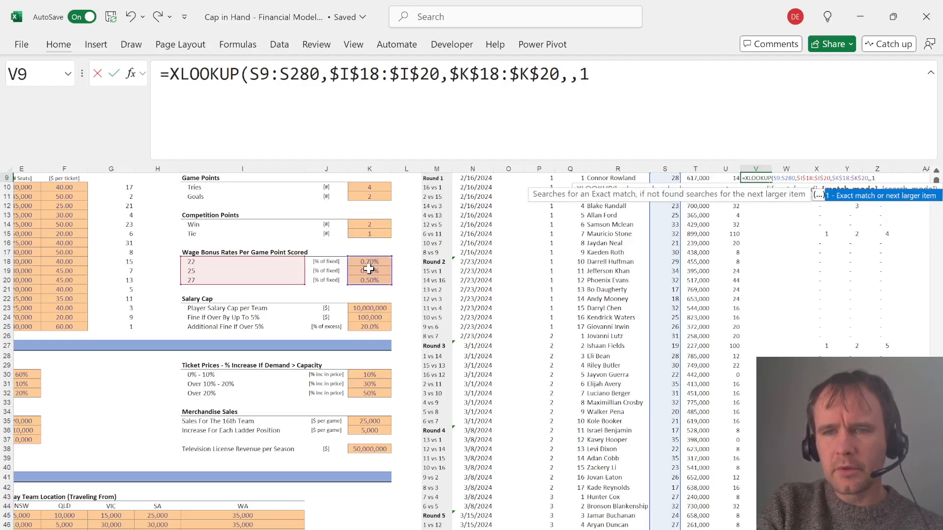
text())
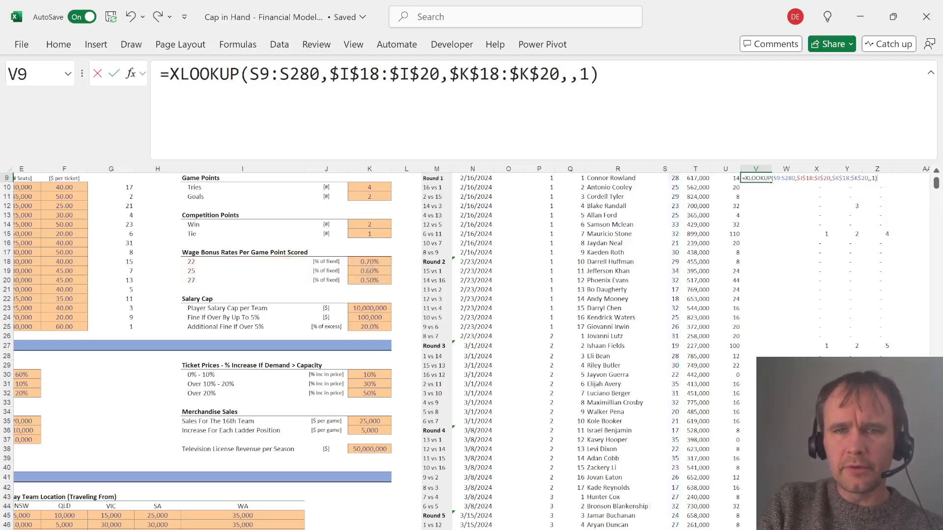
click(567, 75)
text(0)
key(Return)
Format the spilled bonus rates from V9 downward as percentages with two decimal places
key(Up)
key(ctrl+shift+Down)
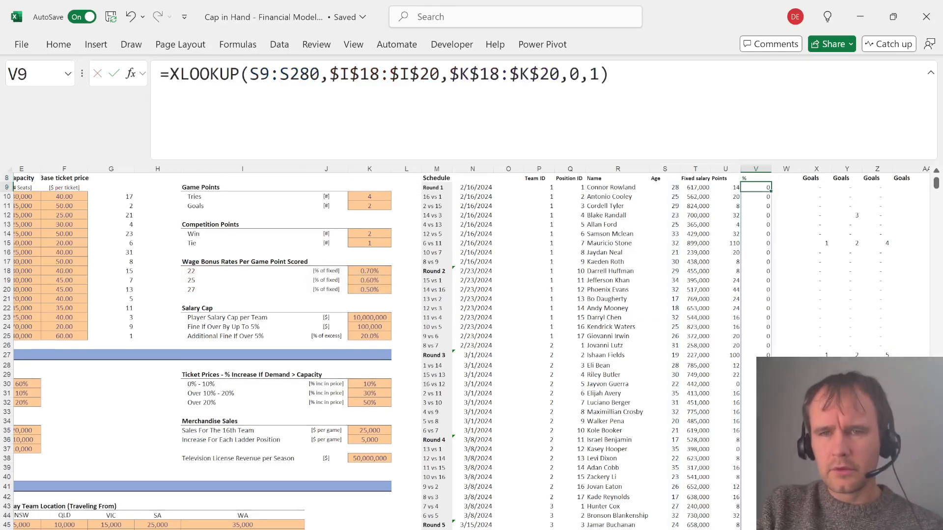
key(ctrl+shift+5)
key(ctrl+BackSpace)
key(alt)
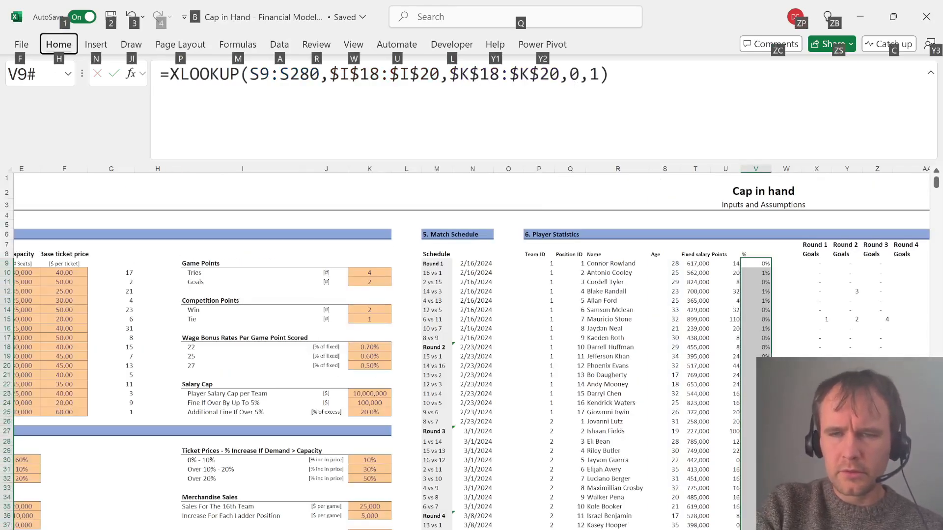
key(Escape)
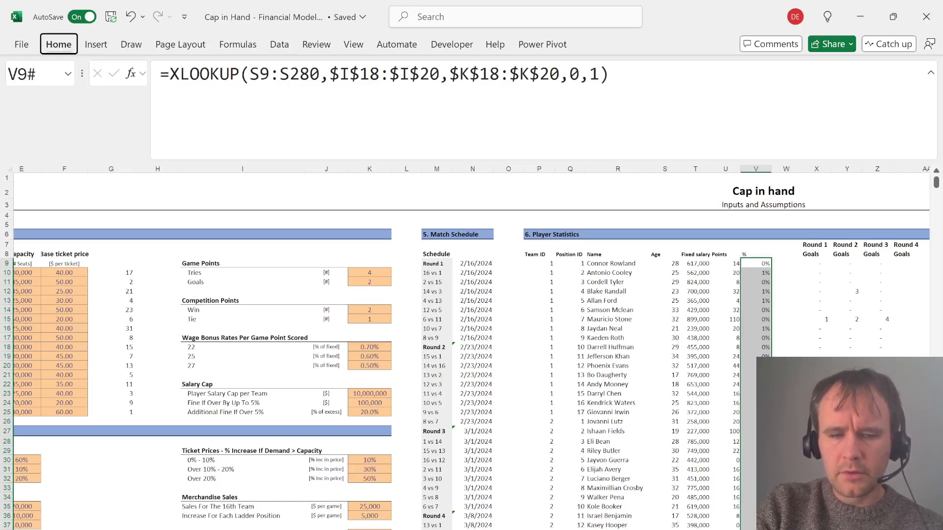
key(alt+h)
key(0)
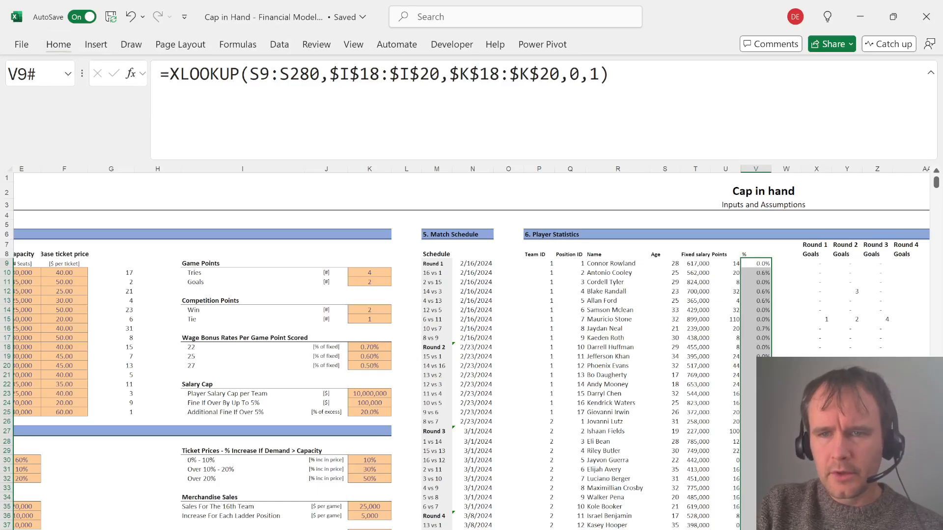
key(alt+h)
key(0)
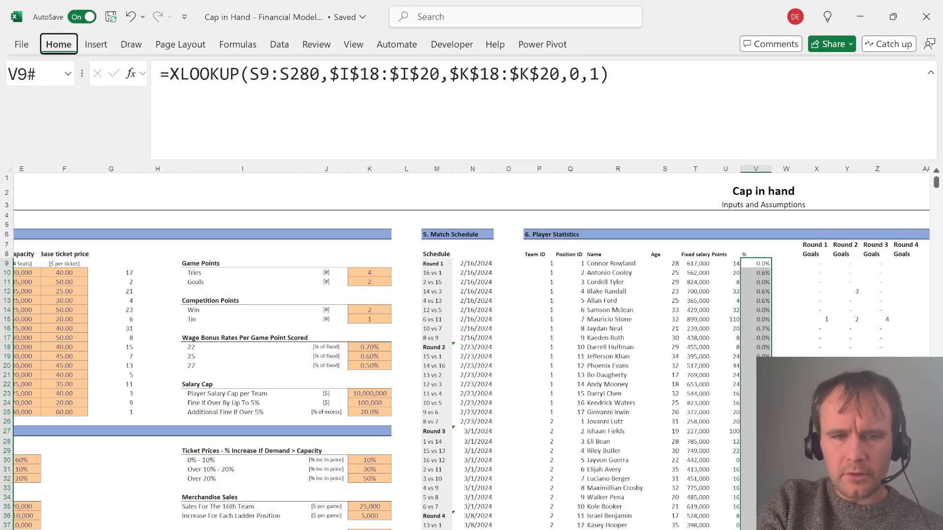
key(Down)
click(786, 272)
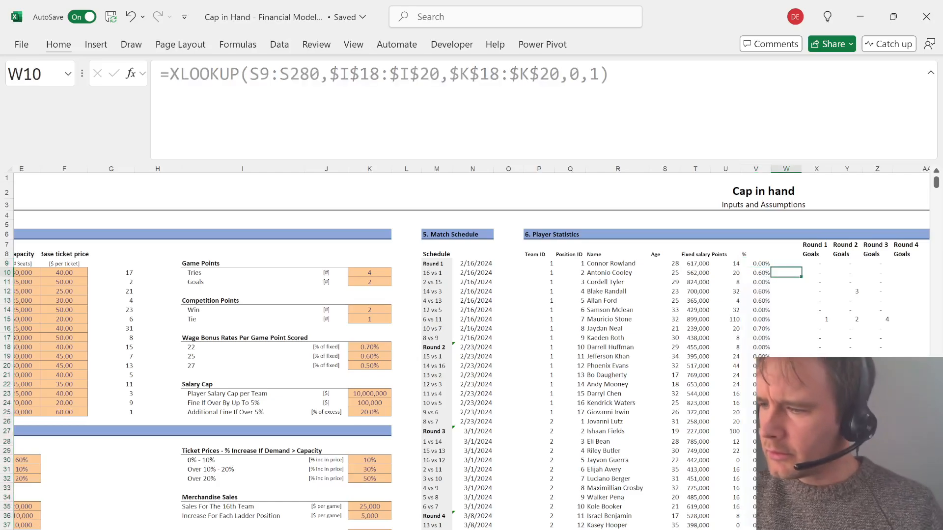
click(756, 273)
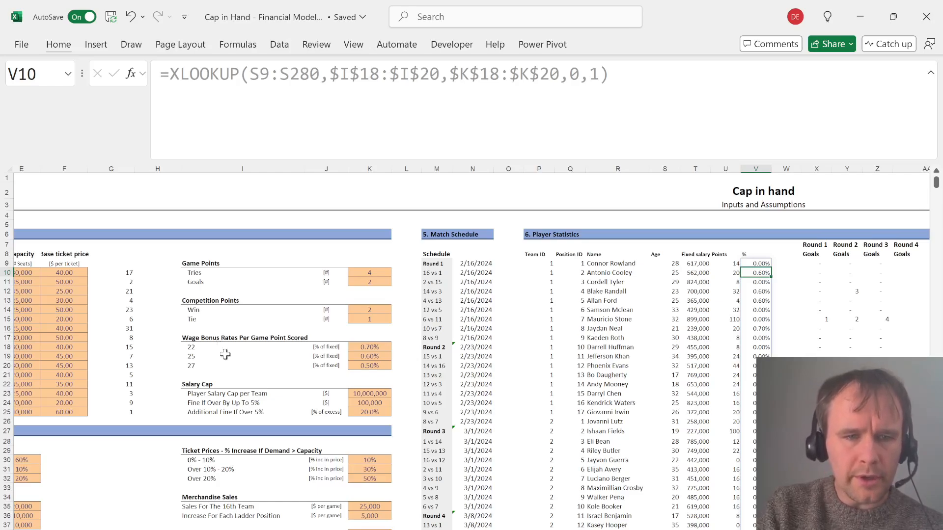
Undo the percentage formatting and the XLOOKUP in V9, and redo them
click(200, 355)
key(ctrl+z)
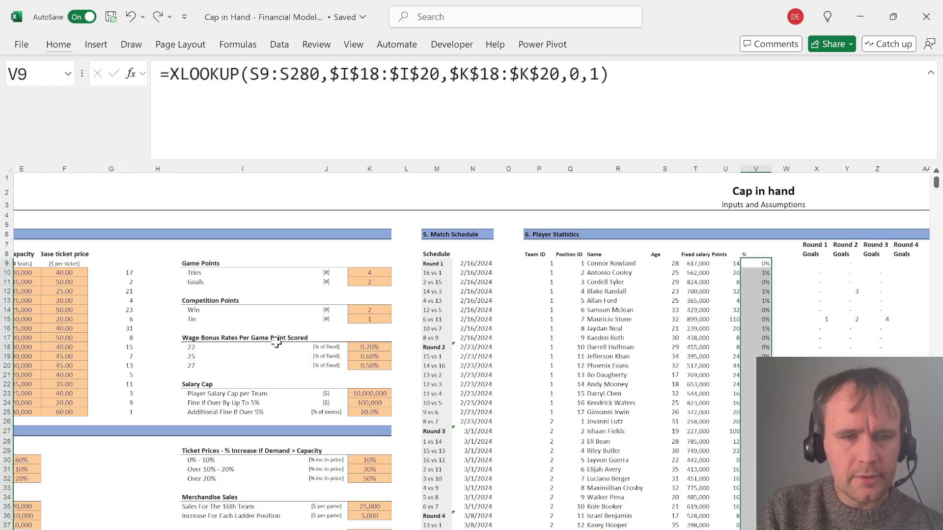
key(ctrl+z)
key(ctrl+z)
key(ctrl+z)
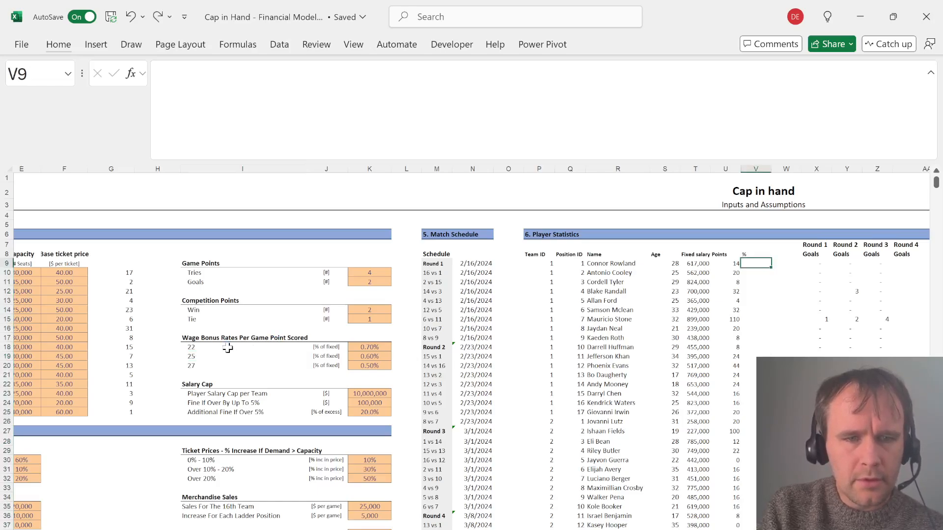
key(ctrl+z)
key(ctrl+z)
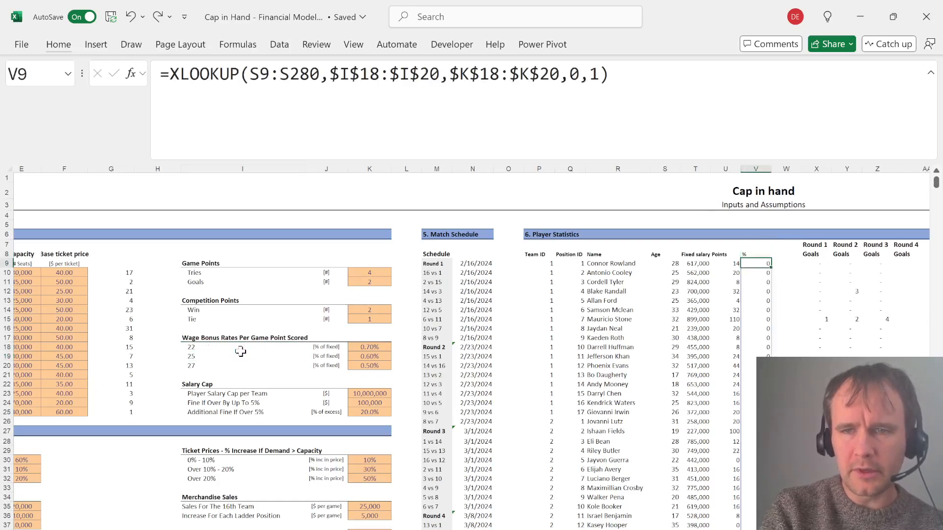
key(ctrl+y)
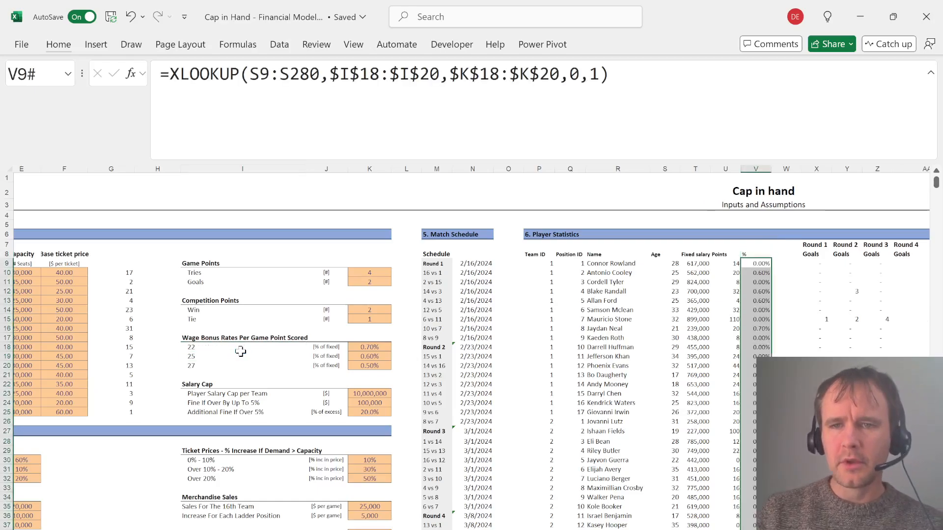
Begin a bonus formula in W9 that multiplies the bonus rates V9# by the player points U9:U280
key(Down)
key(Right)
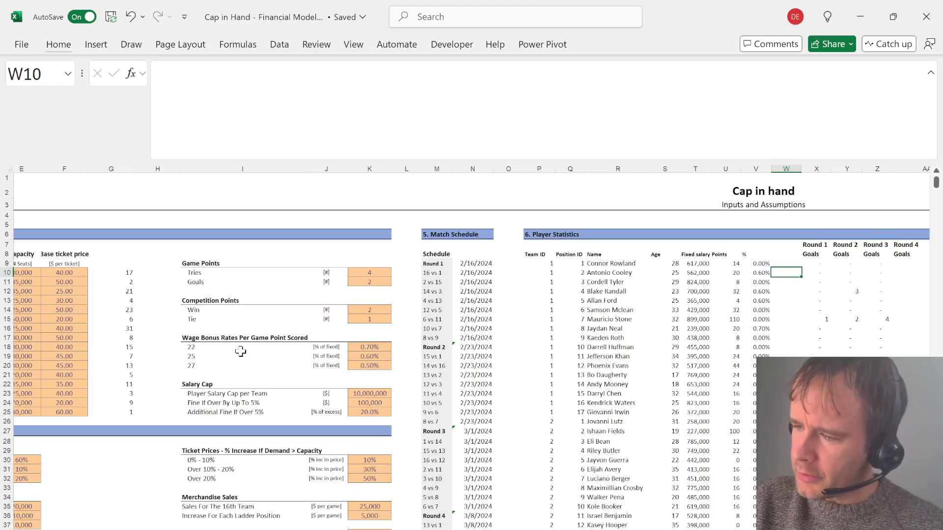
key(Up)
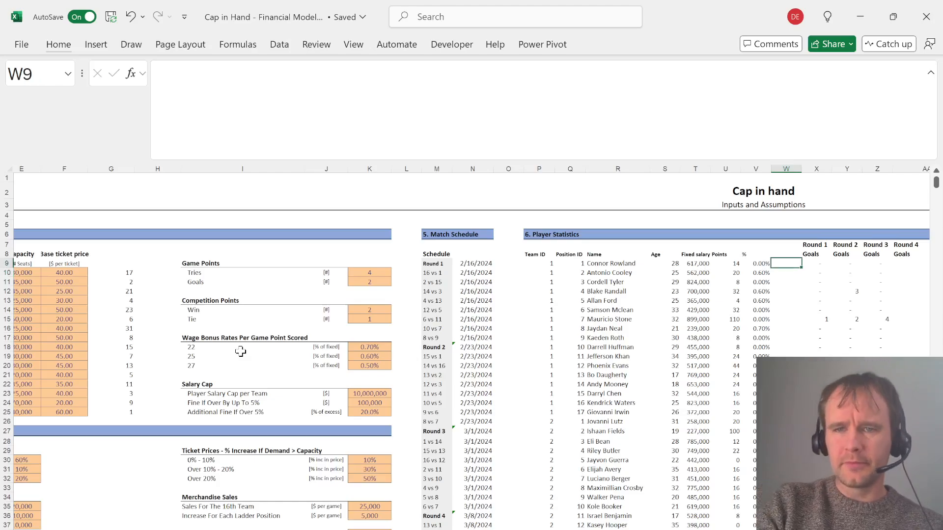
text(=)
key(Left)
key(ctrl+shift+Down)
text(*)
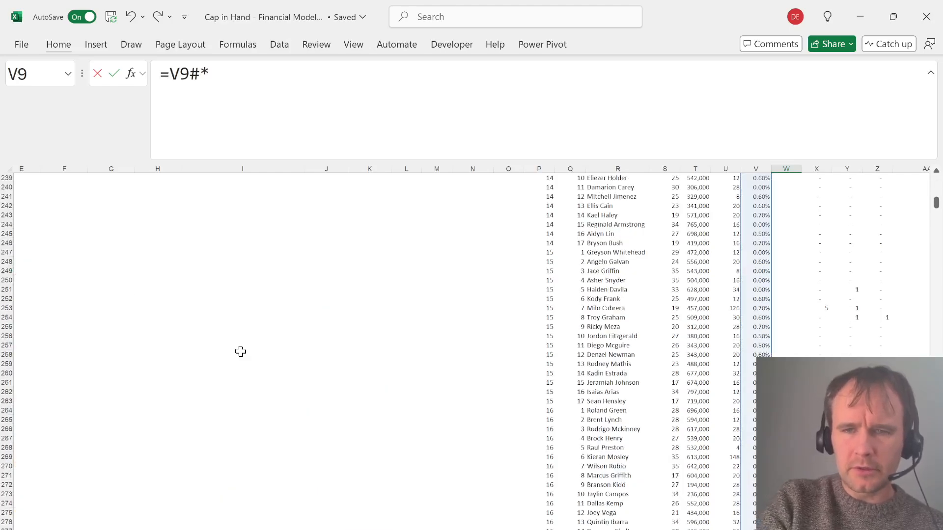
key(Left)
key(Left)
key(ctrl+shift+Down)
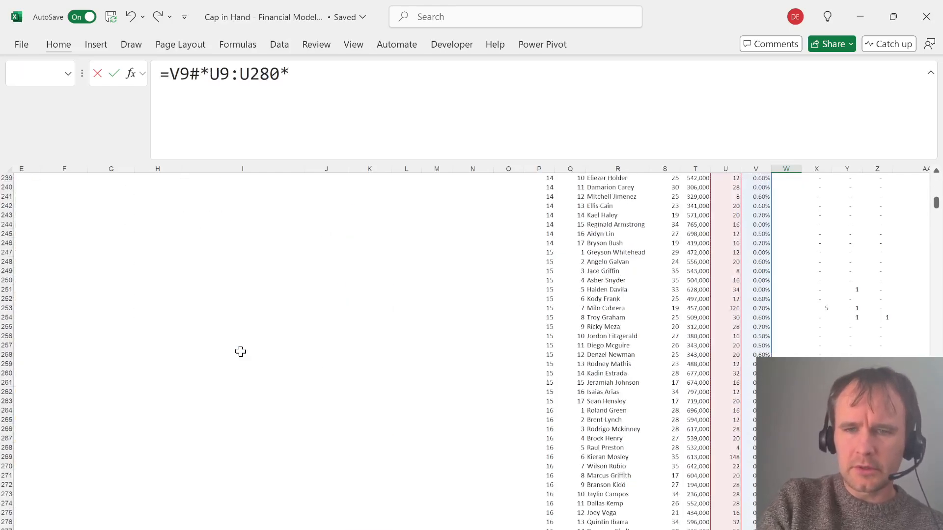
Extend the W9 bonus formula to multiply by the fixed salaries T9:T280 and enter it
text(*)
key(Left)
key(Left)
key(Left)
key(Up)
key(Down)
key(ctrl+shift+Down)
key(Return)
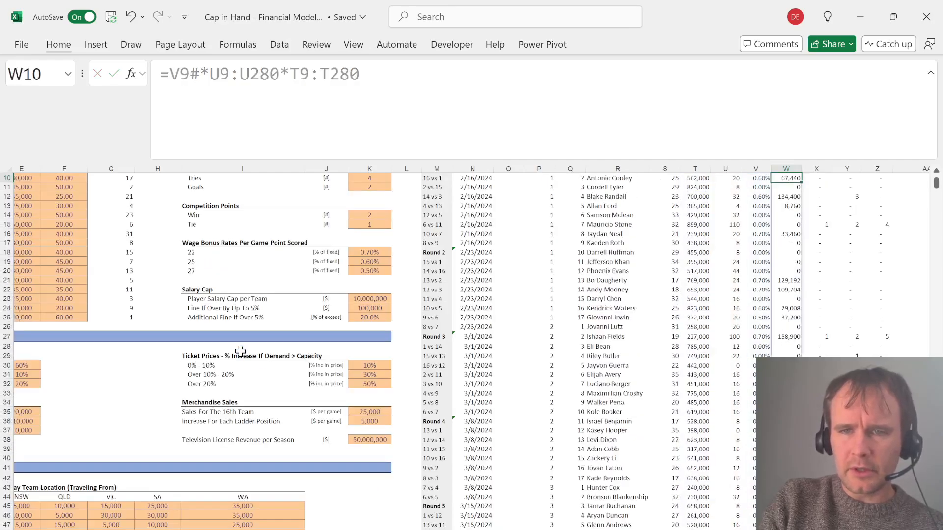
Check the bonus formula in W9 and switch to the FlexiQuiz page in the browser for question 5
key(Up)
key(Up)
key(Down)
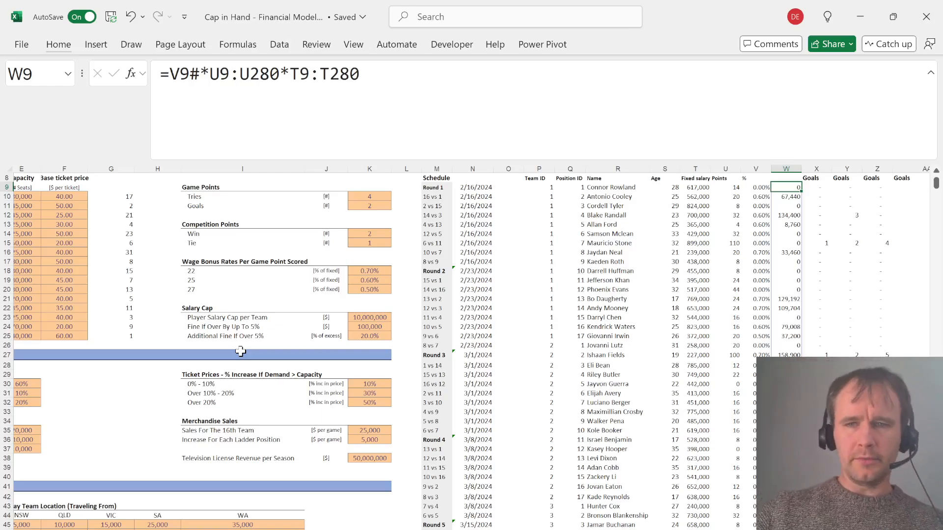
key(alt+Tab)
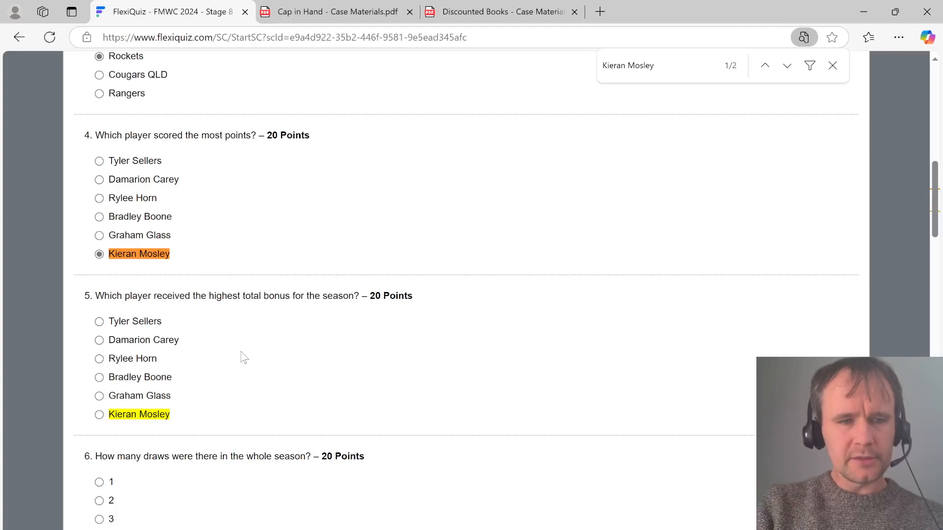
Switch back to the Excel workbook and turn on filtering for the player table with headers in row 8
key(alt+Tab)
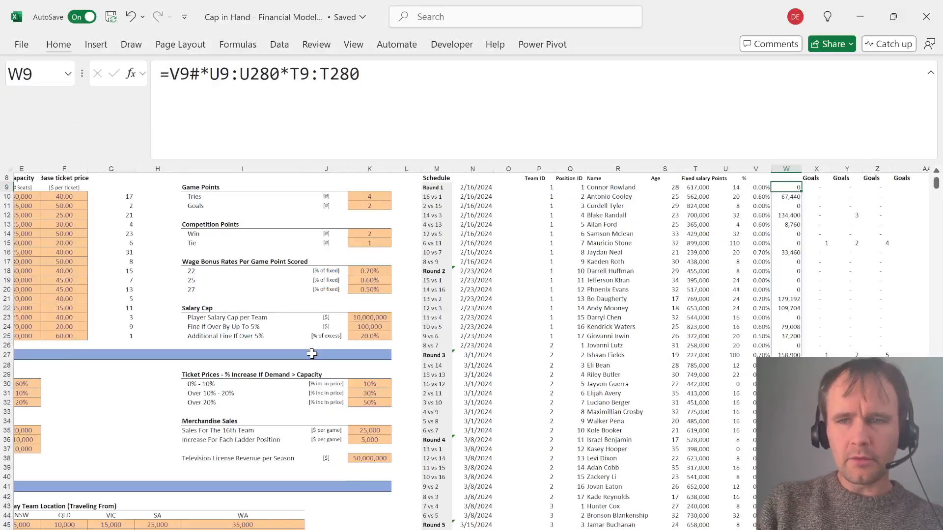
key(Down)
key(ctrl+Down)
key(ctrl+Up)
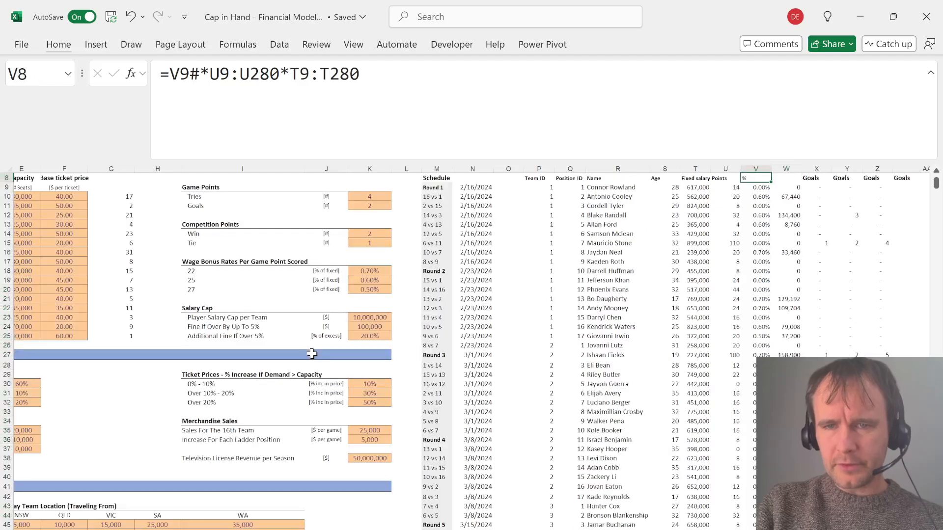
key(ctrl+Left)
key(ctrl+shift+Right)
key(ctrl+shift+Down)
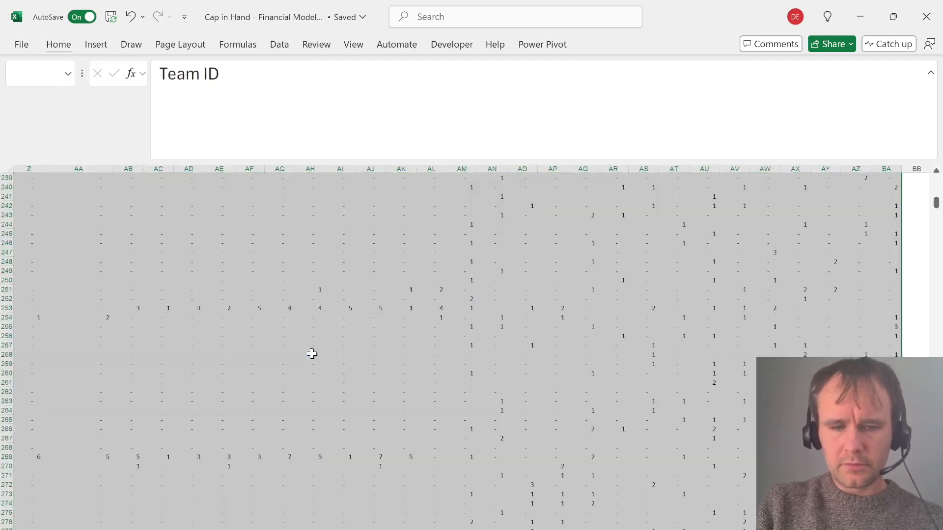
key(Right)
key(Right)
key(Right)
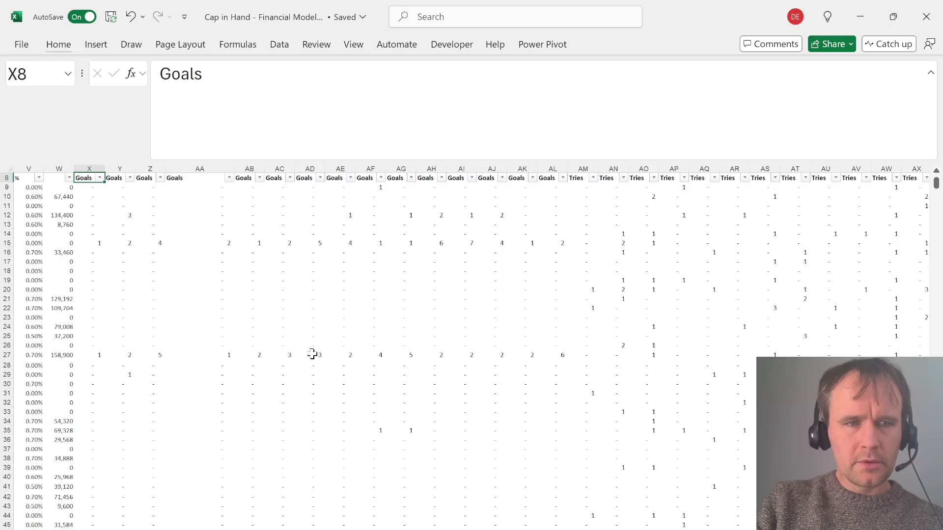
Enter the header "Bonus" in W8 above the bonus amounts
key(Left)
text(Bonus)
key(Return)
key(Up)
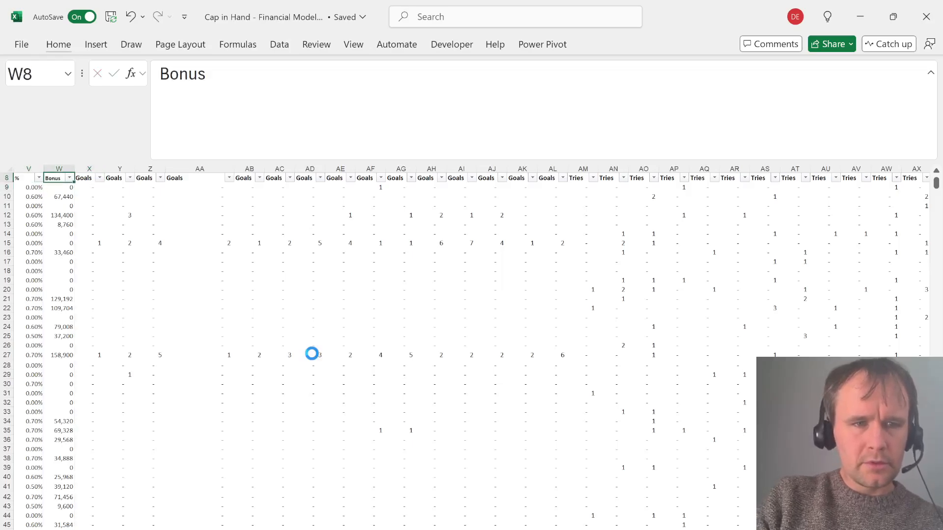
Filter the Bonus column to show only its highest value
key(alt+Down)
key(Down)
key(Down)
key(Down)
key(Down)
key(Down)
key(Down)
key(End)
key(space)
key(Return)
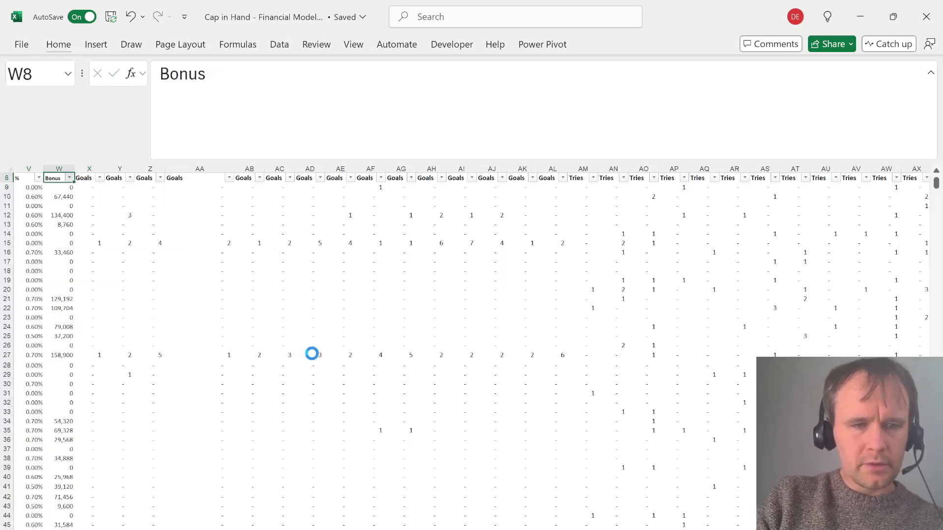
Look up the name of the player with the highest bonus and select that player as the answer to question 5 in the browser quiz
key(Down)
key(Left)
key(Left)
key(Left)
key(Left)
key(Left)
key(Left)
key(Left)
key(Right)
key(Right)
key(alt+Tab)
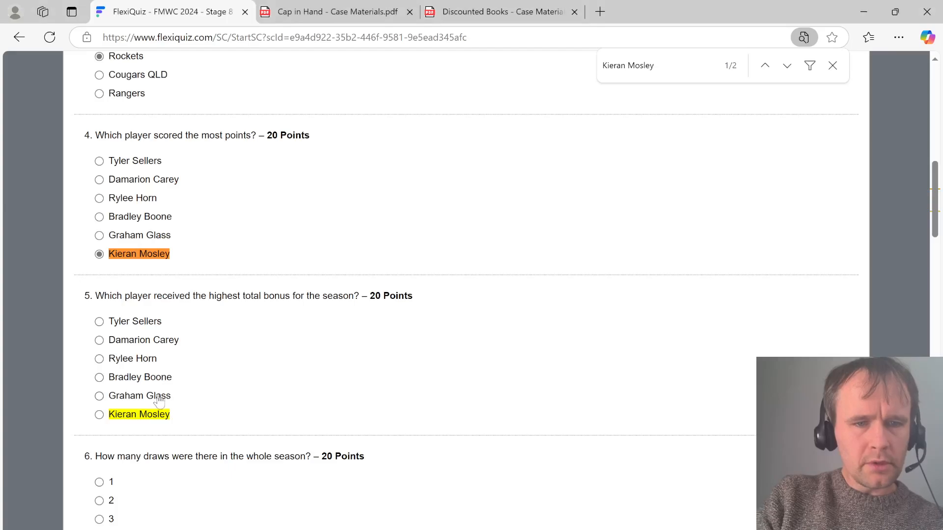
click(123, 359)
scroll(289, 408, down, 3)
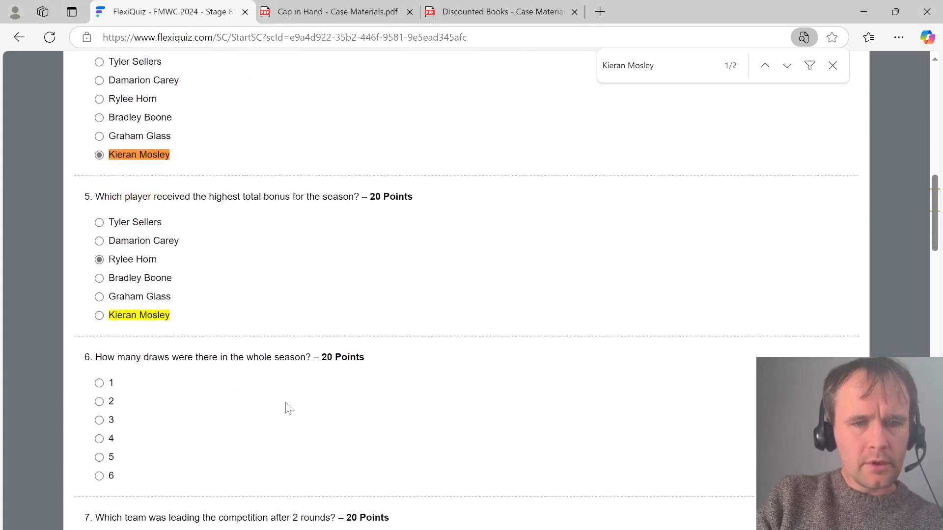
Return to the Excel workbook and clear the Bonus filter so all players are listed again
key(alt+Tab)
key(Right)
key(ctrl+shift+l)
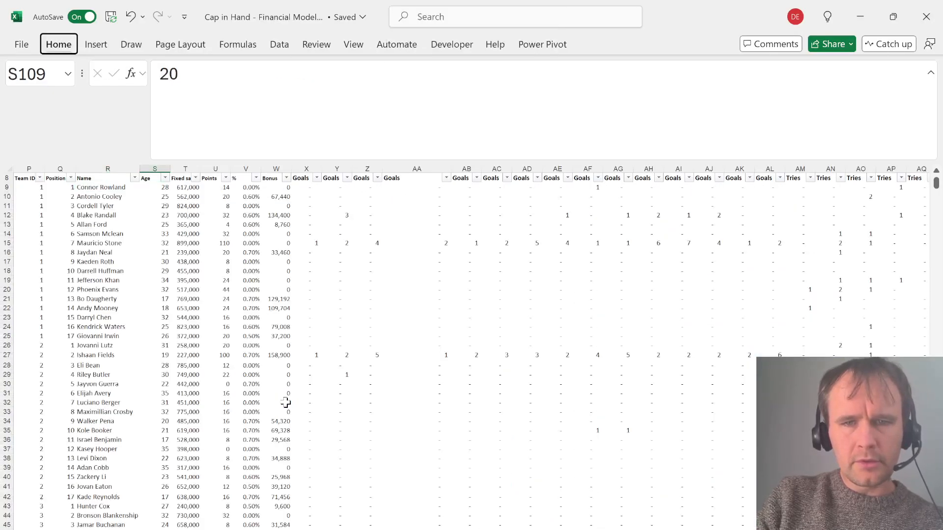
Go to the match results sheet and find the league table generated from Q3
key(ctrl+Page_Up)
key(ctrl+Page_Up)
key(ctrl+Page_Up)
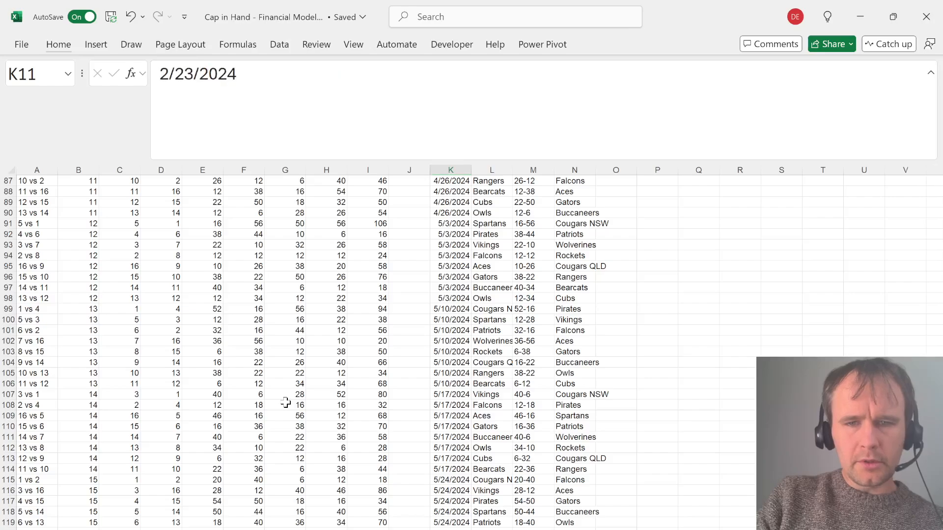
key(ctrl+Page_Up)
key(ctrl+Page_Down)
key(ctrl+Up)
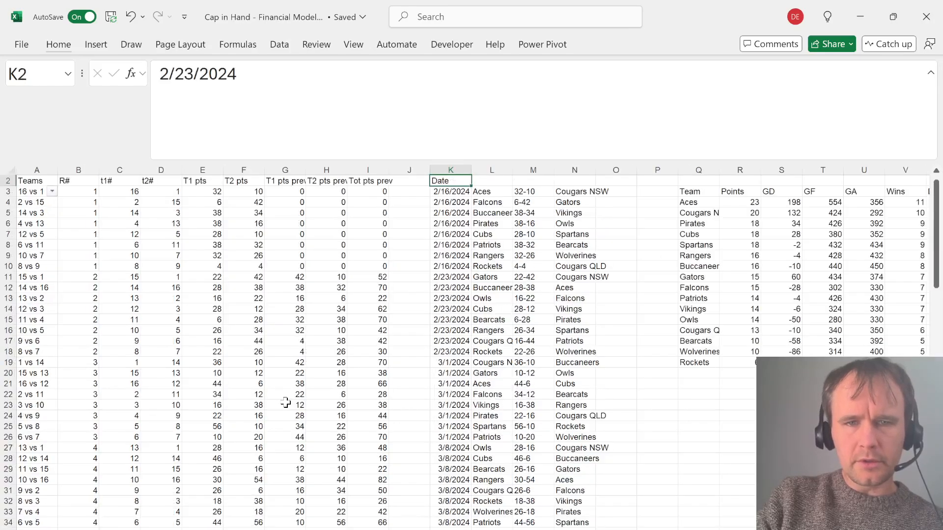
key(Right)
key(Down)
key(ctrl+Right)
key(ctrl+Right)
key(ctrl+Right)
key(Left)
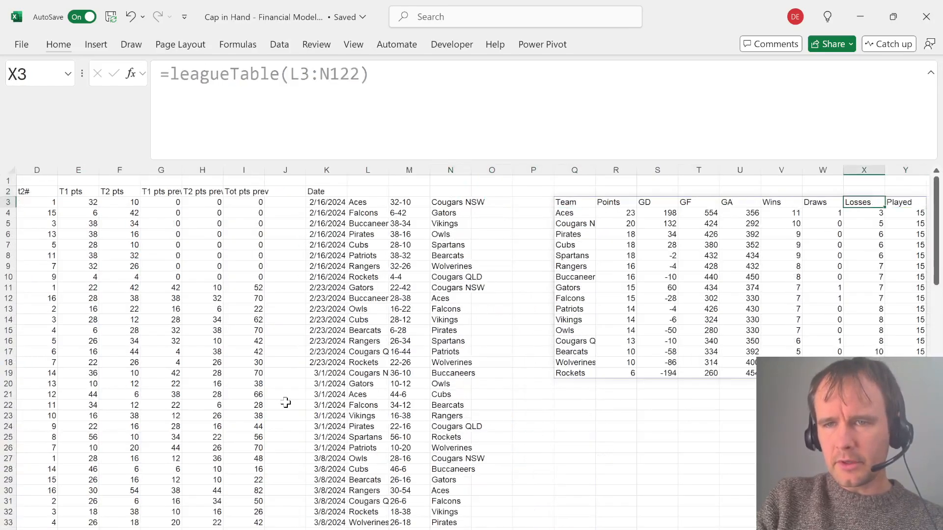
Examine the Draws column W4:W19 of the league table and compare it with the Played column
key(Down)
key(Left)
key(ctrl+shift+Down)
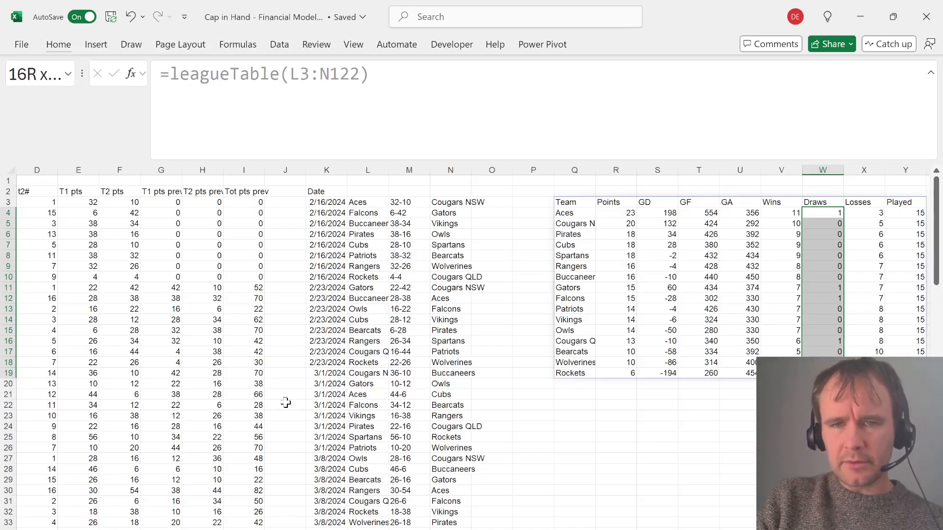
key(Right)
key(Right)
key(ctrl+shift+Down)
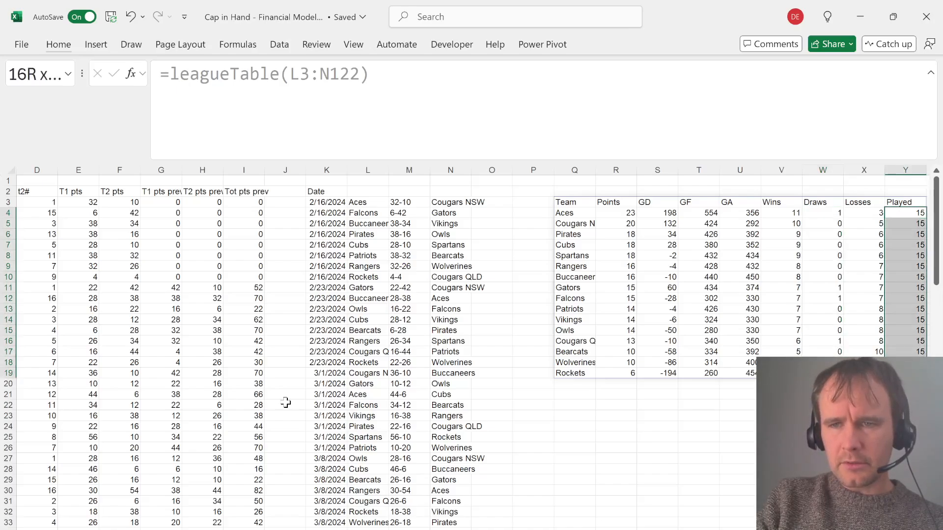
key(Left)
key(Left)
key(ctrl+shift+Down)
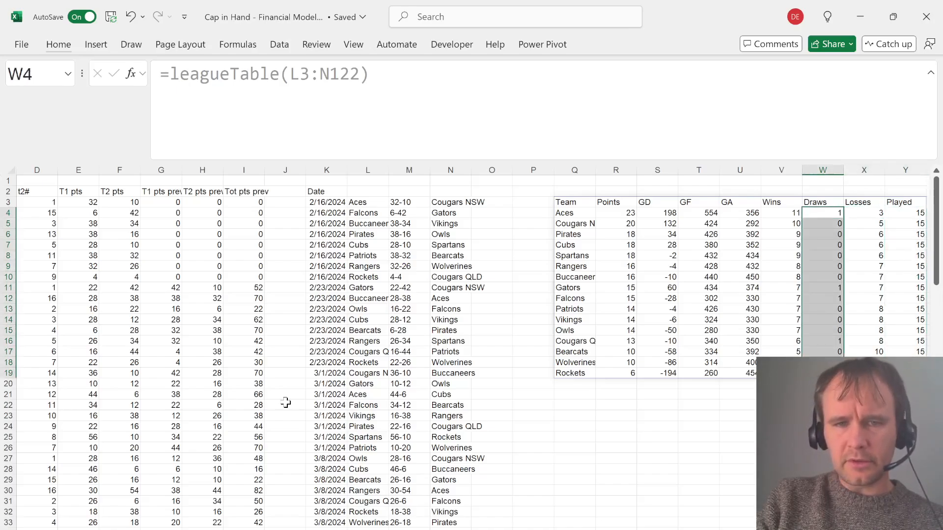
Switch to the FlexiQuiz page and answer question 6 on the number of draws with 3
key(alt+Tab)
click(105, 406)
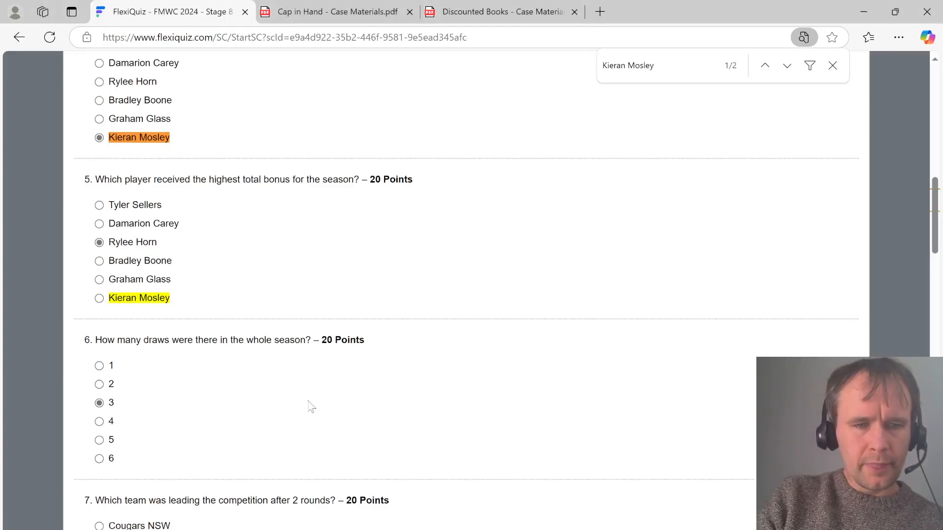
scroll(311, 406, down, 3)
Return to the Excel workbook and review the leagueTable formula in Q3 and the match columns feeding it
key(alt+Tab)
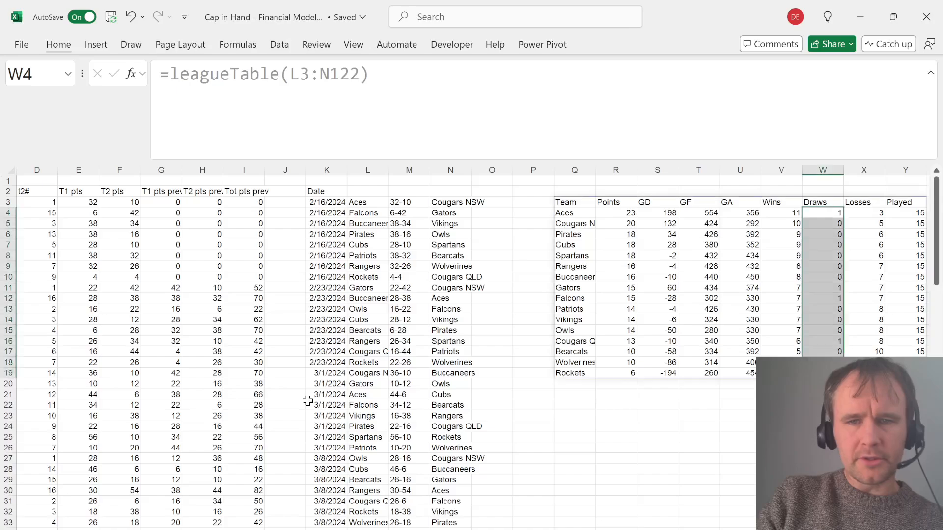
key(ctrl+Up)
key(ctrl+Left)
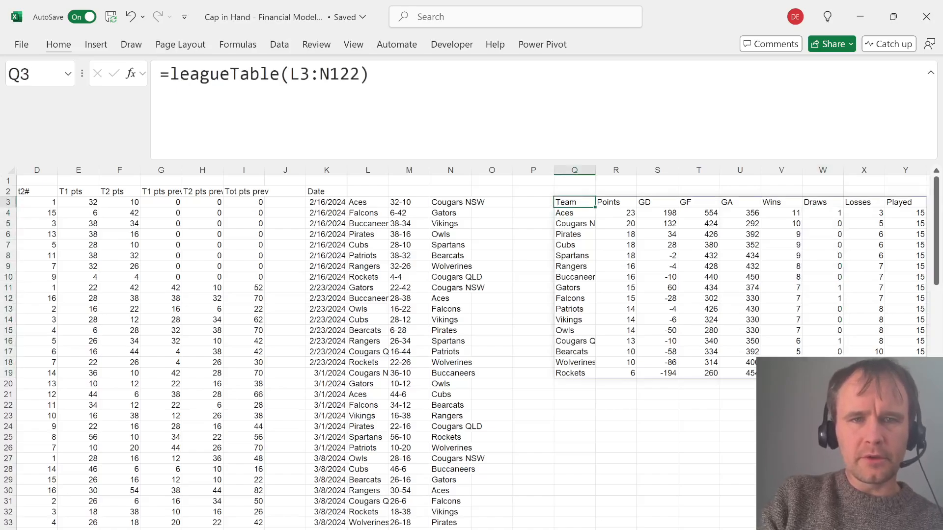
click(322, 211)
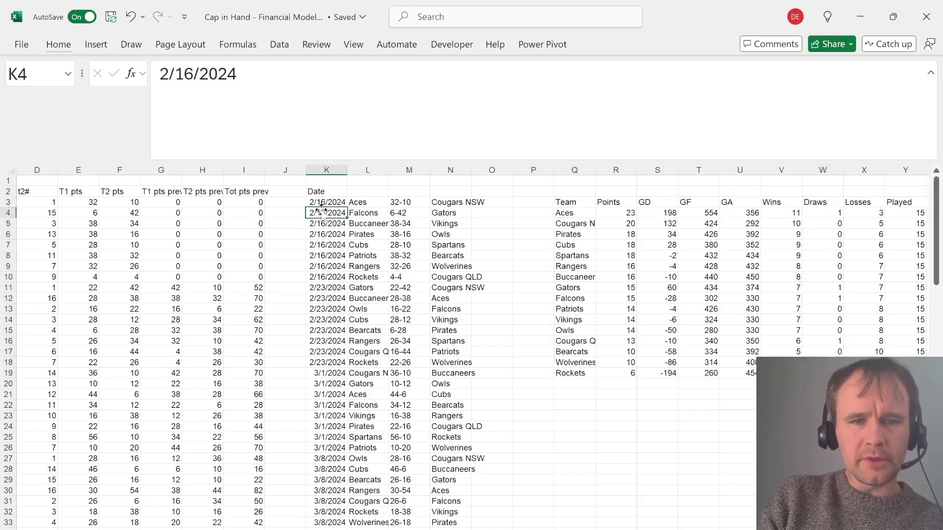
key(Up)
key(Home)
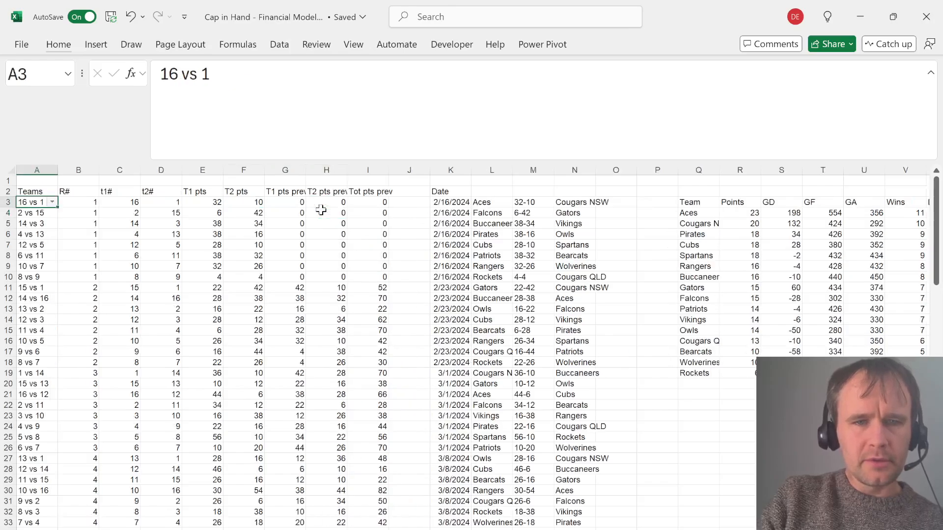
key(Right)
key(ctrl+Right)
key(ctrl+Right)
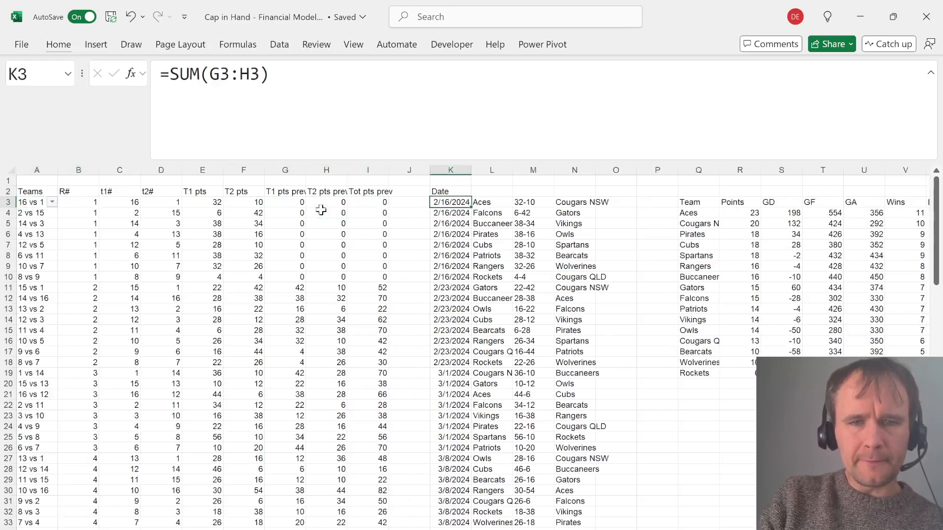
Copy the Date column from K2 downward into column J
key(ctrl+Right)
key(Left)
key(Left)
key(Up)
key(Left)
key(ctrl+shift+Down)
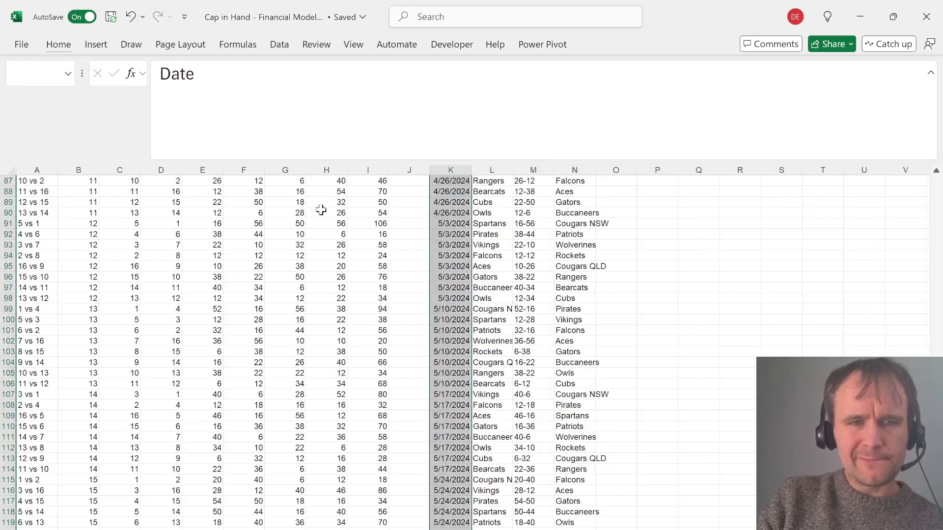
key(ctrl+c)
key(Left)
key(ctrl+v)
Copy the R# round number column from B2 downward over the dates in column K
key(Home)
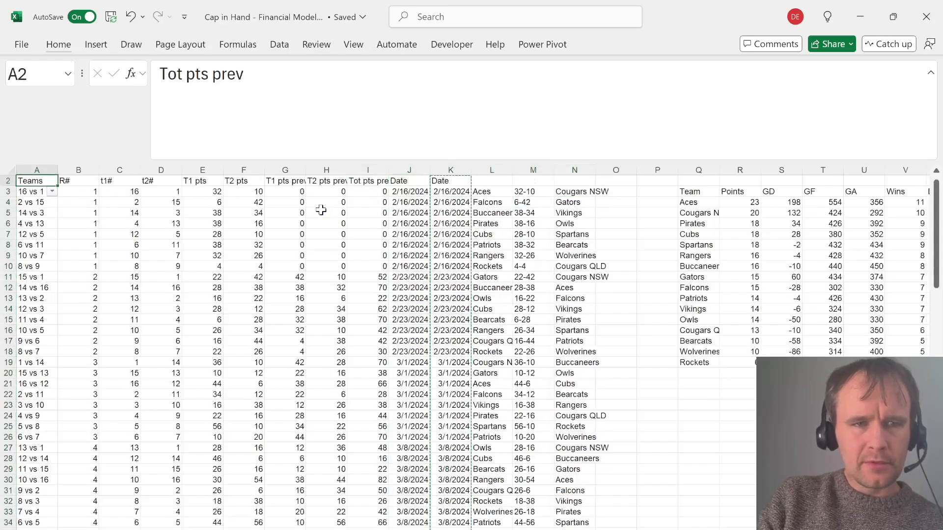
key(Right)
key(ctrl+shift+Down)
key(ctrl+c)
key(ctrl+Right)
key(ctrl+v)
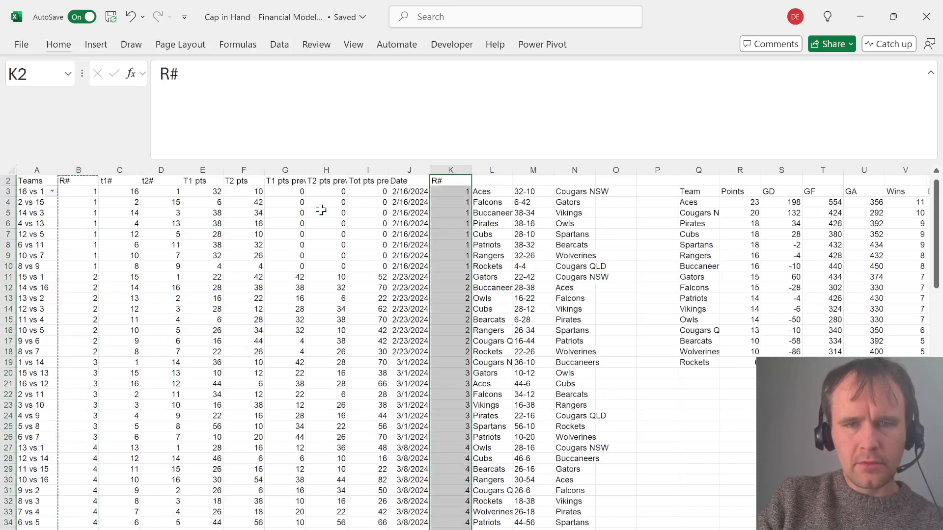
Limit the leagueTable formula in Q3 to the results of rounds 1 and 2 in L3:N18
key(ctrl+shift+Up)
key(Down)
key(ctrl+shift+Down)
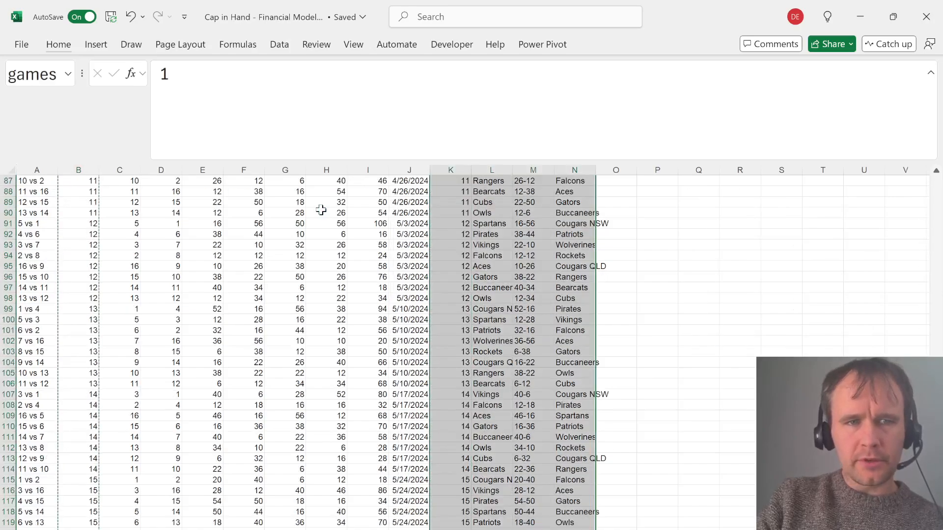
key(ctrl+Up)
key(Right)
key(Right)
key(Right)
key(Right)
key(Right)
key(Right)
key(Down)
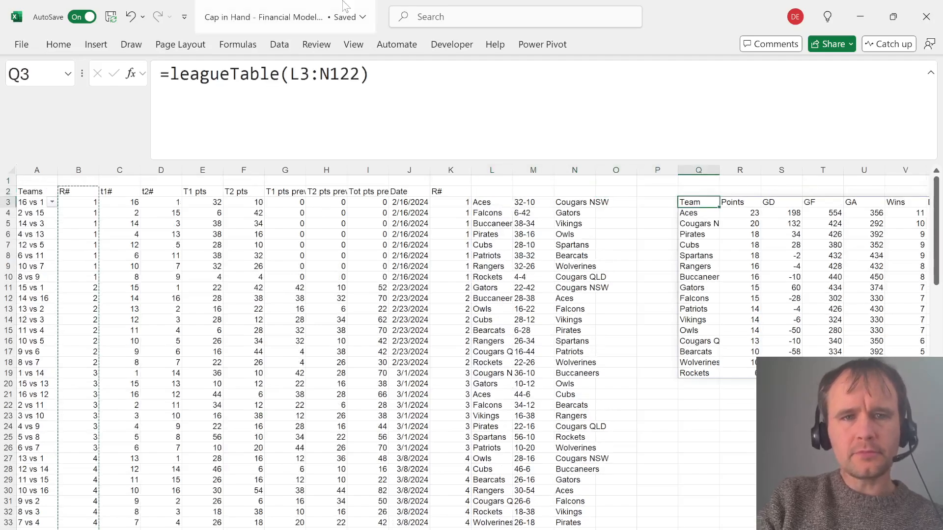
click(362, 73)
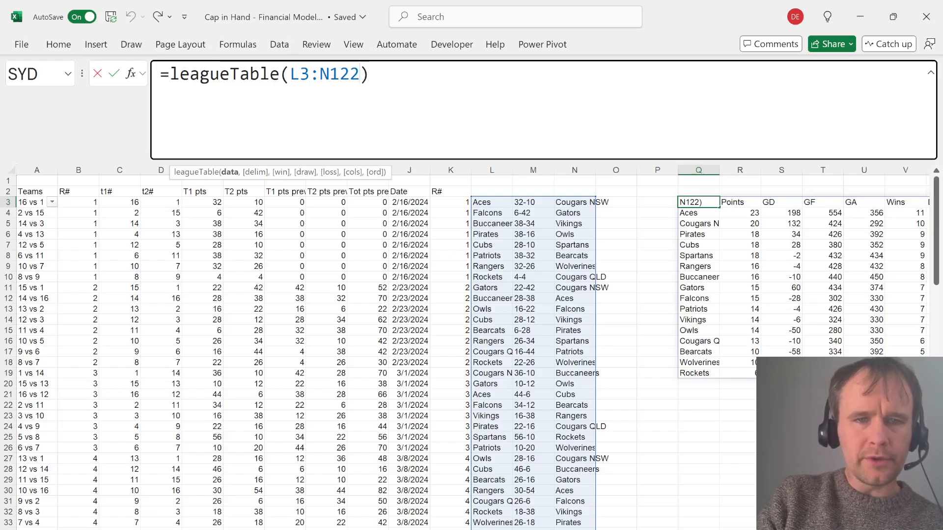
click(319, 74)
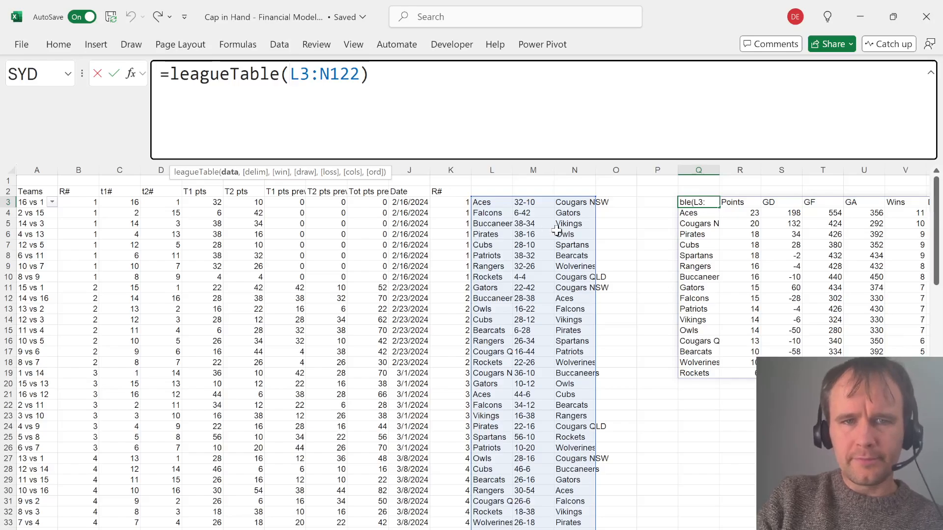
drag(291, 73, 360, 74)
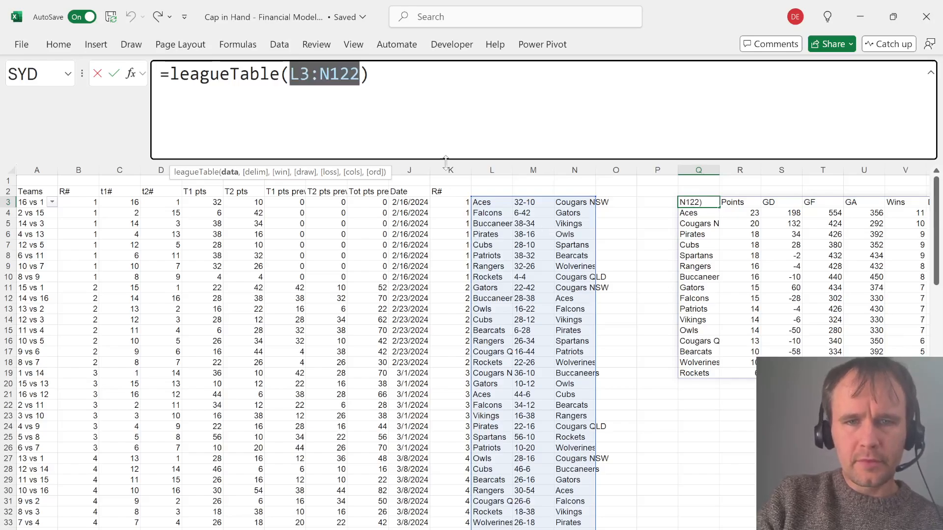
drag(487, 203, 575, 362)
key(Return)
key(Down)
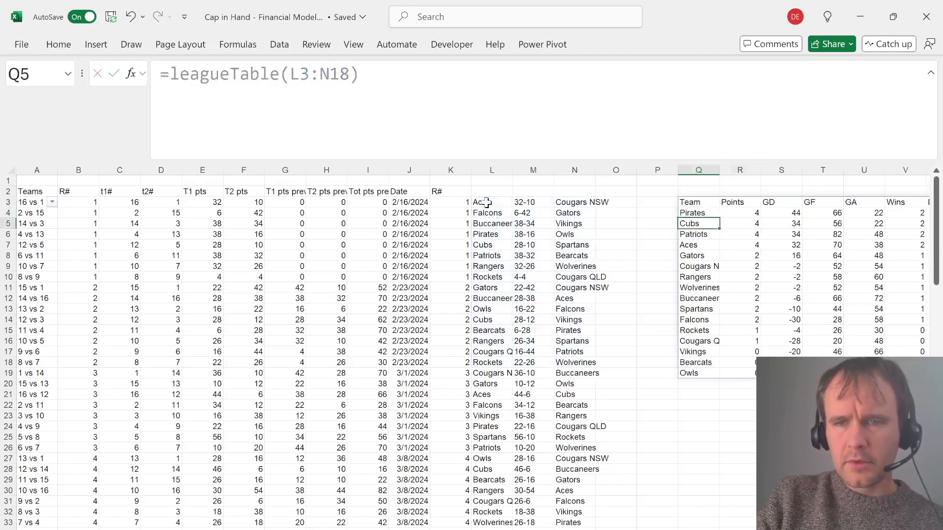
Check the top team in the two-round table and answer question 7 in the browser quiz with Pirates
key(Right)
key(Up)
key(Right)
key(Left)
key(Left)
key(alt+Tab)
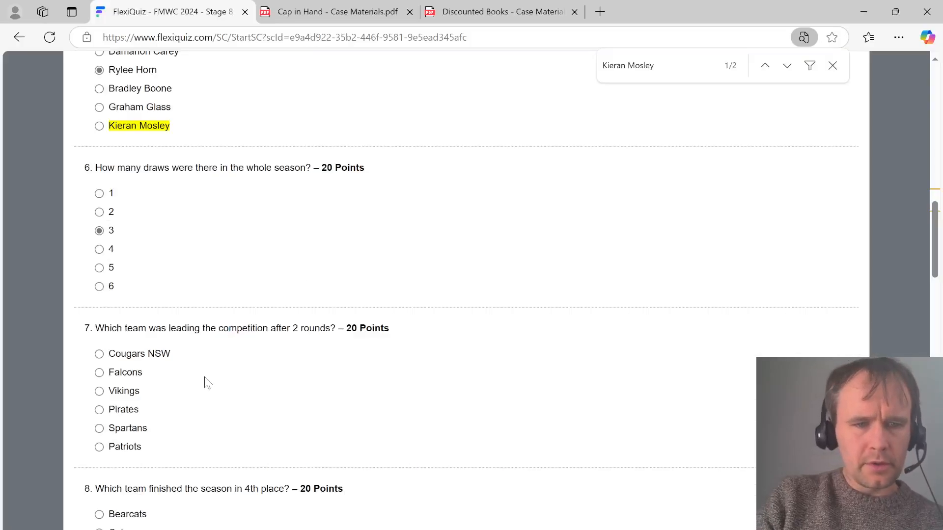
click(131, 416)
scroll(345, 408, down, 3)
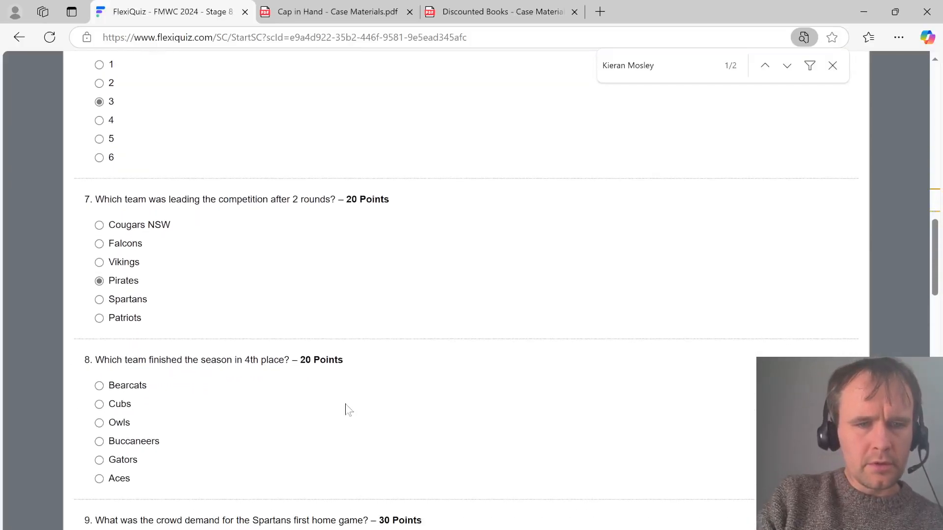
Back in the Excel workbook, set the leagueTable range in Q3 to the full season's results in L3:N122
key(alt+Tab)
key(Up)
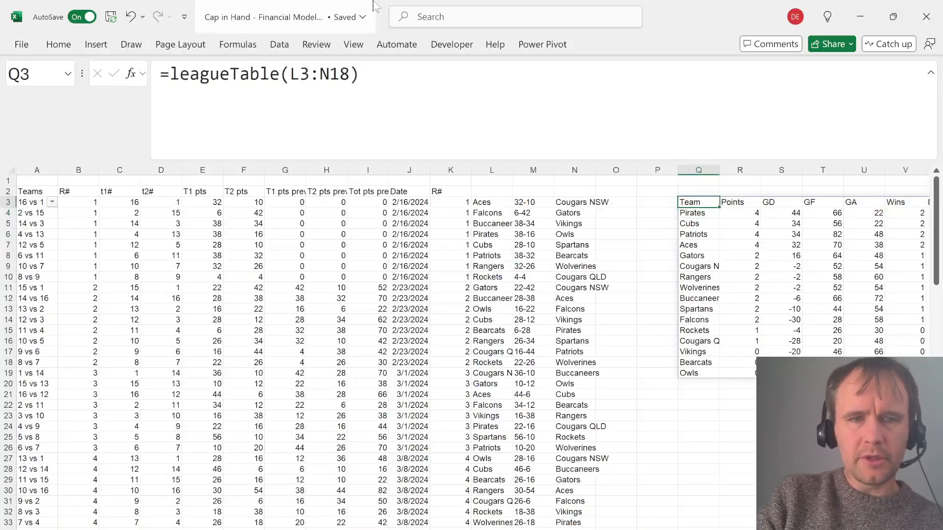
double_click(320, 74)
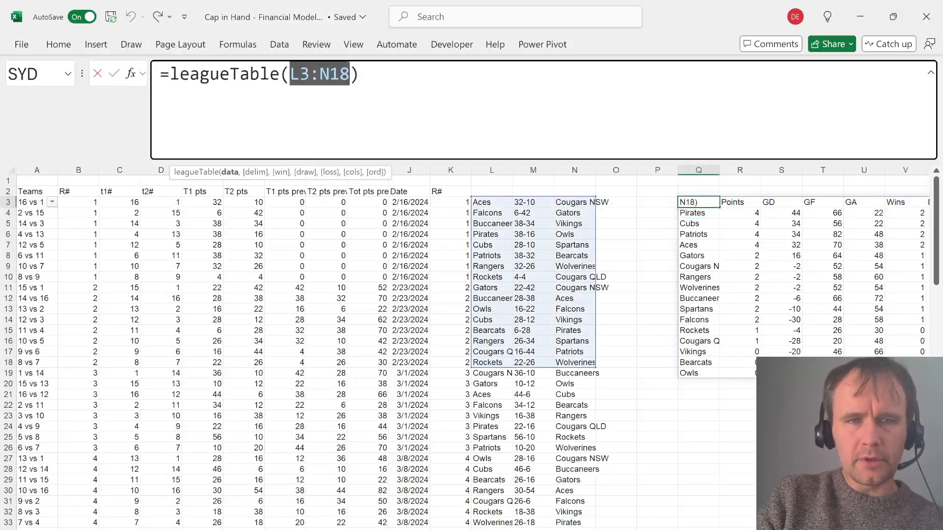
click(485, 203)
key(ctrl+shift+Down)
key(ctrl+shift+Right)
key(ctrl+Return)
key(Down)
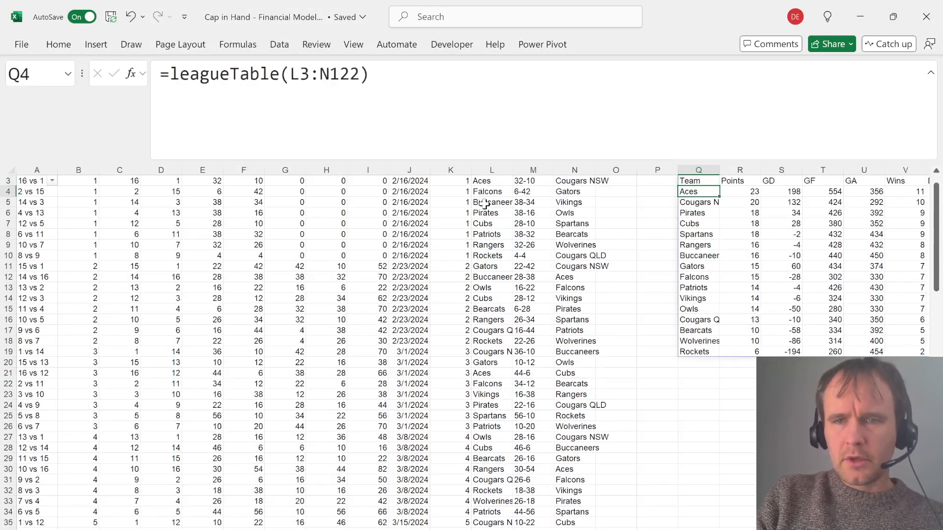
Check which team is fourth in the full-season league table and answer question 8 in the browser quiz with Cubs
key(Down)
key(Down)
key(Down)
key(ctrl+shift+Right)
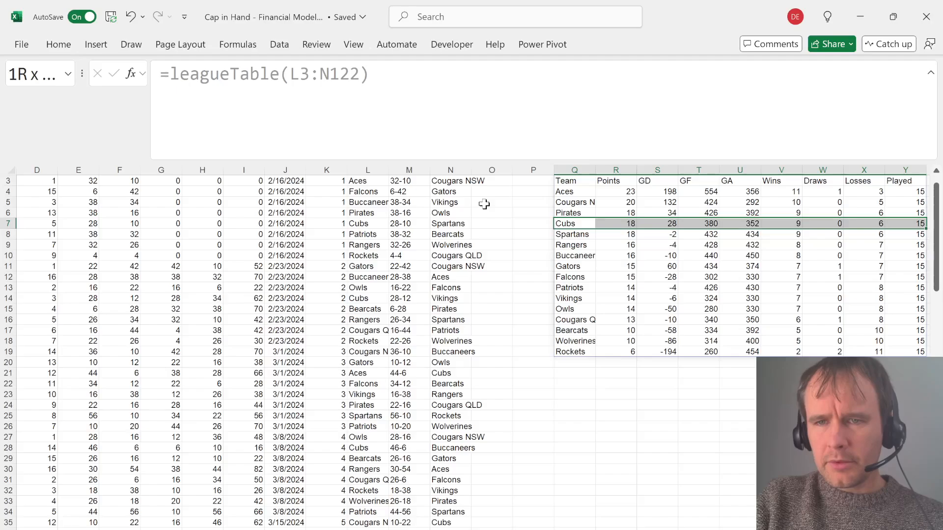
key(alt+Tab)
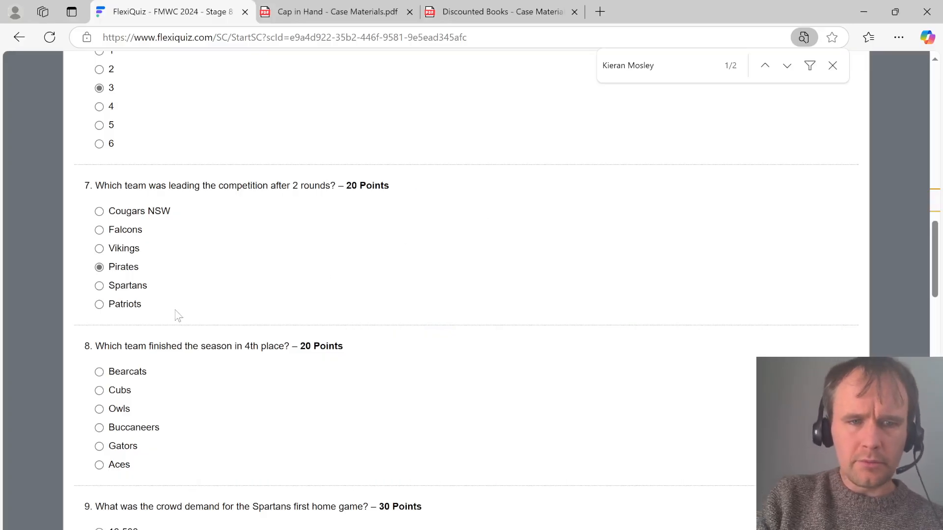
click(121, 391)
Compare the points of the third- to fifth-placed teams in the Excel league table, and read question 9 in the browser quiz
key(alt+Tab)
key(Right)
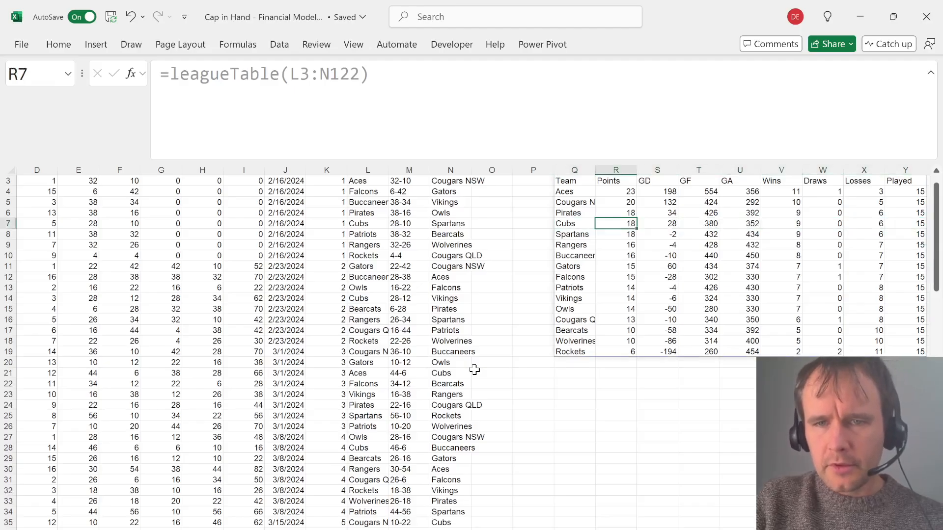
key(Up)
key(shift+Down)
key(shift+Down)
key(alt+Tab)
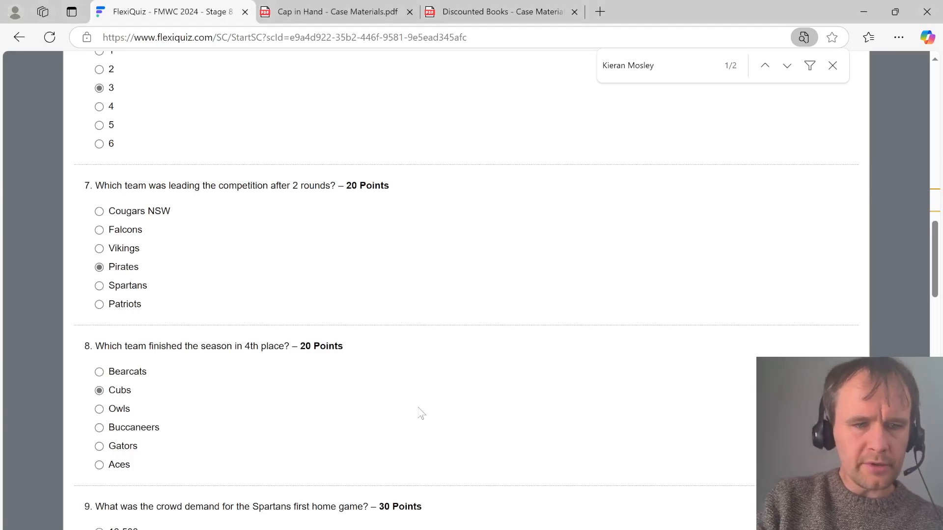
scroll(421, 414, down, 4)
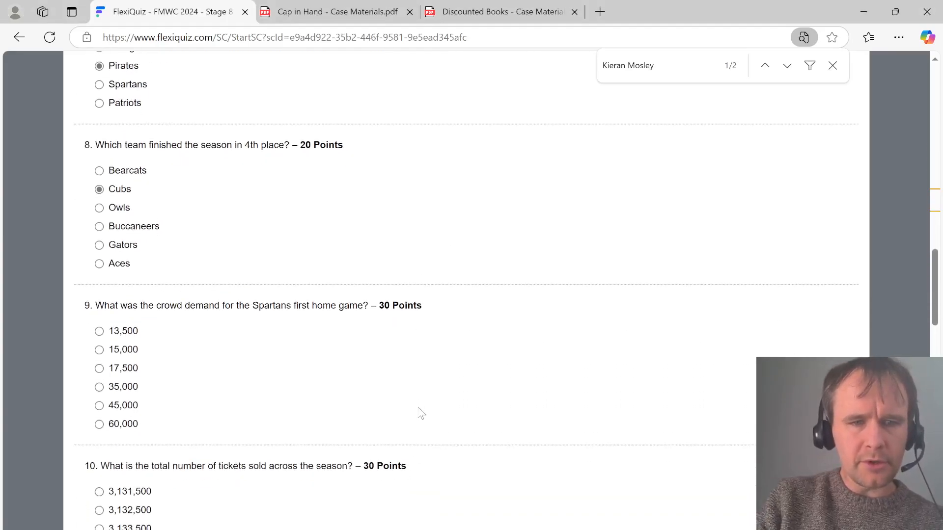
Back in the Excel workbook, insert a new column before the Date column and head it Capacity
key(alt+Tab)
key(ctrl+Home)
key(Right)
key(Right)
key(Right)
key(Down)
key(Down)
key(Down)
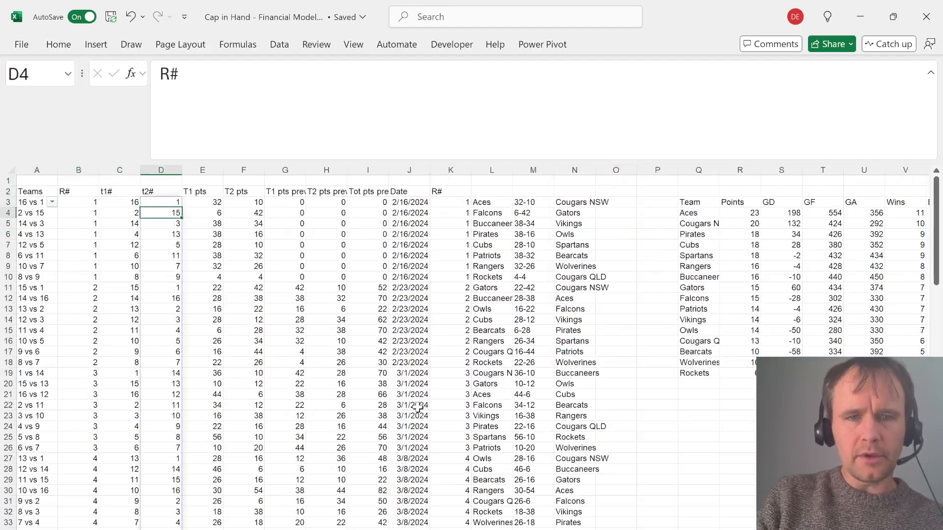
key(Right)
key(Right)
key(Right)
key(Right)
key(Right)
key(Right)
key(Up)
key(Up)
key(Right)
key(Right)
key(Right)
key(Down)
key(Left)
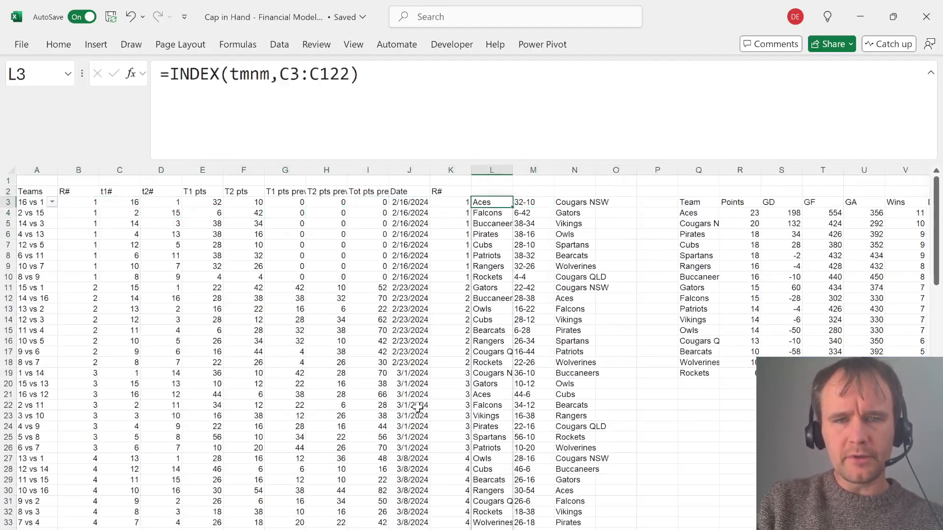
key(Left)
key(Left)
key(Left)
key(Right)
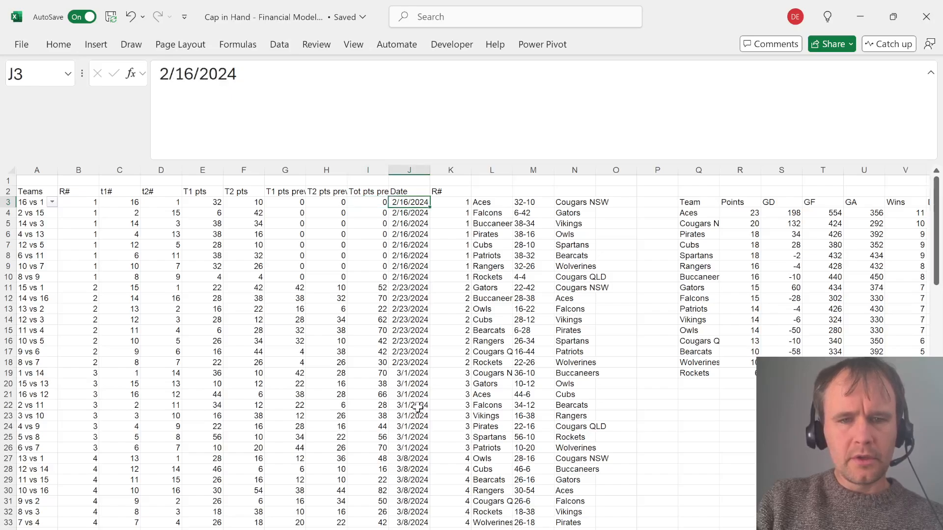
key(alt+h)
key(i)
key(c)
key(Up)
text(Ca)
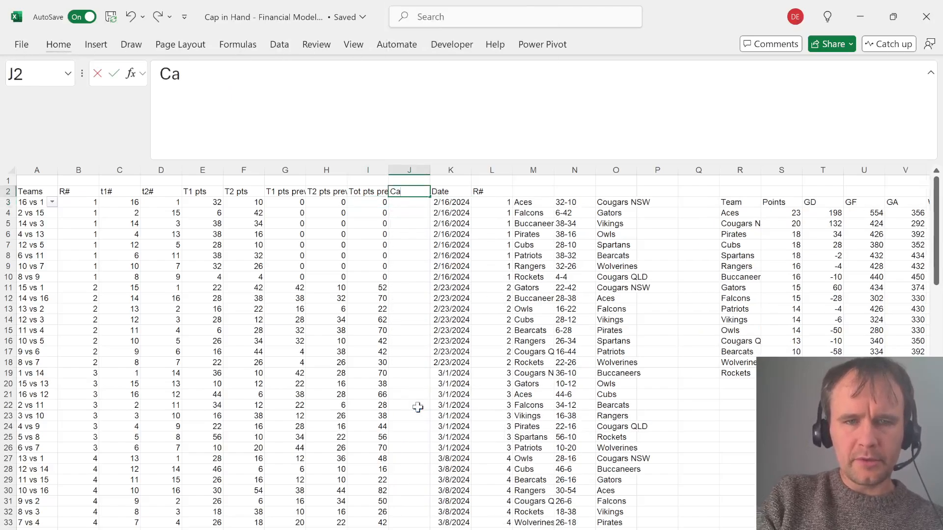
text(pacity)
key(Return)
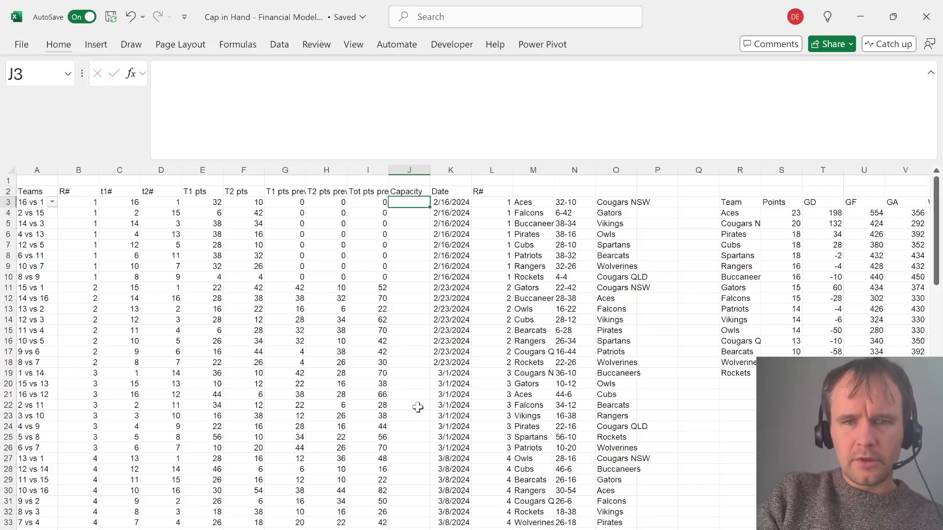
Enter an XLOOKUP in J3 that finds the home teams in M3# within tmnm and returns their capacities from Assumptions $E$10:$E$25
text(=xl)
key(Tab)
key(Right)
key(Right)
key(Right)
key(Right)
key(Left)
key(ctrl+shift+Down)
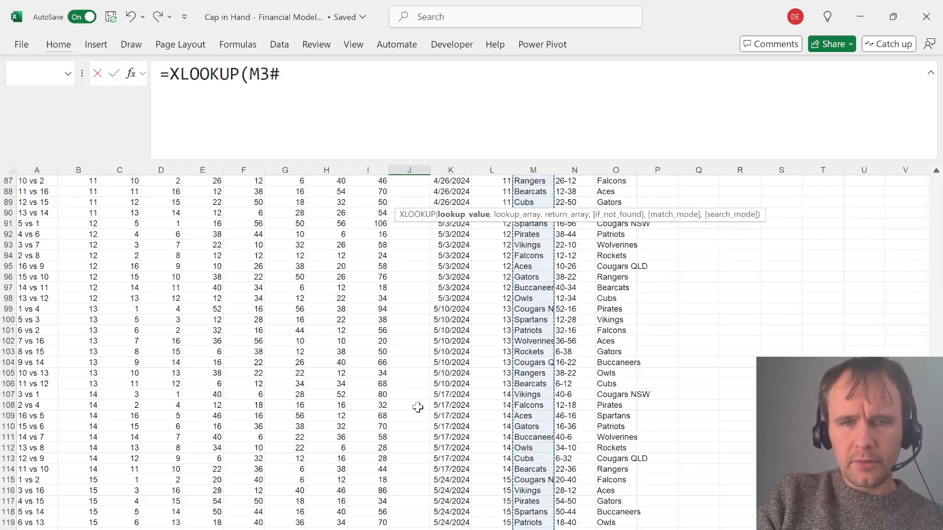
text(,)
key(ctrl+Page_Down)
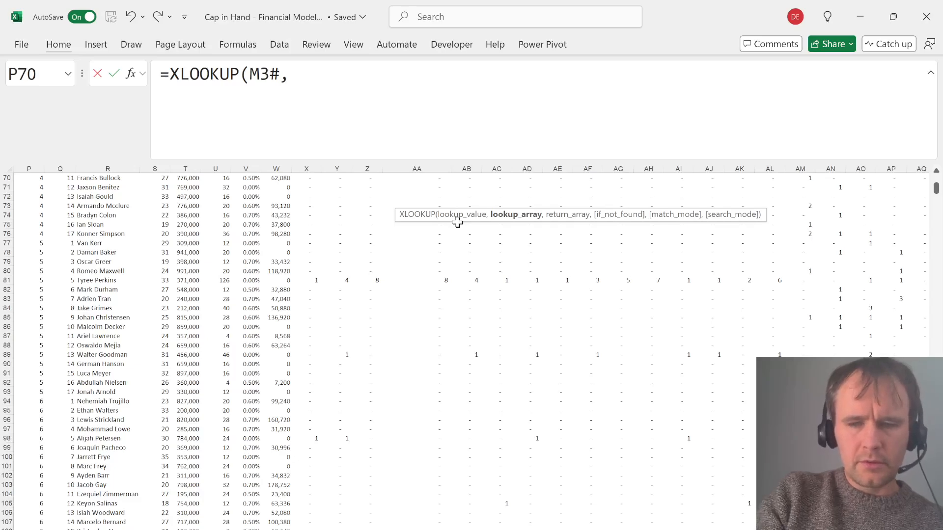
key(ctrl+Page_Down)
click(71, 282)
key(Up)
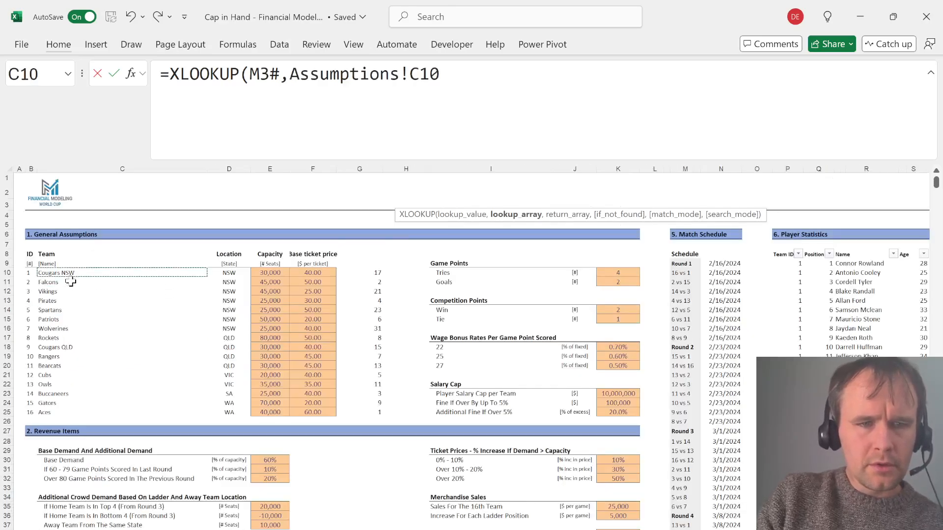
key(ctrl+shift+Down)
text(,)
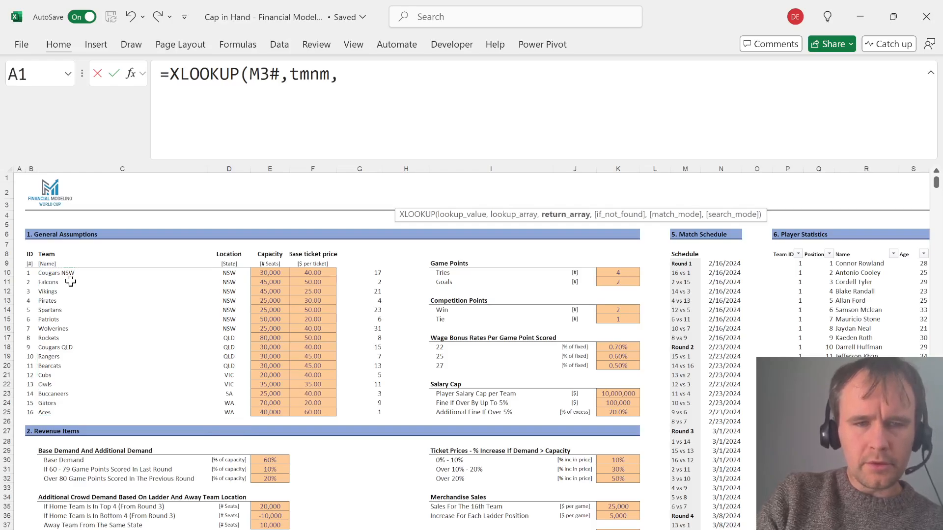
click(267, 273)
key(ctrl+shift+Down)
key(F4)
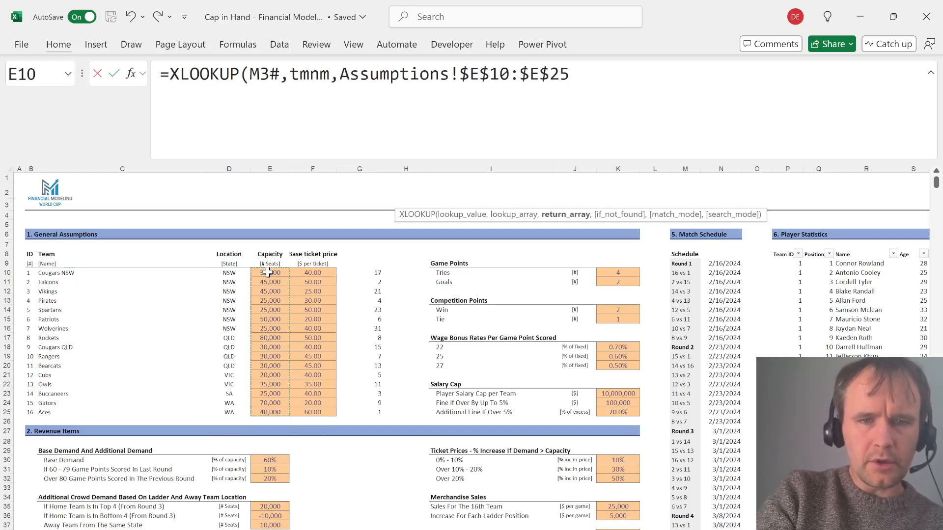
key(Return)
Format the Capacity column's numbers with thousands separators and no decimals
key(Up)
key(Up)
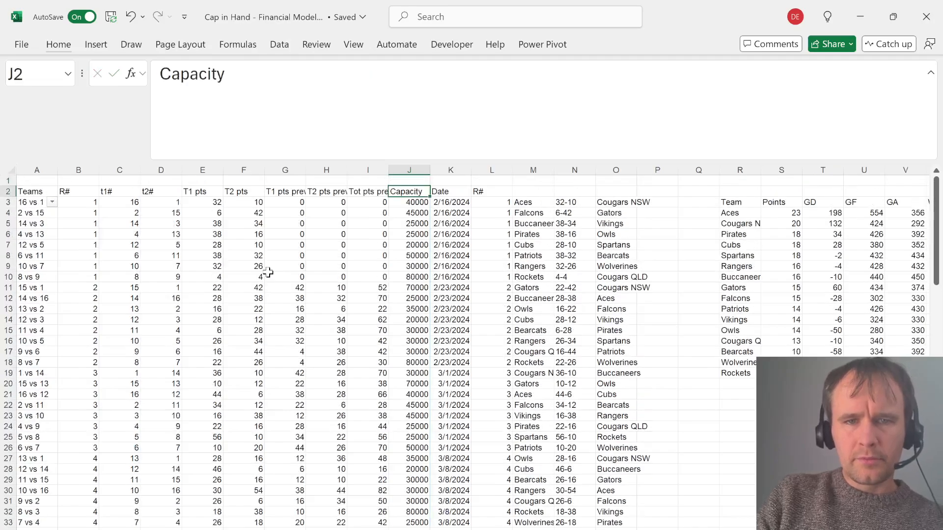
key(ctrl+shift+Down)
key(ctrl+BackSpace)
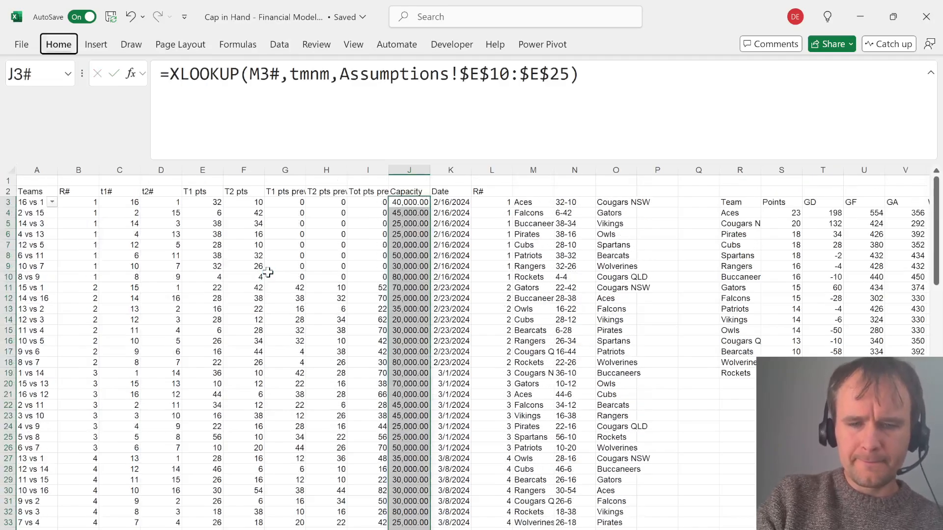
key(alt+h)
key(k)
Insert two blank columns between the Capacity and Date columns
key(Right)
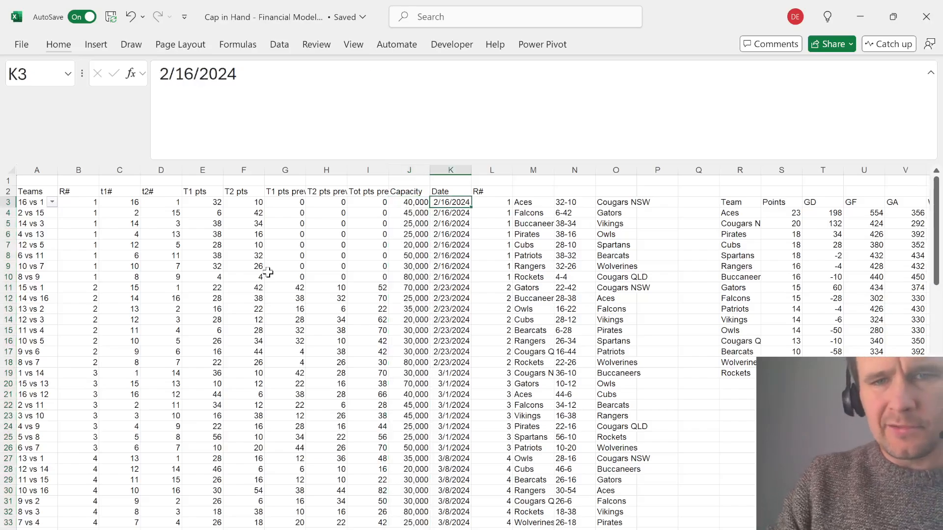
key(alt+h)
key(i)
key(c)
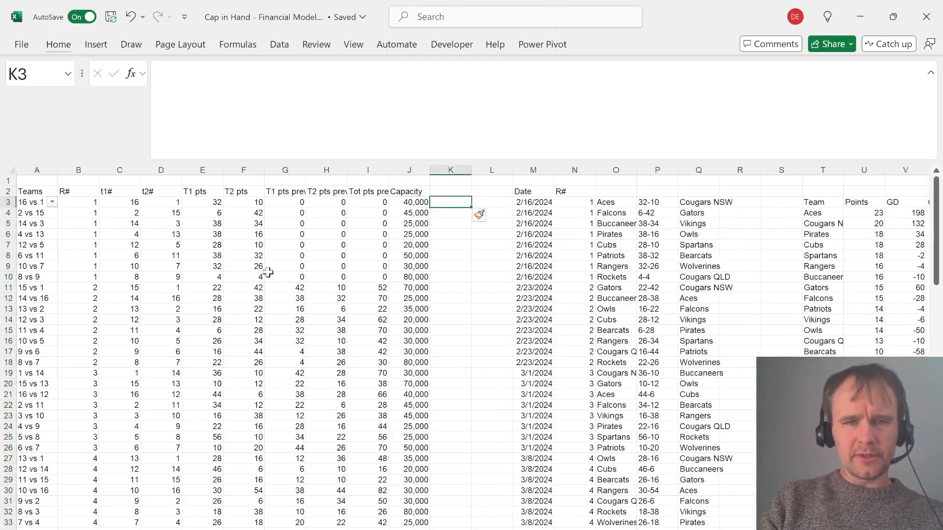
Enter an INDEX formula in K3 that returns both teams' locations from Assumptions $D$10:$D$25 using the team numbers in C3:D122
key(ctrl+Page_Up)
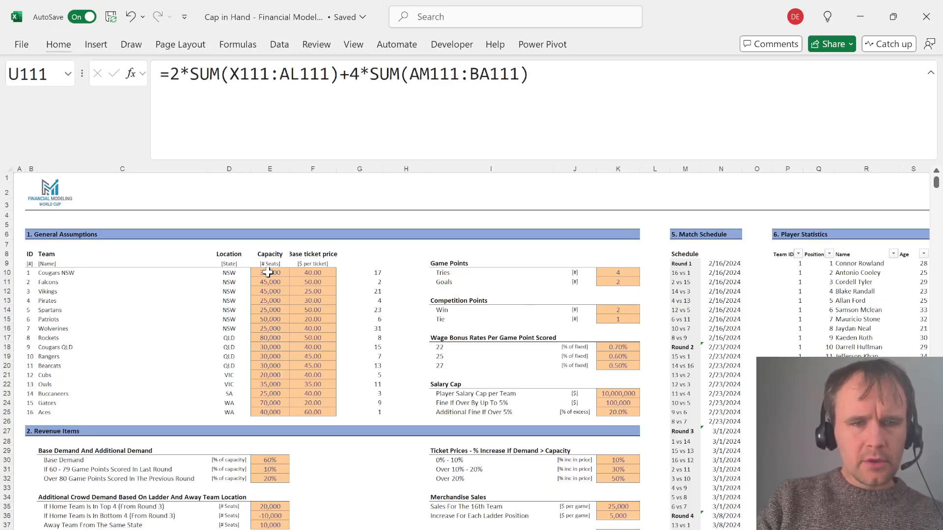
key(ctrl+Page_Down)
key(ctrl+Up)
key(ctrl+Page_Up)
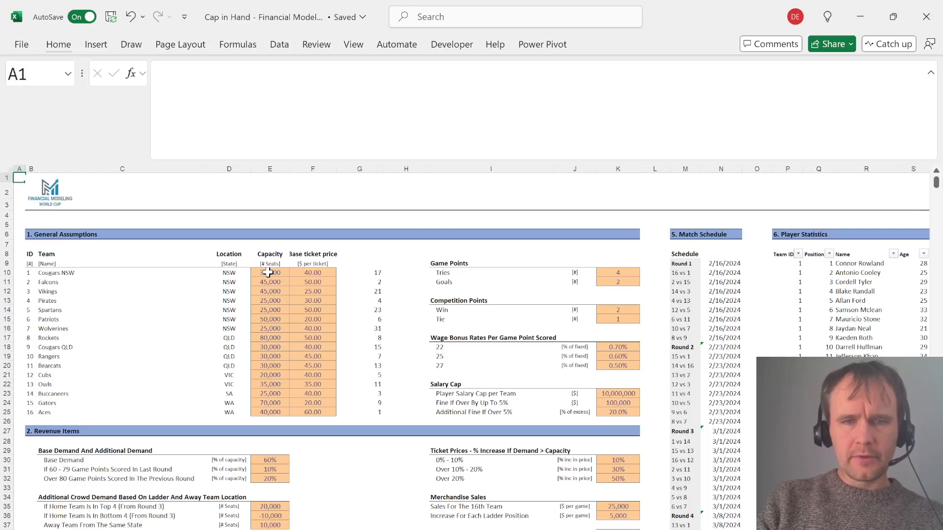
key(ctrl+Page_Down)
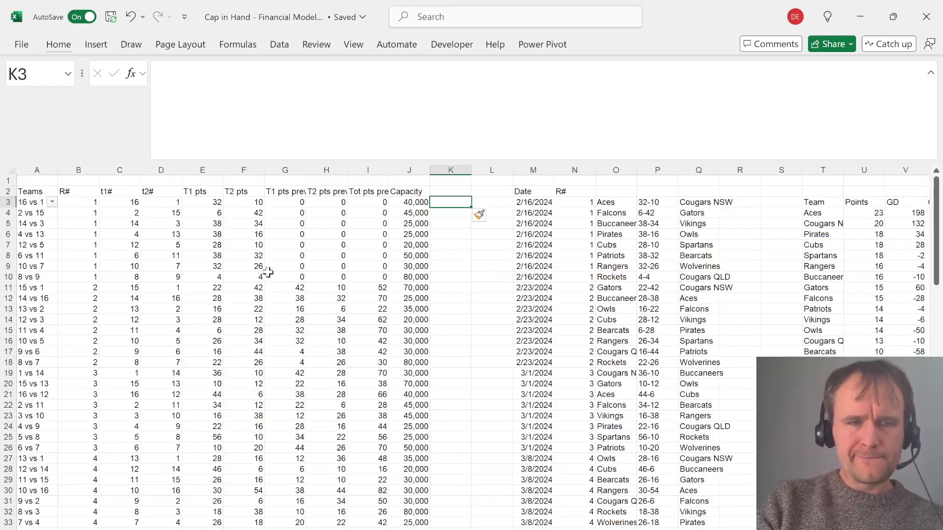
text(=ind)
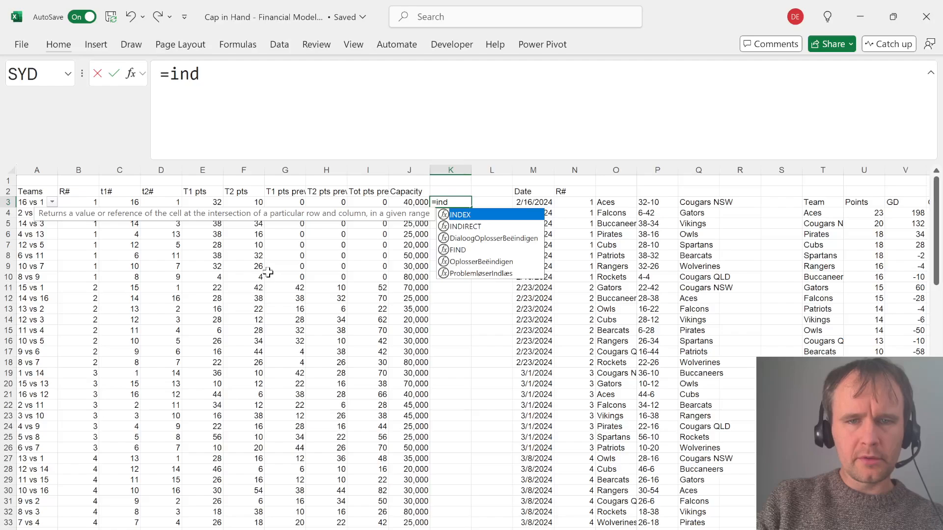
key(Tab)
key(ctrl+Page_Up)
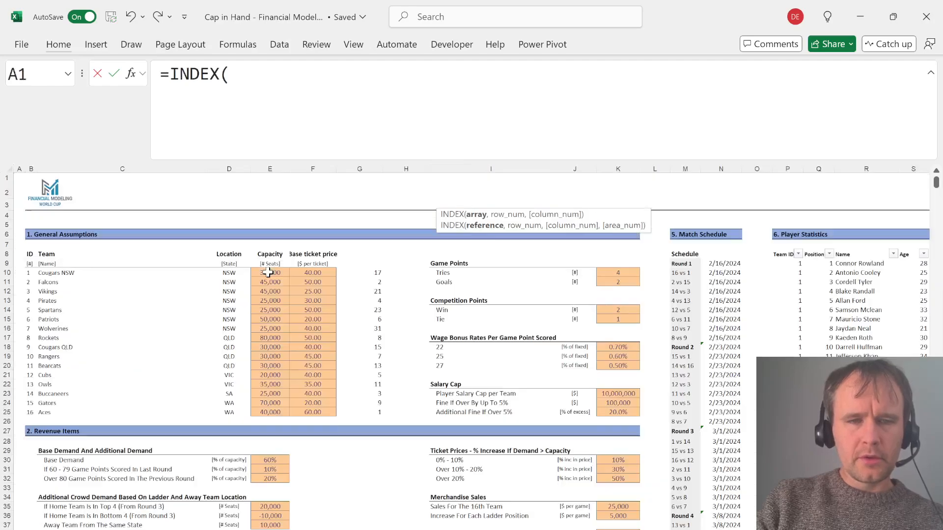
click(229, 275)
key(ctrl+shift+Down)
key(F4)
text(,)
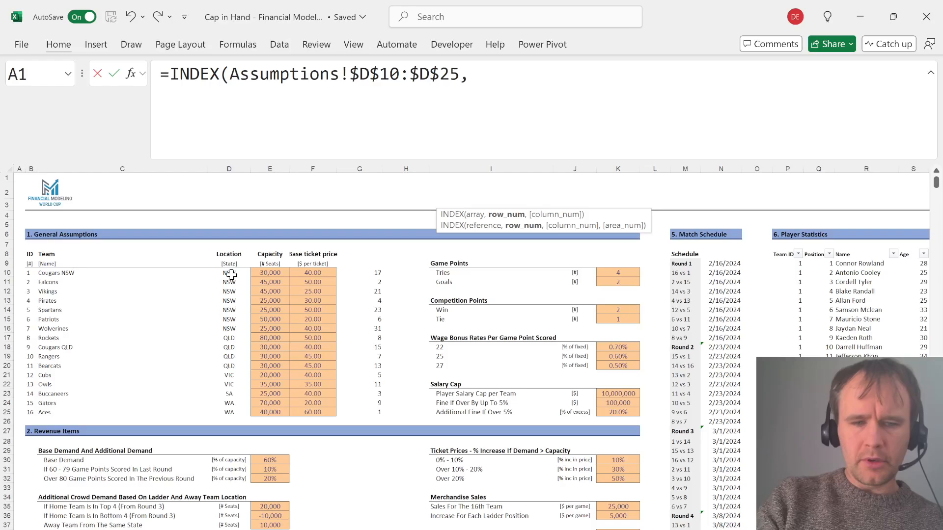
key(ctrl+Page_Down)
click(121, 203)
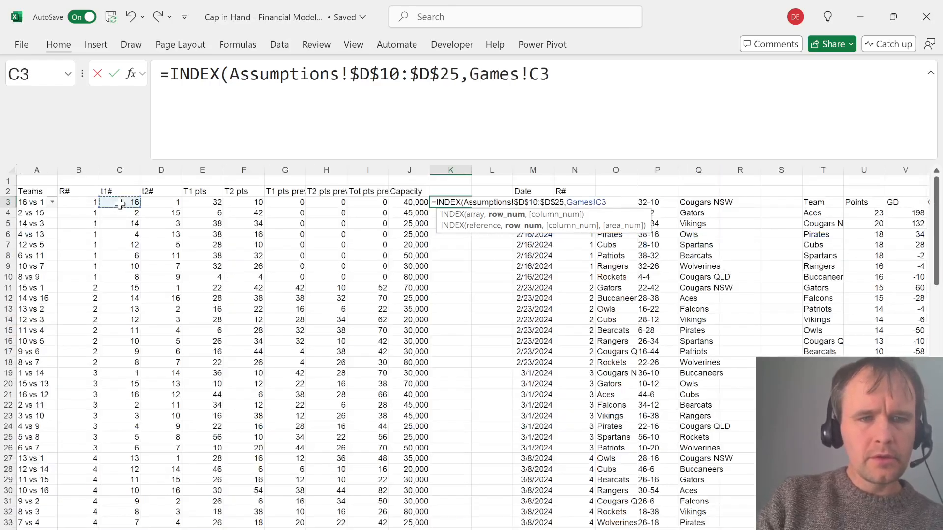
key(ctrl+shift+Down)
key(shift+Right)
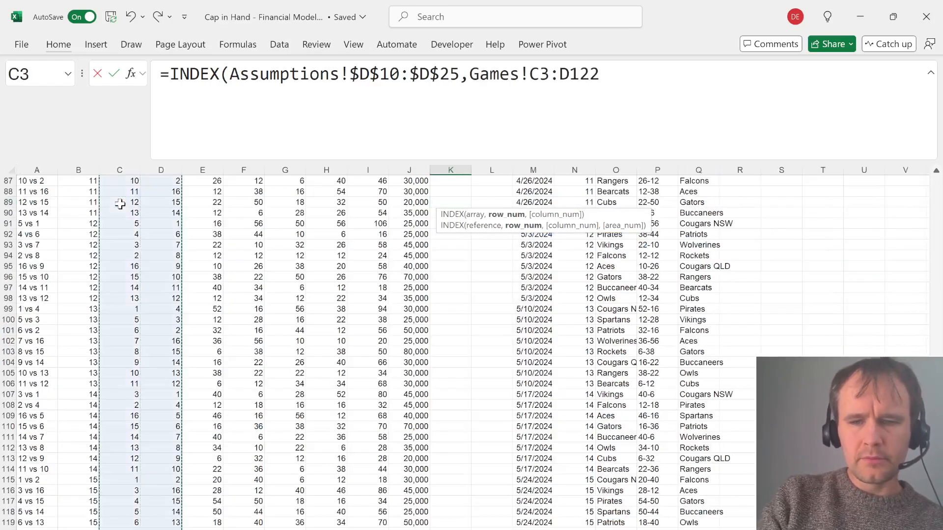
text())
key(Return)
key(Up)
key(Up)
key(Up)
key(Down)
key(Down)
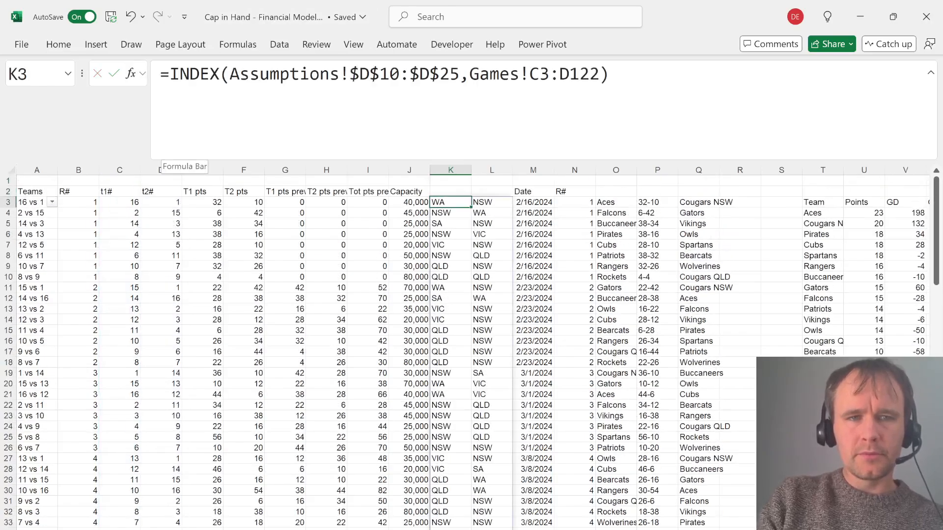
Limit the K3 INDEX formula to the home team numbers in C3:C122 and remove the Games sheet prefix from that range
click(170, 74)
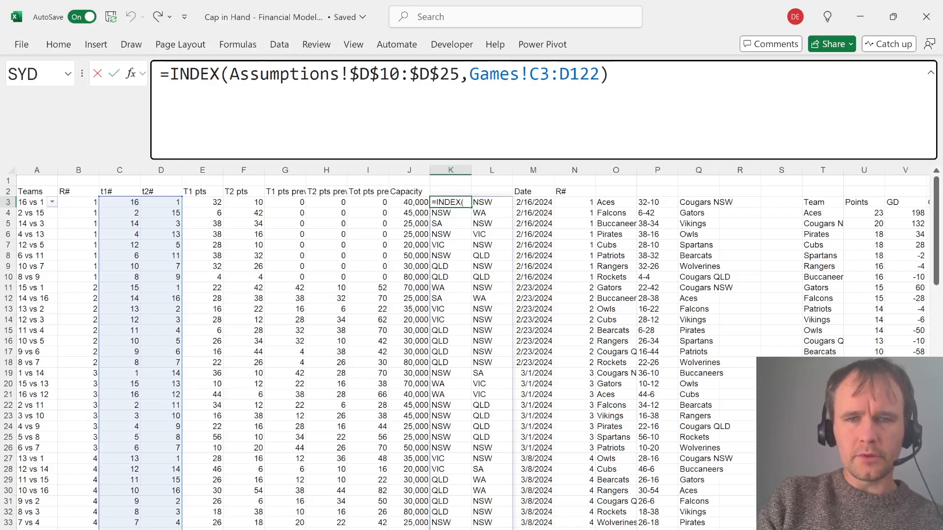
click(557, 74)
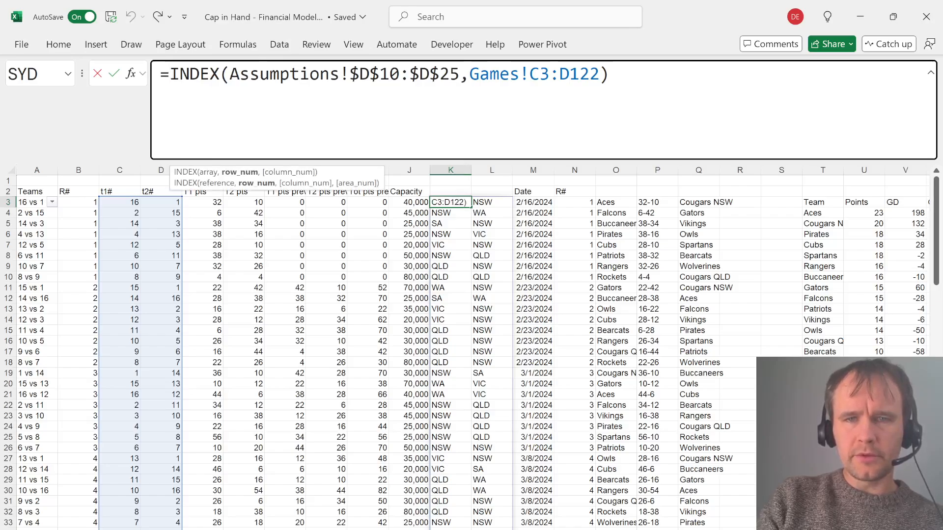
key(BackSpace)
text(C)
key(Return)
key(Up)
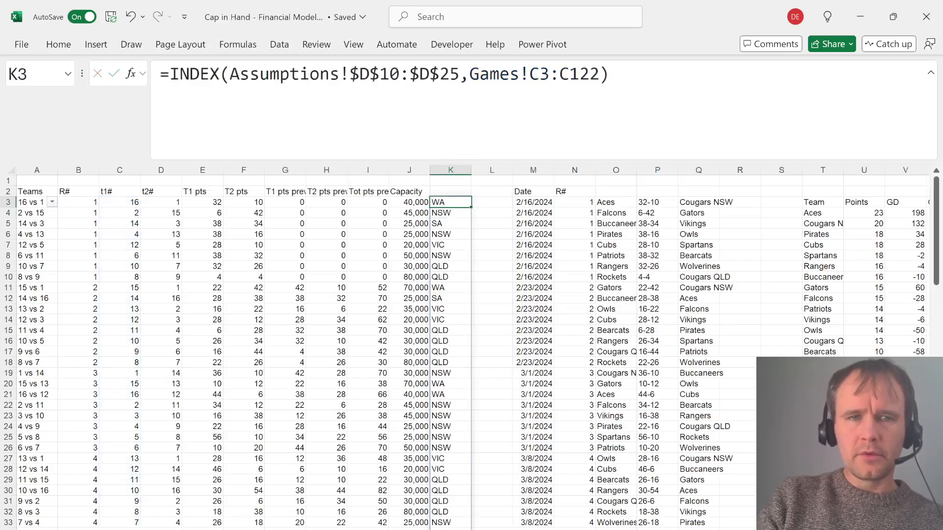
click(516, 73)
key(BackSpace)
key(BackSpace)
key(BackSpace)
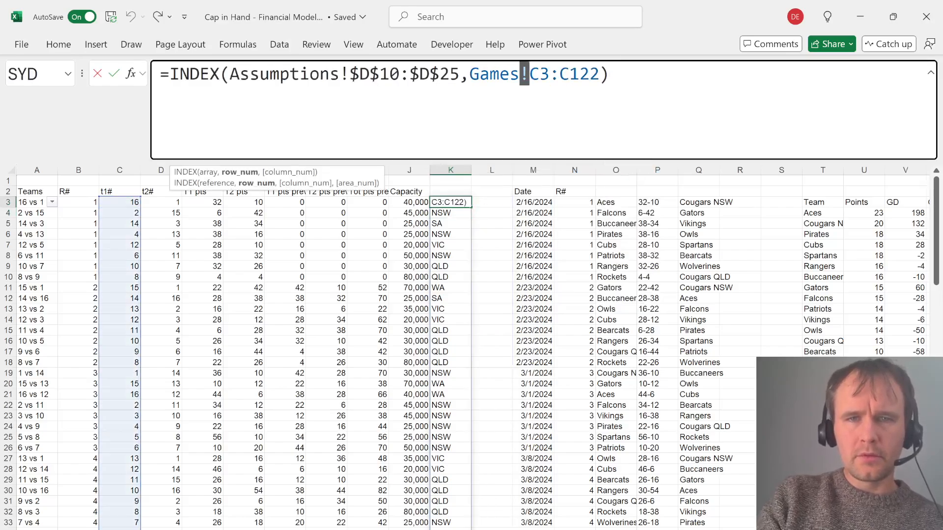
key(BackSpace)
key(BackSpace)
key(BackSpace)
Extend the K3 formula to test whether the home location equals the away location, using a copied INDEX with D3:D122
drag(551, 74, 161, 73)
key(ctrl+c)
key(End)
key(ctrl+v)
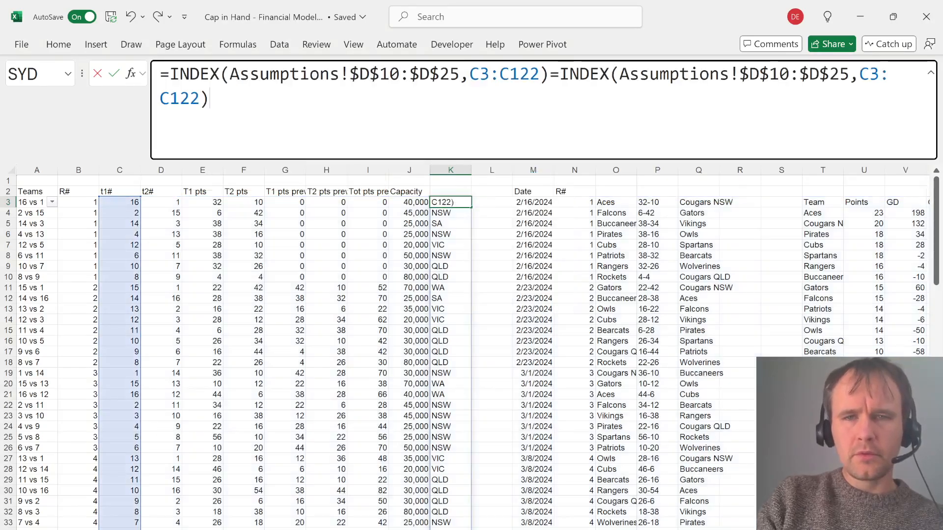
click(868, 73)
key(BackSpace)
text(d)
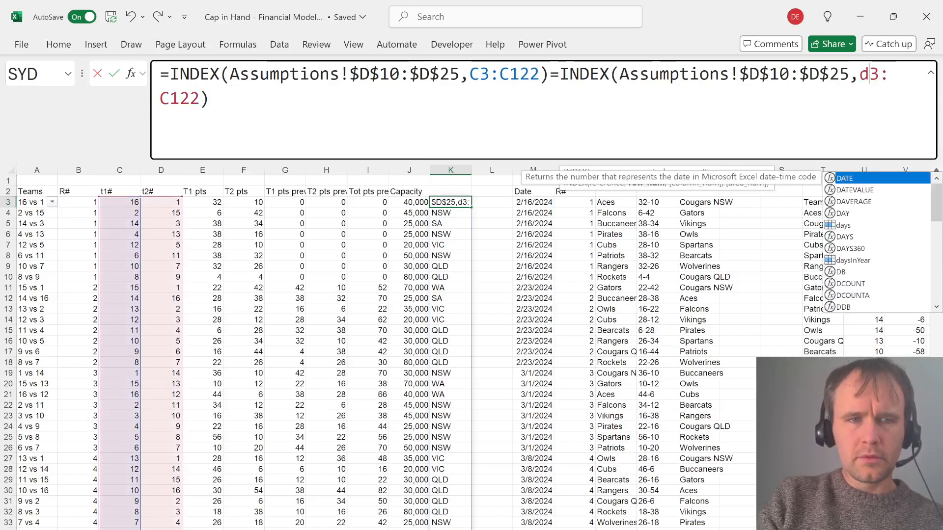
key(Right)
key(Right)
key(Delete)
text(d)
key(Return)
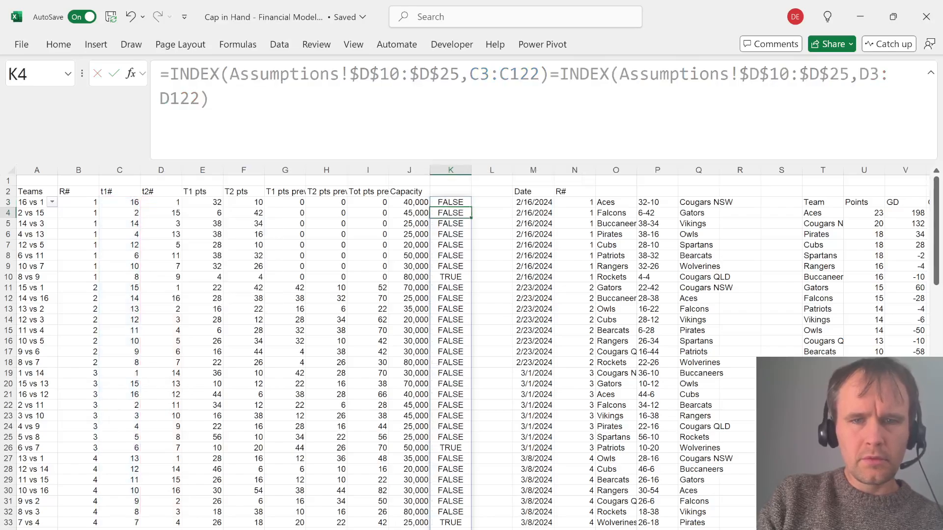
Enter the header "Same state?" in K2 above the location comparison results
key(Up)
key(Up)
text(Same state)
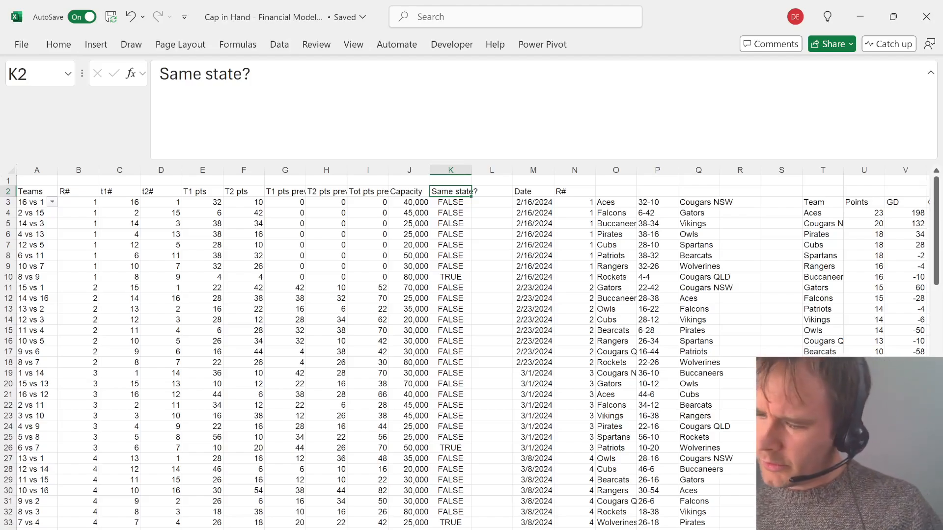
Insert a column before the Capacity column and give it the header "Base %" in J2
key(Left)
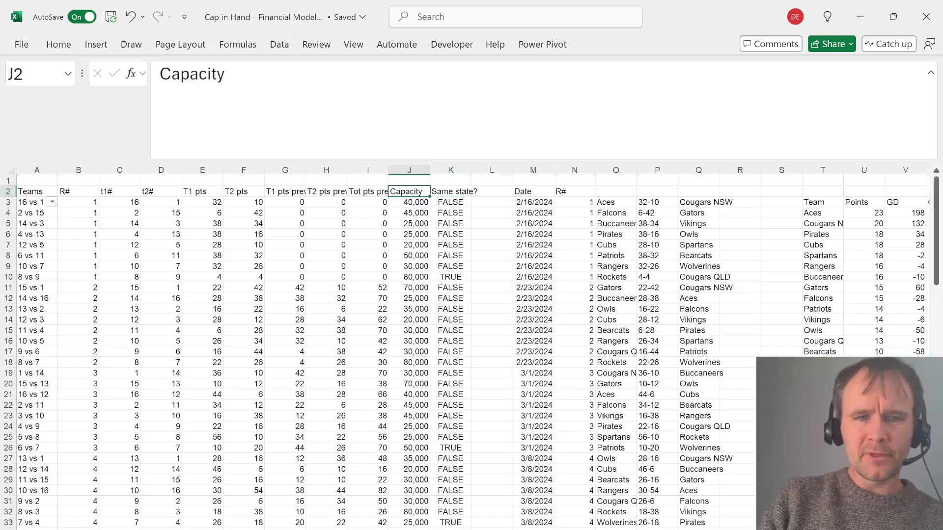
click(368, 202)
click(409, 191)
key(alt+h)
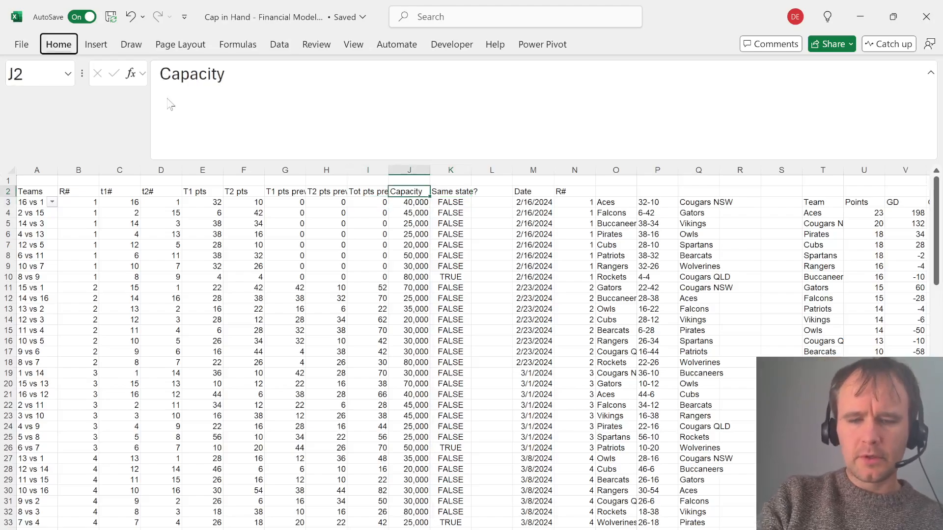
key(i)
key(c)
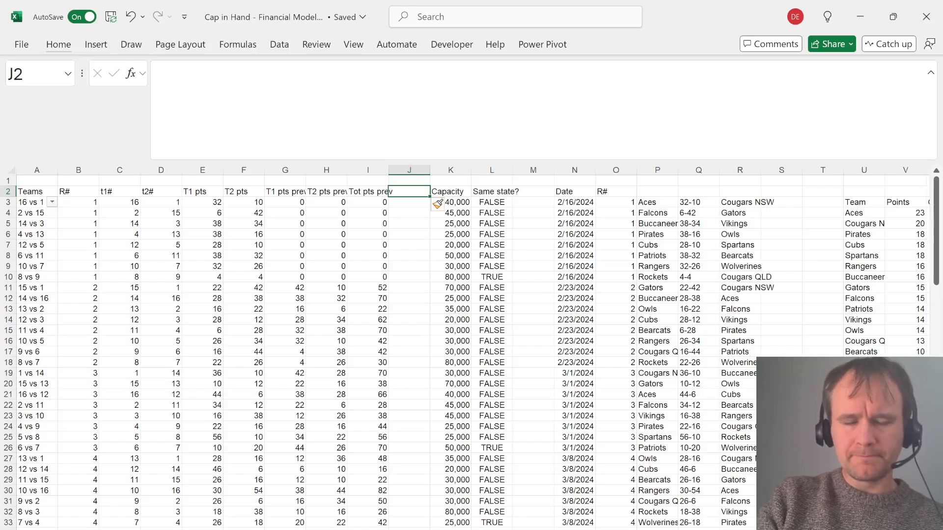
text(Cap)
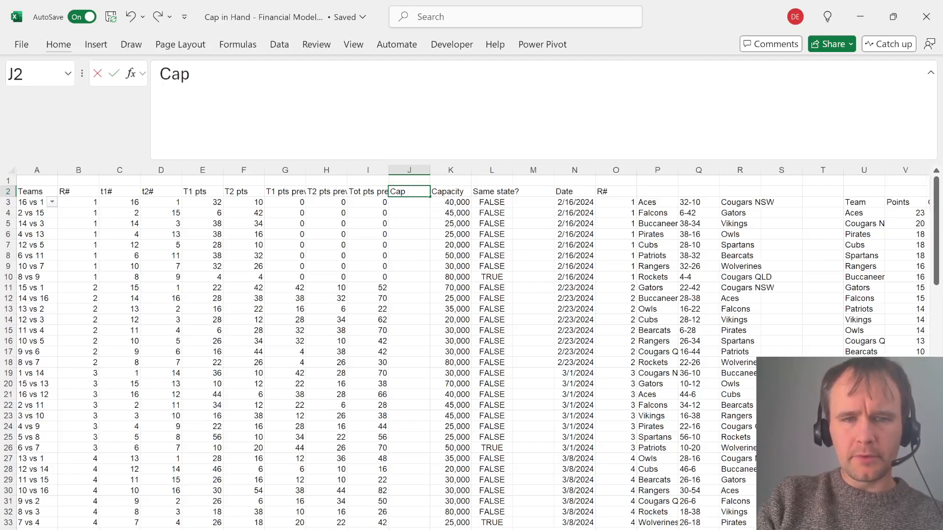
key(BackSpace)
key(BackSpace)
key(BackSpace)
text(Base %)
key(Return)
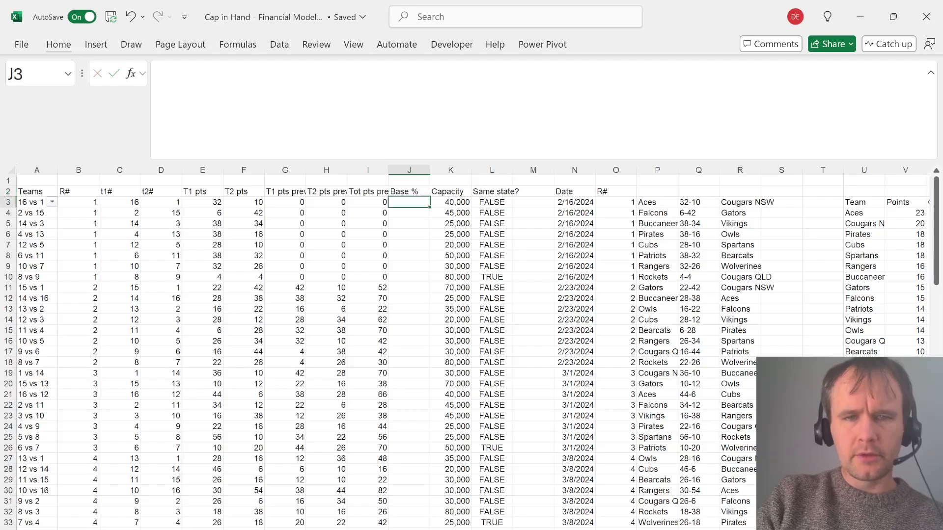
Examine the base demand and additional game-point demand percentages on the Assumptions sheet
key(ctrl+Page_Up)
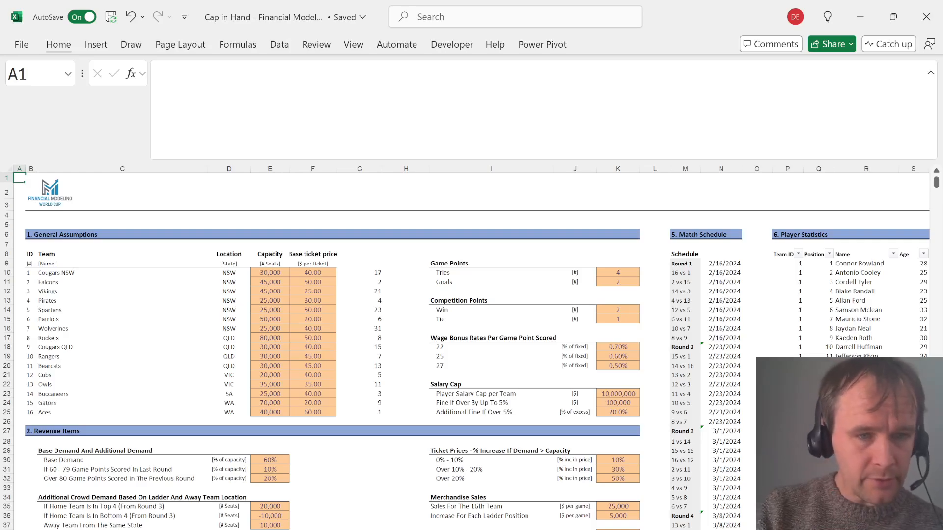
click(56, 480)
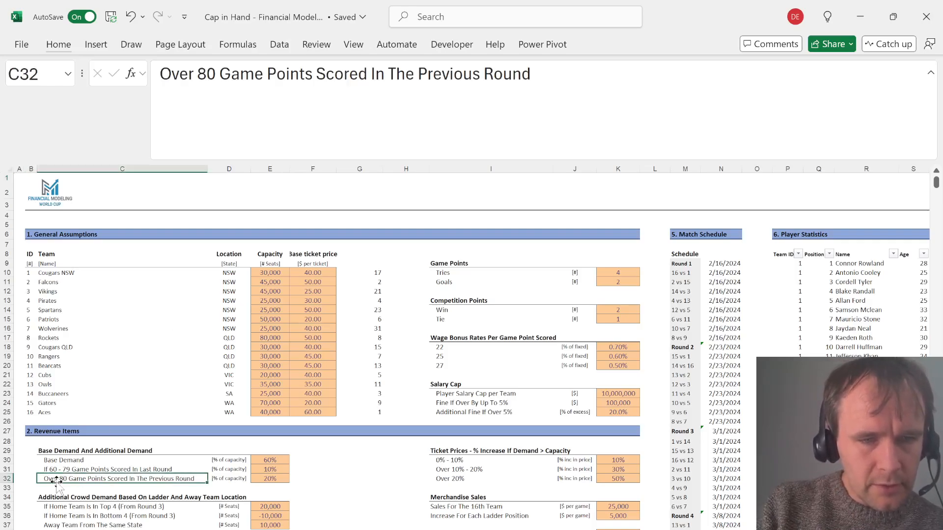
key(Up)
key(Right)
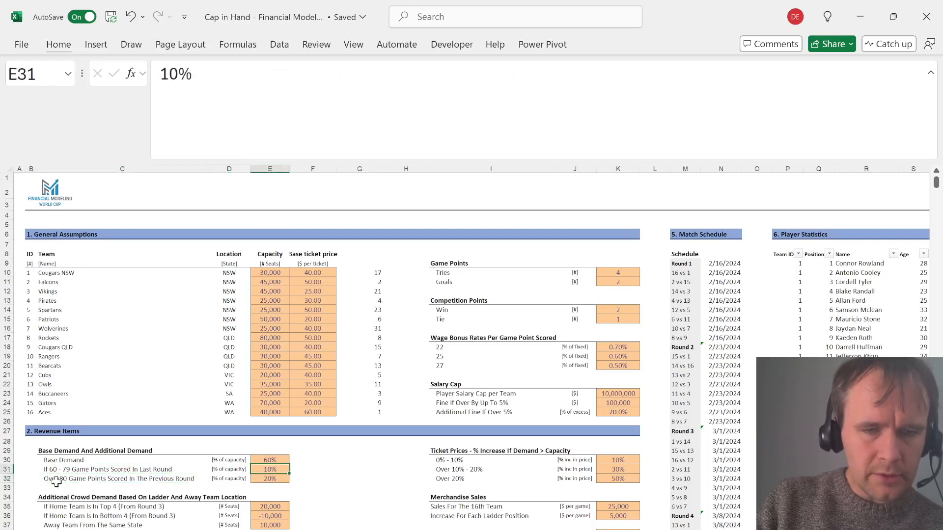
key(Right)
key(Left)
key(Left)
key(Right)
key(Right)
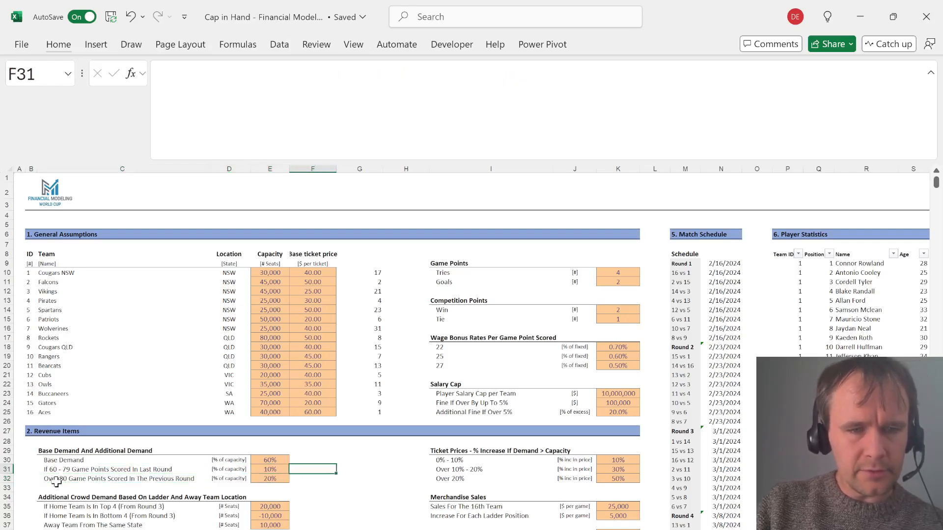
Switch to the FlexiQuiz page to check the crowd demand and ticket questions, and return to the Cap in Hand workbook
key(alt+Tab)
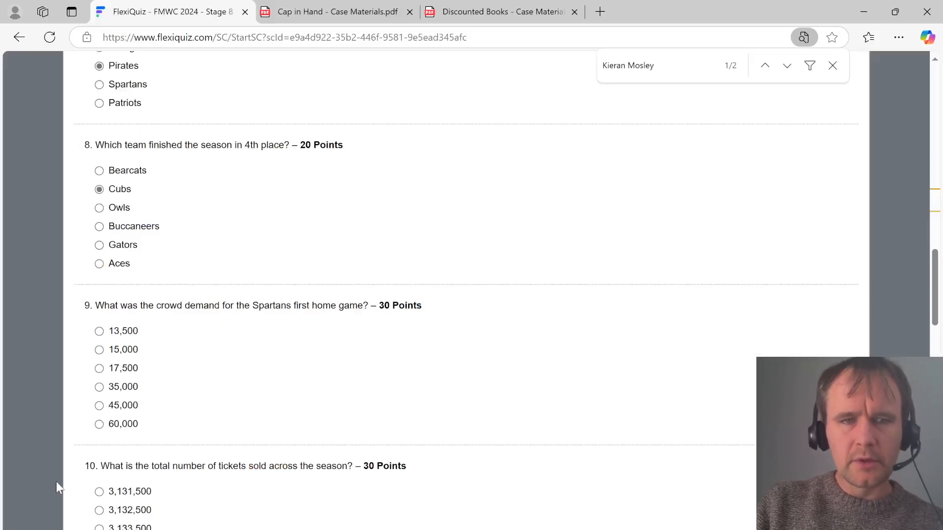
key(alt+Tab)
key(alt+Tab)
key(Tab)
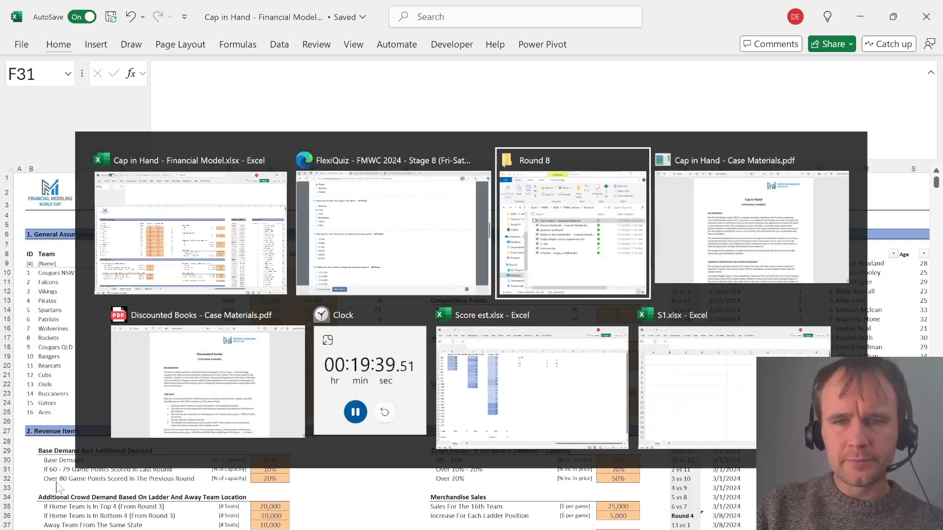
key(shift+Tab)
key(shift+Tab)
Start the J3 formula as 60% plus (I3:I122>=60) multiplied by Assumptions!$E$31
key(ctrl+Page_Down)
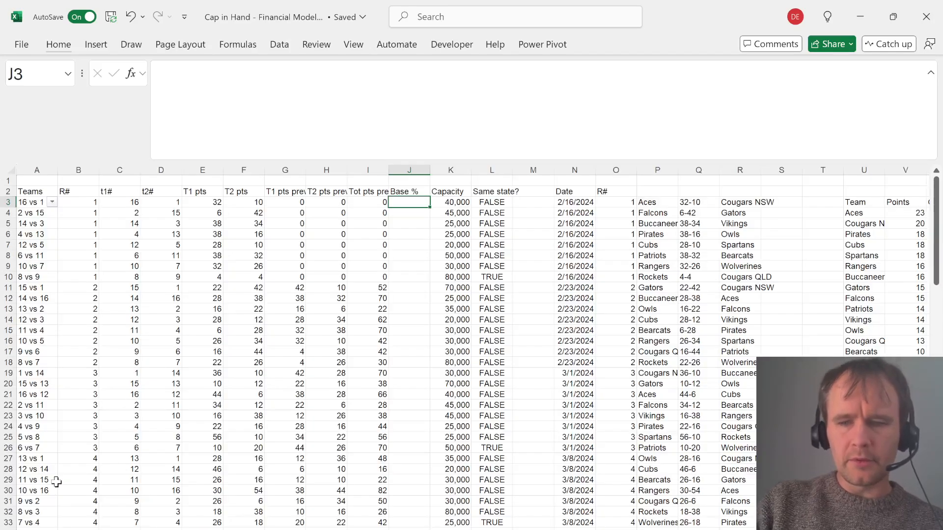
text(=60)
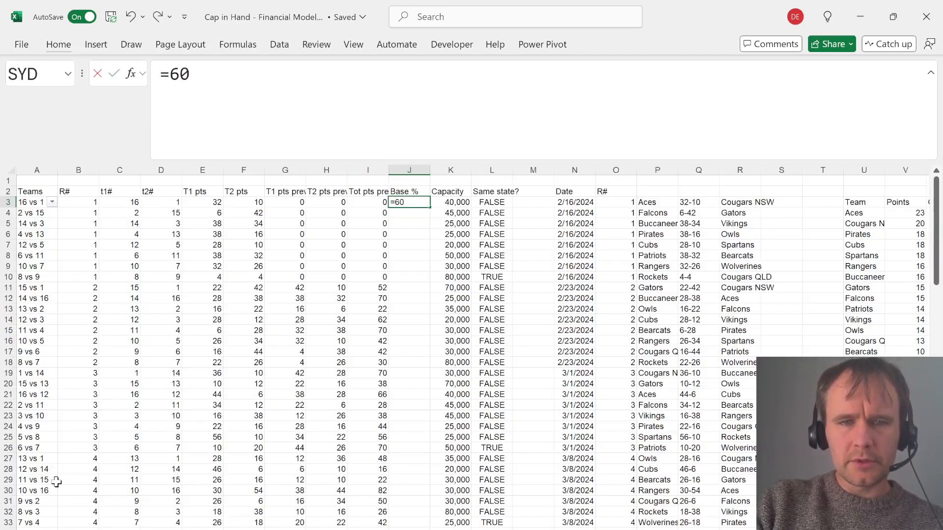
text(%)
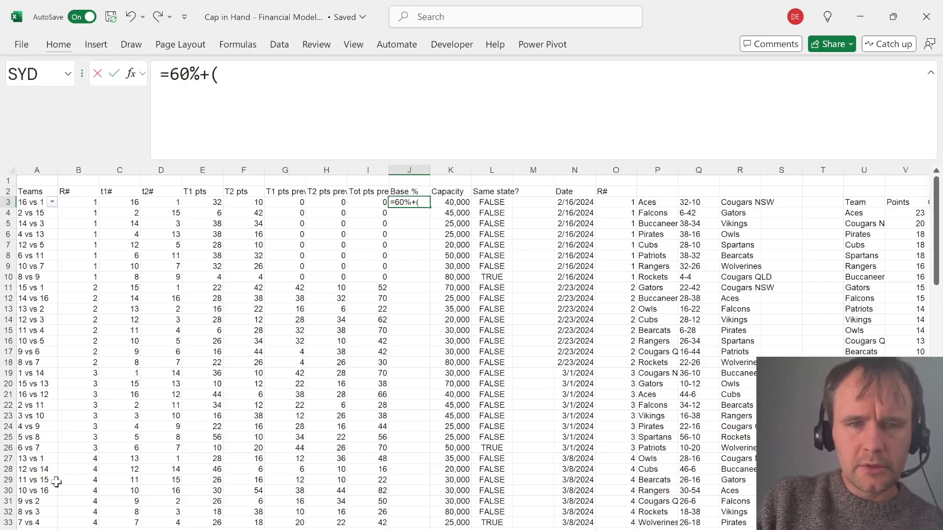
text(+()
key(Left)
key(ctrl+shift+Down)
text(>)
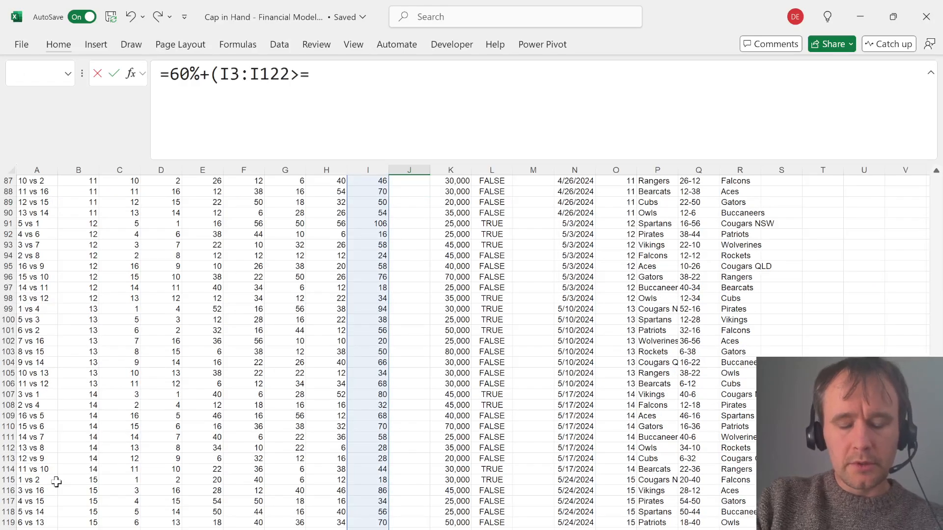
key(ctrl+Page_Up)
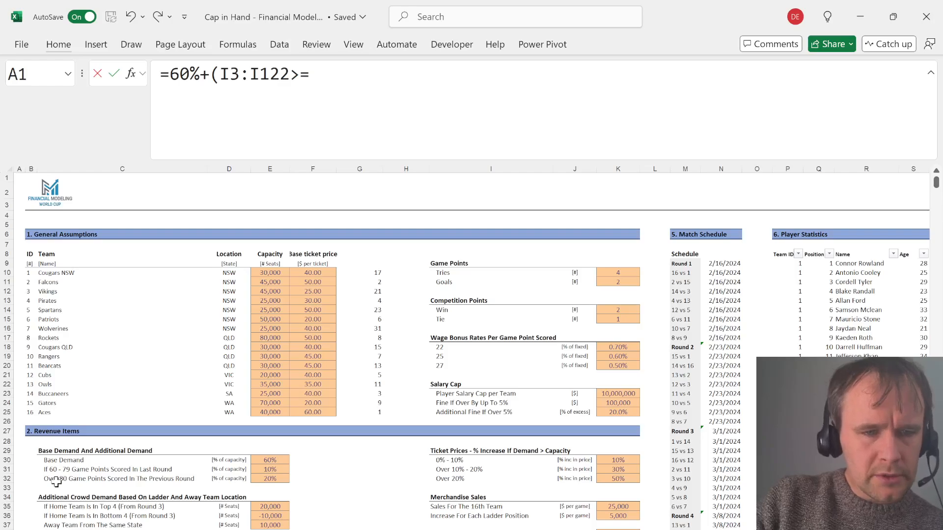
text(=60)
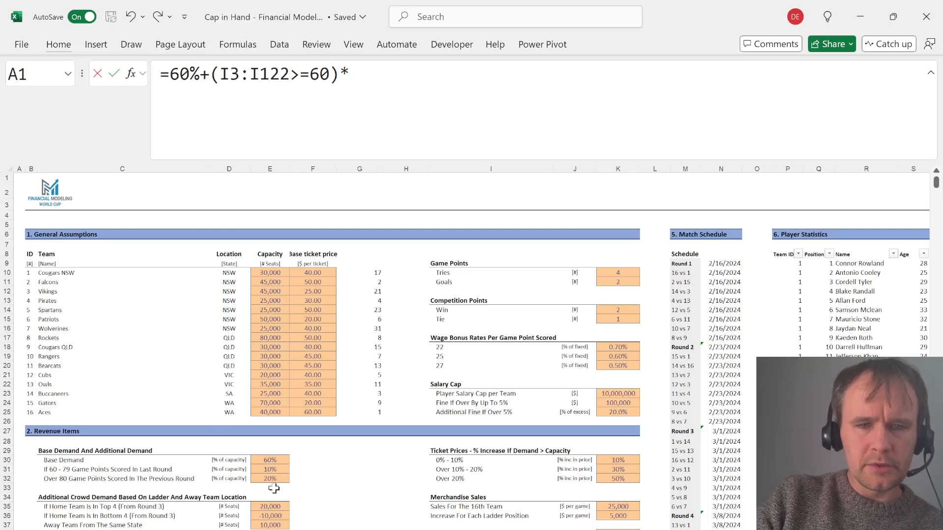
text()*)
click(271, 470)
key(F4)
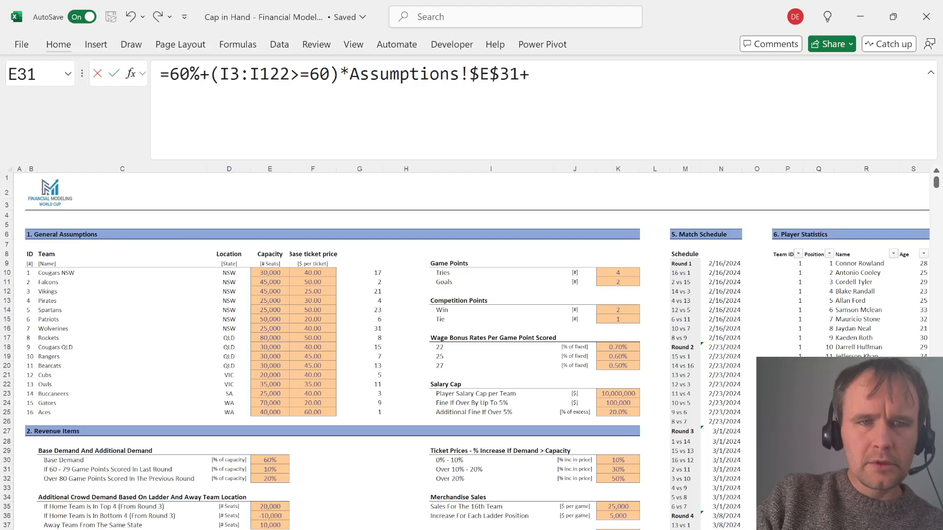
Extend the J3 formula with a copied condition changed to (I3:I122>=80), multiplied by 10%, and commit it
drag(210, 73, 339, 78)
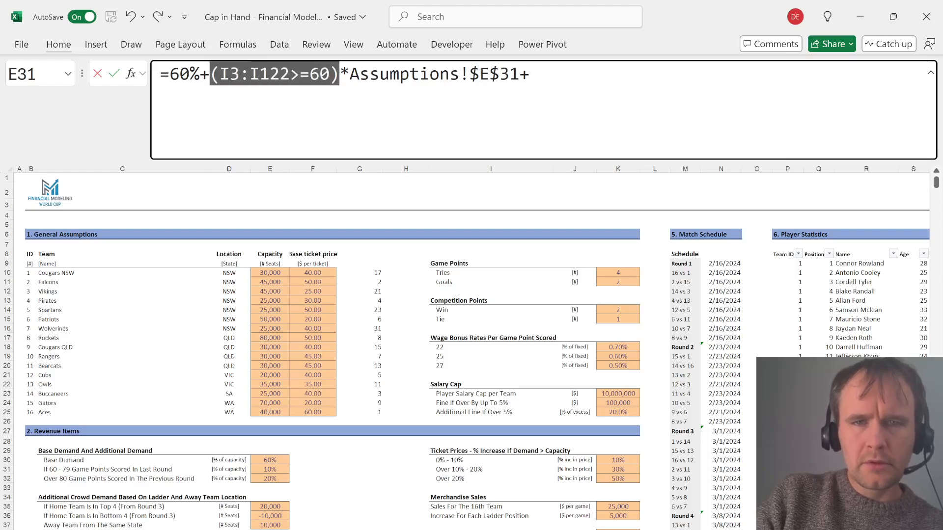
key(ctrl+c)
key(End)
key(ctrl+v)
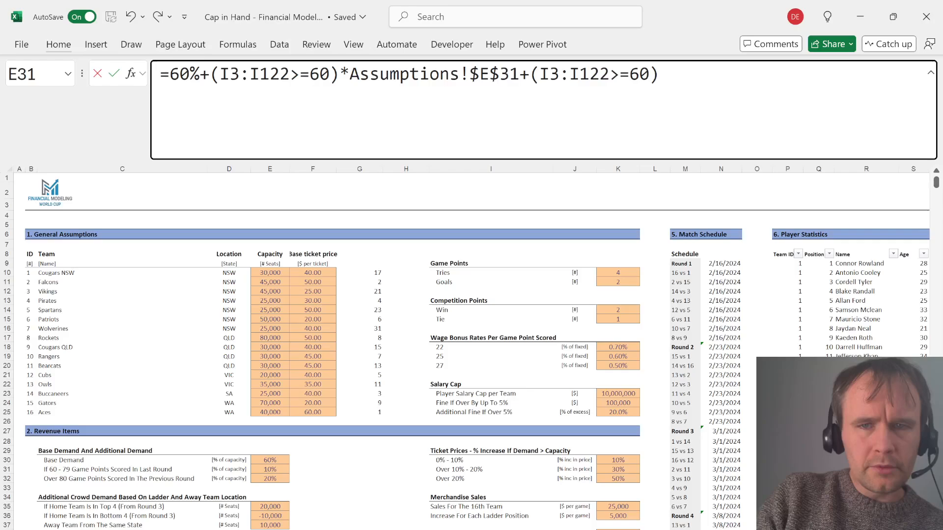
key(Left)
key(Left)
key(BackSpace)
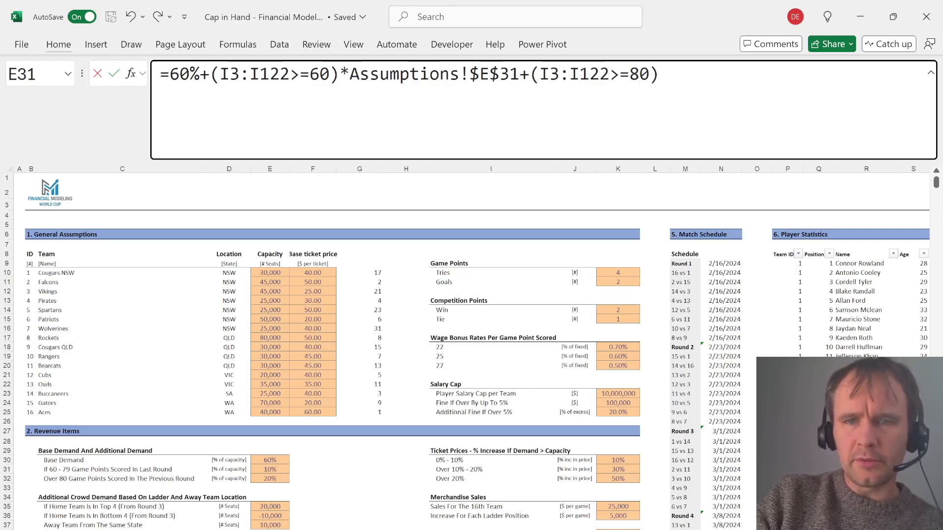
text(*10^)
key(BackSpace)
text(%)
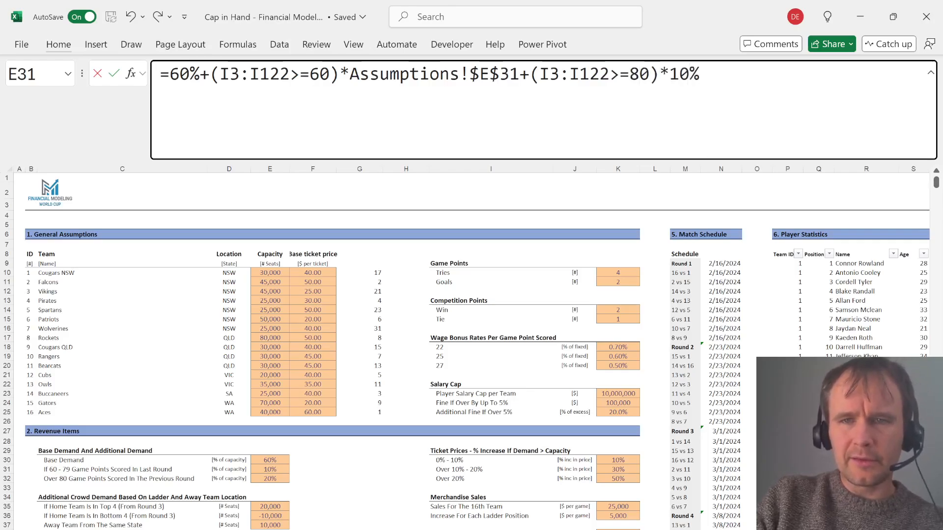
key(Return)
Copy only J3's percentage format down the remaining cells of the Base % column
key(Up)
key(Up)
key(Down)
key(ctrl+c)
key(Down)
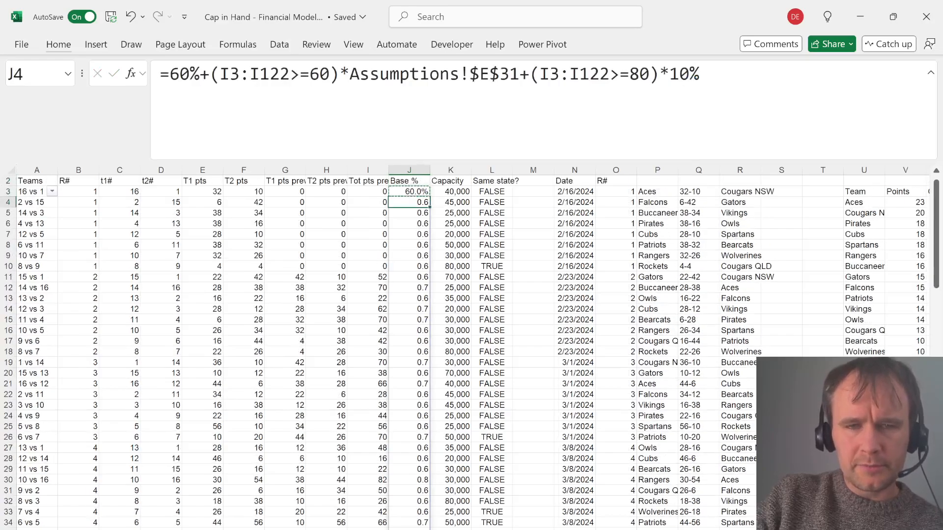
key(ctrl+shift+Down)
key(ctrl+alt+v)
key(t)
key(Return)
key(Up)
key(Right)
key(Right)
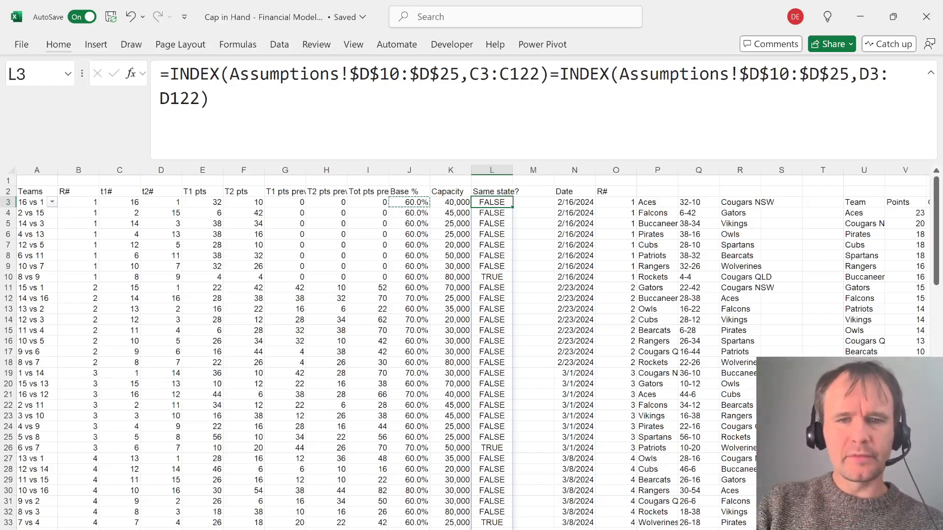
click(533, 213)
click(533, 224)
click(533, 255)
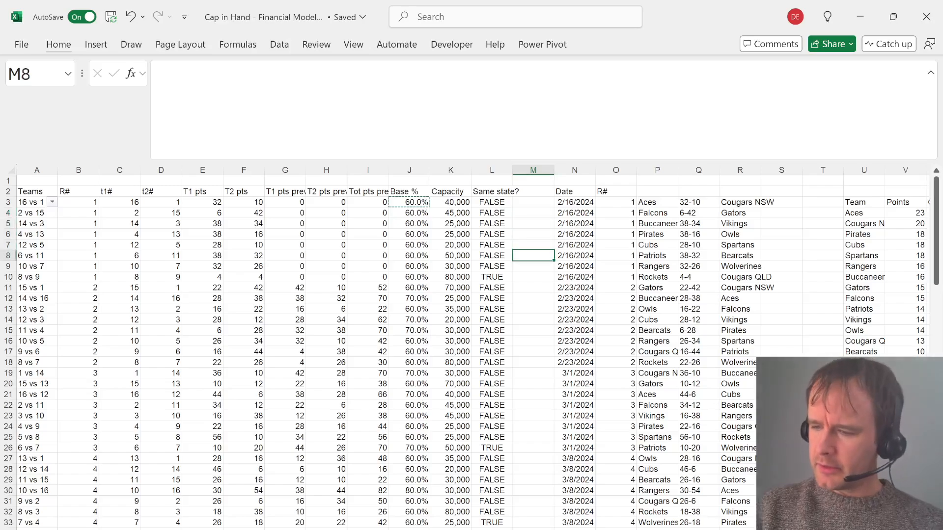
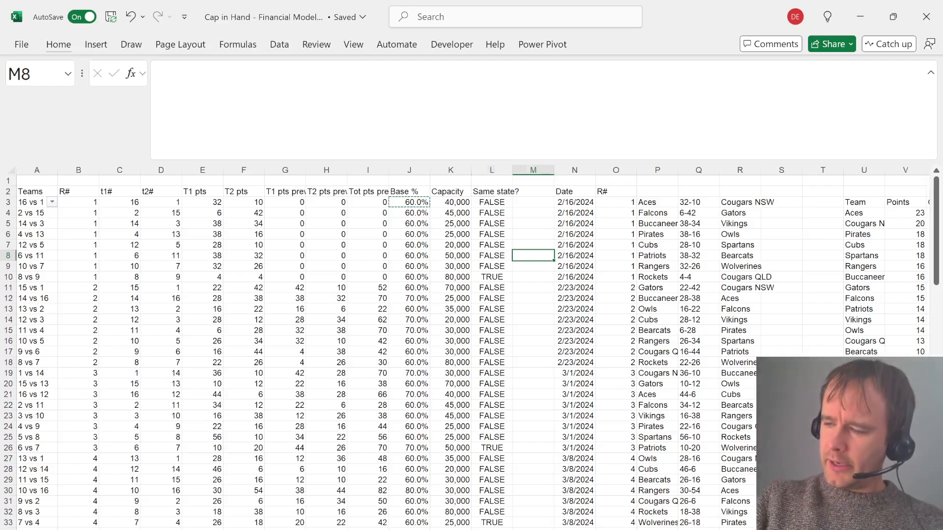
Enter the header "Home team prev rank" in M2
key(Left)
key(ctrl+Up)
key(Up)
key(Right)
key(Down)
key(Down)
key(Up)
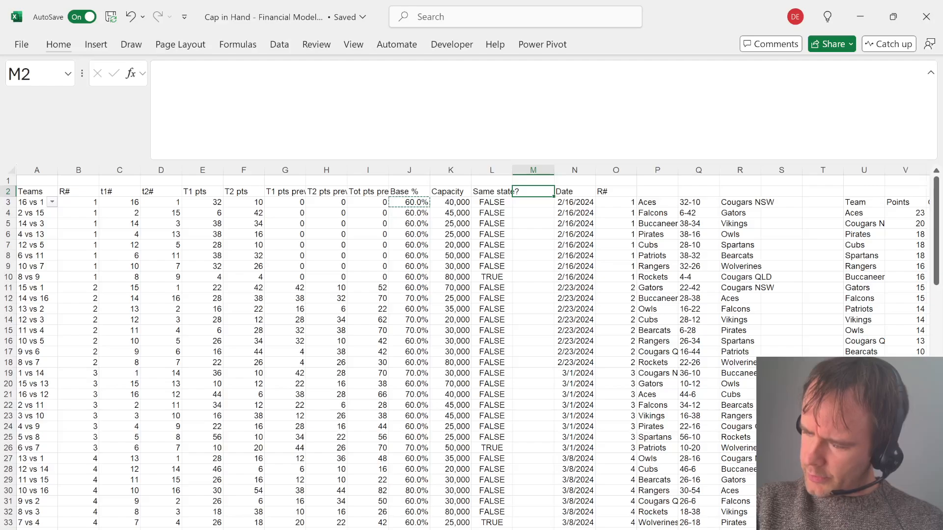
key(Right)
key(Left)
text(Ho)
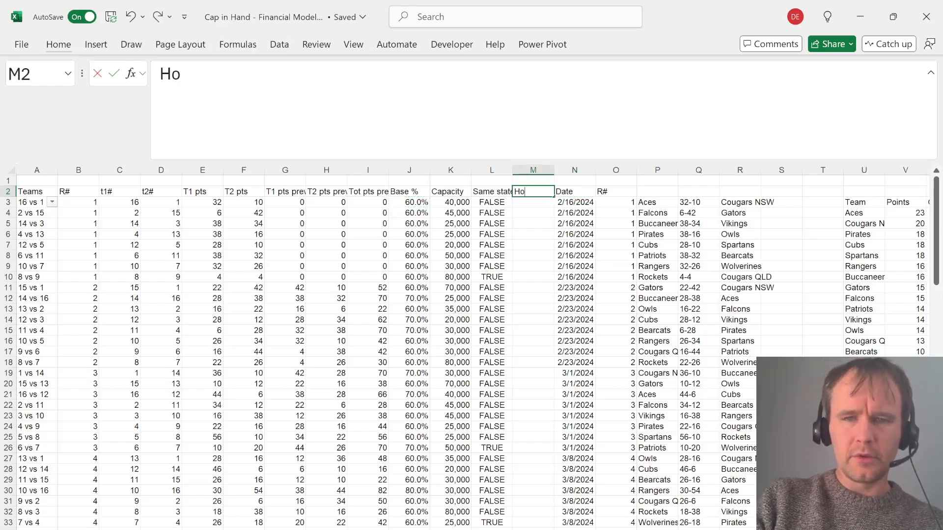
text(me team prev rank)
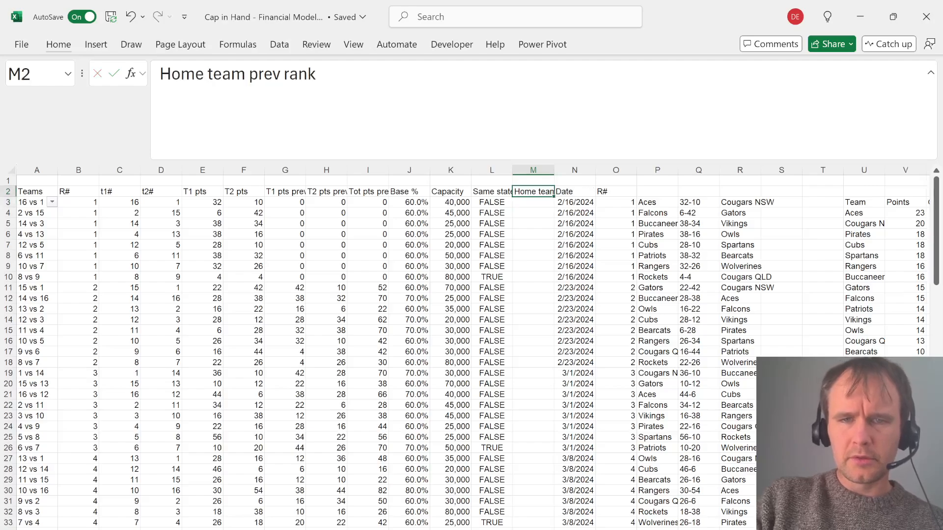
Autofit column M's width to its header text
key(alt+h)
key(o)
key(i)
key(Return)
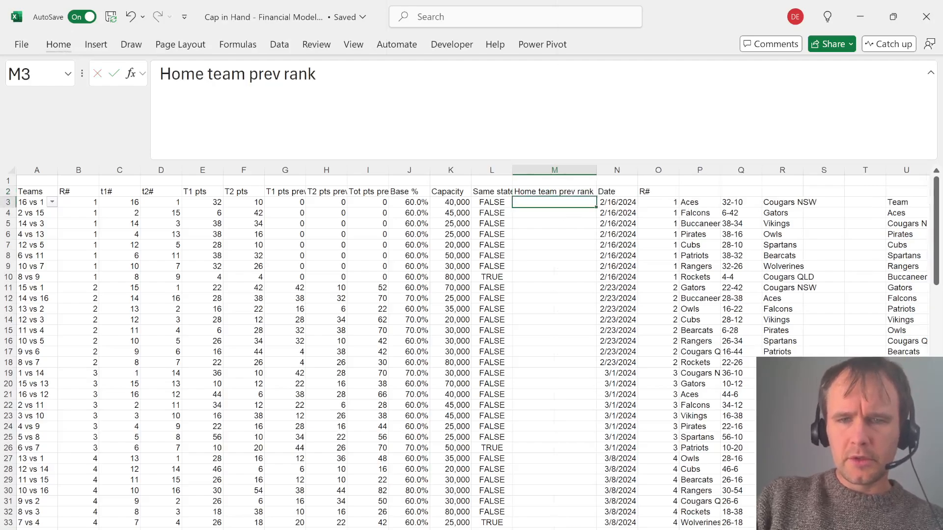
Start a teamRankFromGames formula in M11 with the home team in P11 as its team argument
key(Down)
key(Down)
key(Down)
key(Down)
key(Down)
key(Down)
key(Down)
key(Down)
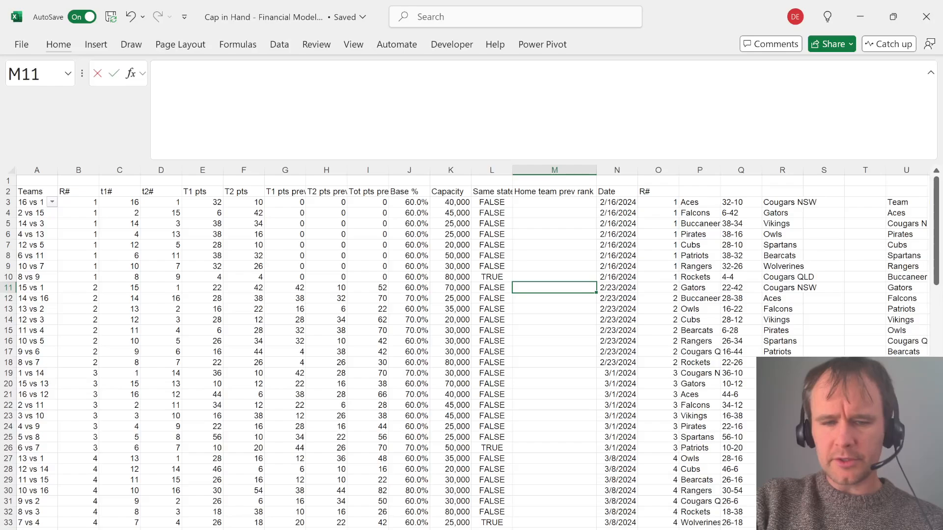
text(=tea)
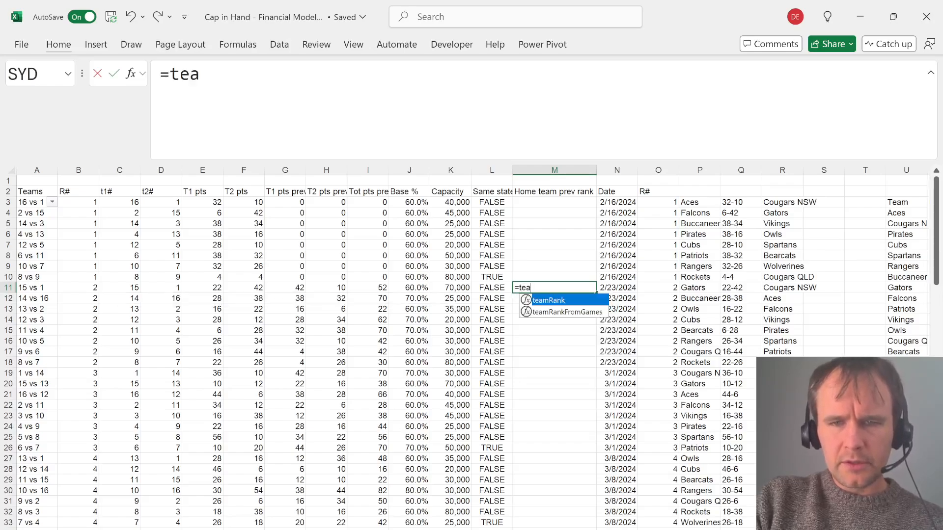
key(Down)
key(Tab)
text(,)
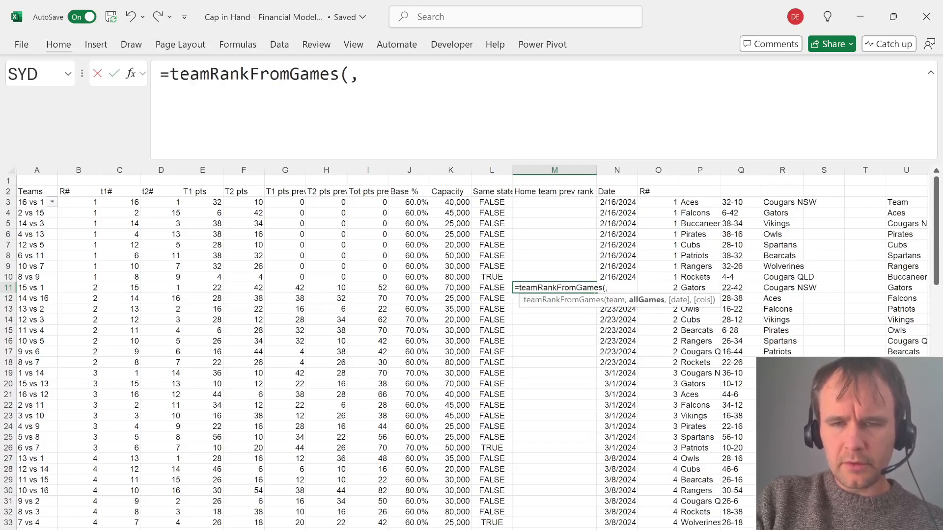
key(BackSpace)
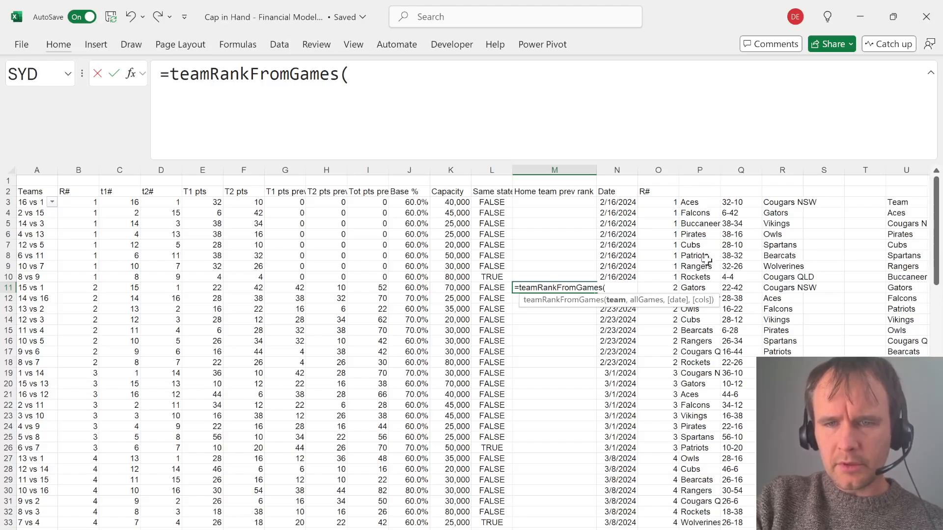
click(696, 288)
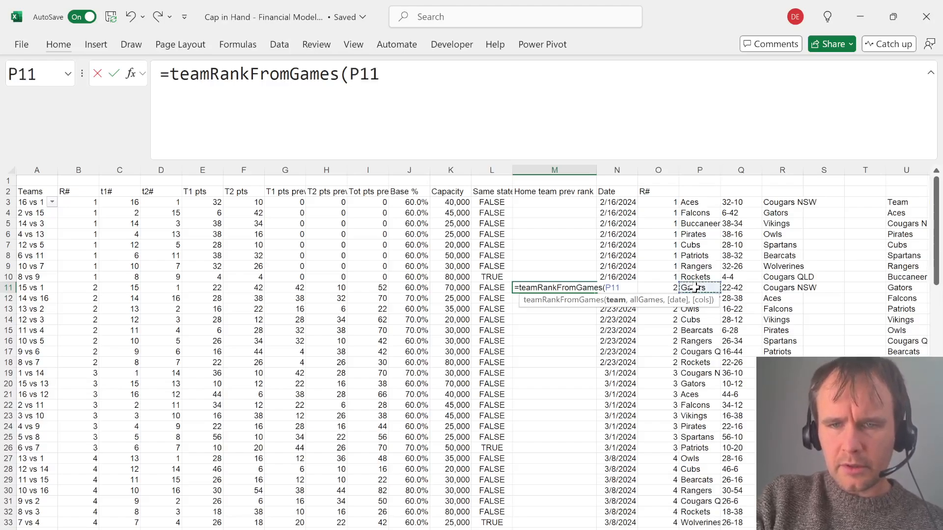
text(,)
Complete the M11 formula with the named range games as allGames and O11-1 as the date, and commit it
click(667, 203)
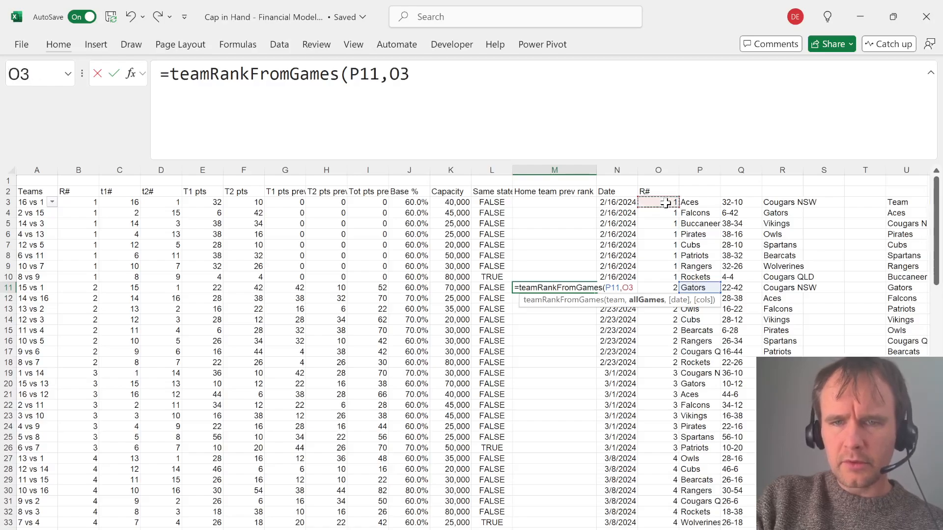
key(ctrl+shift+Right)
key(ctrl+shift+Down)
text(,)
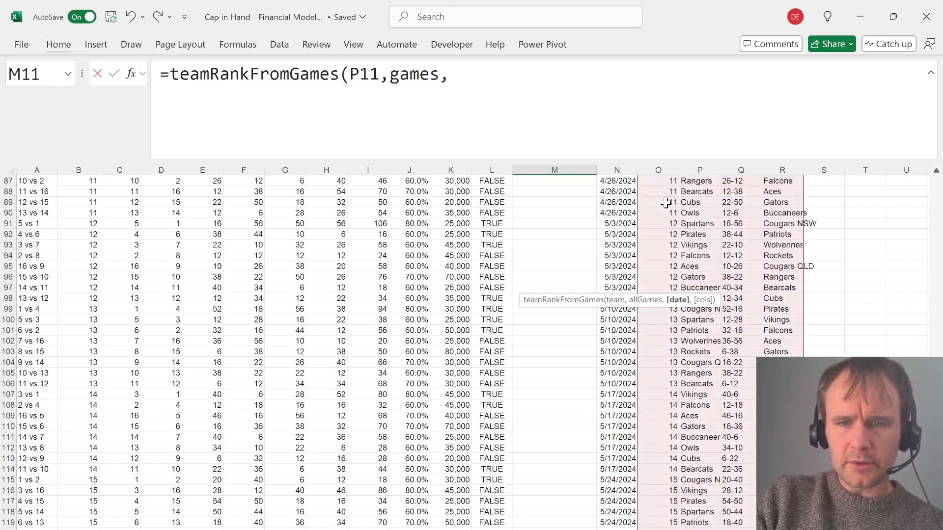
scroll(666, 202, up, 20)
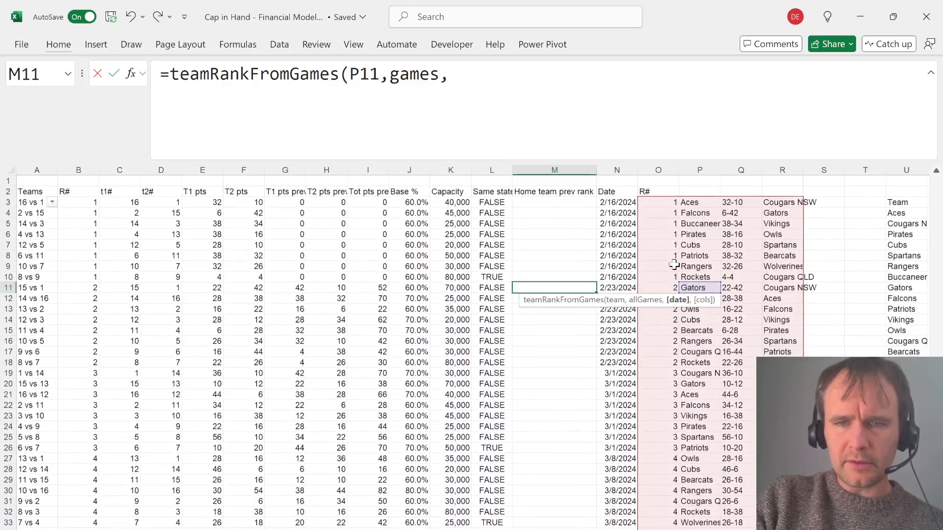
key(Right)
key(Right)
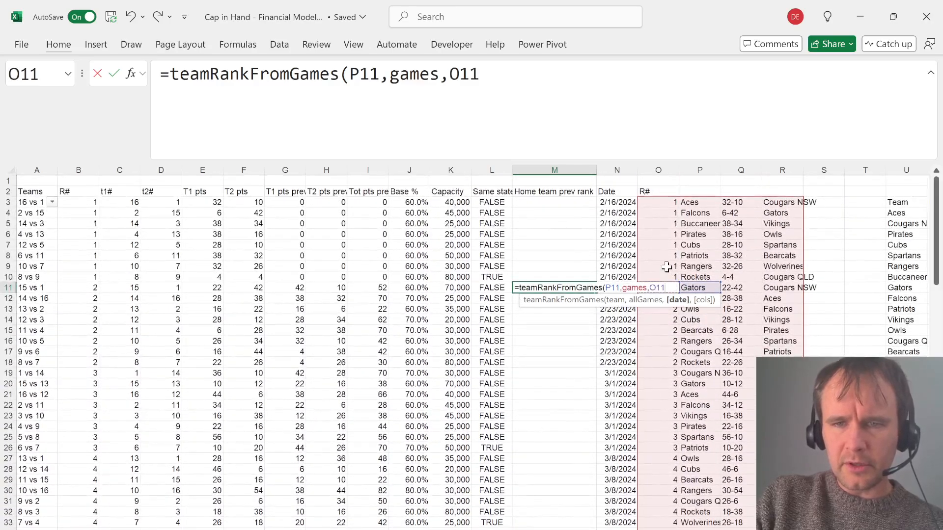
text(-1)
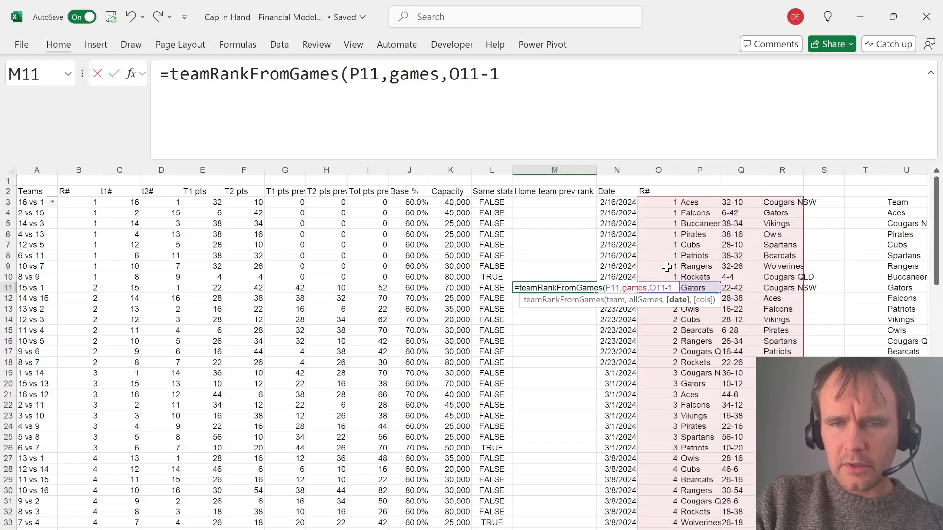
text(,)
key(BackSpace)
text())
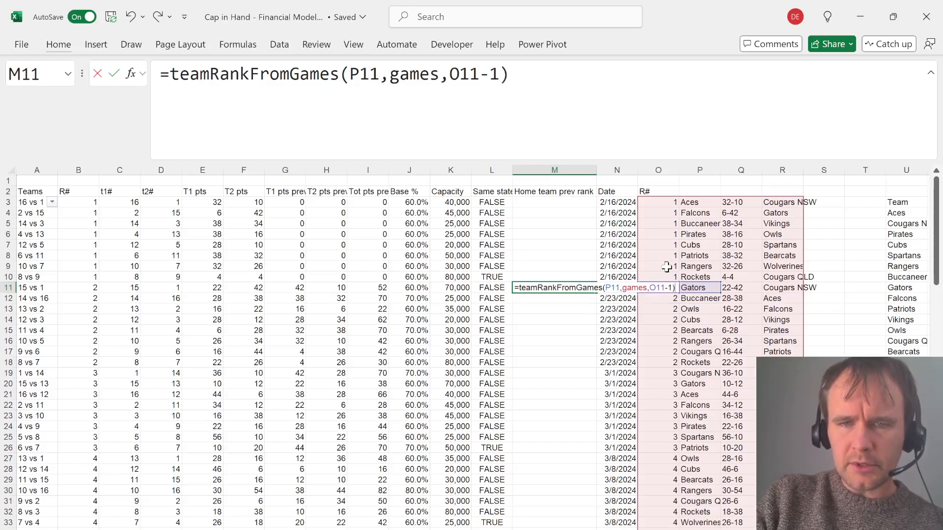
key(Return)
key(Up)
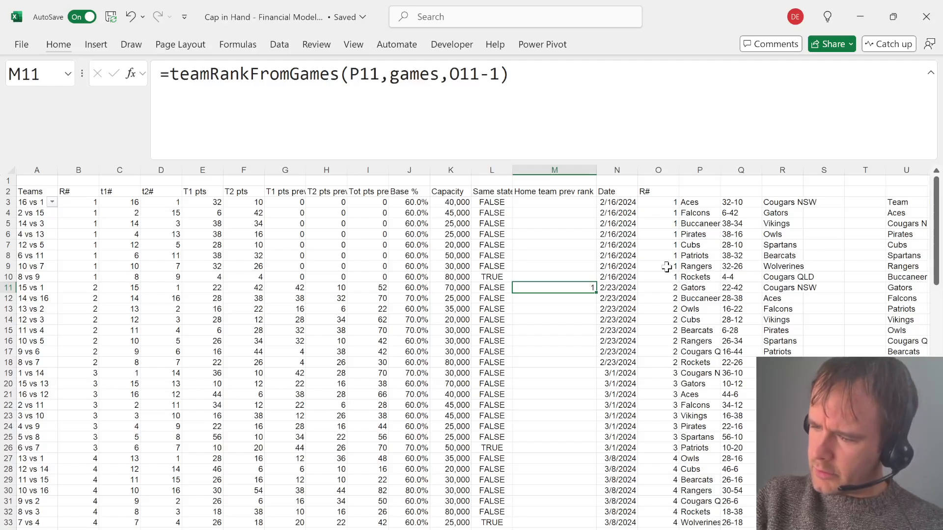
Copy the M11 rank formula into M12
key(ctrl+c)
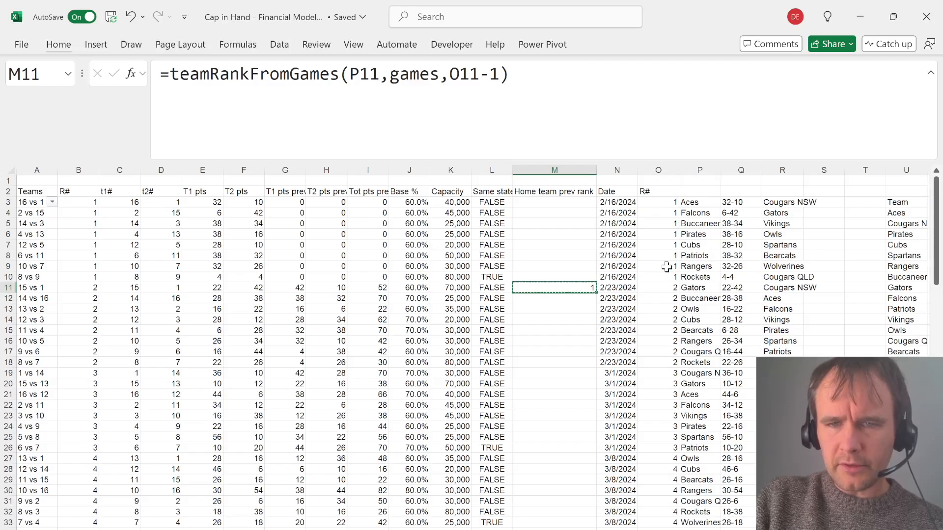
key(Down)
key(ctrl+v)
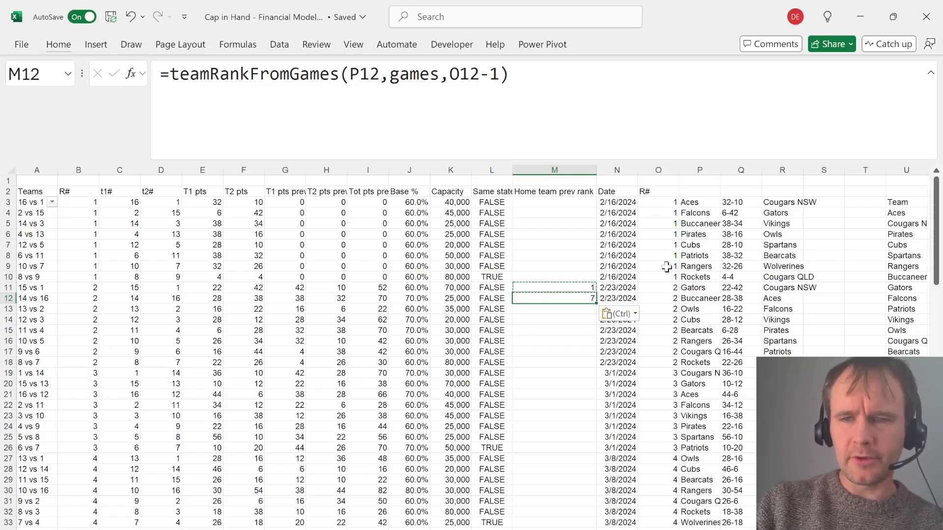
Change the leagueTable range in U3 to P3:R10 so it covers only the round 1 matches
key(ctrl+Right)
key(ctrl+Right)
key(ctrl+Up)
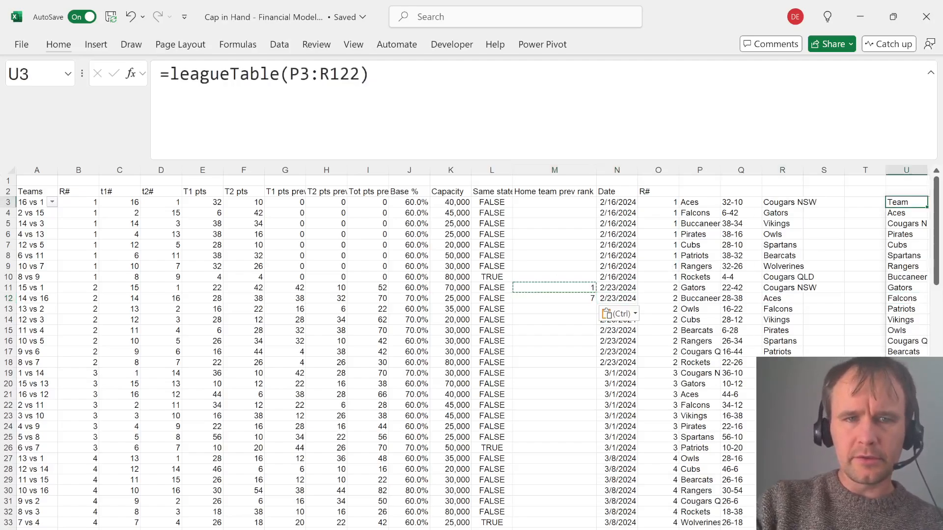
key(F2)
key(Left)
key(shift+Left)
key(shift+Left)
key(shift+Left)
key(shift+Left)
key(shift+Left)
key(shift+Left)
key(shift+Left)
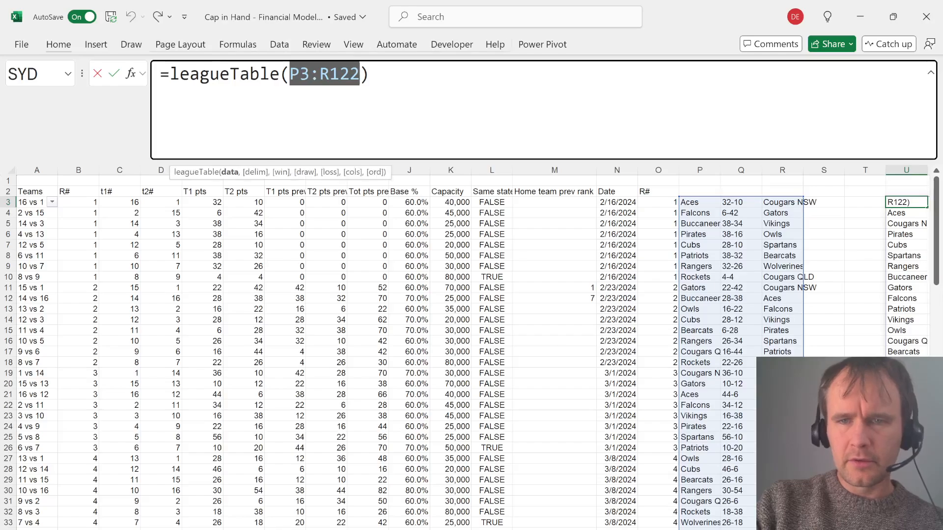
click(695, 201)
key(shift+Down)
key(shift+Down)
key(shift+Down)
key(shift+Down)
key(shift+Down)
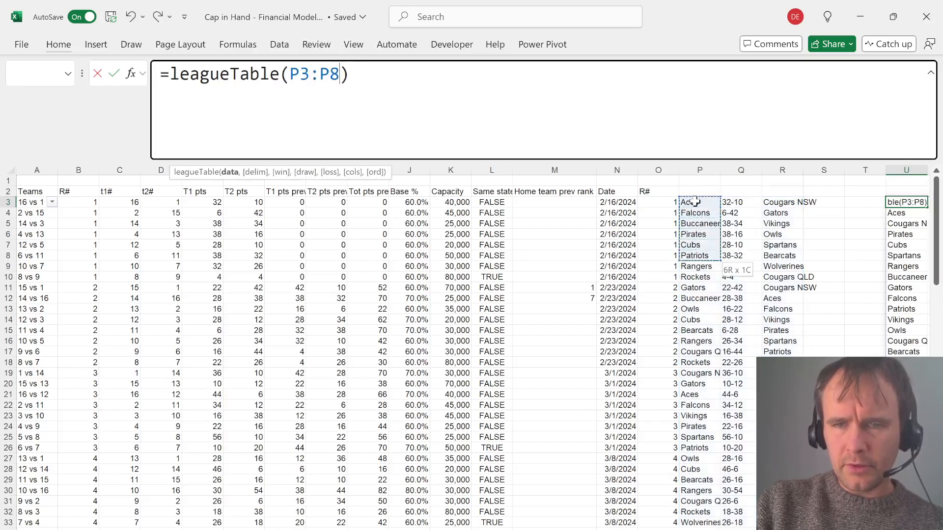
key(shift+Down)
key(shift+Down)
key(shift+Right)
key(shift+Right)
key(Return)
key(Up)
Examine the round 1 ranking order in the league table, counting down from U4 to U10
key(Down)
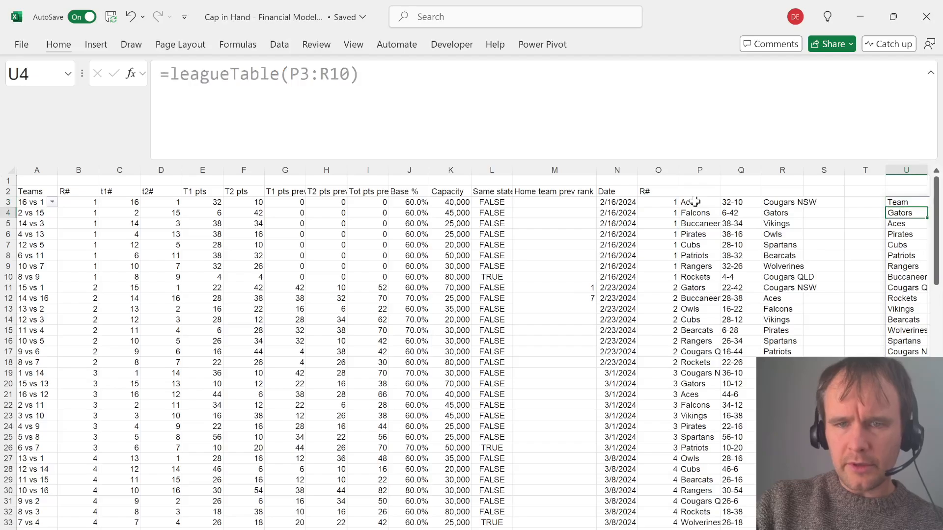
key(Down)
key(Up)
key(shift+Down)
key(shift+Down)
key(shift+Down)
key(shift+Down)
key(shift+Down)
key(shift+Down)
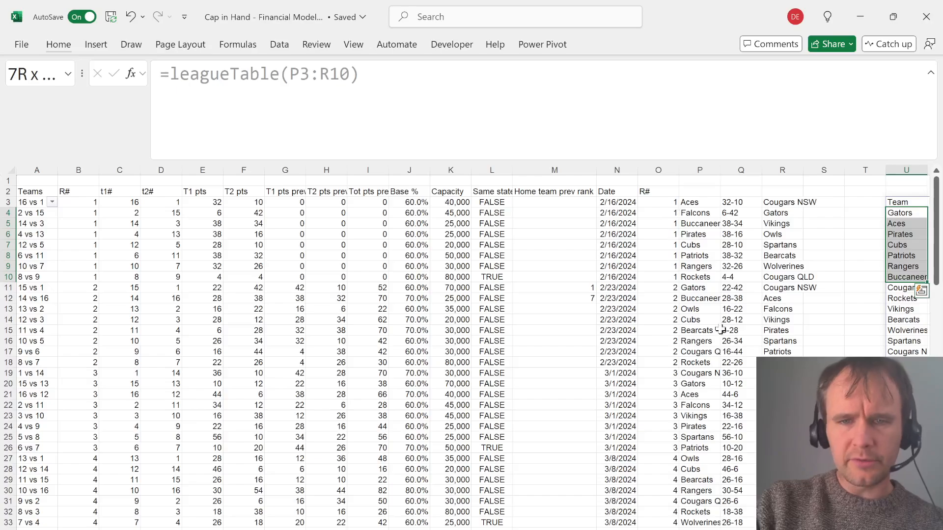
Fill the teamRankFromGames formula from M12 down to M122, the last match row
click(575, 298)
key(Left)
key(ctrl+Down)
key(Right)
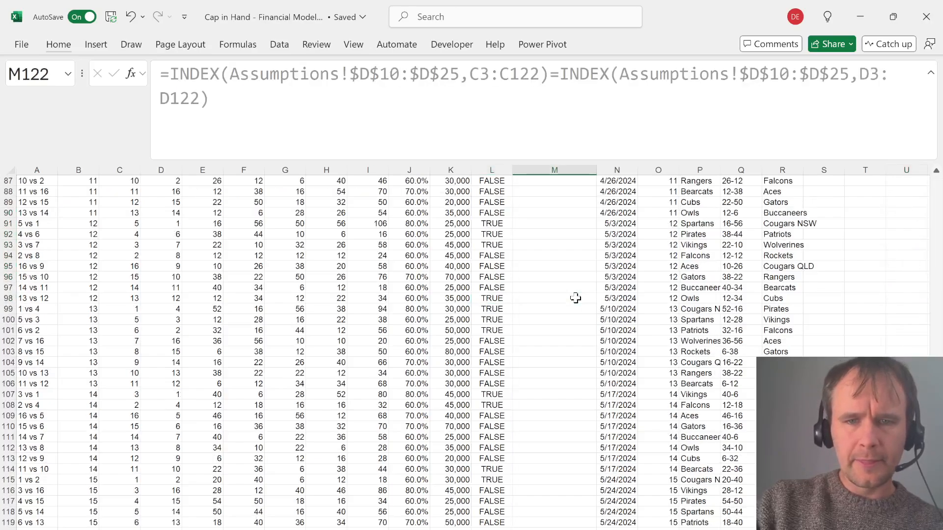
key(ctrl+shift+Up)
key(ctrl+d)
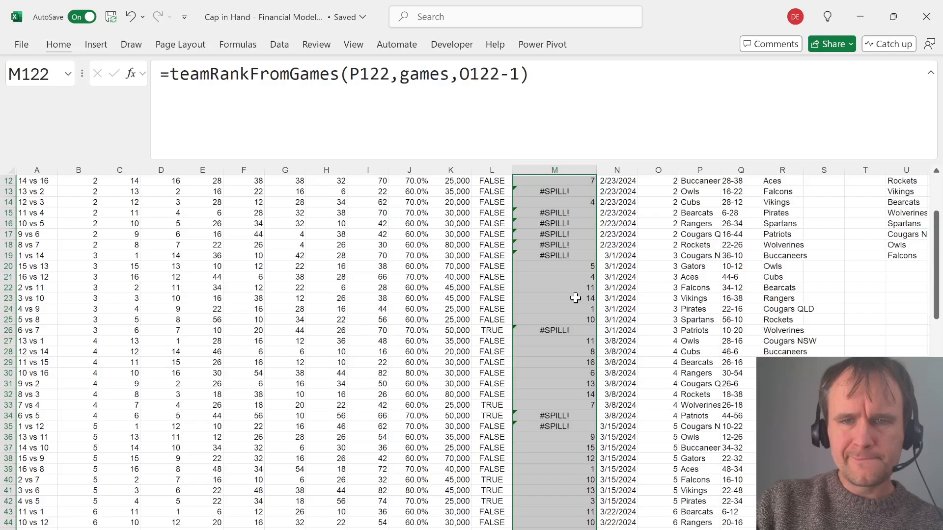
Re-enter the formula in M13 and check its ranks against the points and goal difference in the league table
key(ctrl+Up)
key(ctrl+Up)
key(ctrl+Down)
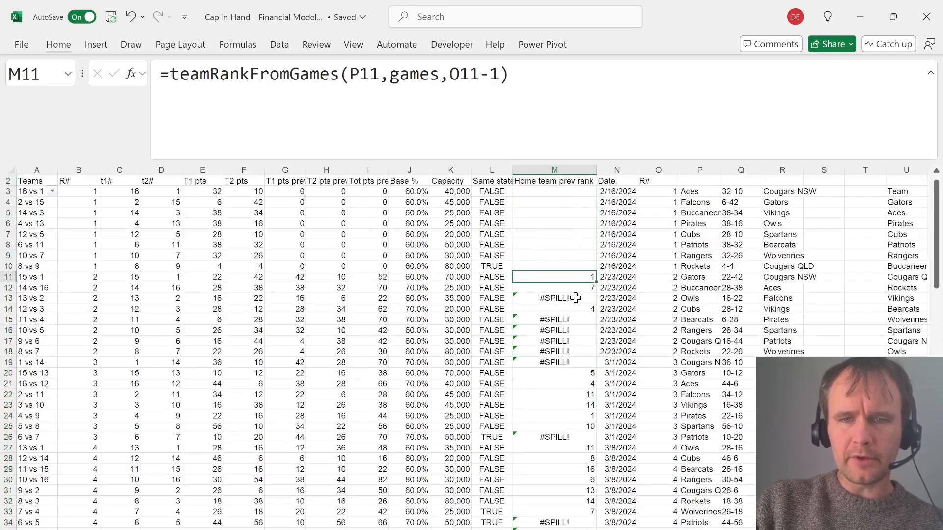
click(554, 298)
key(F2)
key(Return)
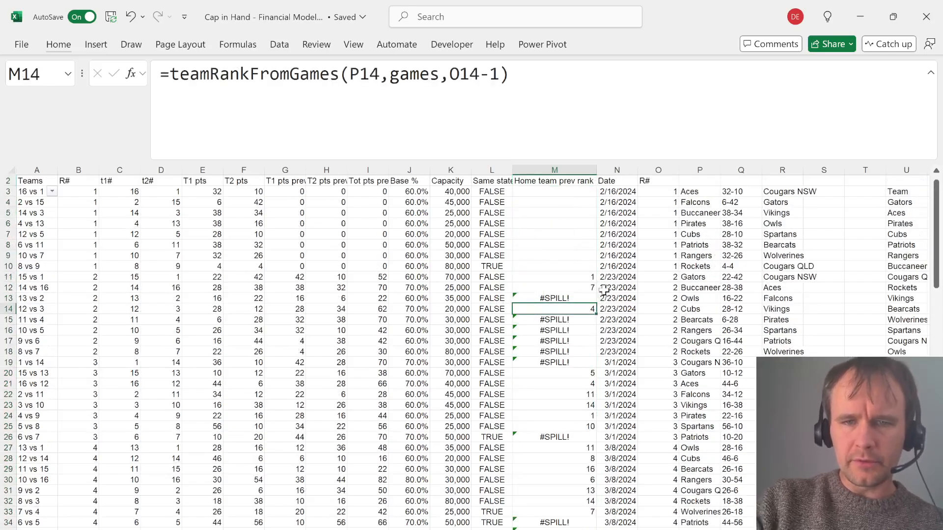
key(Up)
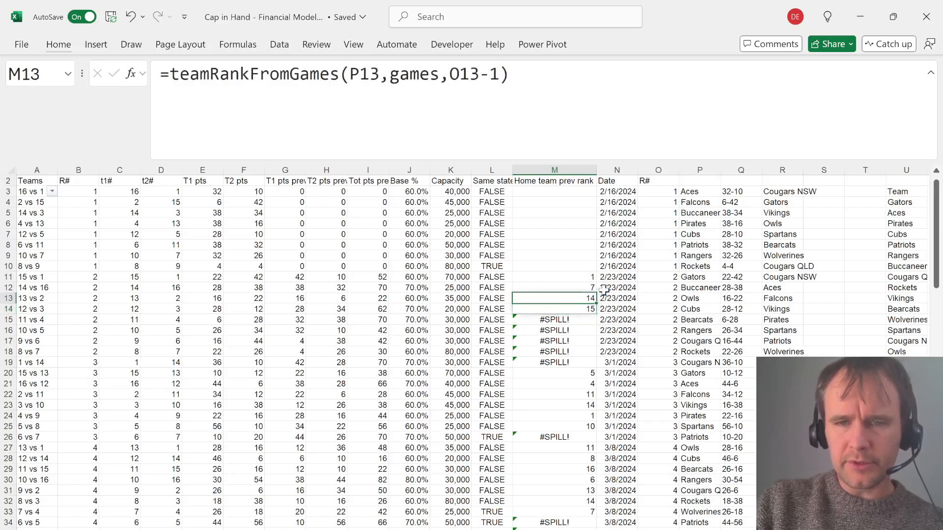
click(894, 192)
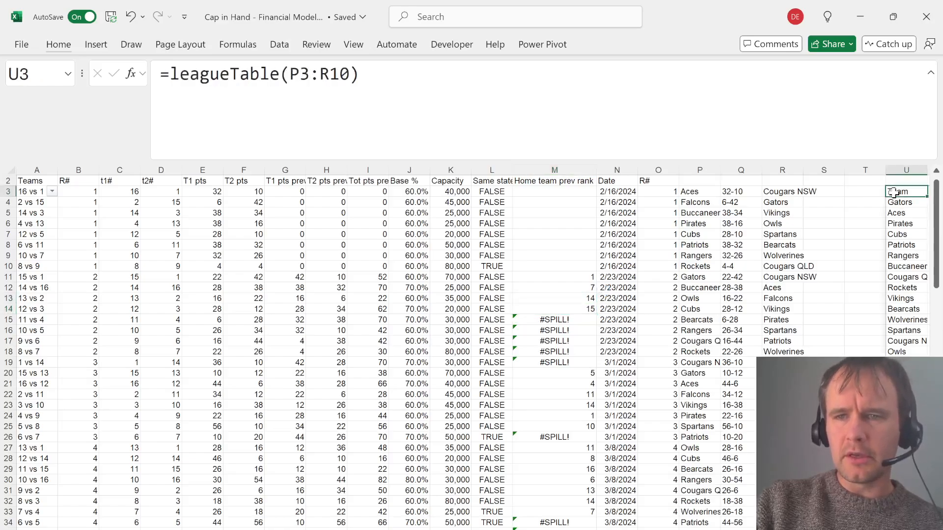
scroll(779, 348, right, 4)
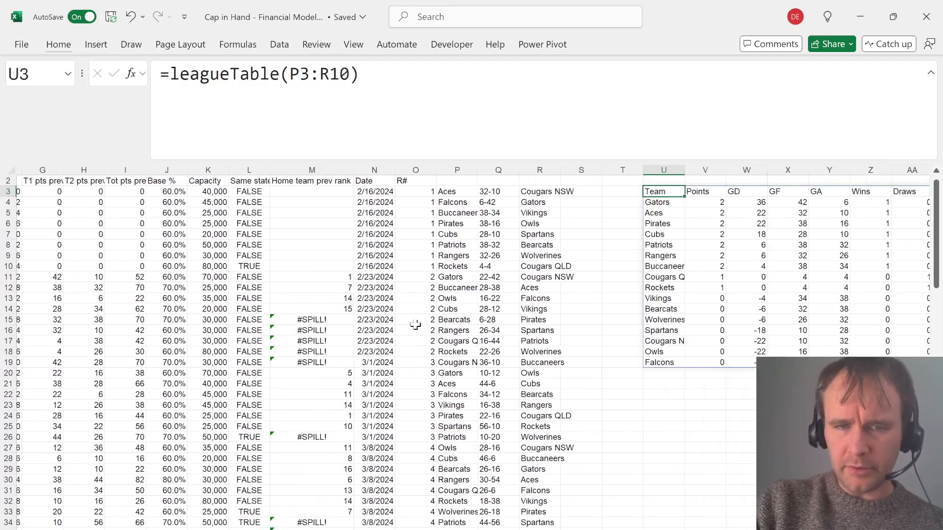
Wrap the teamRankFromGames formula in M15 in MIN so that it returns a single rank
click(318, 319)
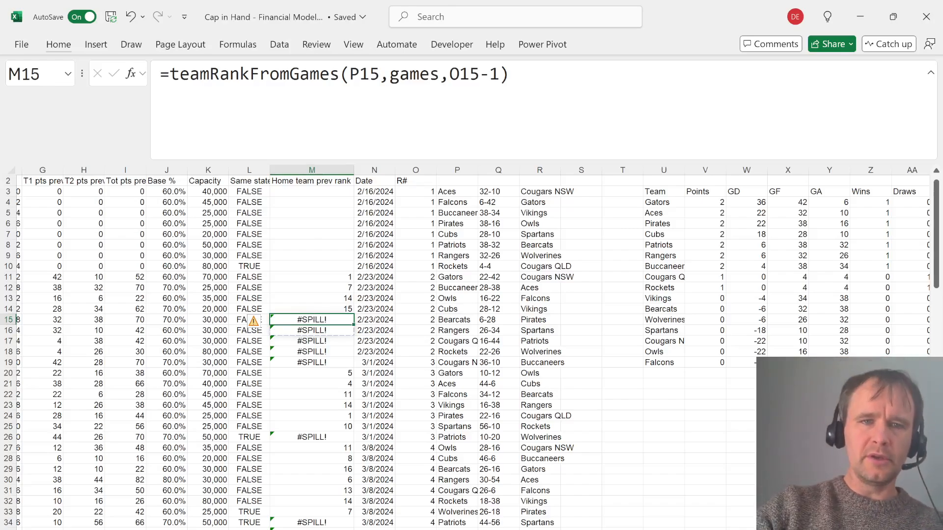
click(170, 74)
text(min)
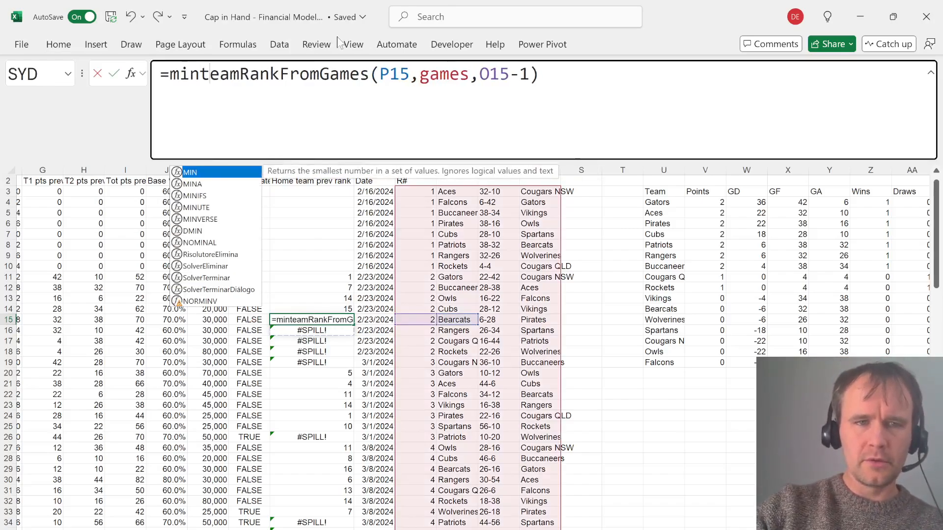
key(Tab)
text())
key(Return)
key(Up)
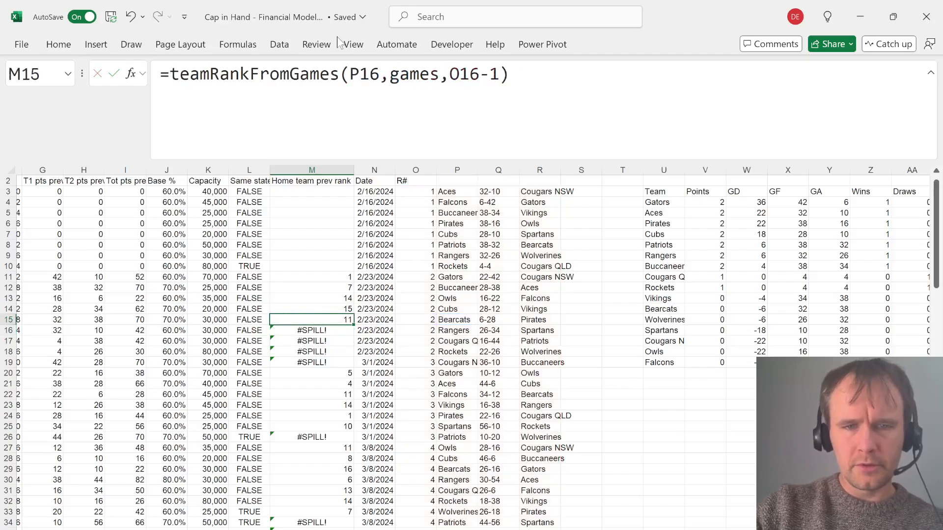
Copy M15's MIN formula into M11:M14 and fill it down the Home team prev rank column to row 122
key(Up)
key(ctrl+v)
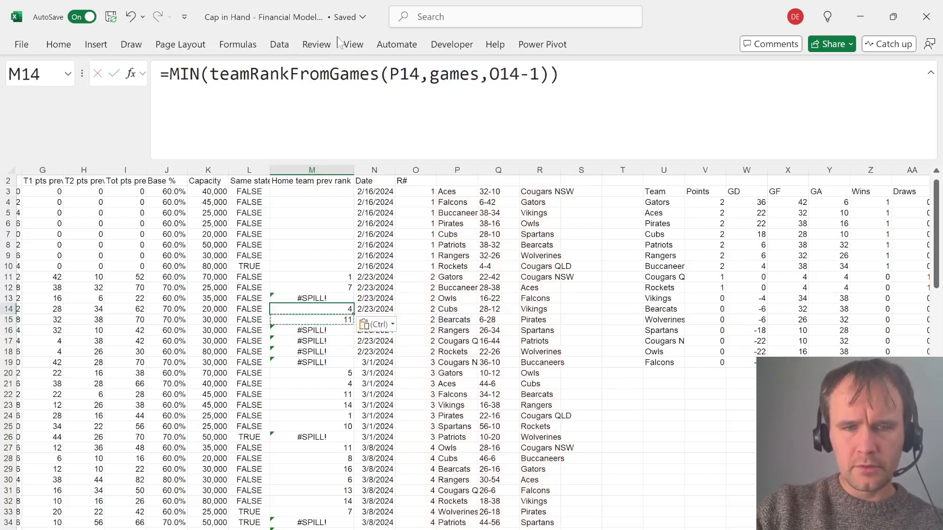
key(Up)
key(ctrl+v)
key(Up)
key(ctrl+v)
key(Up)
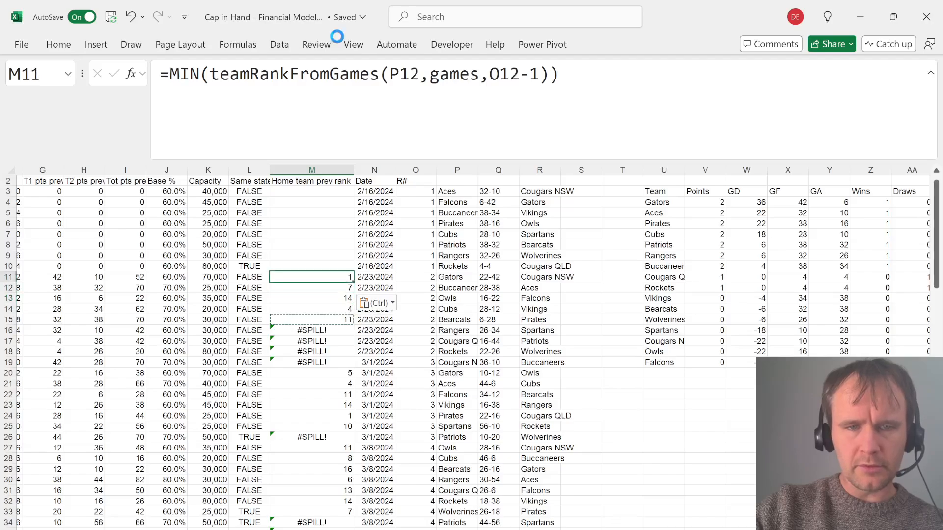
key(ctrl+v)
key(ctrl+shift+Down)
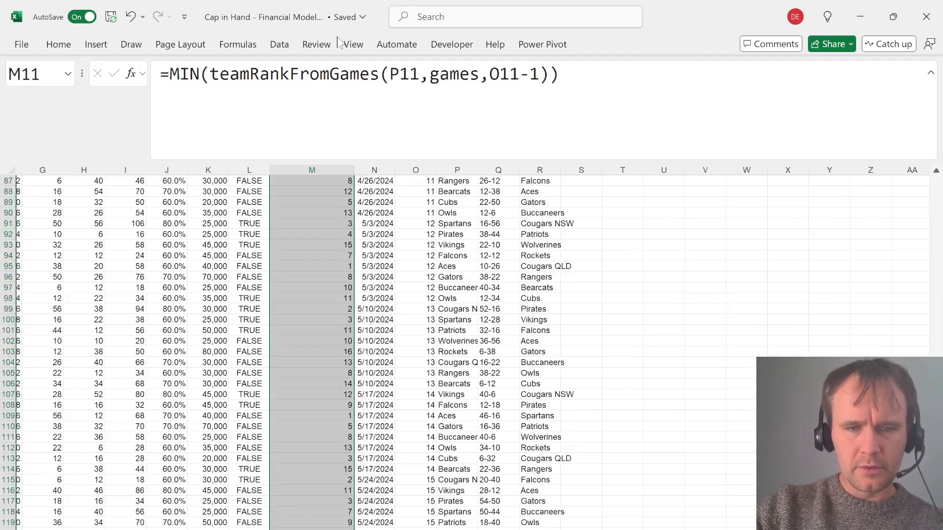
key(ctrl+Up)
key(ctrl+Down)
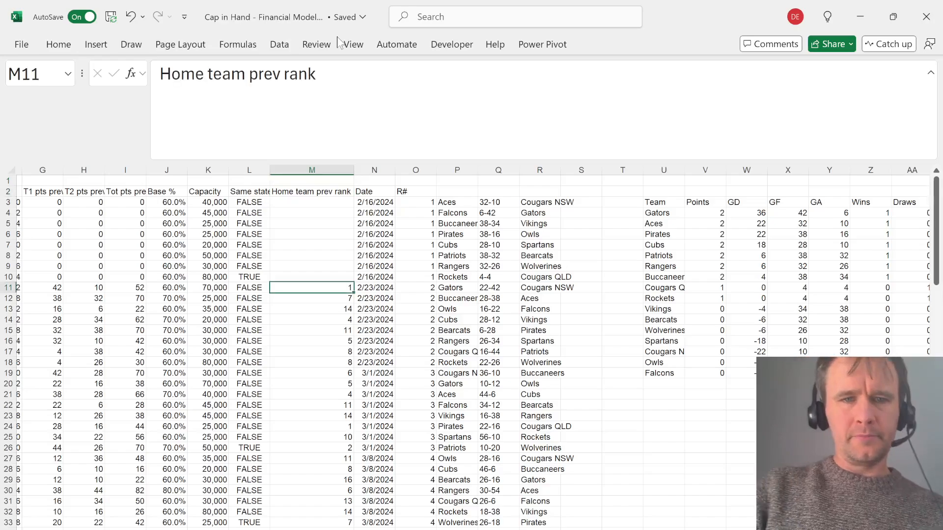
key(Right)
key(alt)
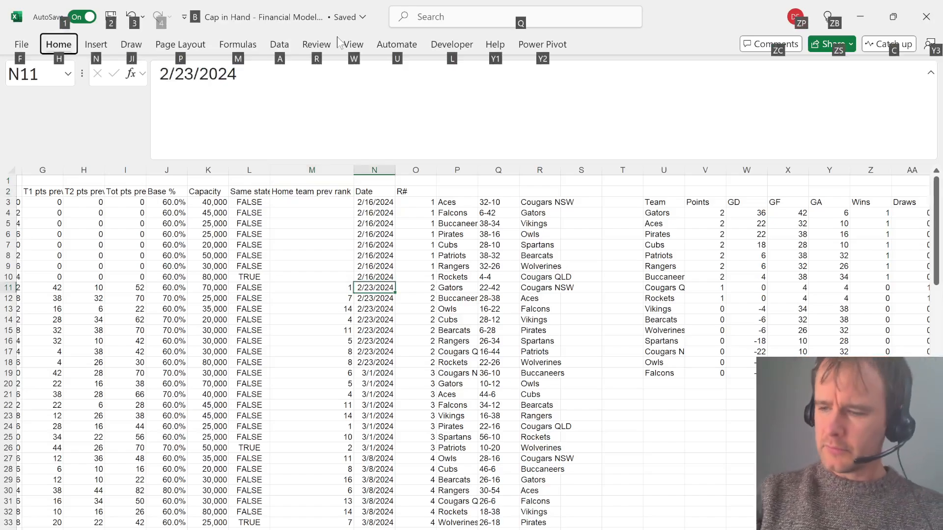
key(Escape)
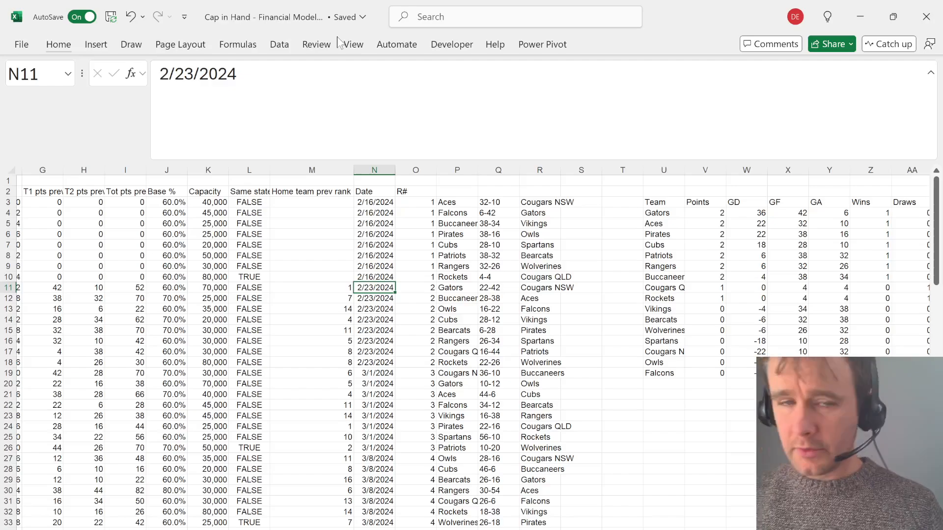
Insert a new column L between Capacity and Same state, and head it "Pre-home-adj"
key(ctrl+Left)
key(ctrl+Right)
key(Left)
key(Left)
key(Left)
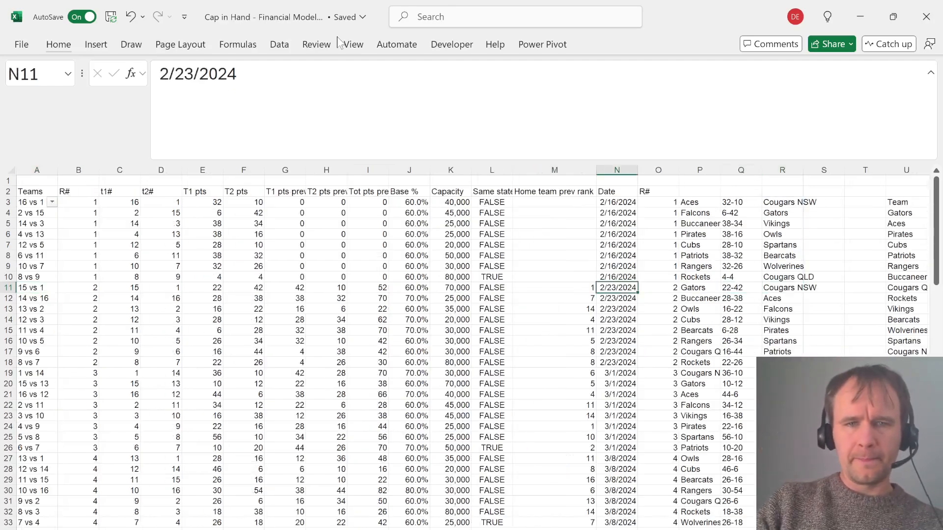
key(Left)
key(Left)
key(Left)
key(Left)
key(Up)
key(Right)
key(ctrl+Up)
key(Right)
key(Down)
key(alt)
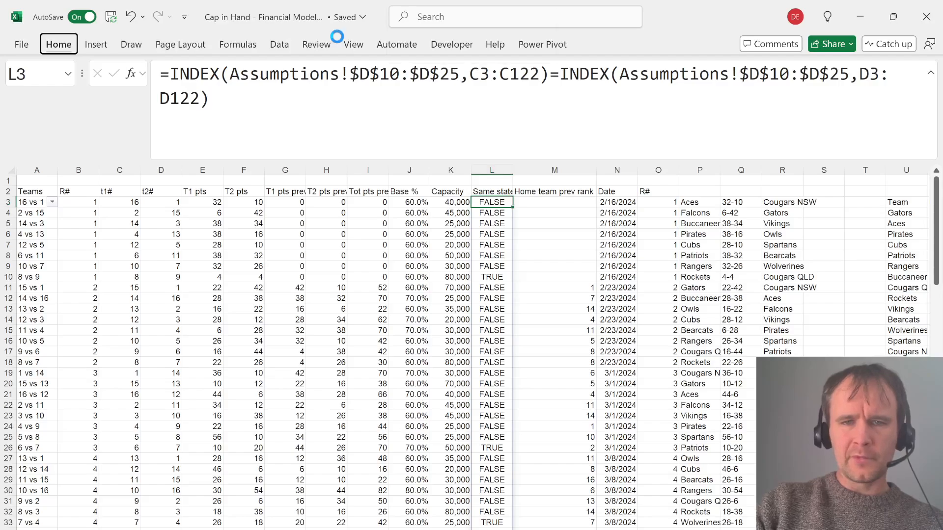
key(h)
key(i)
key(c)
key(Up)
text(Pre-)
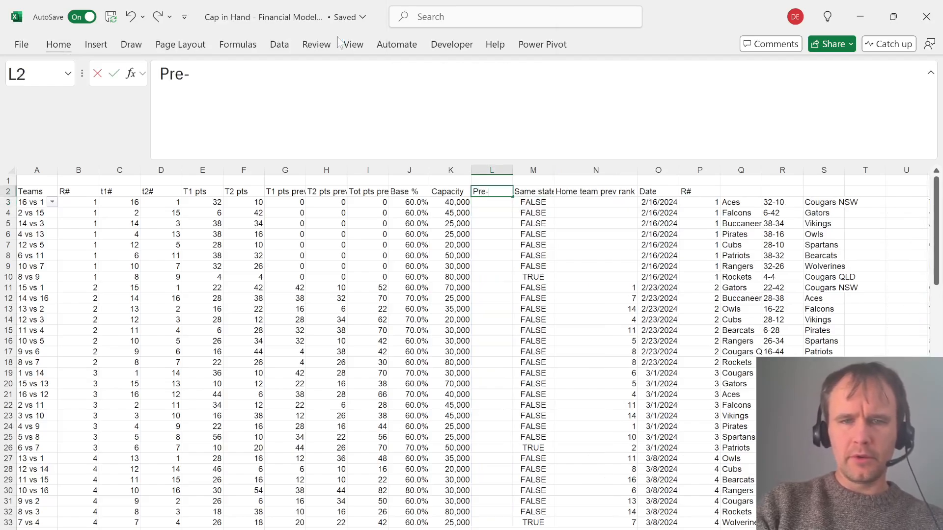
text(home-adj)
key(Return)
Enter =K3#*J3# in L3 to multiply each match's capacity by its base percentage
text(=)
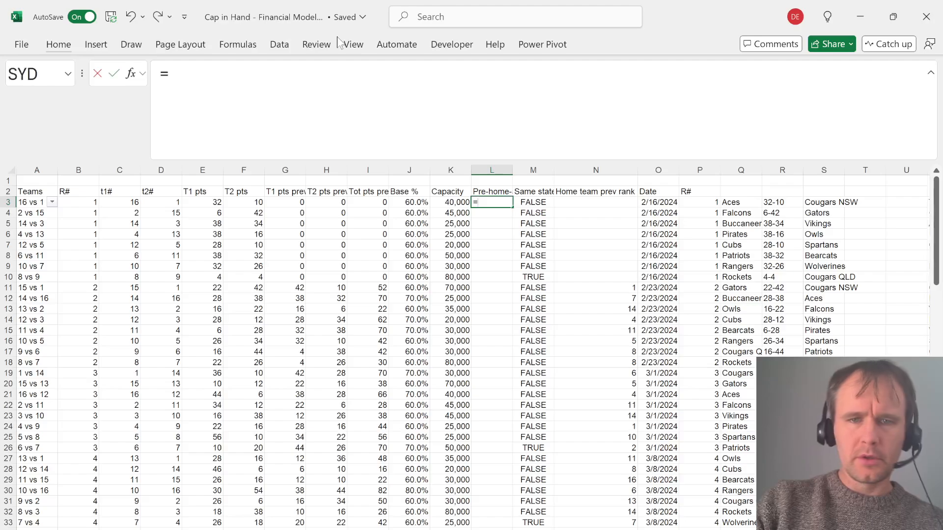
key(Left)
key(ctrl+shift+Down)
text(*)
key(Left)
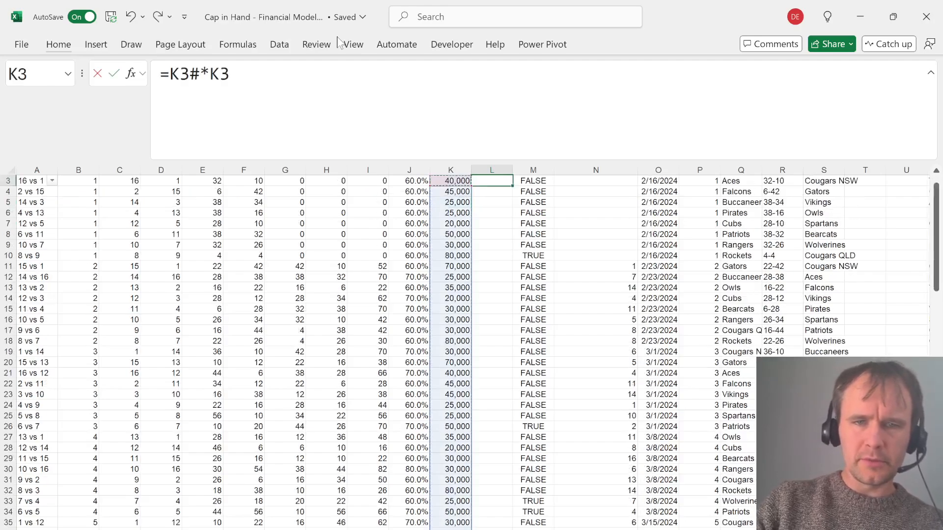
key(Left)
key(ctrl+shift+Down)
key(Return)
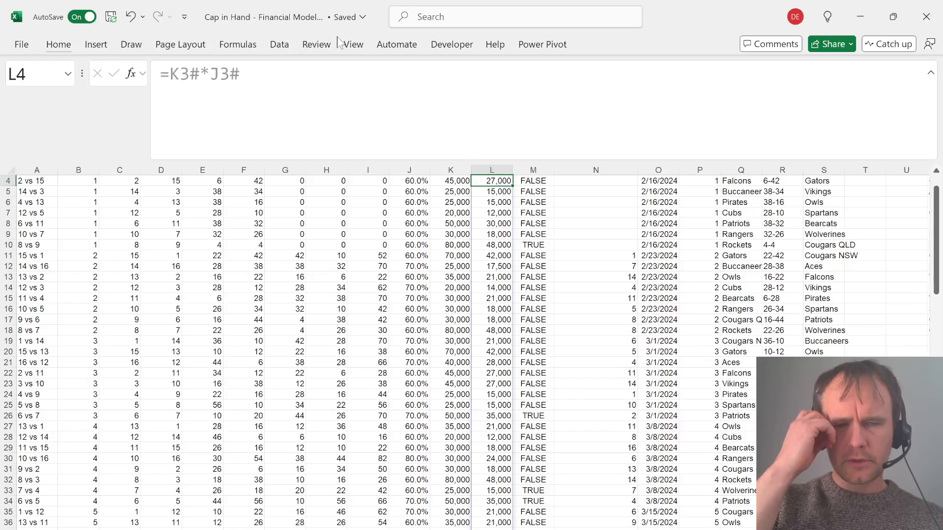
Widen the Pre-home-adj column to fit its header and insert an empty column M after it
key(Up)
key(Up)
key(Up)
key(Down)
key(Right)
key(Left)
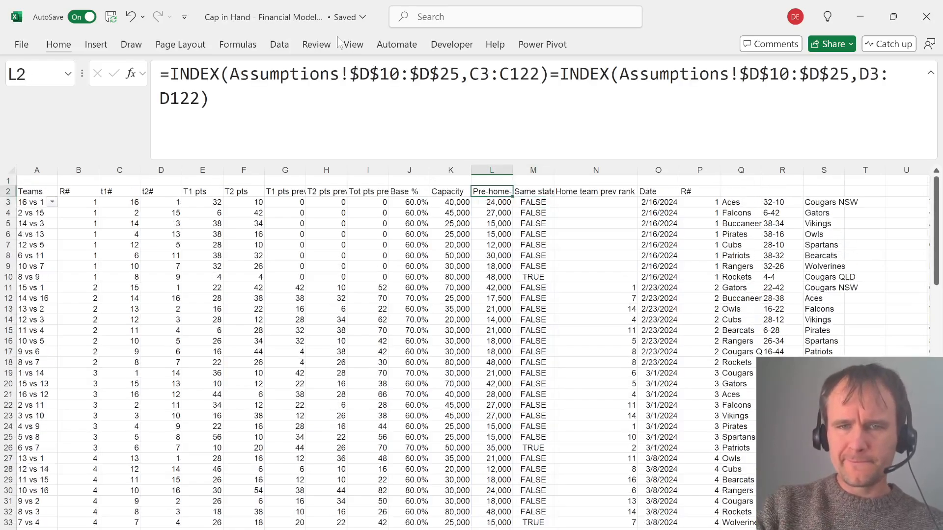
key(Down)
key(Right)
key(alt+h)
key(i)
key(c)
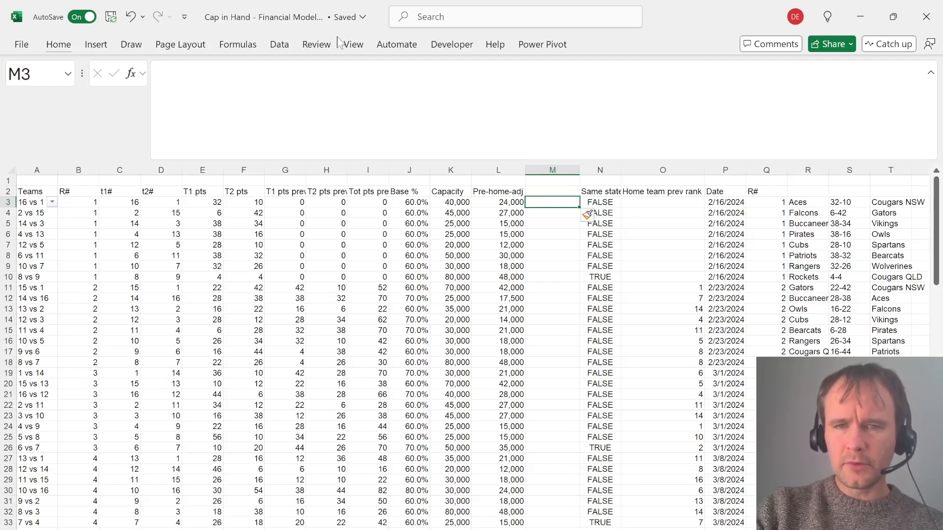
Enter =IF(O11<=4,20000,IF(O11>=13,-10000,0)) in M11 to adjust demand by the home team's previous rank
text(=)
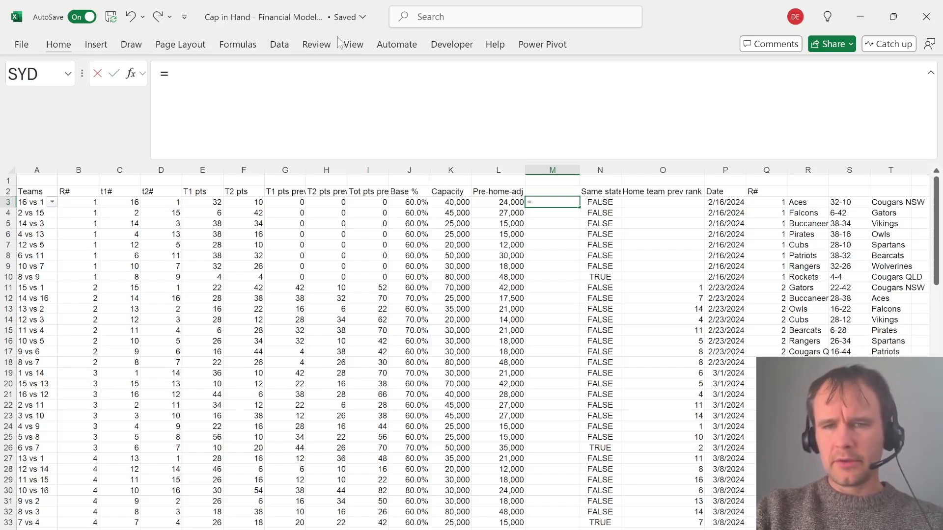
key(Escape)
key(Down)
key(Down)
key(Down)
key(Down)
key(Down)
key(Down)
key(Down)
key(Down)
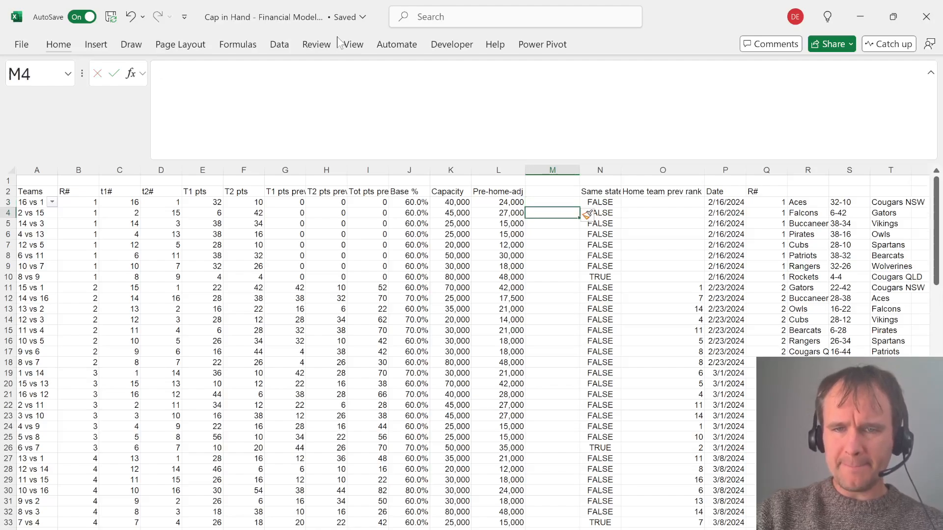
text(=)
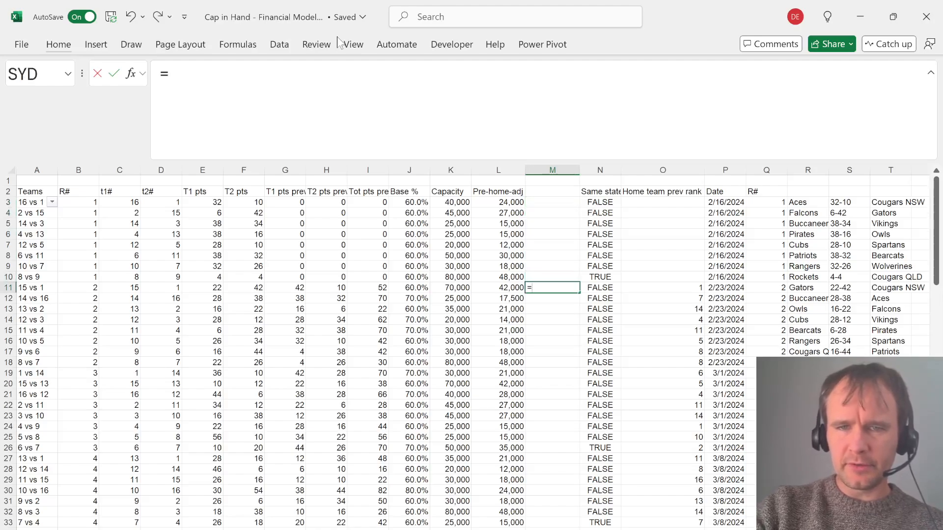
text(if)
key(Tab)
key(Right)
key(Right)
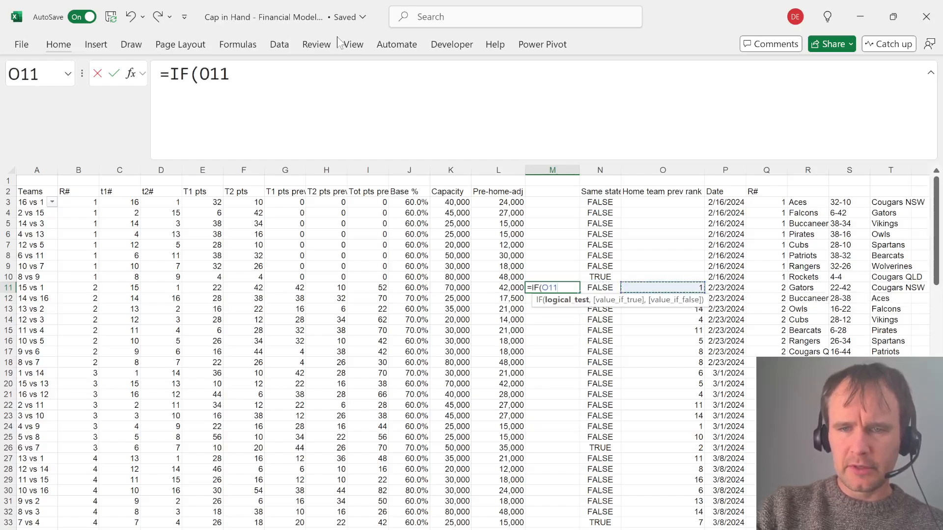
text(<=4,)
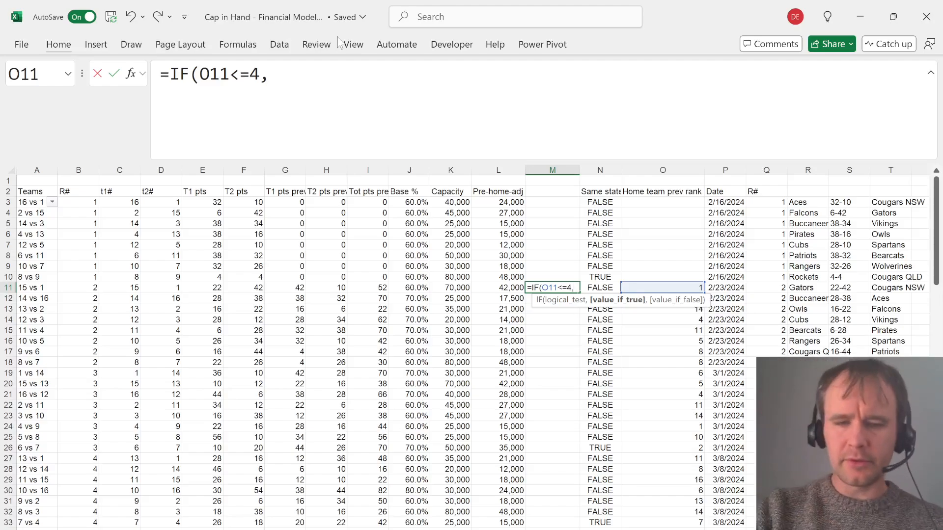
text(20000,i)
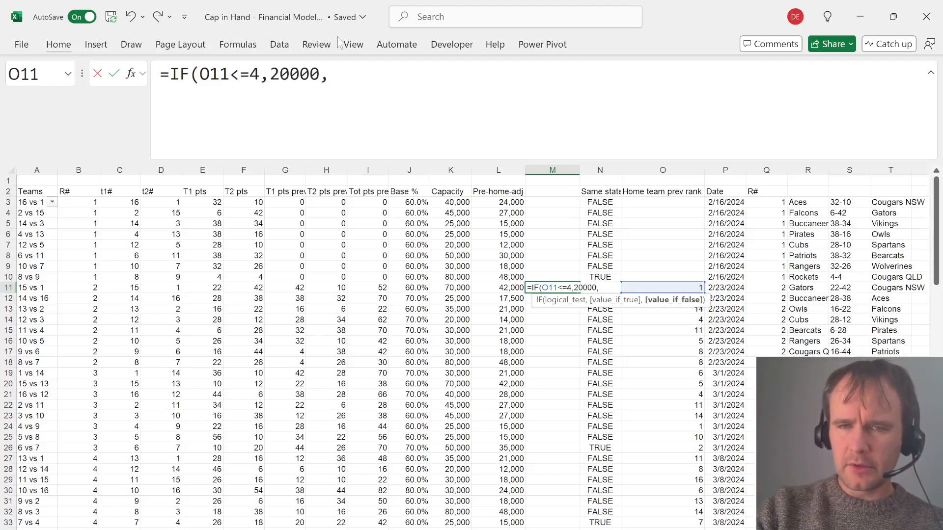
key(Tab)
key(Right)
key(Right)
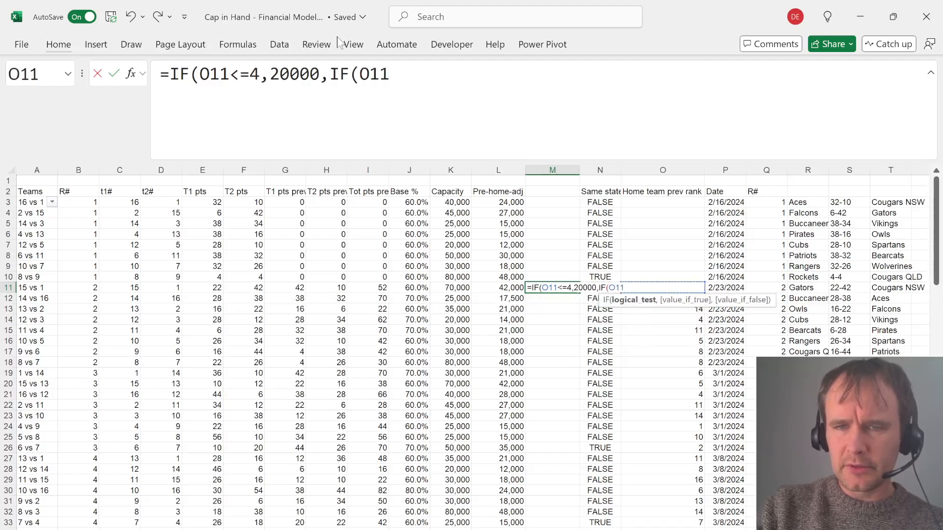
text(>)
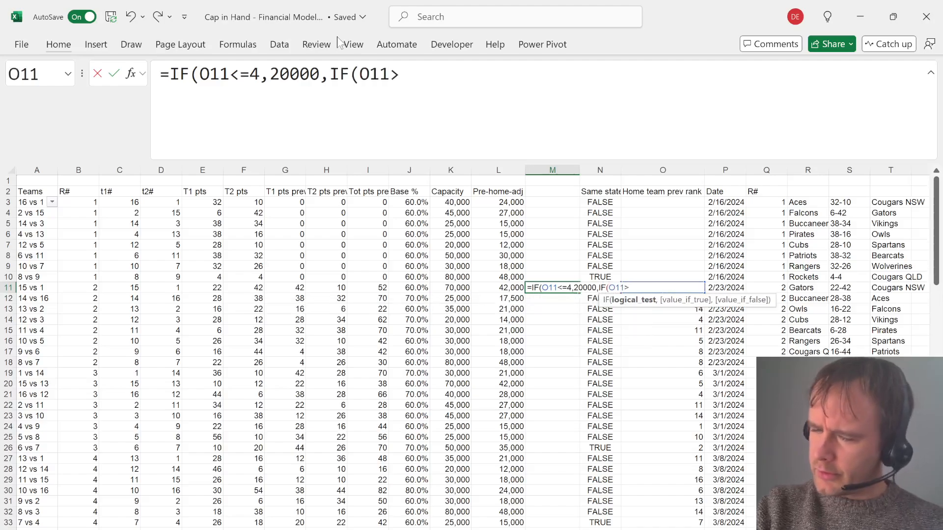
text(=)
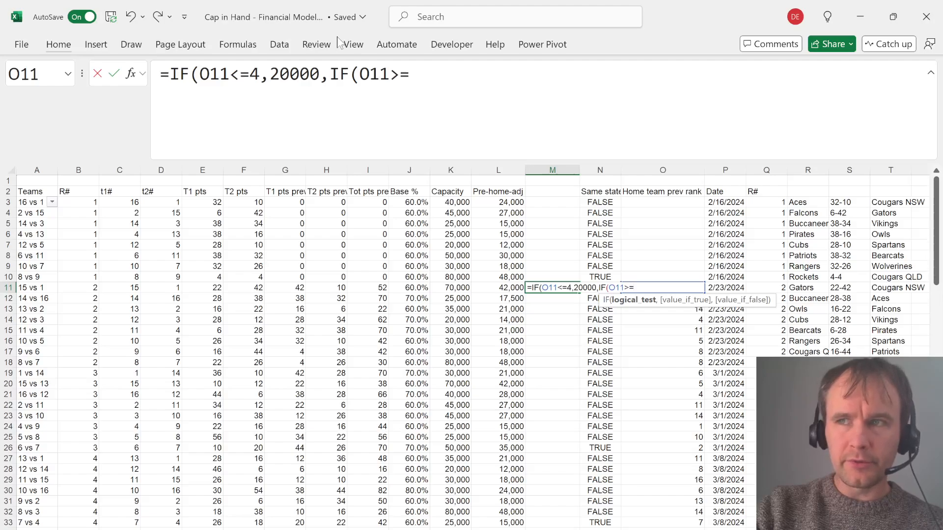
text(13)
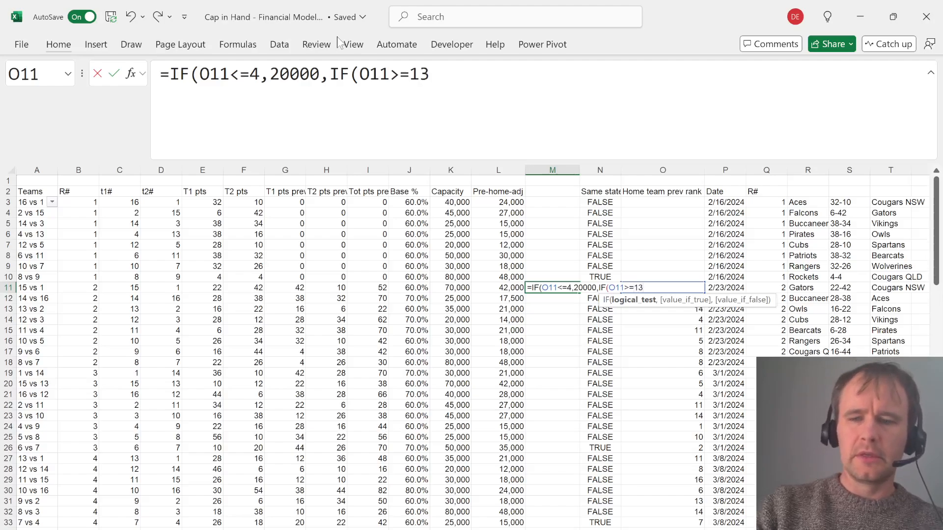
text(,-10000)
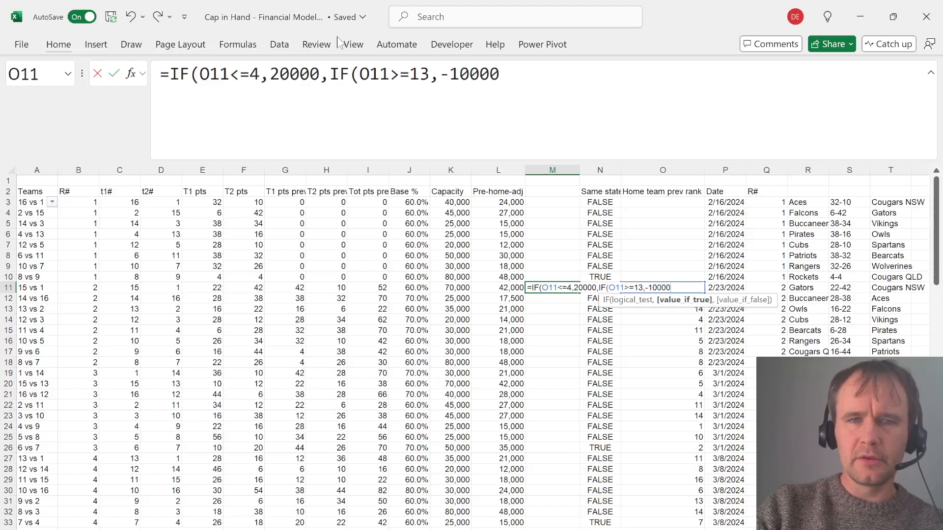
text(,0))
key(Return)
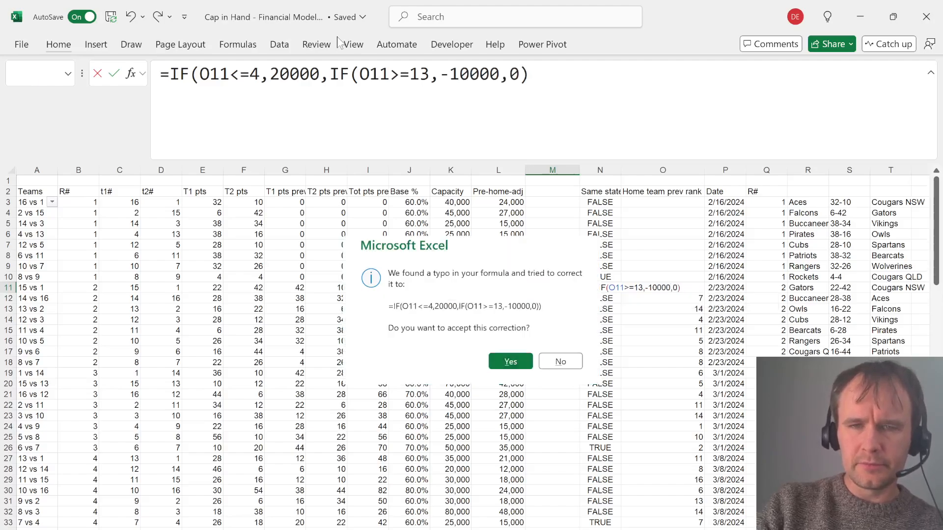
key(Return)
Fill the rank adjustment formula from M11 down to M122, the last match row
key(Left)
key(ctrl+Down)
key(Right)
key(ctrl+shift+Up)
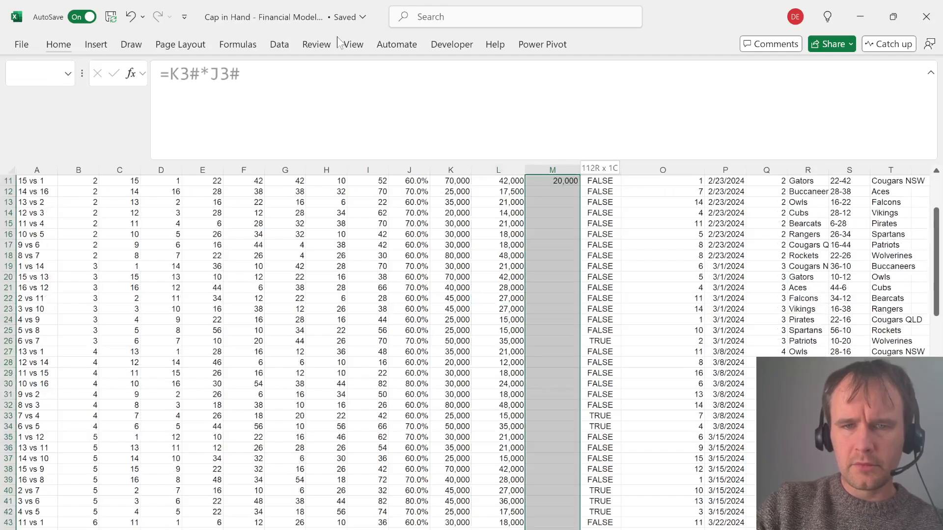
key(ctrl+d)
key(ctrl+Up)
key(ctrl+Up)
key(ctrl+Down)
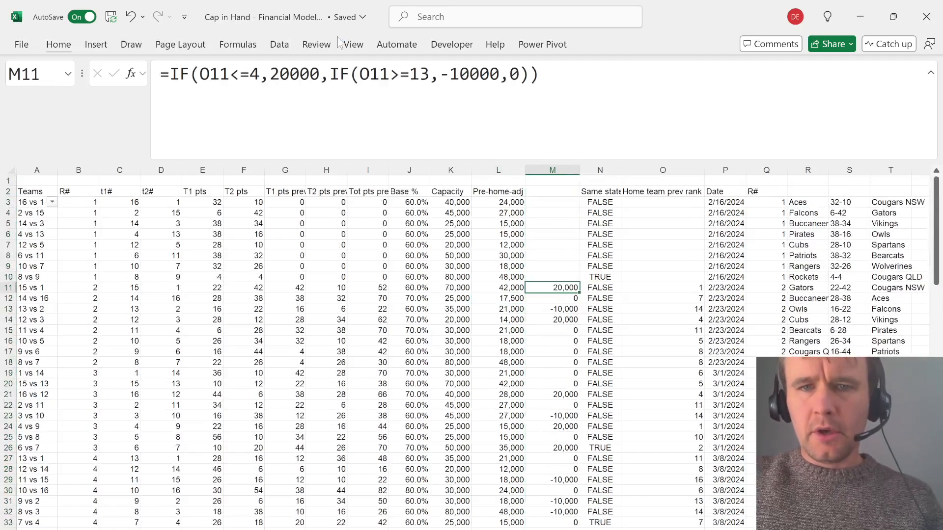
Head column M "Home adj" in row 2
key(ctrl+Up)
key(Down)
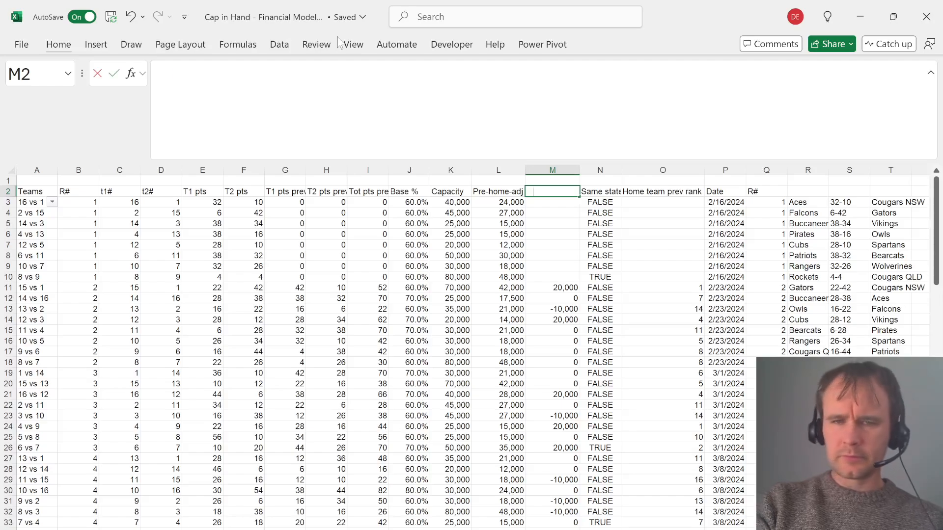
text(Home adj)
key(Return)
Insert a new column N before Same state and head it "Same state adj"
key(Right)
key(Up)
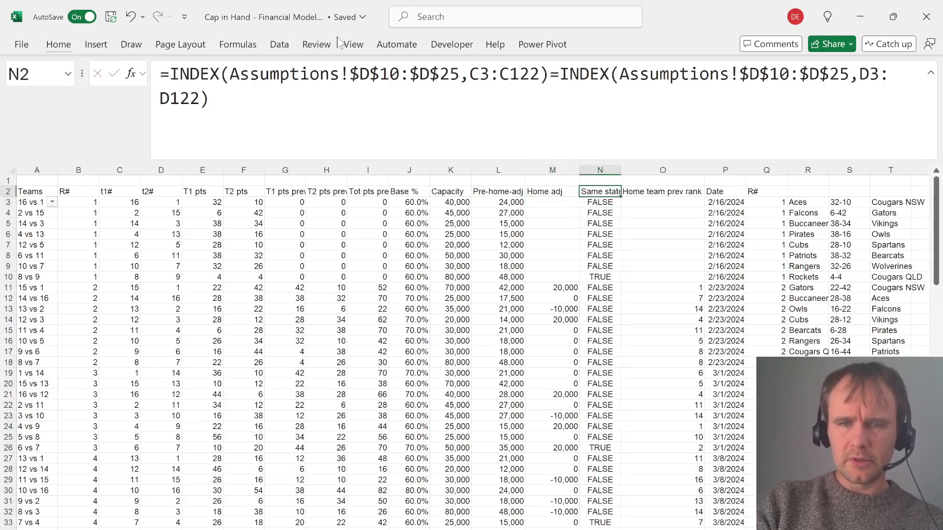
key(alt+h)
text(icSame state)
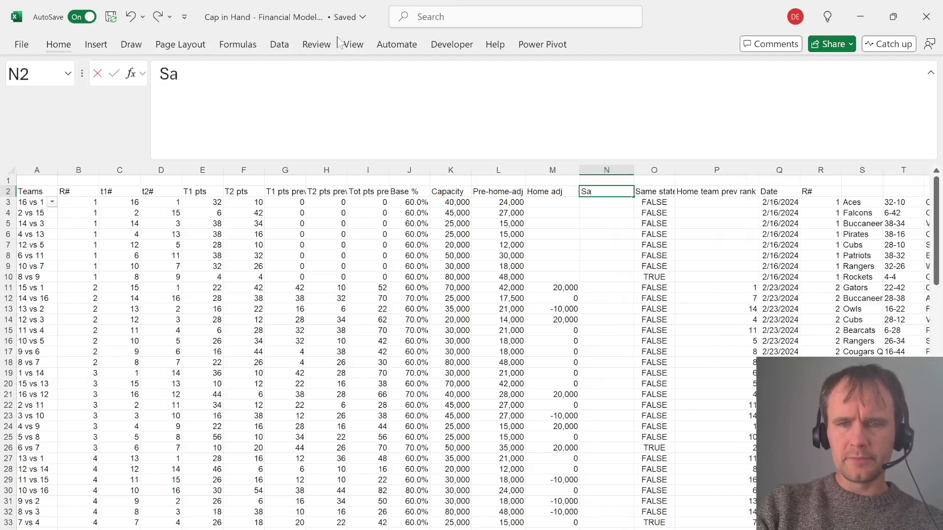
text( adj)
key(Return)
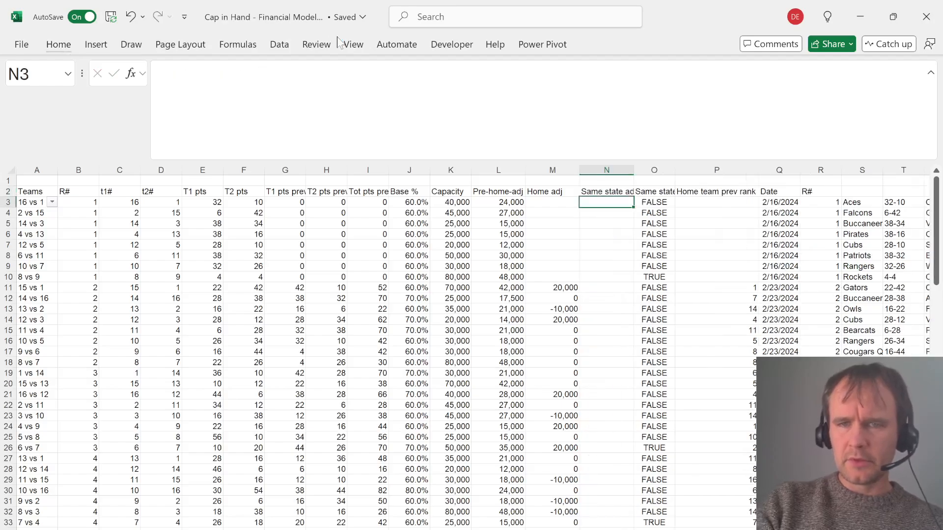
Enter =O3*10000 in N3 to add 10,000 for same-state matches
text(=)
key(Right)
text(*)
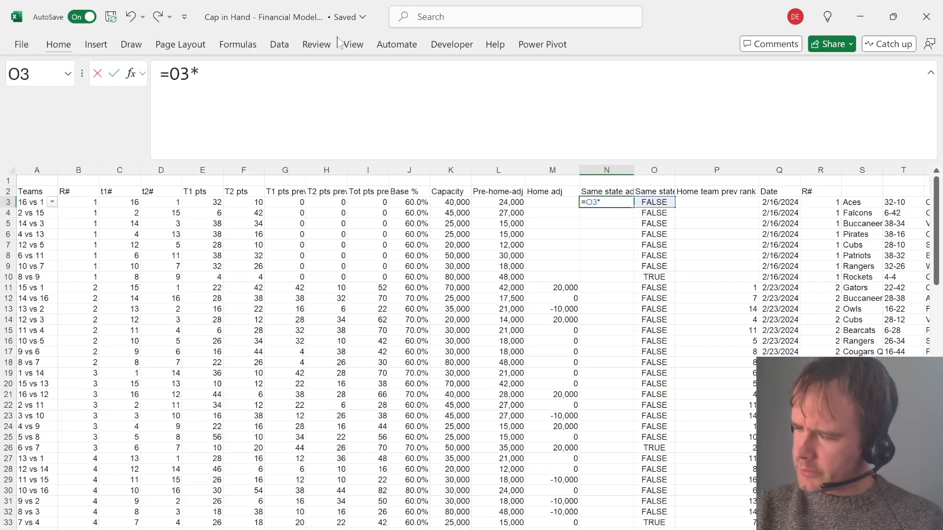
text(10000)
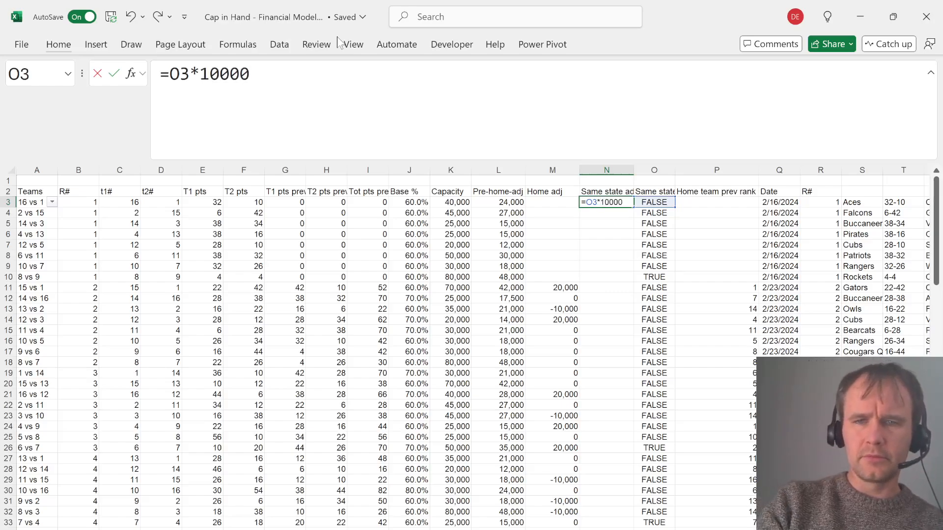
key(Return)
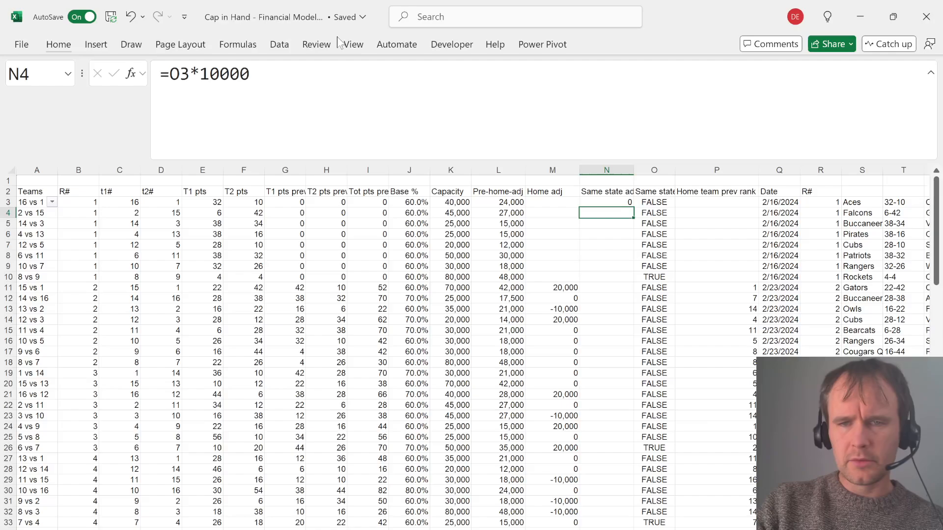
Fill the same-state adjustment formula from N3 down to the last match row, 122
key(Right)
key(ctrl+Down)
key(Left)
key(ctrl+shift+Up)
key(ctrl+Up)
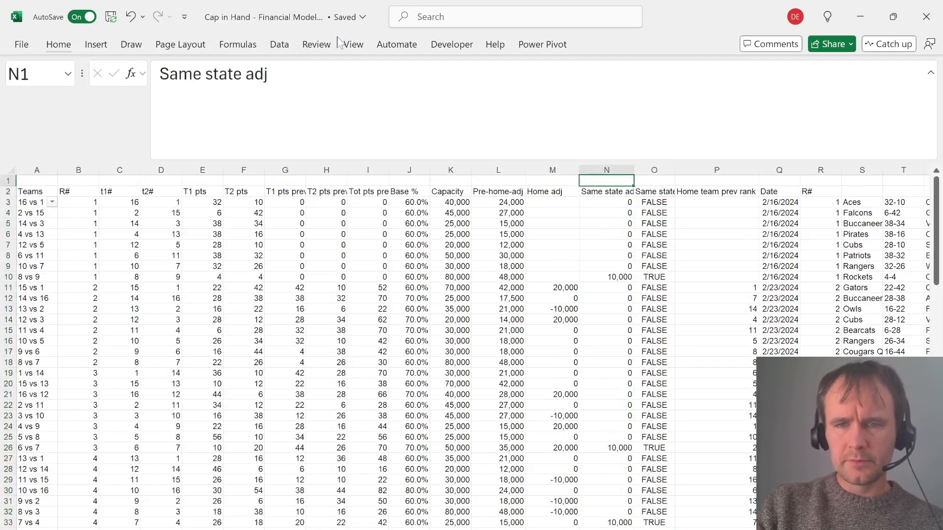
Insert a new column O after Same state adj and head it "Demand"
key(Right)
key(Right)
key(Down)
key(Left)
key(alt+h)
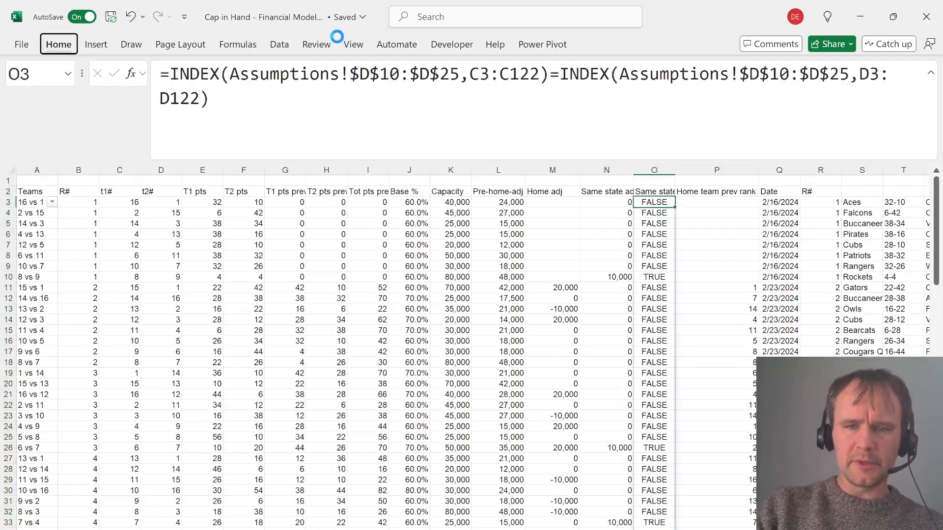
key(i)
key(c)
key(Up)
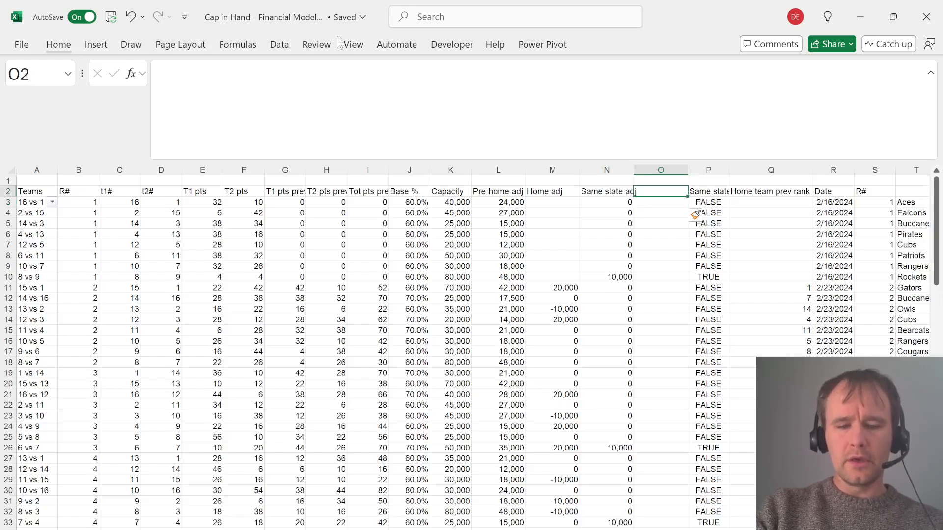
text(Demand)
key(Return)
Enter =SUM(L3:N3) in O3 to total the pre-adjustment demand and both adjustments
text(=sum)
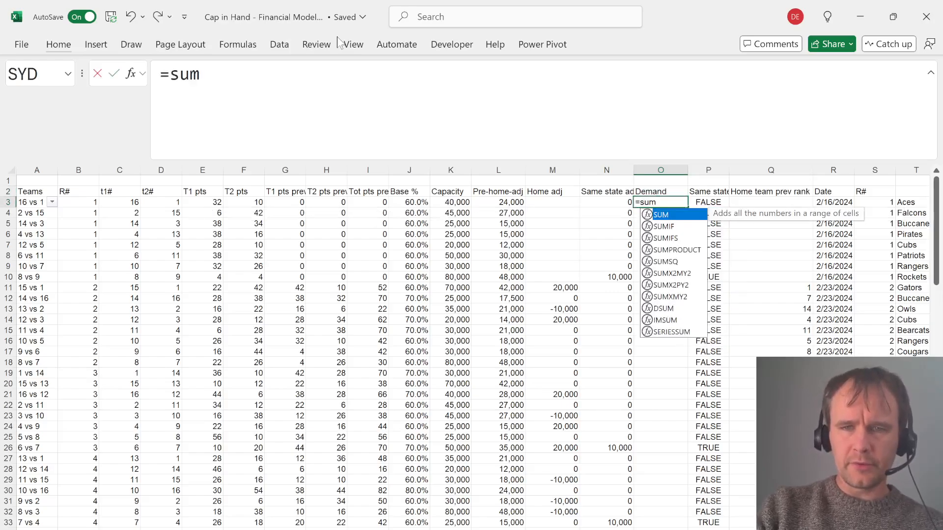
key(Tab)
key(Left)
key(shift+Left)
key(shift+Left)
text())
key(Return)
Fill the Demand formula from O3 down to the last match row, 122
key(Left)
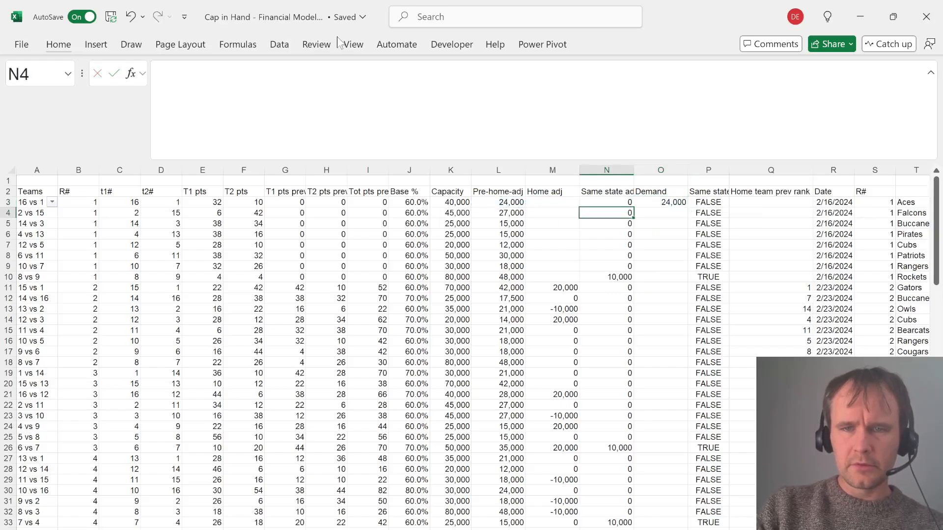
key(ctrl+Down)
key(Right)
key(ctrl+shift+Up)
key(ctrl+d)
key(ctrl+Up)
key(Right)
key(Down)
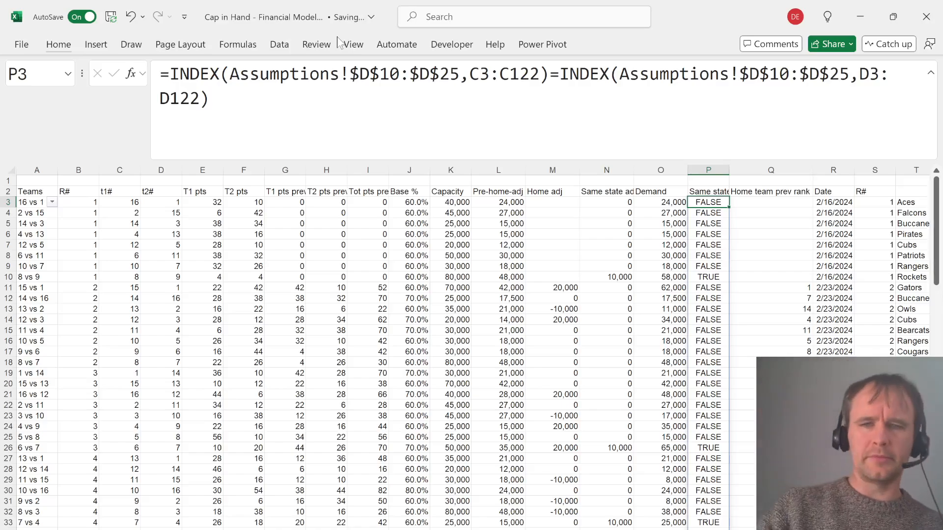
On the Assumptions sheet, enter the thresholds 0%, 10% and 20% in H30:H32 beside the ticket price increase bands
key(ctrl+Page_Up)
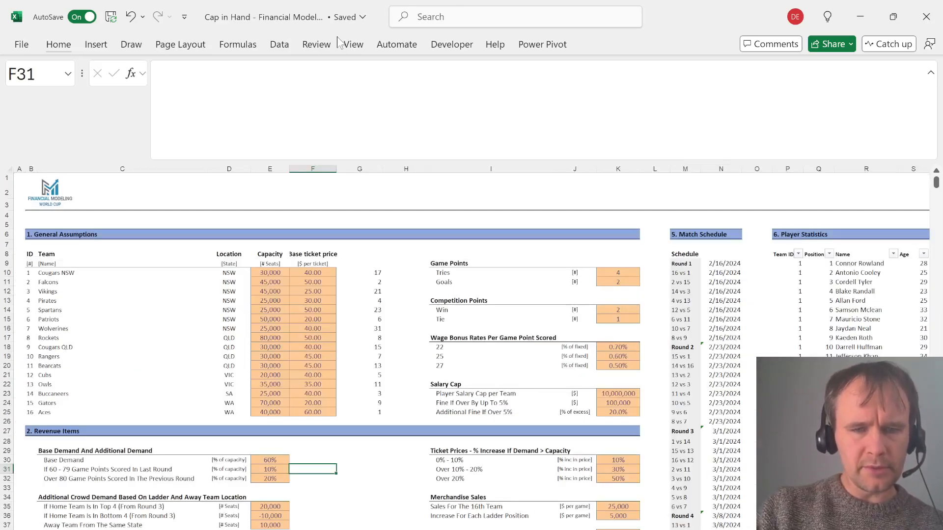
click(443, 460)
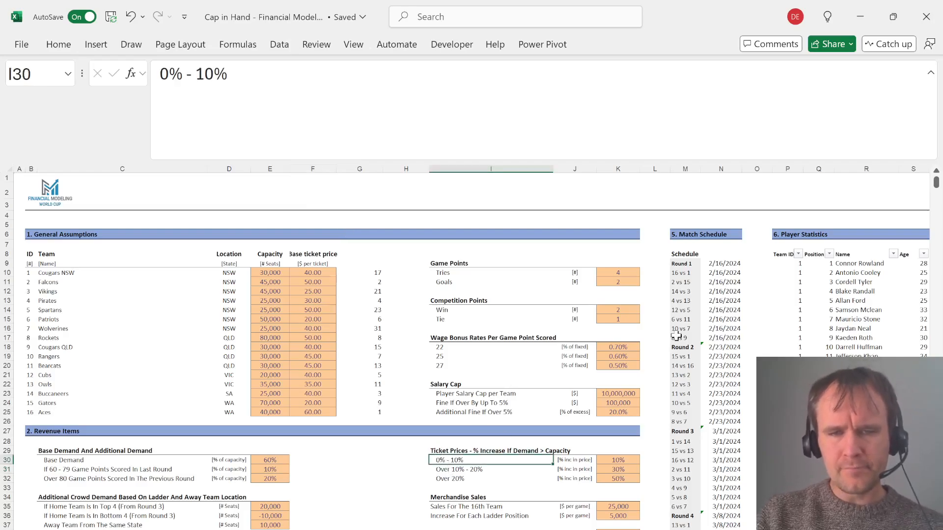
key(Left)
text(0%)
key(Return)
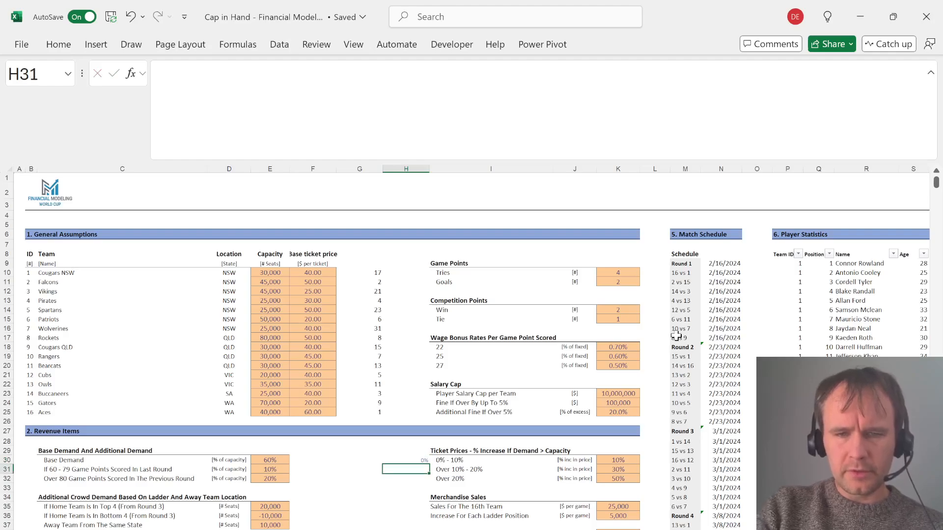
text(10%)
key(Return)
text(20%)
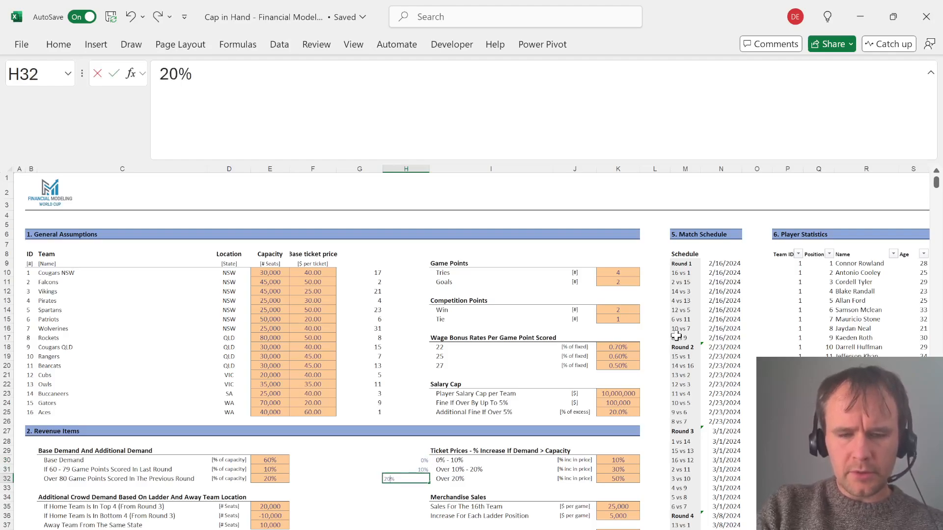
key(Return)
key(Up)
Insert a new column P after Demand on the match sheet and head it "Price inc"
key(ctrl+Page_Down)
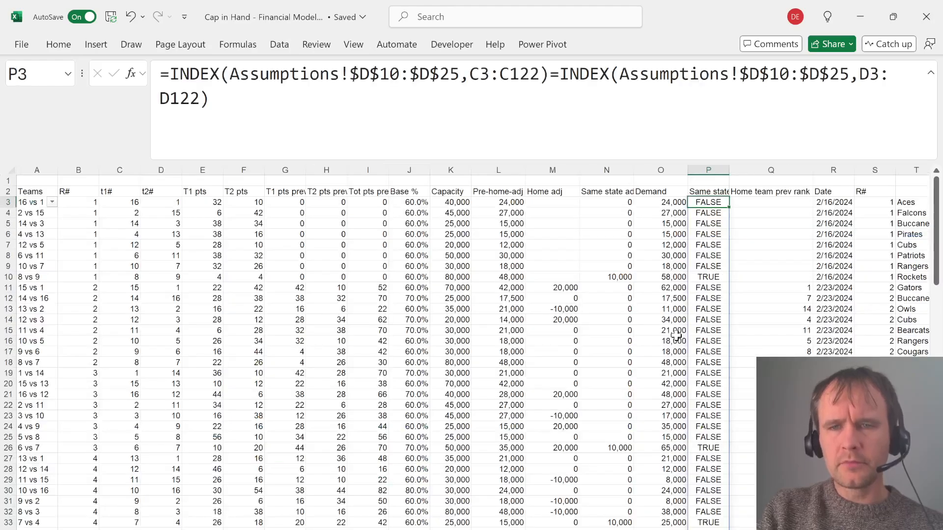
key(alt+h)
key(i)
key(c)
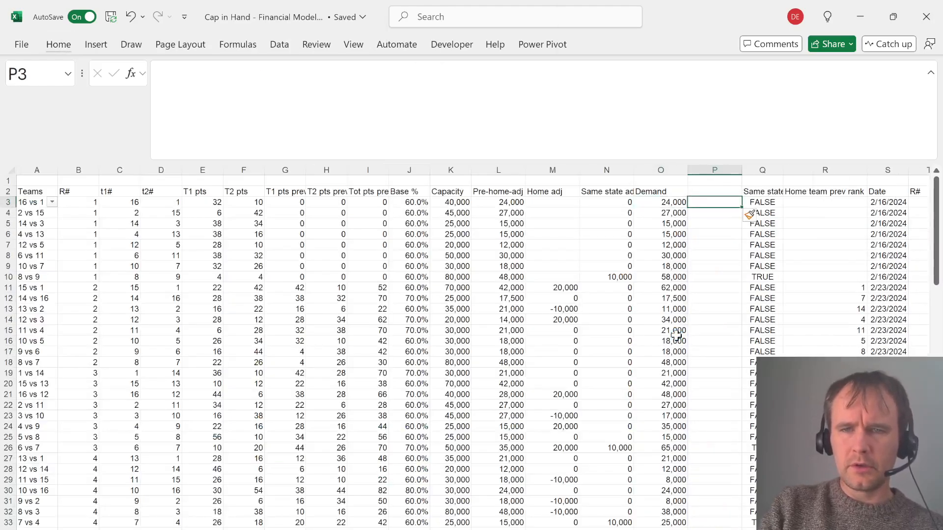
key(Up)
text(Pric)
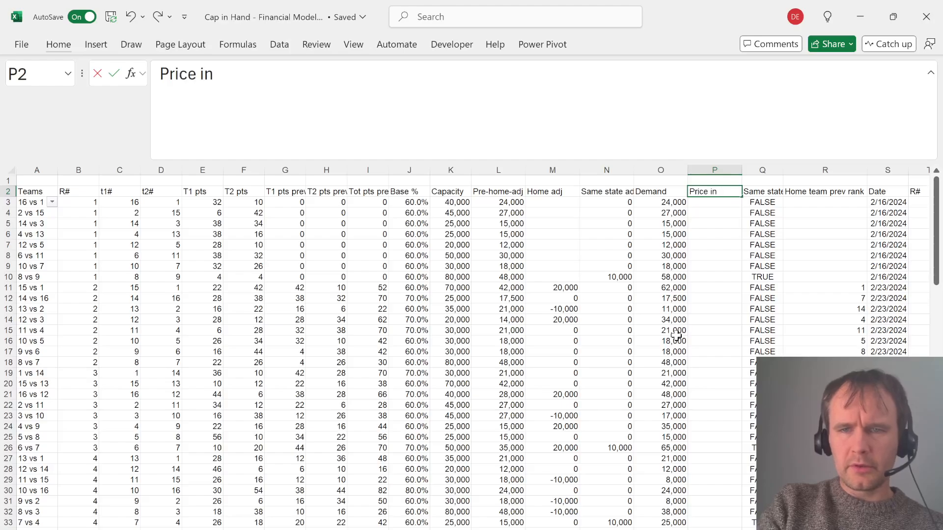
text(e inc)
key(Return)
Start an IF formula in P3 that tests whether Demand exceeds Capacity, O3>K3
text(=if)
key(Tab)
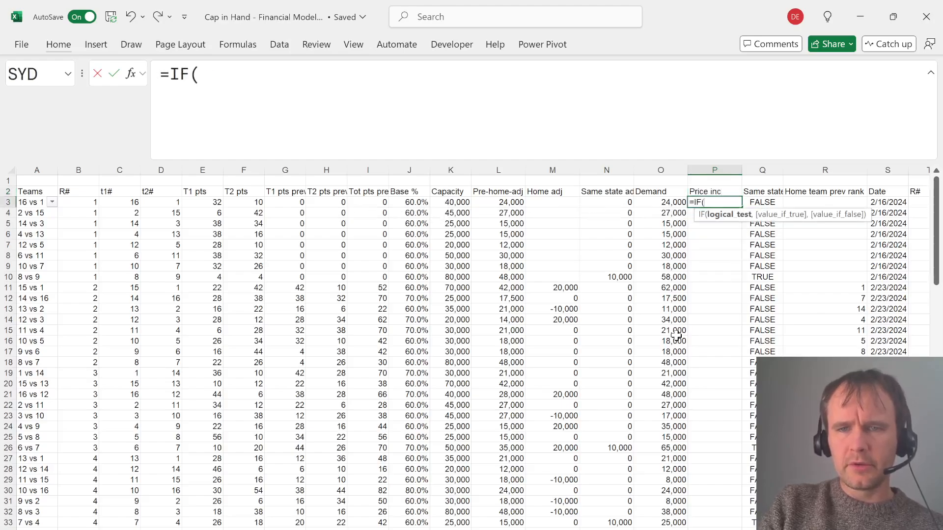
key(Left)
text(>)
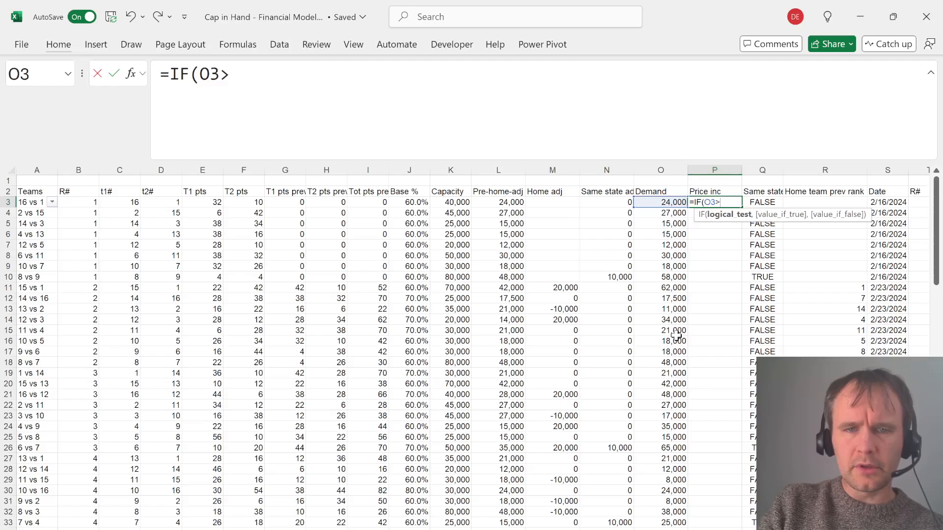
key(Left)
key(Left)
key(Left)
key(Left)
key(Left)
text(,)
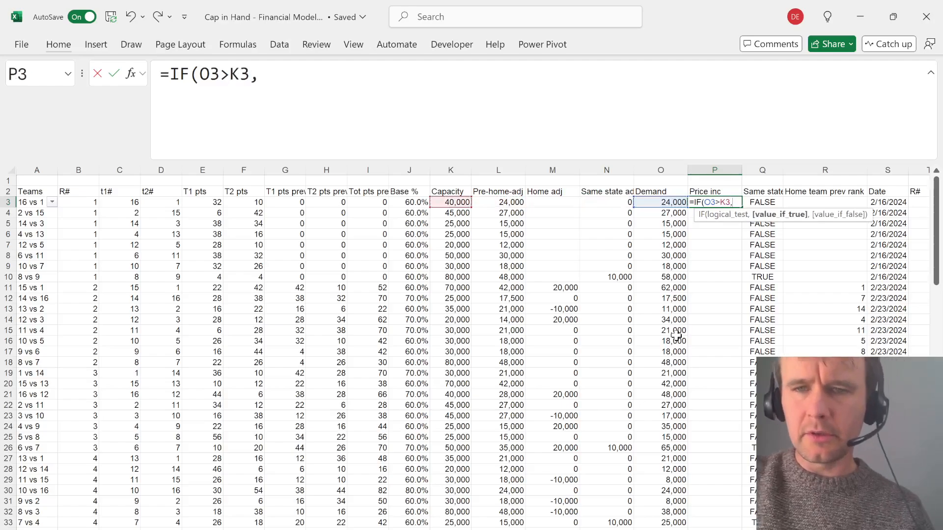
Add an XLOOKUP as the true result, using the excess demand ratio O3/K3-1 as its lookup value
text(xl)
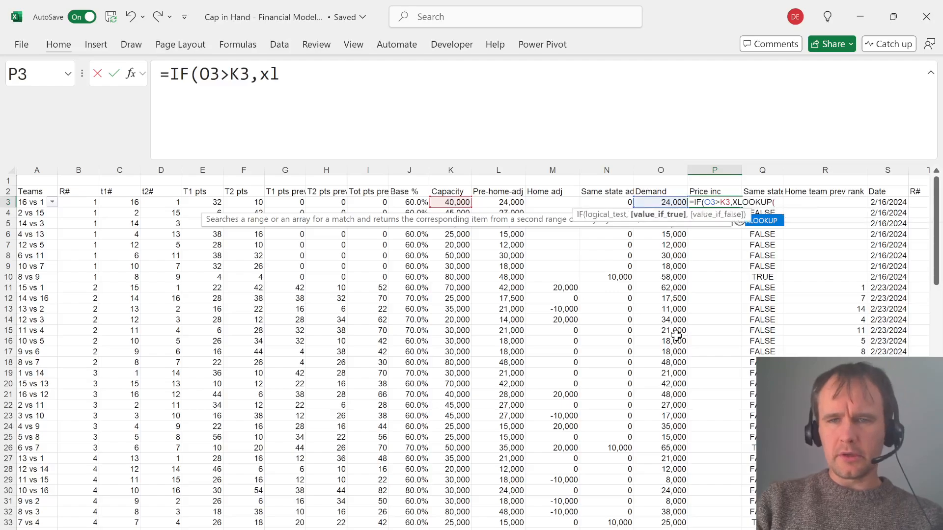
key(Tab)
key(Left)
text(/)
key(Left)
key(Left)
key(Left)
key(Left)
key(Left)
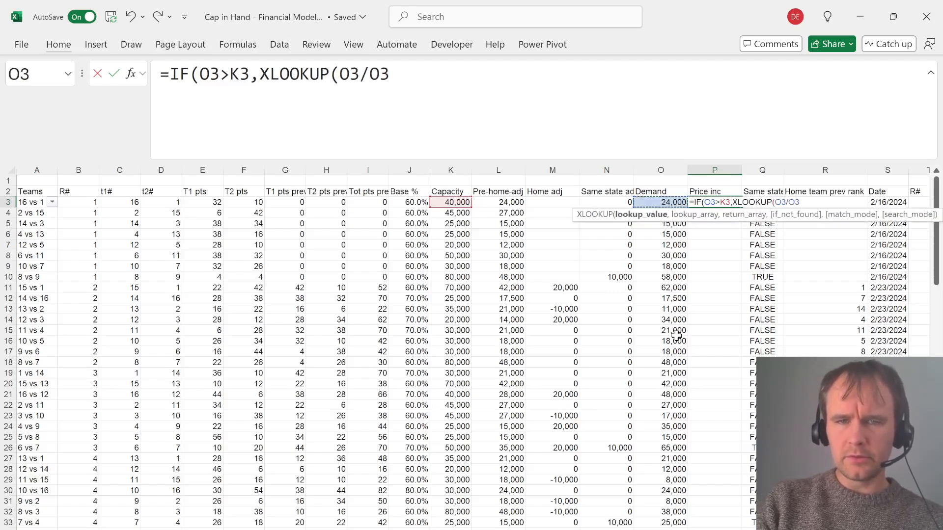
text(-1,)
Set the lookup array to Assumptions!$H$30:$H$32 and the return array to Assumptions!$K$30:$K$32
key(ctrl+Page_Up)
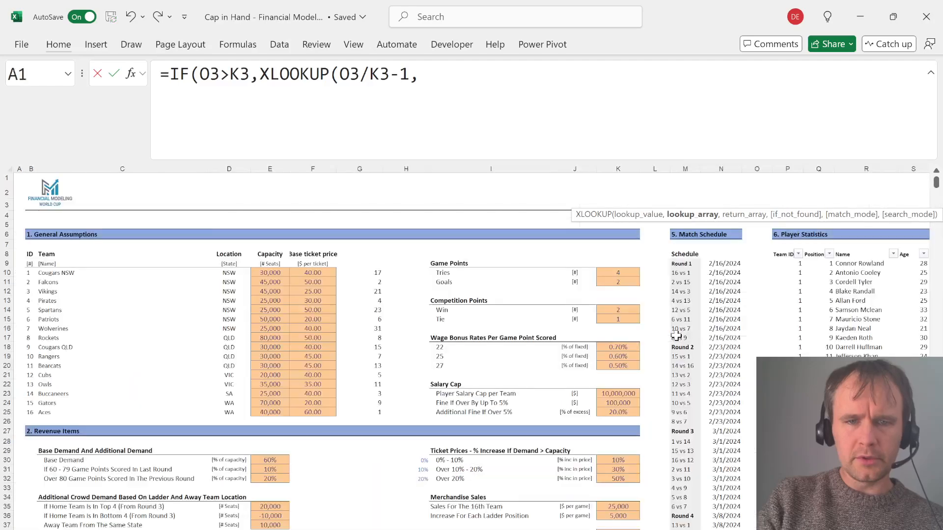
click(424, 458)
key(shift+Down)
key(shift+Down)
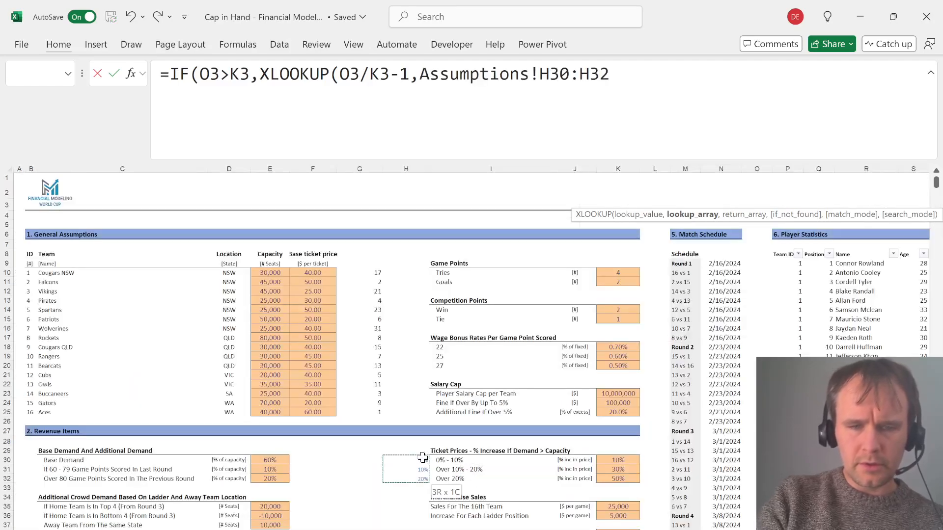
key(F4)
text(,)
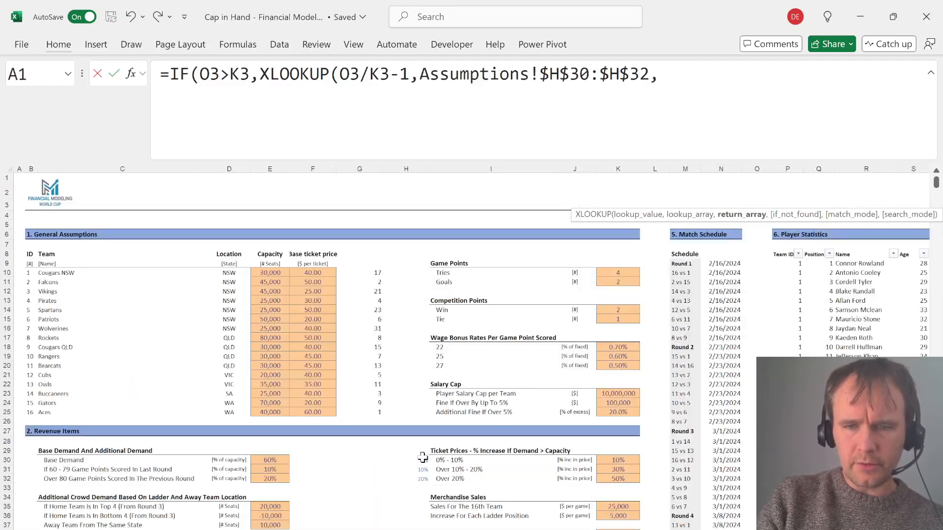
click(615, 460)
key(shift+Down)
key(shift+Down)
key(F4)
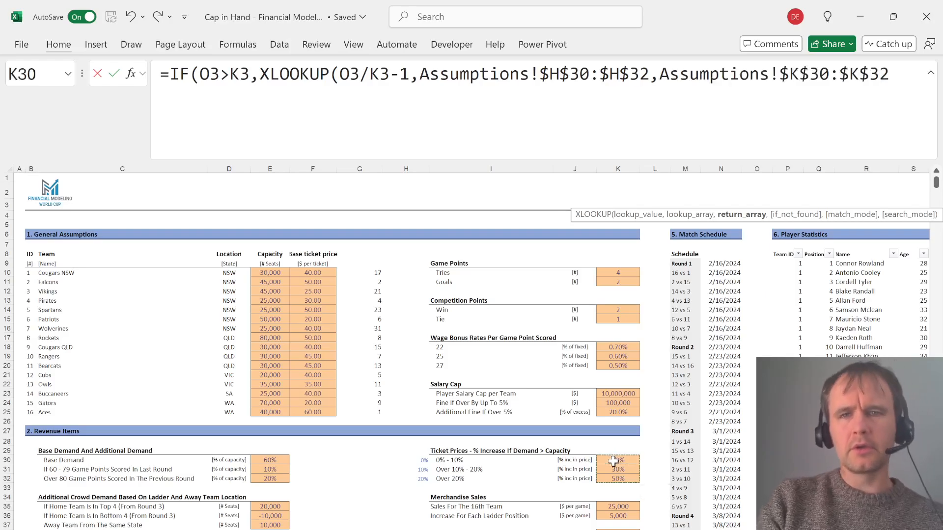
text(,)
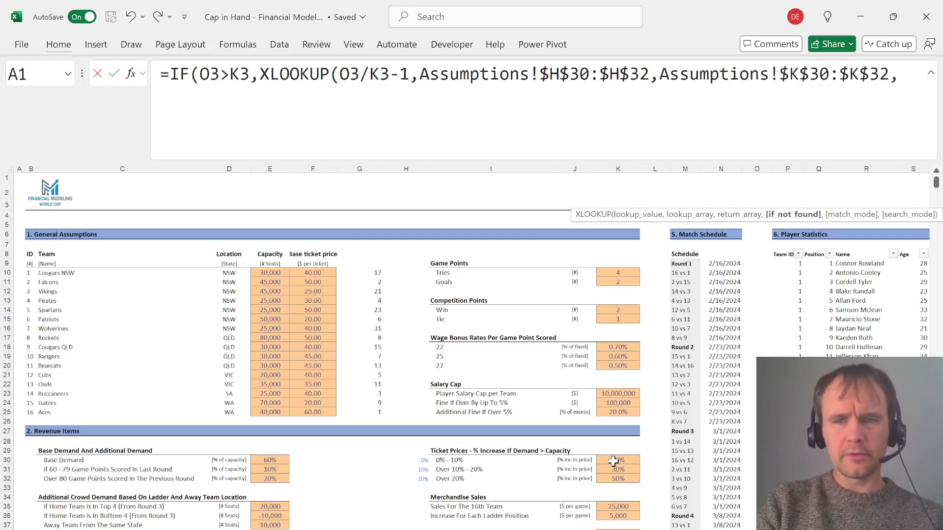
Finish the P3 formula with match mode -1 (exact match or next smaller item) and 0 as the false result
text(,)
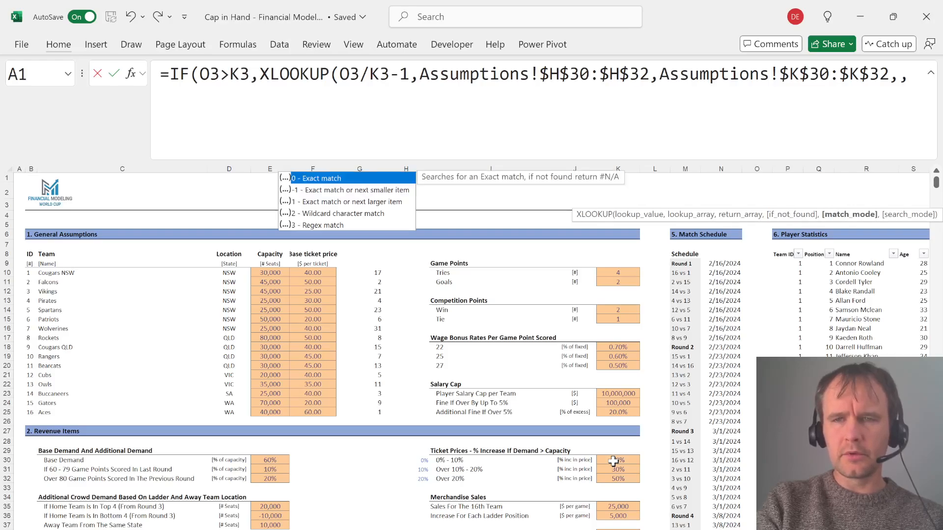
text(-1))
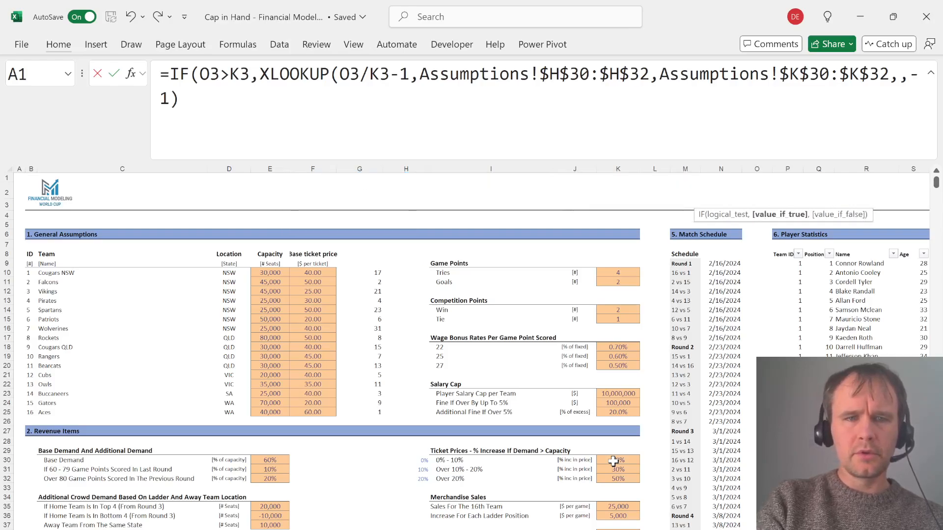
text(,0))
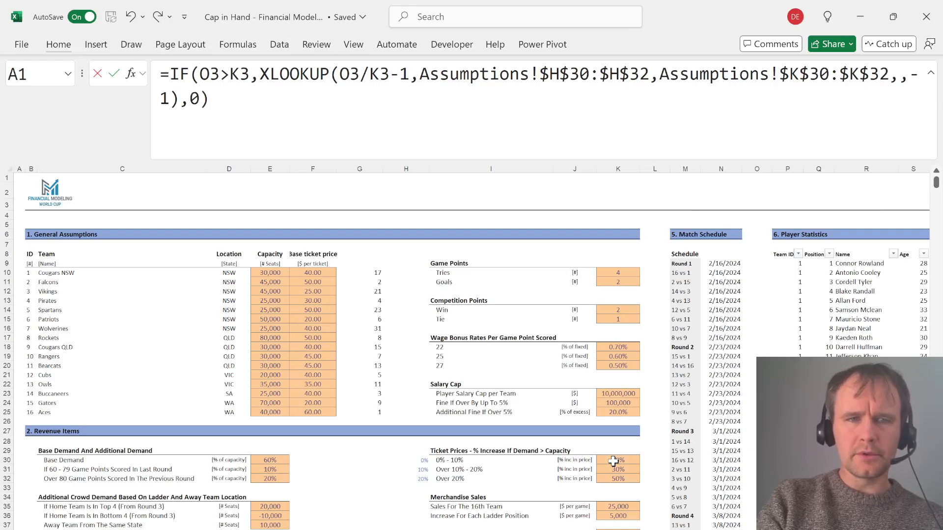
key(Return)
Fill the Price inc formula from P3 down to the last match row, 122
key(Up)
key(Left)
key(ctrl+Down)
key(Right)
key(ctrl+shift+Up)
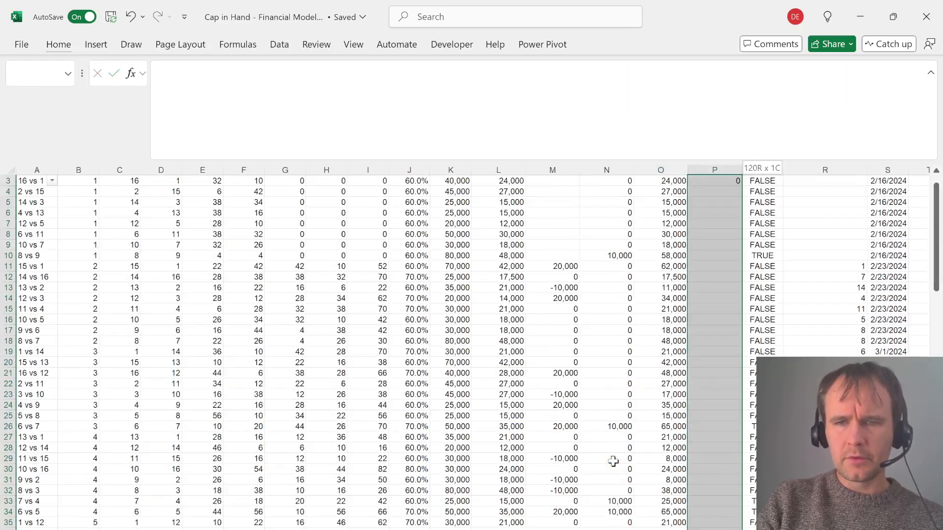
key(ctrl+d)
Format the Price inc values from P3 down to row 122 as percentages
key(ctrl+Up)
key(Down)
key(Down)
key(Up)
key(Up)
key(Down)
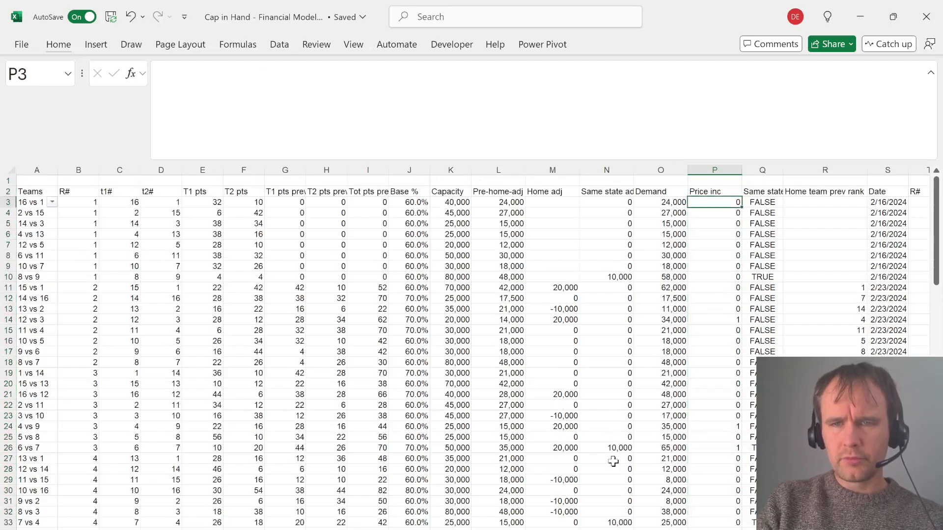
key(ctrl+shift+Down)
key(ctrl+BackSpace)
key(ctrl+shift+5)
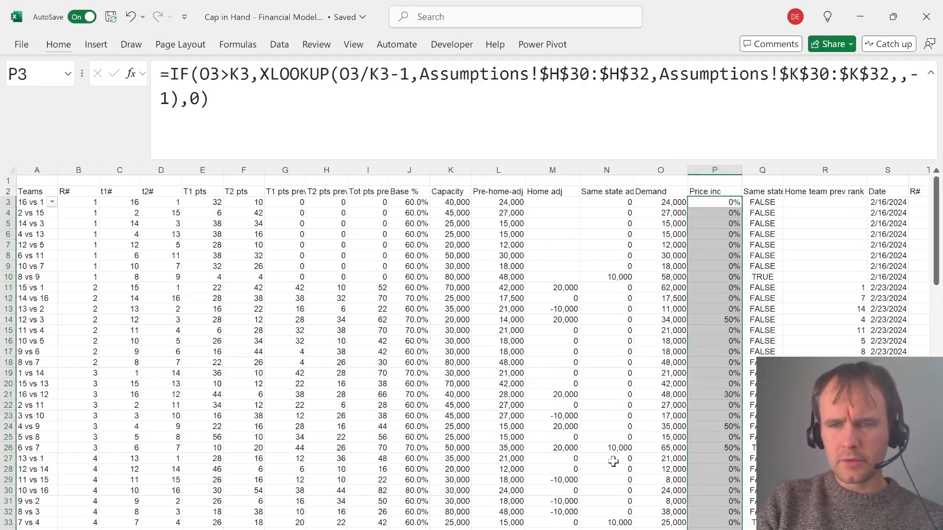
Review the Price inc percentages down the whole match list
key(Left)
key(Right)
key(Page_Down)
key(Page_Down)
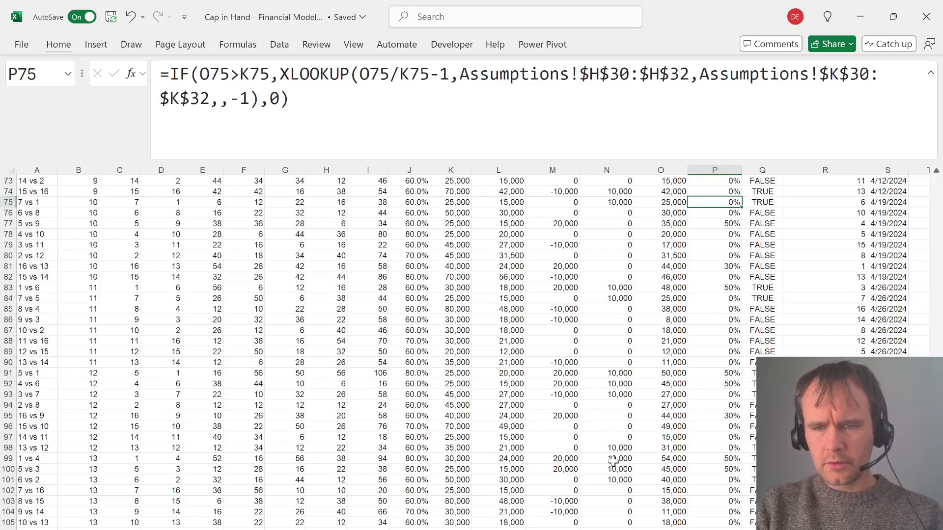
key(Page_Down)
key(ctrl+Up)
key(ctrl+Up)
key(Down)
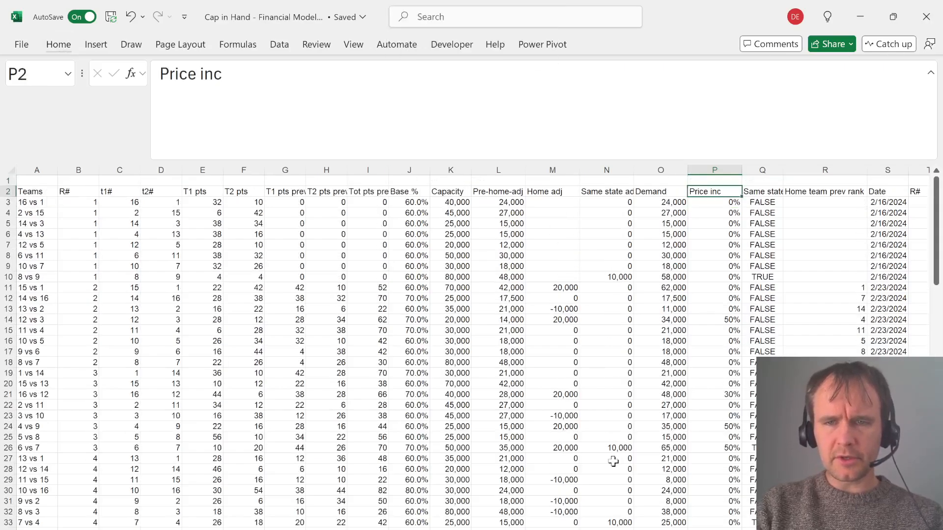
Turn on filters for the header row and check the distinct Price inc values
key(ctrl+shift+l)
key(alt+Down)
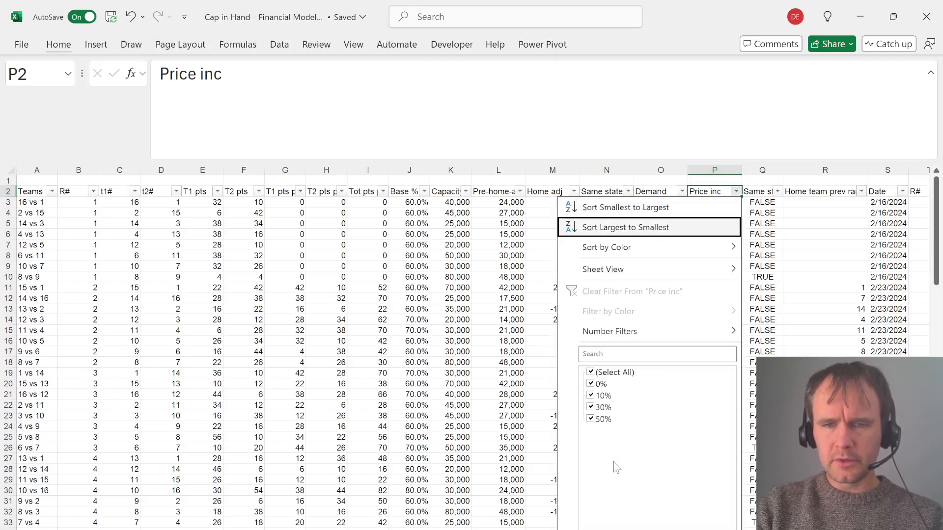
key(Escape)
key(Down)
key(Up)
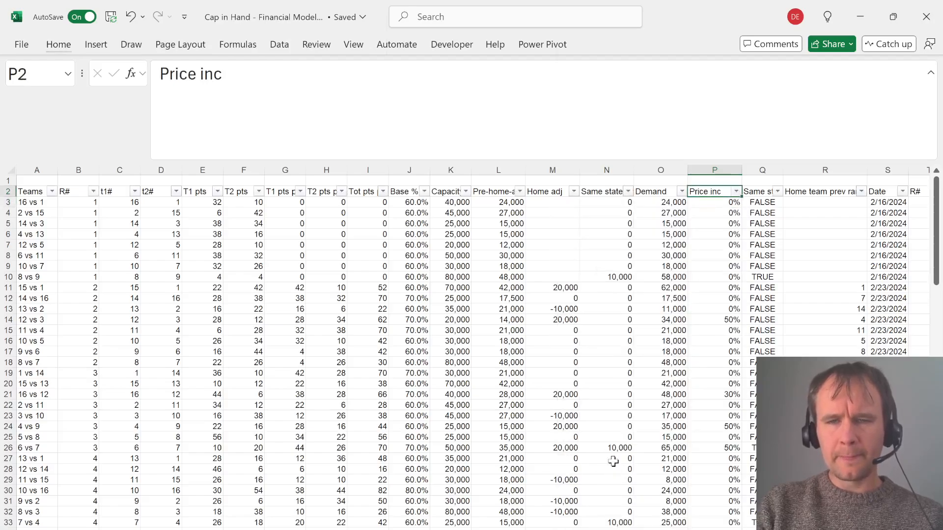
Insert a new column P before Price inc and enter =O3:O122/K3#-1 in P3 for the excess demand ratios
key(Down)
key(alt+h)
text(ic=O3)
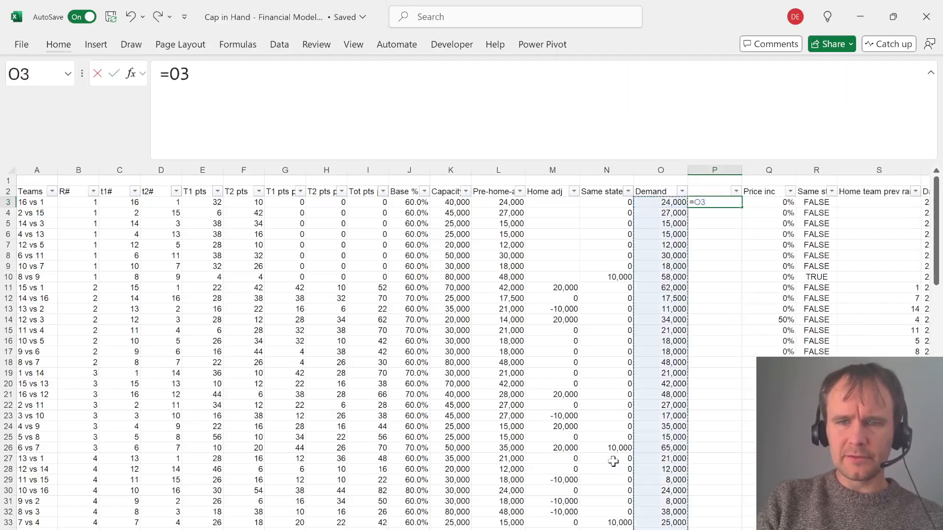
key(ctrl+shift+Down)
text(/)
key(Left)
key(Left)
key(Left)
key(Left)
key(Left)
key(ctrl+shift+Down)
text(-1)
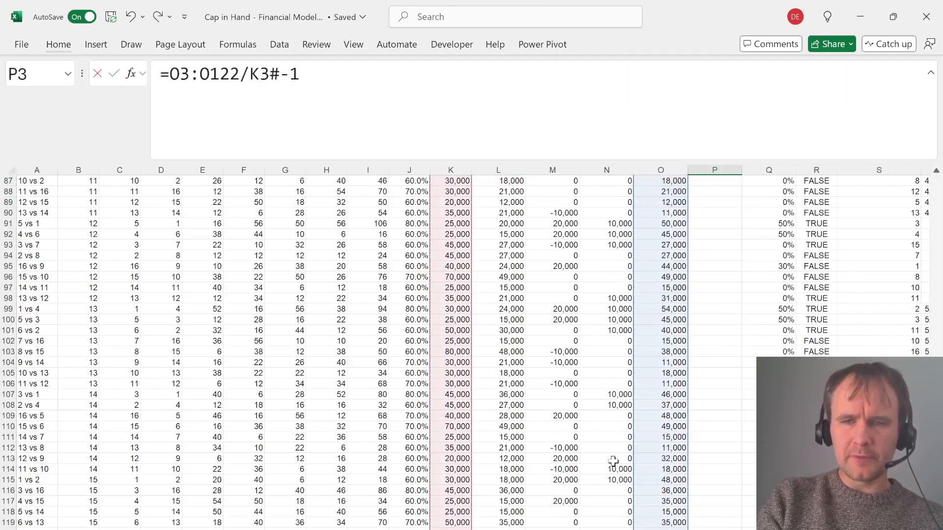
key(Return)
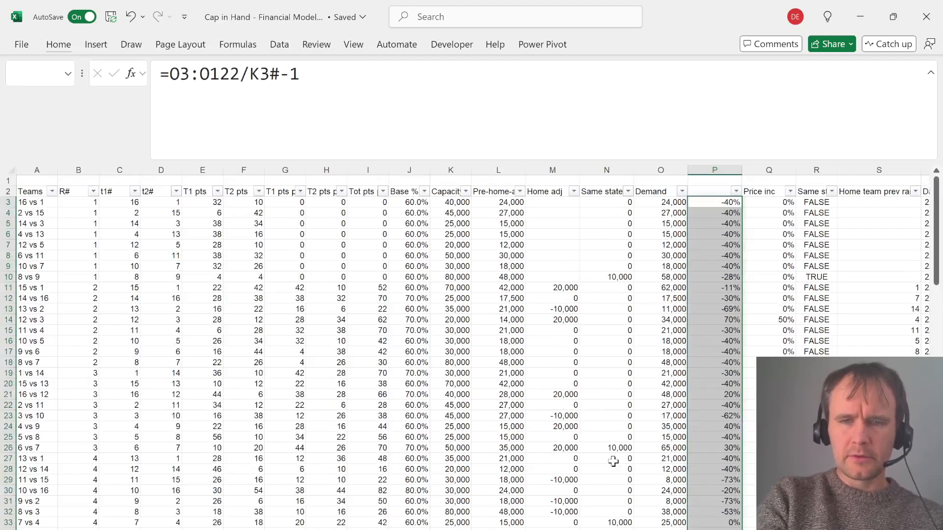
Filter the new ratio column P to show only the 0% rows
key(Up)
key(alt+Down)
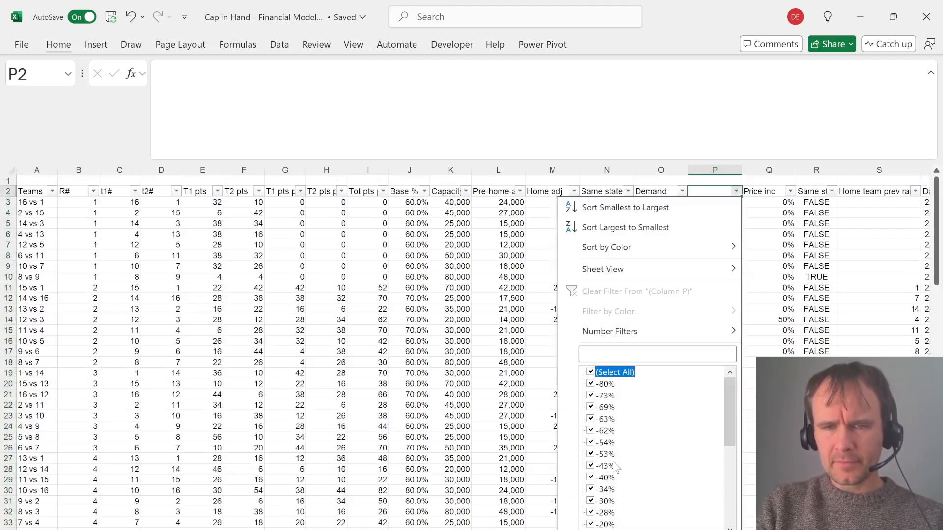
key(End)
key(Up)
key(Up)
key(Up)
key(Up)
key(Up)
key(Up)
key(Up)
key(Up)
key(Up)
key(Up)
key(Up)
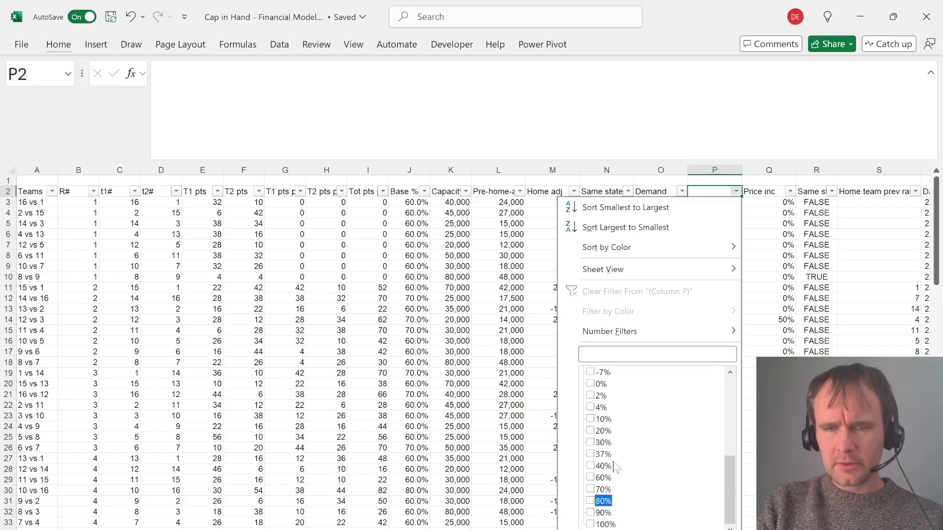
key(Up)
key(space)
key(Return)
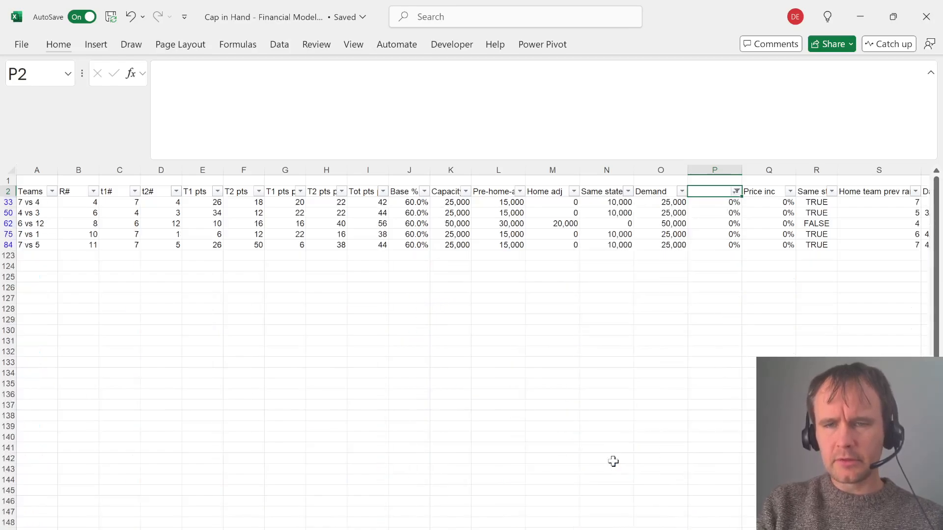
Try showing the filtered 0% ratios in column P with extra decimal places, and undo the number formatting
key(Down)
key(ctrl+shift+Down)
key(alt)
key(h)
key(0)
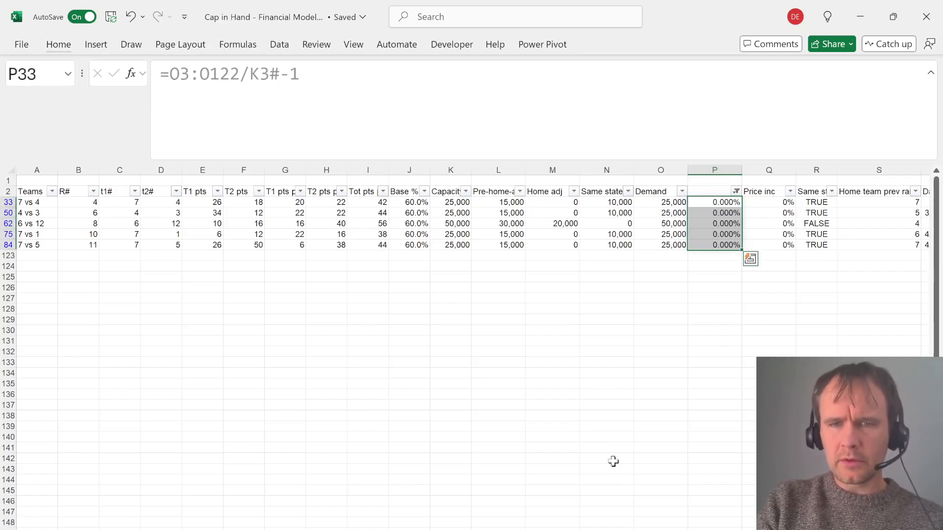
key(alt)
key(h)
key(0)
key(ctrl+z)
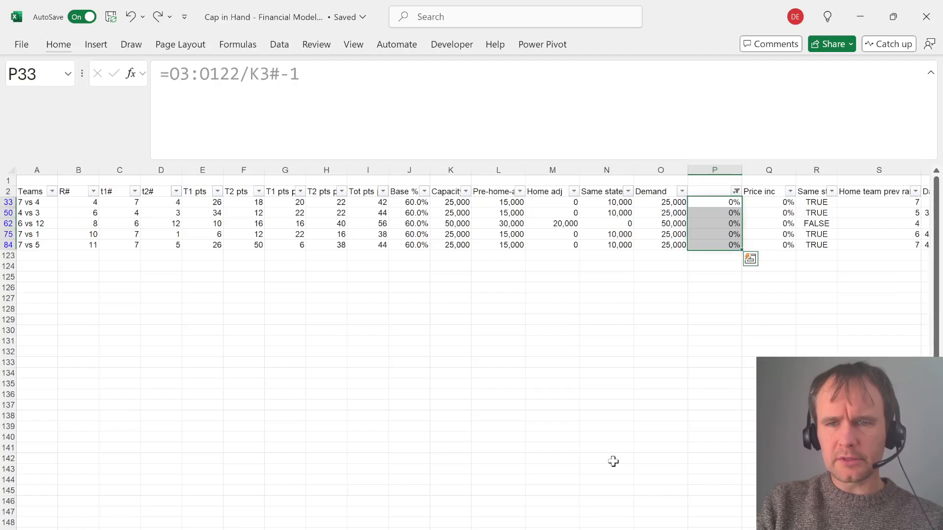
Change the filter on ratio column P to show only the 2% and 4% rows
key(ctrl+Up)
key(alt+Down)
key(Tab)
key(Tab)
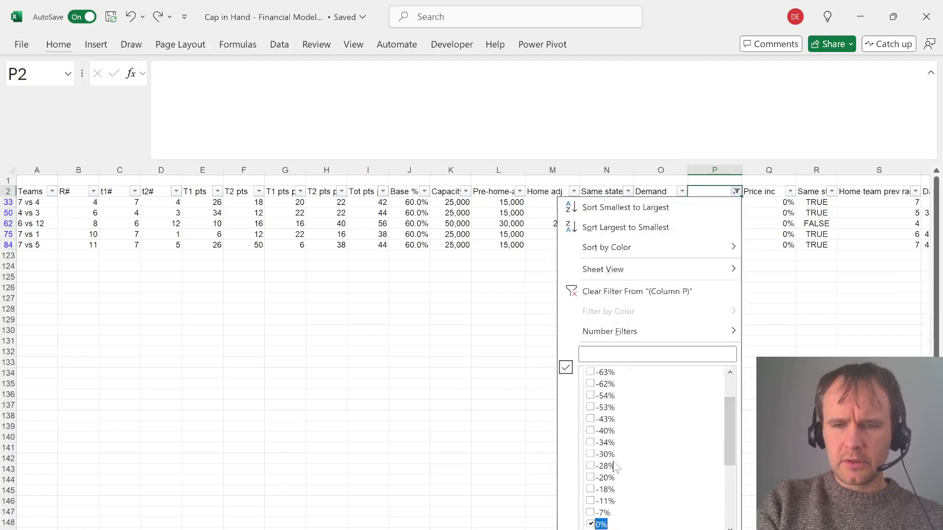
key(space)
key(Down)
key(space)
key(Down)
key(space)
key(Down)
key(space)
key(Down)
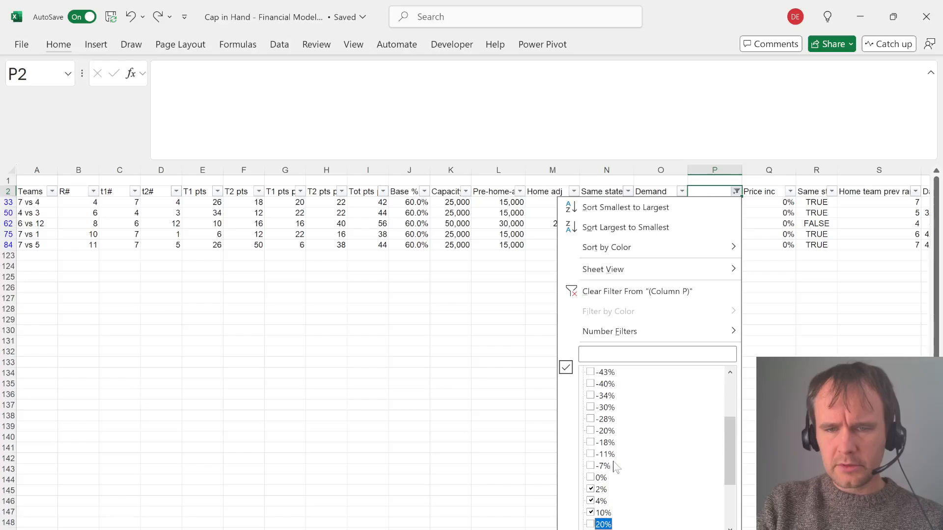
key(Return)
Change the filter on ratio column P to show only the 10% rows
key(alt+Down)
key(Down)
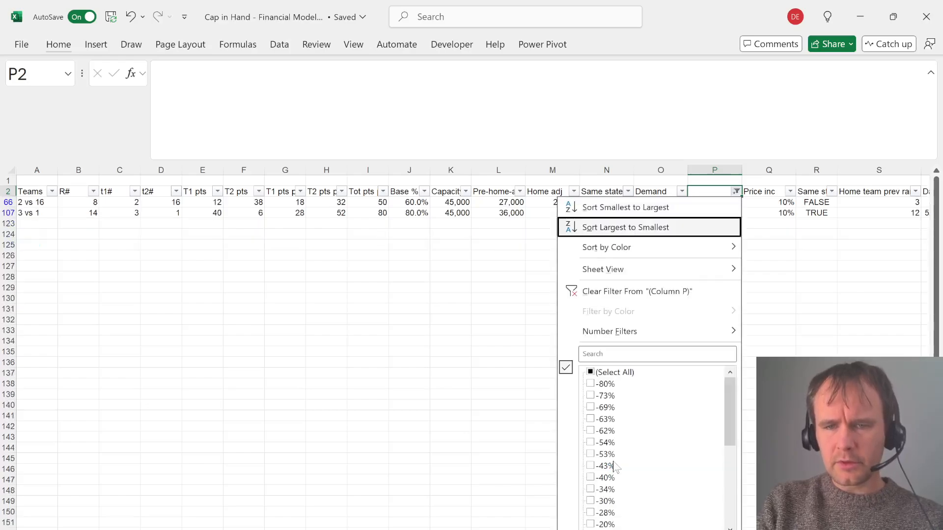
key(Tab)
key(Tab)
key(Down)
key(Down)
key(Down)
key(Down)
key(Down)
key(Down)
key(Down)
key(Down)
key(Down)
key(Down)
key(Down)
key(Down)
key(Down)
key(Down)
key(Down)
key(Down)
key(Down)
key(Down)
key(Down)
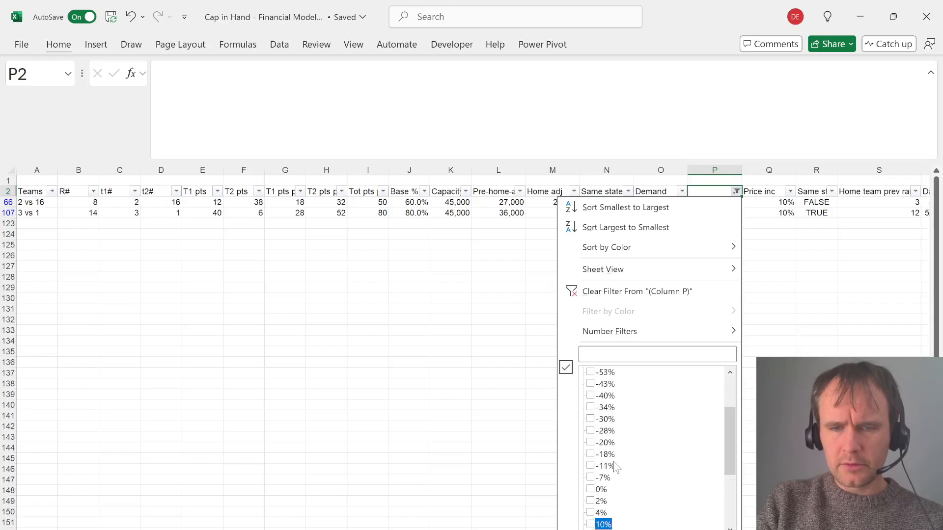
key(Return)
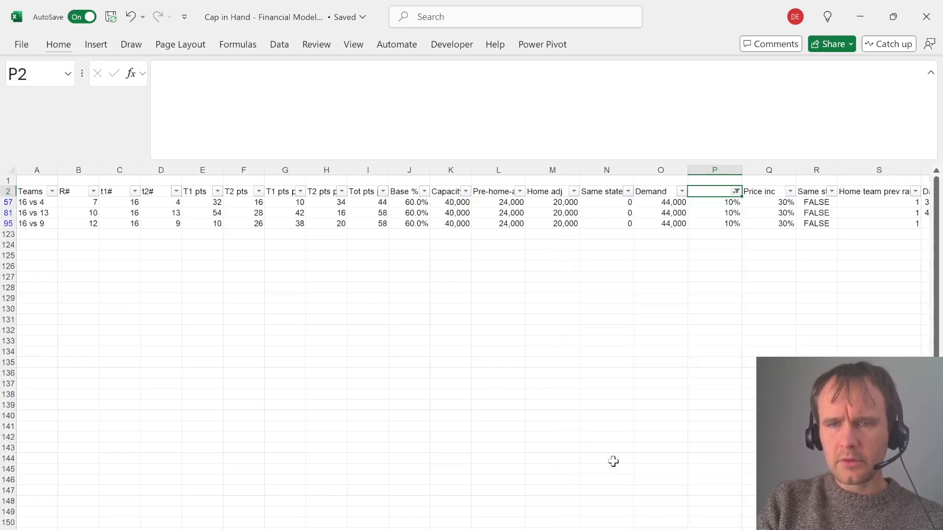
Change the filter on ratio column P to show all ratios of 20% and above, leaving out 10%
key(alt+Down)
key(Tab)
key(Tab)
key(Down)
key(Down)
key(Down)
key(Down)
key(Down)
key(Down)
key(Down)
key(Down)
key(Down)
key(Down)
key(Down)
key(Down)
key(Down)
key(Down)
key(Down)
key(Down)
key(Down)
key(Down)
key(Down)
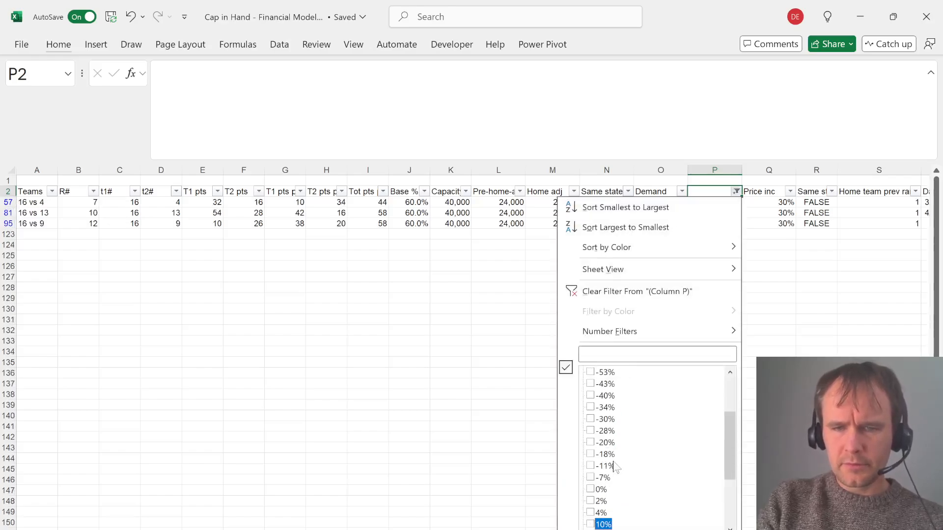
key(space)
key(Down)
key(space)
key(Down)
key(space)
key(Down)
key(space)
key(Down)
key(space)
key(Down)
key(space)
key(Down)
key(space)
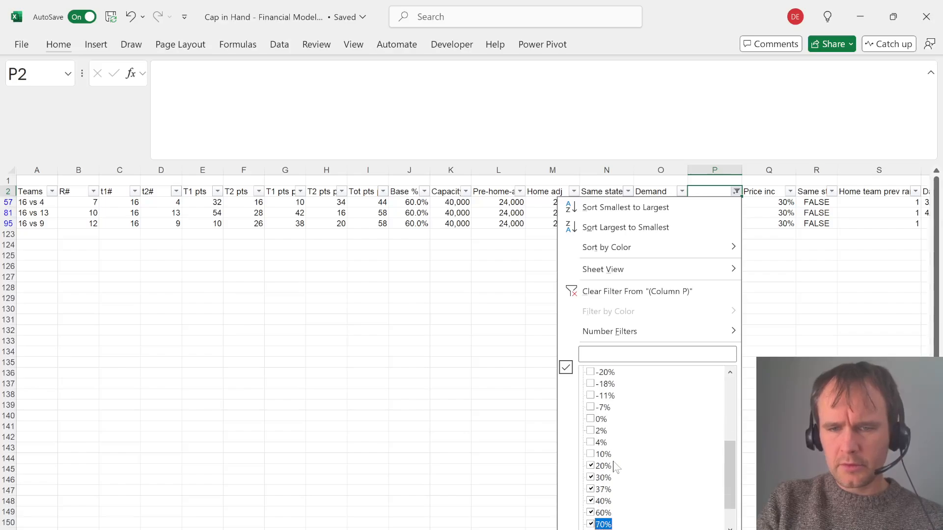
key(Down)
key(space)
key(Down)
key(space)
key(Down)
key(space)
key(Return)
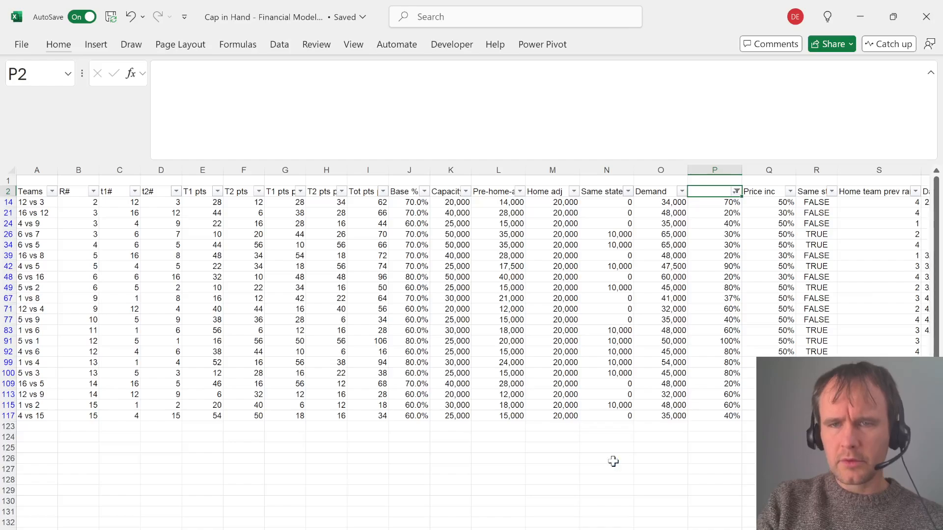
Apply a Less Than 0 number filter to ratio column P and check the matching Price inc values
key(alt+Down)
key(Tab)
key(Tab)
key(shift+Tab)
key(shift+Tab)
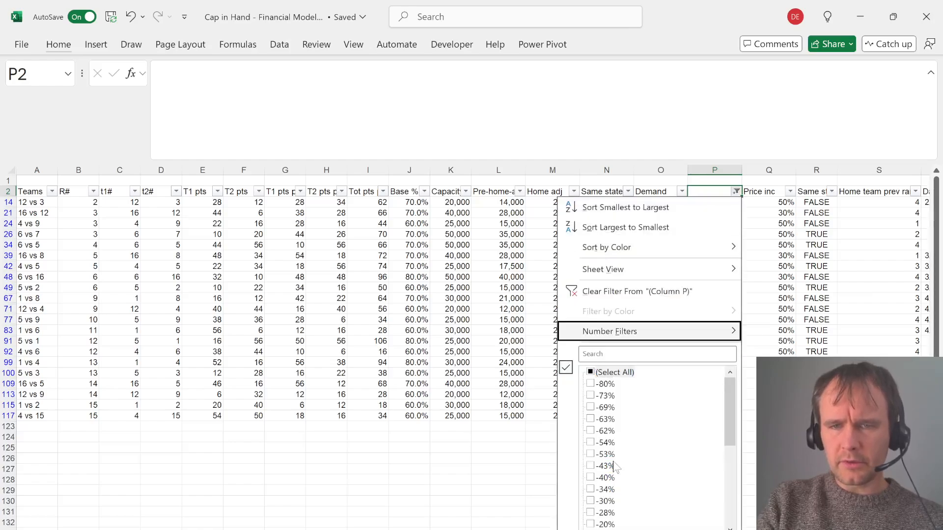
key(Right)
key(Down)
key(Down)
key(Down)
key(Down)
key(Return)
text(0)
key(Return)
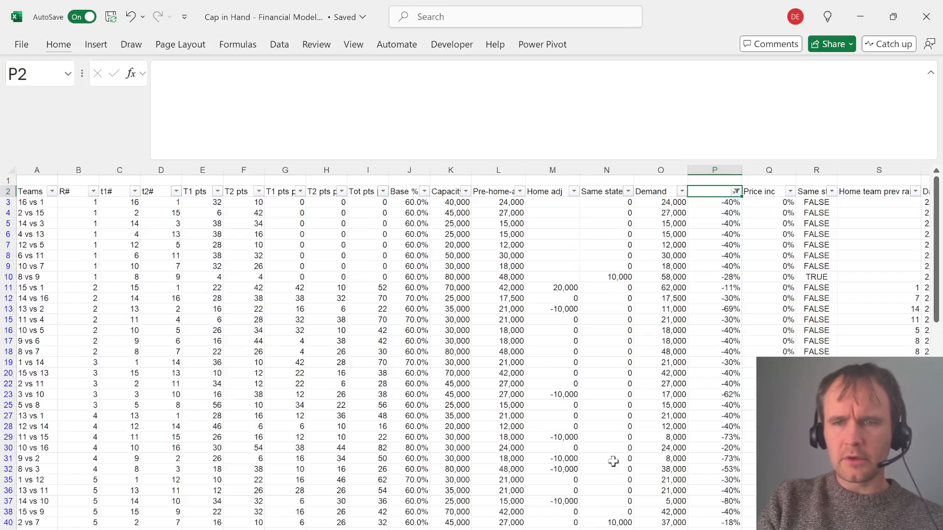
key(Right)
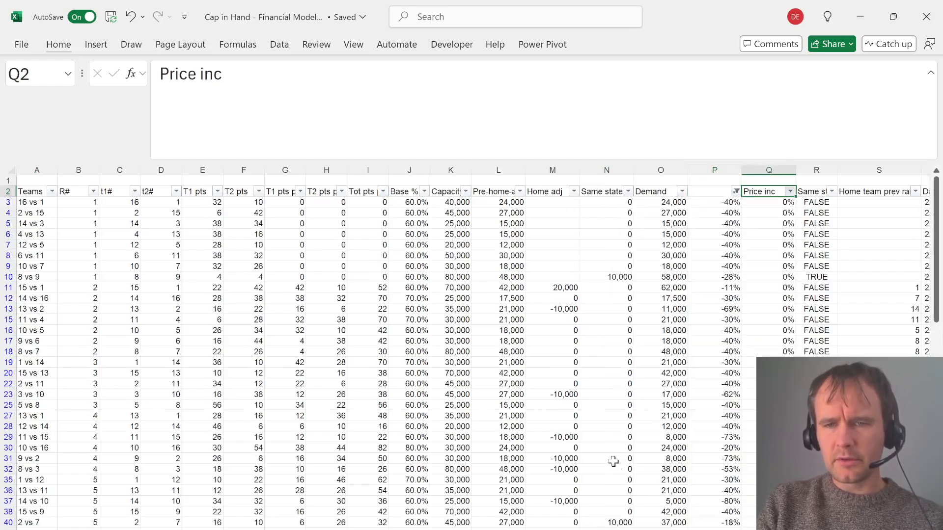
Delete the helper ratio column P in front of Price inc
key(Left)
key(ctrl+space)
key(ctrl+minus)
key(Left)
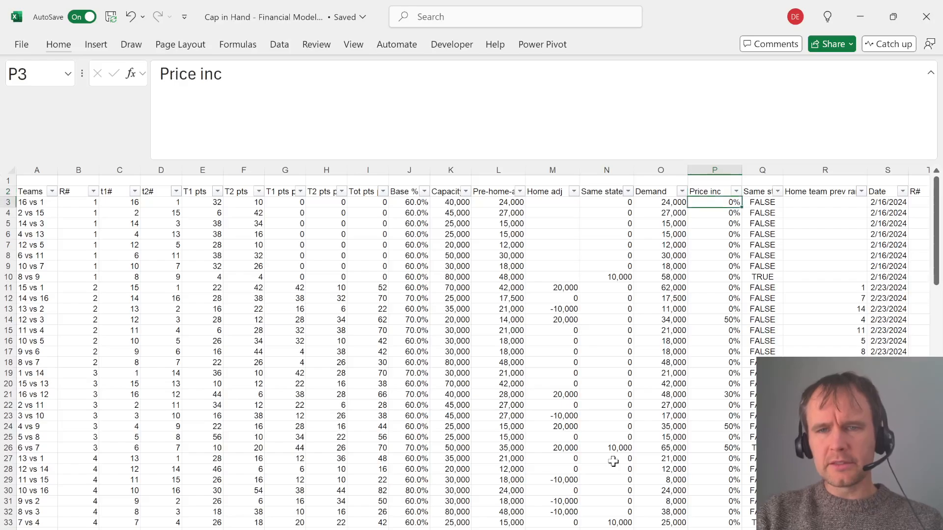
Insert a new column Q after Price inc and head it Base price
key(Right)
key(Down)
key(Up)
key(ctrl+plus)
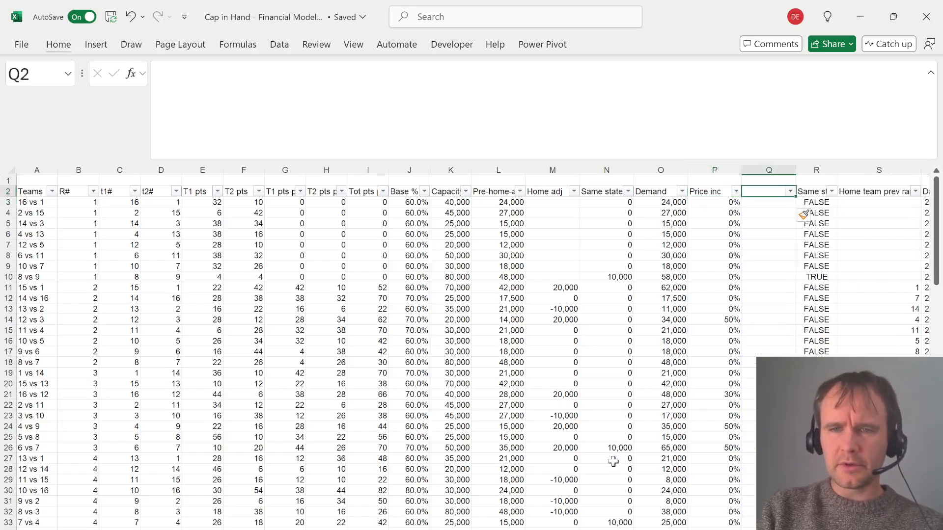
text(Base pr)
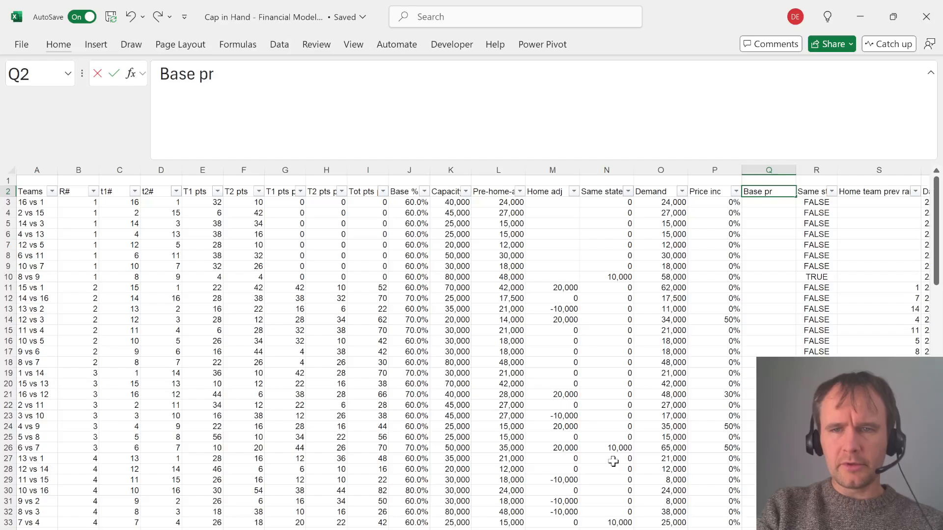
text(ice)
key(Return)
text(=xl)
key(Tab)
key(Right)
key(Right)
key(Right)
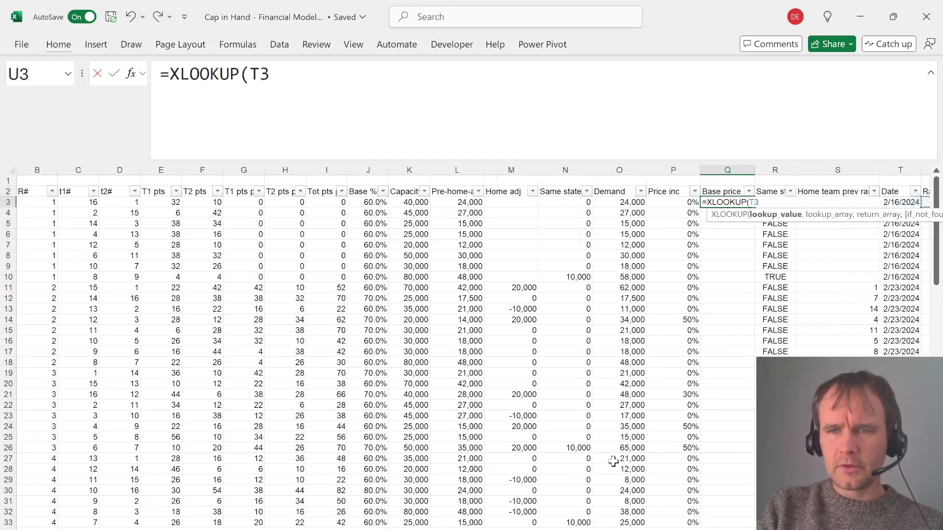
key(Right)
key(Escape)
Enter =INDEX(Assumptions!$F$10:$F$25,C3#) in Q3 to look up each home team's base ticket price
text(=ind)
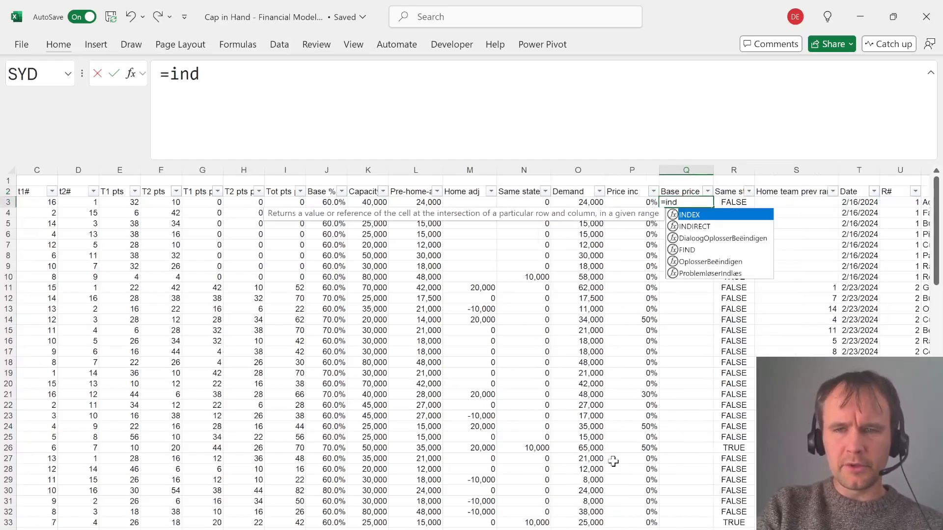
key(Tab)
key(alt+Return)
text(,)
key(Left)
key(ctrl+Left)
key(ctrl+Left)
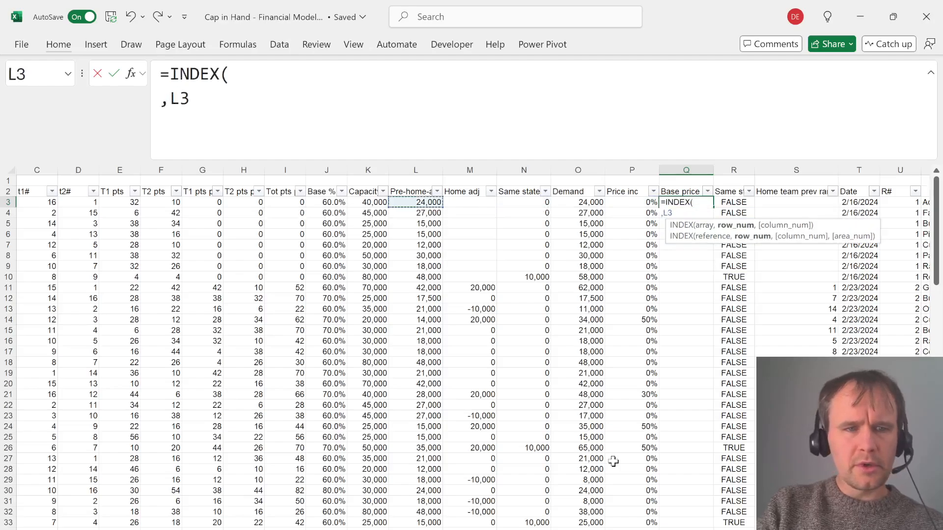
key(ctrl+Left)
key(Right)
key(Right)
key(ctrl+shift+Down)
text())
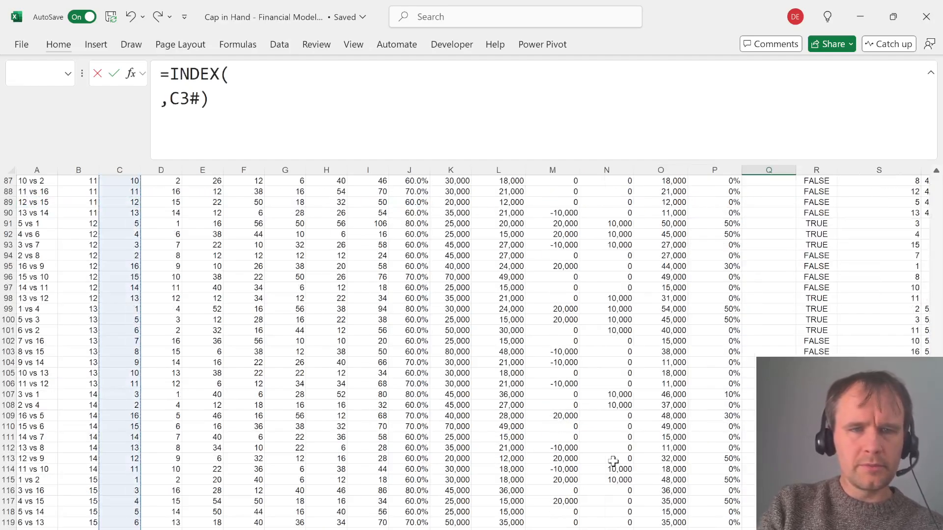
click(228, 74)
key(ctrl+Page_Up)
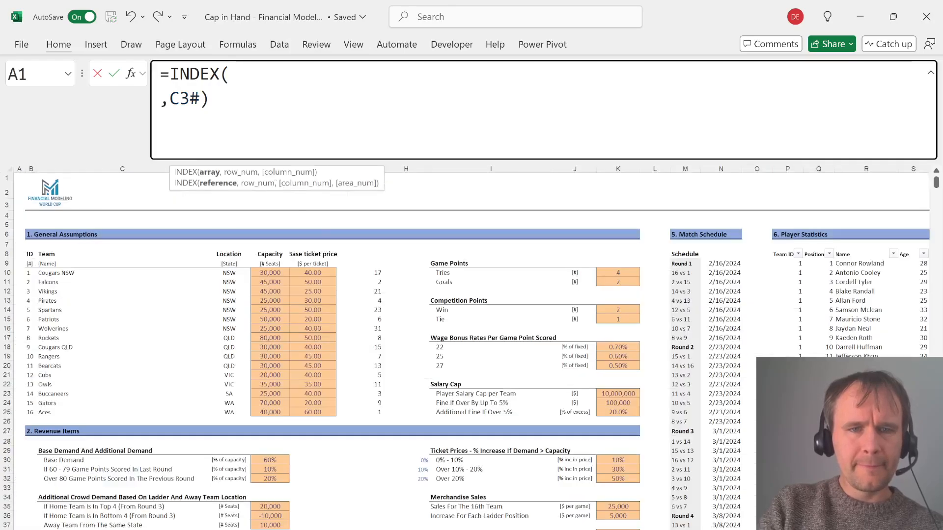
click(311, 273)
key(ctrl+shift+Down)
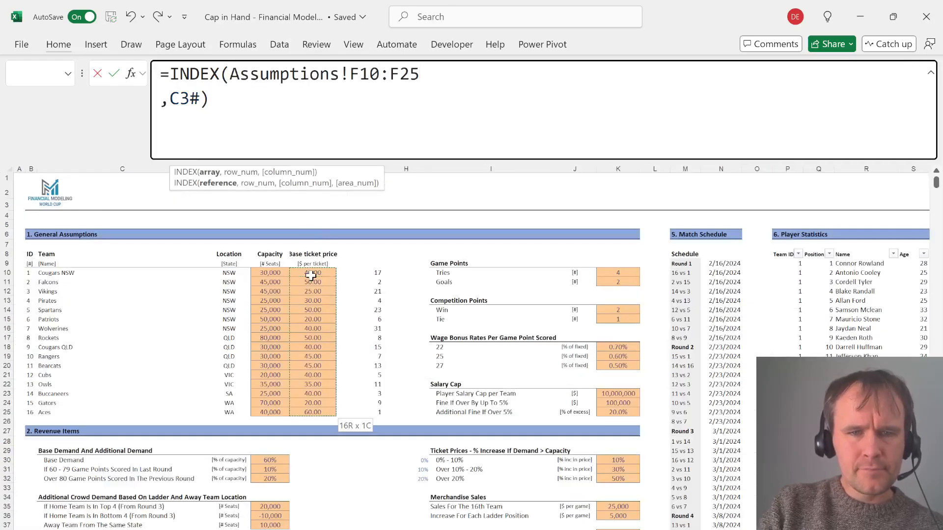
key(F4)
key(Return)
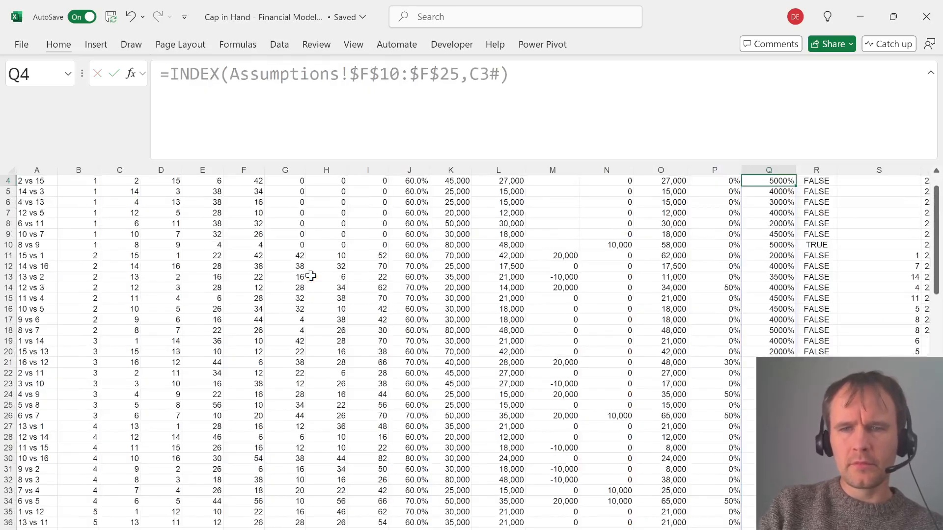
Format the Base price column as numbers with two decimal places
key(Up)
key(Up)
key(Down)
key(ctrl+space)
key(ctrl+shift+1)
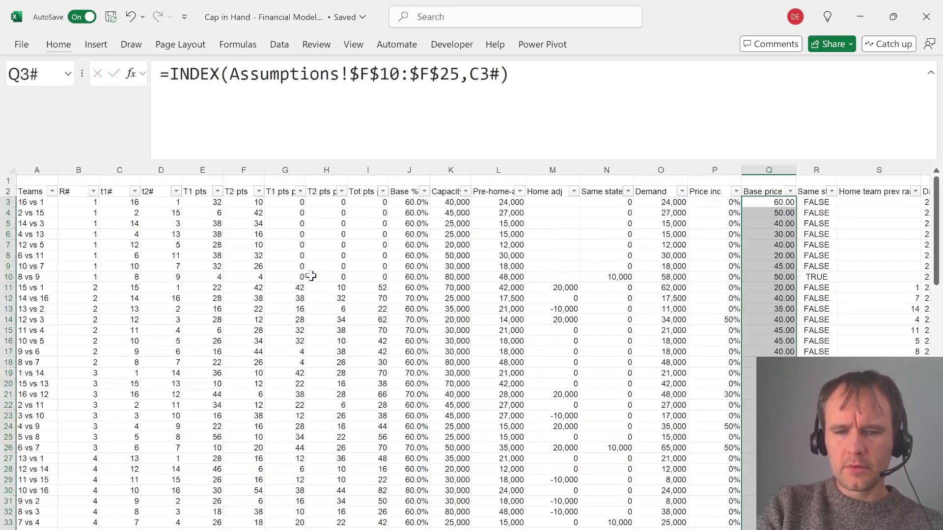
Insert a new column R after Base price and head it Act price
key(Right)
key(ctrl+space)
key(ctrl+space)
key(ctrl+shift+equal)
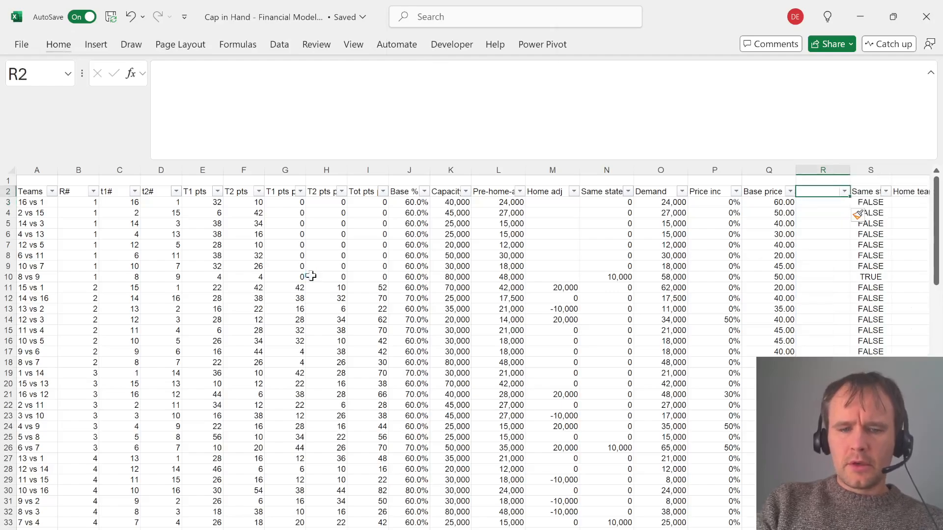
text(Act price)
key(Return)
Enter =Q3#*(1+P3:P122) in R3 to calculate the actual ticket price for every match
text(=)
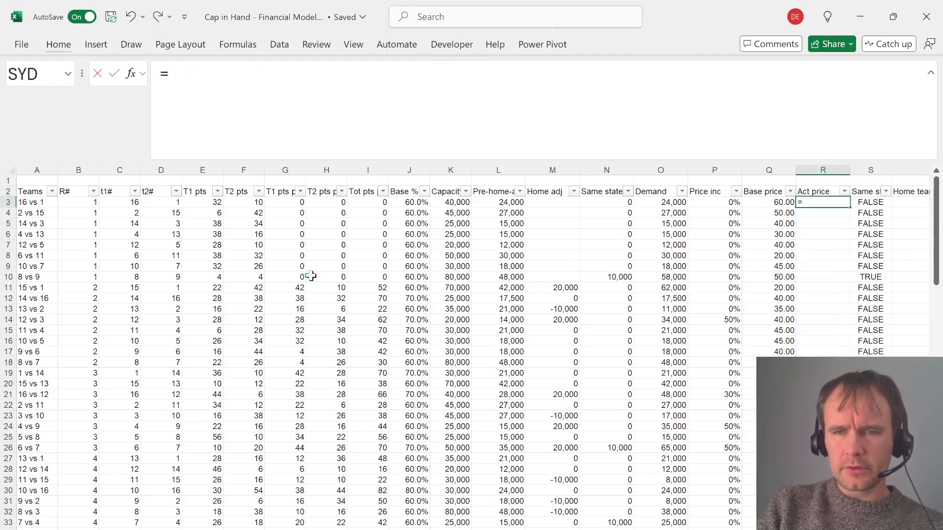
key(Left)
key(ctrl+shift+Down)
text(*)
key(Left)
key(Left)
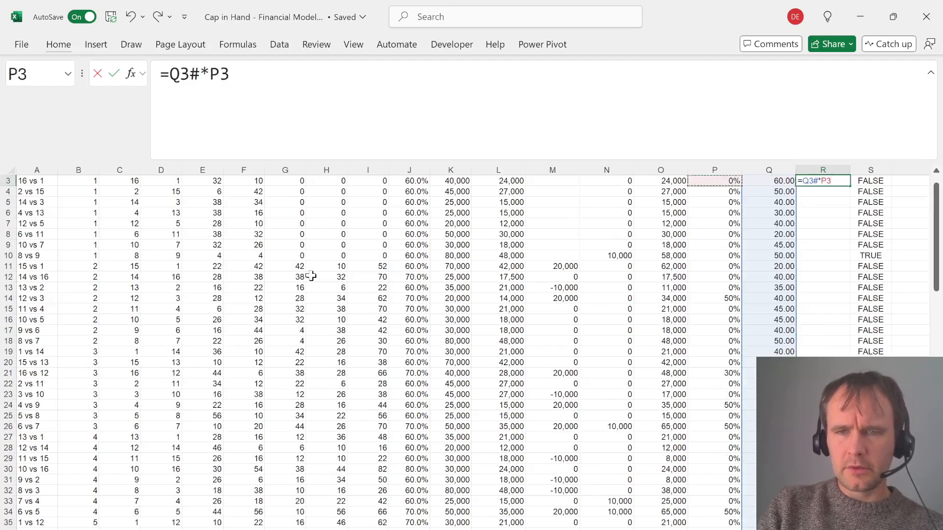
key(BackSpace)
key(BackSpace)
key(BackSpace)
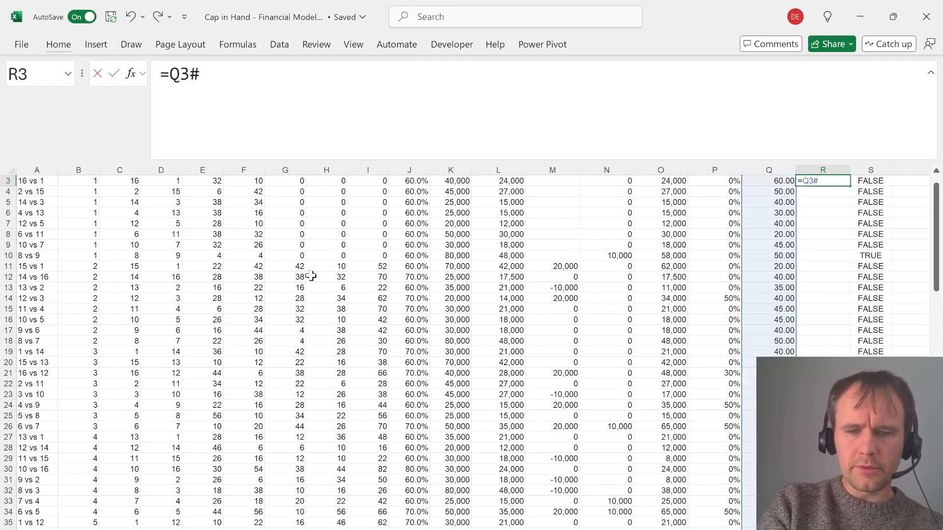
text(*(1+)
key(Left)
key(Left)
key(ctrl+shift+Down)
text())
key(Return)
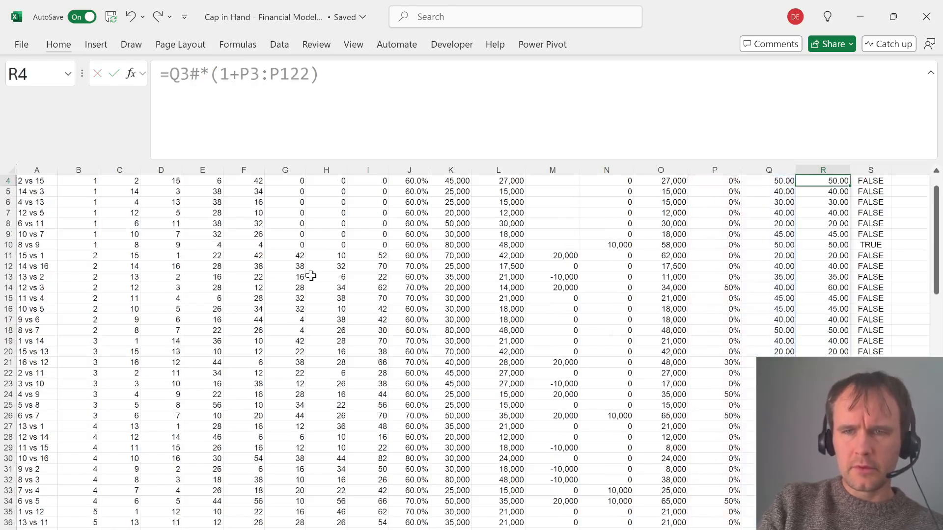
Insert a new column S after the Act price column
key(Up)
key(Up)
key(Right)
key(Down)
key(alt+h)
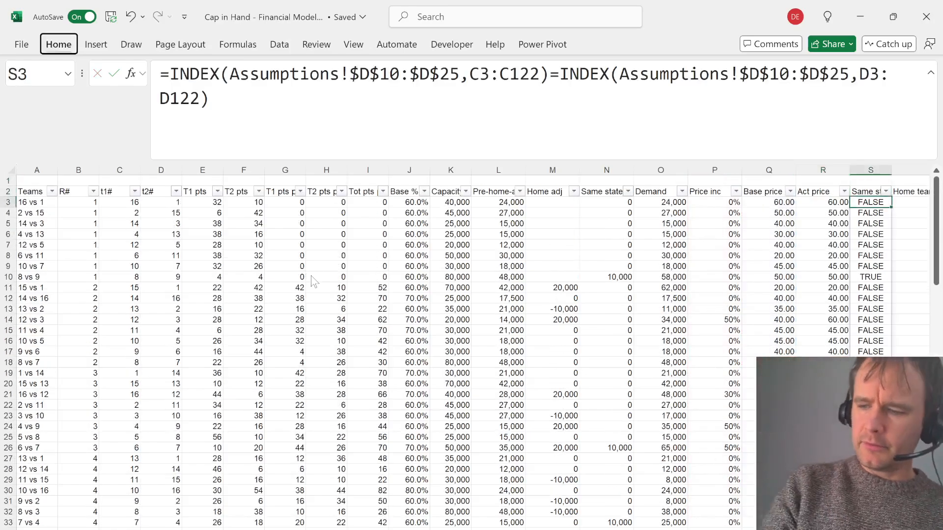
key(i)
key(c)
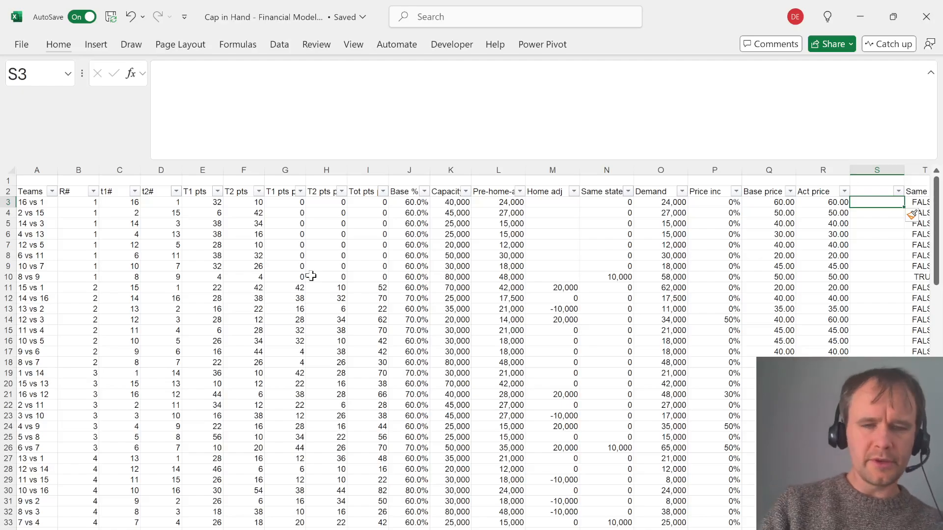
Enter =R3*MIN(K3,O3) in S3 and fill it down to calculate every match's ticket revenue
key(ctrl+Page_Up)
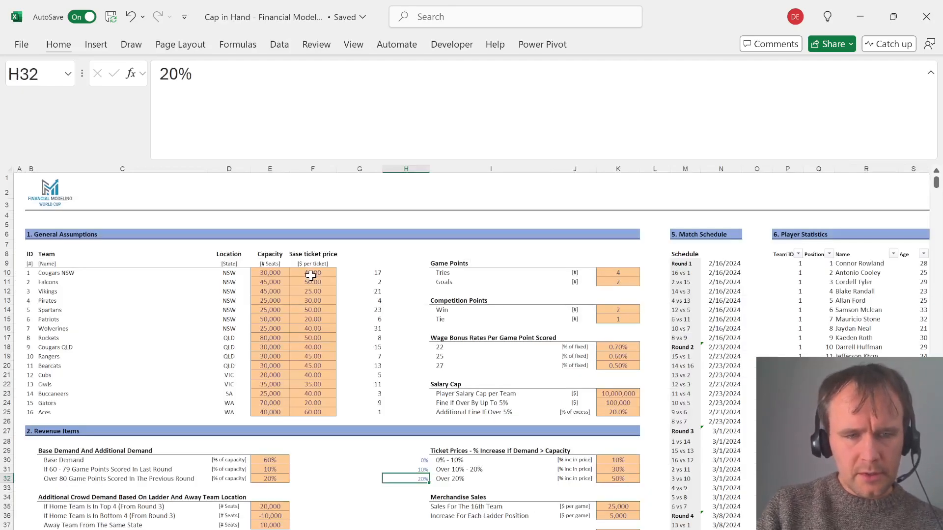
key(ctrl+Page_Down)
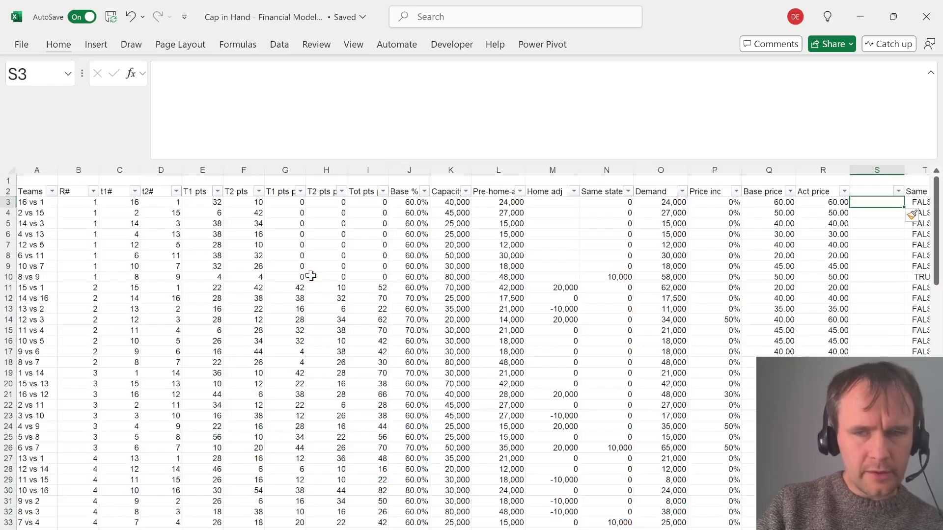
text(=)
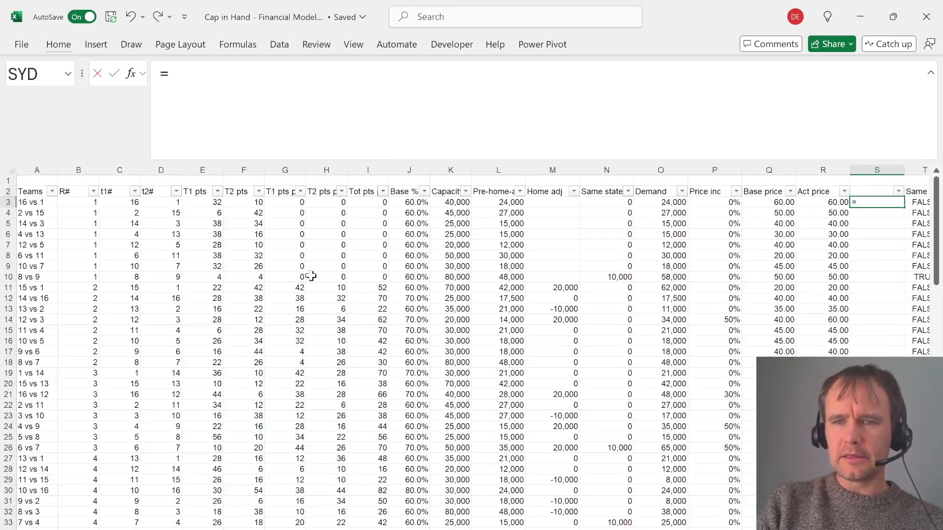
key(Left)
text(*)
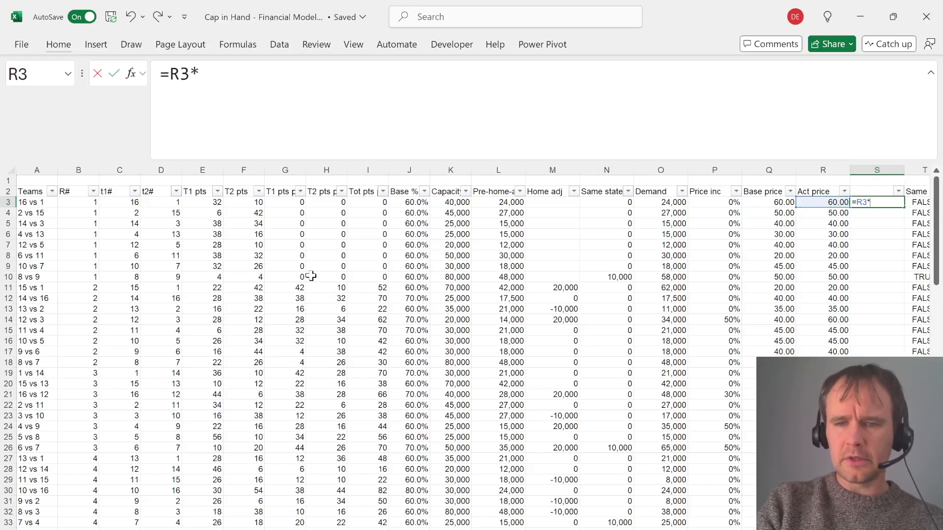
text(min()
key(Left)
key(Left)
key(Left)
key(Left)
key(Left)
key(Left)
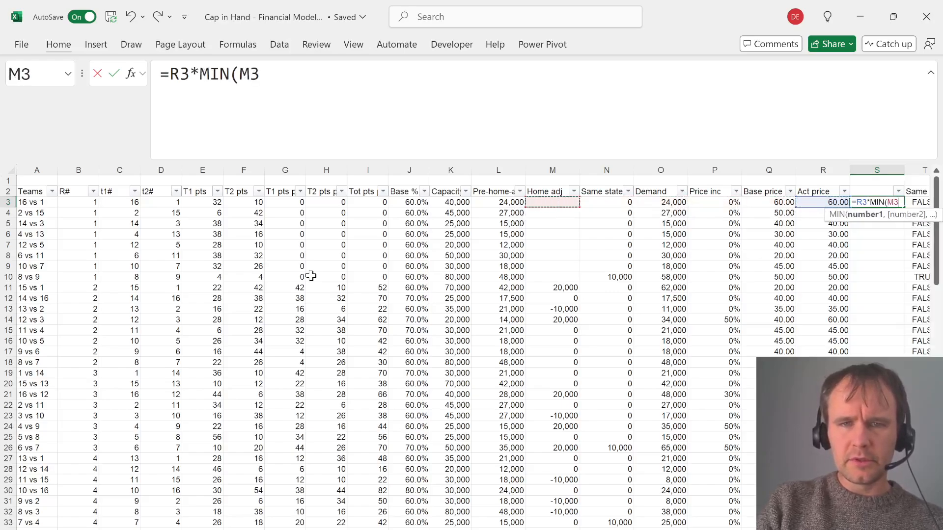
key(Left)
key(Left)
text(,)
key(Left)
key(Left)
key(Left)
key(Left)
text())
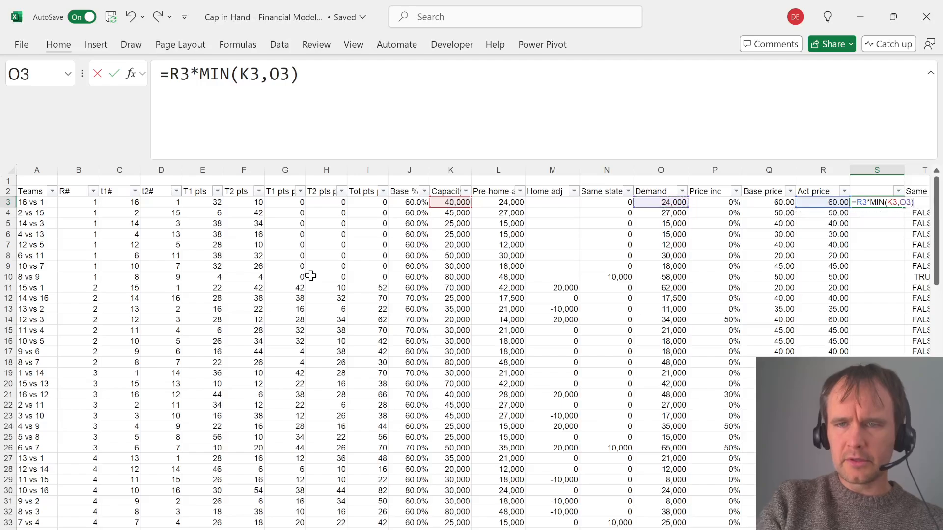
key(Return)
Head column S Revenue
key(Up)
key(Up)
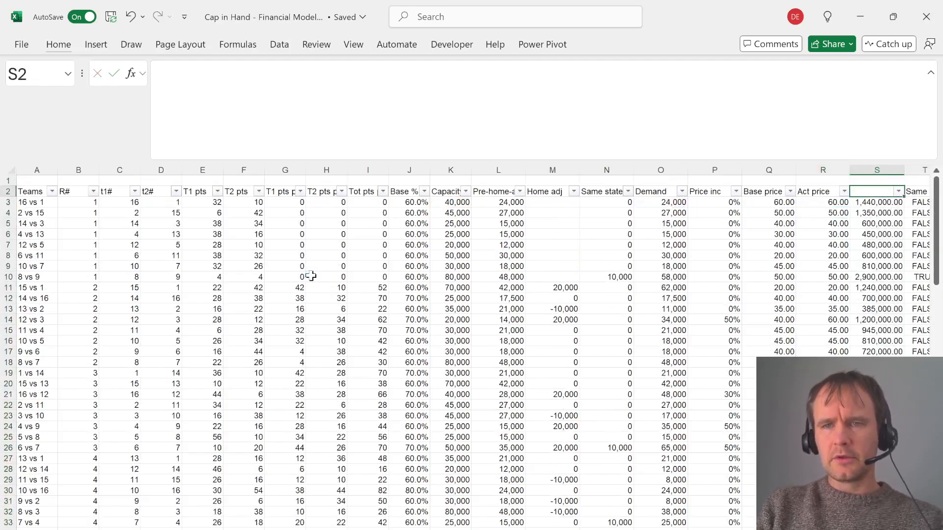
text(Revenue)
key(Return)
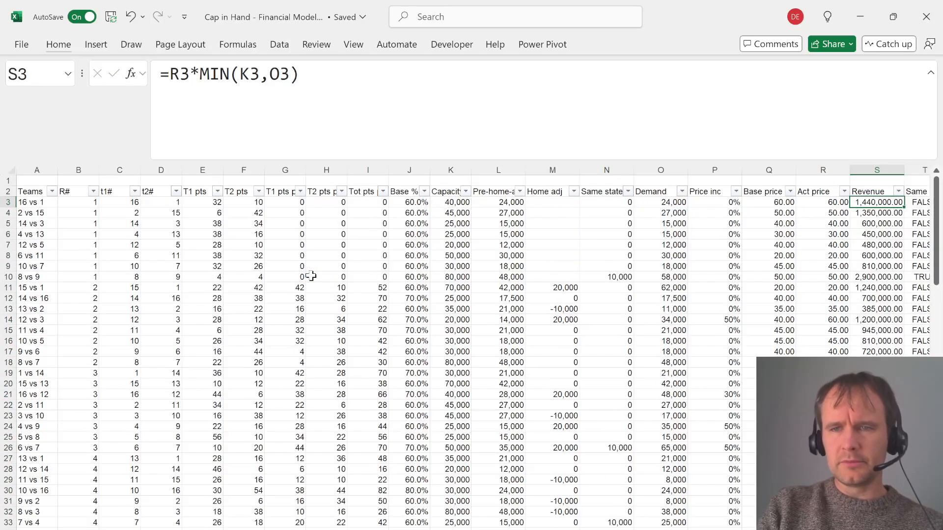
Filter the match table by home team name in column X to show only the Spartans' games
key(alt+Tab)
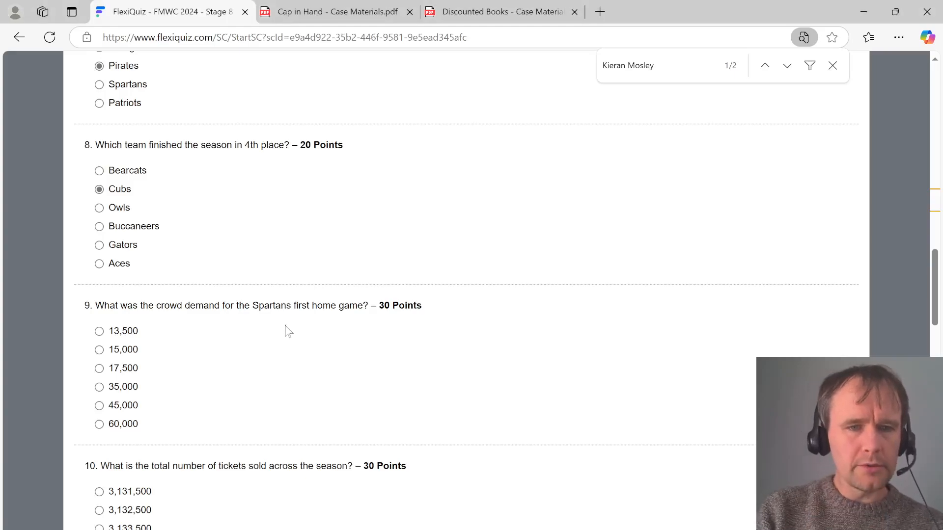
key(alt+Tab)
key(Up)
key(Right)
key(Right)
key(Right)
key(Right)
key(Right)
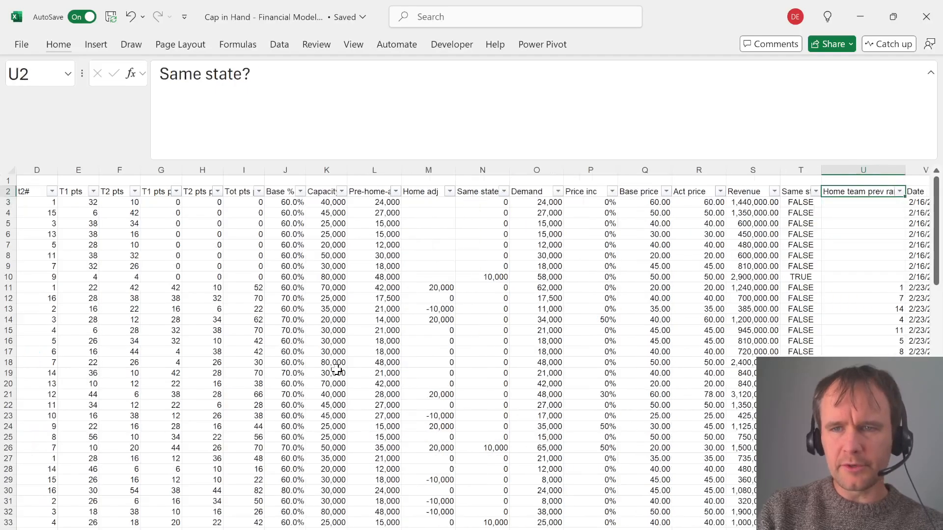
key(alt+Down)
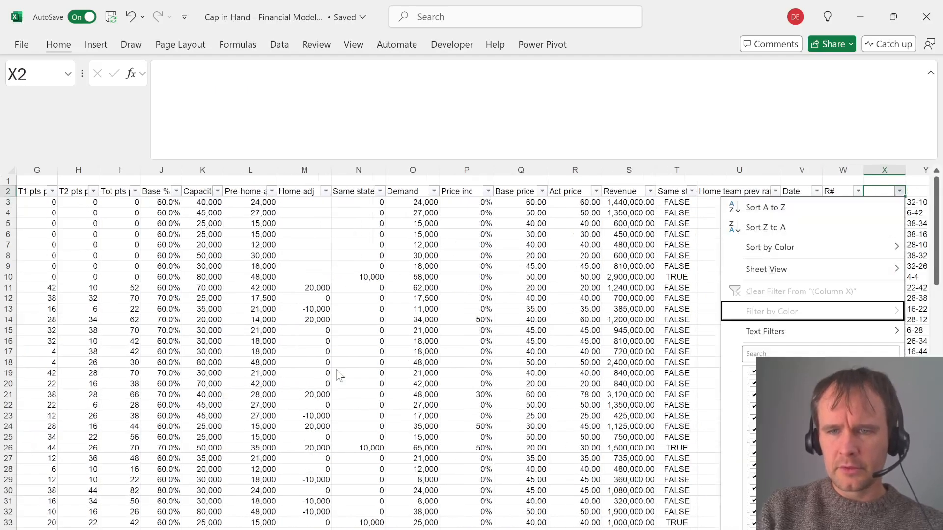
key(Return)
key(Down)
Read the Demand value of the Spartans' first home game and answer quiz question 9 with 15,000
key(Left)
key(Left)
key(Left)
key(Left)
key(Left)
key(Left)
key(Left)
key(Left)
key(Left)
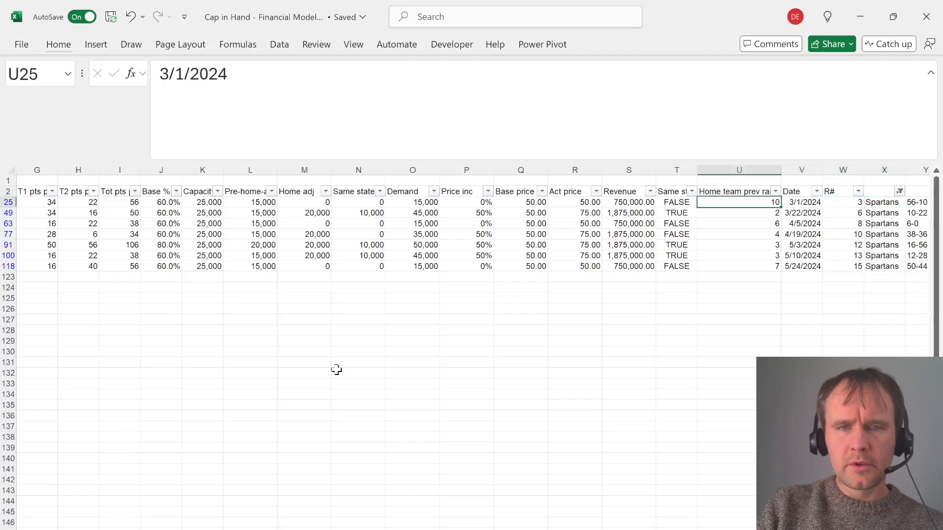
key(alt+Tab)
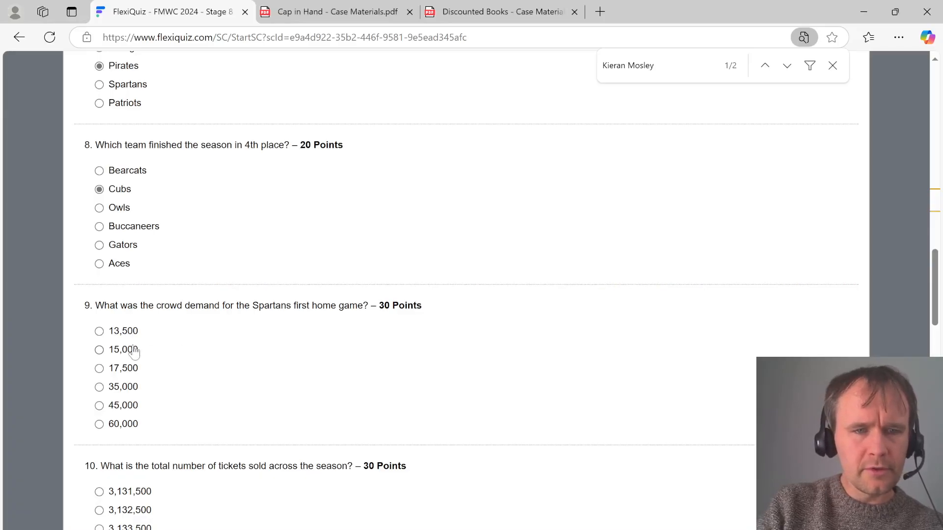
scroll(289, 372, down, 3)
Return to the workbook and clear the Spartans filter so all matches are listed
key(alt+Tab)
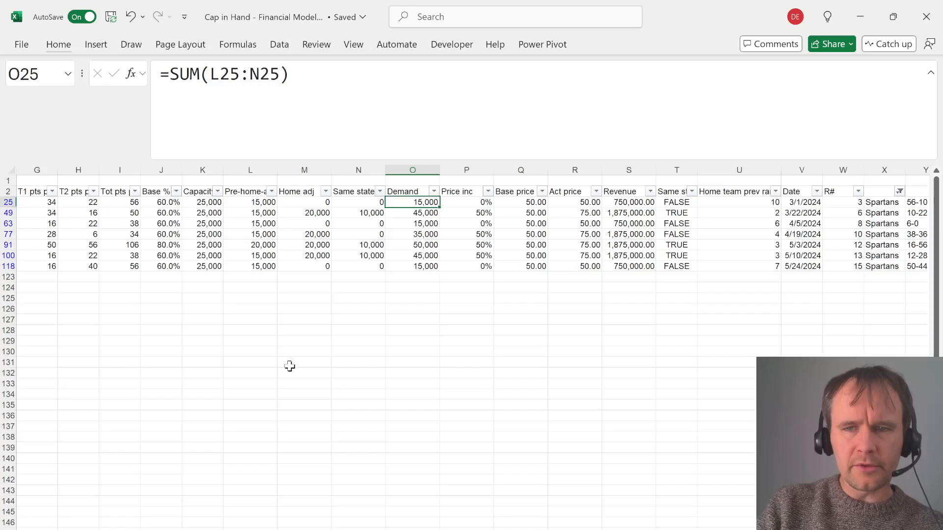
key(Up)
key(Right)
key(Right)
key(Right)
key(alt+d)
key(f)
key(s)
key(Right)
key(Right)
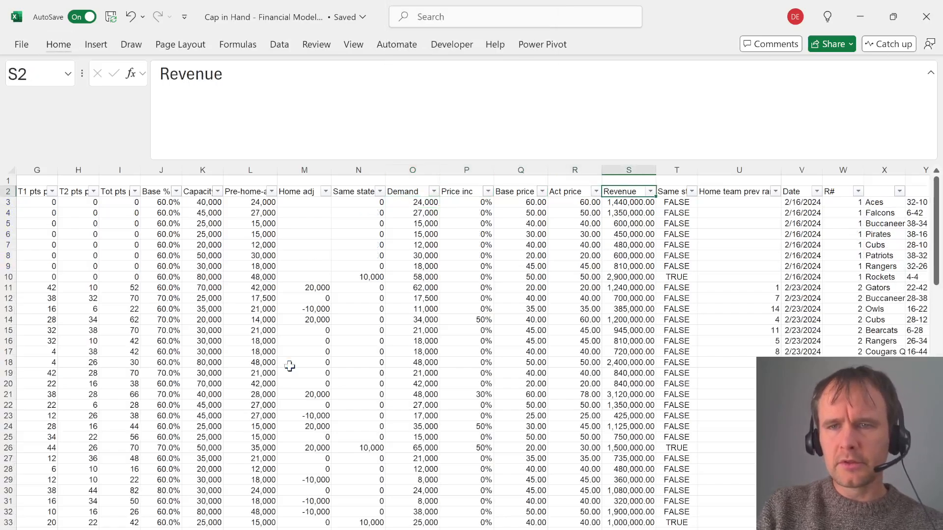
Examine how the Revenue formula in S3 works out the number of tickets sold
key(Down)
key(Right)
key(Right)
key(Left)
key(Left)
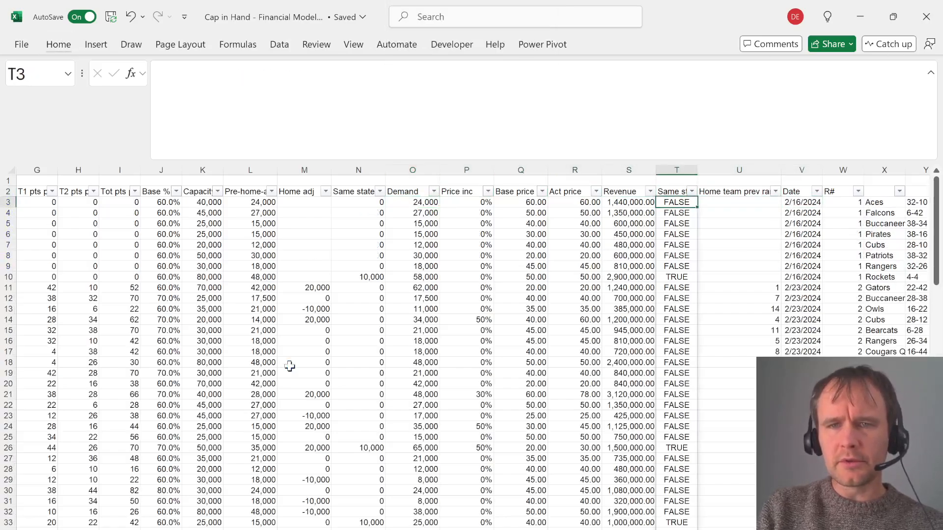
key(Left)
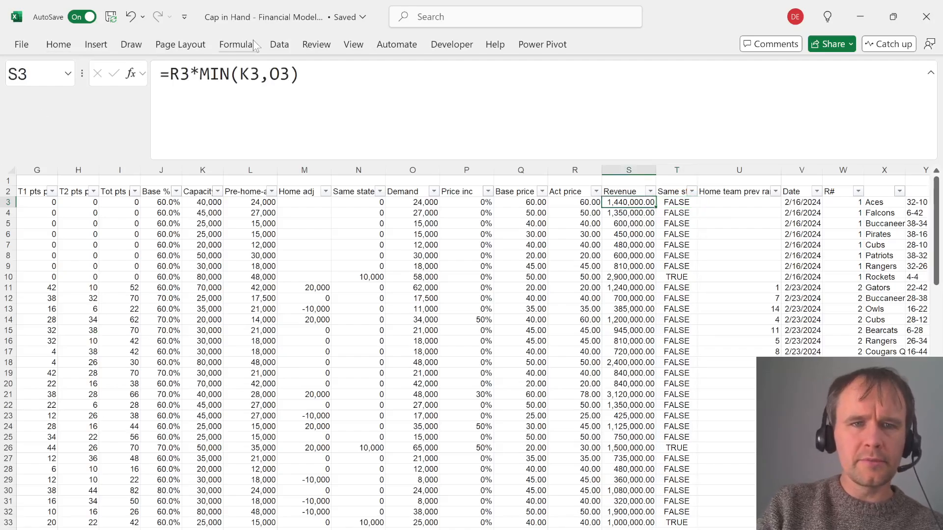
click(400, 90)
key(Escape)
key(Right)
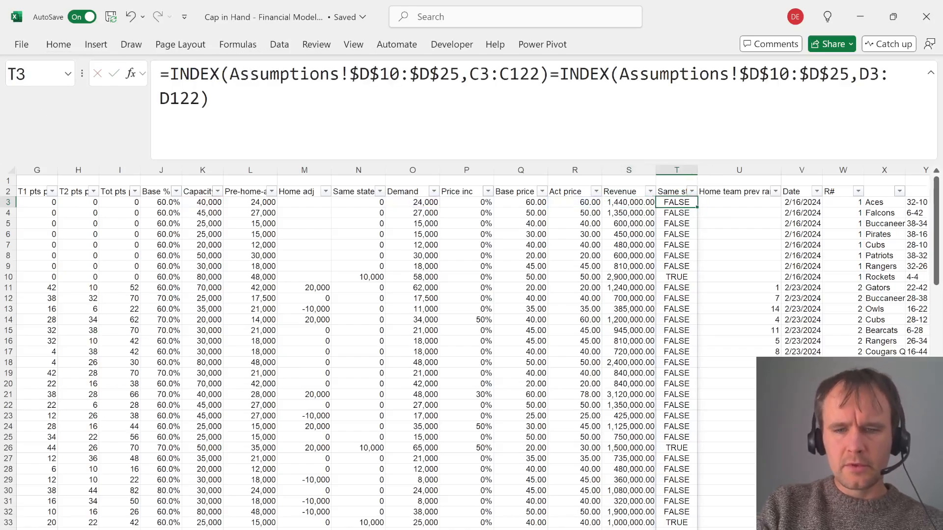
Insert a new column T after Revenue and head it Sold
key(Up)
key(ctrl+plus)
text(Solv)
key(Return)
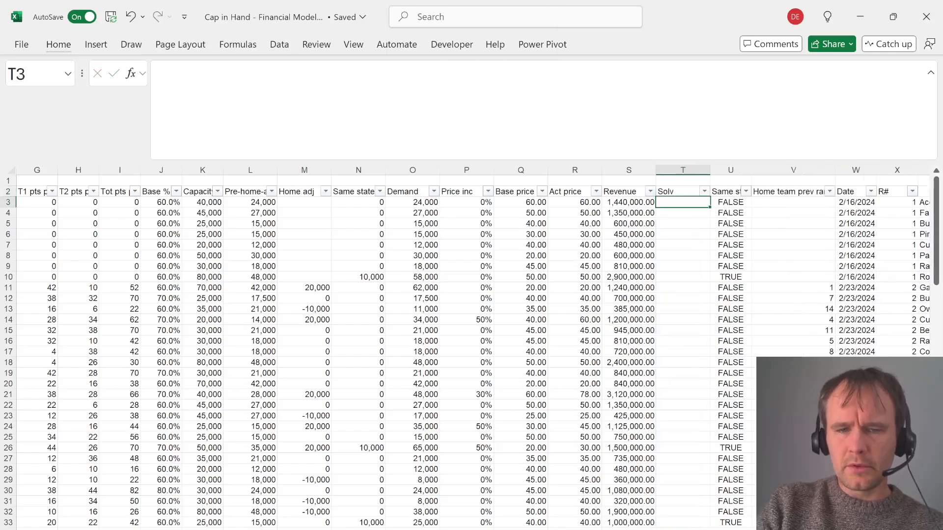
key(Up)
key(F2)
key(BackSpace)
text(d)
key(Return)
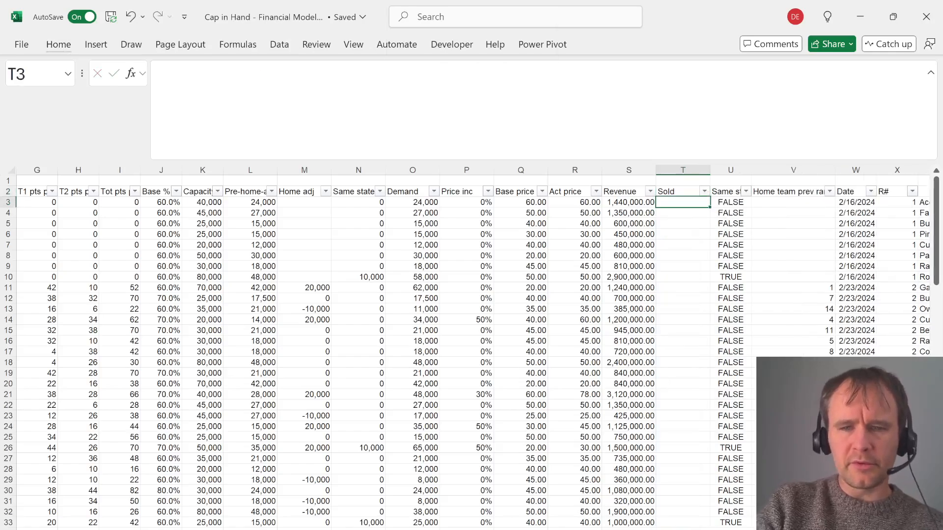
Enter =MIN(K3,O3) in T3 and fill it down to T122 to calculate tickets sold per match
text(=MIN(K3,O3))
key(Return)
key(Left)
key(ctrl+Down)
key(Right)
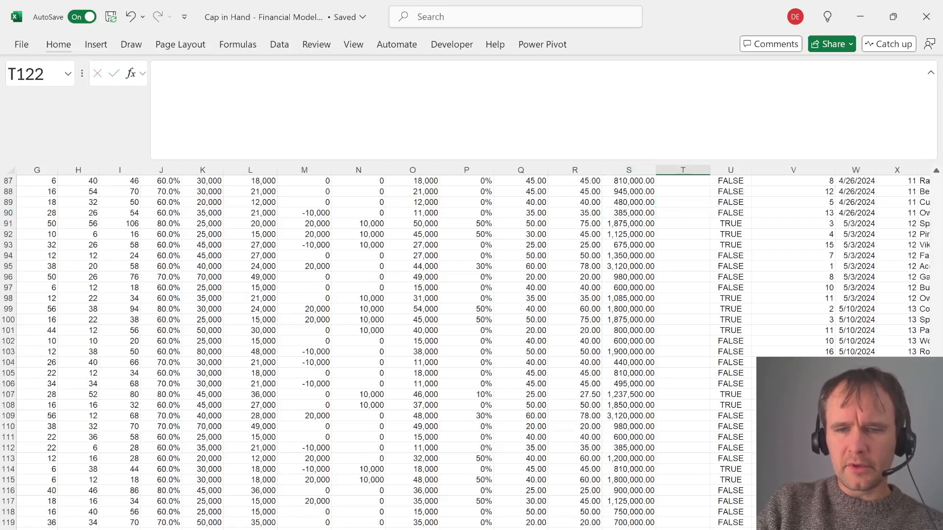
key(ctrl+shift+Up)
key(ctrl+d)
Check the answer options of quiz question 10, and look through the Act price filter values for the highest ticket price
key(alt+Tab)
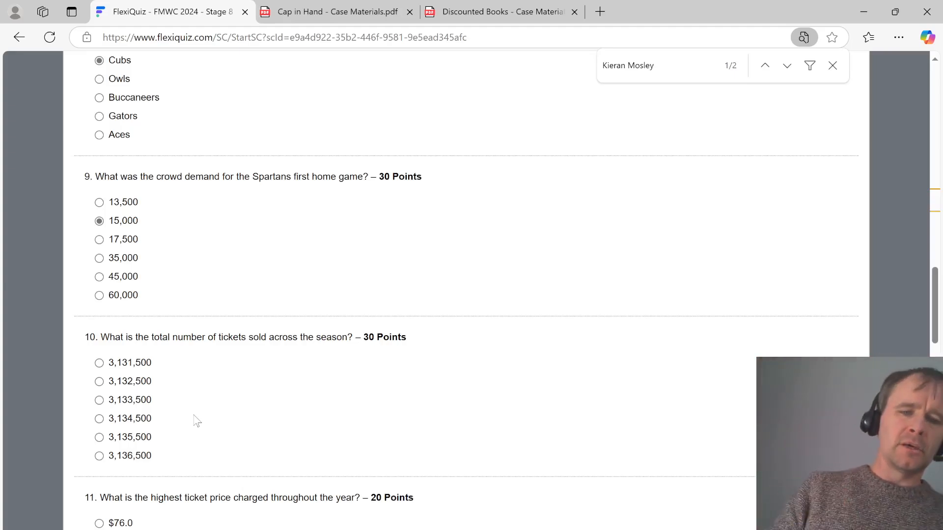
key(alt+Tab)
key(Up)
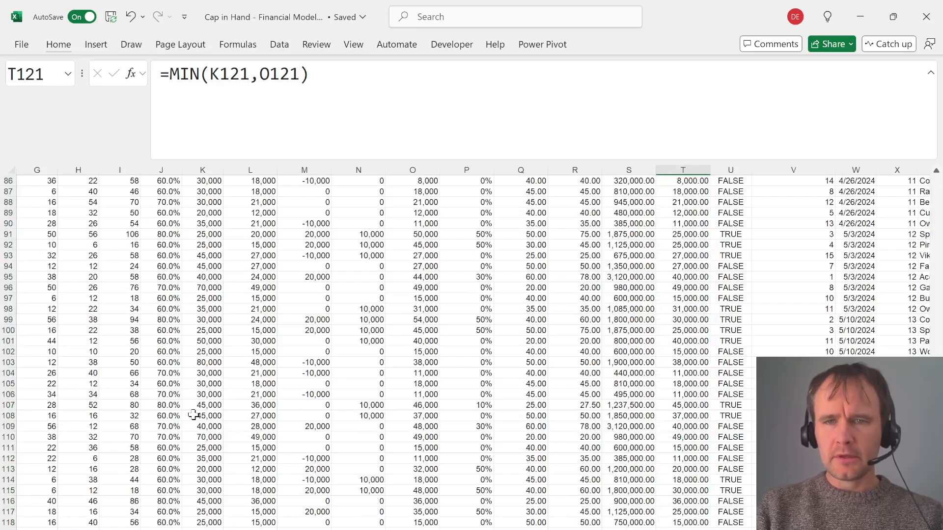
key(Up)
key(Up)
key(Up)
key(ctrl+Up)
key(Down)
key(Left)
key(Left)
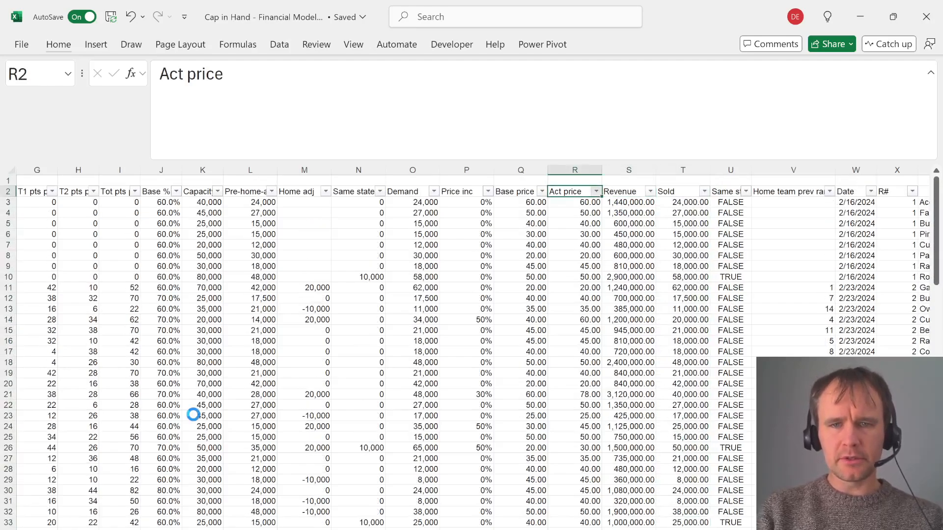
key(alt+Down)
key(Escape)
Answer quiz question 11 on the highest ticket price with $78.0
key(alt+Tab)
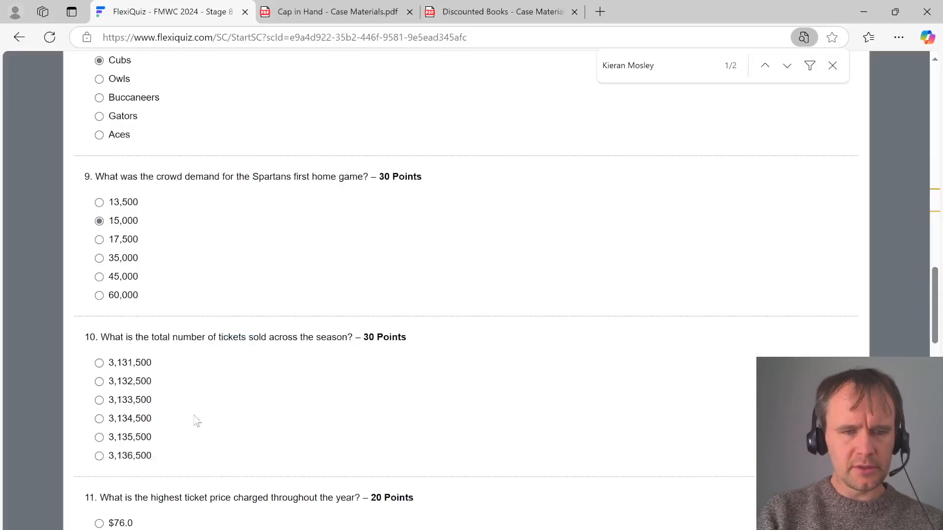
scroll(198, 448, down, 3)
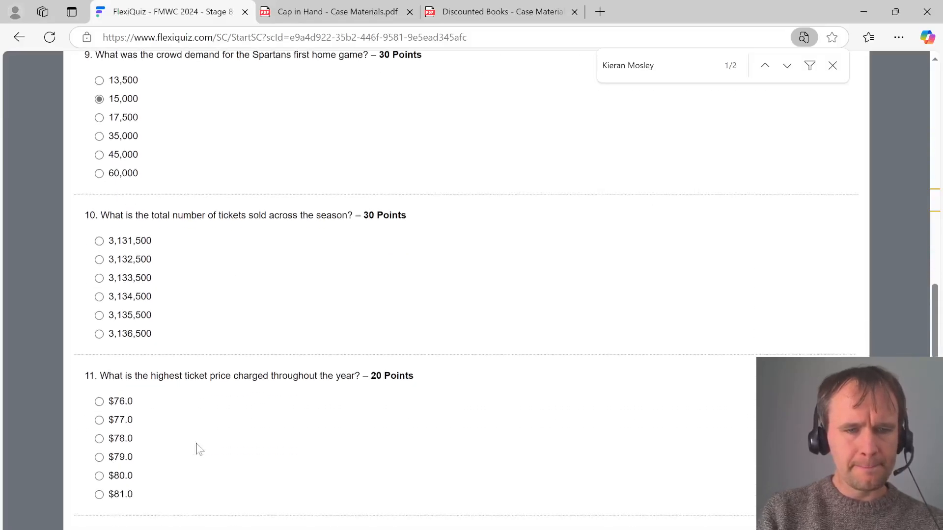
click(122, 432)
scroll(237, 446, down, 1)
scroll(238, 446, down, 1)
Total the Revenue column from S3 down and compare it with the answer options of quiz question 12
key(alt+Tab)
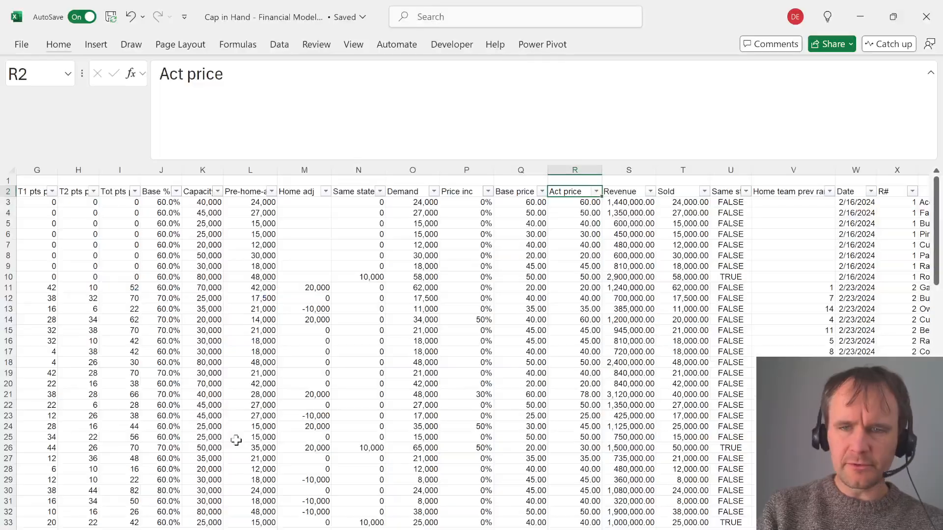
key(Right)
key(Down)
key(ctrl+shift+Down)
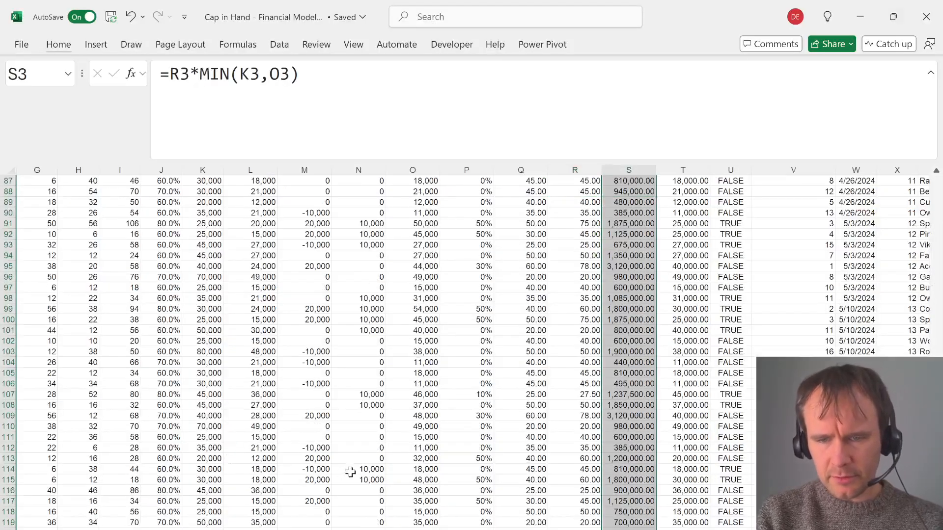
key(alt+Tab)
scroll(253, 457, down, 1)
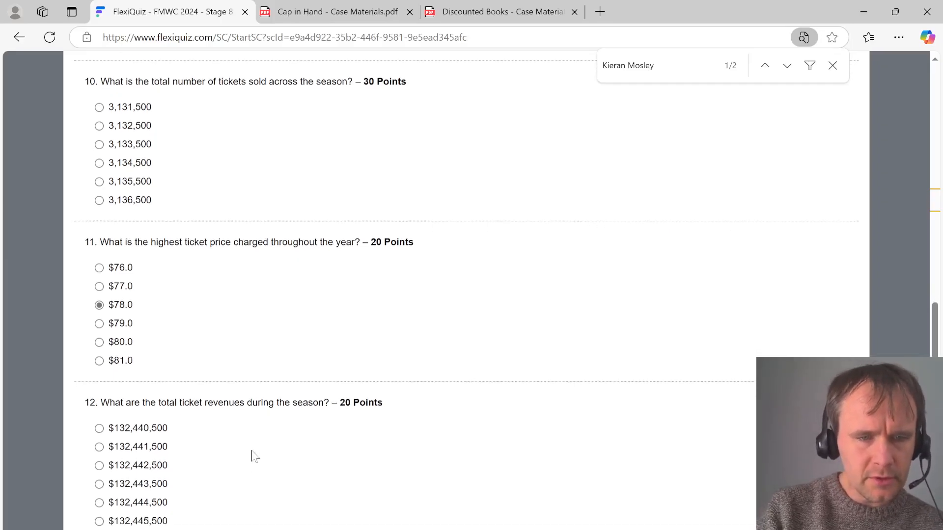
scroll(252, 454, up, 5)
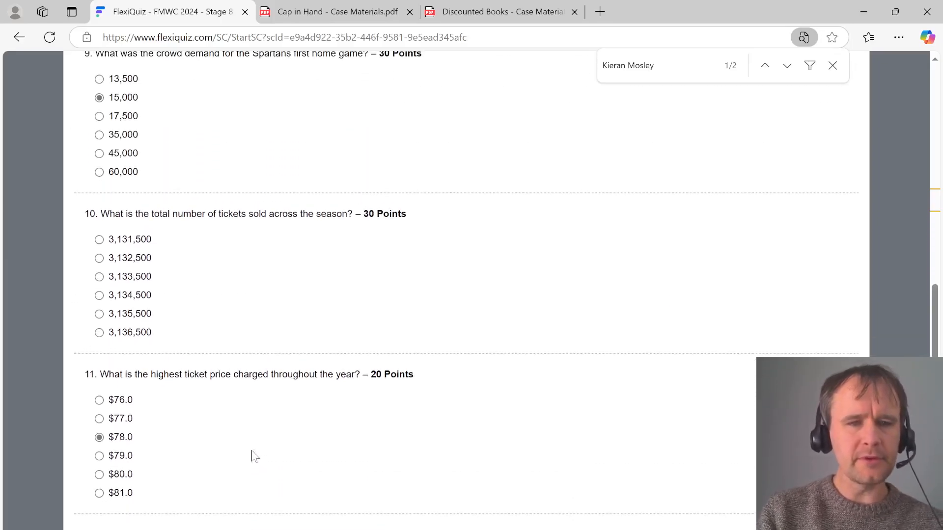
Switch to the Cap in Hand Excel workbook and review the Act price formula and the columns after it across the first match rows
key(alt+Tab)
key(ctrl+space)
key(Up)
key(Left)
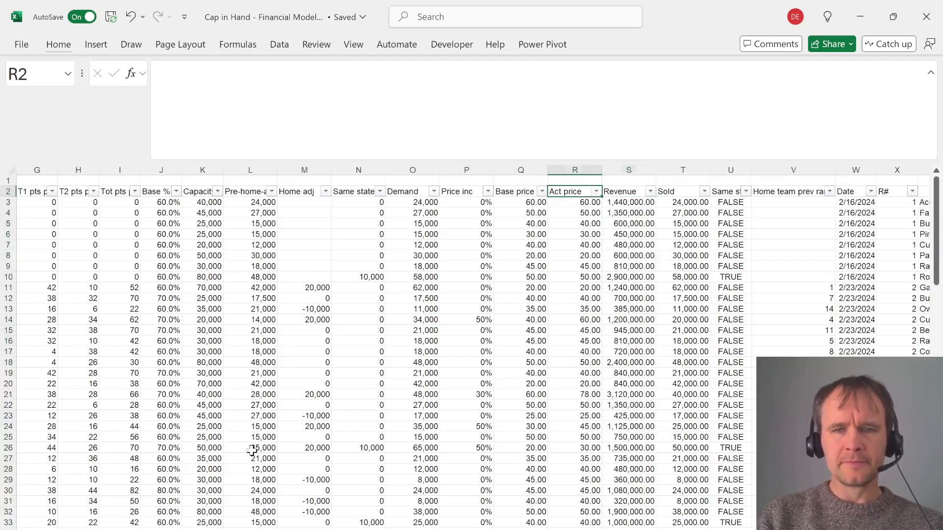
key(Down)
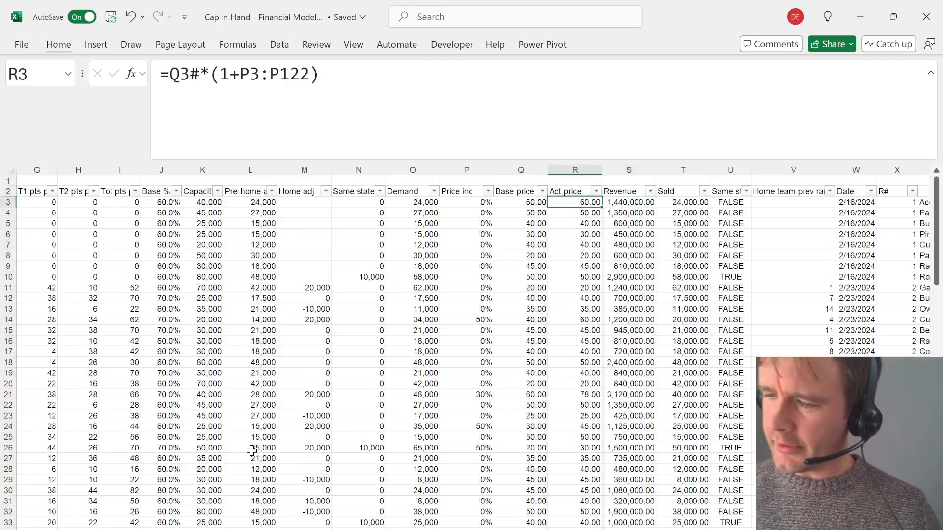
key(Right)
key(Right)
key(Right)
key(Right)
key(Right)
key(Right)
key(Right)
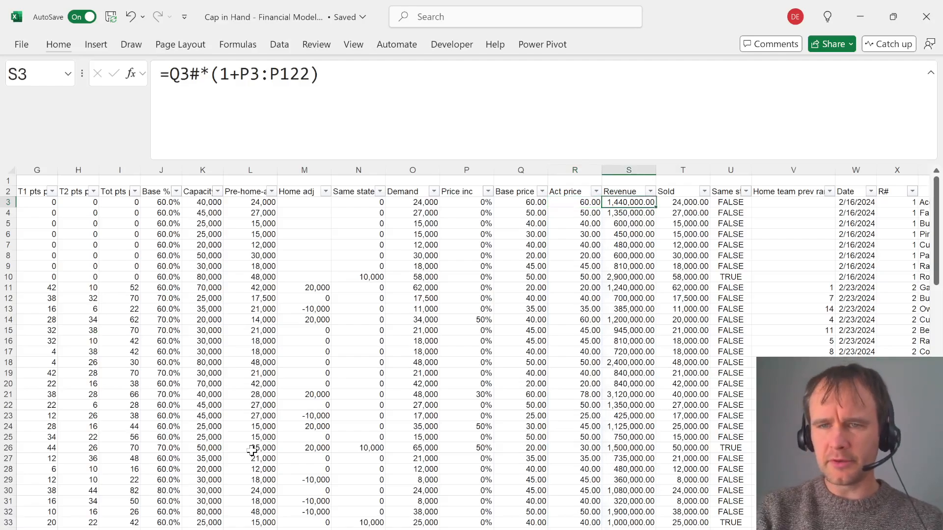
key(Down)
key(Down)
key(Down)
key(Down)
key(Down)
key(Down)
key(Down)
key(Down)
key(Down)
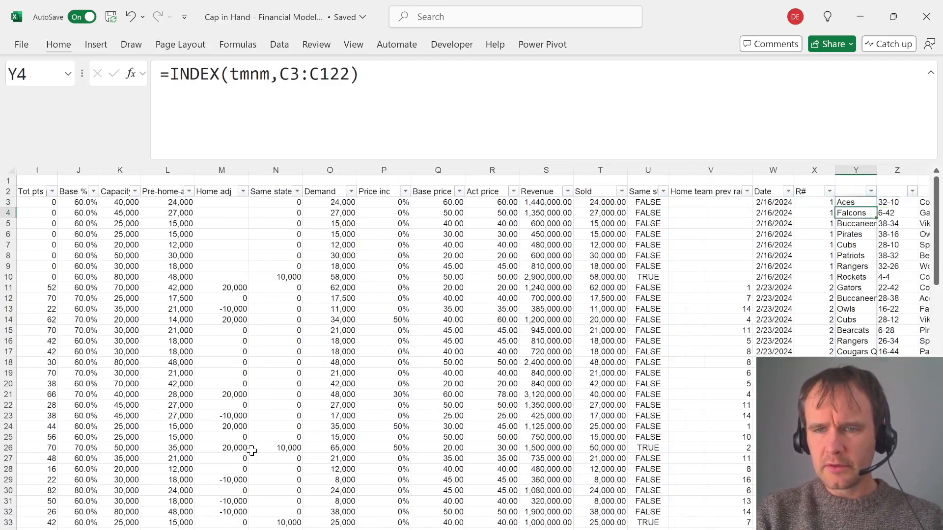
Trace the row 12 match back from its team name to the previous-round points columns
key(Left)
key(Left)
key(Left)
key(Left)
key(Left)
key(Left)
key(Left)
key(Left)
key(Left)
key(Left)
key(Left)
key(Left)
key(Left)
key(Left)
key(Left)
key(Left)
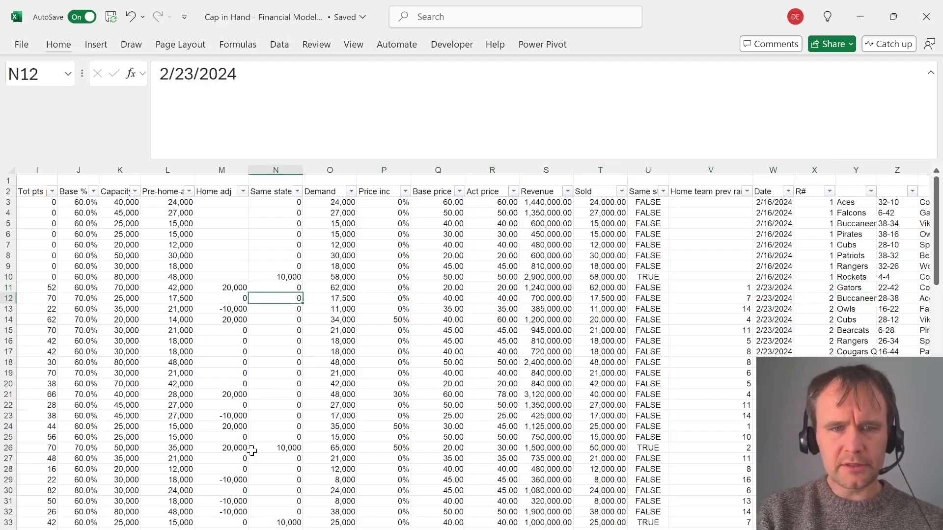
key(Right)
key(Right)
key(Left)
key(Left)
key(Left)
key(Left)
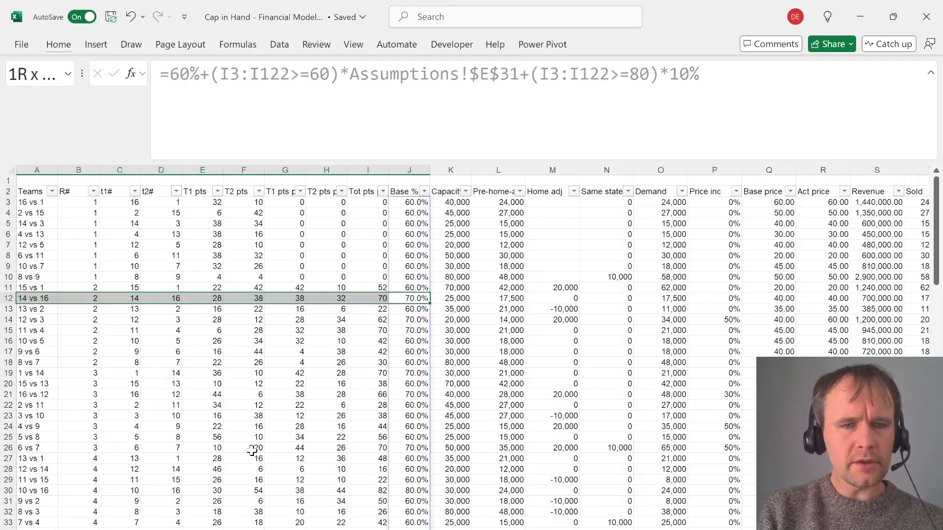
key(Right)
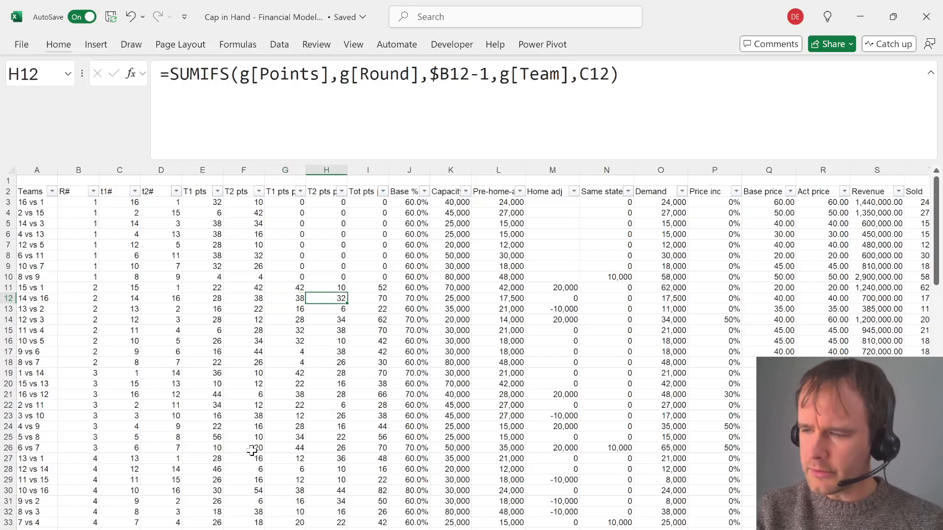
Check the row 12 formulas for the pre-home-adjustment demand, Home adj and Demand columns
key(Right)
key(Right)
key(Right)
key(Right)
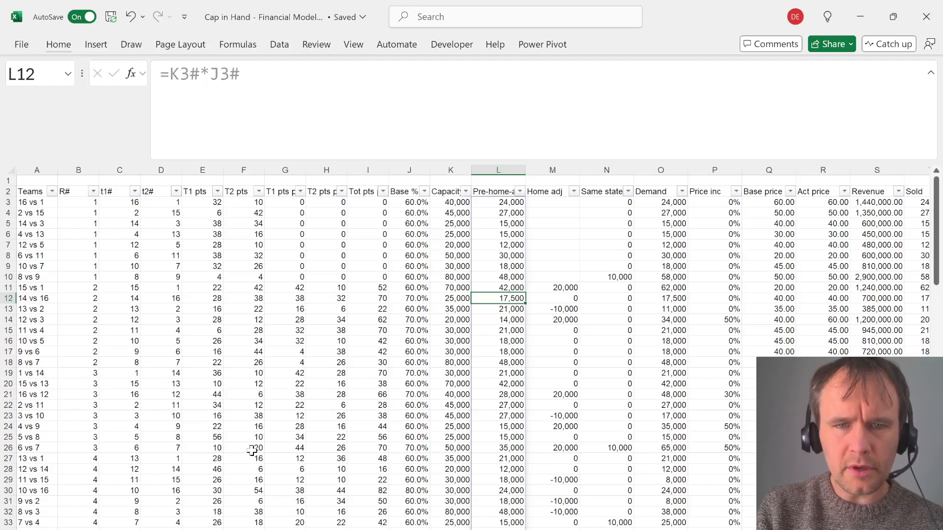
key(Left)
key(Right)
key(Right)
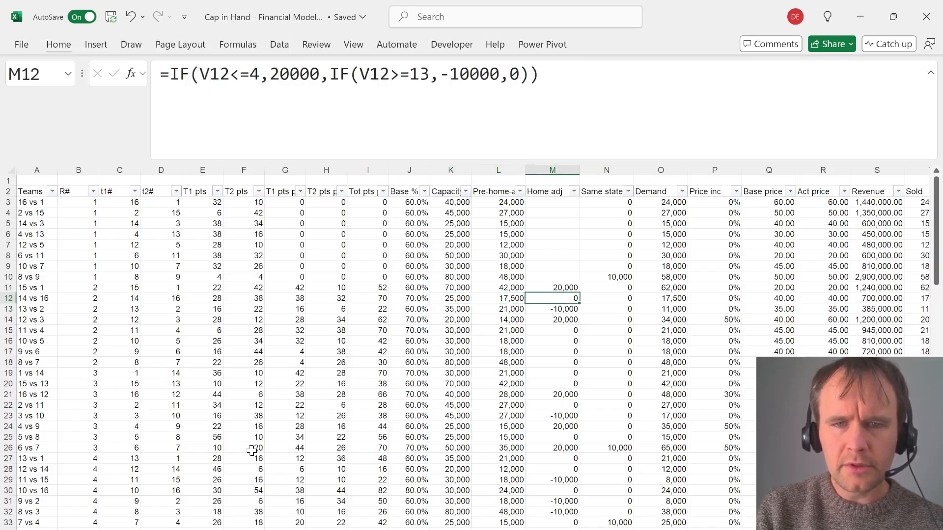
key(Left)
key(Right)
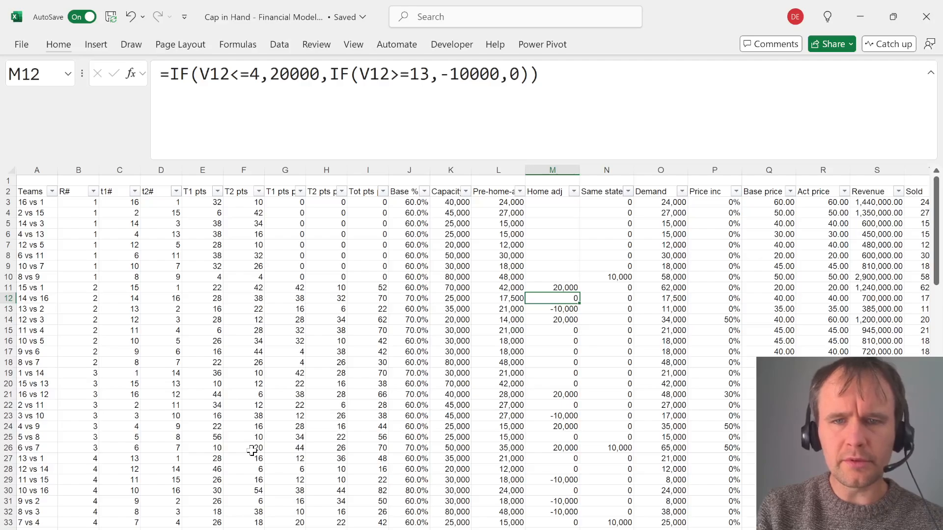
key(Left)
key(Left)
key(Left)
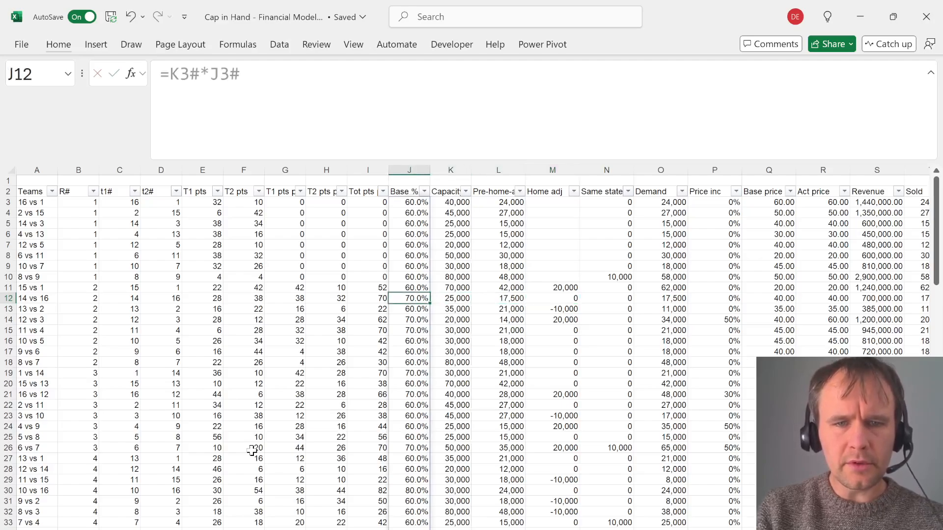
key(Right)
key(Right)
key(Right)
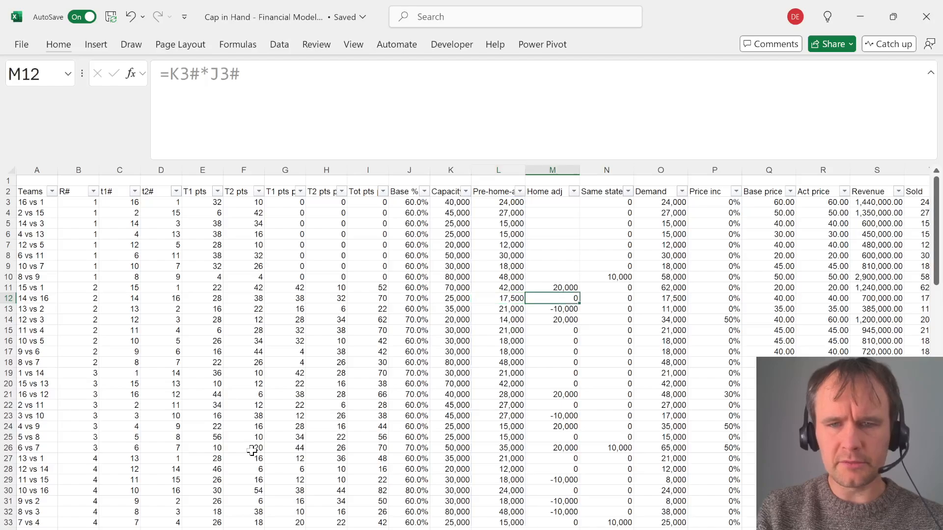
key(Right)
key(Right)
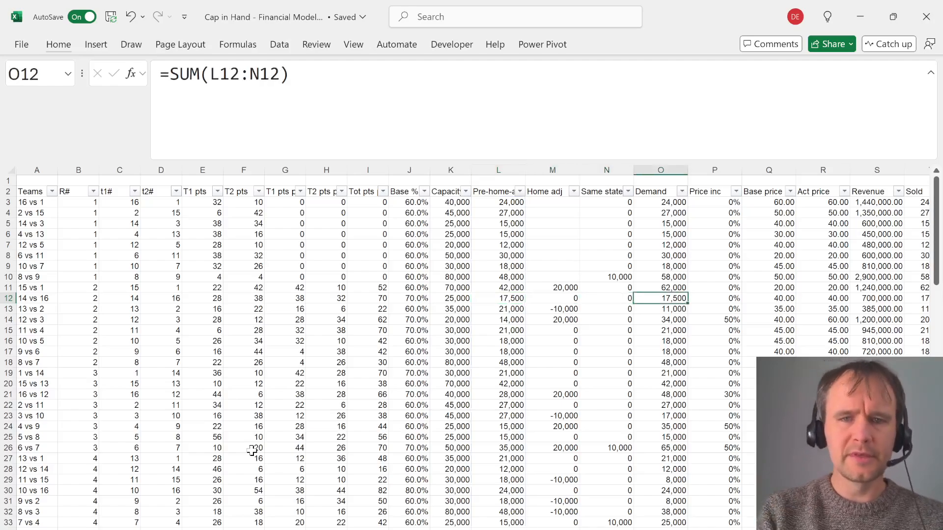
key(Left)
key(Left)
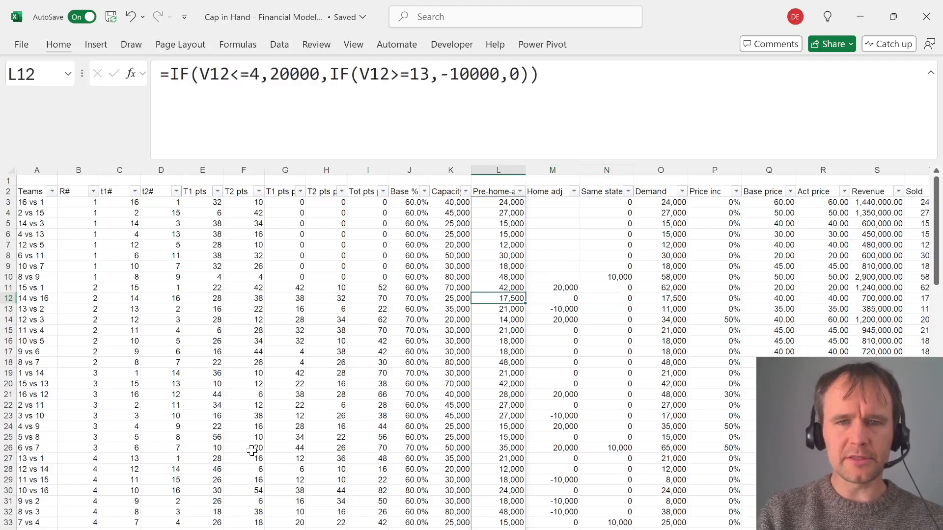
Inspect the Capacity formula in K3 and the Base % formula in J3 without changing them
key(Left)
key(ctrl+Up)
key(Left)
key(Up)
key(Down)
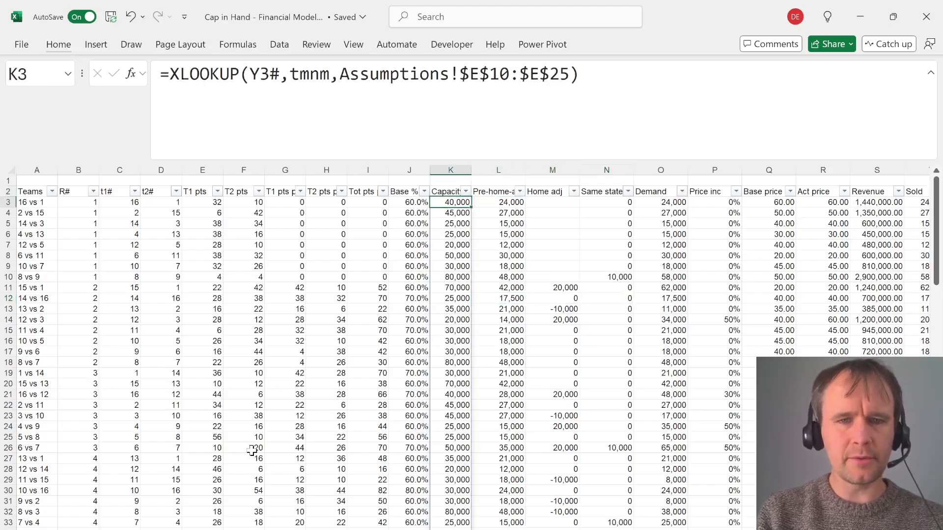
key(F2)
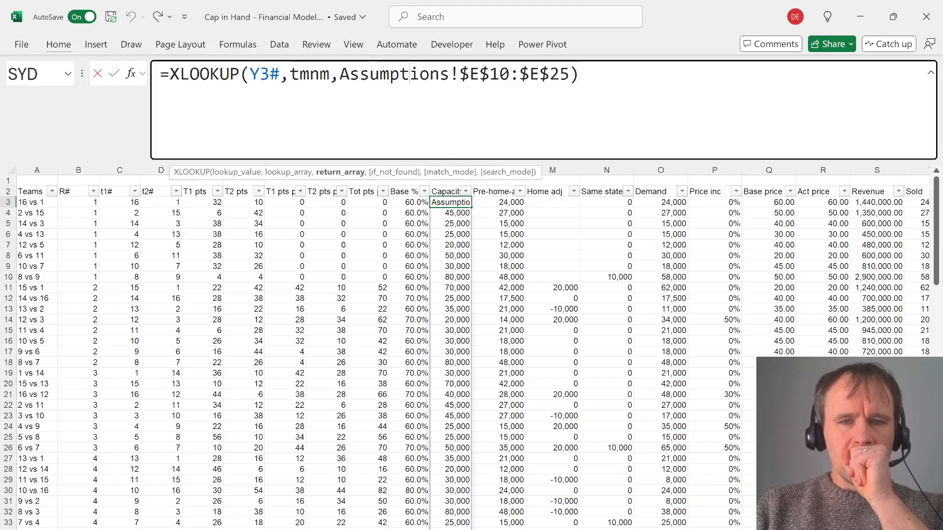
key(Escape)
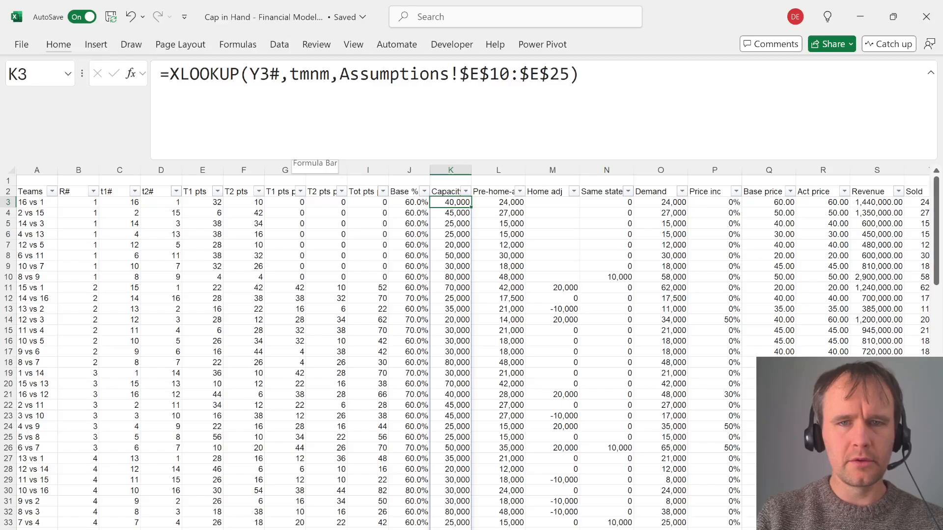
click(409, 202)
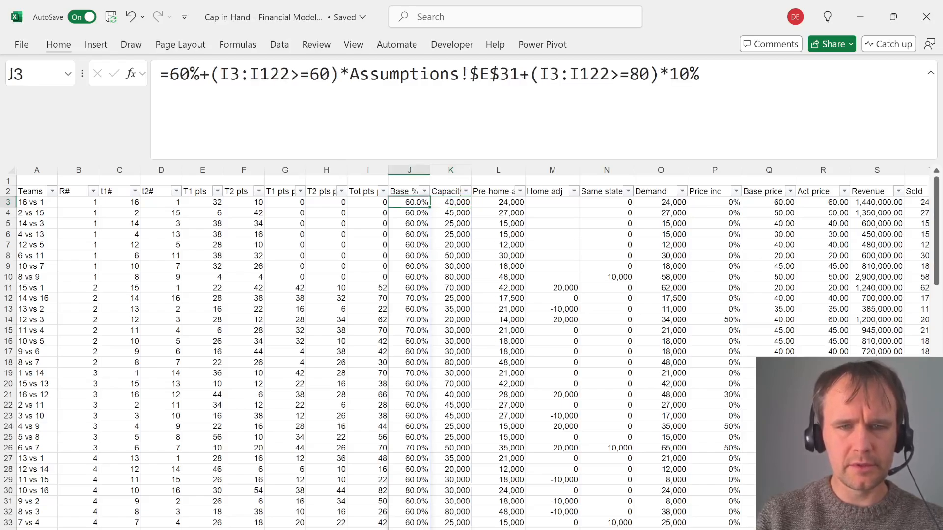
click(383, 192)
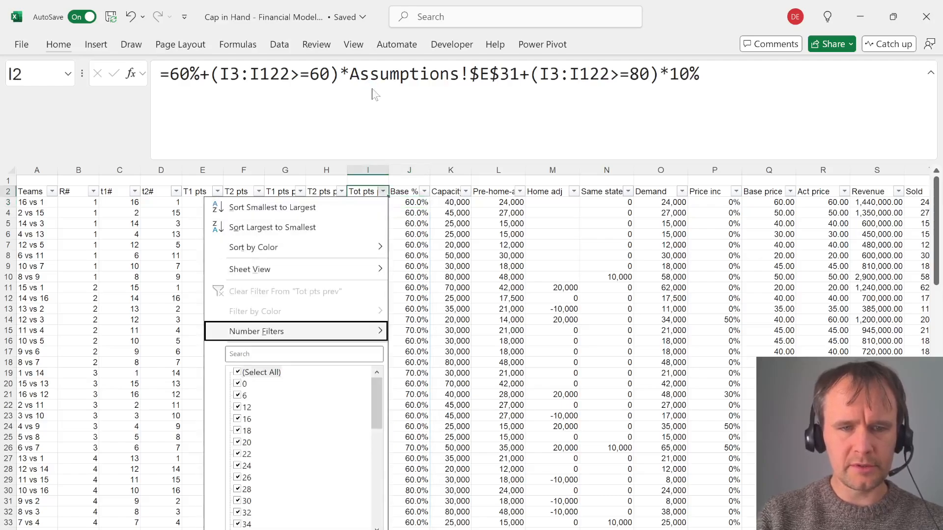
key(Right)
key(Down)
key(Down)
key(Down)
key(Down)
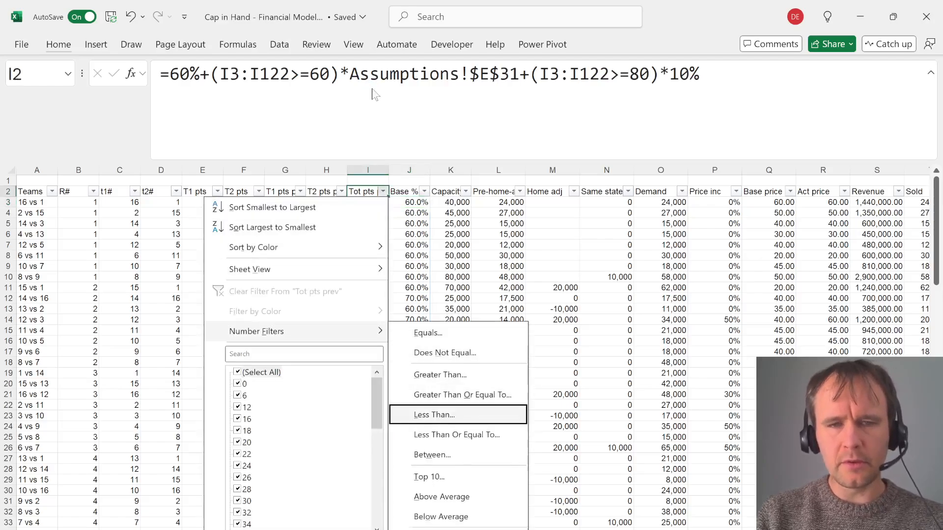
key(Escape)
key(Escape)
Select the Sold column from T3 down and compare its total with the answer options of quiz question 10
key(alt+Tab)
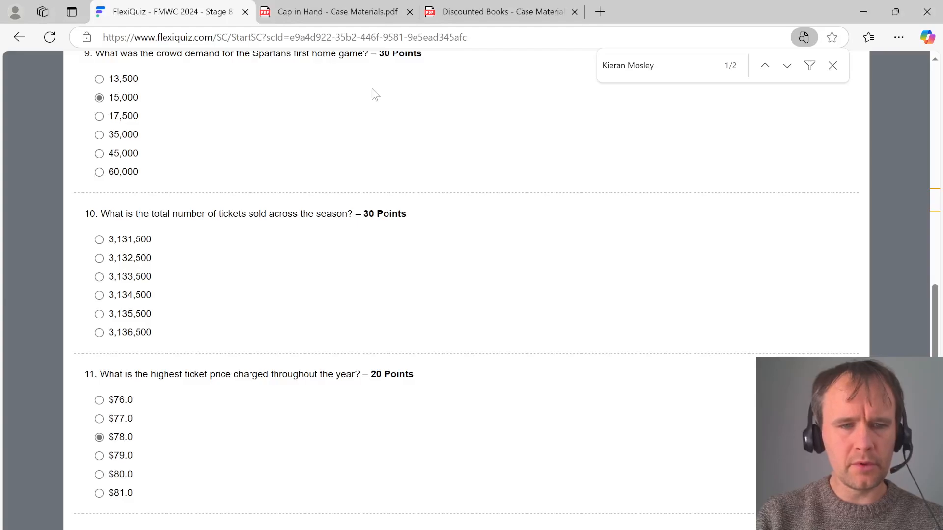
scroll(287, 301, up, 2)
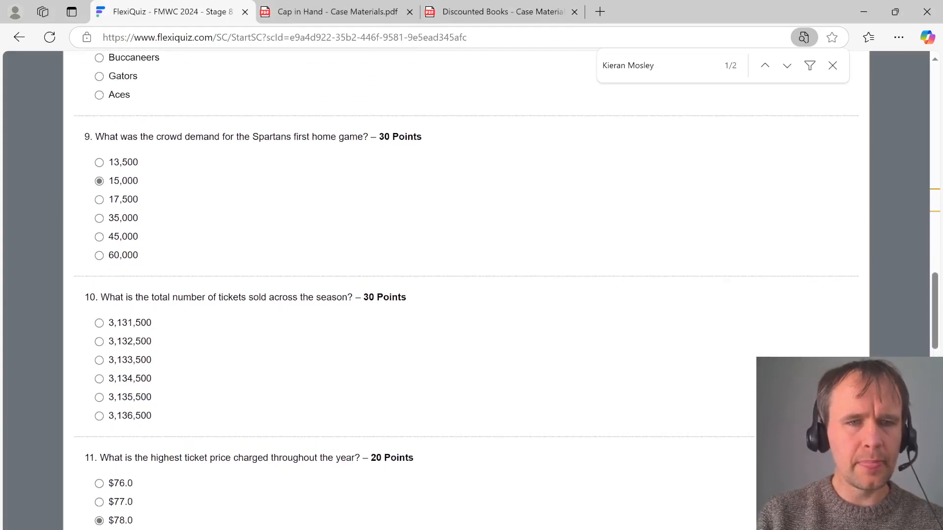
scroll(285, 299, down, 1)
key(alt+Tab)
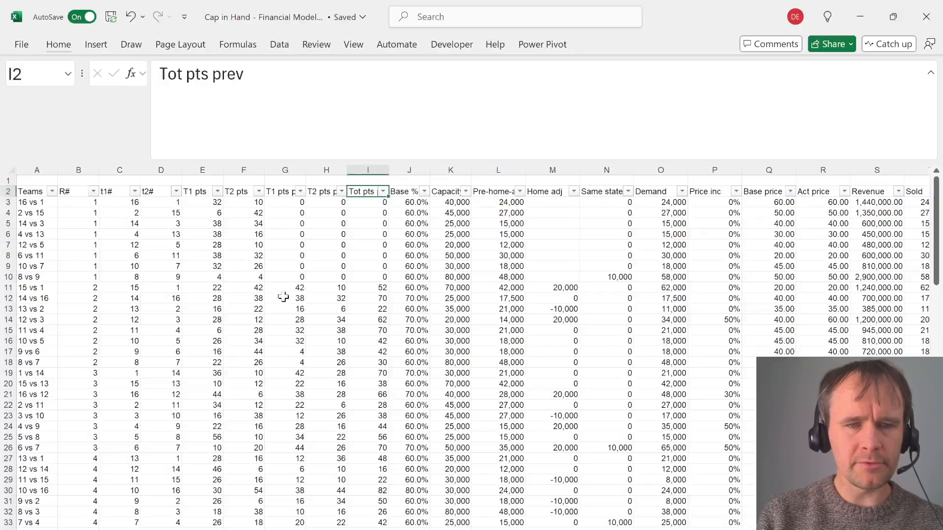
key(Right)
key(Right)
key(Right)
key(Right)
key(Right)
key(Right)
key(Right)
key(Right)
key(Right)
key(Down)
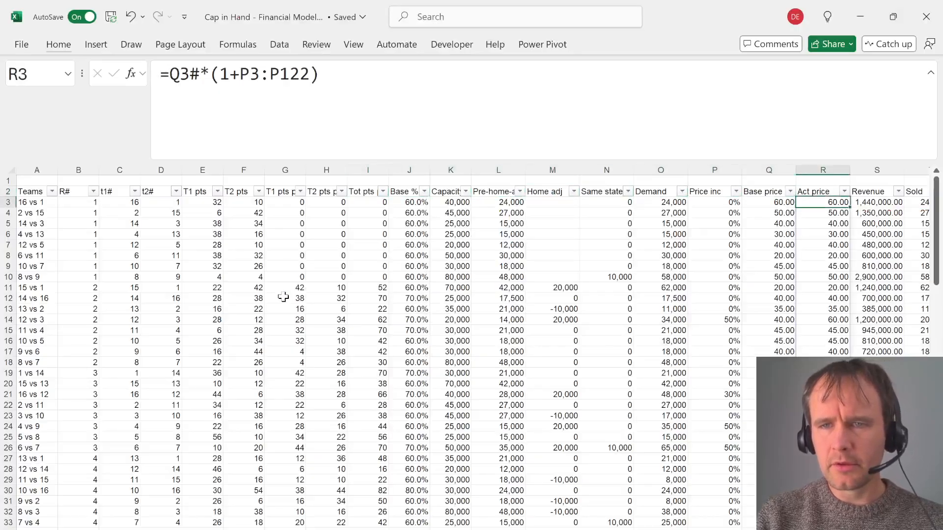
key(Right)
key(Right)
key(ctrl+shift+Down)
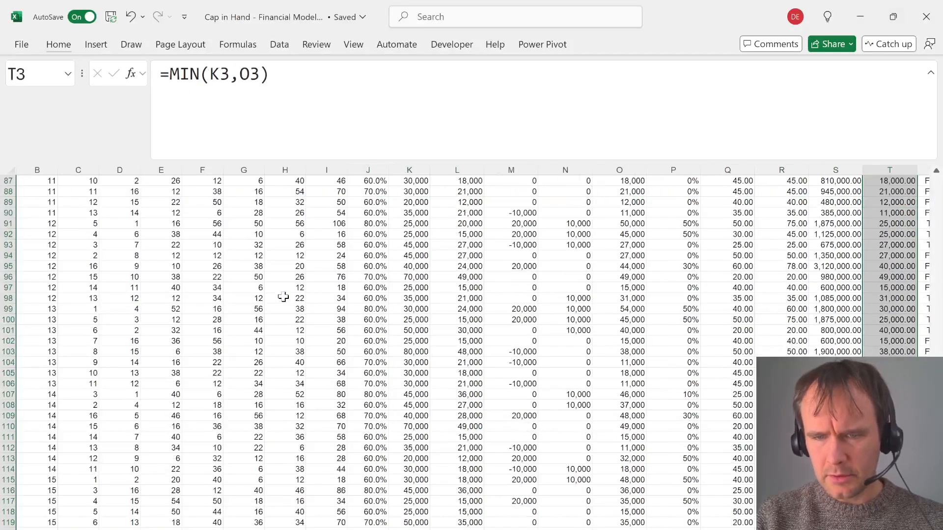
key(alt+Tab)
key(alt+Tab)
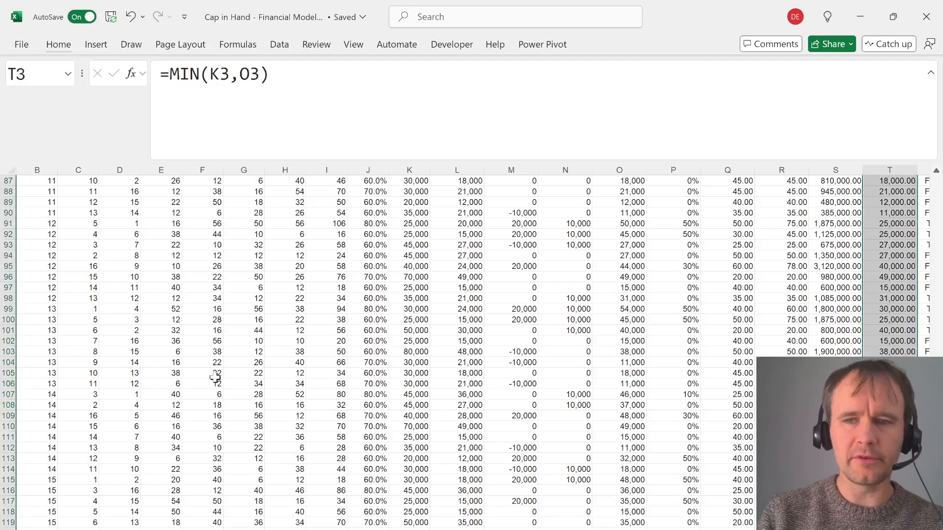
Review the formulas in L3 and J3, and check which values the Base % filter lists
key(ctrl+Up)
key(Left)
key(Left)
key(Left)
key(Left)
key(Left)
key(Left)
key(Left)
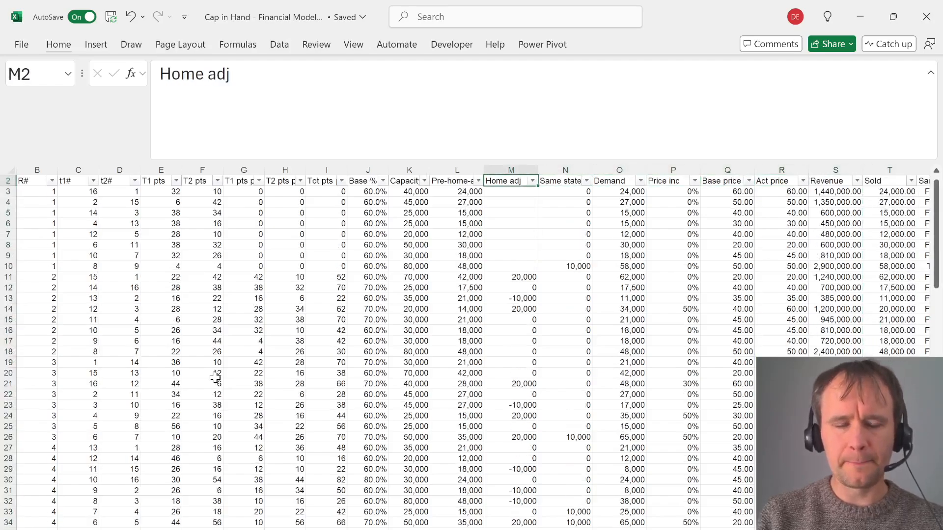
key(Down)
key(Left)
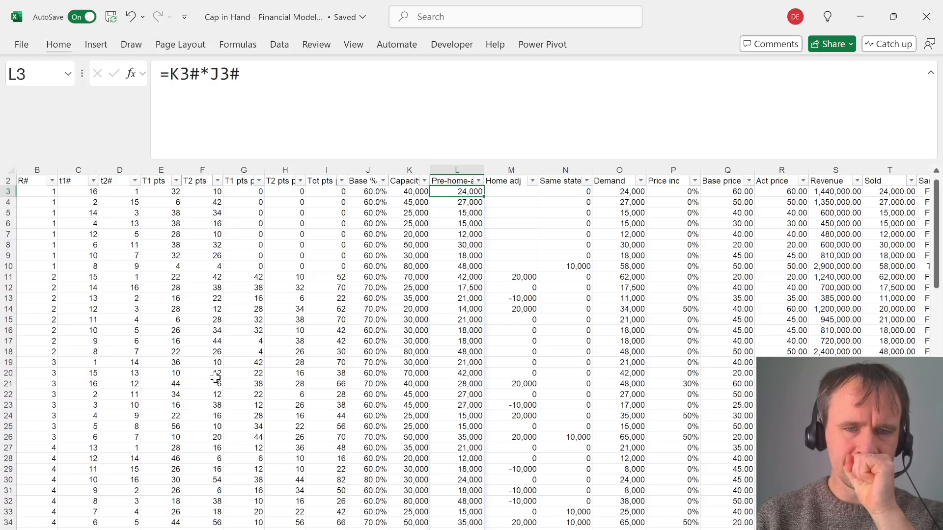
key(Left)
key(Left)
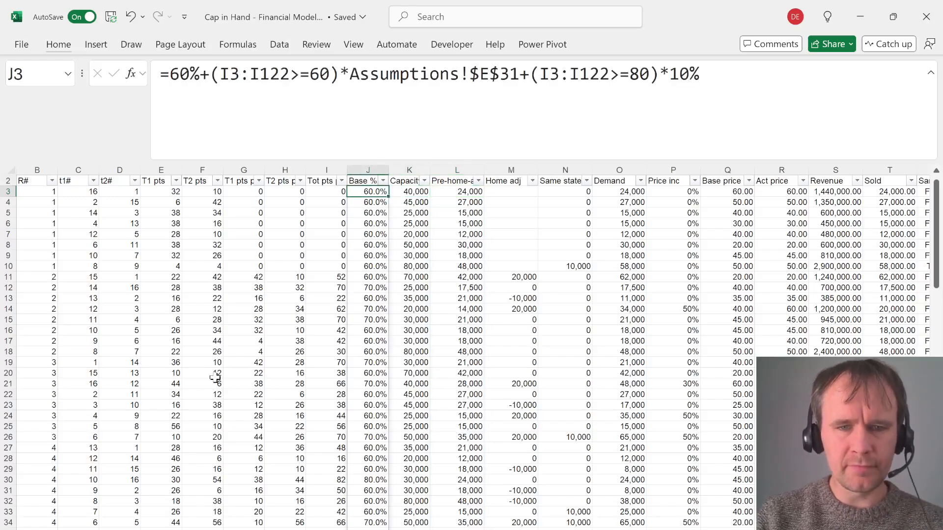
key(Up)
key(alt+Down)
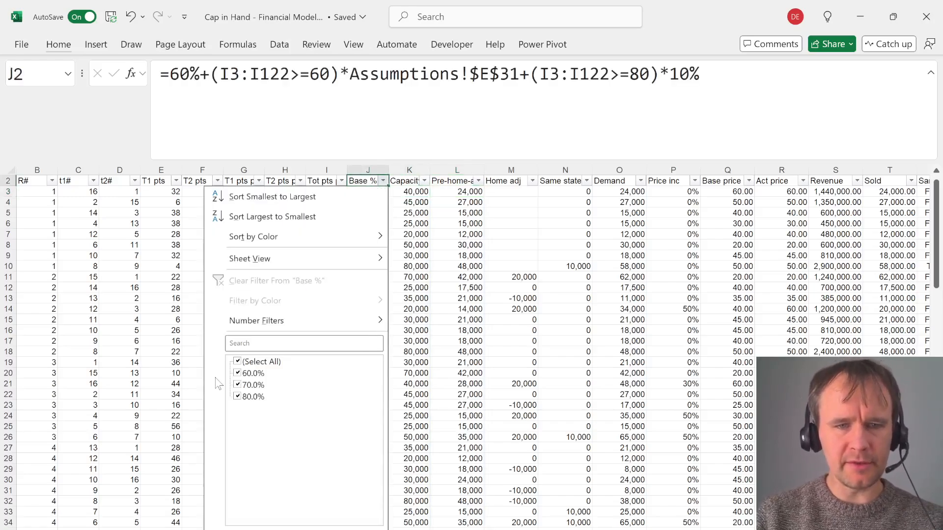
key(Escape)
Try copying the Home adj formula from M11 into M10, and clear M10 again
key(Right)
key(Right)
key(Right)
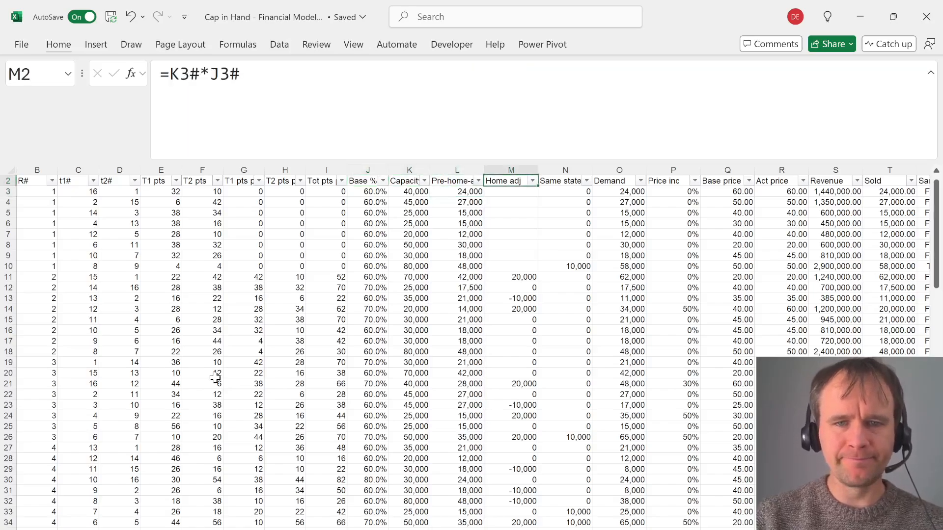
key(Down)
key(ctrl+Down)
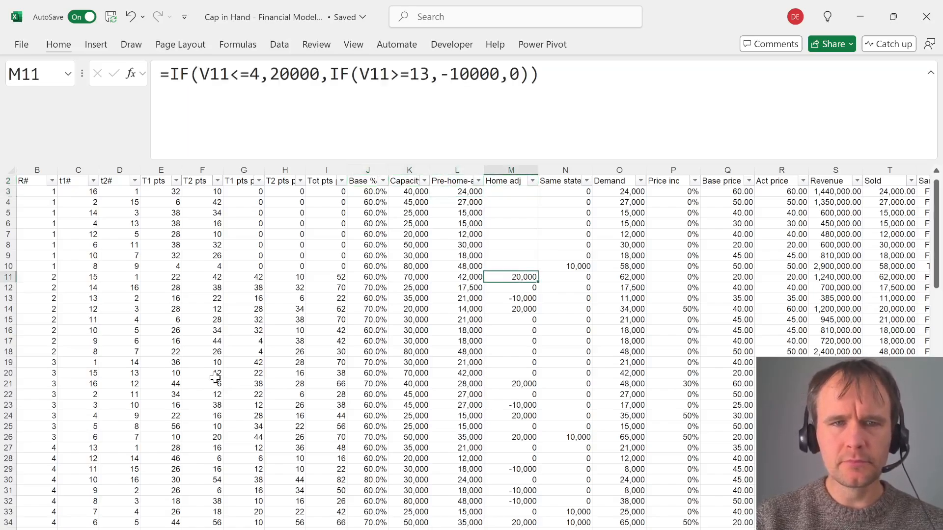
key(Up)
key(Down)
key(ctrl+c)
key(Up)
key(ctrl+v)
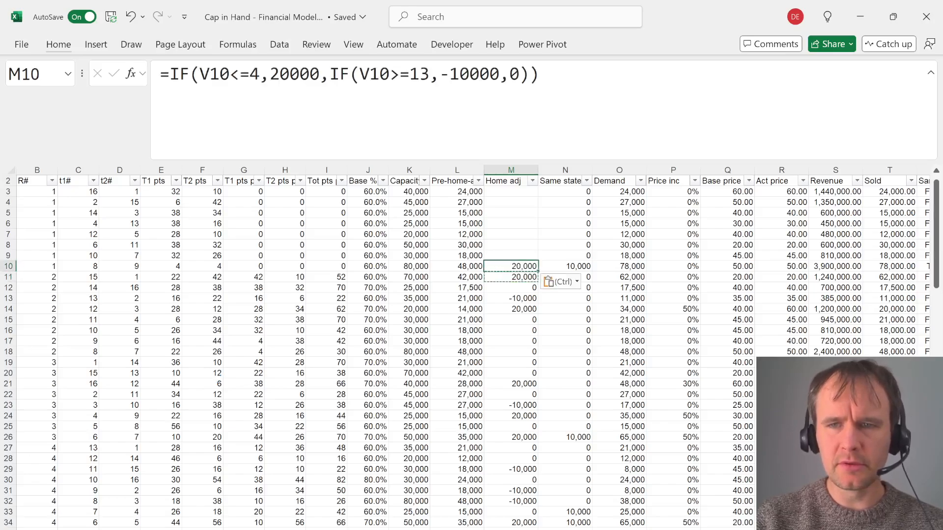
key(F2)
key(Escape)
key(Delete)
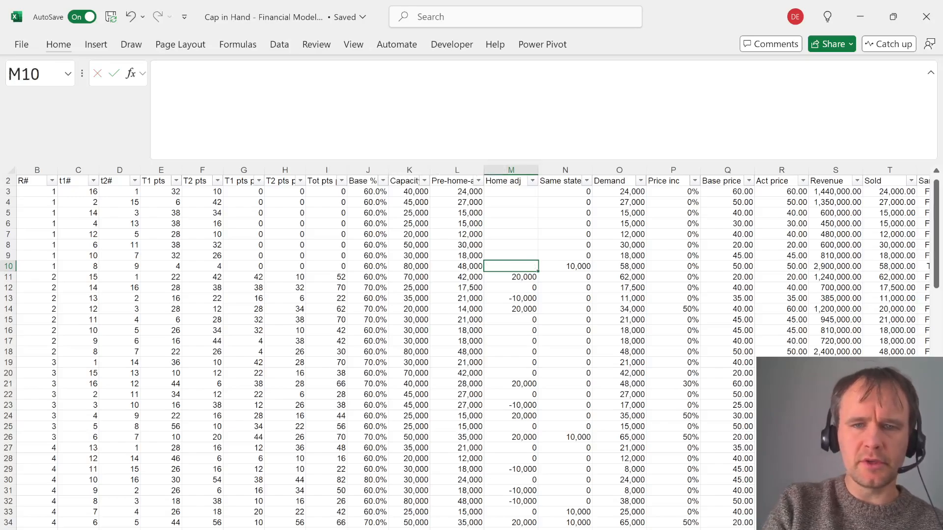
Select the round 1 Home adj cells M3:M10, and review the formulas in L3 and O3
key(ctrl+shift+Up)
key(shift+Down)
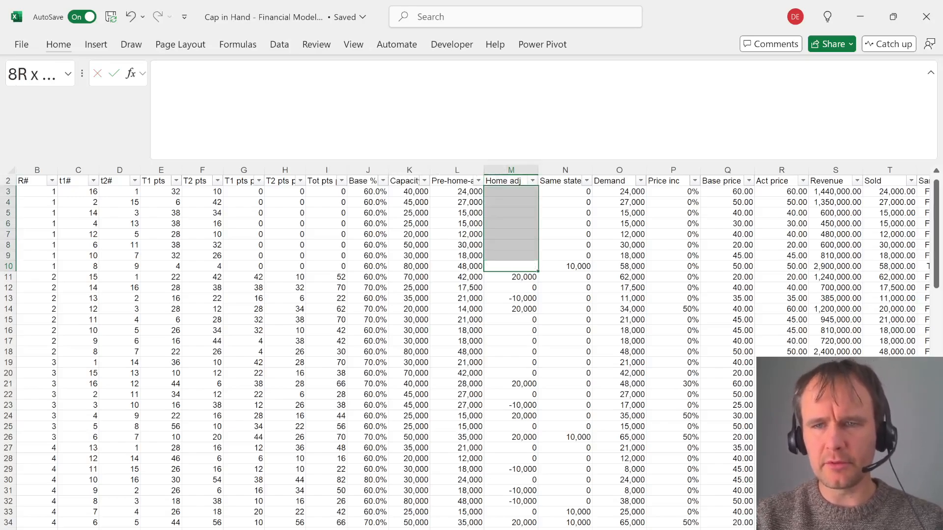
key(Return)
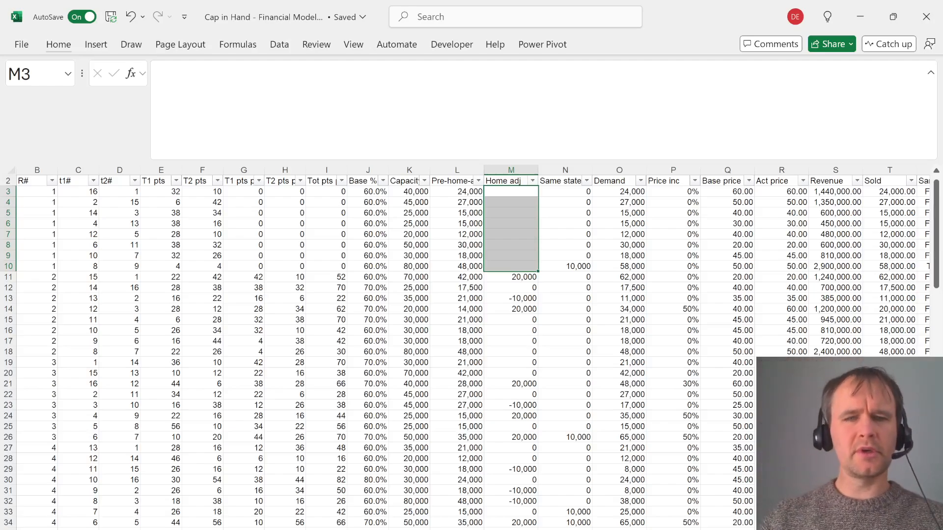
click(457, 191)
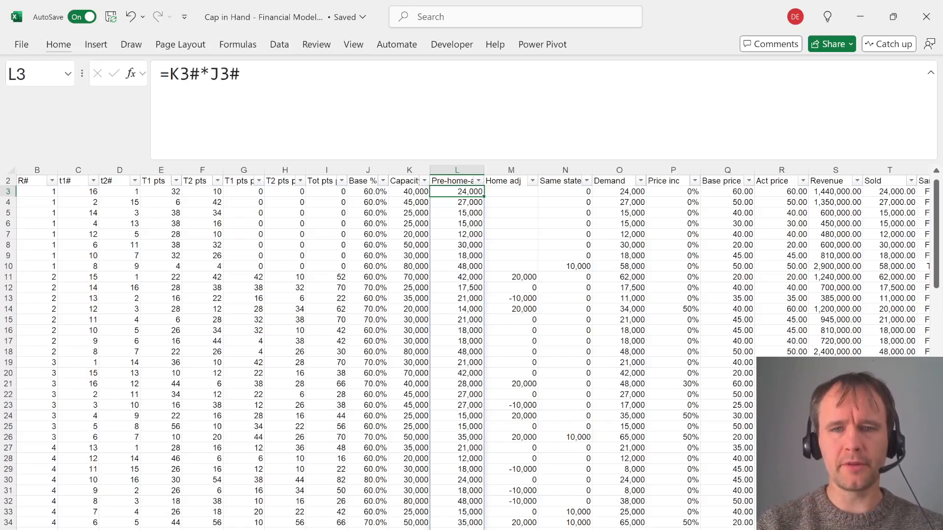
click(619, 193)
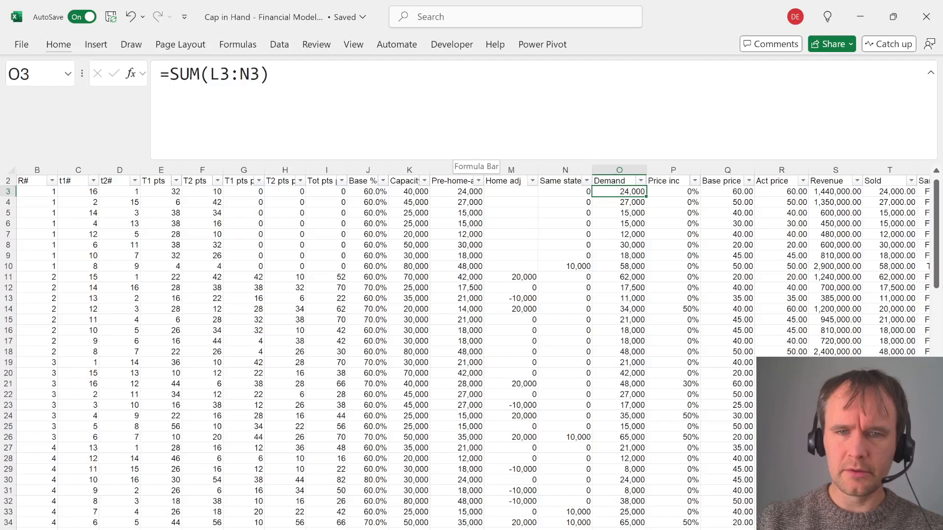
Filter the Home adj column to show only the -10,000 rows
key(Left)
key(Left)
key(Up)
key(alt+Down)
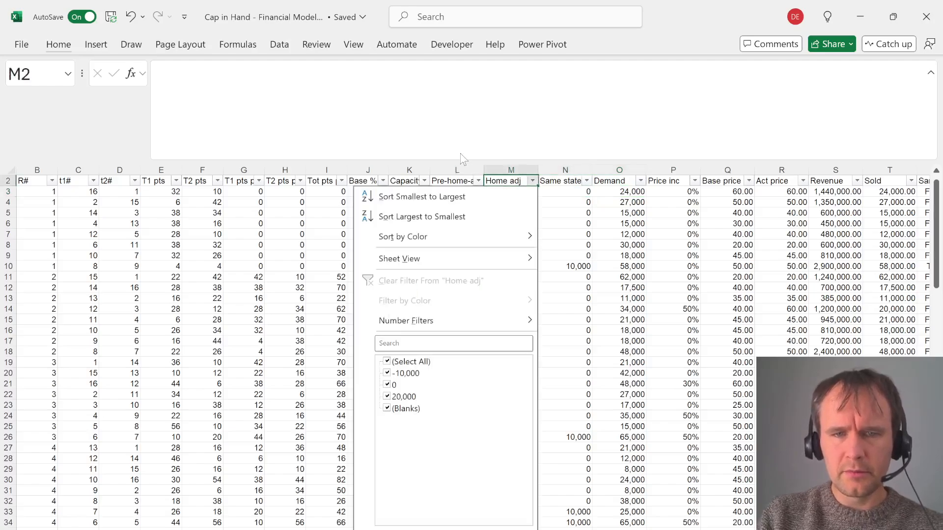
key(Escape)
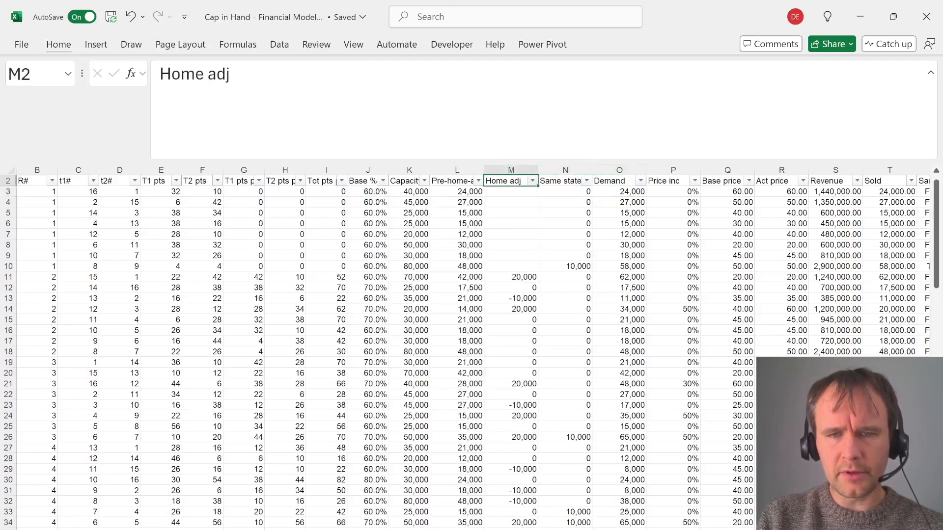
key(alt+Down)
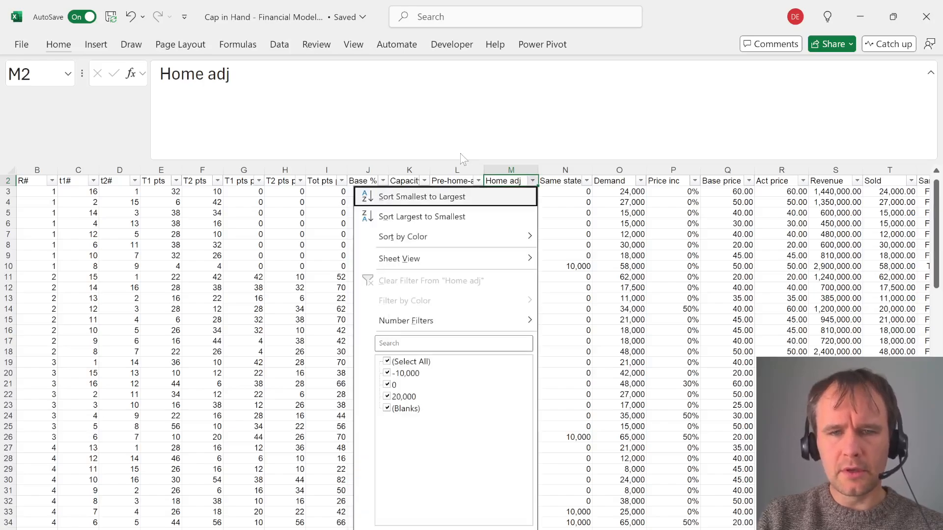
key(Down)
key(space)
key(Return)
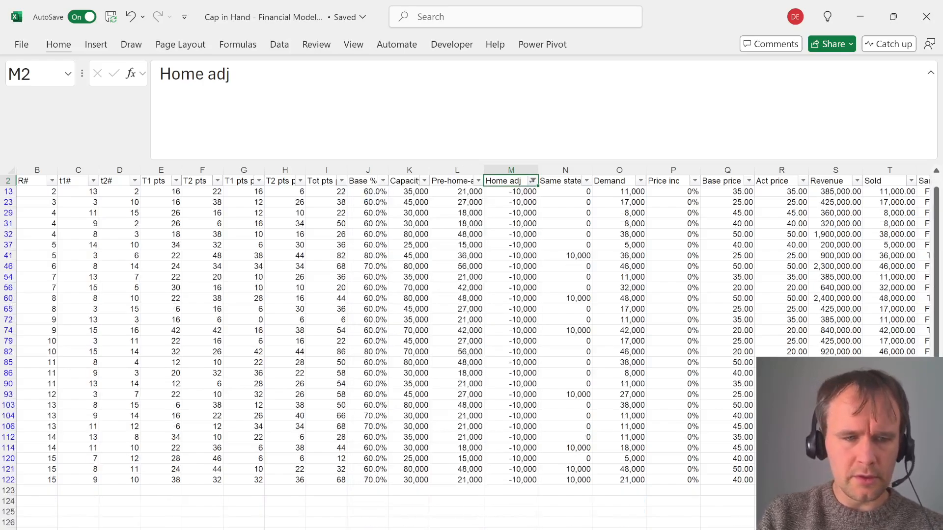
Switch the Home adj filter to show only the 20,000 rows
key(alt+Down)
key(Up)
key(Down)
key(Down)
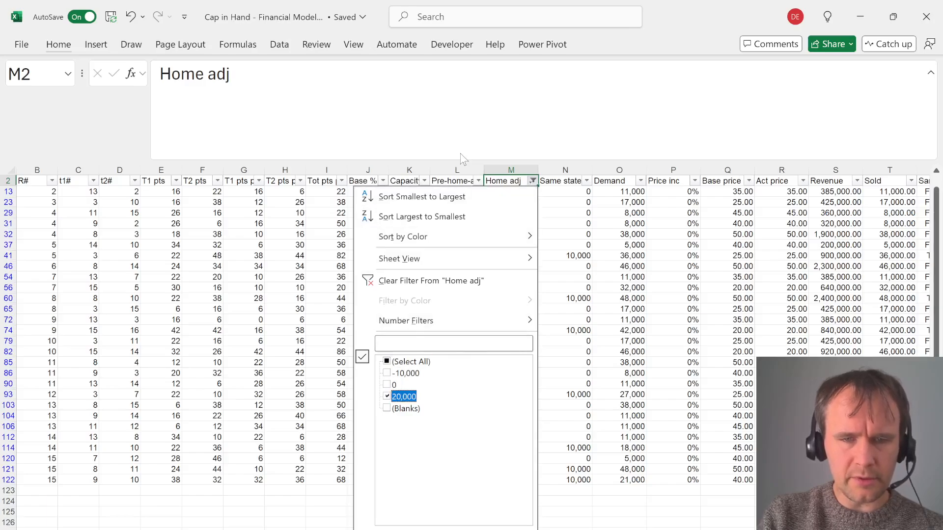
key(space)
key(Down)
key(Down)
key(space)
key(Return)
Filter the Home adj column to only the 0 rows, and clear the filter after checking them
key(alt+Down)
key(Down)
key(Down)
key(Down)
key(Down)
key(Down)
key(Down)
key(Down)
key(Down)
key(Down)
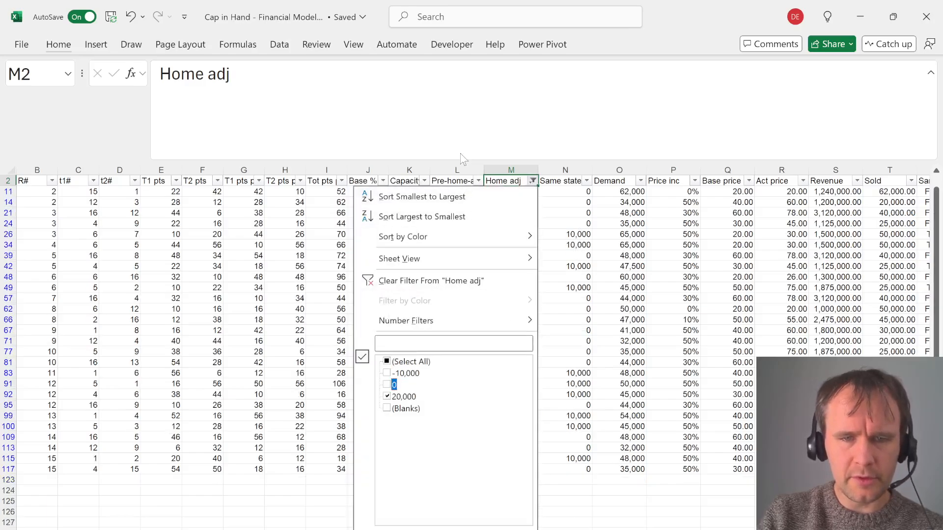
key(space)
key(Down)
key(space)
key(Return)
key(alt+Down)
key(c)
key(Down)
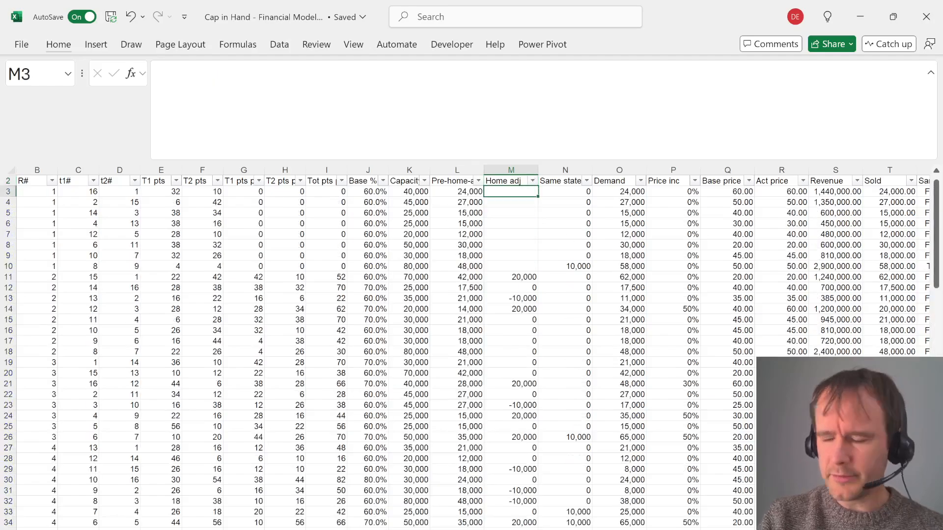
Select the Home adj column from M3 down to its end, and return to M3
key(ctrl+shift+Down)
key(ctrl+shift+Down)
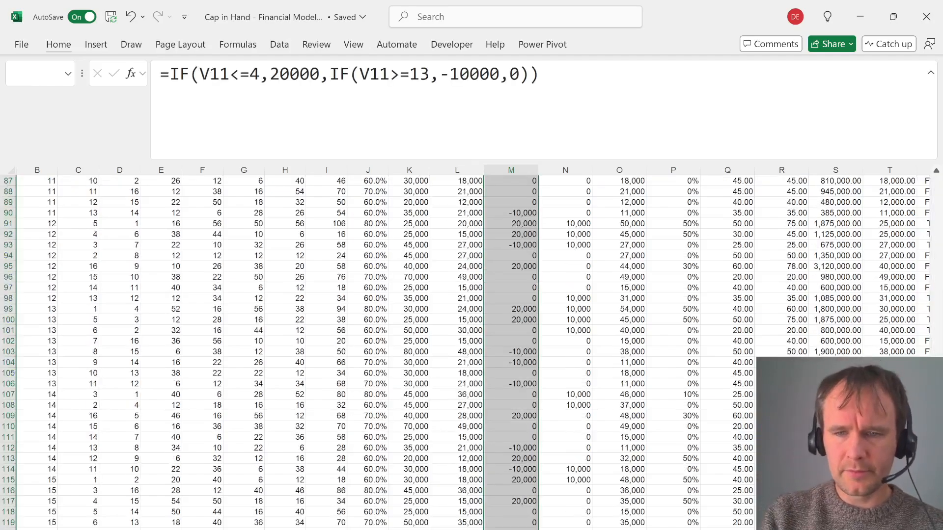
key(ctrl+Up)
key(Down)
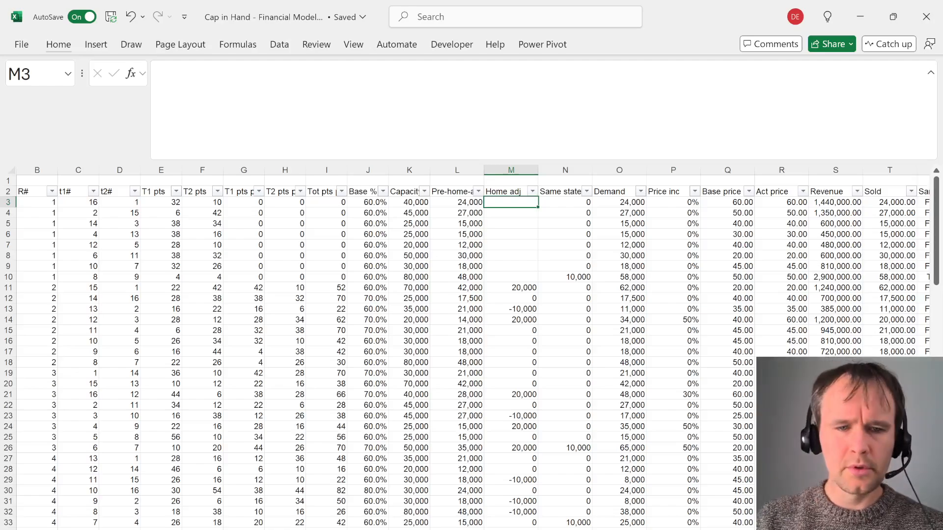
Switch to the assumptions sheet and review the Competition Points and Salary Cap inputs
key(ctrl+Page_Up)
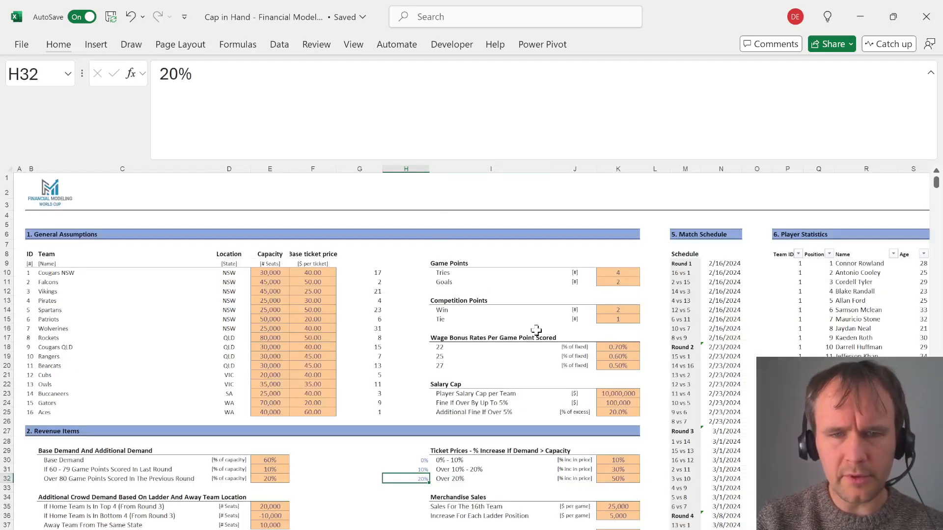
click(447, 310)
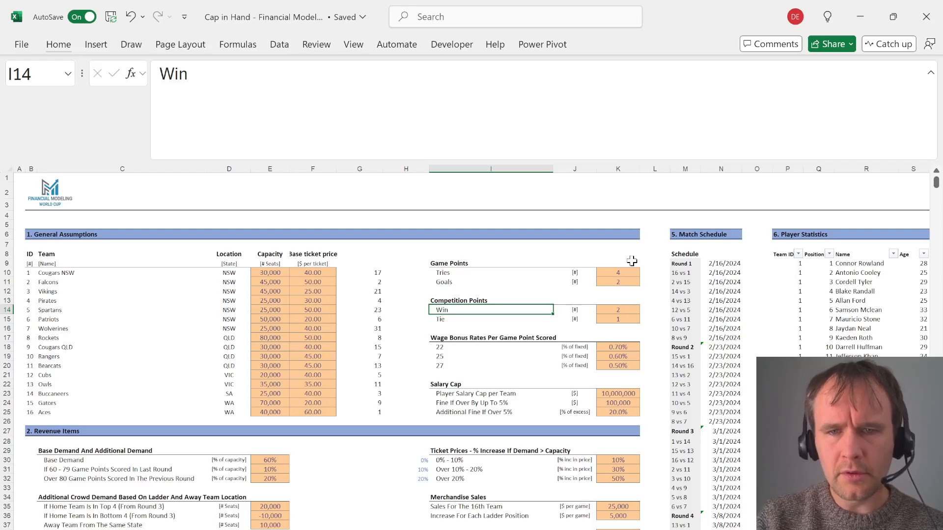
key(Up)
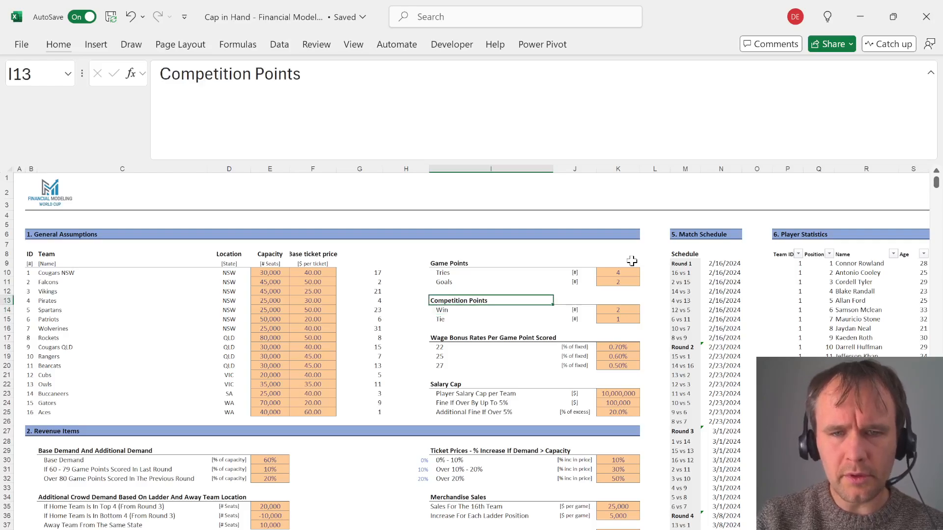
click(446, 392)
key(Down)
key(Down)
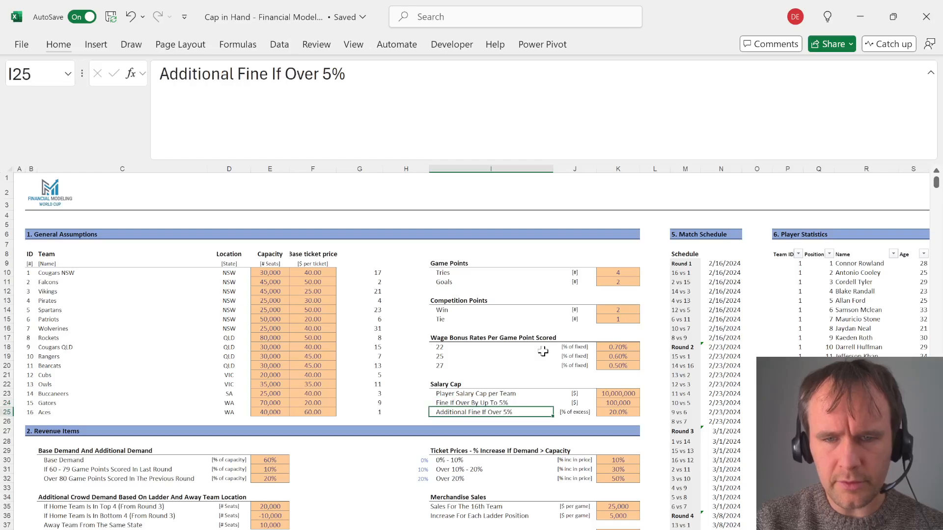
Examine the Revenue Items assumptions for base demand, additional crowd demand and ticket price increases
key(ctrl+Left)
key(ctrl+Left)
key(ctrl+Right)
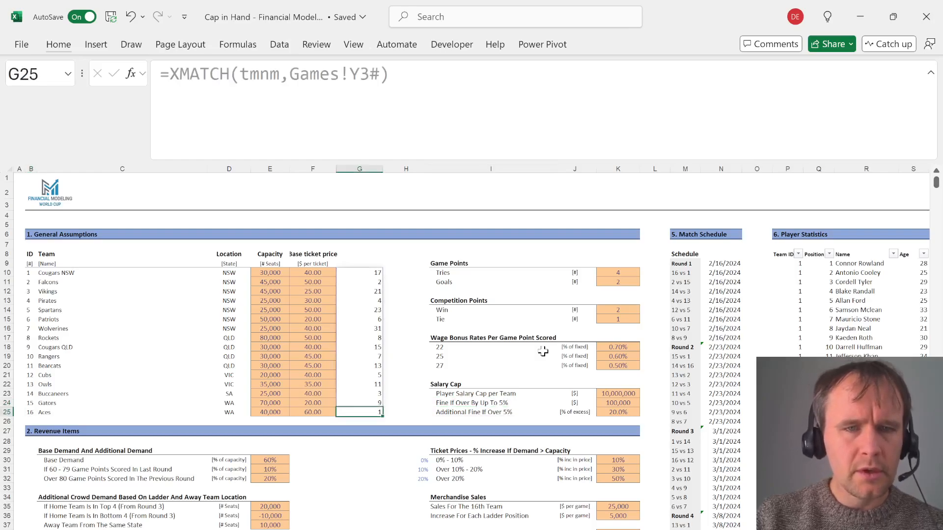
key(Down)
key(Left)
key(Left)
key(Down)
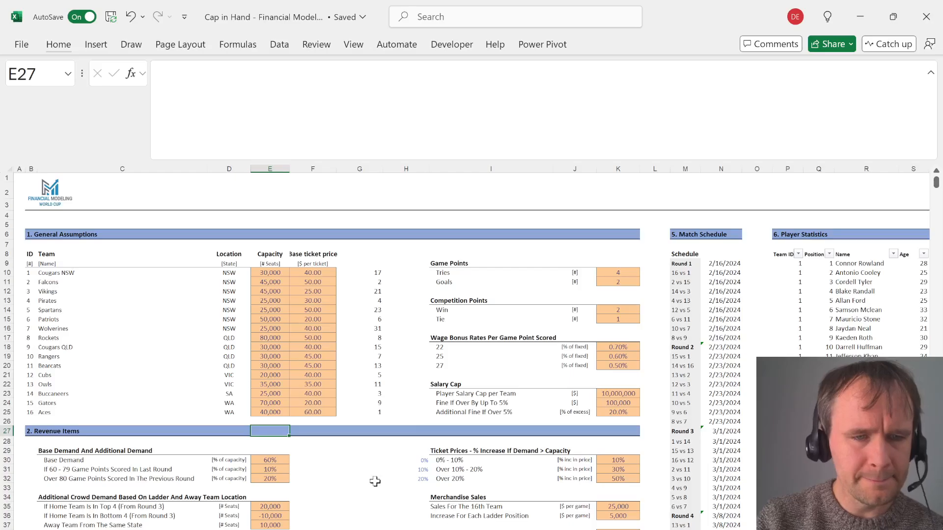
scroll(375, 482, down, 2)
scroll(375, 482, down, 4)
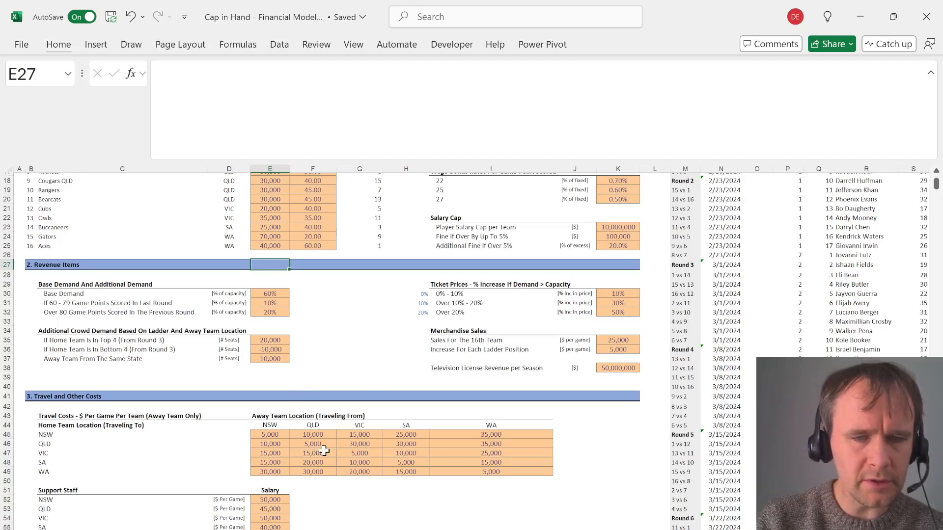
Review the workbook's travel cost, merchandise and additional crowd demand assumptions, including the rule for home teams in the top 4
scroll(323, 450, down, 4)
scroll(324, 451, down, 1)
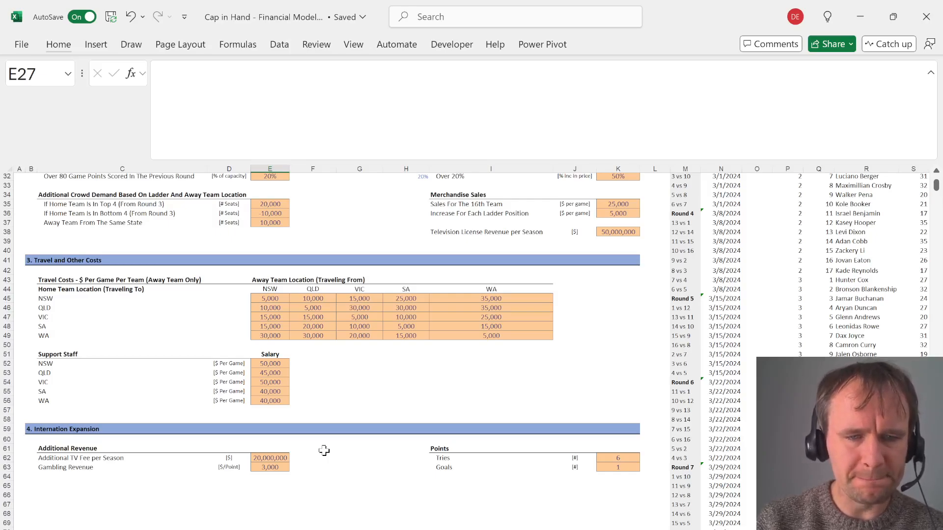
scroll(324, 450, up, 1)
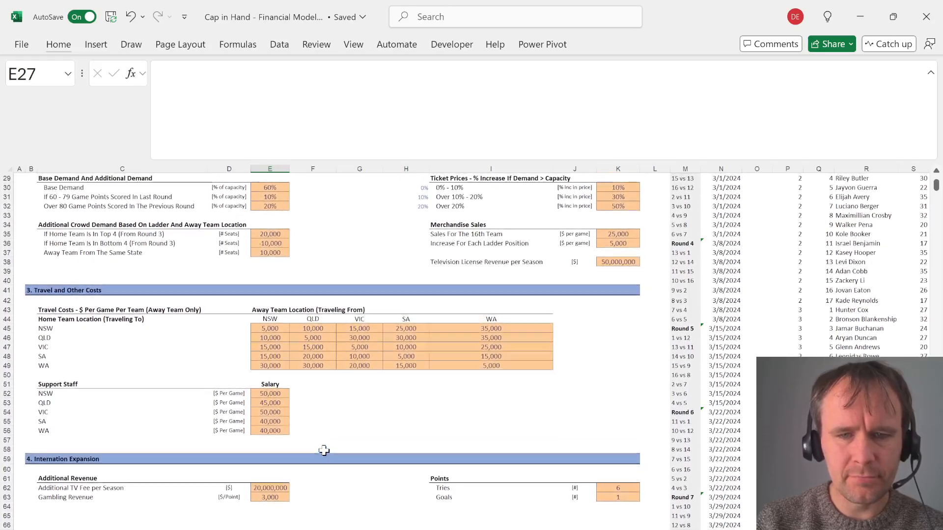
scroll(324, 450, up, 8)
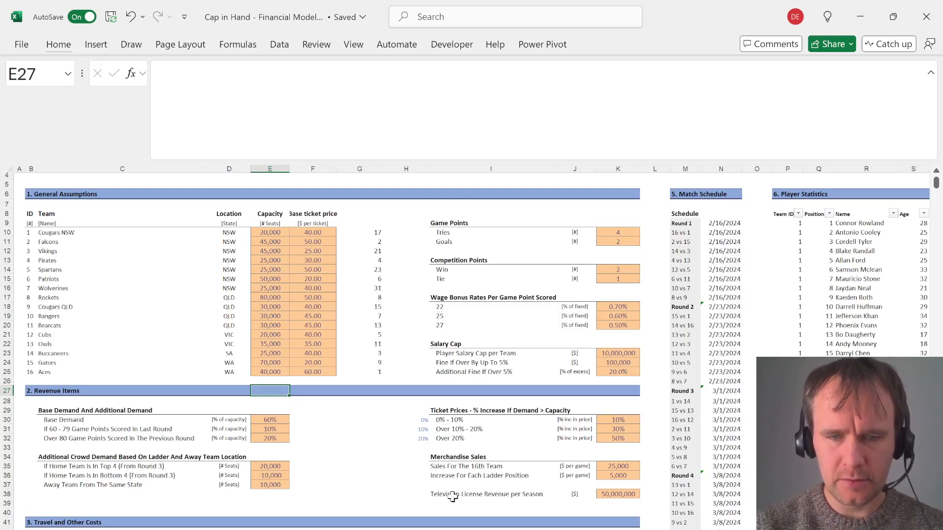
click(466, 476)
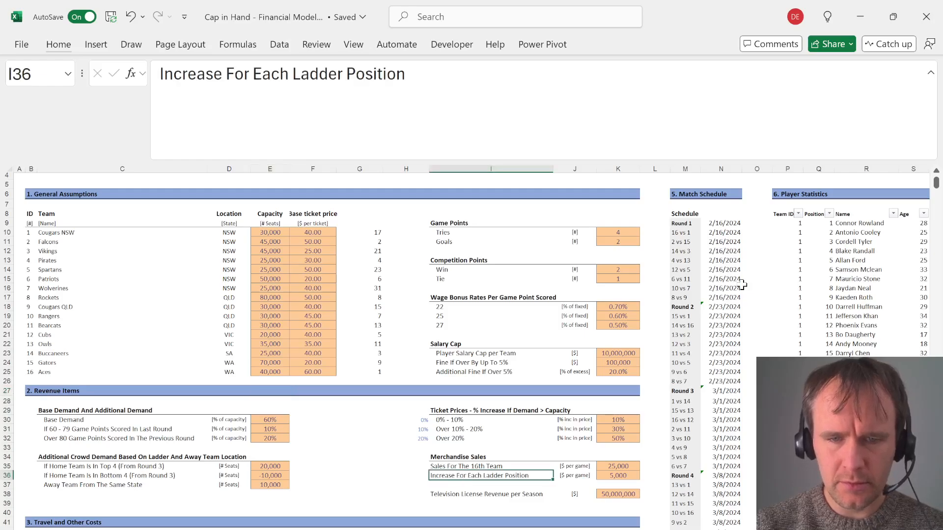
key(Down)
key(Down)
key(Up)
key(Up)
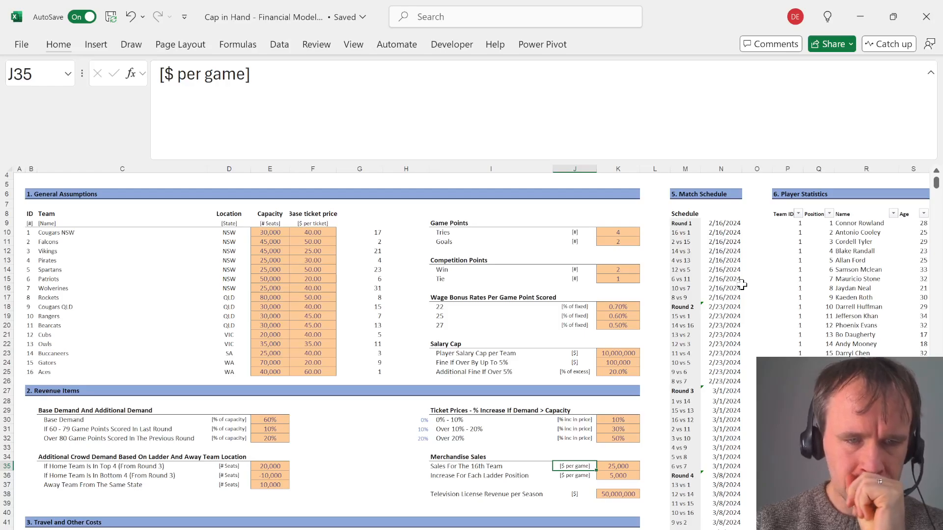
key(Left)
key(Left)
key(Left)
key(Left)
key(Left)
key(Left)
key(Left)
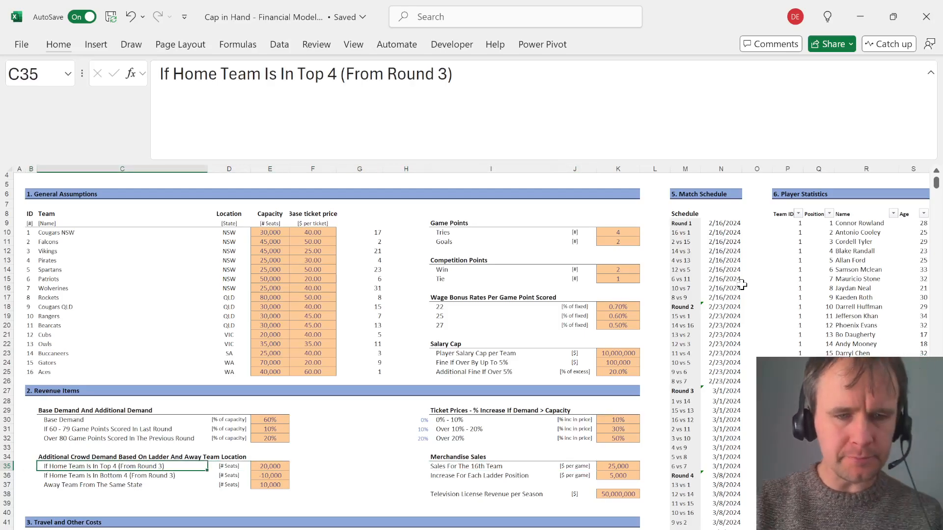
On the match calculation sheet, clear the Home adj formulas for all round 2 games in M11:M18
key(ctrl+Page_Down)
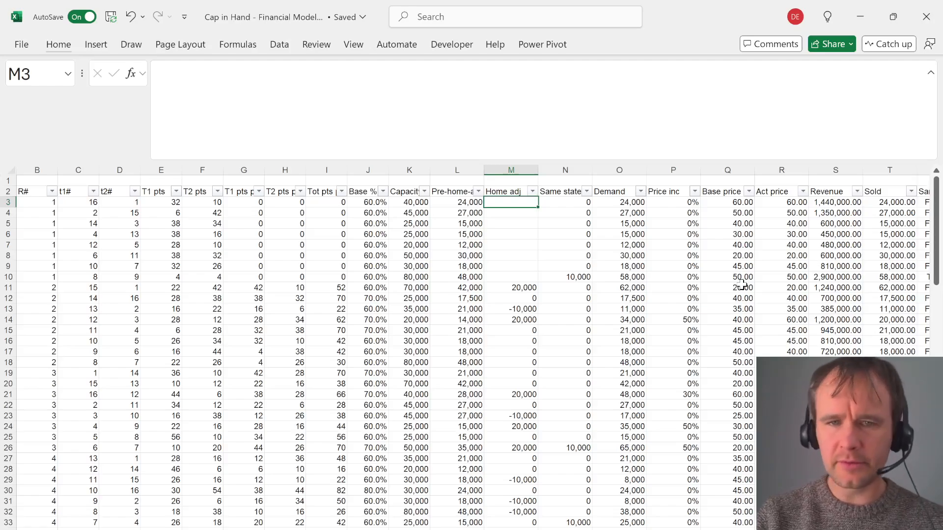
key(ctrl+Down)
key(shift+Down)
key(shift+Down)
key(shift+Down)
key(shift+Down)
key(shift+Down)
key(shift+Down)
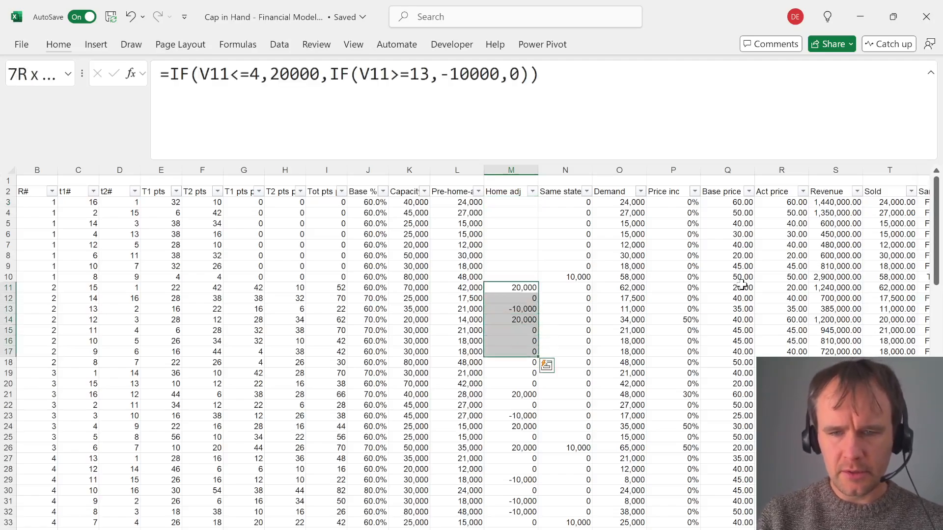
key(shift+Down)
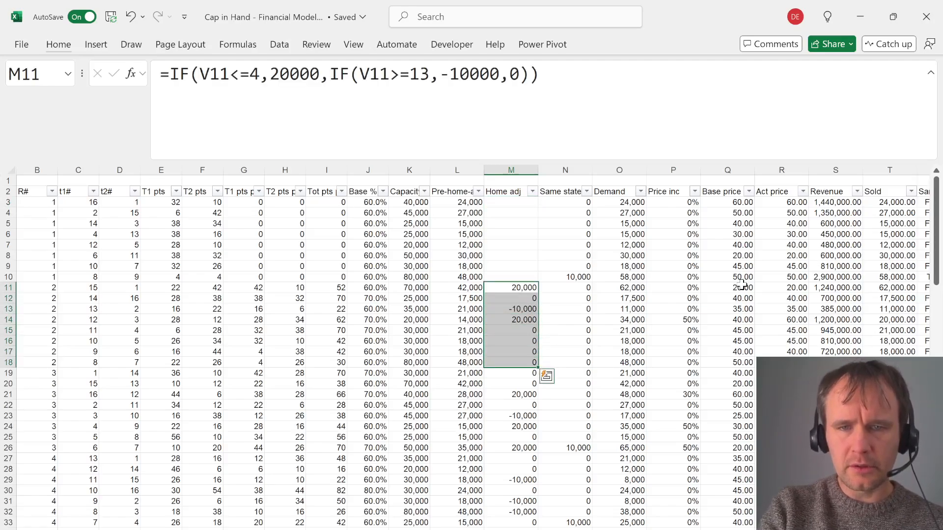
key(ctrl+Page_Up)
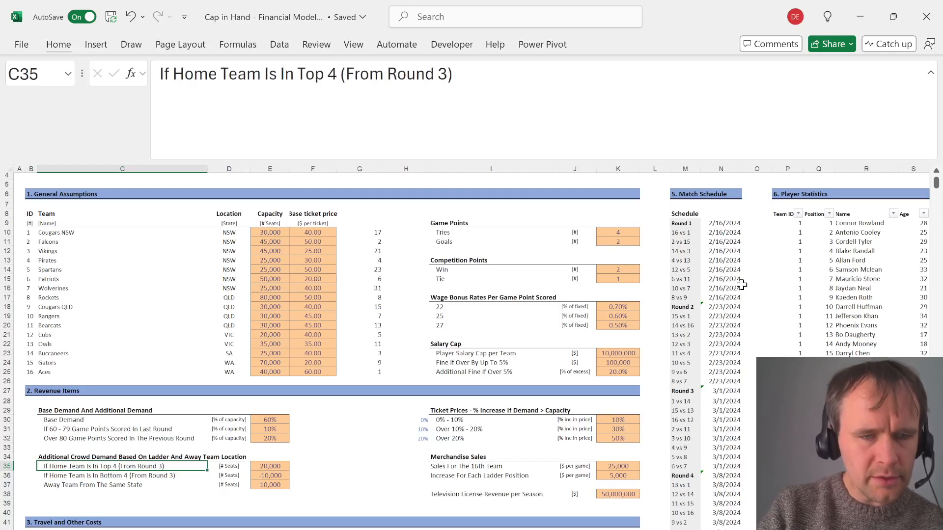
key(ctrl+Page_Down)
key(Delete)
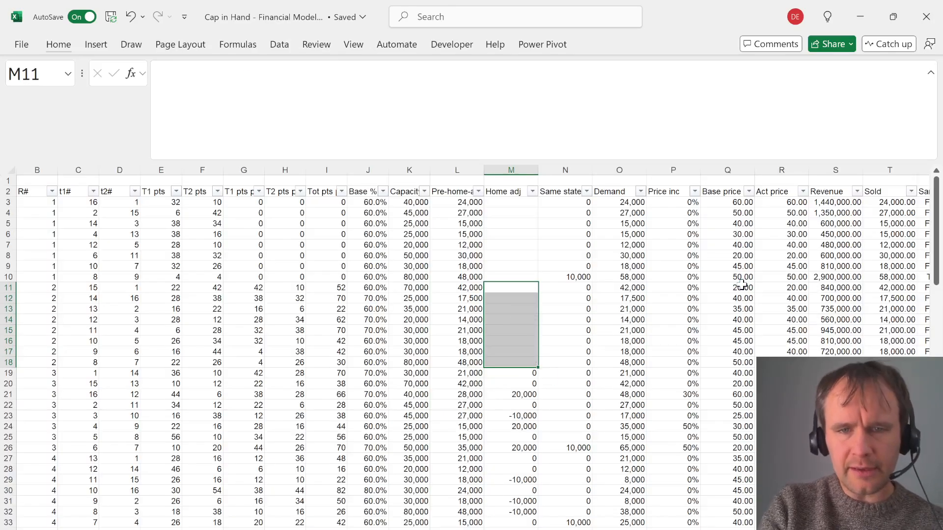
key(ctrl+z)
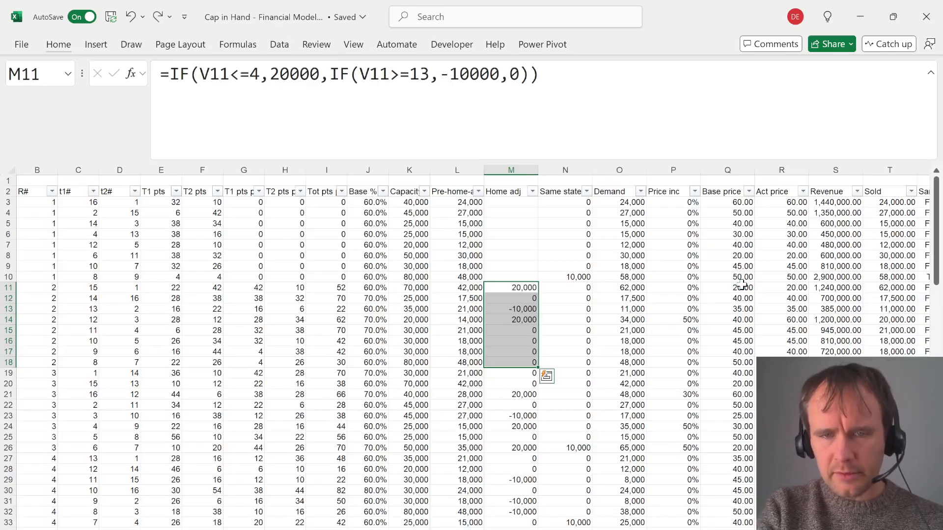
key(Delete)
Select the Demand values from O3 down and check what total question 10 of the FlexiQuiz in the browser asks for
key(Right)
key(Right)
key(ctrl+Up)
key(Down)
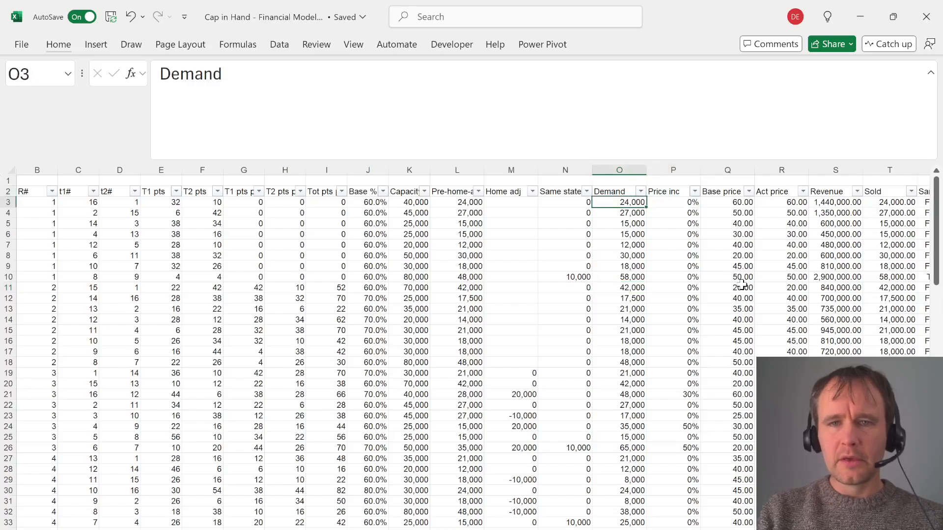
key(ctrl+shift+Down)
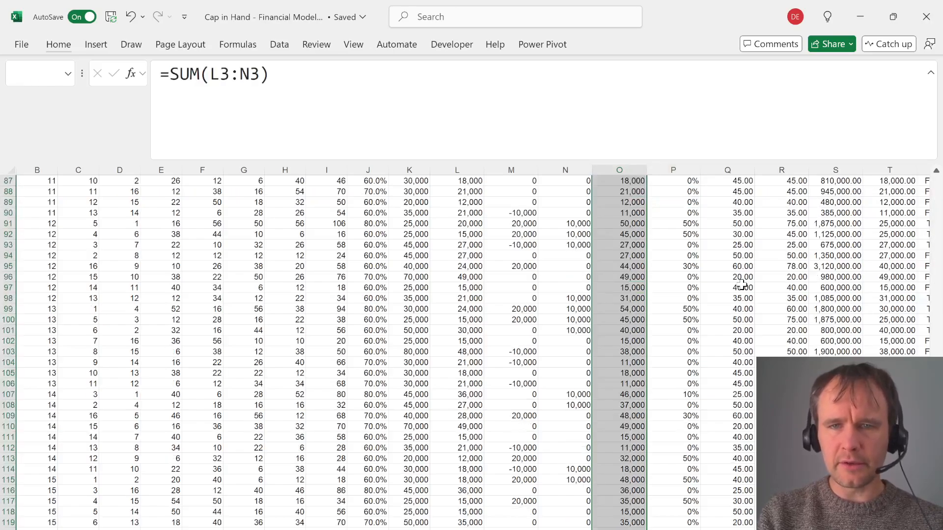
key(alt+Tab)
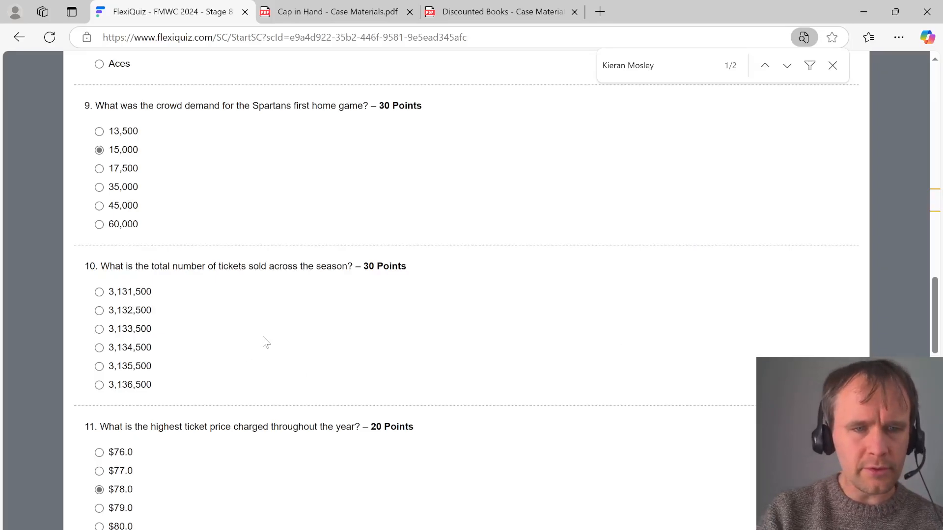
key(alt+Tab)
key(alt+Tab)
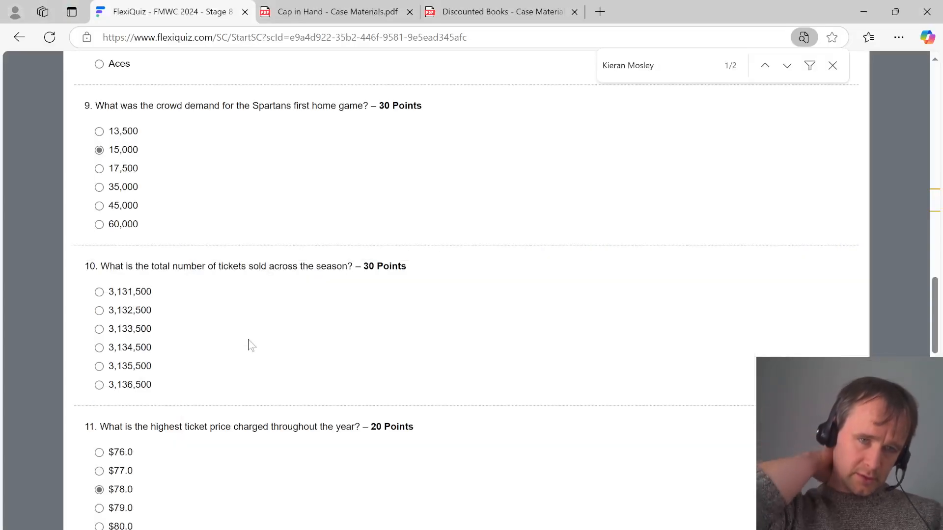
key(alt+Tab)
key(ctrl+q)
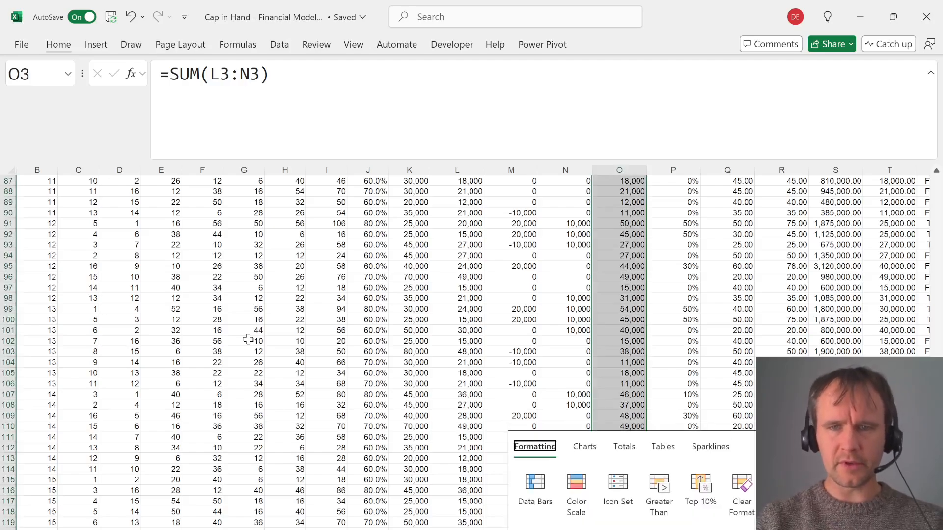
key(Escape)
Total the Sold column from T3 down and answer quiz question 10 on tickets sold with 3,131,500
key(ctrl+Up)
key(Right)
key(Right)
key(Right)
key(Right)
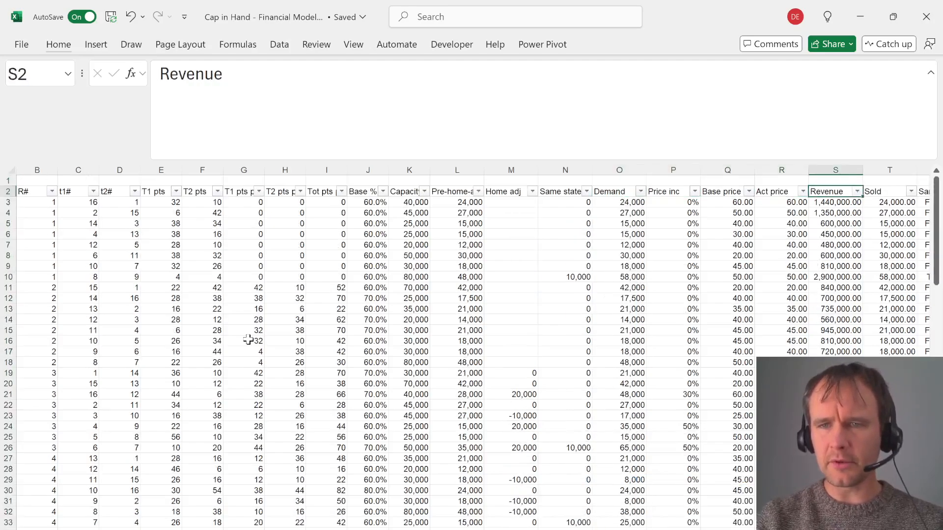
key(Right)
key(Down)
key(ctrl+shift+Down)
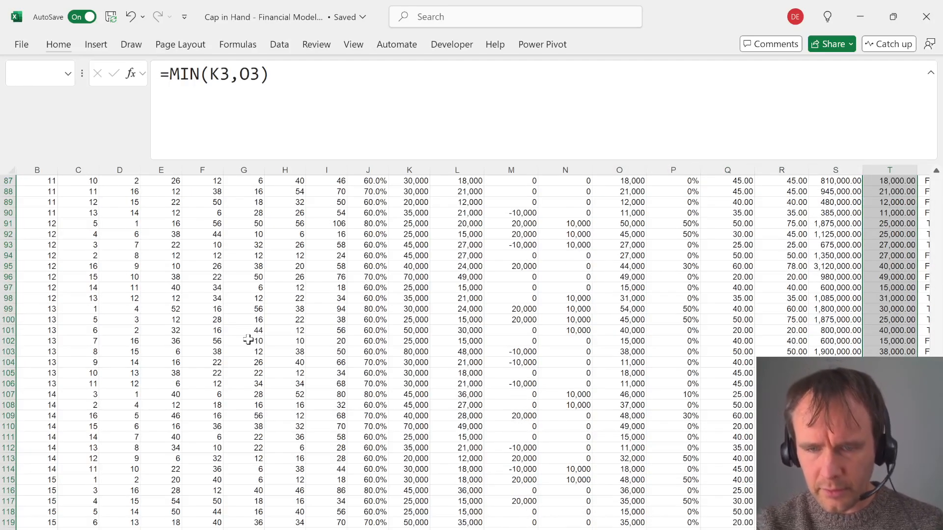
key(alt+Tab)
click(134, 295)
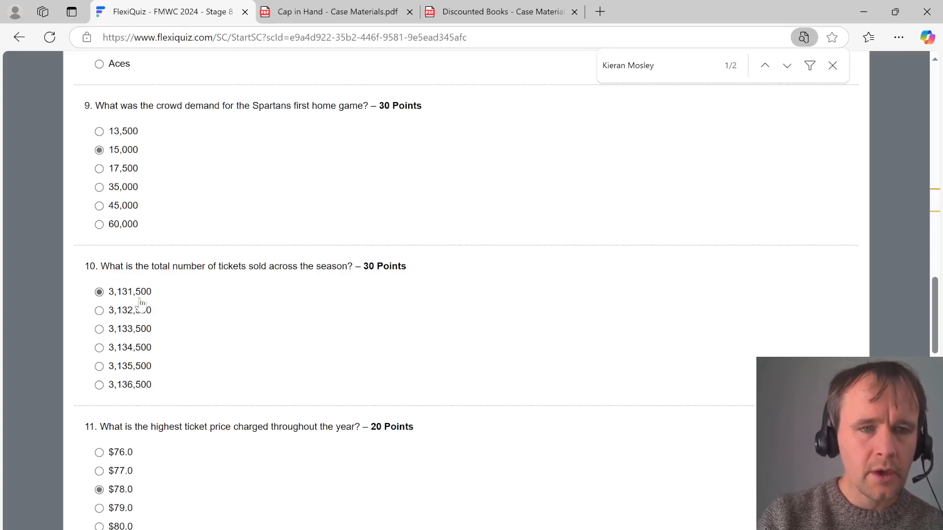
Total the Revenue column from S3 down in Excel and compare it with the answer options of quiz question 12
scroll(307, 378, down, 5)
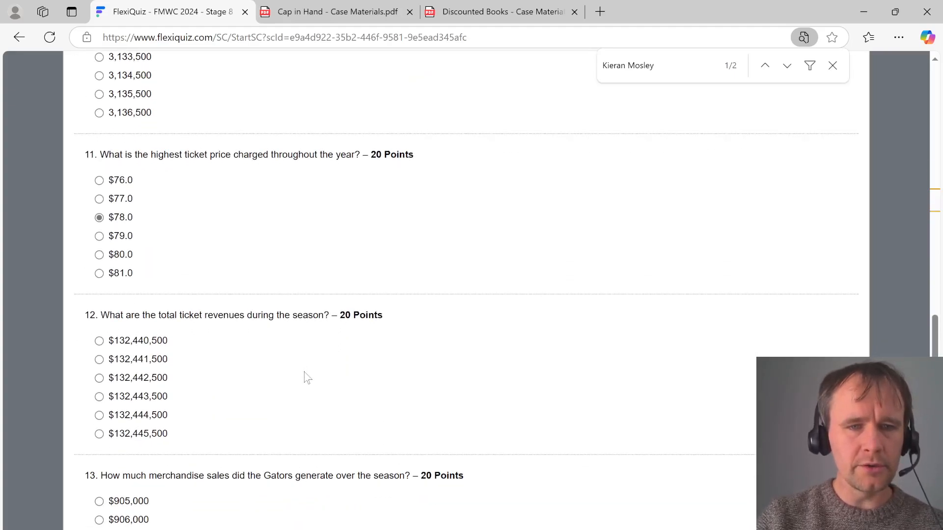
key(alt+Tab)
key(Left)
key(Up)
key(Down)
key(ctrl+shift+Down)
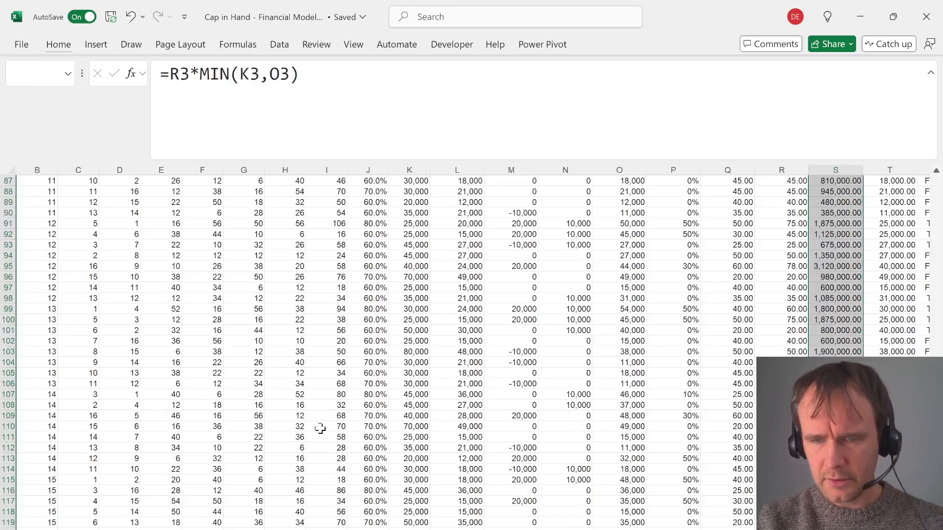
key(alt+Tab)
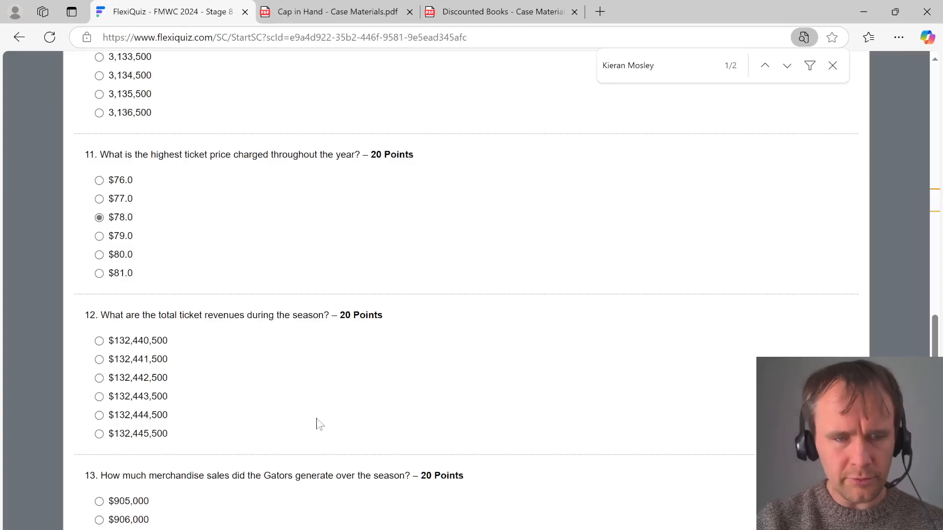
scroll(239, 452, down, 1)
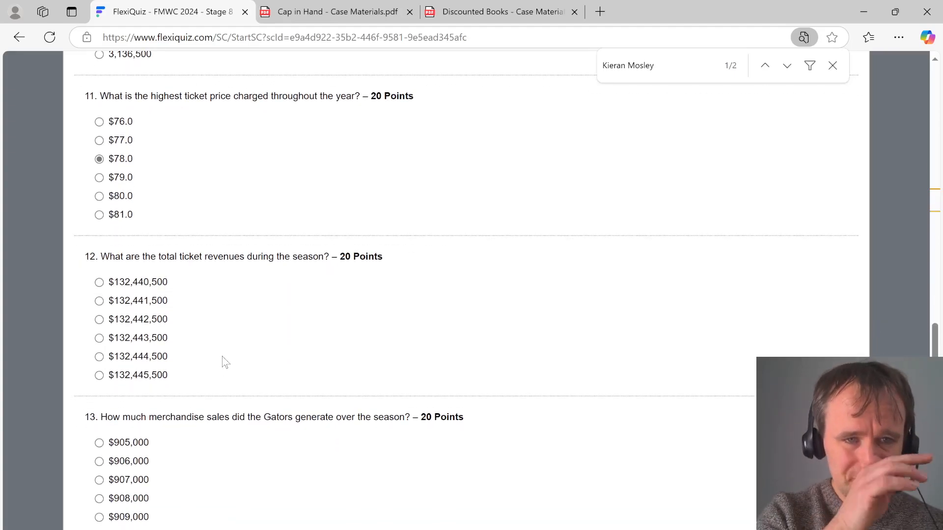
Back in Excel, check the Same state and Home adj columns in row 6 against the additional crowd demand assumptions
key(alt+Tab)
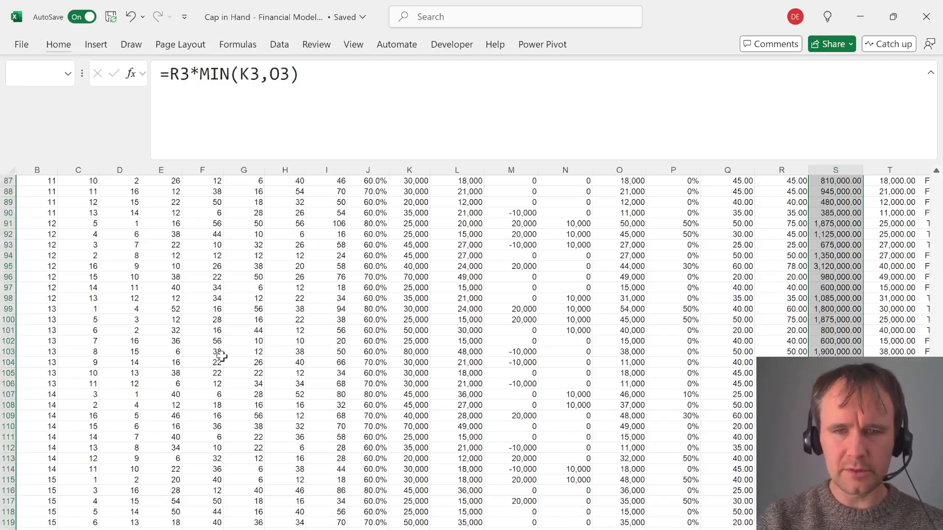
key(Up)
key(Left)
key(Left)
key(Down)
key(Left)
key(Down)
key(Left)
key(Down)
key(Left)
key(Down)
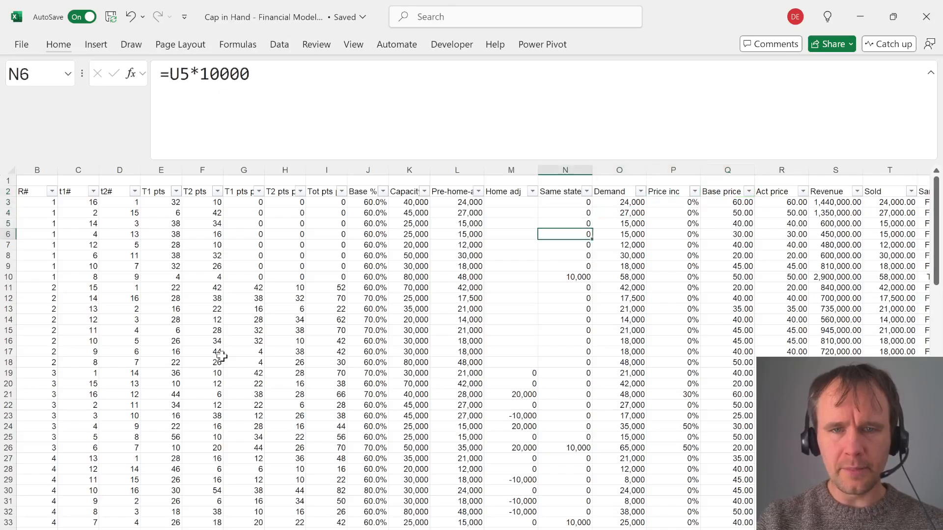
key(Left)
key(Left)
key(Right)
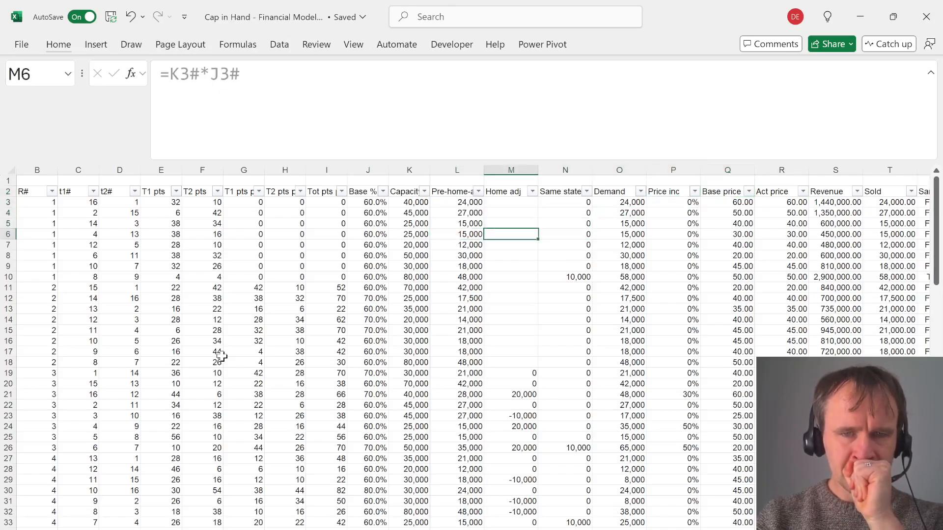
key(ctrl+Page_Up)
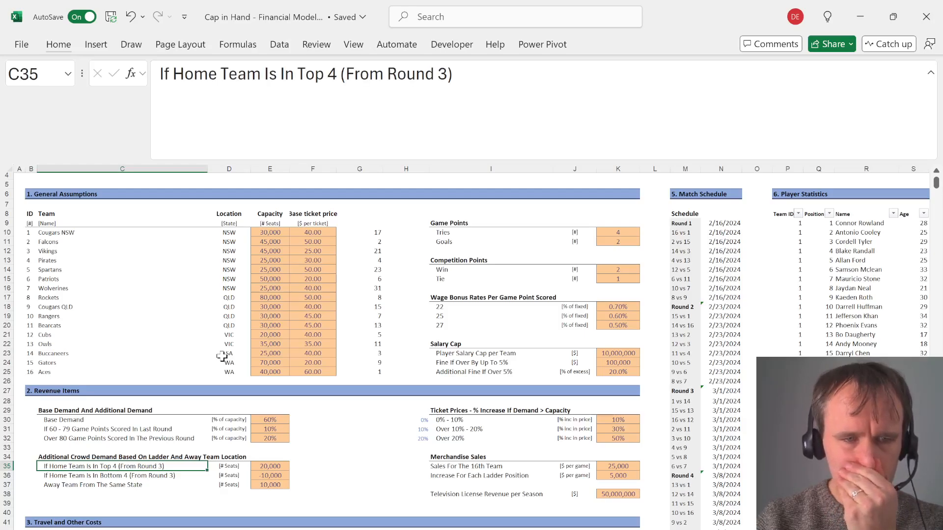
key(ctrl+Page_Down)
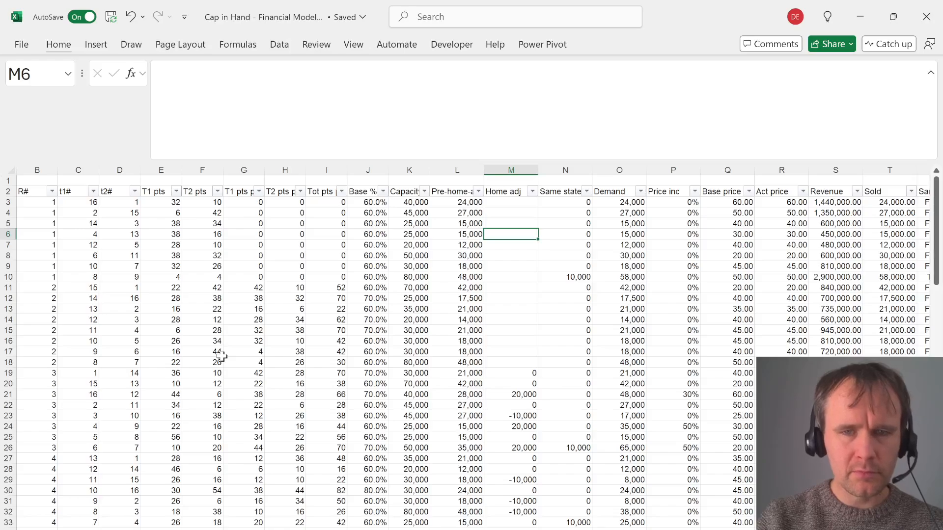
Inspect the row 6 formulas from the demand before home adjustment back to the total previous points
key(Left)
key(Right)
key(Left)
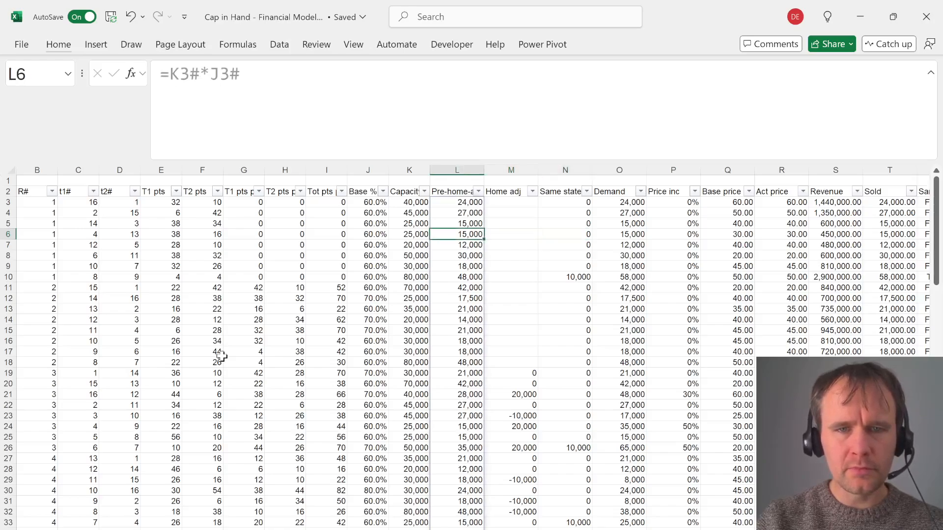
key(Left)
key(Left)
key(Left)
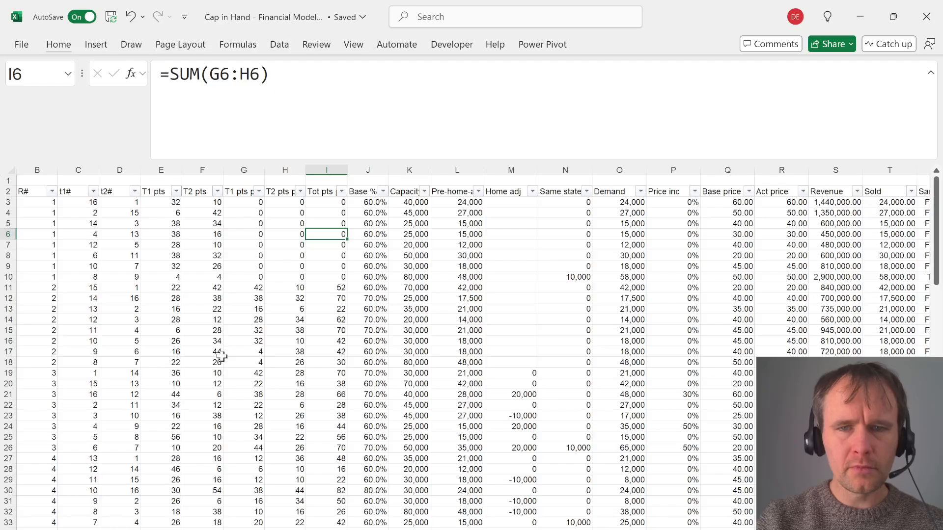
Inspect the Home adj formula of the first round 3 game in M19 and its cell references
key(Right)
key(Right)
key(Right)
key(Right)
key(ctrl+Down)
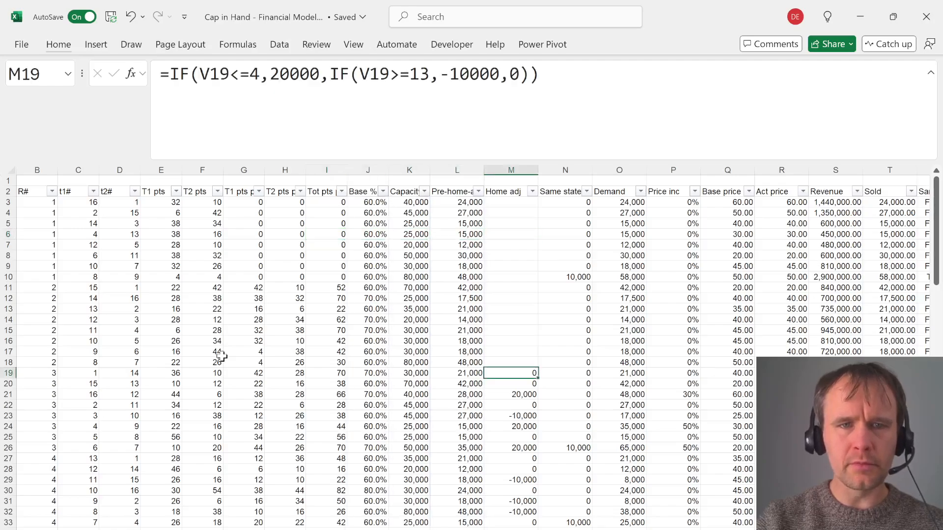
click(249, 74)
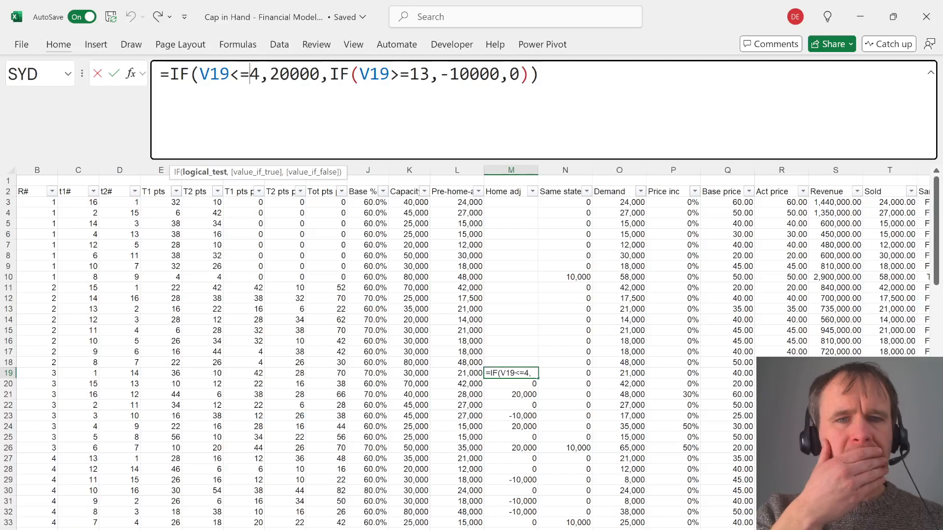
key(Escape)
key(F2)
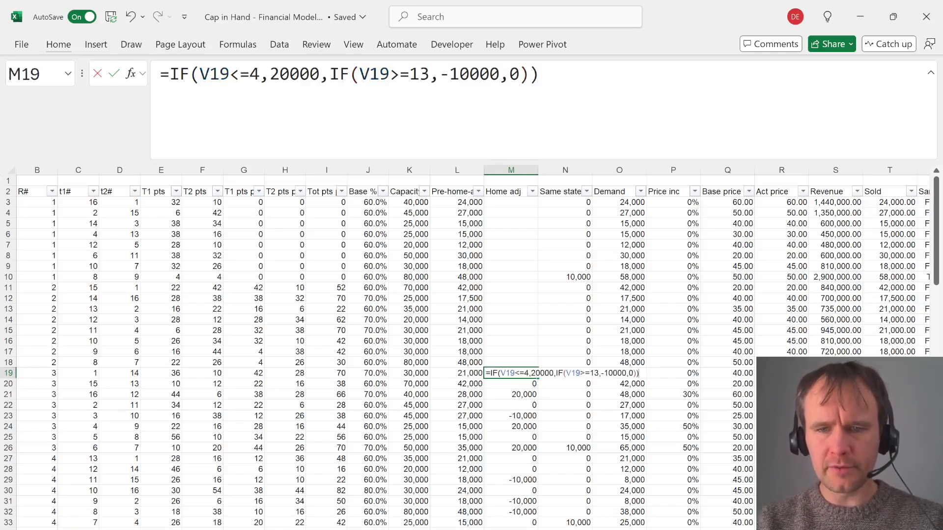
key(Escape)
Inspect the home team previous rank formula of the first round 3 game in V19 and its cell references
key(Right)
key(Right)
key(Right)
key(Right)
key(Right)
key(Right)
key(Right)
key(Right)
key(Right)
key(Right)
key(Right)
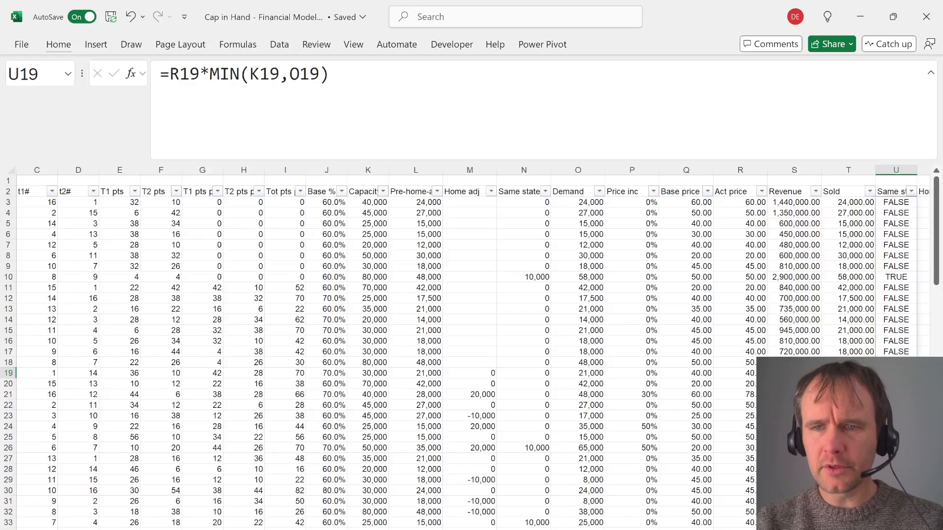
key(Left)
key(Left)
key(F2)
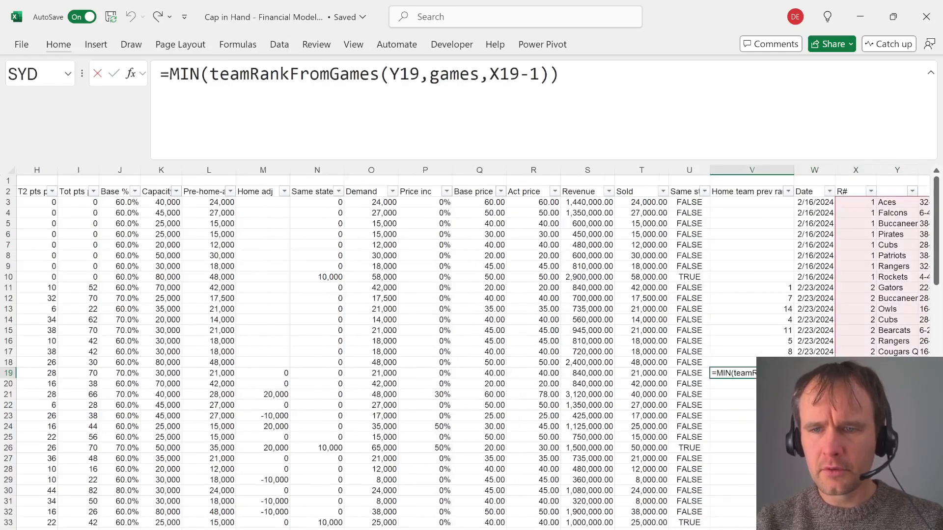
key(Escape)
key(F2)
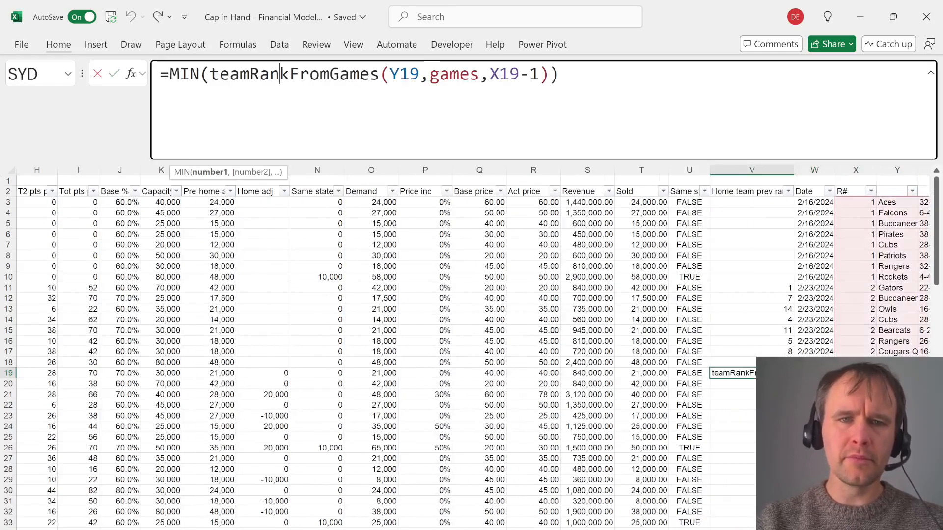
key(Escape)
Try MAX instead of MIN around teamRankFromGames in V11 and down the home team previous rank column
click(751, 288)
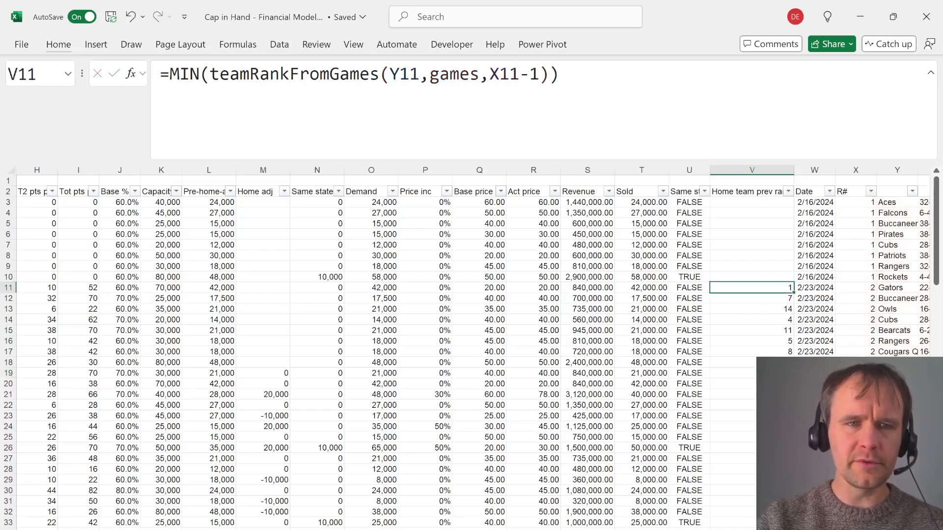
double_click(185, 74)
text(max)
key(ctrl+Return)
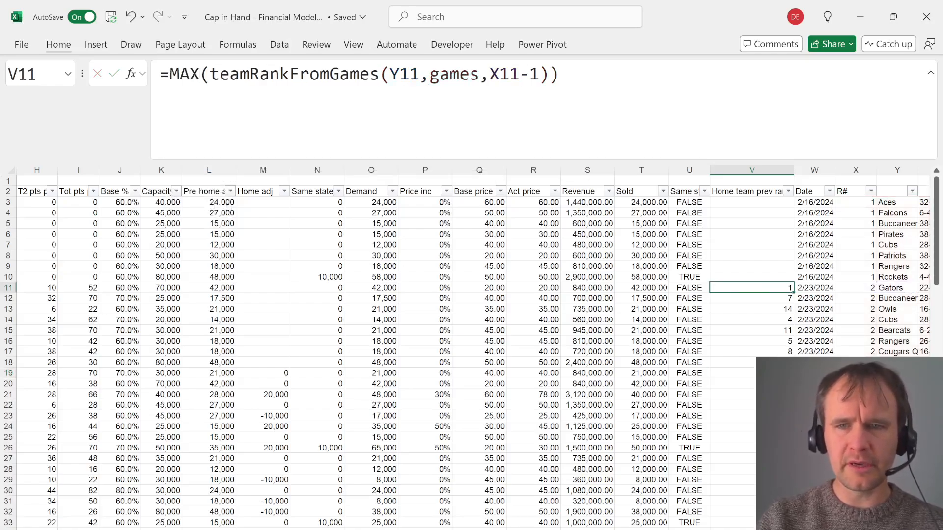
key(ctrl+shift+Down)
Total the Revenue column from S3 down and compare it with the answer options of quiz question 12 in the browser
key(Up)
key(Left)
key(Up)
key(Left)
key(Up)
key(Left)
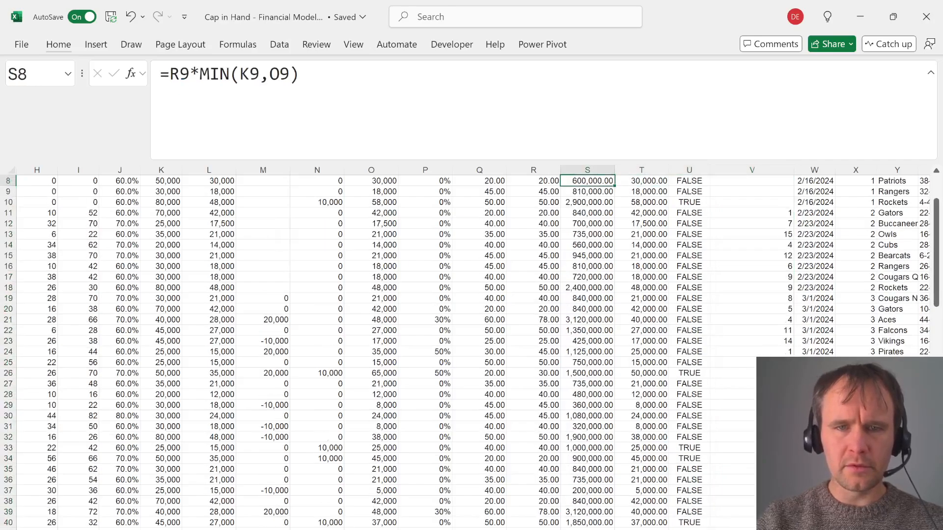
key(Up)
key(Up)
key(Up)
key(Left)
key(Left)
key(Up)
key(Up)
key(Left)
key(Up)
key(Up)
key(Right)
key(Down)
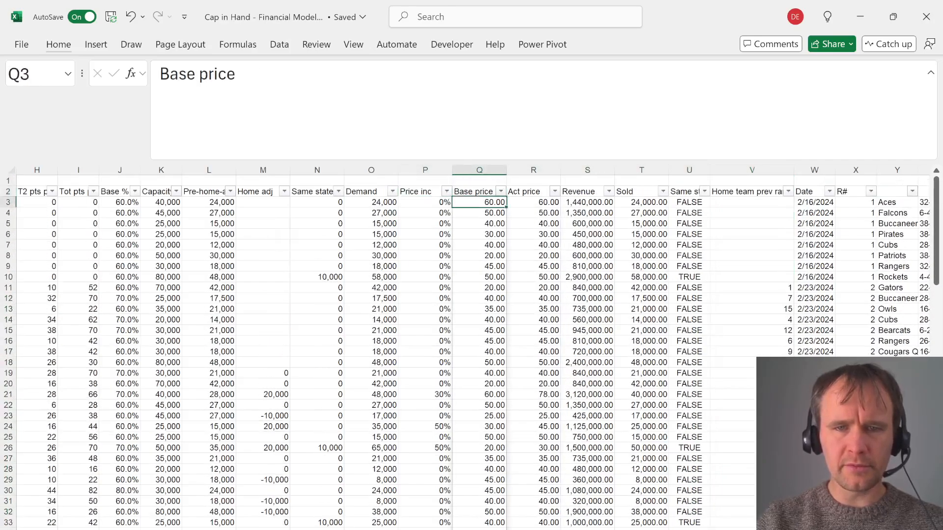
key(Down)
key(Right)
key(Right)
key(Right)
key(Left)
key(ctrl+shift+Down)
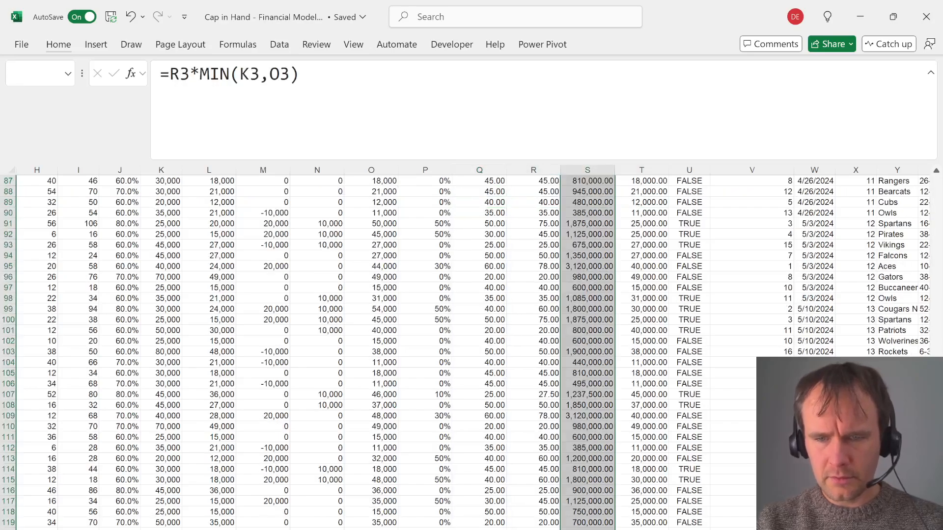
key(alt+Tab)
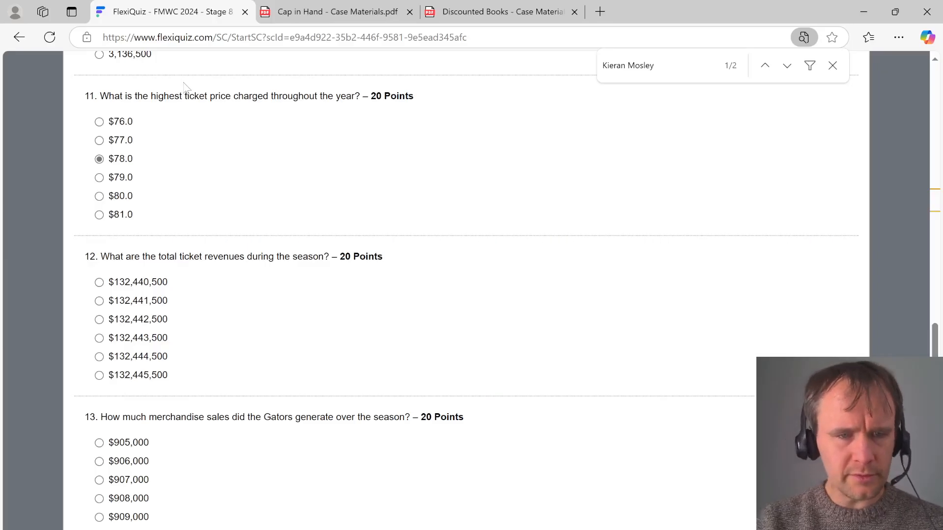
Back in Excel, undo the switch from MIN to MAX in the home team previous rank column
key(alt+Tab)
click(752, 288)
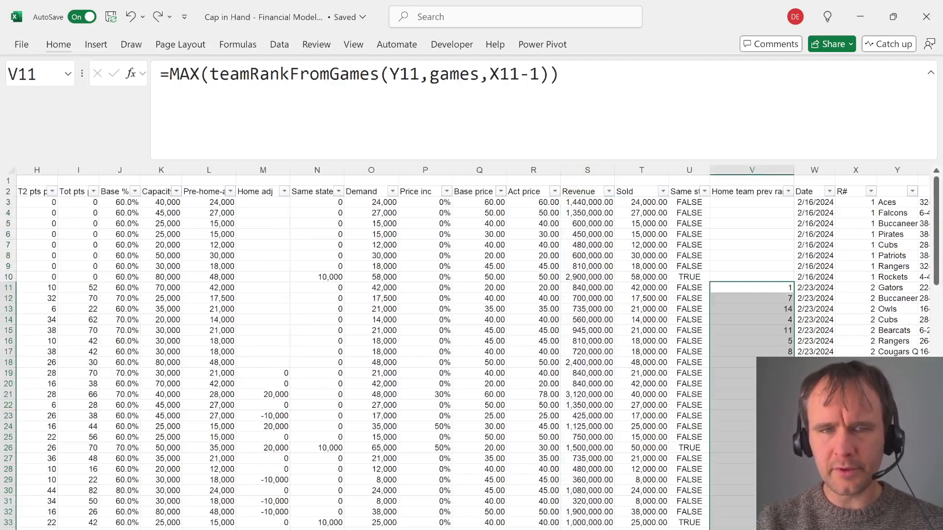
key(Left)
key(Left)
key(Left)
key(Left)
key(Left)
key(Right)
key(Right)
key(Right)
key(Right)
key(Right)
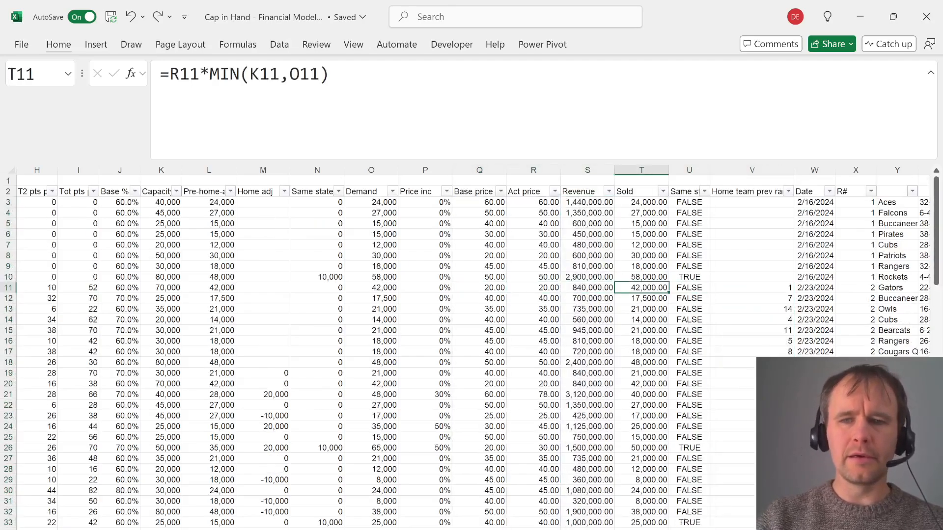
key(Down)
key(Up)
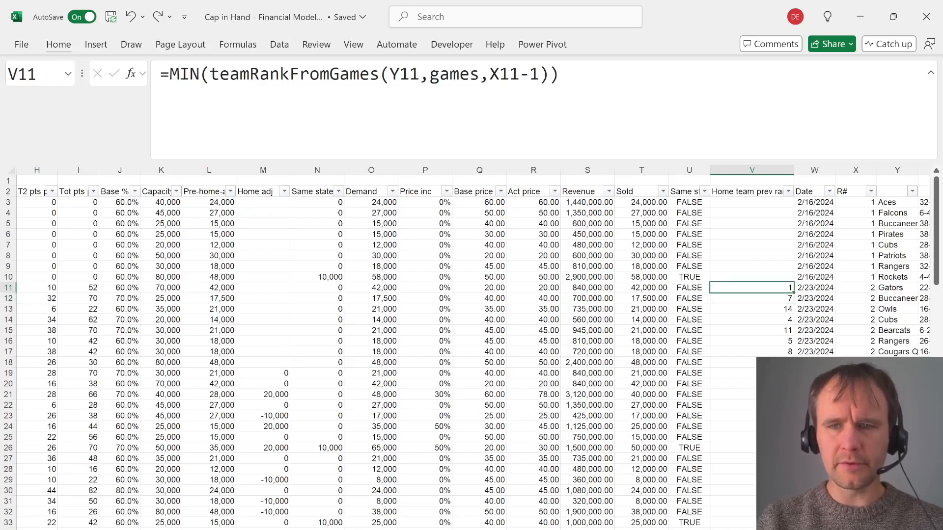
Check the Same state formula in N11 and total the Demand column
key(Left)
key(Left)
key(Left)
key(Left)
key(Left)
key(Left)
key(Left)
key(Left)
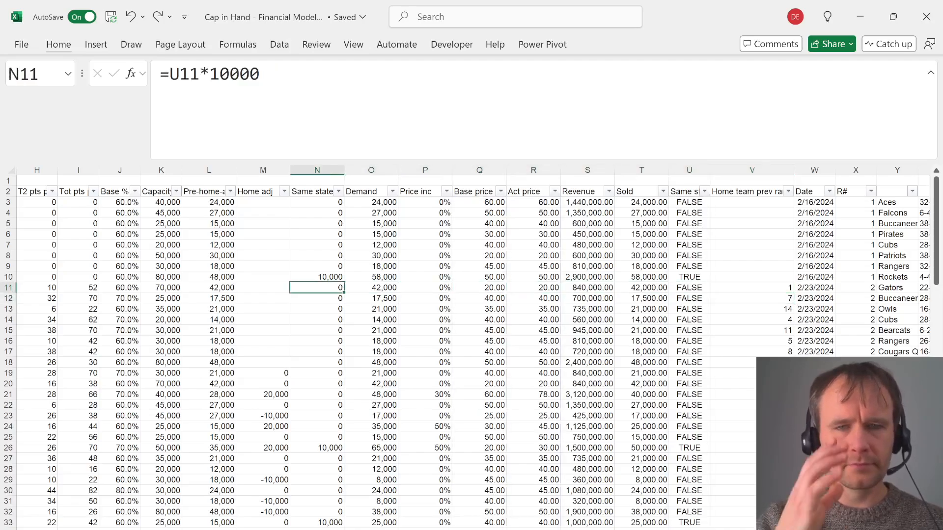
key(Right)
key(ctrl+Up)
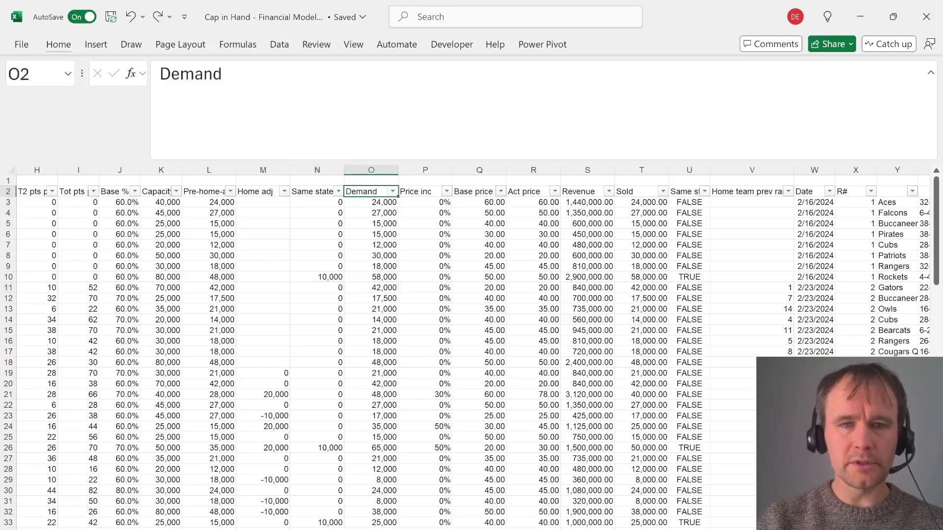
key(ctrl+shift+Down)
key(ctrl+Up)
Total the Revenue and Sold columns from row 3 down and compare them with the quiz answer options in the browser
key(Right)
key(Right)
key(Right)
key(Right)
key(Right)
key(Down)
key(Down)
key(Down)
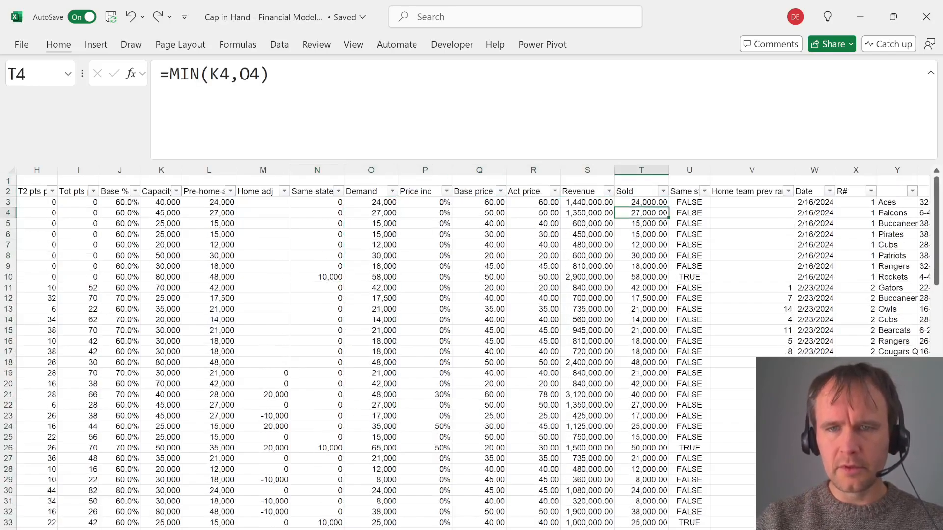
key(Left)
key(Up)
key(ctrl+shift+Down)
key(Right)
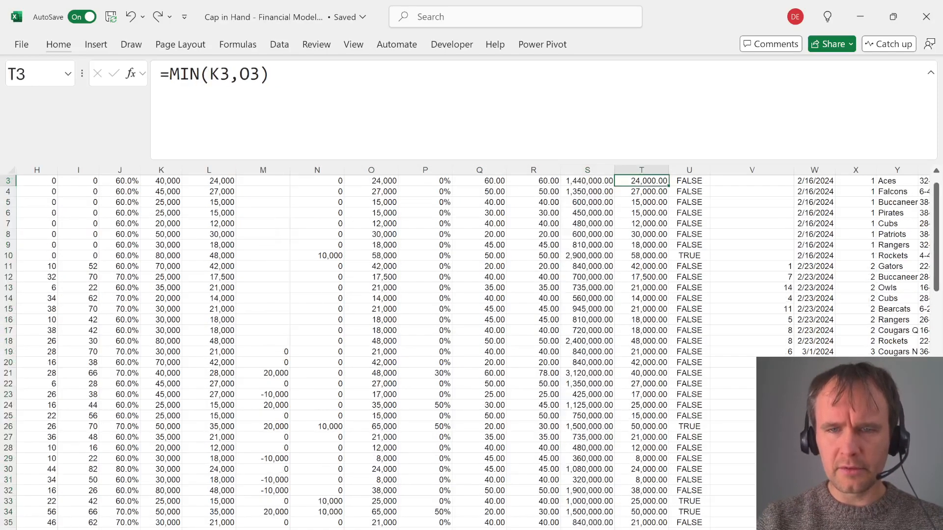
key(ctrl+shift+Down)
key(alt+Tab)
scroll(225, 234, up, 3)
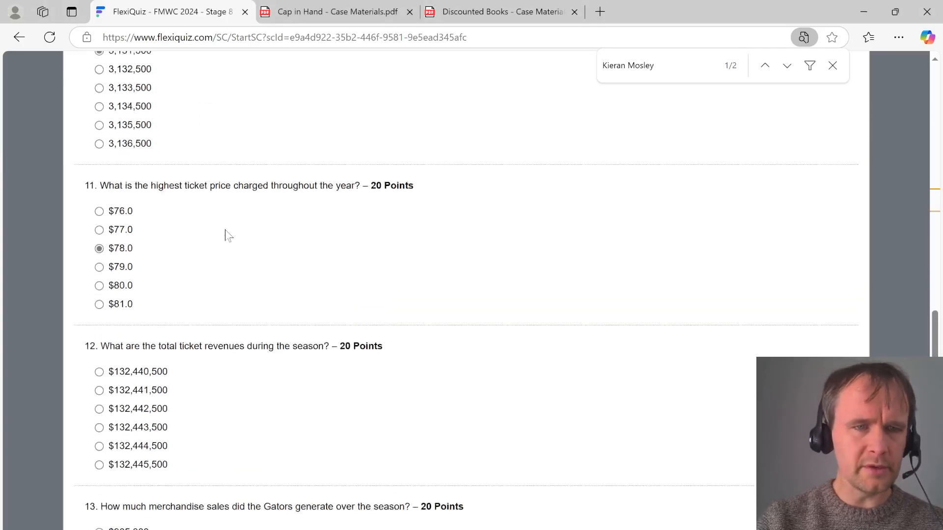
scroll(227, 235, down, 3)
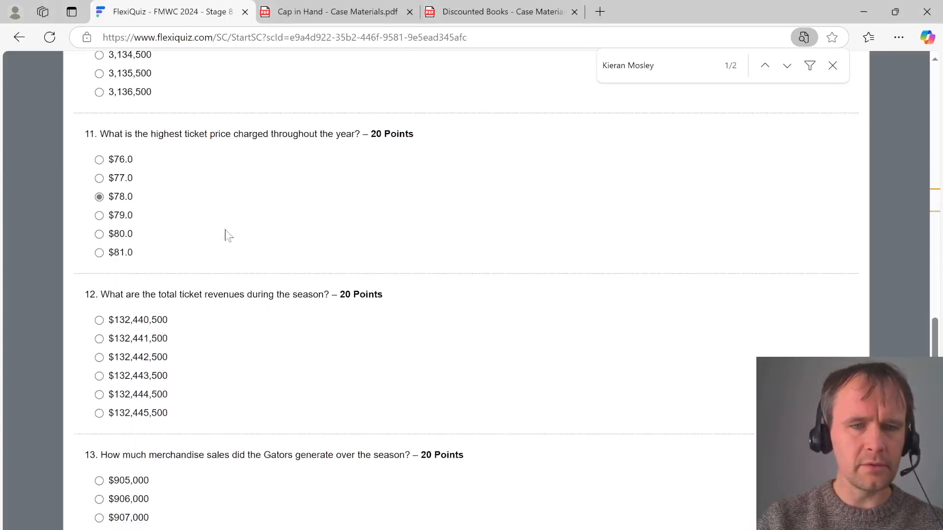
Back in Excel, inspect the row 3 formulas for the base price and the actual price
key(alt+Tab)
key(ctrl+Up)
key(Left)
key(Left)
key(Left)
key(Down)
key(Down)
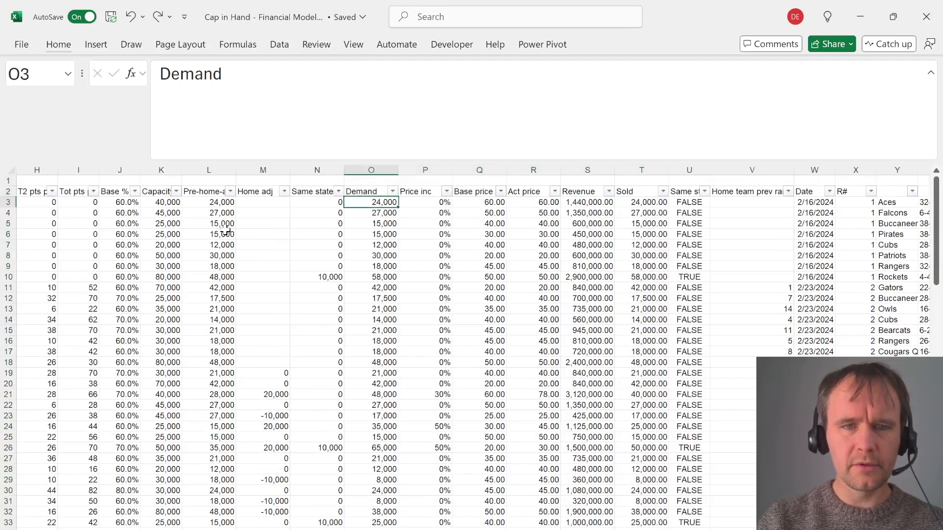
key(Left)
key(Right)
key(Right)
key(Right)
key(Right)
key(Left)
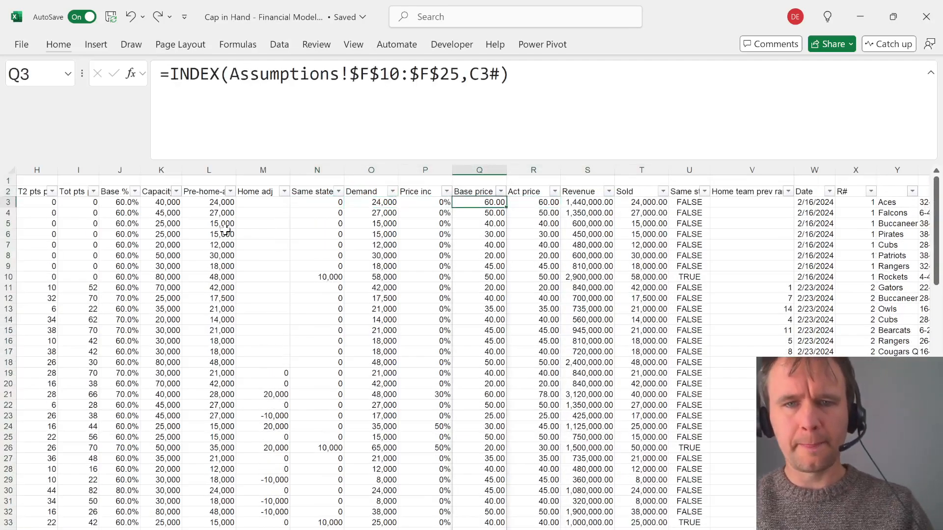
key(Right)
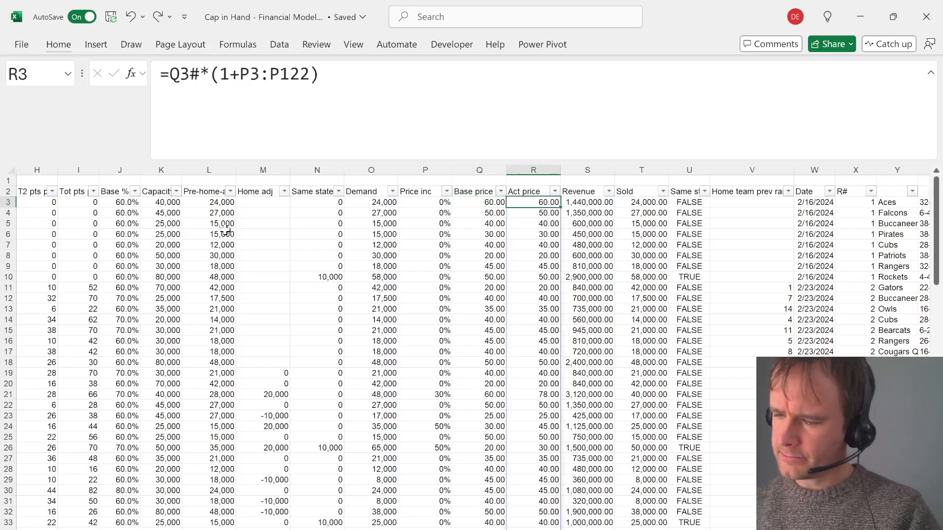
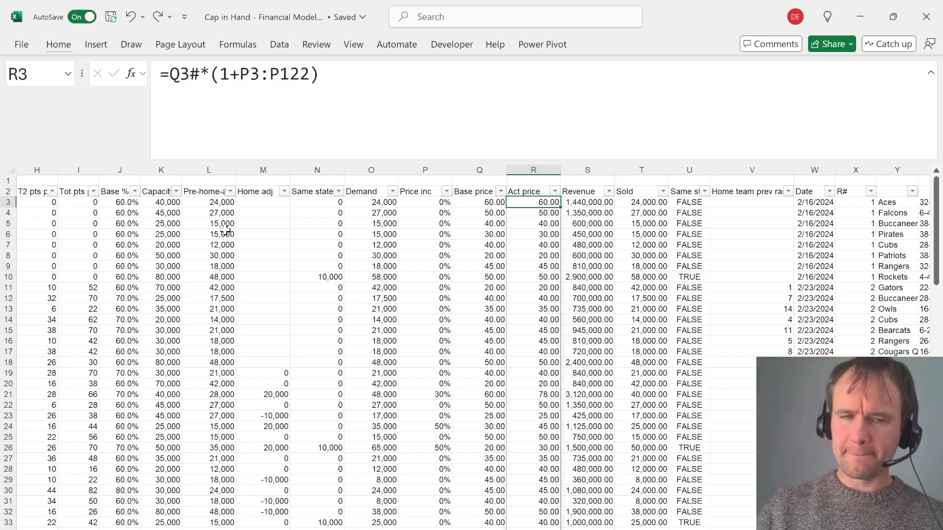
Review the base demand and previous-round game points rules on the Assumptions sheet
key(Left)
key(Left)
key(Left)
key(Left)
key(Left)
key(ctrl+Page_Up)
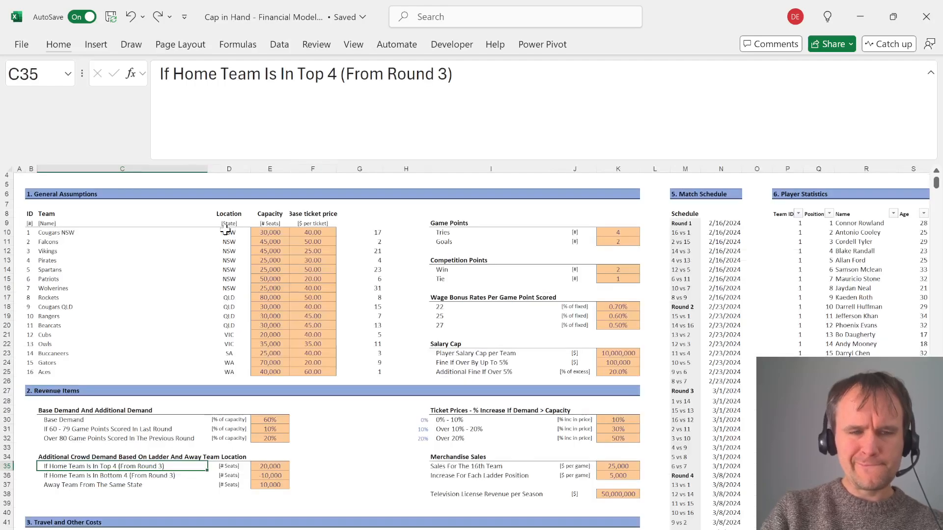
key(Up)
key(Up)
key(Up)
key(Up)
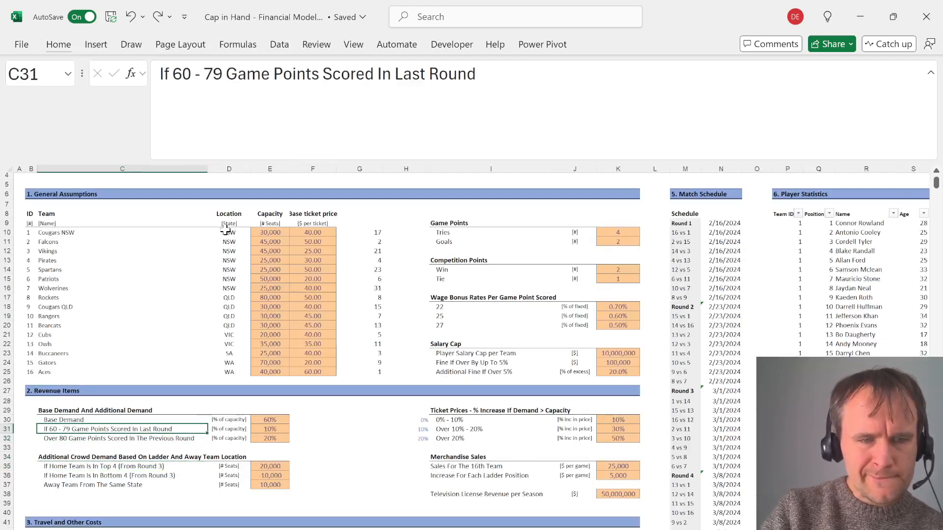
key(Down)
key(Up)
key(Up)
key(Up)
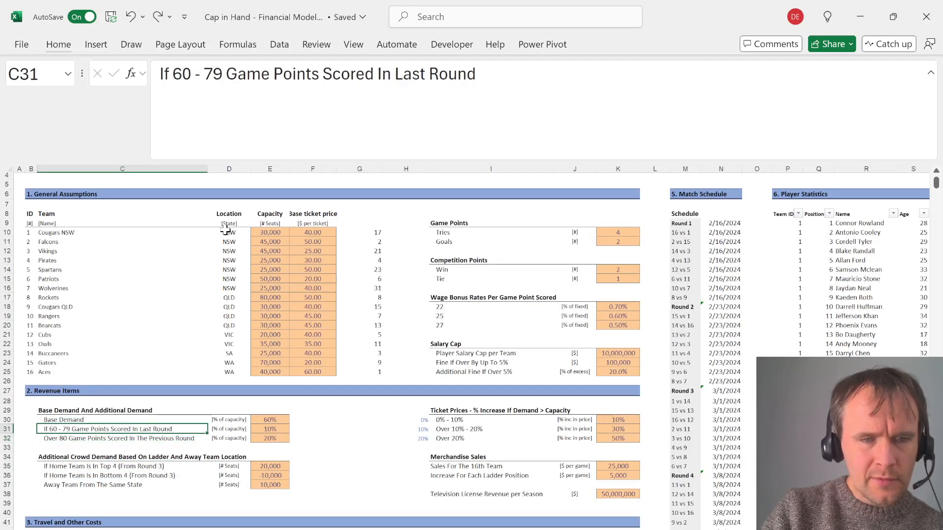
key(Down)
key(Down)
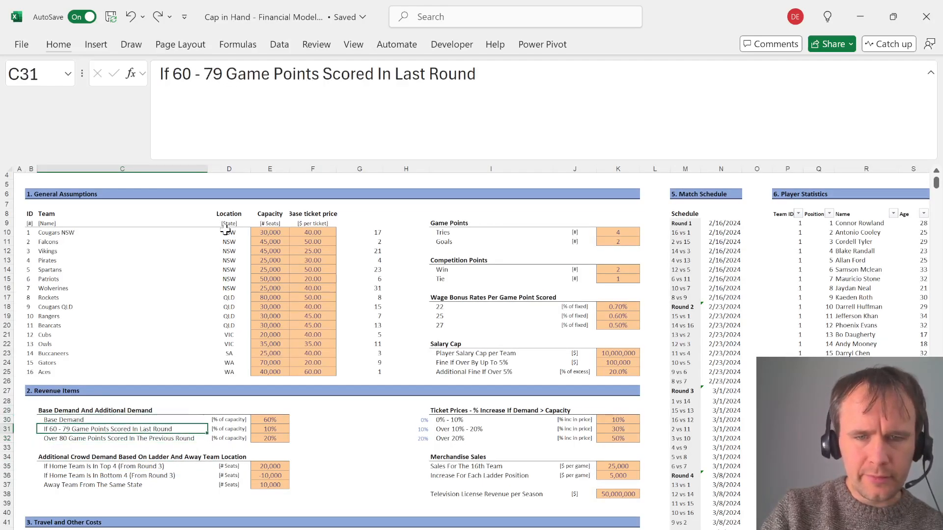
Return to the match calculation sheet and check the row 3 formulas from the team points through Home adj
key(ctrl+Page_Down)
key(Left)
key(ctrl+Page_Down)
key(Right)
key(Right)
key(Right)
key(Right)
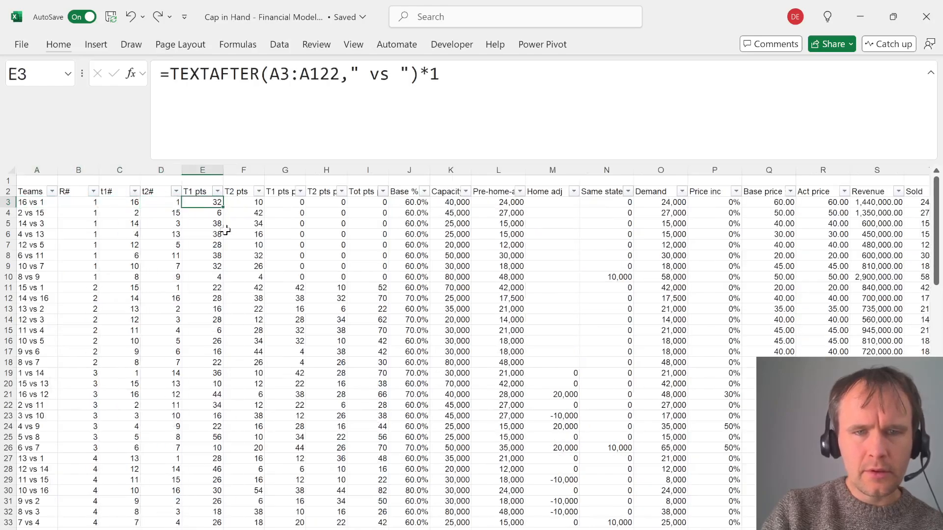
key(Right)
key(Right)
key(Right)
key(Right)
key(Right)
key(Right)
key(Right)
key(Right)
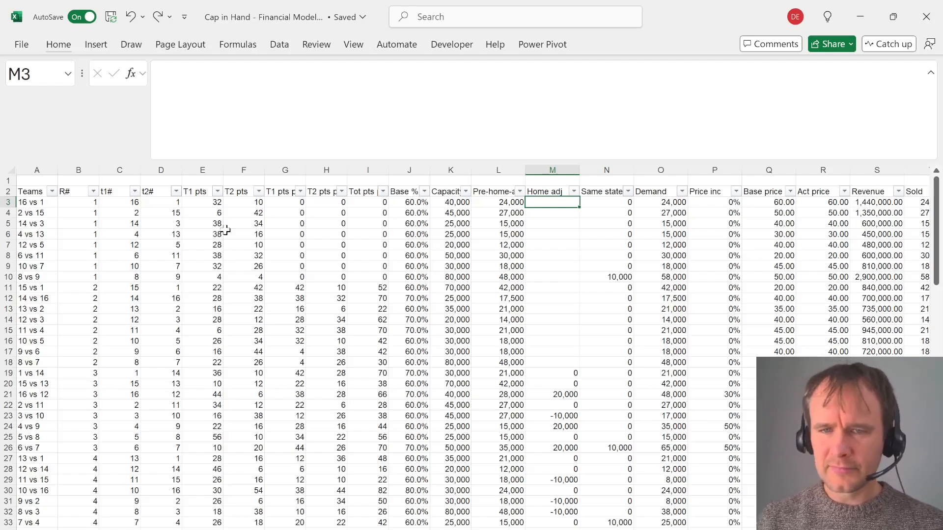
Inspect the Price inc formula in P3 and the cell references of the Demand formula in O3
key(Right)
key(Right)
key(Right)
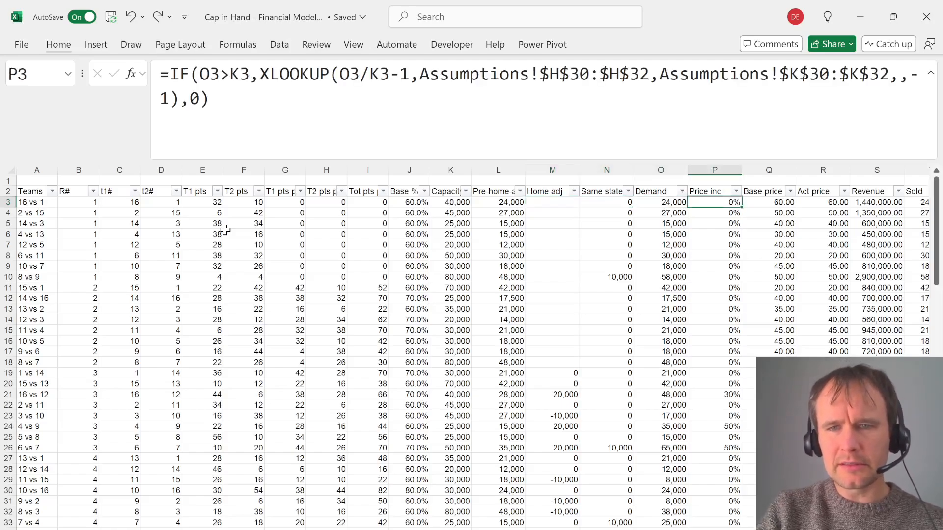
key(Left)
key(Up)
key(Down)
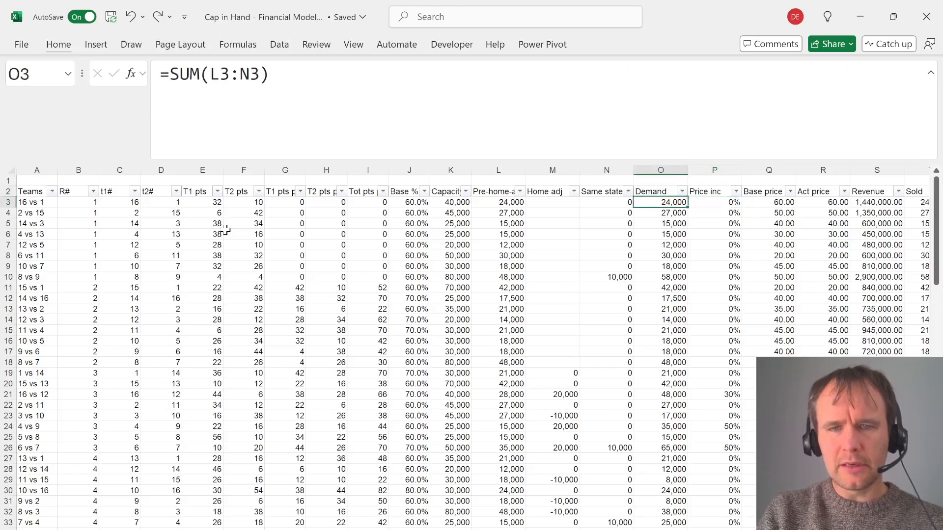
key(F2)
key(Escape)
Insert two blank columns before the Same state column and head the first one "States"
key(Left)
key(Up)
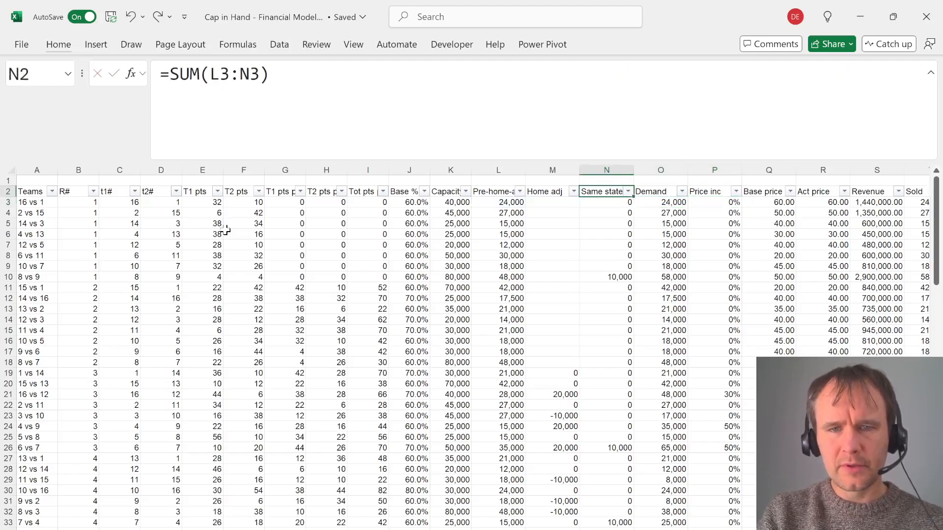
key(Down)
key(alt+h)
key(i)
key(c)
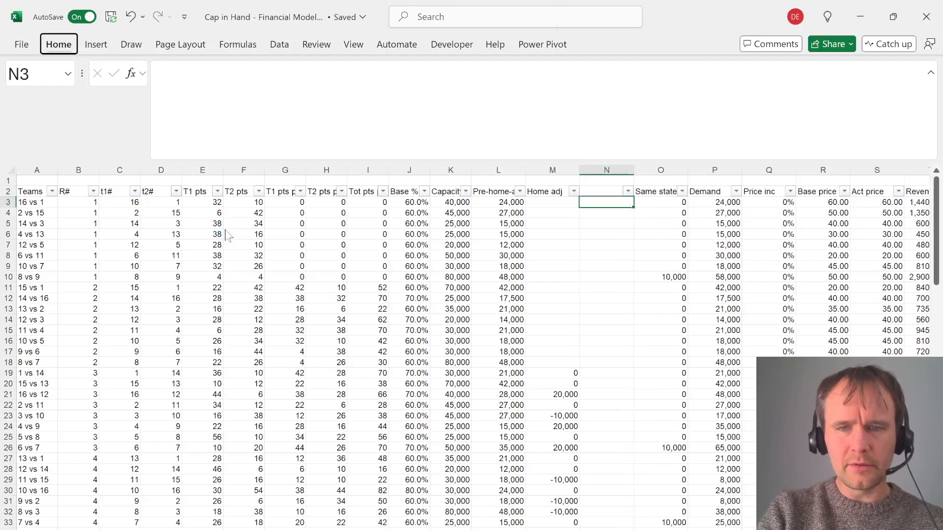
key(Up)
text(States)
key(Return)
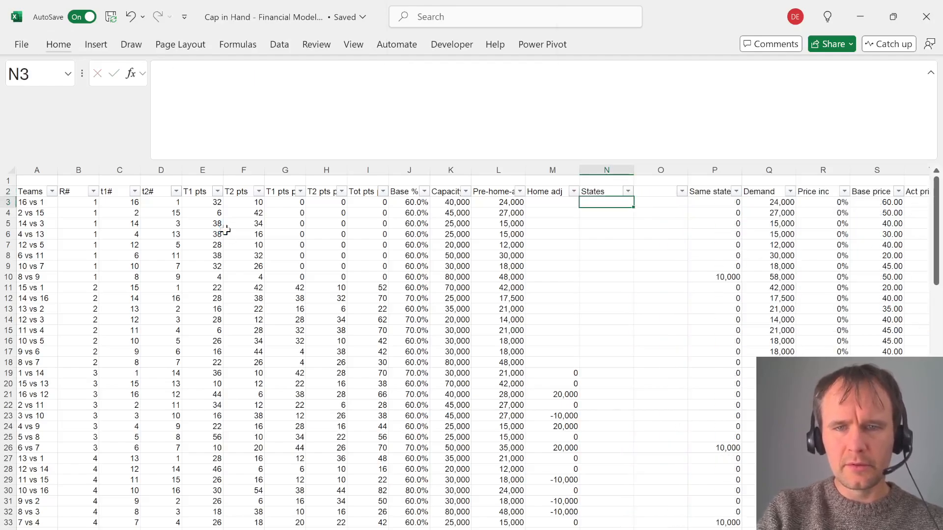
Start an INDEX formula in N3 that uses both team number columns, C3:D122, as the row numbers
text(=INDEX()
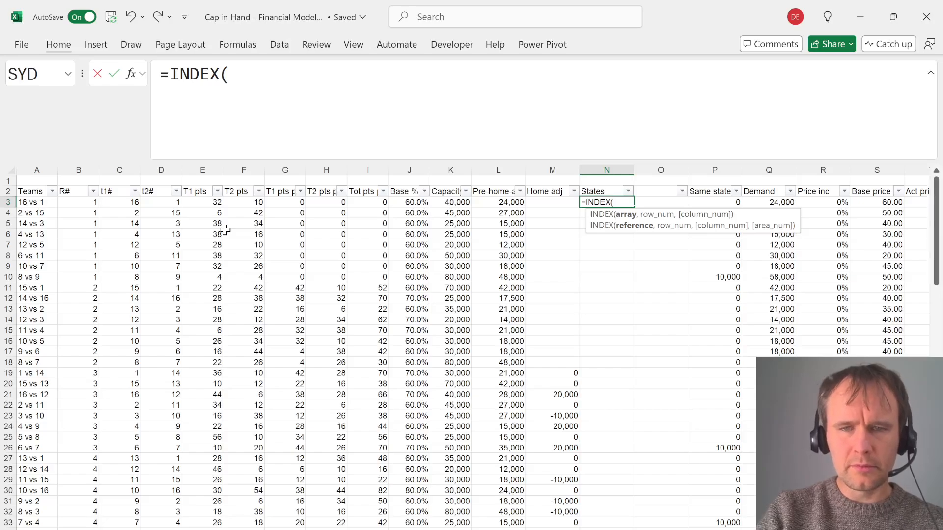
key(alt+Return)
text(,)
key(ctrl+Left)
key(ctrl+Left)
key(Right)
key(Right)
key(ctrl+shift+Down)
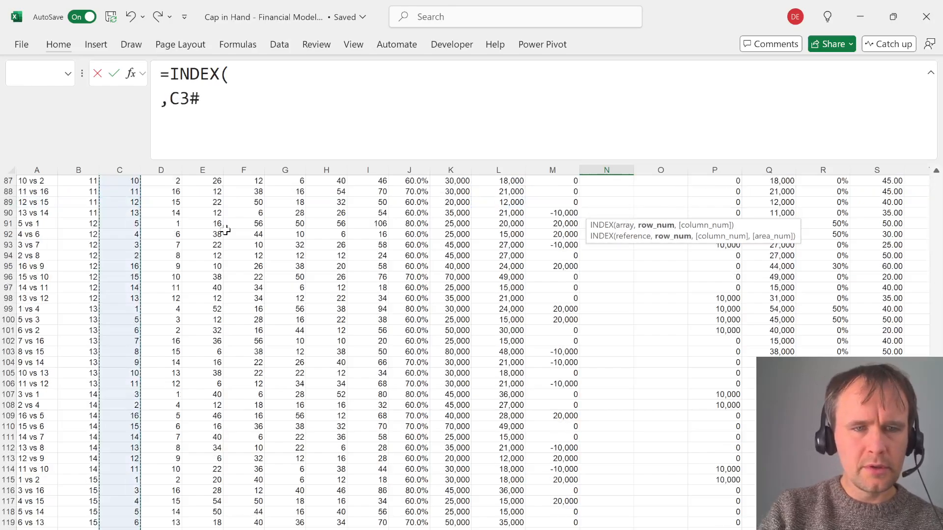
key(shift+Right)
text(,)
key(BackSpace)
text())
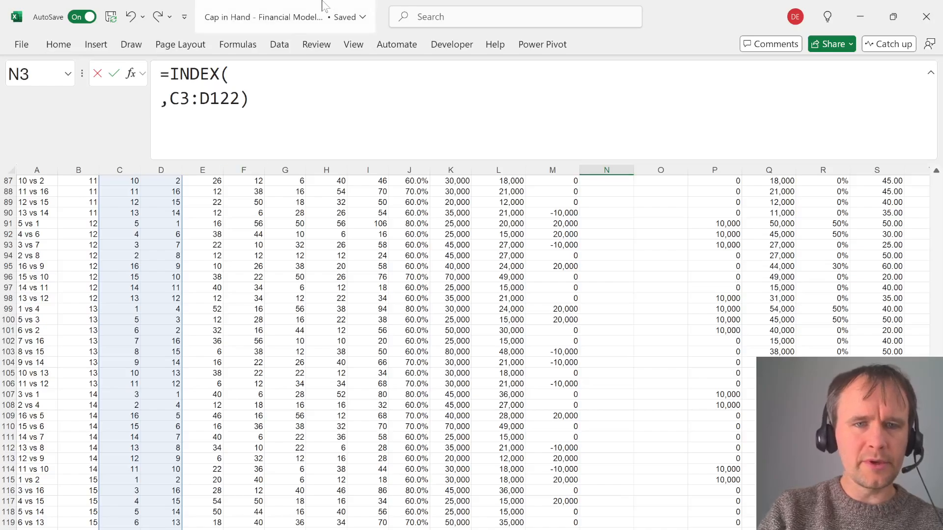
Complete the INDEX formula with the team locations Assumptions!D10:D25 as its array and enter it
click(229, 73)
key(ctrl+Page_Up)
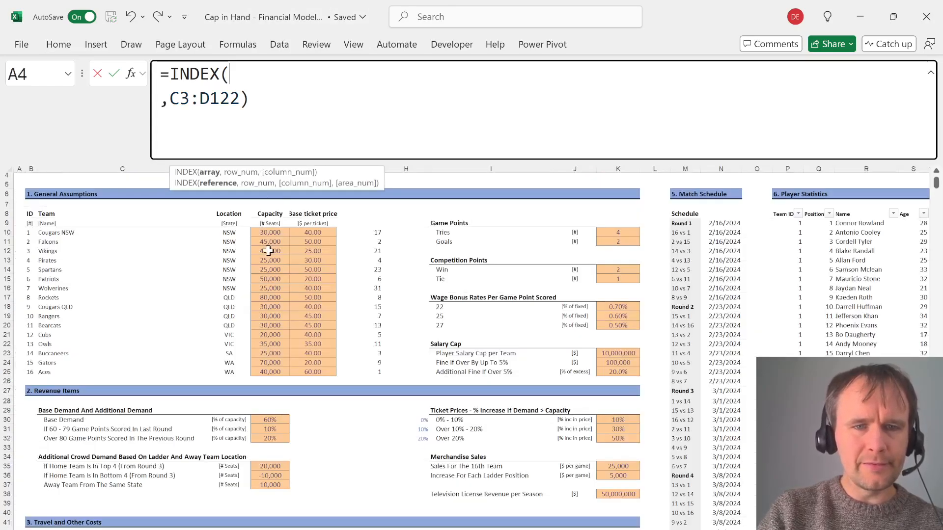
click(249, 233)
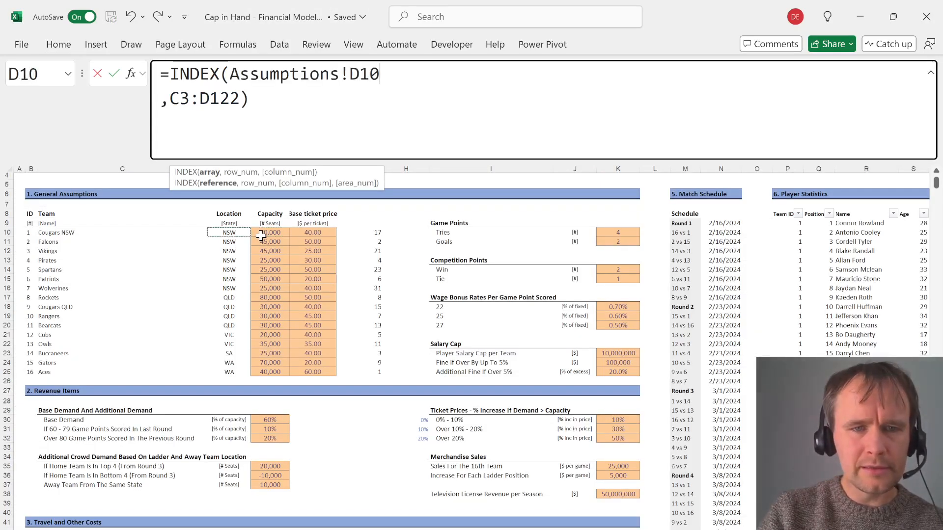
key(ctrl+shift+Down)
key(Return)
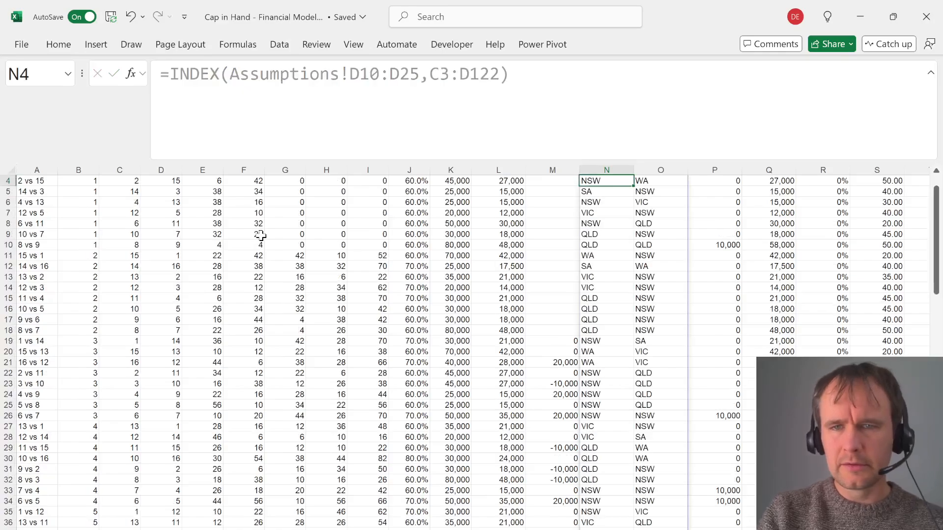
Insert a column before Same state adj and enter =N3=O3 in P3 to compare the two teams' states
key(Up)
key(Up)
key(Down)
key(Right)
key(Right)
key(alt+h)
text(ic=)
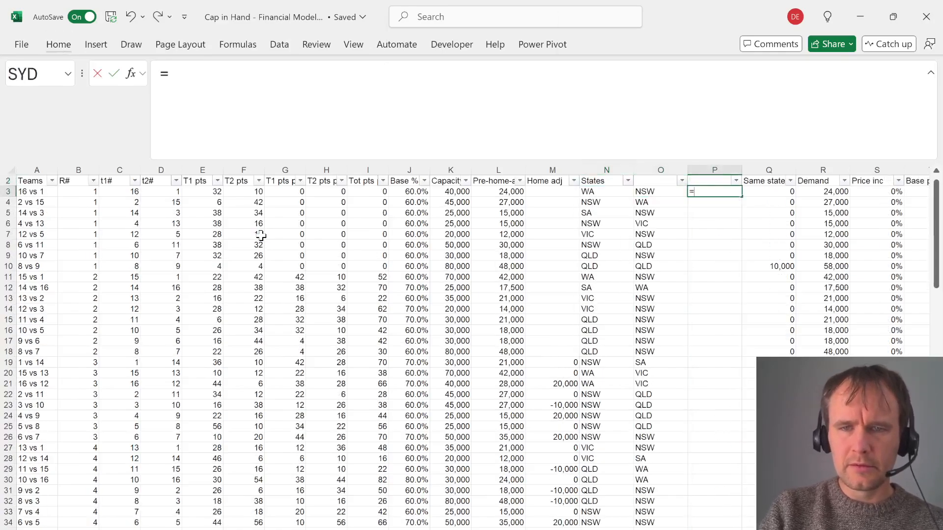
key(Left)
key(Left)
text(=)
key(Left)
key(Return)
Fill the state comparison formula in column P through row 122
key(Left)
key(ctrl+Down)
key(Right)
key(ctrl+shift+Up)
key(ctrl+d)
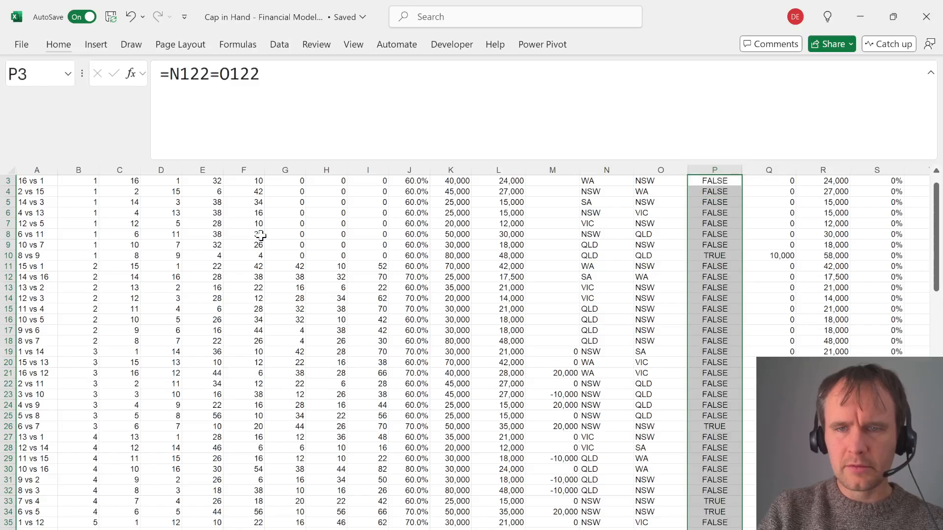
Filter the comparison column to TRUE and check the values listed for Same state adj
key(ctrl+Up)
key(Up)
key(alt+Down)
key(Down)
key(Down)
key(Down)
key(Down)
key(Down)
key(Down)
key(Down)
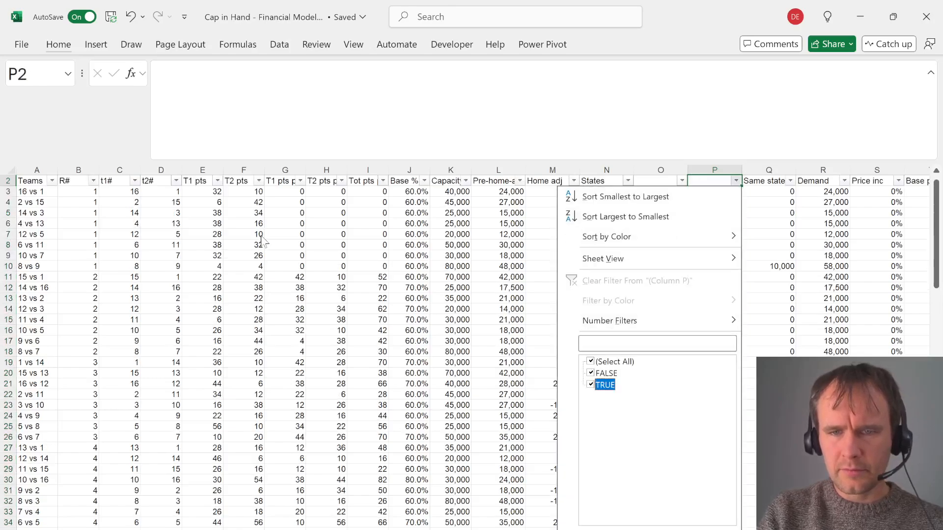
key(space)
key(Return)
key(Right)
key(alt+Down)
key(Escape)
Switch the comparison column's filter to FALSE and check the values listed for Same state adj
key(Left)
key(alt+Down)
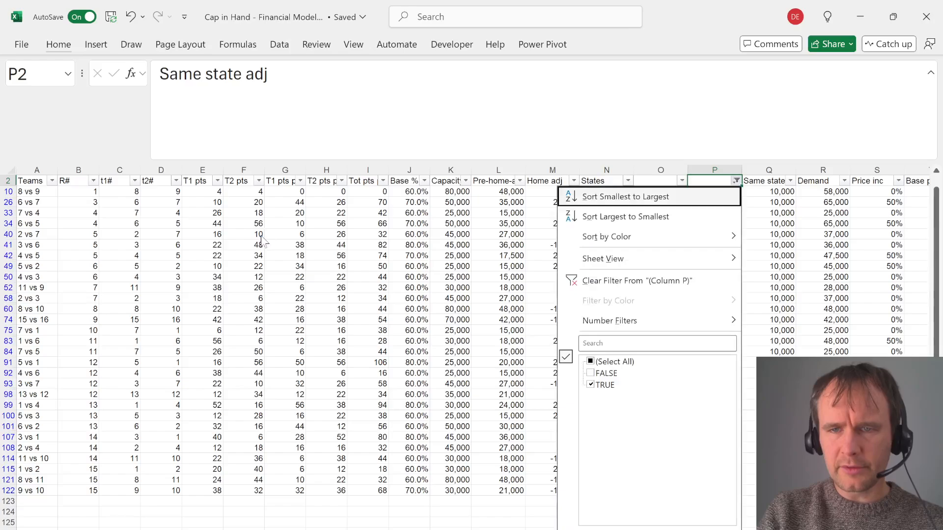
key(Down)
key(Down)
key(Down)
key(Down)
key(Down)
key(Down)
key(Down)
key(space)
key(Down)
key(space)
key(Return)
key(Right)
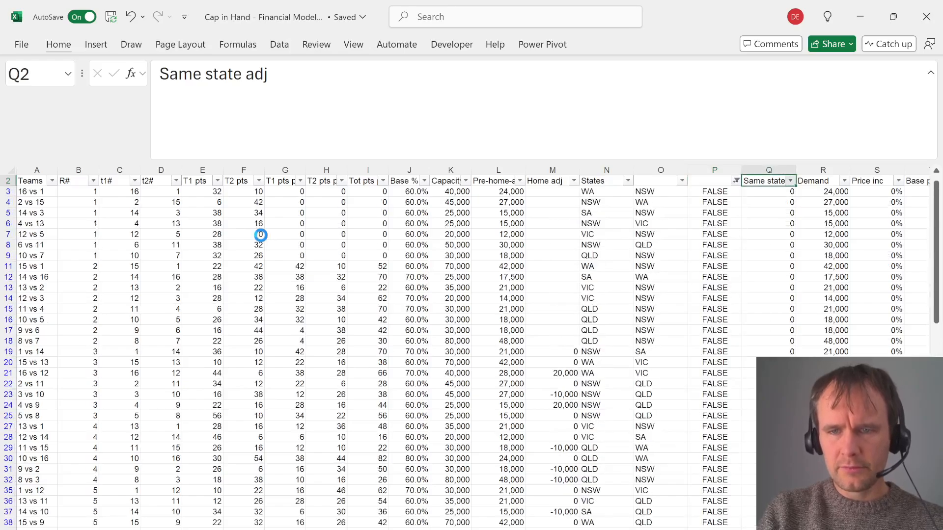
key(alt+Down)
key(Escape)
Delete the comparison column and the two States columns from the match calculation sheet
key(Left)
key(ctrl+space)
key(ctrl+minus)
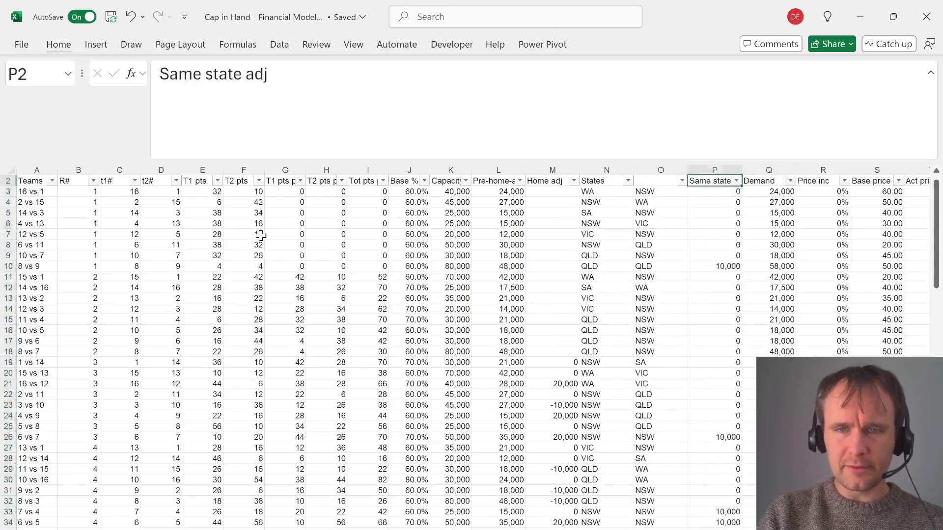
key(Left)
key(ctrl+space)
key(shift+Left)
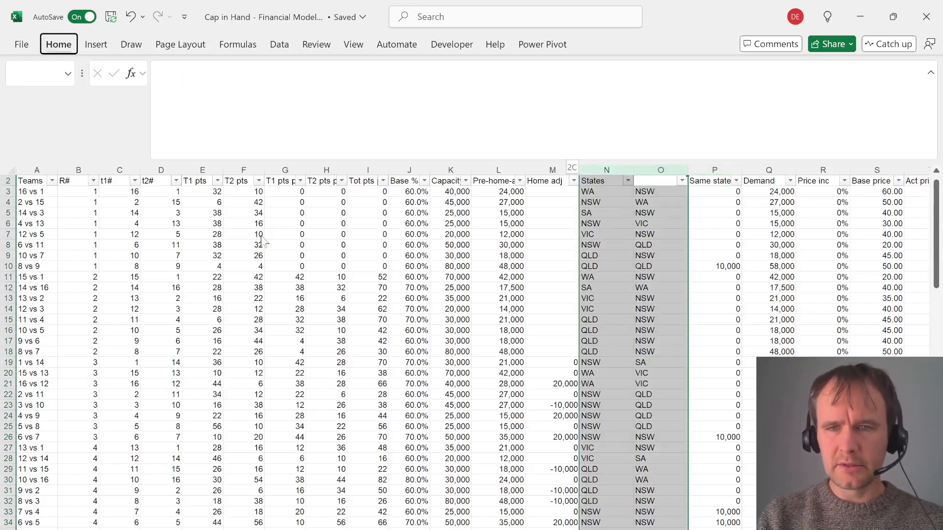
key(ctrl+minus)
key(Left)
Review the additional crowd demand rules on the Assumptions sheet, down to Away Team From The Same State
key(ctrl+Page_Up)
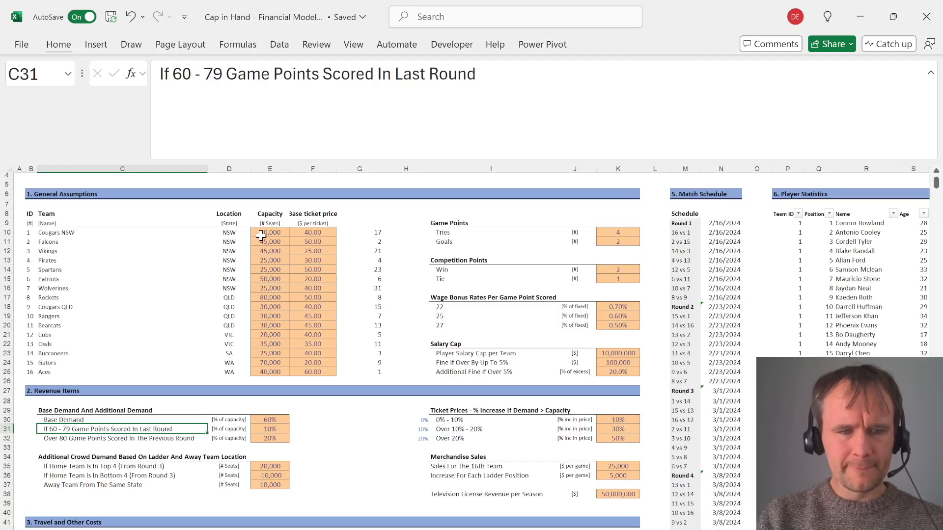
key(Down)
key(Down)
key(Down)
key(Down)
key(Down)
key(Down)
key(shift+space)
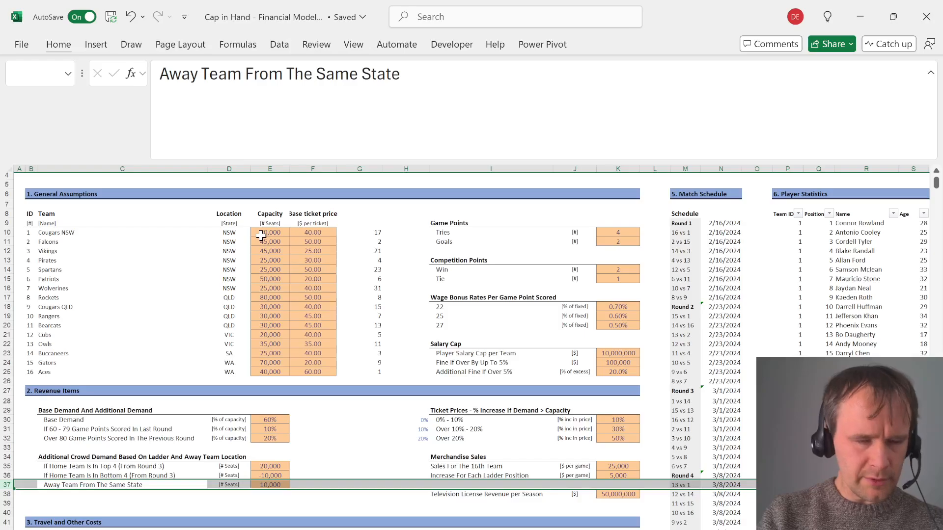
key(Left)
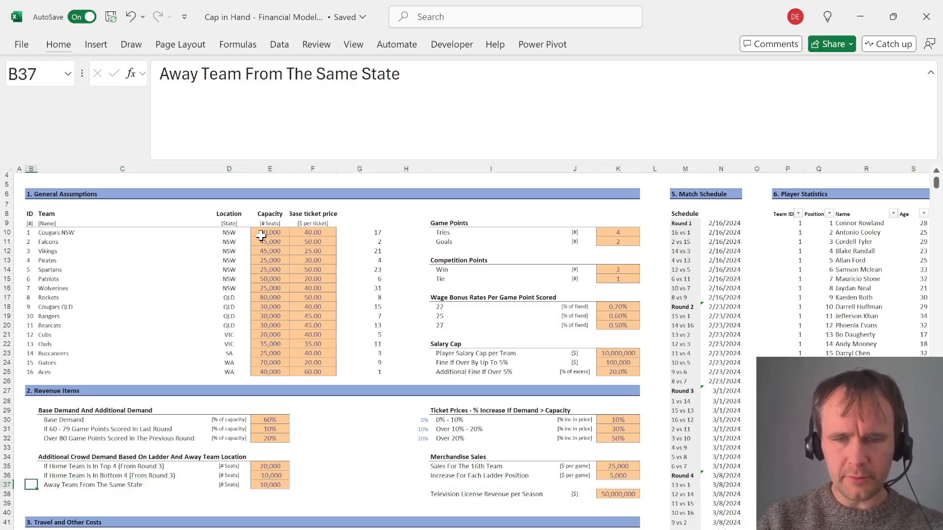
key(Right)
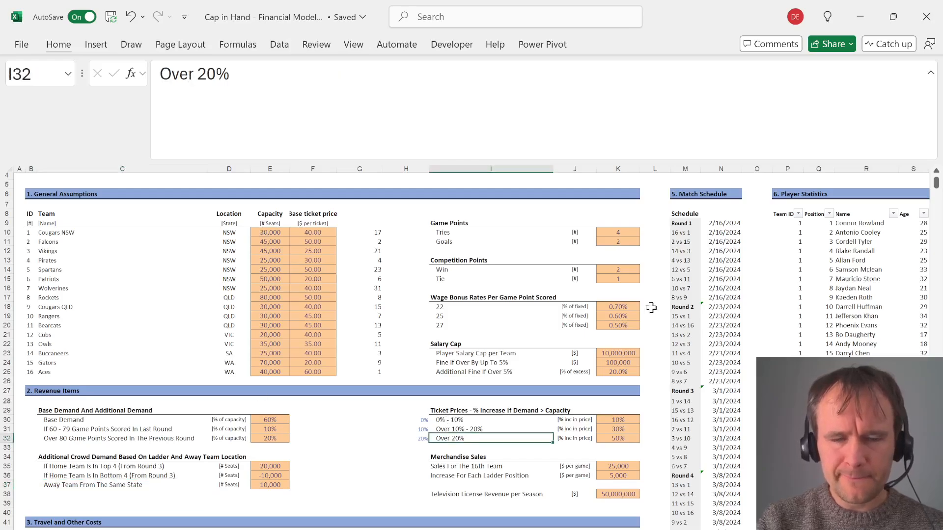
Set the first two ticket price band thresholds in H30 and H31 to 10% and 20%
key(Up)
key(Up)
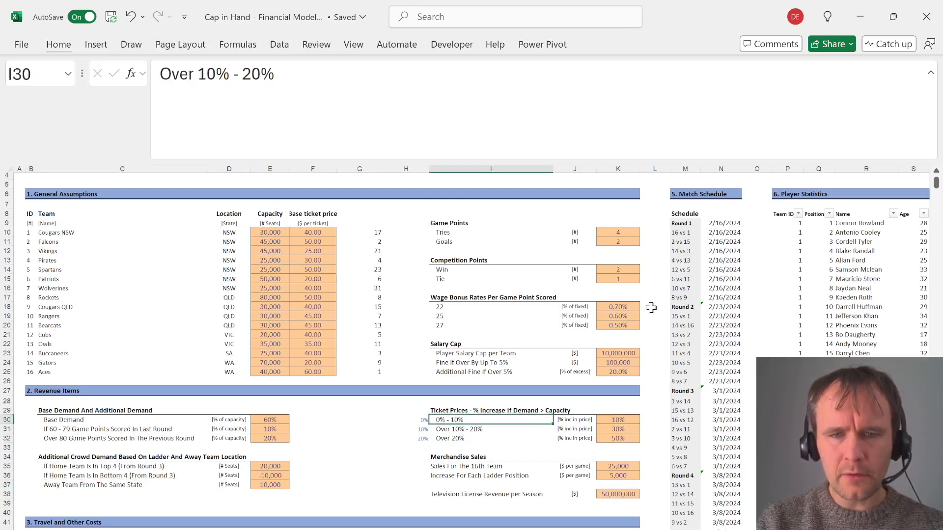
key(Left)
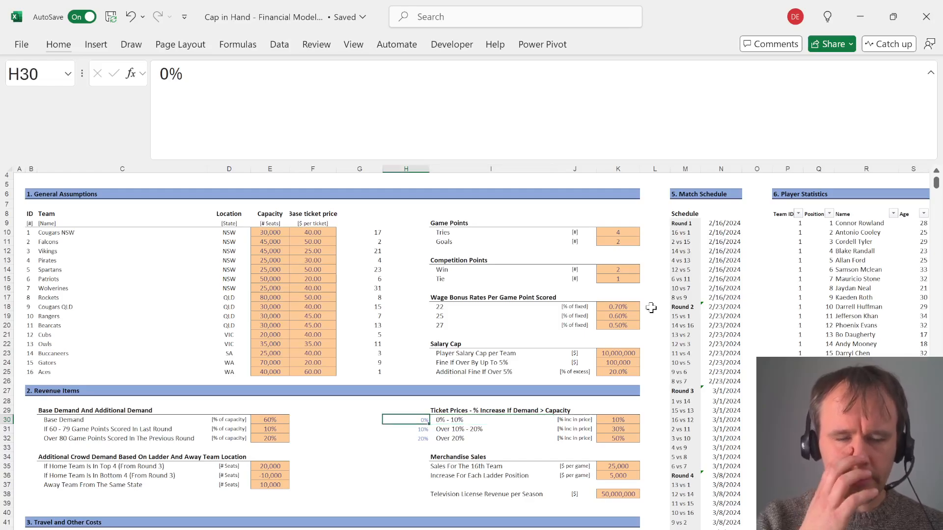
key(Down)
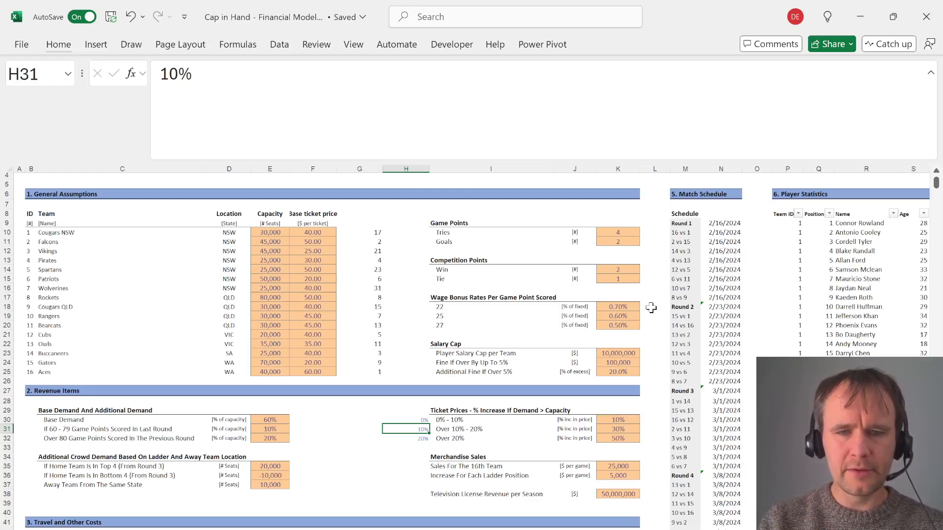
key(Up)
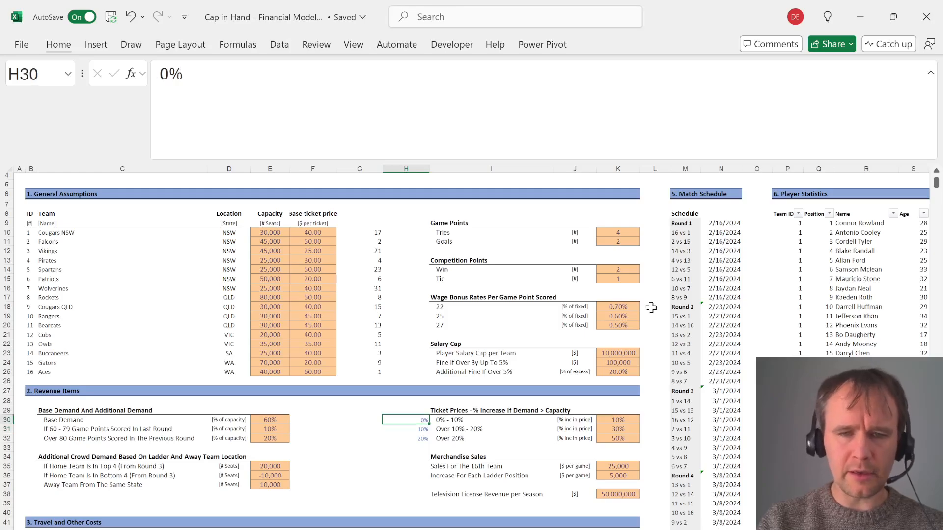
text(10)
key(Return)
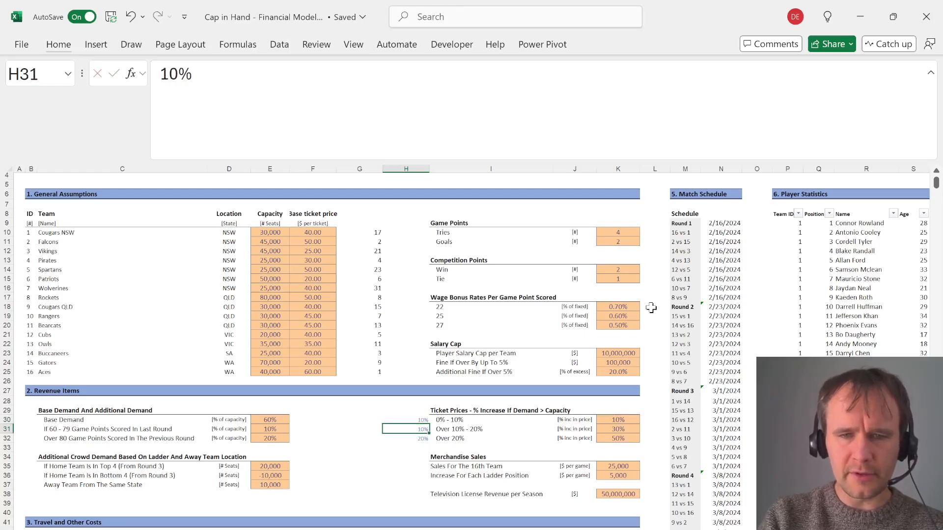
text(20)
key(Return)
Return to the match calculation sheet and inspect the Price inc lookup formula in P3
key(ctrl+Page_Down)
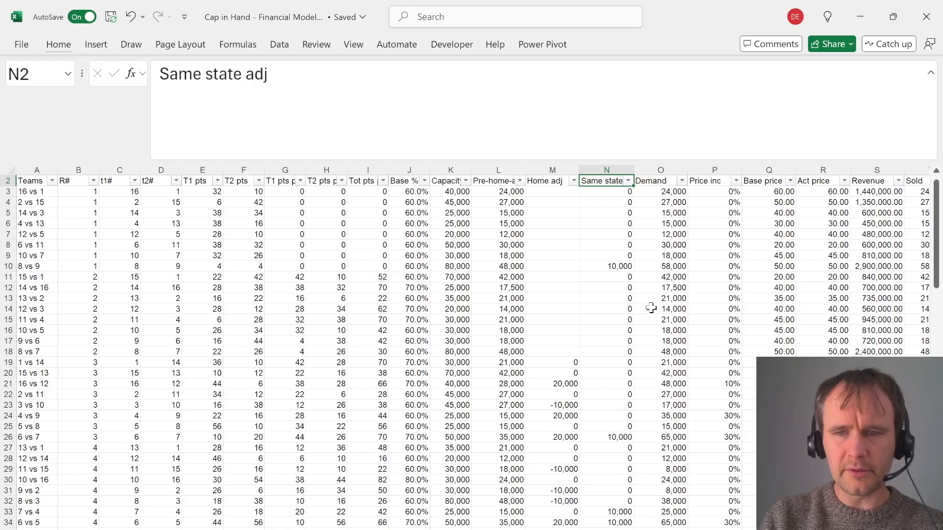
key(Down)
key(Right)
key(Right)
key(Left)
key(Right)
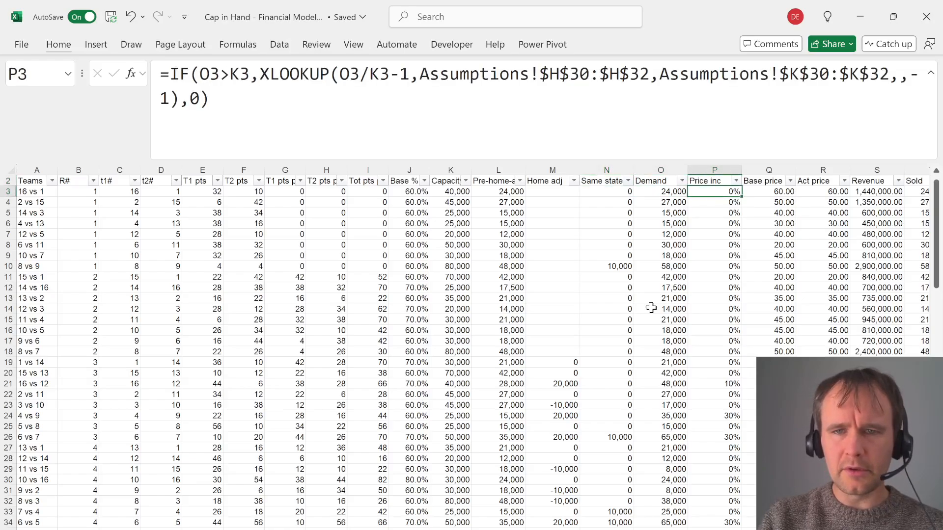
Set the Over 20% band threshold in H32 on the Assumptions sheet to 100000%
key(ctrl+Page_Up)
text(100000)
key(Return)
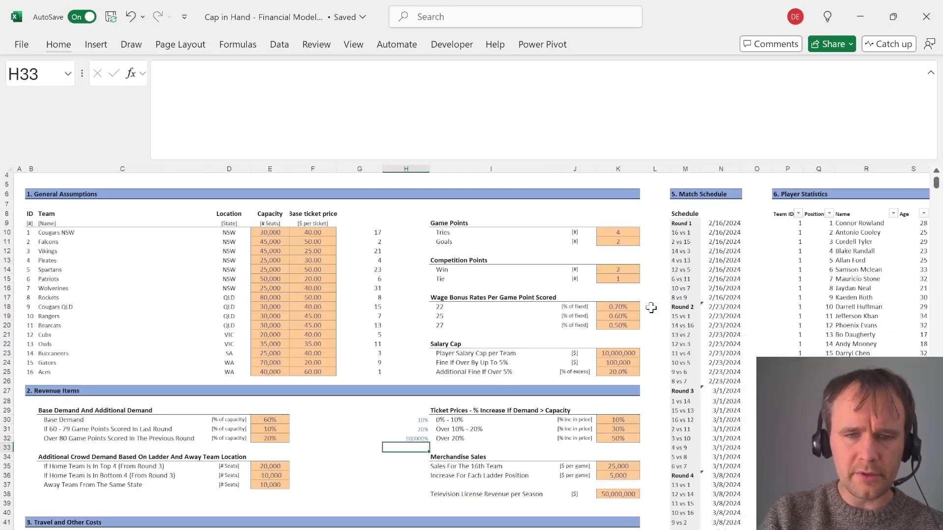
key(Up)
Change the XLOOKUP match mode in the Price inc formula in P3 to 1
key(ctrl+Page_Down)
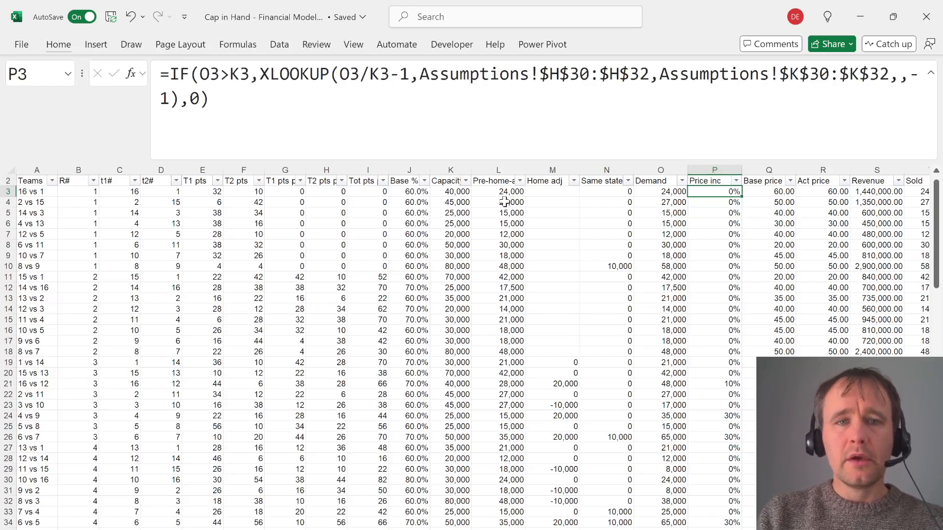
click(410, 74)
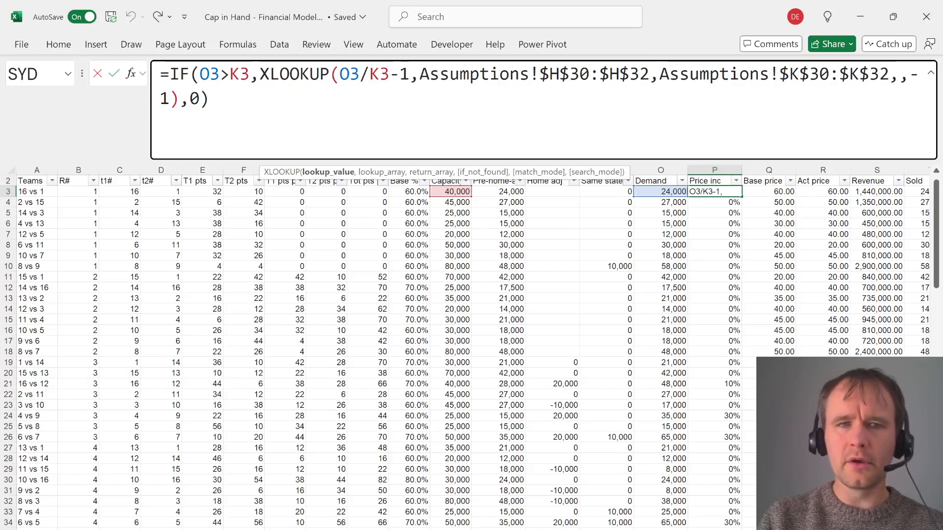
click(161, 98)
key(BackSpace)
key(Return)
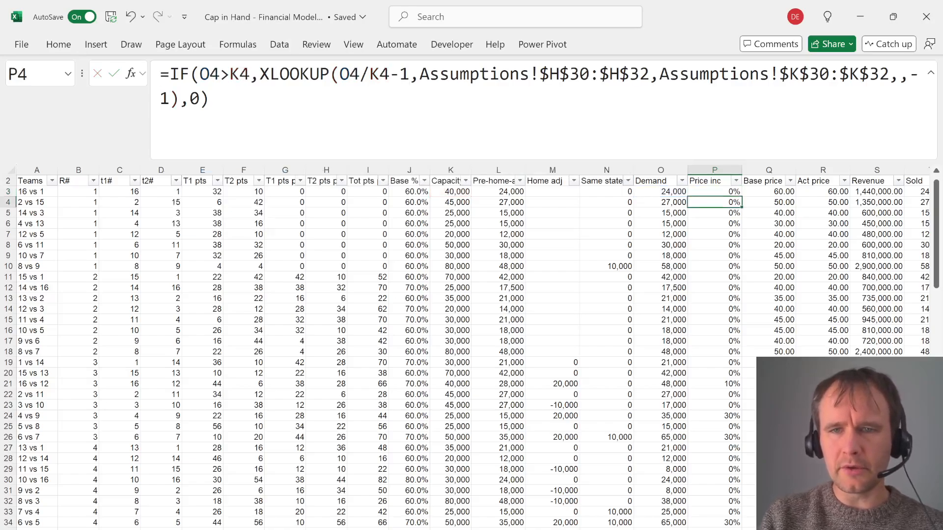
Apply the revised P3 formula to the whole Price inc column
key(Up)
key(ctrl+shift+Down)
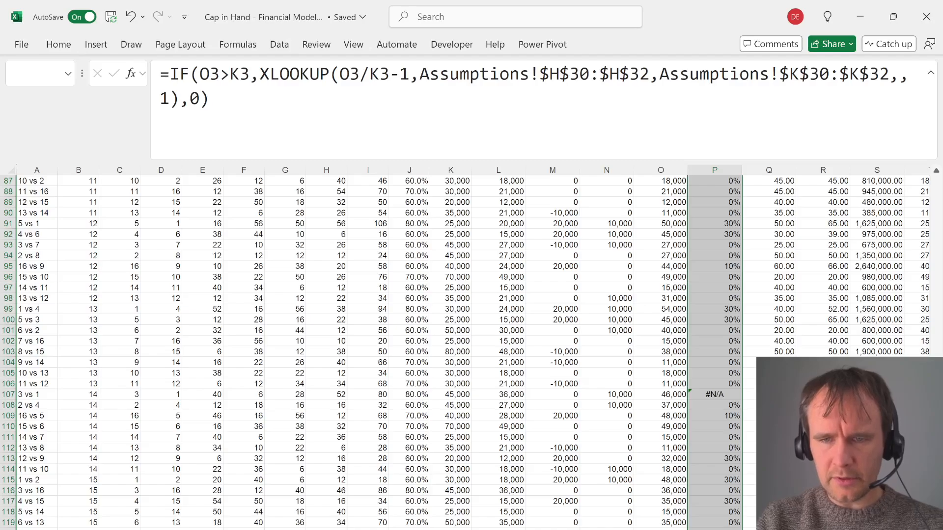
key(Left)
key(Right)
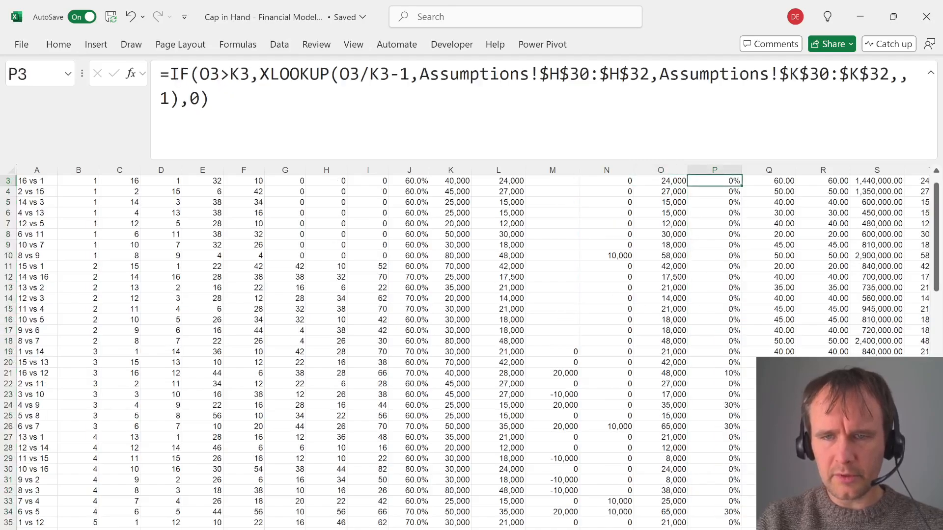
key(ctrl+shift+Down)
key(F2)
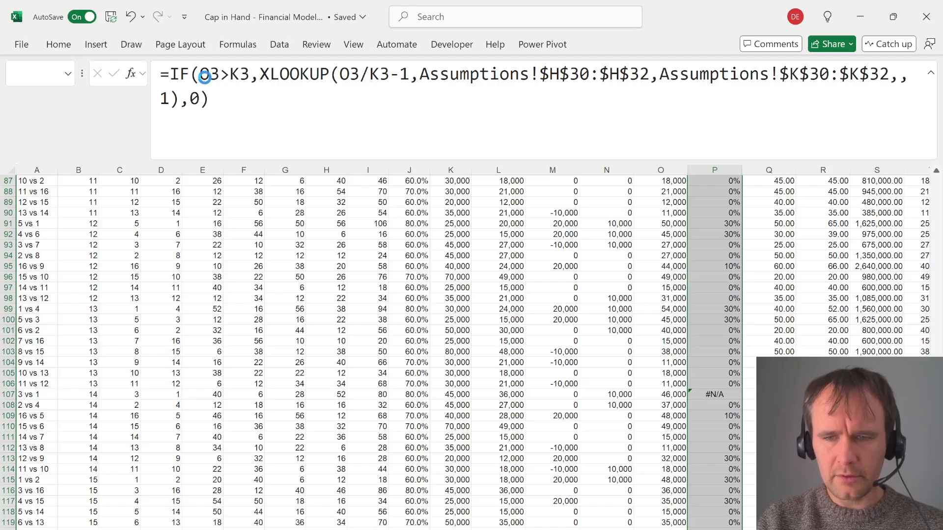
key(ctrl+Return)
Select the Revenue values from S3 down and compare their total with the answer options of quiz question 12
key(Up)
key(Up)
key(Right)
key(Right)
key(Right)
key(Down)
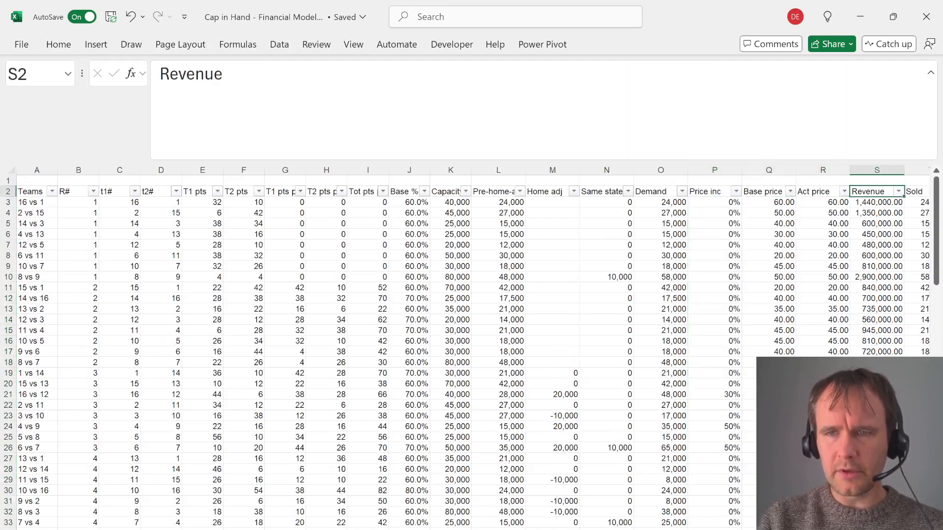
key(Down)
key(ctrl+shift+Down)
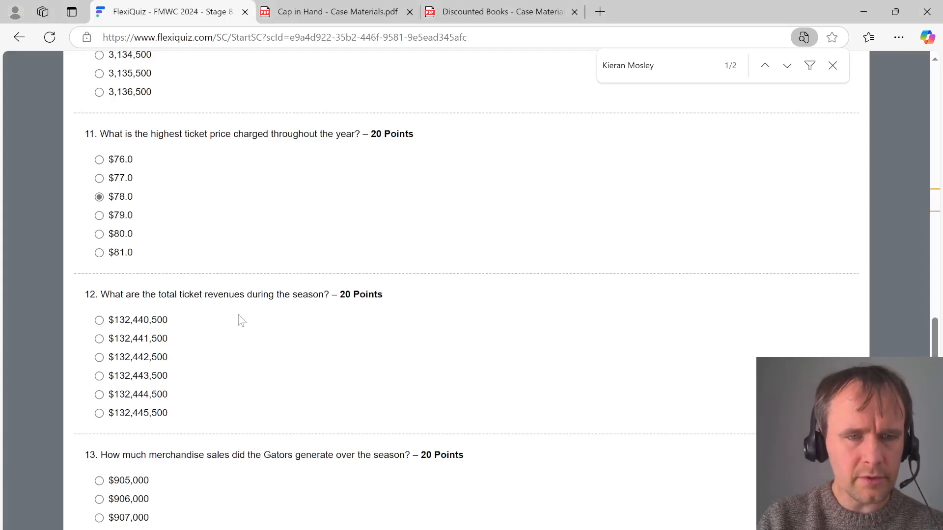
Return to the workbook and insert a blank column between Demand and Price inc
key(alt+Tab)
key(Left)
key(Left)
key(Left)
key(Left)
key(Up)
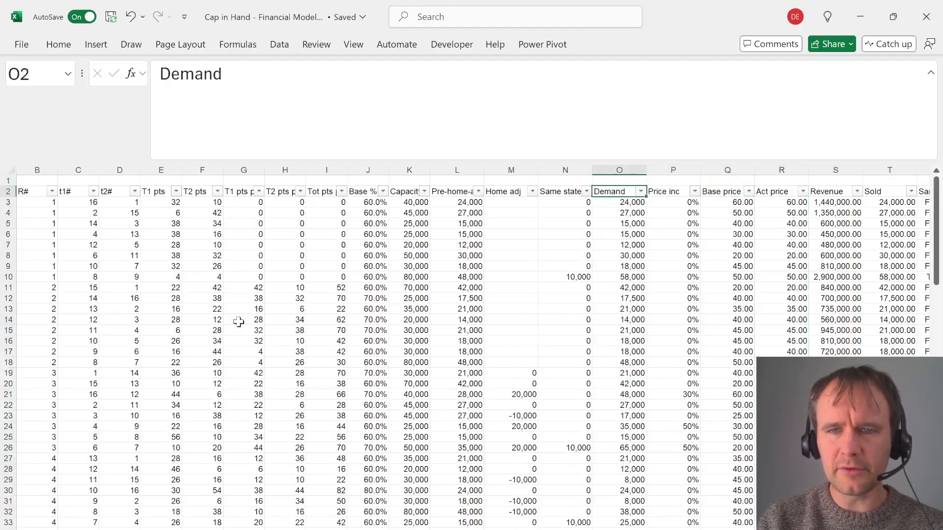
key(Right)
key(Down)
key(alt+h)
text(ic)
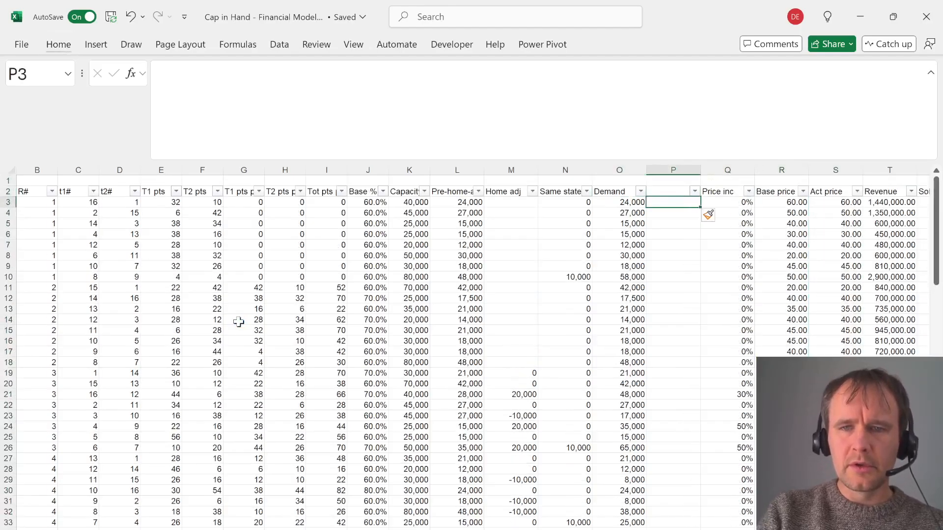
Enter the formula =O3:O122/K3#-1 in P3 to calculate demand over capacity for every match
text(=)
key(Left)
key(ctrl+shift+Down)
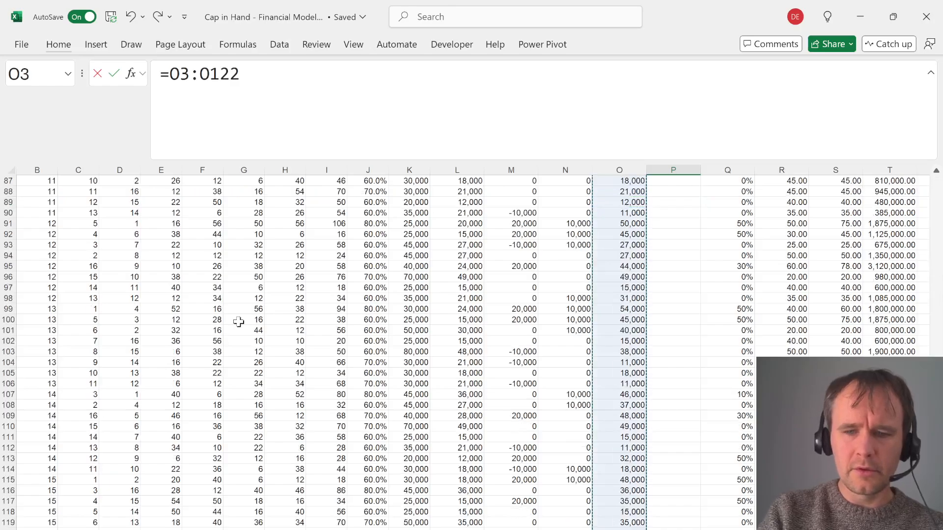
text(/)
key(Left)
key(Left)
key(Left)
key(Up)
key(Up)
key(Left)
key(Left)
key(Down)
key(Down)
key(ctrl+shift+Down)
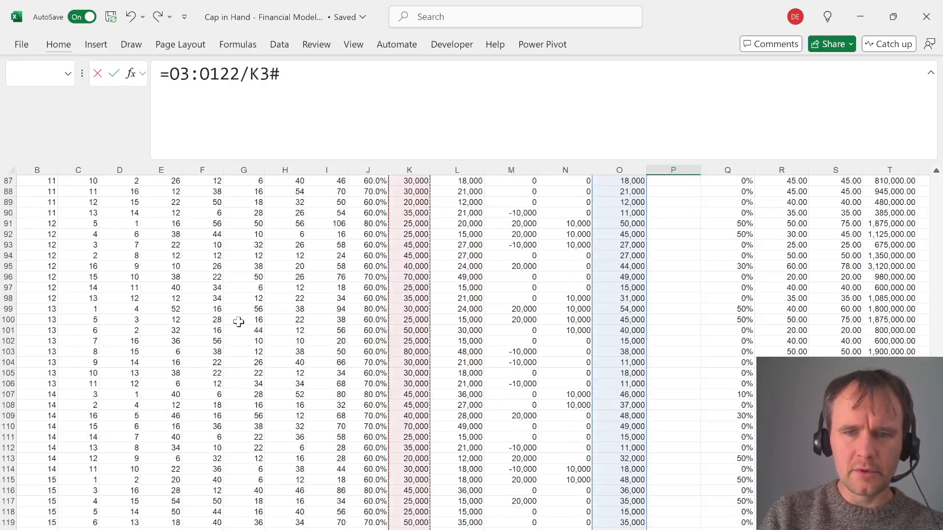
text(-1)
key(ctrl+Return)
Format the whole new demand-over-capacity column P as percentages
key(Up)
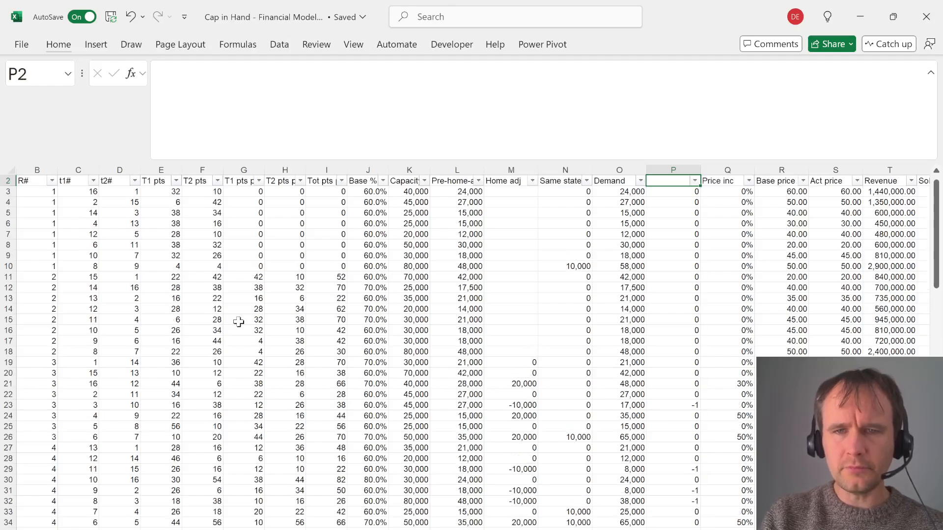
key(ctrl+space)
key(ctrl+shift+5)
Filter the unnamed column P to show only the 10% rows
key(Up)
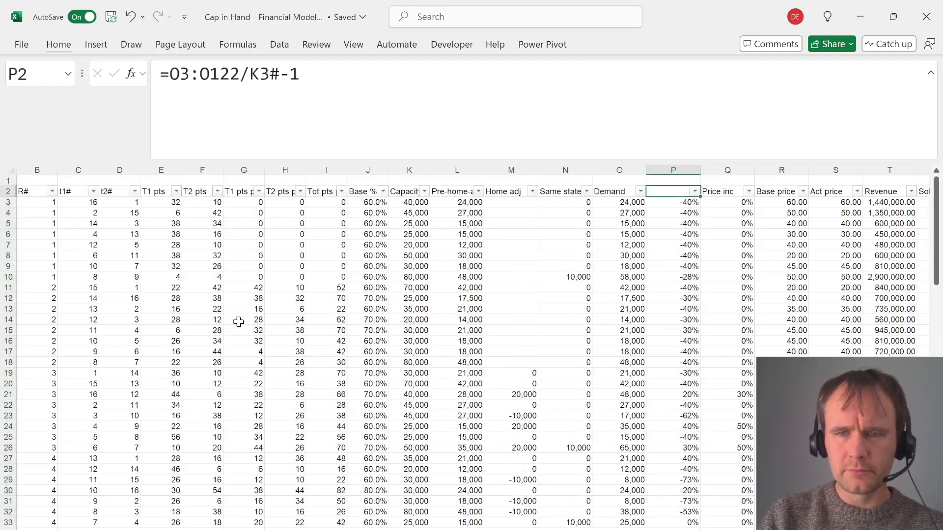
key(alt+Down)
key(Tab)
key(Tab)
key(1)
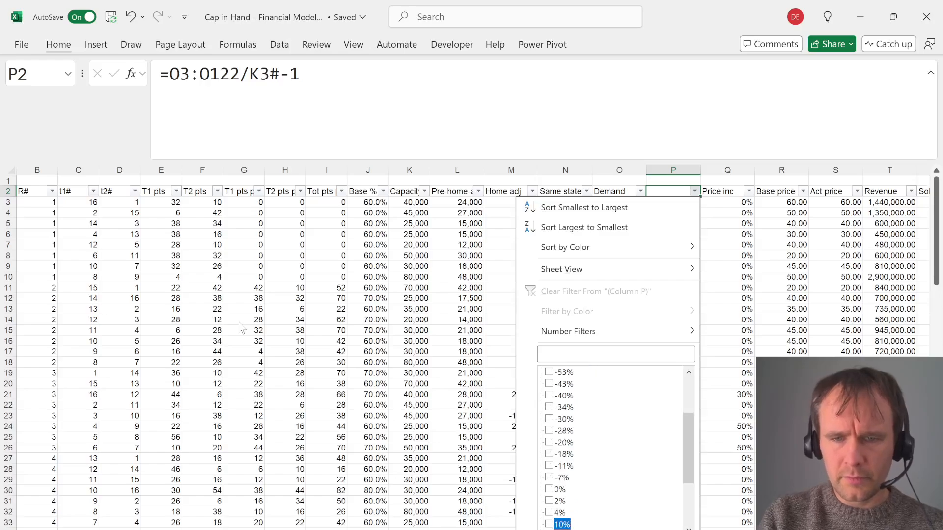
key(Return)
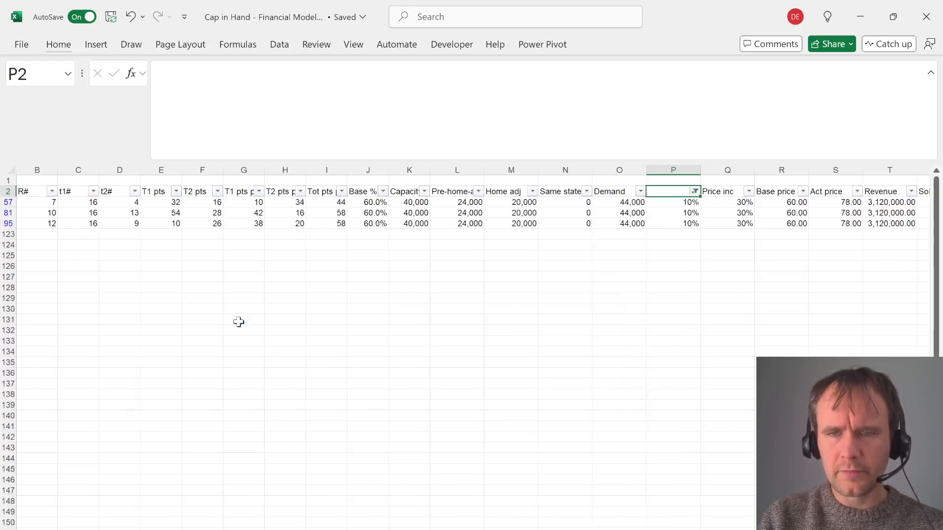
Show the filtered 10% values in column P with two decimal places
key(Down)
key(ctrl+shift+Down)
key(alt)
key(h)
key(0)
key(alt+h)
key(0)
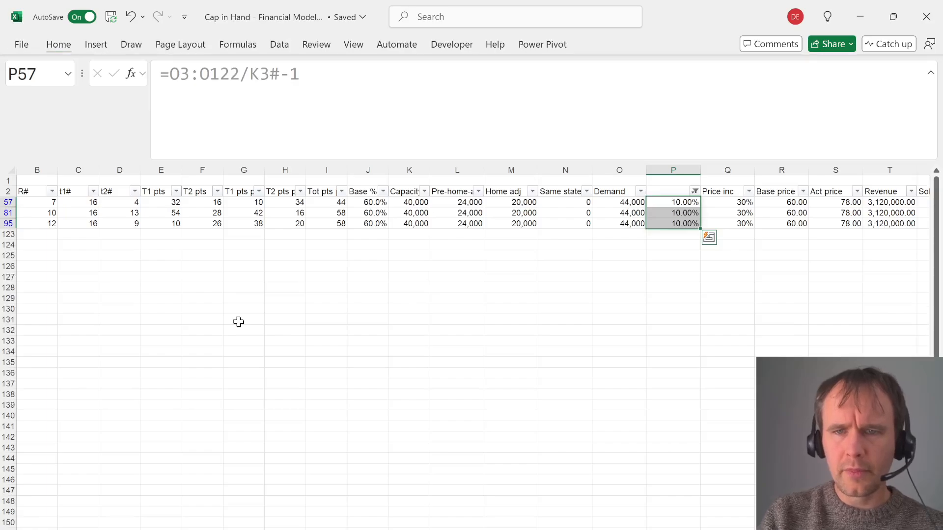
Check the ticket price threshold cells H30 and H31 on the Assumptions sheet against the filtered matches
key(ctrl+Page_Up)
key(Up)
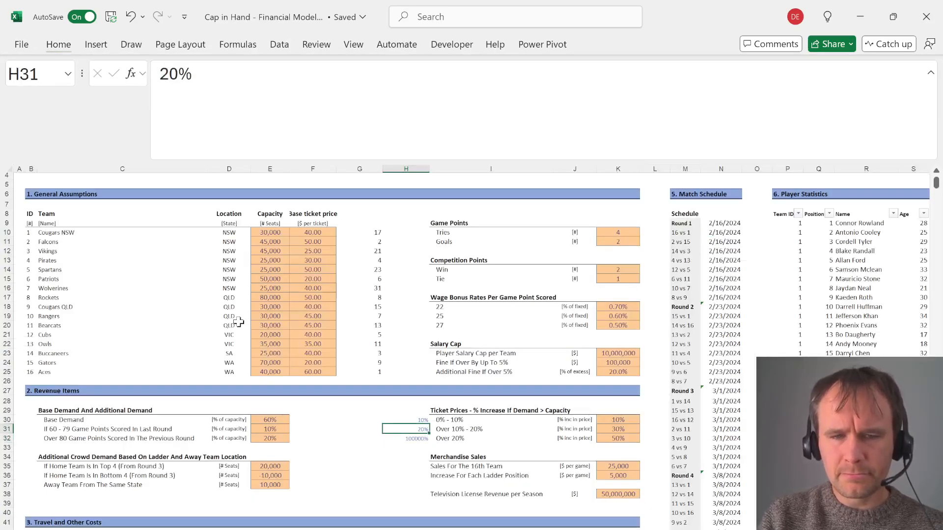
key(Up)
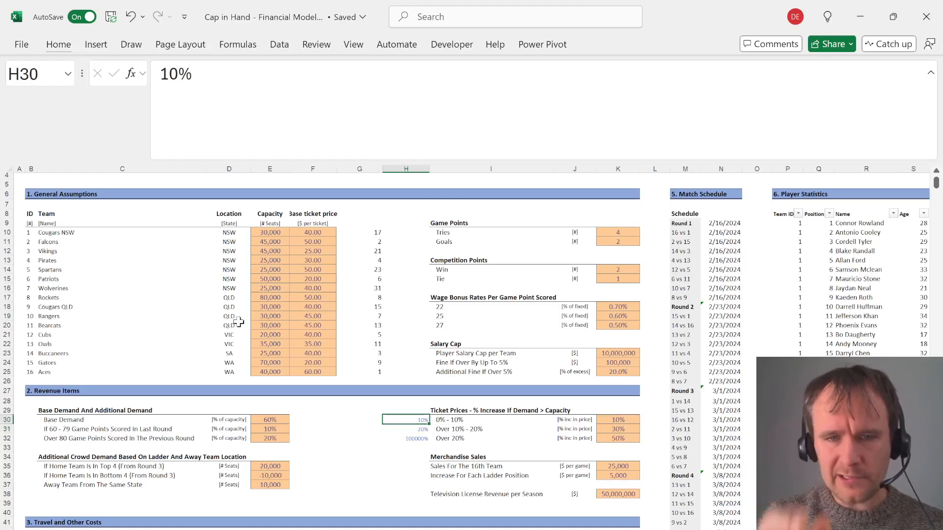
key(ctrl+Page_Down)
key(Right)
key(ctrl+Page_Up)
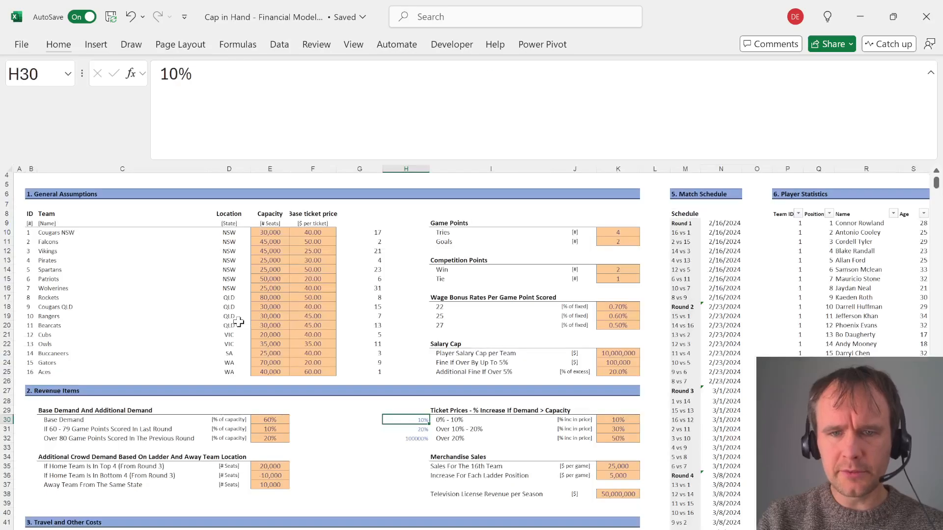
key(ctrl+Page_Down)
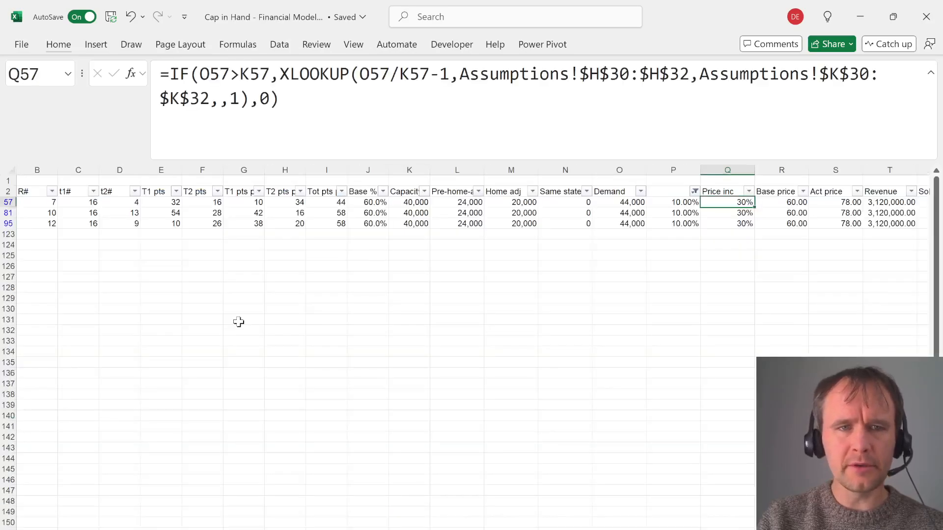
Overwrite Price inc with 10% in all the filtered rows
key(ctrl+shift+Down)
text(10%)
key(ctrl+Return)
key(ctrl+Up)
Change the column P filter to show only the 20% rows and select their values
key(Left)
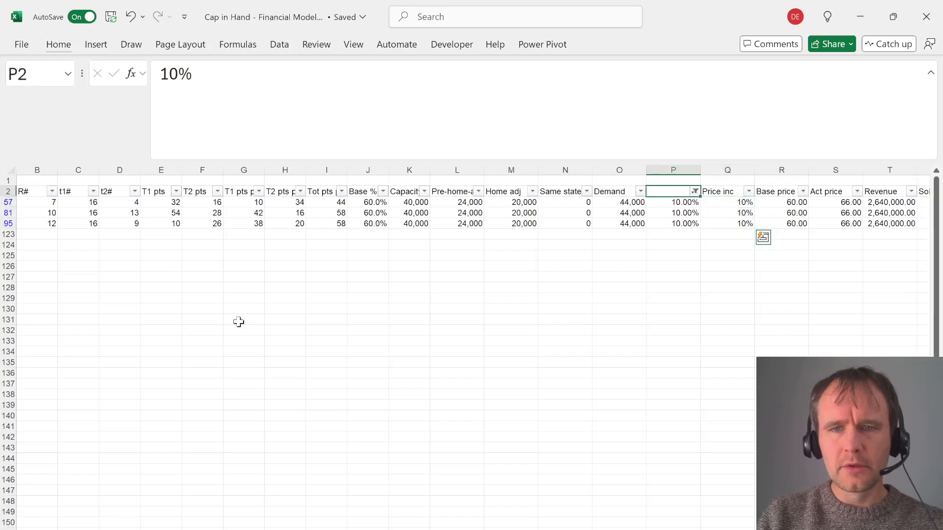
key(alt+Down)
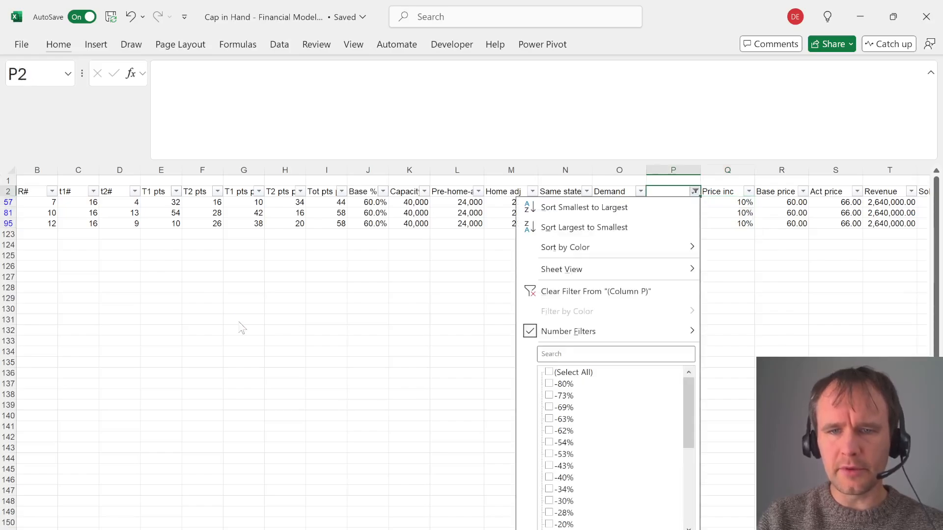
key(Down)
key(Down)
key(Down)
key(Tab)
key(Tab)
key(Down)
key(Down)
key(Down)
key(Down)
key(Down)
key(Down)
key(Down)
key(Down)
key(Down)
key(Down)
key(Down)
key(Down)
key(Down)
key(Down)
key(Down)
key(Down)
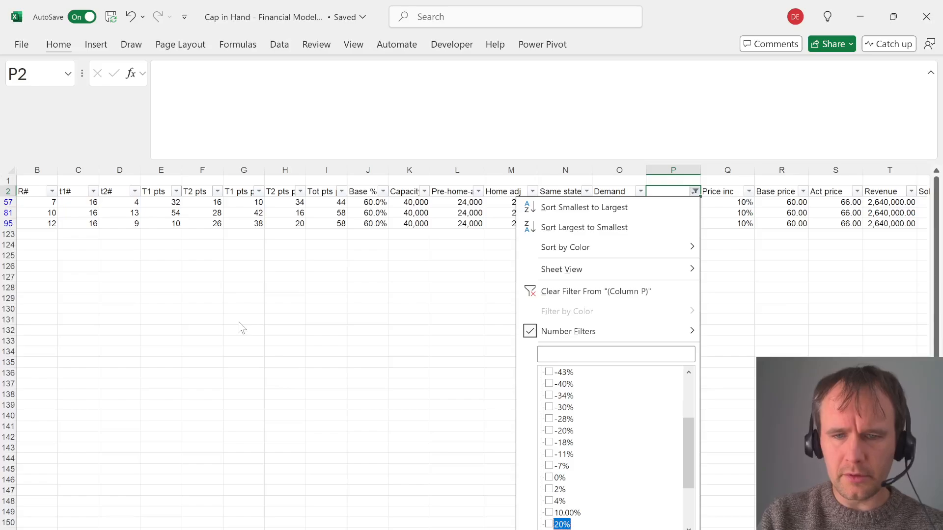
key(space)
key(Return)
key(Down)
key(ctrl+shift+Down)
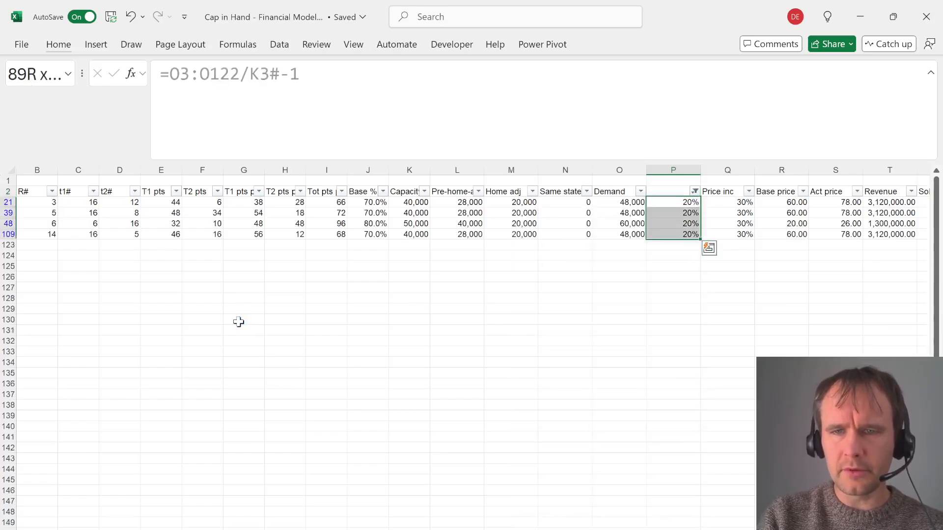
Show the selected 20% values in column P with three decimal places
key(alt+h)
key(0)
key(alt+h)
key(0)
key(alt+h)
key(0)
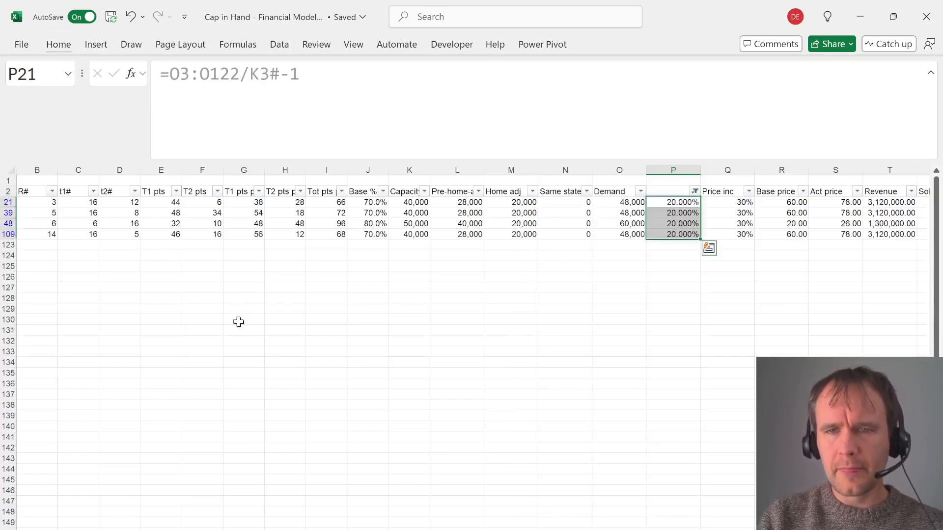
Check the ticket price increase bands on the Assumptions sheet for matches exactly 20% over capacity
key(ctrl+Page_Up)
key(Down)
key(Down)
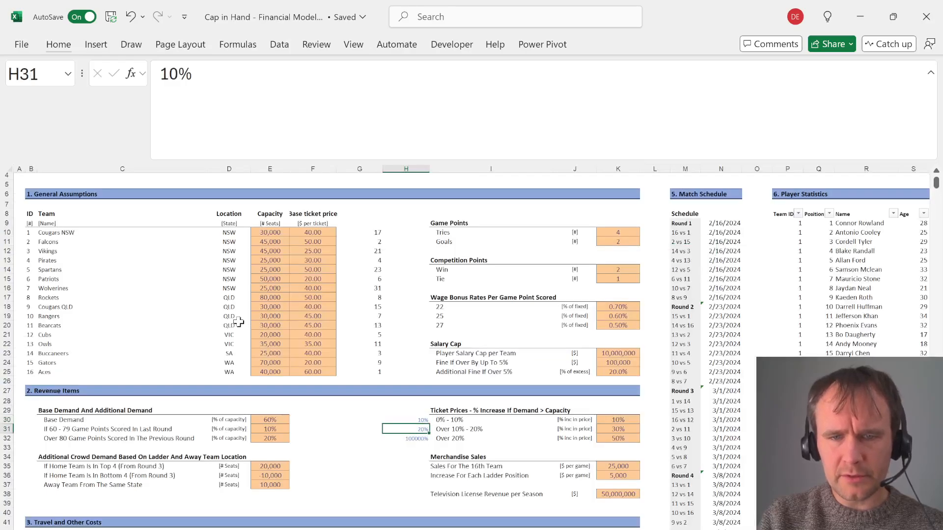
key(Right)
key(ctrl+Page_Up)
key(ctrl+Page_Down)
key(ctrl+Page_Down)
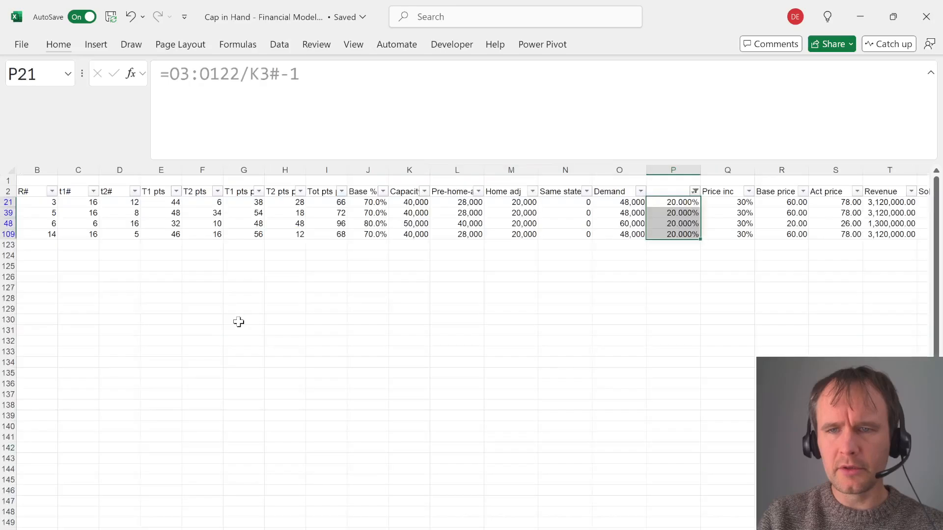
Change the column P filter back to show only the 10.00% rows
key(Up)
key(Right)
key(Left)
key(Up)
key(Down)
key(alt+Down)
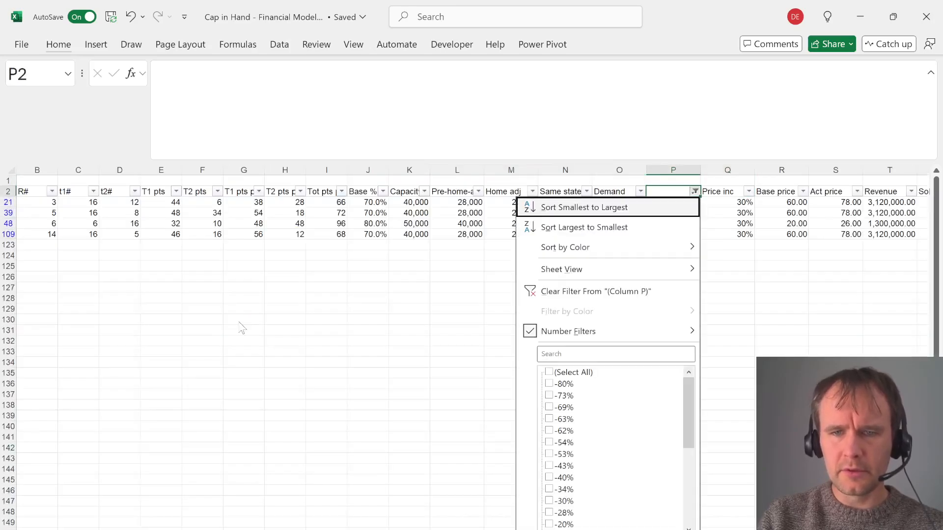
key(Down)
key(Down)
key(Down)
key(Down)
key(Down)
key(Down)
key(Down)
key(Down)
key(Down)
key(Down)
key(Down)
key(Down)
key(Down)
key(Down)
key(Down)
key(Down)
key(Down)
key(Down)
key(Down)
key(Down)
key(Return)
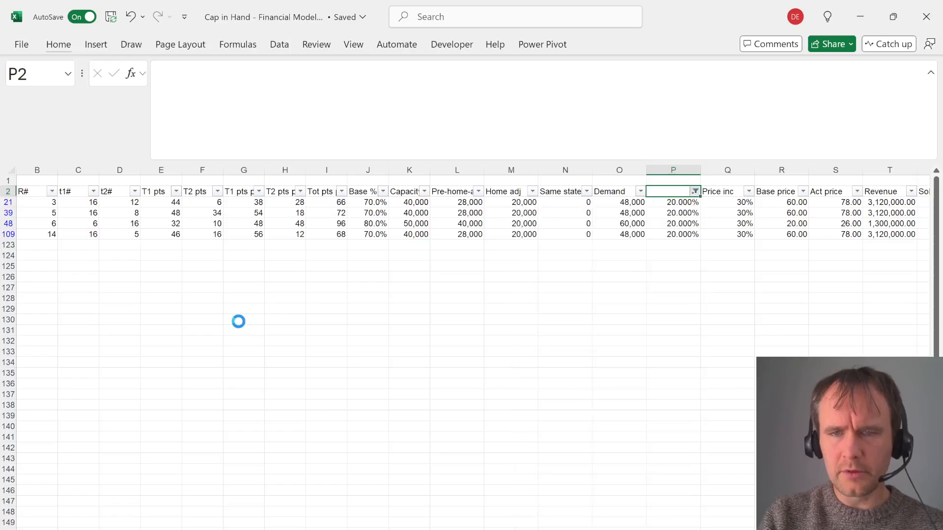
key(alt+Down)
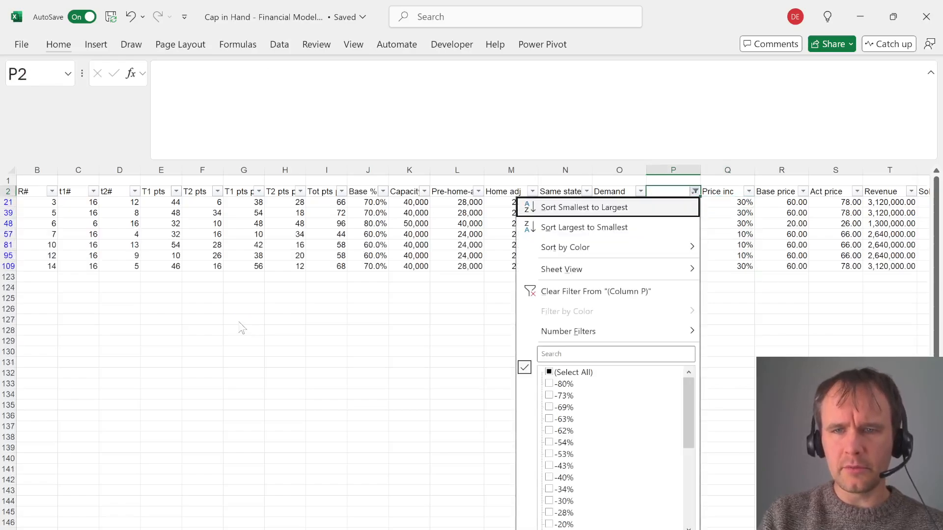
key(Down)
key(Down)
key(Down)
key(Down)
key(Down)
key(Down)
key(Down)
key(Down)
key(Down)
key(Down)
key(Down)
key(Down)
key(Down)
key(Down)
key(Down)
key(Down)
key(Down)
key(Down)
key(Down)
key(Down)
key(Return)
Paste the filtered 10% Price inc cells back as values and fill them yellow
key(Down)
key(Right)
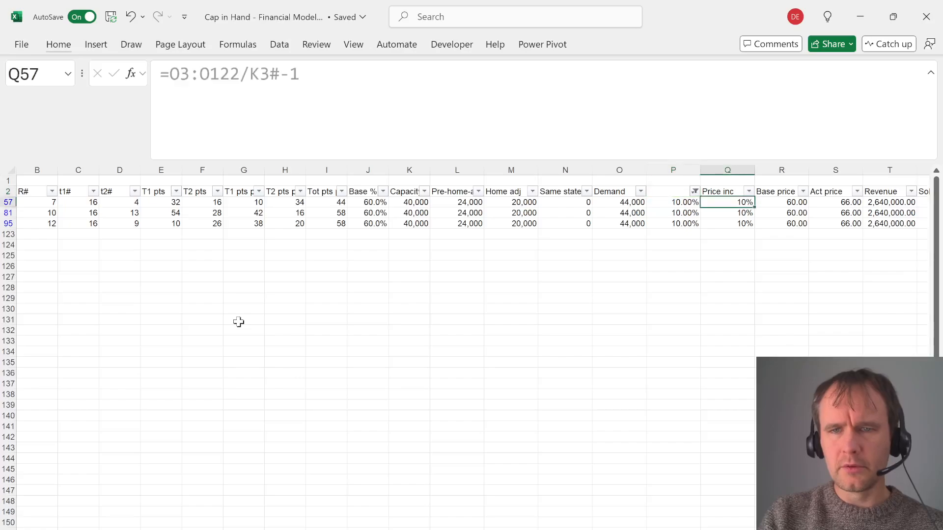
key(ctrl+shift+Down)
key(ctrl+c)
key(ctrl+shift+v)
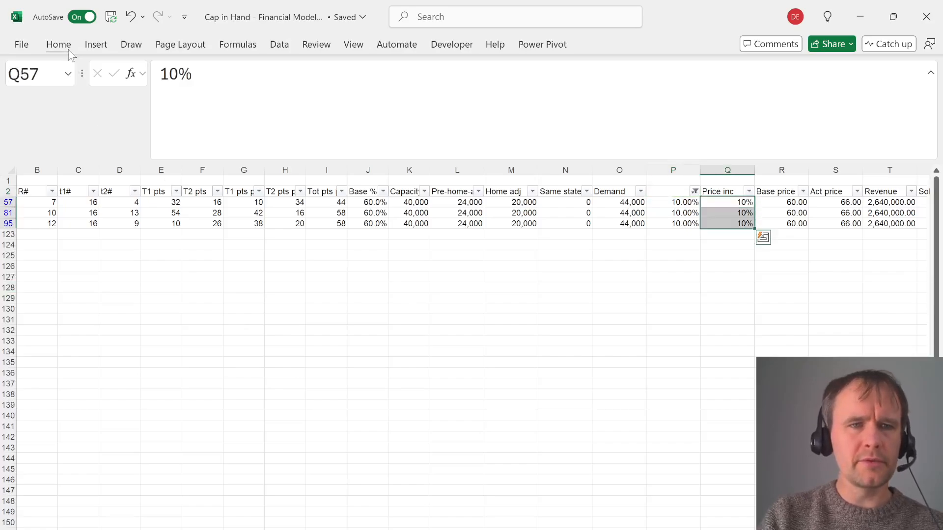
click(67, 48)
click(189, 91)
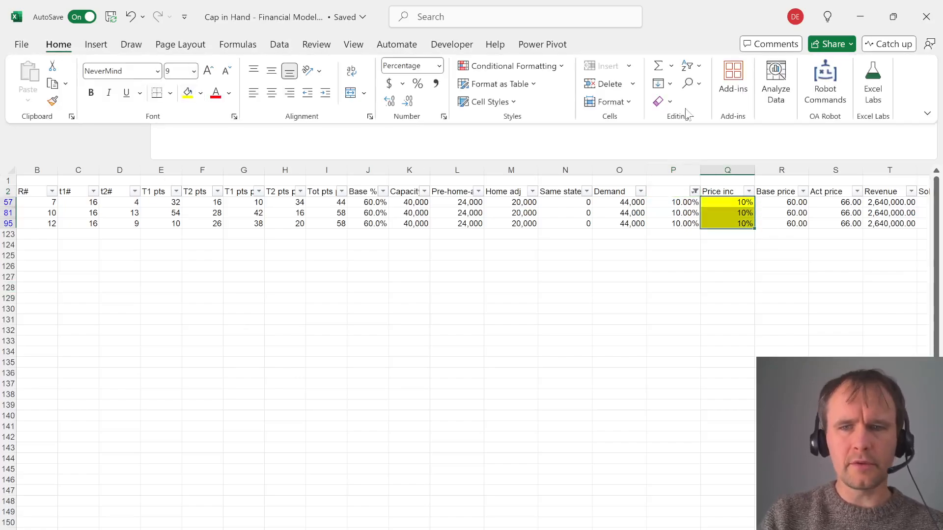
Clear the active filter so that all match rows are shown
key(alt)
key(d)
key(f)
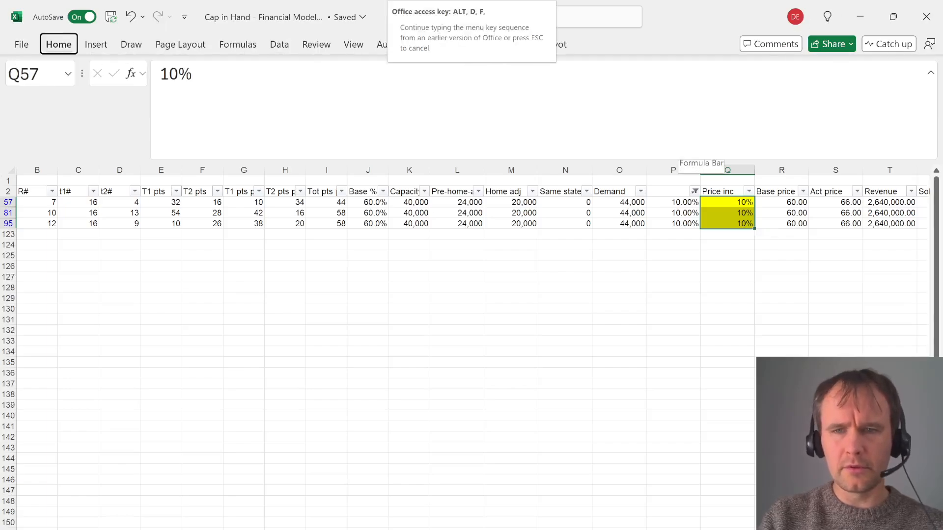
key(s)
Select the Revenue values from T3 down to total them, and answer quiz question 12 with $132,442,500
key(ctrl+Up)
key(Right)
key(Right)
key(Right)
key(Down)
key(ctrl+shift+Down)
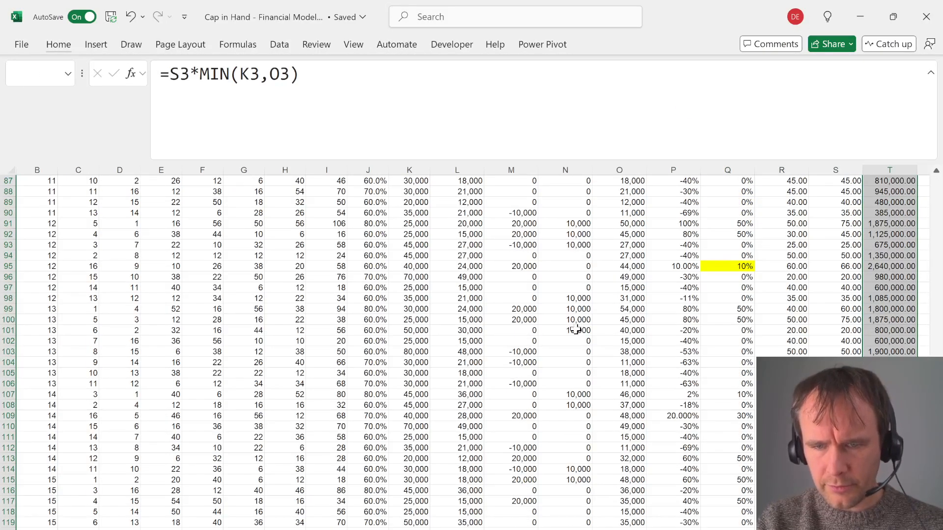
key(alt+Tab)
click(146, 362)
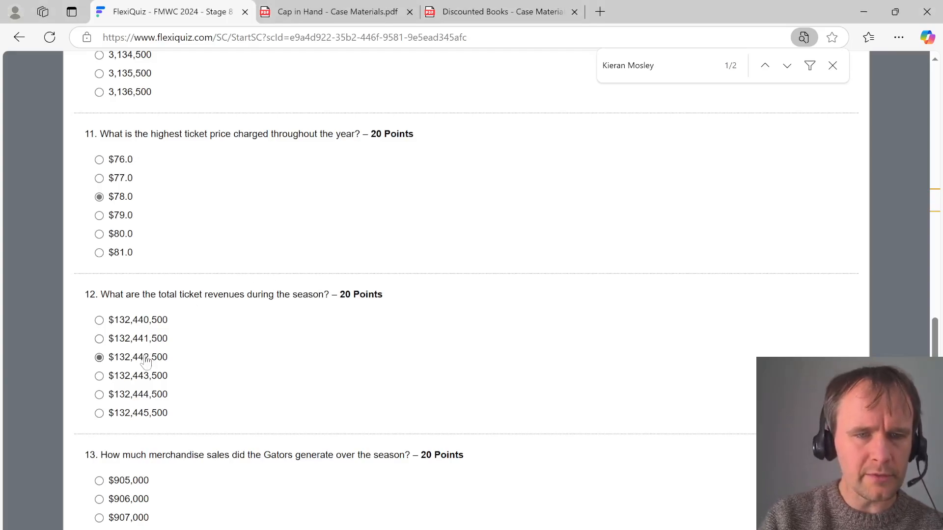
scroll(322, 398, down, 3)
Return to the workbook and examine the Same state formula in N3 without changing it
key(alt+Tab)
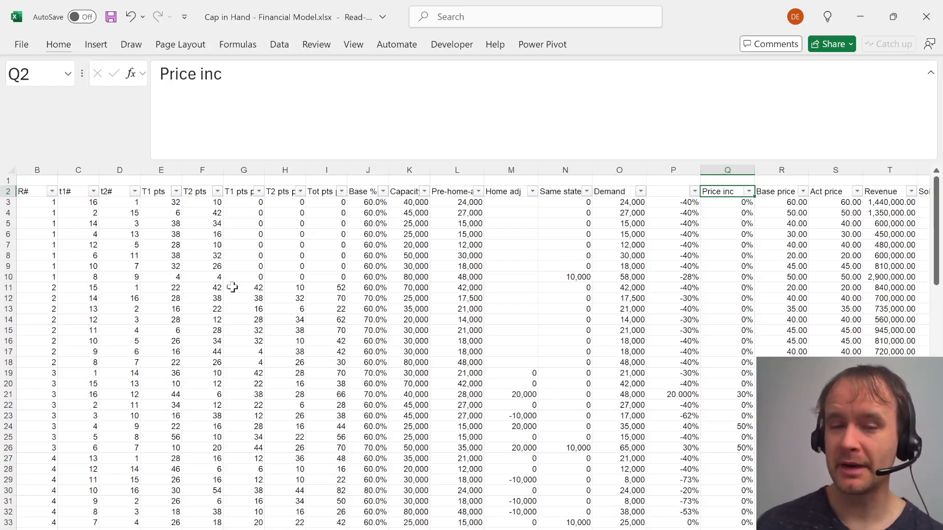
key(Down)
key(Left)
key(Left)
key(Left)
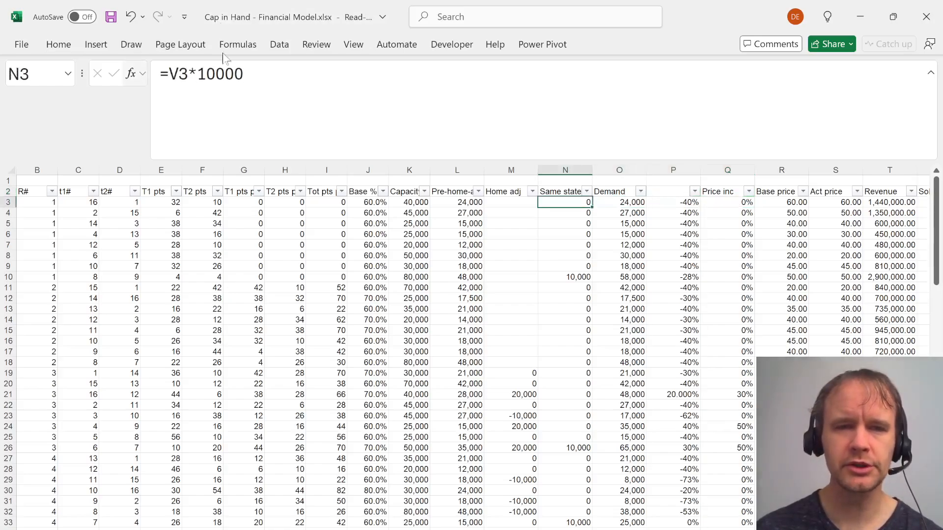
double_click(220, 74)
key(Escape)
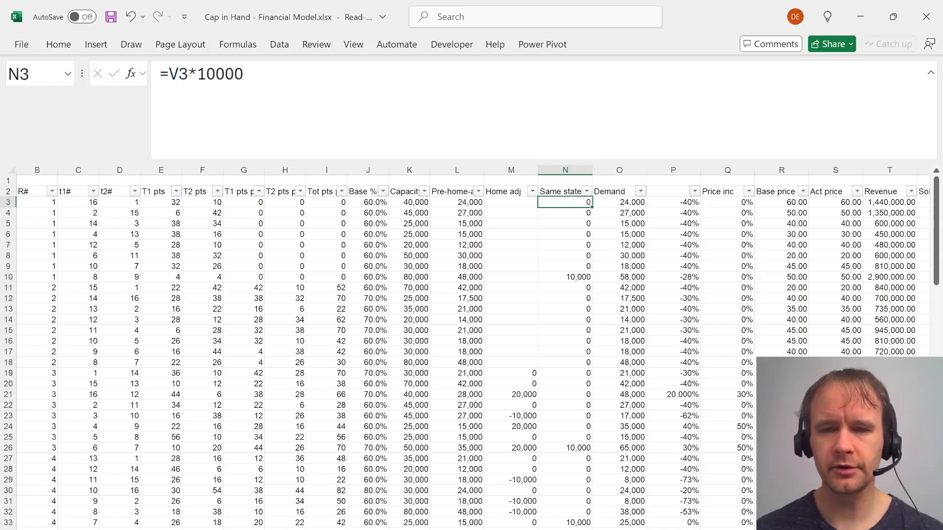
Filter the Price inc column by yellow cell color so only the manually overridden matches are listed
key(Right)
key(Right)
key(Right)
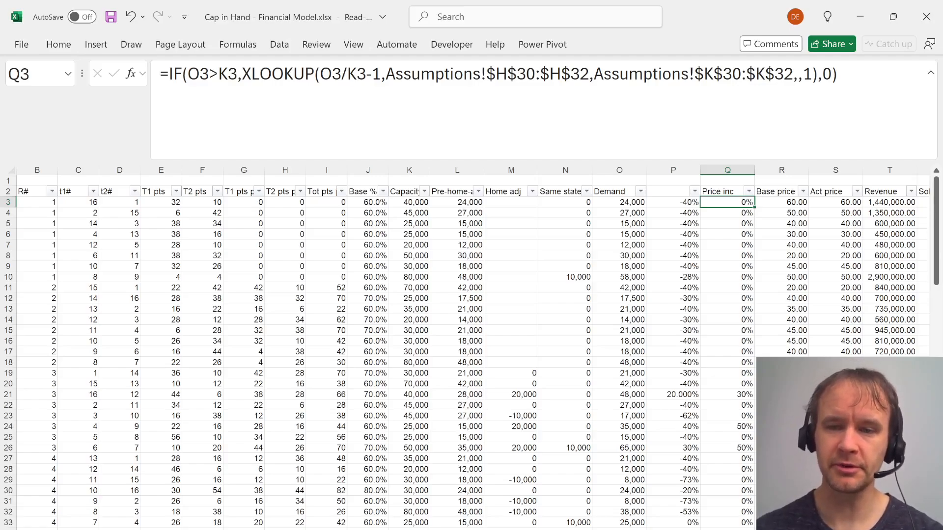
key(Up)
key(alt+Down)
key(Down)
key(Down)
key(Down)
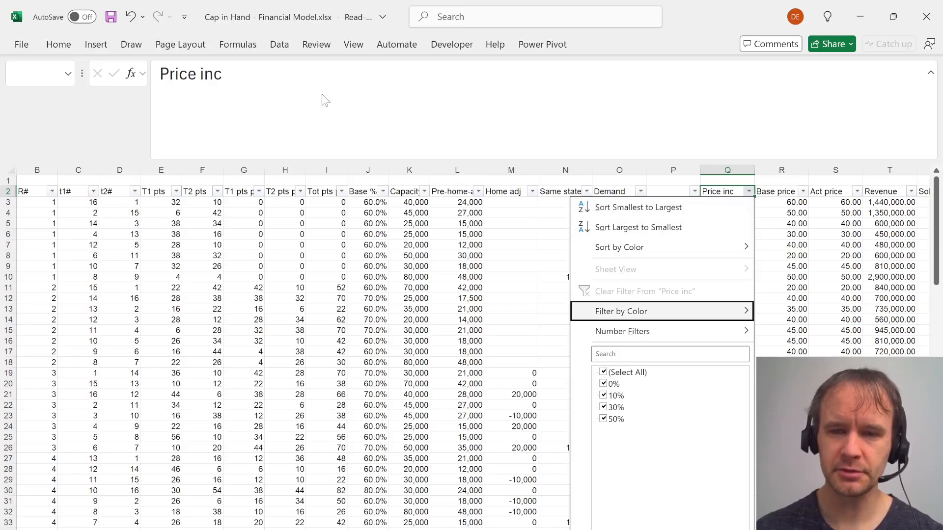
key(Right)
key(Up)
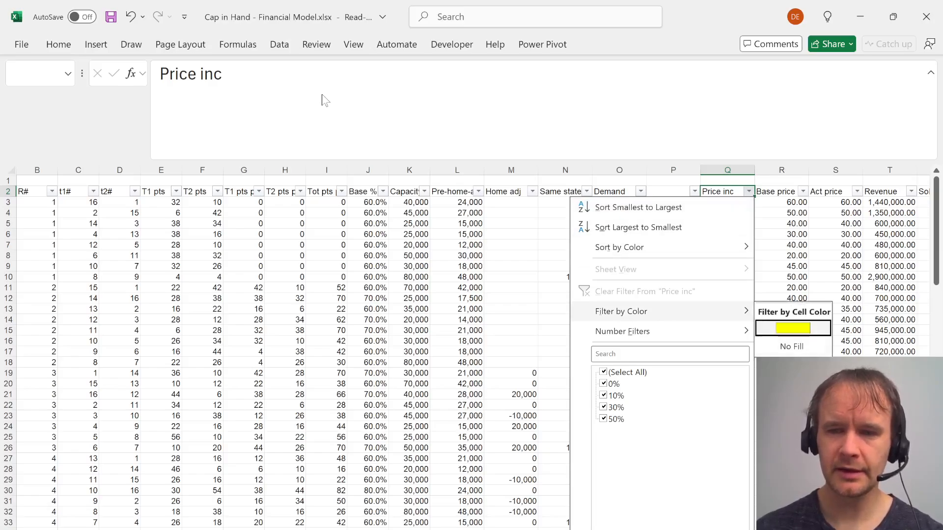
key(Return)
Try putting the XLOOKUP price increase formula in Q57 in place of the hardcoded value, and undo it
text(=IF(O57>K57,XLOOKUP(O57/K57-1,Assumptions!$H$30:$H$32,Assumptions!$K$30:$K$32,,1),0))
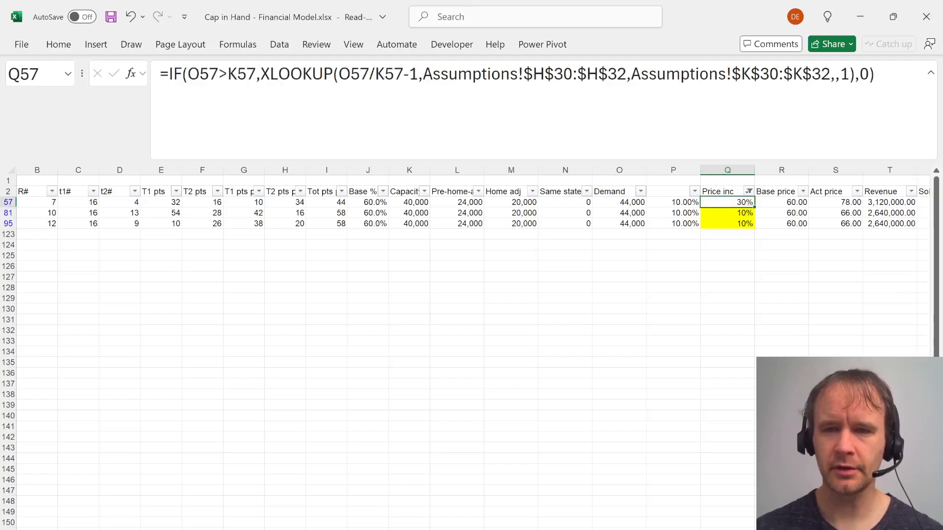
key(ctrl+z)
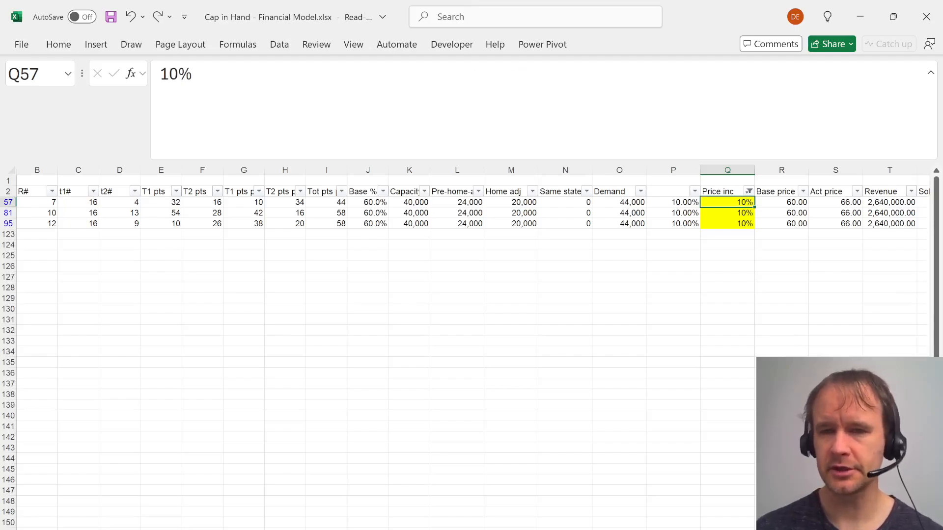
Examine the filtered rows' Price inc values against their capacity, pre-adjustment demand, final demand and excess-demand percentages in column P
key(Down)
key(Down)
key(Up)
key(Up)
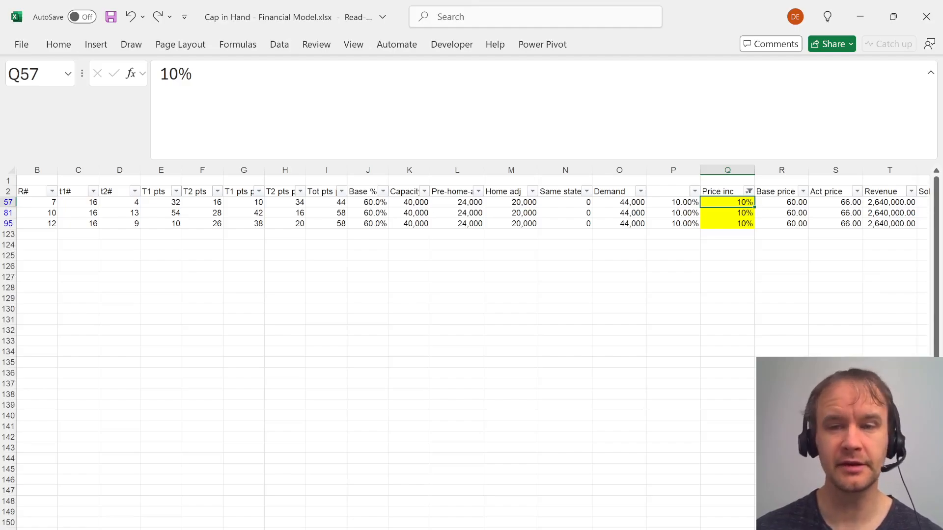
key(ctrl+shift+Down)
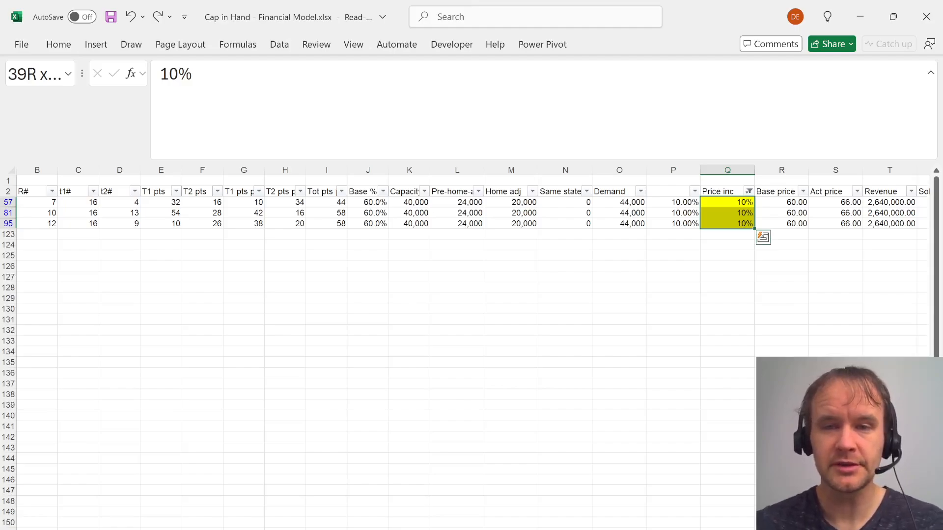
key(Left)
key(ctrl+shift+Down)
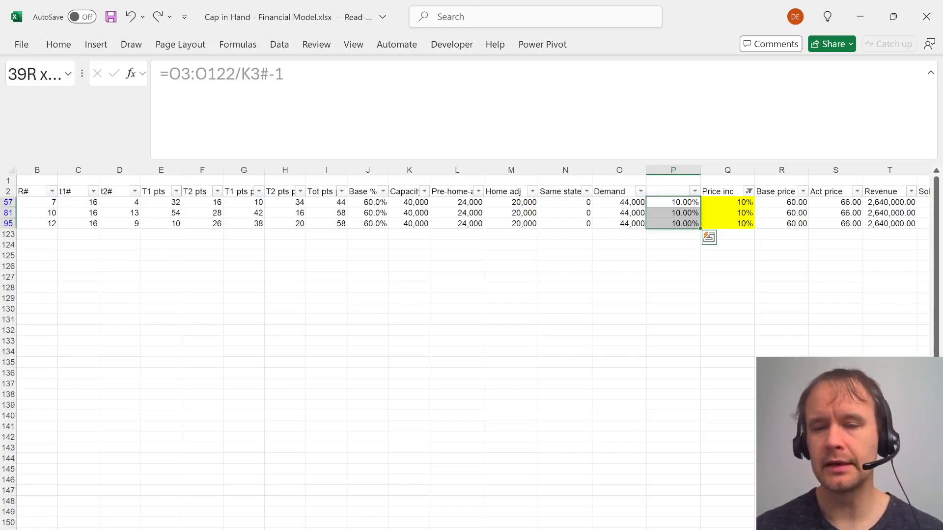
key(Right)
key(Up)
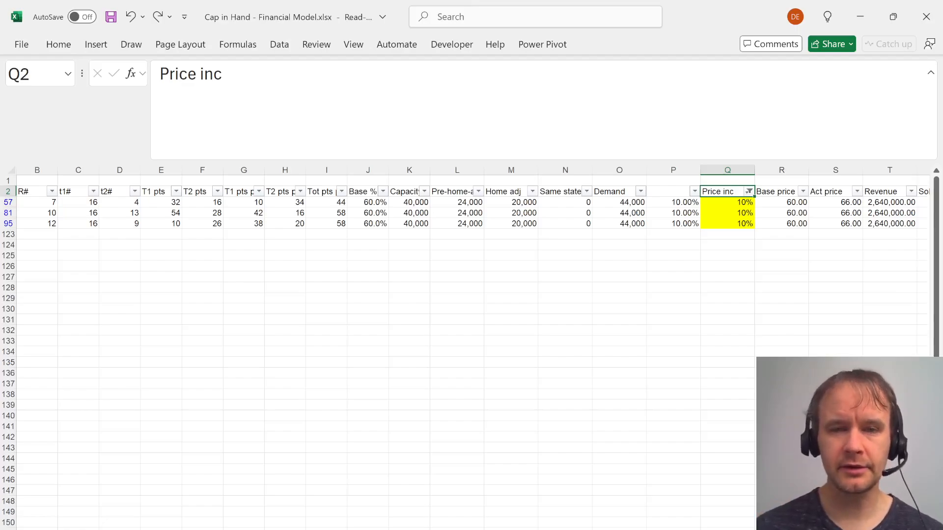
drag(672, 202, 673, 224)
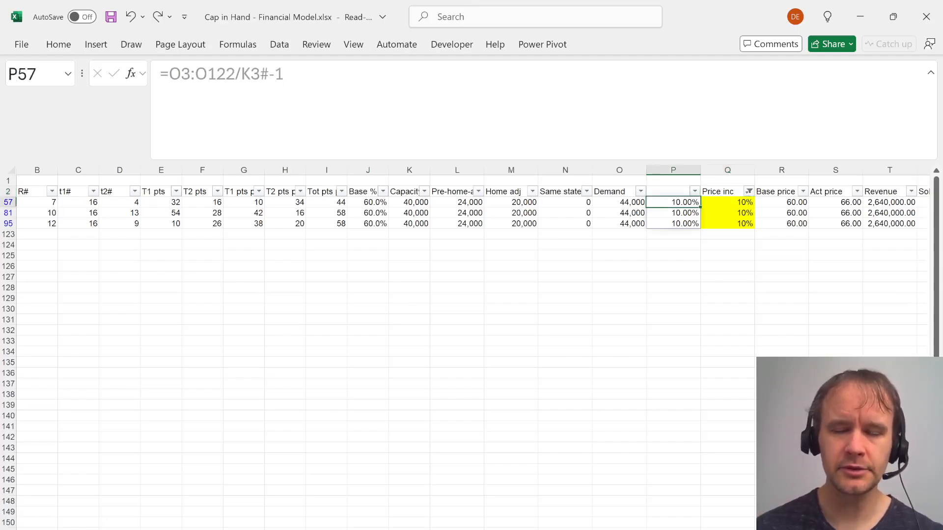
click(565, 202)
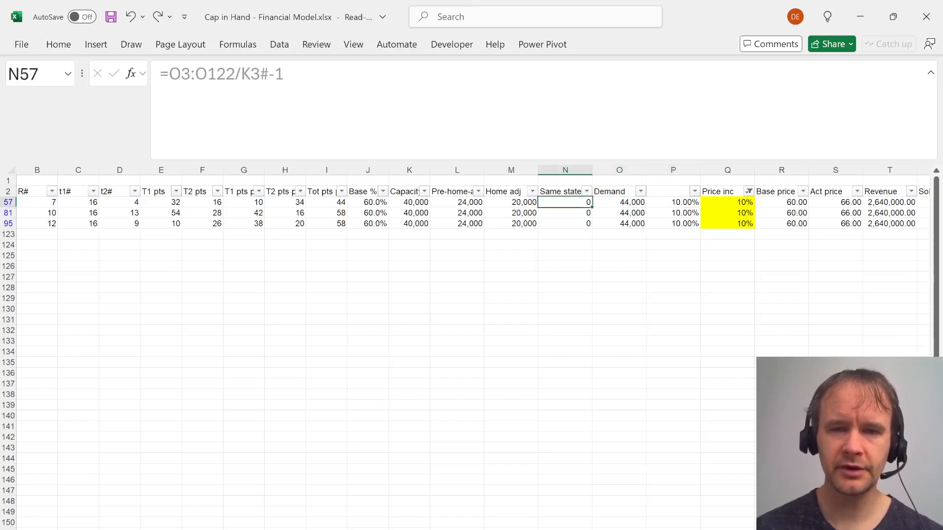
drag(409, 203, 409, 223)
drag(457, 202, 457, 223)
drag(620, 202, 619, 224)
drag(673, 202, 673, 224)
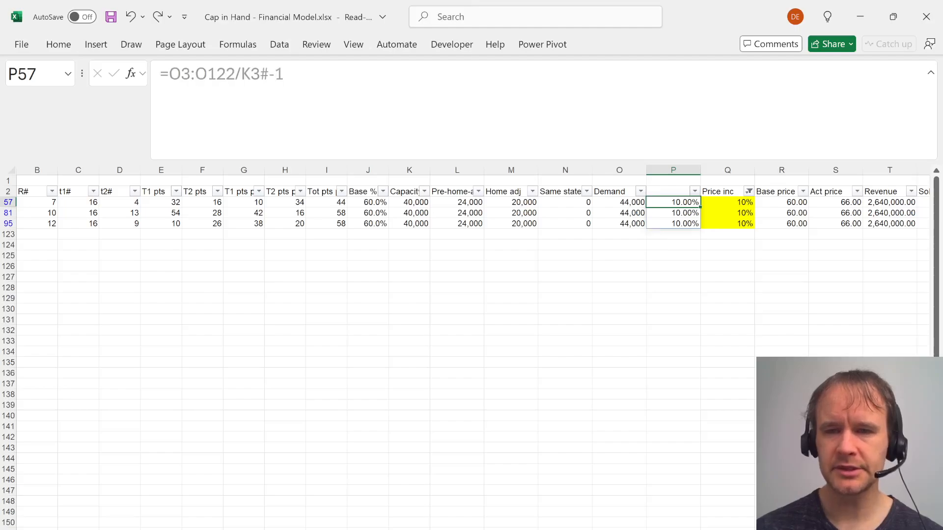
key(Up)
key(Up)
text(=)
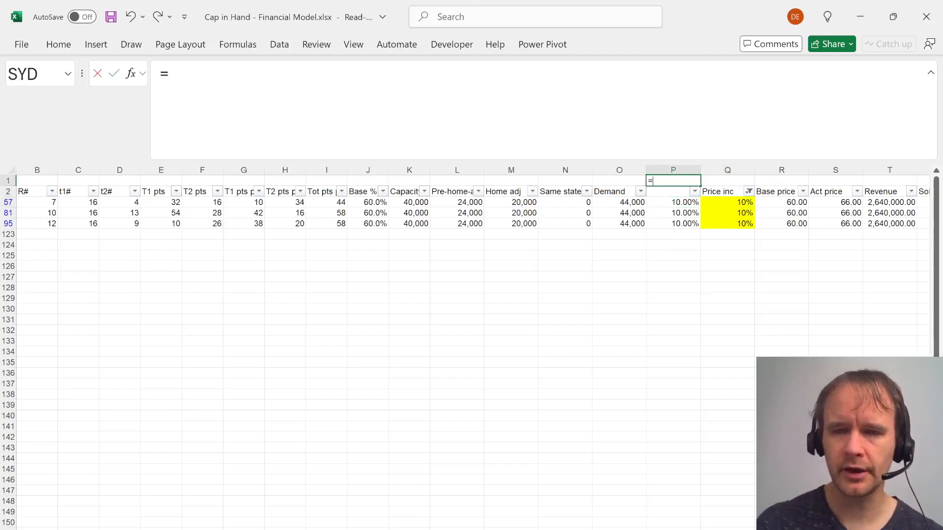
key(Escape)
Enter 10.000001% in blank cell O129 to compare its displayed and stored precision, and discard the entry
click(599, 298)
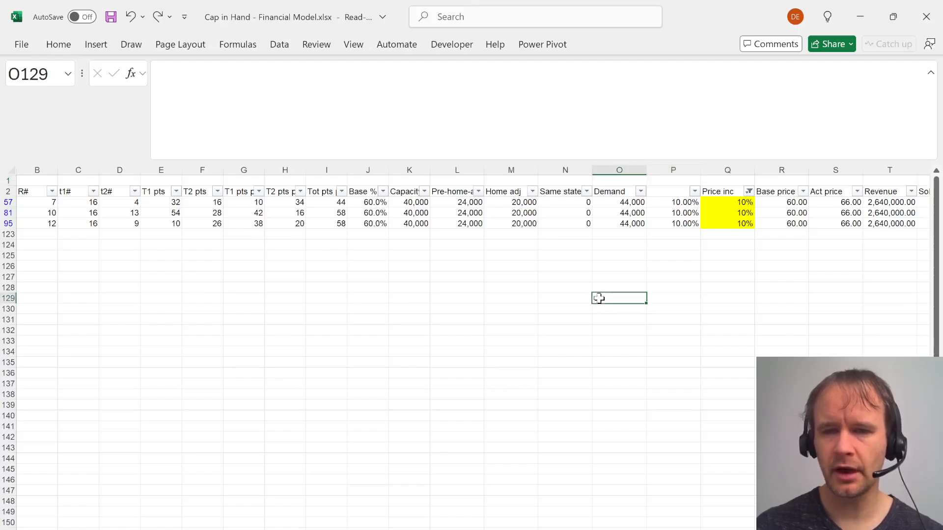
text(10.0000)
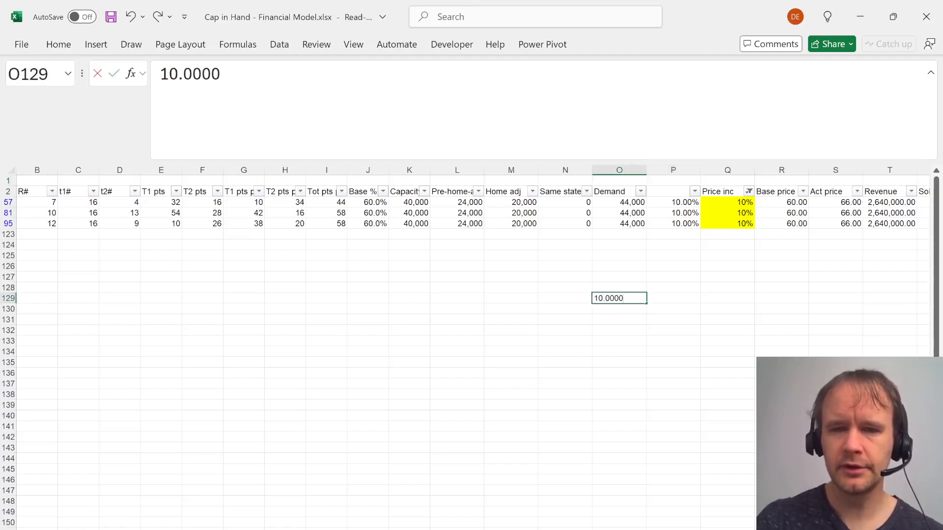
text(01%)
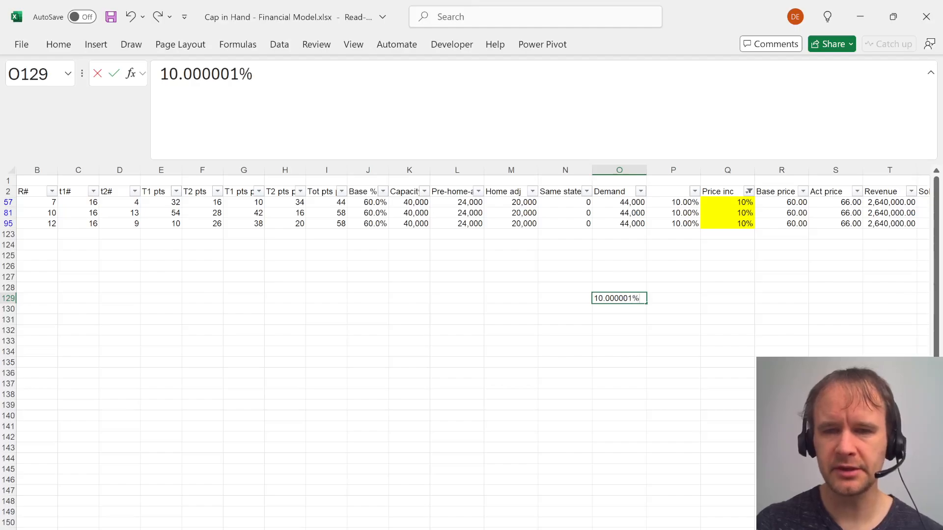
key(ctrl+Return)
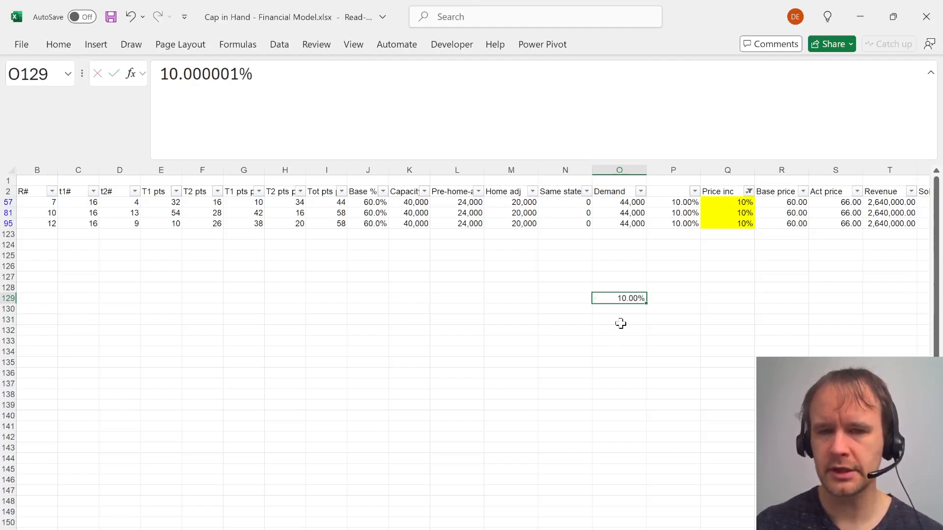
key(F2)
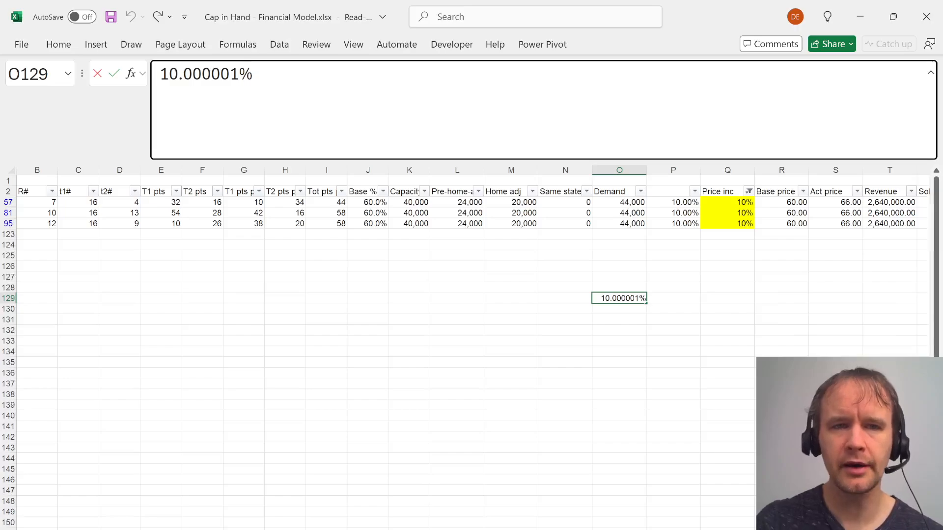
key(Escape)
Enter =P57=10% in P1 to test whether the first filtered row's excess-demand percentage equals 10%
click(680, 203)
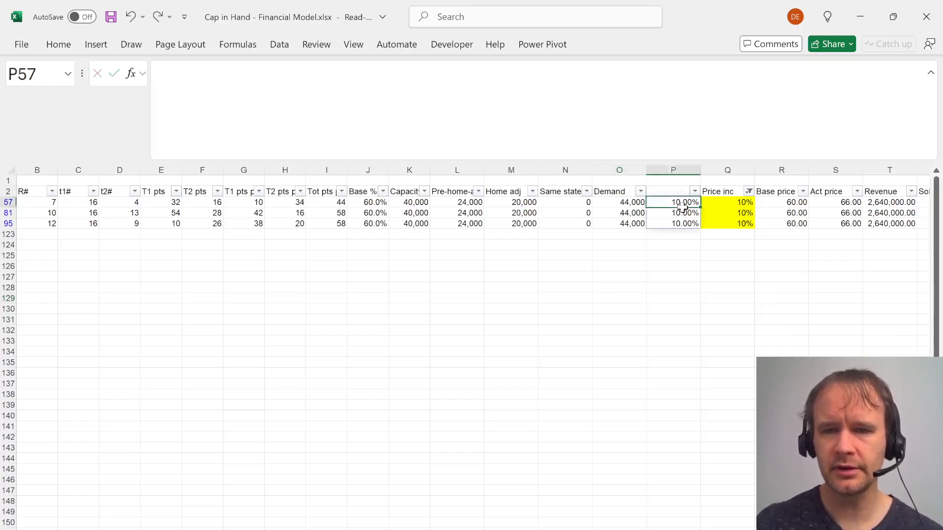
key(Up)
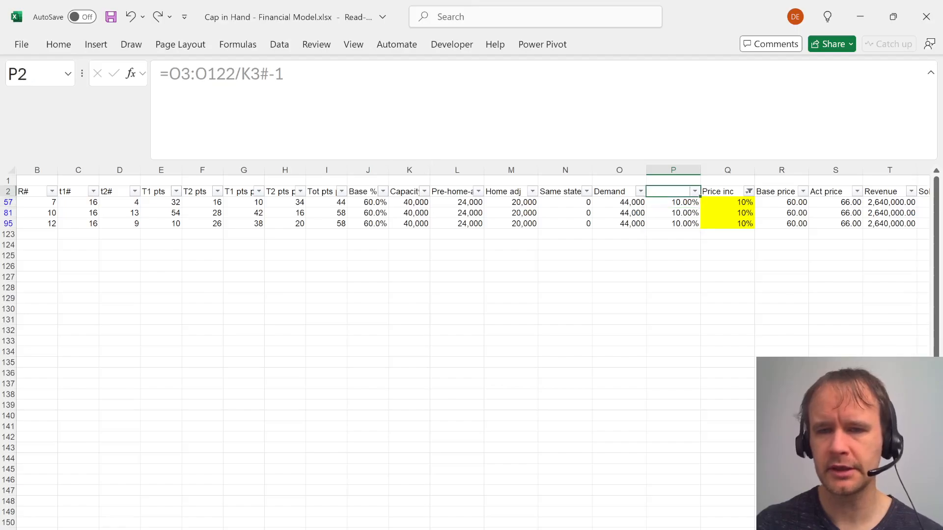
key(Up)
text(=)
key(Down)
key(Down)
text(=)
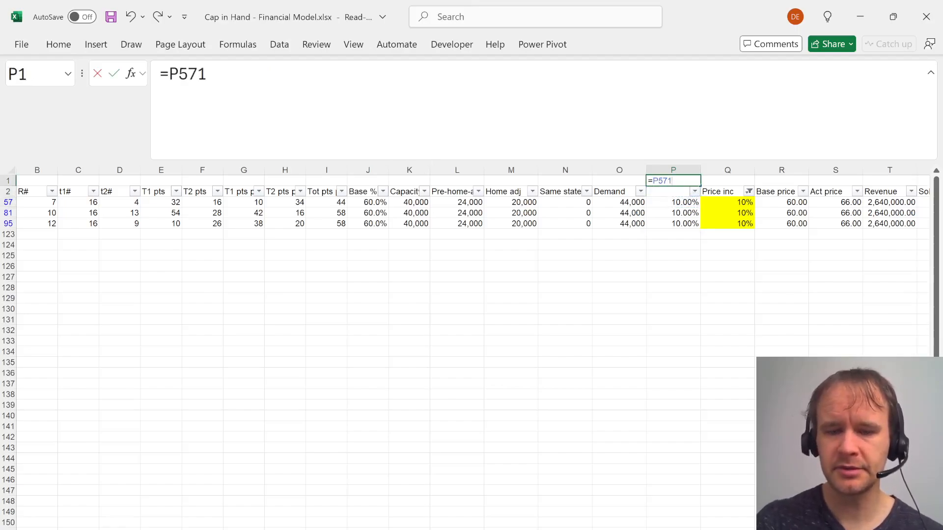
text(10%)
key(Return)
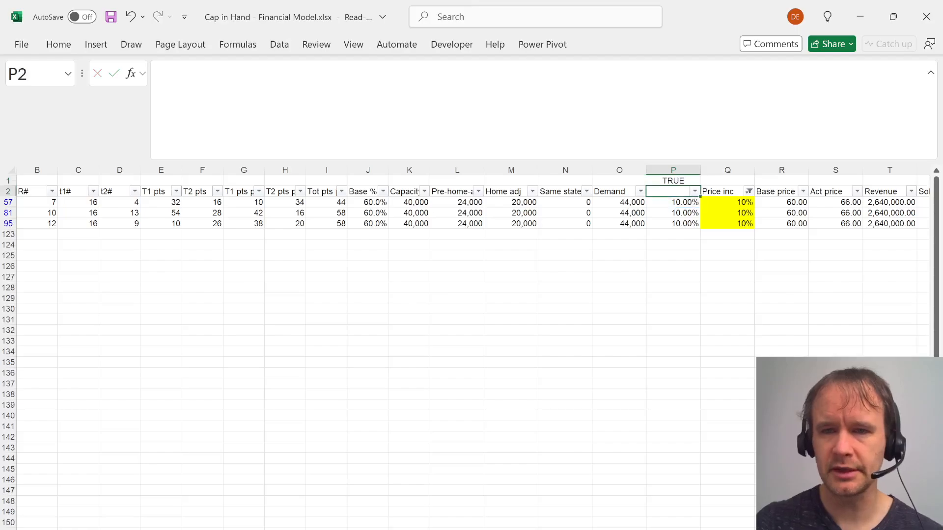
Replace the test in P1 with a reference to the 10% demand threshold in H30 of the Assumptions sheet
key(Up)
text(=)
key(Down)
key(Down)
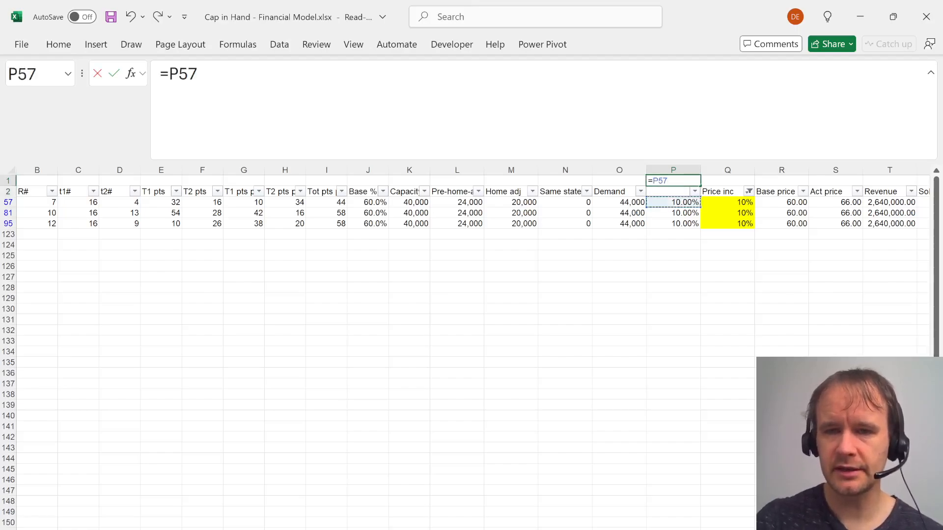
key(ctrl+Page_Up)
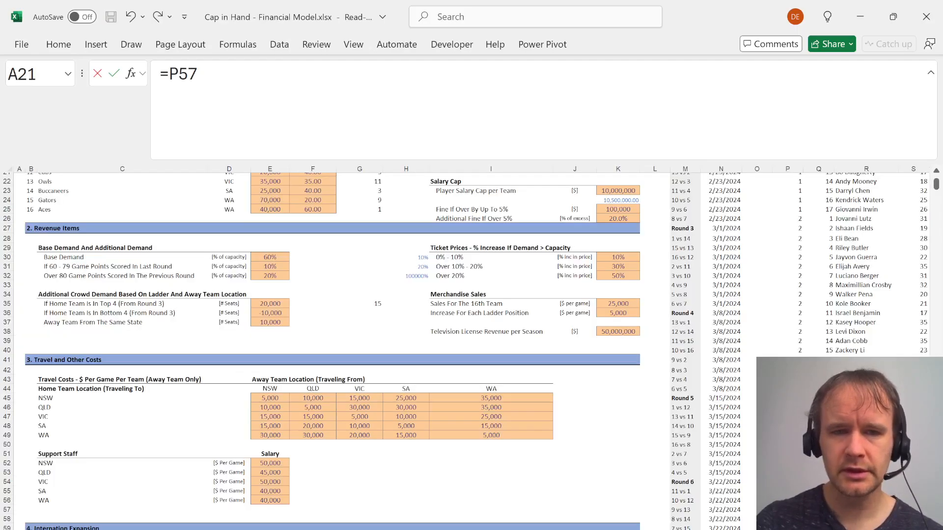
click(415, 257)
key(Return)
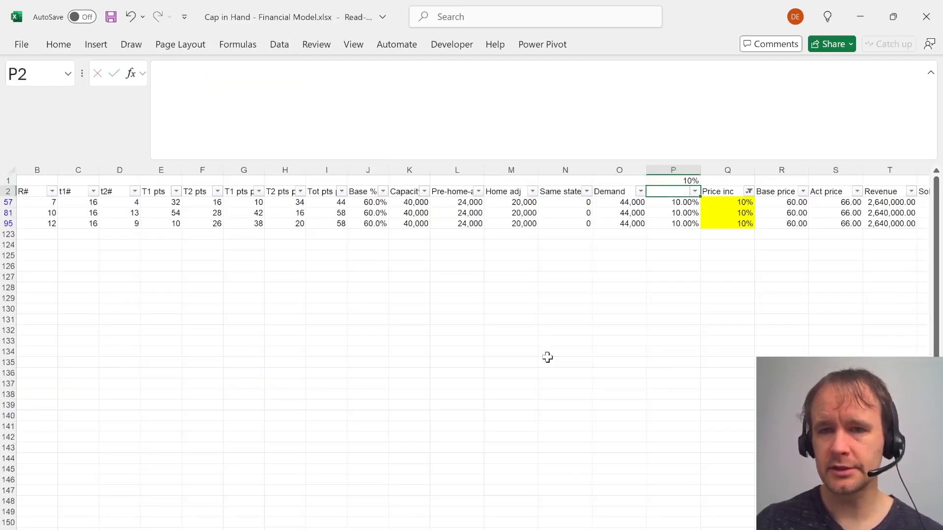
Paste the XLOOKUP price increase formula over the hardcoded value in Q57
key(Down)
key(Right)
key(ctrl+v)
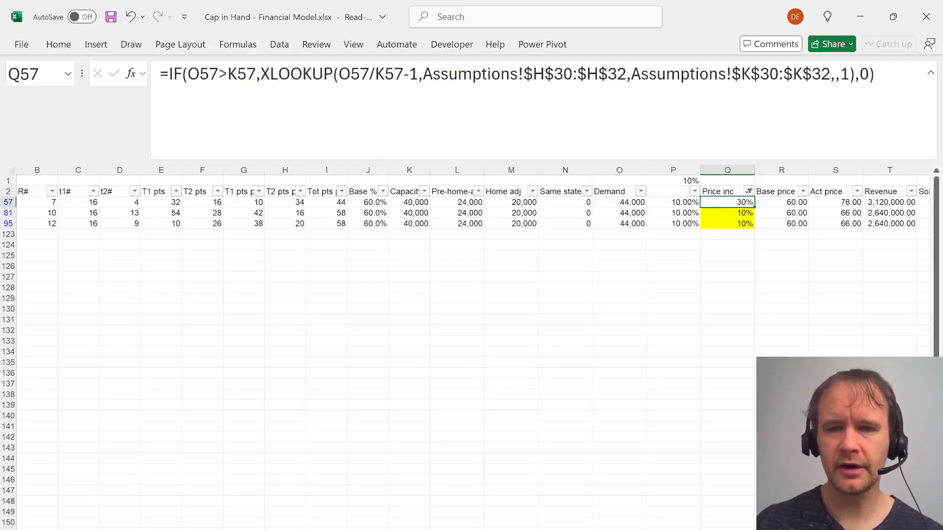
Try removing the match mode argument from the XLOOKUP in Q57, and undo the edit
click(849, 74)
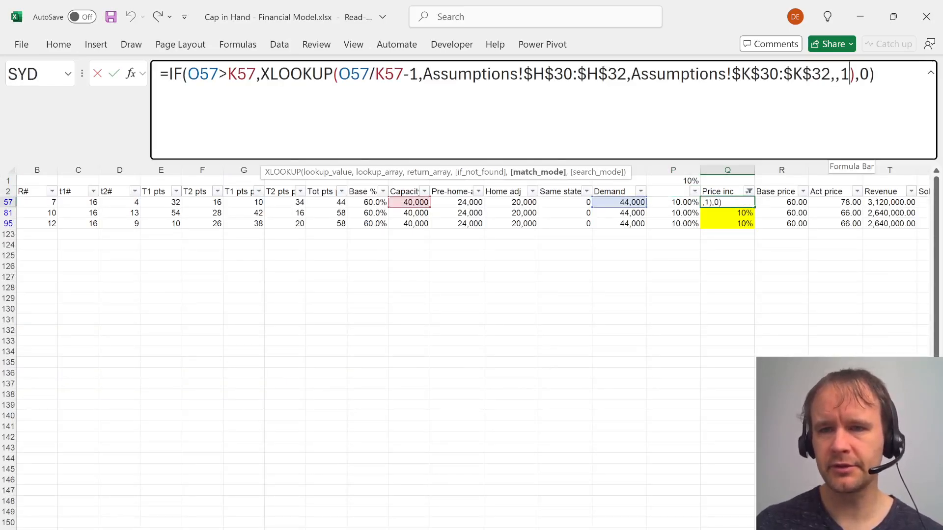
key(BackSpace)
key(BackSpace)
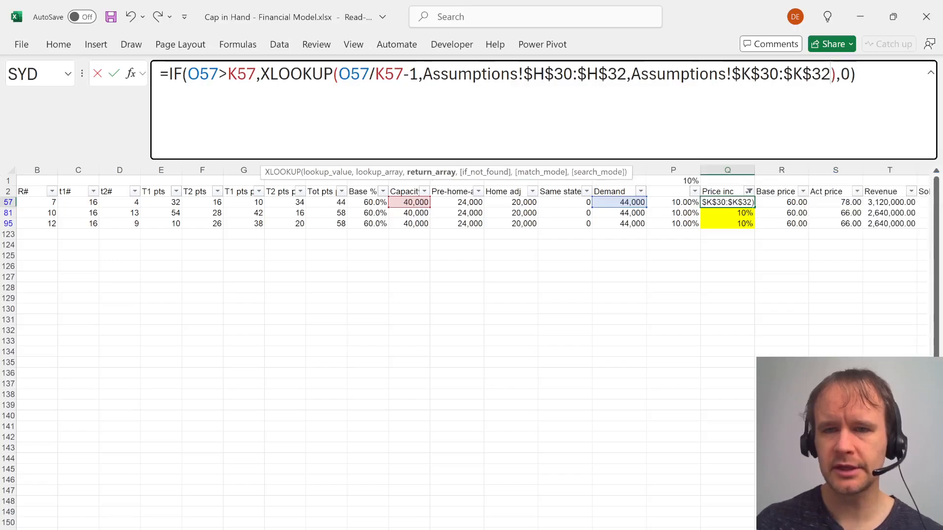
key(Return)
key(ctrl+z)
Compare the excess-demand percentage in P57 with the threshold in H30 of the Assumptions sheet
key(Left)
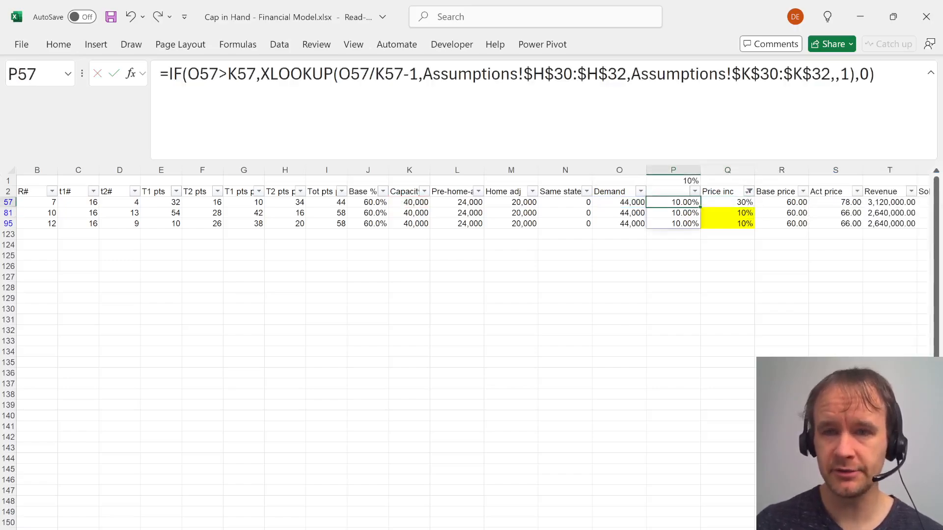
key(ctrl+Page_Up)
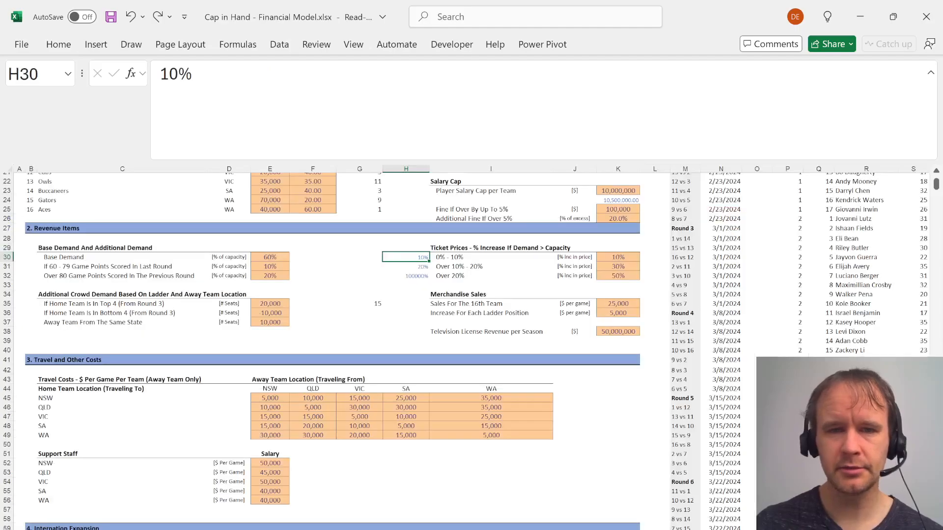
key(ctrl+Page_Down)
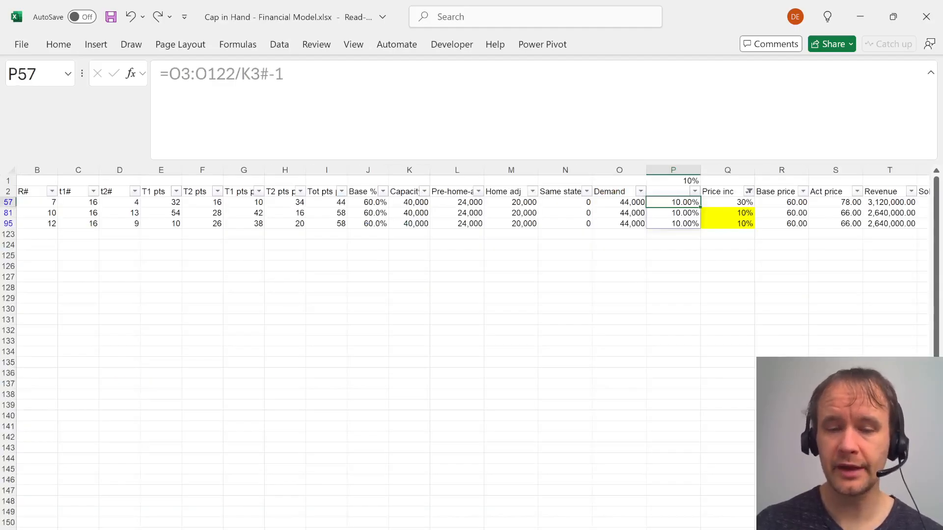
Create a new blank workbook and enter 40000 in A1 and 44000 in B1
key(ctrl+n)
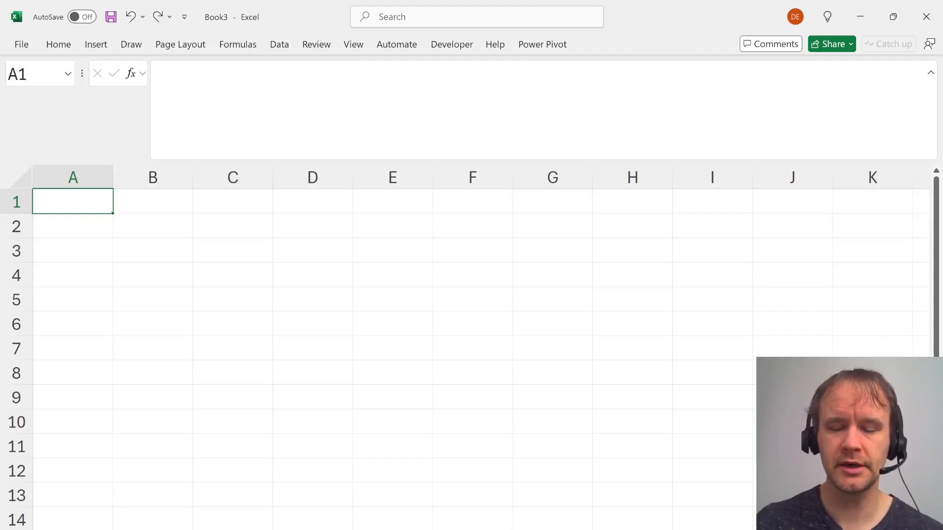
text(400000)
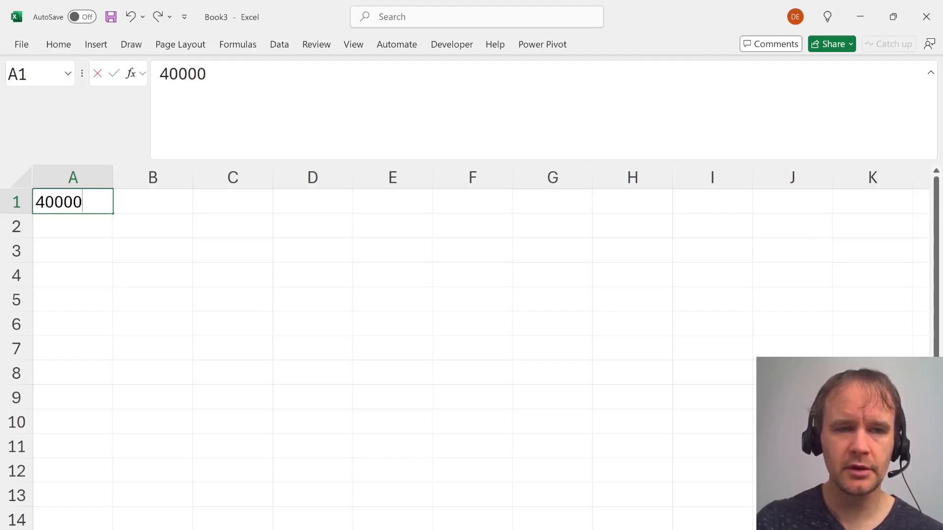
key(Tab)
key(shift+Tab)
key(F2)
key(BackSpace)
key(Tab)
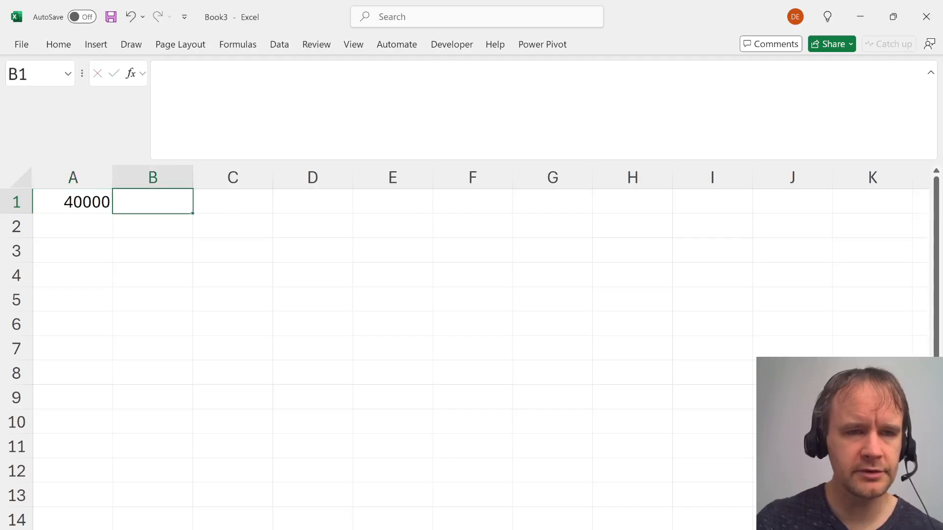
text(44000)
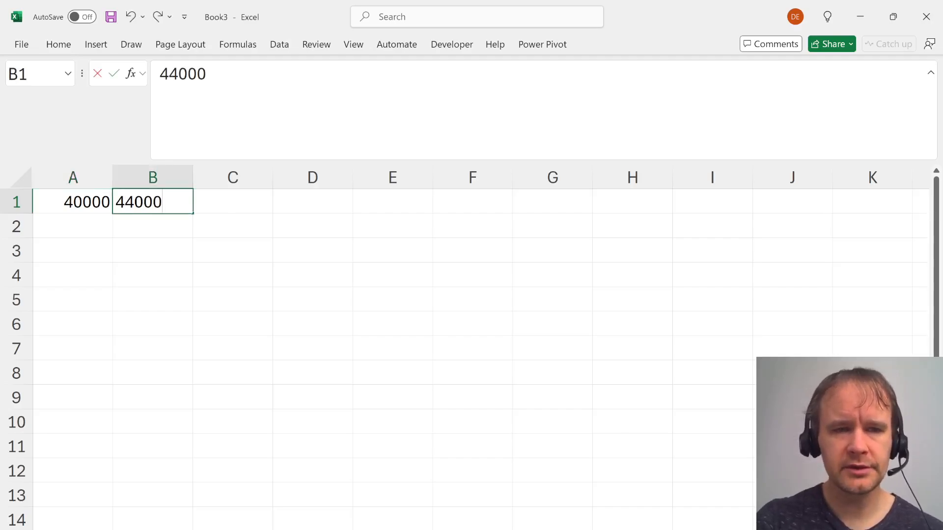
key(Tab)
Enter the formula =B1/A1-1 in C1 to calculate the percentage excess of B1 over A1
text(=)
key(Left)
text(/)
key(Left)
key(Left)
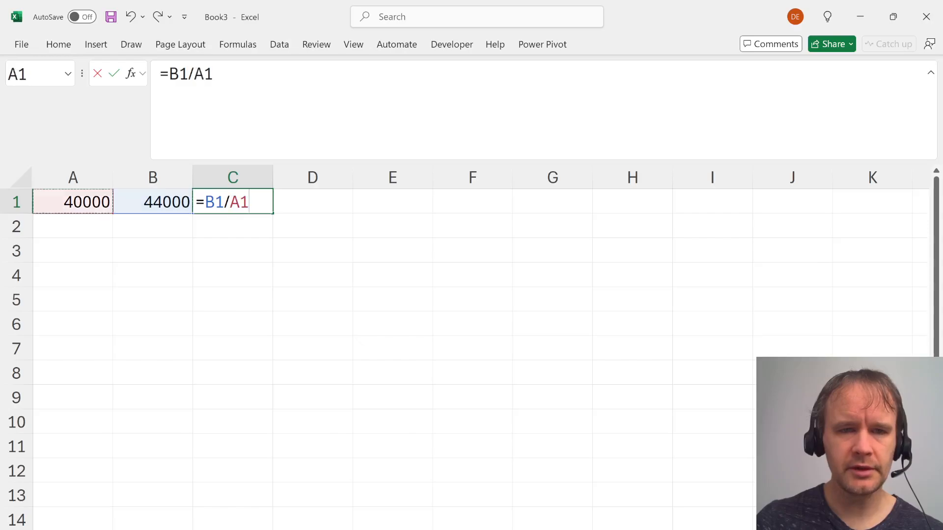
text(-1)
key(Return)
Test in D1 whether C1 equals 10% with the formula =C1=10%
key(Up)
key(Right)
key(Right)
key(Right)
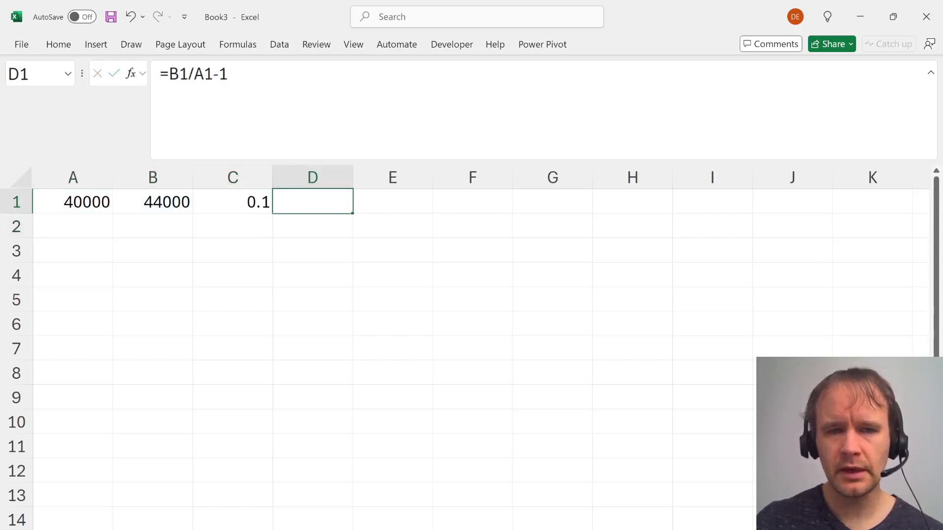
text(=)
key(Left)
text(=10%)
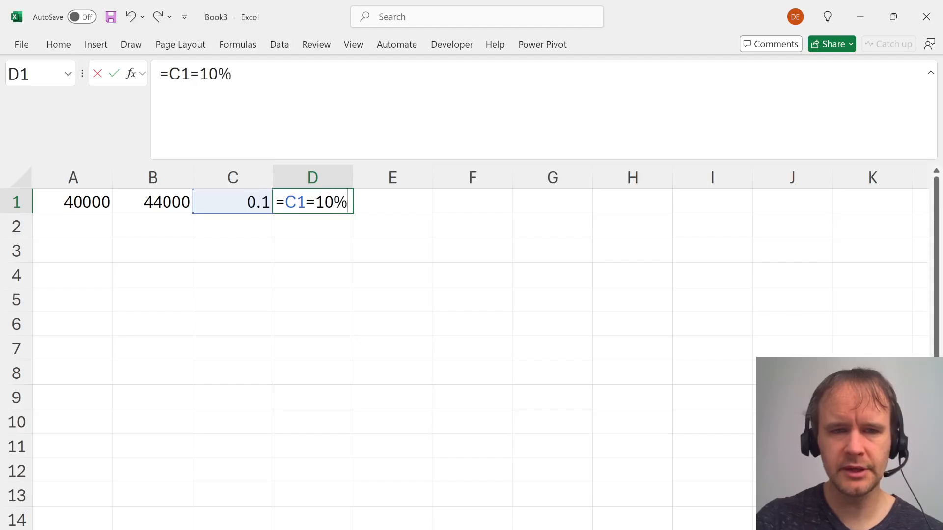
key(Return)
key(Up)
Replace the D1 test with =C1=0.1, and clear the cell once the comparison is evaluated
text(=)
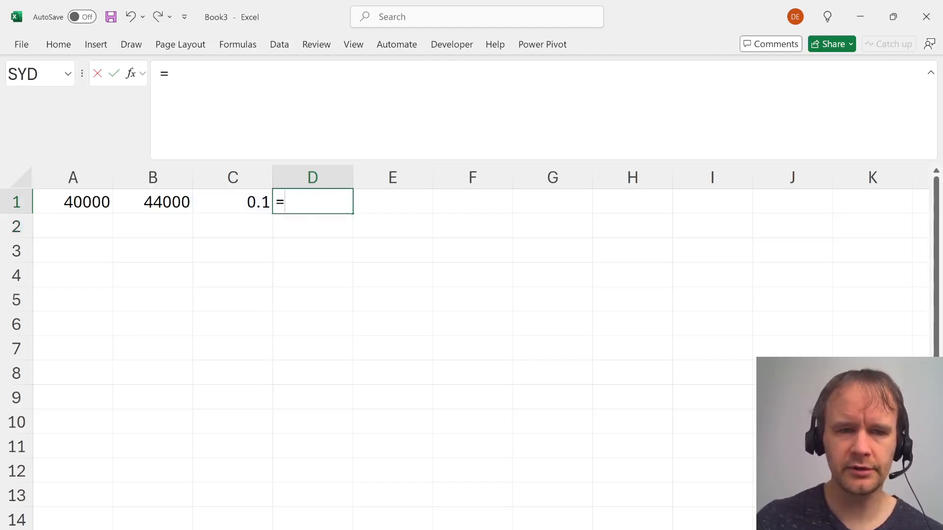
key(Left)
text(0.1)
key(Return)
key(Up)
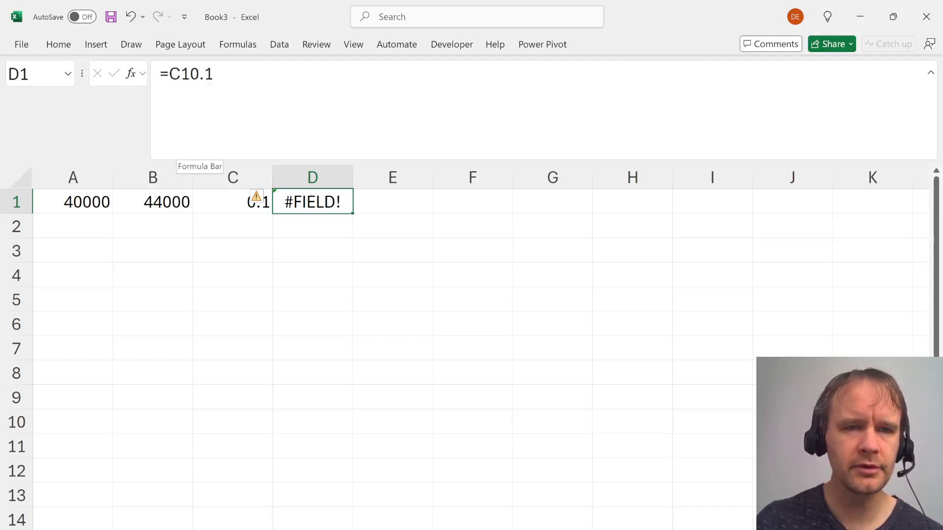
click(199, 148)
text(=)
key(Return)
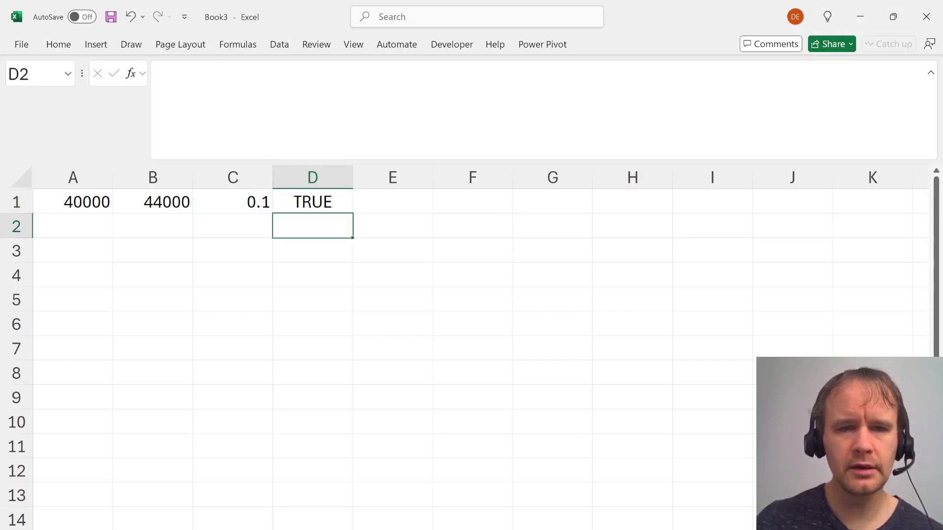
key(Up)
key(Delete)
Enter the lookup thresholds 0.1, 0.2 and 0.3 in B3:B5
click(152, 250)
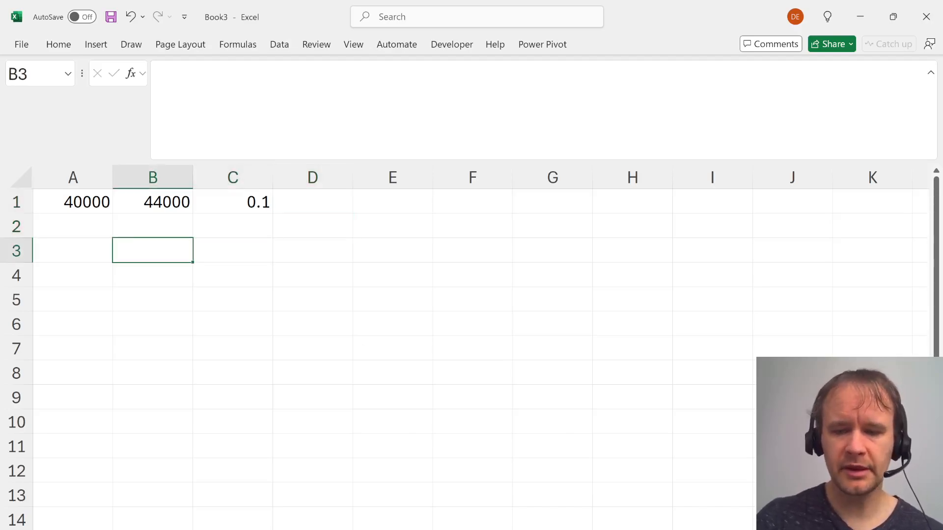
text(0.1)
key(Return)
text(0.2)
key(Return)
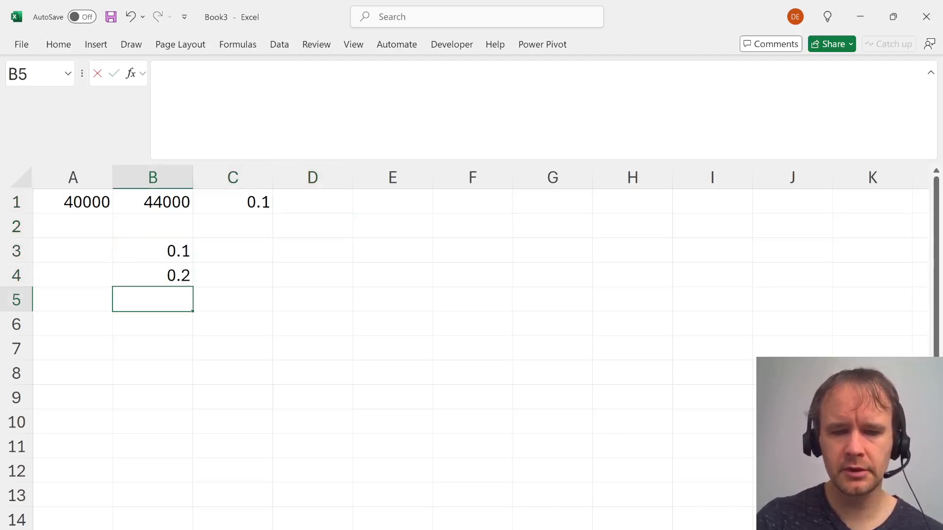
text(0.3)
key(Return)
Enter the return values 1, 2 and 3 beside the thresholds in C3:C5
click(233, 275)
key(Up)
text(1)
key(Return)
text(2)
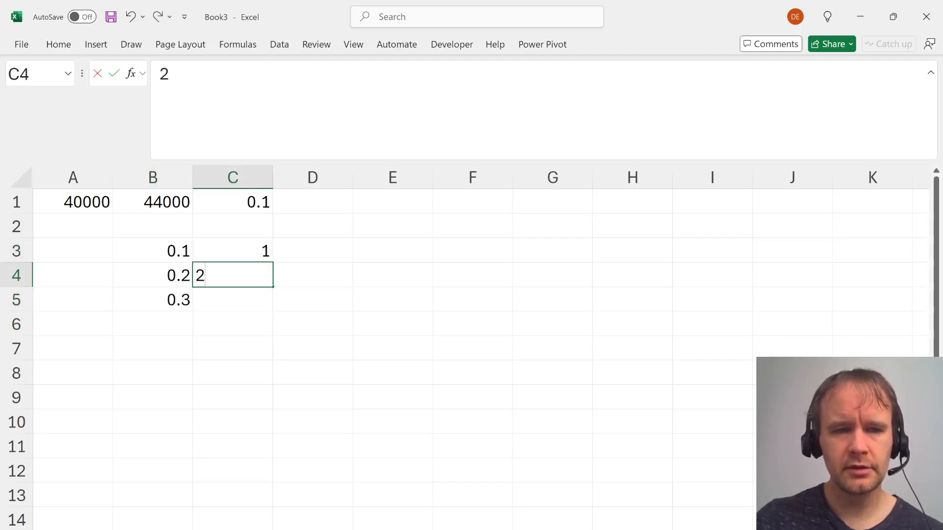
key(Return)
text(3)
key(Tab)
Enter the formula =XLOOKUP(C1,B3:B5,C3:C5) in D1 to look up the calculated percentage in the small table
key(Up)
key(Up)
key(Up)
key(Up)
text(=xl)
key(Tab)
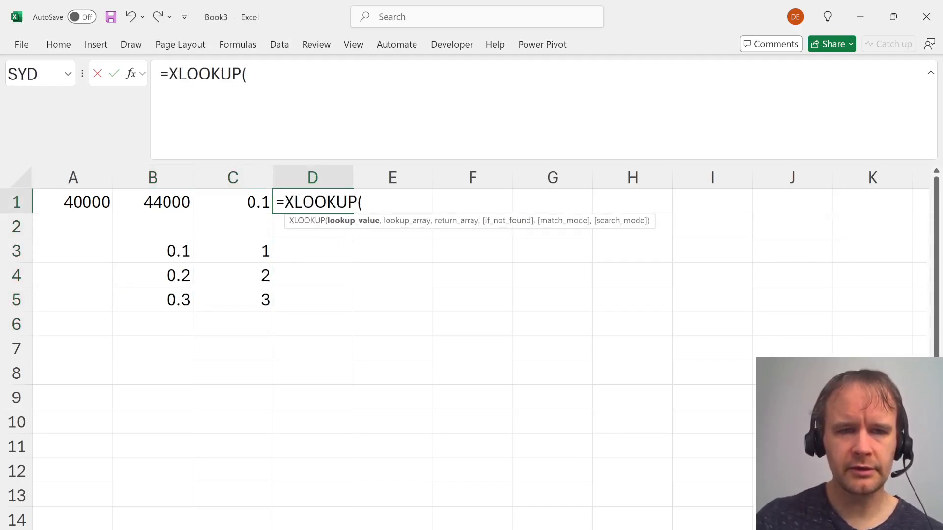
key(Left)
text(,)
key(Left)
key(Down)
key(Down)
key(Down)
key(Up)
key(shift+Down)
key(shift+Down)
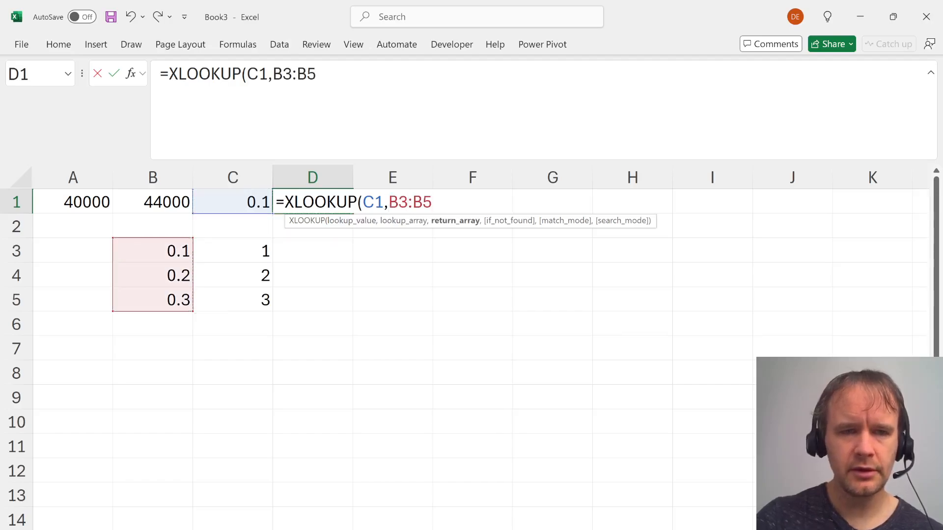
text(,)
key(Left)
key(Down)
key(Down)
key(shift+Down)
key(shift+Down)
key(Return)
Test in D3 whether C1 equals B3 with a direct comparison formula, and clear the test
key(Down)
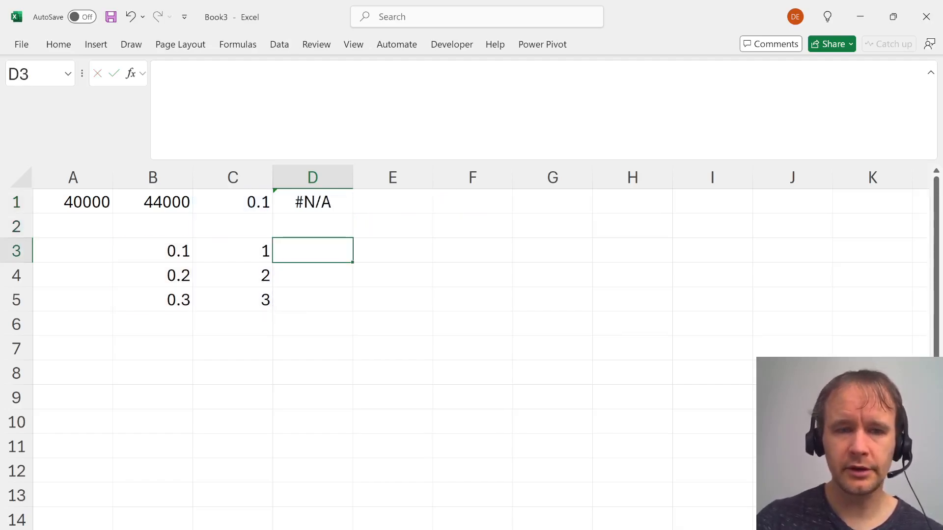
text(=)
key(Left)
key(Up)
key(Up)
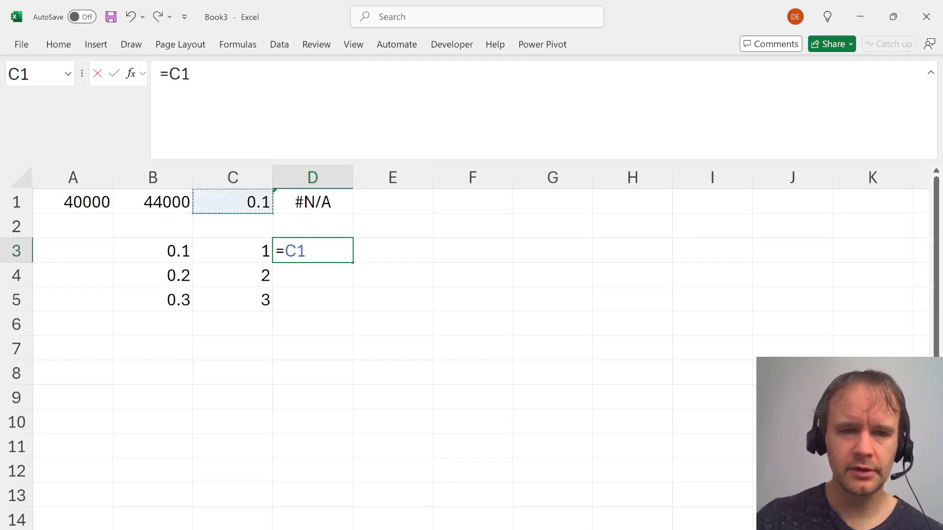
text(=)
key(Left)
key(Left)
key(Return)
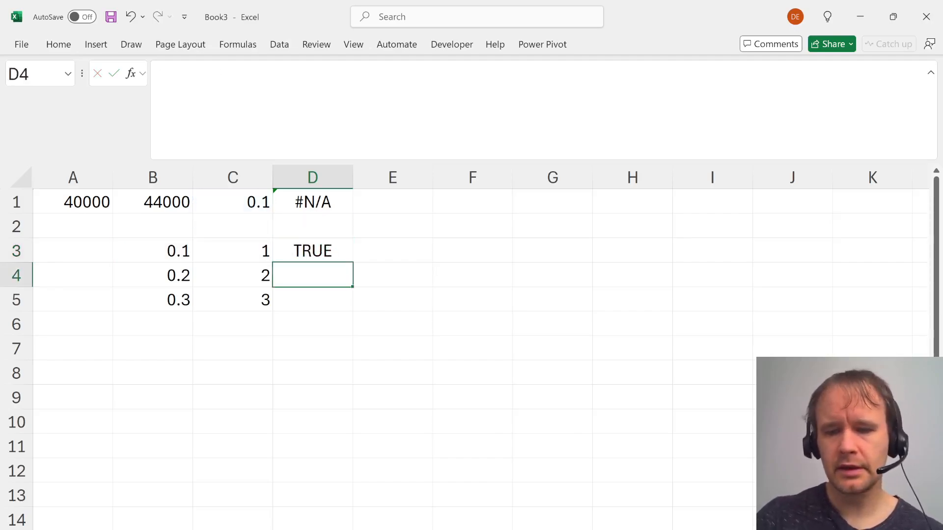
key(Up)
key(Delete)
Add match mode 1, exact match or next larger item, to the XLOOKUP formula in D1
key(Up)
key(Up)
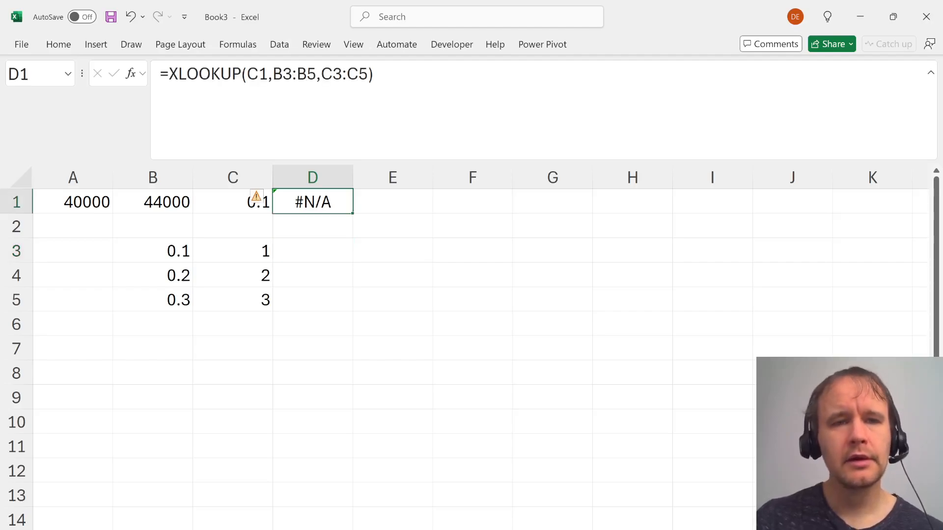
key(F2)
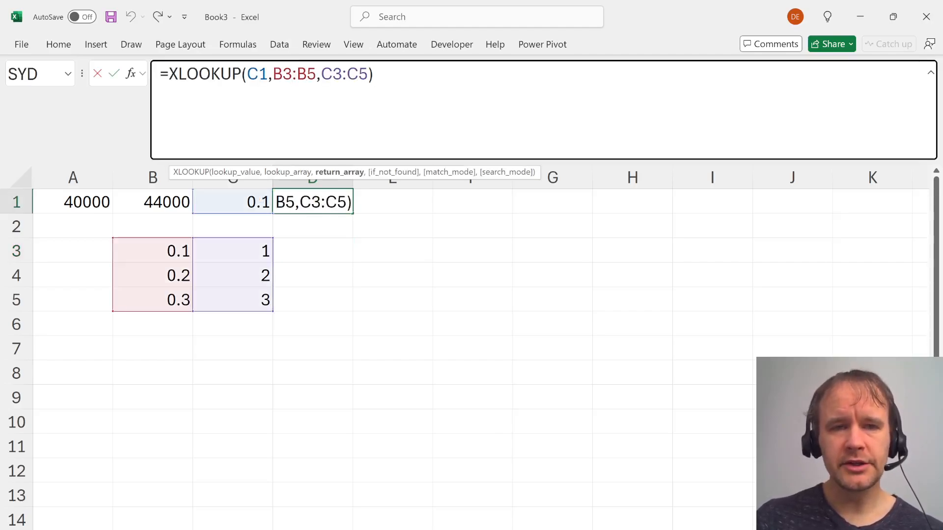
text(,,)
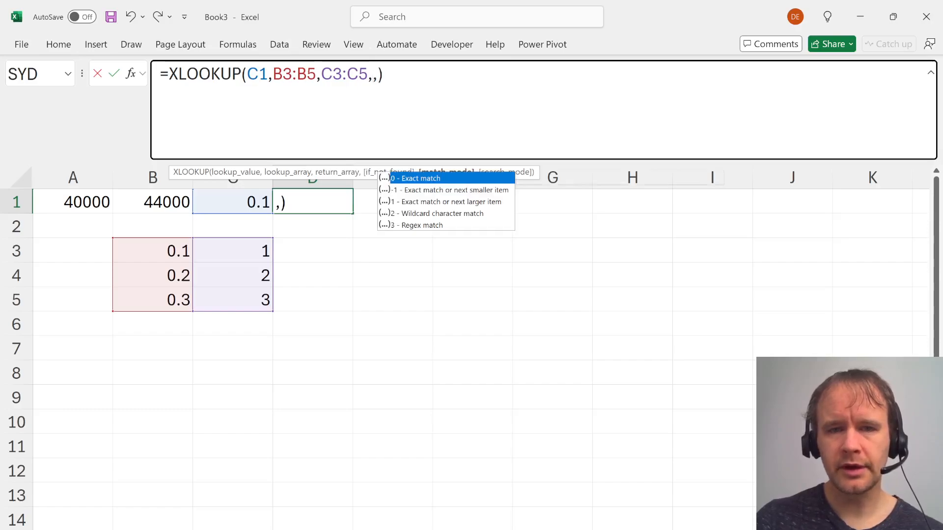
text(1)
key(Return)
key(Up)
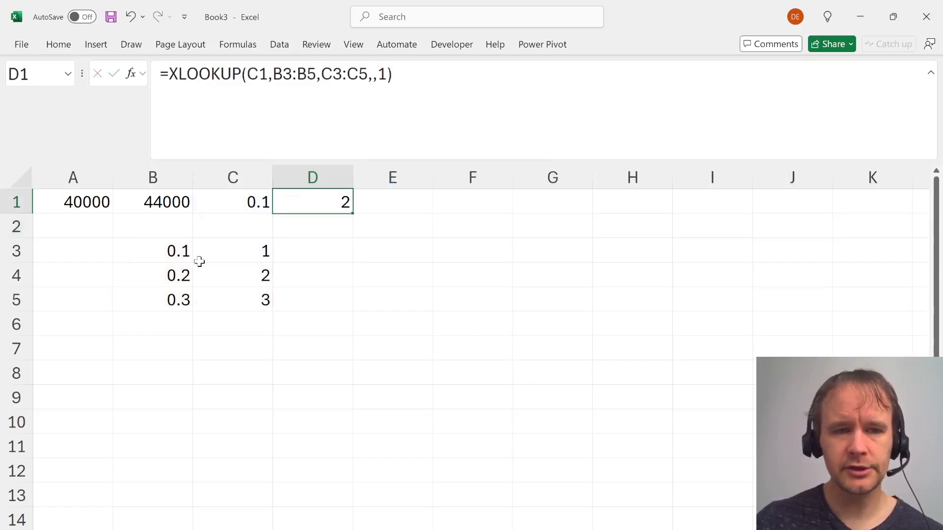
Replace the XLOOKUP in D1 with the formula =XMATCH(C1,B3:B5)
key(F2)
key(Escape)
text(=xm)
key(Tab)
key(Left)
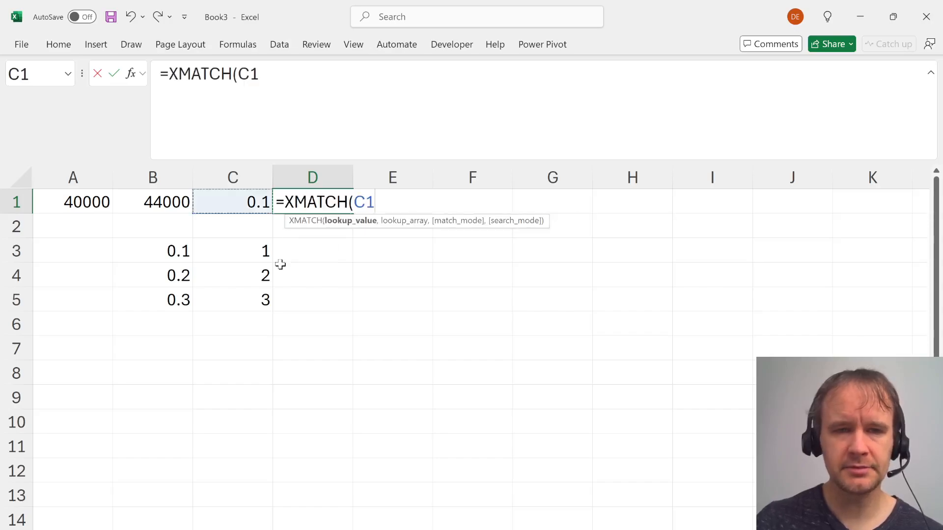
text(,)
key(Left)
key(Down)
key(Down)
key(Left)
key(shift+Down)
key(shift+Down)
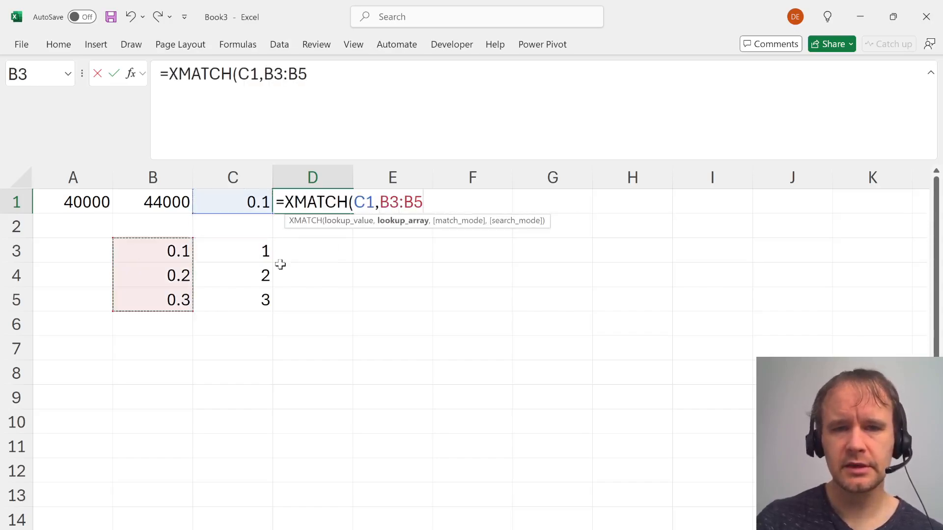
text())
key(Return)
key(Up)
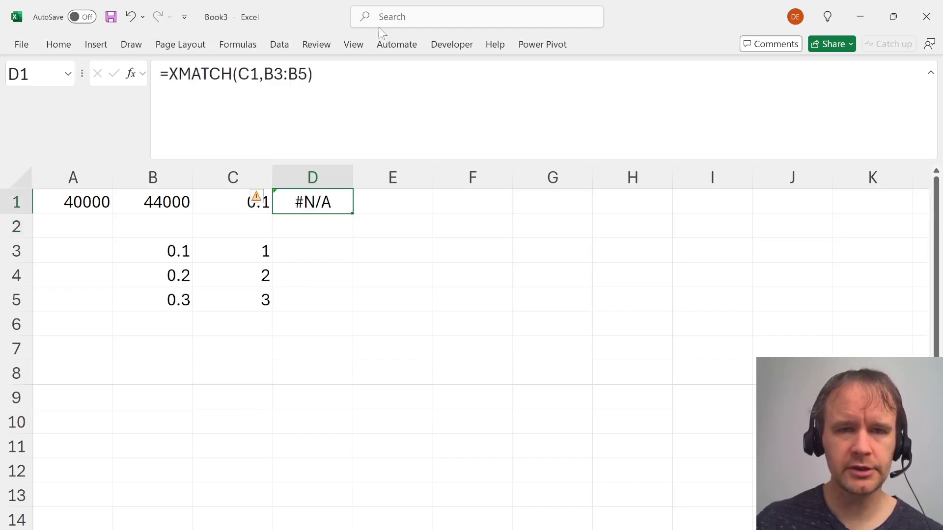
Add match mode 1 to the XMATCH formula in D1
key(F2)
key(Left)
text(,1)
key(Return)
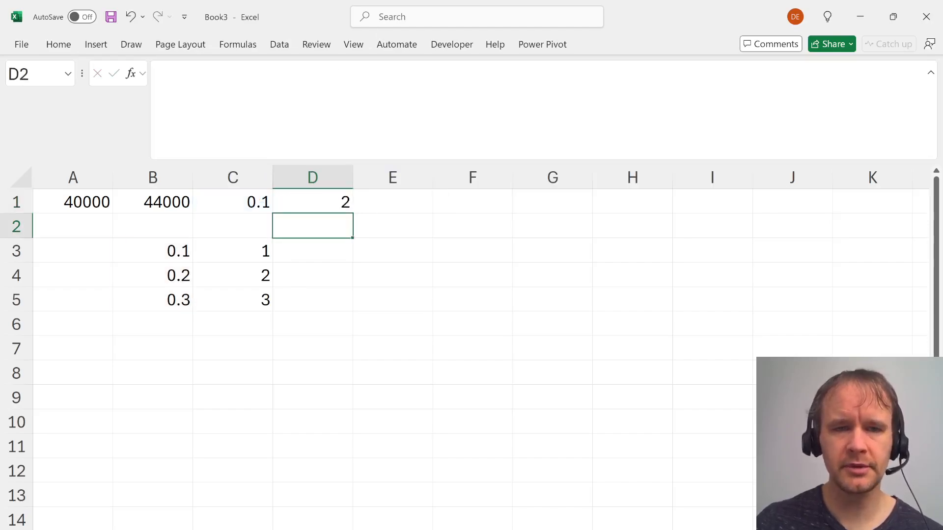
Compare the first threshold in B3 with the formulas in C1 and D1
click(170, 274)
click(175, 251)
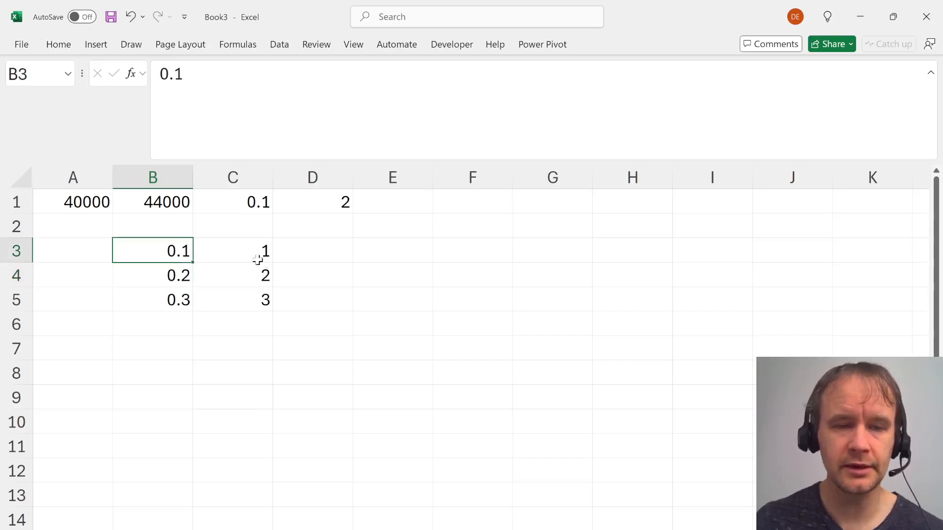
key(Up)
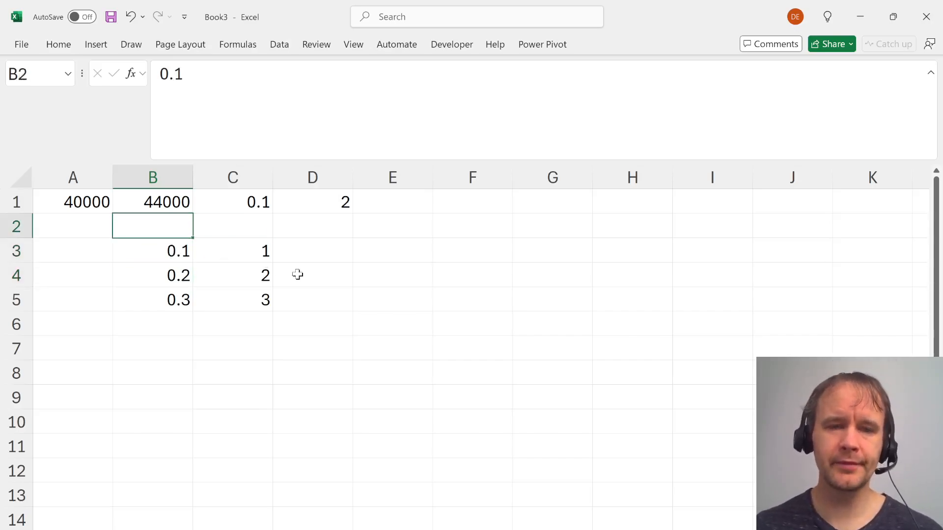
key(Up)
key(Right)
key(Right)
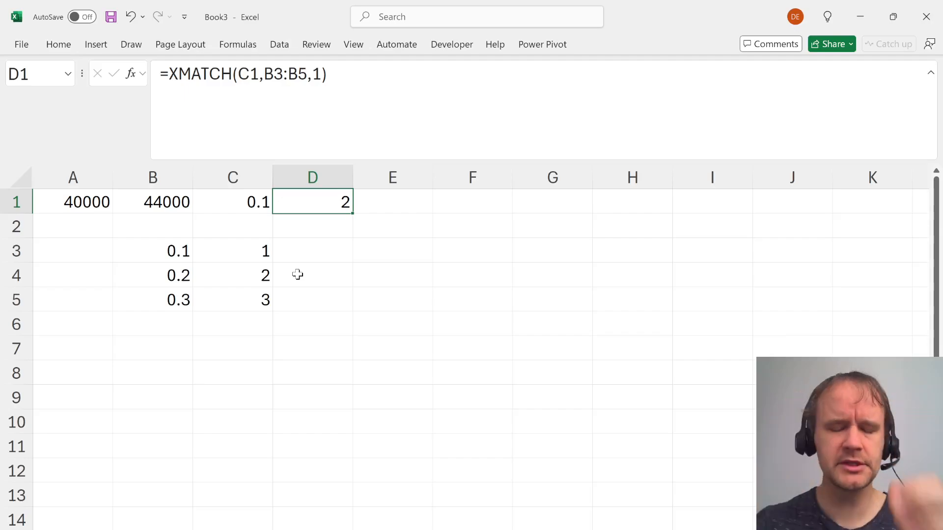
key(Left)
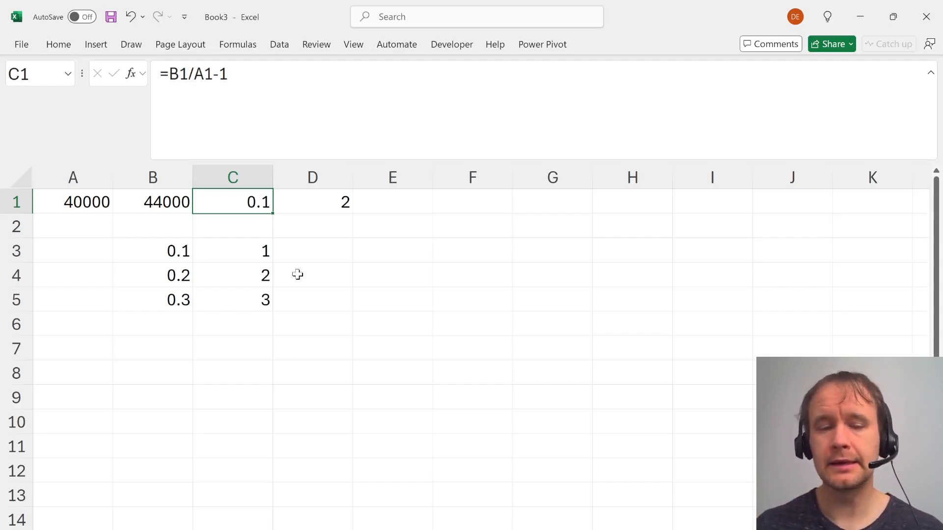
key(Right)
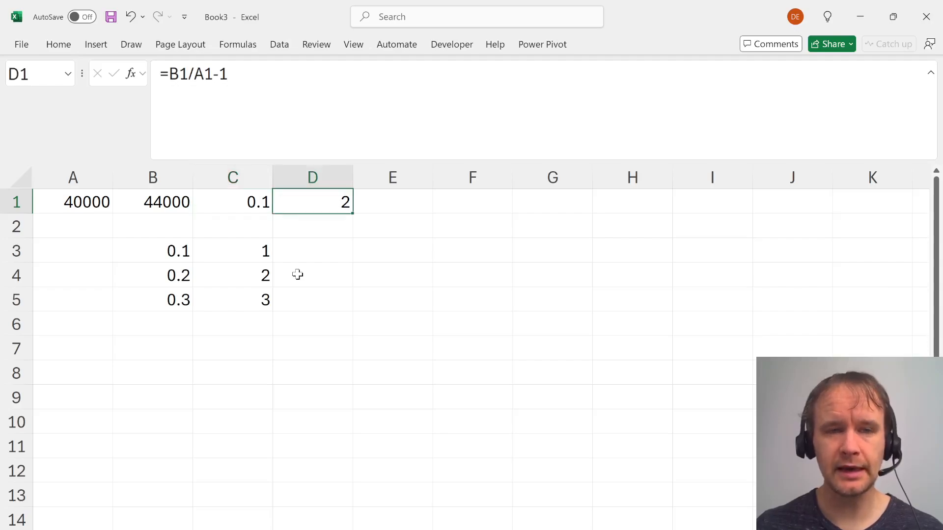
key(Left)
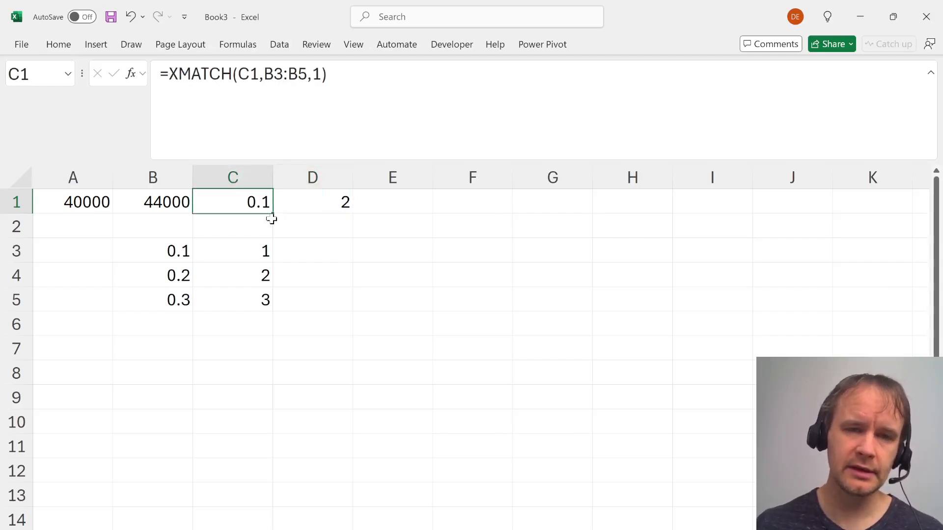
Enter the tiny value 1e-15 in E3 and select the cell to show its full decimal form
key(Down)
key(Right)
key(Right)
key(Down)
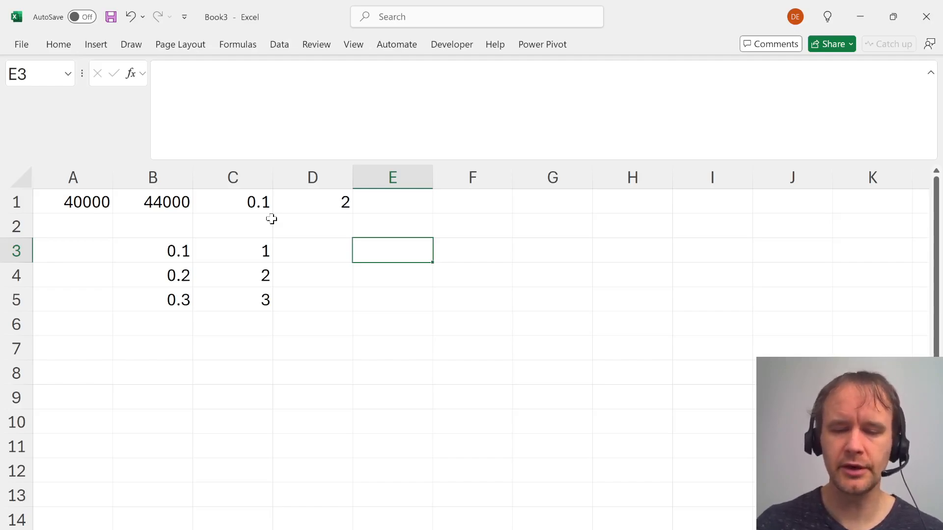
text(1e-15)
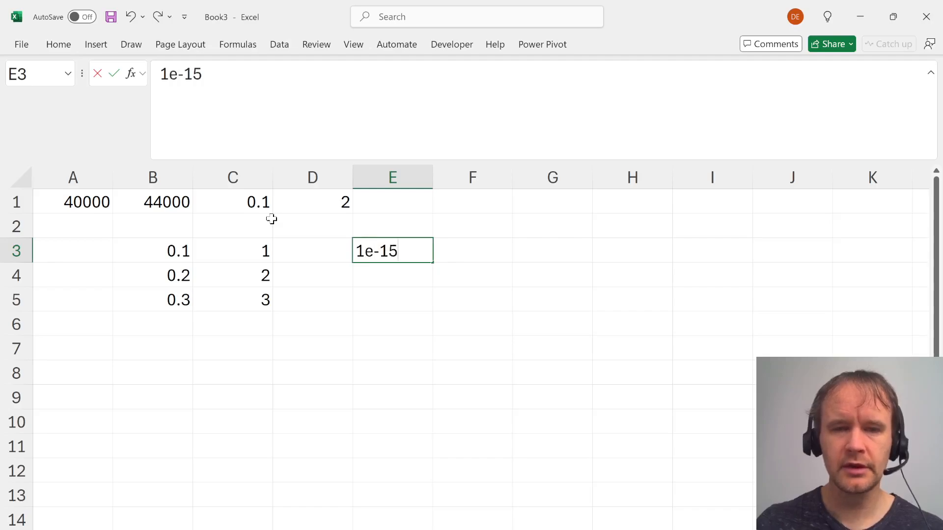
key(Return)
key(Up)
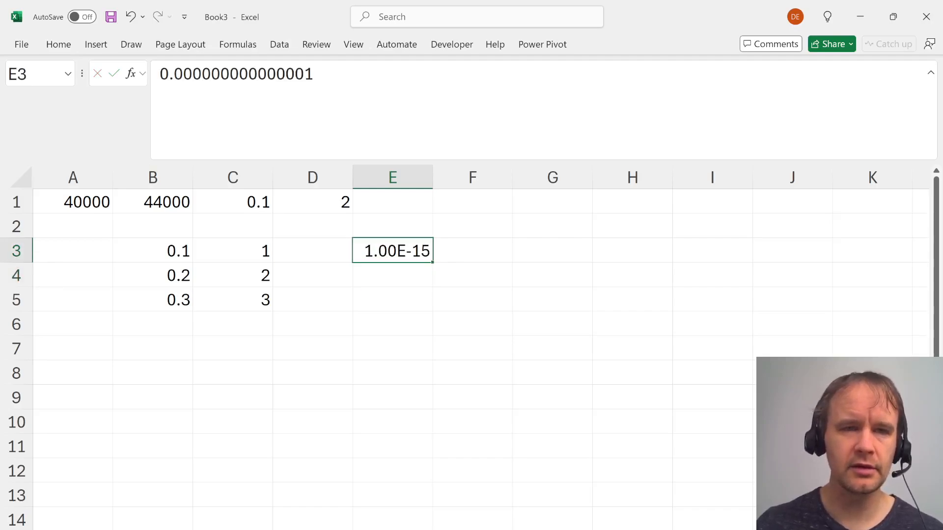
Enter the formula =E3=0 in E4 to test whether the tiny value above counts as zero
key(Down)
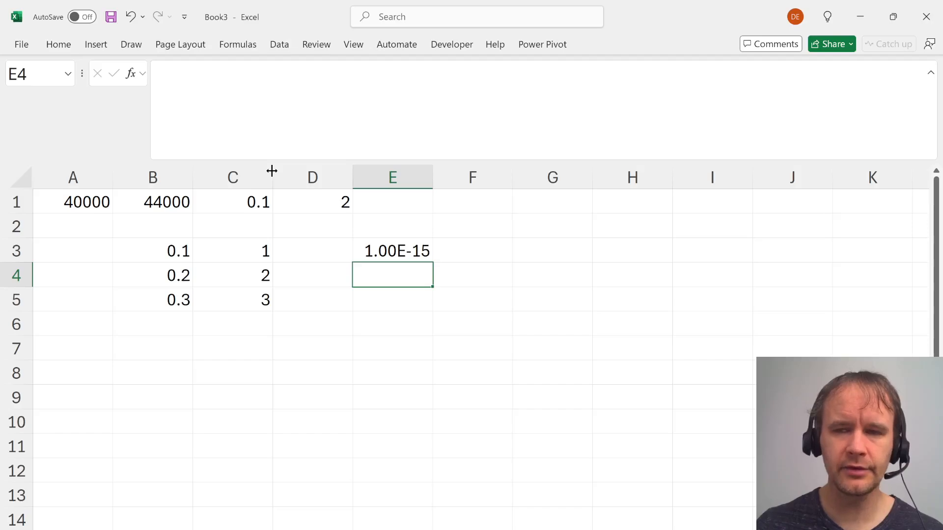
text(=)
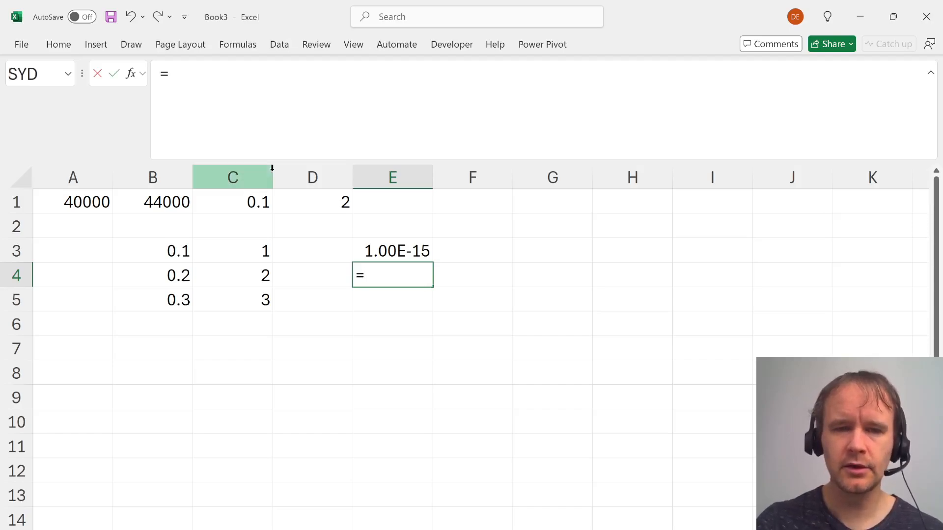
key(Up)
text(=0)
key(Return)
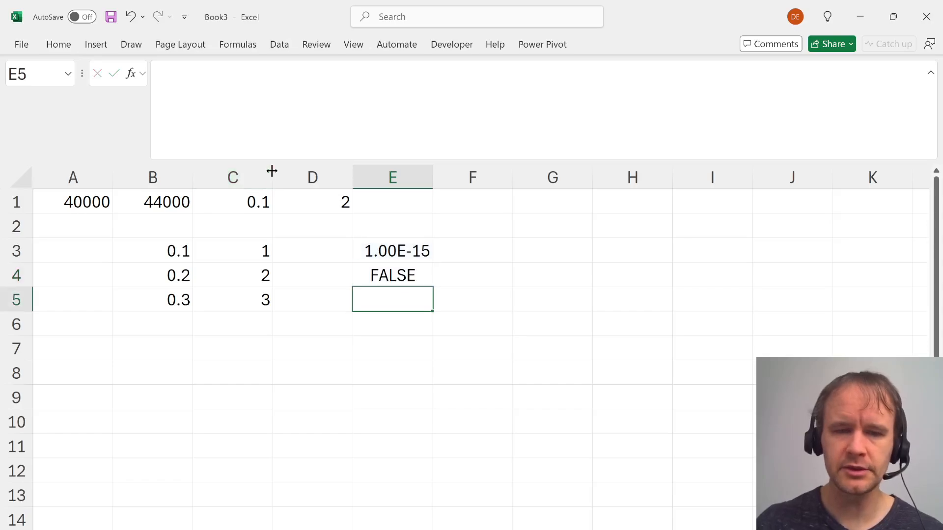
key(Up)
Compare the calculated percentage in C1 with the first threshold in B3
click(246, 208)
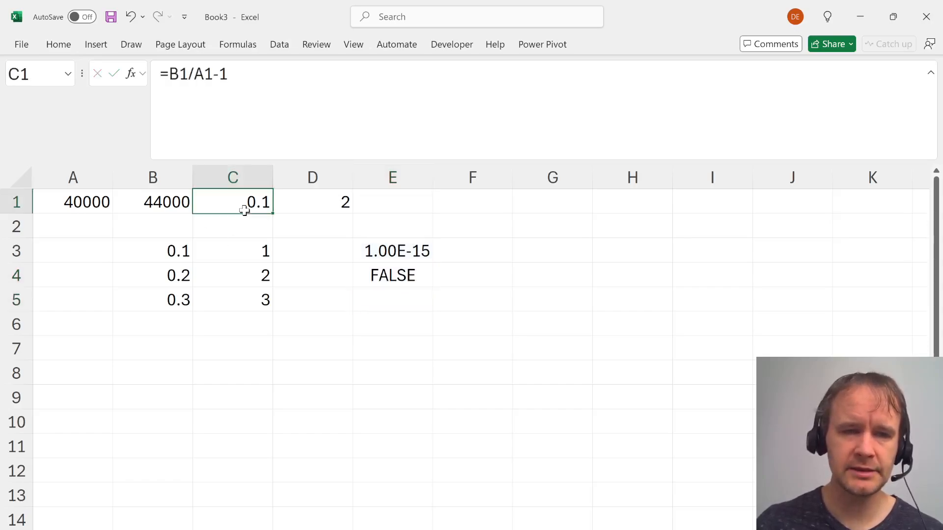
click(184, 250)
click(238, 203)
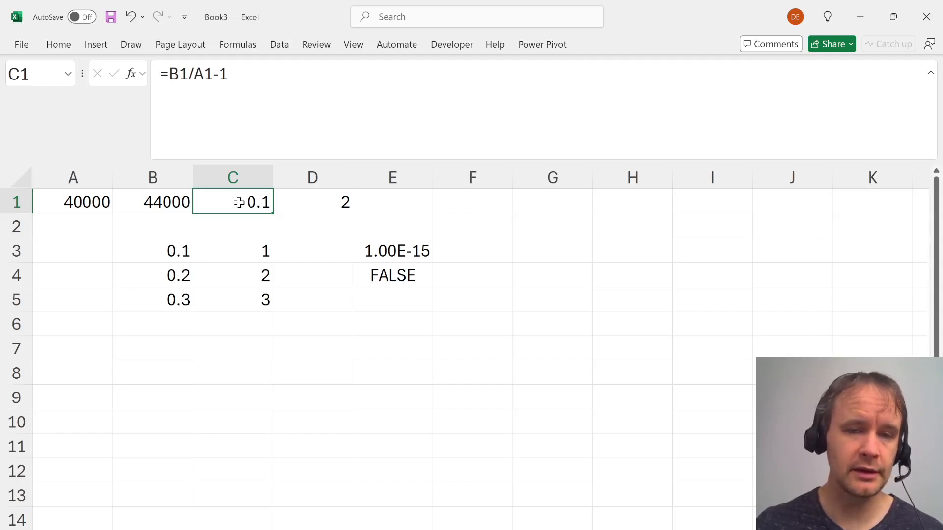
Switch to the Cap in Hand Solution Model workbook and examine the ROUND to 15 digits inside K355's XLOOKUP formula
click(428, 529)
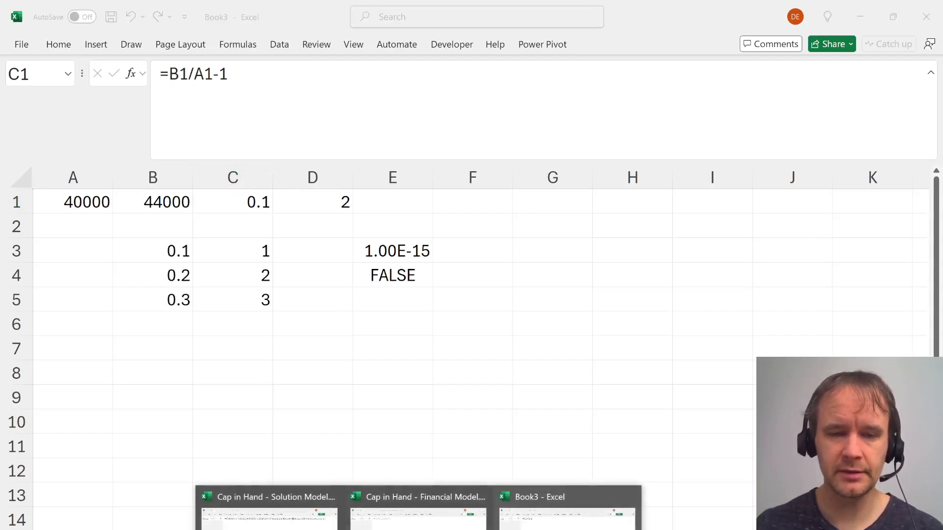
click(265, 511)
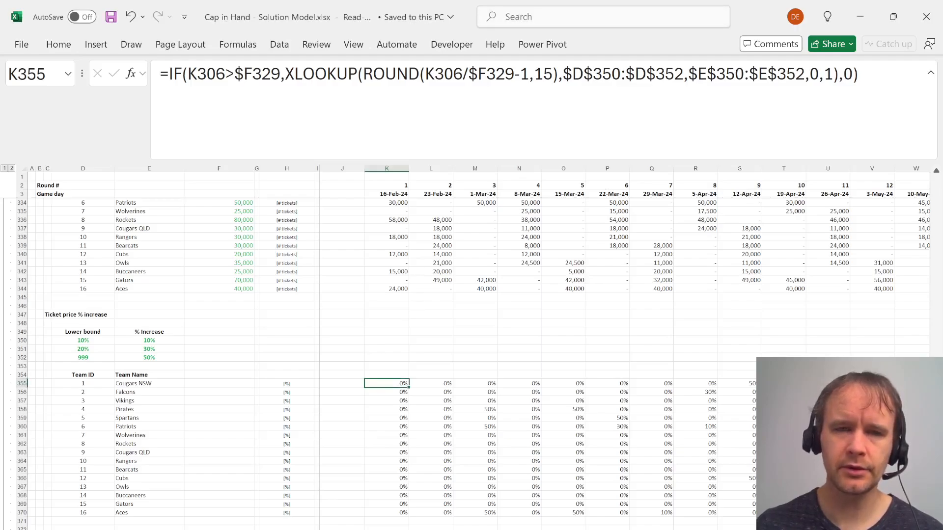
click(362, 74)
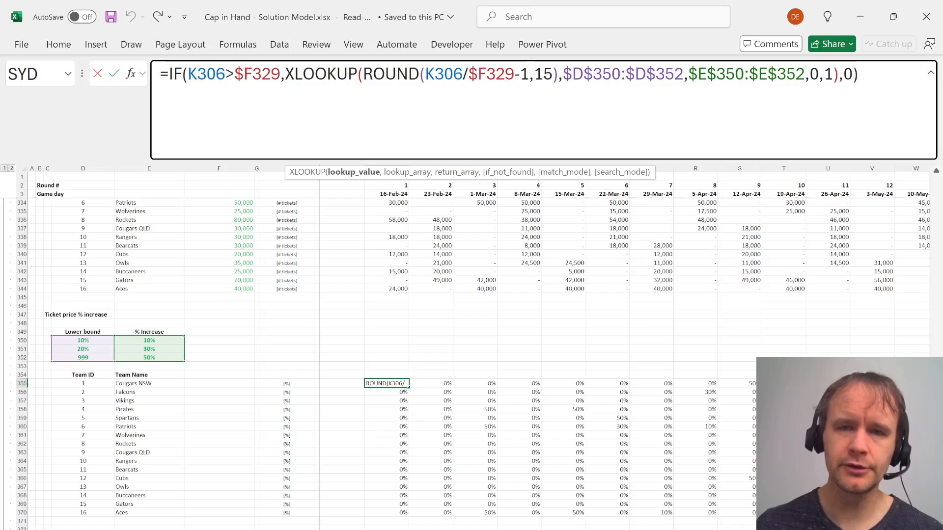
drag(543, 73, 552, 73)
key(Escape)
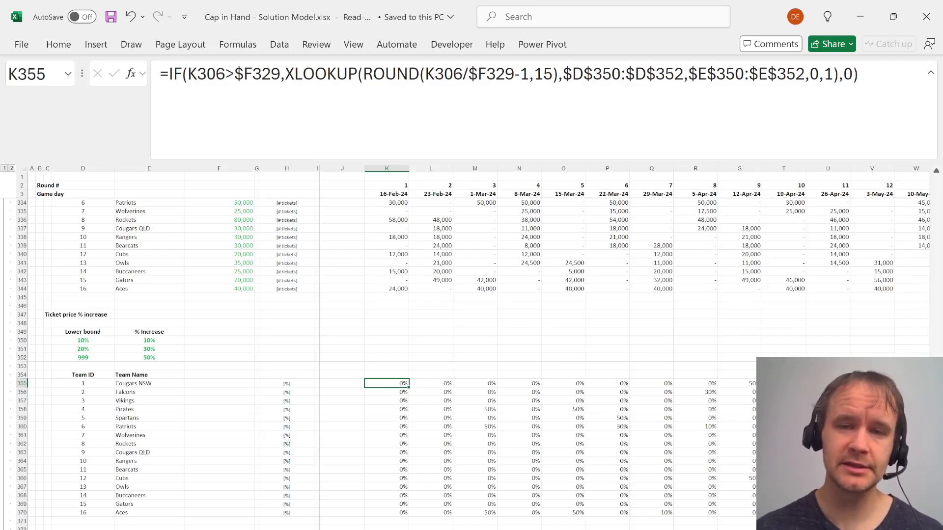
Return to Book3 and review the zero test in E3:E4 and the C1 result against the thresholds in B3:B5
key(alt+Tab)
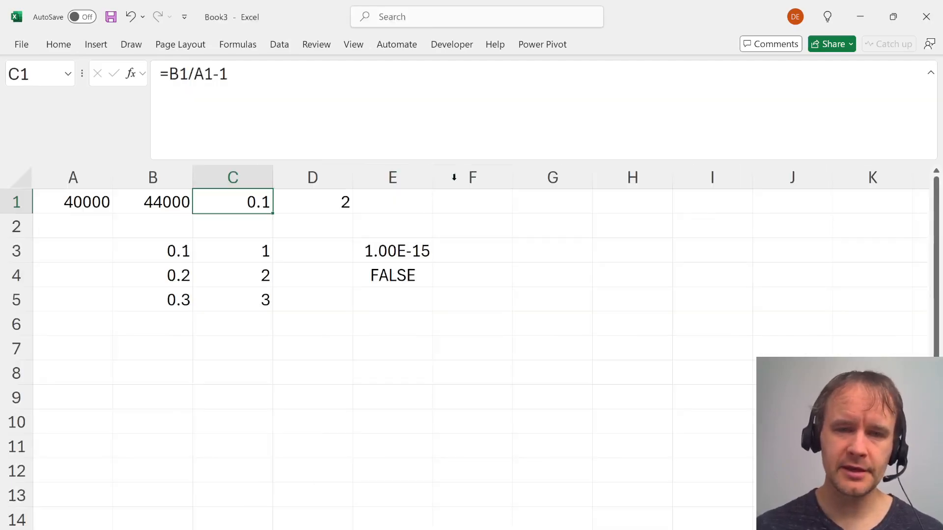
click(390, 251)
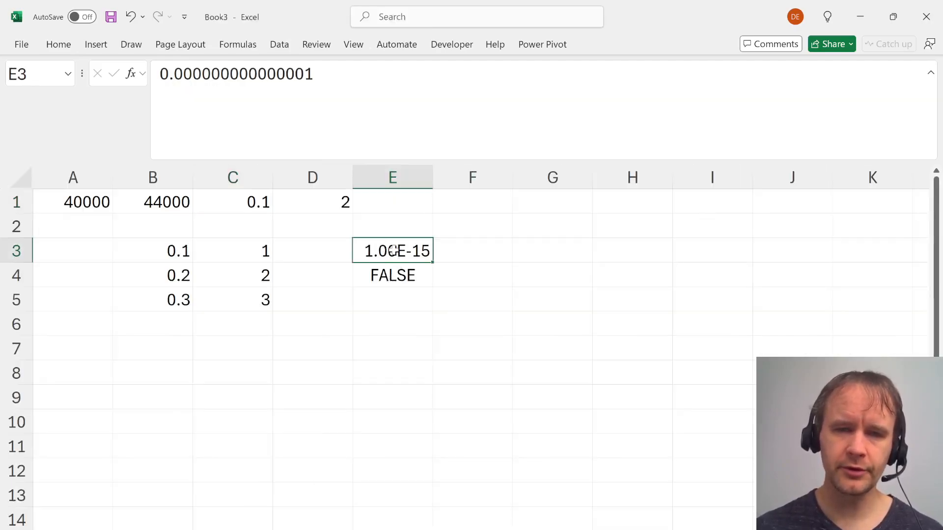
drag(393, 253, 387, 274)
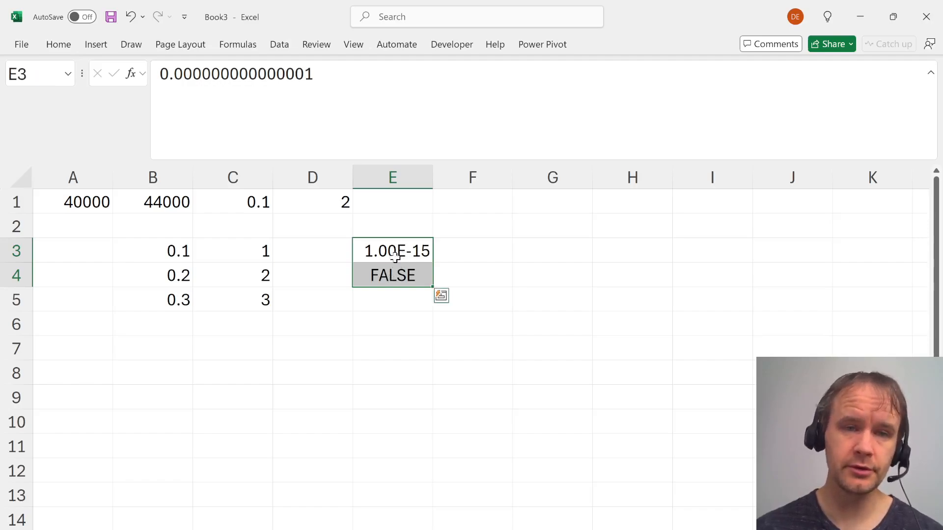
click(244, 207)
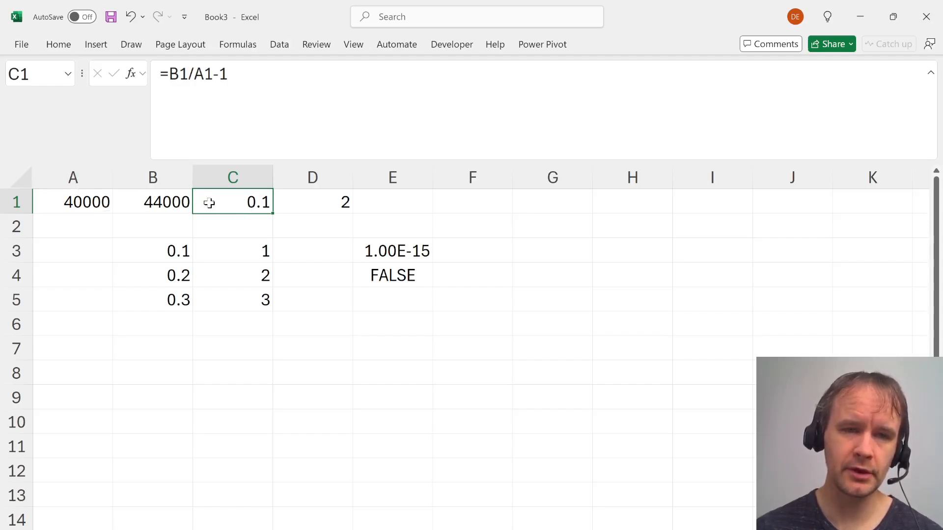
click(163, 259)
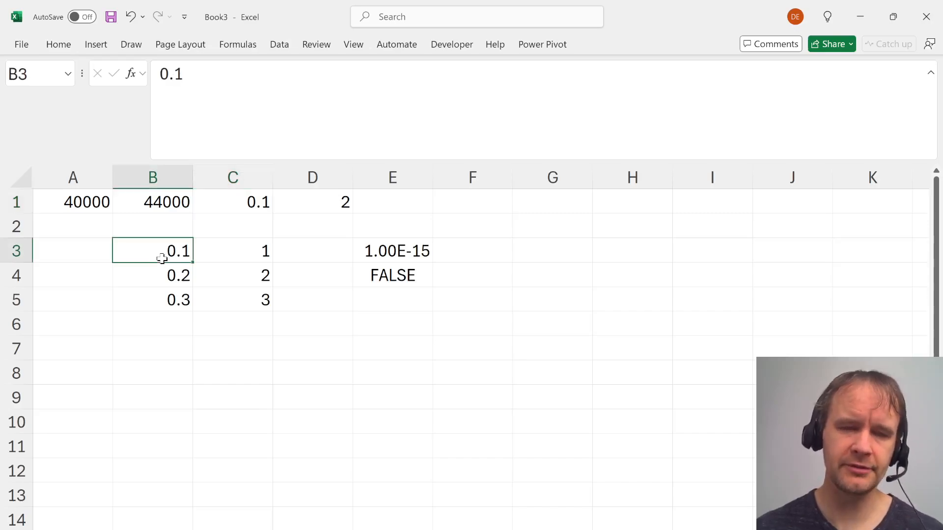
drag(164, 253, 158, 299)
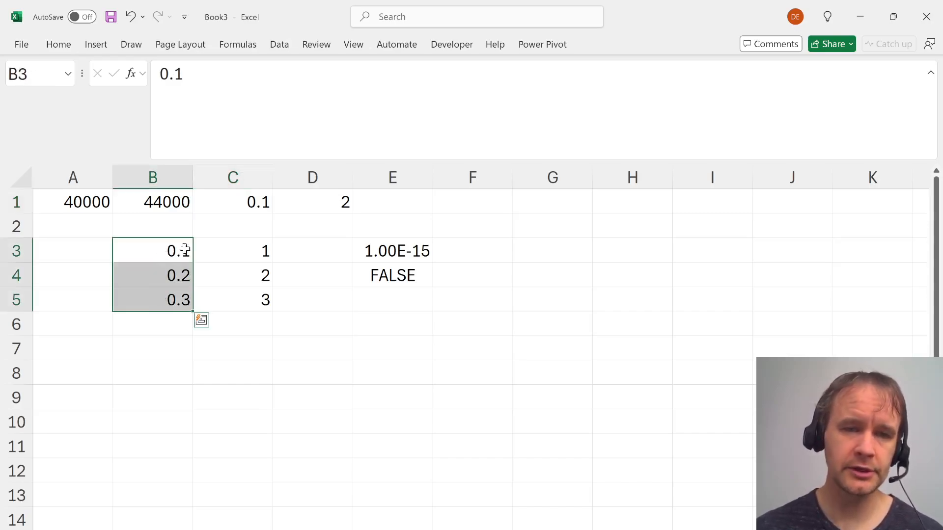
click(251, 205)
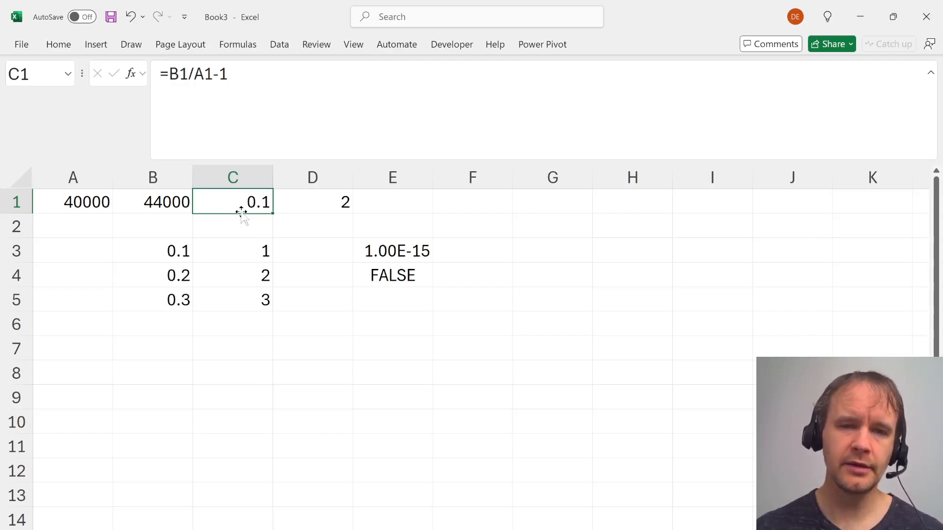
click(171, 247)
click(255, 202)
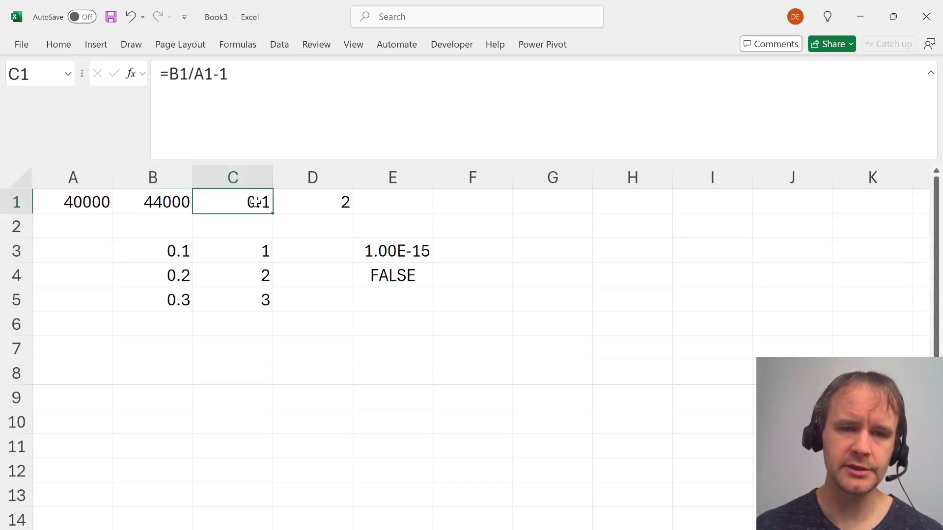
Switch to the FlexiQuiz page in the browser and answer question 12 on total ticket revenues with $132,442,500
key(alt+Tab)
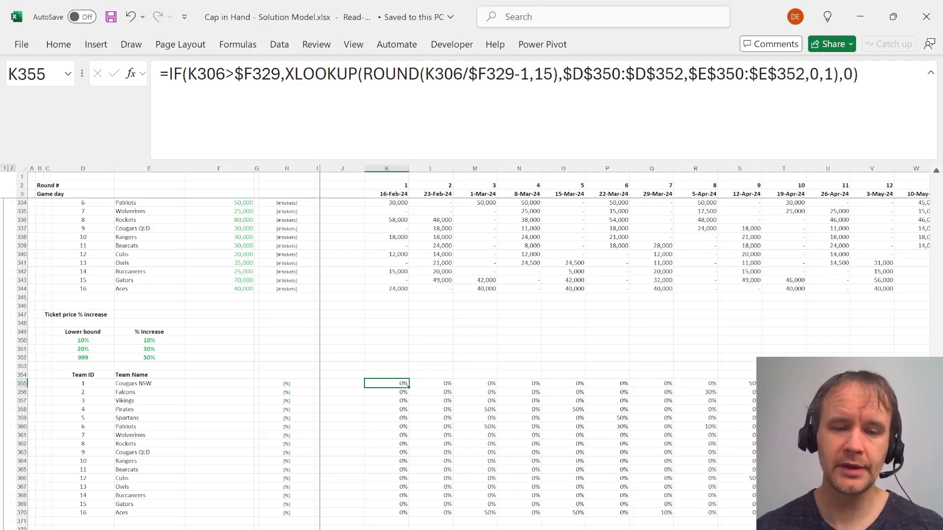
key(alt+Tab)
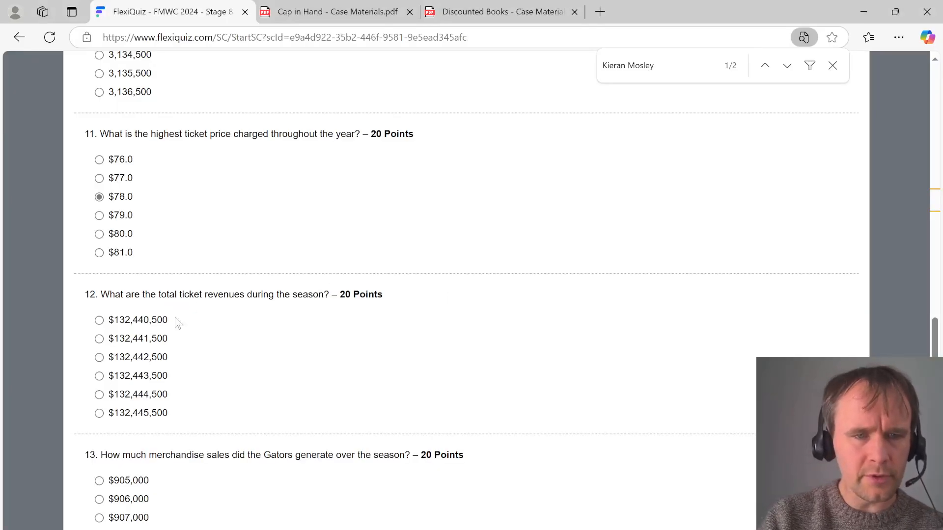
click(144, 358)
Read through the remaining quiz questions from 13 to 20 and return to question 13 on the Gators' merchandise sales
scroll(326, 400, down, 3)
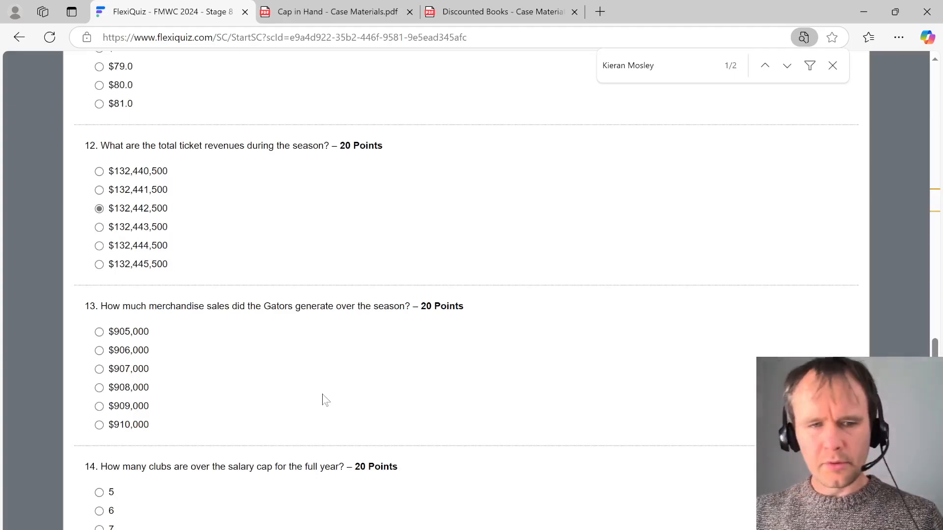
scroll(324, 399, down, 4)
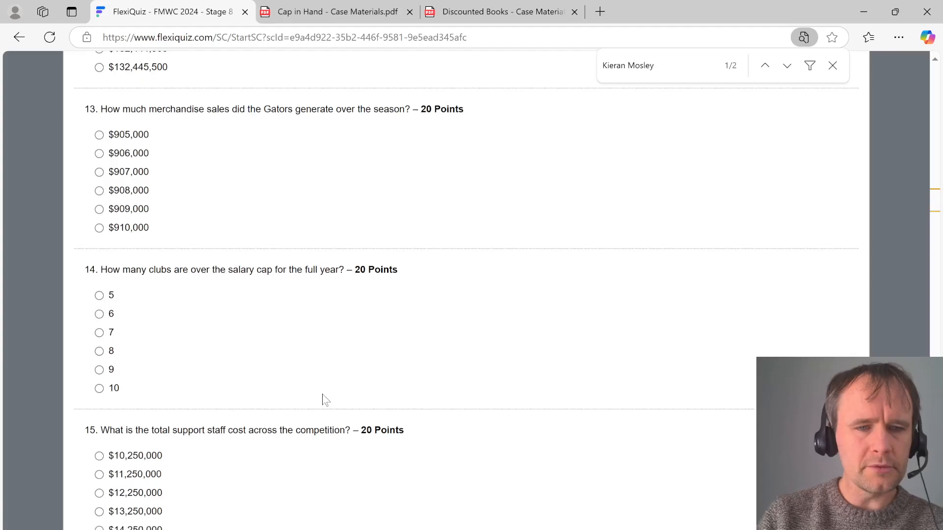
scroll(324, 399, down, 5)
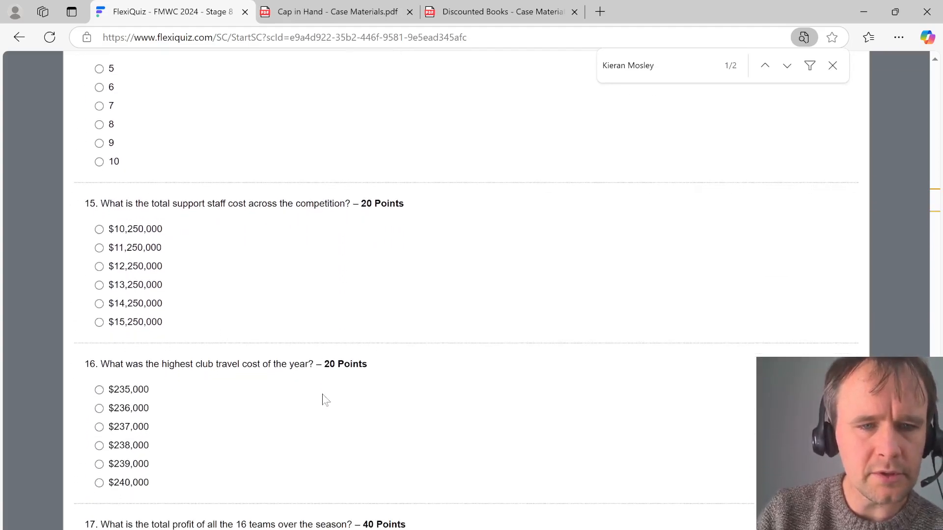
scroll(325, 399, down, 4)
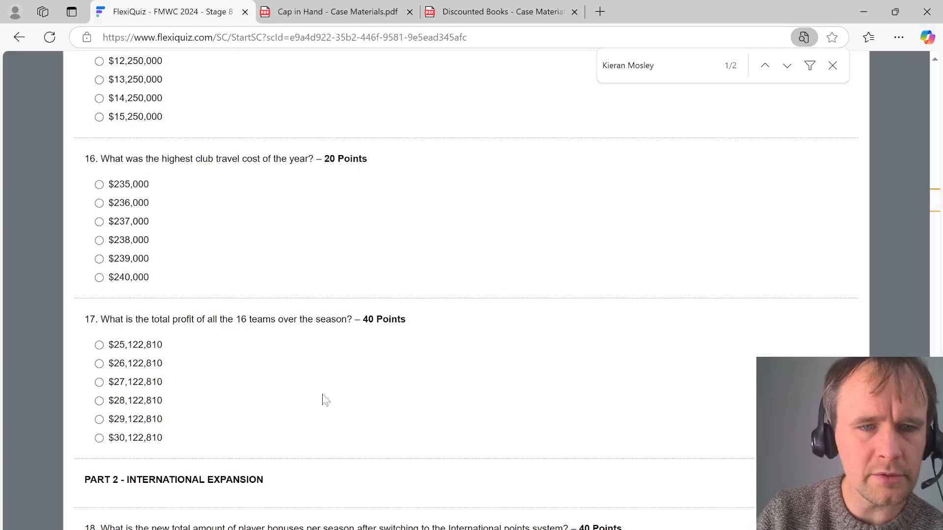
scroll(324, 399, down, 4)
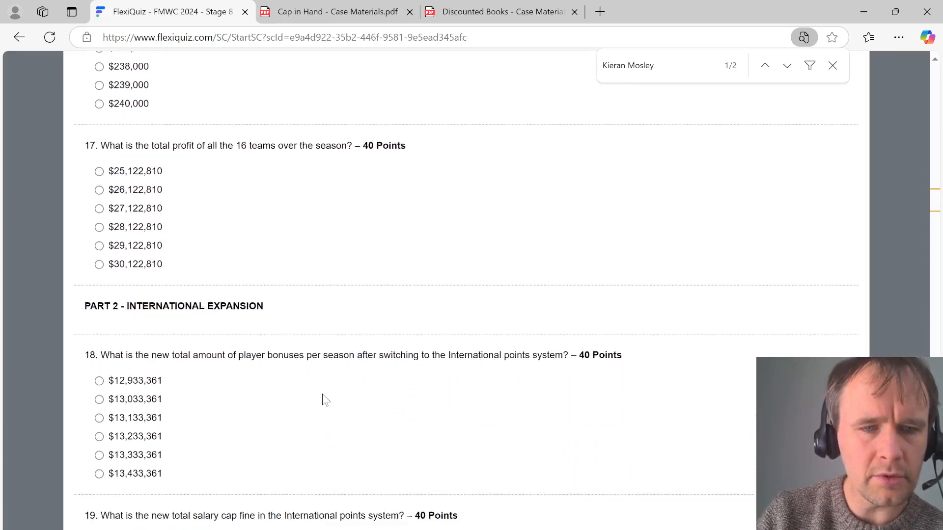
scroll(324, 399, down, 3)
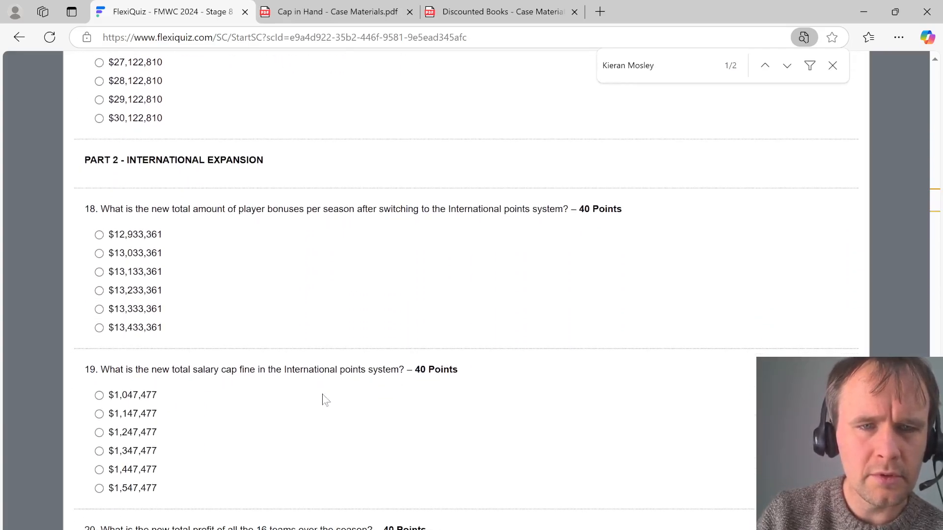
scroll(324, 400, down, 1)
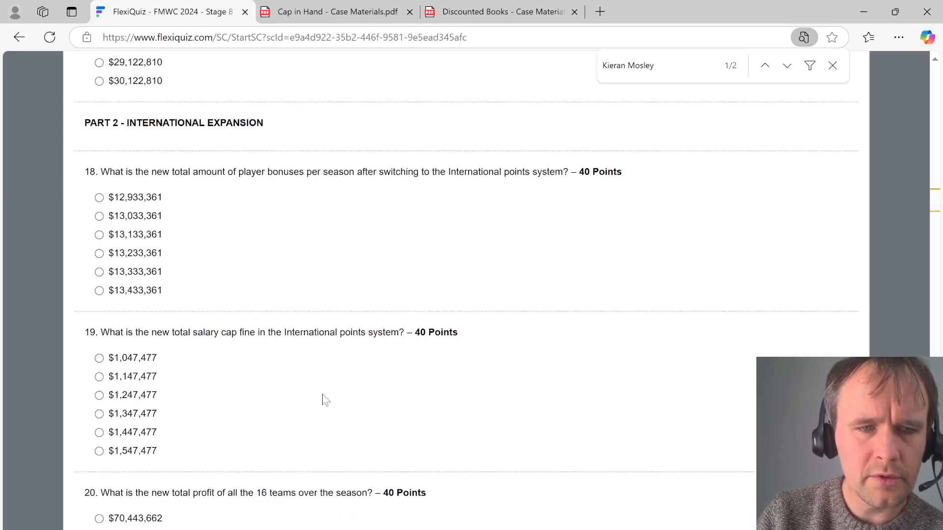
scroll(324, 399, down, 3)
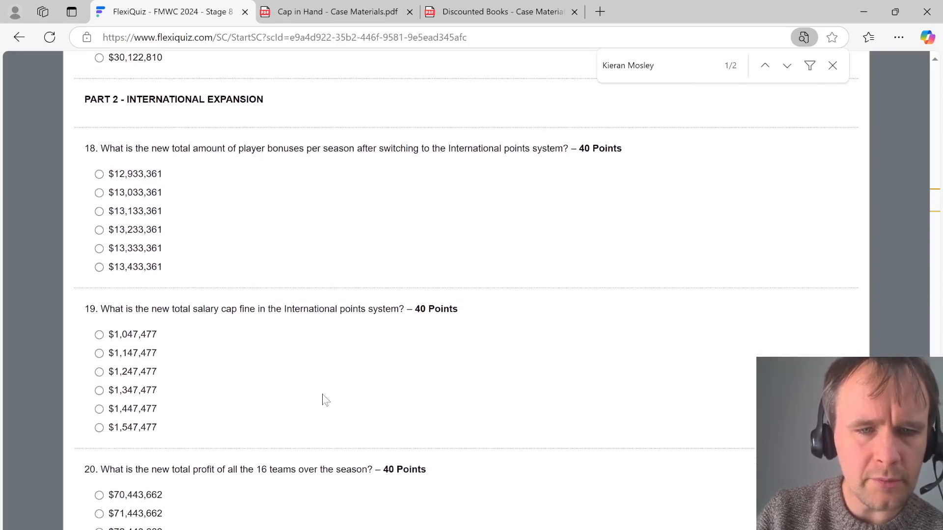
scroll(324, 399, up, 6)
scroll(324, 400, up, 15)
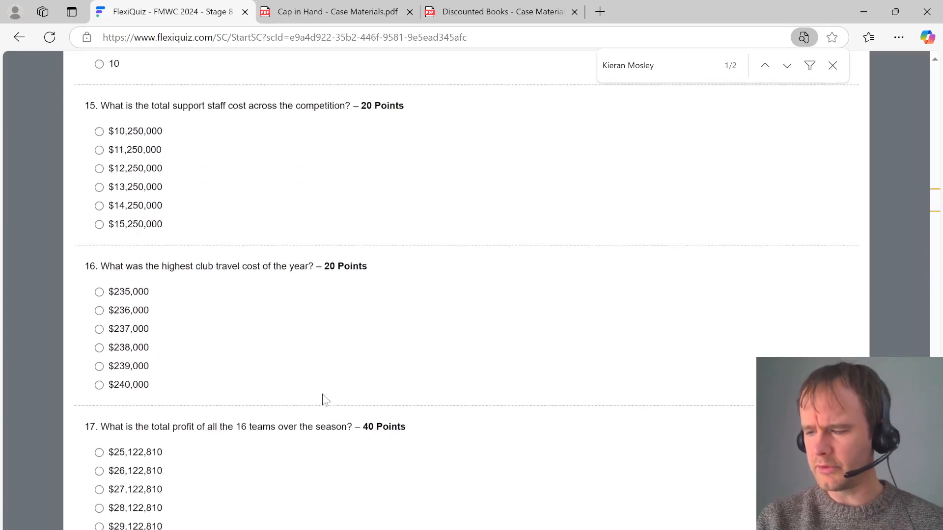
scroll(324, 400, up, 4)
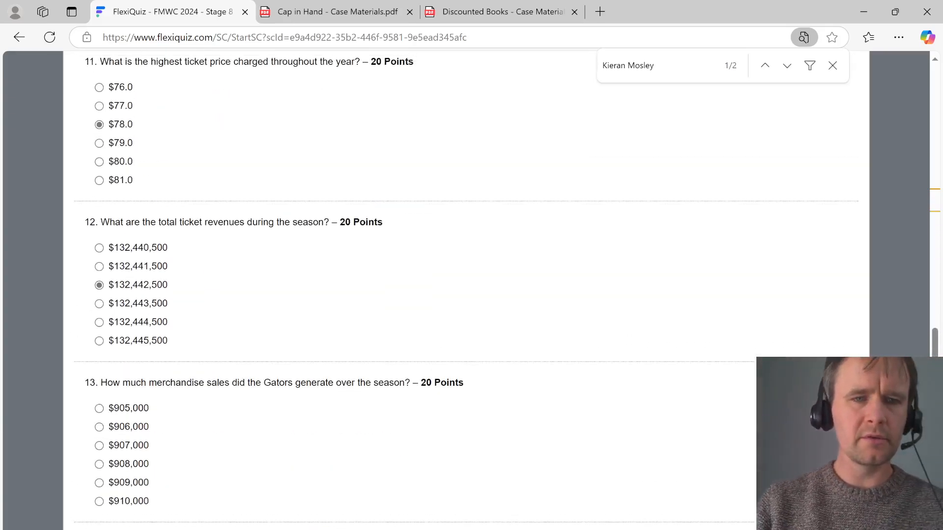
scroll(324, 399, down, 2)
scroll(324, 400, up, 1)
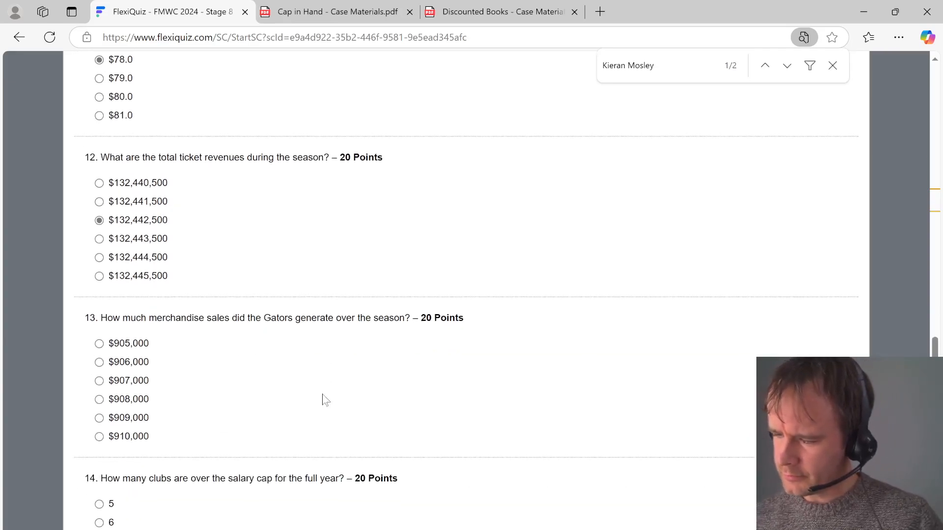
Switch to the Cap in Hand Financial Model workbook and bring up a blank sheet for the merchandise calculation
key(alt+Tab)
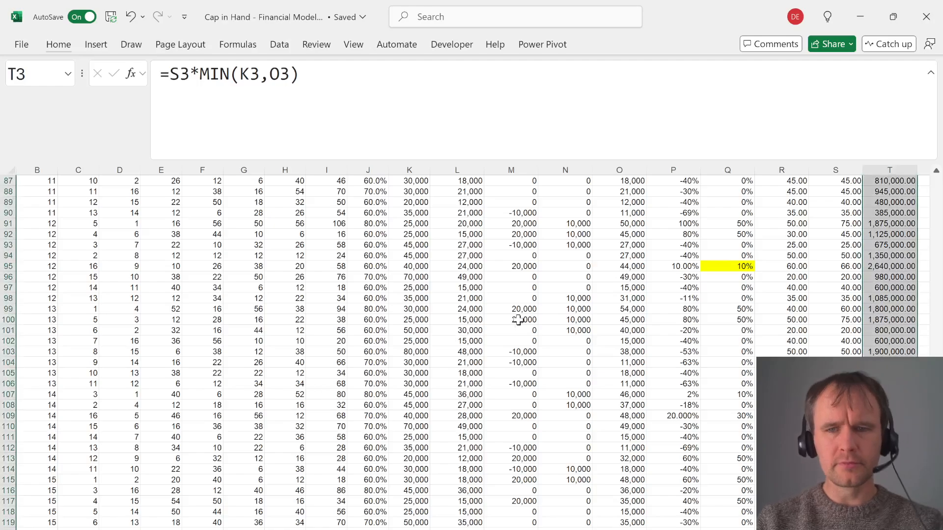
key(ctrl+Page_Up)
key(ctrl+Page_Up)
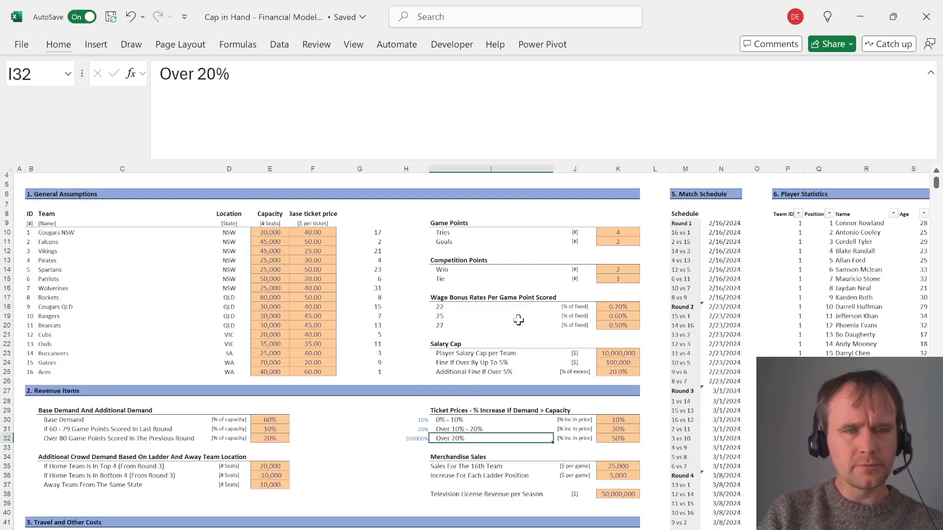
key(ctrl+Page_Up)
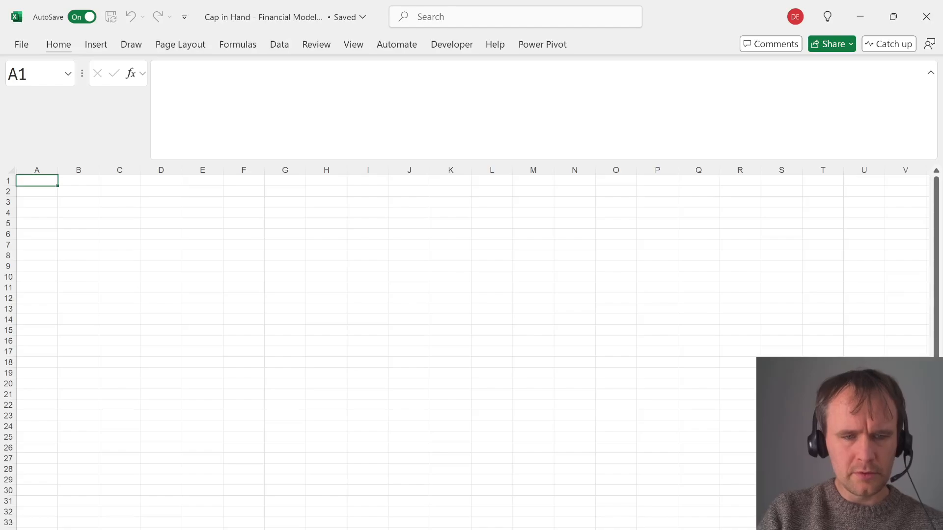
List all 16 team names down column B from B2 with a formula referring to the named team list
click(79, 191)
text(=tn)
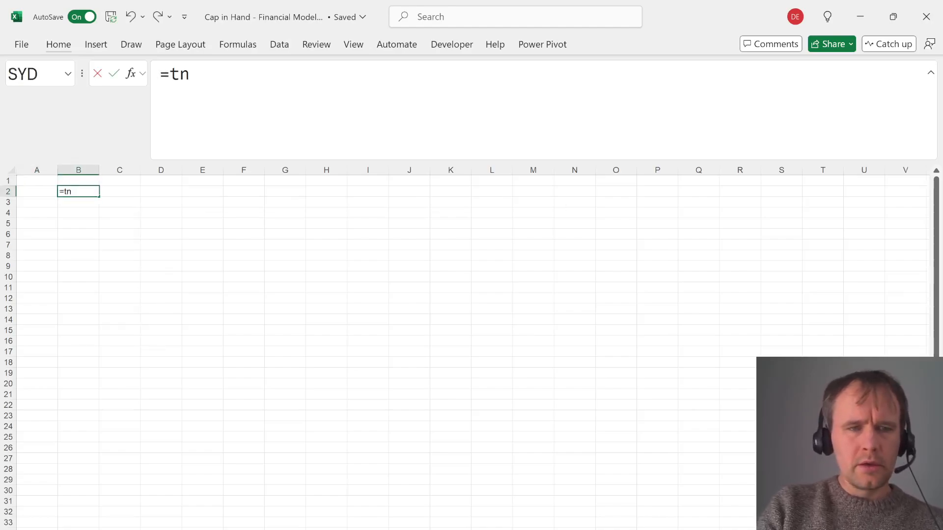
key(BackSpace)
text(mnn)
key(Return)
click(119, 192)
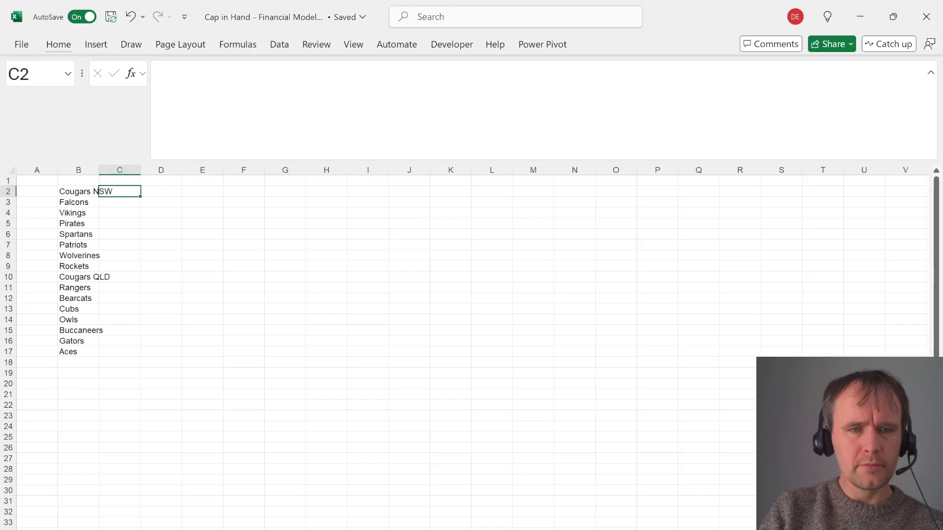
Widen column B to fit the team names and enter the header Tix in C1
drag(97, 192, 94, 352)
double_click(99, 170)
click(136, 180)
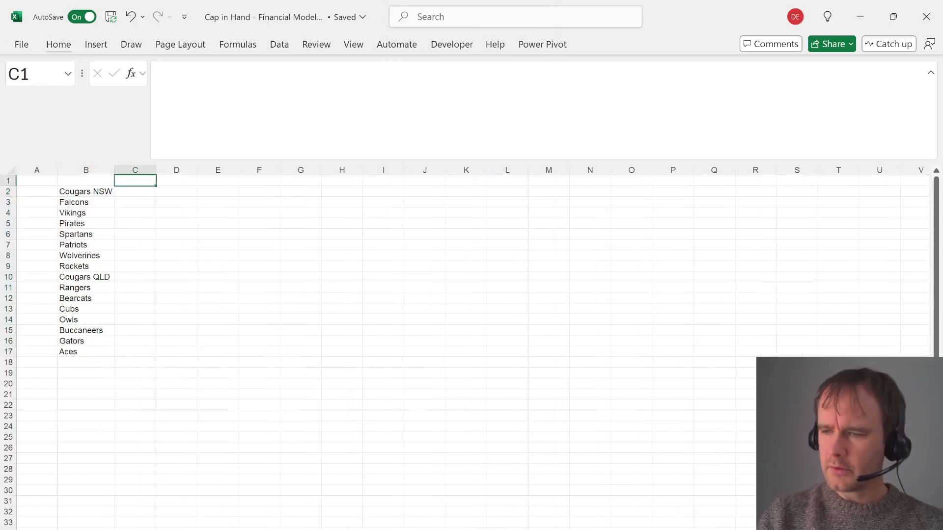
text(Tix)
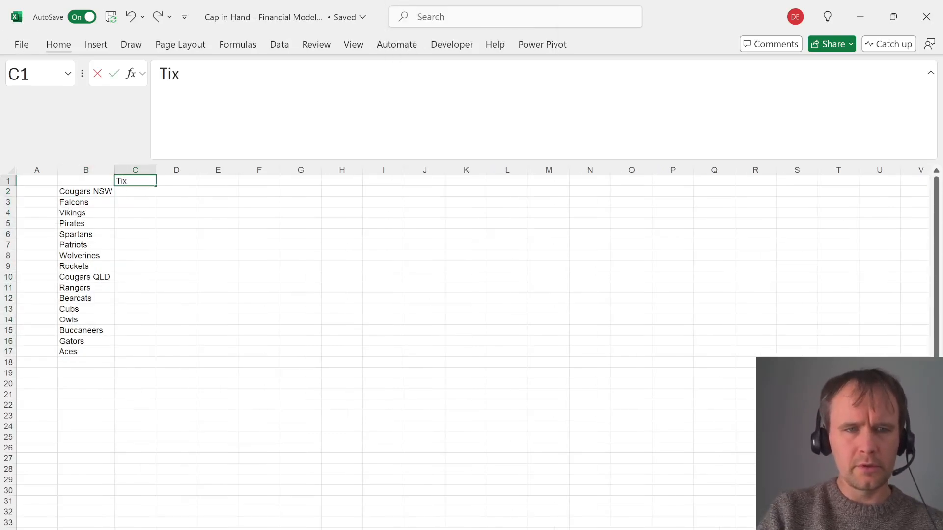
key(Return)
Start a SUMIFS formula in C2 with the Games sheet's revenue range T3:T122 as the sum range
text(=sumifs)
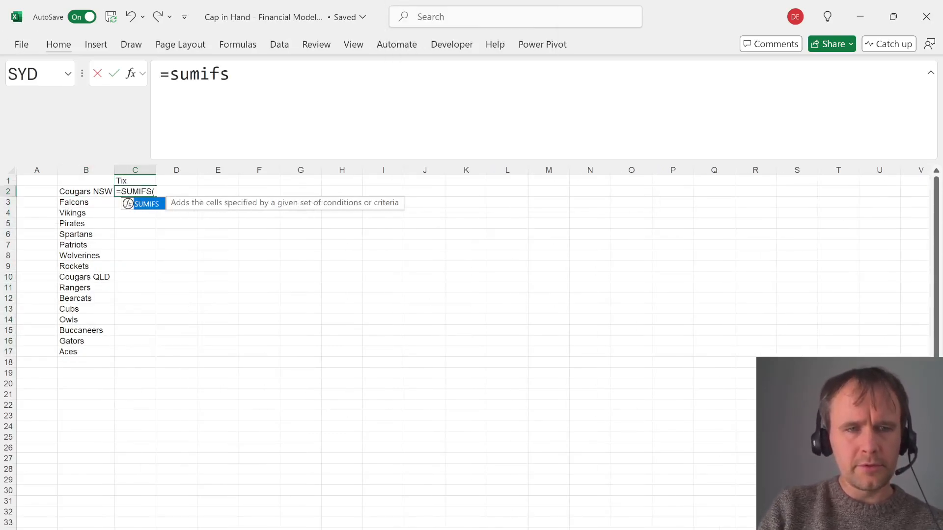
key(Tab)
key(ctrl+Page_Up)
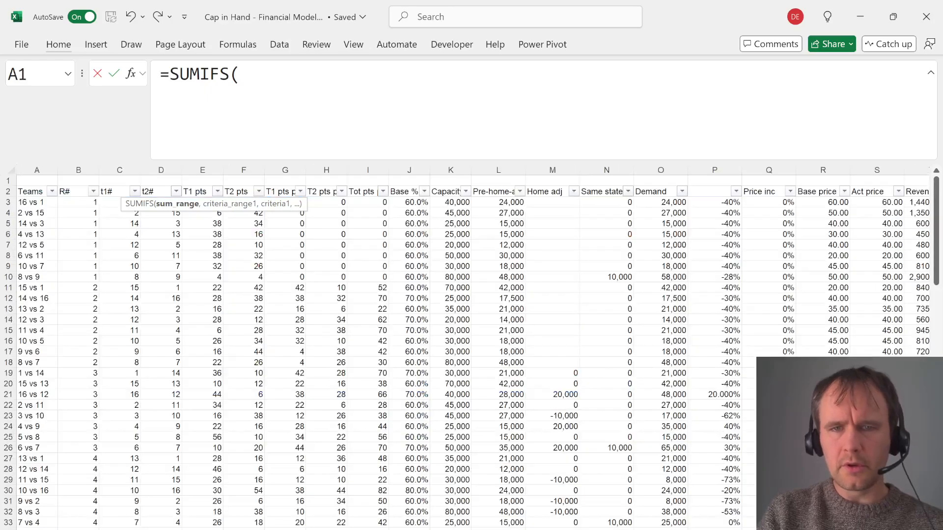
click(867, 311)
key(Right)
key(ctrl+Up)
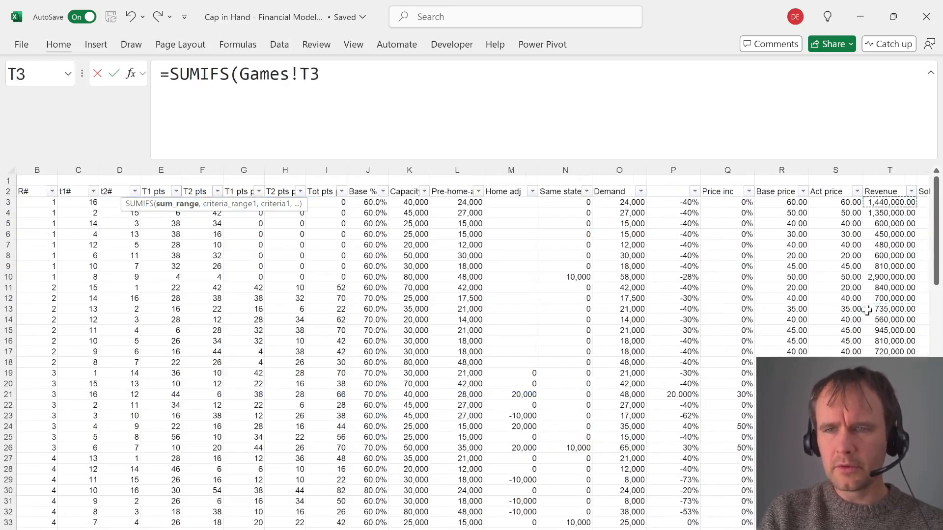
key(ctrl+shift+Down)
text(,)
Complete the SUMIFS with the home team names in Games!Z3# as criteria range and tmnm as criteria
click(866, 311)
key(ctrl+Up)
key(Right)
key(Right)
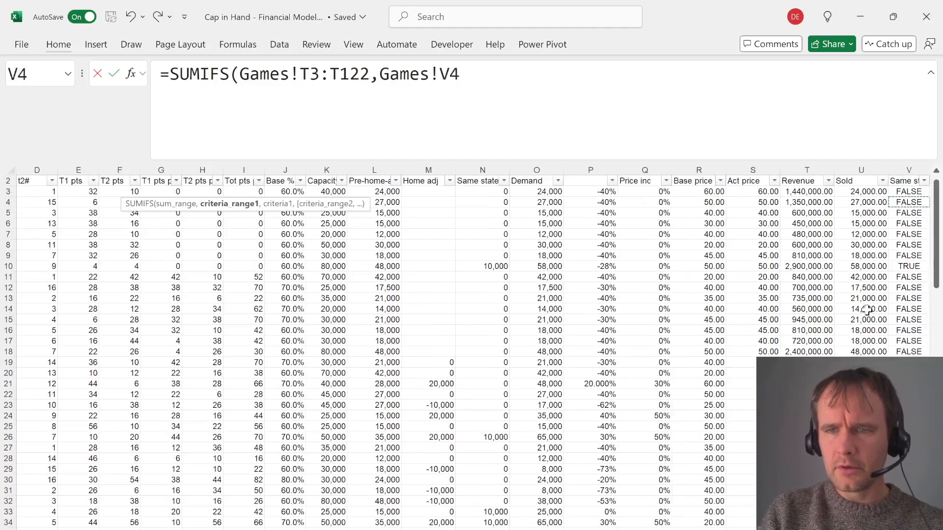
key(Right)
key(Right)
key(Right)
key(Right)
key(Up)
key(Right)
key(Down)
key(Down)
key(Left)
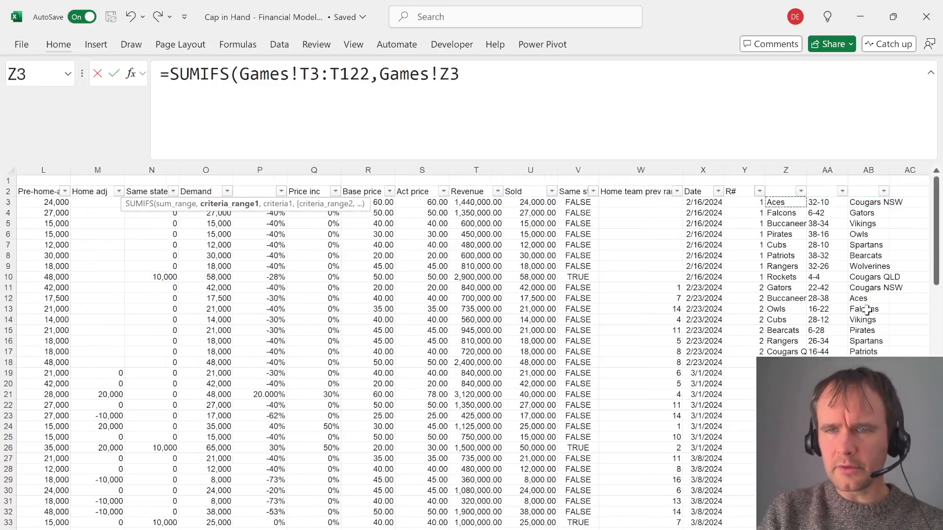
key(ctrl+shift+Down)
text(,)
key(ctrl+Page_Up)
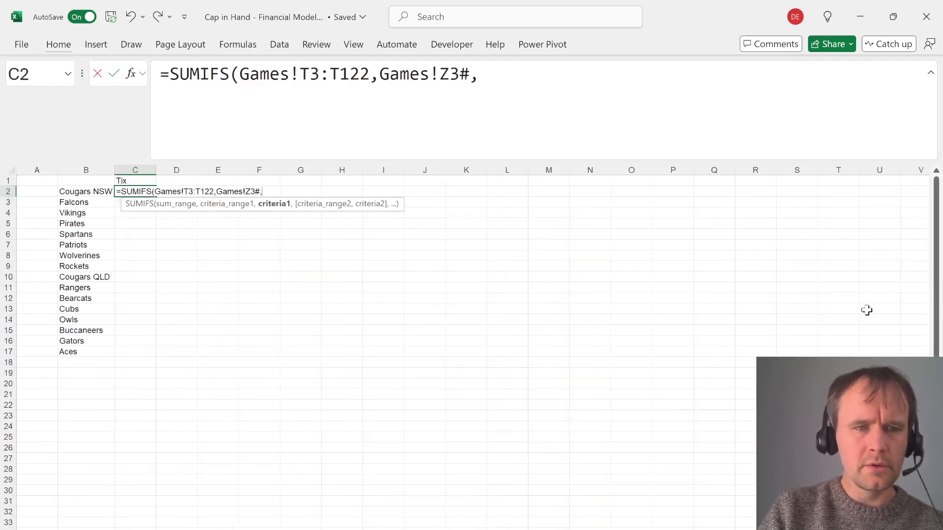
text(tmnm))
key(Return)
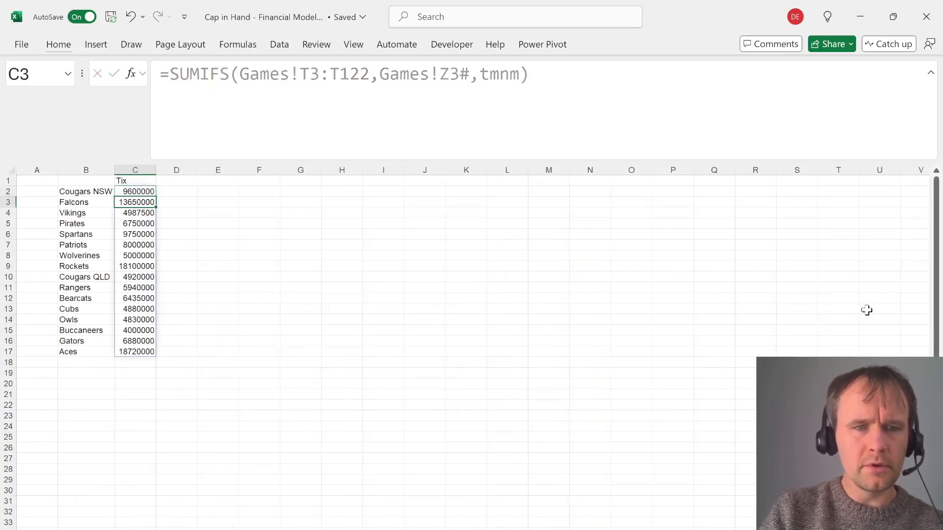
Format the ticket revenues in C2:C17 with thousands separators and no decimals
key(Up)
key(ctrl+shift+Down)
key(ctrl+shift+1)
key(alt+h)
key(9)
key(9)
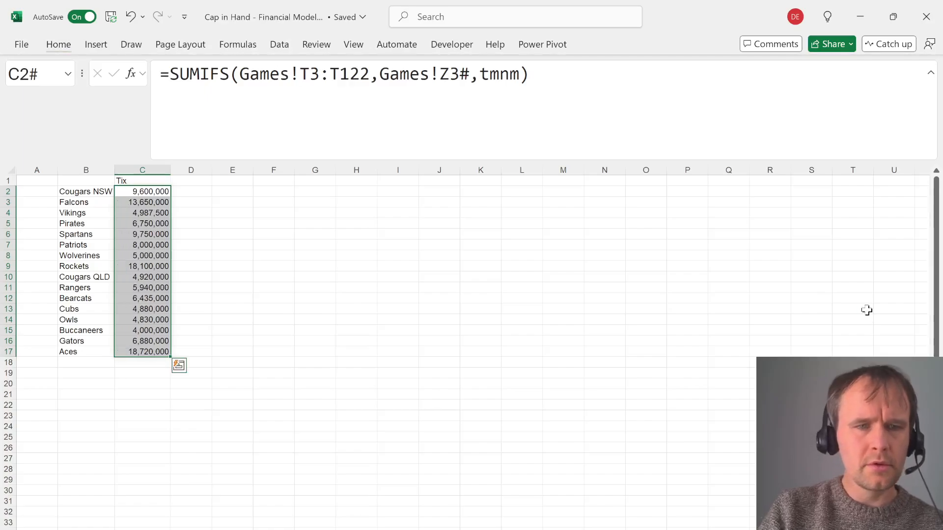
Add the header TV cont in D1 and calculate each team's share in D2 as =50000000/16
key(Up)
key(Right)
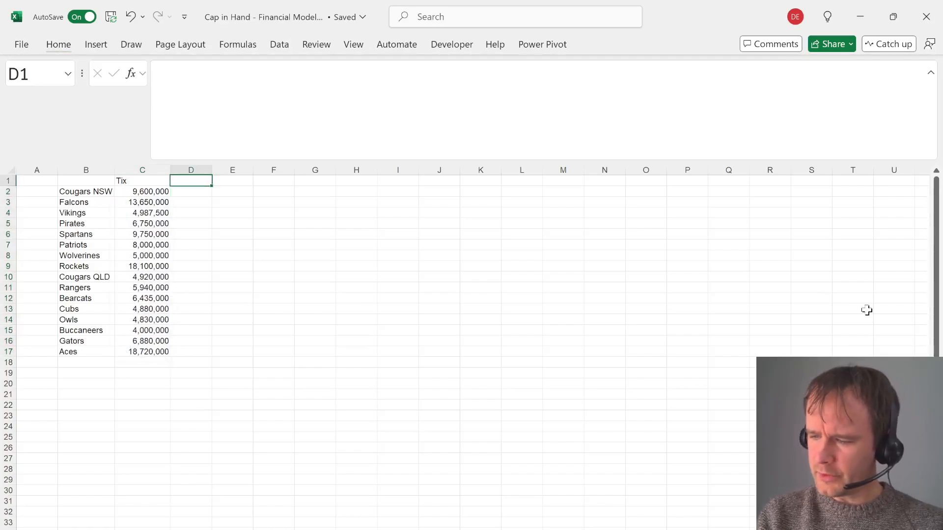
text(C)
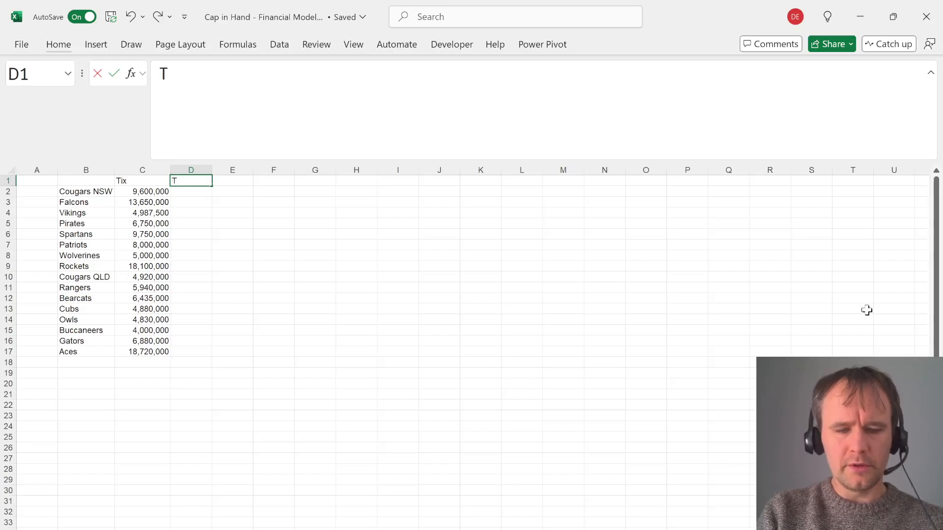
text(V cont)
key(Return)
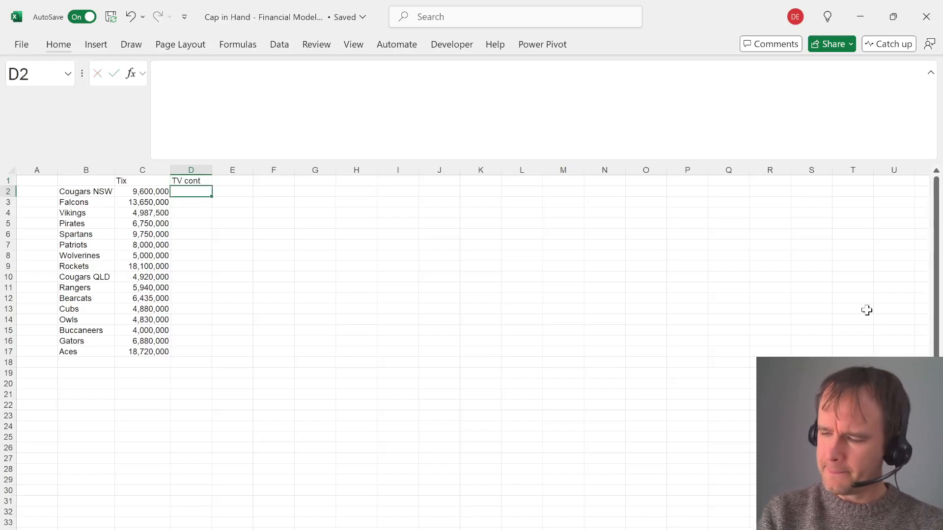
text(=)
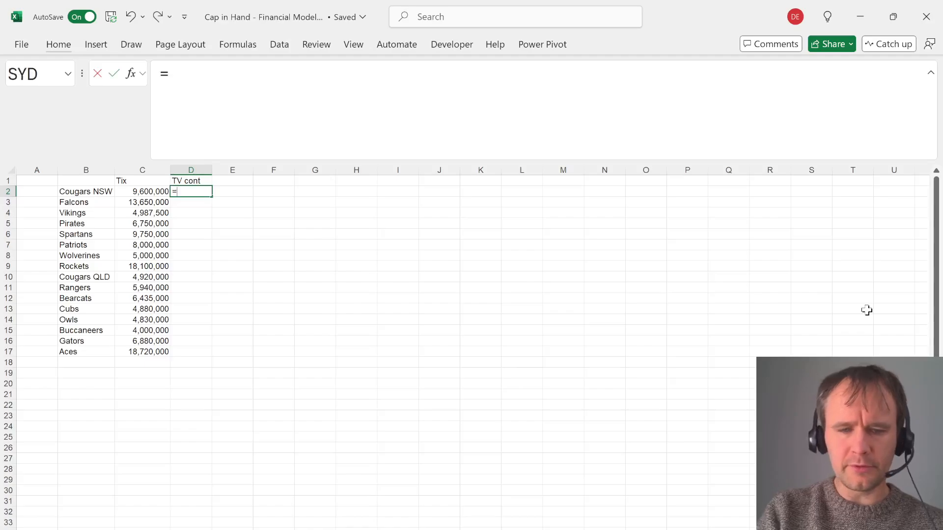
text(50000000/)
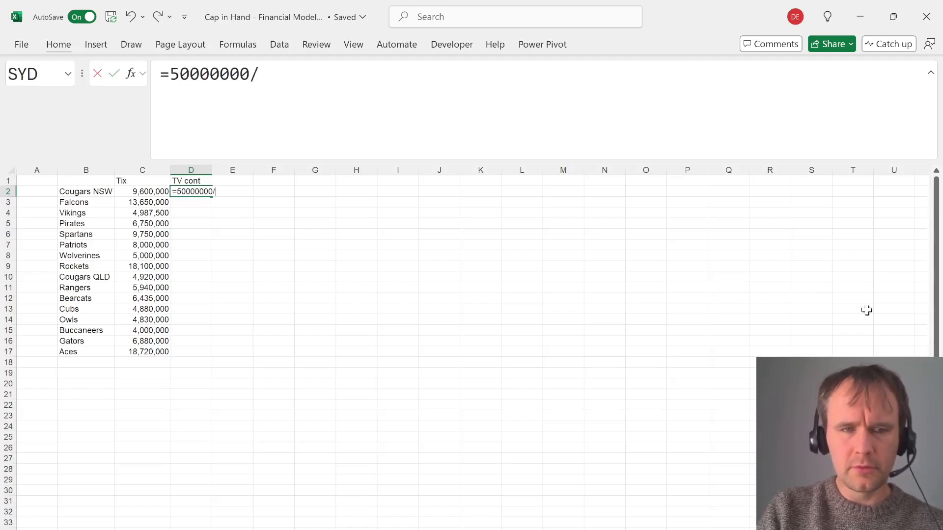
text(16)
key(Return)
Fill the TV share formula through D17 and format the column with thousands separators
key(Left)
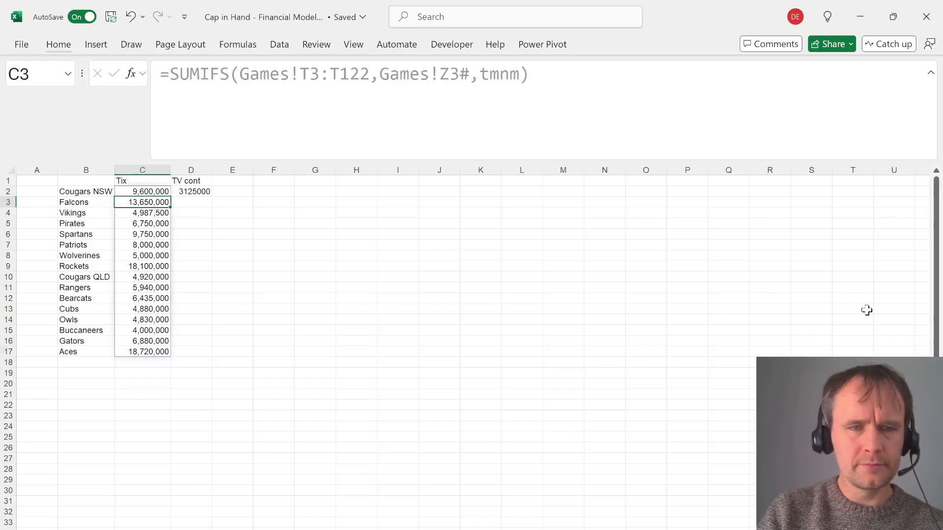
key(ctrl+Down)
key(Right)
key(ctrl+shift+Up)
key(ctrl+d)
key(ctrl+shift+1)
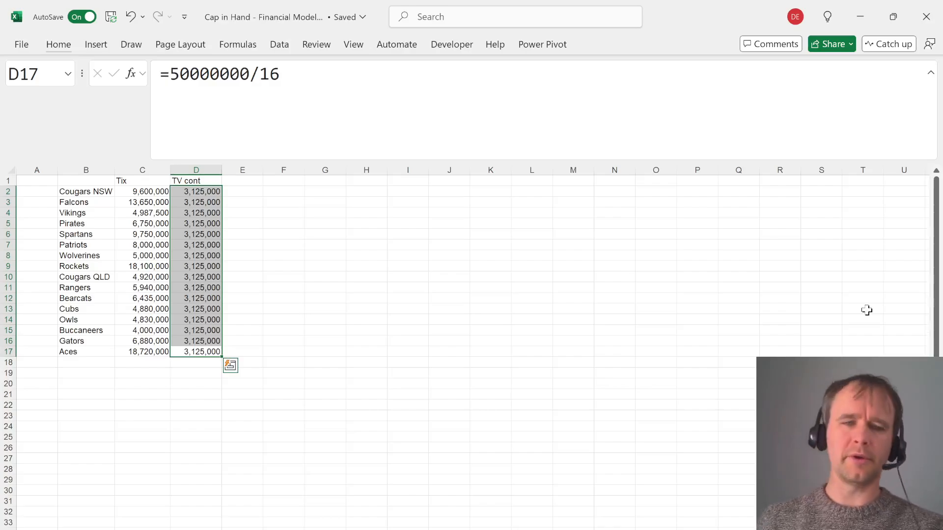
Insert a column before Date on the games sheet and title it Prev rank adj
key(ctrl+Page_Up)
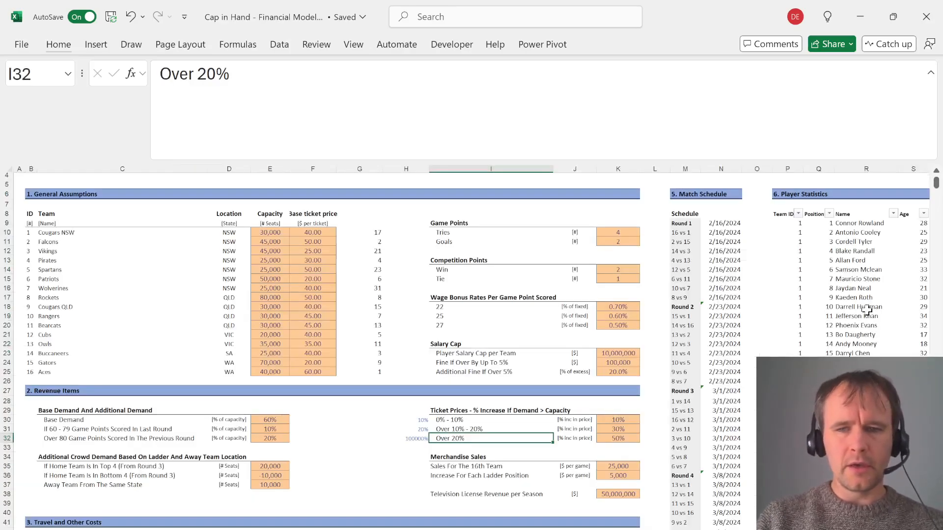
key(ctrl+Page_Down)
key(ctrl+Home)
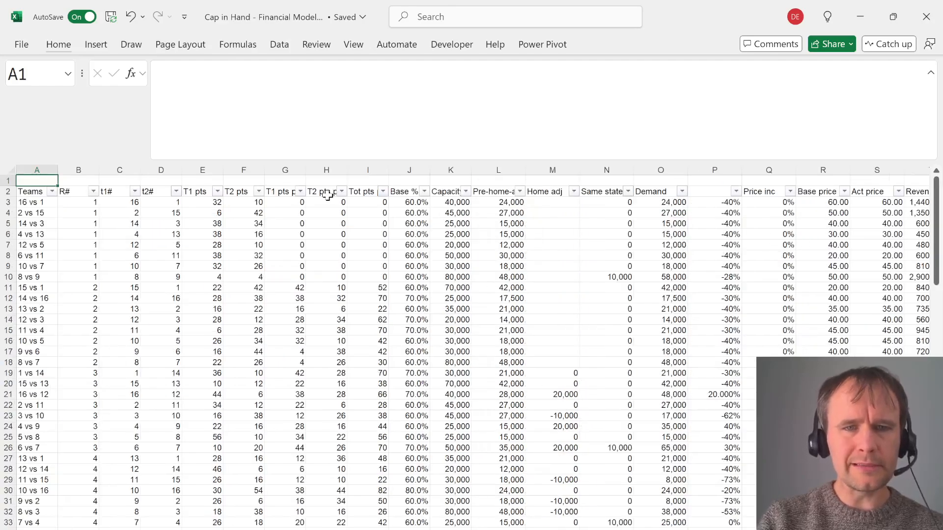
click(397, 216)
key(Right)
key(Right)
key(Right)
key(Right)
key(Right)
key(Right)
key(Right)
key(Right)
key(Right)
key(Right)
key(Right)
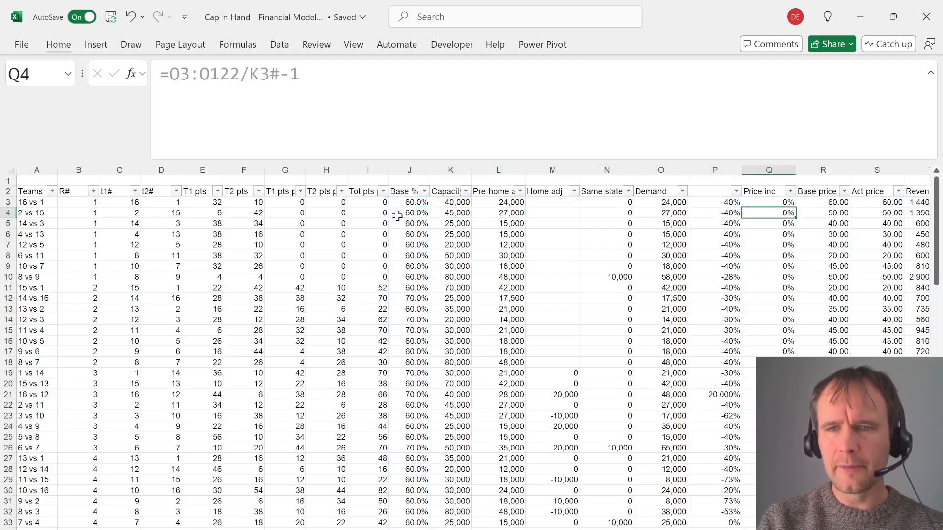
key(Right)
key(Right)
key(Right)
key(Right)
key(Right)
key(Left)
key(Left)
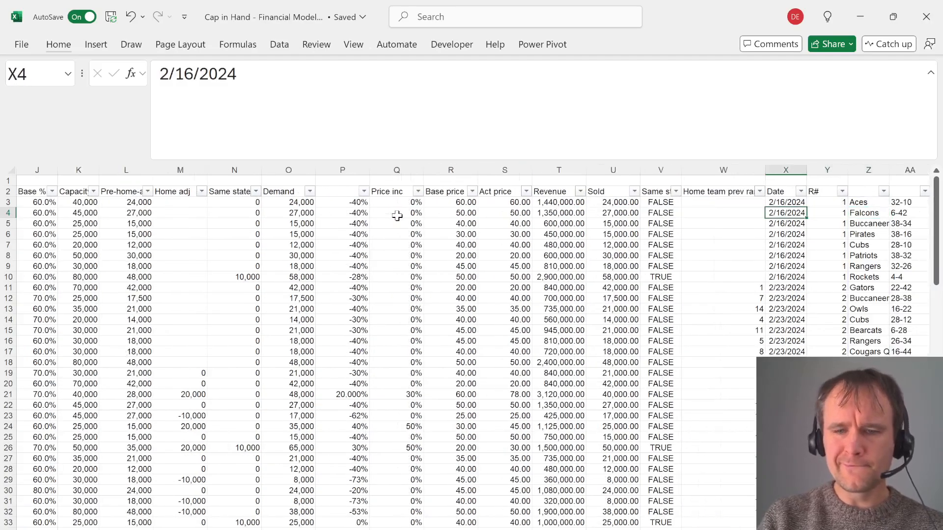
key(Up)
key(Up)
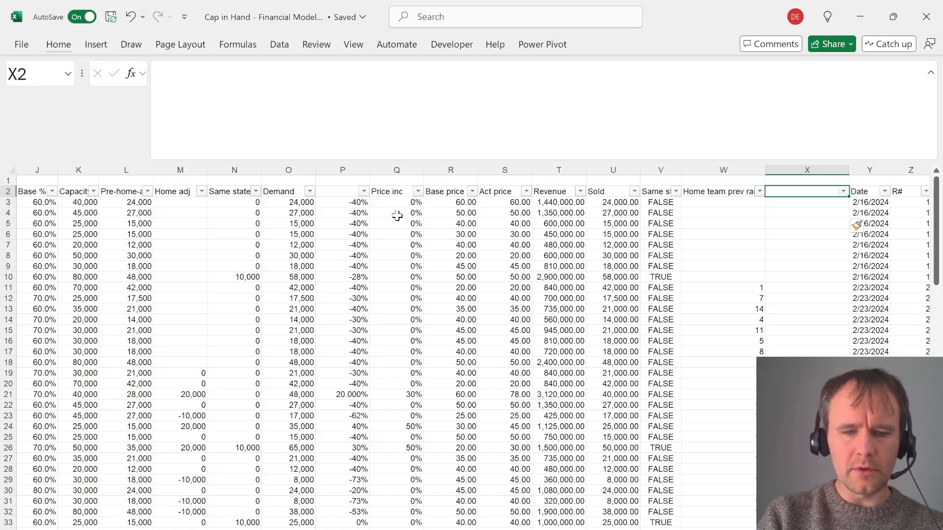
text(Prev rank ad)
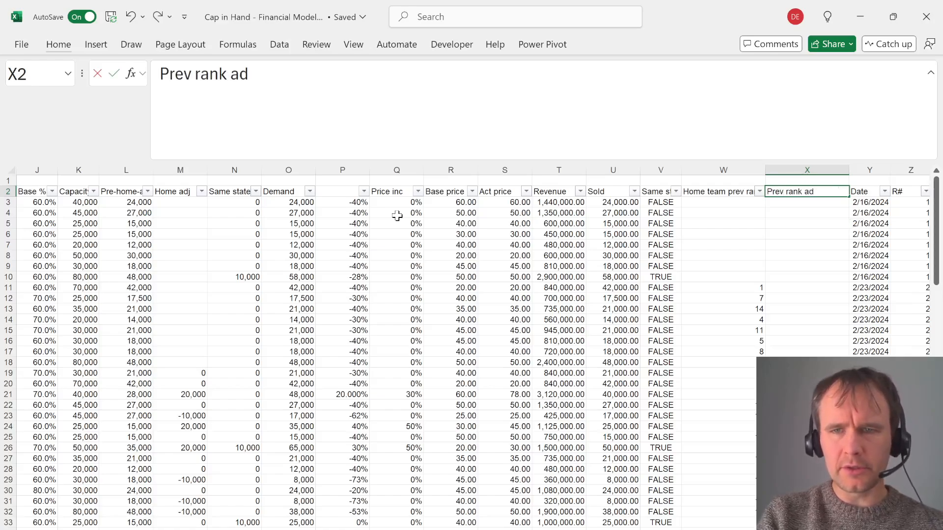
text(j)
key(Return)
Fill the Prev rank adj cells of the round 1 games, X3:X10, with 1
key(shift+Down)
key(shift+Down)
key(shift+Down)
key(shift+Down)
key(shift+Down)
key(shift+Down)
key(shift+Down)
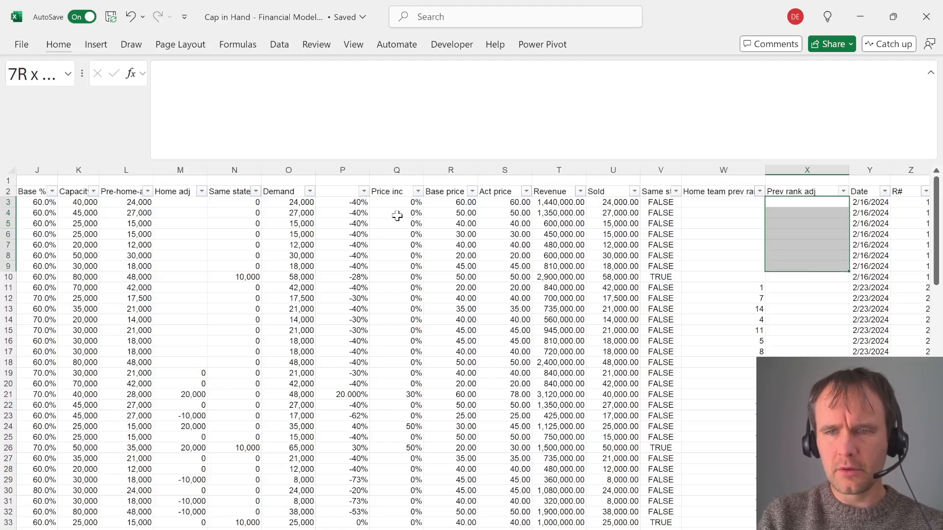
text(1)
key(ctrl+Return)
Fill Prev rank adj from X11 to X122 with a reference to the home team's previous rank in column W
key(ctrl+Down)
key(Down)
key(Left)
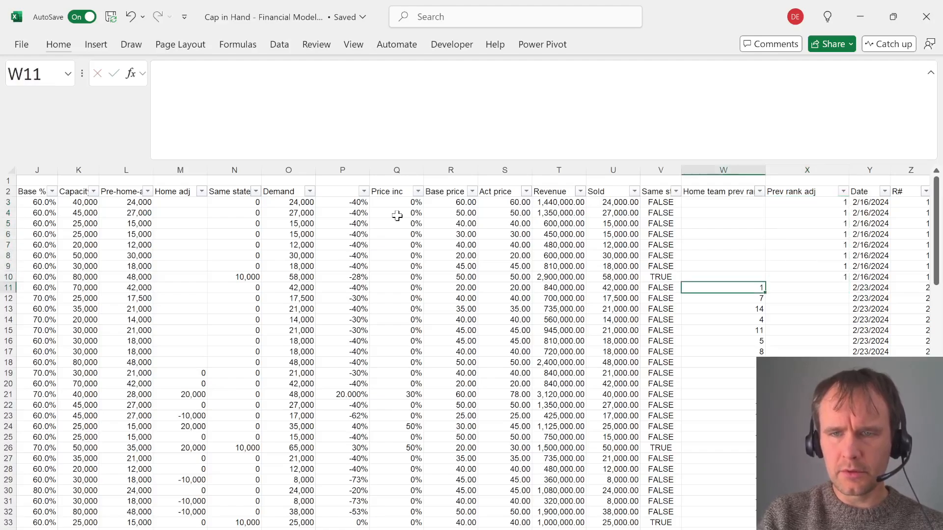
key(ctrl+shift+Down)
key(shift+Right)
text(=)
key(Left)
key(ctrl+Return)
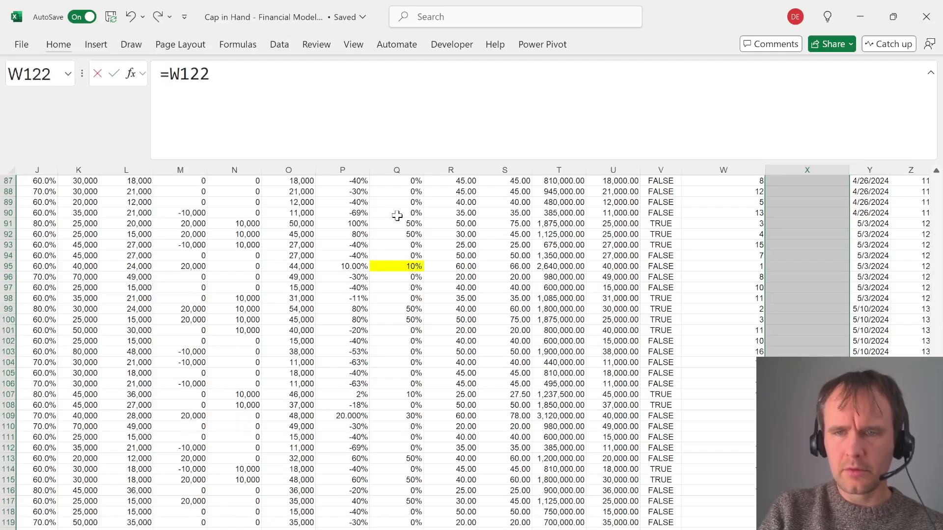
key(ctrl+Up)
key(Down)
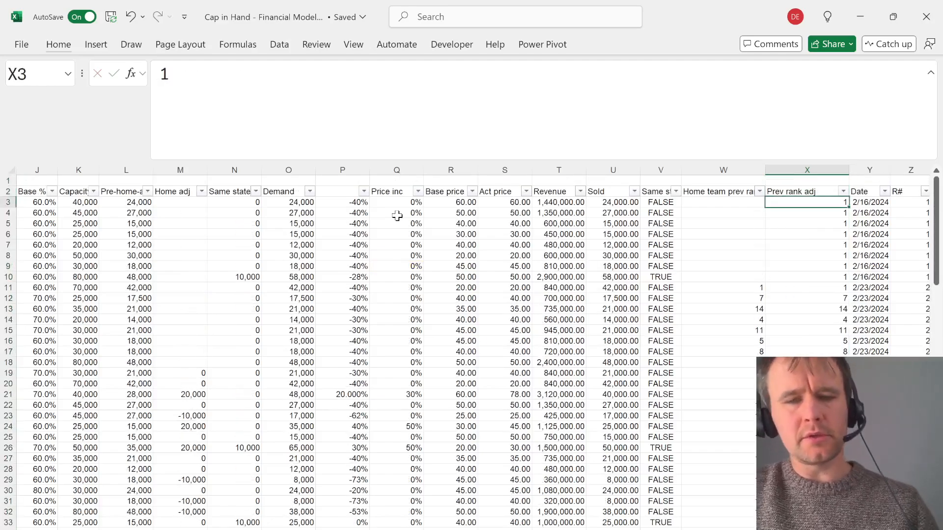
Insert another column before Date and title it Prev rank adj away
key(Right)
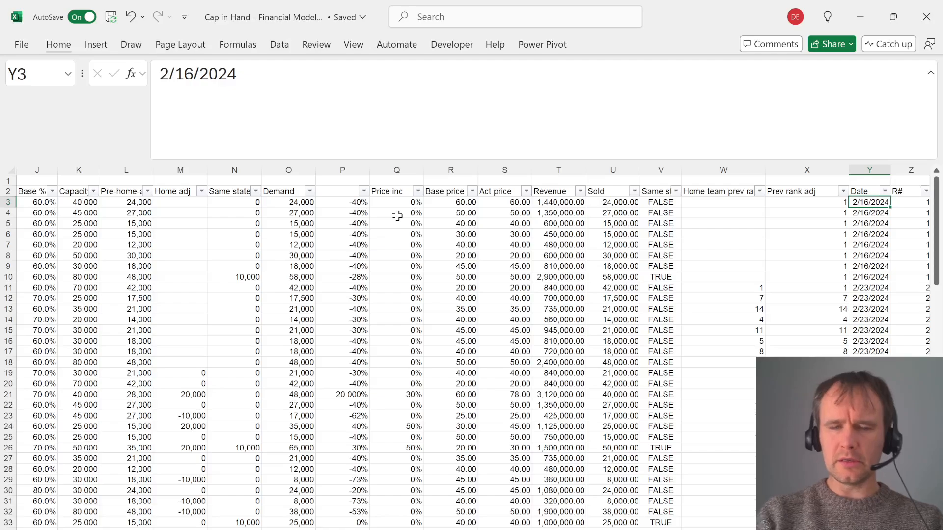
key(Left)
key(Left)
key(Right)
key(Right)
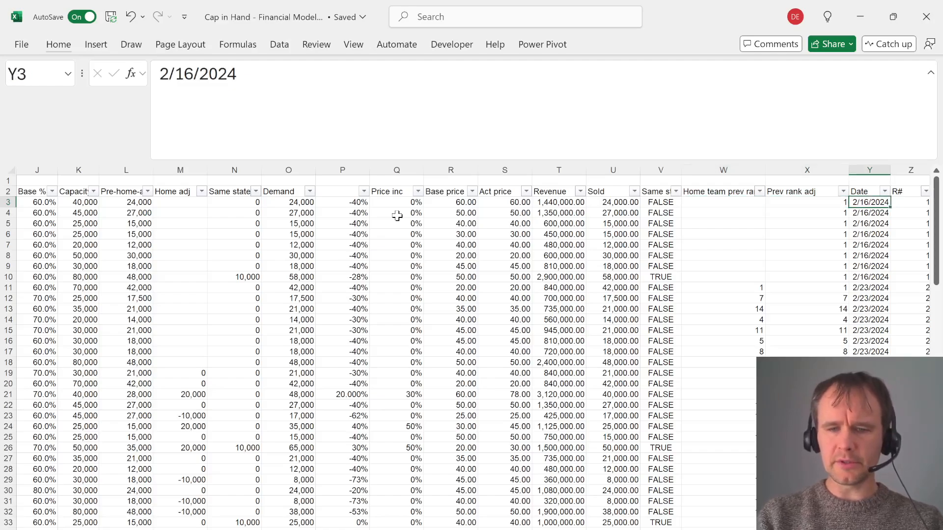
key(alt+h)
key(i)
key(c)
key(Up)
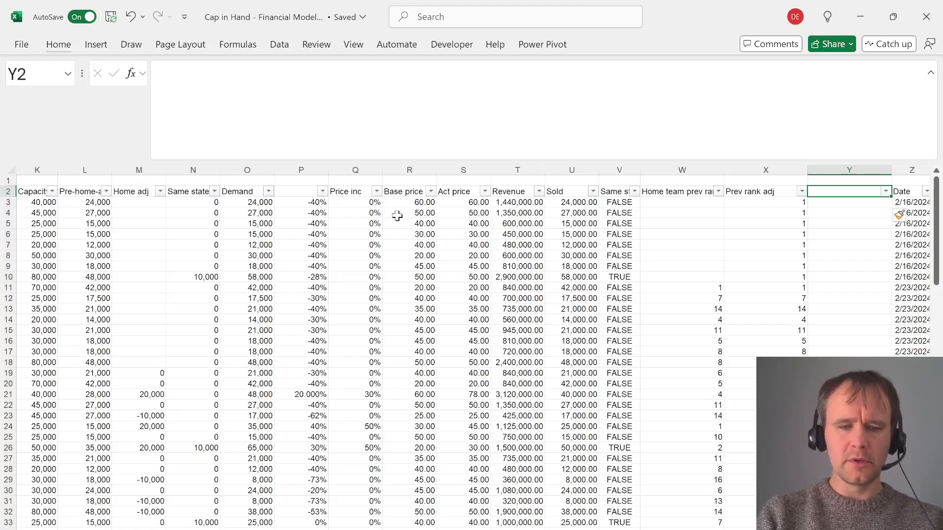
text(Prev rank adj away)
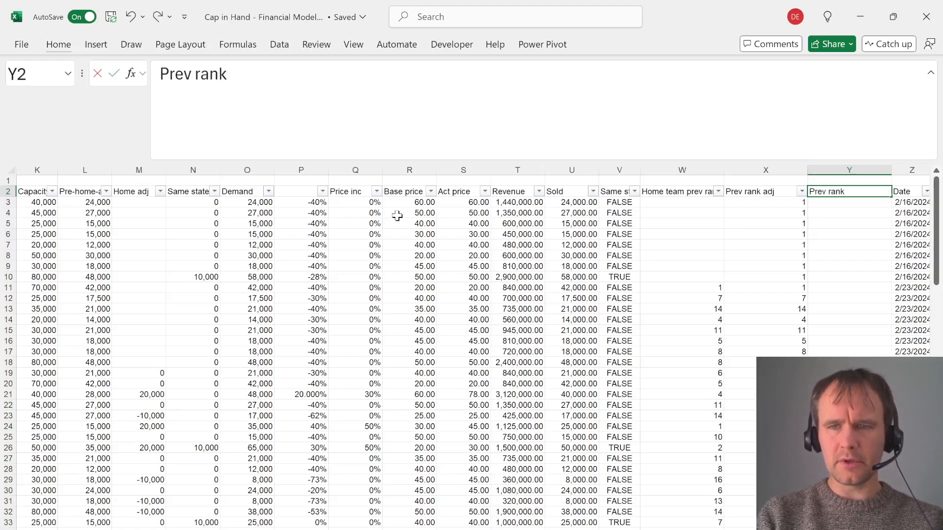
key(Return)
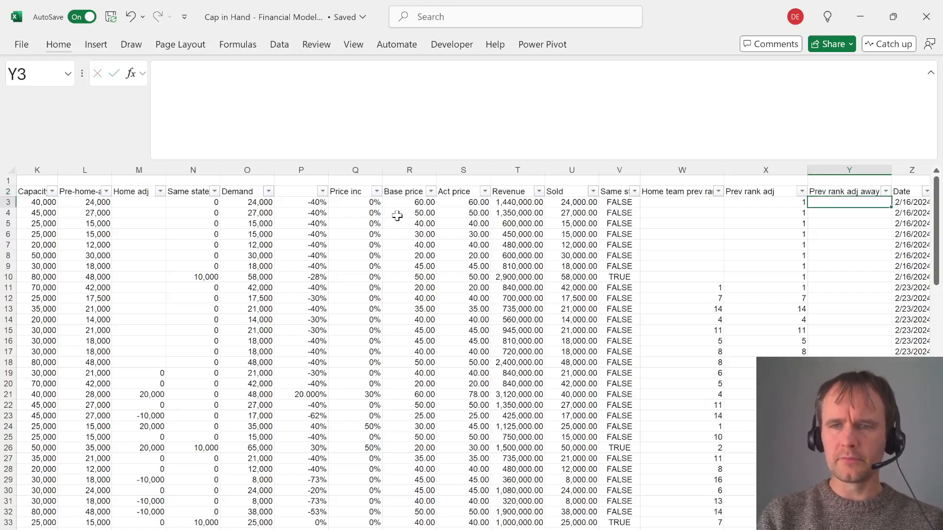
Insert a spacer column between Prev rank adj and Prev rank adj away, with the header Blank
key(alt+h)
key(i)
key(c)
key(Up)
text(Blank)
key(Tab)
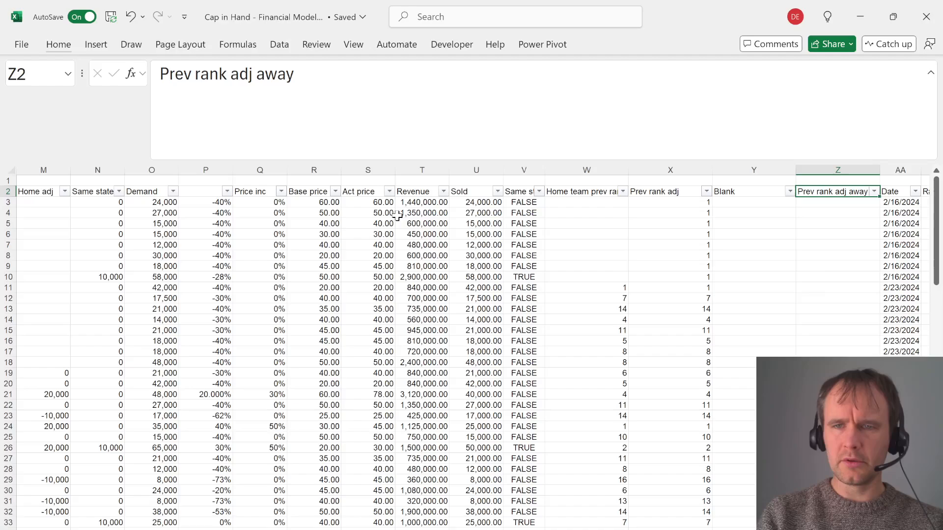
Examine the round, team and previous rank columns to plan the away teams' rank lookup
key(Down)
key(Right)
key(Right)
key(Right)
key(Right)
key(Left)
key(Left)
key(Left)
key(Left)
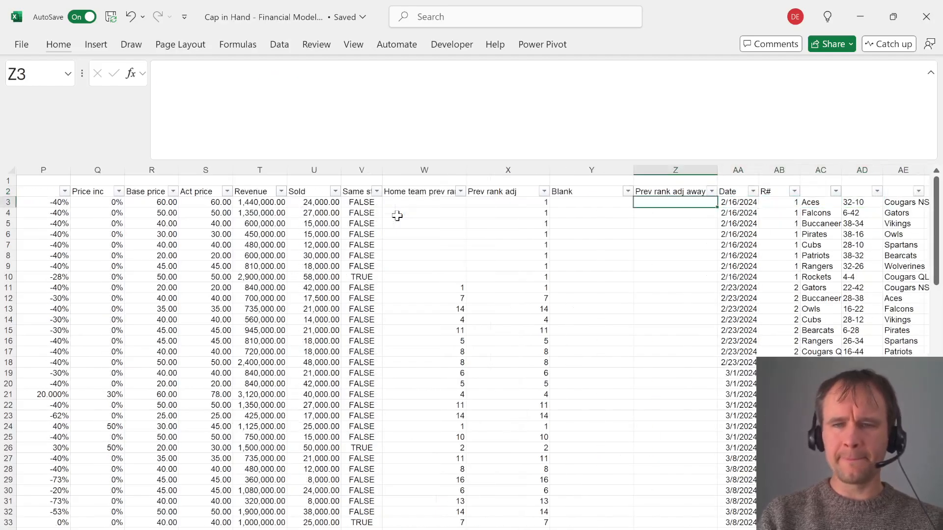
key(Left)
key(Left)
key(Down)
key(Left)
key(Down)
key(Right)
key(Up)
key(Up)
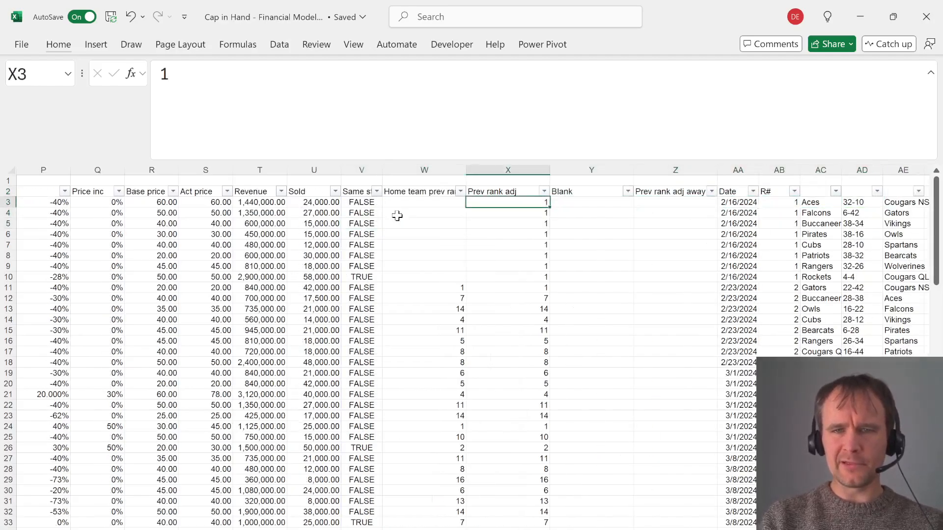
Copy the round 1 ranks of 1 from X3:X10 into Prev rank adj away, starting at Z3
key(shift+Down)
key(shift+Down)
key(shift+Down)
key(shift+Down)
key(shift+Down)
key(shift+Down)
key(shift+Down)
key(ctrl+c)
key(Right)
key(Right)
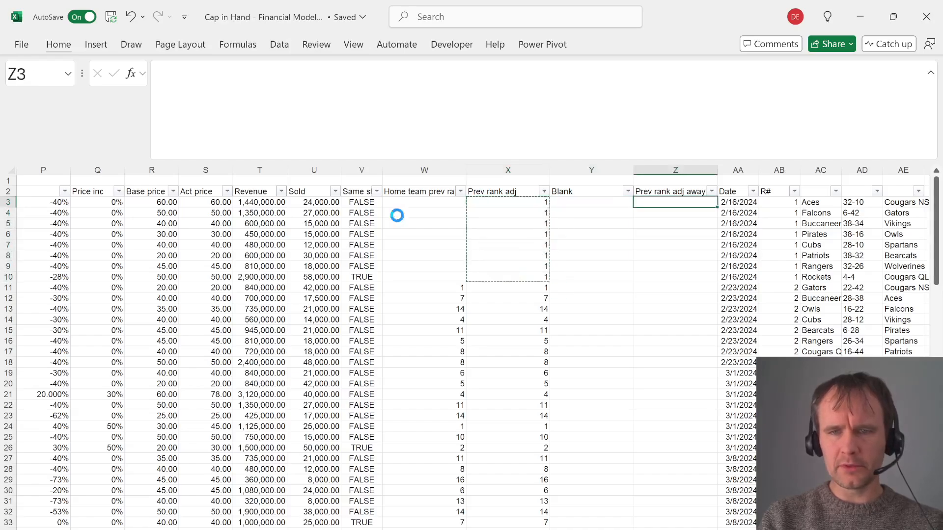
key(ctrl+v)
Reuse W11's rank formula in Z11 with the away team as its argument: =MIN(teamRankFromGames(AE11,games,AB11-1))
key(Left)
key(Left)
key(Down)
key(Down)
key(Left)
key(Left)
key(Down)
key(Down)
key(Down)
key(Down)
key(Right)
key(Down)
key(Down)
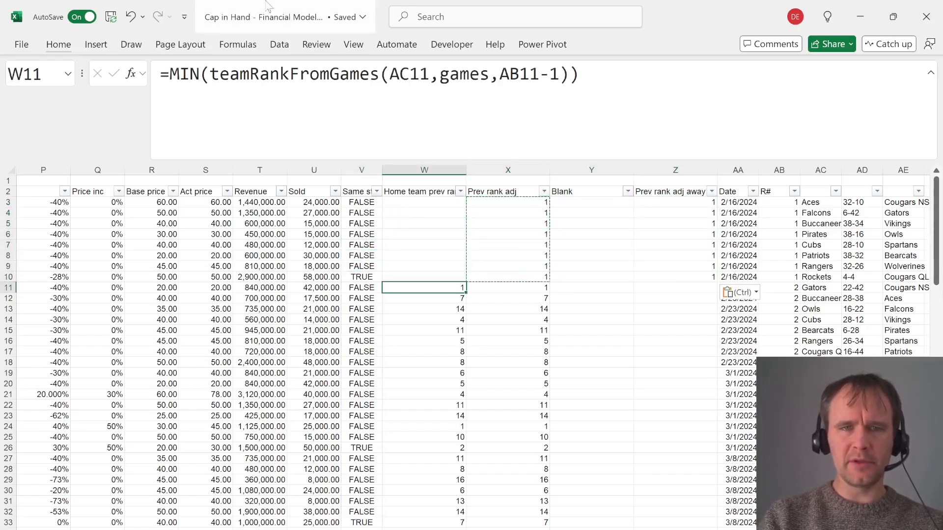
key(Escape)
key(F2)
key(shift+Home)
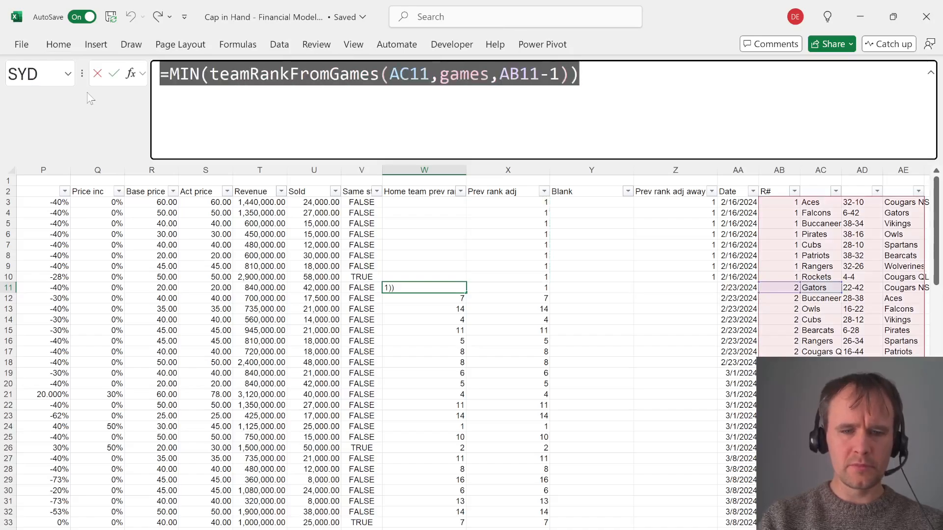
key(ctrl+c)
key(Escape)
key(Right)
key(Right)
key(Right)
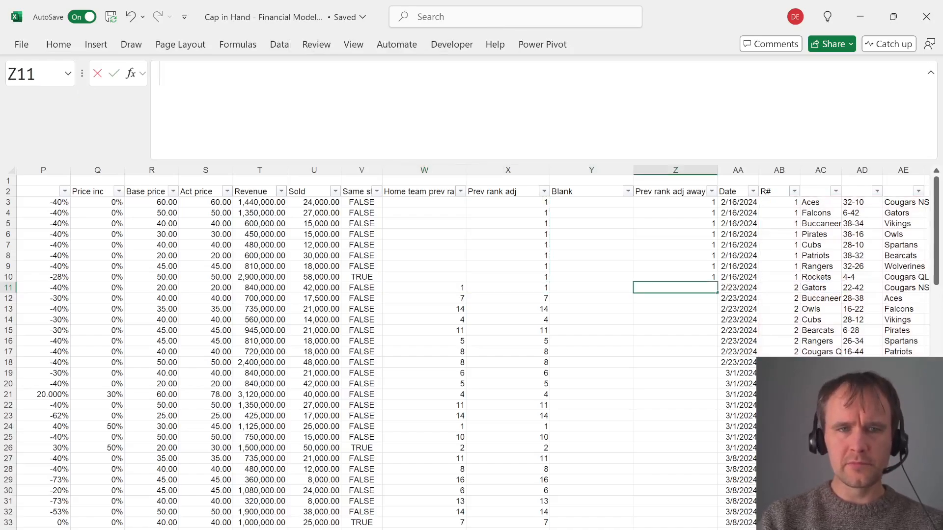
key(ctrl+v)
double_click(409, 73)
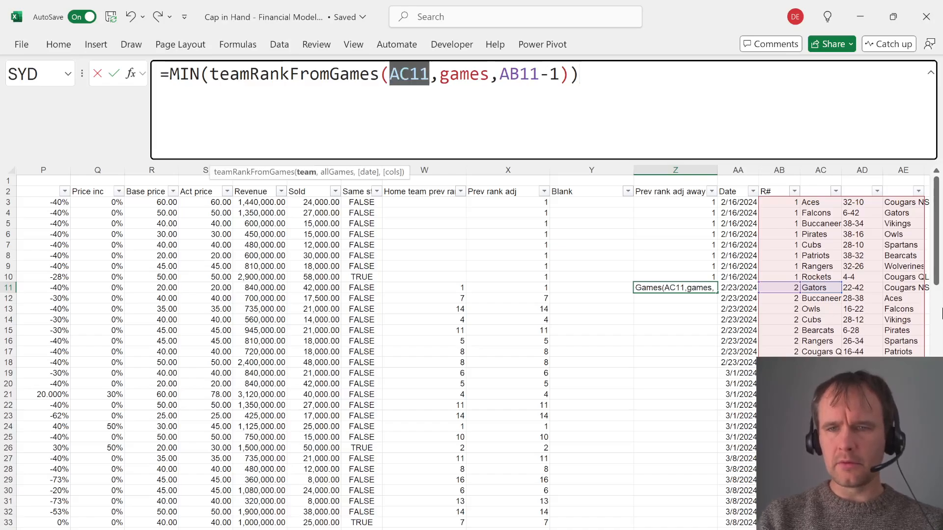
click(893, 288)
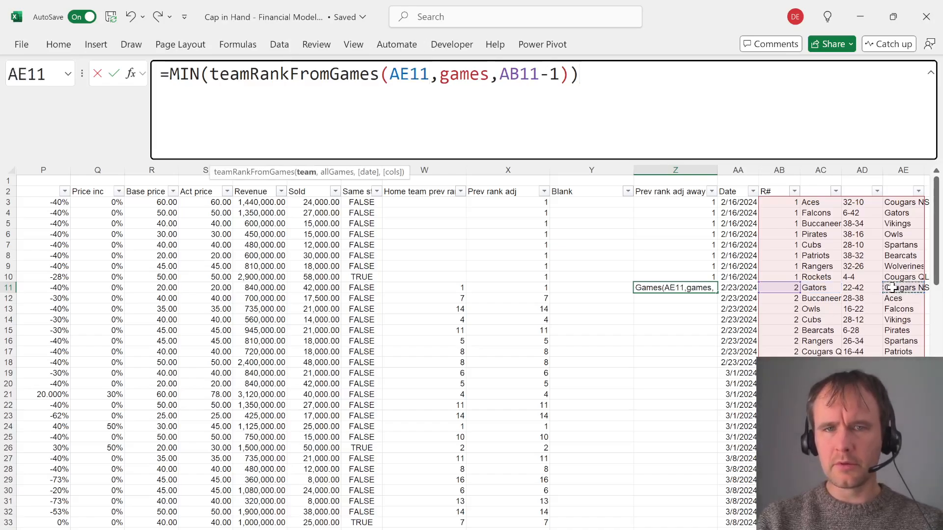
key(Return)
Fill the away team rank formula from Z11 to Z122
key(Right)
key(ctrl+Down)
key(Left)
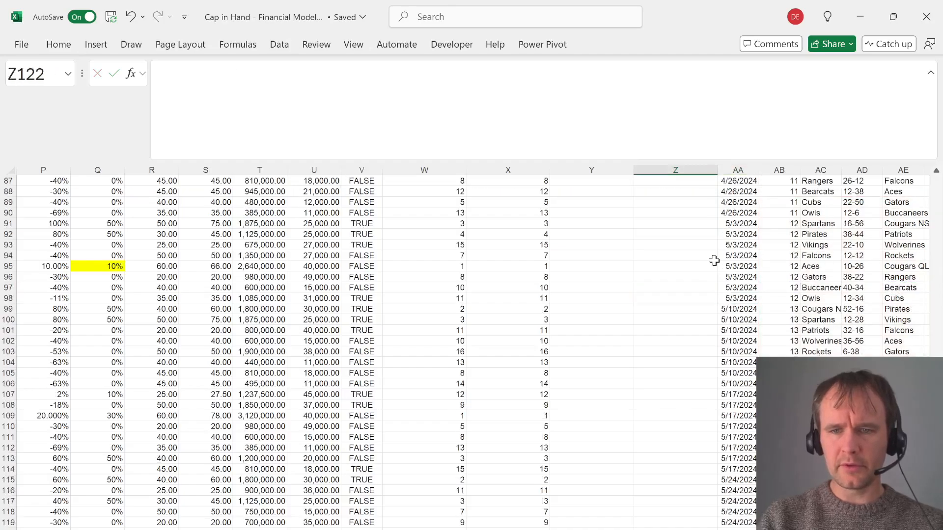
key(ctrl+shift+Up)
key(ctrl+d)
key(ctrl+Up)
key(Down)
key(Left)
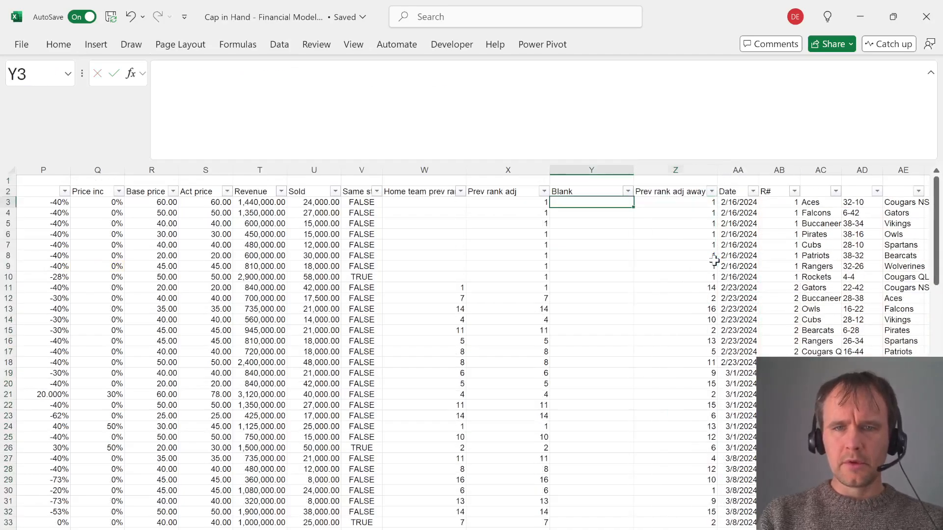
Remove the Team and Points ladder table standing beyond the away team column
key(Left)
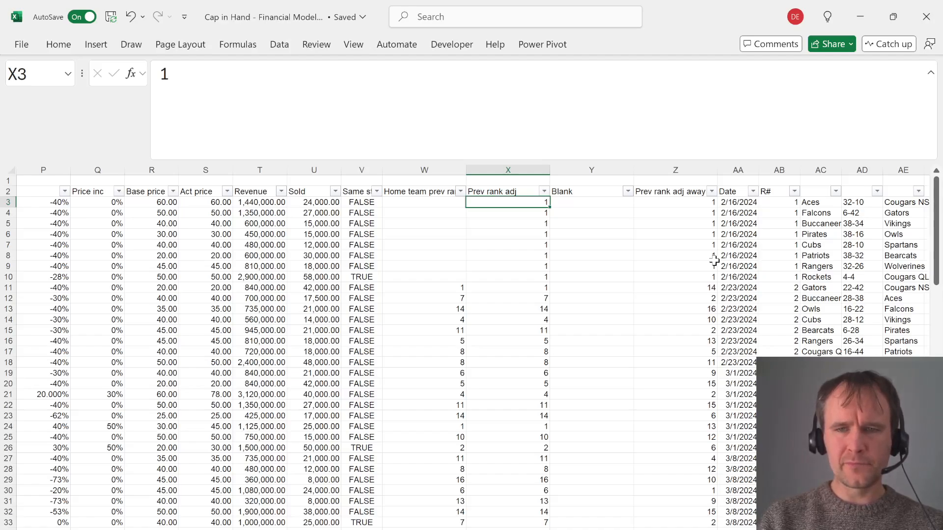
key(Right)
key(Right)
key(Right)
key(Right)
key(Right)
key(Right)
key(Right)
key(Right)
key(Right)
key(Right)
key(Right)
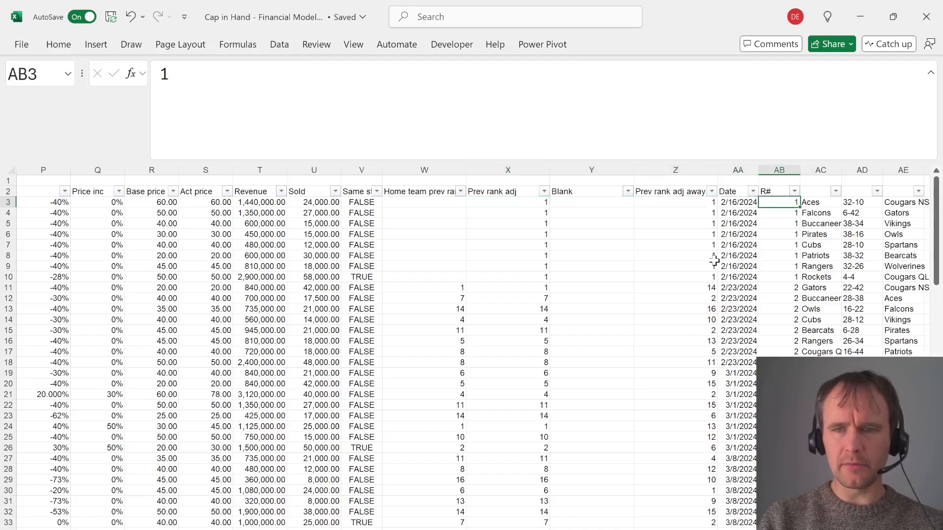
key(Left)
key(Left)
key(Left)
key(Left)
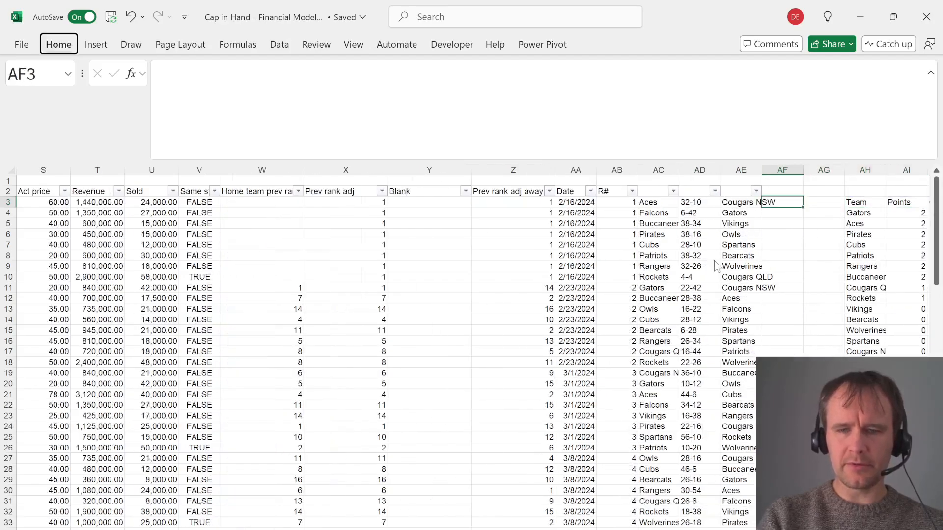
key(Left)
key(Left)
key(Left)
key(Right)
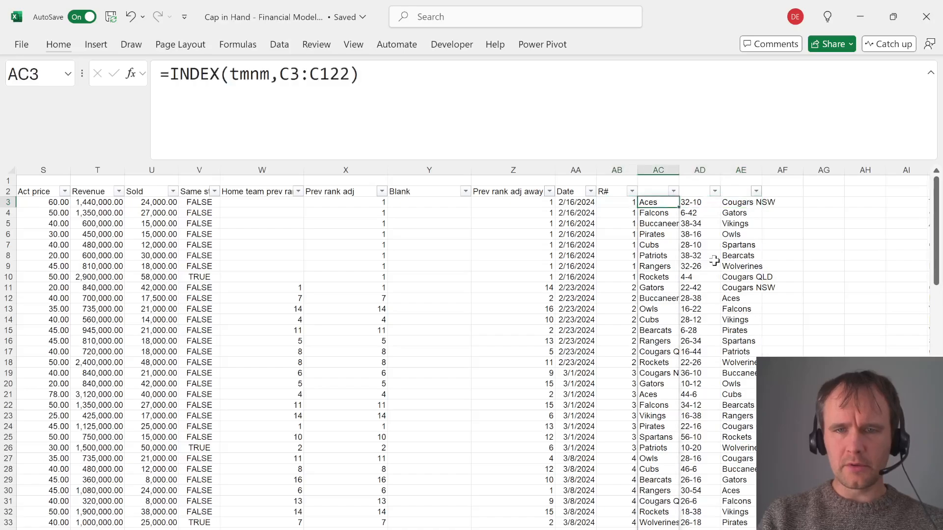
Copy the R# round numbers from AB3 to the end of the list into columns AF and AH, starting at row 3
key(Left)
key(ctrl+shift+Down)
key(ctrl+c)
key(Right)
key(Right)
key(Right)
key(Right)
key(ctrl+v)
key(Right)
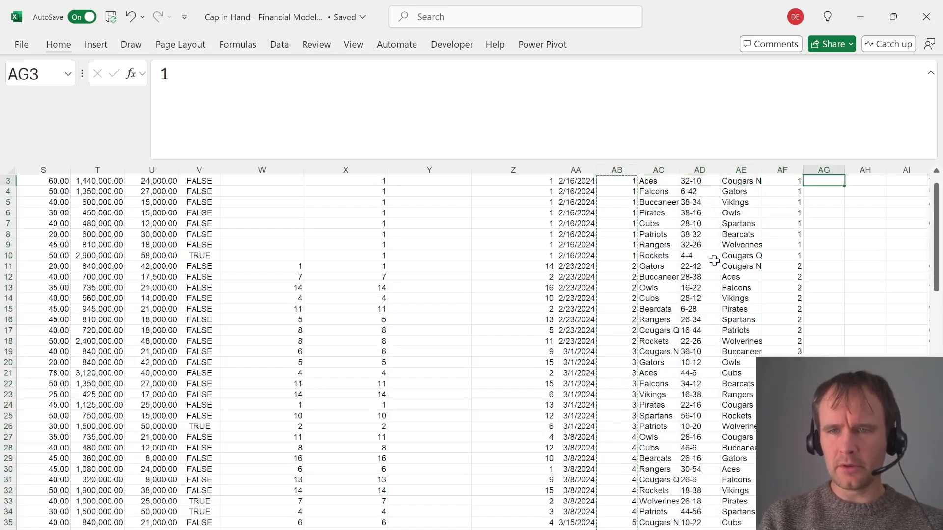
key(Right)
key(Right)
key(ctrl+v)
key(Left)
key(Escape)
Review the Tix and TV cont columns of the team summary, then return to the match list headers
key(ctrl+Page_Down)
key(ctrl+Page_Down)
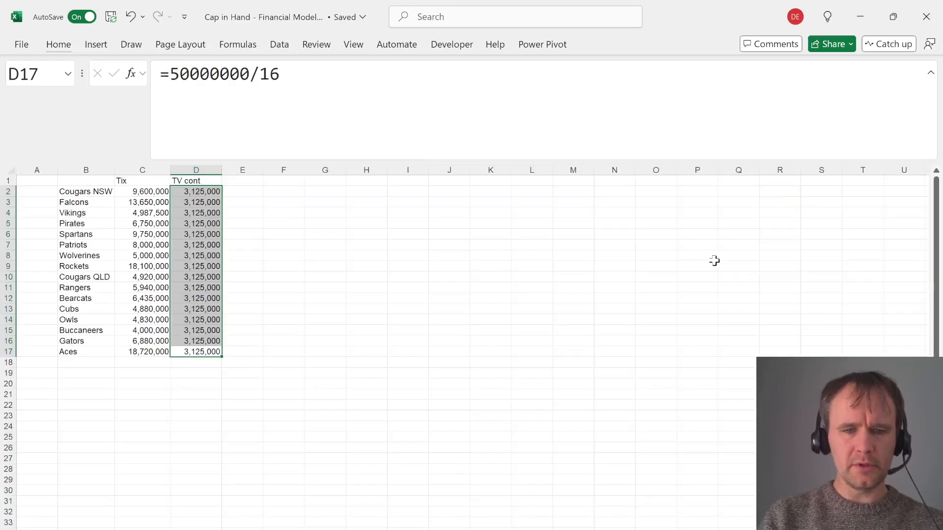
key(Up)
key(Right)
key(ctrl+Up)
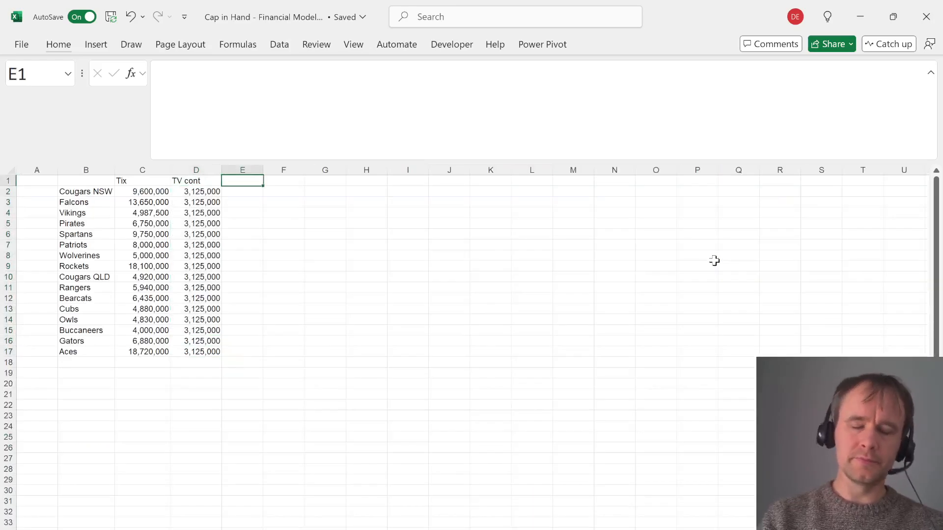
key(ctrl+Page_Up)
key(ctrl+Page_Up)
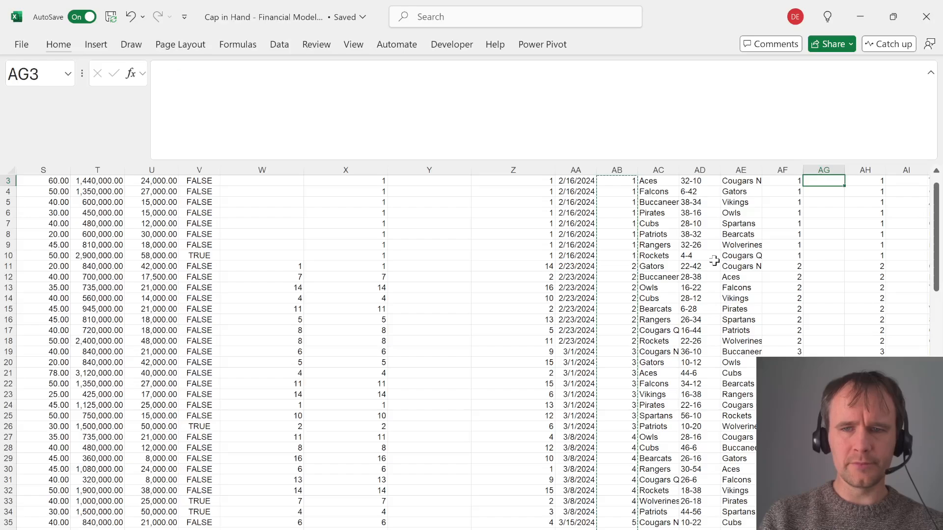
key(ctrl+Up)
key(Left)
key(Left)
key(Left)
key(Left)
key(Left)
key(Left)
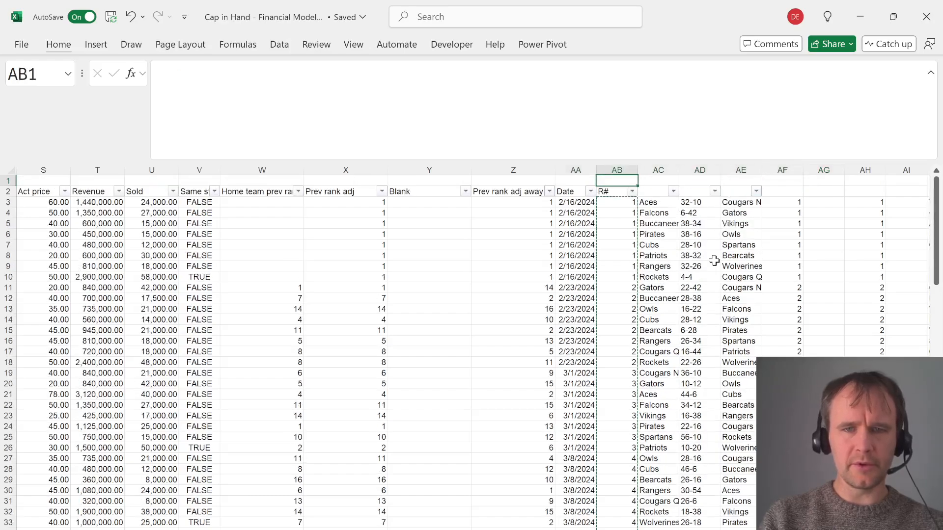
Examine the Merchandise Sales assumptions for the 16th team and for each ladder position
key(Down)
key(Down)
key(ctrl+Page_Down)
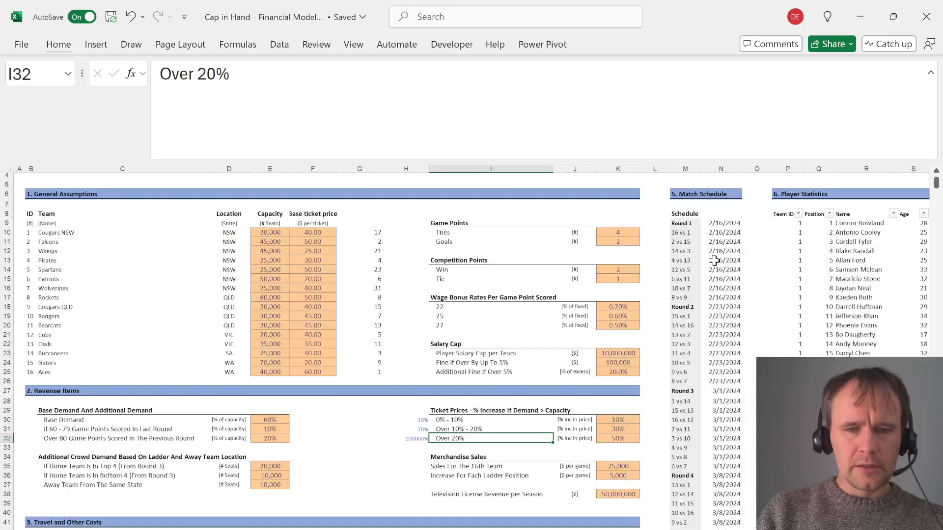
key(Down)
key(Down)
key(Down)
key(Down)
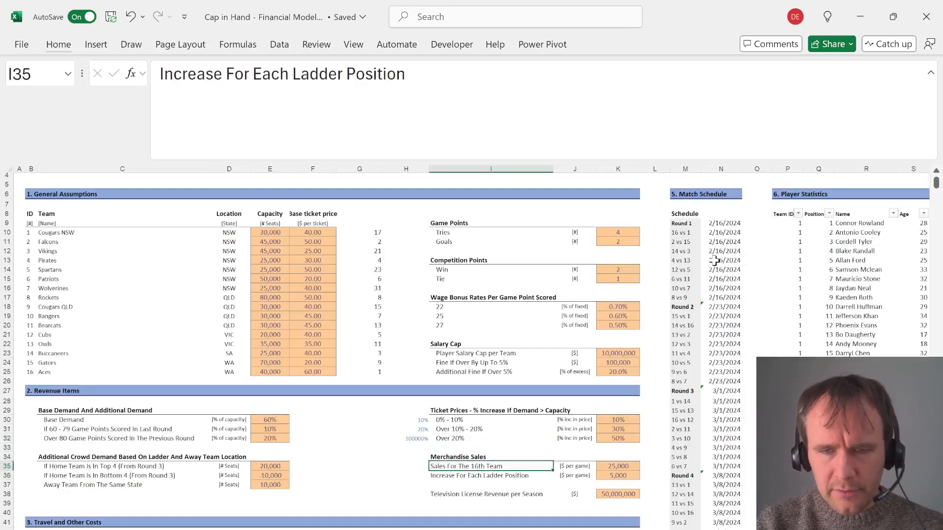
key(Up)
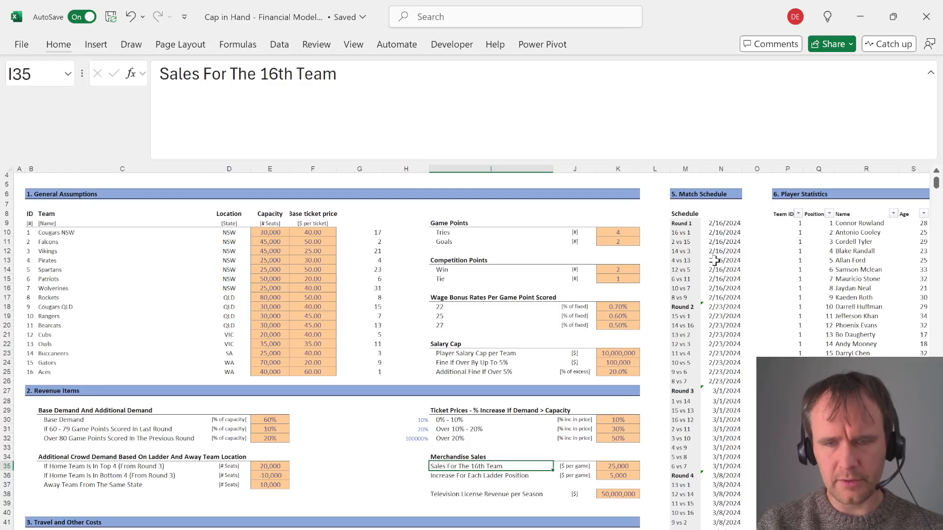
Enter the ladder position check =16-1 in G35 of the assumptions sheet
key(Left)
key(Left)
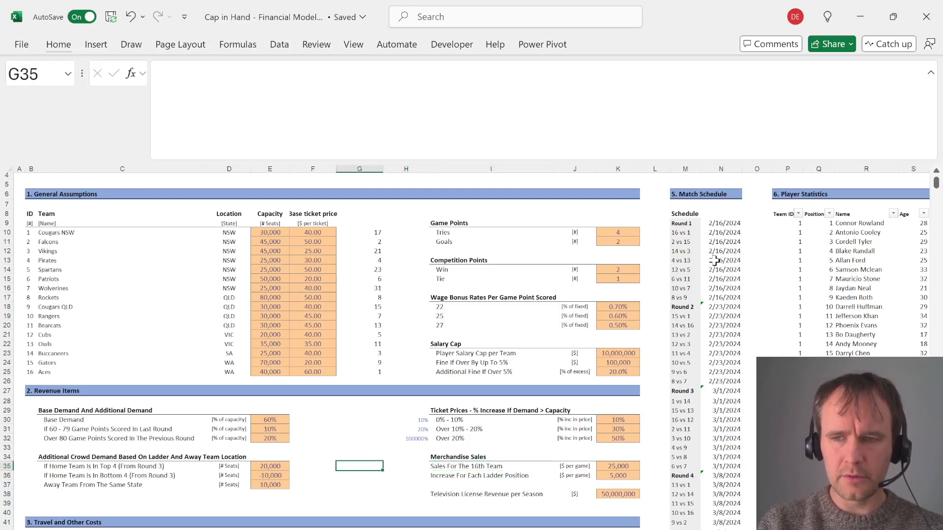
text(=16)
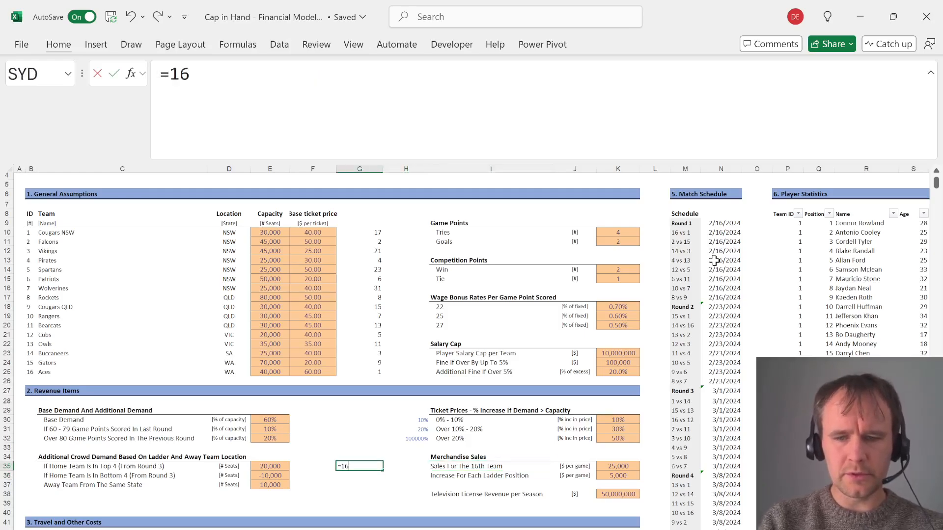
text(-1)
key(Return)
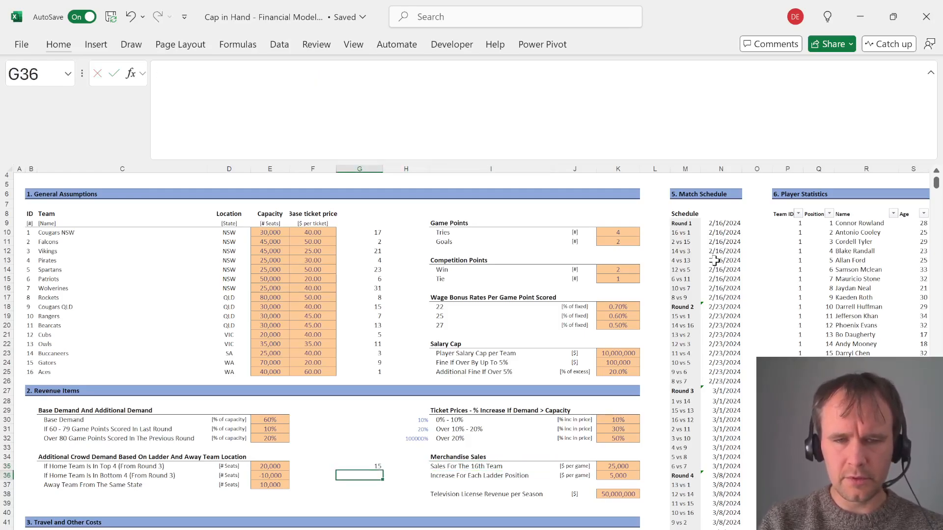
key(Up)
Insert an empty column before Date in the match list
key(ctrl+Page_Down)
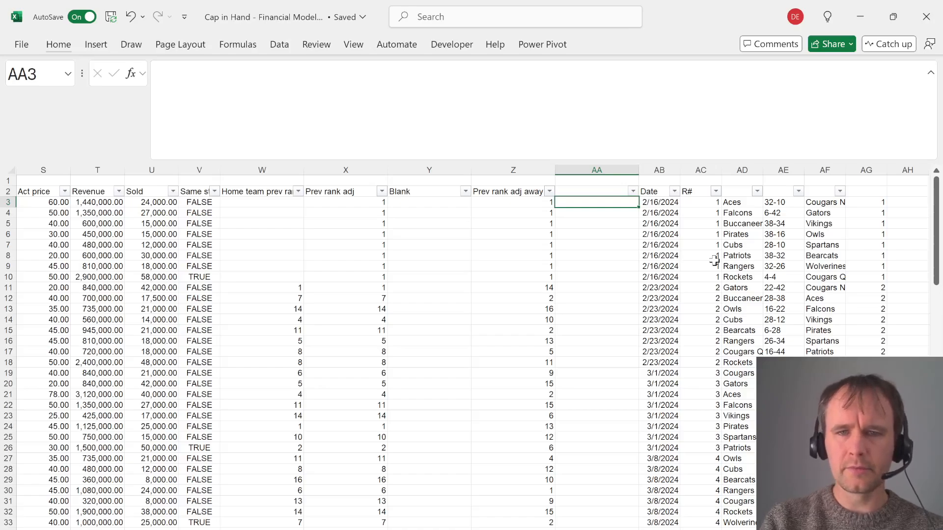
text(=)
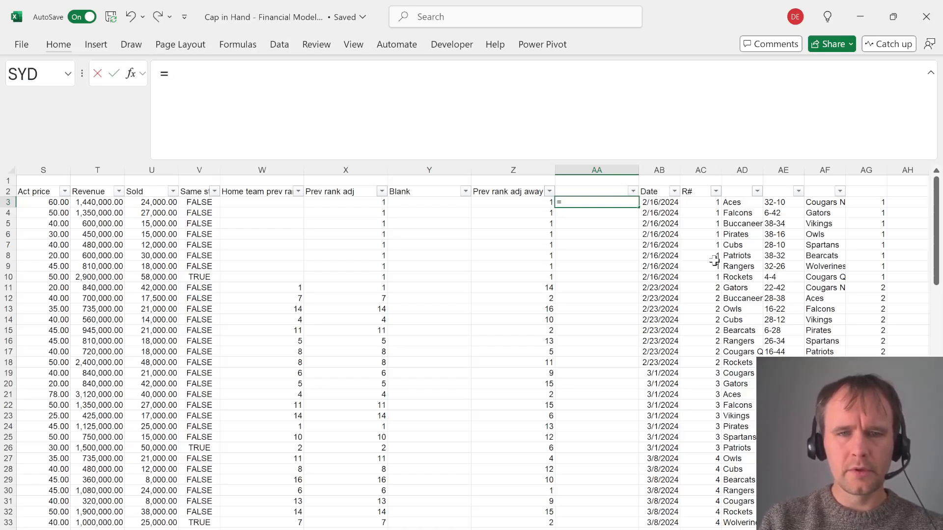
key(Escape)
key(Left)
key(Left)
key(ctrl+space)
key(alt)
key(e)
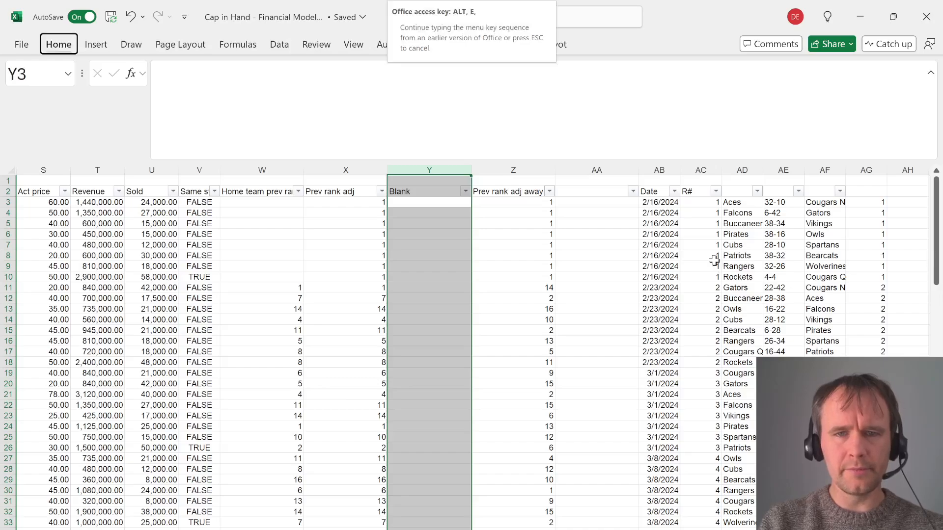
key(Escape)
key(Right)
key(Right)
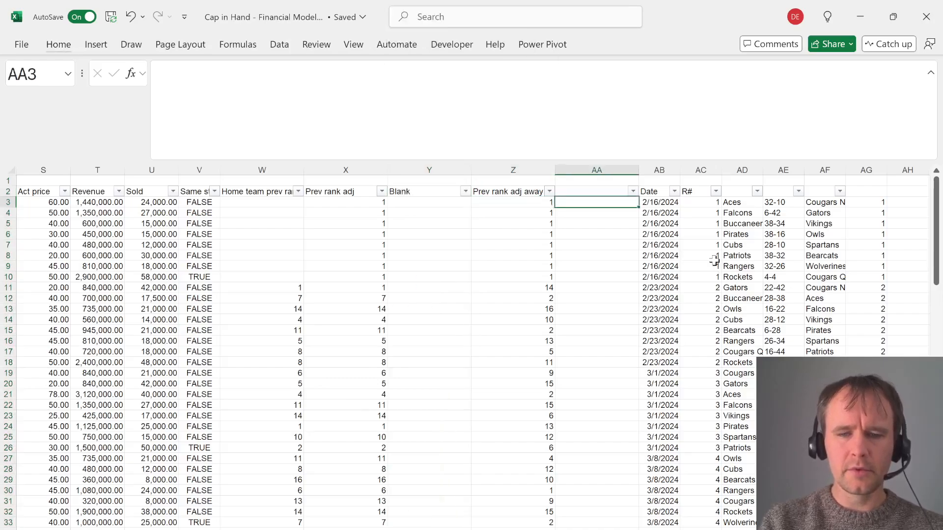
Insert two more empty columns between Prev rank adj away and Date
key(alt)
key(h)
key(i)
key(c)
key(F4)
Title AA2 Home merch and AC2 Away merch, leaving AB2 empty between them
key(Up)
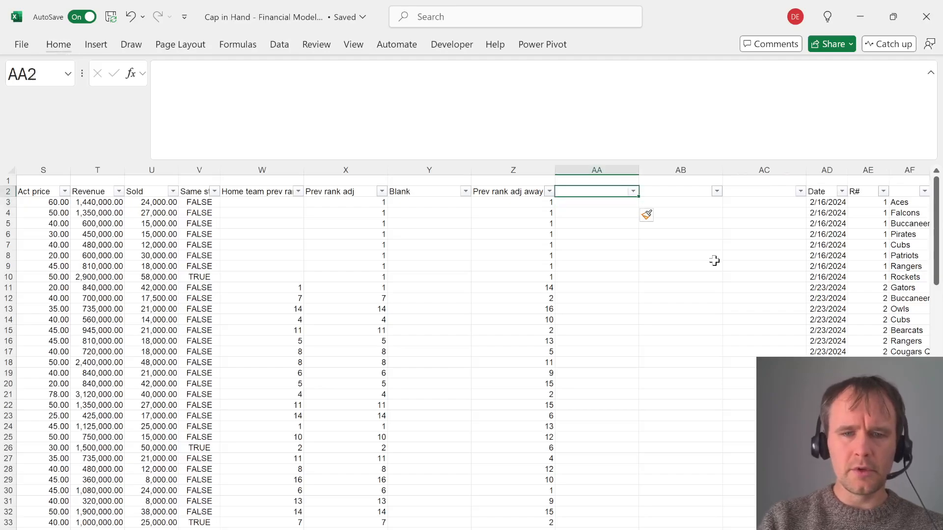
text(Home merch)
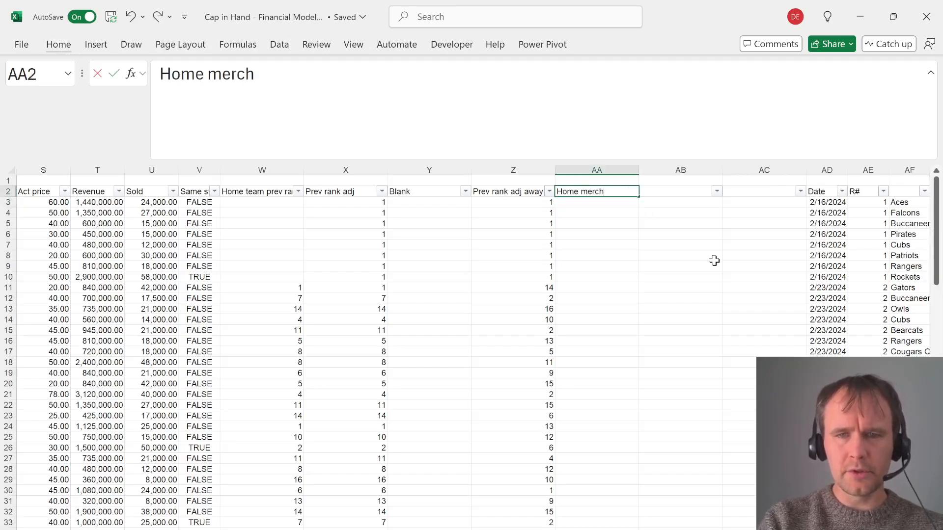
key(Tab)
key(Tab)
text(Away mer)
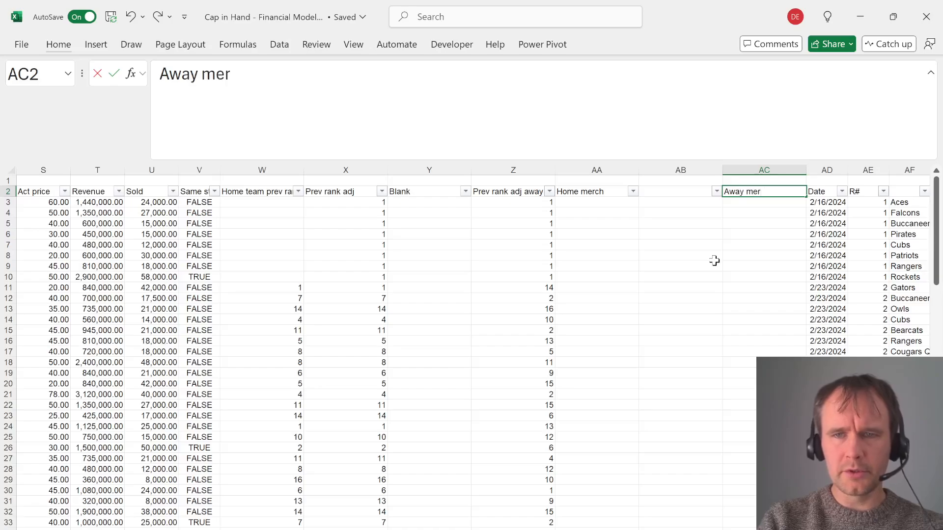
text(ch)
key(Return)
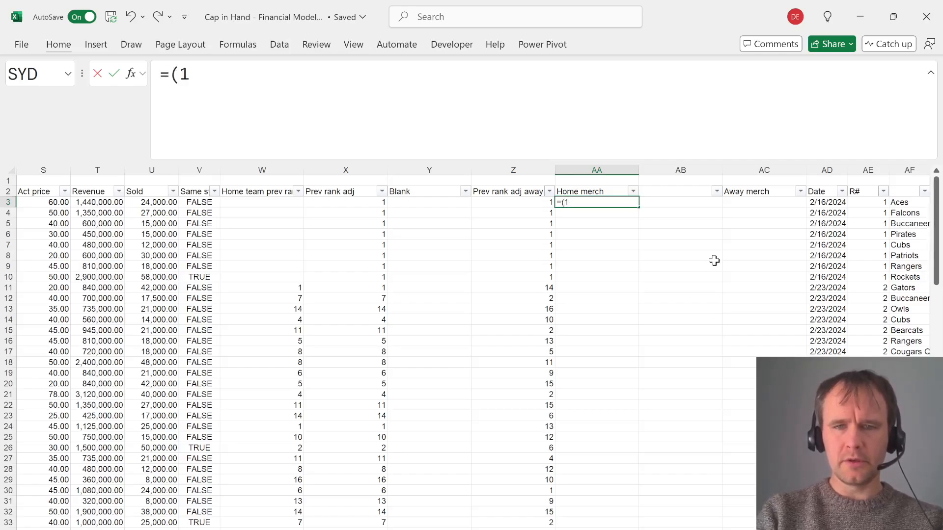
Complete the Home merch formula in AA3 as =(16-X3)*Assumptions!$K$36+Assumptions!$K$35
key(Left)
key(Left)
key(Left)
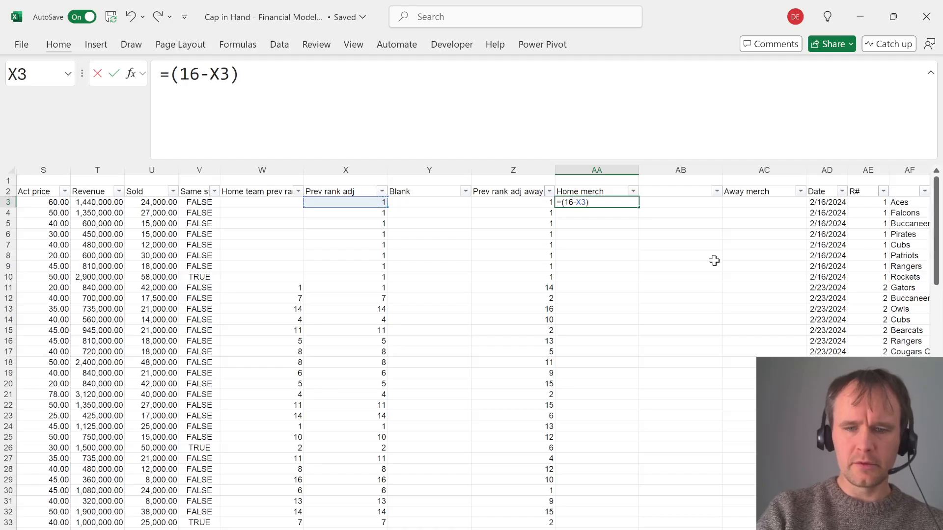
key(ctrl+Page_Up)
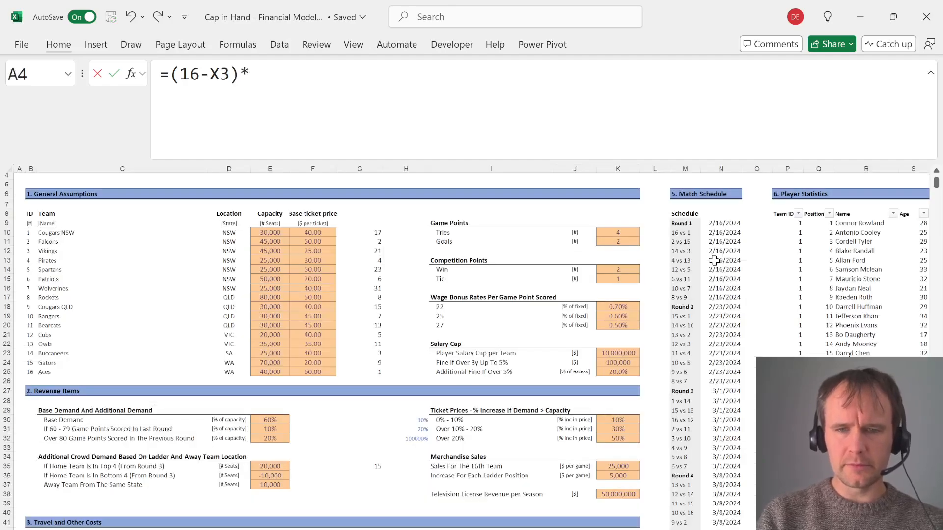
click(616, 476)
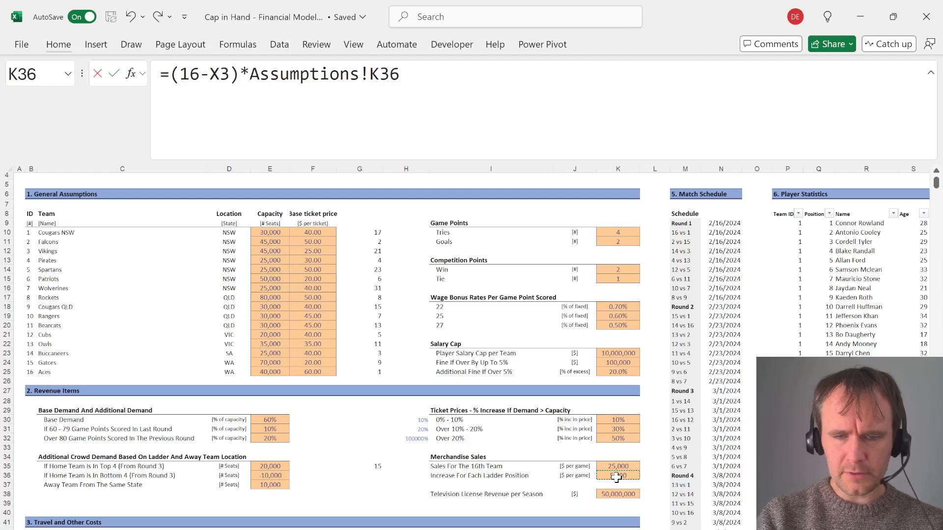
key(F4)
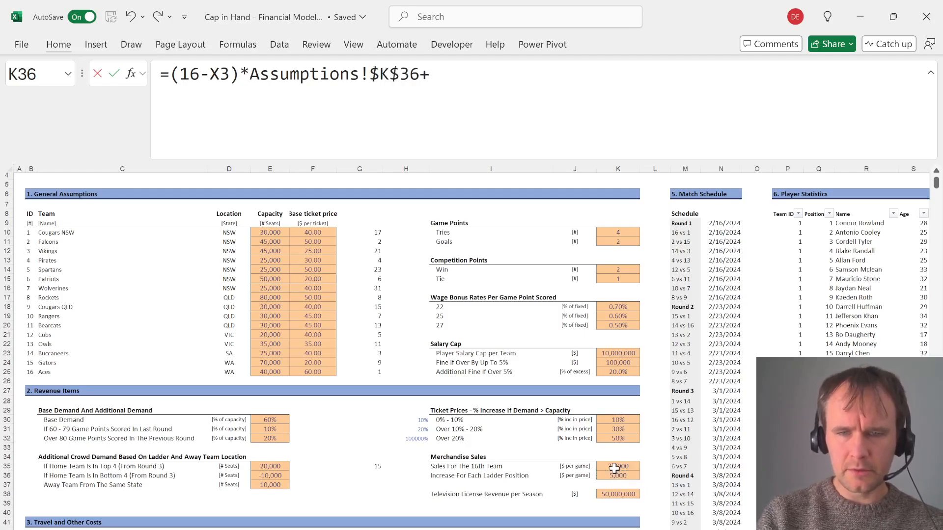
click(616, 467)
key(F4)
key(Return)
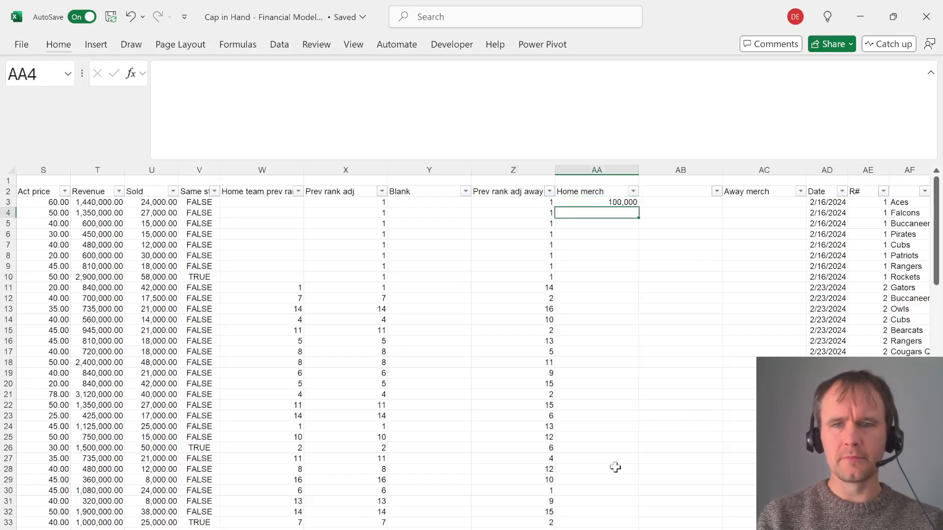
Fill the Home merch formula down the match list and copy the filled column into Away merch, starting at AC3
key(ctrl+Down)
key(ctrl+shift+Up)
key(ctrl+d)
key(ctrl+c)
key(Right)
key(Right)
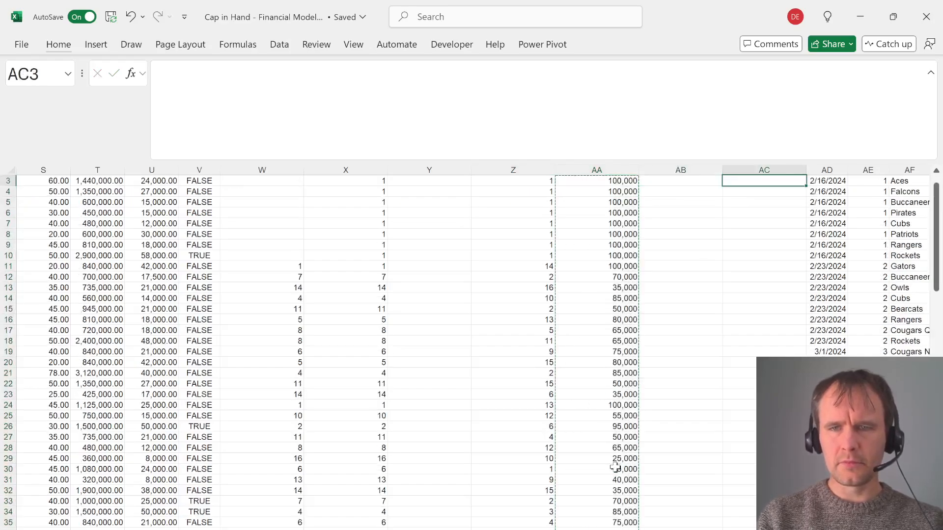
key(ctrl+v)
key(Up)
key(Up)
key(Left)
key(Right)
key(Down)
key(Down)
Title E1 of the team revenue summary Merch
key(ctrl+Page_Up)
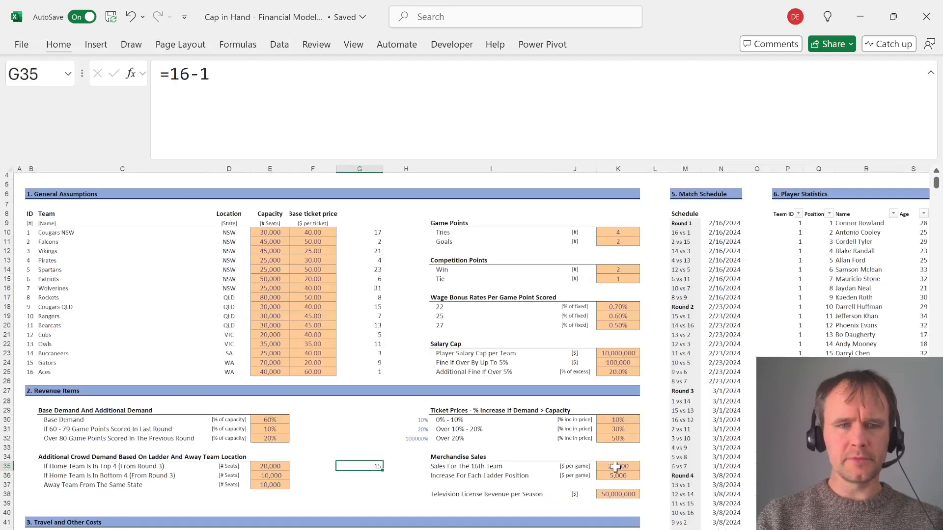
key(ctrl+Page_Up)
text(Merch)
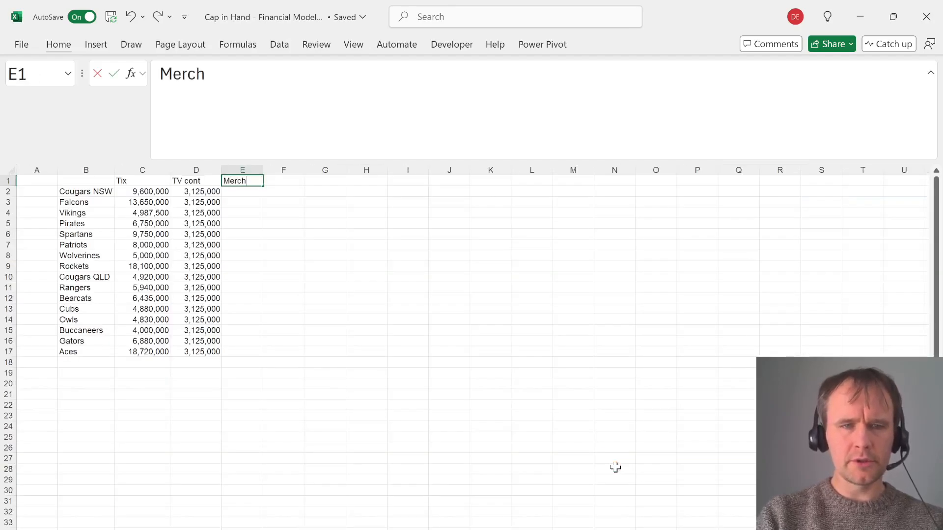
key(Return)
Begin a SUMIFS formula in E2 with Games!AA3:AC122 as the sum range
text(=sym)
key(BackSpace)
key(BackSpace)
text(umifs)
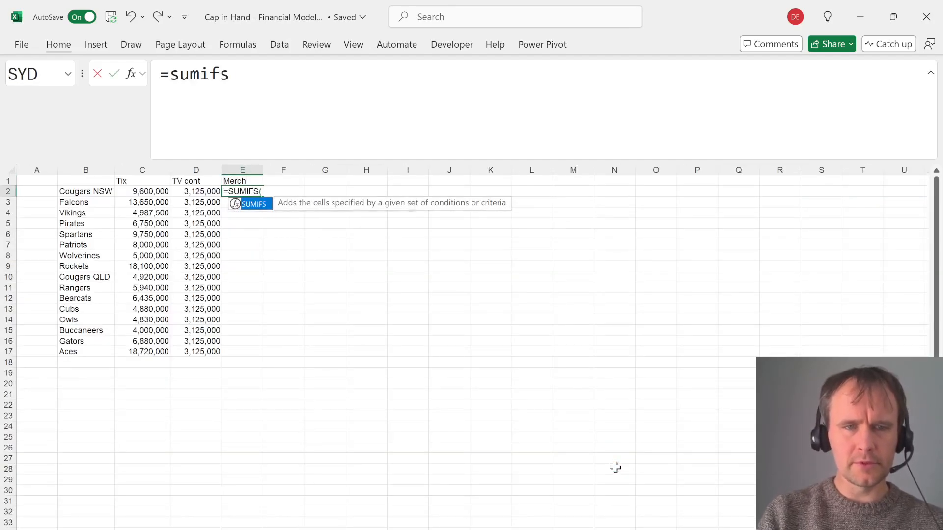
key(Tab)
key(ctrl+Page_Down)
key(ctrl+Page_Down)
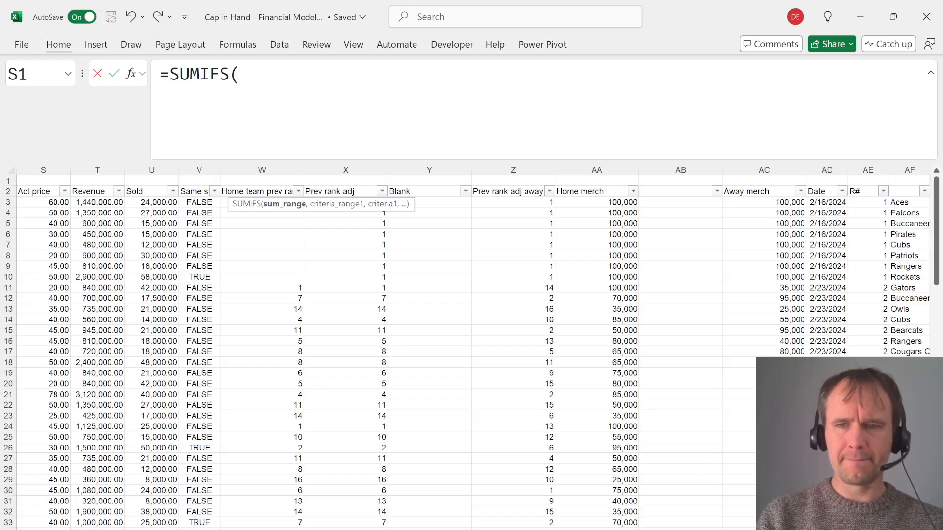
click(624, 204)
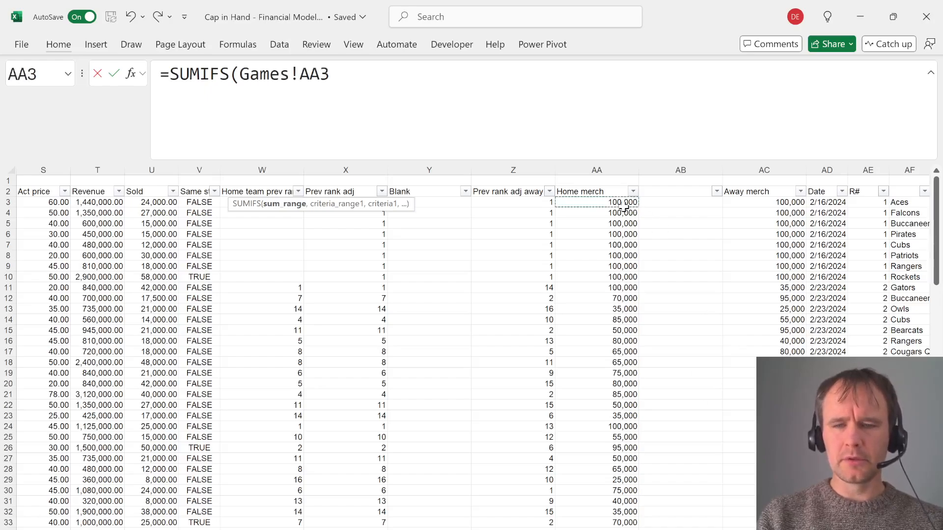
key(ctrl+shift+Down)
key(ctrl+shift+Right)
text(,)
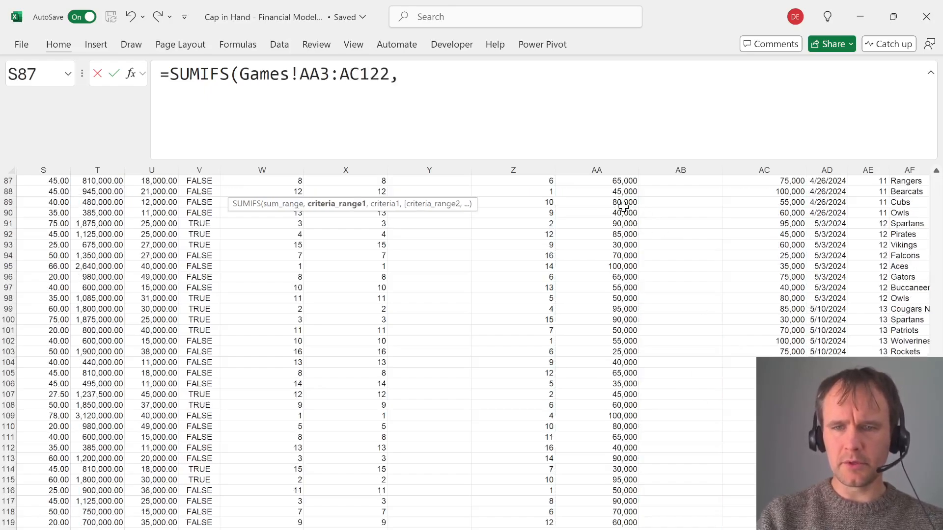
Complete the SUMIFS with Games!AF3:AH122 as the criteria range and tmnm as the criteria
click(918, 273)
key(ctrl+Up)
key(Down)
key(Up)
key(ctrl+shift+Down)
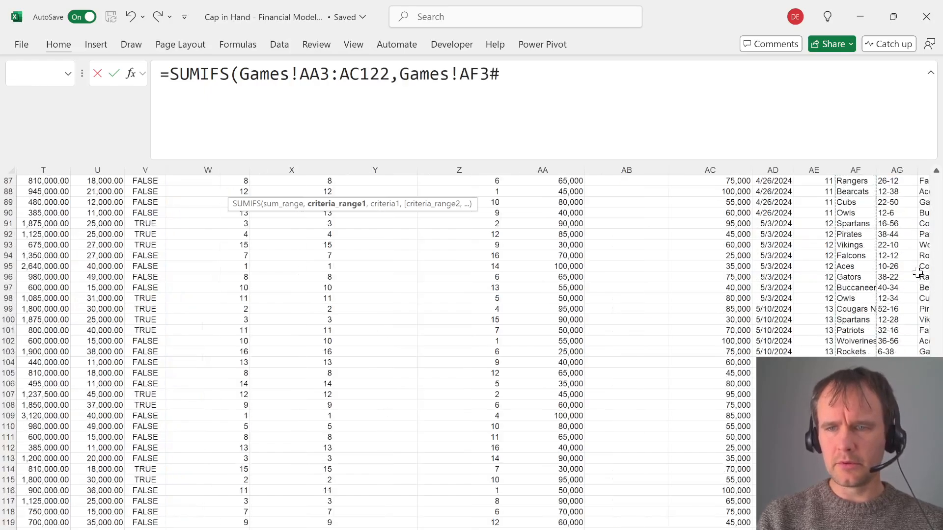
key(ctrl+shift+Right)
key(shift+Left)
text(,)
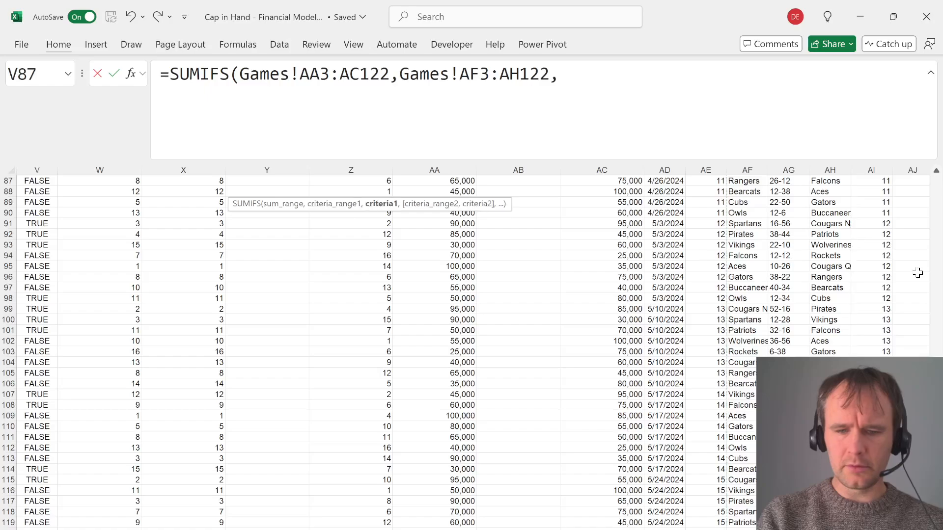
text(tmn)
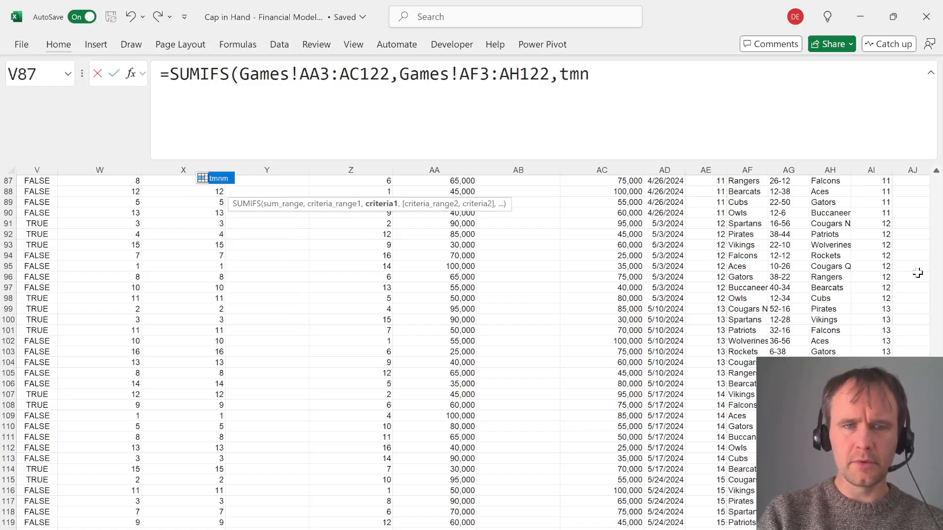
text(m))
key(Return)
Format the Merch column values with thousands separators and no decimals
key(Up)
key(ctrl+shift+Down)
key(ctrl+shift+1)
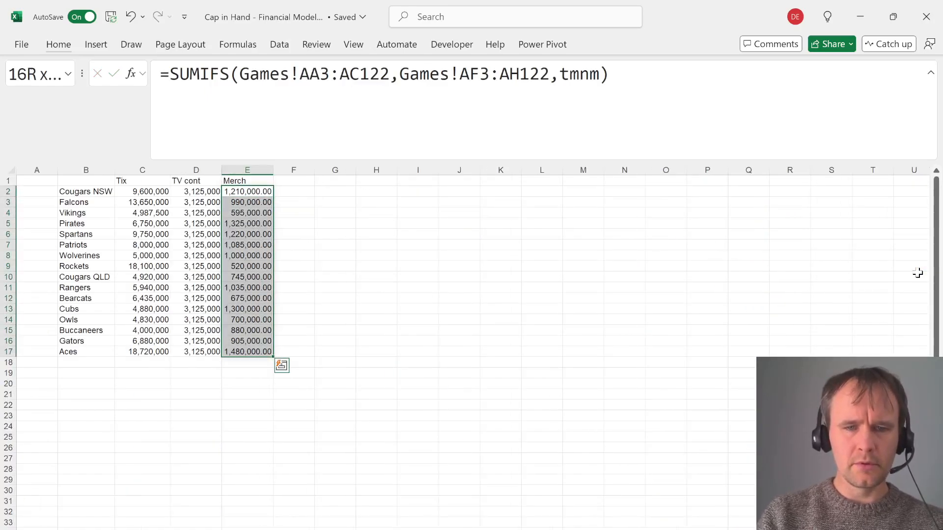
key(alt+h)
key(9)
key(9)
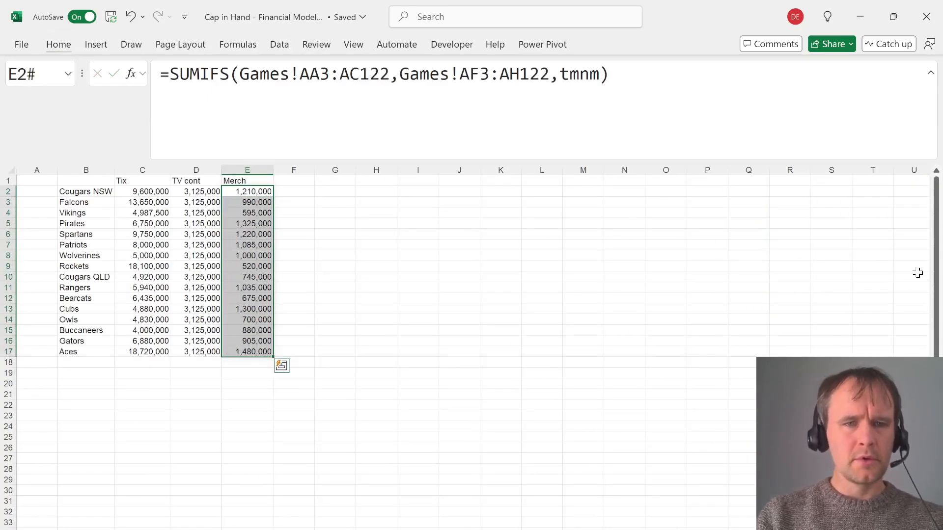
Look up the Gators' merchandise total in the summary and answer question 13 in the browser quiz with $905,000
key(Up)
key(Right)
key(alt+Tab)
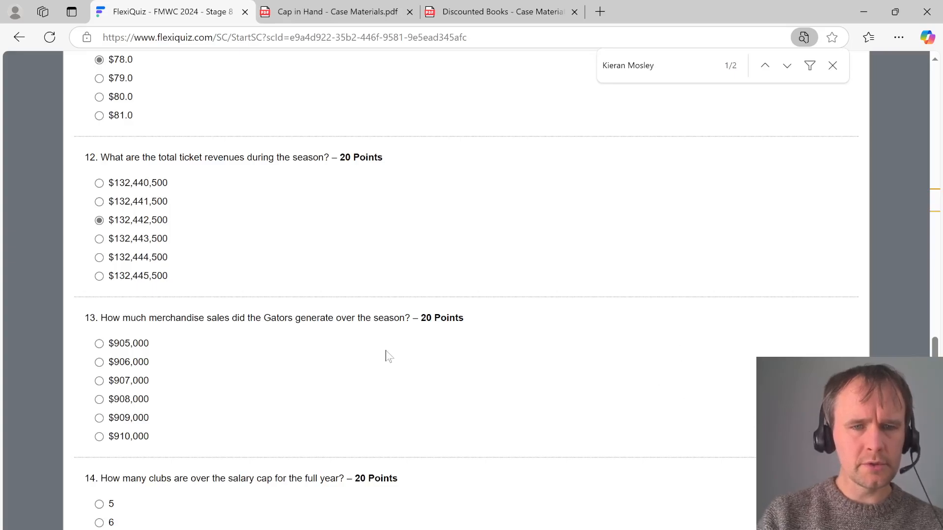
key(alt+Tab)
key(Down)
key(Down)
key(Down)
key(Down)
key(Down)
key(Down)
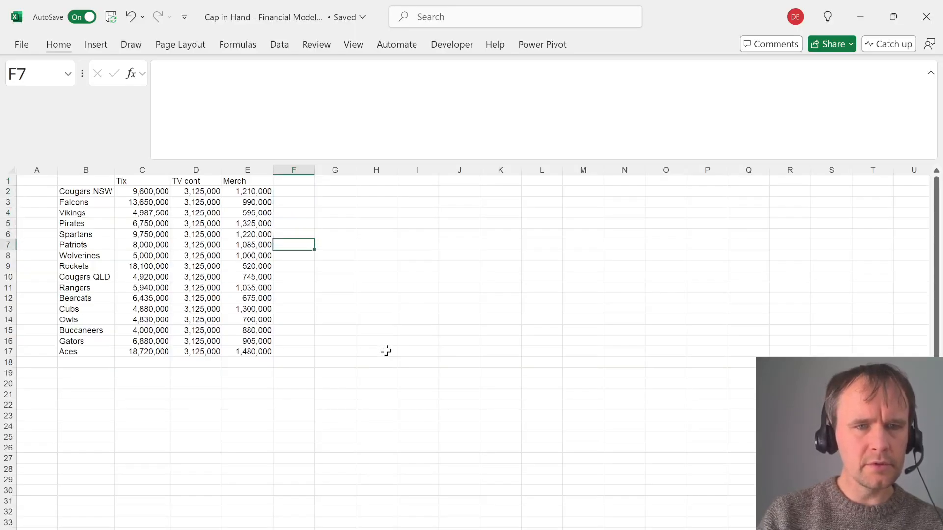
key(Down)
key(Down)
key(Down)
key(Down)
key(Down)
key(Down)
key(Down)
key(Down)
key(Left)
key(Down)
key(alt+Tab)
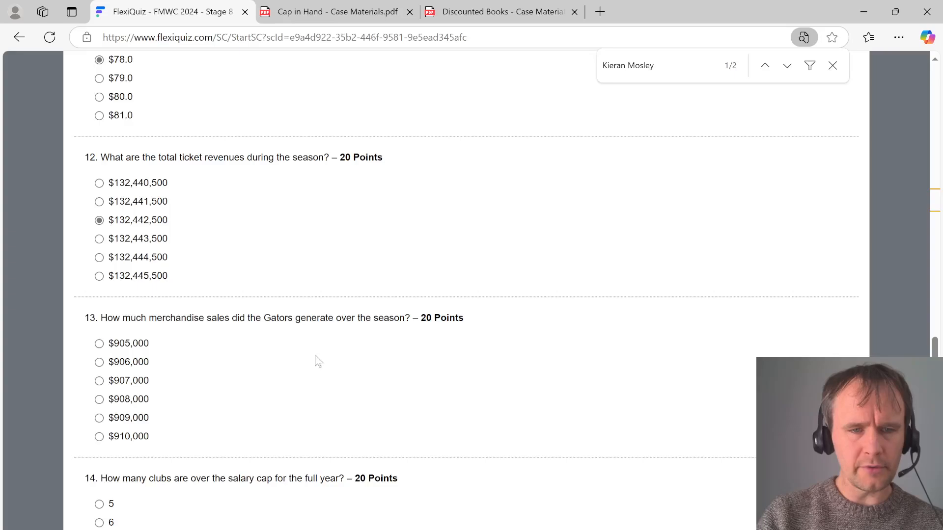
click(129, 344)
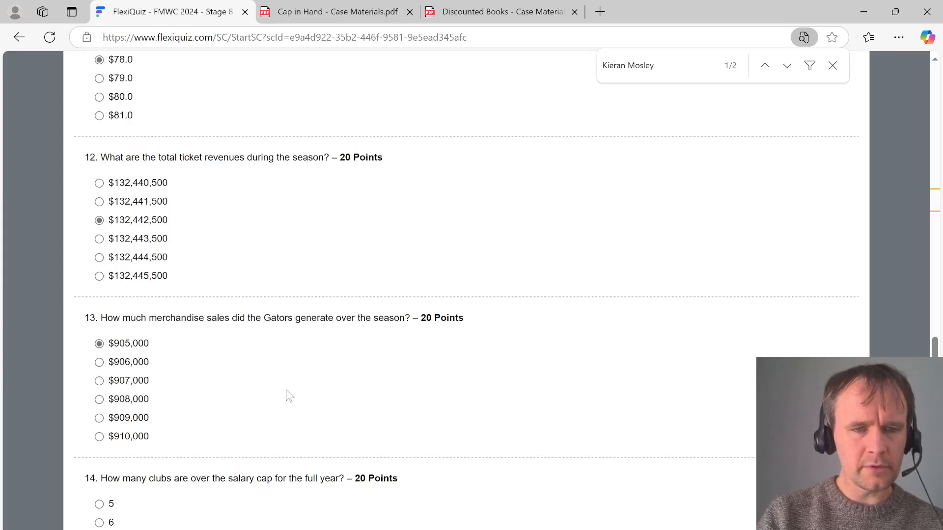
Check the next quiz question, then return to the Excel team summary and title F1 Salaries
scroll(288, 396, down, 2)
scroll(288, 395, down, 2)
key(alt+Tab)
key(Up)
key(Up)
key(Right)
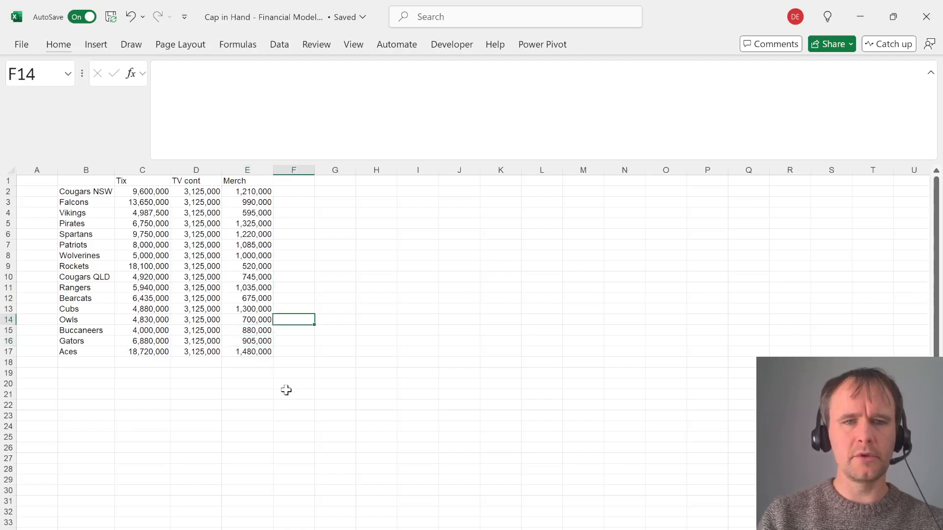
key(ctrl+Up)
text(Salaries)
key(Return)
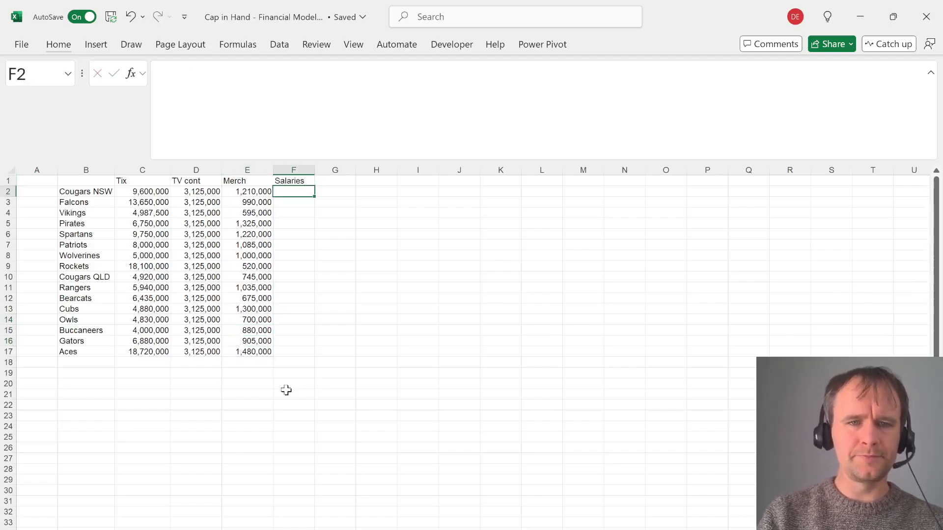
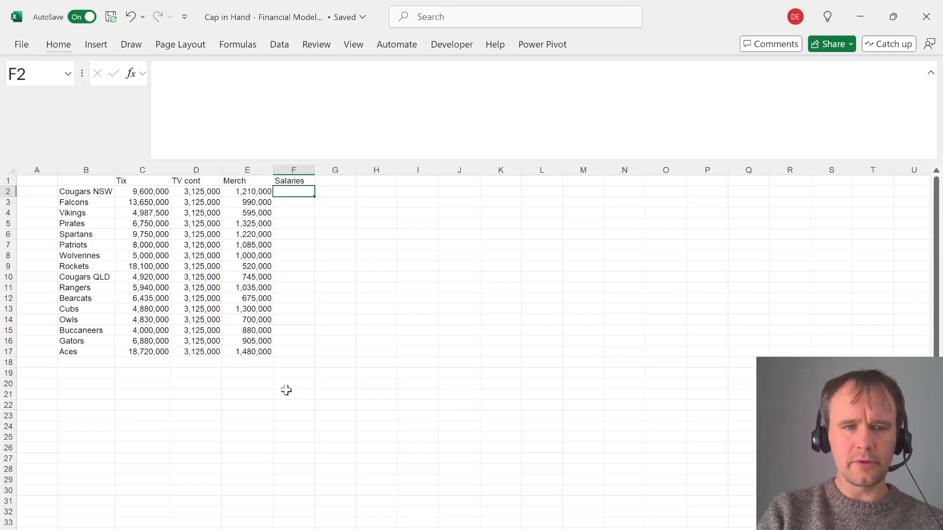
Examine the player statistics on the assumptions sheet for the fixed salary, points, percentage and bonus columns
key(ctrl+Page_Up)
key(Right)
key(Right)
key(Right)
key(Right)
key(Right)
key(Right)
key(Right)
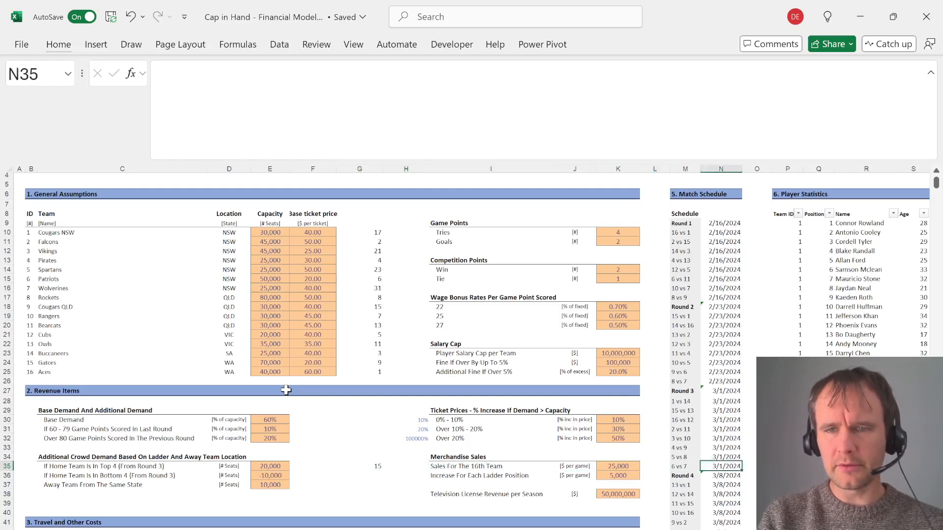
key(Right)
key(Right)
key(Right)
key(Right)
key(Right)
key(Right)
key(Right)
key(Right)
key(Right)
key(Right)
key(Right)
key(Right)
key(Right)
key(Right)
key(Left)
key(Left)
key(Left)
key(Up)
key(Up)
key(Left)
key(Left)
key(Left)
key(Up)
key(Up)
key(Up)
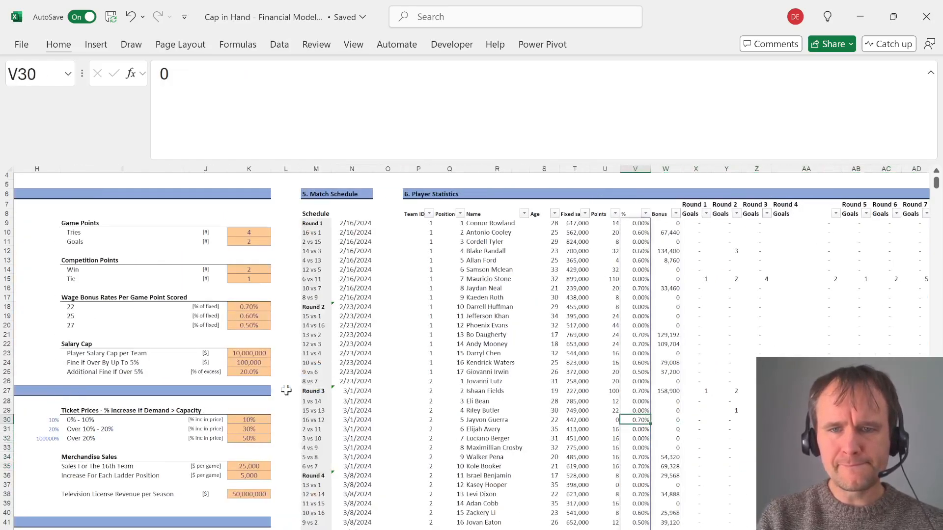
key(Up)
key(Left)
key(ctrl+Up)
key(ctrl+Page_Down)
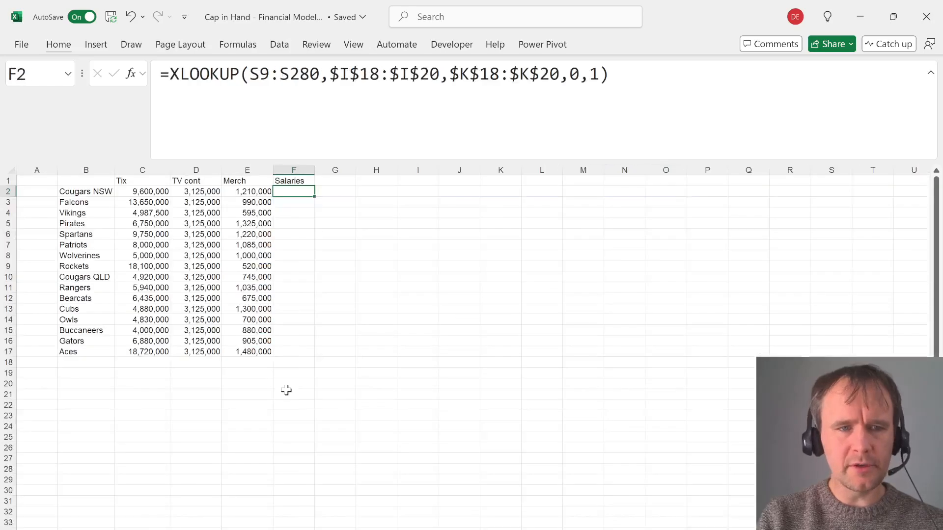
Number the teams in column A of the summary with =SEQUENCE(16) in A2
key(Left)
key(Home)
text(=se)
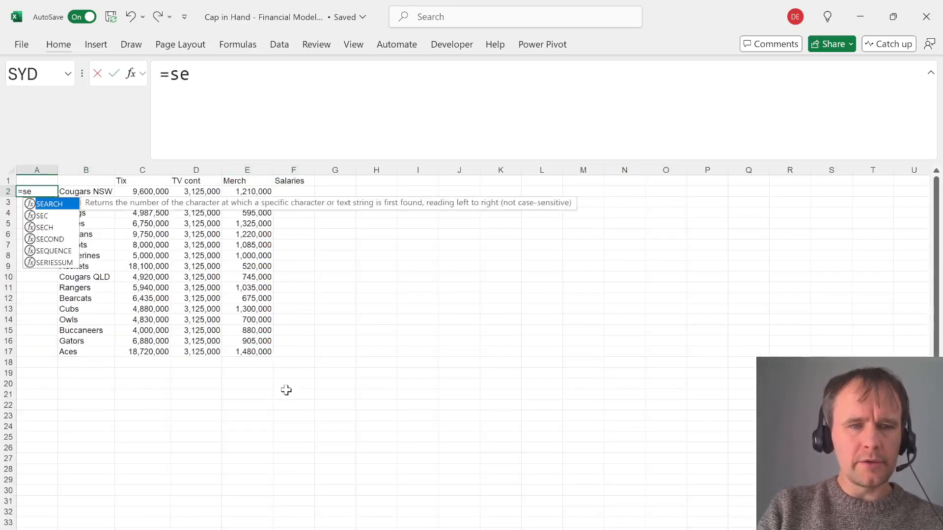
text(q)
key(Tab)
text(16))
key(Return)
key(Up)
key(Right)
key(Right)
key(Right)
key(Right)
key(Right)
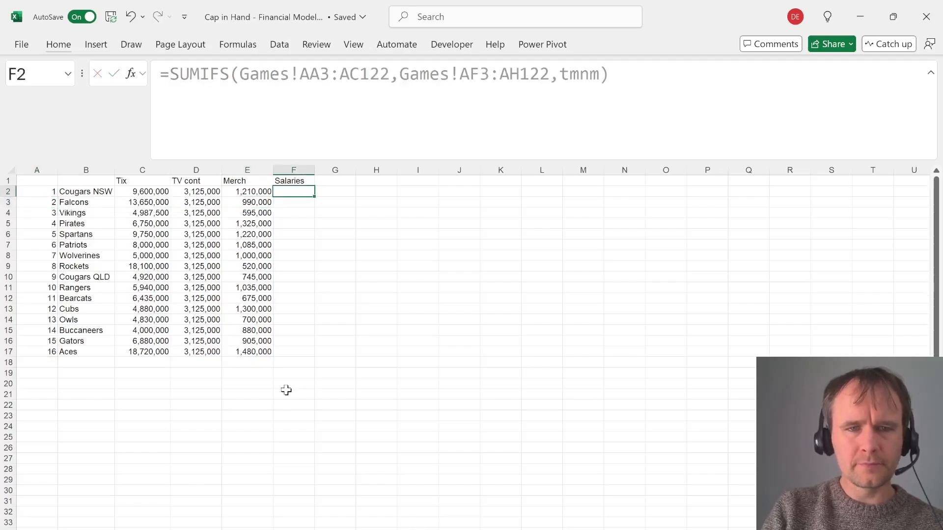
text(=sumifs)
key(Tab)
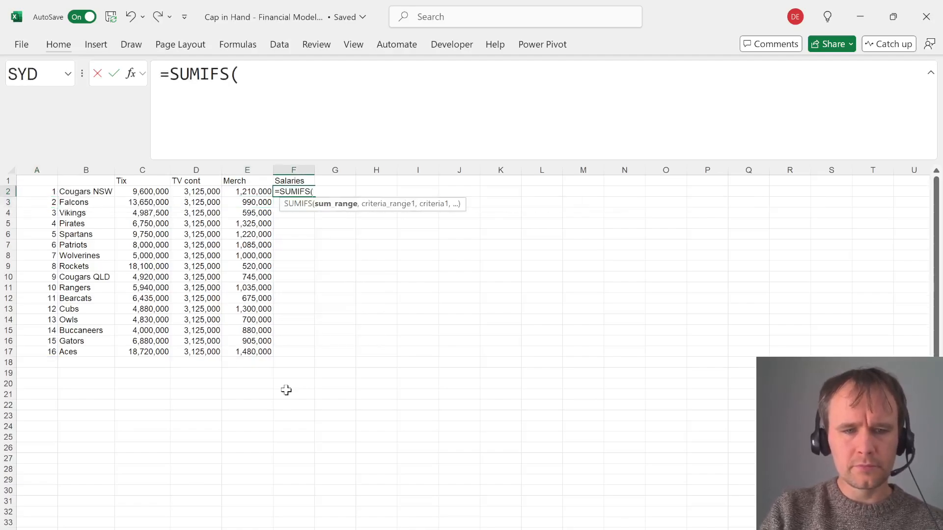
key(ctrl+Page_Up)
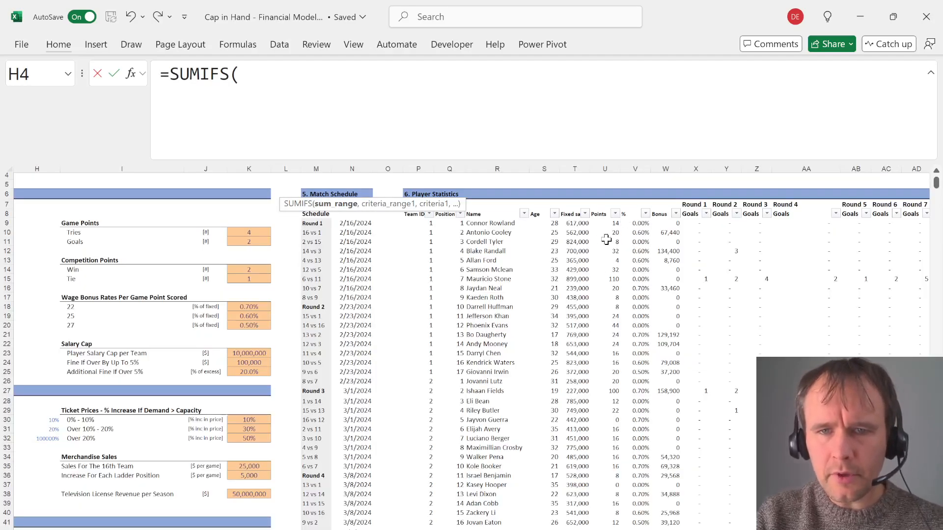
key(Escape)
Insert a column before the Round 1 goals in the player statistics and title it TC
key(ctrl+Page_Up)
key(Right)
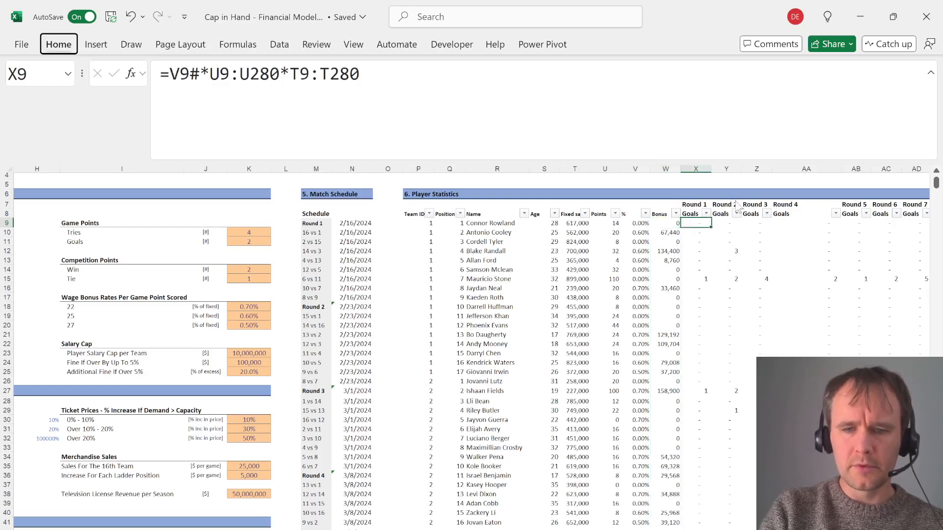
key(ctrl+shift+plus)
key(Up)
text(TC)
key(Return)
Enter =T9:T280+W9# in X9 to add each player's fixed salary and bonus
text(=)
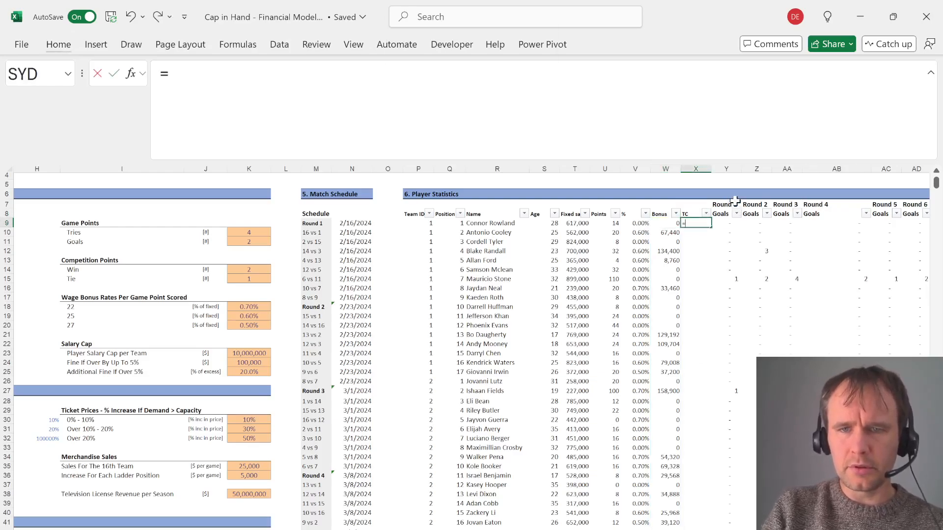
key(Left)
key(Left)
key(Left)
key(Left)
key(ctrl+shift+Down)
text(+)
key(Left)
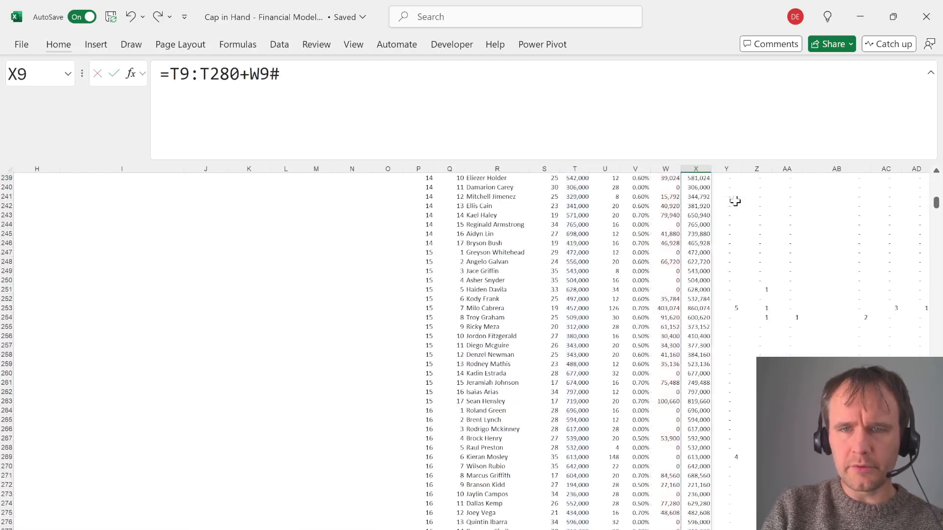
key(Return)
key(ctrl+Up)
Enter =SUMIFS(Assumptions!X9#,Assumptions!P9:P280,Teams!A2#) in F2 of the team summary to total each team's salaries
key(ctrl+Page_Up)
text(=su)
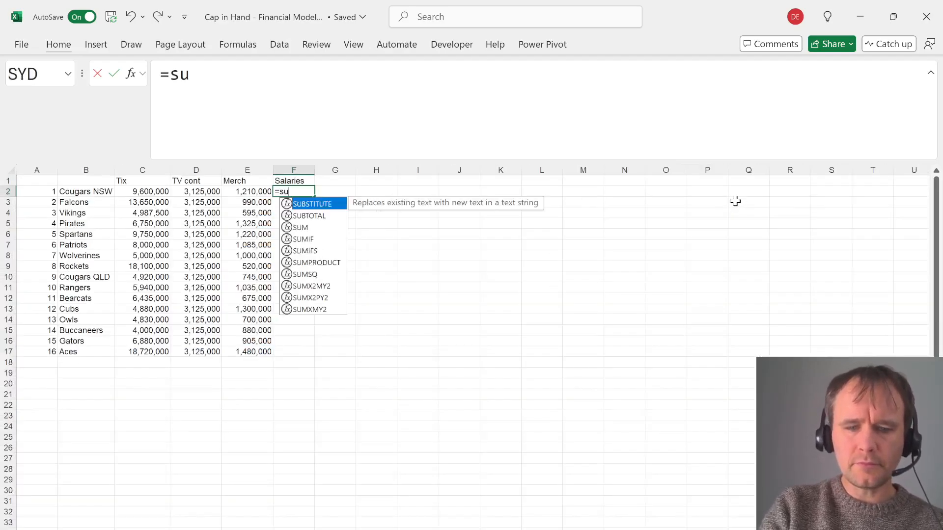
text(mifs)
key(Tab)
key(ctrl+Page_Down)
click(732, 206)
key(Left)
key(Up)
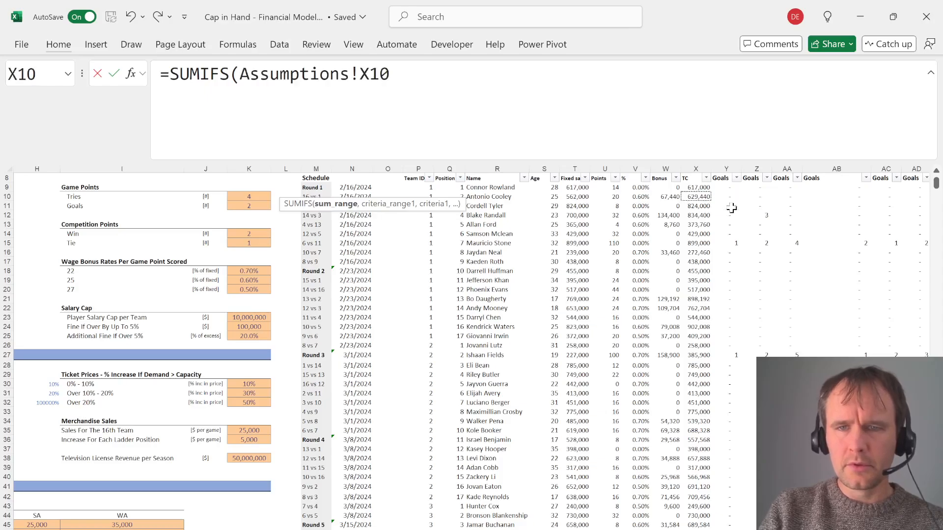
key(Up)
key(ctrl+shift+Down)
text(,)
key(Right)
key(Right)
key(Right)
key(Right)
key(Right)
key(Right)
key(Right)
key(Right)
key(ctrl+Up)
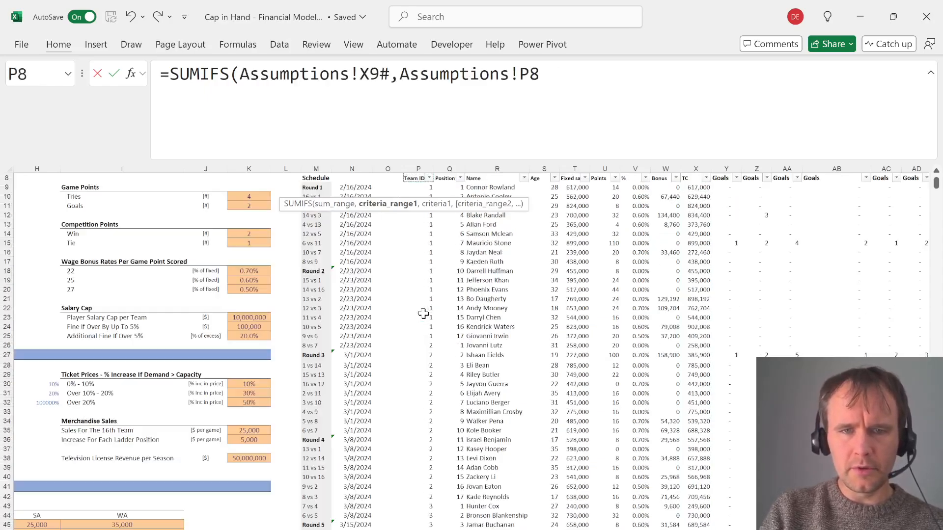
key(Down)
key(ctrl+shift+Down)
text(,)
key(ctrl+Page_Up)
key(Left)
key(ctrl+Left)
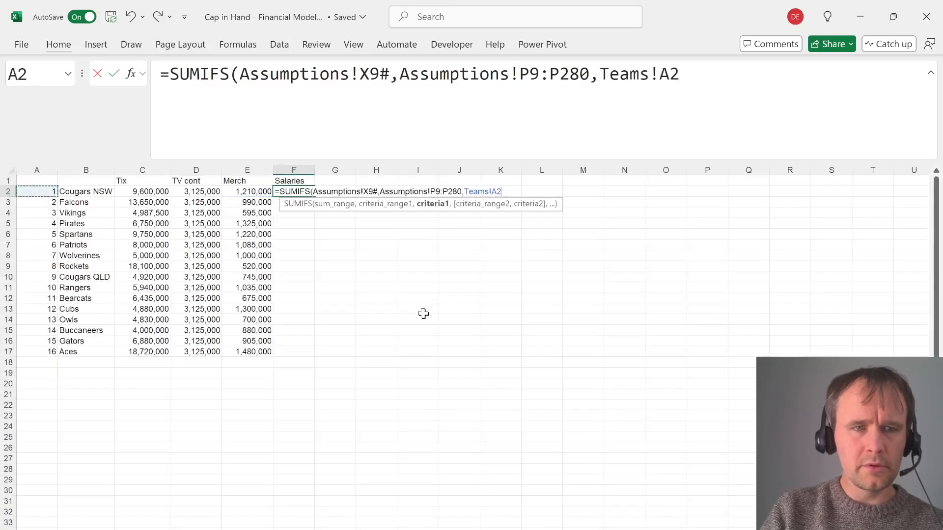
text(#)
key(Return)
Format the team salaries in F2:F17 with thousands separators and no decimals
key(Up)
key(ctrl+shift+Down)
key(ctrl+shift+1)
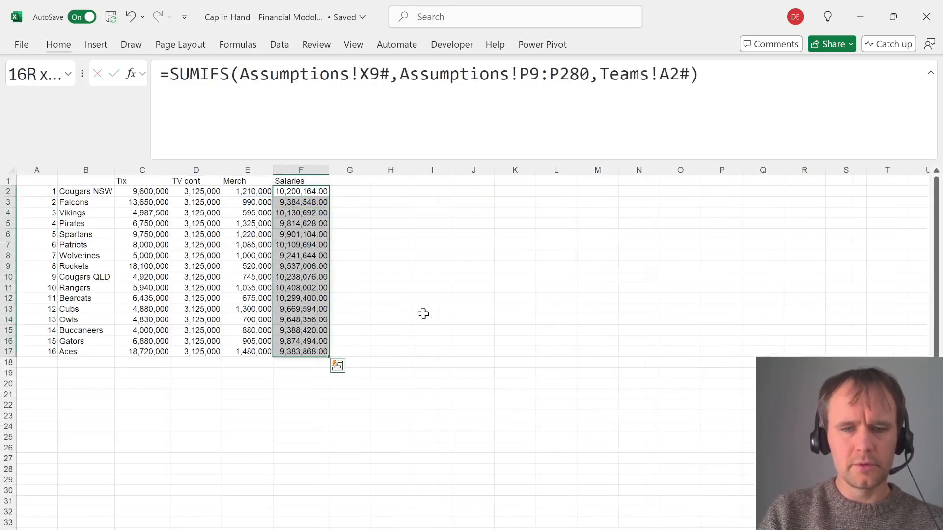
Title column G of the team summary Penalty
key(Up)
key(Right)
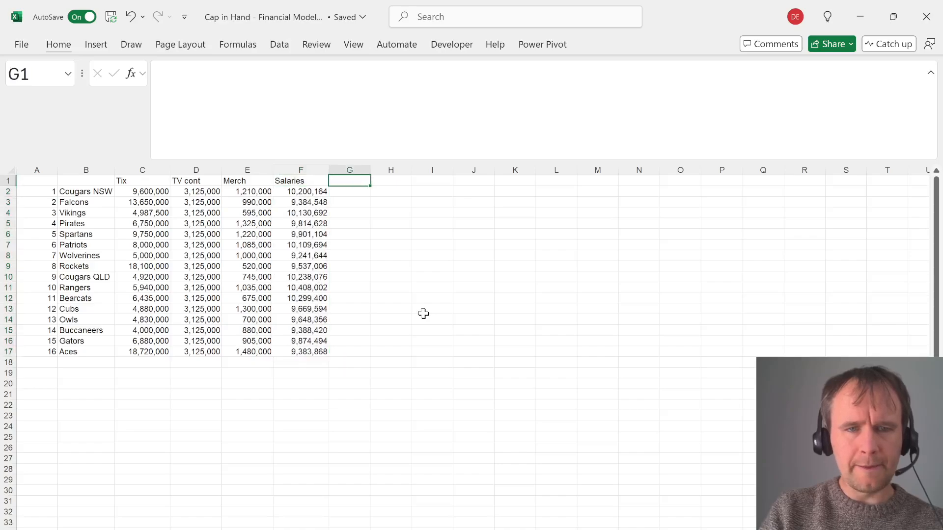
text(Penalty)
key(Return)
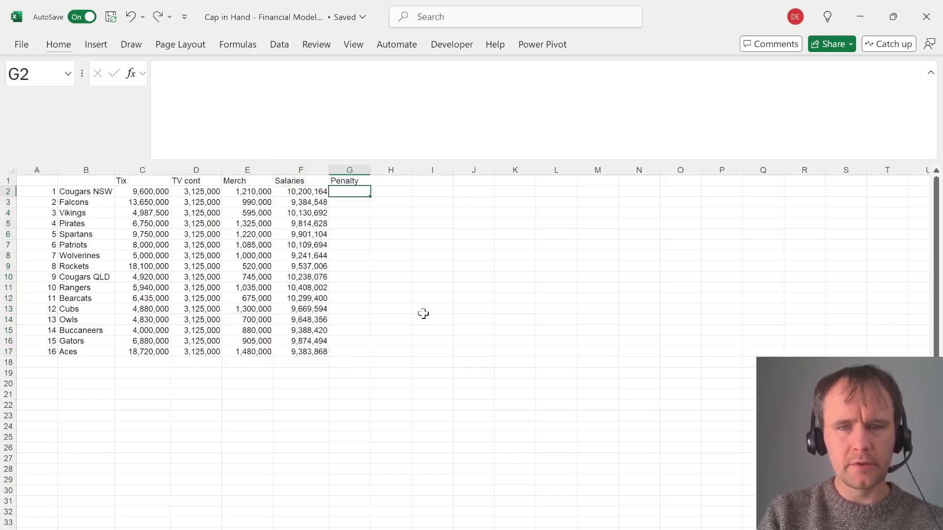
key(Left)
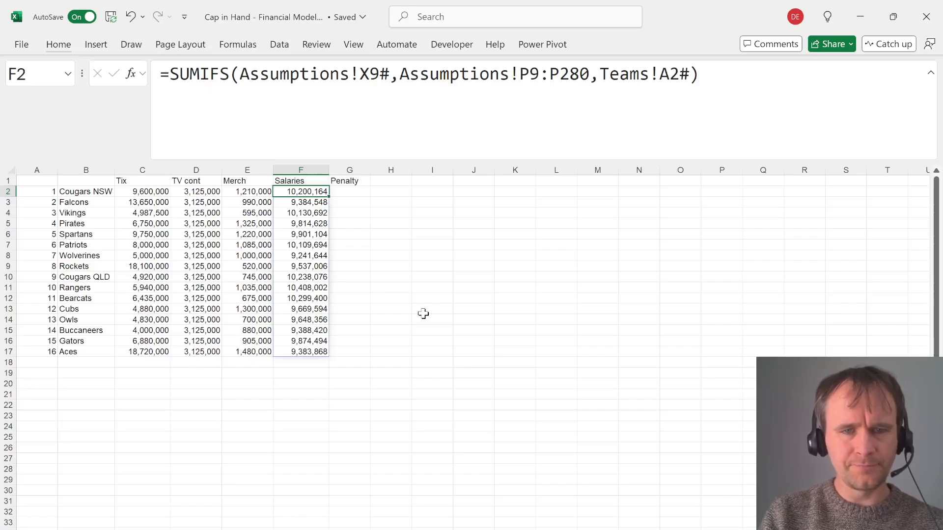
key(Right)
text(=if)
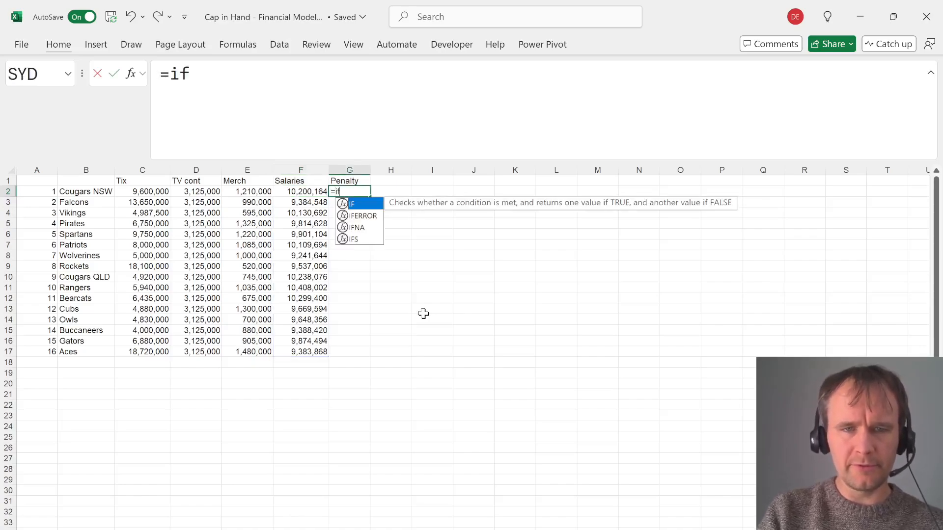
key(Tab)
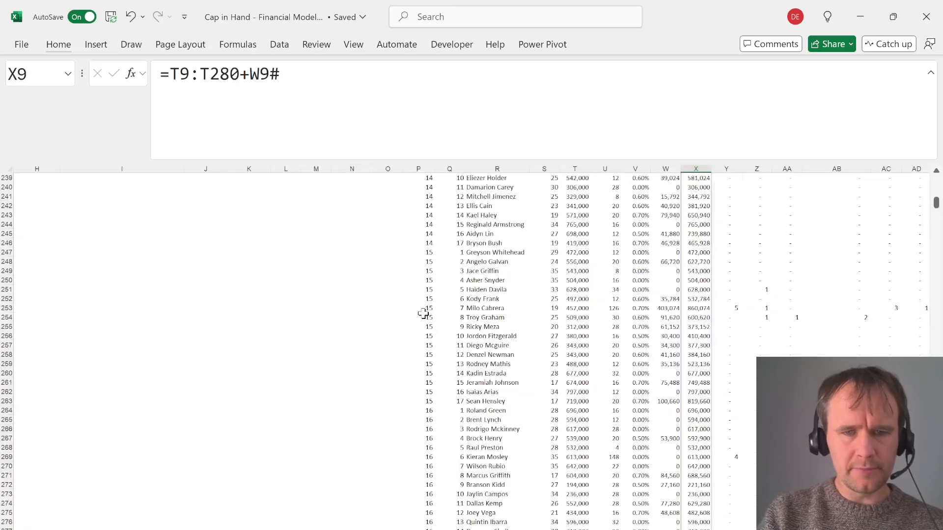
Enter =K23*1.05 in H24 of the assumptions sheet to calculate the salary cap plus 5%
key(ctrl+Home)
scroll(485, 425, down, 2)
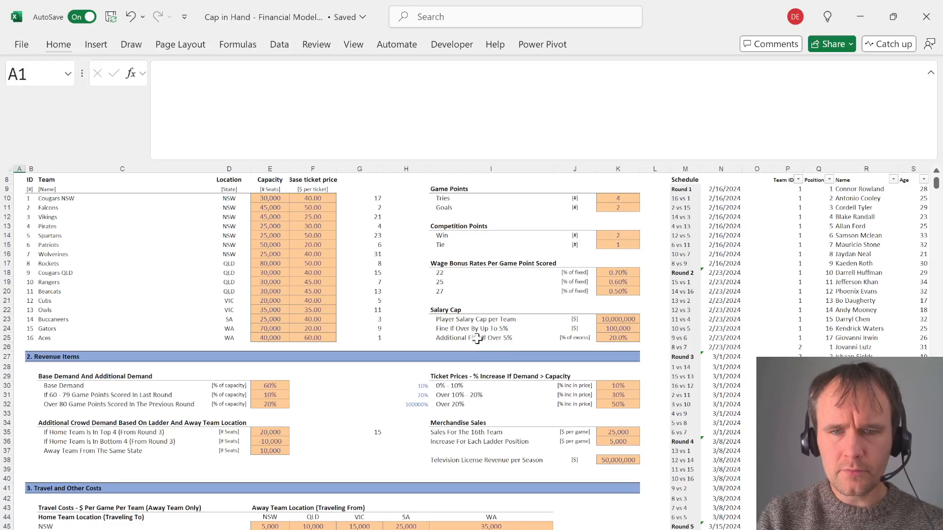
click(427, 329)
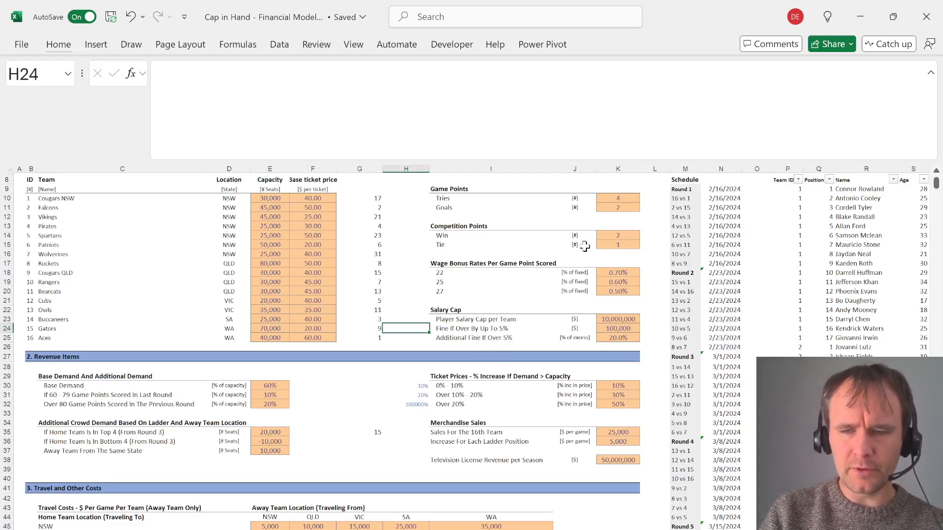
text(=)
key(Up)
key(Right)
key(Right)
key(Right)
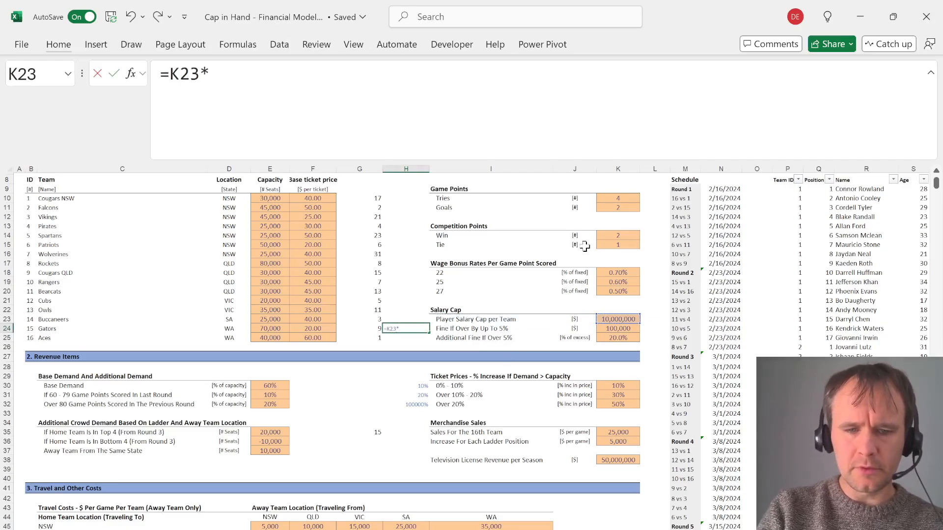
text(*1.05)
key(Return)
key(Up)
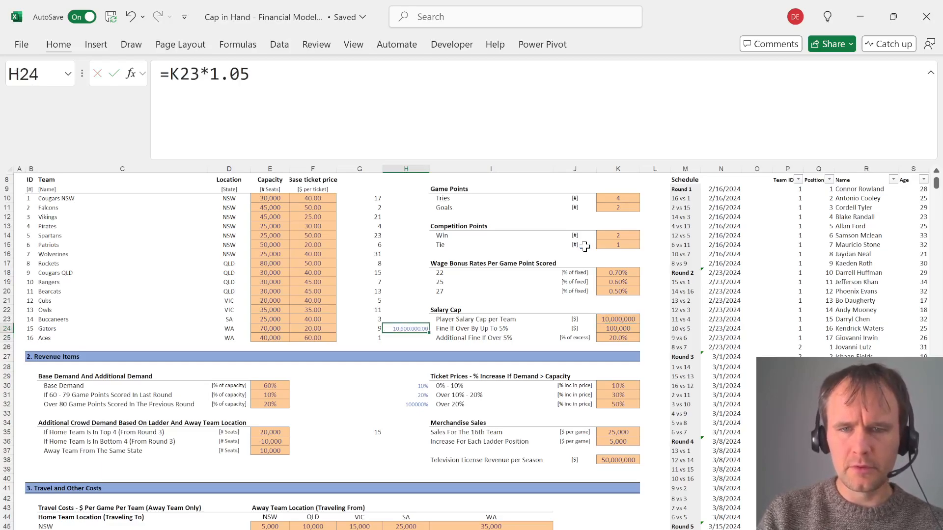
Move the two salary cap fine rows in I24:K25 down one row
key(Right)
key(shift+Down)
key(shift+Right)
key(shift+Right)
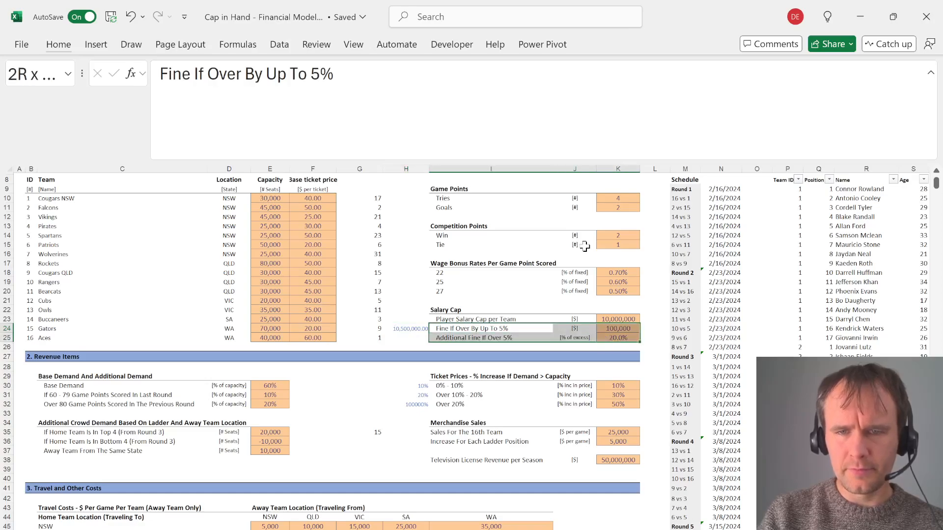
key(ctrl+c)
key(Down)
key(ctrl+v)
Move the cap-plus-5% formula from H24 to K24, directly below the player salary cap
key(Up)
key(Left)
key(Left)
key(Right)
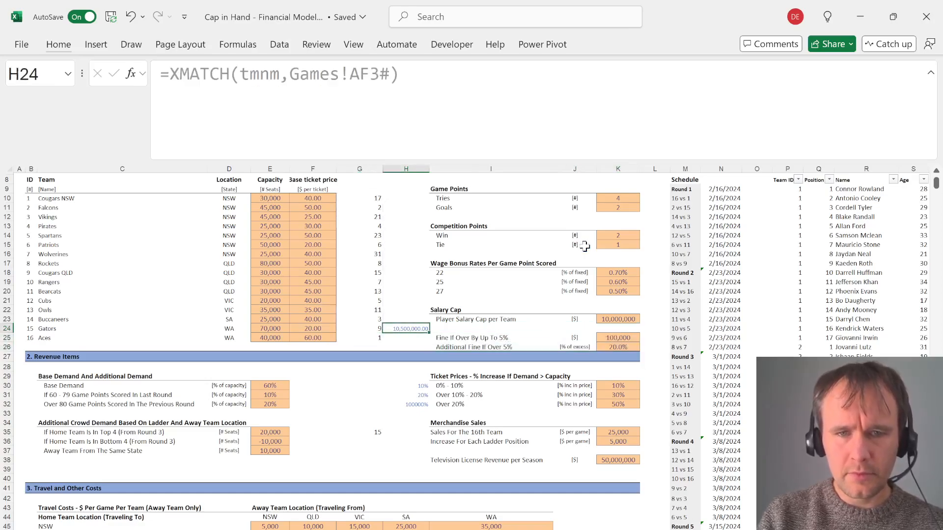
key(ctrl+c)
key(Right)
key(Right)
key(ctrl+v)
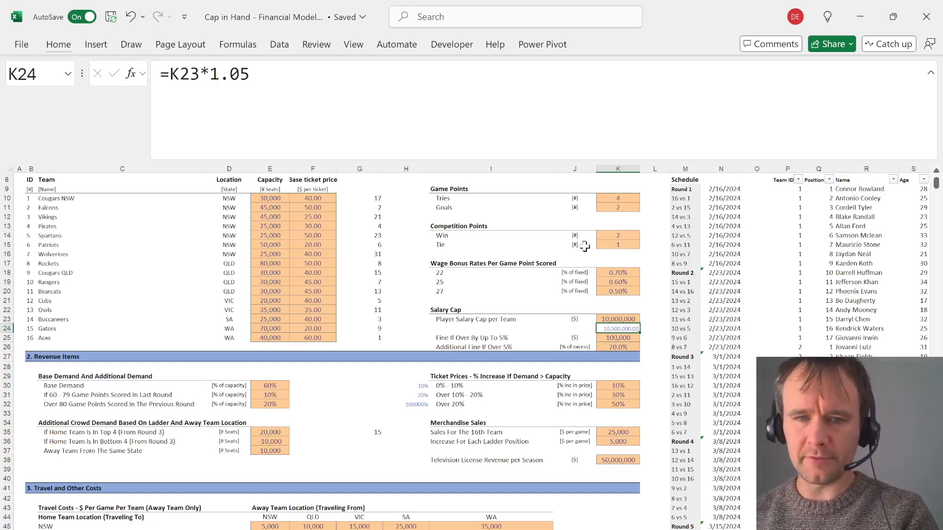
Begin the penalty formula in G2 as =IF(F2#>Assumptions!$K$23,Assumptions!K25 to apply the fixed fine to teams over the cap
key(ctrl+Page_Down)
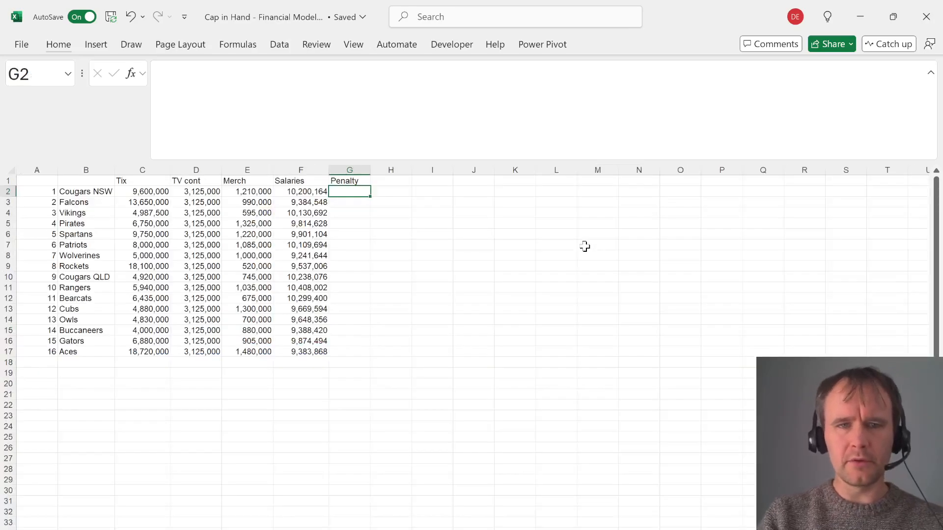
text(=if)
key(Tab)
text(F2#>)
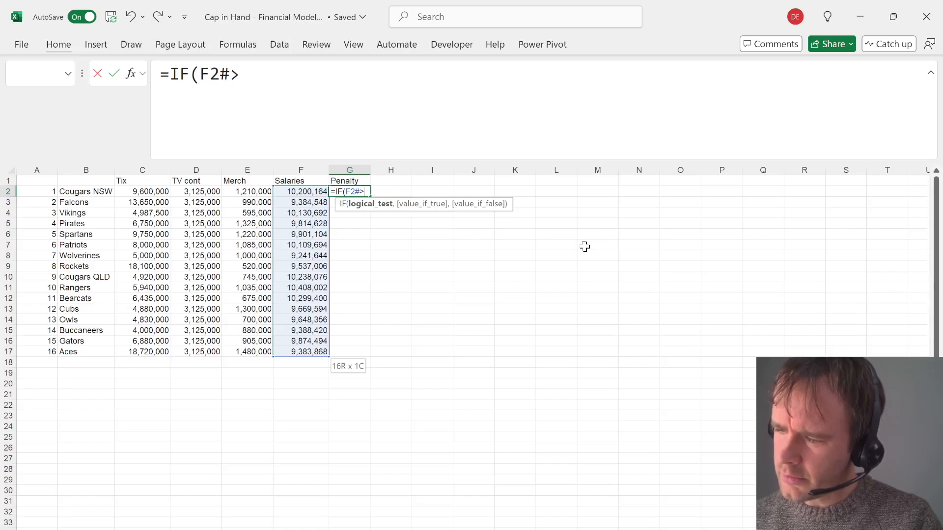
key(ctrl+Page_Up)
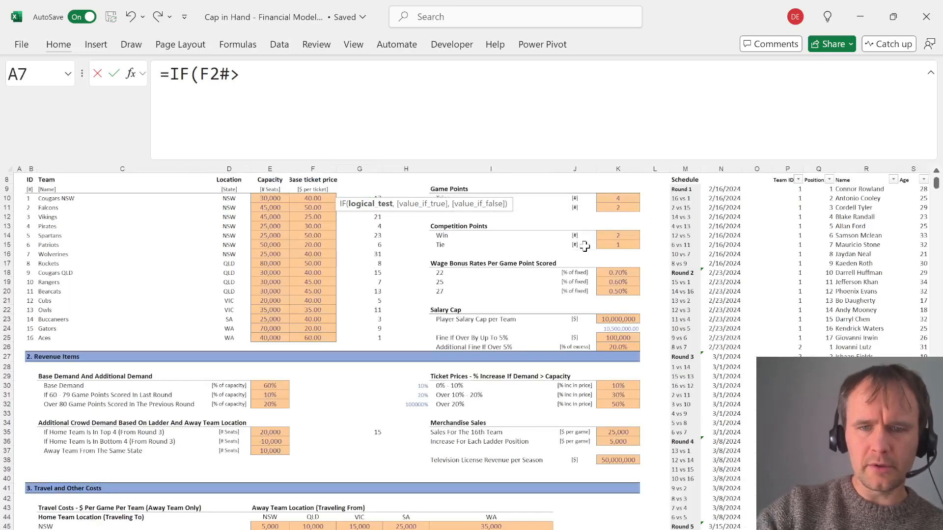
click(617, 319)
key(F4)
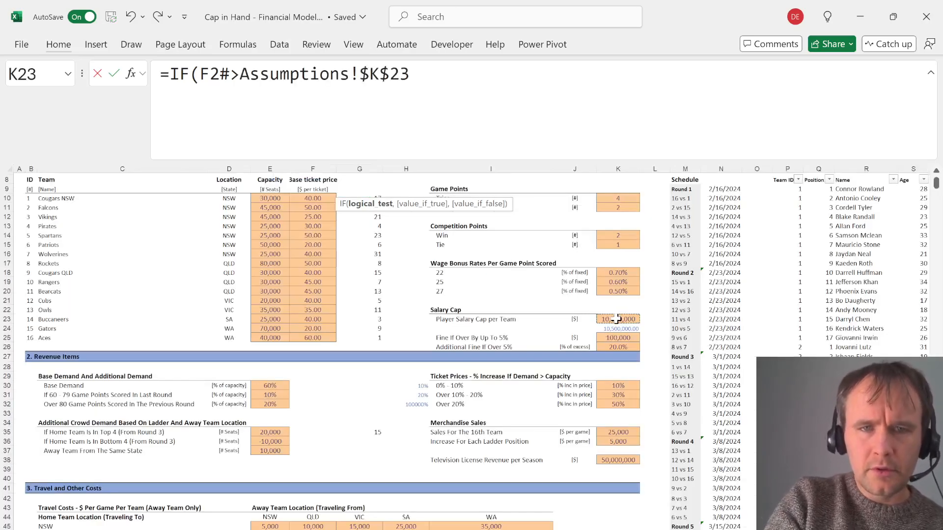
text(,)
click(617, 335)
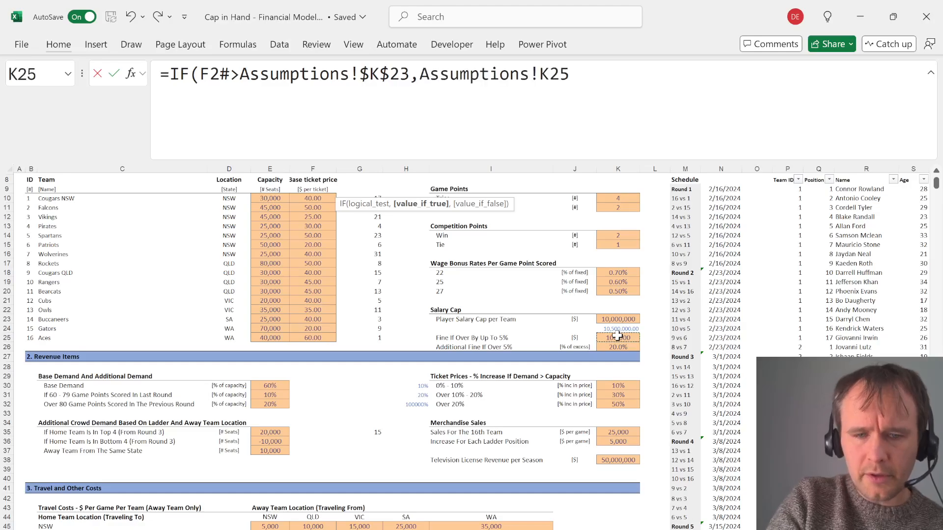
Make the first IF return Assumptions!$K$25 and add a second IF testing whether F2# exceeds Assumptions!$K$24
key(F4)
text()+if)
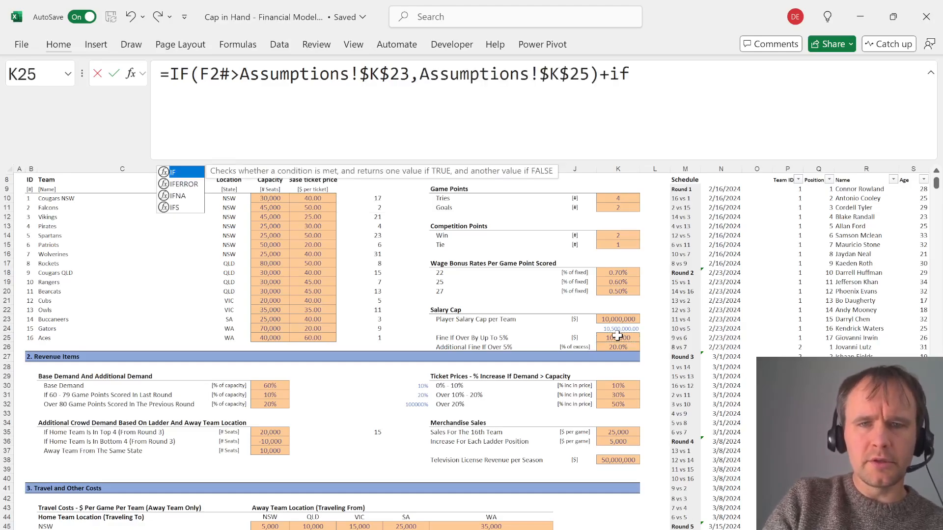
key(Tab)
text(F2#)
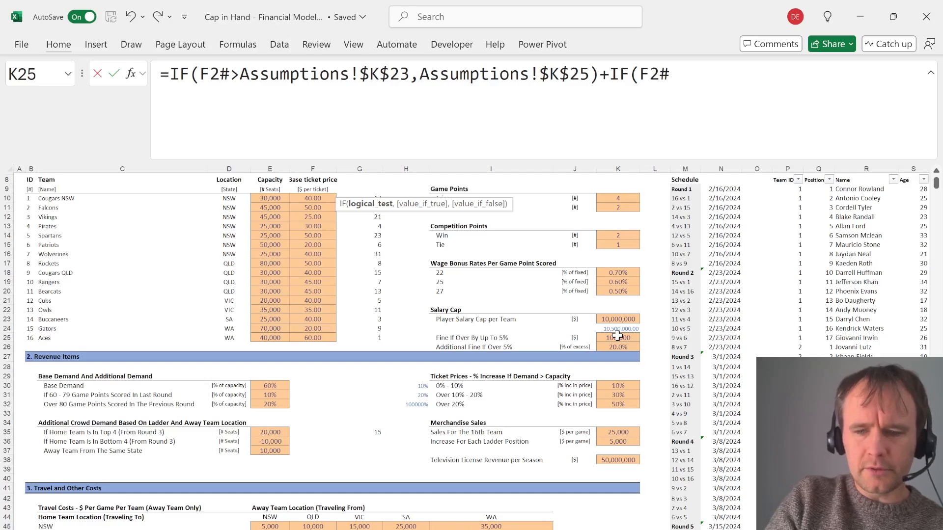
text(>)
click(618, 328)
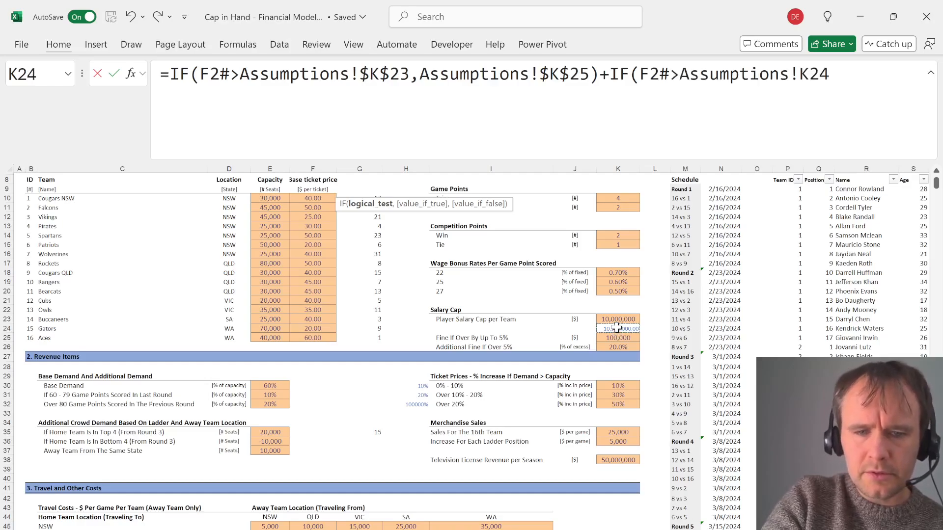
key(F4)
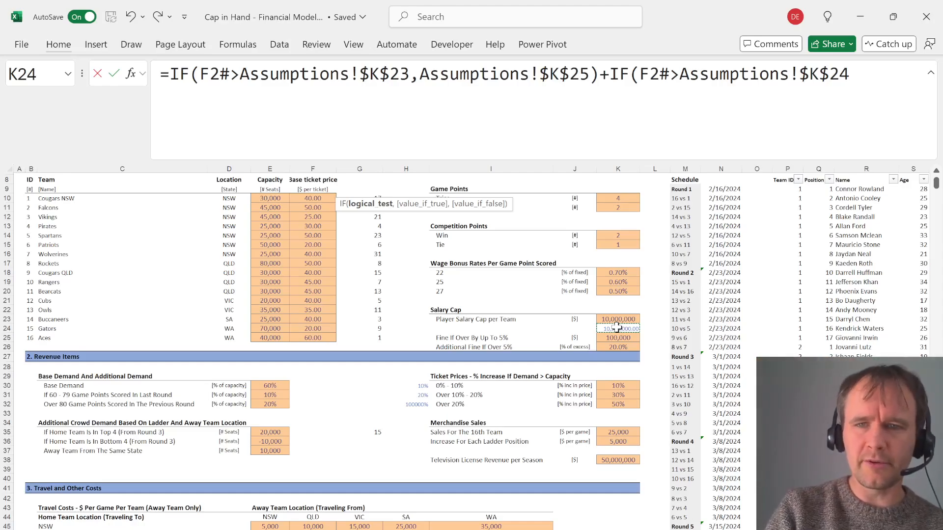
text(,)
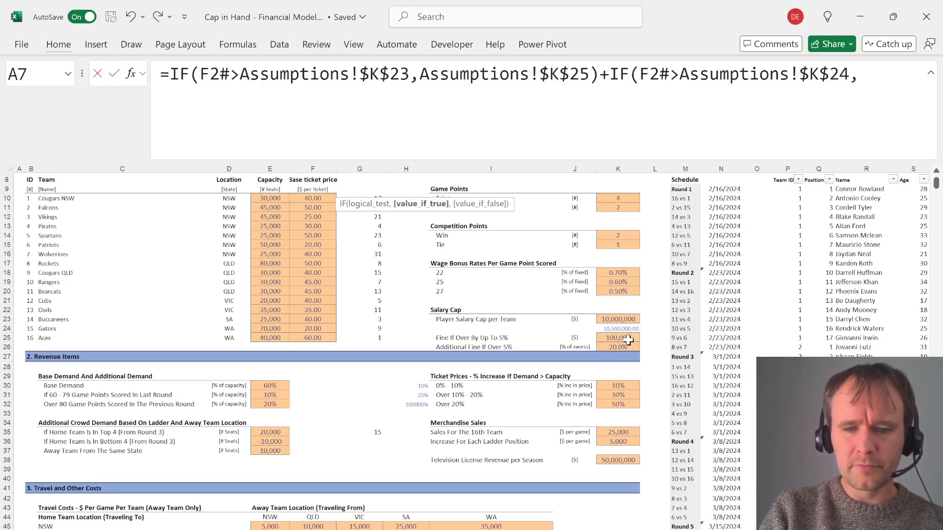
Complete the penalty formula with (F2#-Assumptions!$K$23)*Assumptions!$K$26 as the second IF's result and enter it
text((F2)
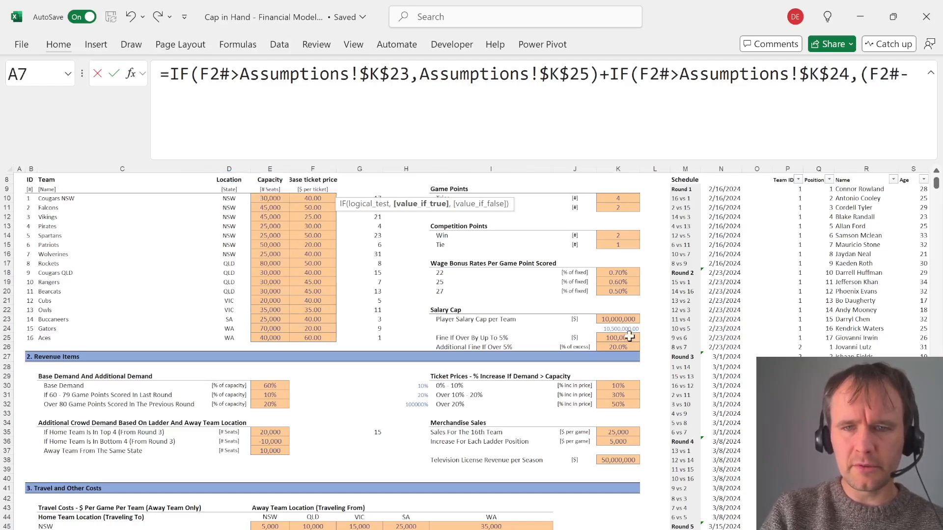
text(#-)
click(630, 320)
key(F4)
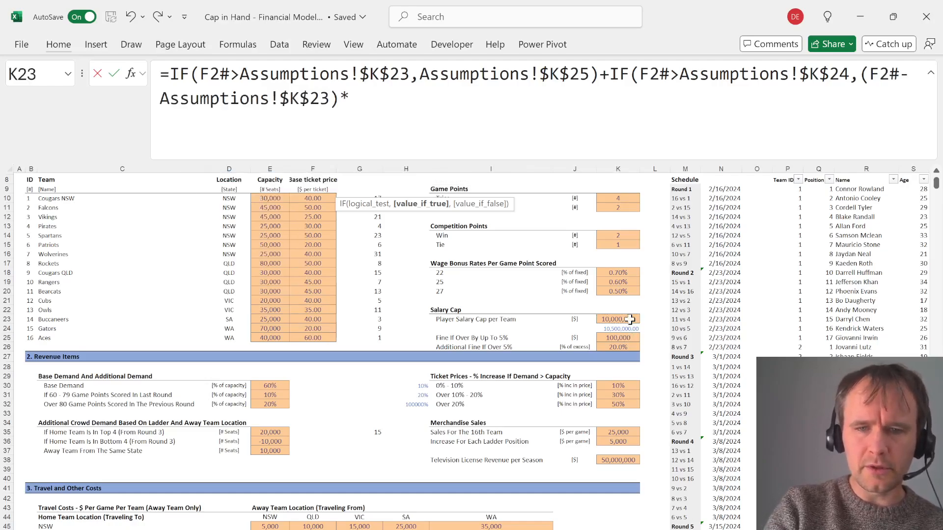
text()*)
click(613, 348)
key(F4)
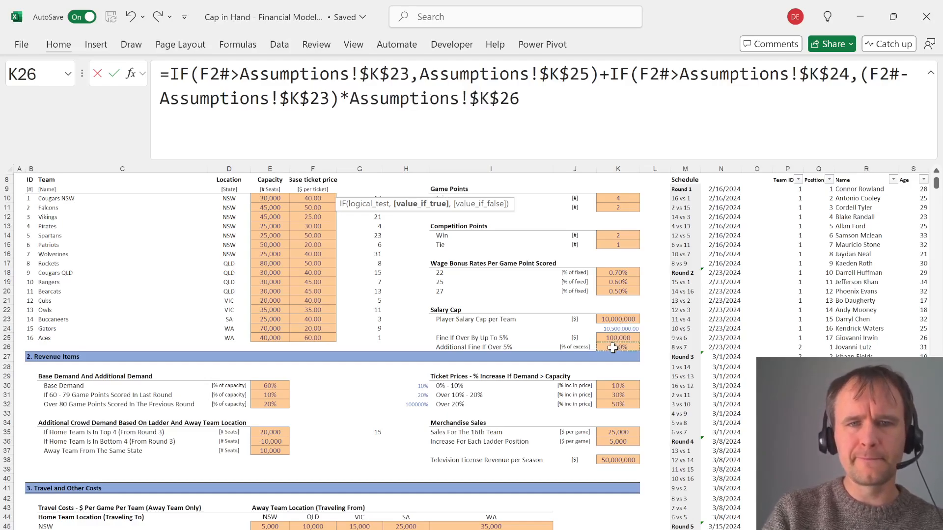
text())
key(Return)
key(Up)
Format the Penalty figures with thousands separators and no decimals, and save the workbook
key(ctrl+shift+Down)
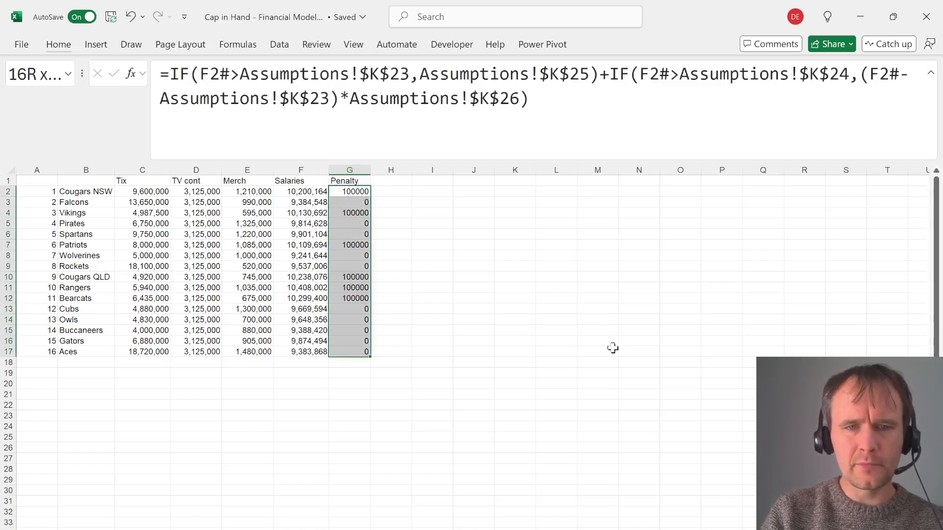
key(ctrl+shift+1)
key(alt+h)
key(9)
key(9)
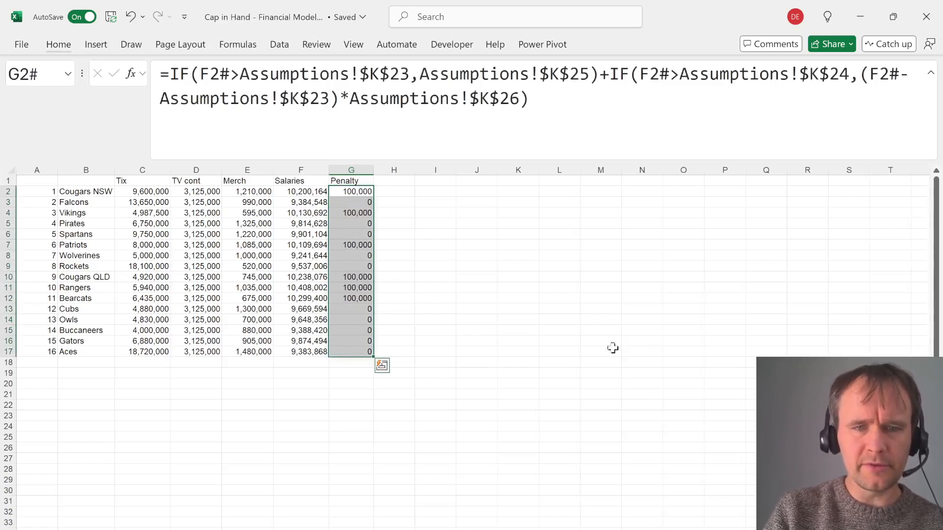
key(Up)
key(Down)
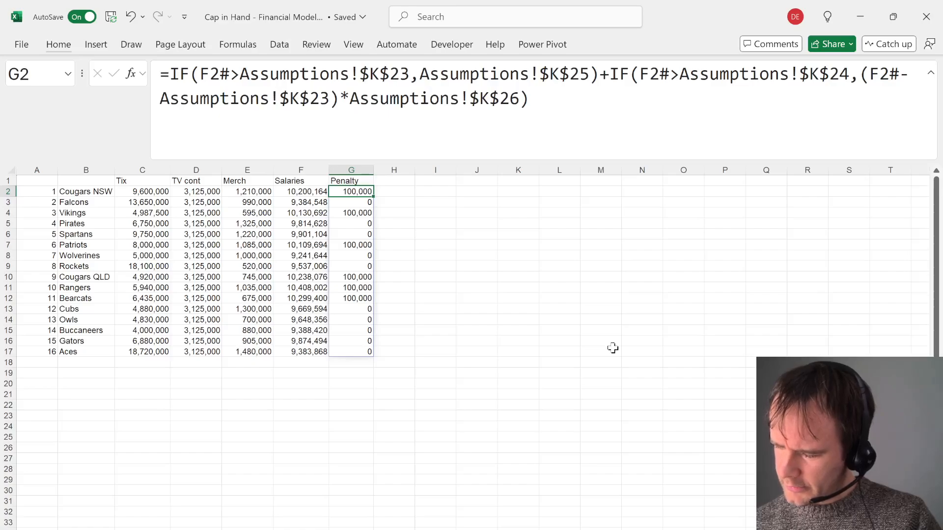
key(ctrl+s)
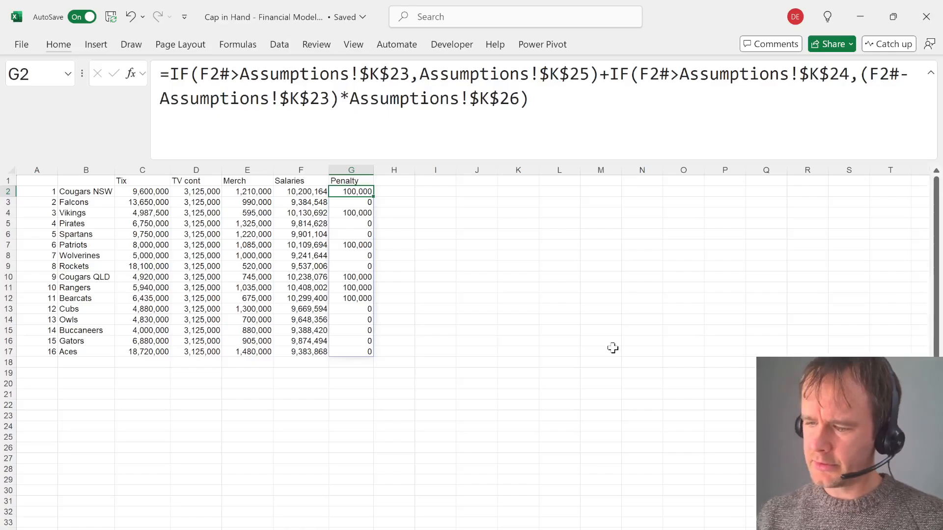
Add the header "Supp staff" in cell H1, beside the Penalty column
key(Right)
key(Up)
text(Supp)
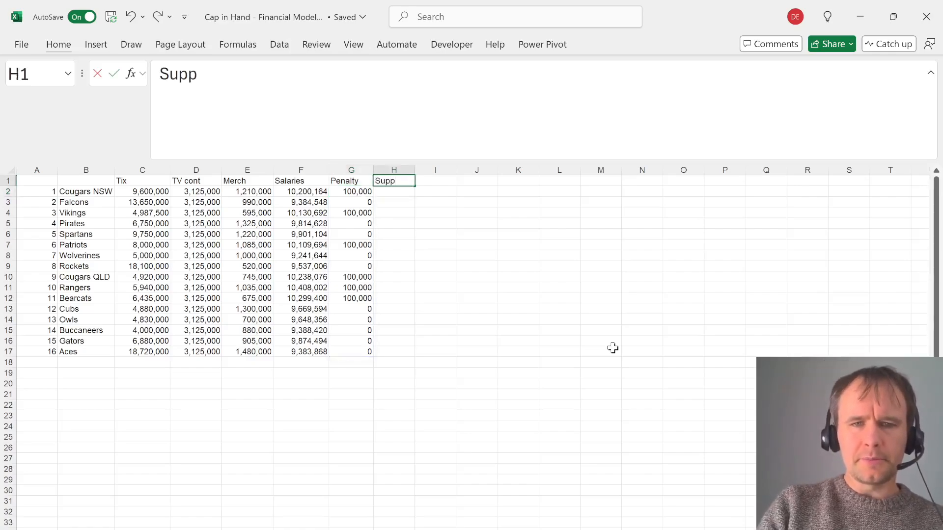
text( staff)
key(Return)
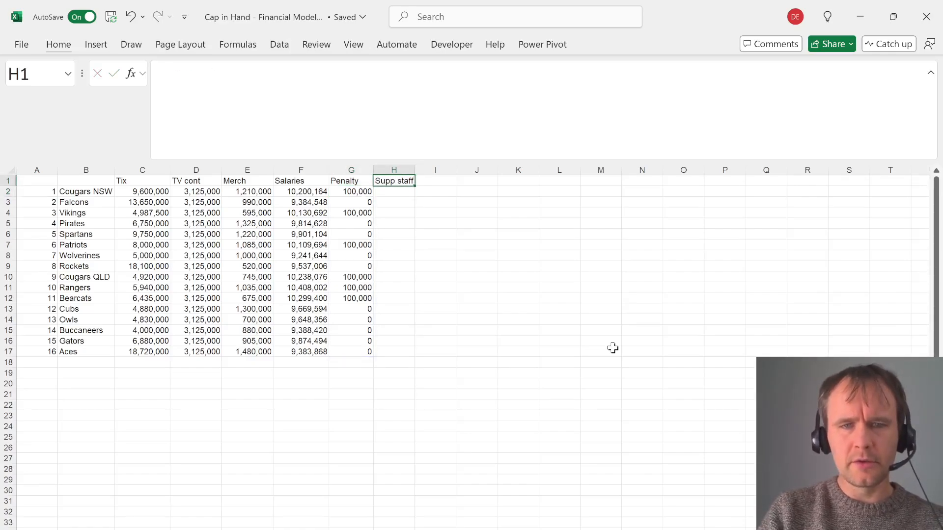
Switch to the FlexiQuiz page and answer question 14, on clubs over the salary cap, with 6
key(alt+Tab)
key(alt+Tab)
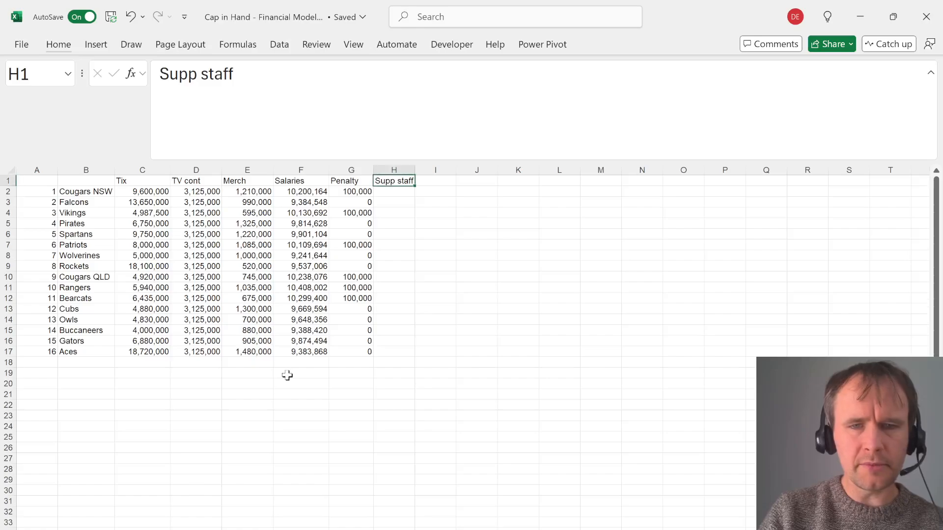
key(Left)
key(Down)
key(alt+Tab)
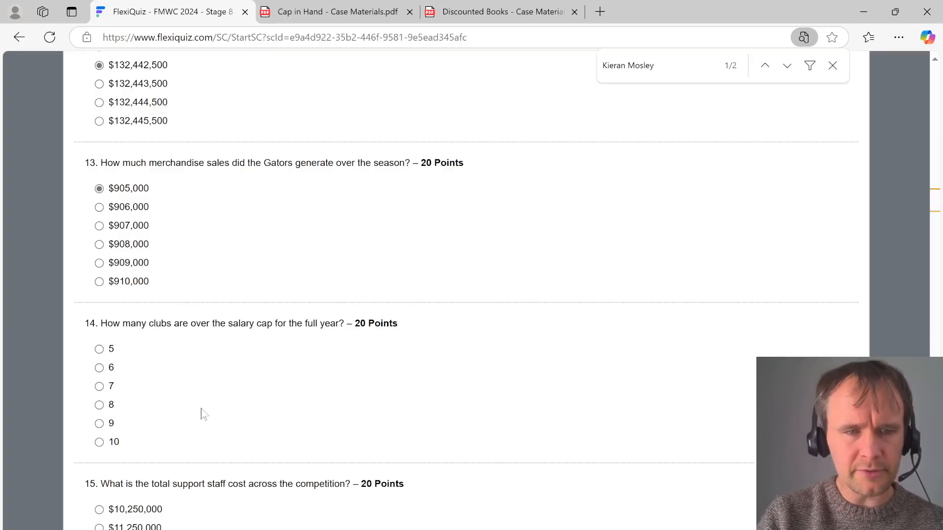
click(111, 368)
scroll(278, 396, down, 3)
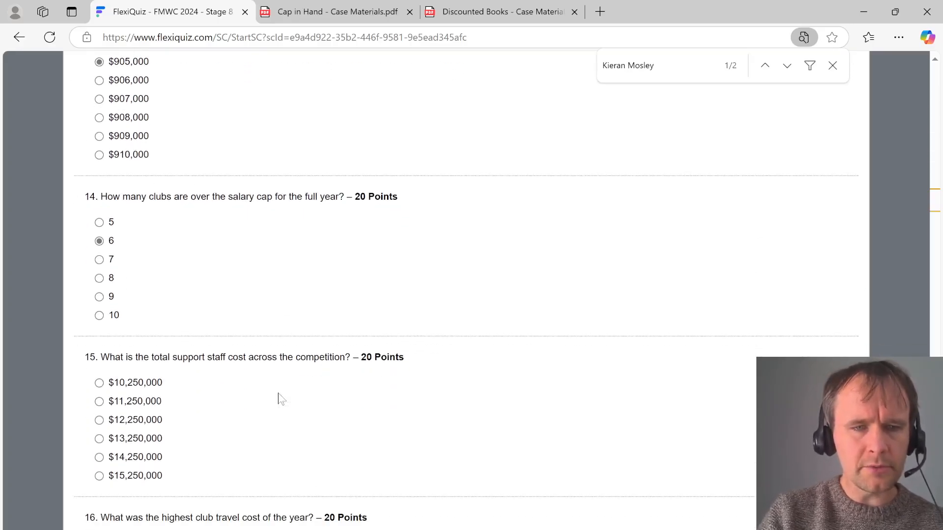
Return to Excel and locate the support staff rates on the Assumptions sheet by searching for "supp"
key(alt+Tab)
key(ctrl+Page_Up)
key(ctrl+f)
text(supp)
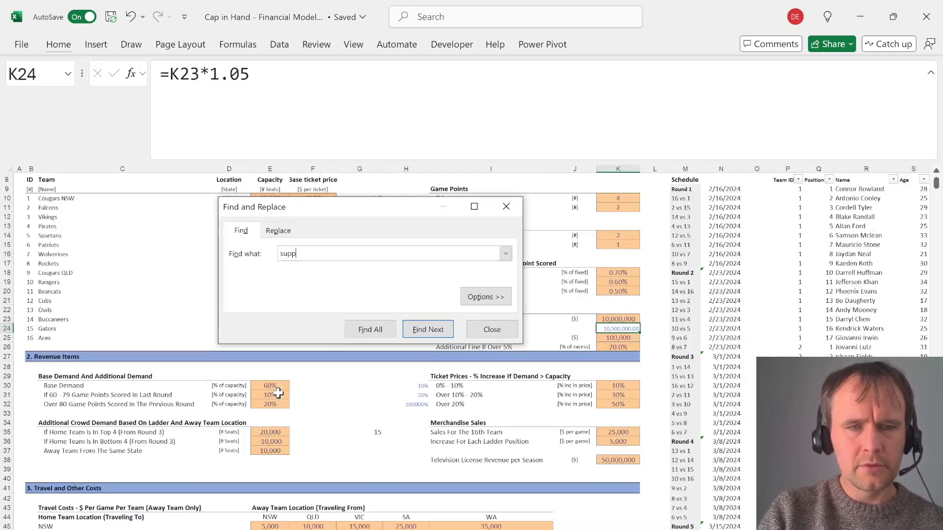
key(Return)
key(Escape)
key(Down)
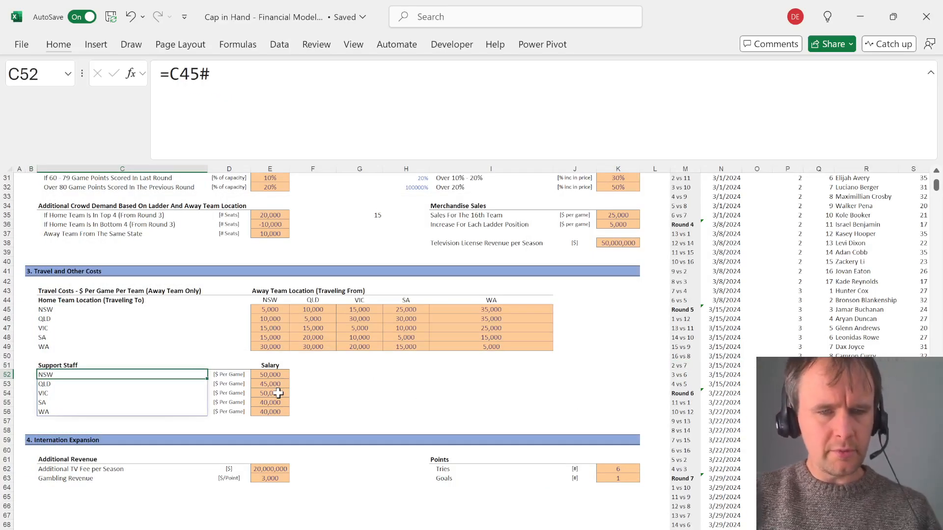
Insert a blank column before the Tix column on the team summary sheet
key(ctrl+Page_Down)
key(Home)
key(Right)
key(Right)
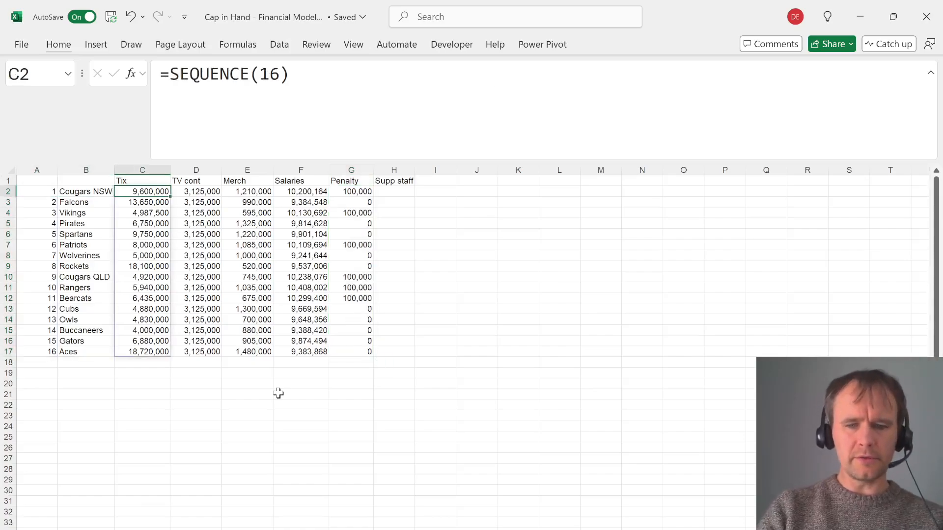
key(ctrl+space)
key(ctrl+shift+plus)
Fill the new column from C2 with the team locations by referencing Assumptions!D10:D25
key(Left)
key(ctrl+shift+Down)
key(Right)
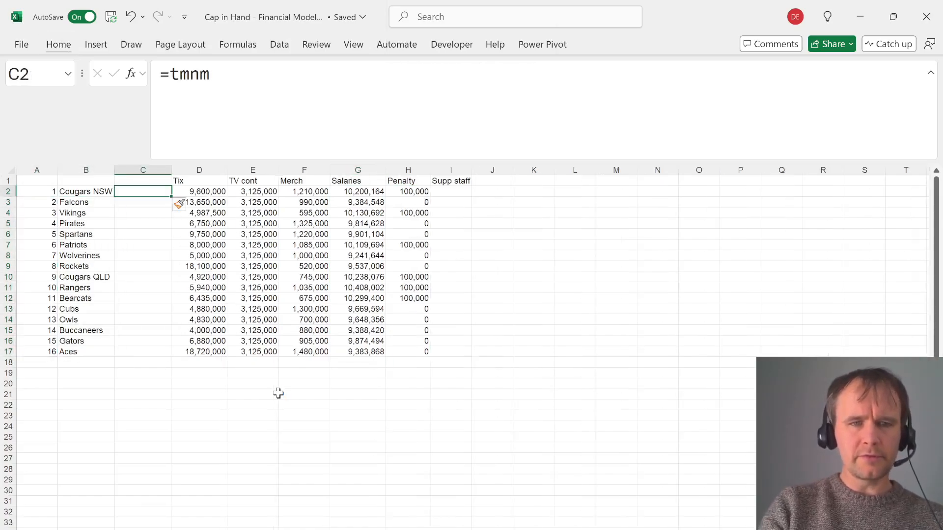
text(=)
key(ctrl+Page_Up)
key(ctrl+Page_Down)
key(ctrl+Page_Up)
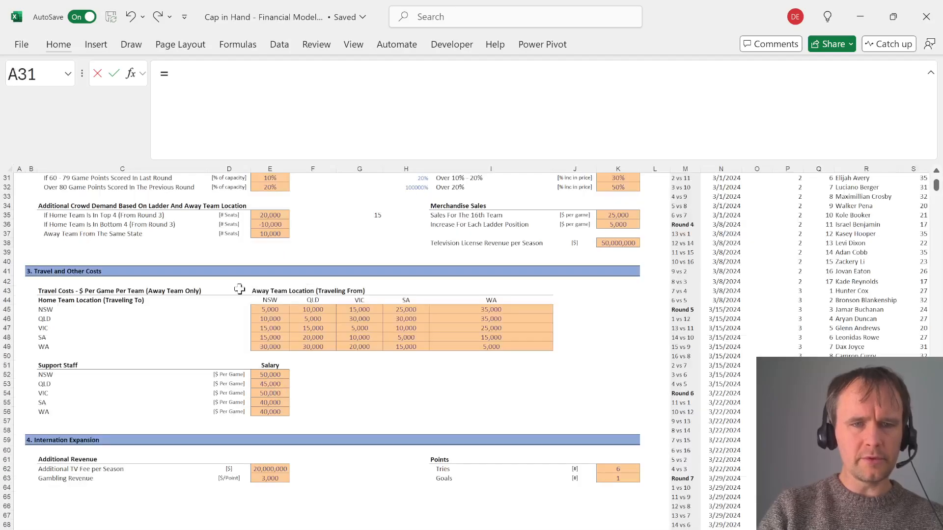
key(ctrl+Home)
click(230, 273)
key(ctrl+shift+Down)
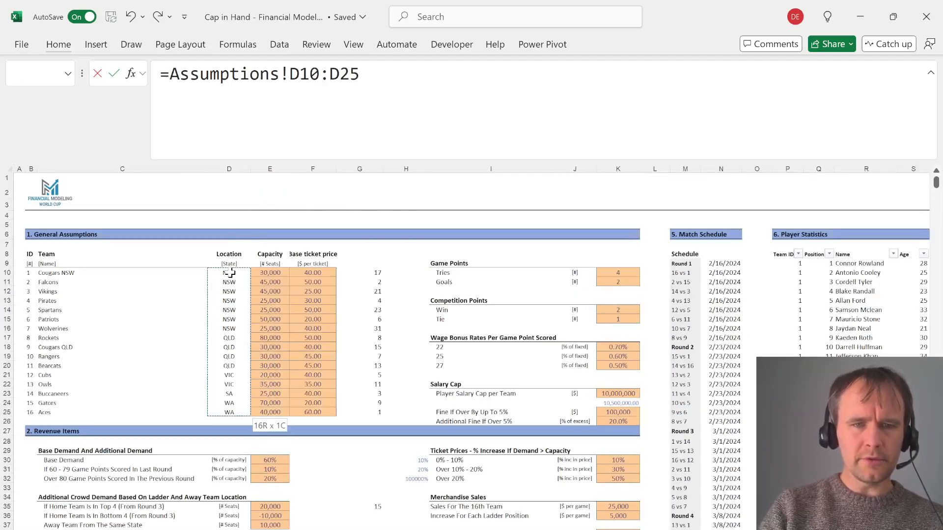
key(Return)
Start an XLOOKUP formula in cell I2 under Supp staff, using the locations in C2# as the lookup value
key(Up)
key(Right)
key(Right)
key(Right)
key(Right)
key(Right)
key(Right)
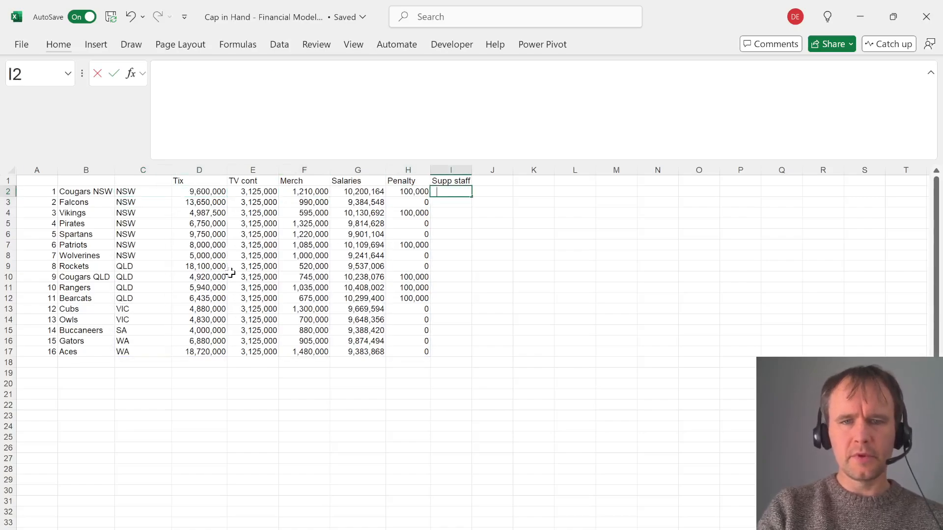
text(=xl)
key(Tab)
key(ctrl+Left)
key(Right)
key(Right)
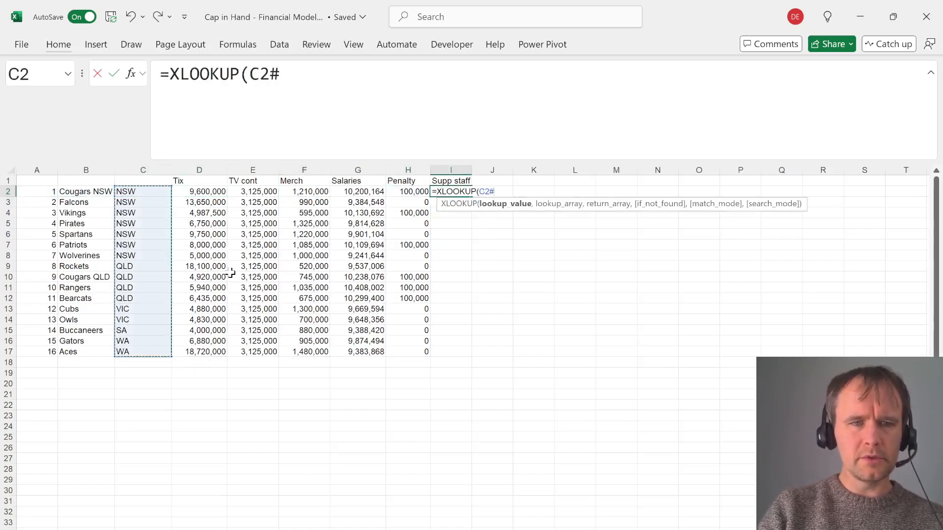
text(,)
Set the XLOOKUP's lookup array to the support staff states, Assumptions!$C$52#, as an absolute spill reference
key(ctrl+Page_Up)
key(ctrl+Page_Down)
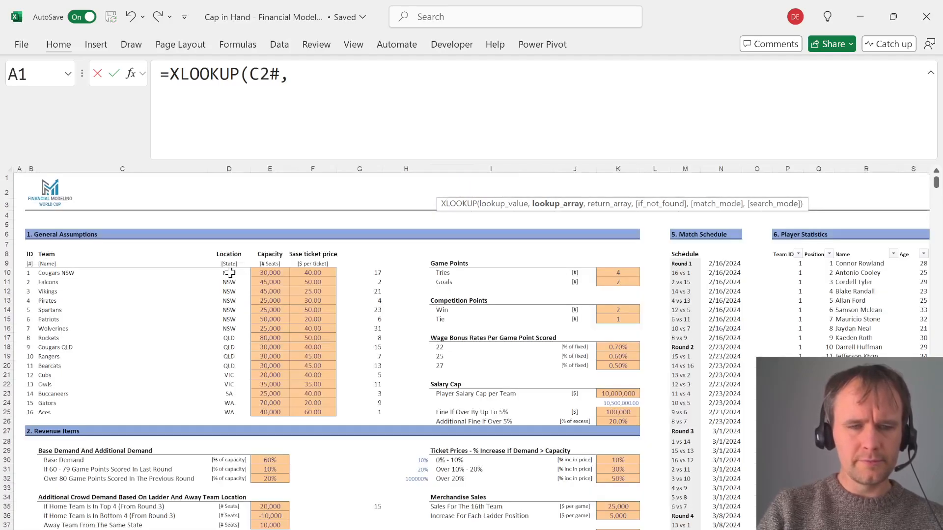
key(Page_Down)
click(78, 290)
key(Up)
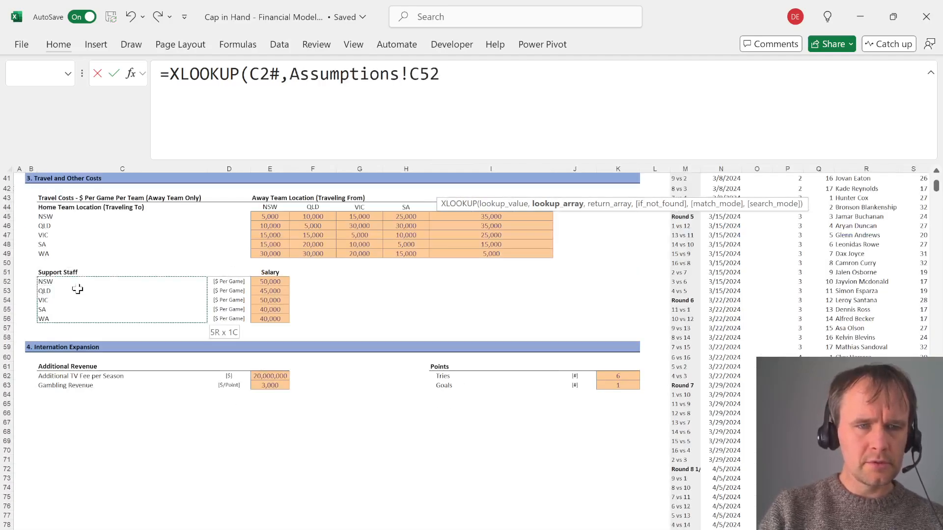
text(#)
key(F4)
text(,)
Use Assumptions!$E$52:$E$56 as the XLOOKUP's return array, multiply the result by 15 and enter the formula
key(ctrl+Page_Up)
key(ctrl+Page_Down)
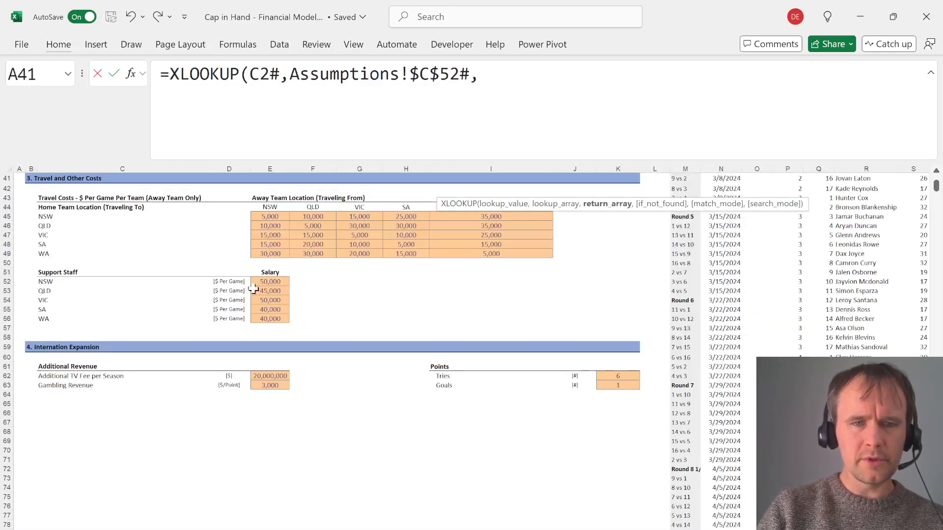
click(268, 290)
key(Up)
key(ctrl+shift+Down)
key(F4)
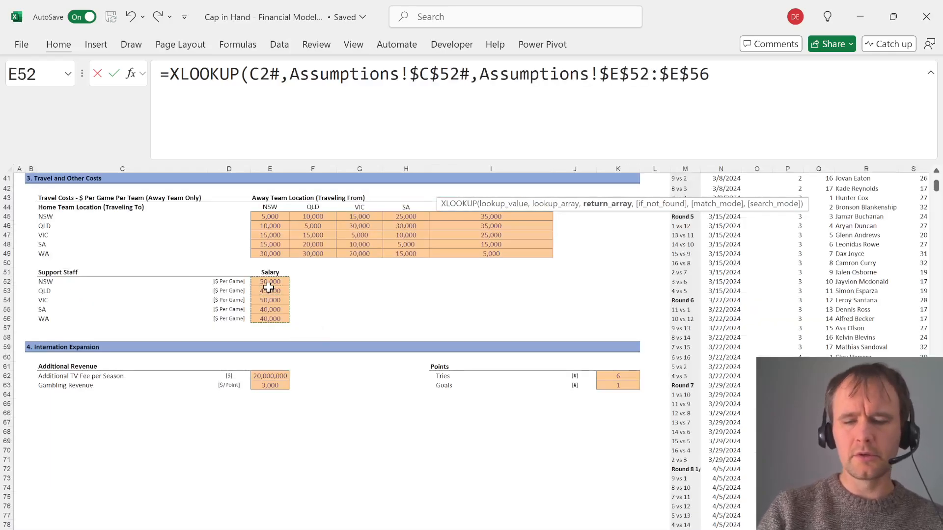
text())
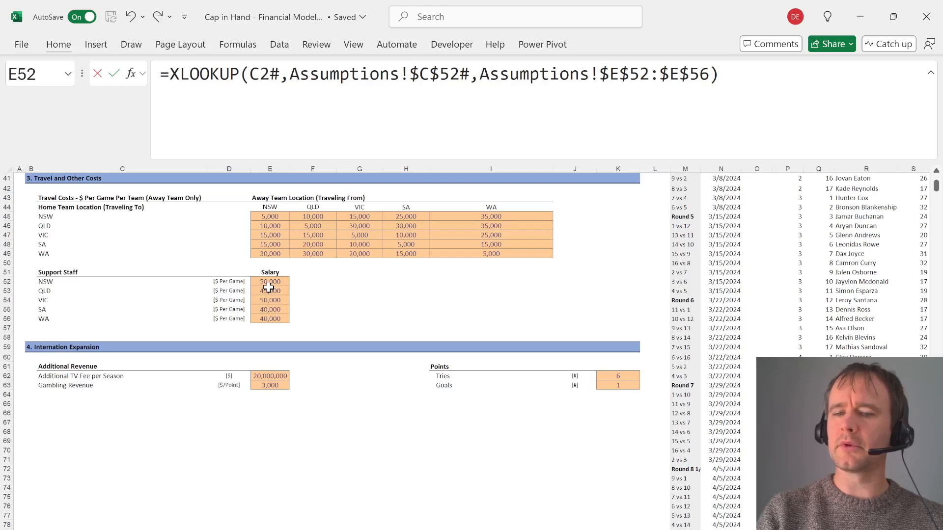
text(*15)
key(Return)
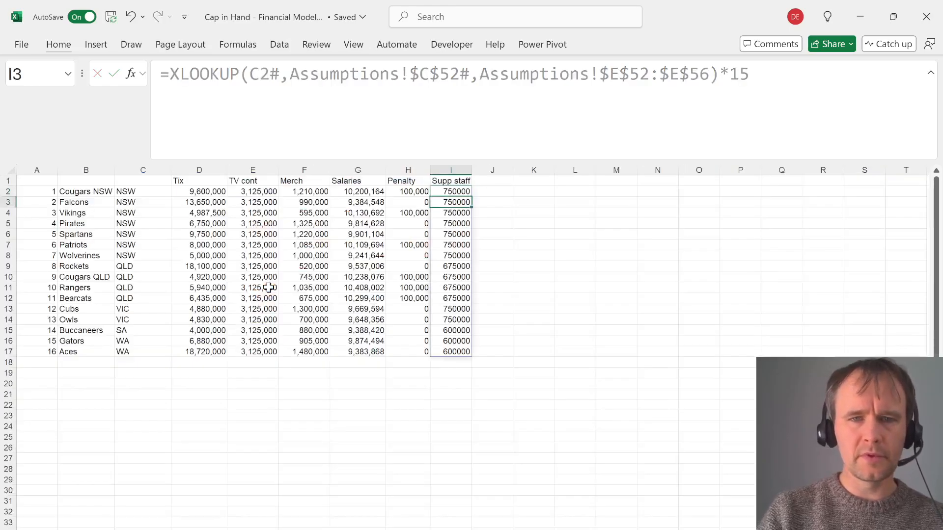
Format the Supp staff figures with thousands separators and no decimals
key(Up)
key(ctrl+shift+Down)
key(ctrl+shift+1)
key(alt+h)
key(9)
key(9)
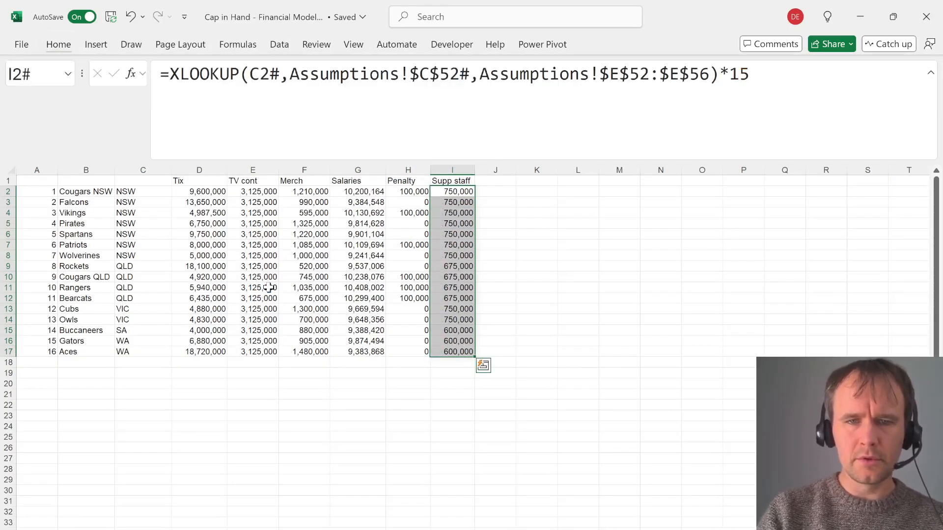
Compare the support staff costs with the options for quiz question 15, and return to the workbook
key(alt+Tab)
key(alt+Tab)
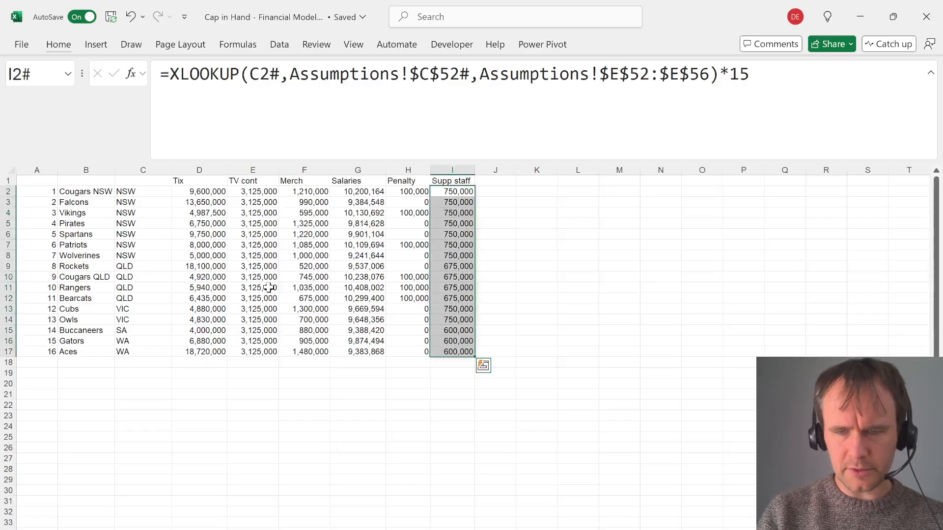
key(alt+Tab)
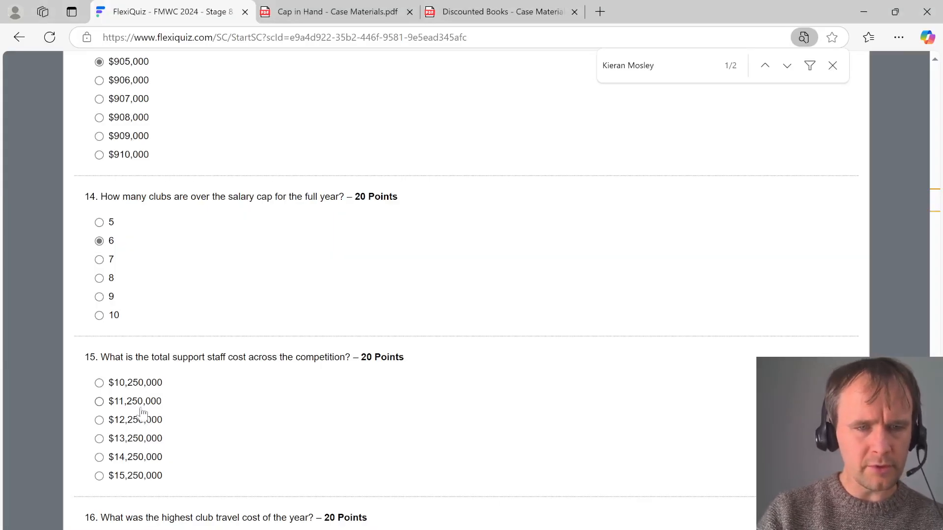
scroll(316, 442, down, 3)
key(alt+Tab)
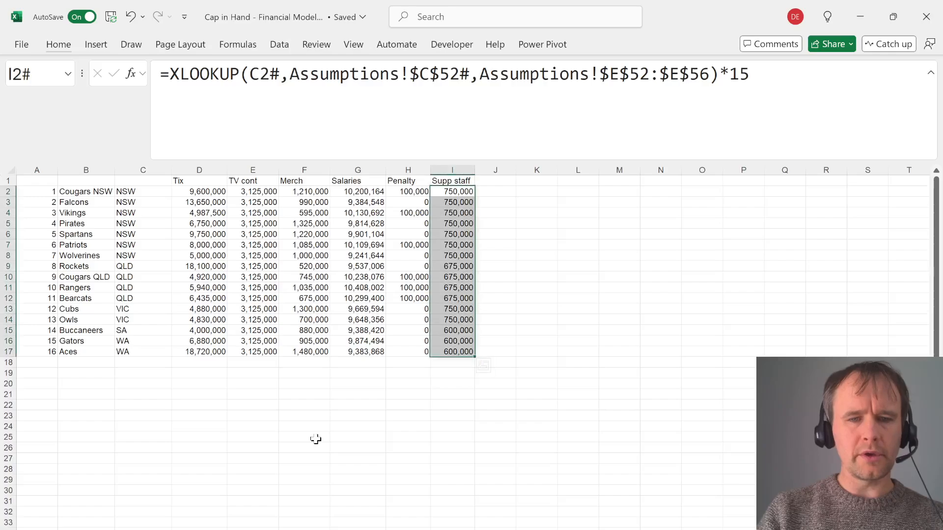
Add the heading Travel in J1, directly after the Supp staff column
key(Up)
key(Right)
text(Trav)
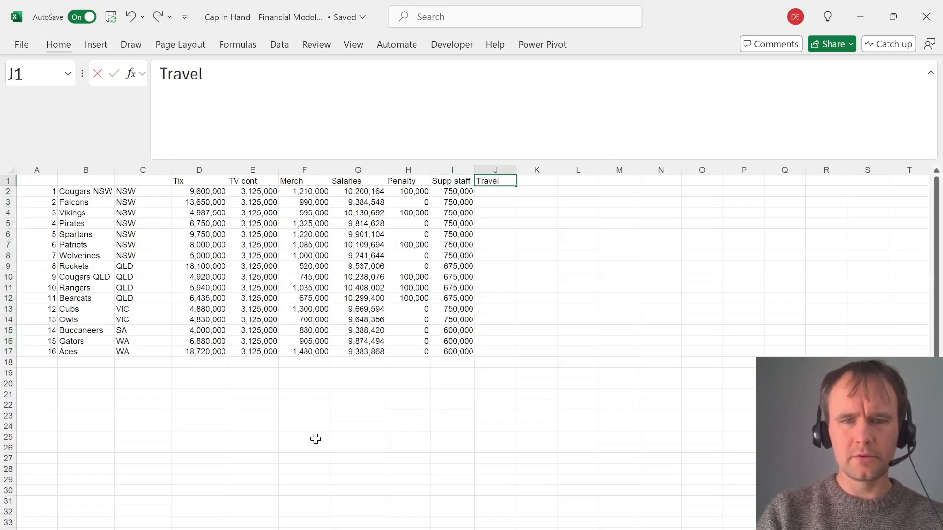
key(Return)
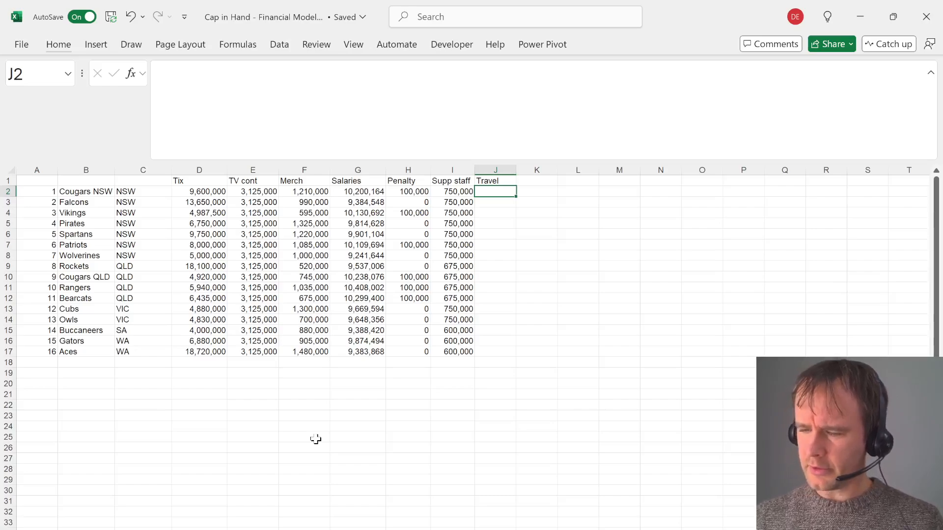
Examine the travel cost table on the Assumptions sheet, comparing home and away team locations
key(ctrl+Page_Up)
key(Right)
key(Right)
key(Up)
key(Up)
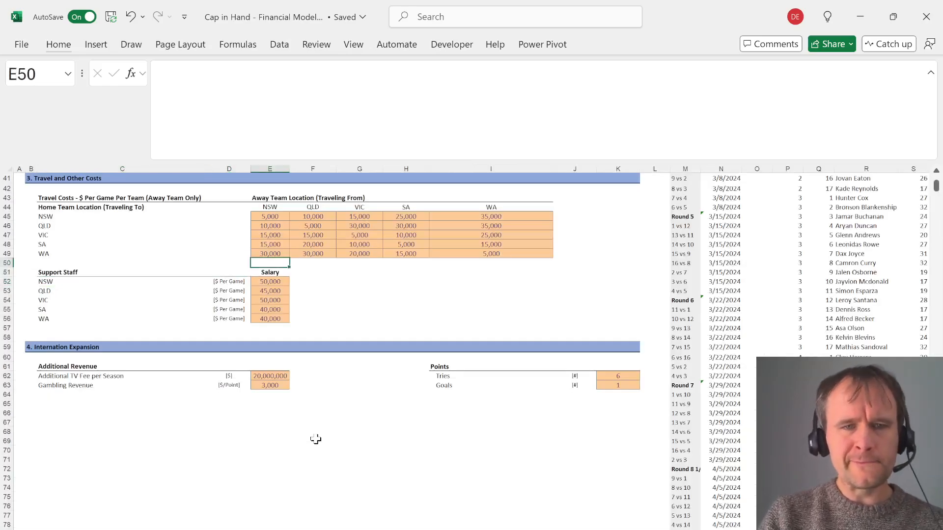
key(Up)
key(Up)
key(Up)
key(ctrl+Page_Down)
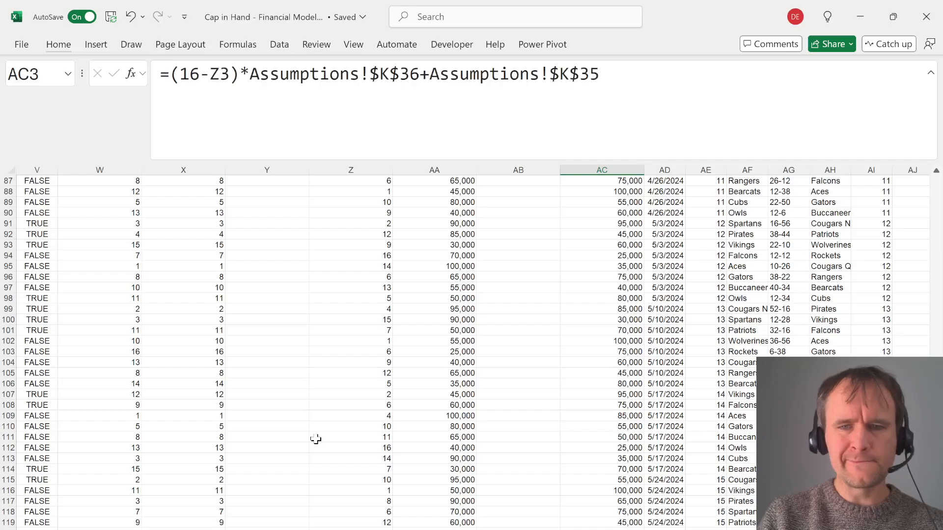
key(ctrl+Page_Up)
key(Up)
key(Up)
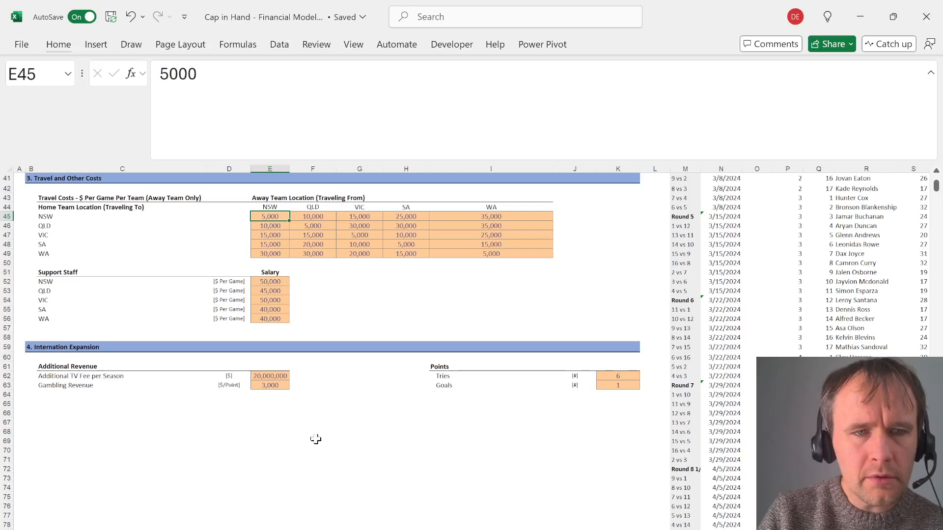
key(Right)
key(Down)
key(Down)
key(Right)
key(Right)
key(Down)
key(Right)
key(Down)
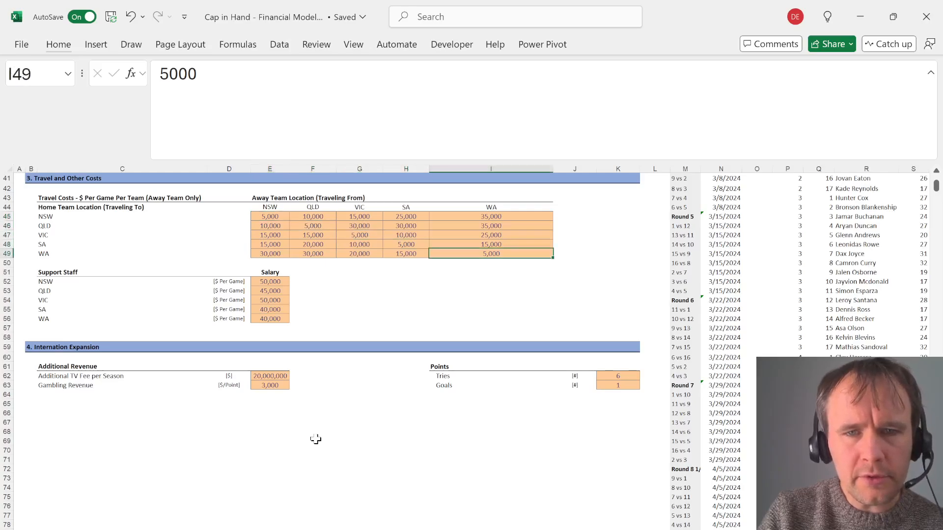
key(Left)
key(Left)
key(Left)
key(Up)
key(Up)
key(Up)
key(Left)
key(Up)
key(Up)
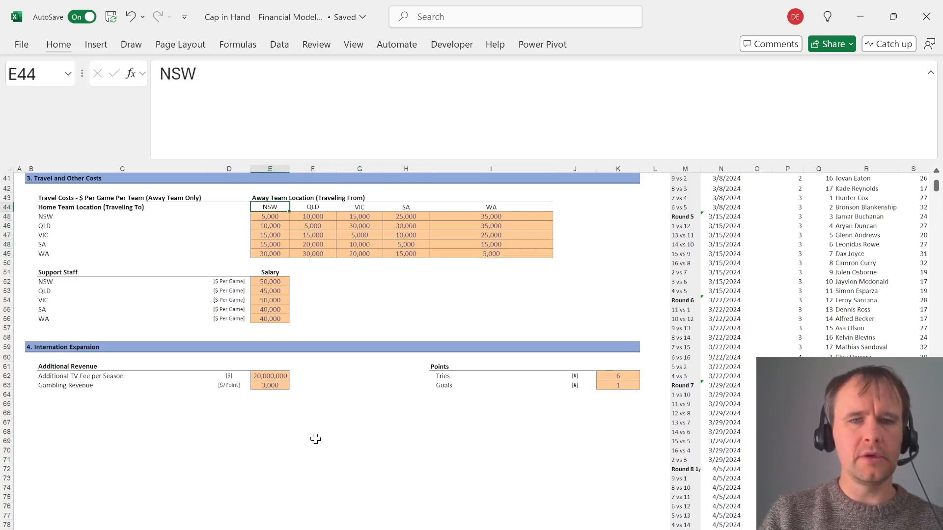
Insert a column directly after the away team names in the match results sheet and head it Trav cost
key(ctrl+Page_Down)
key(Up)
key(Up)
key(Down)
key(Right)
key(Left)
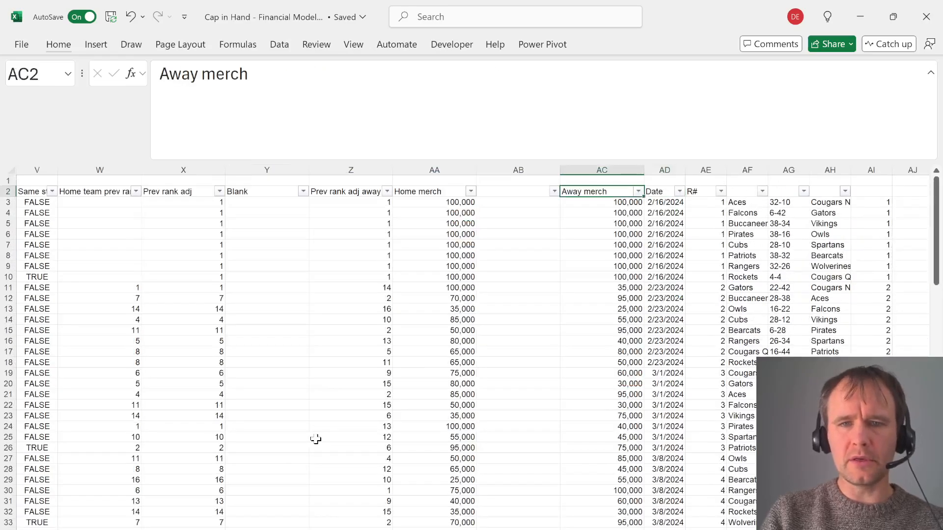
key(Right)
key(Right)
key(Right)
key(Right)
key(Right)
key(Right)
key(Right)
key(Right)
key(Left)
key(Left)
key(Left)
key(Right)
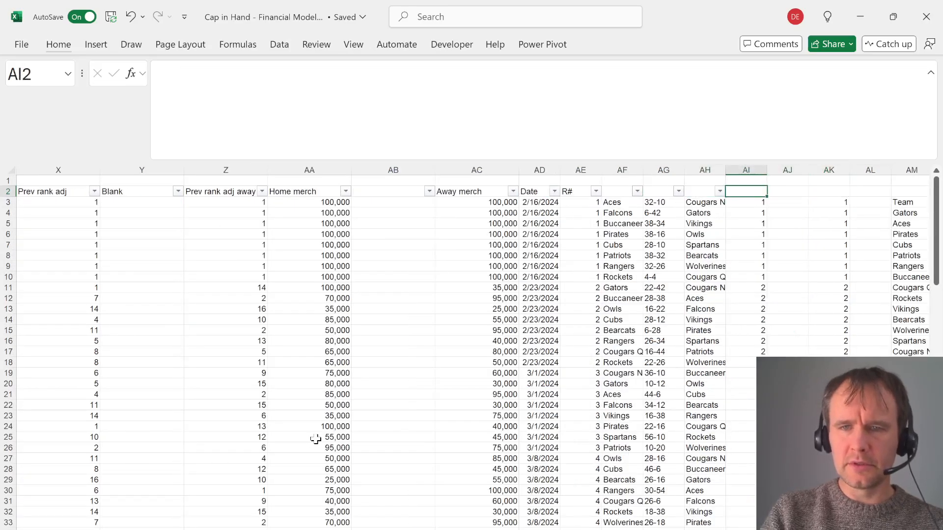
key(alt)
text(icTra)
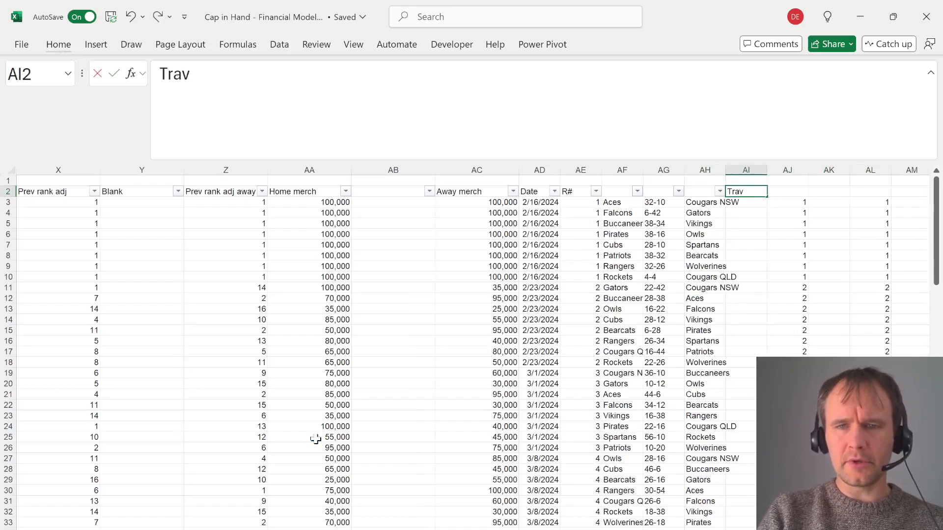
key(Return)
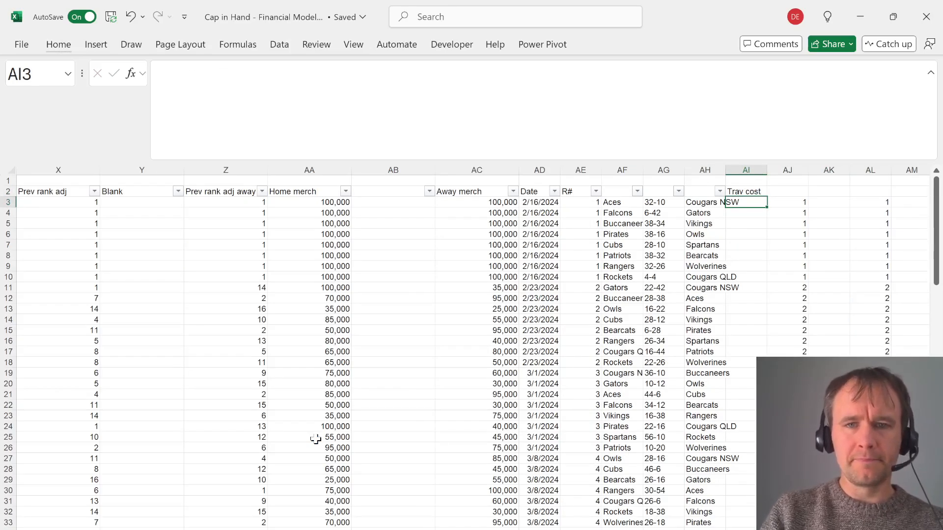
Insert two blank columns before the Trav cost column
key(alt)
key(i)
key(c)
key(F4)
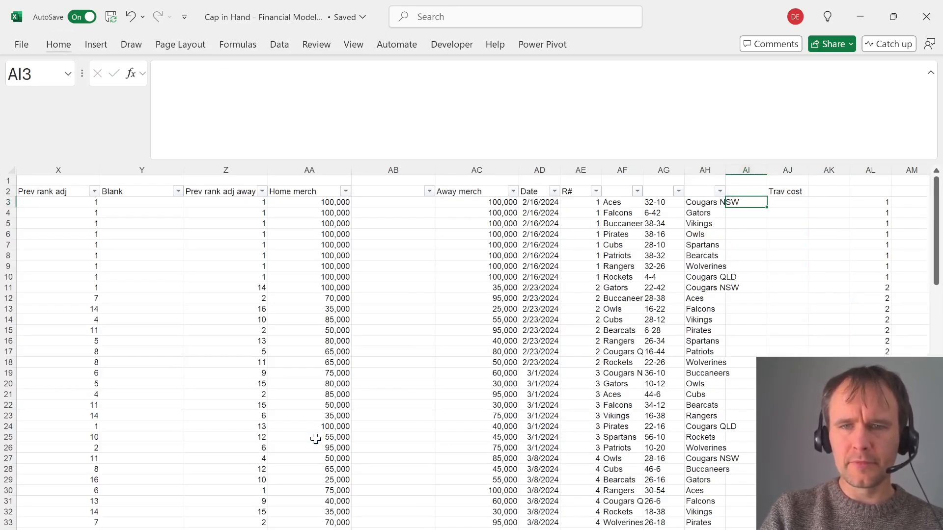
Start an XLOOKUP in AI3 that looks up the home teams AF3# in the named range tmnm
text(=xl)
key(Tab)
key(Left)
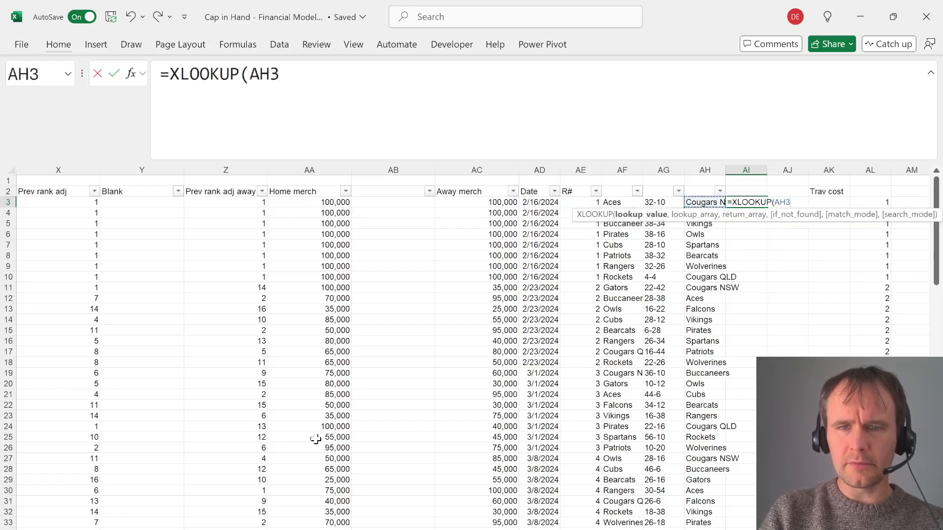
key(Left)
key(Left)
key(ctrl+shift+Down)
text(,tmn)
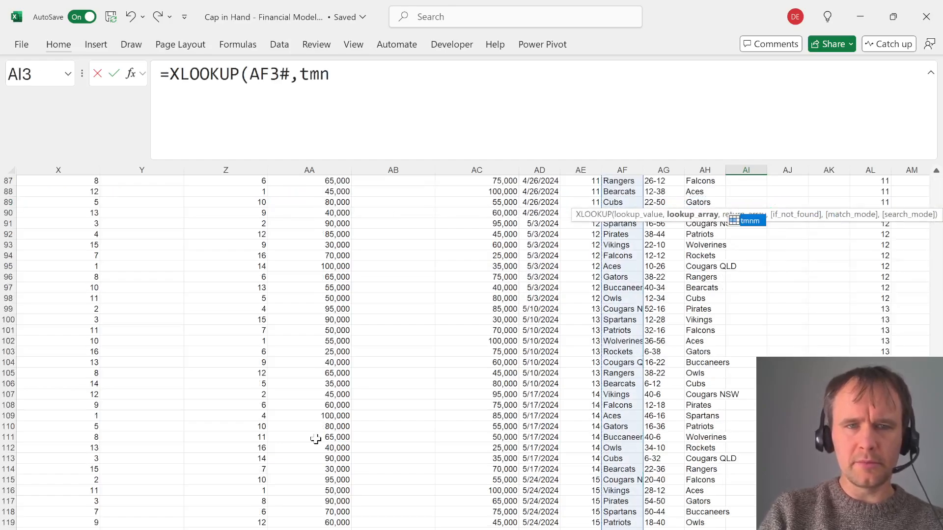
key(Tab)
text(,)
Use the team locations Assumptions!$D$10:$D$25 as the XLOOKUP's absolute return array and enter the formula
key(ctrl+Page_Up)
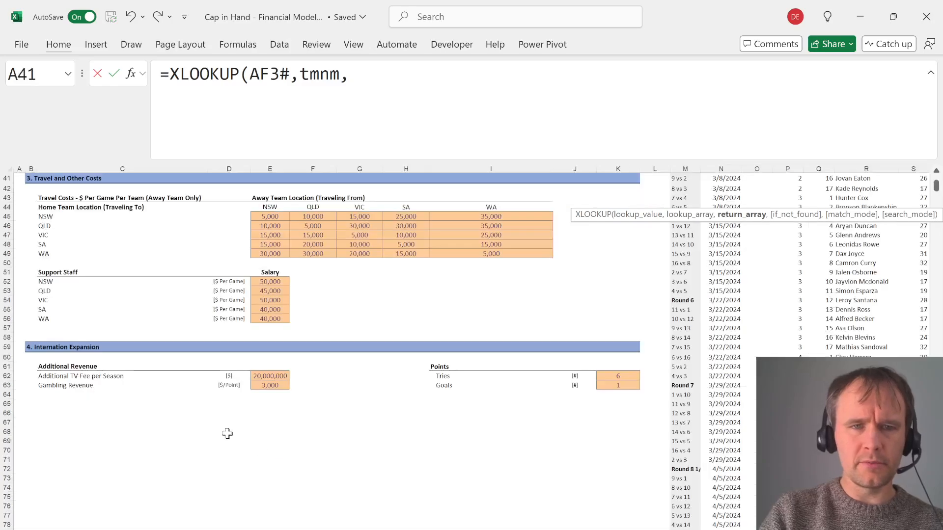
key(ctrl+Home)
click(226, 276)
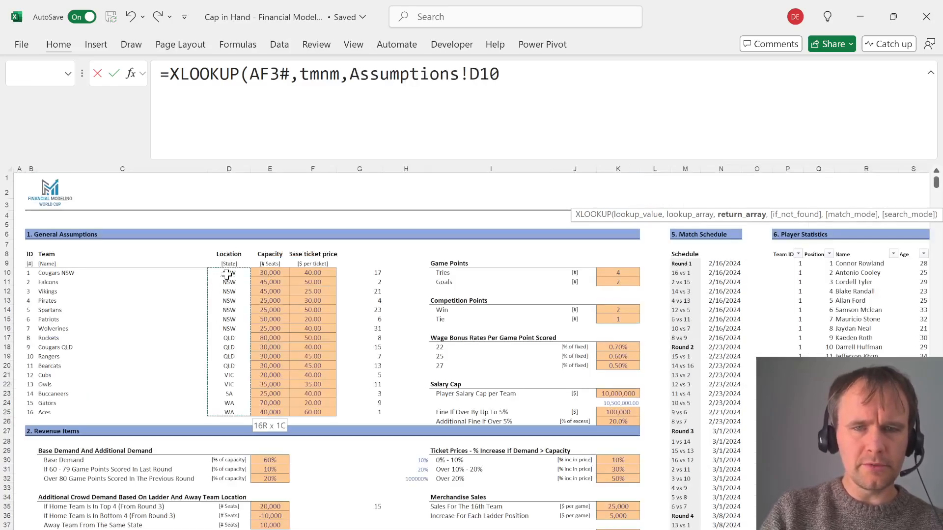
key(ctrl+shift+Down)
key(F4)
key(Return)
Copy the location lookup so it refers to the away teams AH3#, and place it in AJ3
key(Up)
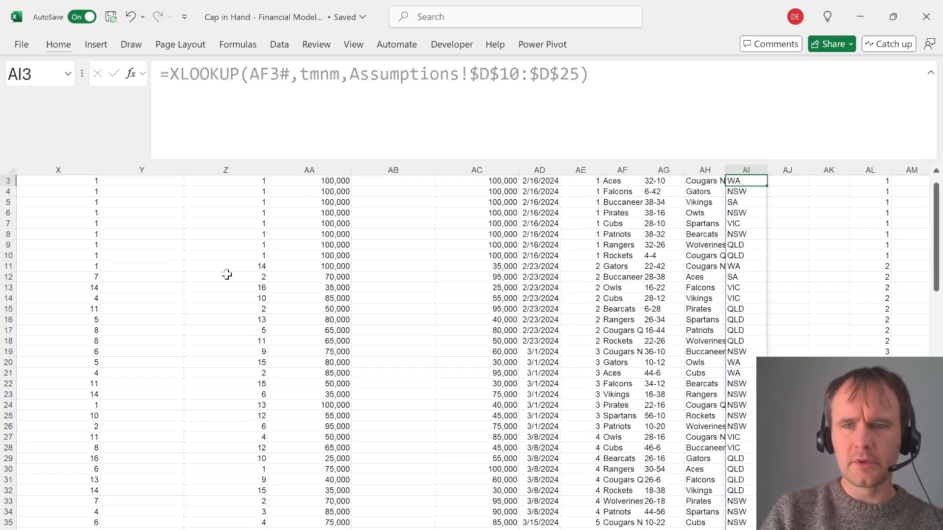
key(Down)
key(Right)
key(Right)
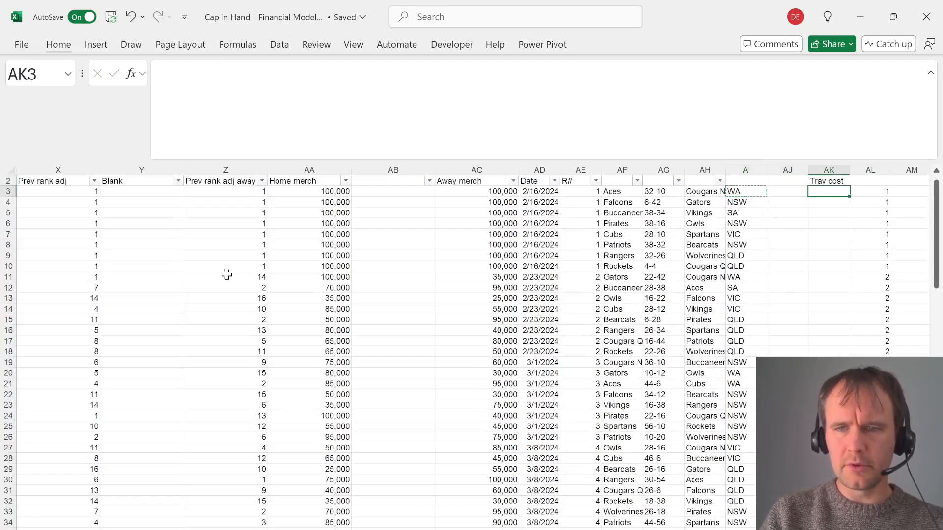
key(ctrl+v)
key(ctrl+x)
key(Left)
key(ctrl+v)
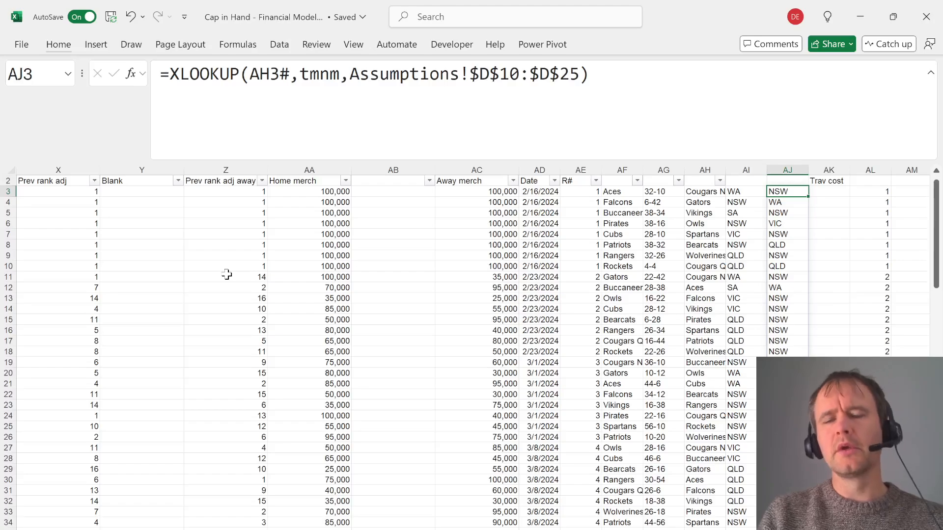
Head the two location columns Home in AI2 and Away in AJ2
key(Up)
key(Up)
key(Left)
key(Left)
key(Right)
key(Down)
text(Home)
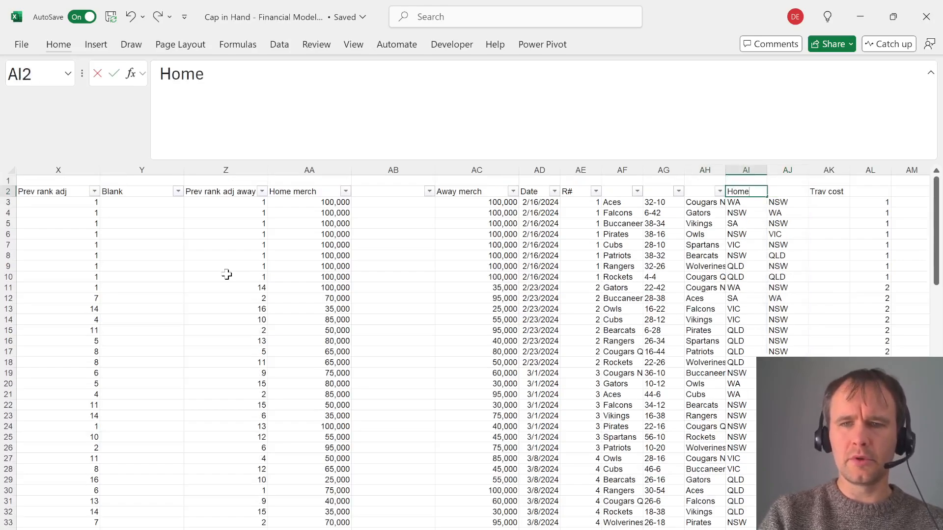
key(Right)
text(WA)
text(way)
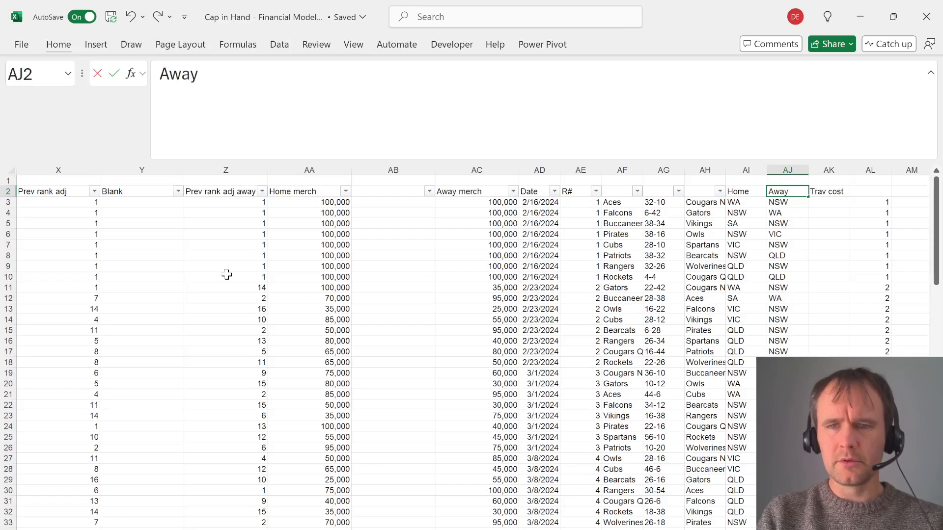
Start an INDEX formula in AK3, leaving its array empty, with an XMATCH of the home states AI3# as the row argument
key(Right)
key(Down)
text(=)
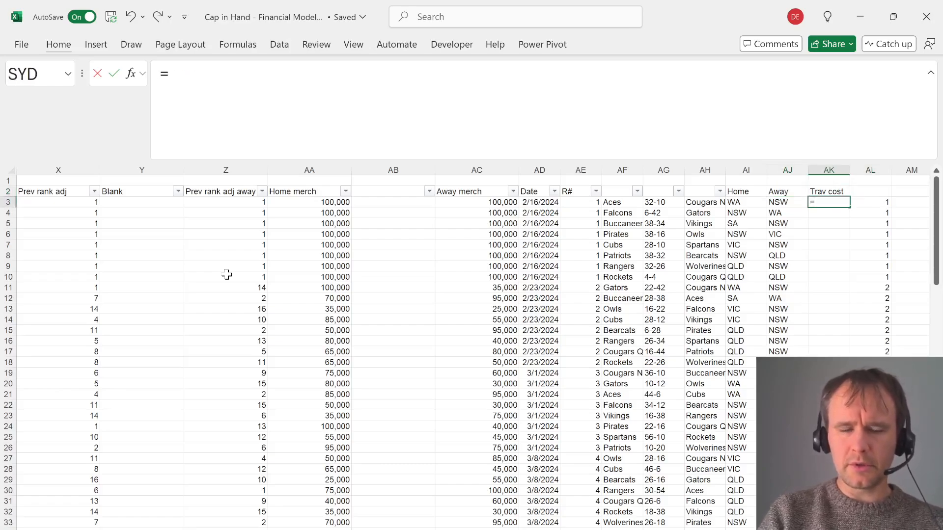
text(xl)
key(Escape)
text(=ind)
key(Tab)
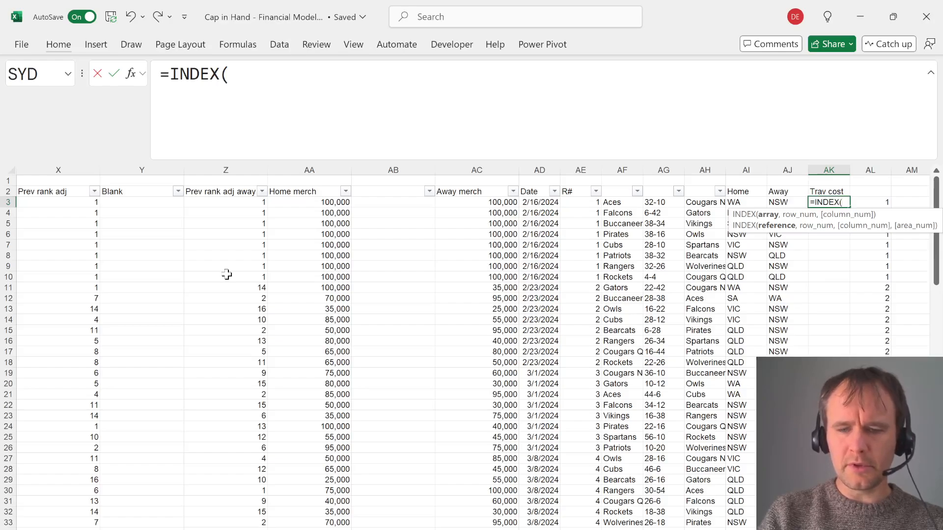
key(alt+Return)
text(,xm)
key(Tab)
key(Left)
key(Left)
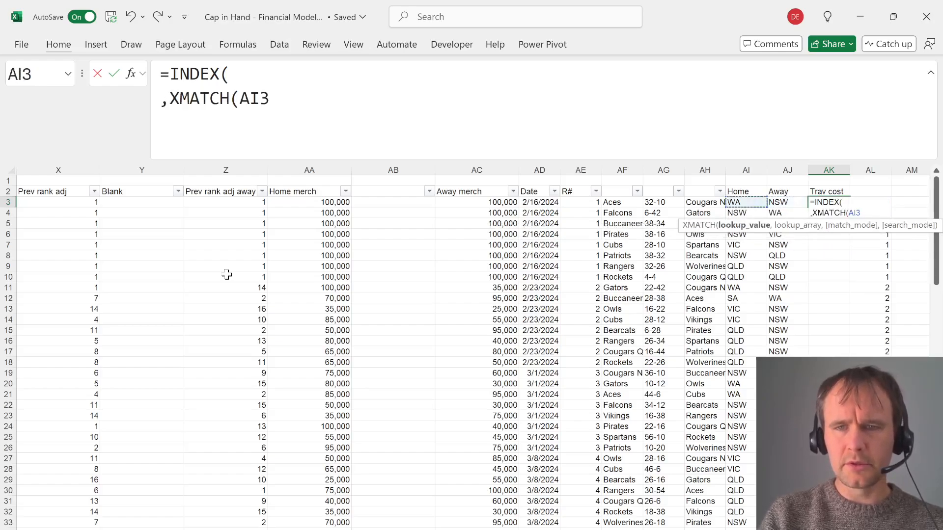
key(ctrl+shift+Down)
text(,)
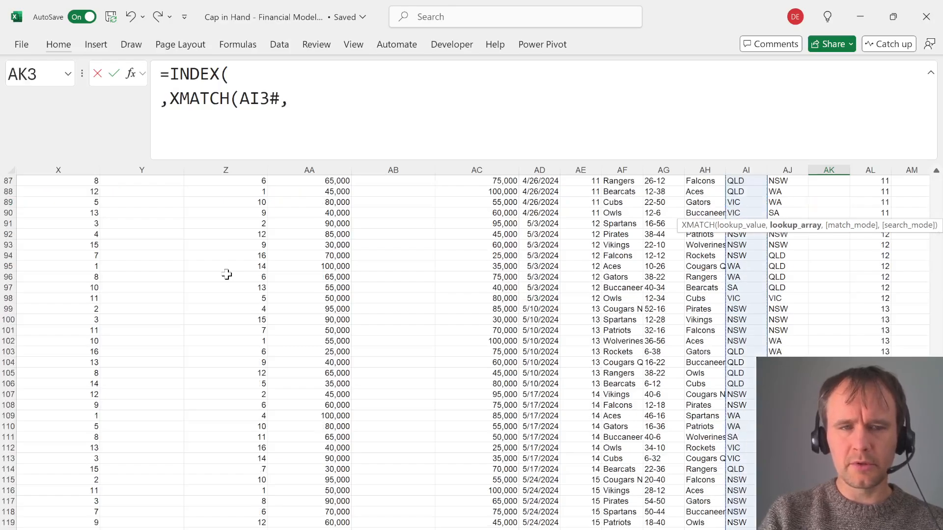
Start a new line for the INDEX column argument and close the first XMATCH's bracket, leaving its lookup array empty
key(alt+Return)
text(,xm)
key(BackSpace)
key(BackSpace)
text(0)
key(Return)
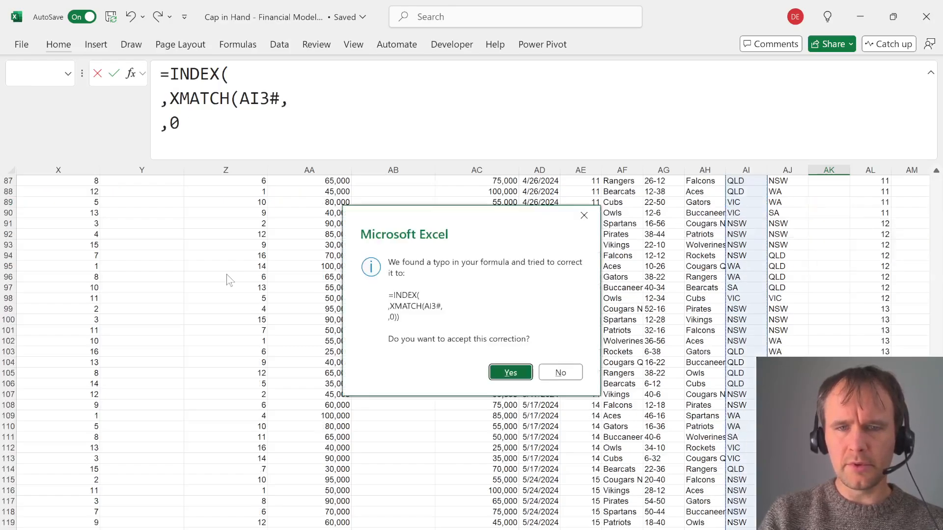
key(Escape)
key(Return)
key(BackSpace)
text(xm)
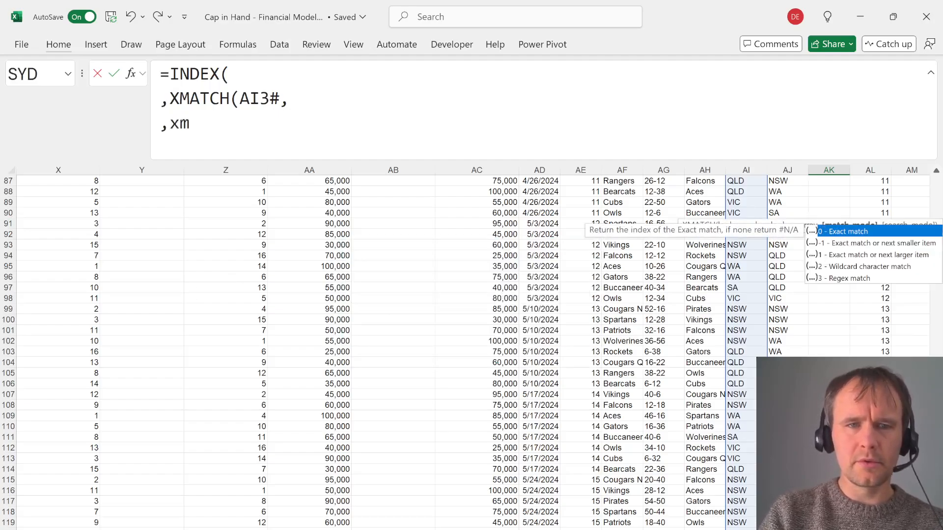
key(Escape)
key(Up)
key(End)
text())
key(Down)
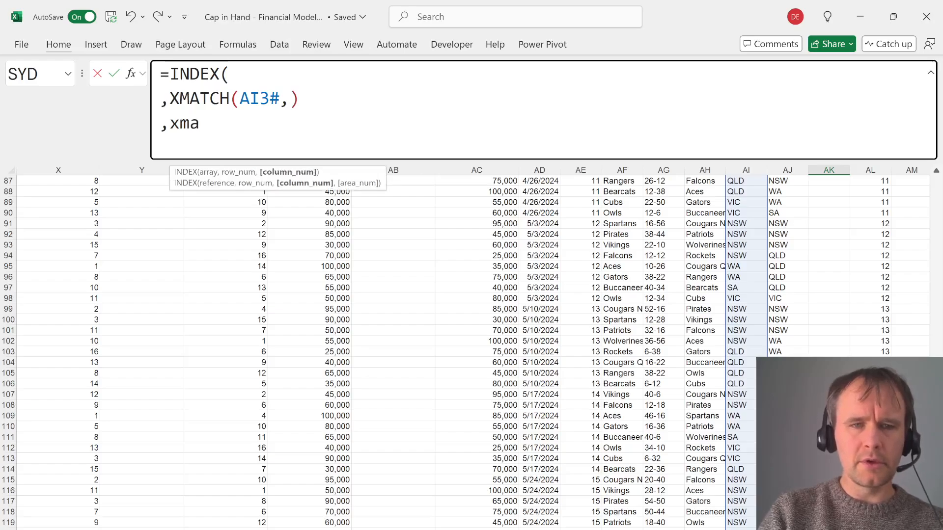
Add a second XMATCH as the column argument, with the away states AJ3# as its lookup value
text(a)
key(Tab)
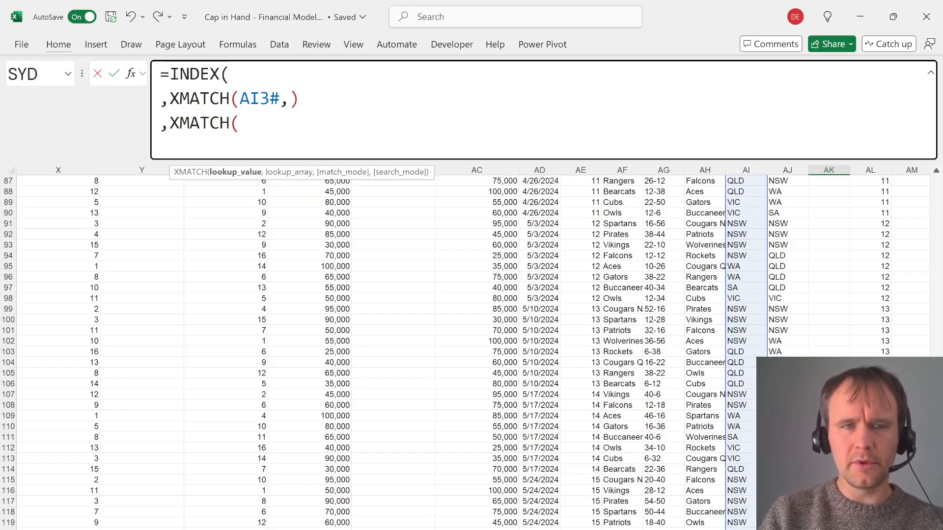
key(Left)
key(Up)
key(Down)
key(ctrl+shift+Down)
text(,)
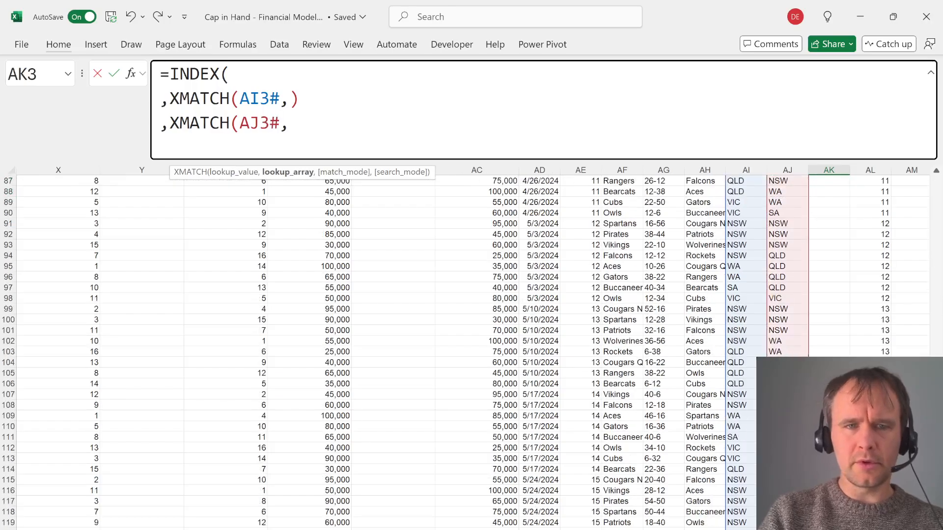
Set the second XMATCH's lookup array to the away locations Assumptions!$E$44:$I$44 as an absolute reference and close it
key(ctrl+Page_Up)
scroll(386, 358, down, 12)
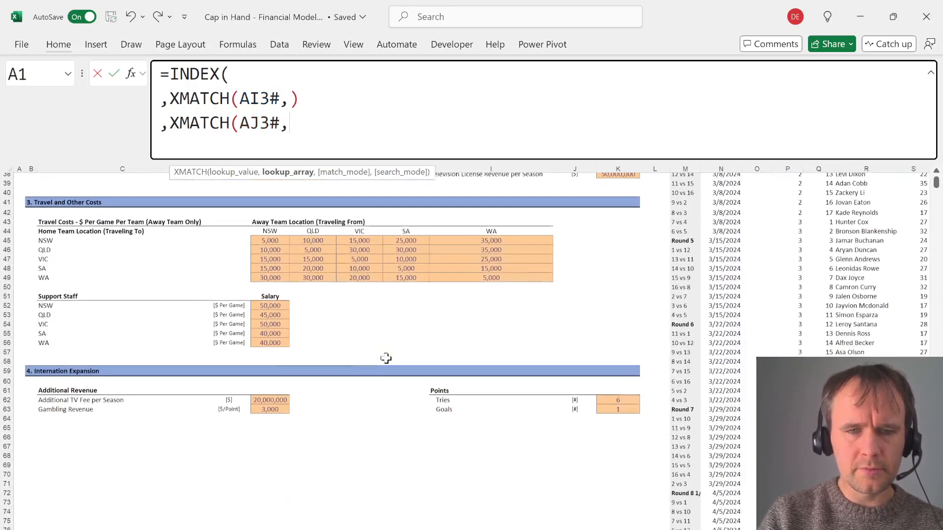
click(270, 238)
key(ctrl+shift+Right)
key(F4)
text())
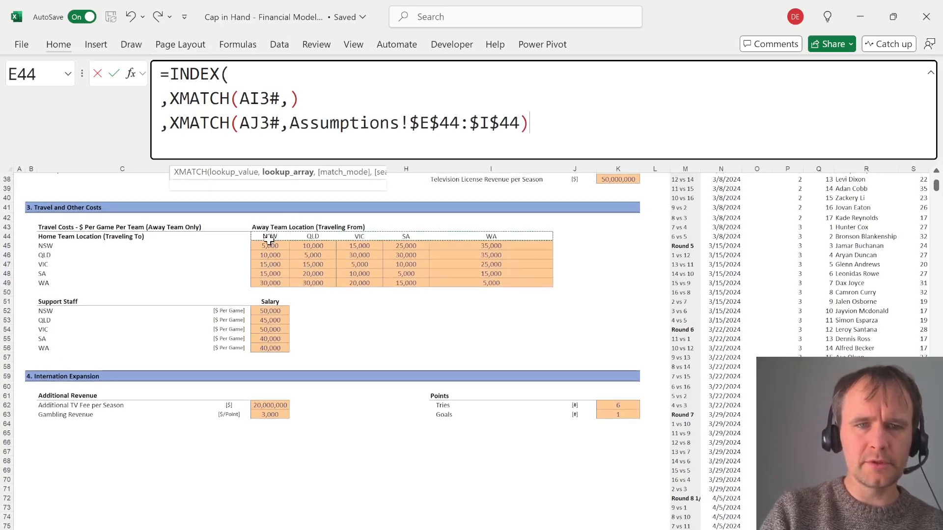
Set the first XMATCH's lookup array to the home locations, Assumptions!$C$45#, as an absolute spill reference
click(289, 98)
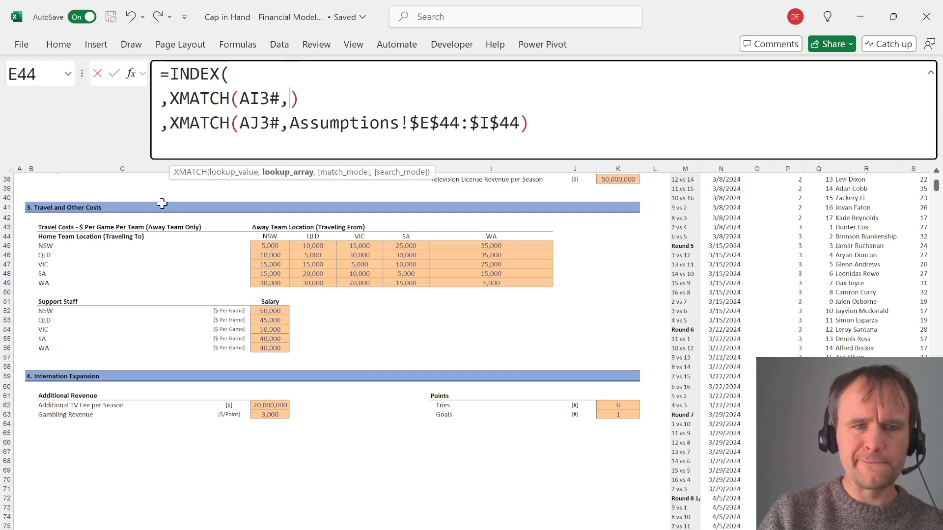
click(80, 255)
drag(80, 247, 80, 252)
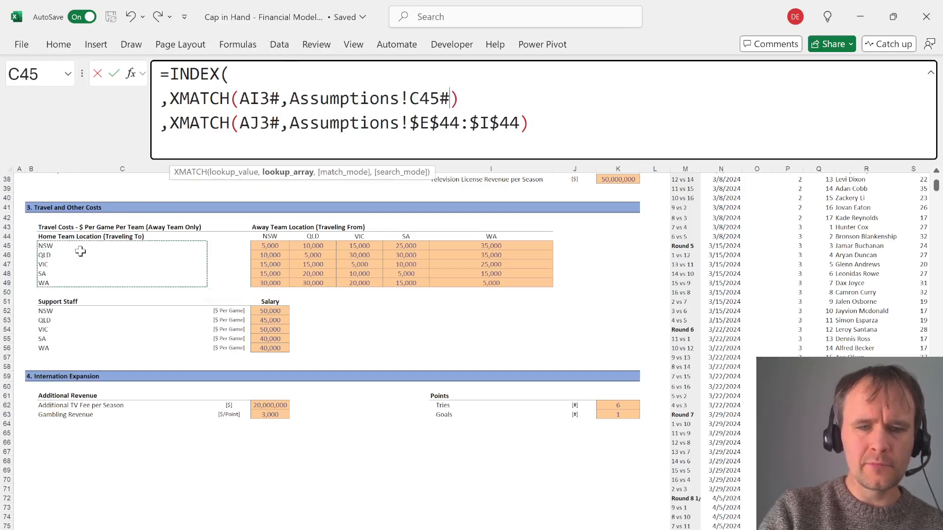
key(F4)
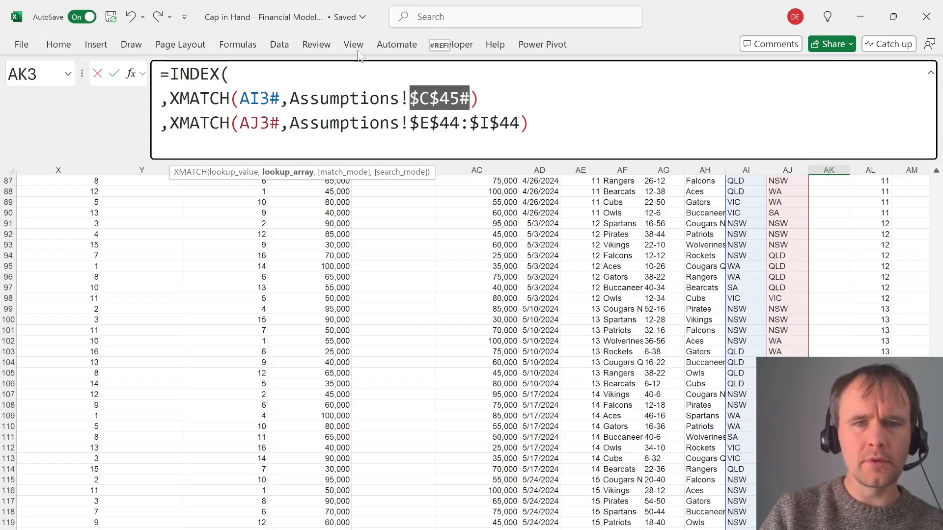
Set the INDEX array to the travel cost table Assumptions!$E$45:$I$49 as an absolute reference
key(Up)
key(ctrl+Page_Up)
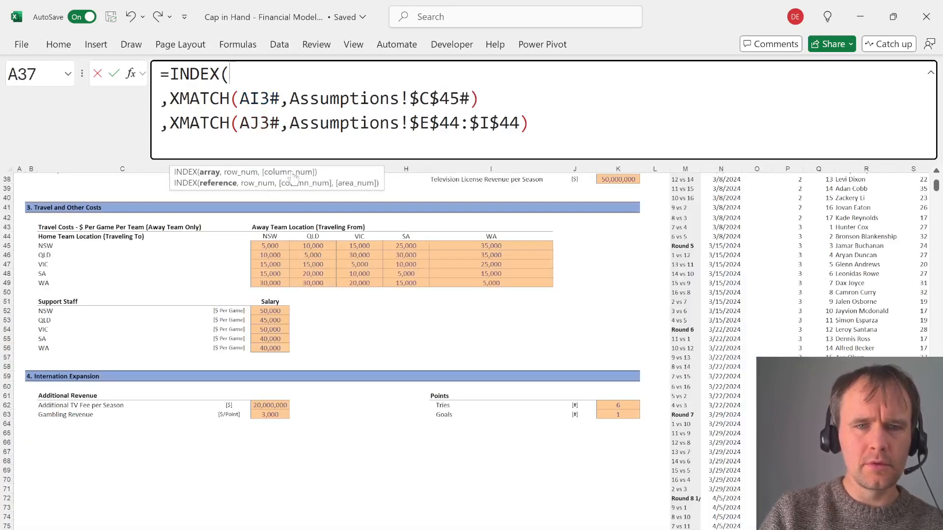
click(274, 244)
key(ctrl+shift+Down)
key(ctrl+shift+Right)
key(F4)
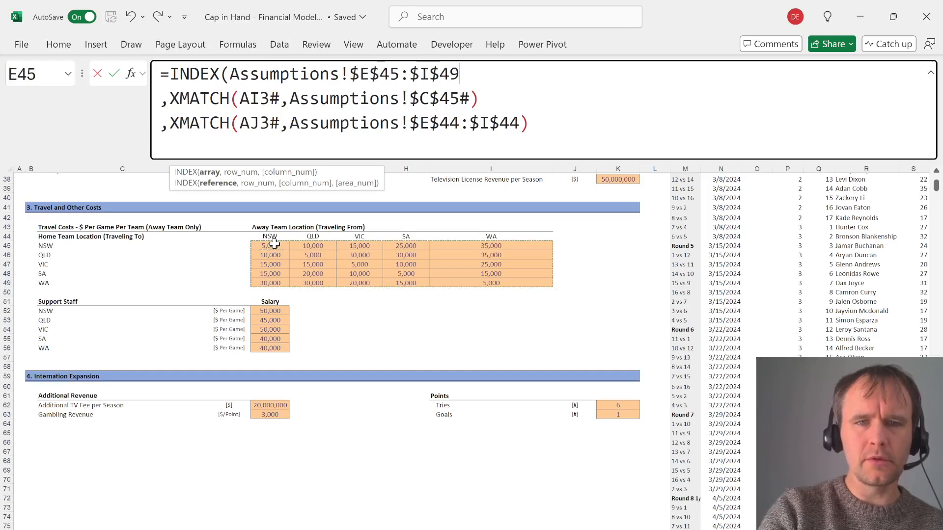
Decline the proposed formula correction, close the INDEX function with a final bracket and enter the formula in AK3
key(Return)
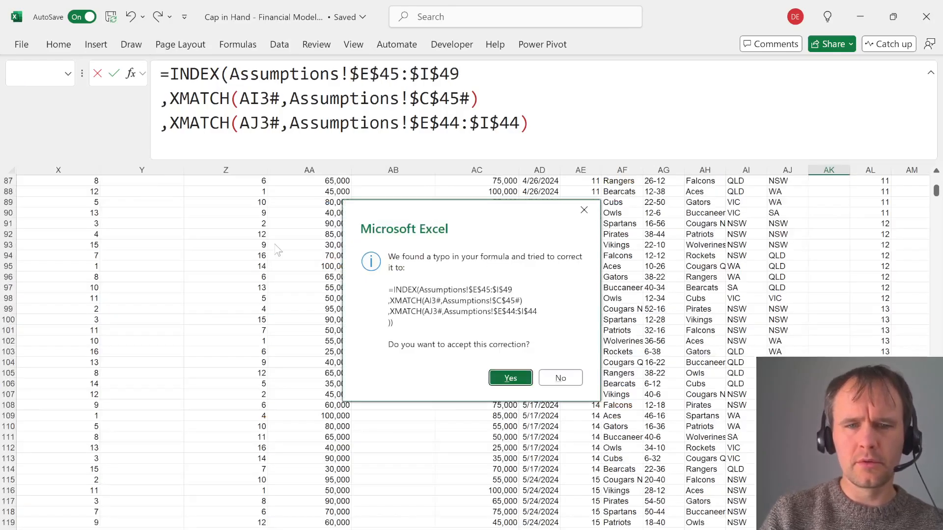
key(n)
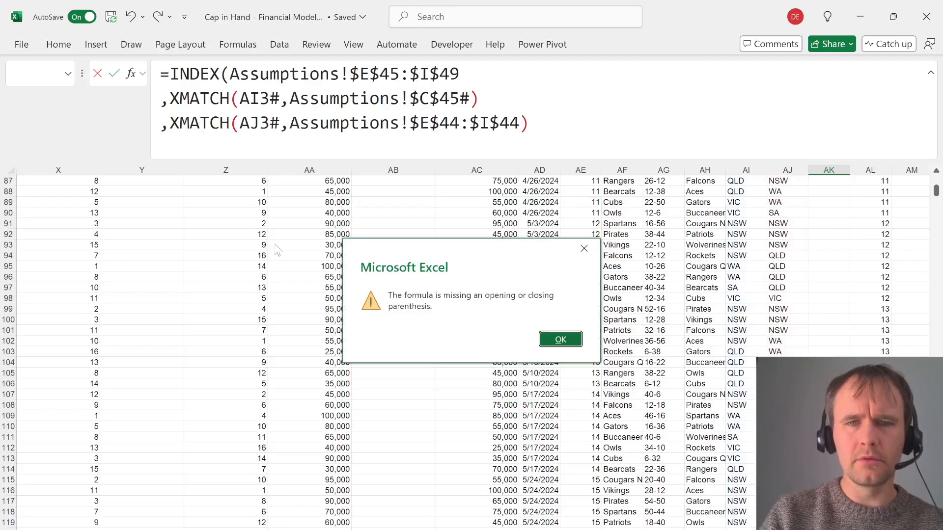
key(Return)
text())
key(Return)
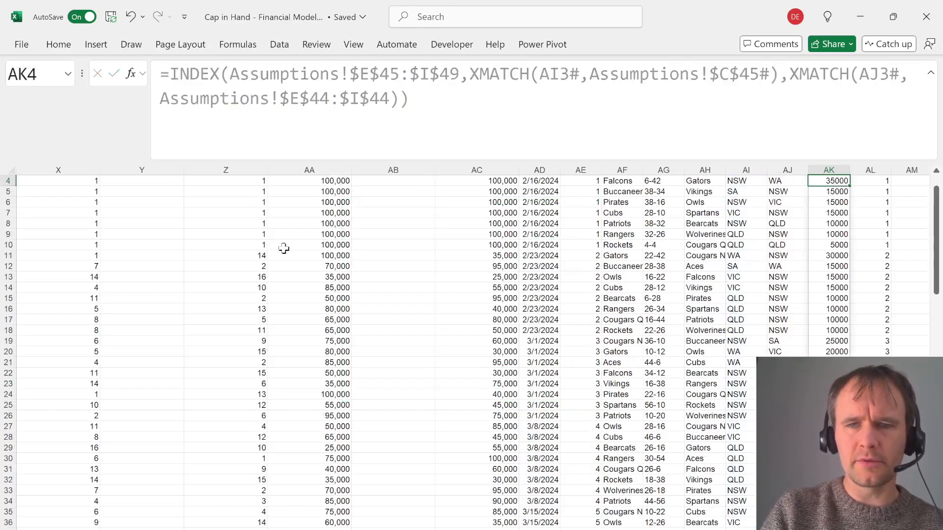
Format the travel costs in AK3# as numbers with thousands separators and two decimals
key(Up)
scroll(283, 249, up, 1)
key(ctrl+shift+1)
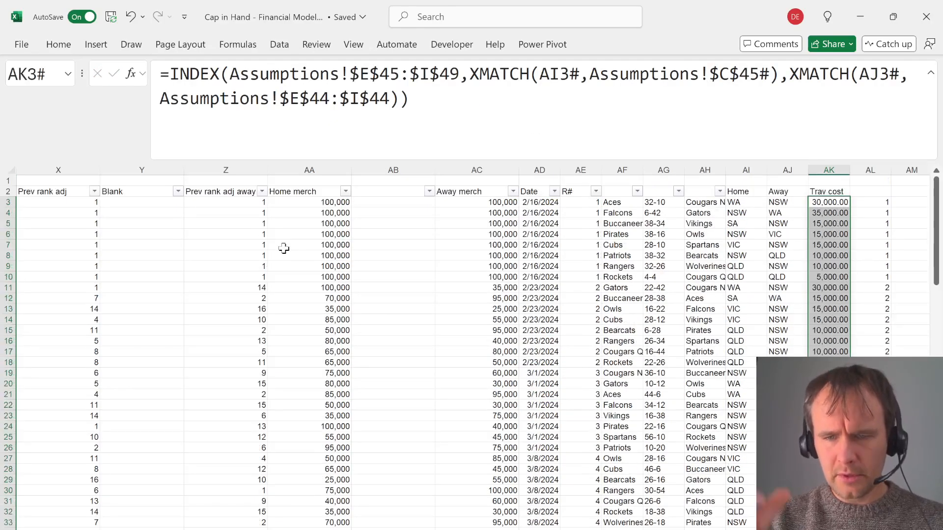
key(alt+Tab)
key(alt+Tab)
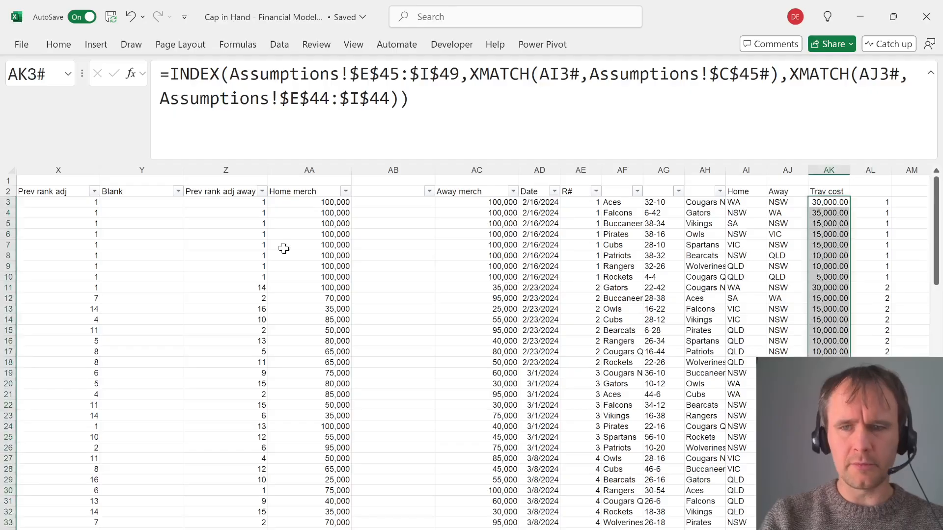
Start a SUMIFS formula in J2 of the team summary with the team names B2# as the criteria, leaving its ranges empty
key(ctrl+Page_Up)
key(ctrl+Page_Down)
text(=sumifs)
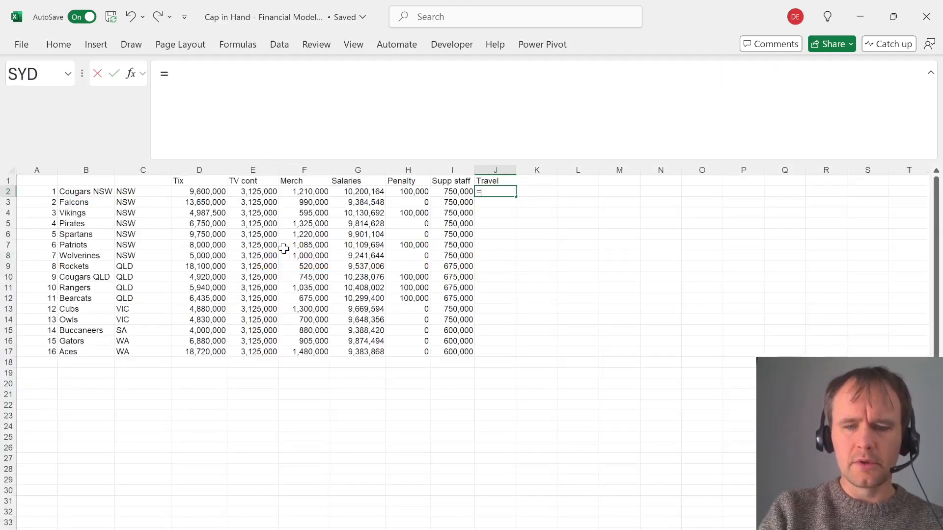
key(Tab)
key(alt+Return)
text(,)
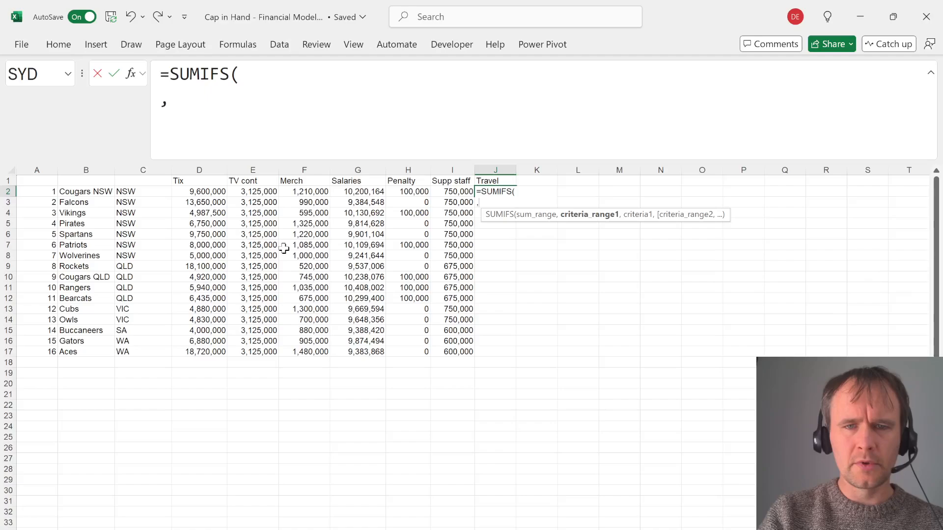
key(ctrl+Left)
key(Right)
text(,)
key(BackSpace)
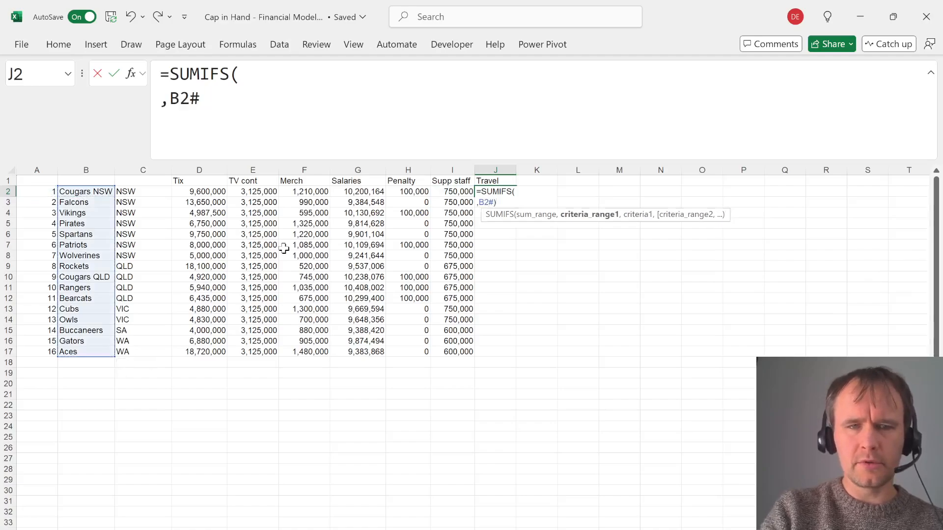
text())
key(Up)
key(ctrl+Page_Down)
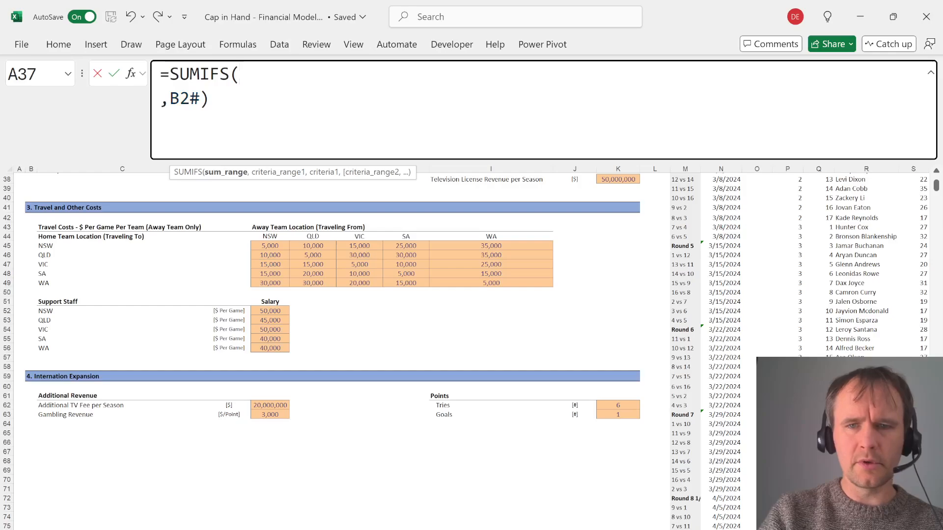
key(ctrl+Page_Down)
click(826, 201)
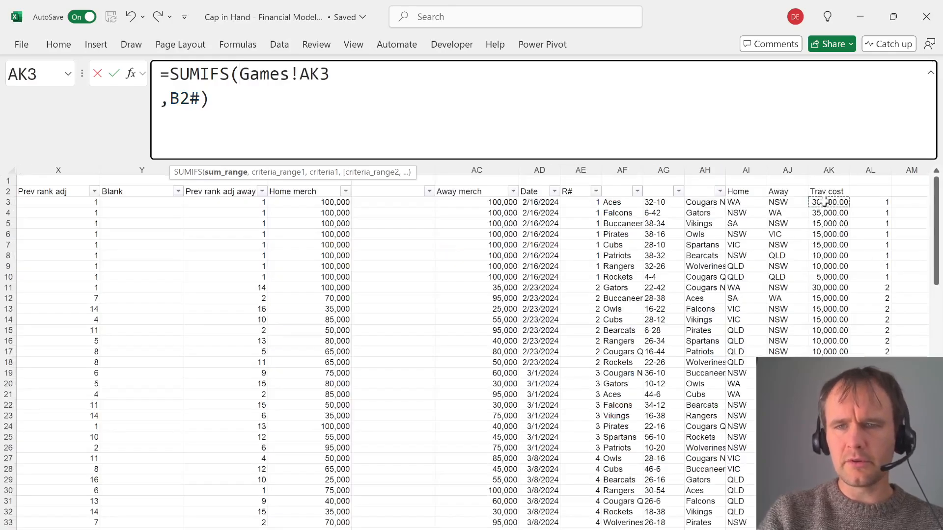
key(ctrl+shift+Down)
key(ctrl+Page_Up)
key(ctrl+Page_Up)
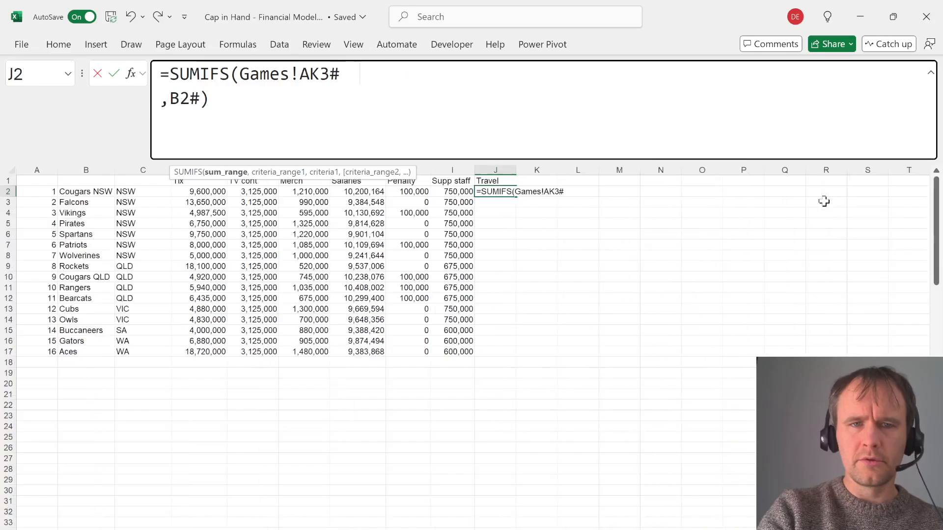
text(,)
key(BackSpace)
key(BackSpace)
key(BackSpace)
key(BackSpace)
key(BackSpace)
key(BackSpace)
key(BackSpace)
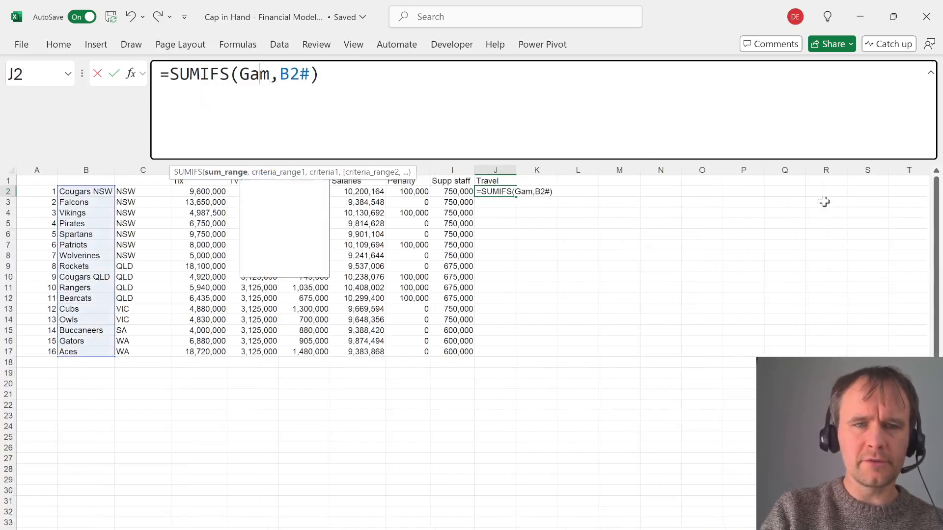
Set the SUMIFS sum range to the per-match travel costs, Games!$AK$3#, as an absolute spill reference
key(ctrl+Page_Down)
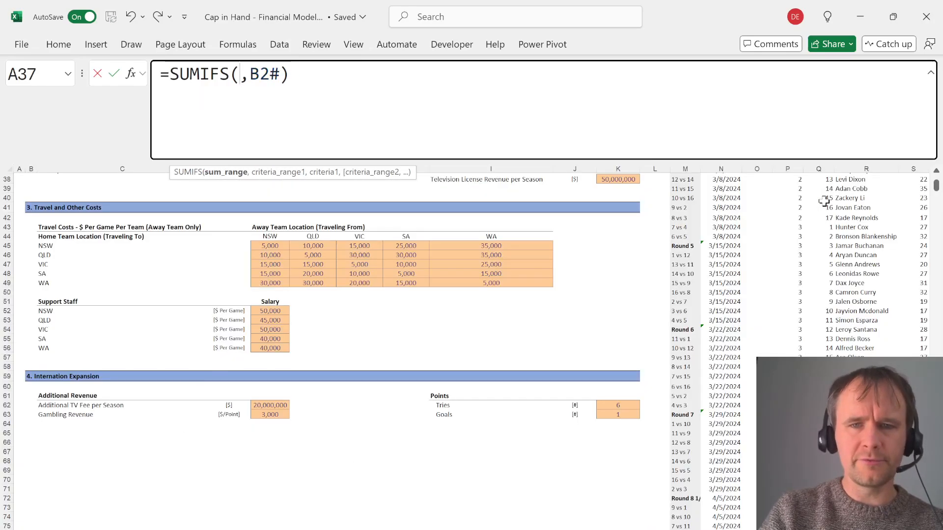
key(ctrl+Page_Down)
click(787, 233)
key(ctrl+Up)
key(Right)
key(Down)
key(ctrl+shift+Down)
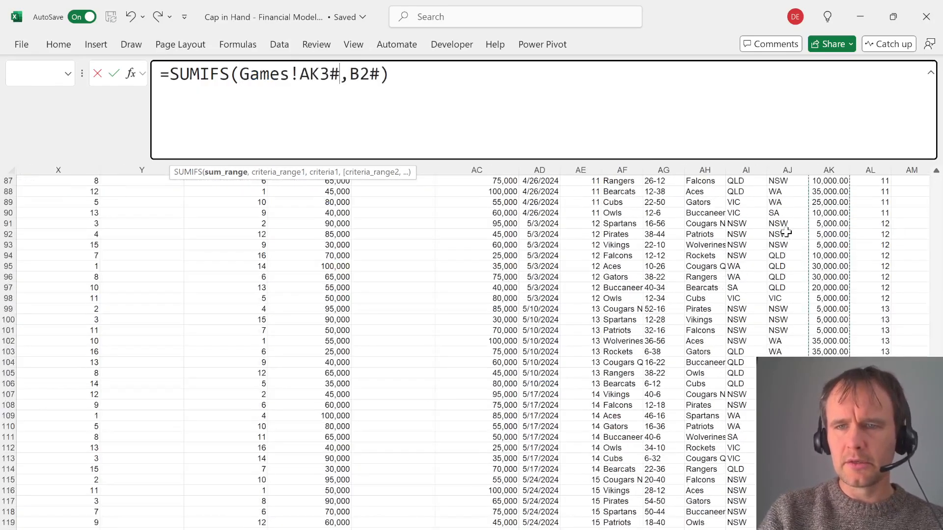
key(ctrl+Page_Up)
key(F4)
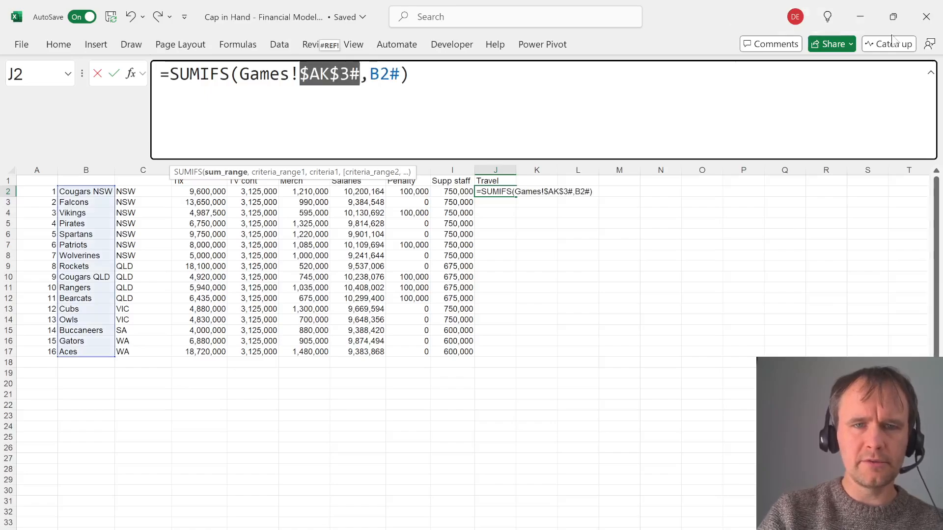
Set the SUMIFS criteria range to the away team names Games!AH3# and enter the formula
key(Right)
text(,)
key(ctrl+Page_Up)
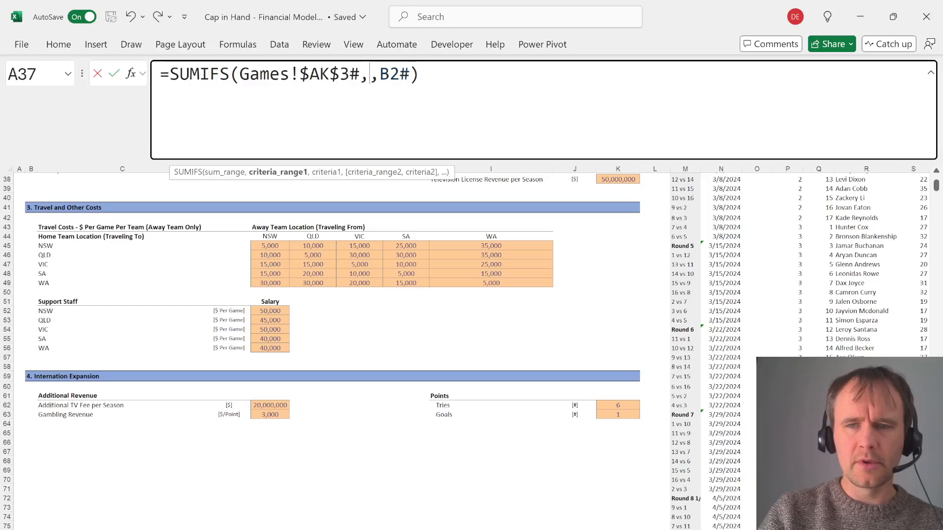
key(ctrl+Page_Down)
key(ctrl+Page_Down)
key(ctrl+Page_Down)
click(804, 210)
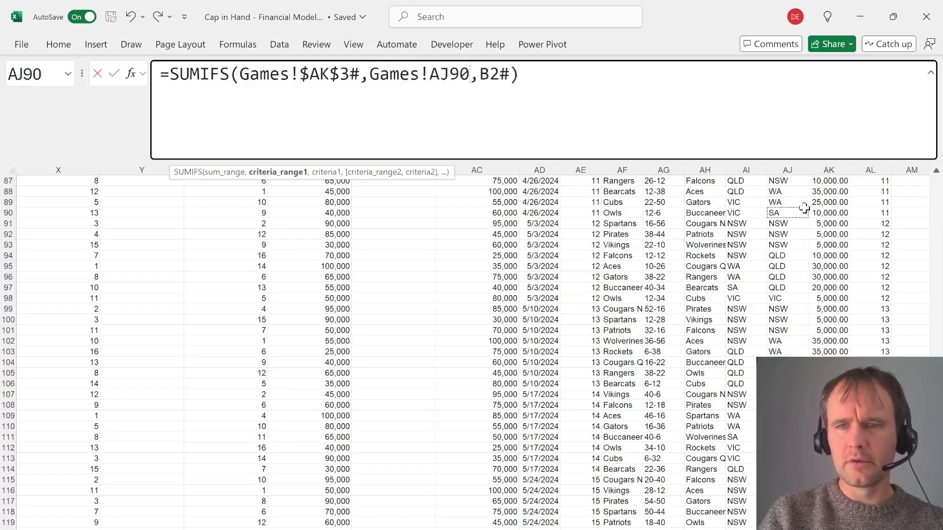
key(ctrl+Up)
key(Down)
key(Down)
key(ctrl+shift+Down)
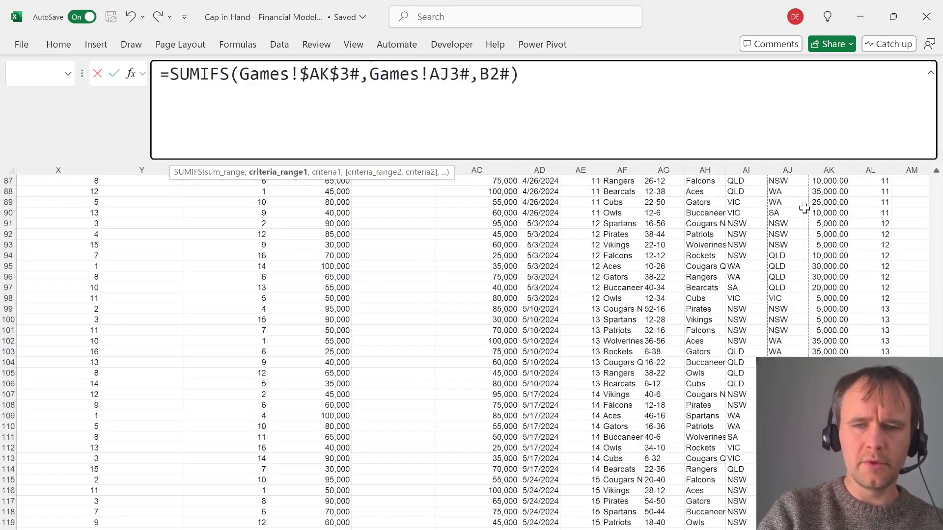
key(Left)
key(Left)
key(ctrl+shift+Down)
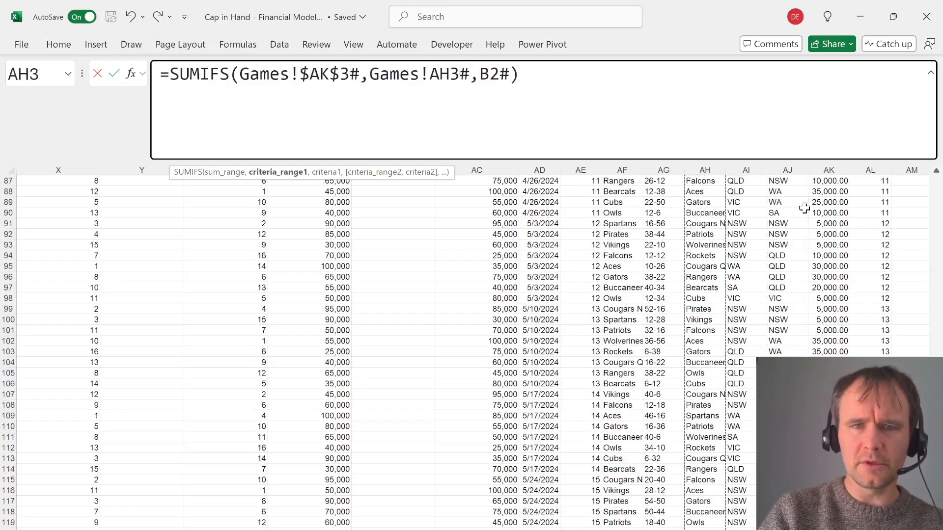
key(Return)
Remove both decimal places from the travel totals in J2:J17
key(Up)
key(ctrl+shift+Down)
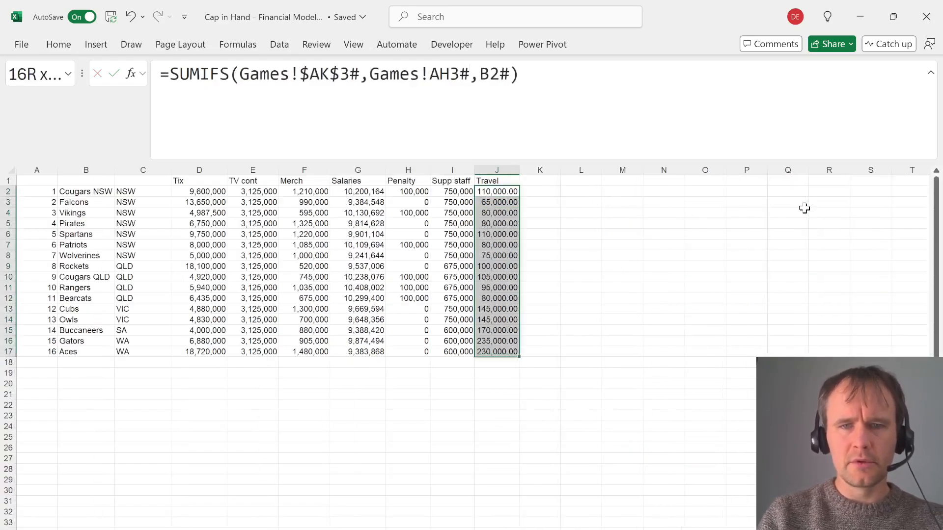
key(alt+h)
key(9)
key(alt+h)
key(9)
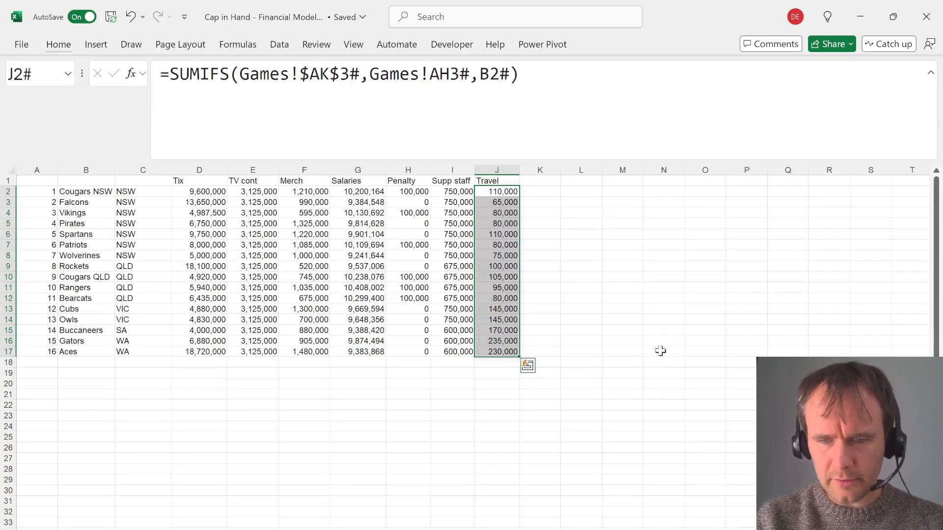
Switch to the quiz in the browser, answer question 16 with $235,000 and move on to question 17
key(alt+Tab)
key(alt+Tab)
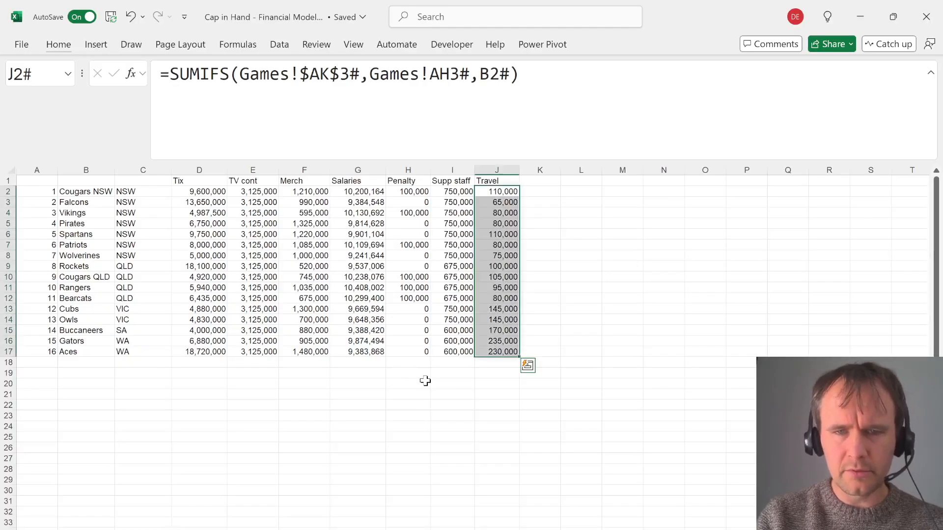
key(alt+Tab)
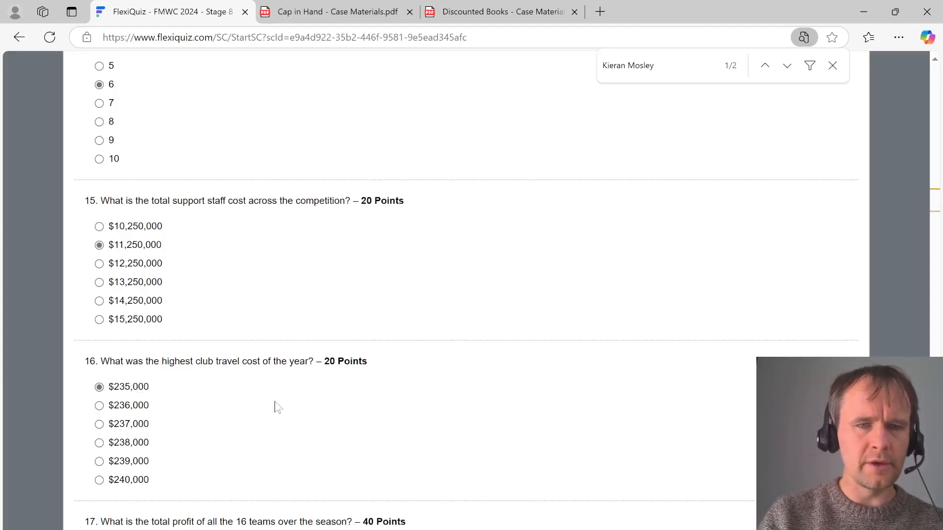
scroll(275, 406, down, 5)
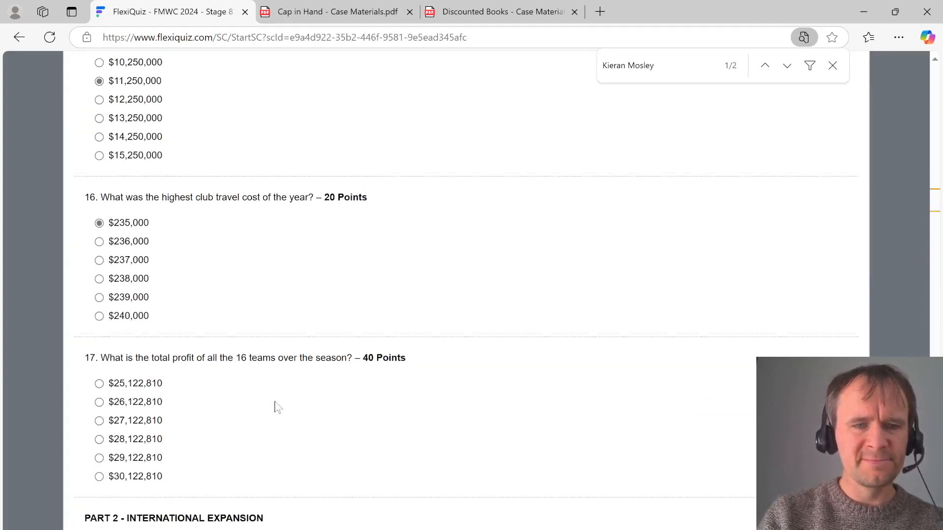
Switch back to Excel and add a Profit header in K1, beside the Travel column
key(alt+Tab)
key(Up)
key(Right)
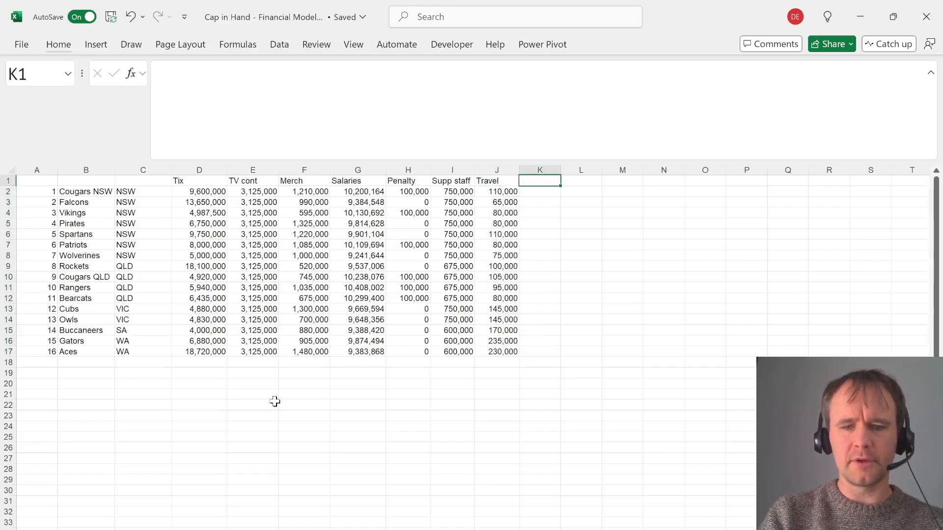
text(Profit)
key(Return)
Start the profit formula in K2 with a SUM of the team's revenues, D2:F2
text(=su)
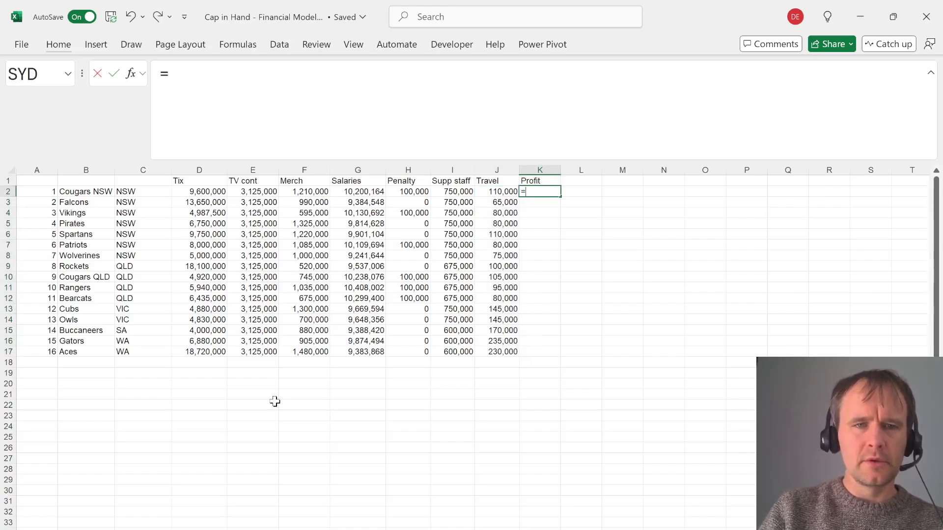
key(Tab)
key(Left)
key(Left)
key(Left)
key(Left)
key(Left)
key(ctrl+shift+Left)
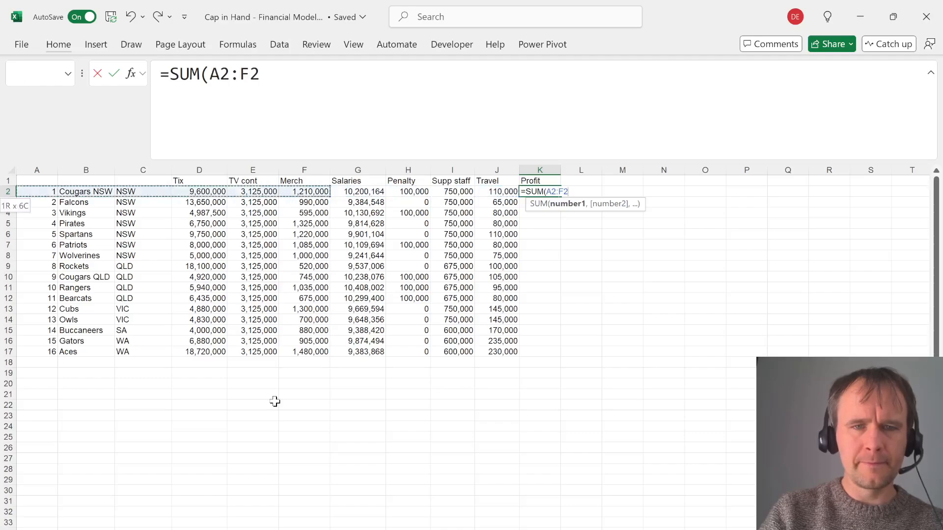
key(shift+Right)
key(shift+Right)
key(shift+Right)
Subtract the SUM of the team's costs G2:J2 from the revenue sum and enter the profit formula
text()-sum)
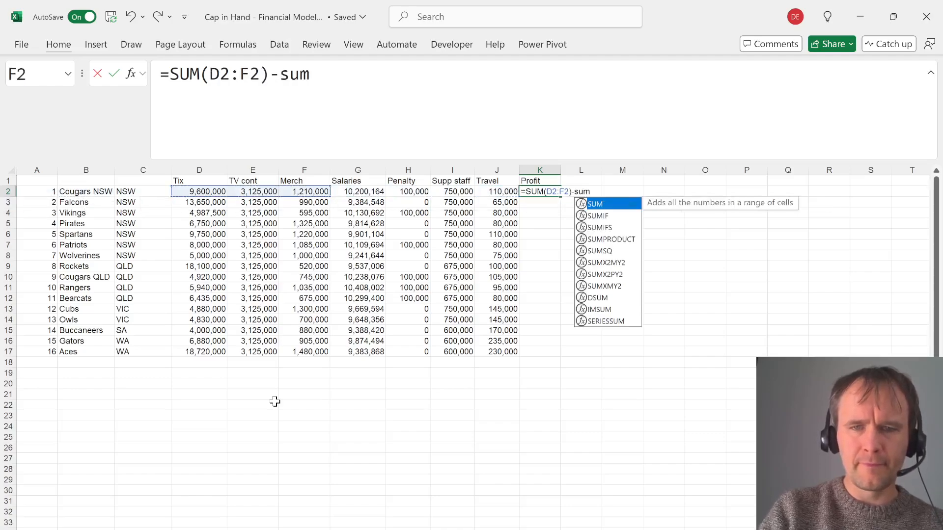
key(Tab)
key(Left)
key(shift+Left)
key(shift+Left)
key(shift+Left)
key(Return)
Fill the profit formula down to K17 for all teams and autofit the column width
key(Left)
key(ctrl+Down)
key(Right)
key(ctrl+shift+Up)
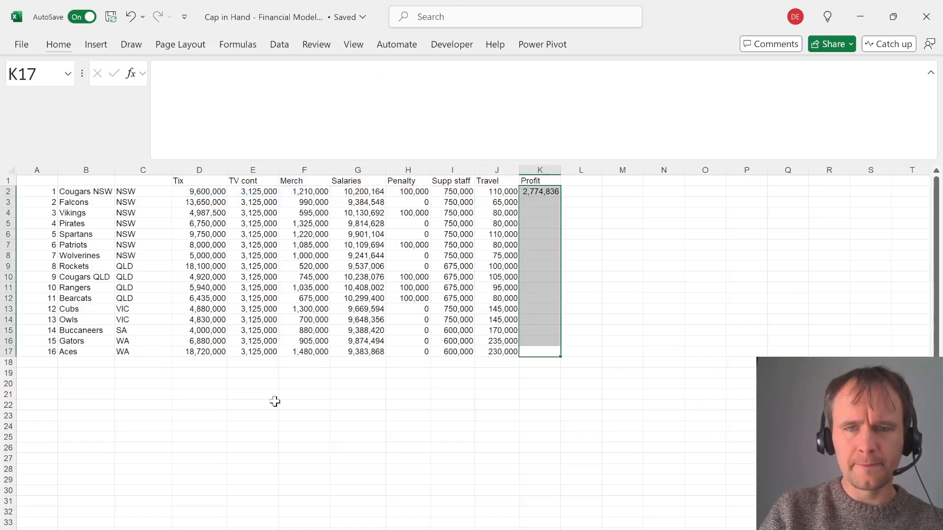
key(ctrl+d)
key(alt+h)
key(o)
key(i)
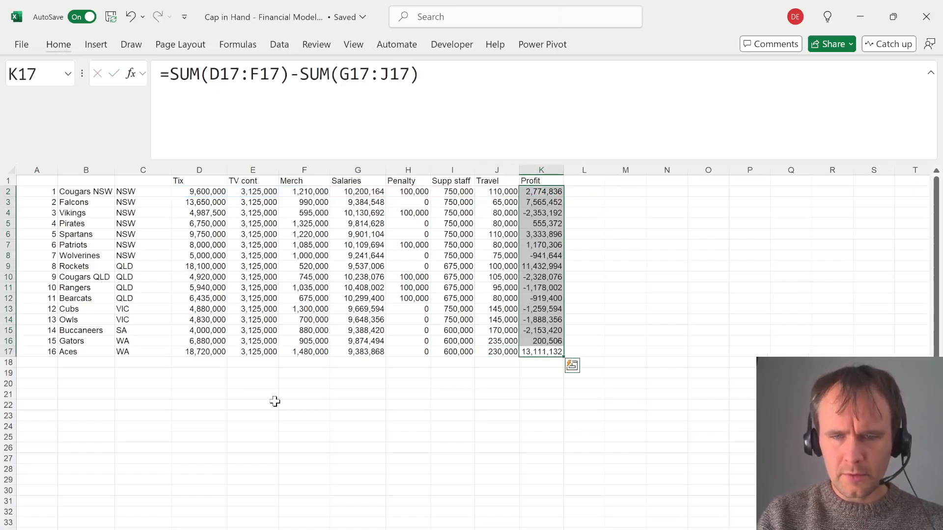
Switch to the quiz, answer question 17 with $27,122,810, view question 18 and return to Excel
key(alt+Tab)
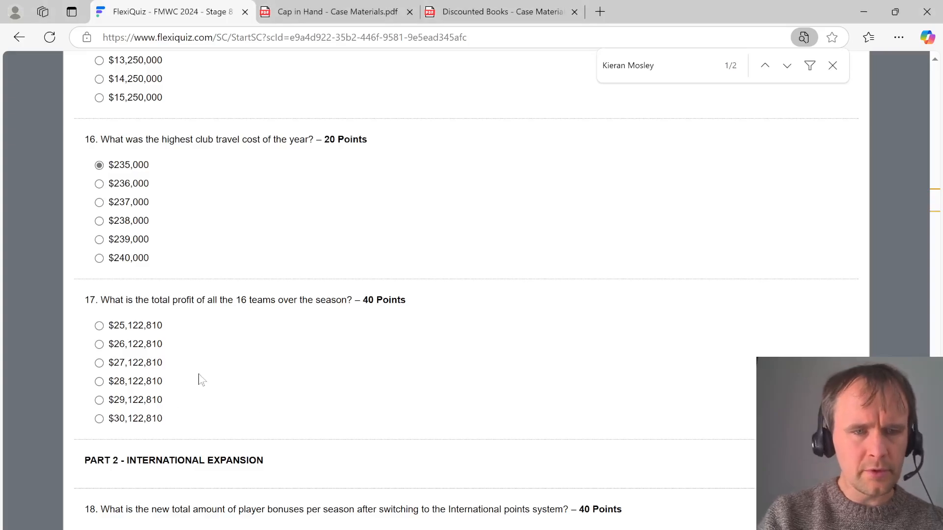
click(143, 365)
scroll(305, 374, down, 4)
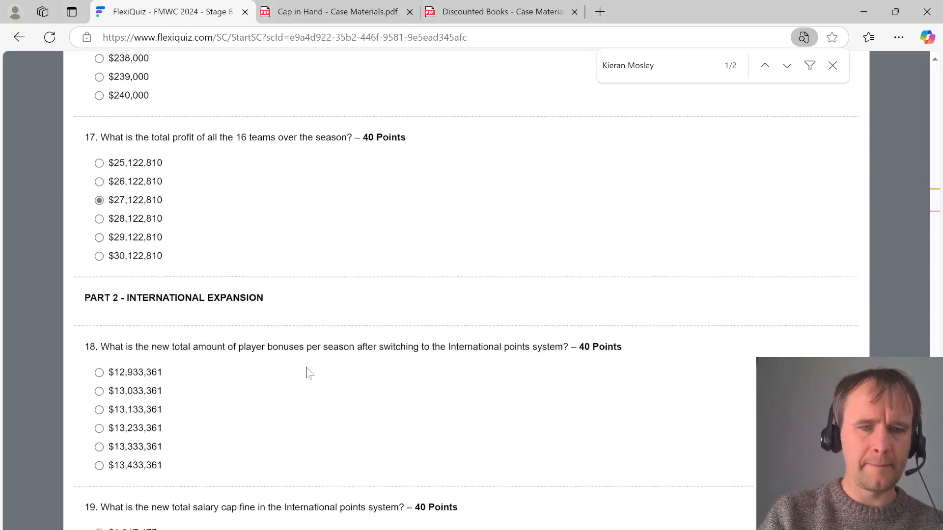
key(alt+Tab)
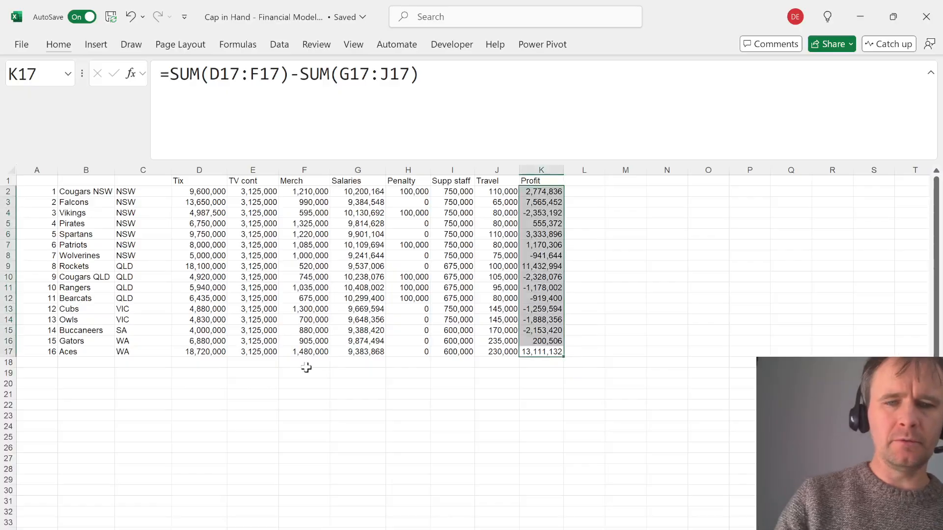
Save a copy of the workbook as "Cap in Hand - Financial Model-Hack.xlsx" in the Round 8 folder
key(ctrl+Home)
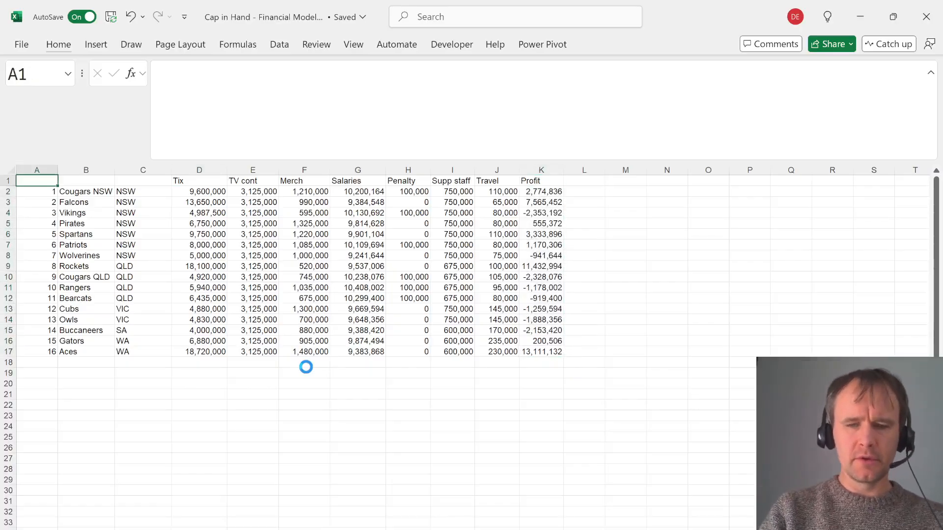
key(F12)
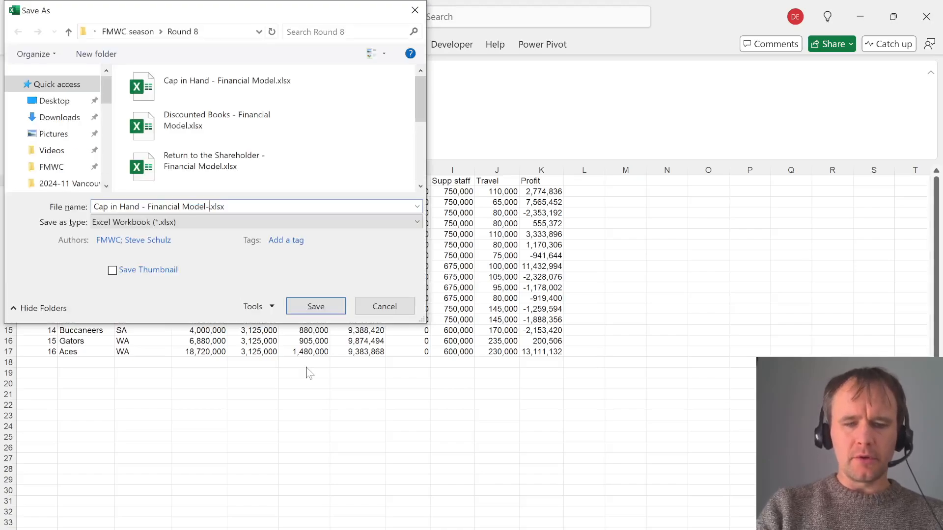
text(-Hack)
key(Return)
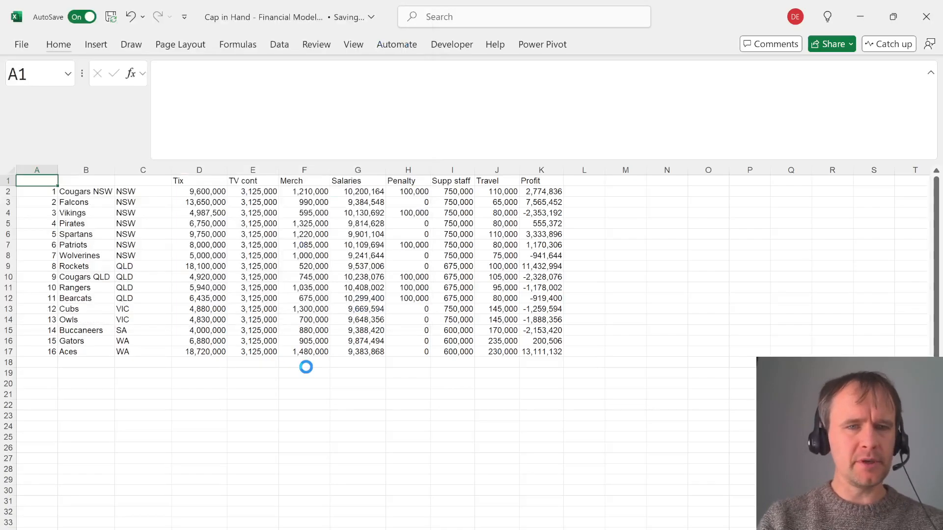
Switch to the quiz to read question 18, return to Excel and locate the Additional TV Fee per Season assumption
key(alt+Tab)
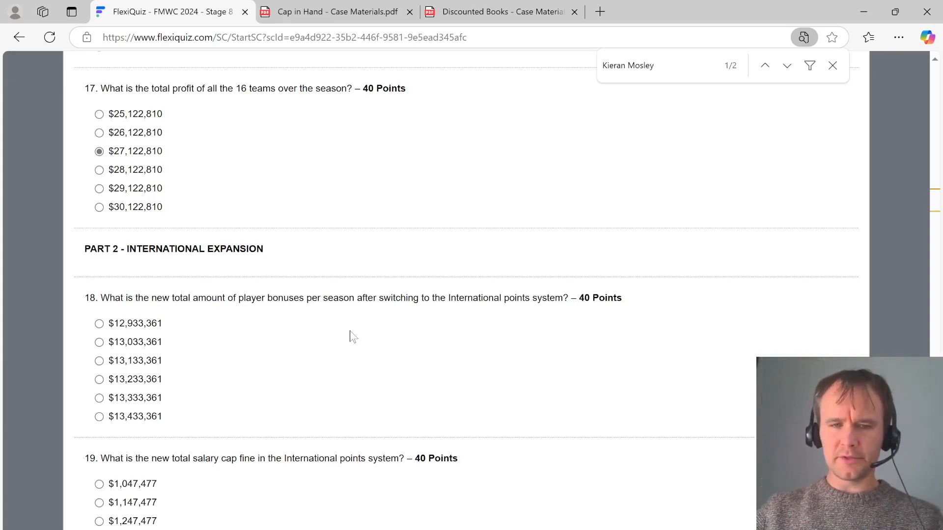
key(alt+Tab)
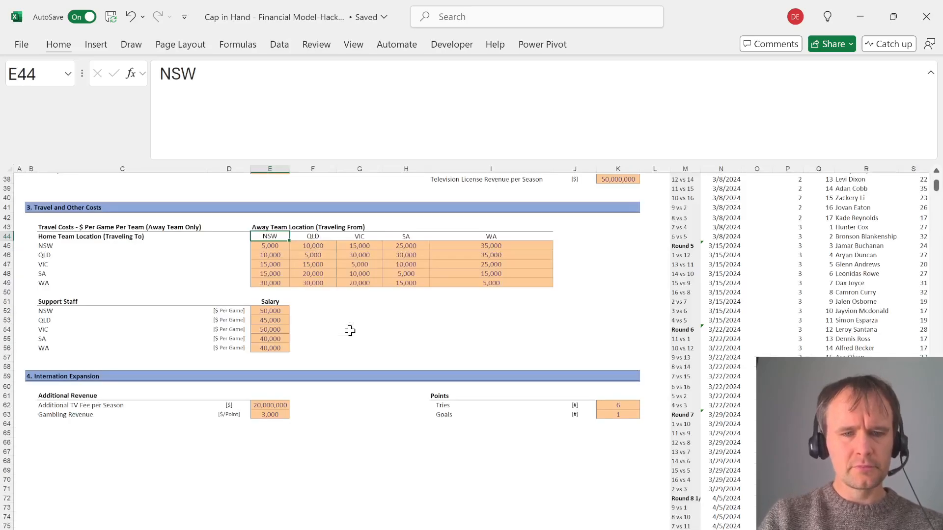
click(273, 407)
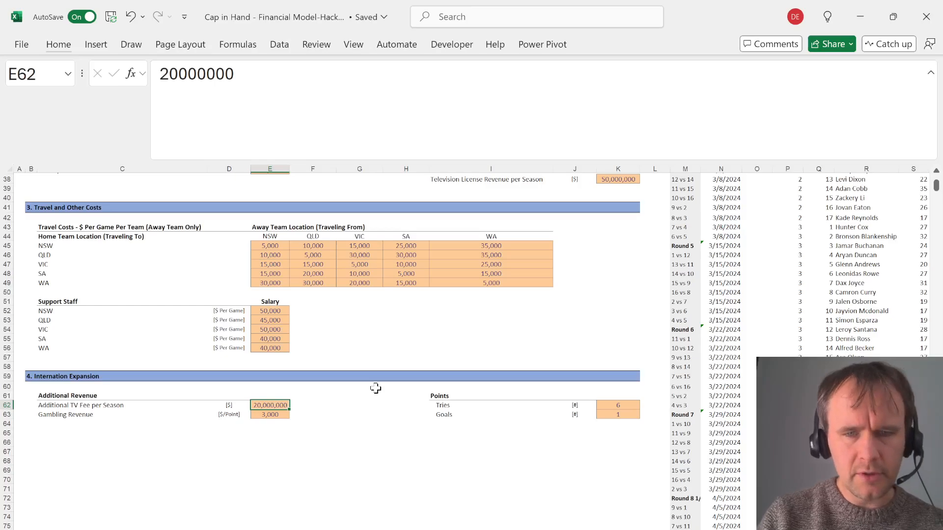
On the team summary sheet, start editing the TV cont formula in E2 by adding an opening bracket before 50000000
key(ctrl+Page_Down)
key(Down)
key(Right)
key(Right)
key(Right)
key(Right)
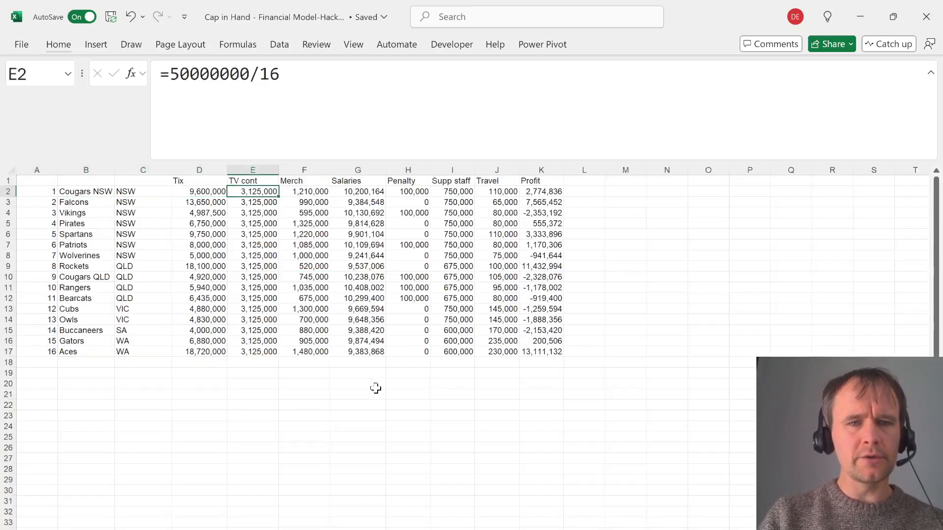
key(F2)
key(Home)
key(Right)
text(()
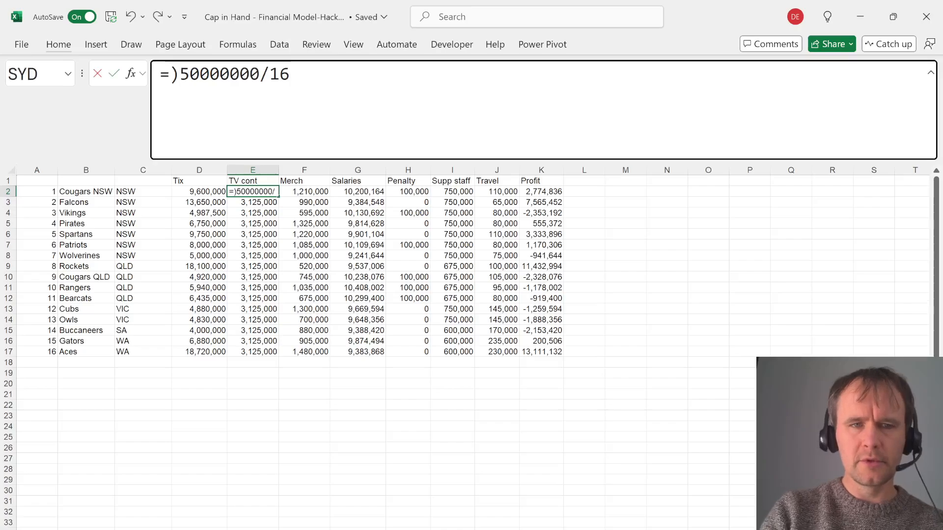
key(Right)
key(Right)
key(Right)
key(Right)
key(Right)
key(Right)
key(Right)
key(Right)
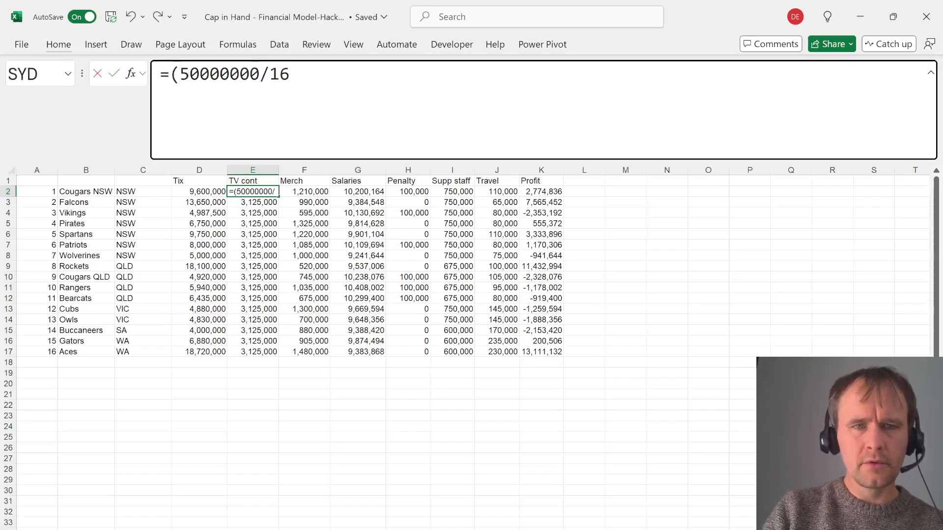
Add Assumptions!$E$62 to the 50000000, close the bracket before /16, and fill the TV cont formula down to E17
text(+)
key(ctrl+Page_Up)
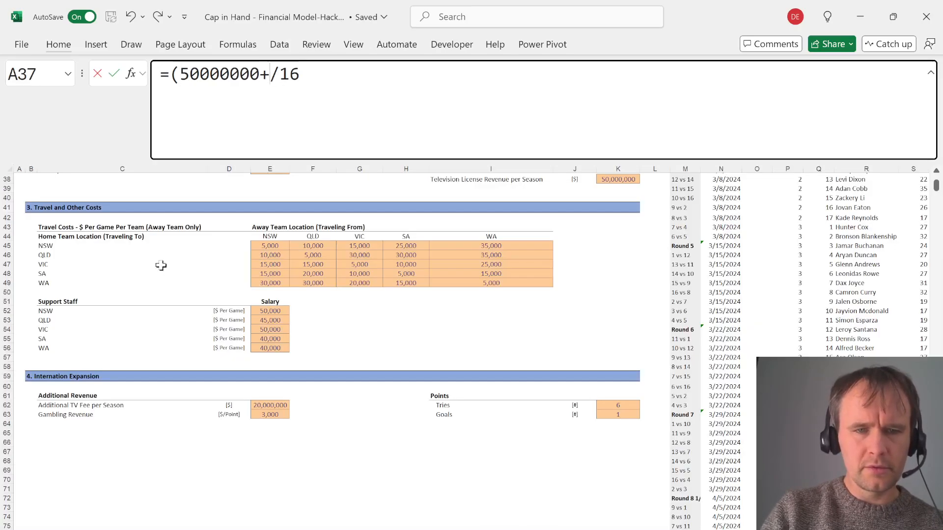
click(278, 407)
key(F4)
text())
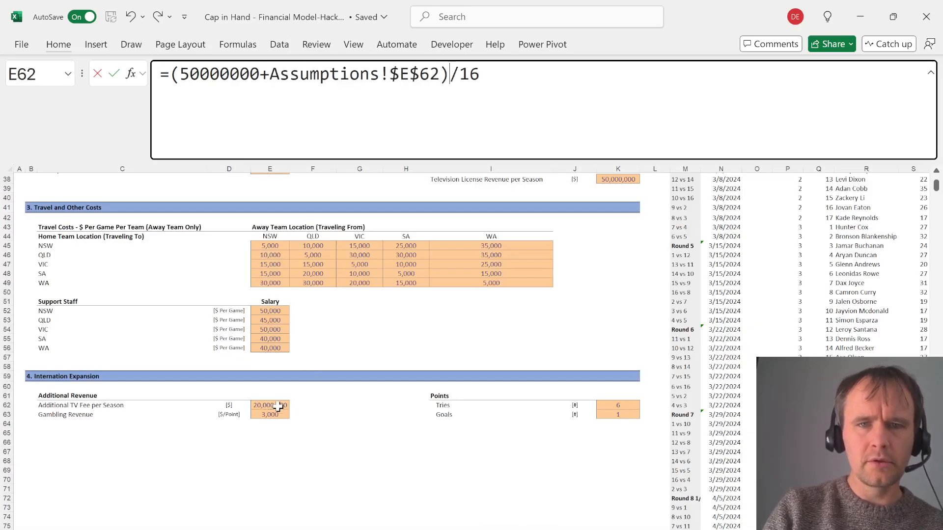
key(ctrl+Return)
key(ctrl+shift+Down)
key(ctrl+d)
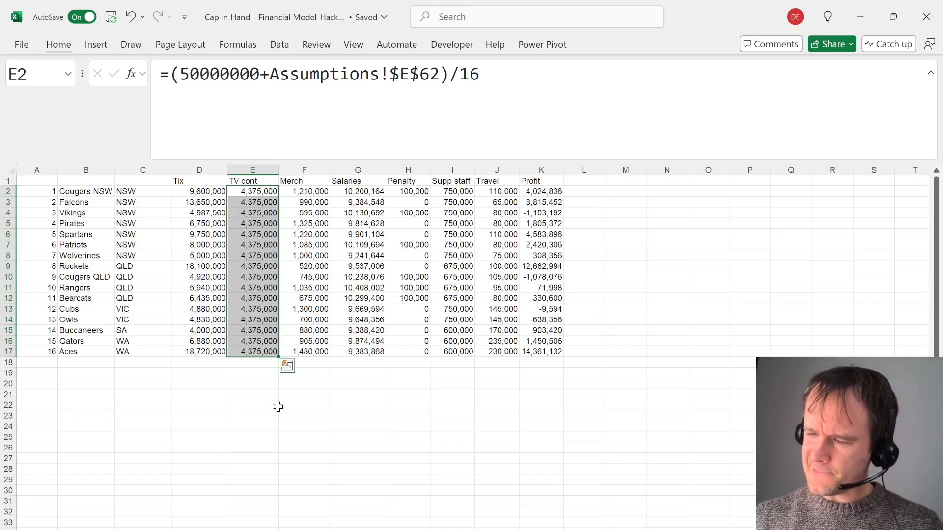
Examine the International Expansion assumptions for the tries and goals point values
key(ctrl+bracketleft)
key(Right)
key(Right)
key(Right)
key(Right)
key(Right)
key(Right)
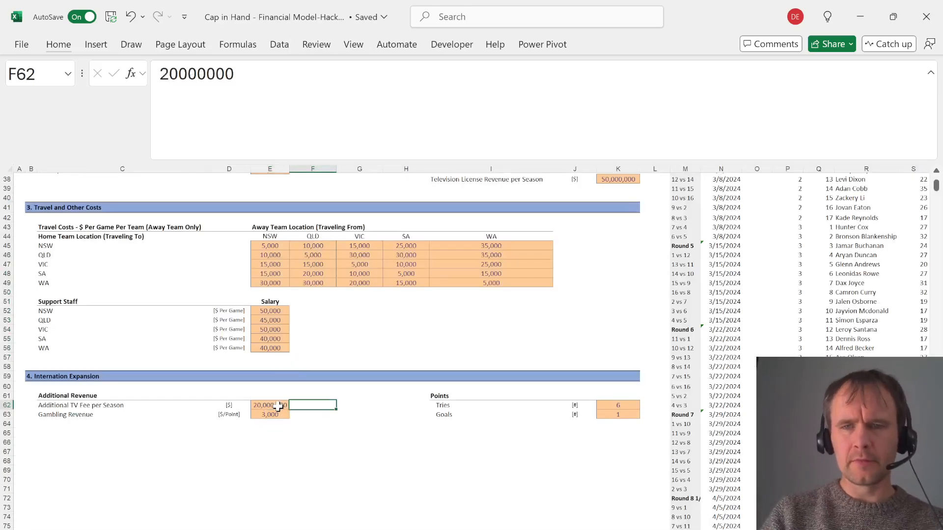
key(ctrl+bracketright)
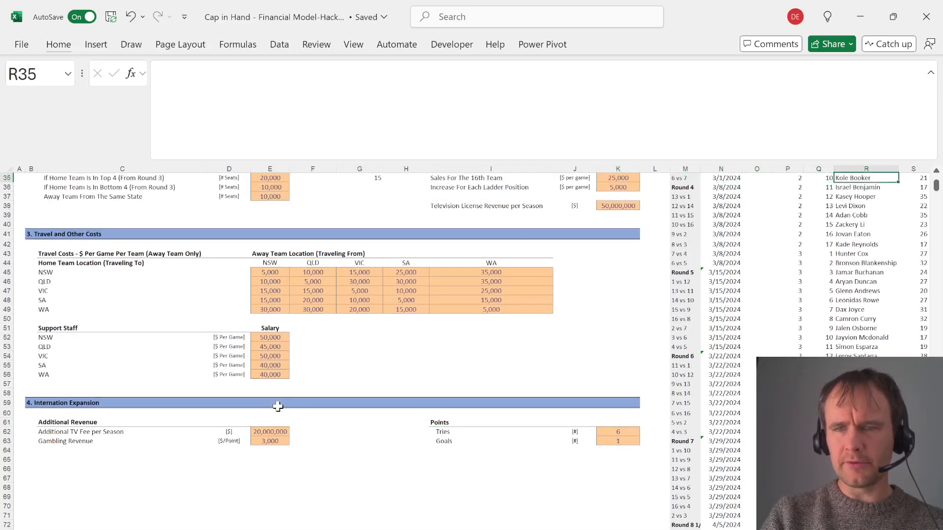
key(ctrl+Home)
key(Right)
key(Down)
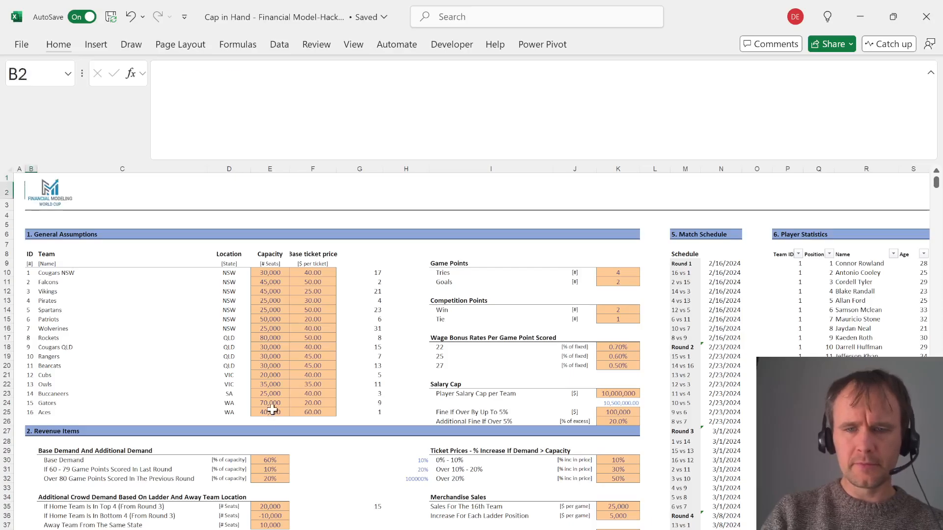
scroll(625, 471, down, 10)
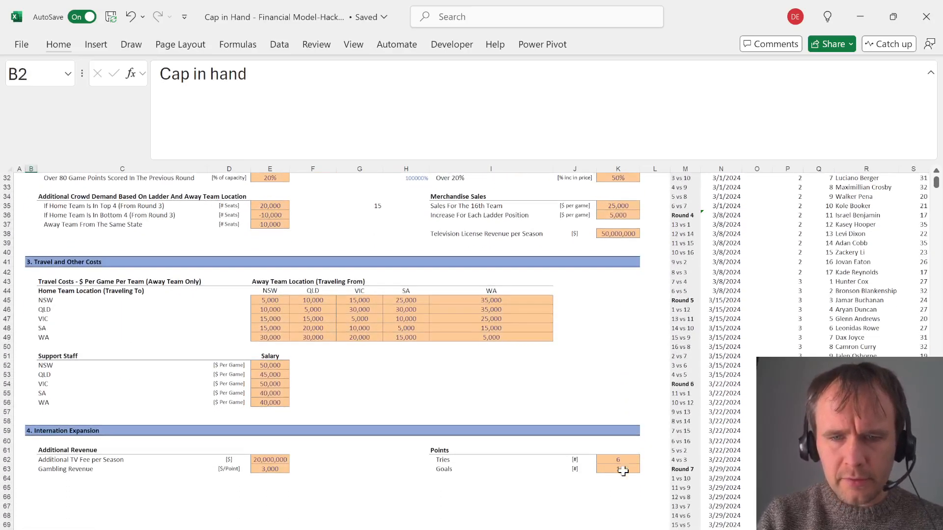
scroll(706, 377, right, 5)
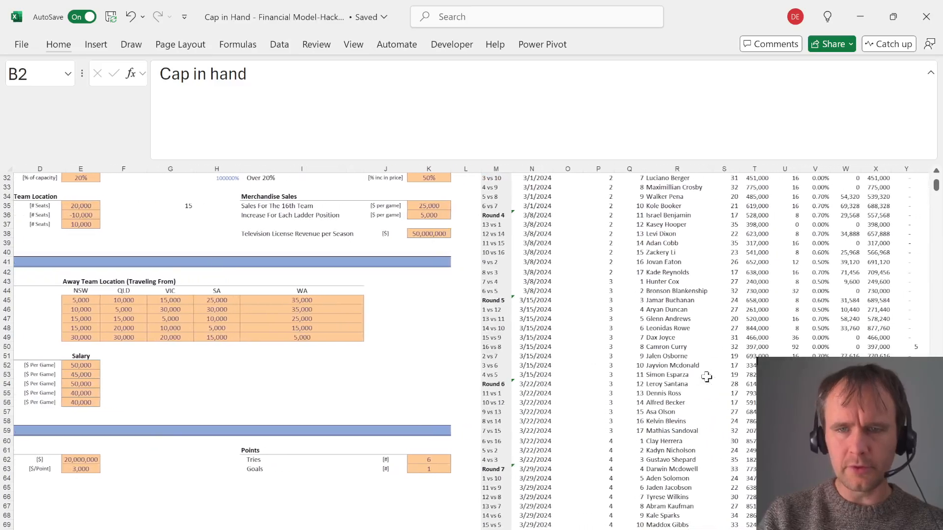
In Player Statistics, edit the Points formula in U9 to weight goals by 1 and tries by 6: =1*SUM(Y9:AM9)+6*SUM(AN9:BB9)
click(707, 377)
key(Left)
key(Left)
key(Left)
key(ctrl+Up)
key(ctrl+Up)
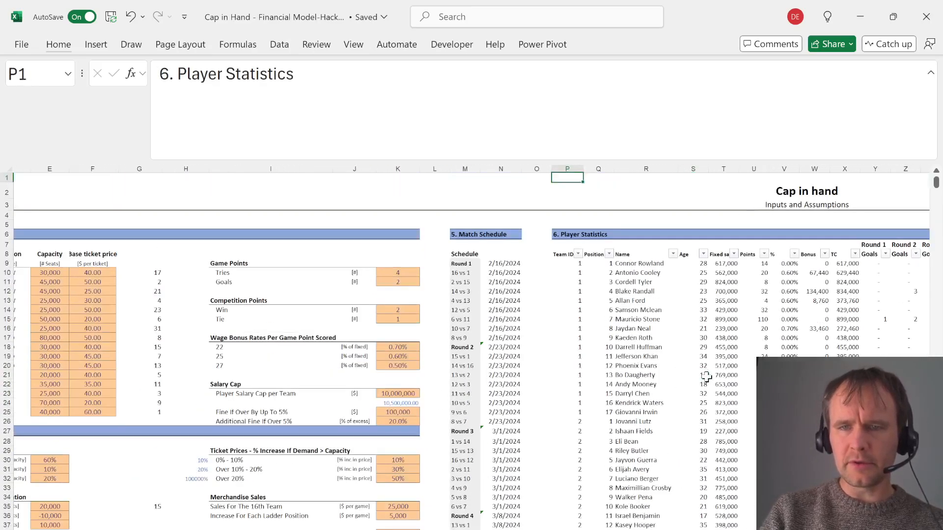
key(Right)
key(Right)
key(Right)
key(Up)
key(Up)
key(Right)
key(Right)
key(Right)
key(Right)
key(Down)
key(Down)
key(Down)
key(Down)
key(Left)
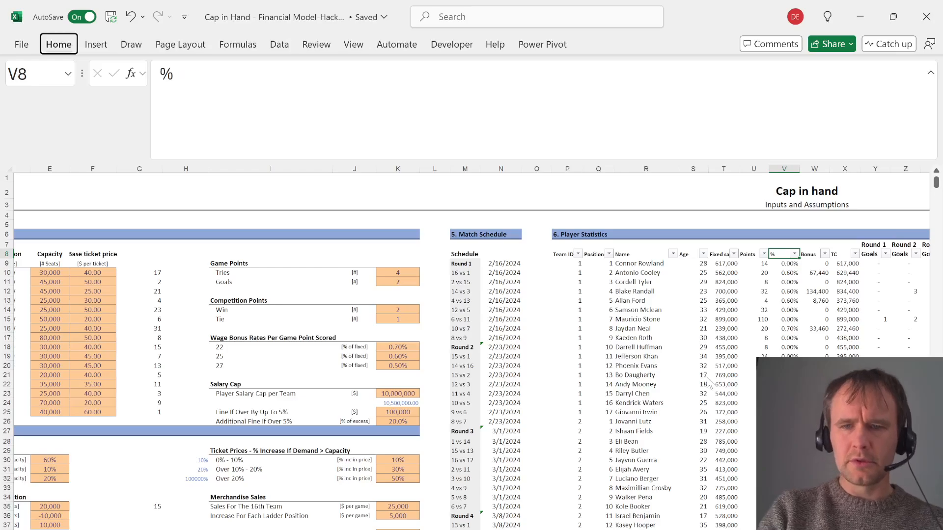
key(Left)
key(Down)
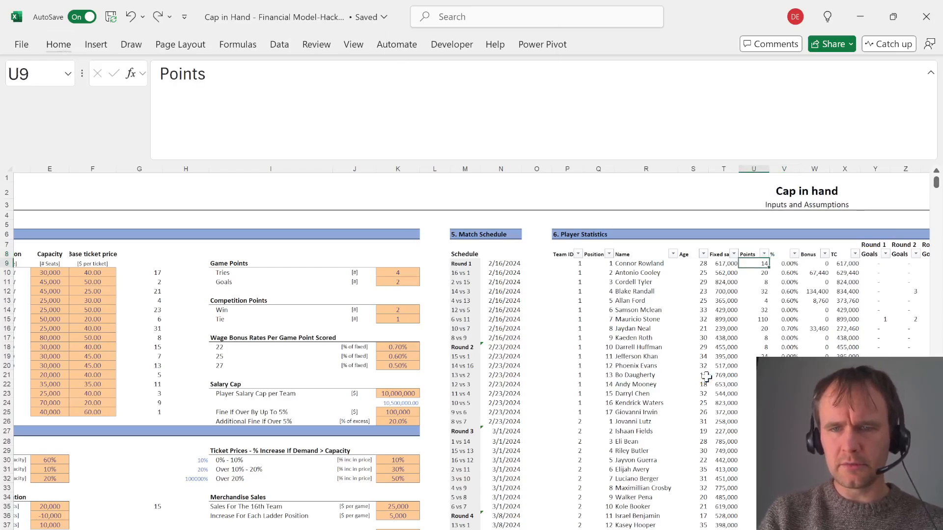
key(F2)
key(Left)
key(Left)
key(Left)
key(Left)
key(Left)
key(Left)
key(Left)
key(Left)
key(Left)
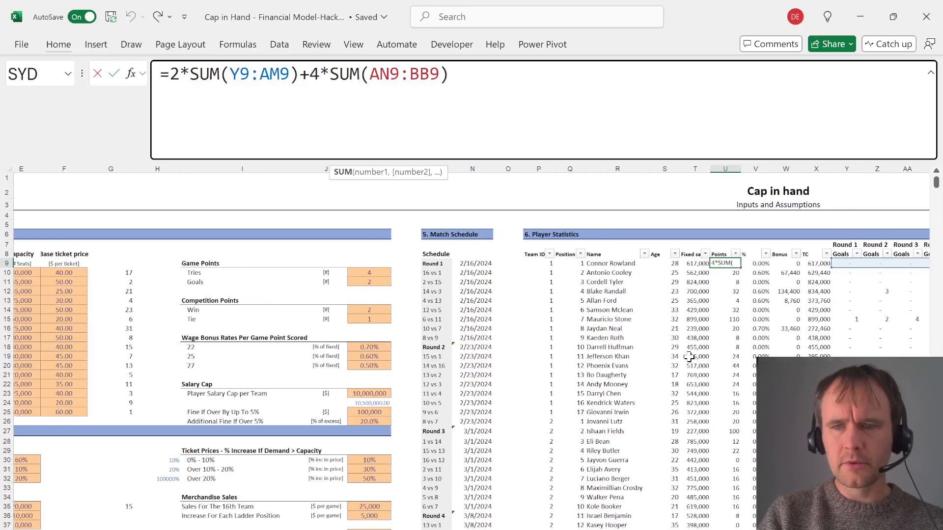
key(Left)
key(Left)
key(Left)
key(Left)
key(Left)
key(Left)
key(Left)
key(Left)
key(Left)
key(Left)
key(Left)
key(Left)
key(Left)
key(Left)
key(Left)
key(Left)
key(Left)
key(Left)
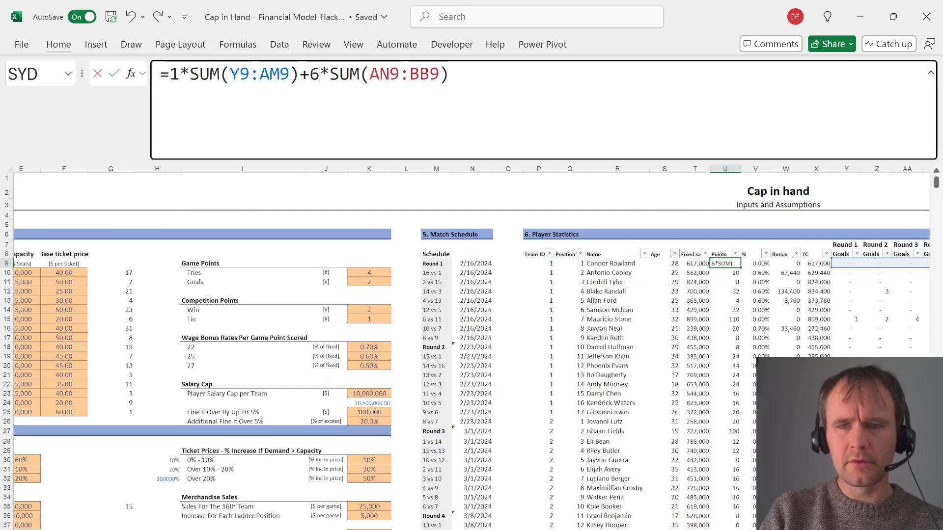
Enter the revised Points formula and fill it down column U for all players
key(Return)
key(Up)
key(ctrl+shift+Down)
key(ctrl+d)
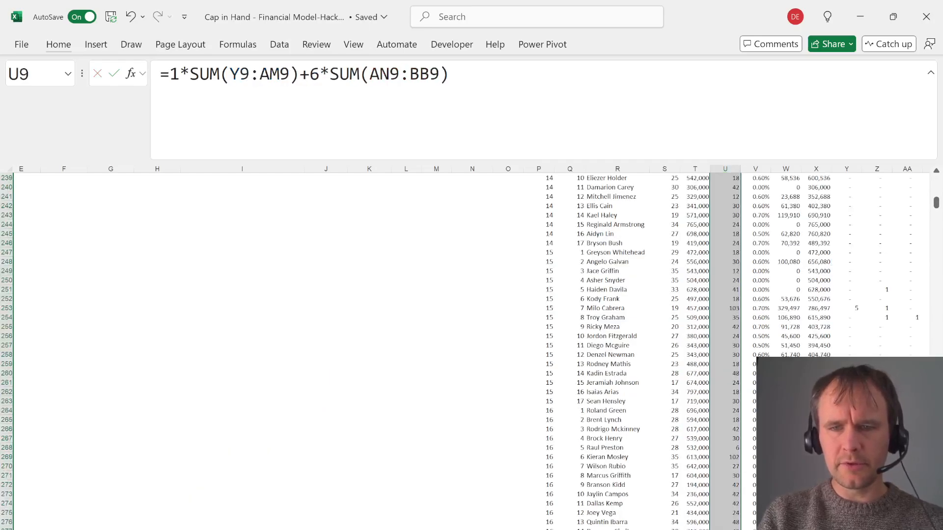
key(ctrl+Up)
key(Down)
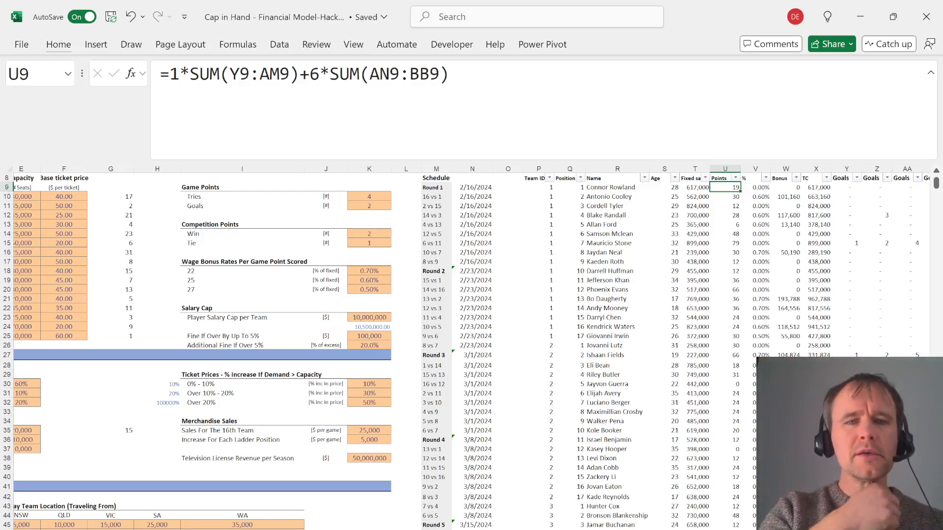
Go to the match sheet and check the round, team number and team points formulas in row 3
key(ctrl+Page_Down)
key(ctrl+Page_Down)
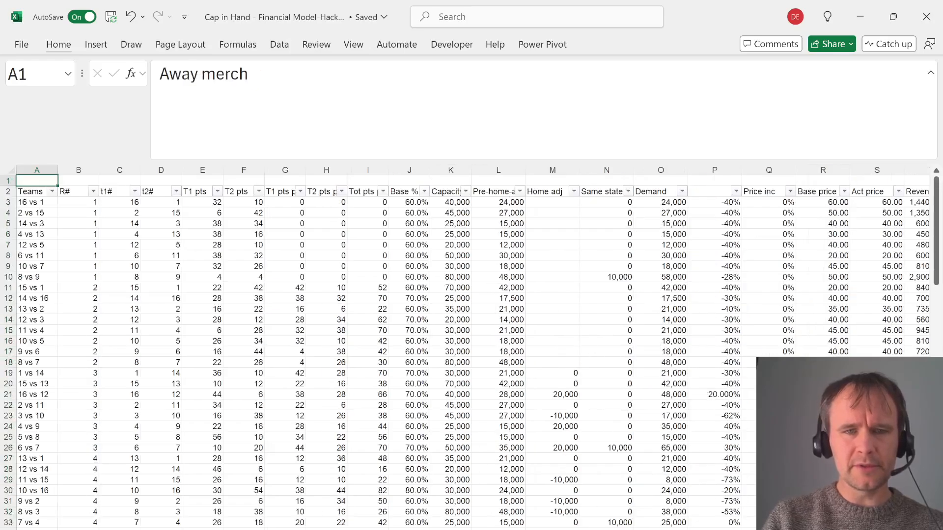
key(ctrl+f)
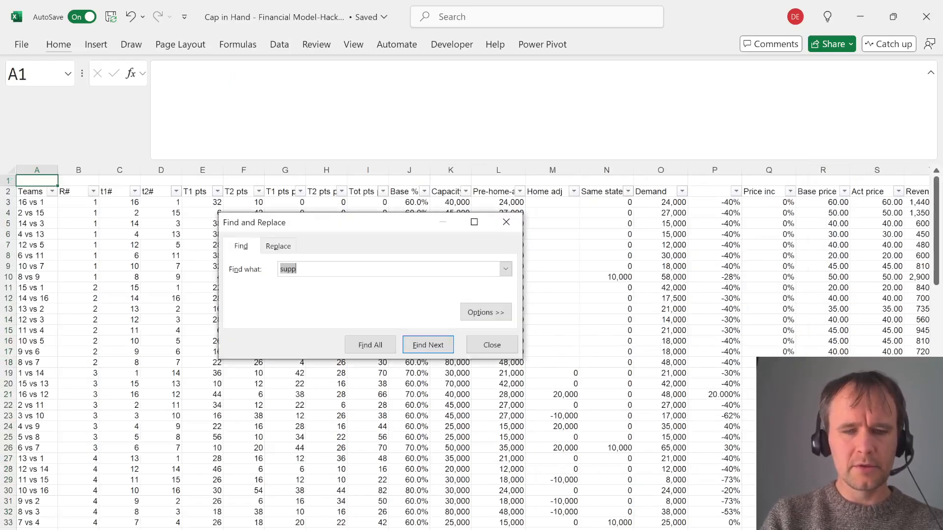
key(Escape)
click(78, 191)
click(79, 202)
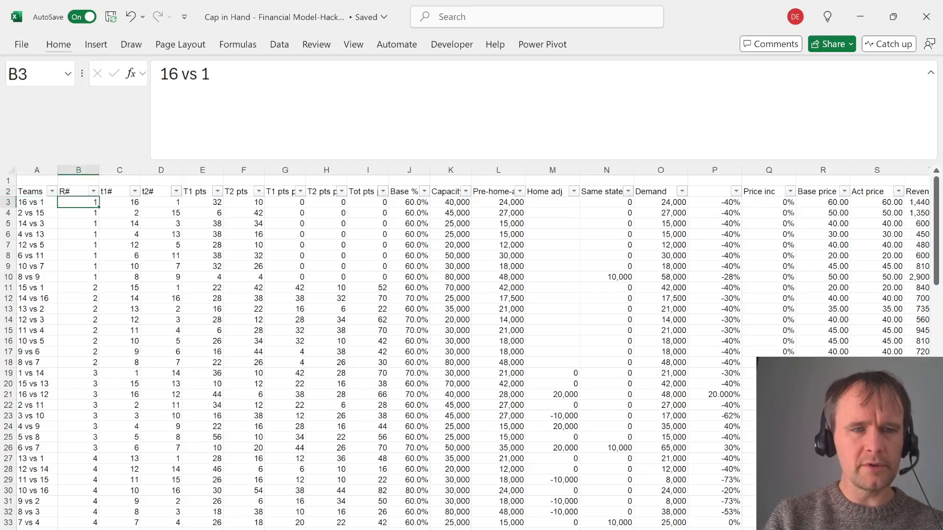
click(119, 202)
key(Right)
key(Right)
key(Right)
key(Right)
key(Right)
key(Right)
key(Right)
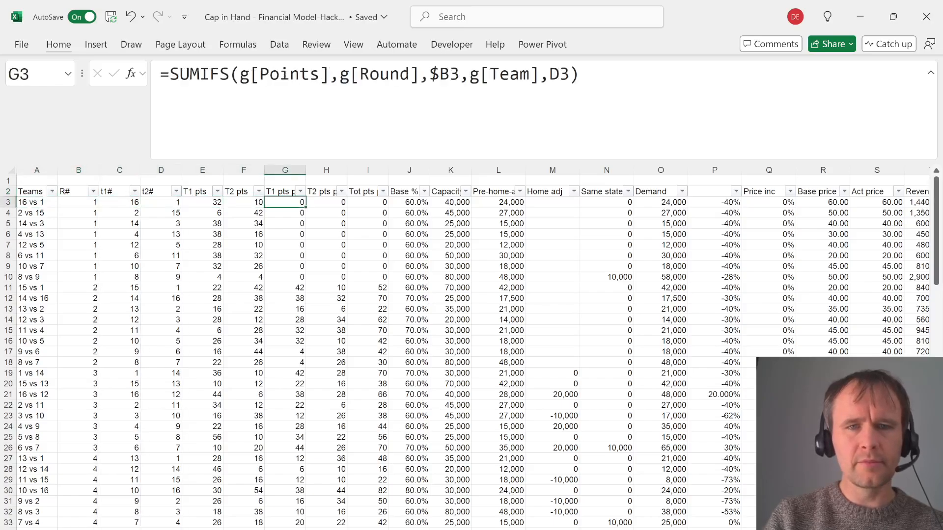
Review the row 3 formulas from the demand and pricing columns through merchandise and travel cost to the league table
key(Right)
key(Right)
key(Right)
key(Right)
key(Right)
key(Right)
key(Right)
key(Right)
key(Right)
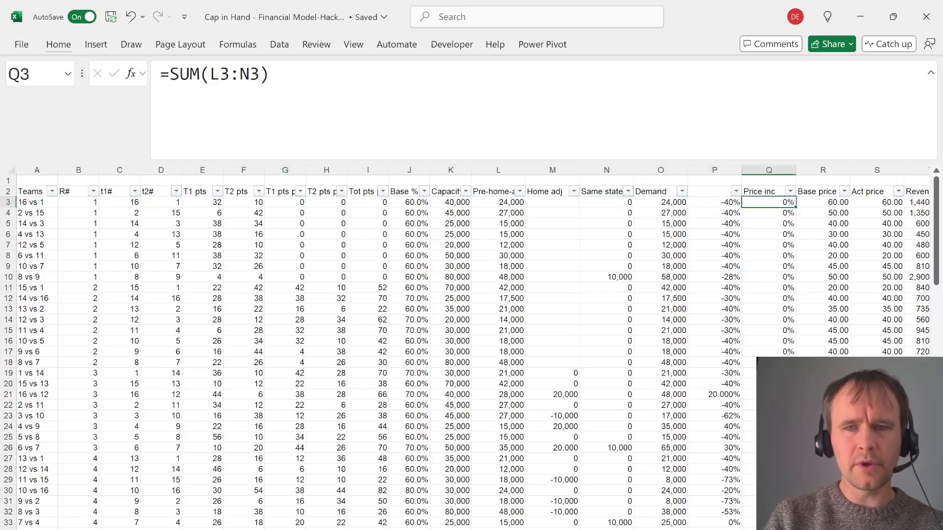
key(Right)
key(Right)
key(Right)
key(Right)
key(Right)
key(Right)
key(Right)
key(Right)
key(Right)
key(Right)
key(Right)
key(Right)
key(Right)
key(Right)
key(Right)
key(Right)
key(Right)
key(Right)
key(Right)
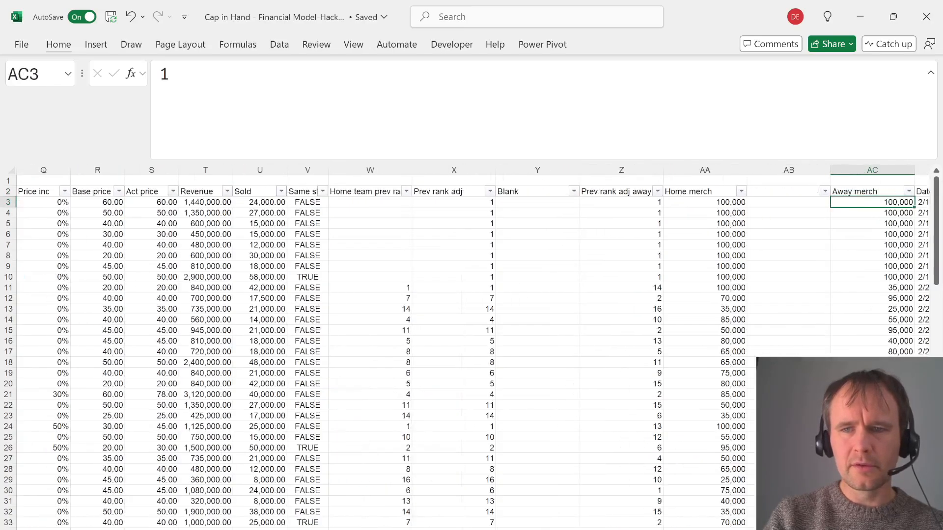
key(Right)
key(Right)
key(Right)
key(Right)
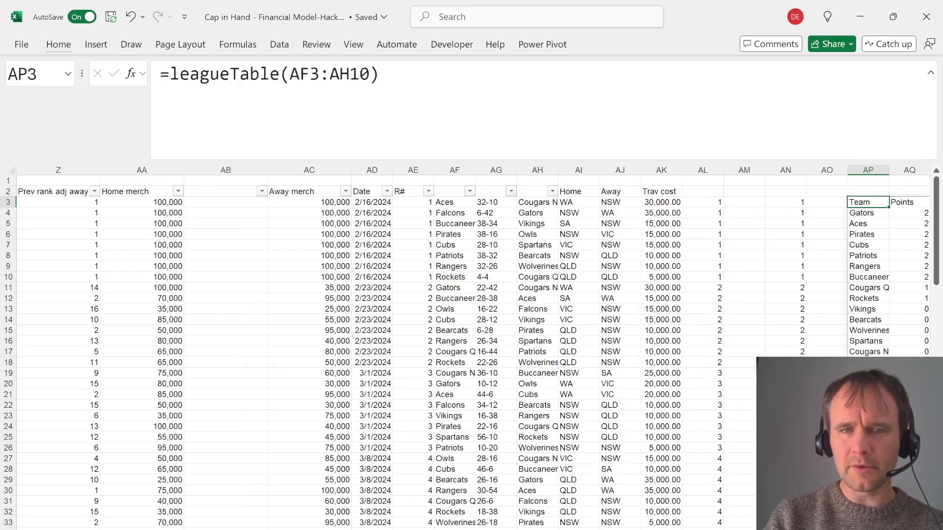
Inspect the match score formula in AG3 and trace its references to the two teams' points
click(145, 211)
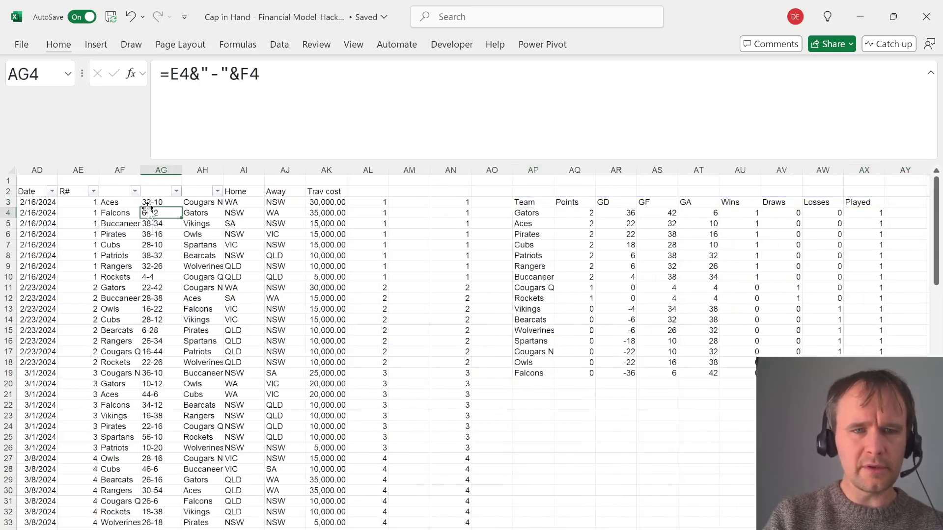
click(147, 206)
key(F2)
scroll(229, 285, left, 10)
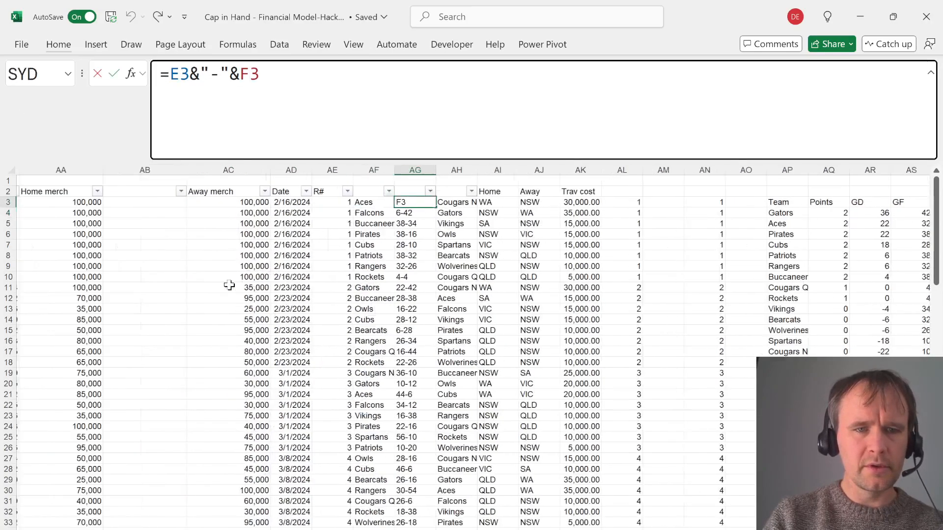
scroll(229, 285, left, 5)
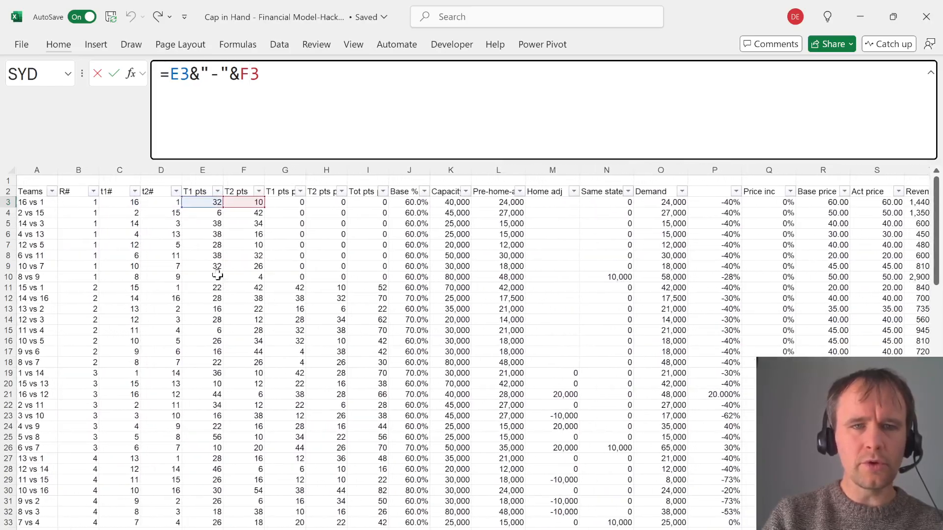
key(Escape)
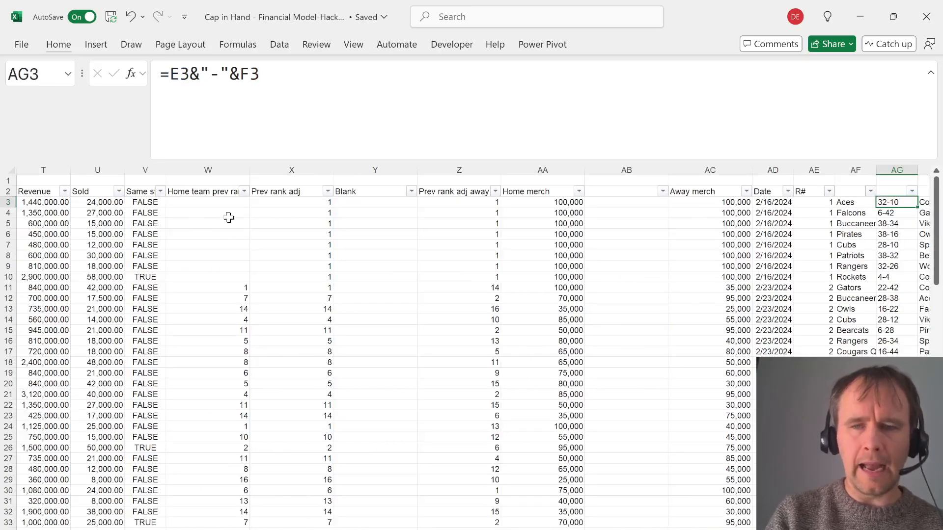
Return to the team points formulas in E3 and F3 and select both points columns for all matches
key(ctrl+Left)
key(ctrl+Left)
key(ctrl+Left)
key(ctrl+Left)
key(ctrl+Left)
key(ctrl+Left)
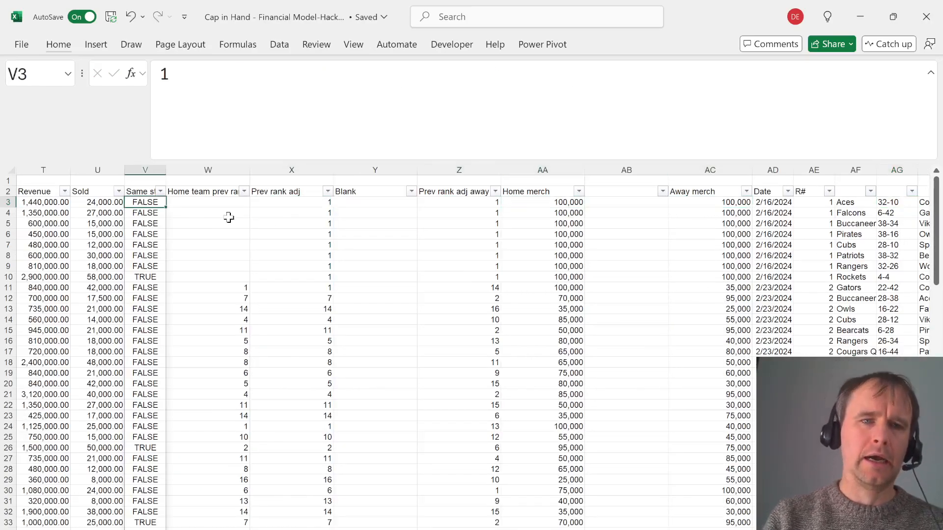
key(Right)
key(Right)
key(Right)
key(Right)
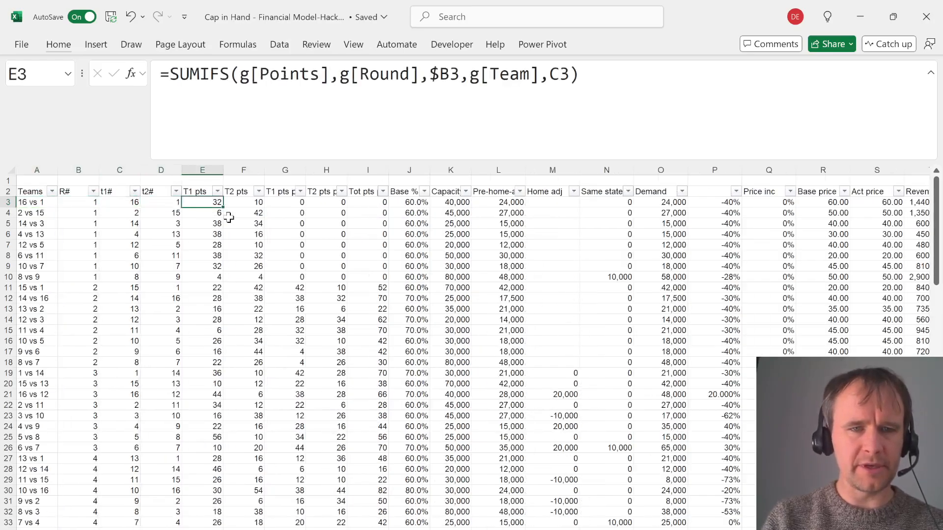
key(shift+Right)
key(ctrl+shift+Down)
Locate the round-by-round player scoring block and its points table below the player list on the Assumptions sheet
key(ctrl+Page_Down)
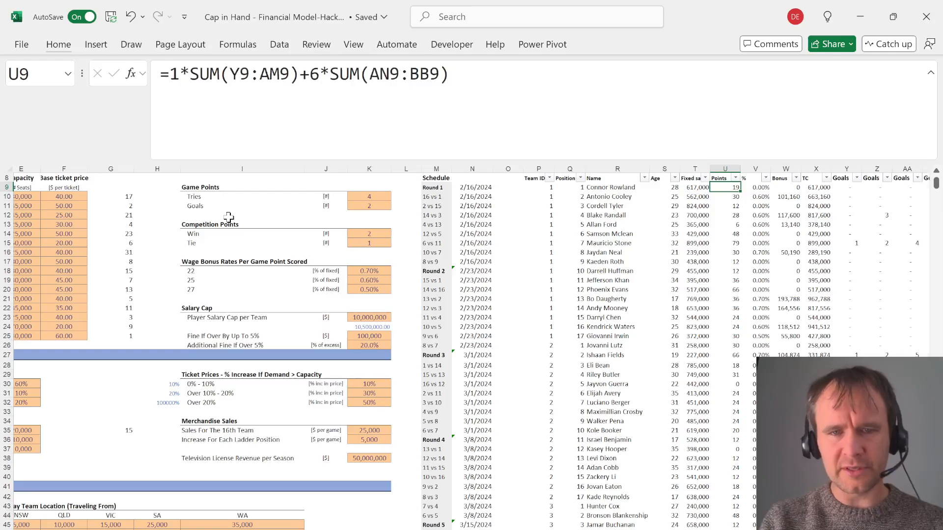
key(ctrl+Down)
key(ctrl+Down)
key(ctrl+Up)
key(Right)
key(Down)
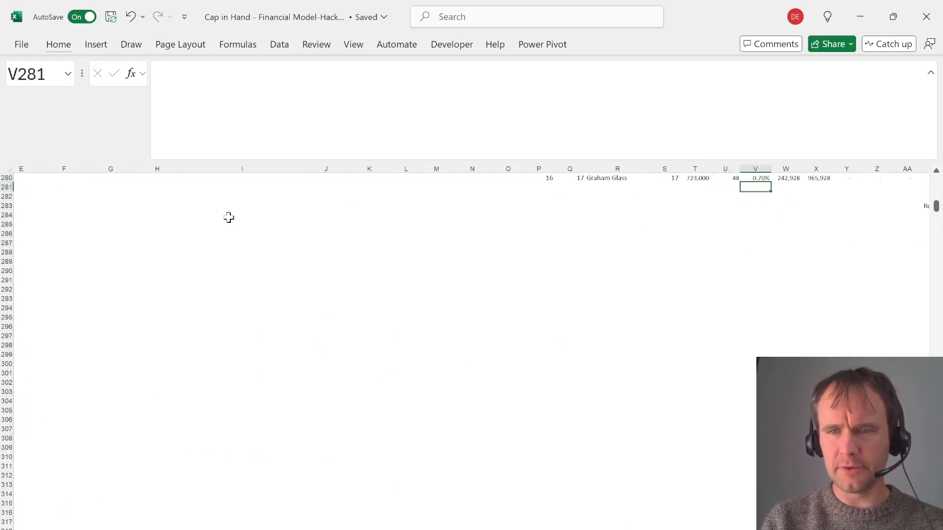
key(Down)
key(Down)
key(Down)
key(Down)
key(ctrl+Right)
key(ctrl+Right)
key(ctrl+Left)
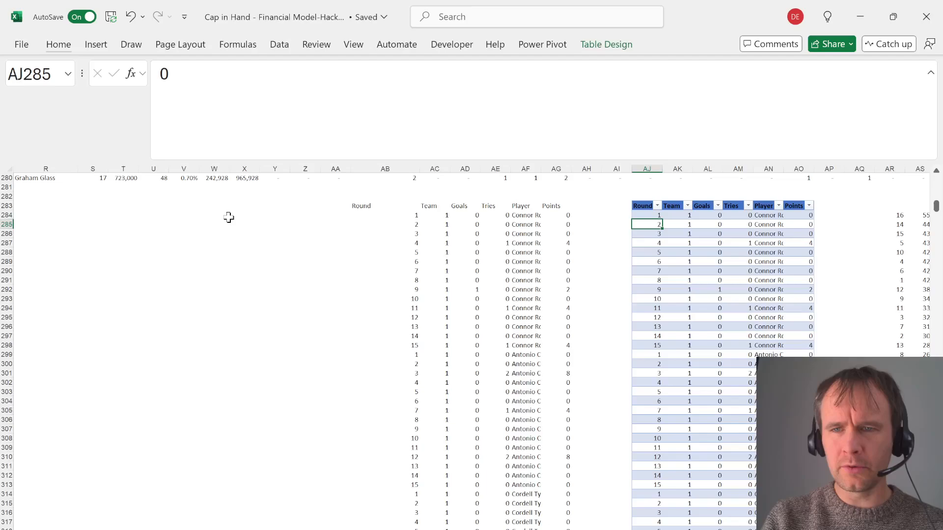
key(ctrl+Left)
key(Up)
key(ctrl+shift+Right)
key(ctrl+shift+Down)
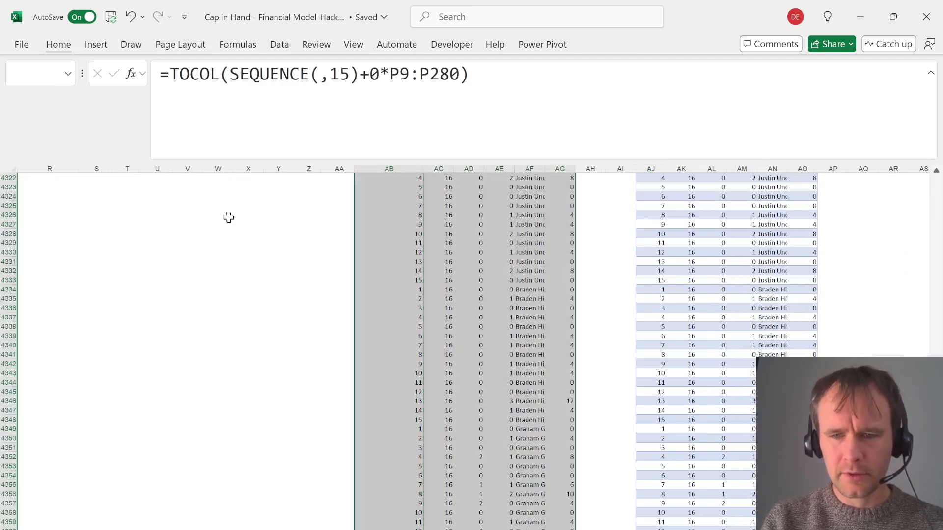
Change the Points formula in AG284 to =AE284#*6+AD284#*1 so tries score 6 and goals 1
key(ctrl+Right)
key(Up)
key(Down)
key(ctrl+shift+Down)
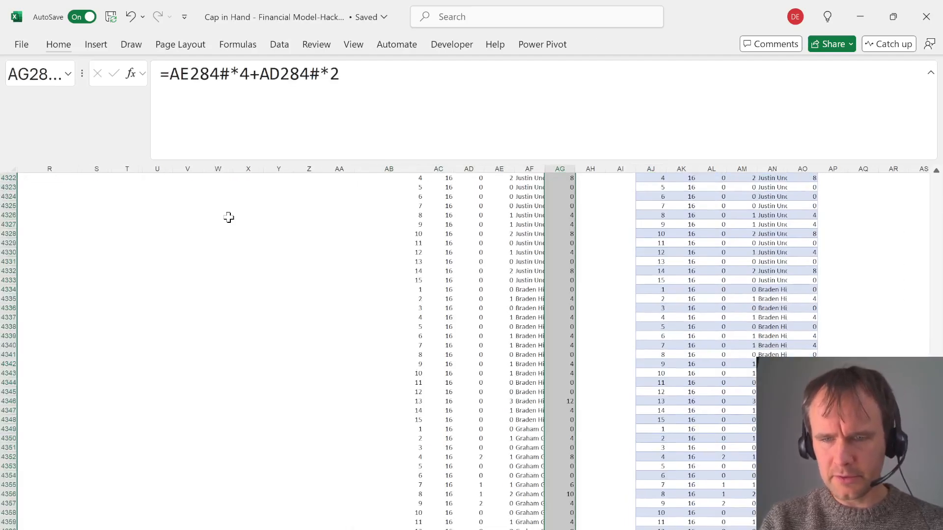
key(ctrl+Right)
key(ctrl+Left)
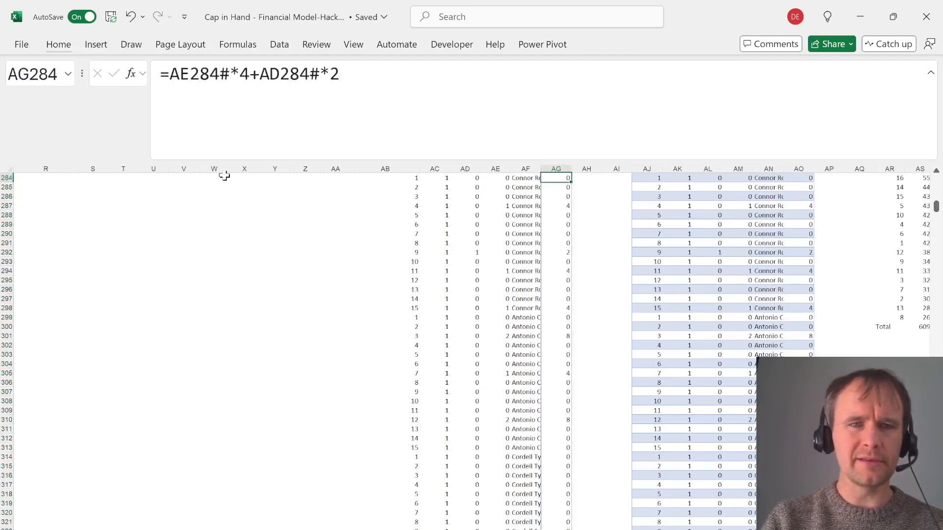
scroll(311, 208, up, 5)
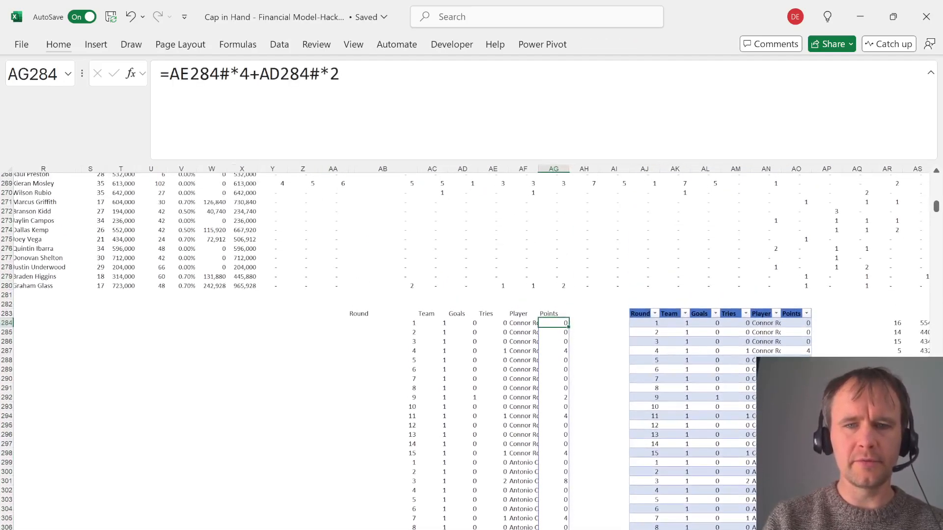
click(250, 73)
key(BackSpace)
text(6)
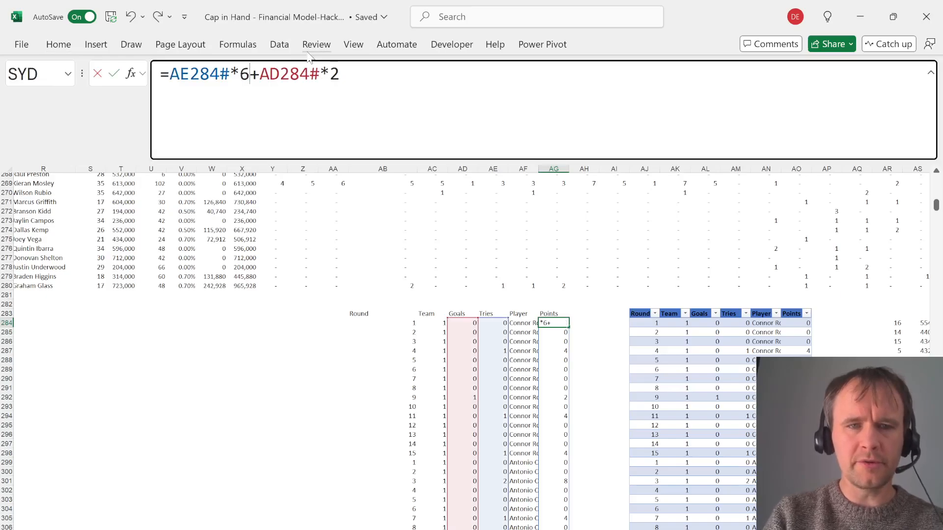
text(1)
key(Return)
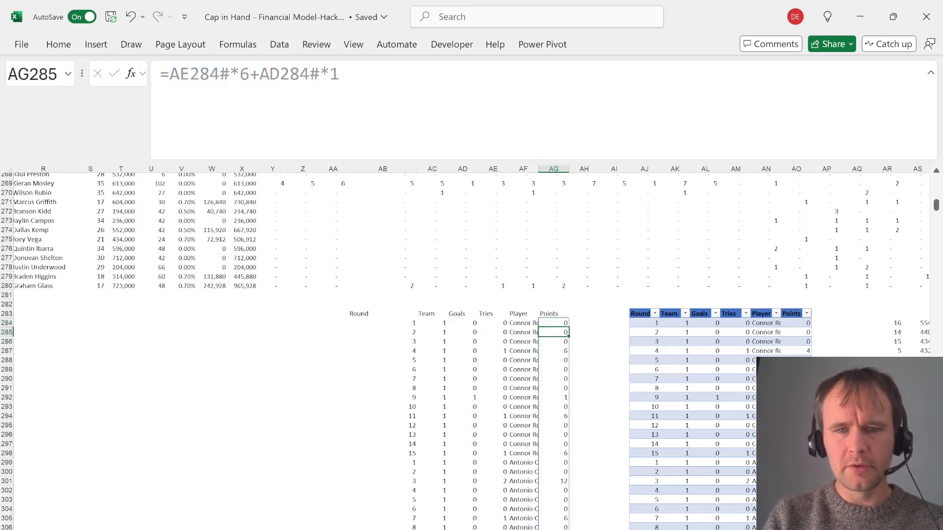
Copy the recalculated round-by-round scoring block and paste it as values over the table data starting at AJ284
key(Up)
key(Left)
key(Left)
key(Left)
key(Left)
key(Left)
key(Left)
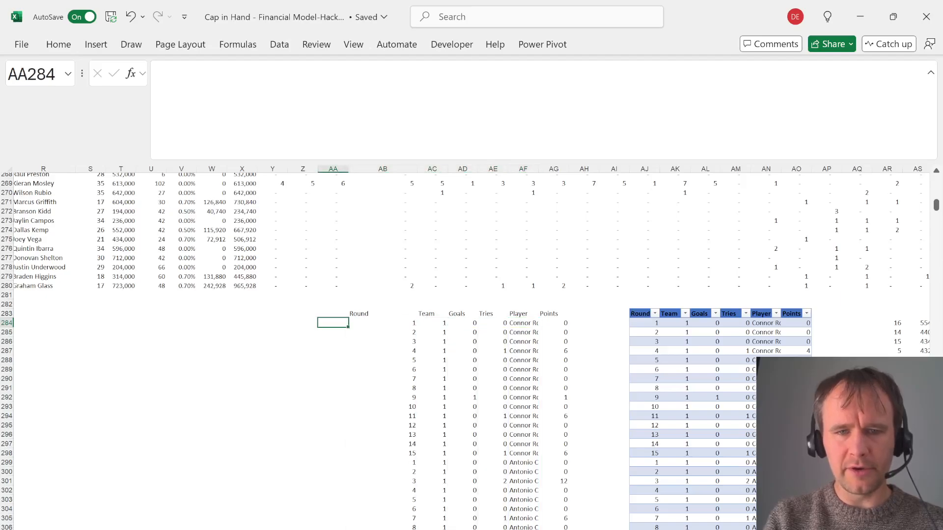
key(Right)
key(Right)
key(Right)
key(Right)
key(Right)
key(Right)
key(Right)
key(Right)
key(Right)
scroll(388, 294, down, 5)
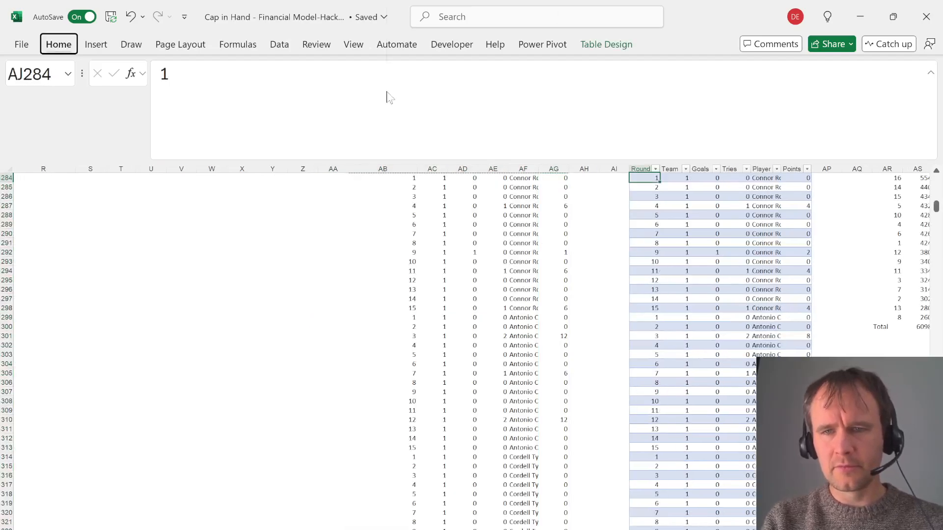
key(ctrl+a)
Check the recalculated team points and demand columns on the match sheet, and return to the team profit summary
key(ctrl+Page_Up)
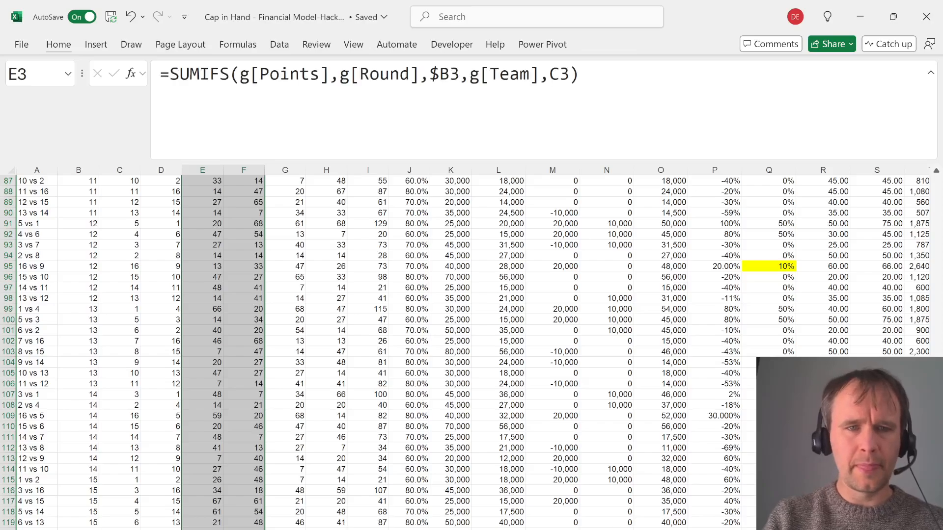
key(ctrl+Page_Up)
key(ctrl+Page_Down)
key(ctrl+Page_Up)
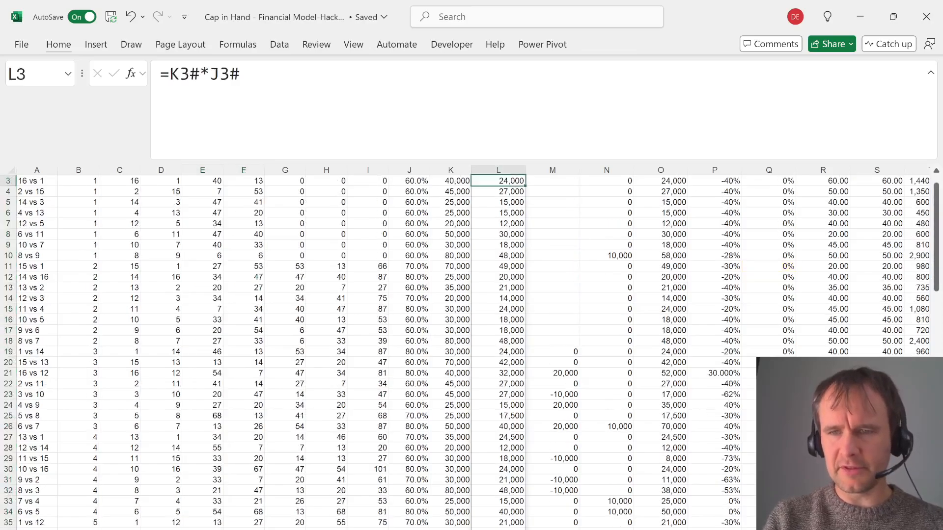
key(ctrl+Right)
key(ctrl+Right)
key(Up)
key(Up)
key(ctrl+Right)
key(Left)
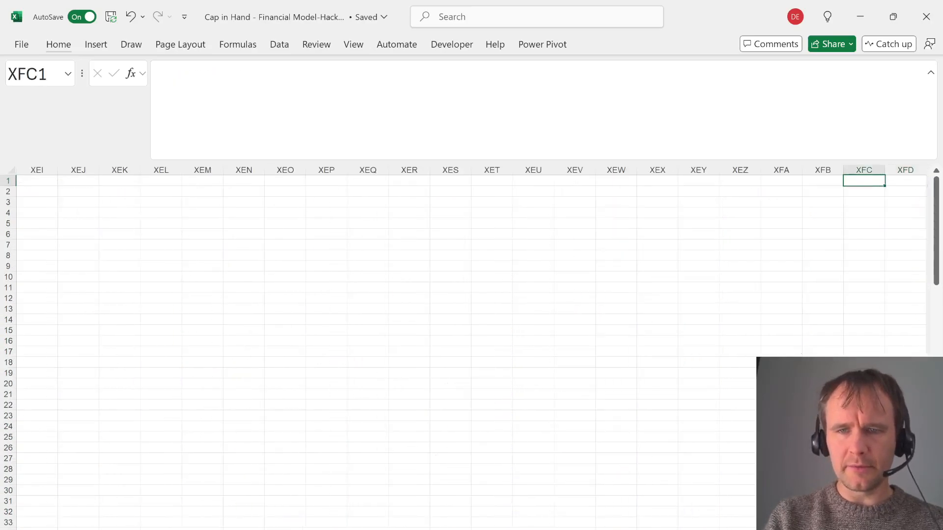
key(ctrl+Page_Up)
key(ctrl+Page_Up)
key(ctrl+Page_Up)
key(ctrl+Page_Up)
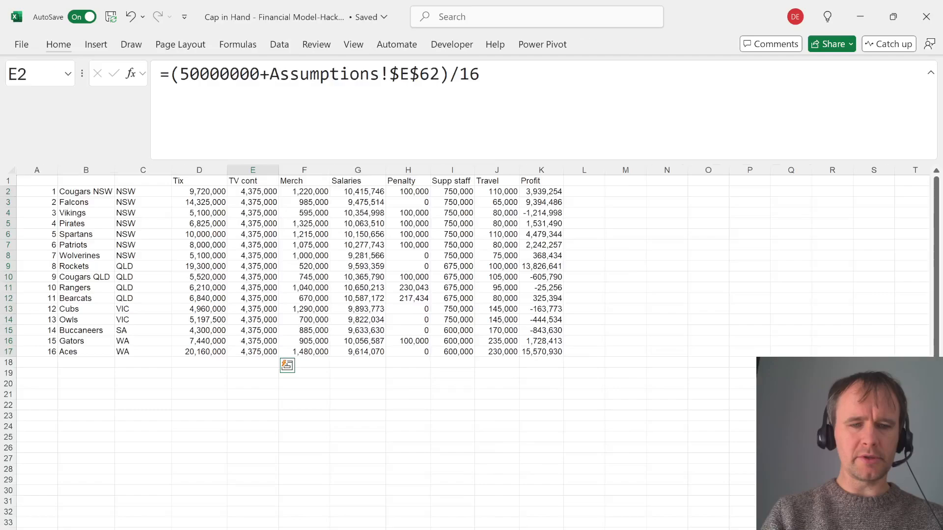
Check the gambling revenue assumption, and insert a column headed Gambling before Merch in the team profit summary
key(ctrl+Page_Down)
key(ctrl+Page_Up)
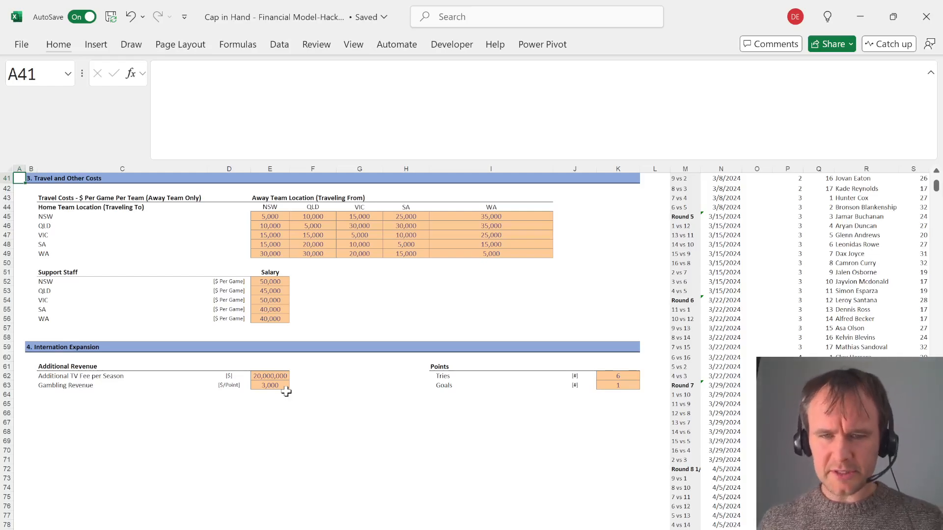
key(ctrl+Page_Down)
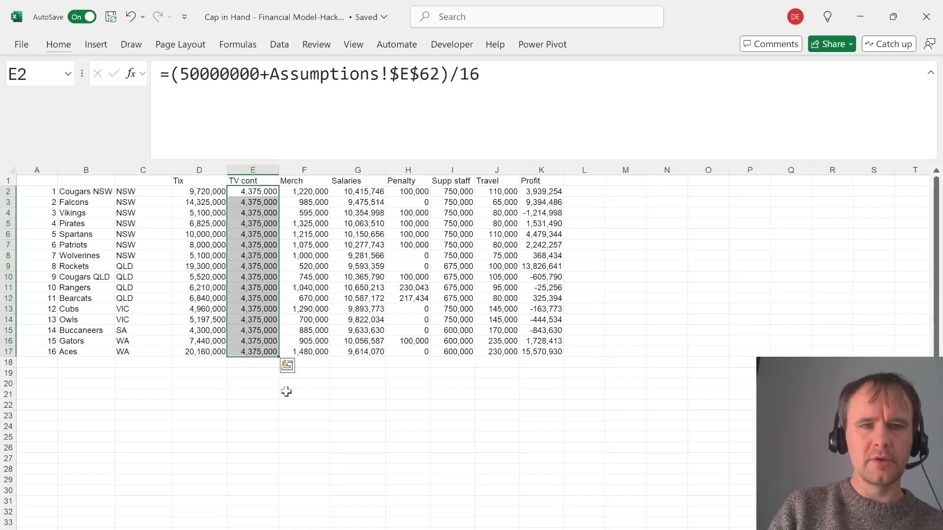
key(Right)
key(Right)
key(Left)
key(ctrl+space)
key(ctrl+shift+plus)
key(Up)
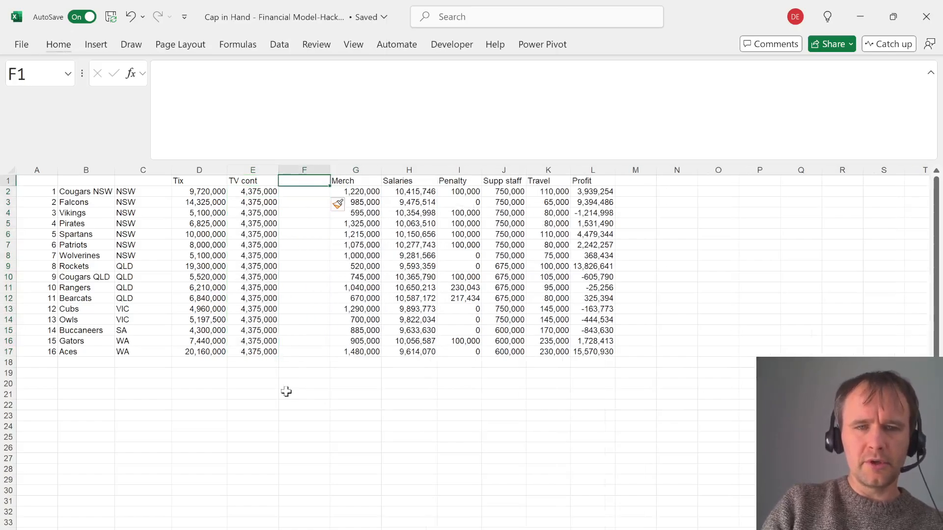
text(Gambling)
key(Return)
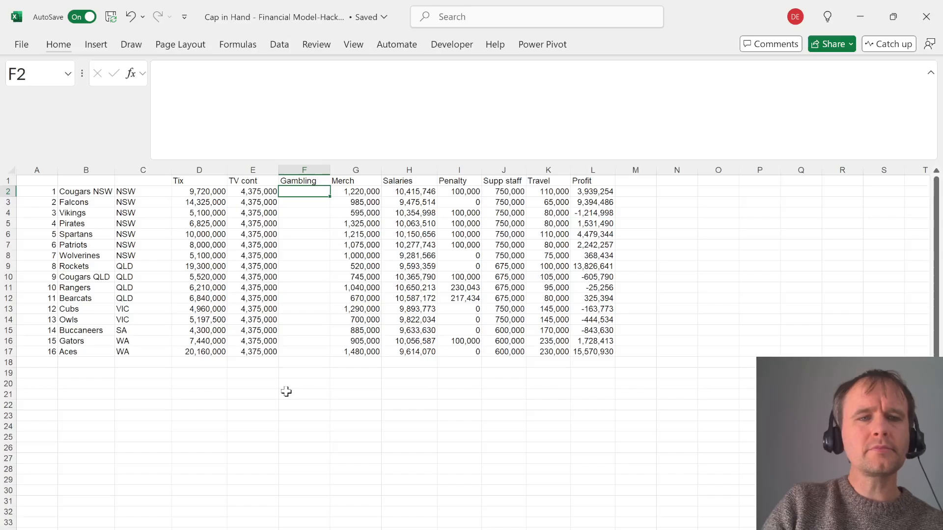
text(=sumisf)
key(Right)
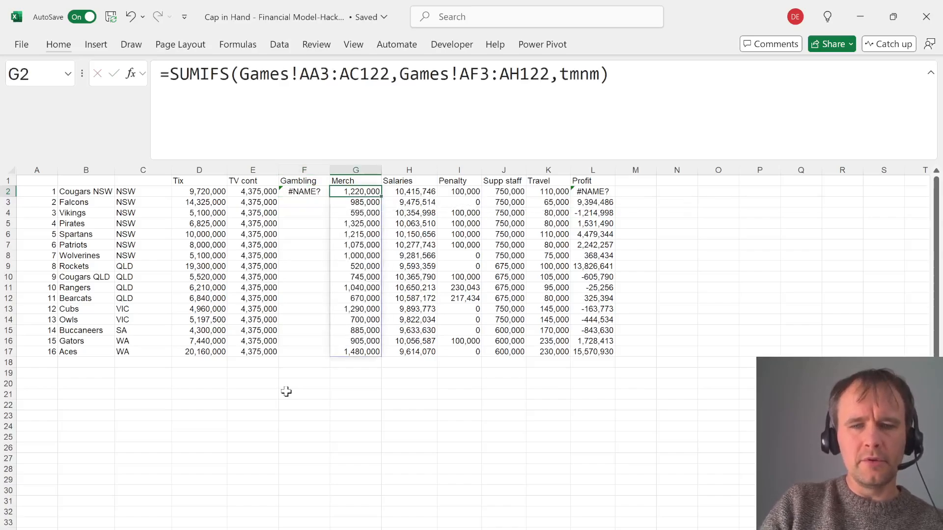
key(Left)
Start a SUMIFS formula in F2 with the player points Assumptions!$U$9:$U$280 as an absolute sum range
text(=sumof)
text(ifs)
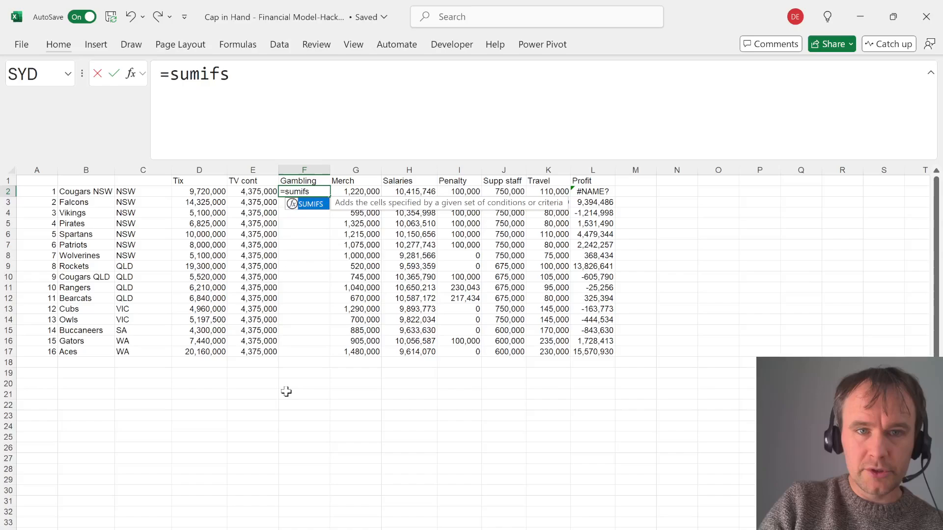
key(Tab)
key(ctrl+Page_Down)
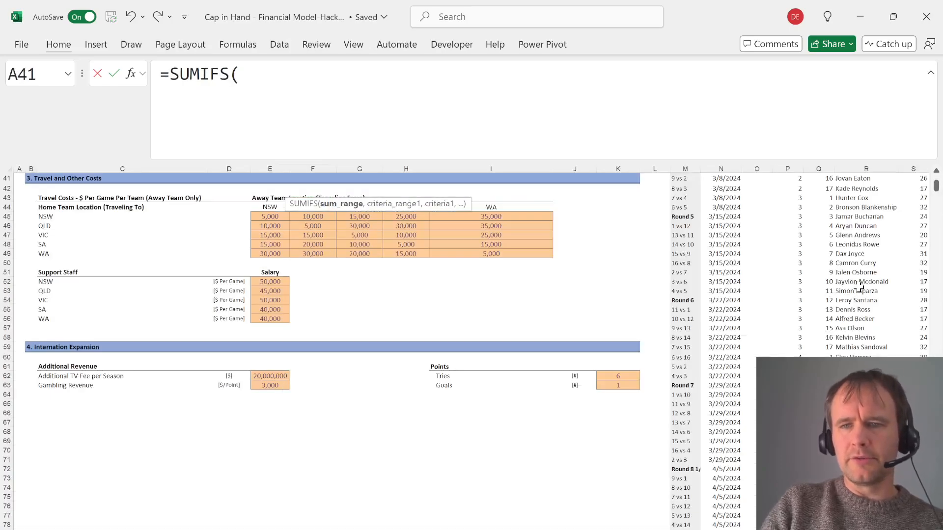
click(858, 290)
key(ctrl+Up)
key(Right)
key(Right)
key(Right)
key(Right)
key(Right)
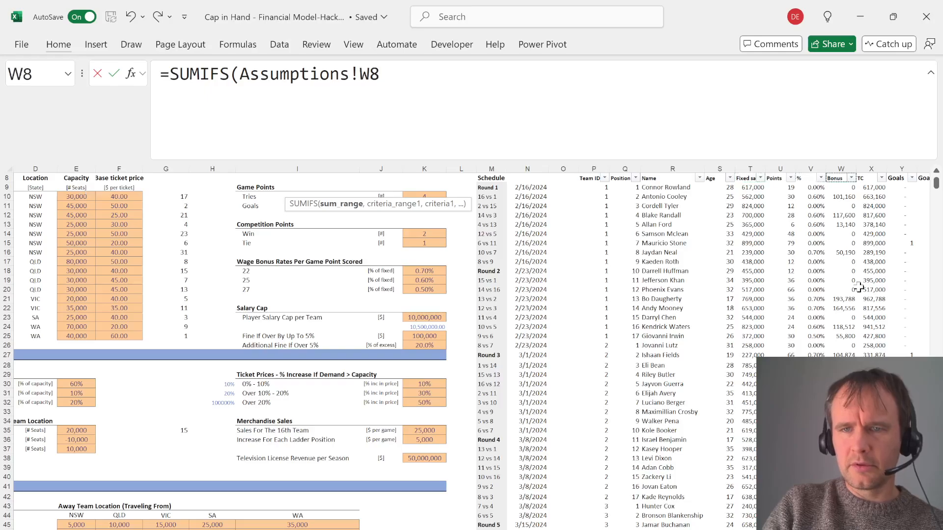
key(Left)
key(Left)
key(Down)
key(ctrl+shift+Down)
key(F4)
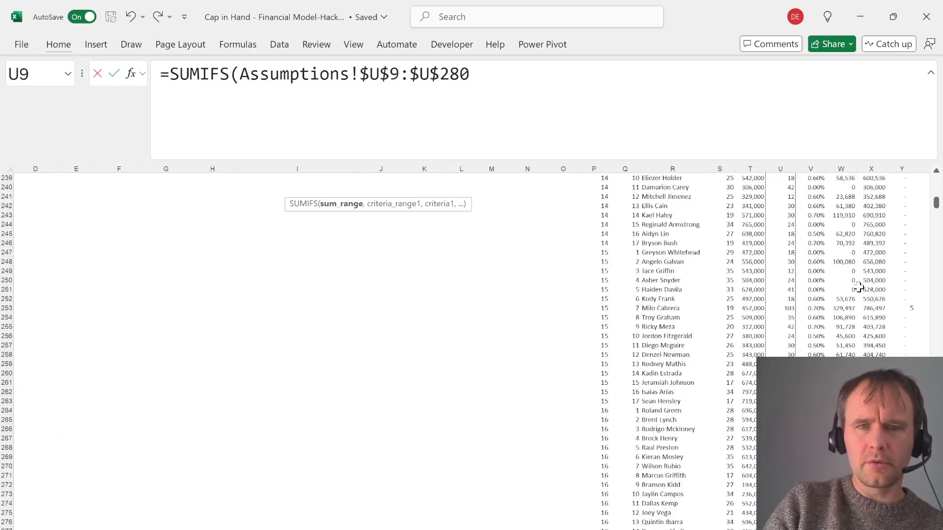
Complete the F2 SUMIFS with team IDs Assumptions!$P$9:$P$280 as criteria range and SEQUENCE(16) as criteria
text(,)
click(604, 241)
key(ctrl+Up)
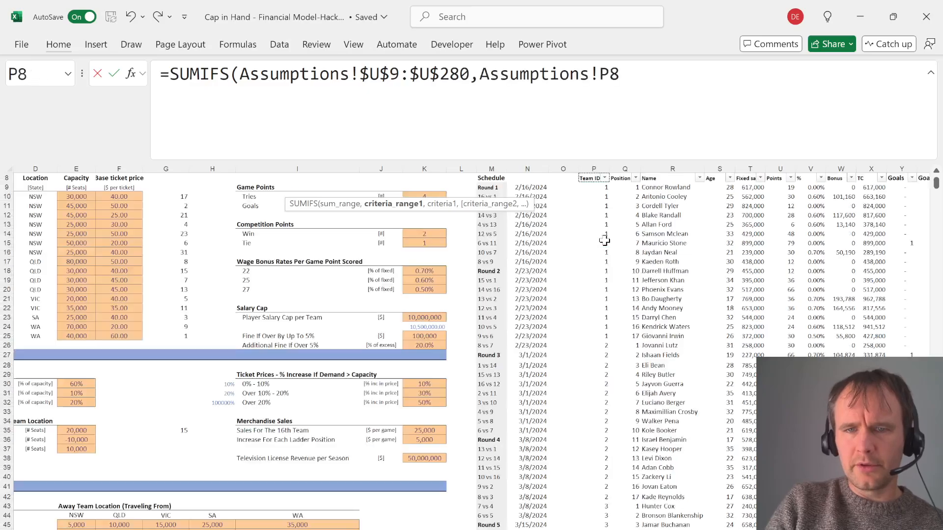
key(Down)
key(ctrl+shift+Down)
key(F4)
text(,seq)
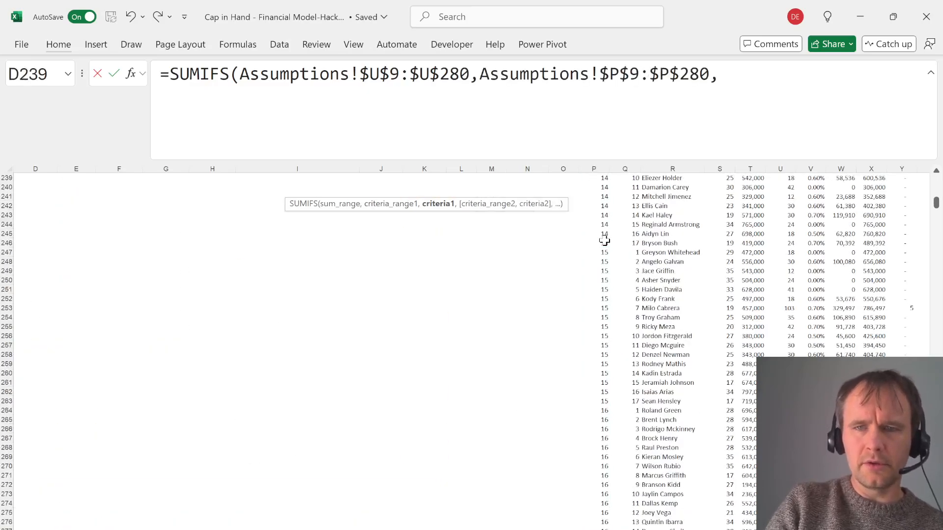
key(Tab)
text(16))
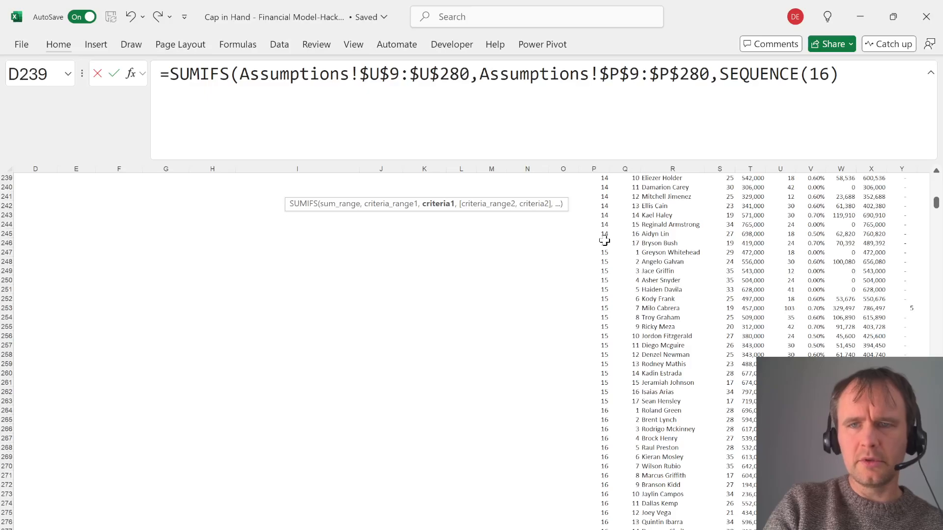
text())
key(Return)
key(Up)
key(ctrl+shift+Down)
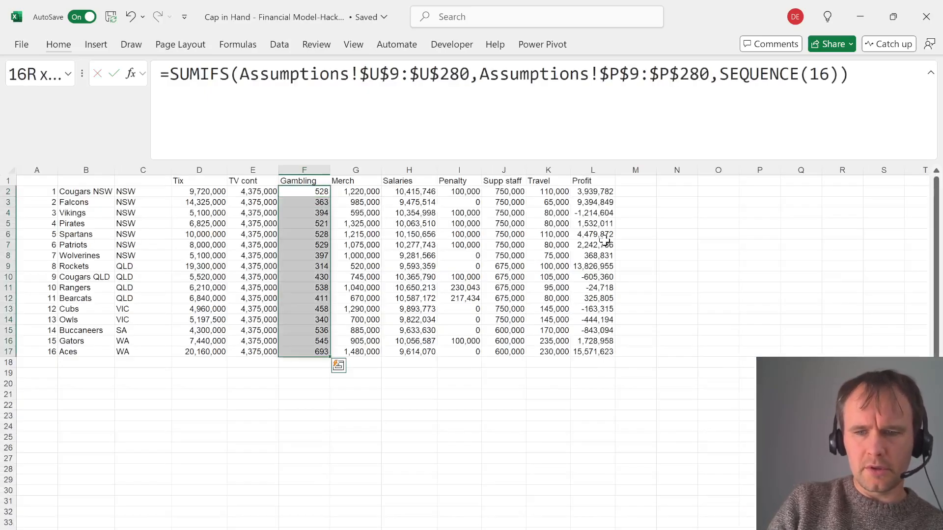
Multiply the Gambling formula in F2 by the gambling revenue per point in Assumptions!$E$63
key(ctrl+shift+Up)
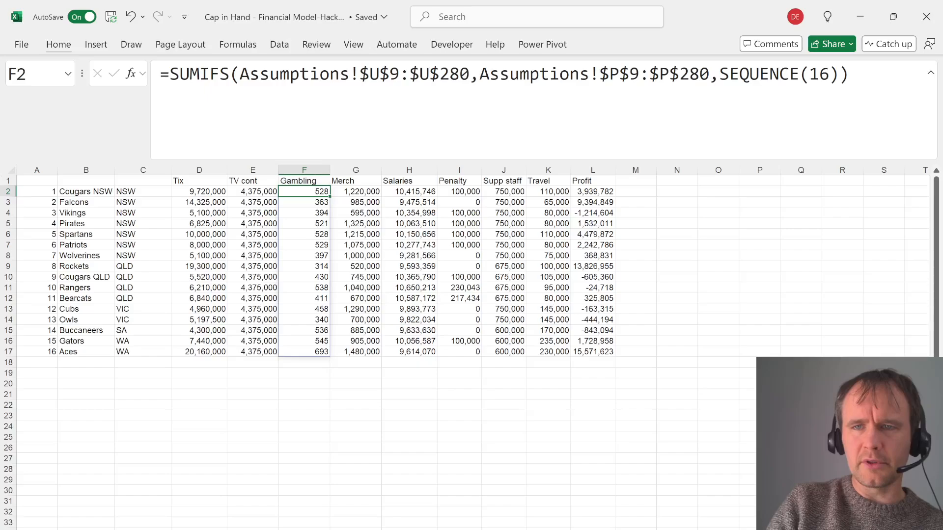
key(F2)
text(*)
key(ctrl+Page_Up)
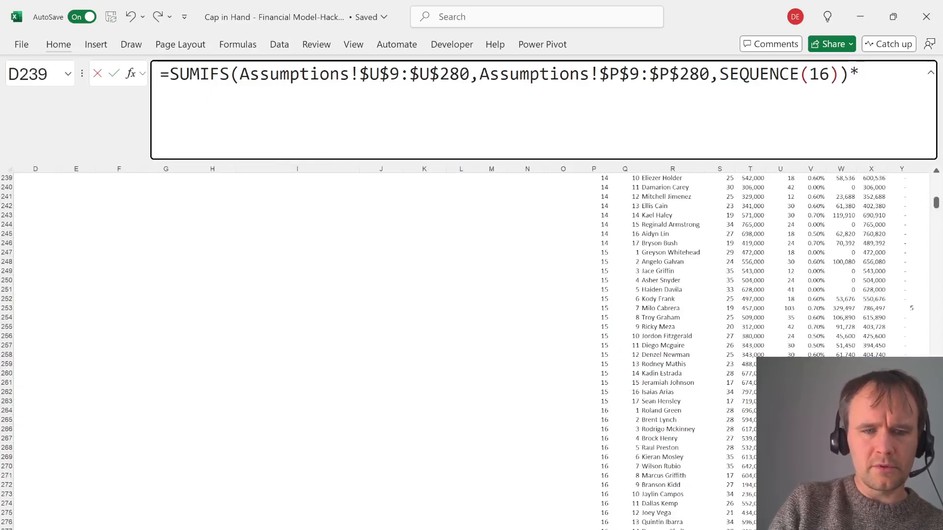
click(254, 265)
key(ctrl+Left)
key(Right)
key(Right)
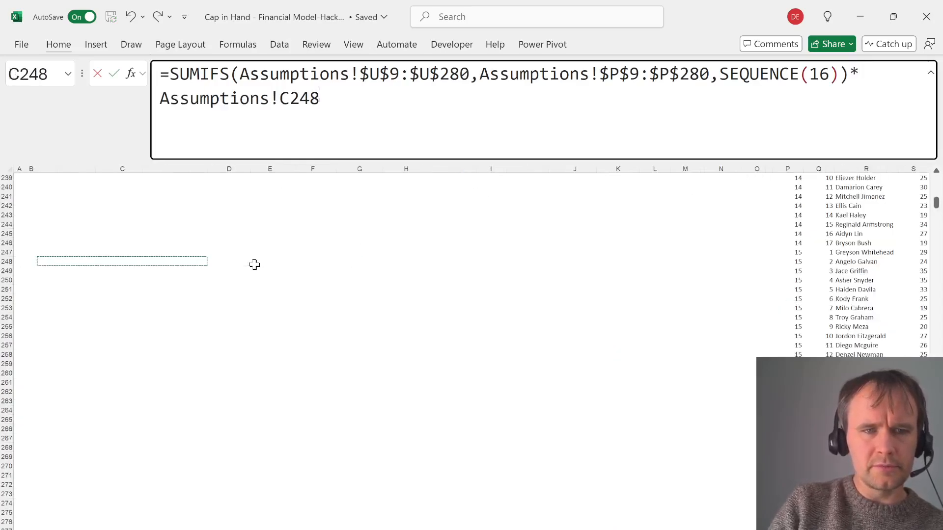
key(ctrl+Up)
key(Right)
key(Right)
key(F4)
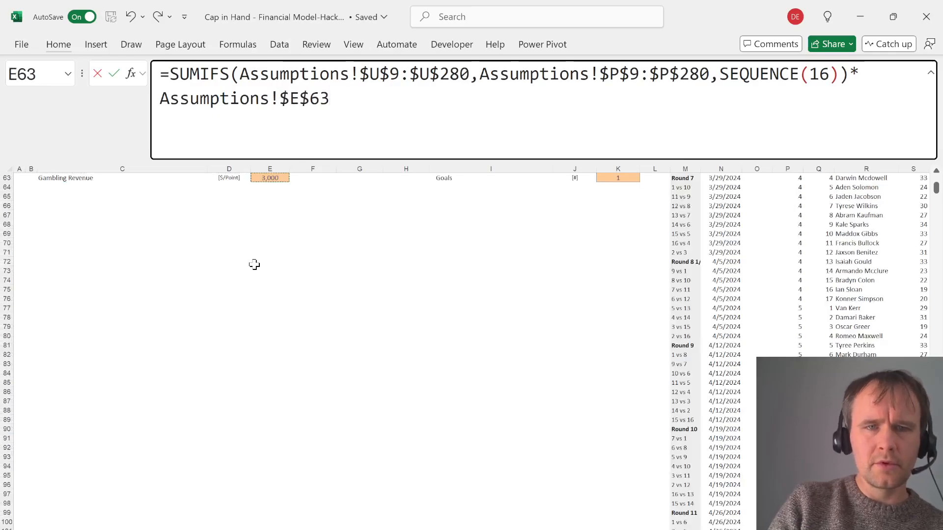
key(Return)
key(Up)
key(ctrl+shift+Down)
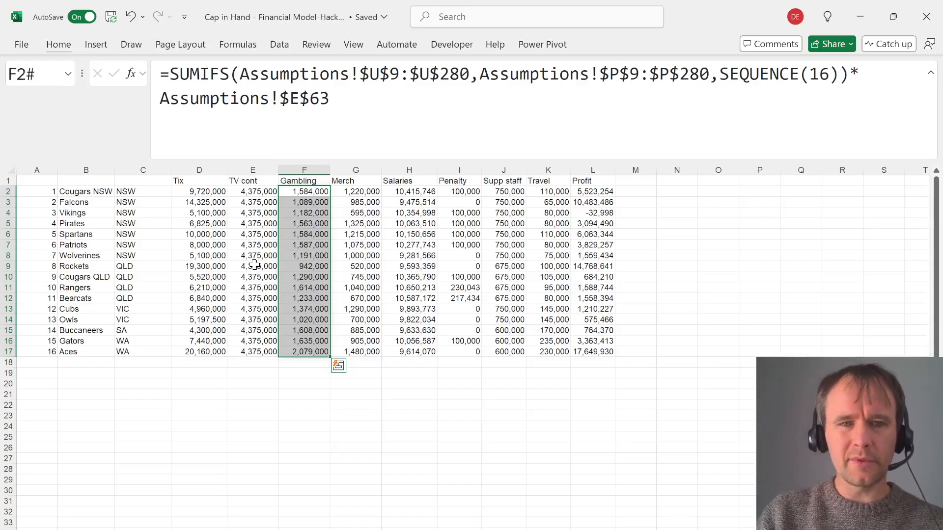
Total the player bonuses over the full spill range starting at W9 on the Assumptions sheet
key(ctrl+Right)
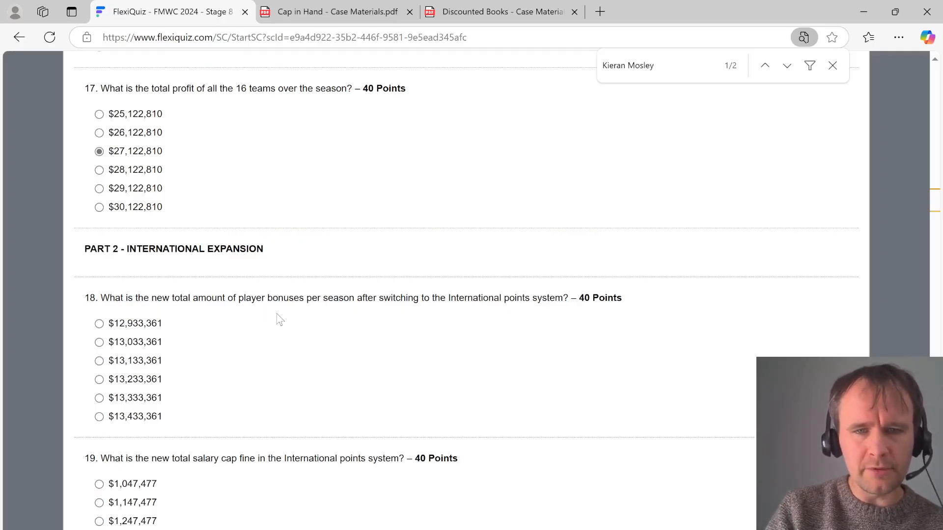
key(alt+Tab)
key(Up)
key(Right)
key(Right)
key(Right)
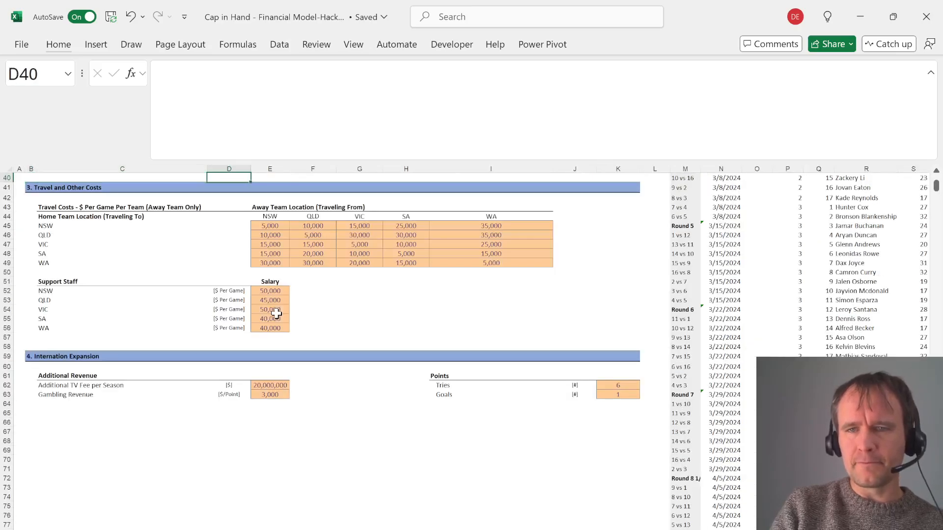
key(Right)
key(Right)
key(Right)
key(Right)
key(Right)
key(Right)
key(Right)
key(Right)
key(Right)
key(Right)
key(Right)
key(Right)
key(Right)
key(Right)
key(Right)
key(Right)
key(Right)
key(Right)
key(Right)
key(Right)
key(Left)
key(Left)
key(Up)
key(Up)
key(Up)
key(Left)
key(Left)
key(Up)
key(Up)
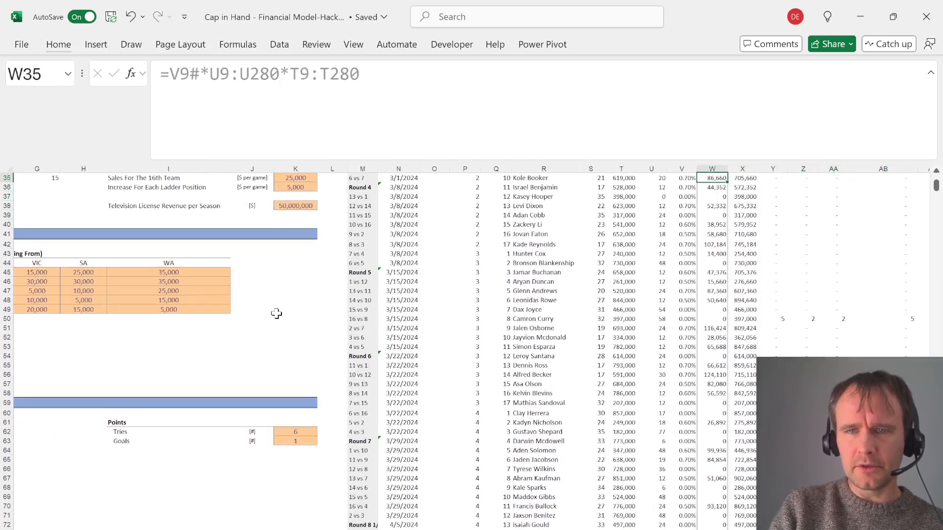
key(ctrl+Up)
key(Down)
key(ctrl+shift+Down)
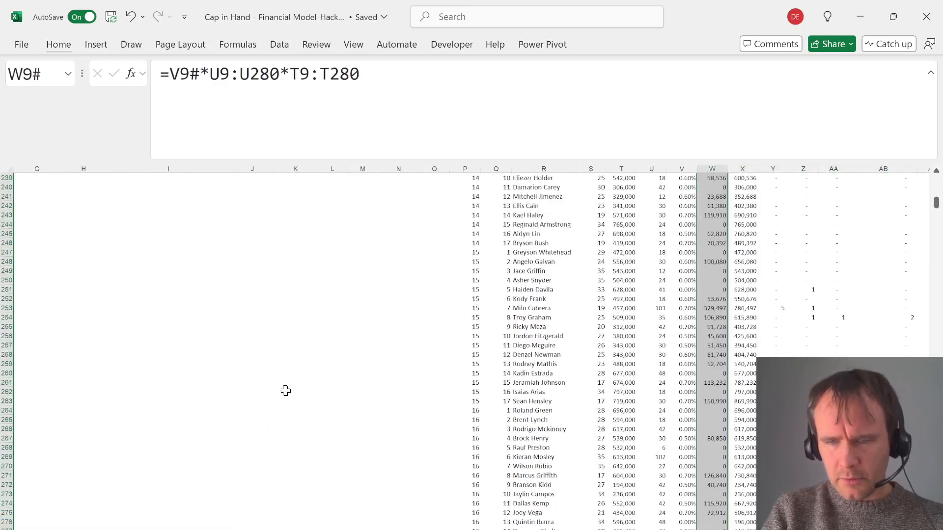
Switch to the quiz and answer question 18 on total player bonuses with $13,433,361
key(alt+Tab)
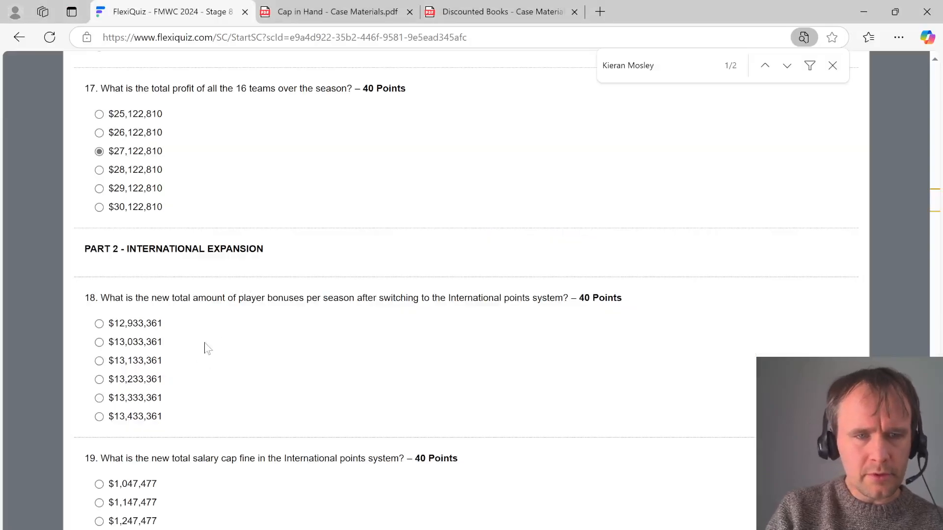
click(152, 416)
scroll(354, 393, down, 2)
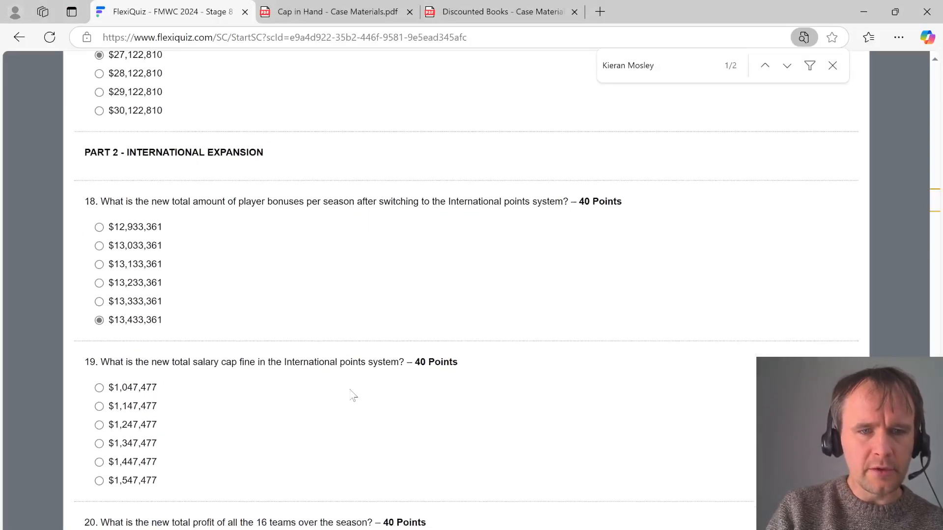
Total the Penalty column I2:I17 in the workbook's team profit summary and answer quiz question 19 with $1,147,477
key(alt+Tab)
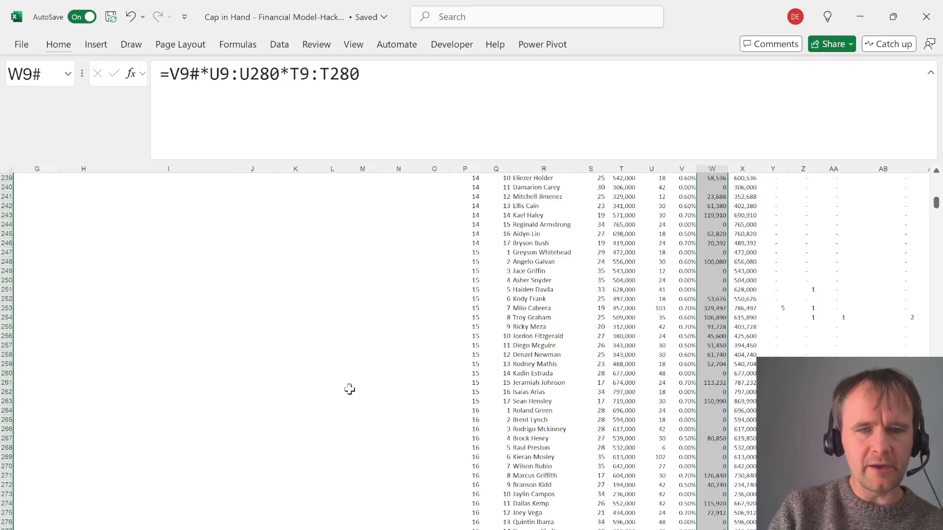
key(ctrl+Page_Up)
key(Left)
key(Left)
key(Left)
key(ctrl+shift+Down)
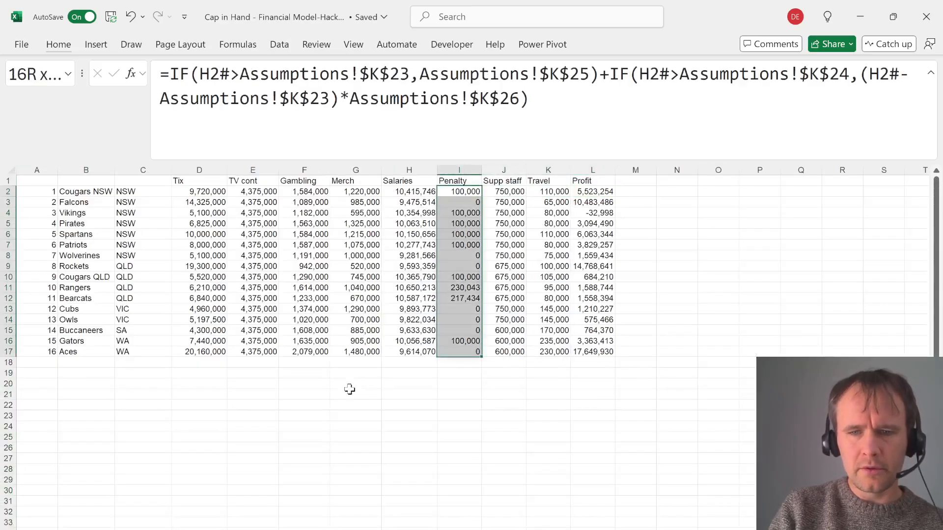
key(alt+Tab)
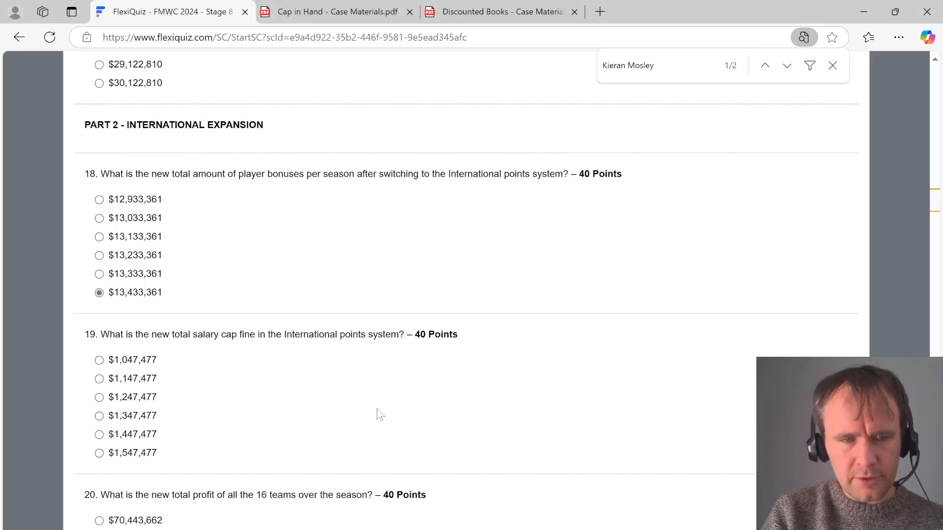
click(148, 381)
scroll(298, 415, down, 3)
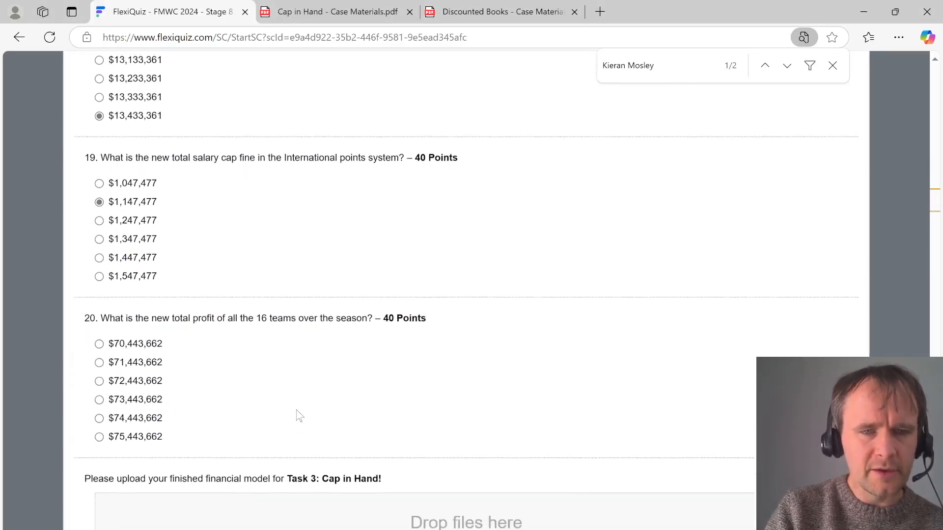
Total the Profit column L2:L17 in the team summary and compare it with the answer options for question 20
key(alt+Tab)
key(Right)
key(Right)
key(Right)
key(ctrl+shift+Down)
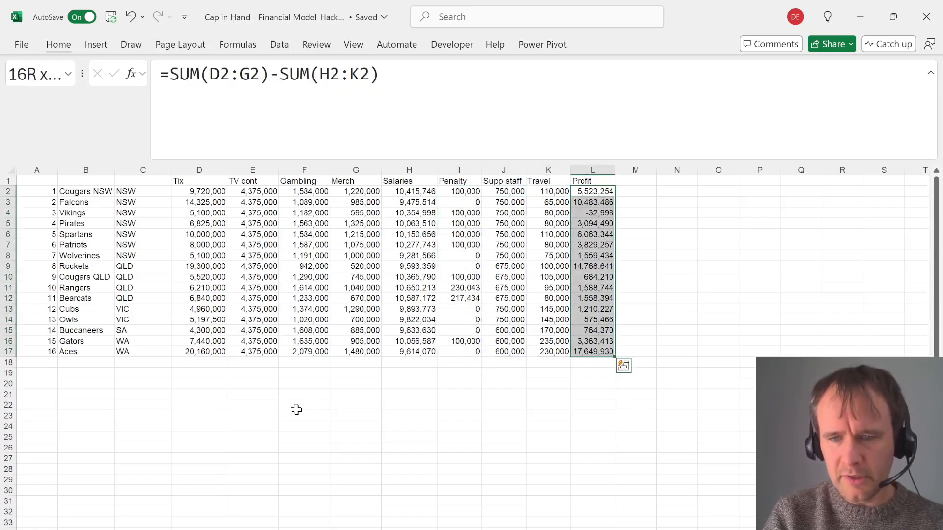
key(alt+Tab)
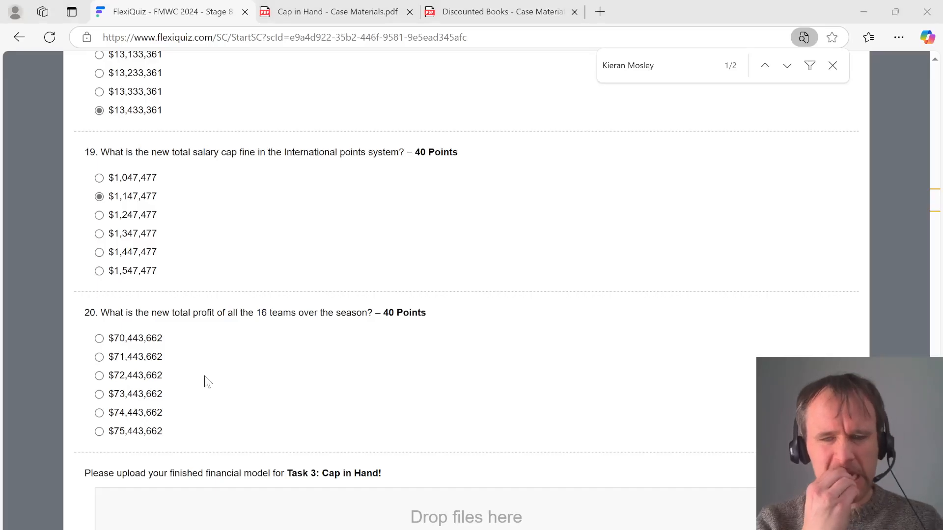
key(alt+Tab)
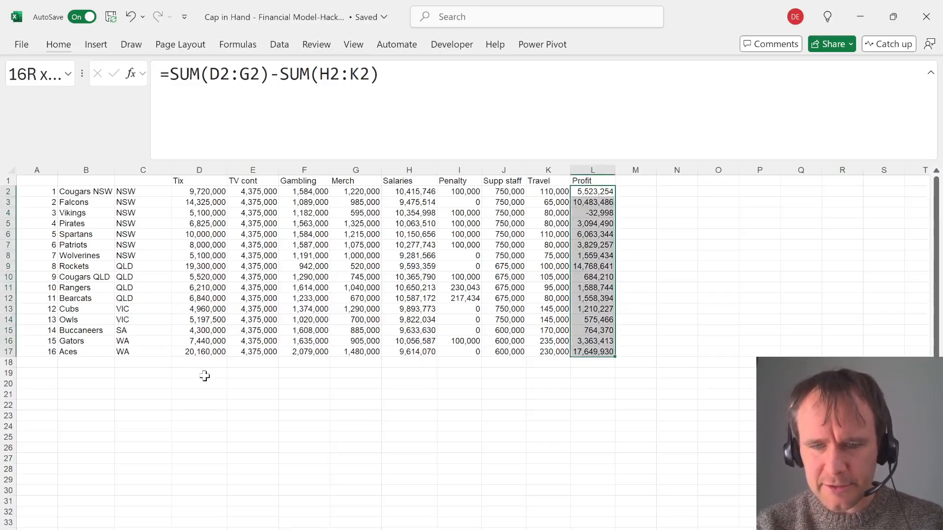
Try multiplying the Gambling formula in F2 by 2 and total the recalculated Profit column
key(Left)
key(Left)
key(Left)
key(Left)
key(Left)
key(Left)
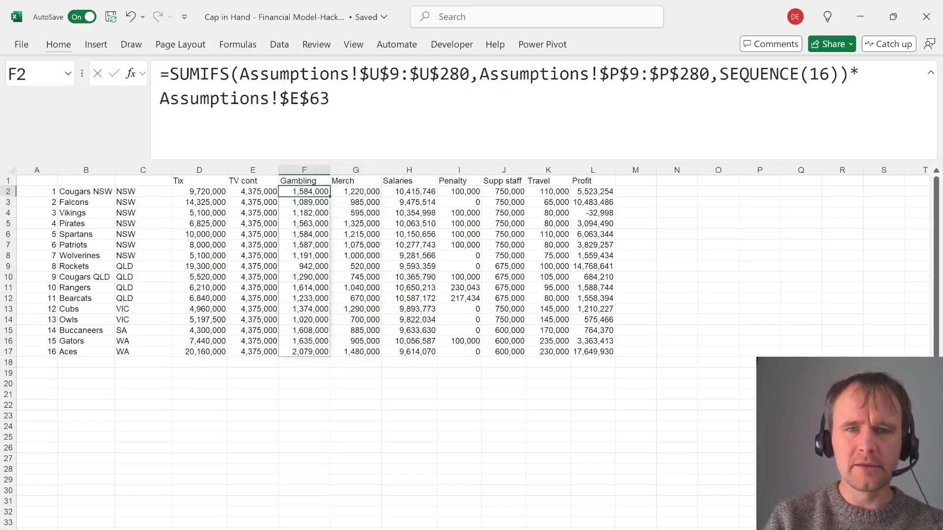
key(F2)
text(*2)
key(Return)
key(Right)
key(Right)
key(Right)
key(Right)
key(Right)
key(Right)
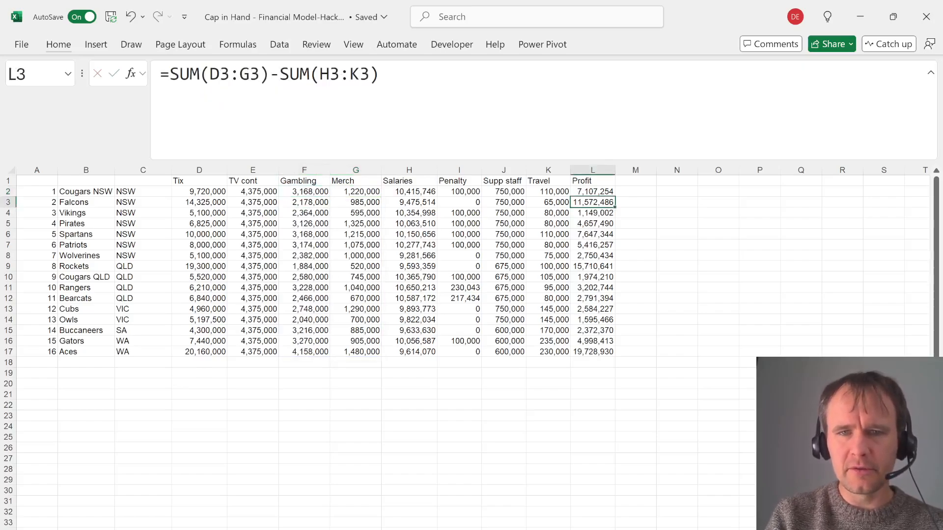
key(Up)
key(ctrl+shift+Down)
key(ctrl+z)
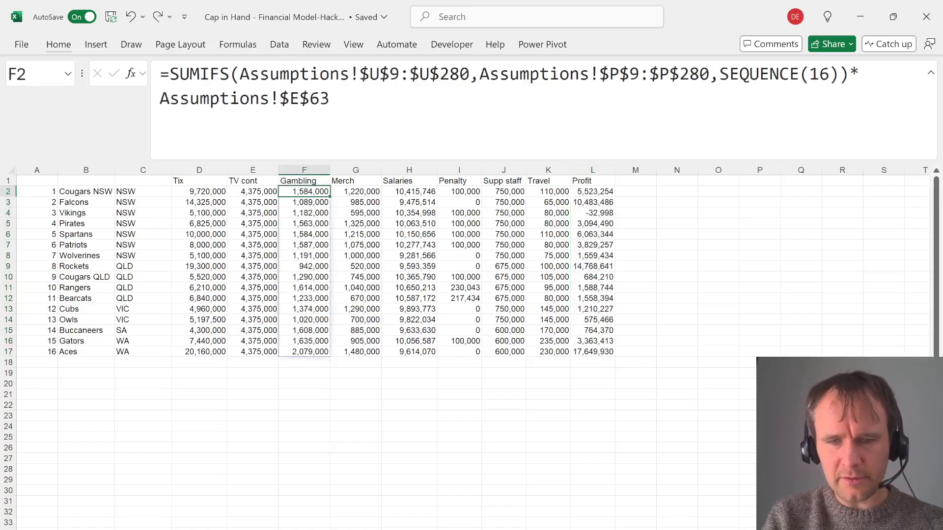
Recheck the total of L2:L17 against the question 20 profit options in the quiz
key(Right)
key(Right)
key(Right)
key(Right)
key(Right)
key(Right)
key(ctrl+shift+Down)
key(alt+Tab)
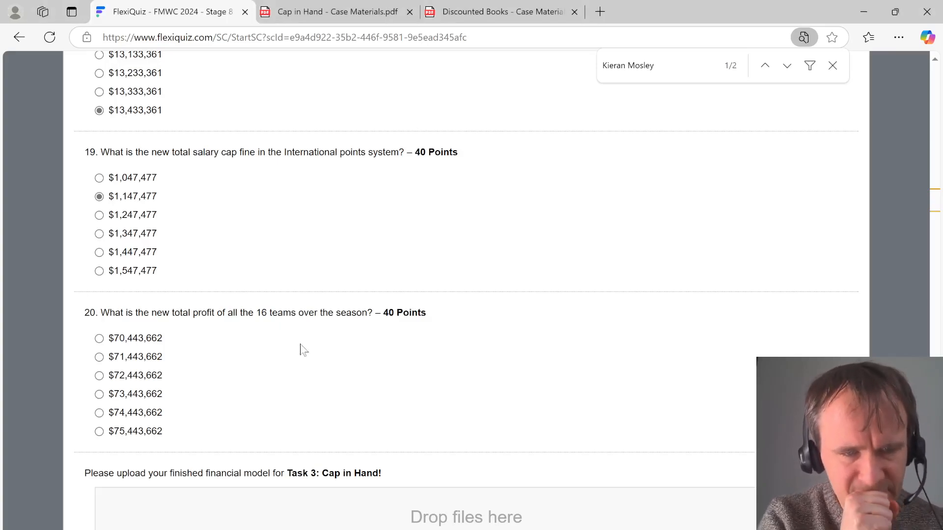
key(alt+Tab)
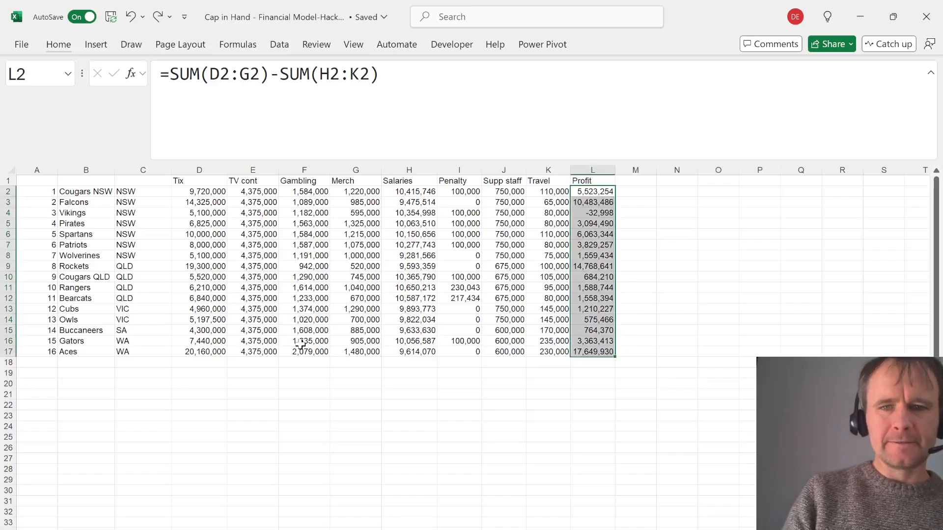
Review the Travel formula in K2 and the International Expansion revenue and points inputs on the Assumptions sheet
key(Up)
key(Left)
key(Down)
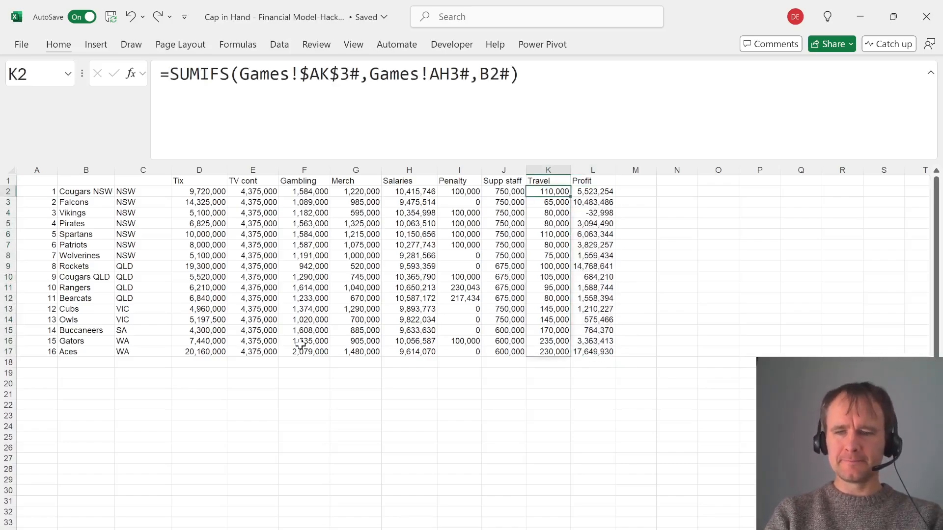
key(ctrl+Page_Up)
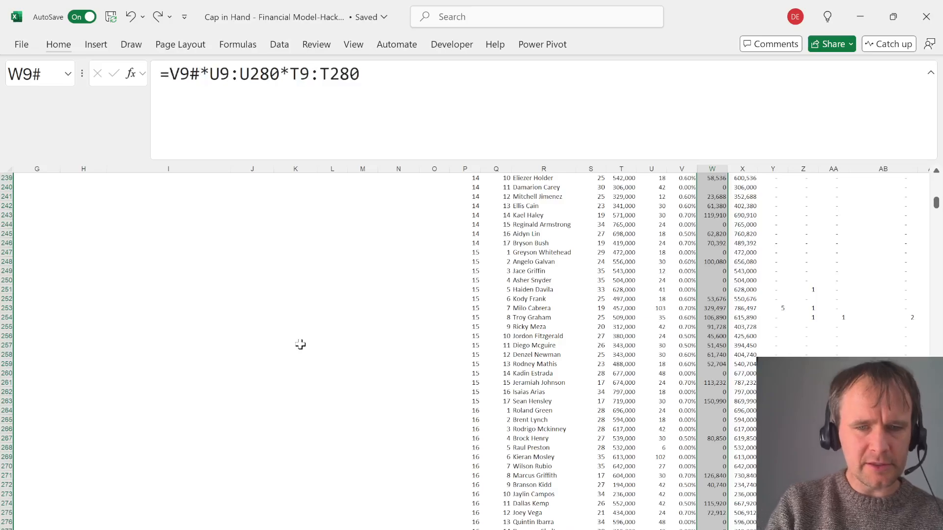
key(ctrl+Left)
key(ctrl+Left)
key(ctrl+Left)
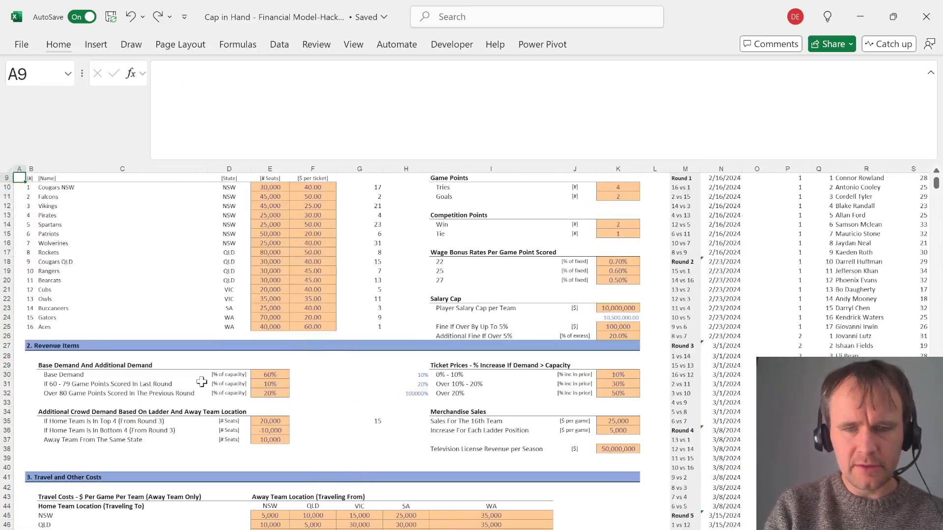
scroll(384, 370, down, 10)
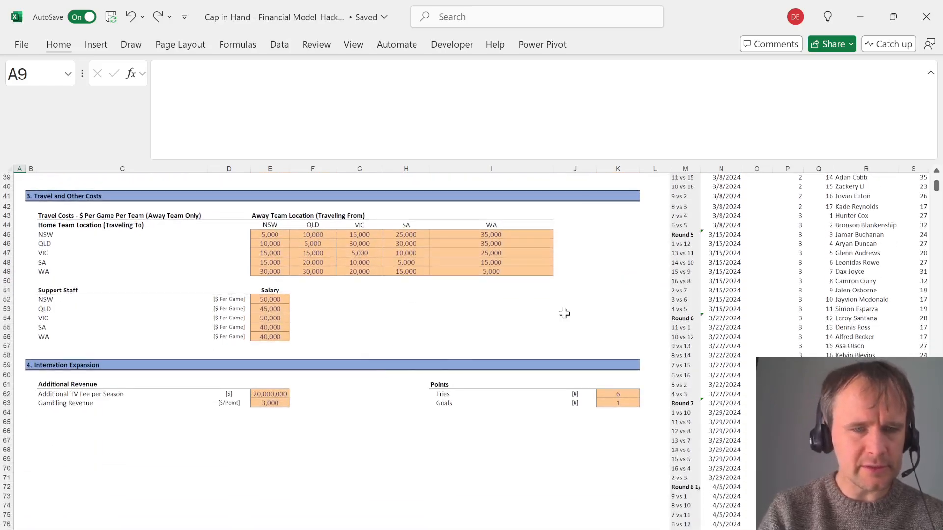
scroll(690, 316, right, 1)
scroll(690, 316, up, 1)
Search the Assumptions sheet for 4~* to look for formulas with a hard-coded multiplication by 4
key(ctrl+f)
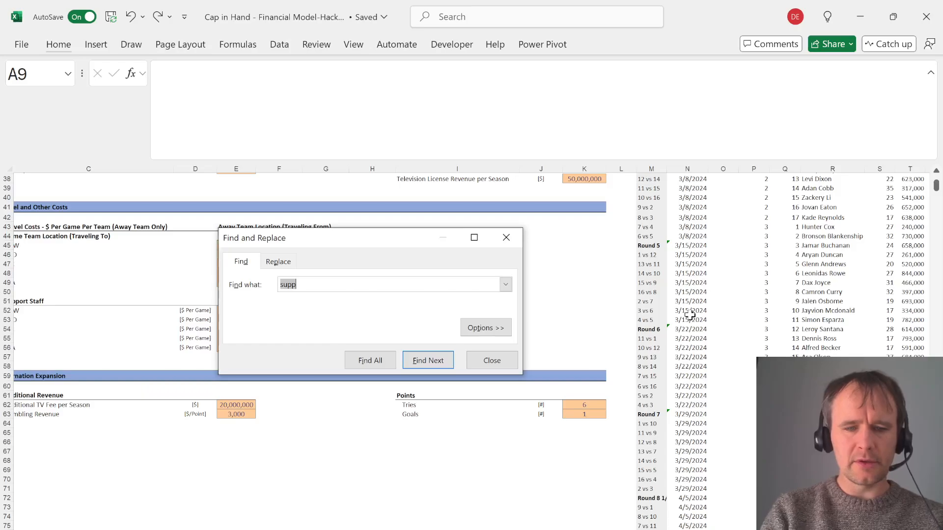
text(4~*)
key(Return)
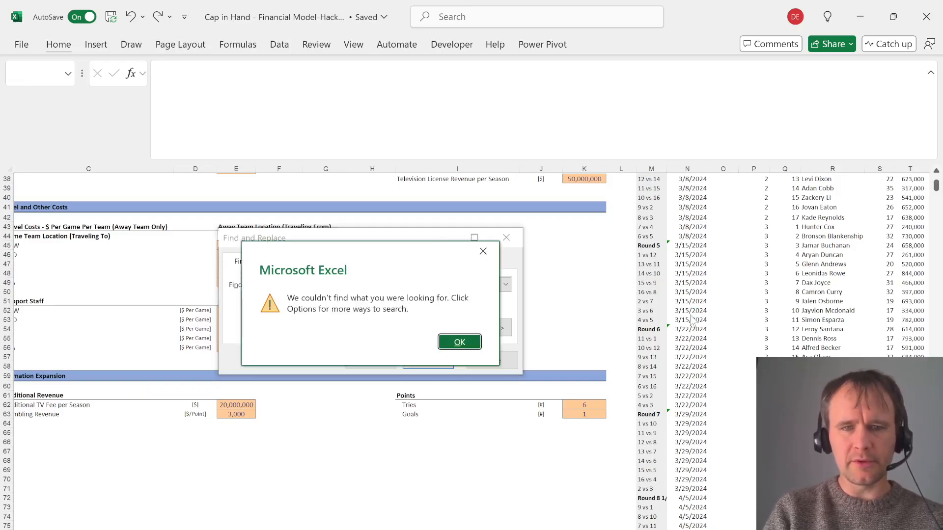
key(Return)
key(Escape)
Search the Games sheet for 4~*, inspect the matching formulas one by one, and return to the team profit summary
key(ctrl+Page_Down)
key(ctrl+f)
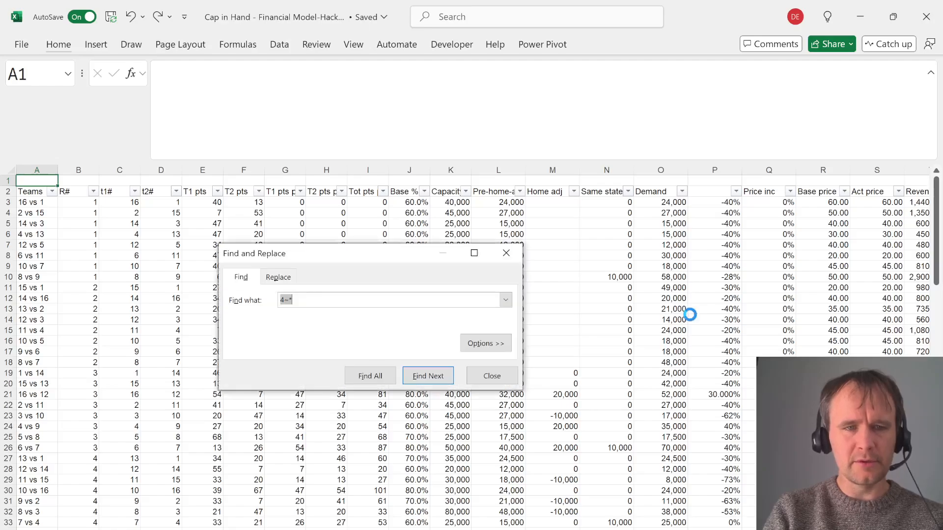
key(Return)
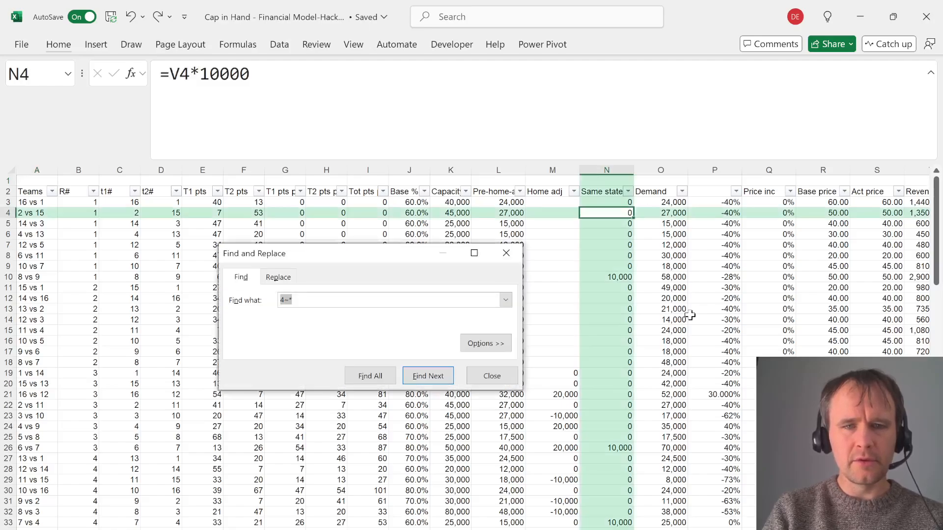
key(Return)
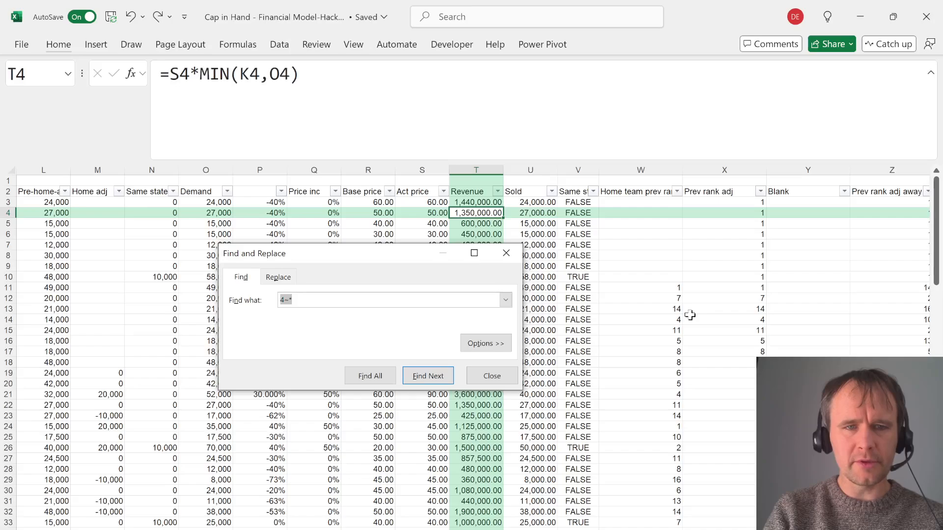
key(Return)
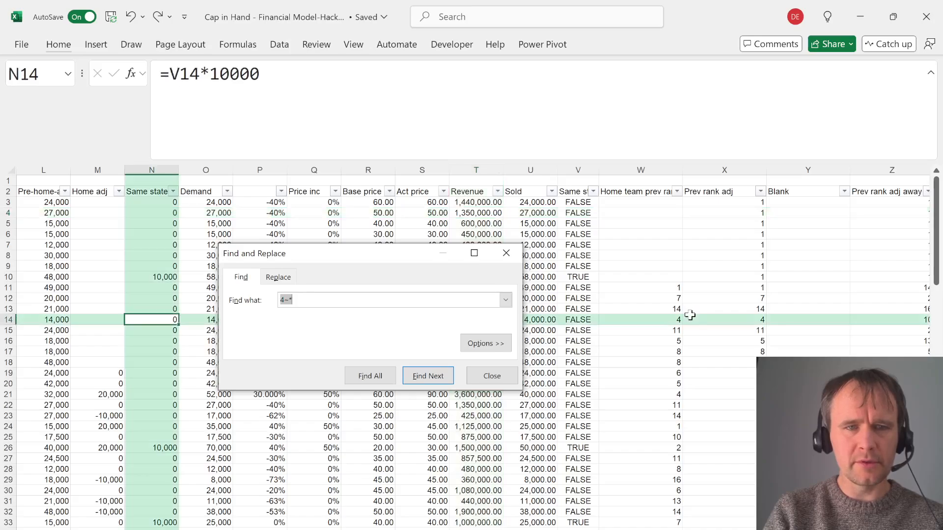
key(Return)
key(Escape)
key(ctrl+Home)
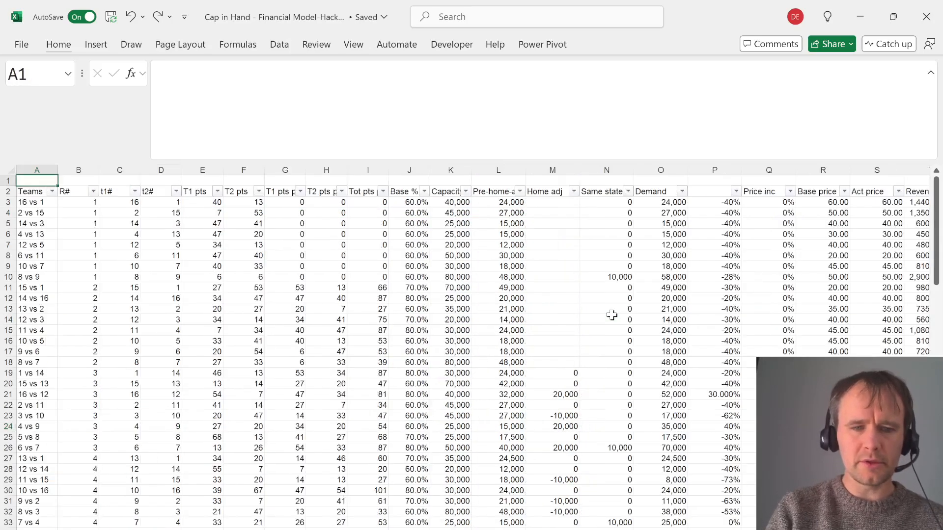
key(ctrl+Page_Up)
key(ctrl+Page_Down)
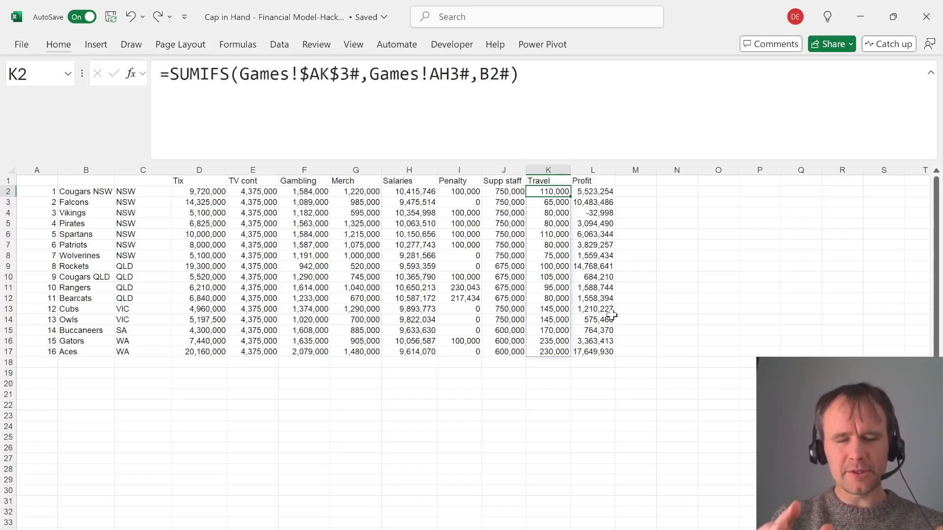
Copy the six total profit answer options, $70,443,662 to $75,443,662, from question 20 in the quiz
key(alt+Tab)
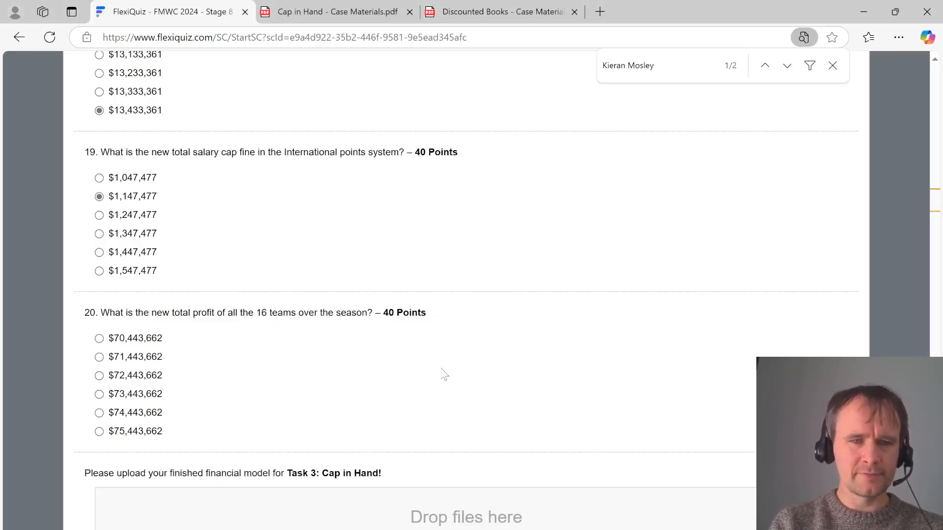
key(alt+Tab)
key(Right)
key(alt+Tab)
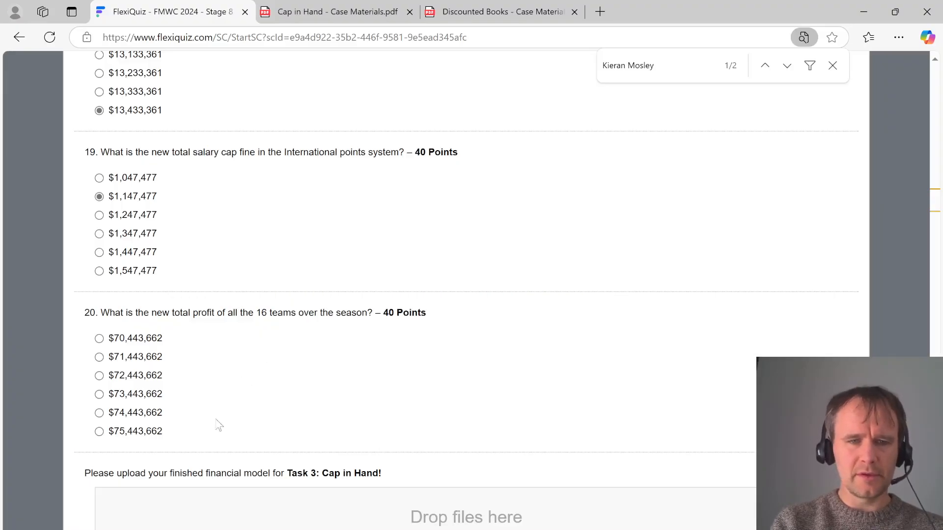
drag(202, 435, 101, 339)
key(ctrl+c)
Paste the copied profit options into P2:P7 of the team profit summary and autofit column P
key(alt+Tab)
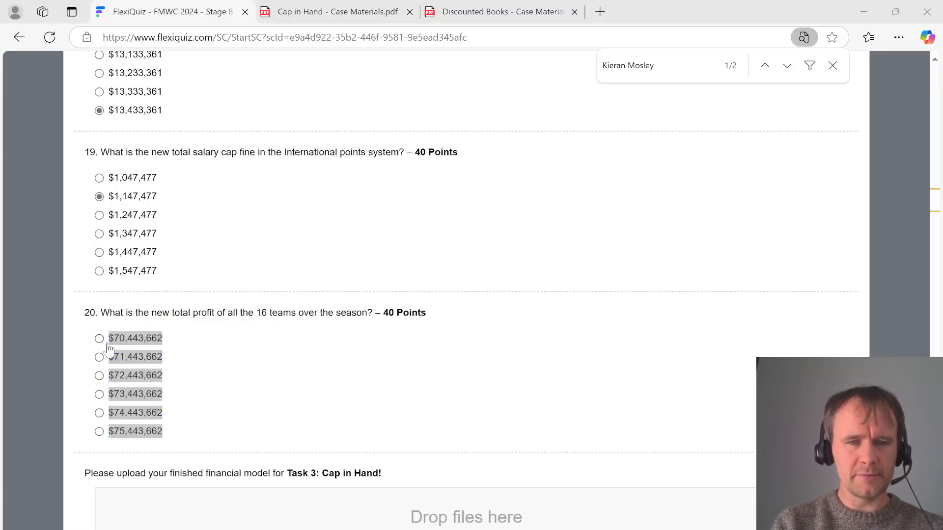
key(Right)
key(Right)
key(Right)
key(Right)
key(ctrl+v)
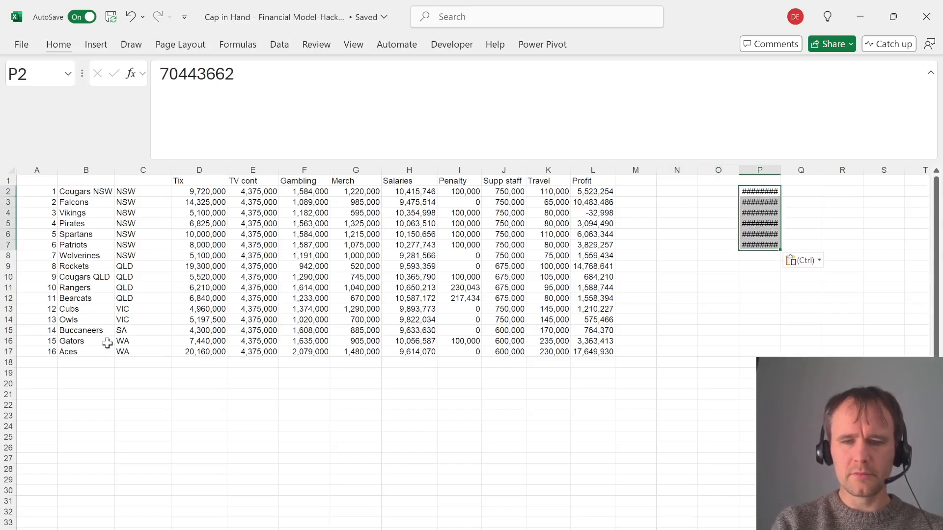
key(alt+h)
key(o)
key(i)
key(Right)
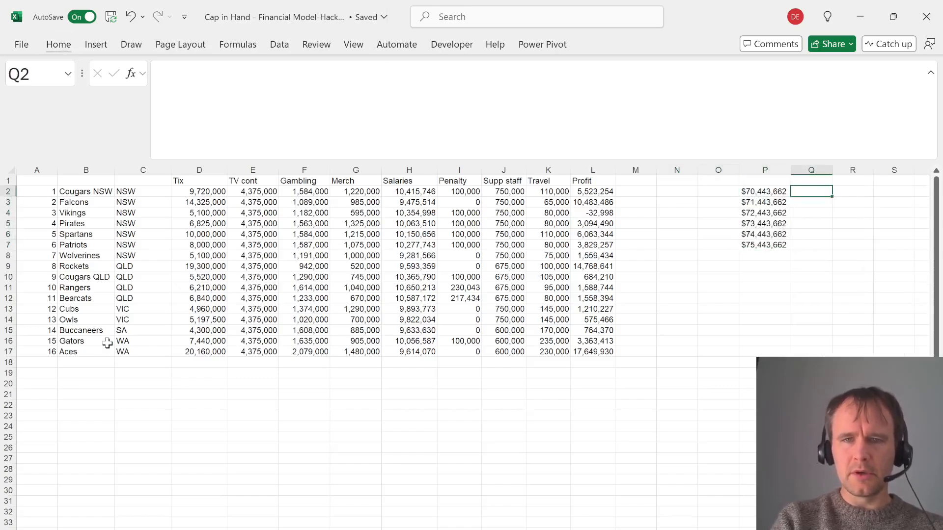
Calculate in Q2 the total profit minus each answer option with =SUM(L2:L17)-P2:P7
text(=sum)
key(Tab)
key(Left)
key(Left)
key(Left)
key(Left)
key(Left)
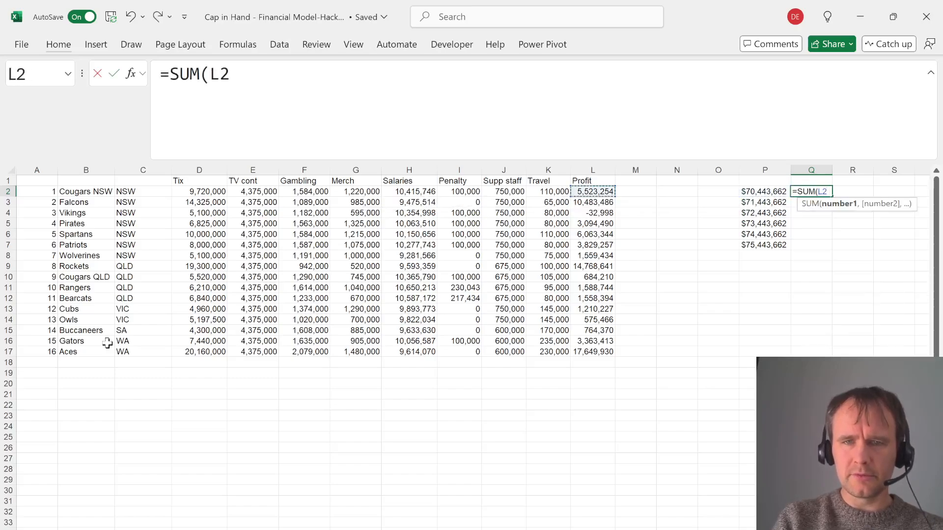
key(ctrl+shift+Down)
text()-)
key(Left)
key(ctrl+shift+Down)
key(Return)
key(Up)
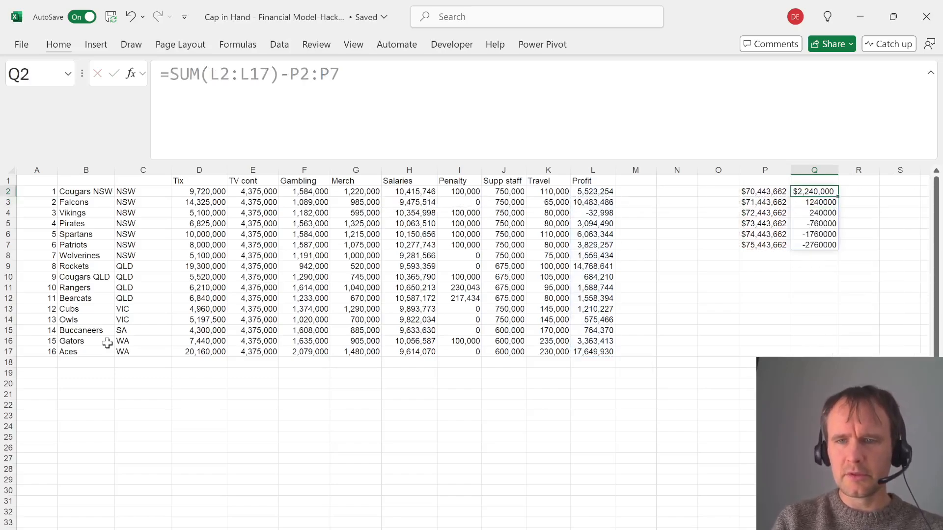
Format the differences in Q2:Q7 with thousands separators and no decimals
key(ctrl+shift+Down)
key(ctrl+shift+1)
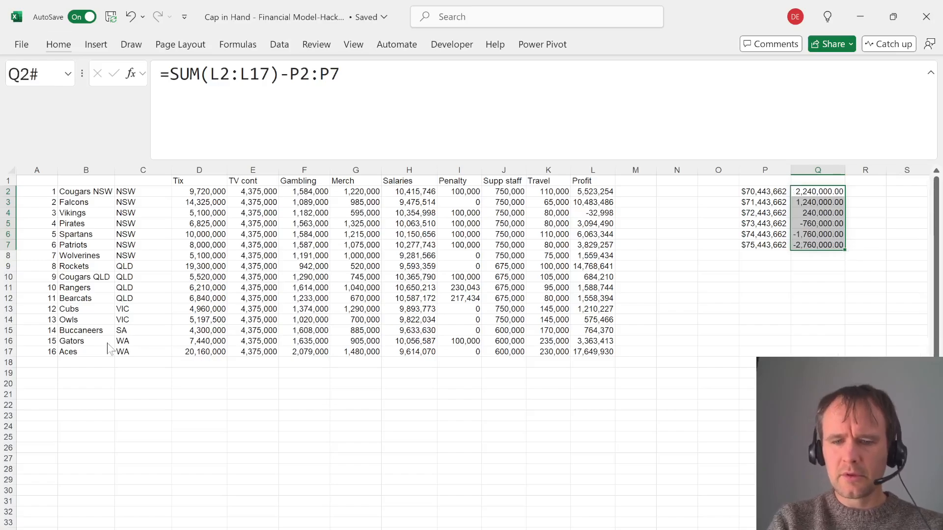
key(alt+h)
key(9)
key(alt+h)
key(9)
key(Down)
key(Down)
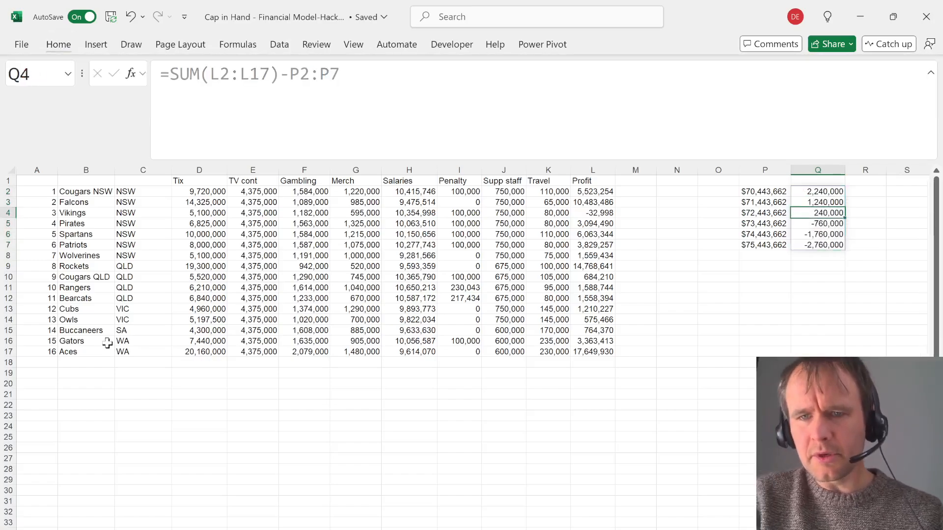
key(Left)
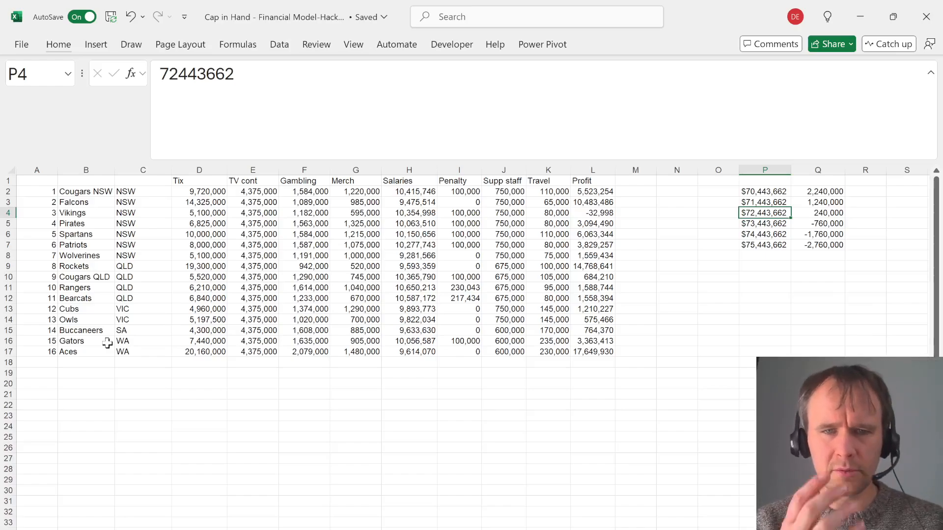
Inspect the Gambling formula in the team profit summary and check its International Expansion inputs on the Assumptions sheet
key(Left)
key(Left)
key(Left)
key(Left)
key(Left)
key(Left)
key(Left)
key(Left)
key(Left)
key(Left)
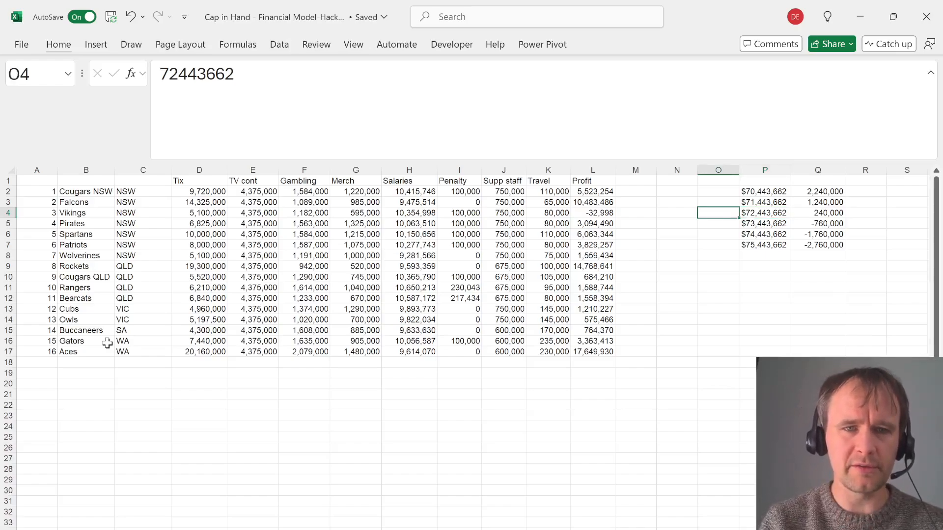
key(Up)
key(ctrl+slash)
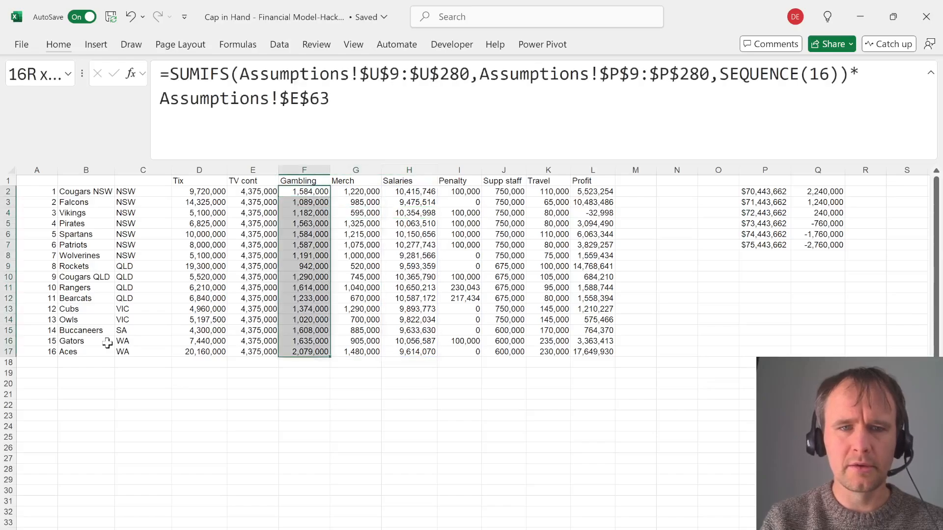
key(Left)
key(ctrl+bracketleft)
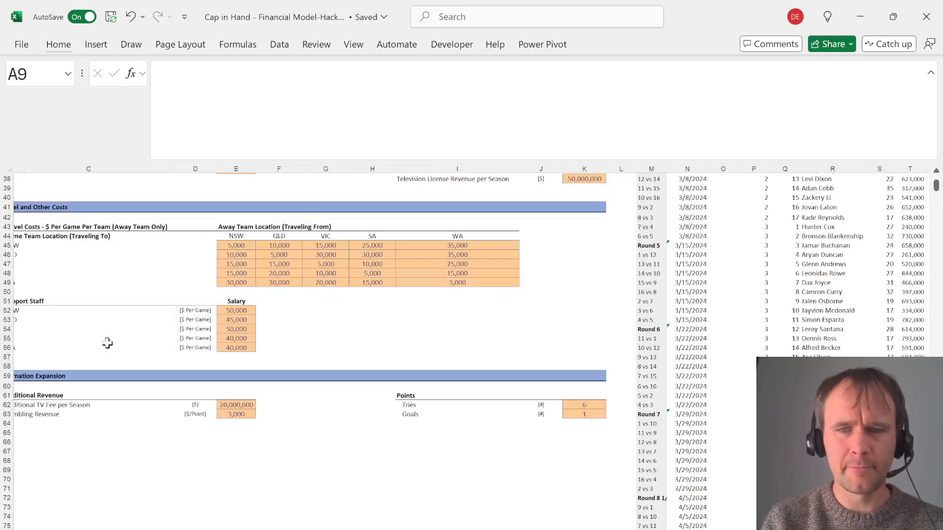
Select the full Points column of the Player Statistics on the Assumptions sheet to check its total
key(ctrl+Right)
key(ctrl+Right)
key(ctrl+Right)
key(Right)
key(Right)
key(Right)
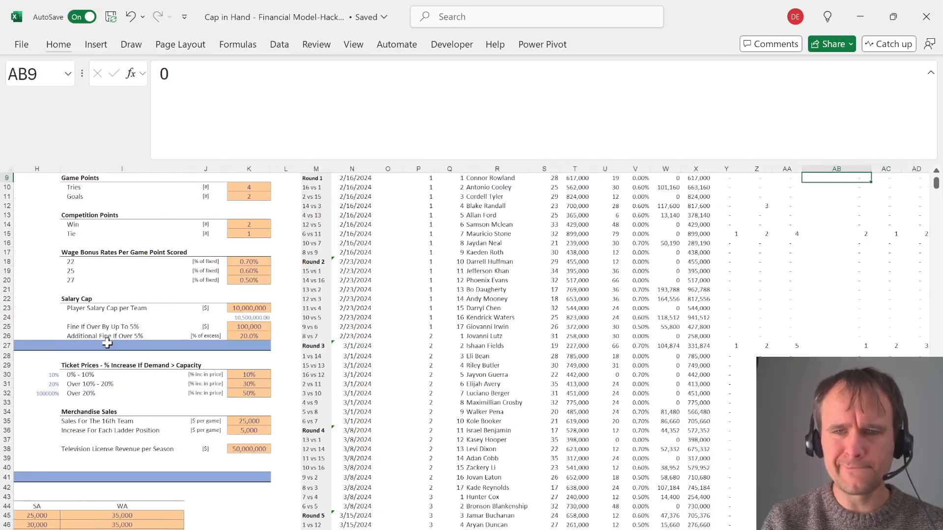
key(Up)
key(Up)
key(Left)
key(Up)
key(Up)
key(Up)
key(Up)
key(Left)
key(Left)
key(Down)
key(Down)
key(Left)
key(Left)
key(Left)
key(Left)
key(Down)
key(Down)
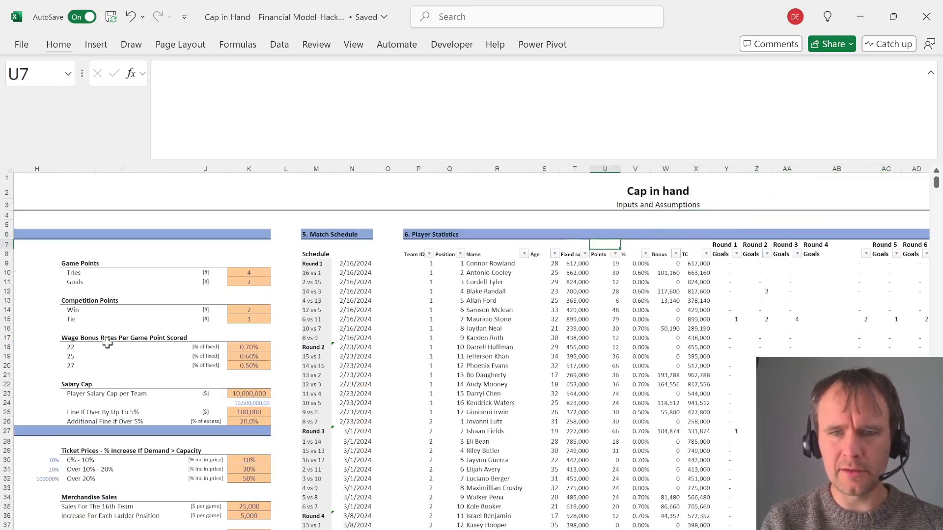
key(Down)
key(Down)
key(ctrl+shift+Down)
Select the T1 pts and T2 pts columns on the Games sheet to check their combined total
key(ctrl+Page_Up)
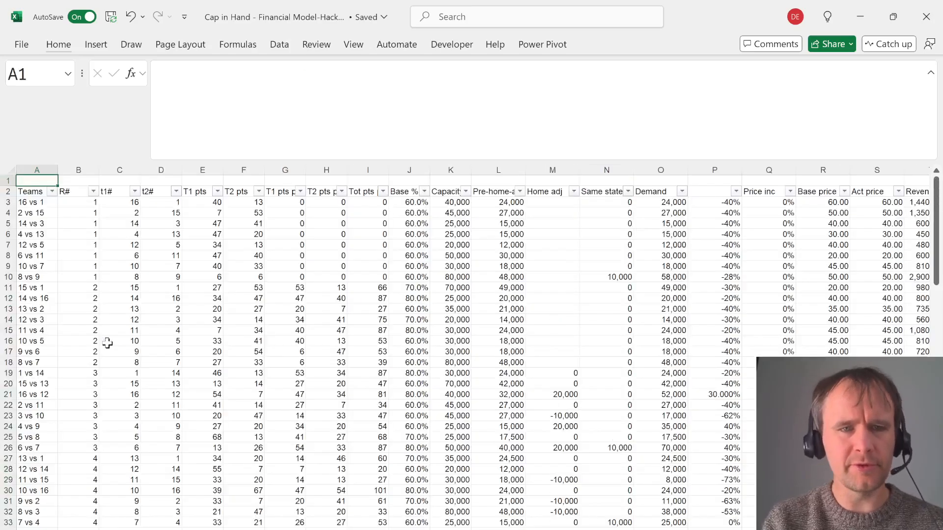
key(Right)
key(Right)
key(Down)
key(Right)
key(Right)
key(Down)
key(ctrl+shift+Down)
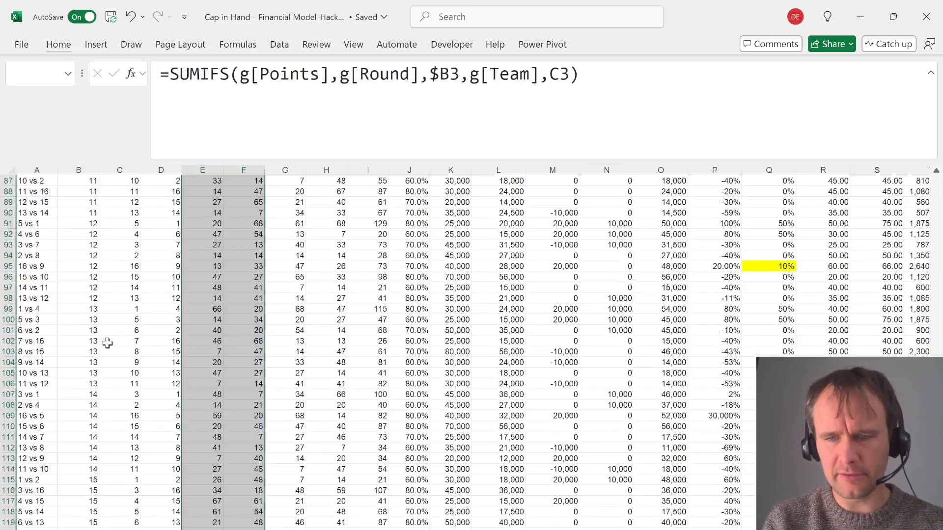
Examine the points formula in the last player row, U280, and go back up to the first player on the Assumptions sheet
key(ctrl+Page_Down)
key(ctrl+Down)
key(ctrl+Down)
key(ctrl+Up)
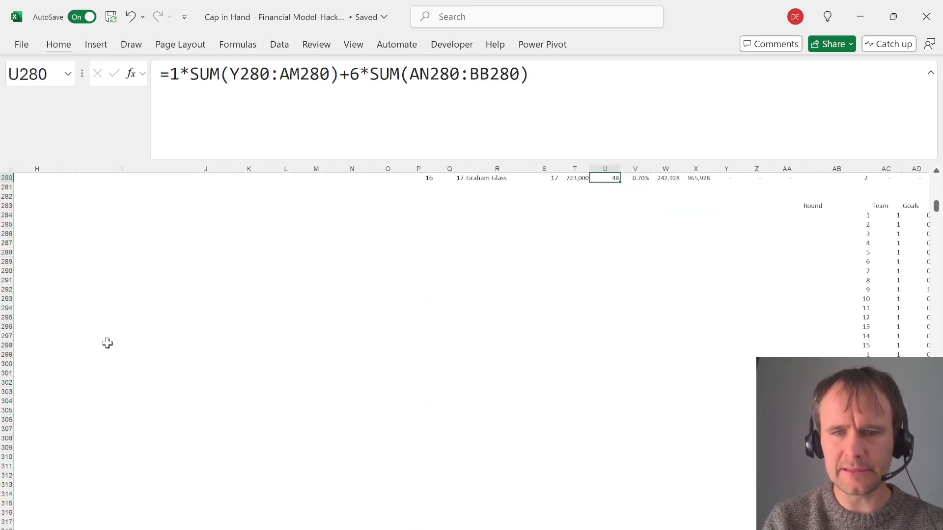
key(Down)
key(Right)
key(Up)
key(Left)
key(ctrl+Up)
key(Down)
key(Left)
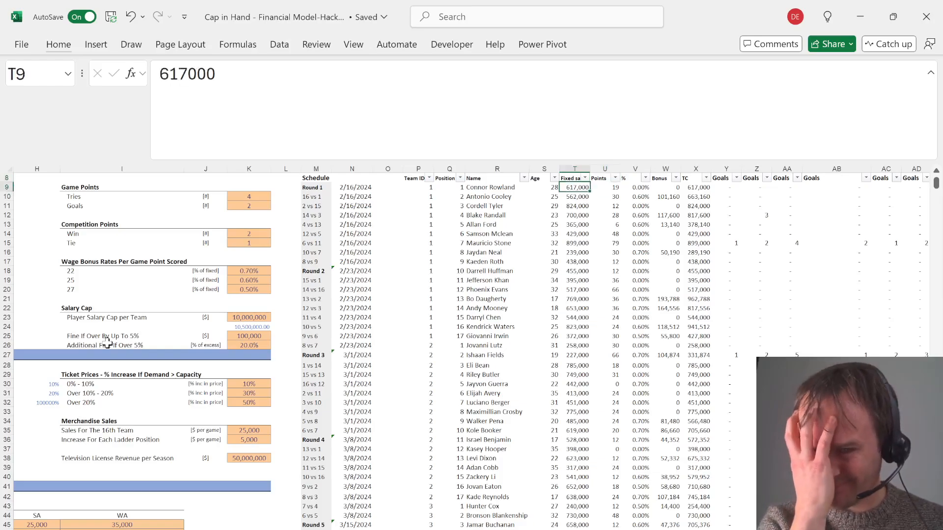
Return to the team profit summary and select the Merch values G2:G17 to check their formula and total
key(ctrl+Left)
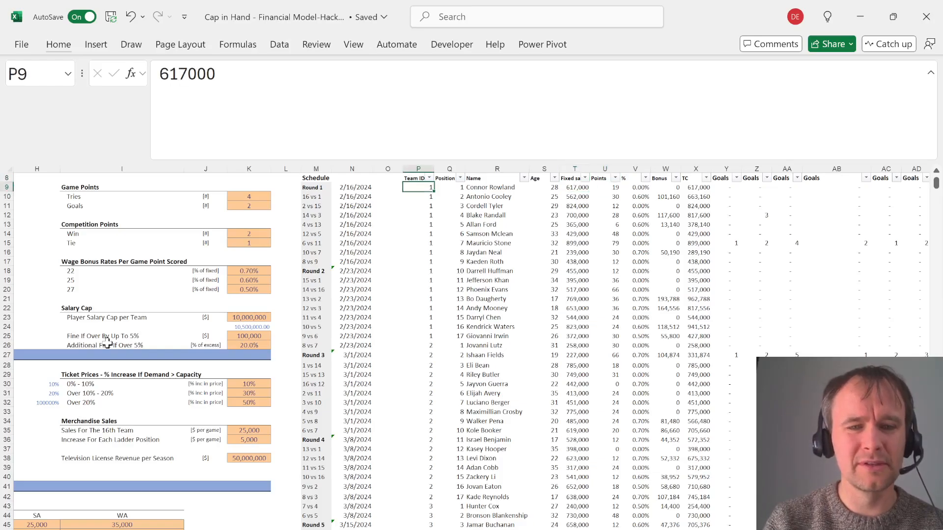
key(ctrl+Left)
key(Home)
key(ctrl+Page_Up)
key(Right)
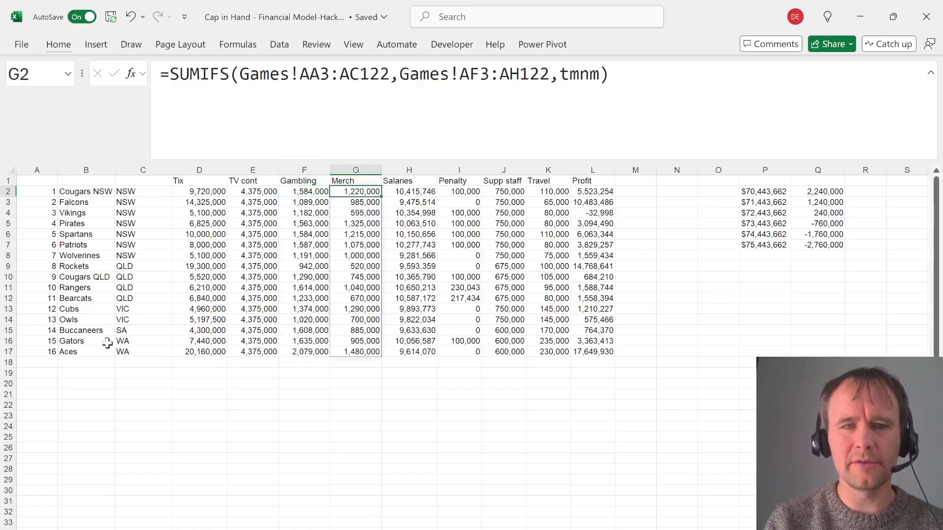
key(ctrl+shift+Down)
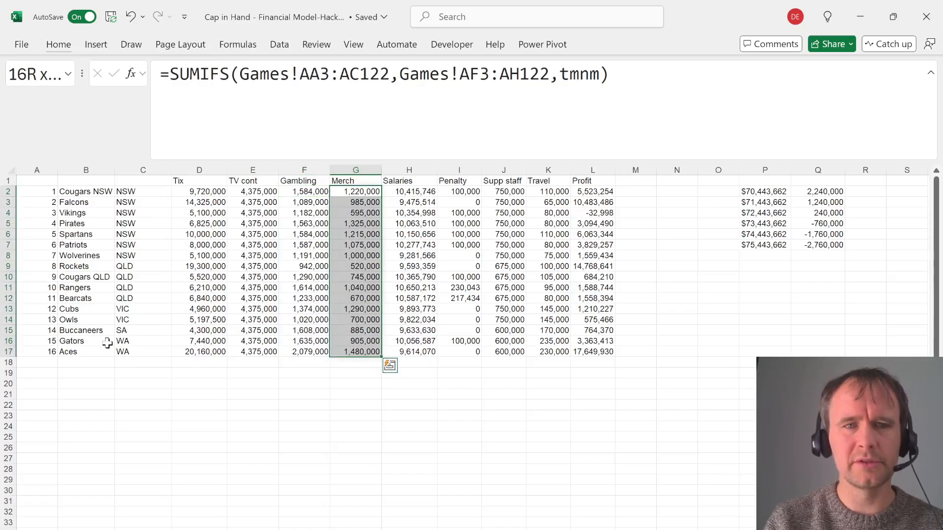
Open the original Cap in Hand - Financial Model.xlsx and compare its Merch column with the Hack version's
key(ctrl+o)
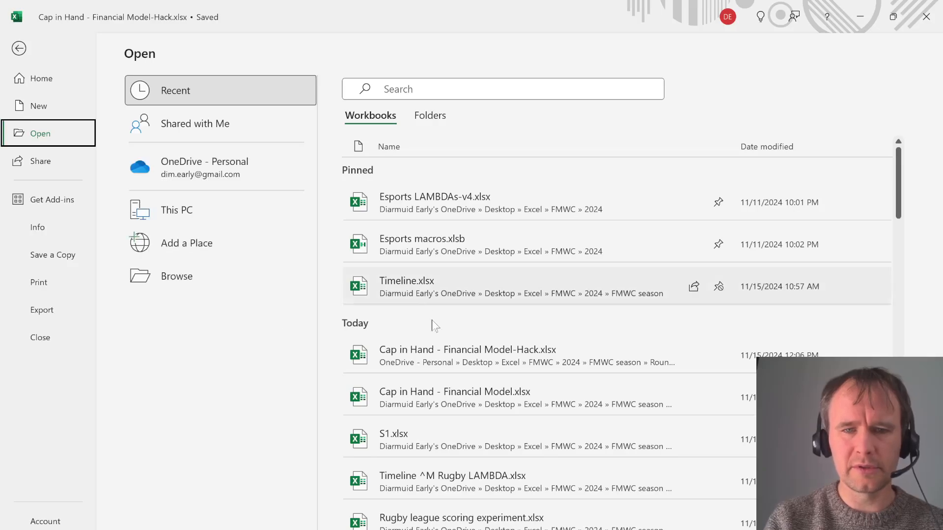
click(461, 368)
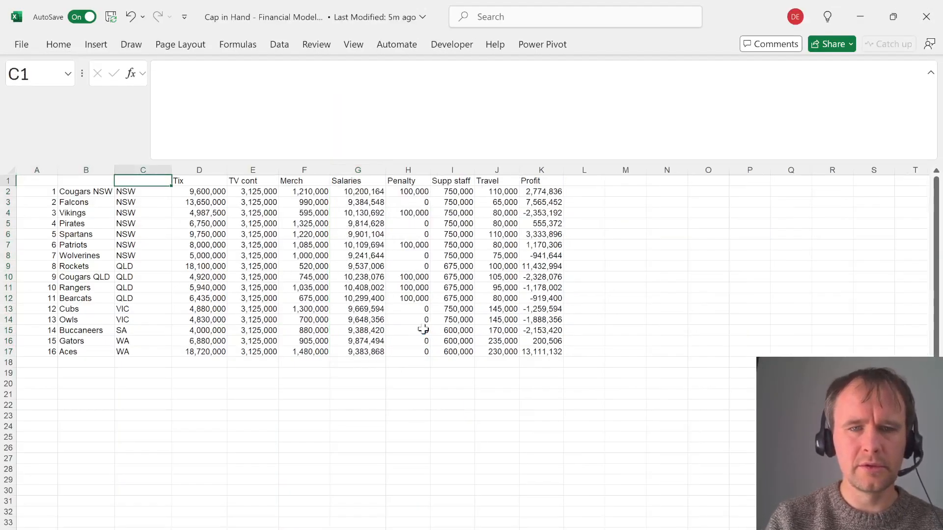
key(ctrl+Tab)
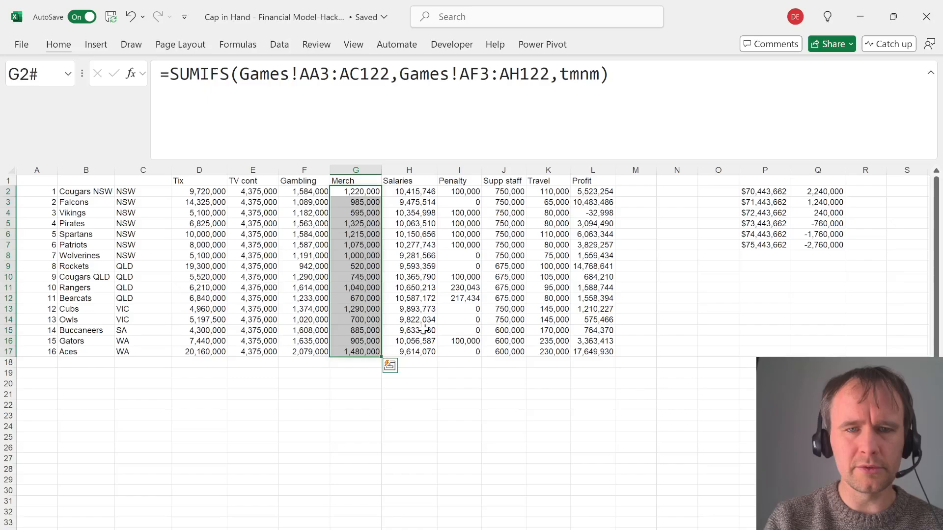
key(ctrl+Tab)
key(alt)
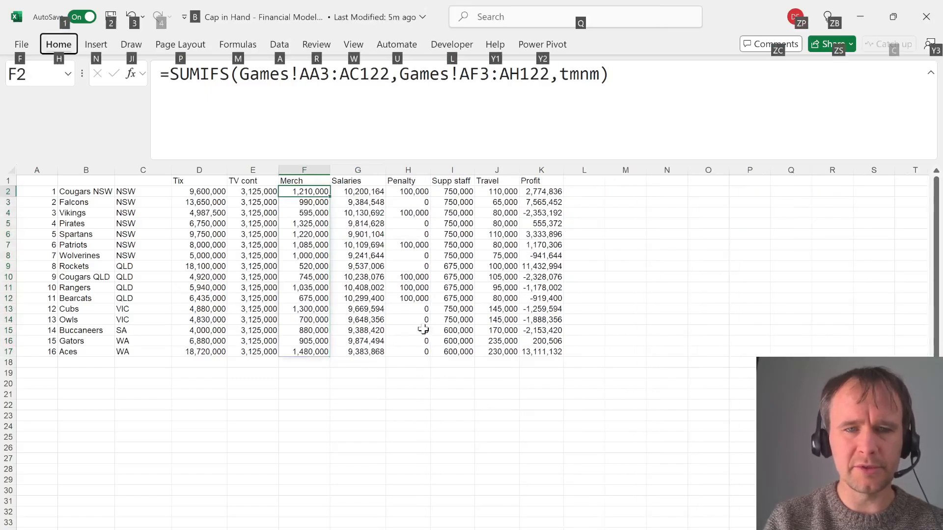
key(Escape)
key(ctrl+Tab)
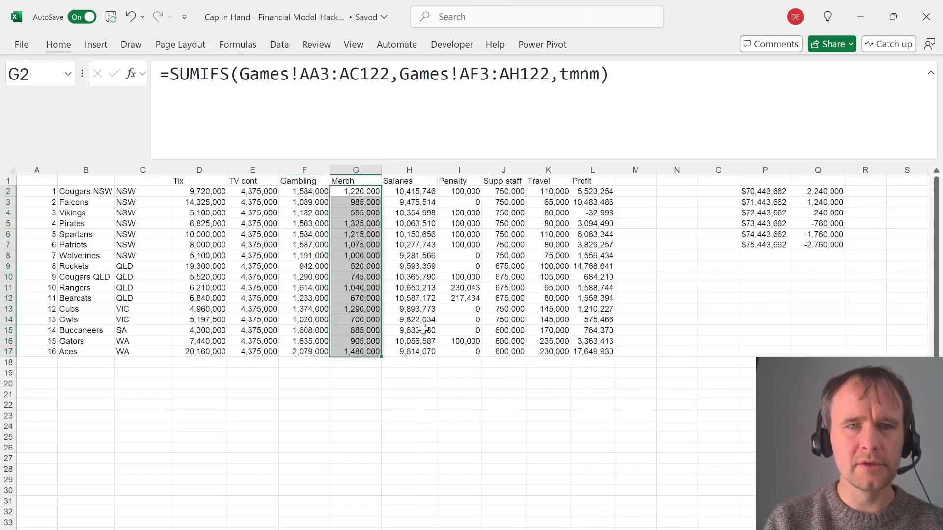
key(ctrl+Tab)
key(alt)
key(f)
key(ctrl+Tab)
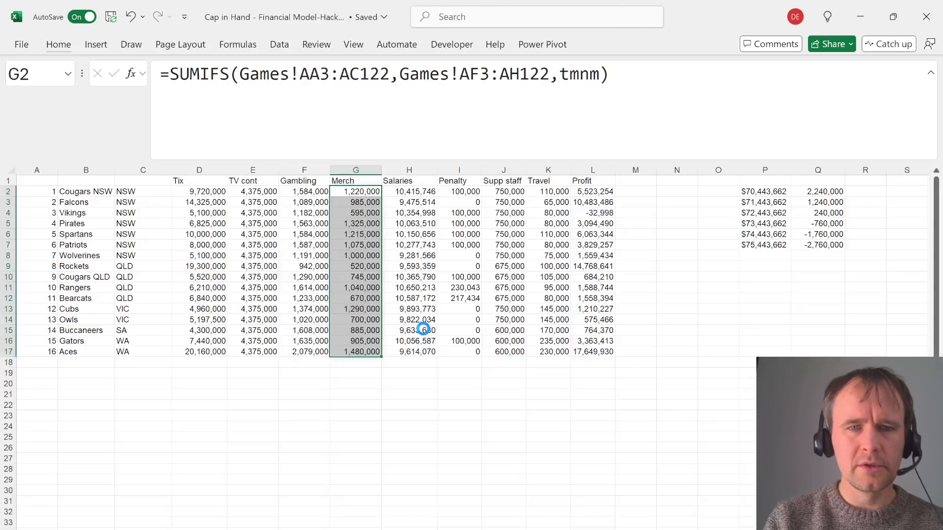
key(Right)
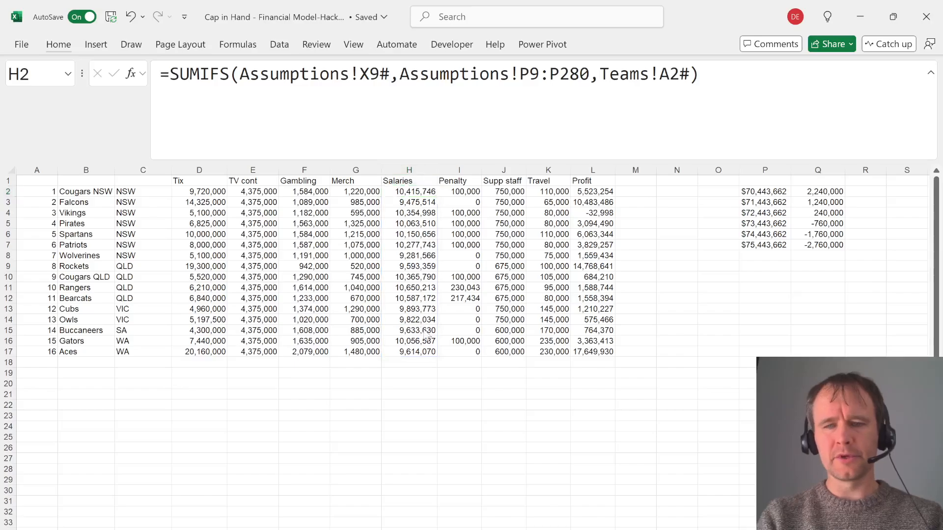
Switch to the quiz and answer question 20 with $72,443,662
key(alt+Tab)
click(77, 381)
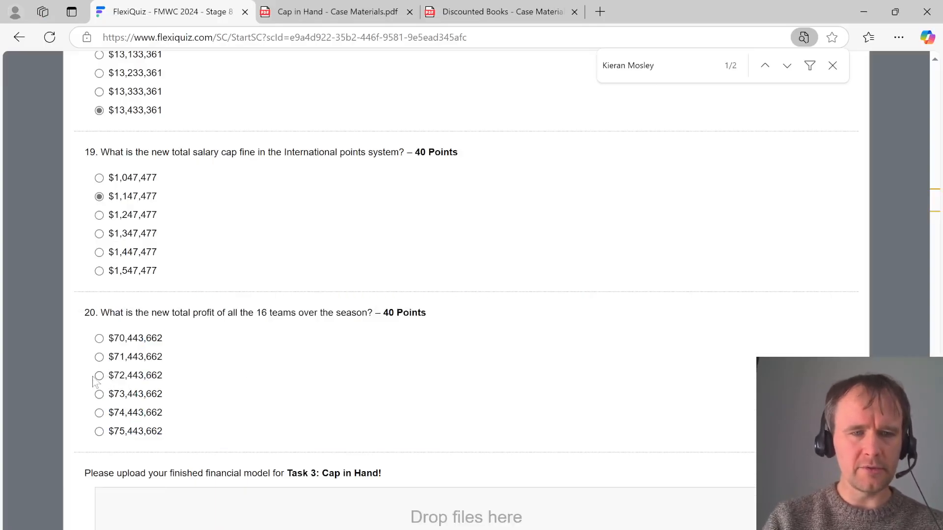
click(100, 377)
Switch back to the team profit summary and select the Profit values L2:L17 to check their formula and total
key(alt+Tab)
key(Right)
key(Right)
key(Right)
key(Right)
key(ctrl+shift+Down)
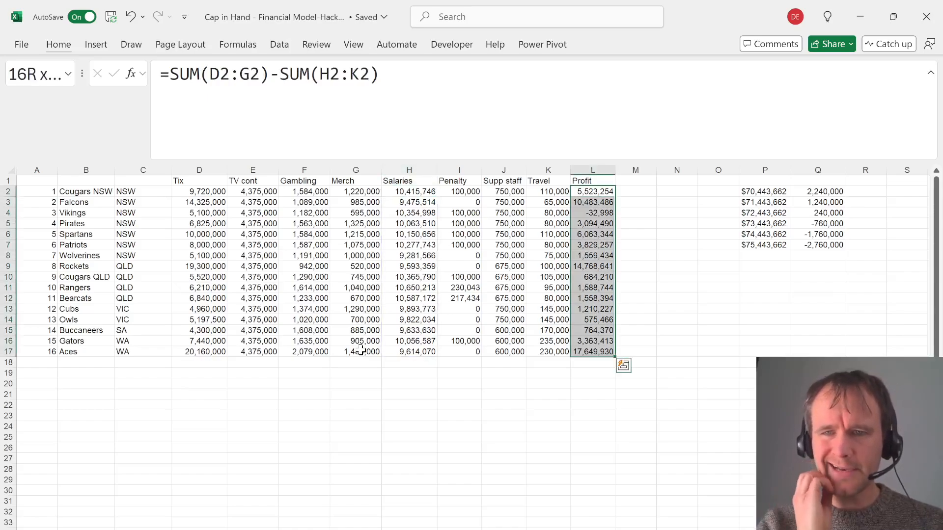
Select the TV cont values E2:E17 and inspect their formula for the additional TV fee
key(ctrl+Left)
key(Right)
key(Right)
key(Right)
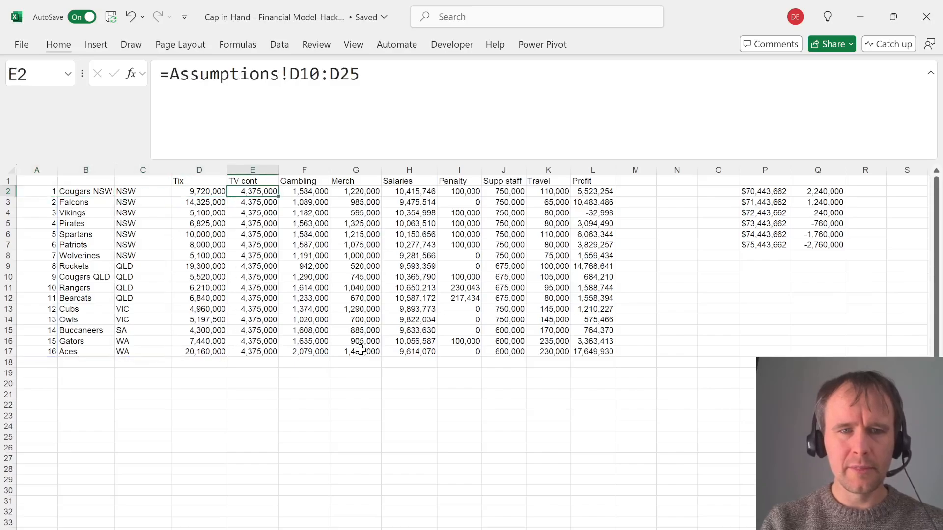
key(ctrl+shift+Down)
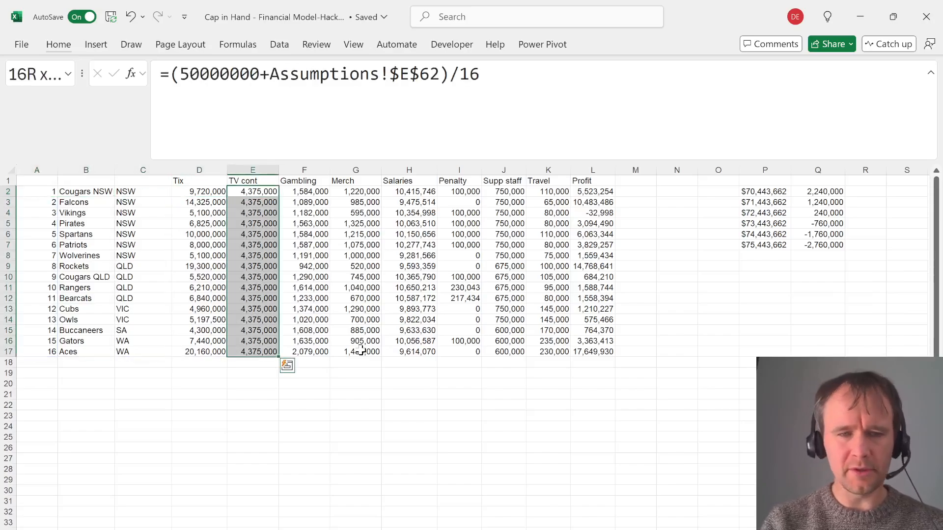
Select the goals data Y9:AM280 for all rounds on the Assumptions sheet and examine its extent
key(ctrl+Page_Up)
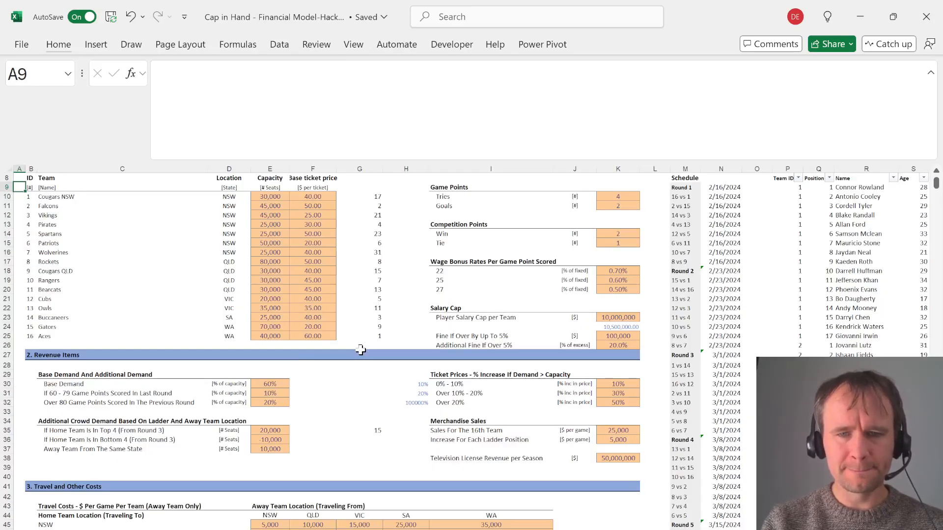
scroll(361, 349, right, 6)
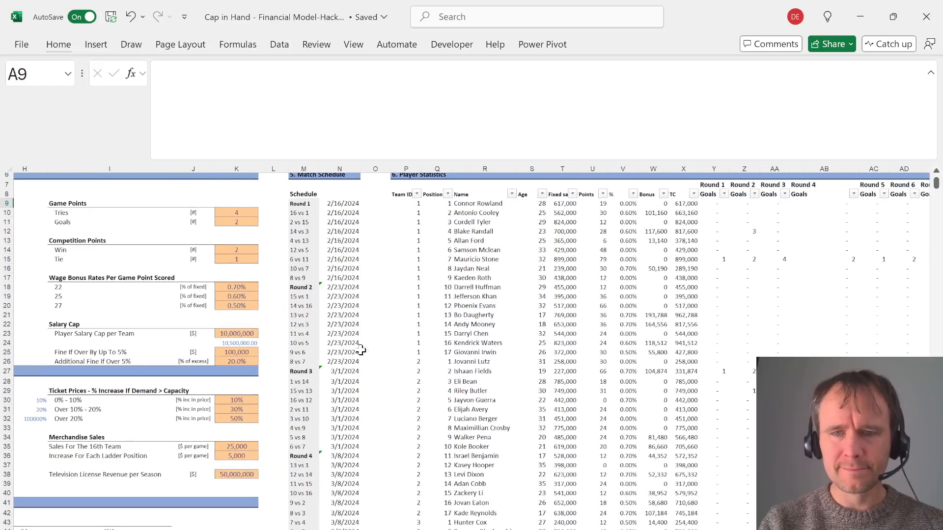
click(533, 203)
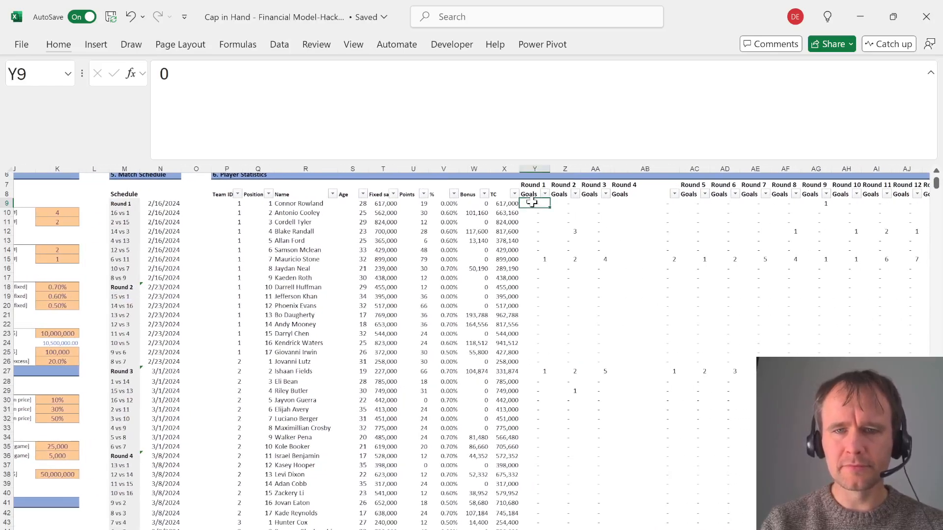
key(shift+Right)
key(shift+Right)
key(shift+Right)
key(shift+Right)
key(shift+Right)
key(shift+Right)
key(shift+Right)
mouse_move(532, 203)
mouse_down()
mouse_move(924, 203)
mouse_move(532, 201)
mouse_up()
key(ctrl+shift+Down)
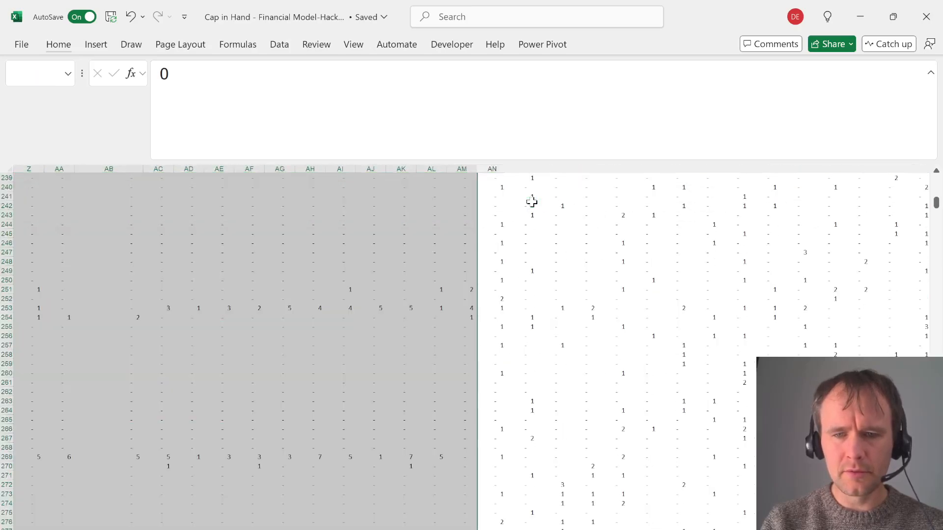
key(ctrl+c)
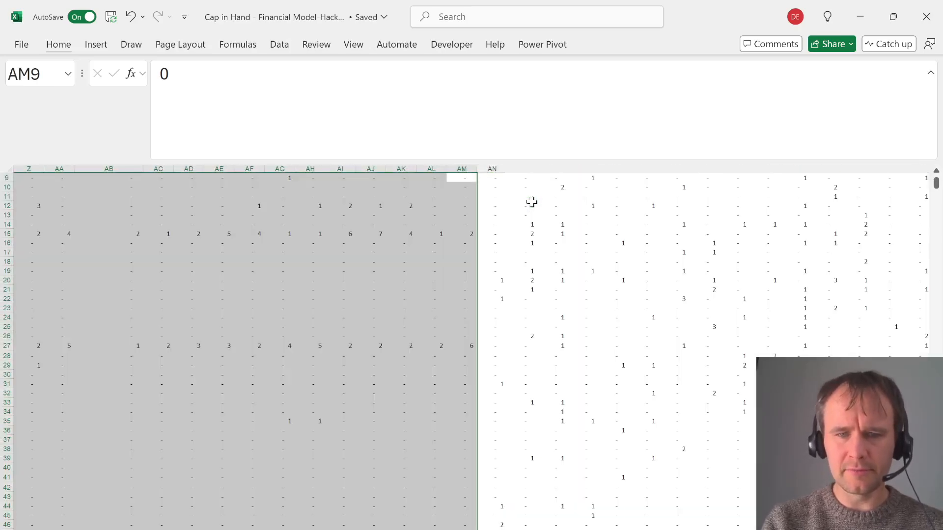
key(Right)
key(ctrl+v)
Go back to the start of the Assumptions sheet and review the International Expansion revenue and points inputs
key(ctrl+Left)
key(ctrl+Left)
key(ctrl+Left)
key(ctrl+Left)
key(ctrl+Left)
key(ctrl+Left)
key(ctrl+Left)
key(ctrl+Left)
key(ctrl+Left)
key(ctrl+Left)
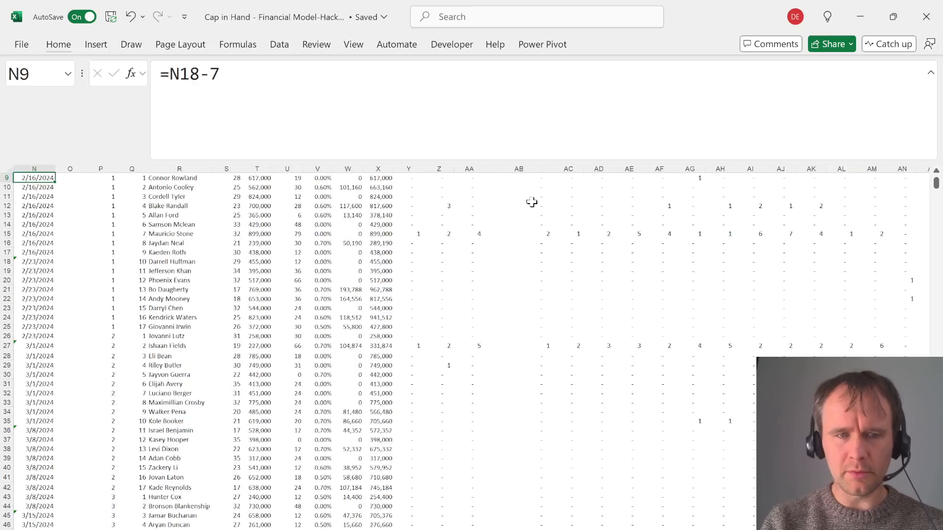
scroll(598, 519, down, 9)
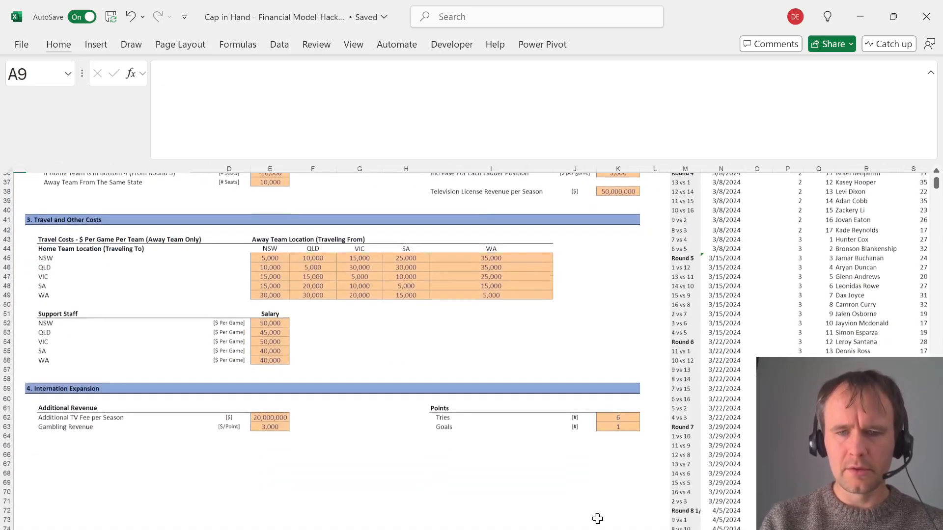
Enter the scratch counts 1119 in L62 beside the Tries points and 811 in L63 beside the Goals points
click(652, 416)
text(81)
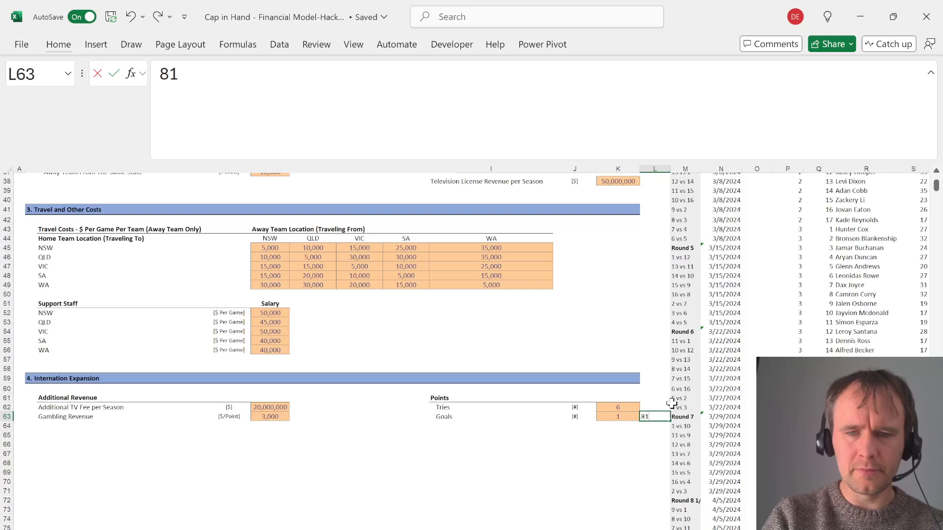
text(1)
key(Up)
text(111)
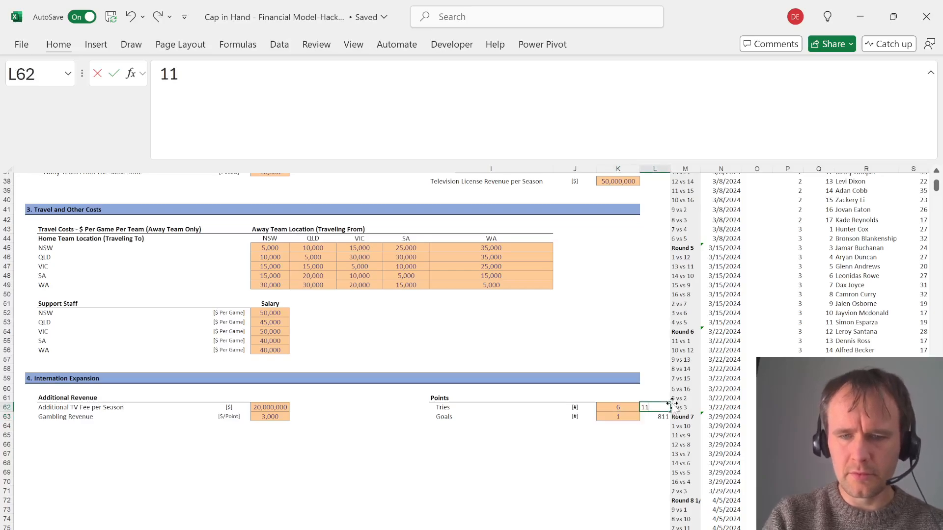
key(Return)
key(Return)
Calculate the total points in L64 with a SUM of the counts L62:L63 multiplied by the points K62:K63
text(=su)
key(Tab)
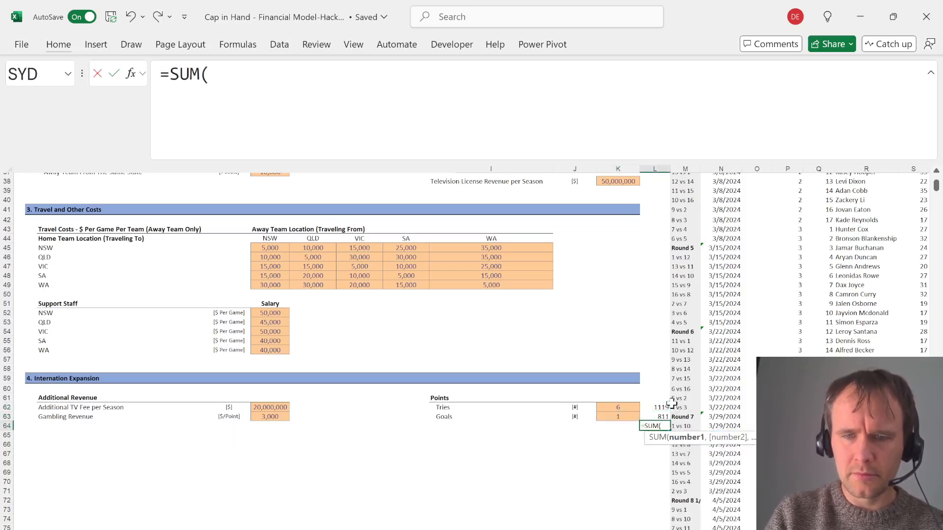
drag(658, 417, 671, 404)
text(*)
key(Left)
key(Up)
key(shift+Up)
key(Return)
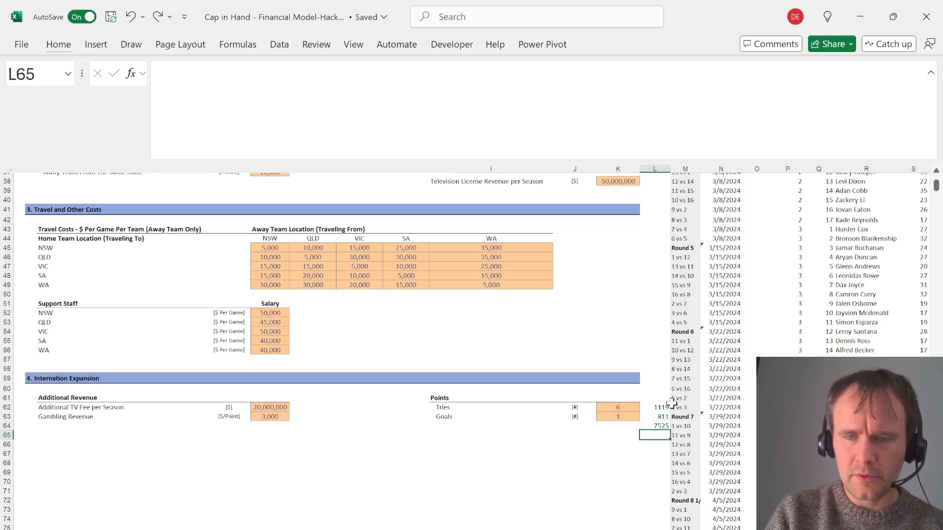
Clear the scratch counts and the points total from L62:L64
key(Up)
key(shift+Up)
key(shift+Up)
key(Delete)
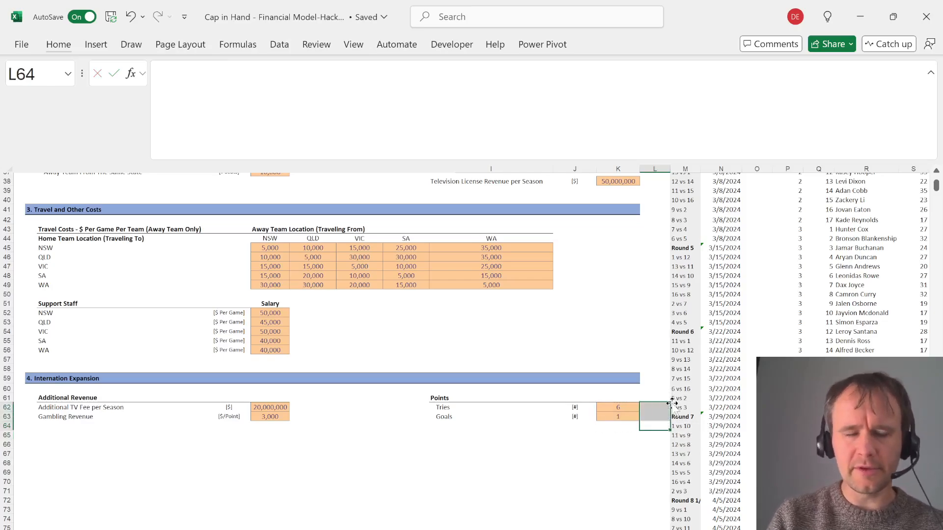
Check the Gambling Revenue per point input in E63 of the International Expansion section
key(Home)
key(Up)
key(Right)
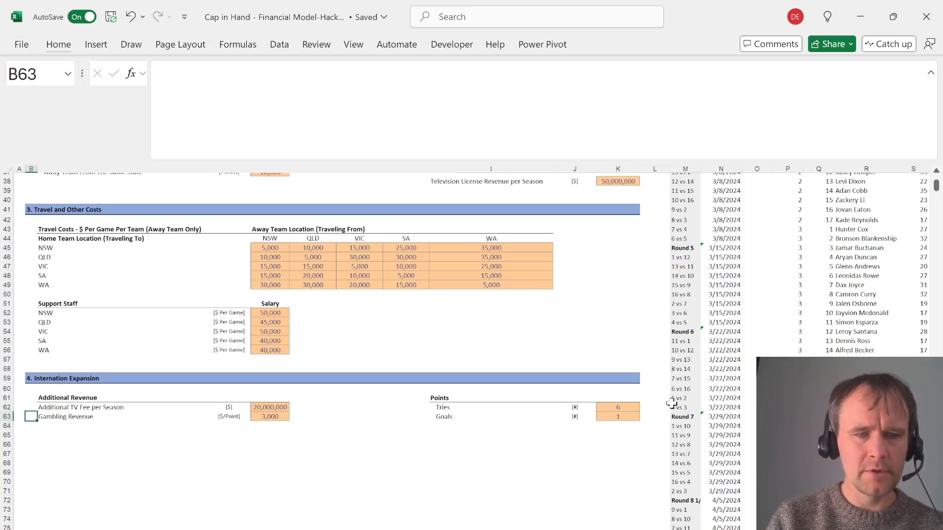
key(Up)
key(Right)
key(Down)
key(Right)
key(Right)
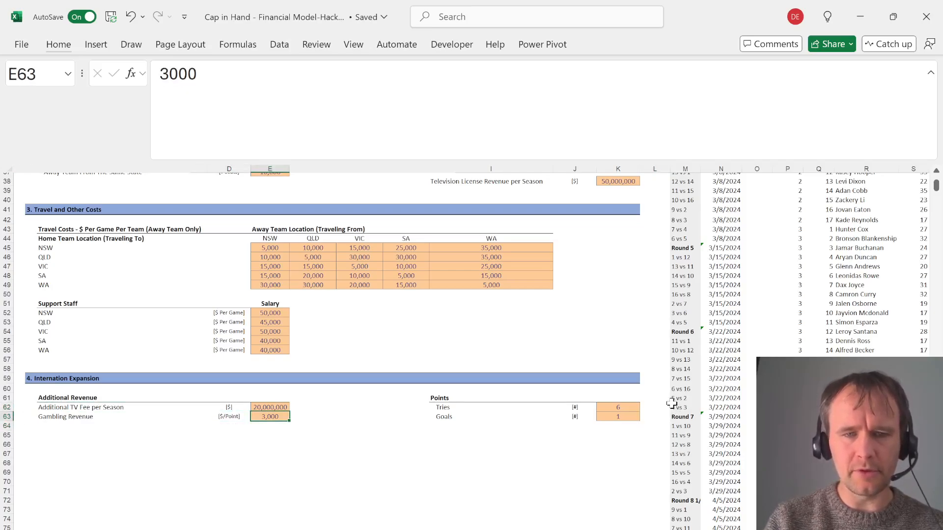
Check the Profit formula in L2 of the team profit summary and compare with the quiz options for question 20
key(ctrl+Page_Down)
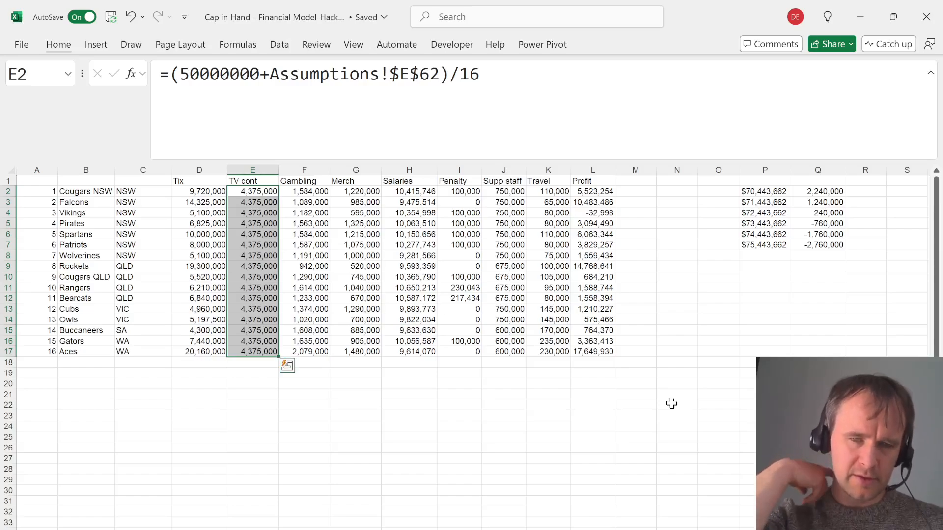
key(ctrl+Right)
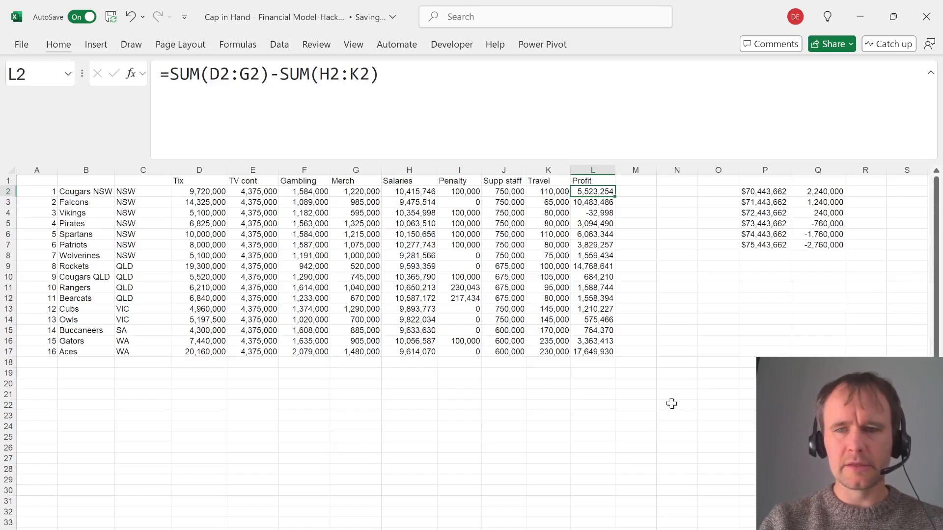
key(alt+Tab)
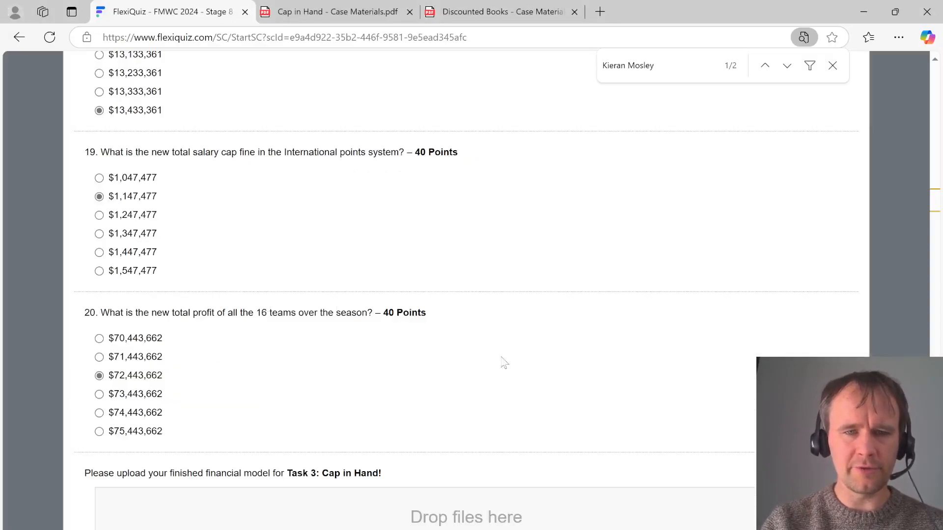
key(alt+Tab)
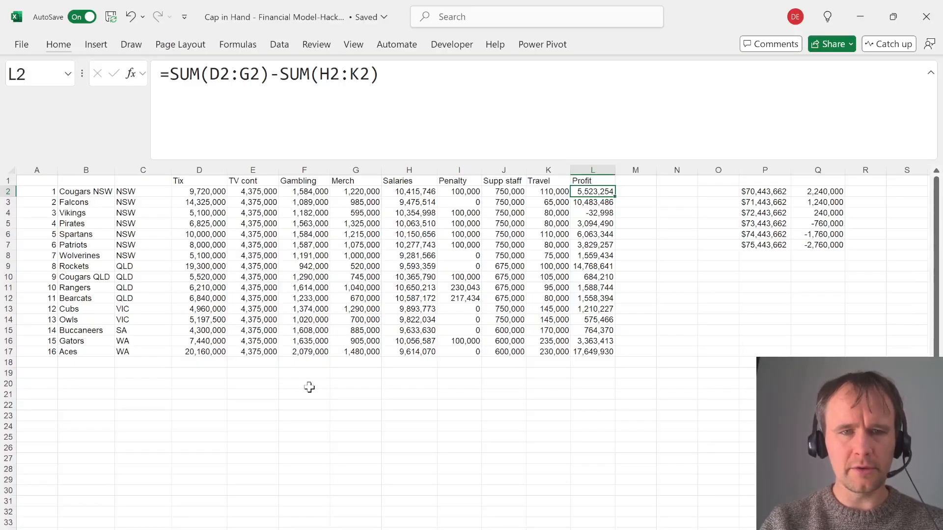
Switch to the Score est.xlsx workbook and enter 0.5 in G21 beside the Cap in hand score for Q20
key(alt+f)
key(alt+Tab)
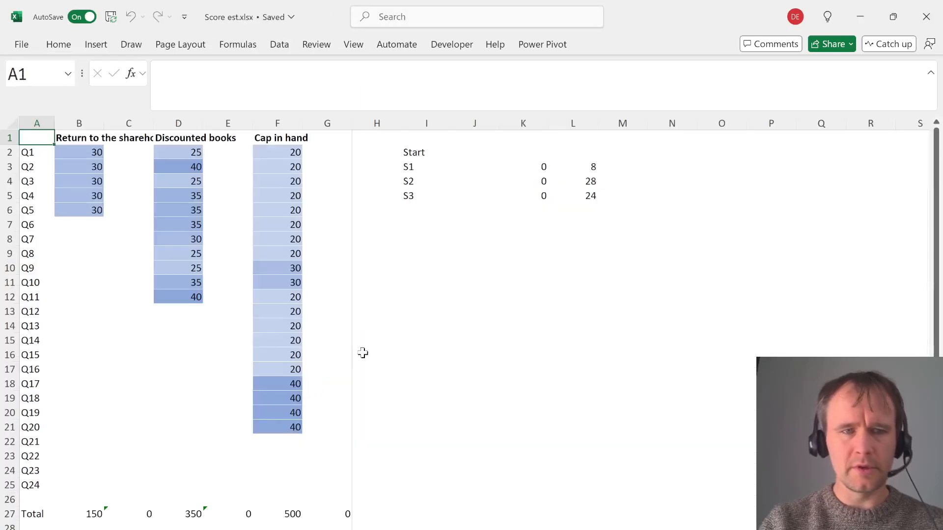
click(316, 430)
text(0.5)
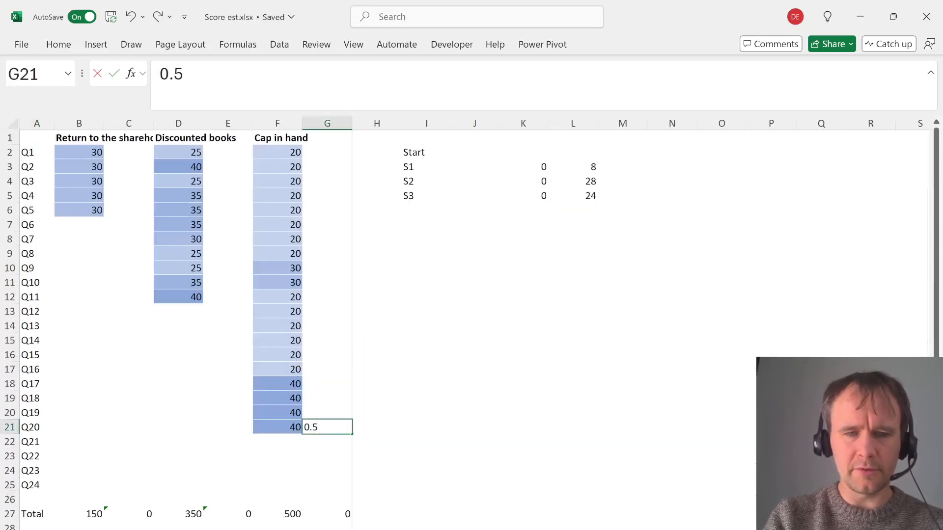
key(Return)
Fill G2:G20 with 1 for the Cap in hand questions Q1 to Q19
key(Up)
key(Up)
key(ctrl+shift+Up)
key(shift+Down)
text(1)
key(ctrl+Return)
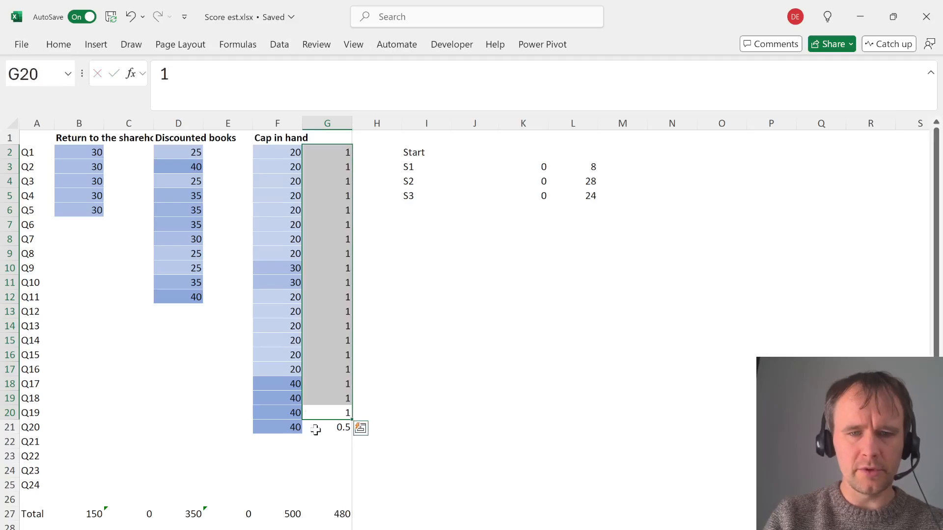
key(ctrl+Up)
key(Left)
key(Left)
key(Left)
Select Cap in Hand - Financial Model.xlsx and Cap in Hand - Financial Model-Hack.xlsx in the Round 8 folder, and switch back to Excel
key(alt+Tab)
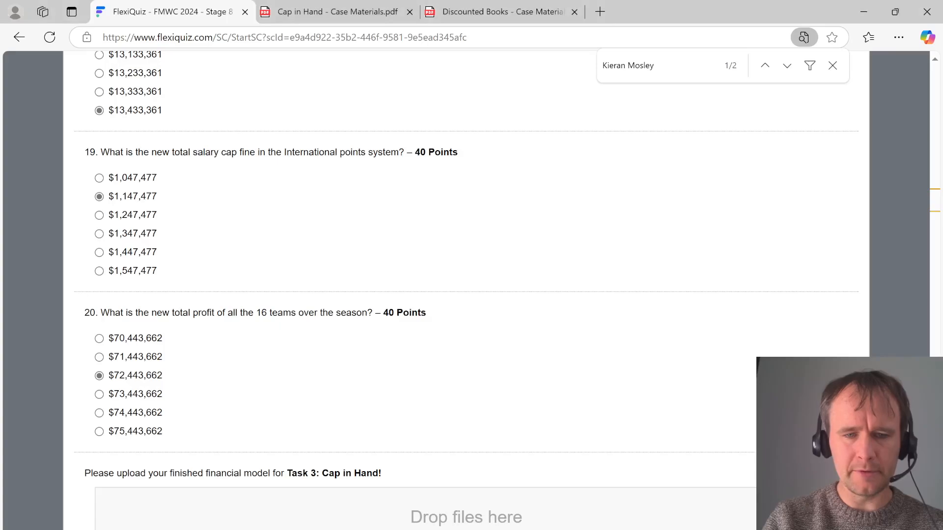
key(alt+Tab)
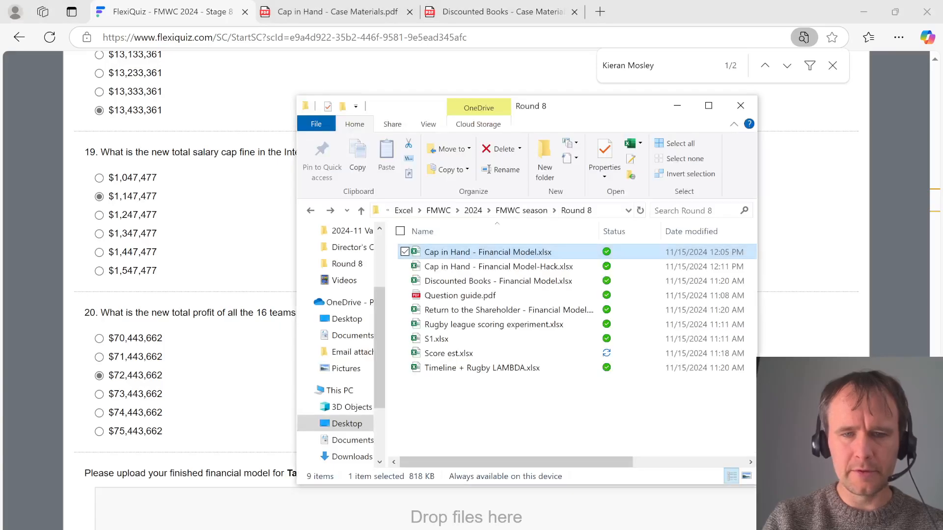
ctrl+click(530, 266)
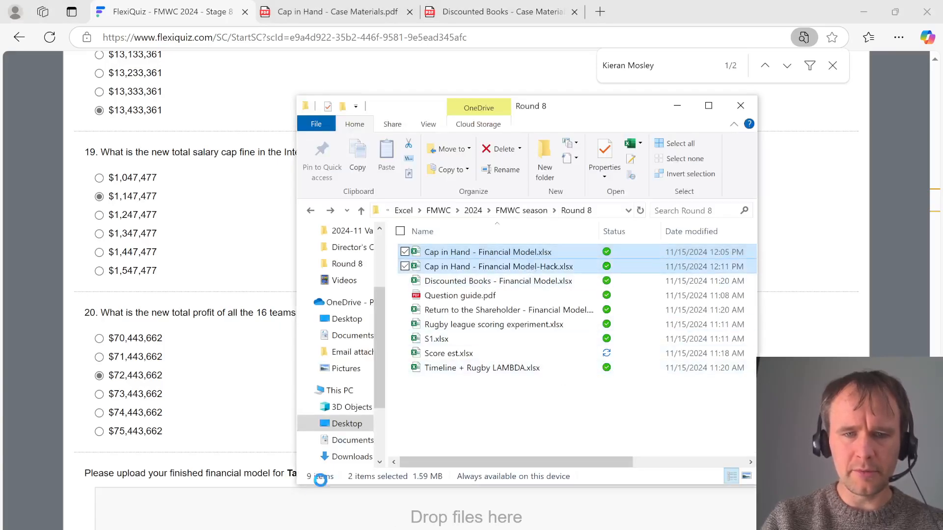
key(alt+Tab)
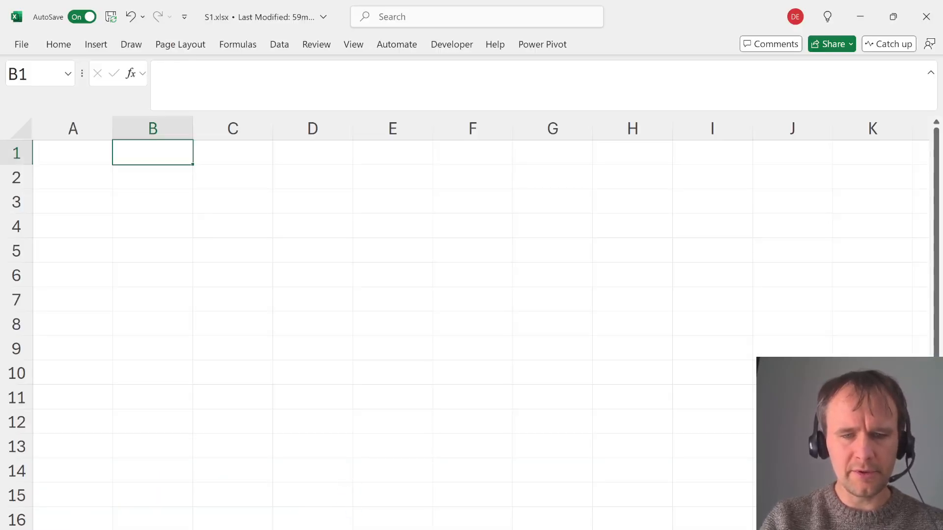
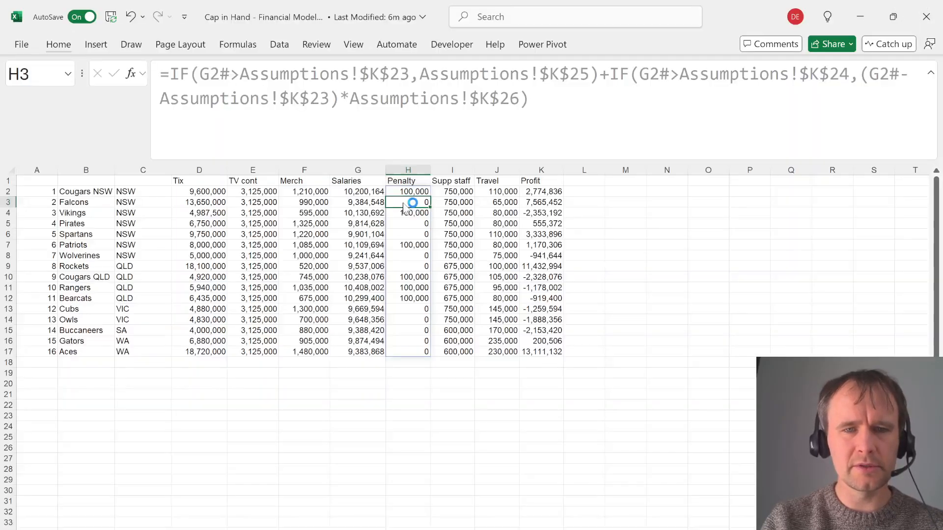
Switch to the FlexiQuiz page and go to Task 1: Speed It Up - Return to the Shareholder
key(alt+Tab)
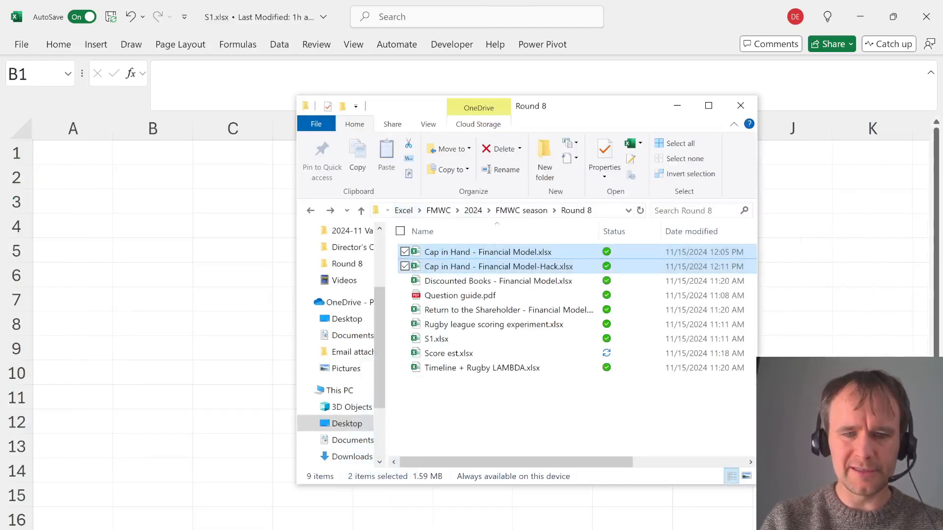
key(alt+Tab)
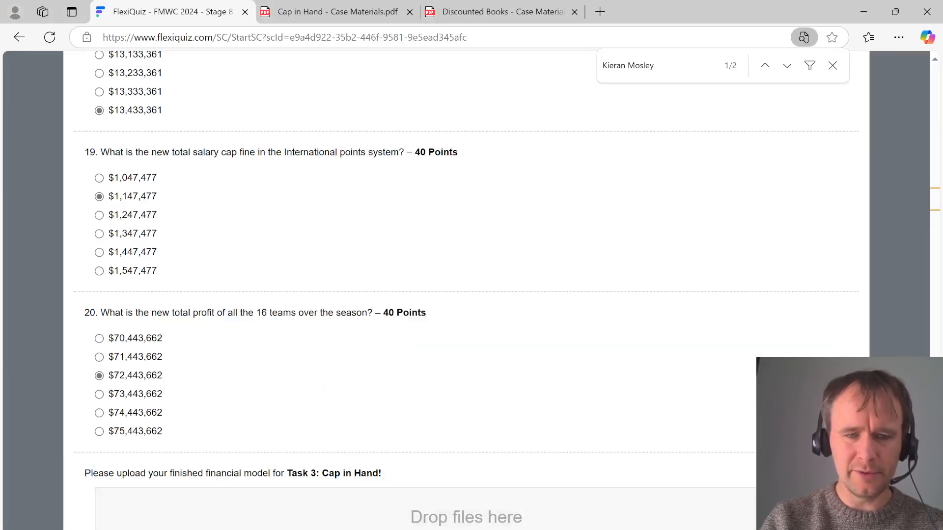
key(Home)
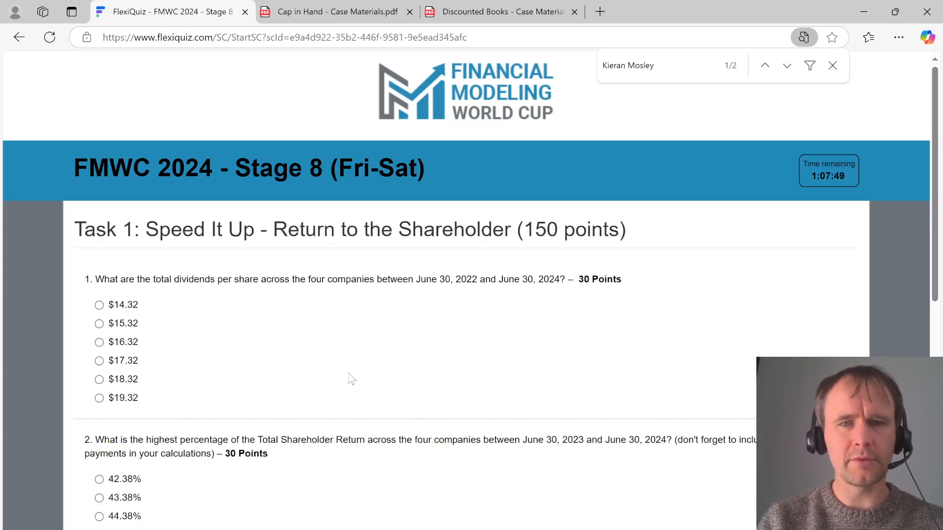
Open the Return to the Shareholder - Financial Model workbook from the Round 8 folder and go to its Inputs and Assumptions sheet
key(alt+Tab)
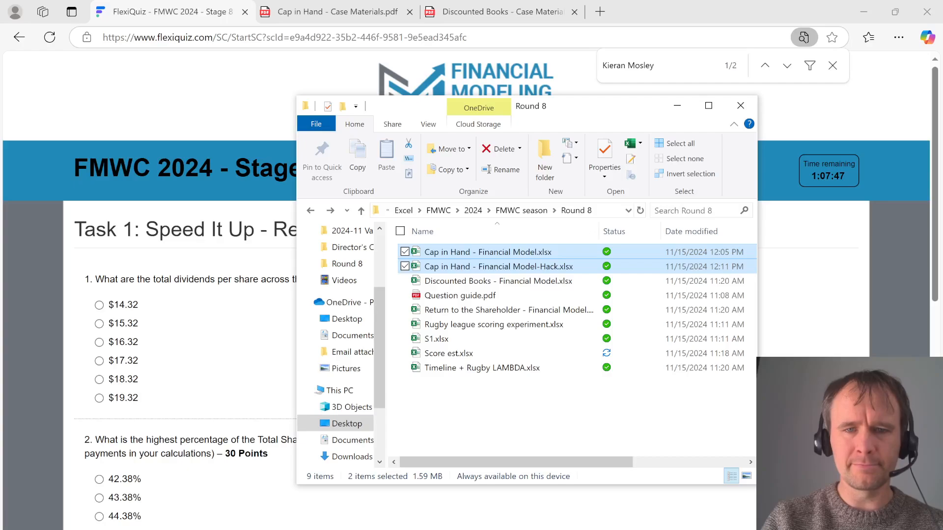
key(Down)
key(Down)
key(Down)
key(Down)
key(Down)
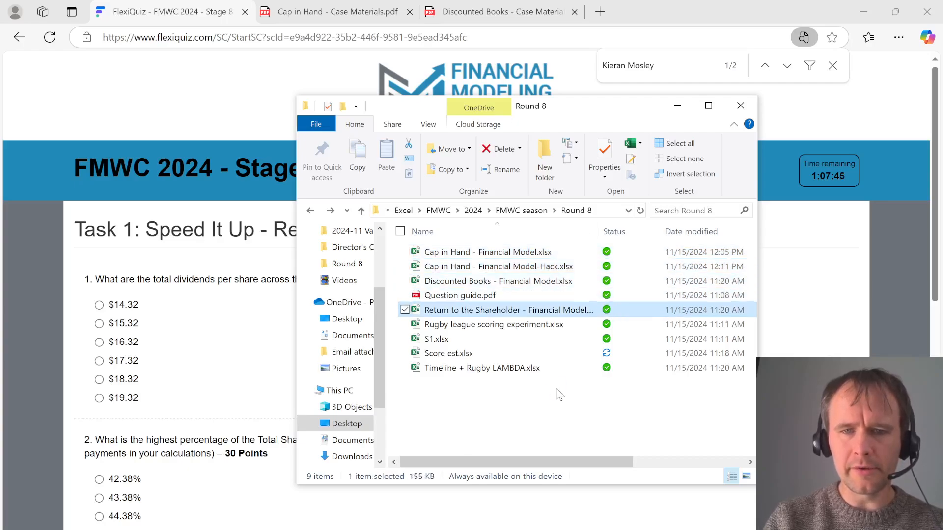
key(Down)
key(Up)
key(Up)
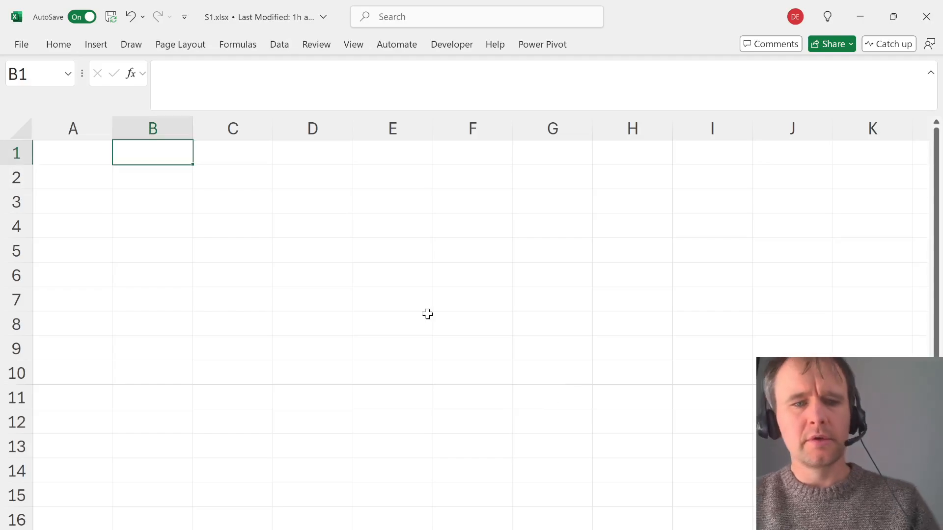
key(alt)
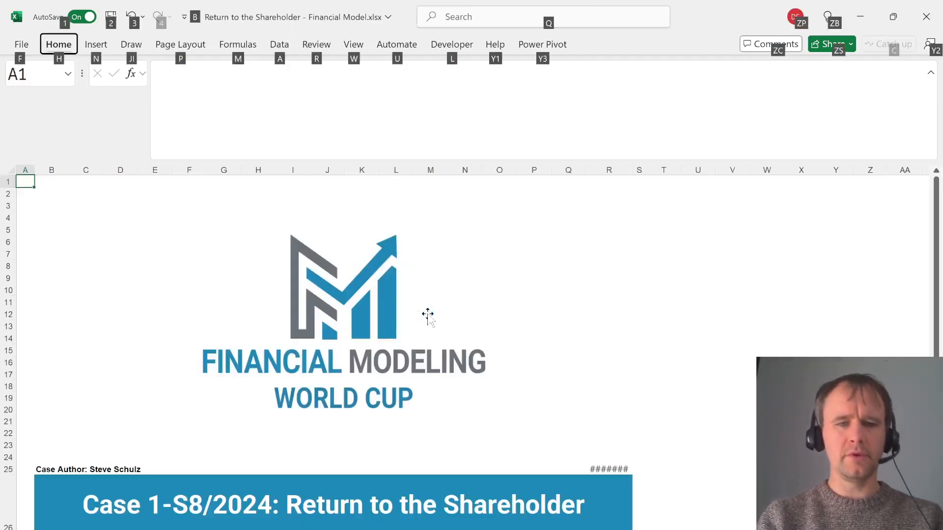
key(alt+Tab)
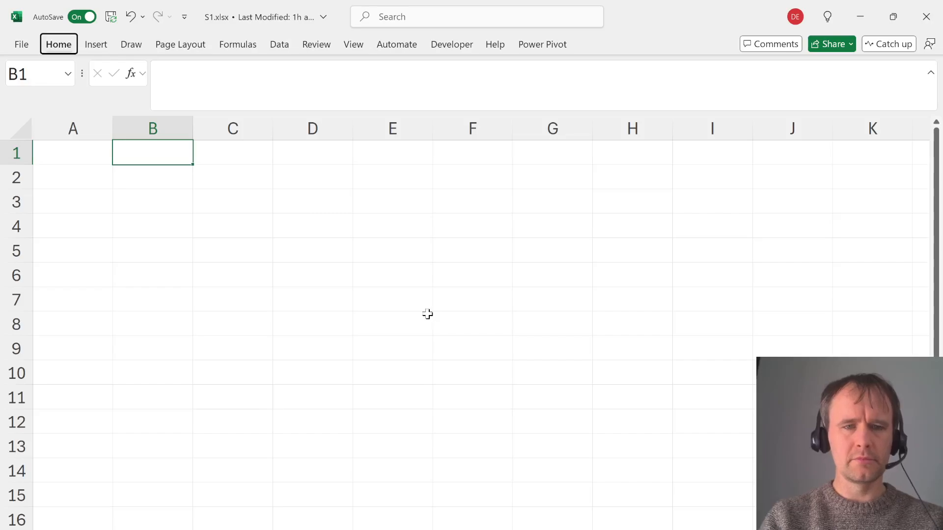
key(alt+Tab)
key(ctrl+Page_Down)
Read Task 1 question 1 about total dividends per share in the quiz, and return to the Return to the Shareholder workbook
key(alt+Tab)
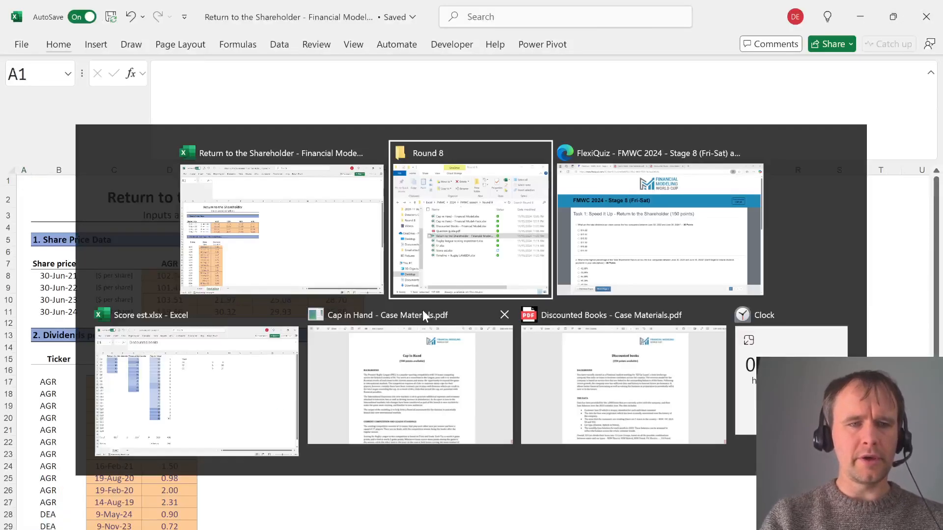
key(Tab)
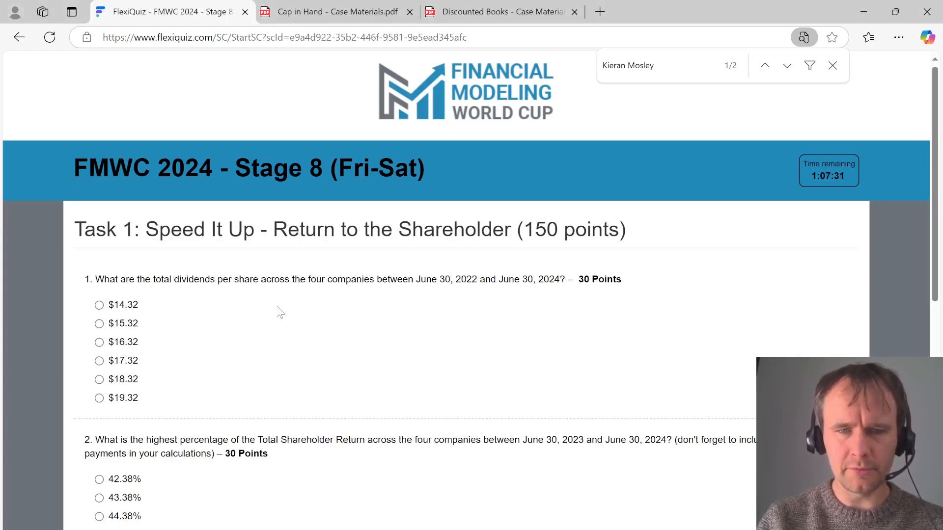
key(alt+Tab)
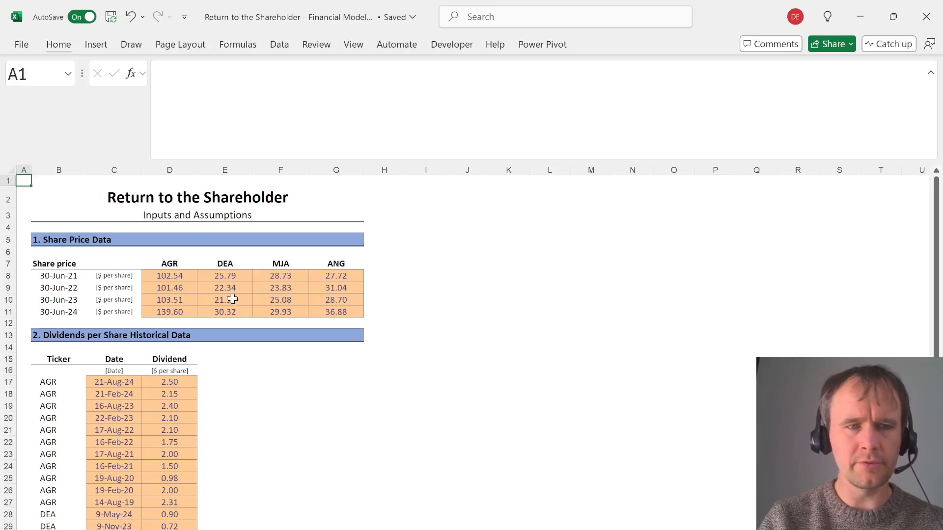
Enter the start date 2022-06-30 from question 1 in F17 beside the dividend history, and return to the quiz question
click(154, 375)
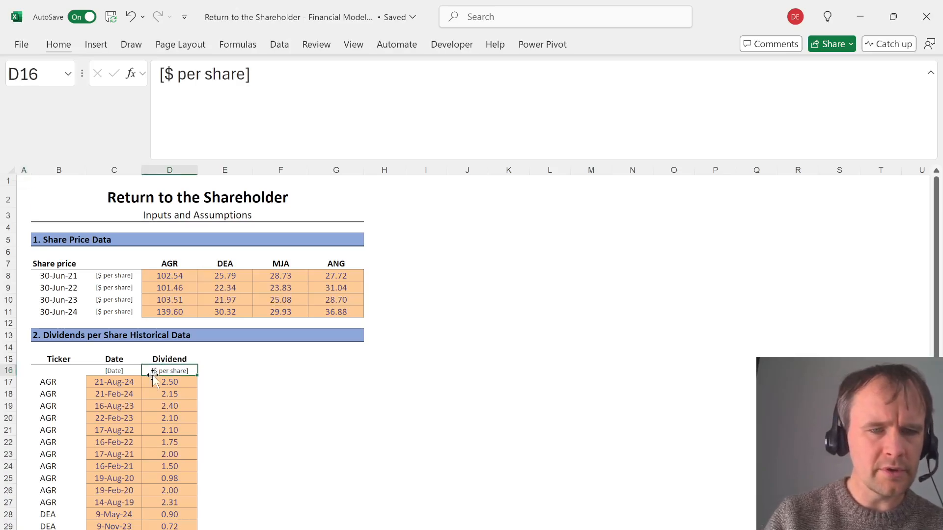
key(Left)
key(Down)
key(Right)
key(Right)
key(Right)
key(Right)
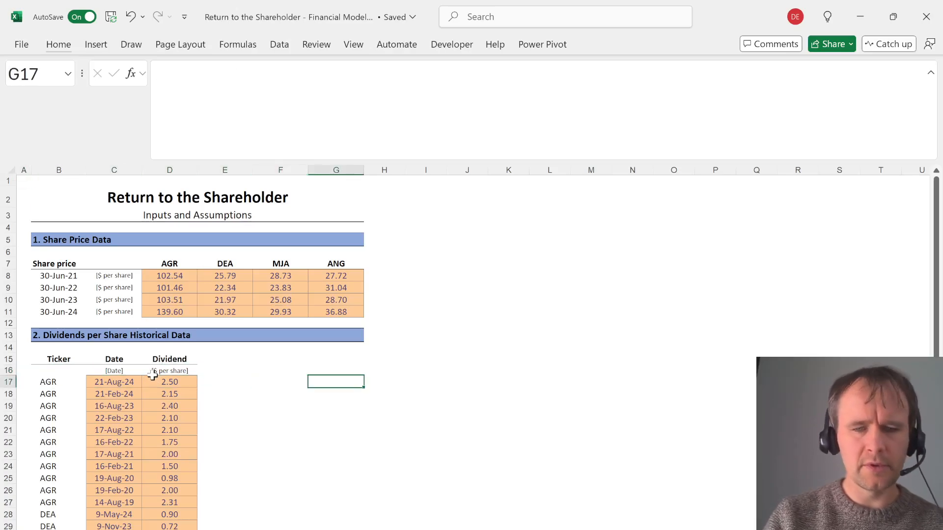
key(alt+Tab)
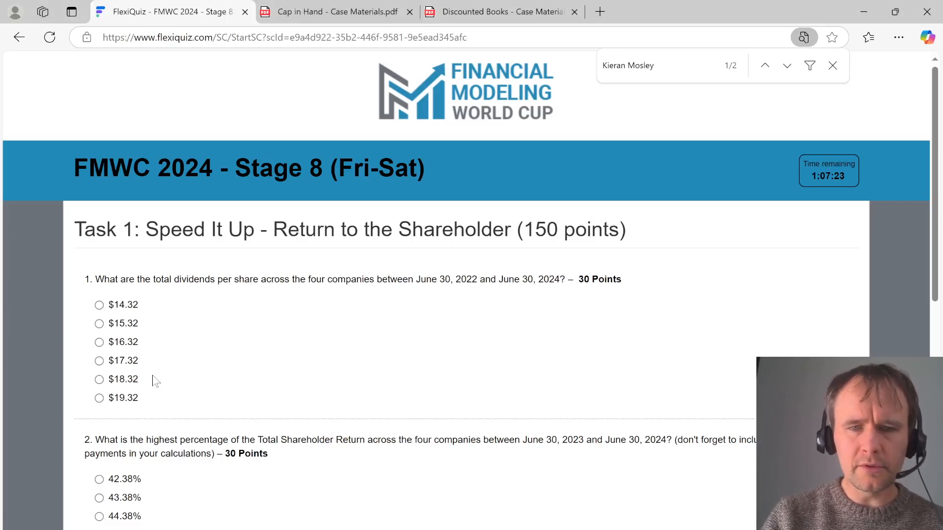
key(alt+Tab)
text(2022)
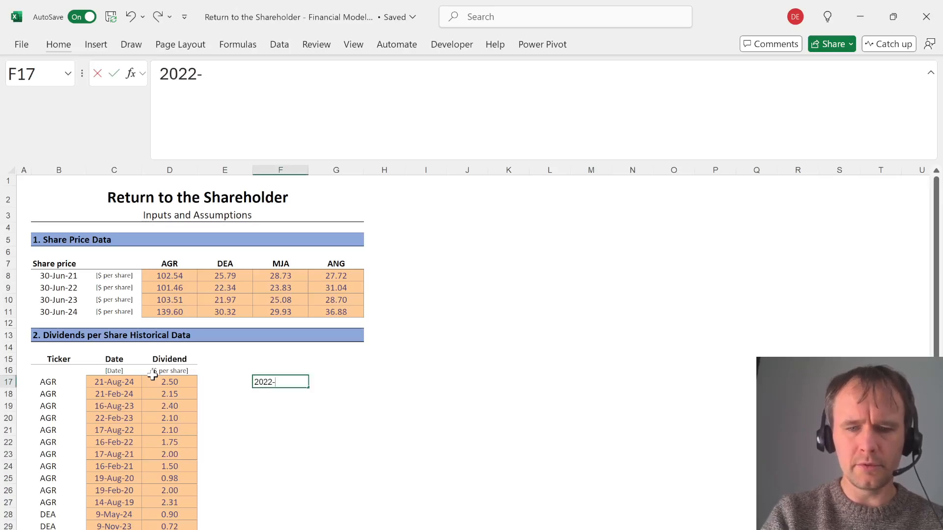
text(-06-30)
key(Tab)
key(alt+Tab)
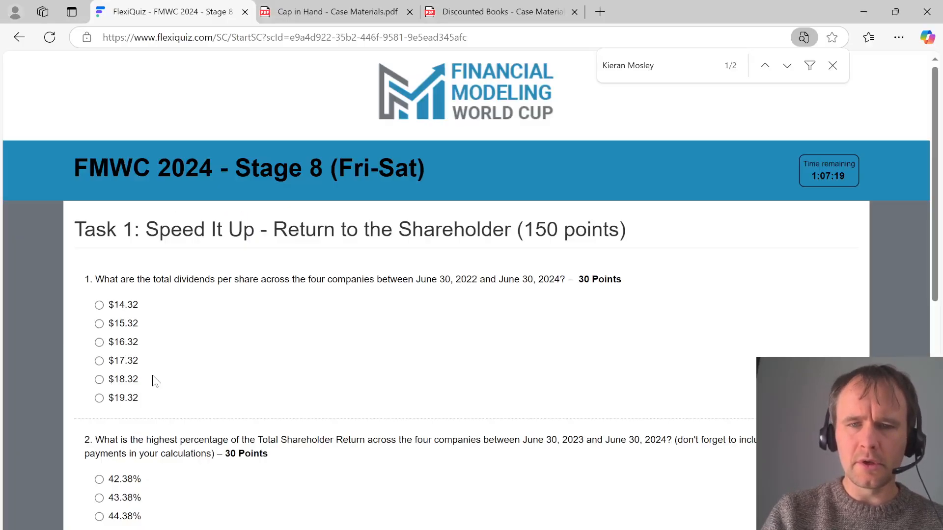
Return to the Return to the Shareholder workbook and enter the end date 6/30/2024 in G17 beside the start date
key(alt+Tab)
key(ctrl+r)
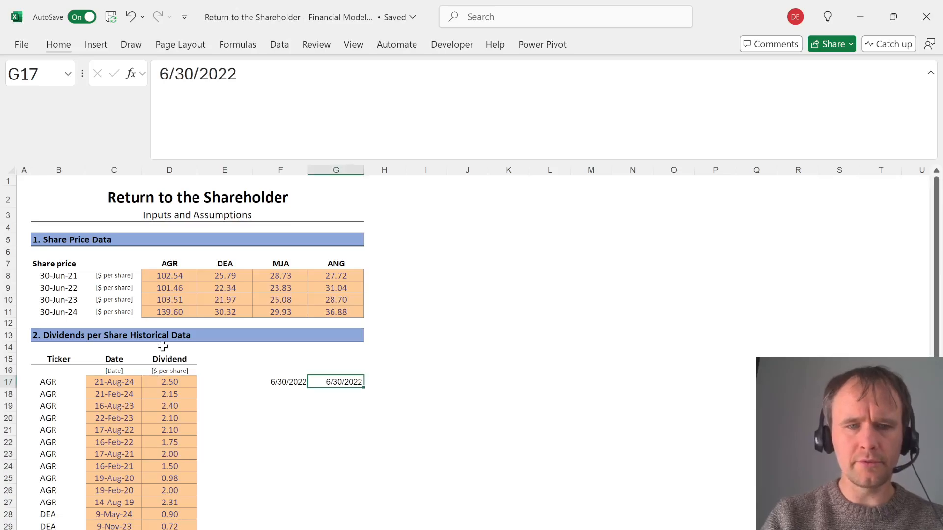
key(F2)
key(BackSpace)
text(4)
key(Return)
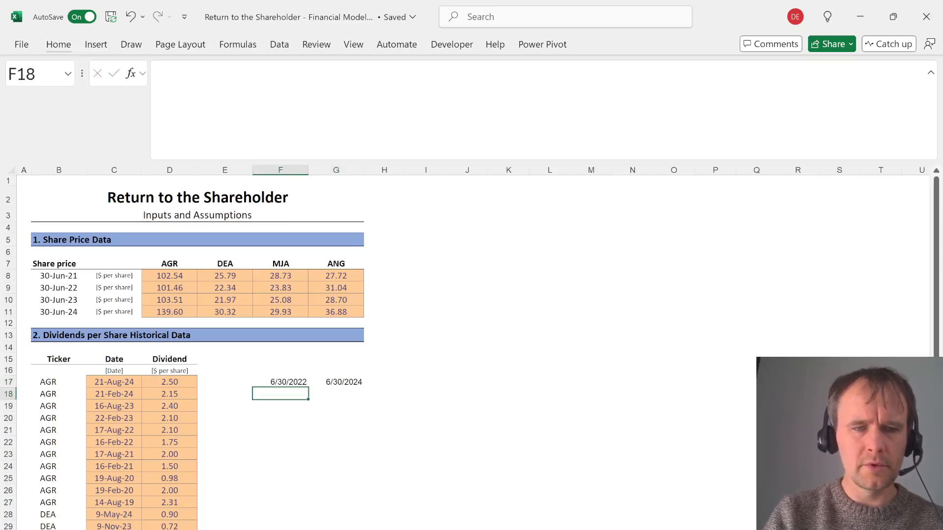
Turn on filtering for the dividend history from the unit header row 16 downwards, rechecking the date range in quiz question 1
key(Up)
key(Left)
key(Left)
key(Left)
drag(58, 370, 170, 382)
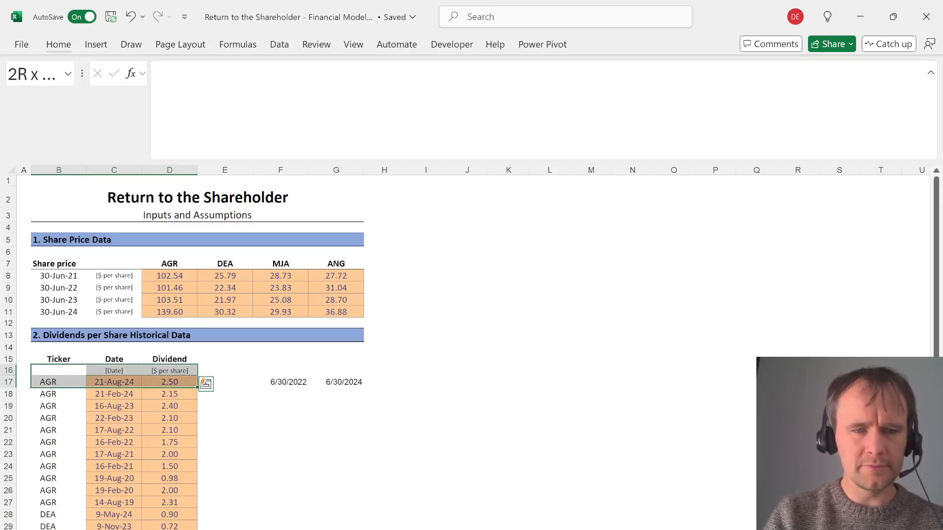
key(alt+Tab)
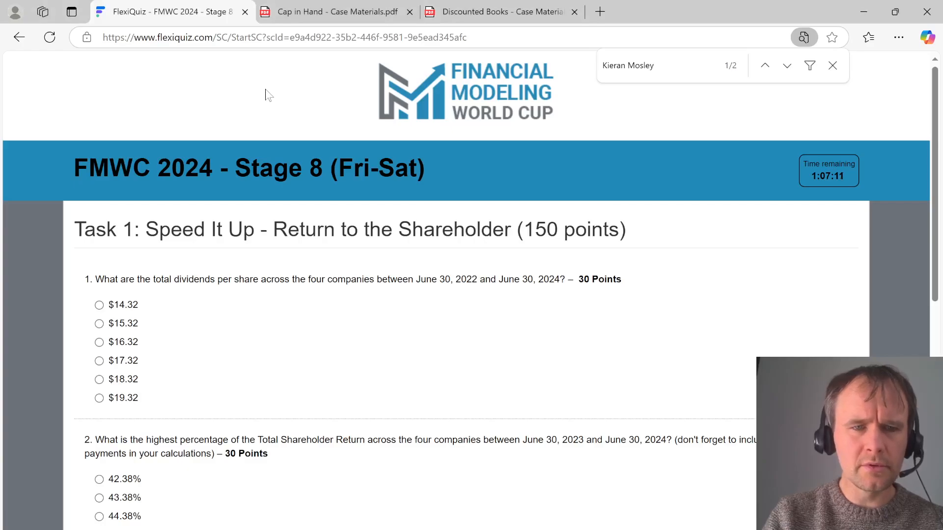
key(alt+Tab)
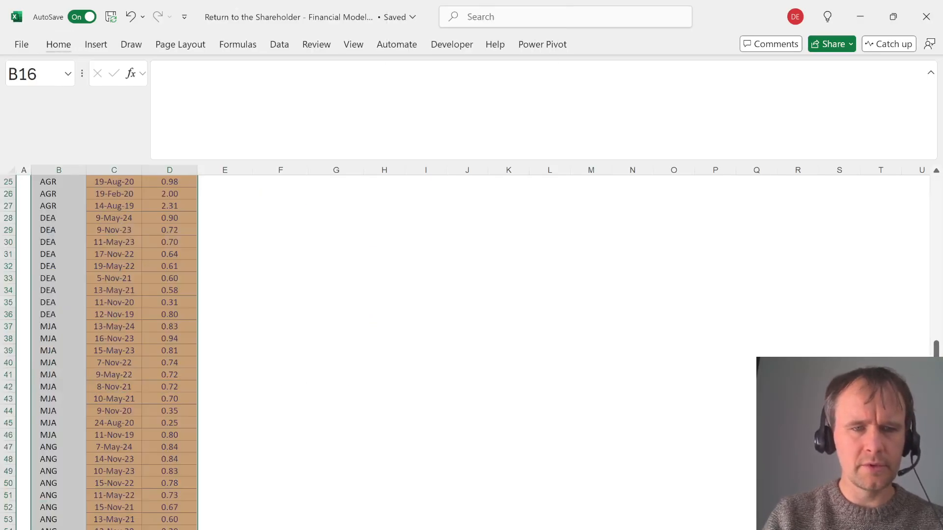
Restrict the dividend history's date filter to 2024, selecting only February and May of that year
key(Right)
key(alt+Down)
key(Down)
key(Down)
key(Down)
key(Down)
key(Down)
key(Down)
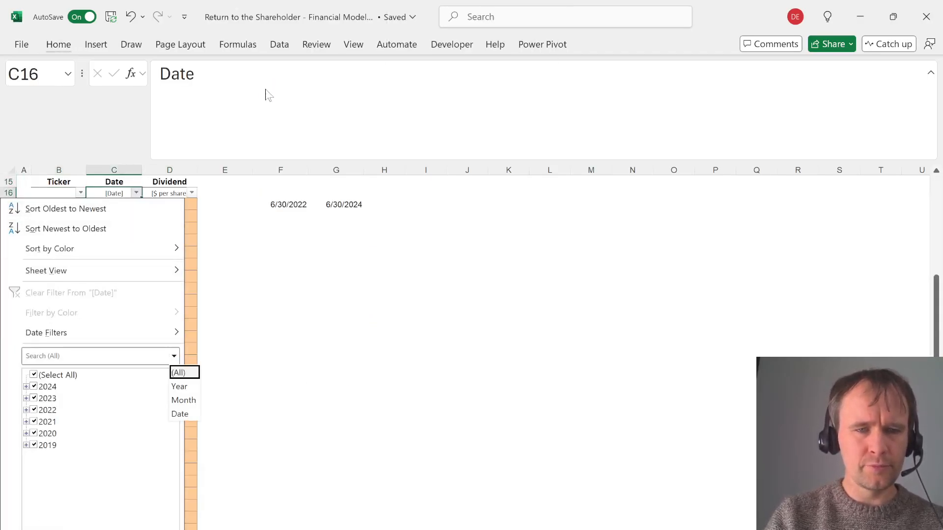
key(space)
key(Down)
key(Right)
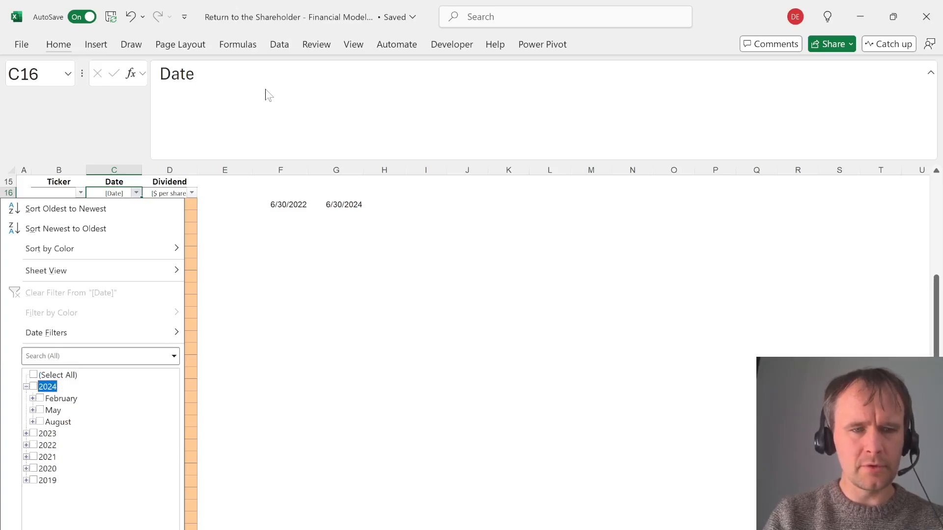
key(Down)
key(space)
key(Down)
key(space)
key(Down)
key(Down)
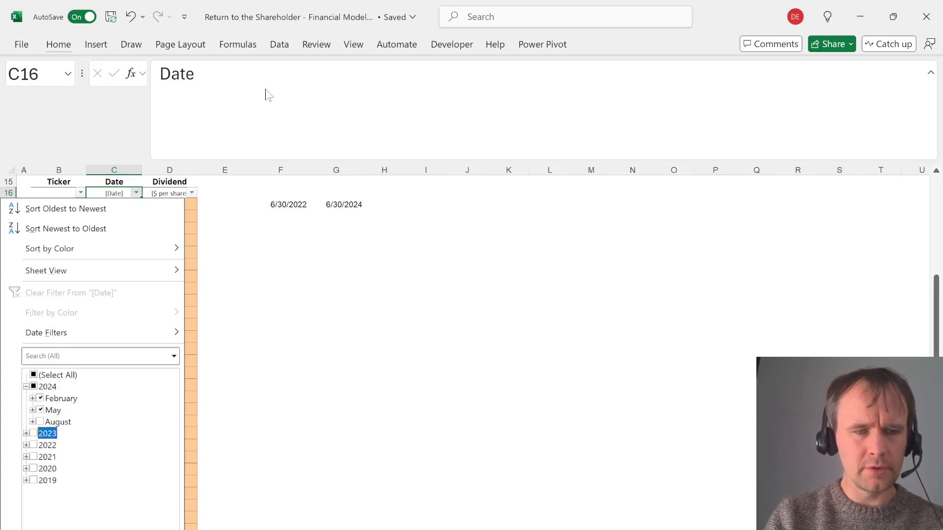
Add all of 2023 plus February and May 2022 to the date filter and apply it
key(space)
key(Down)
key(Right)
key(Down)
key(space)
key(Down)
key(space)
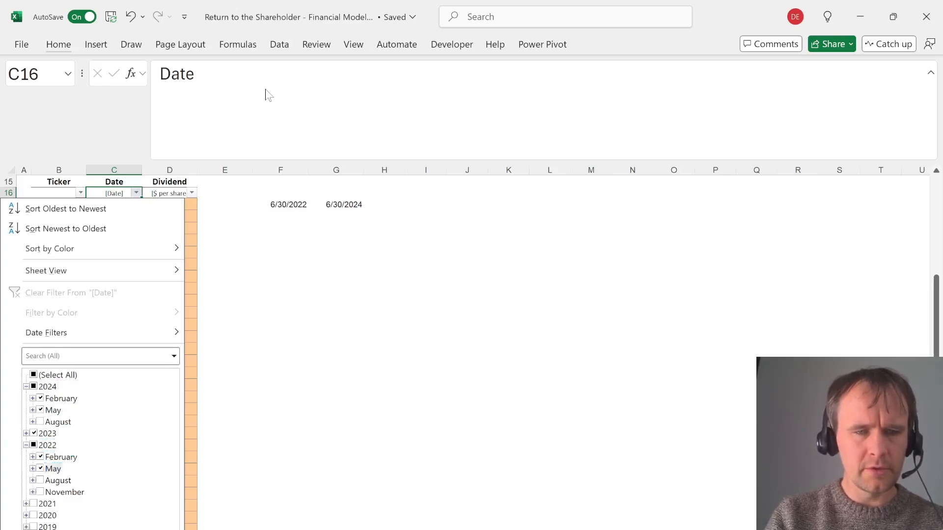
key(Return)
Select the filtered dividend amounts to sum them, and compare with the date range and answer options of question 1
key(Right)
key(Down)
key(ctrl+shift+Down)
key(alt+Tab)
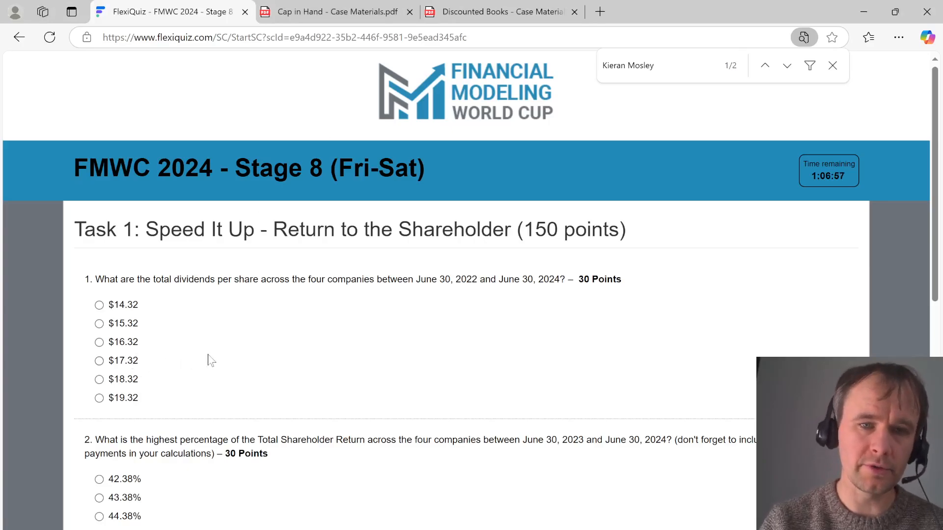
key(alt+Tab)
key(ctrl+Up)
key(Left)
key(Left)
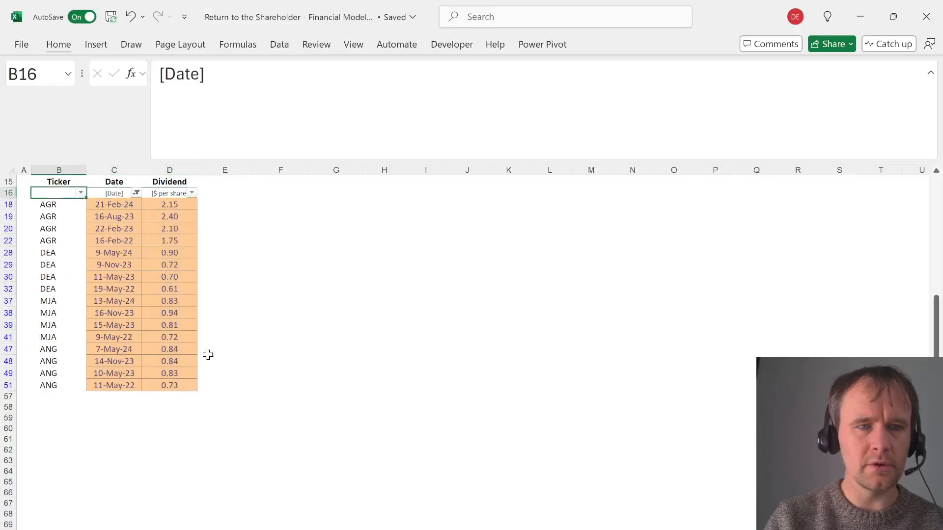
Clear the date filter so the dividend history lists every record, and go back up to the share price table
key(alt+Down)
key(Escape)
key(Right)
key(Up)
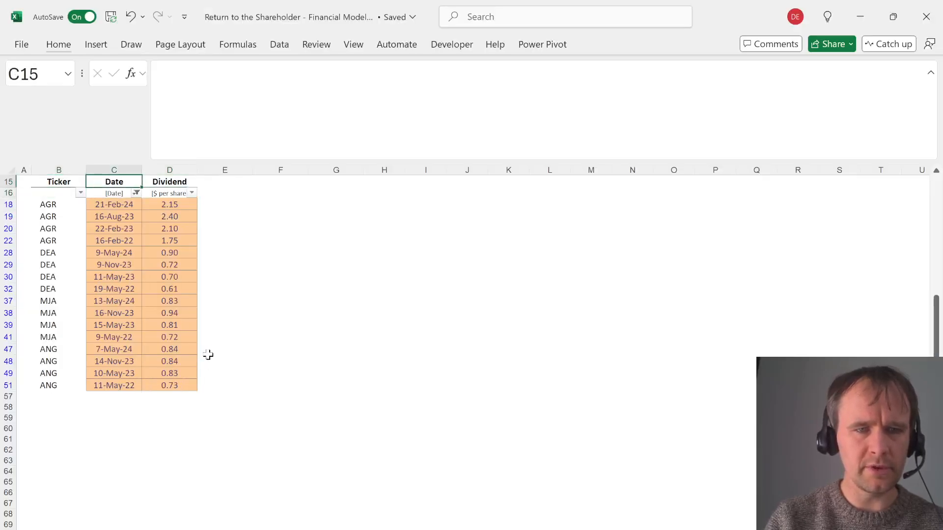
key(Up)
key(Down)
key(Down)
key(Down)
key(Up)
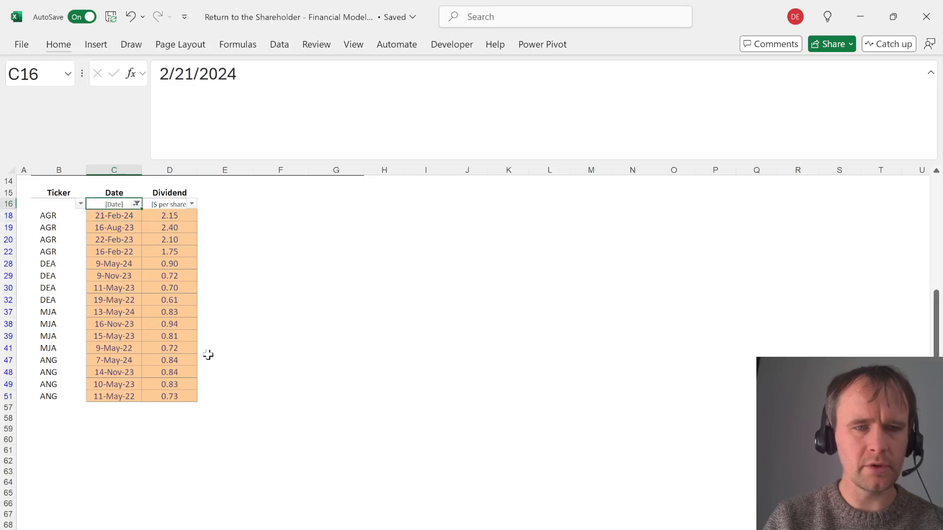
key(alt+a+c)
key(Down)
key(ctrl+Up)
key(ctrl+Up)
key(ctrl+Up)
key(ctrl+Up)
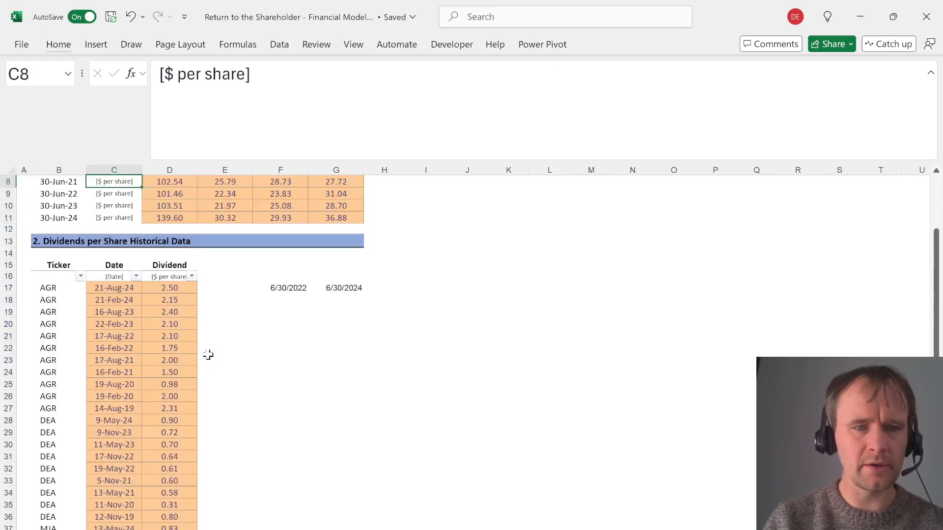
key(ctrl+Down)
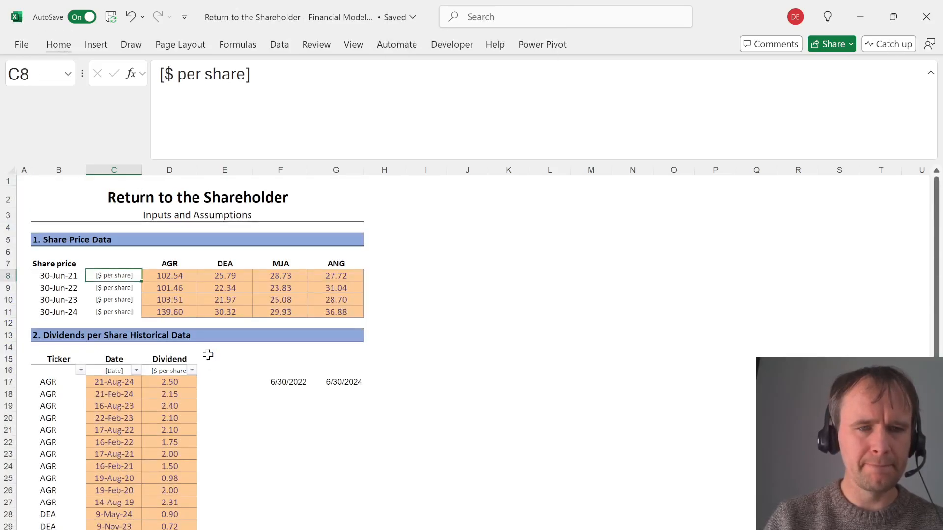
Reread question 1 in the quiz and review the share price and dividend tables in the workbook
key(Left)
key(ctrl+Right)
key(alt+Tab)
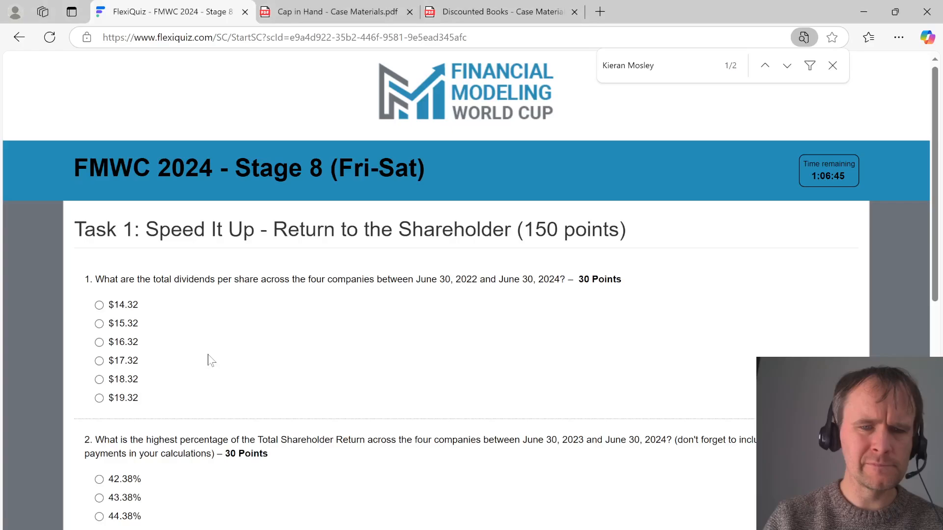
key(alt+Tab)
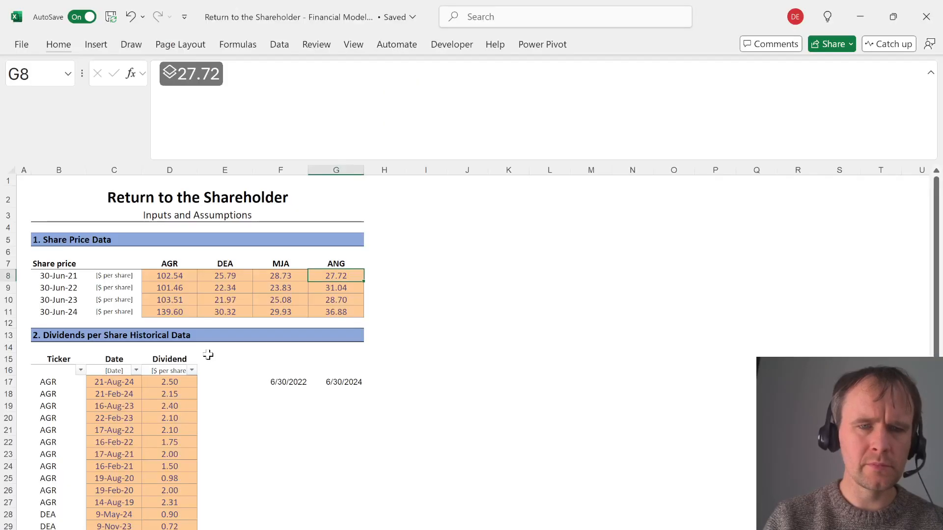
key(Down)
key(Left)
key(Down)
key(Left)
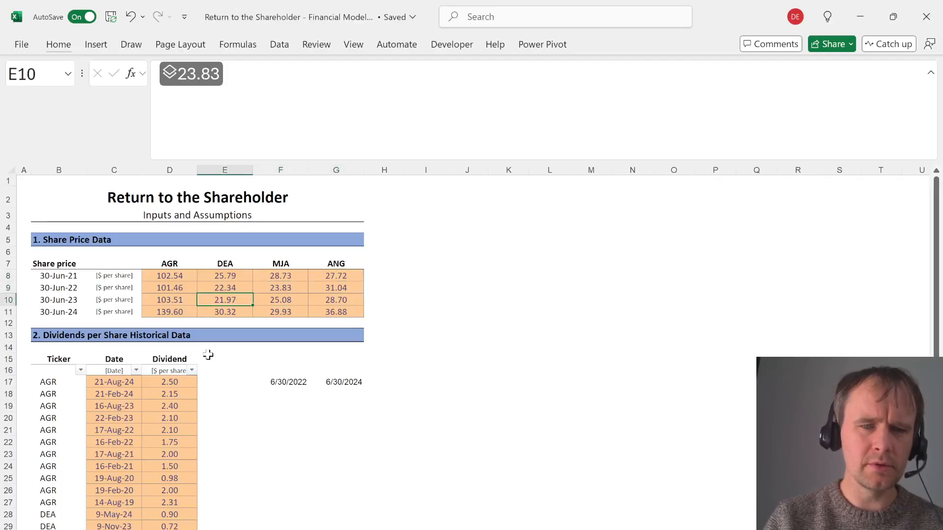
key(Down)
key(Left)
key(Down)
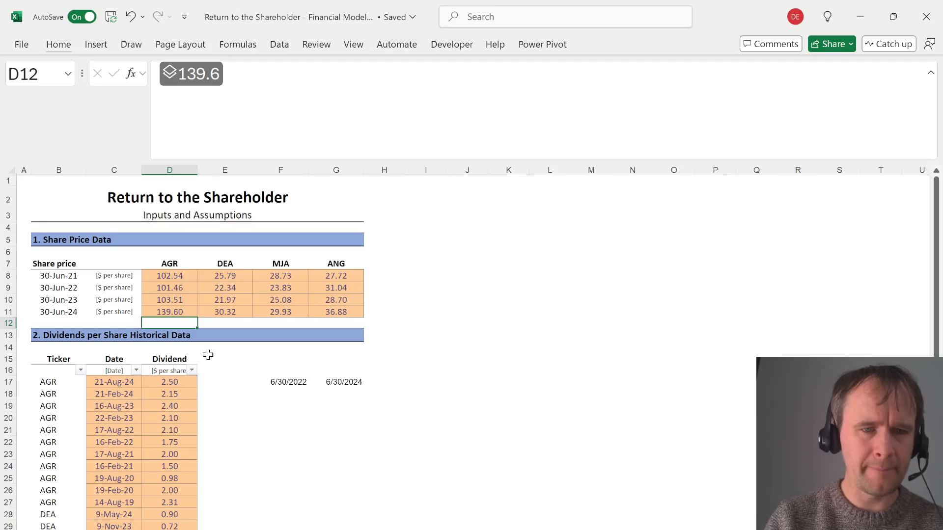
key(Down)
key(Down)
key(Down)
key(Down)
key(Down)
key(Right)
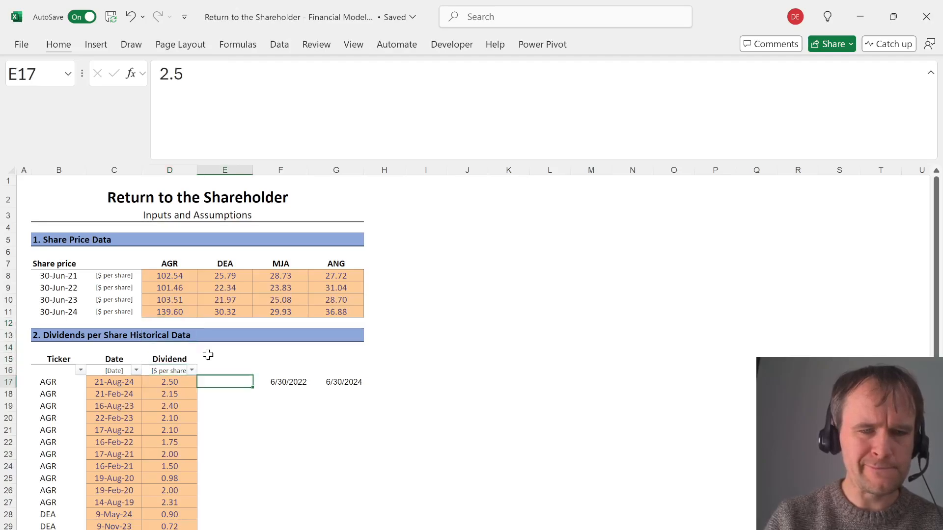
Read quiz question 2 about the highest Total Shareholder Return, and return to the workbook
key(alt+Tab)
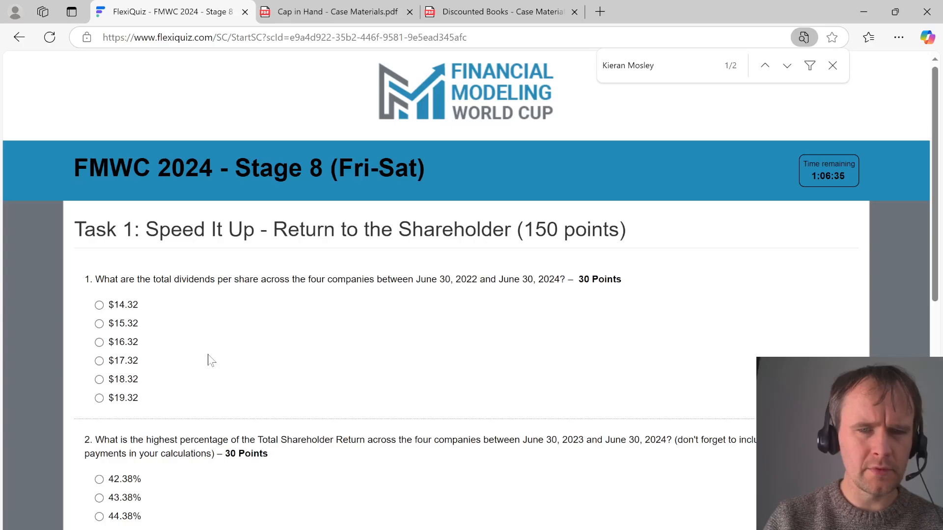
scroll(211, 361, down, 3)
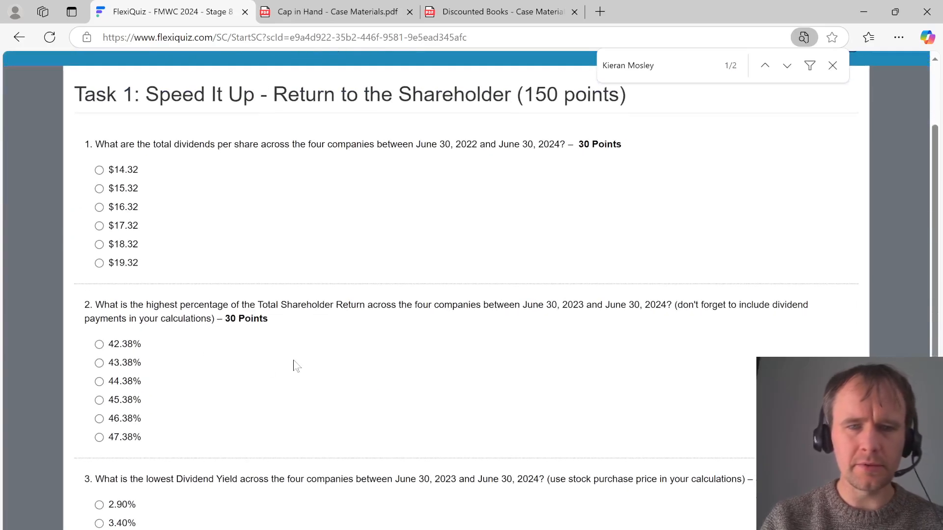
key(alt+Tab)
key(alt+Tab)
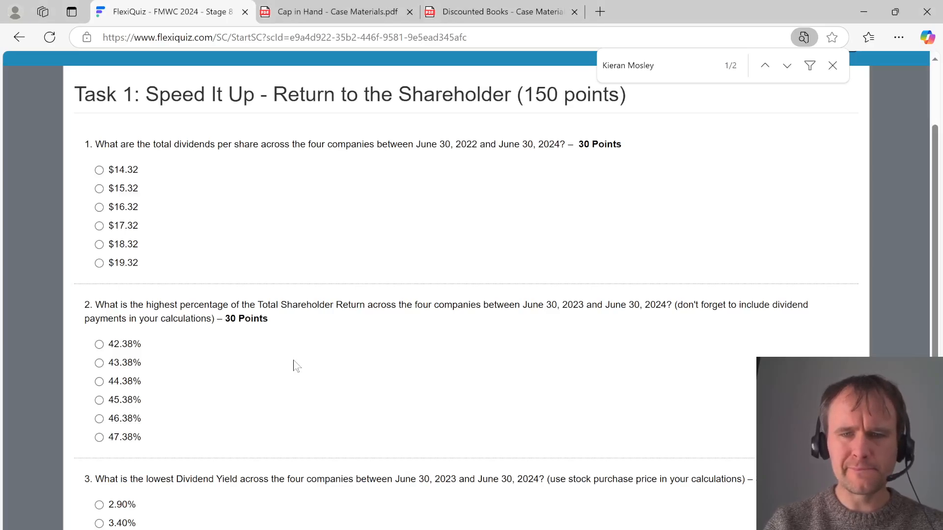
key(alt+Tab)
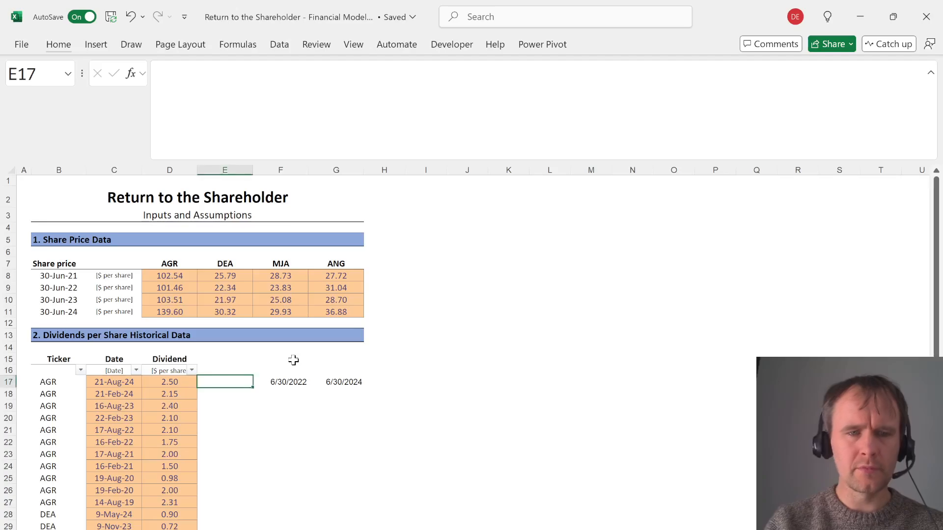
Enter the ticker AGR in H17 beside the start and end dates
click(294, 366)
key(Down)
key(Right)
key(Left)
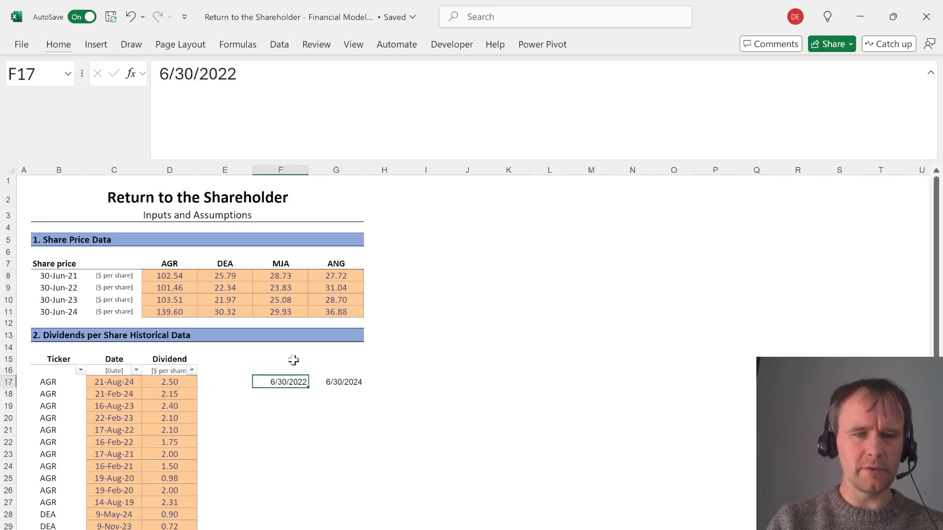
key(Right)
key(Right)
text(A)
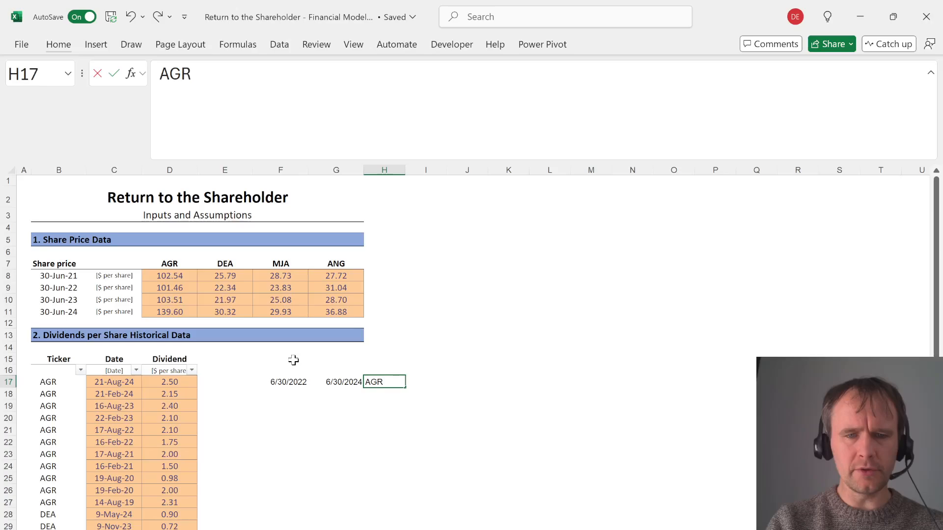
text(GR)
Copy the start date, end date and ticker in F17:H17 down to row 20
key(Left)
key(shift+Left)
key(shift+Right)
key(shift+Down)
key(shift+Down)
key(shift+Down)
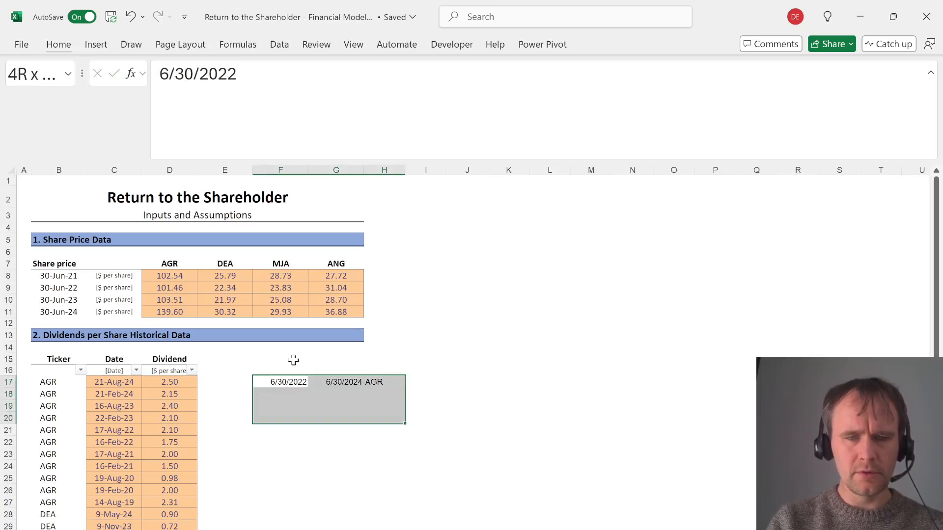
key(ctrl+d)
Replace the copied tickers in H18:H20 with DEA, MJA and ANG
key(Right)
key(Down)
key(Down)
key(Up)
key(Right)
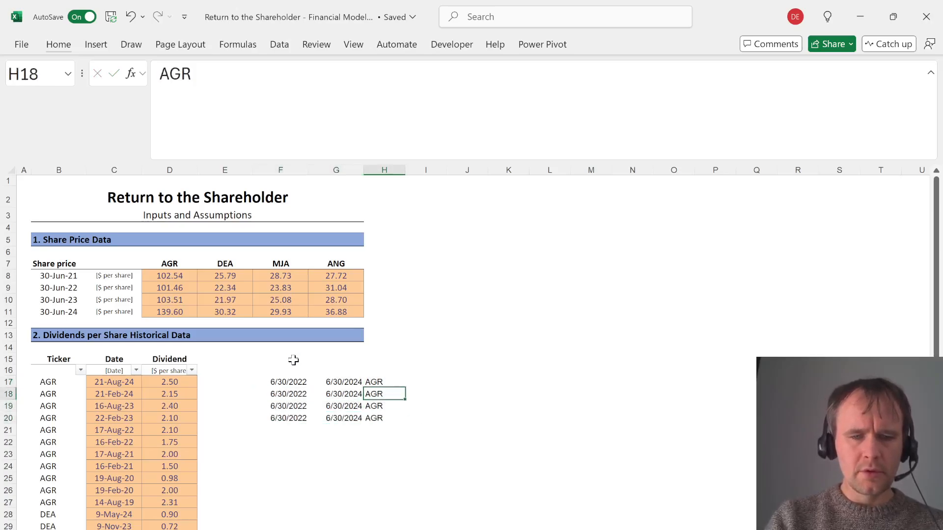
text(DEA)
key(Return)
text(MJA)
key(Return)
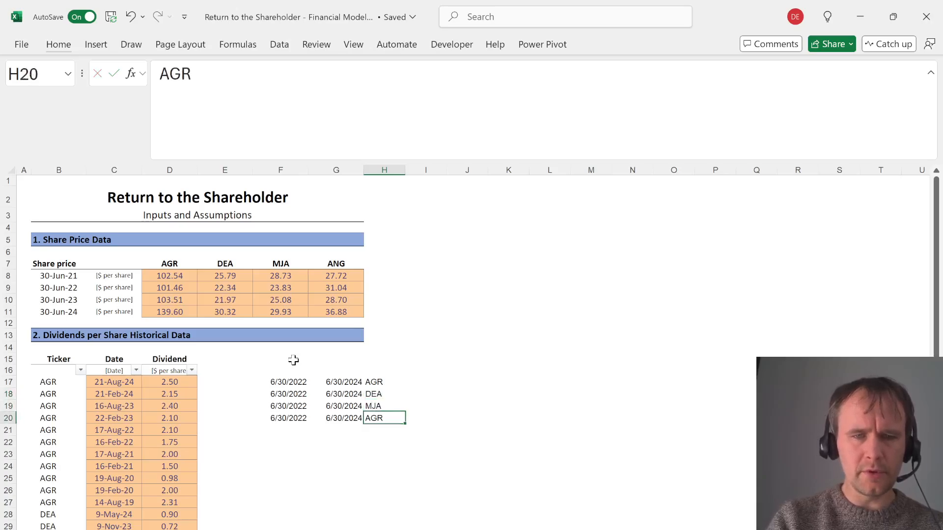
text(ANG)
key(Return)
key(Up)
key(Up)
key(Up)
key(Up)
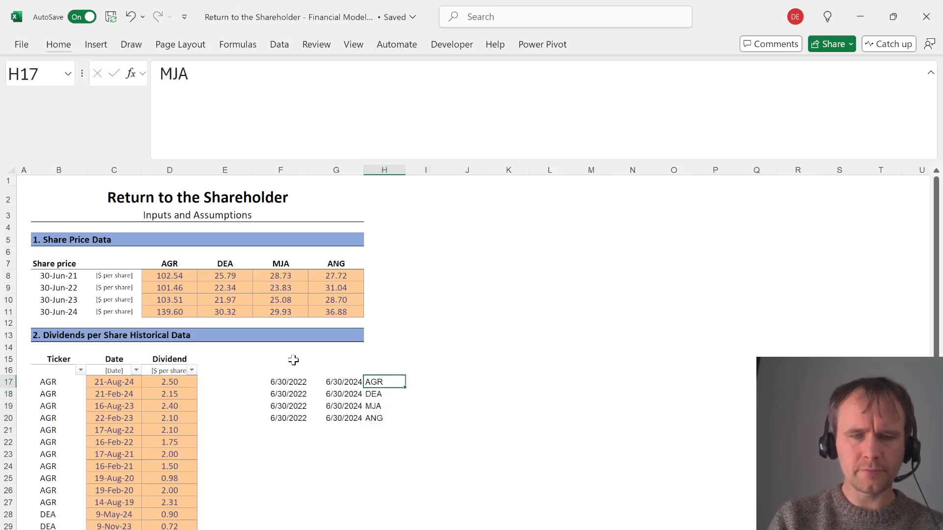
Start a SUMIFS formula in I17 with the dividends D17:D56 as the sum range, rechecking question 1 in the quiz
key(Right)
text(=sumifs)
key(Tab)
key(Left)
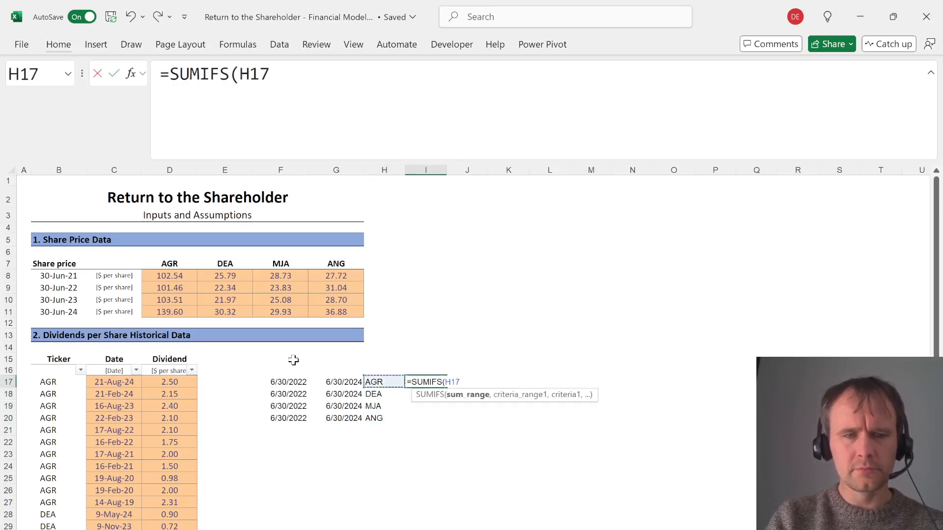
key(Left)
key(Left)
key(alt+Tab)
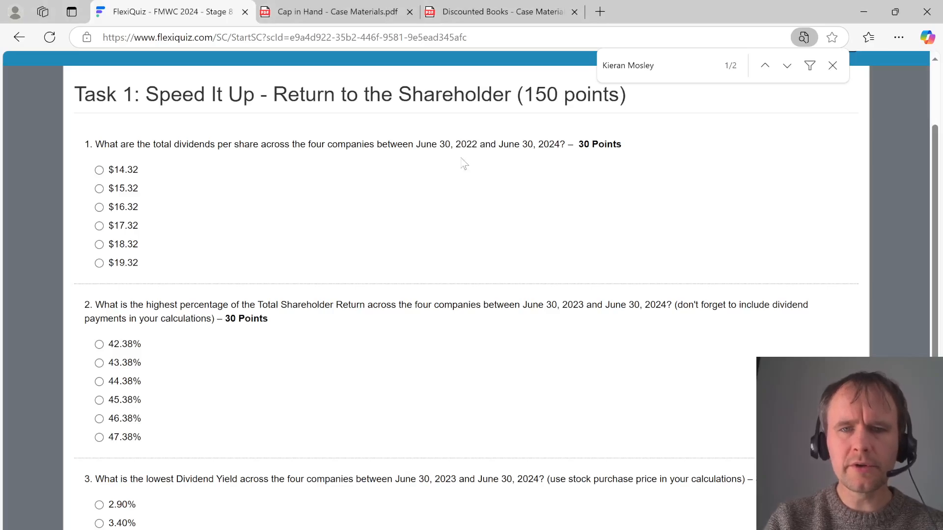
key(alt+Tab)
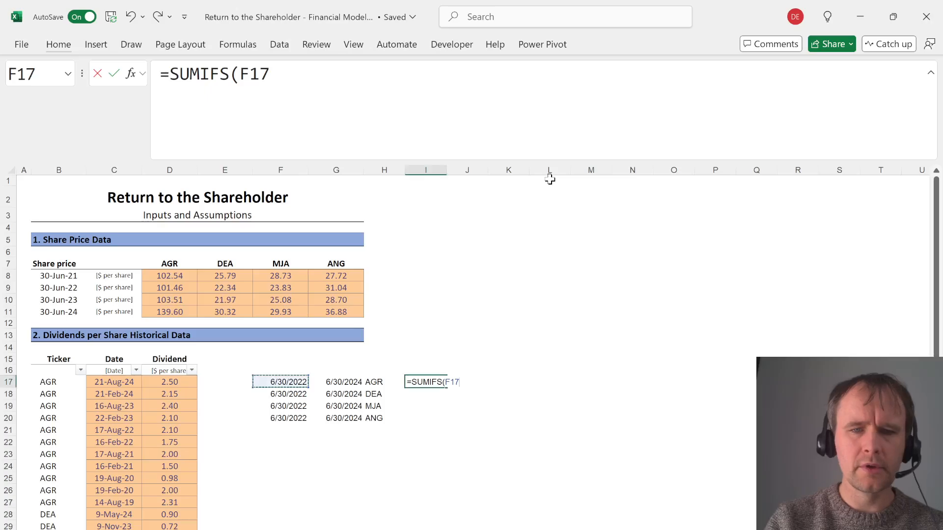
key(Left)
key(Left)
key(ctrl+shift+Down)
text(,)
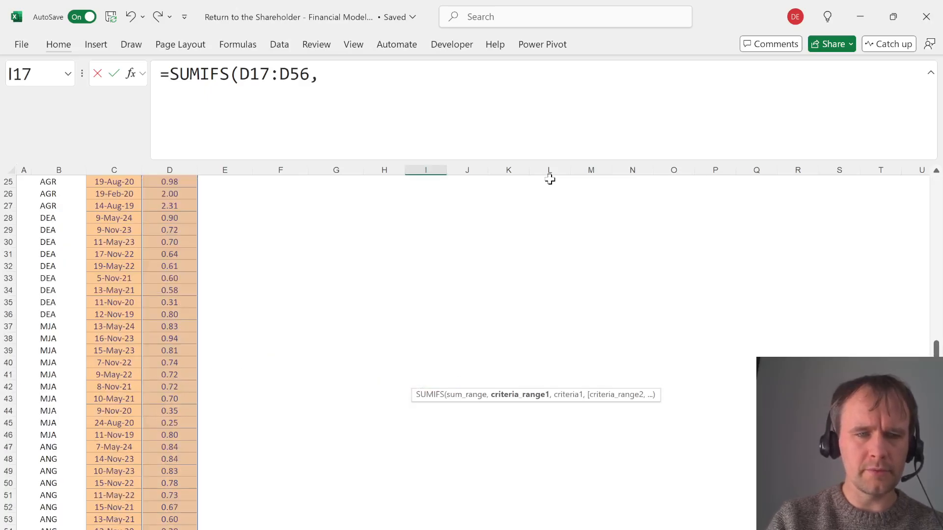
Add a first SUMIFS criterion that the dates in C17:C56 are >= the start date in F17
key(Left)
key(Left)
key(Left)
key(Left)
key(Left)
key(Left)
key(ctrl+shift+Down)
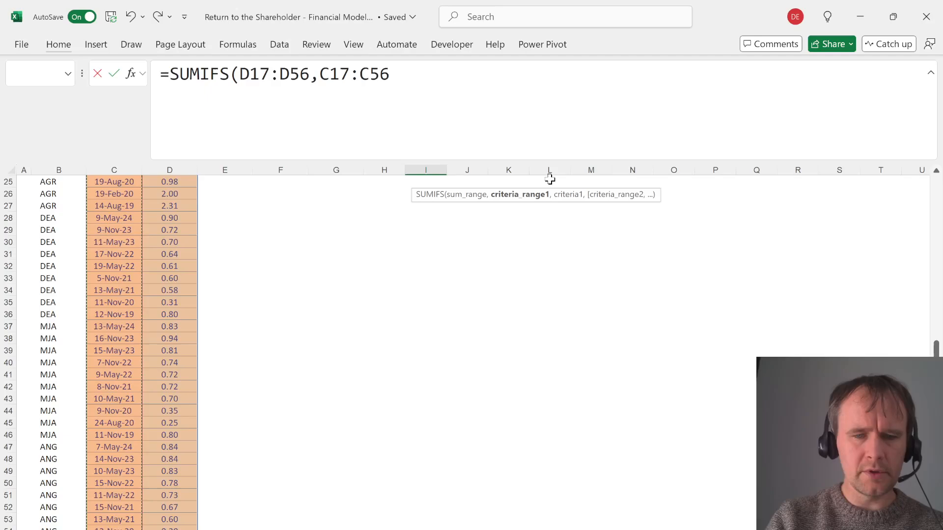
text(,">=)
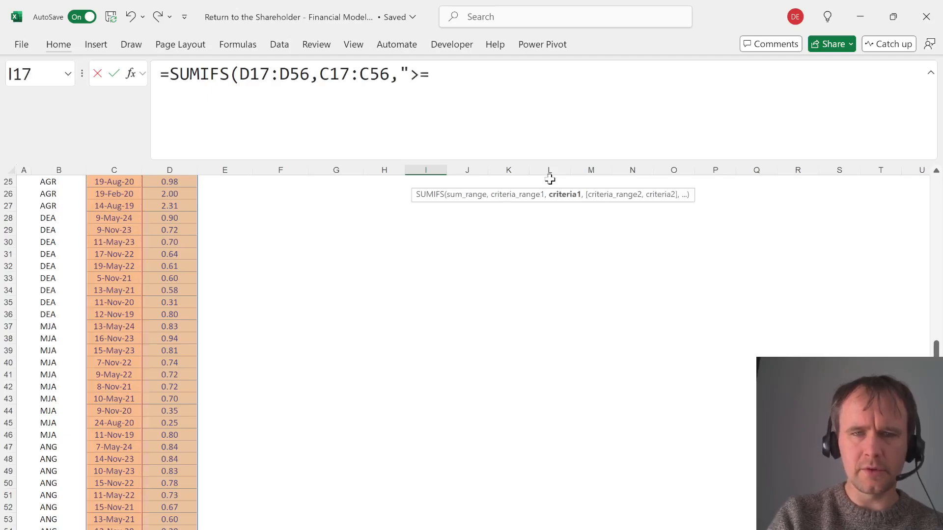
text("&)
key(Left)
key(Left)
key(Left)
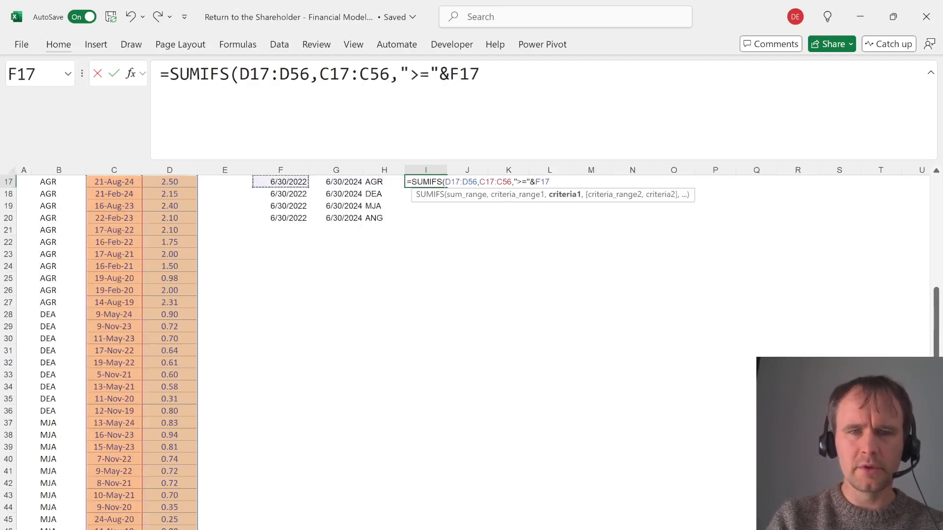
text(,)
Reuse the date criterion as a second condition, requiring C17:C56 to be <= the end date in G17
drag(488, 74, 319, 73)
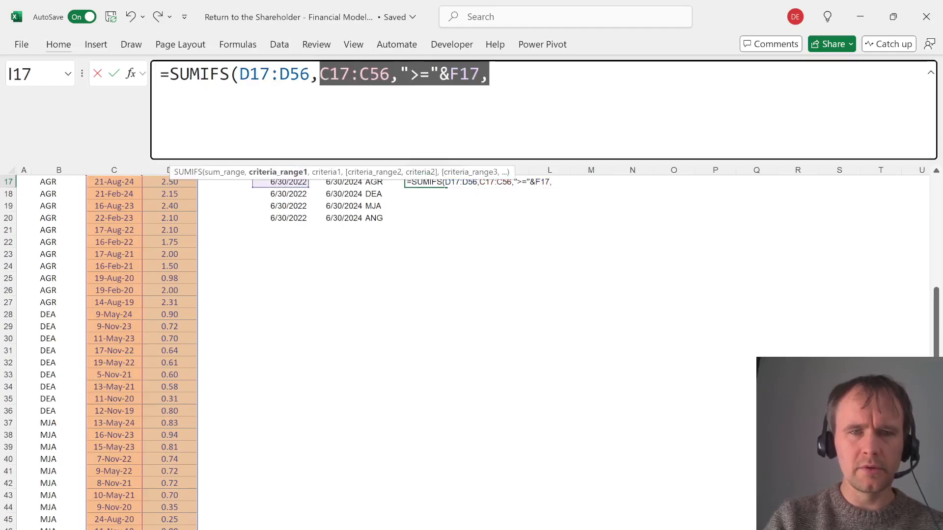
key(ctrl+c)
key(End)
key(ctrl+v)
key(BackSpace)
key(BackSpace)
key(BackSpace)
key(BackSpace)
key(BackSpace)
key(BackSpace)
key(BackSpace)
key(BackSpace)
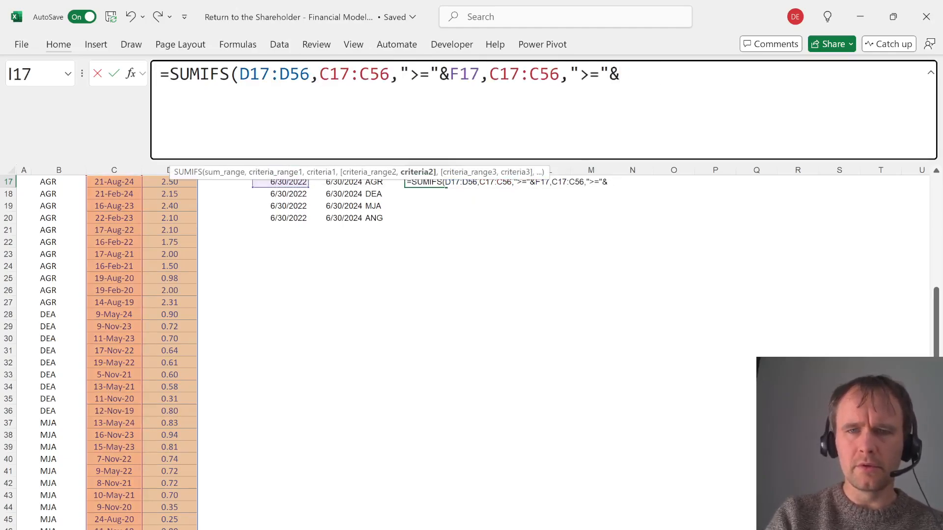
text(<=")
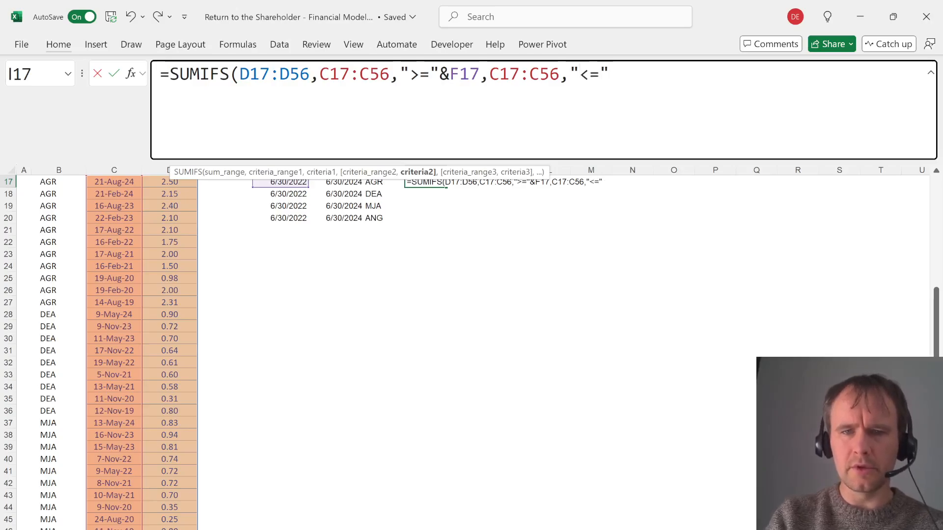
text(&)
key(Left)
key(Left)
key(Left)
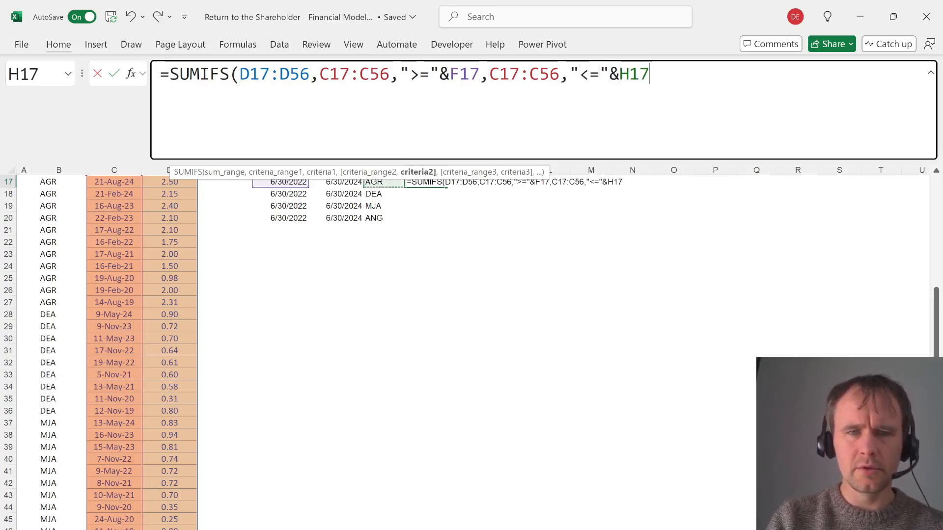
key(Right)
text(,)
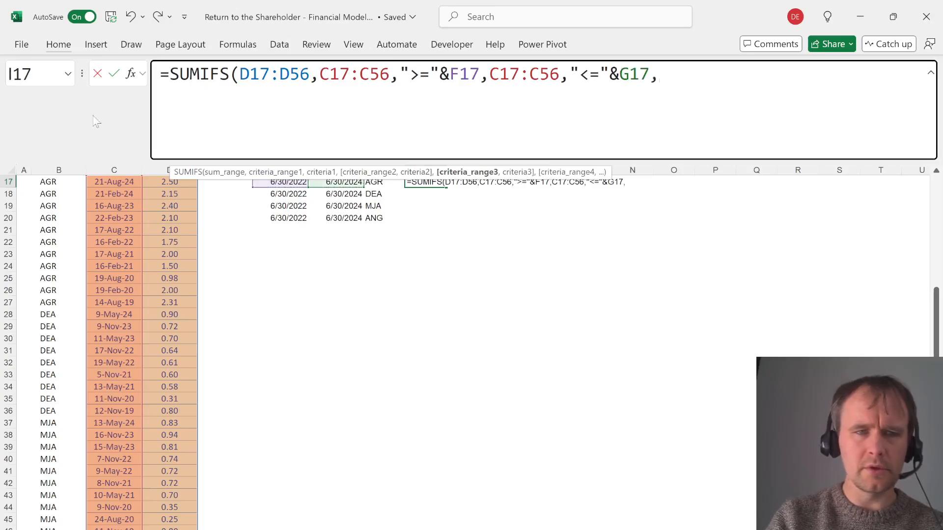
Add a third criterion matching the tickers in $B$17:$B$56 to H17 and close the SUMIFS formula
click(47, 182)
key(ctrl+shift+Down)
key(F4)
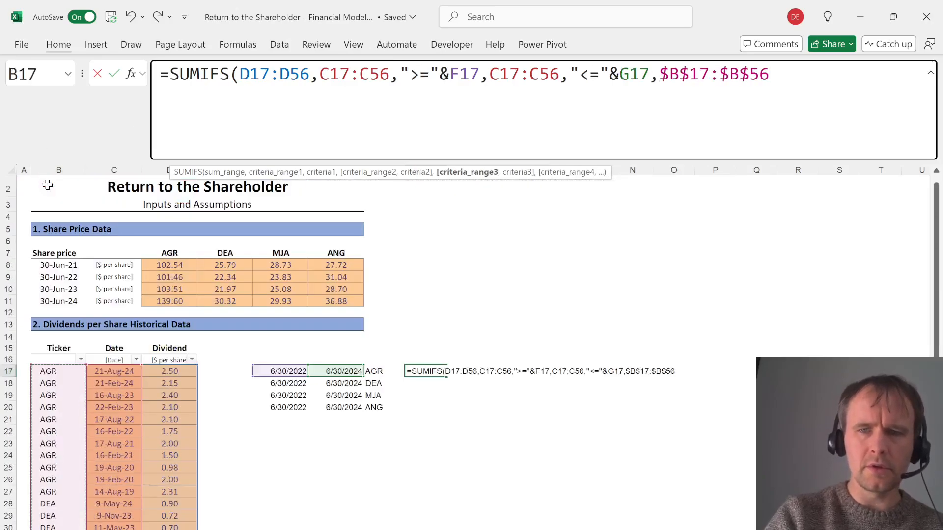
text(,)
key(Left)
text())
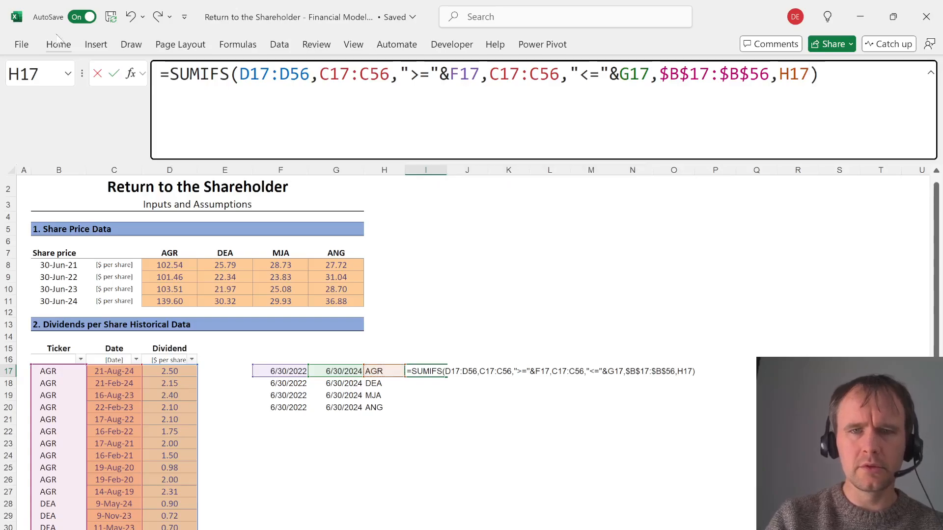
Make the D17:D56 range and both C17:C56 ranges absolute in the SUMIFS formula and enter it in I17
drag(241, 74, 389, 74)
key(F4)
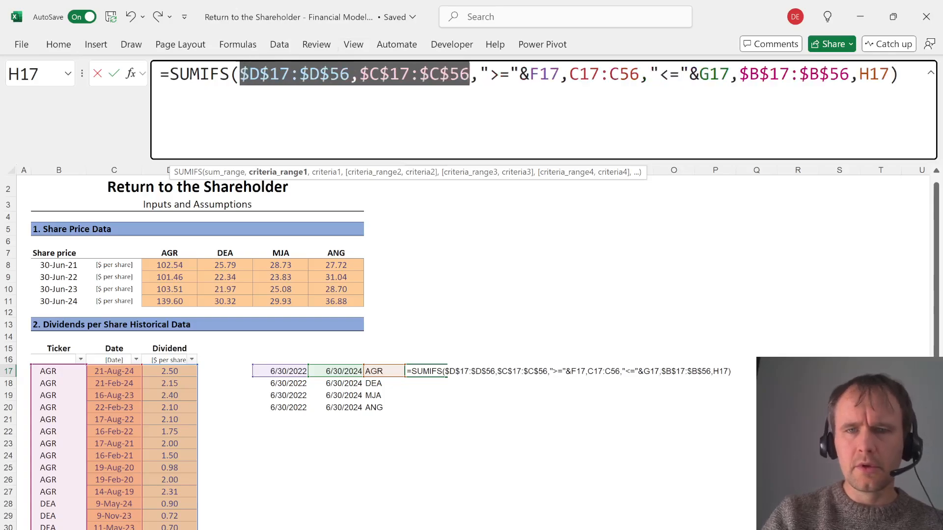
drag(570, 74, 618, 74)
key(F4)
key(Return)
Fill the SUMIFS formula from I17 down to I20 for the other tickers
click(384, 384)
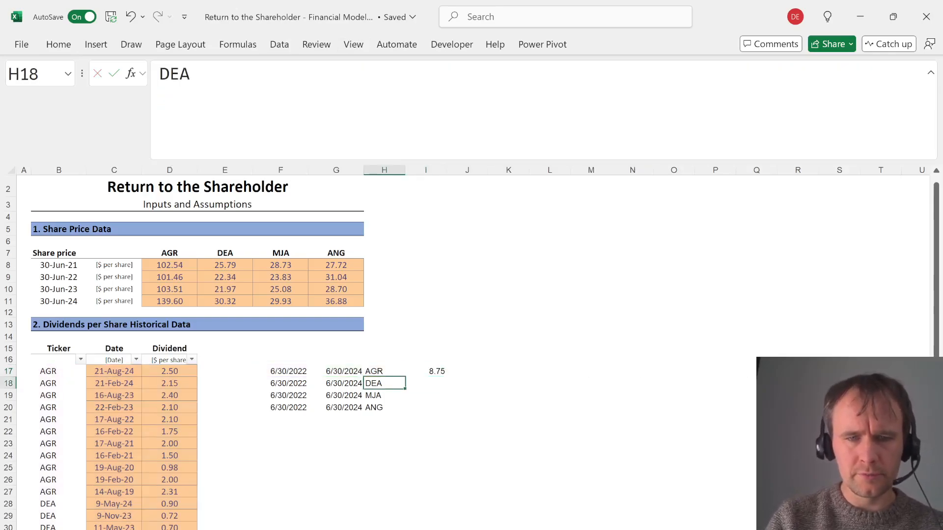
drag(426, 371, 425, 408)
key(ctrl+d)
click(425, 372)
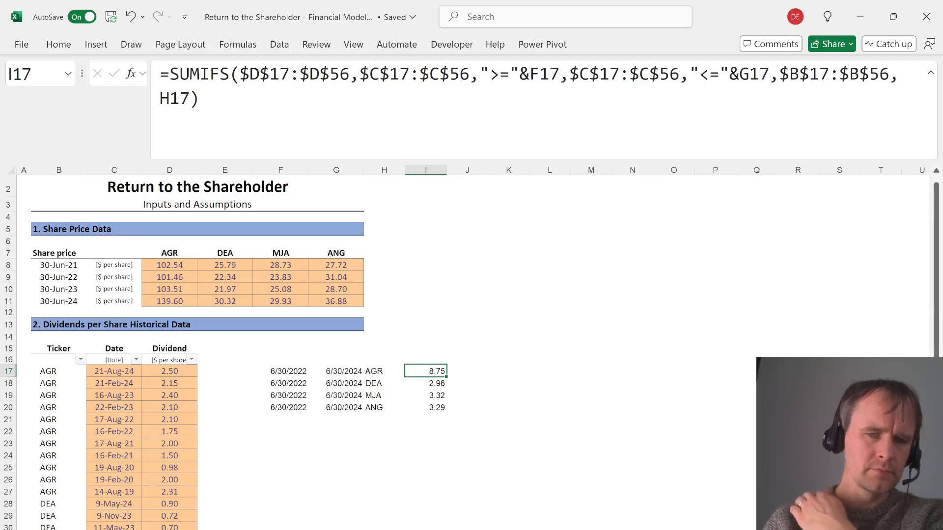
Check the total of I17:I20, switch to the FlexiQuiz page in the browser and answer question 1 with $18.32
drag(426, 371, 425, 407)
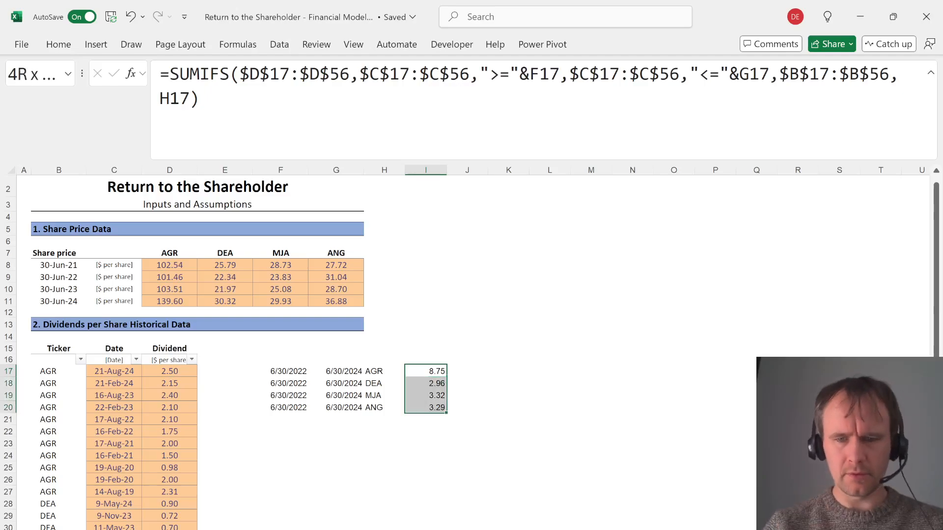
key(alt+Tab)
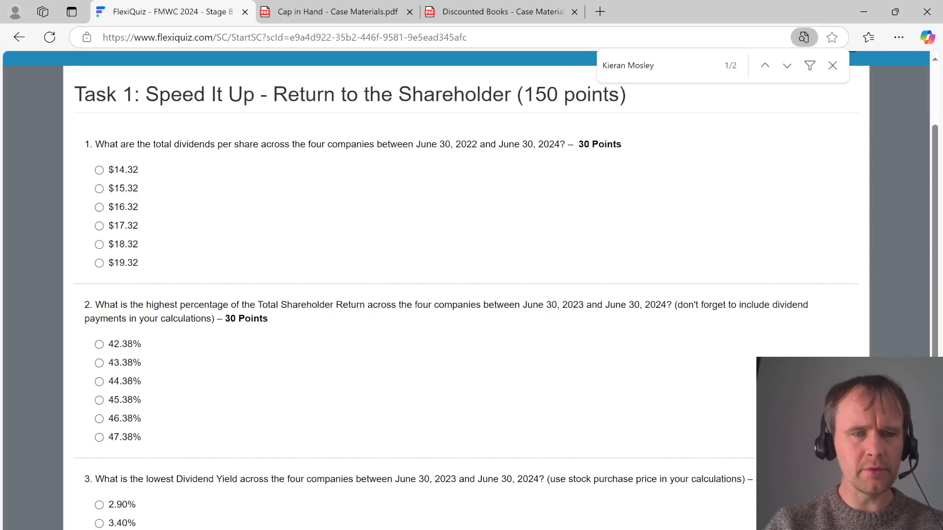
click(123, 245)
scroll(339, 366, down, 1)
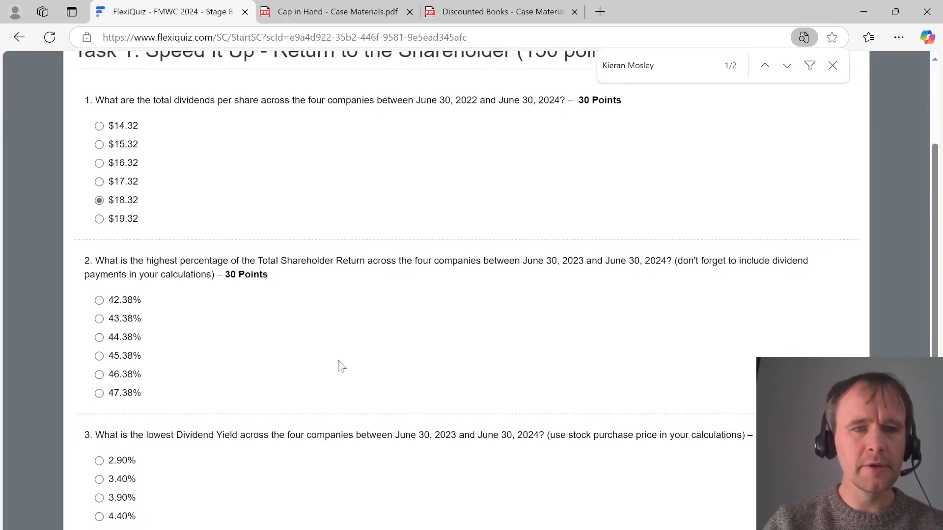
Back in Excel, copy the date, ticker and dividend block F17:I20 to F22
key(alt+Tab)
key(ctrl+Left)
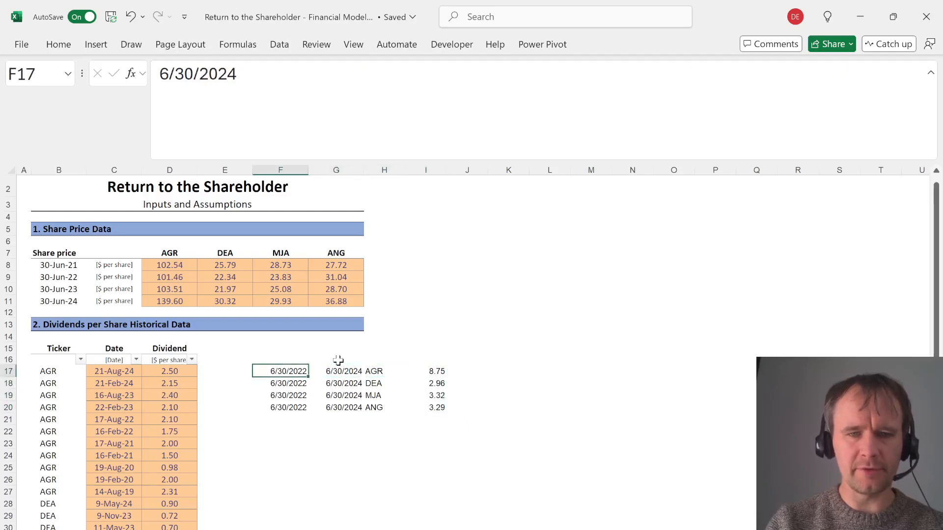
key(ctrl+a)
key(ctrl+c)
key(Down)
key(Down)
key(Down)
key(Down)
key(Down)
key(ctrl+v)
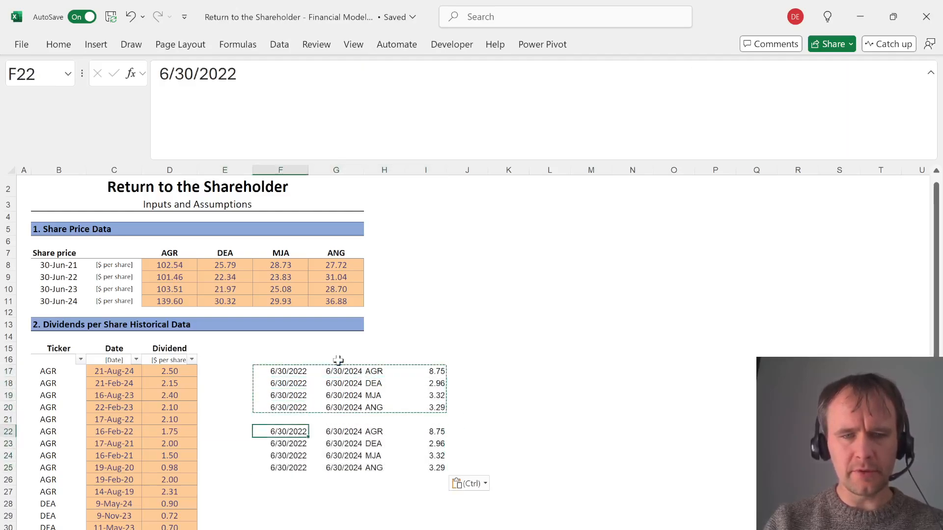
Change the start date in F22 to 6/30/2023 and fill it down to F25
key(F2)
key(BackSpace)
text(3)
key(Return)
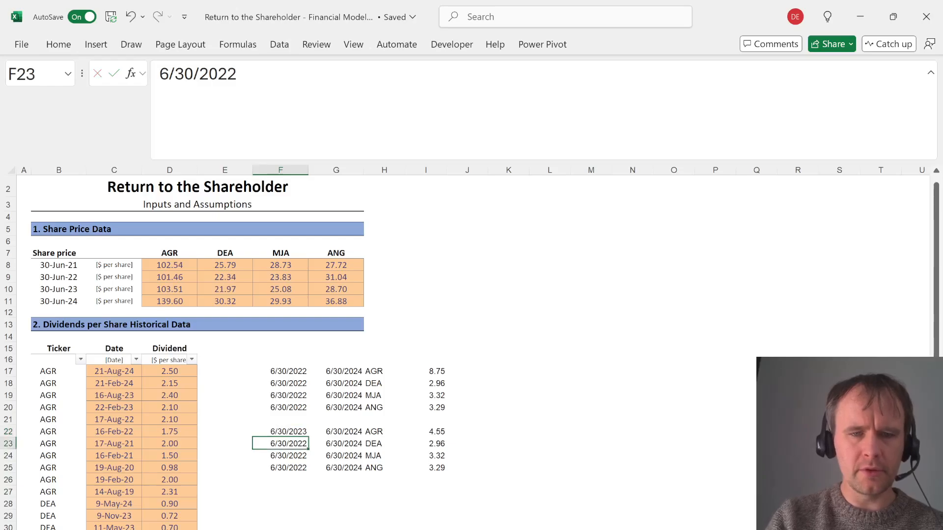
key(Up)
key(shift+Down)
key(shift+Down)
key(shift+Down)
key(ctrl+d)
Enter a TOCOL formula in J22 that lists the 30-Jun-23 share prices D10:G10 vertically
key(Right)
key(Right)
key(Right)
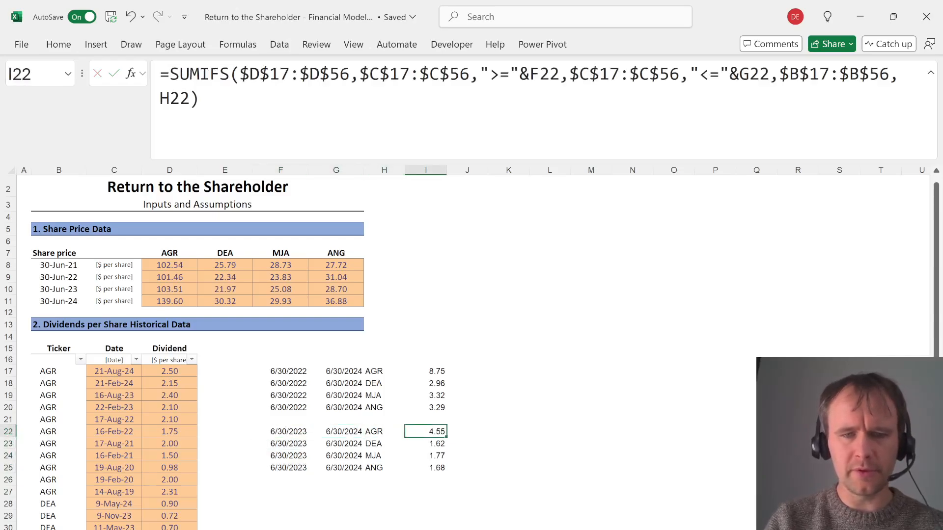
key(Right)
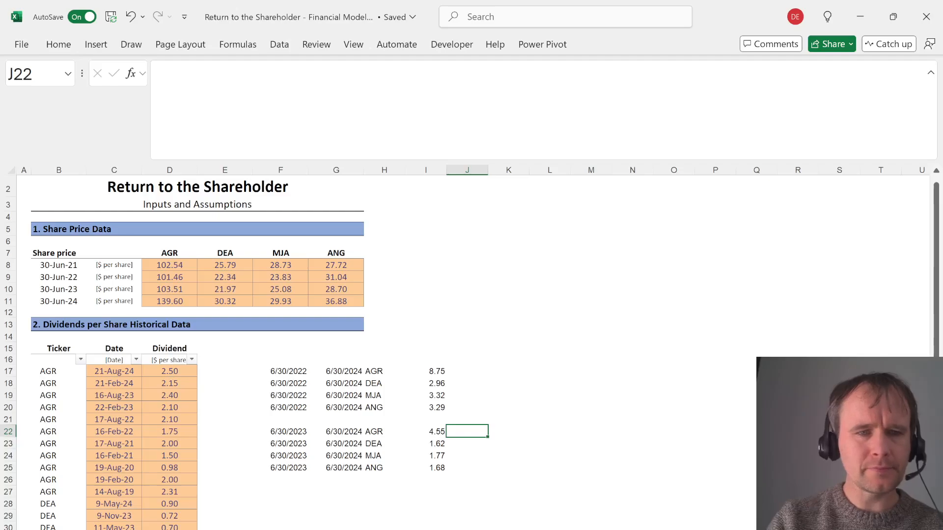
text(=)
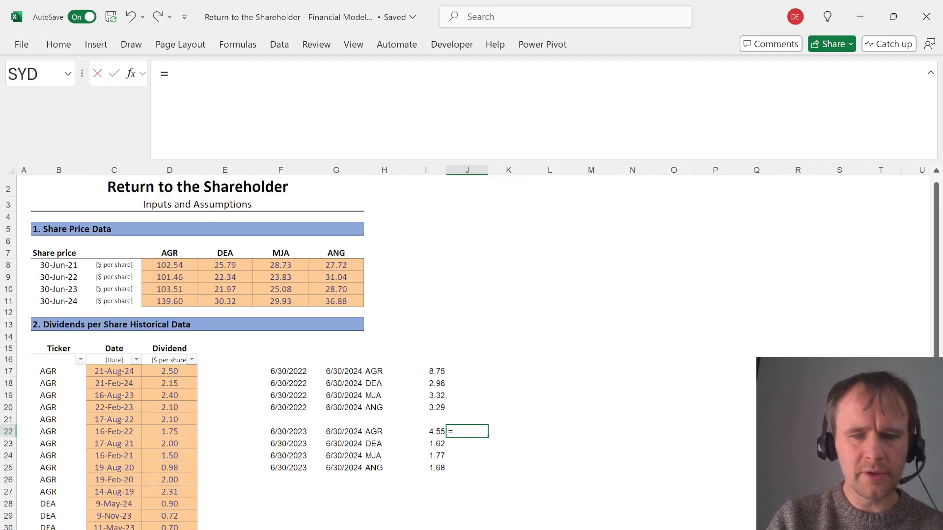
text(to)
key(Tab)
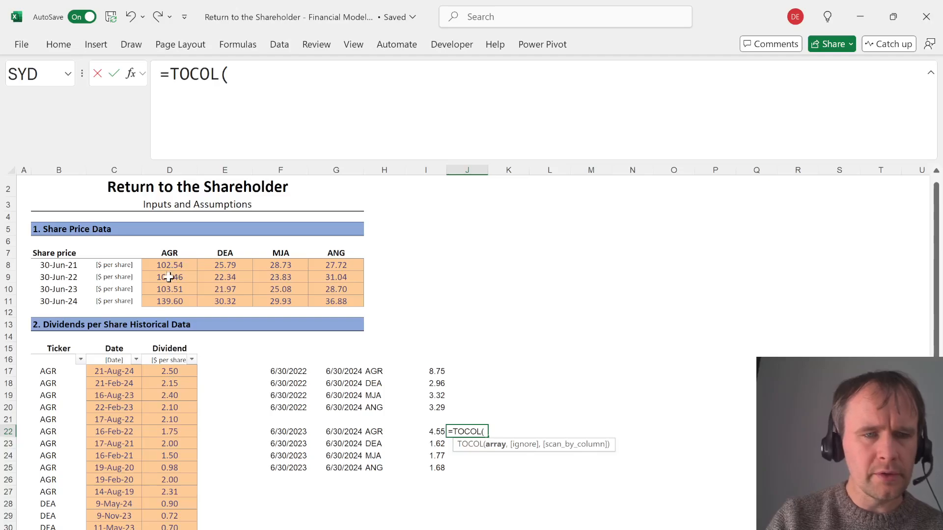
drag(165, 290, 336, 290)
key(Return)
Enter a TOCOL formula in K22 that lists the 30-Jun-24 share prices D11:G11 vertically
key(Up)
key(Right)
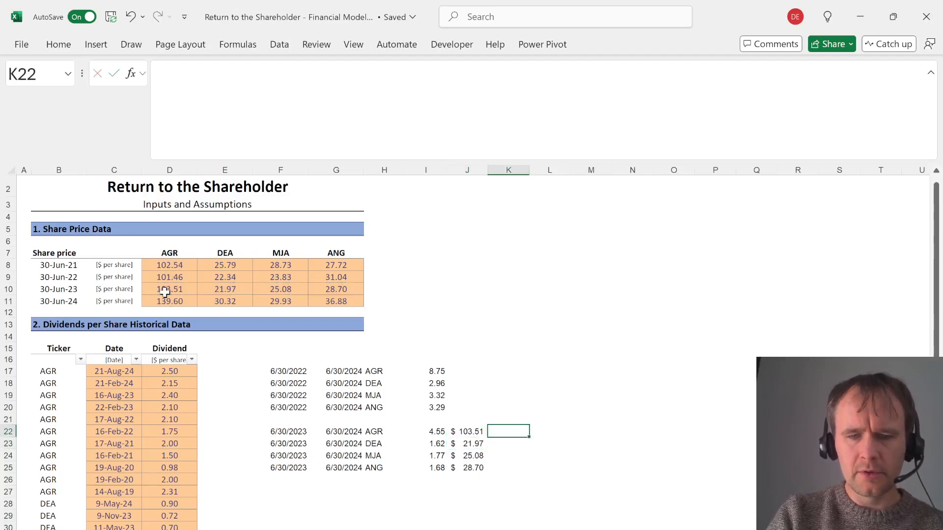
text(=toc)
key(Tab)
click(165, 292)
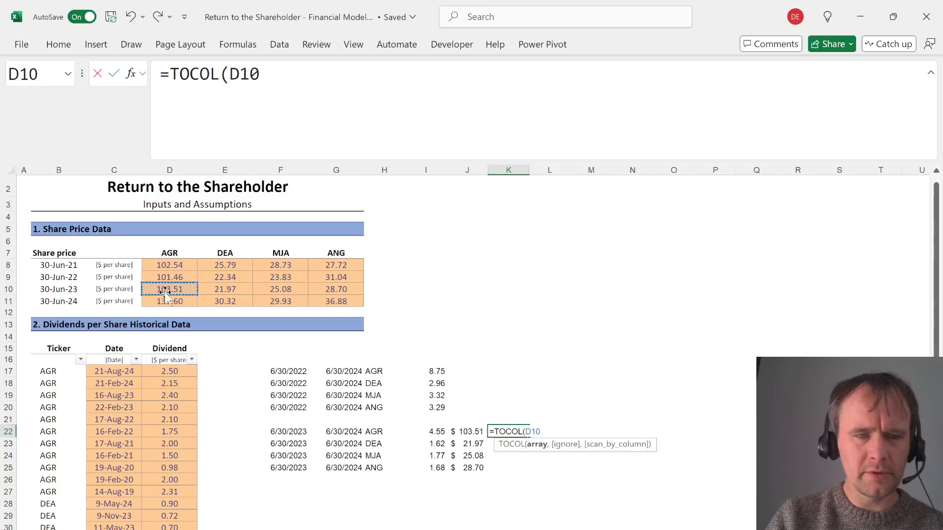
drag(166, 297, 337, 301)
key(Return)
Start a shareholder return formula in L22 that subtracts the opening prices J22# from the closing prices K22#
key(Up)
key(Right)
text(=)
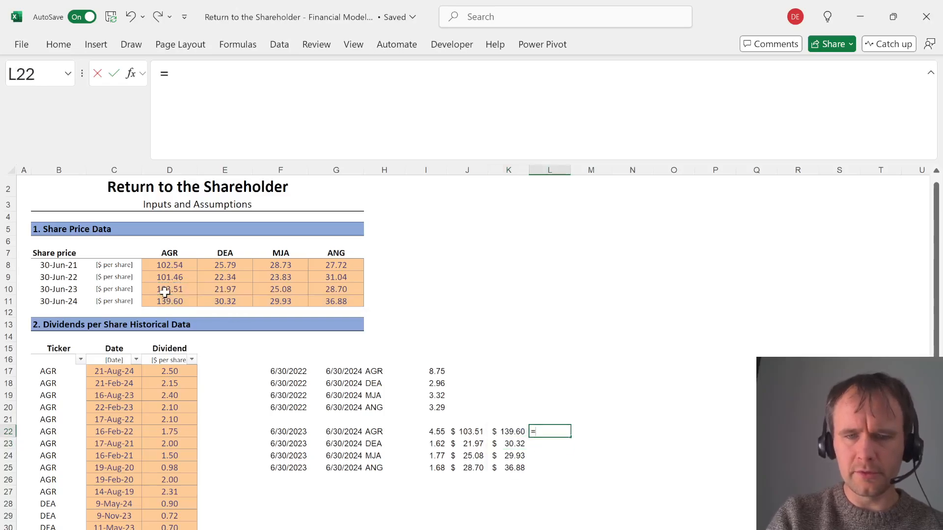
text(()
key(Left)
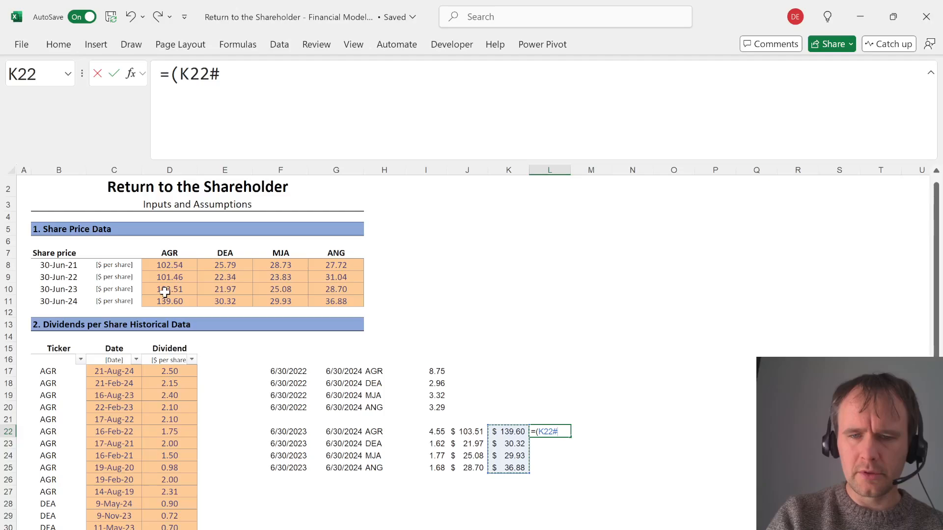
text(-)
key(Left)
key(Left)
text(+)
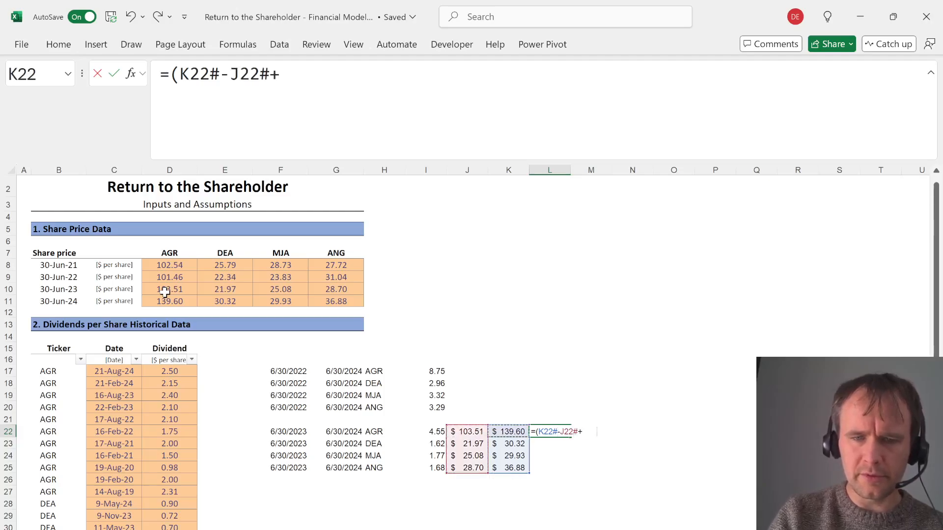
Complete the L22 formula by adding the dividends I22:I25, dividing by J22#, and entering it
key(Left)
key(Left)
key(Left)
key(shift+Down)
key(shift+Down)
key(shift+Down)
text())
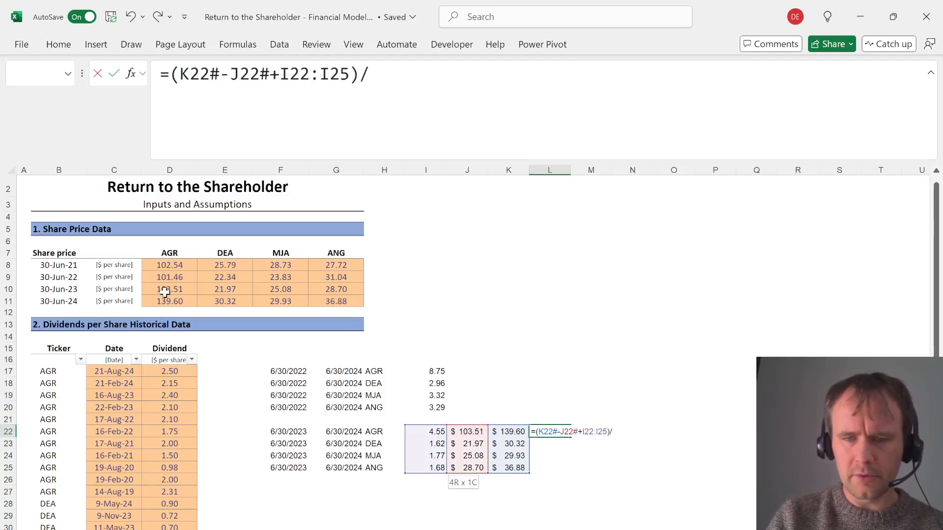
text(/)
key(Left)
key(Left)
text(#)
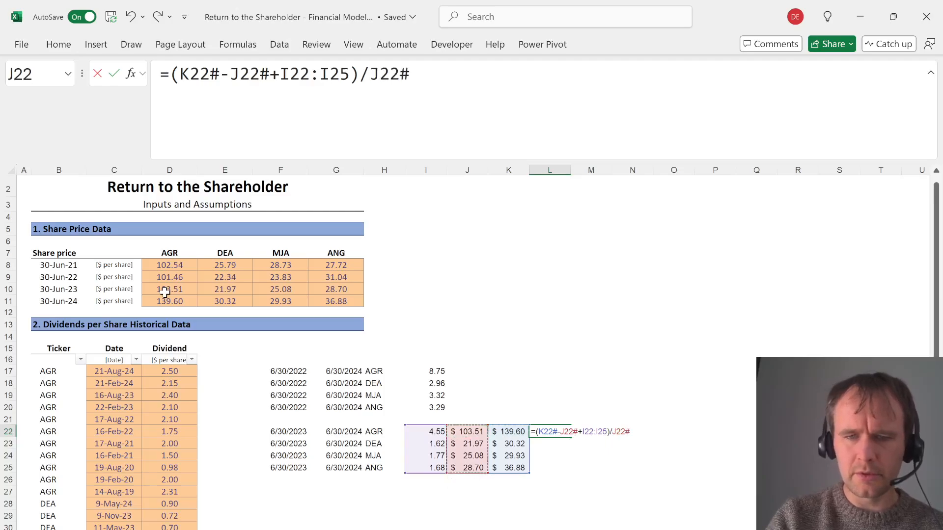
key(ctrl+Return)
Format the returns in L22:L25 as percentages with two decimals, checking the precision of question 2's answer options
key(shift+Down)
key(shift+Down)
key(shift+Down)
key(ctrl+shift+1)
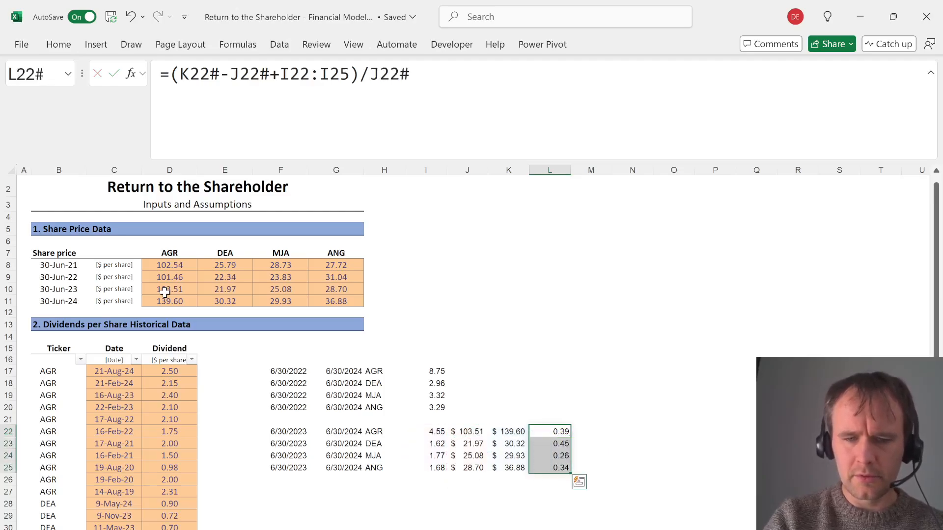
key(ctrl+shift+5)
key(alt+Tab)
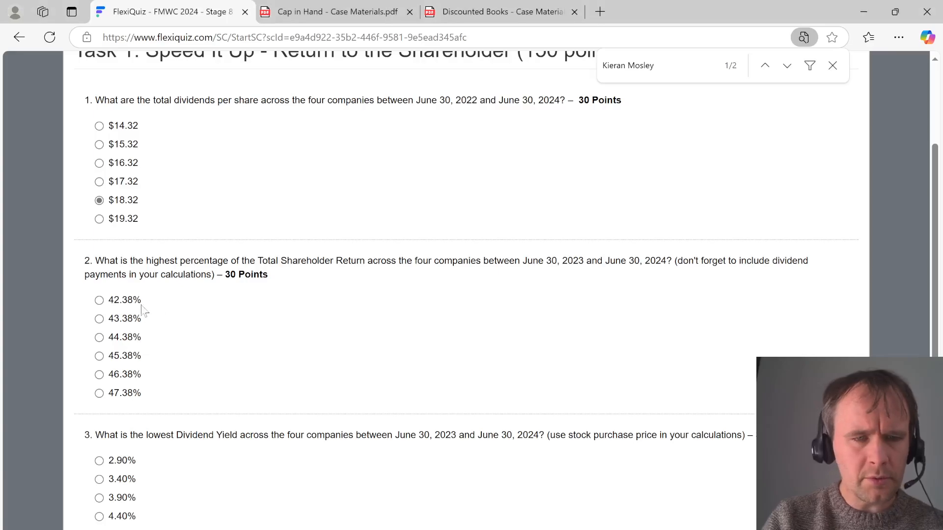
key(alt+Tab)
key(alt+h)
key(0)
key(0)
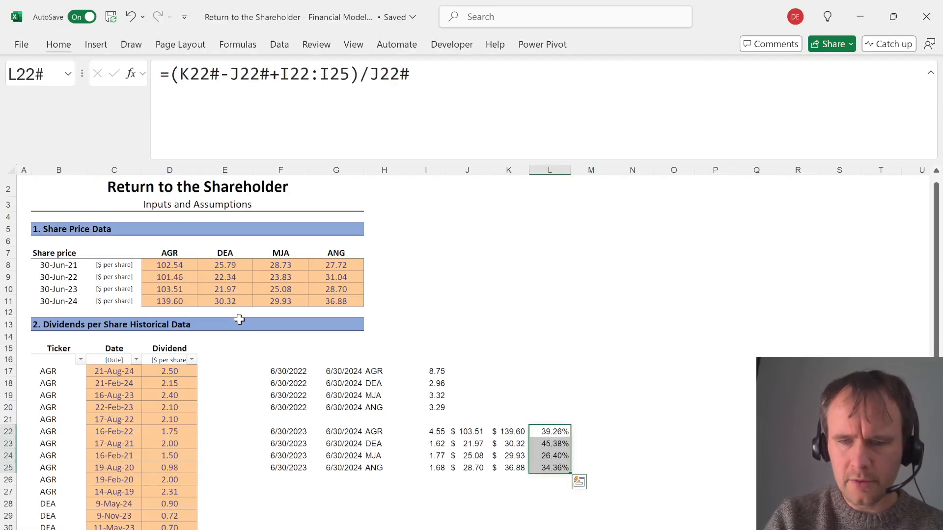
Switch to the quiz page, answer question 2 with 45.38% and bring question 3 into view
key(alt+Tab)
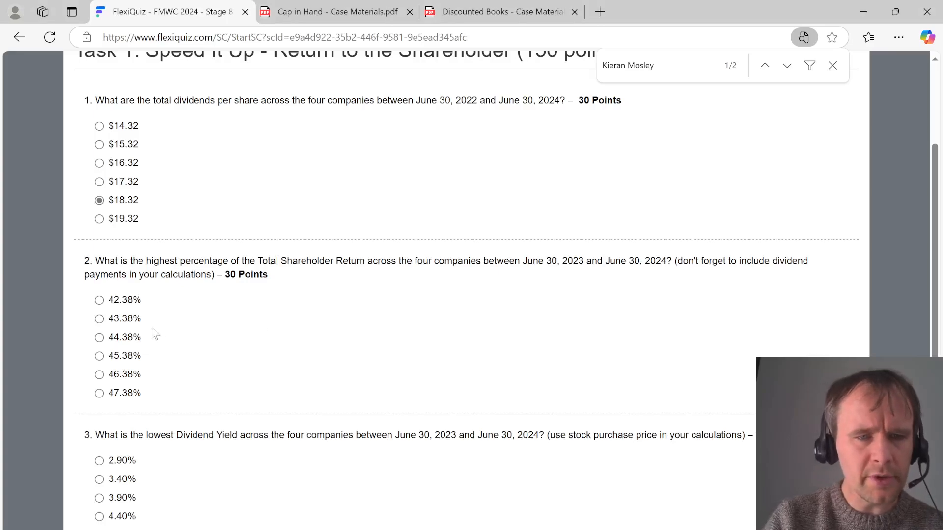
click(126, 356)
scroll(261, 382, down, 2)
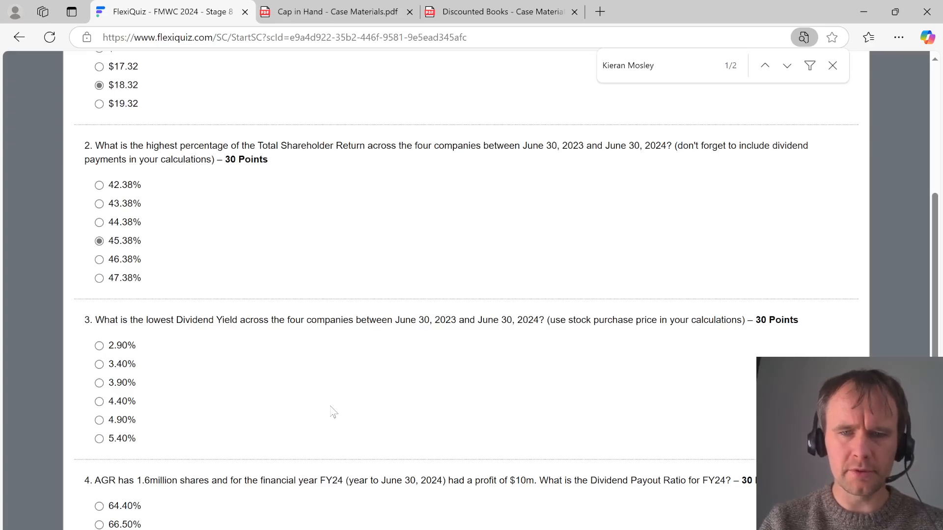
Switch to the Excel workbook and calculate AGR's dividend yield in M22 with =I22/J22
key(alt+Tab)
key(Right)
text(=)
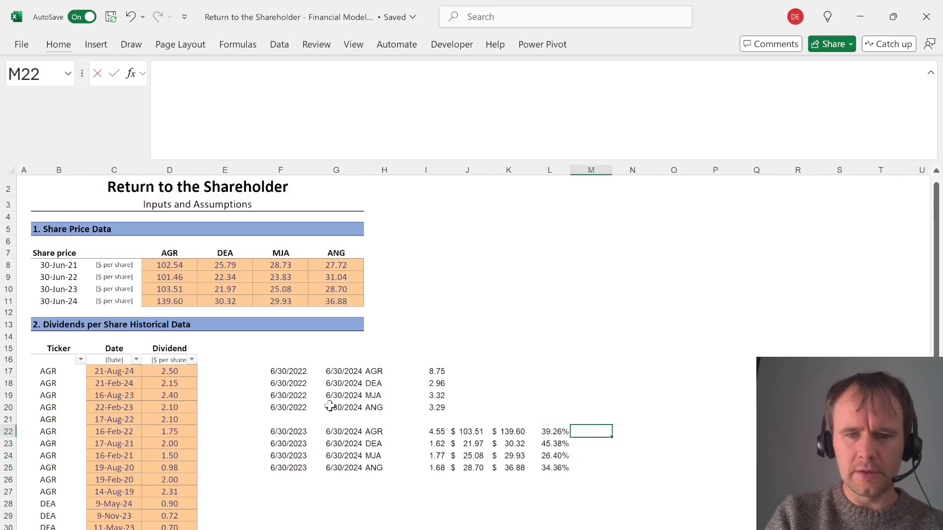
key(Left)
key(Left)
key(Left)
key(Left)
text(/)
key(Left)
key(Left)
key(Left)
key(Return)
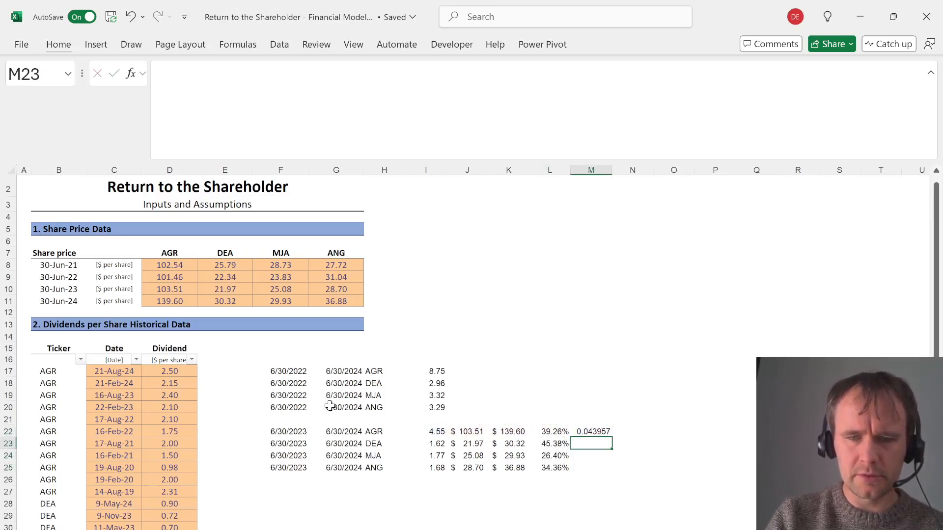
Format M22 as a percentage with two decimals and fill the dividend yield formula through M25
key(Up)
key(ctrl+shift+5)
key(alt+h)
key(0)
key(0)
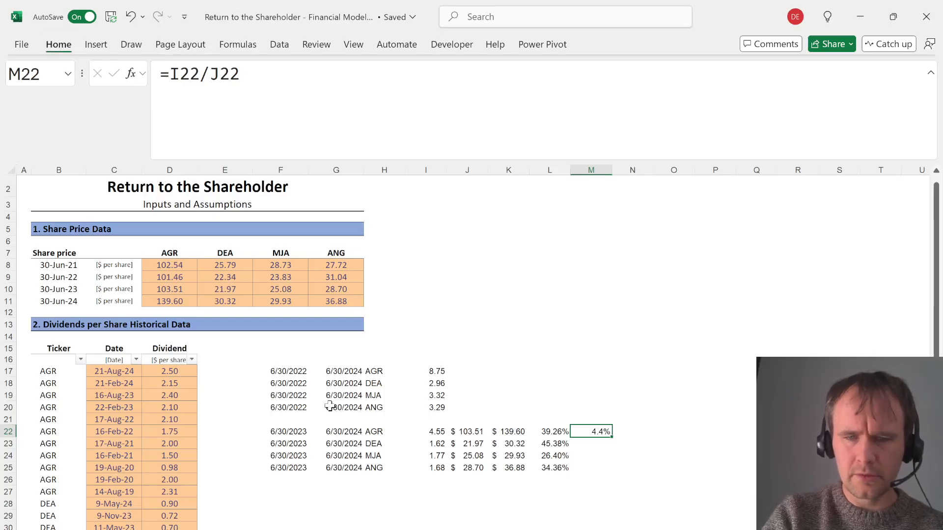
key(shift+Down)
key(shift+Down)
key(shift+Down)
key(ctrl+d)
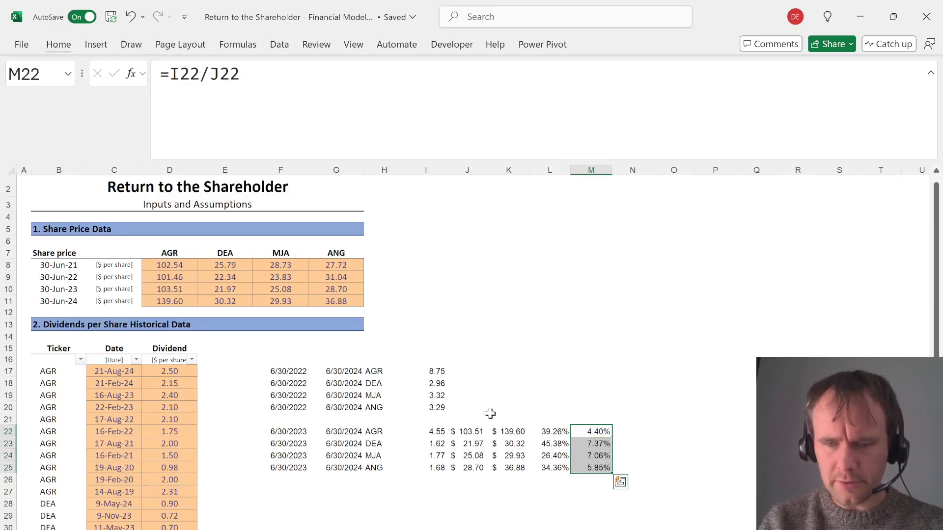
Switch to the quiz page, answer question 3 with 4.40% and bring question 4 into view
key(alt+Tab)
click(122, 400)
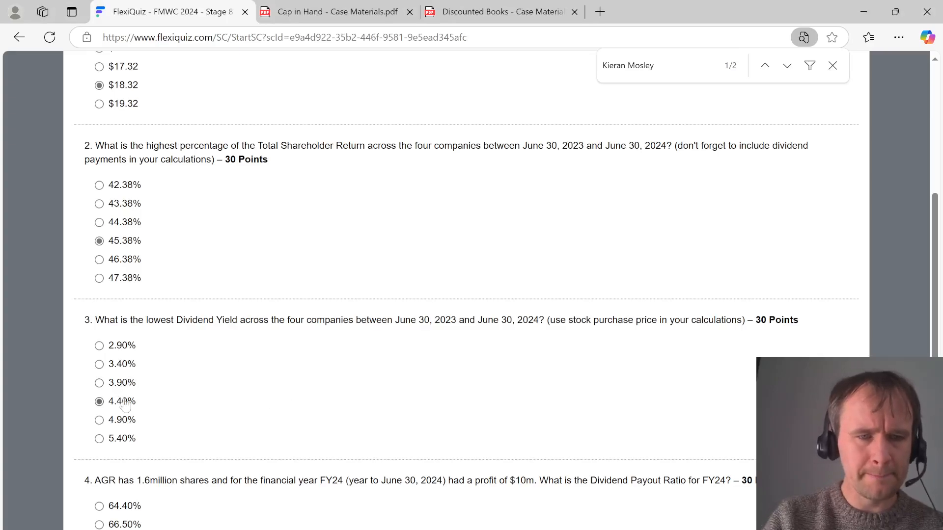
scroll(317, 412, down, 3)
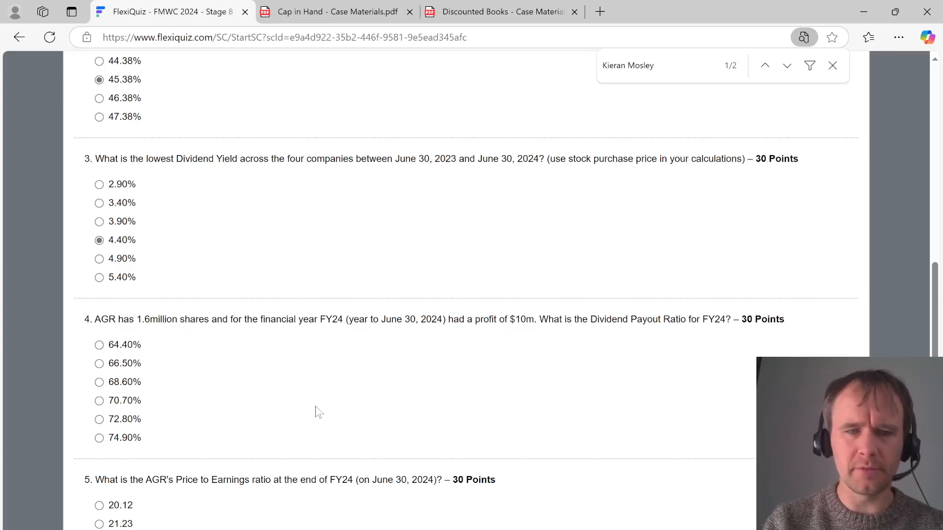
Check question 4 on AGR's FY24 Dividend Payout Ratio against the dividend data in the Return to the Shareholder workbook
key(alt+Tab)
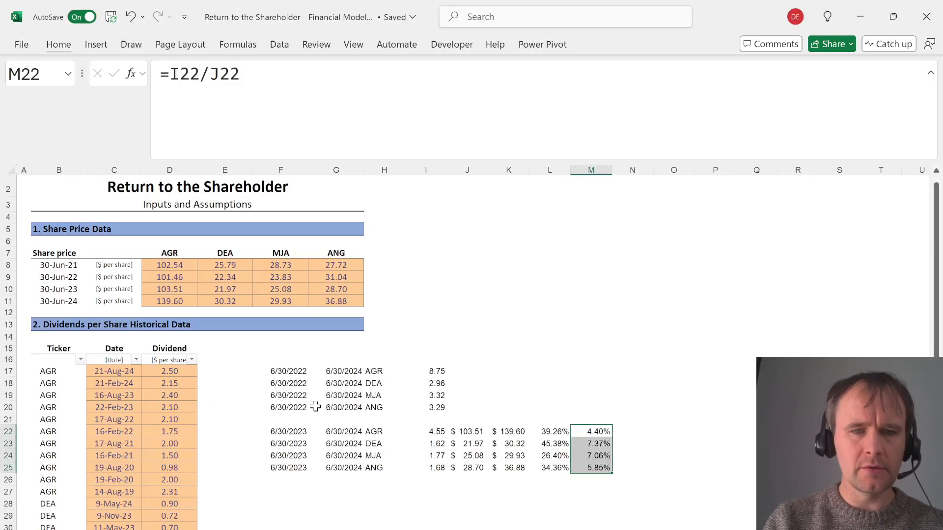
key(alt+Tab)
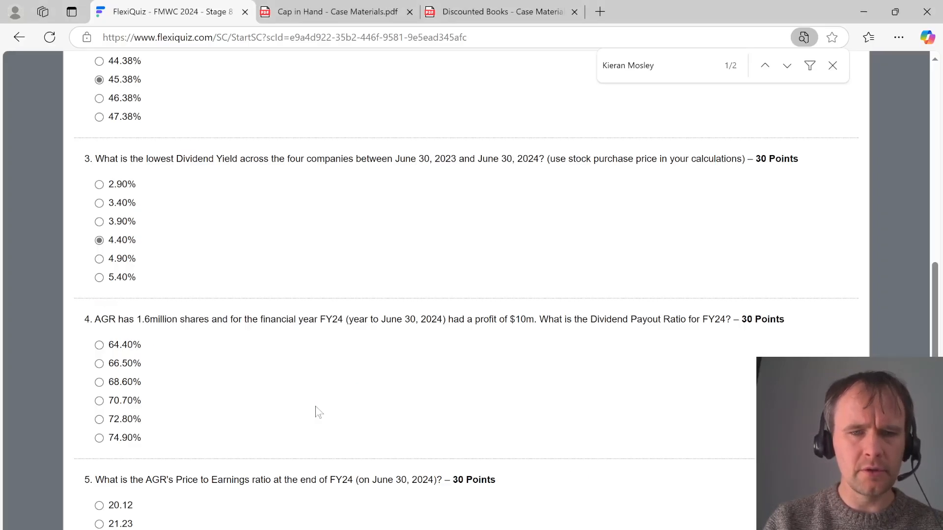
key(alt+Tab)
click(74, 382)
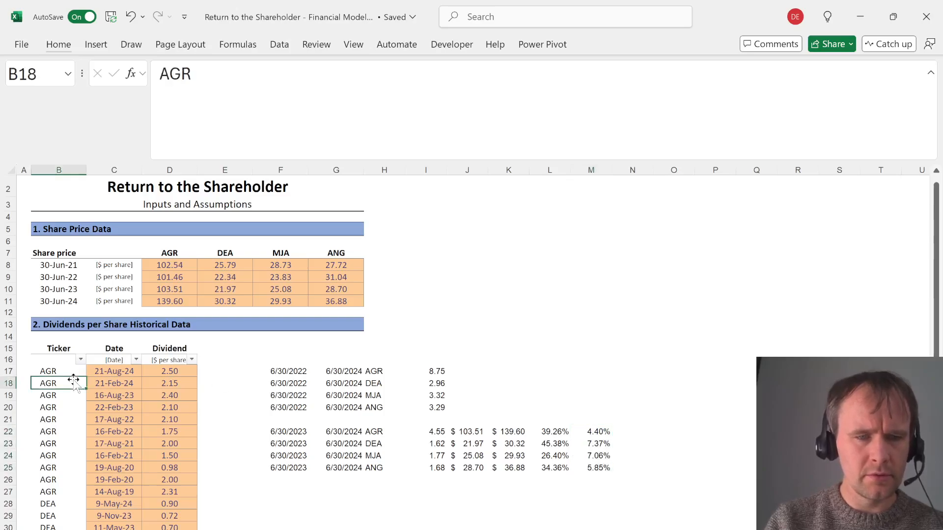
key(Up)
key(Right)
key(alt+Tab)
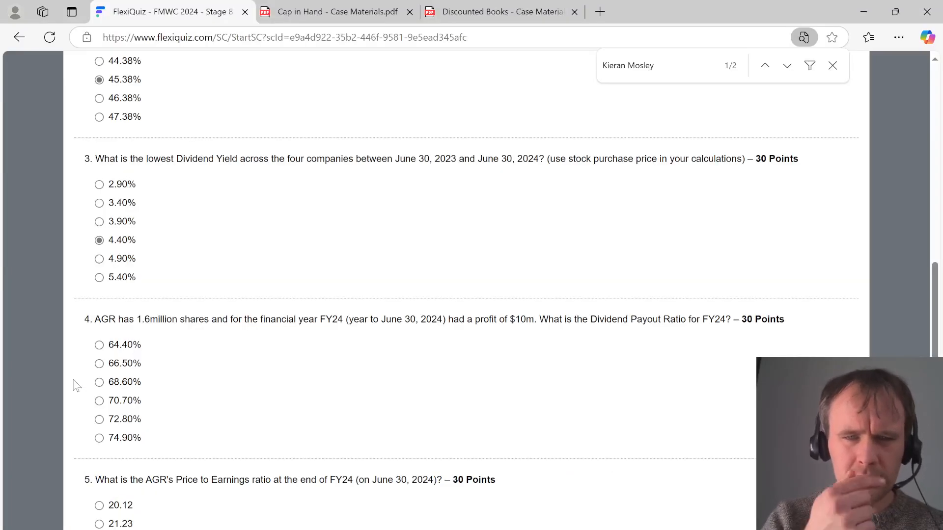
key(alt+Tab)
Calculate AGR's total FY24 dividends in O22 with =I22*1600000 and format the result with thousands separators and two decimals
key(Up)
key(Down)
key(Right)
key(Right)
key(Right)
key(Down)
key(Down)
key(Right)
key(Right)
key(Right)
key(Down)
key(Down)
key(Down)
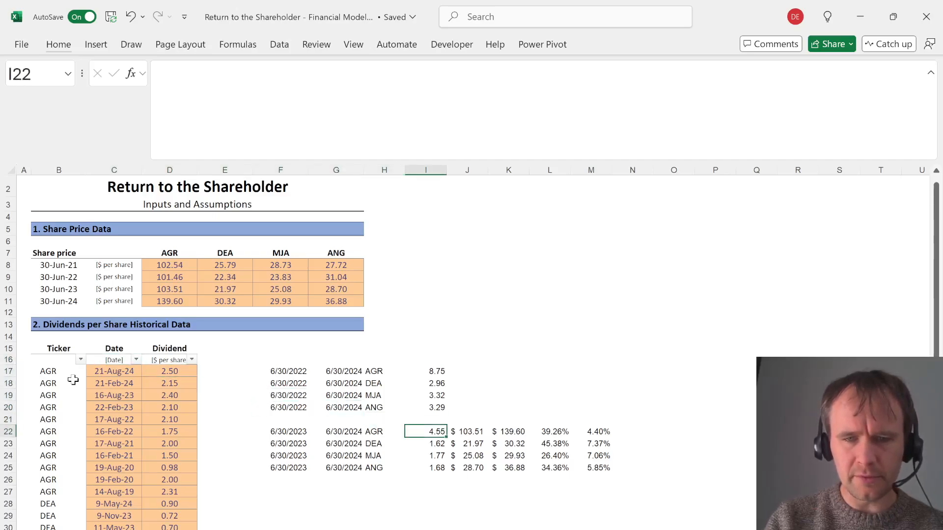
key(Right)
key(Right)
key(Right)
key(Right)
key(Right)
key(Right)
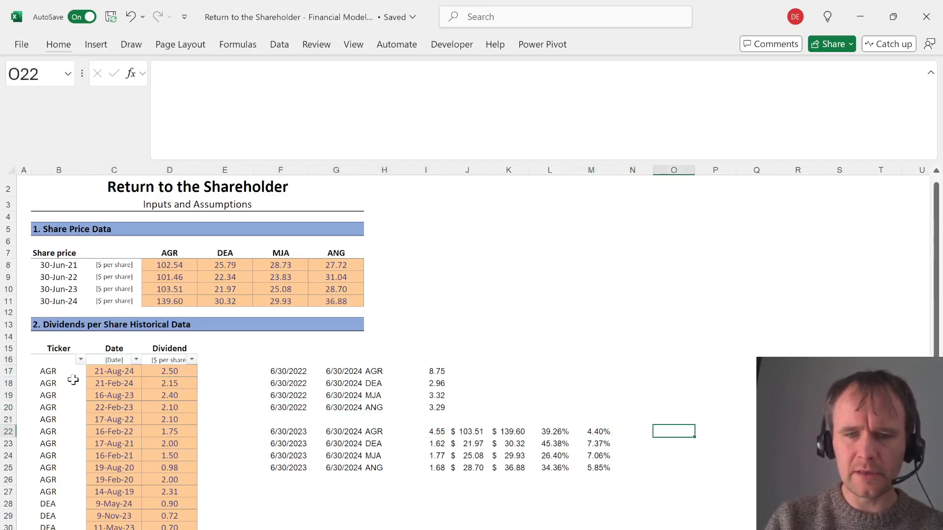
text(=)
key(Left)
key(Left)
key(Left)
key(Left)
key(Left)
key(Left)
key(Left)
key(Left)
key(Left)
key(Right)
key(Right)
key(Right)
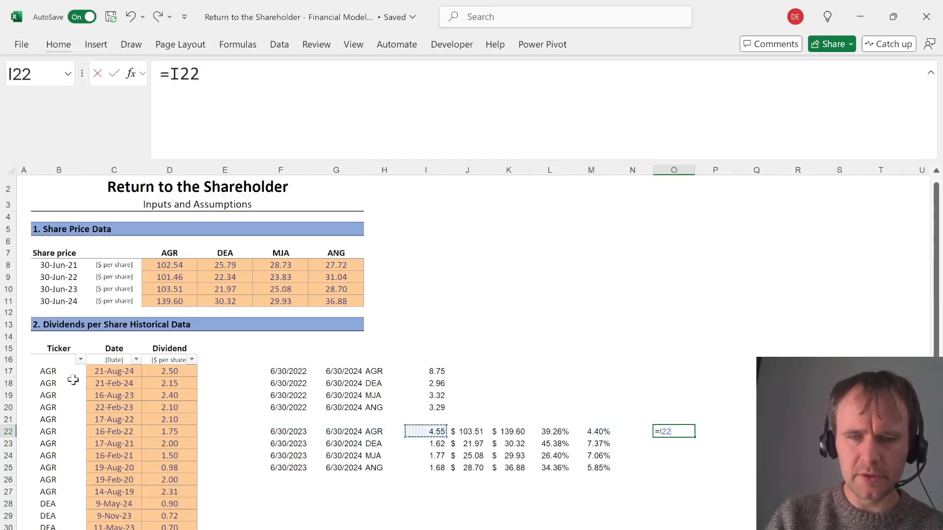
text(*1600000)
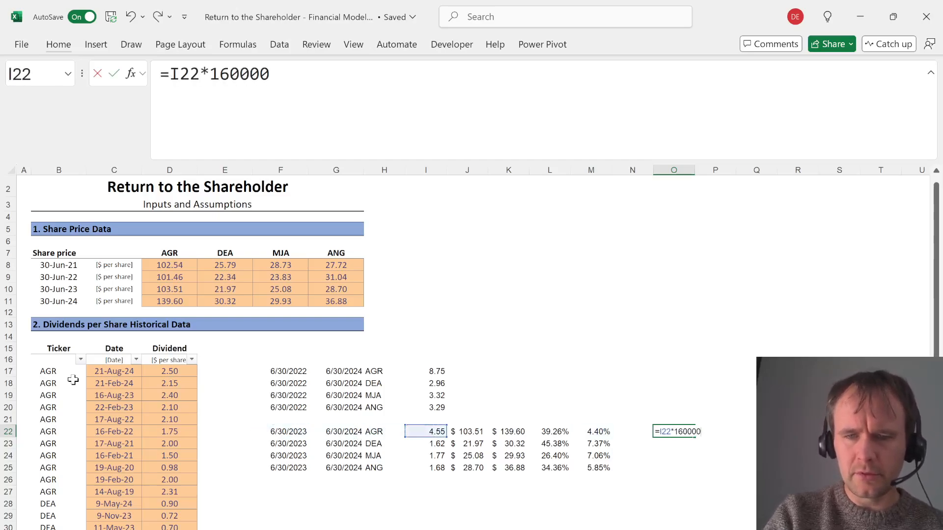
key(Return)
key(Up)
key(ctrl+shift+1)
key(Right)
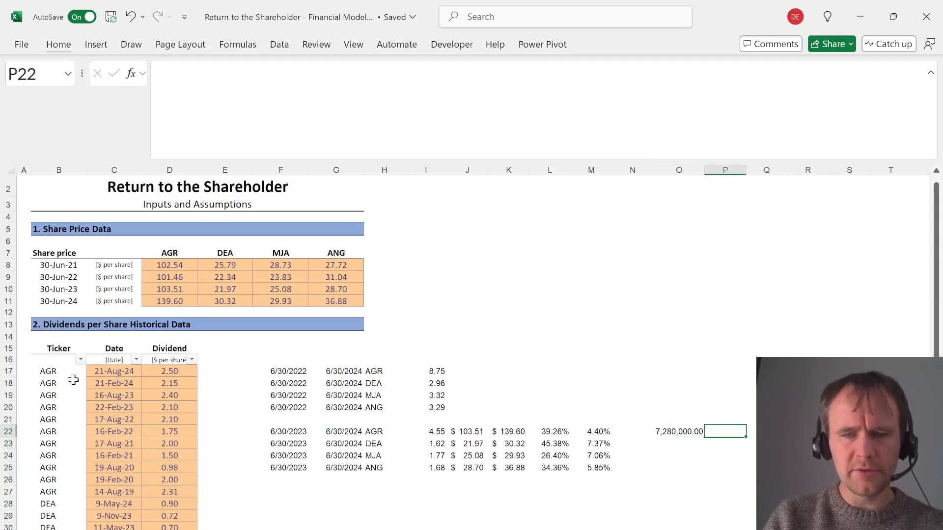
Switch to the FlexiQuiz page and answer question 4 on AGR's Dividend Payout Ratio with 72.80%
key(alt+Tab)
key(alt+Tab)
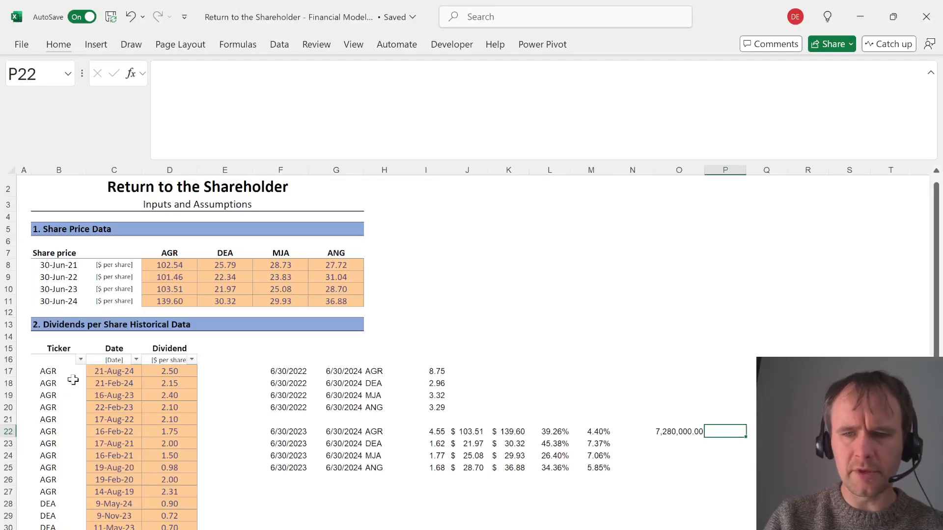
key(alt+Tab)
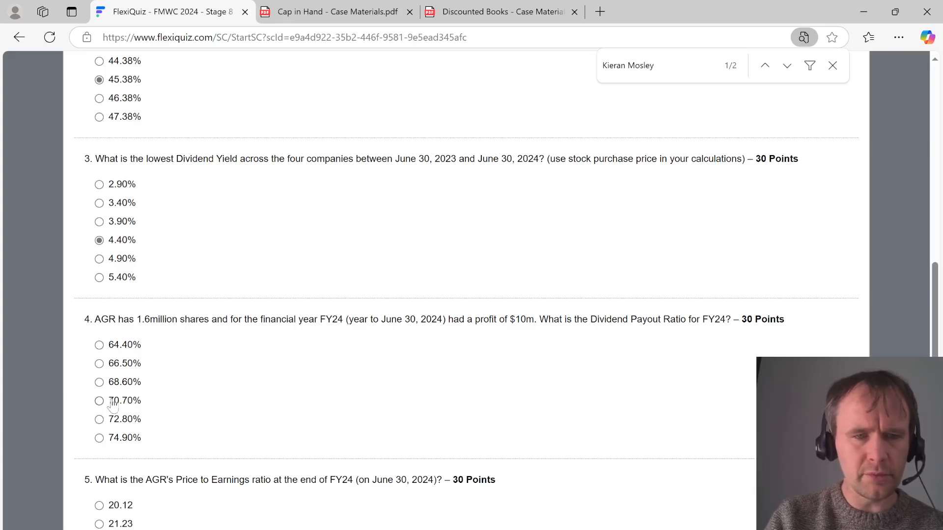
click(122, 423)
After checking question 5, calculate AGR's market value in Excel cell P22 with =D11*1600000, formatted with thousands separators and two decimals
scroll(274, 432, down, 3)
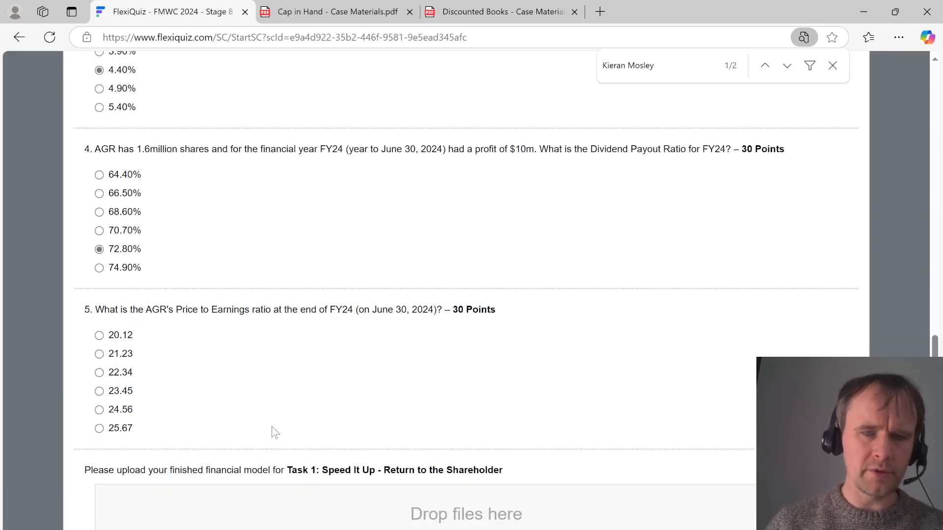
key(alt+Tab)
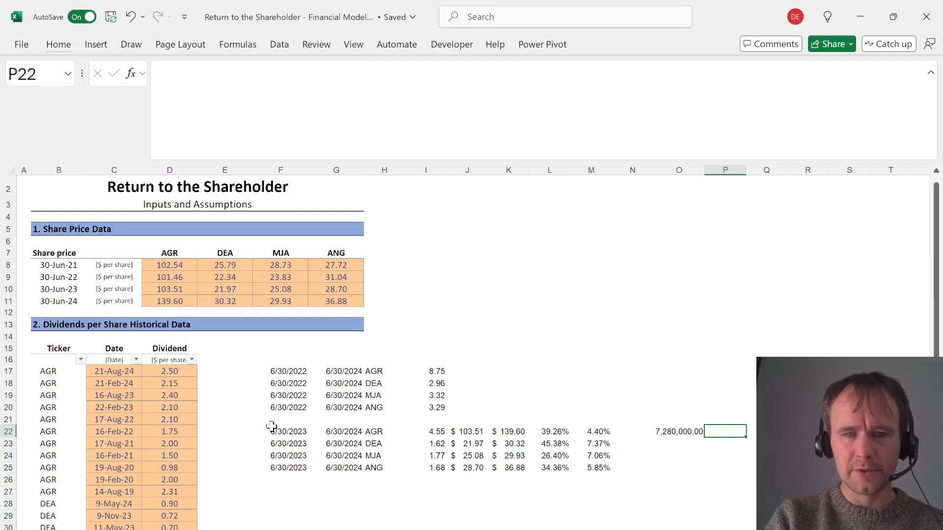
key(Left)
key(Right)
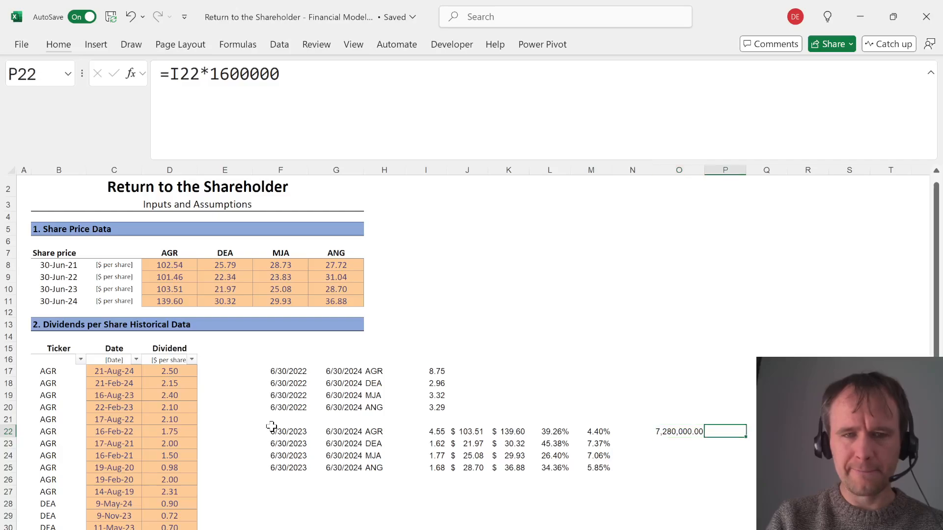
text(=)
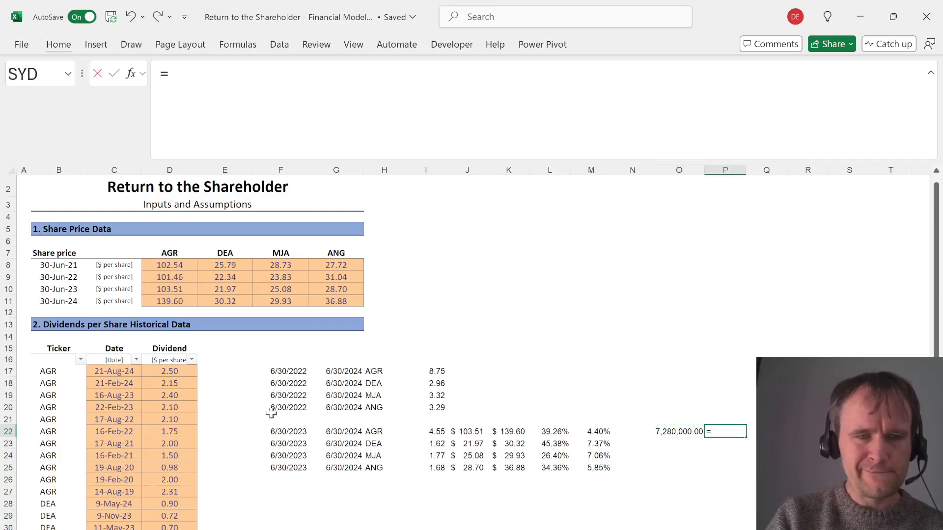
click(170, 301)
text(*16)
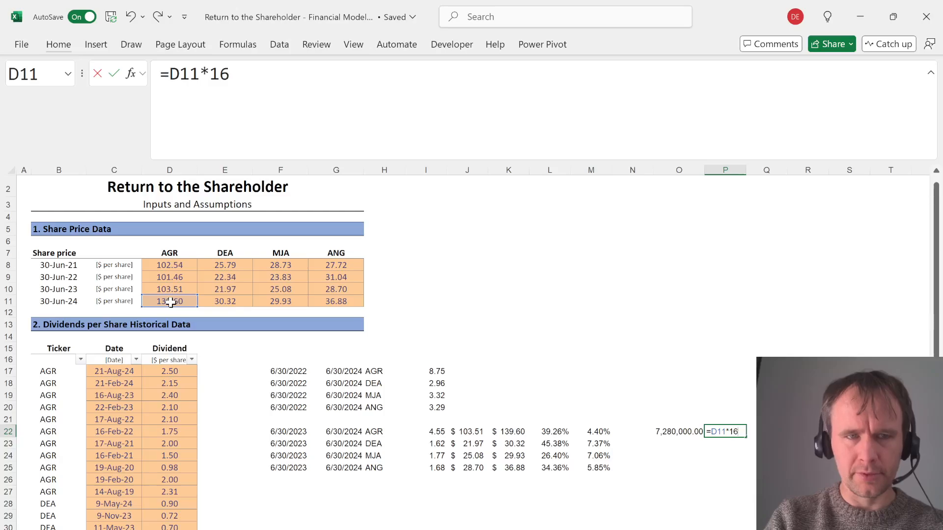
text(00000)
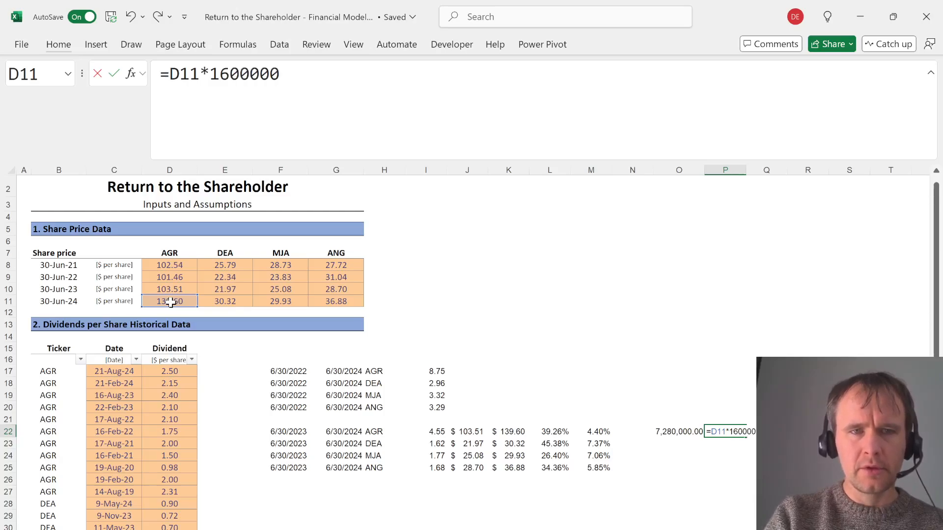
key(Return)
key(Up)
key(ctrl+shift+1)
key(Tab)
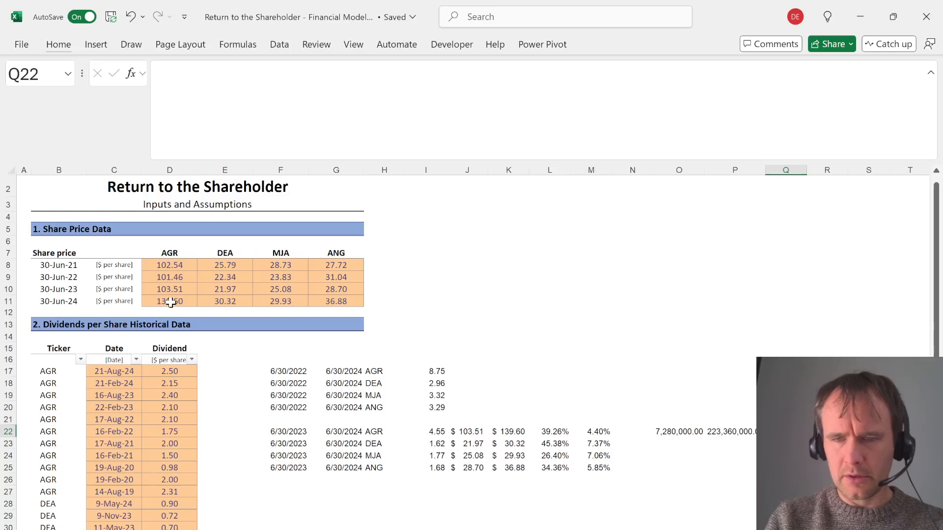
Calculate AGR's Price to Earnings ratio in P23 with =P22/10000000
key(Return)
text(=)
key(Up)
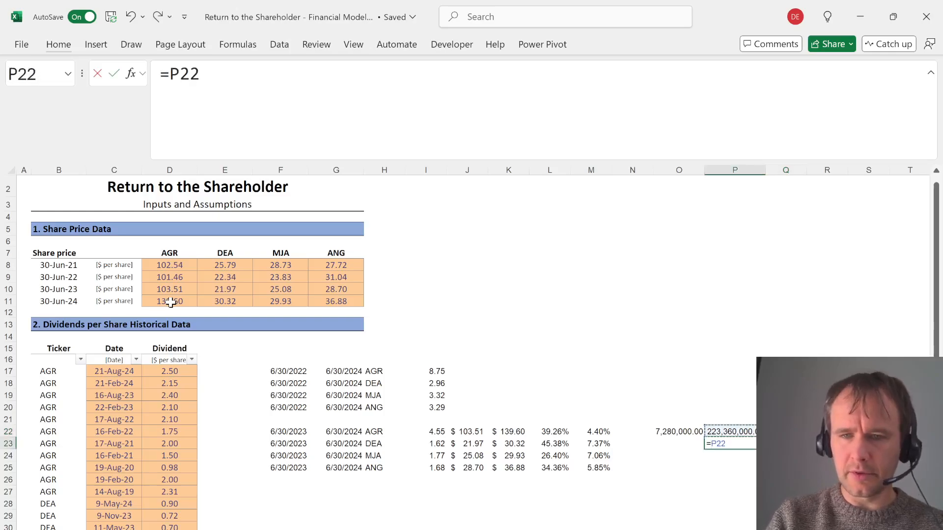
text(/10000000)
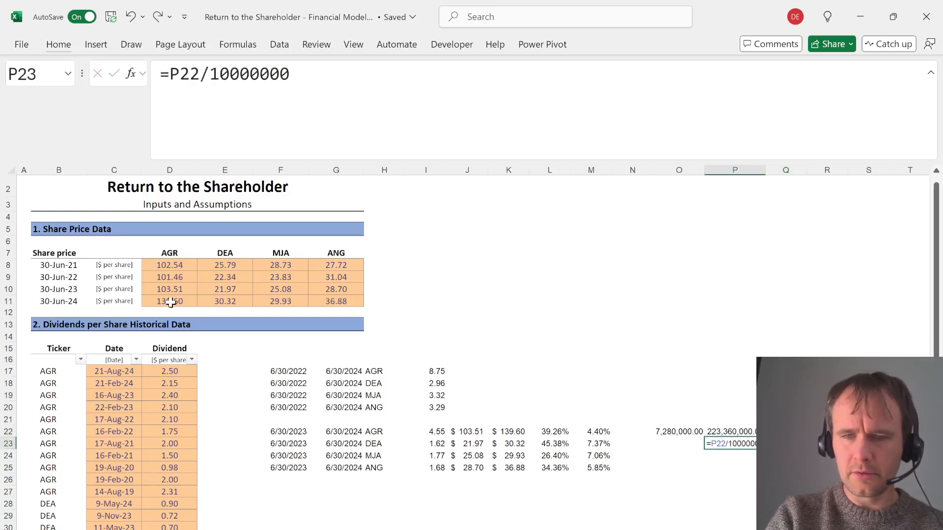
key(Return)
key(Up)
Switch to the quiz page and answer question 5 on AGR's Price to Earnings ratio with 22.34
key(alt+Tab)
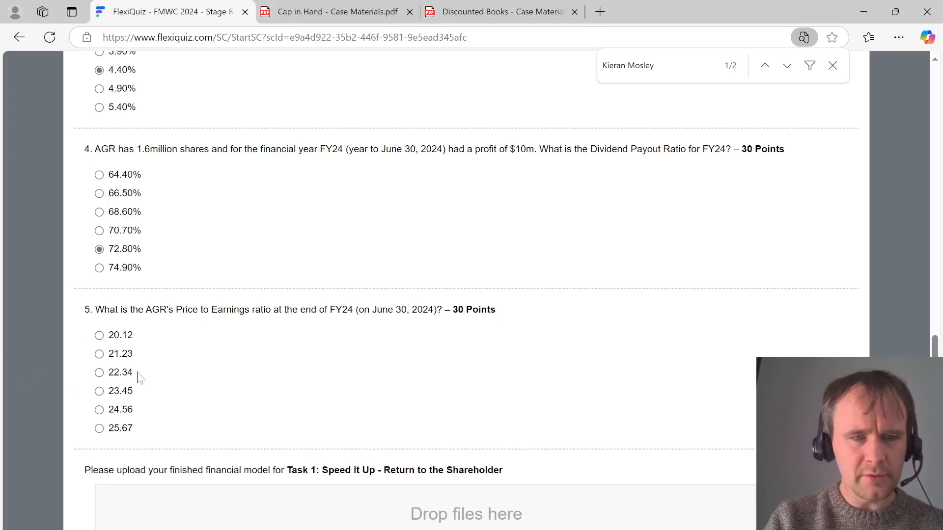
key(alt+Tab)
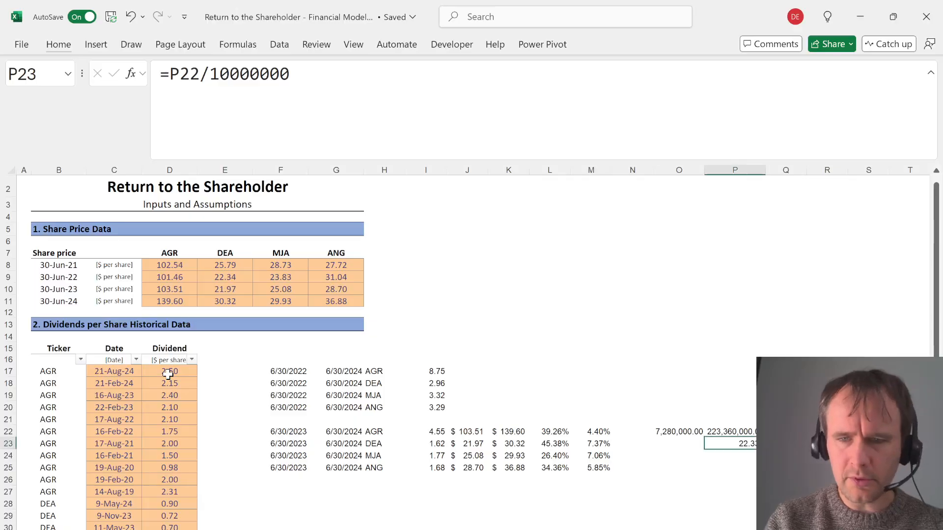
key(alt+Tab)
click(117, 374)
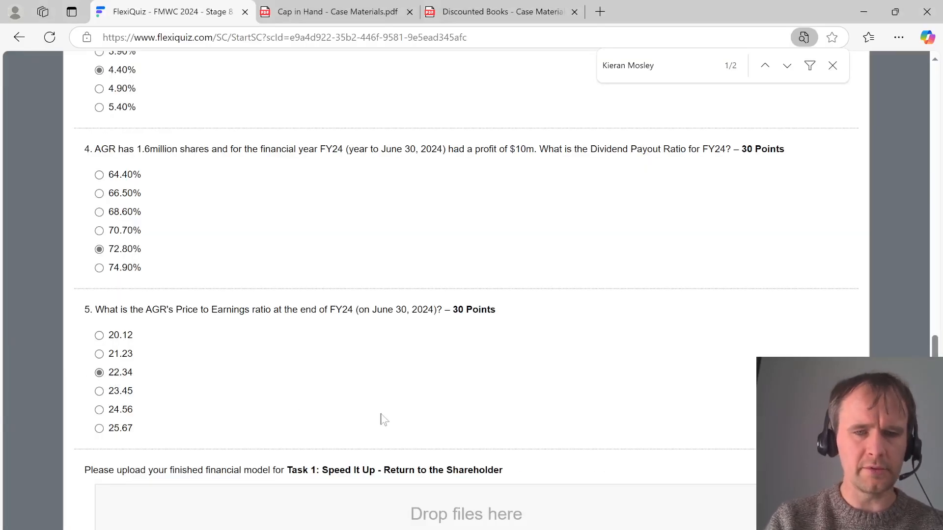
Upload the Return to the Shareholder financial model from the Round 8 folder for Task 1 and move on to Task 2
key(alt+Tab)
key(alt+Tab)
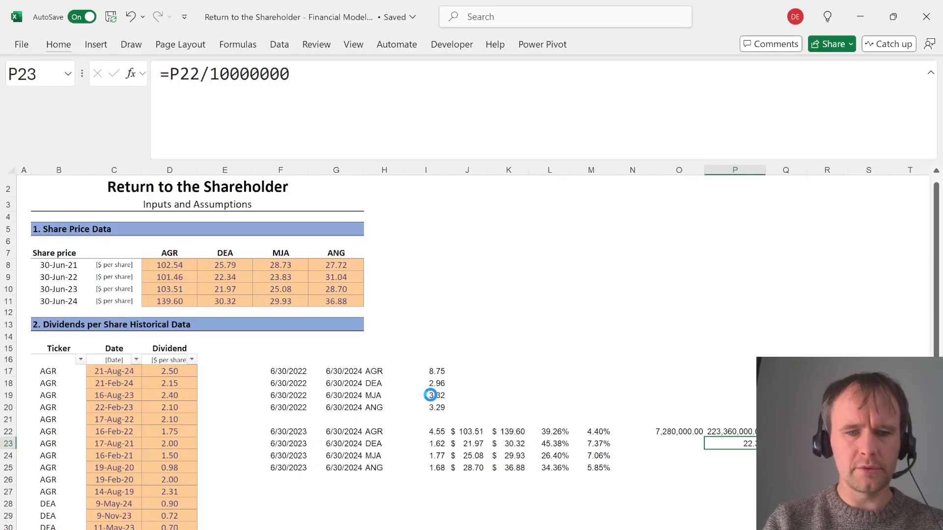
key(alt+Tab)
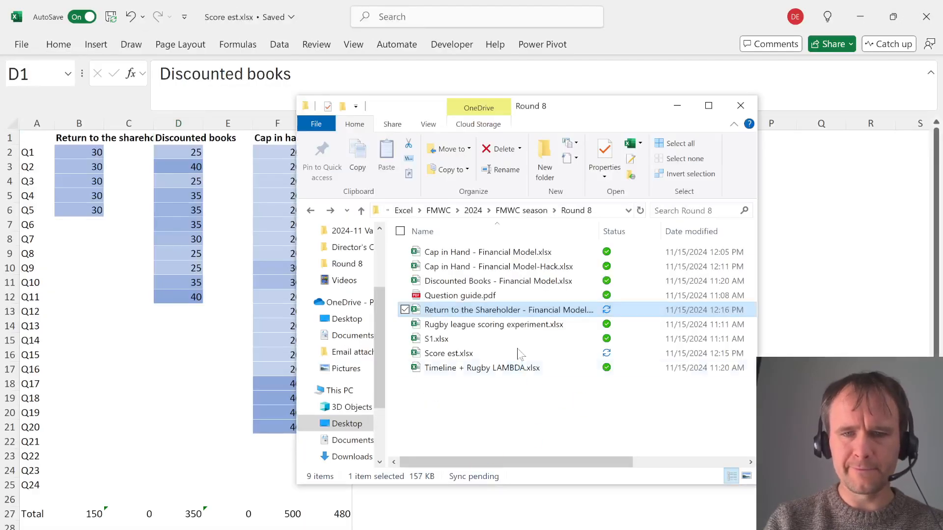
key(Delete)
key(ctrl+z)
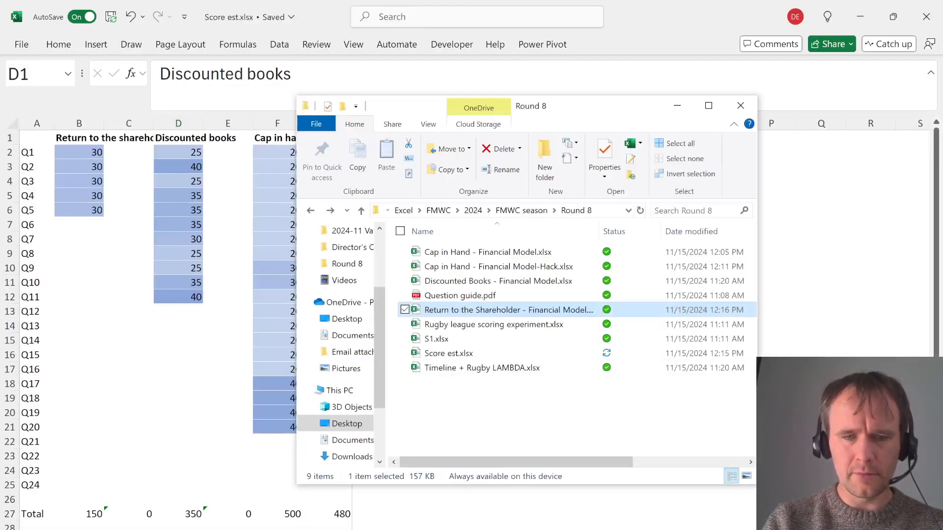
key(alt+Tab)
drag(509, 310, 359, 506)
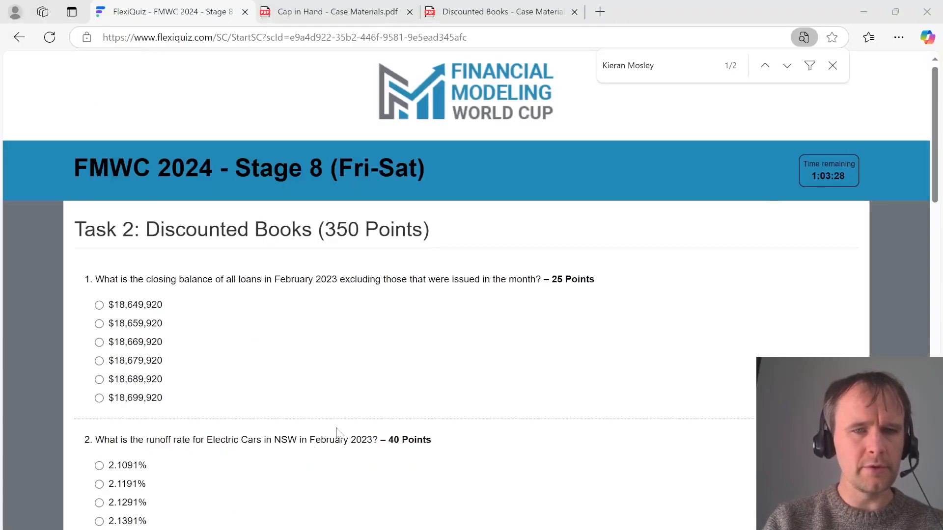
Switch to Score est.xlsx and fill C2:C6 with 1 for the five Return to the Shareholder questions
key(alt+Tab)
key(alt+Tab)
key(Tab)
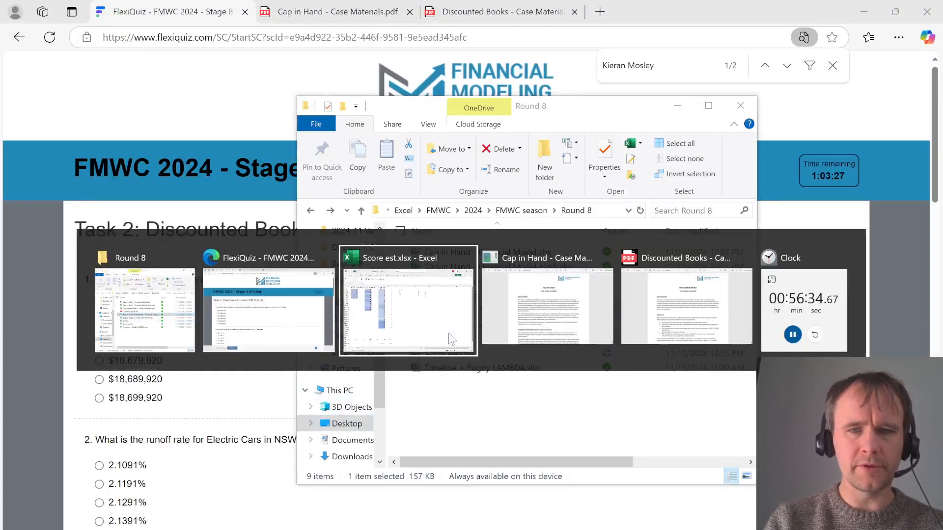
click(449, 333)
click(126, 152)
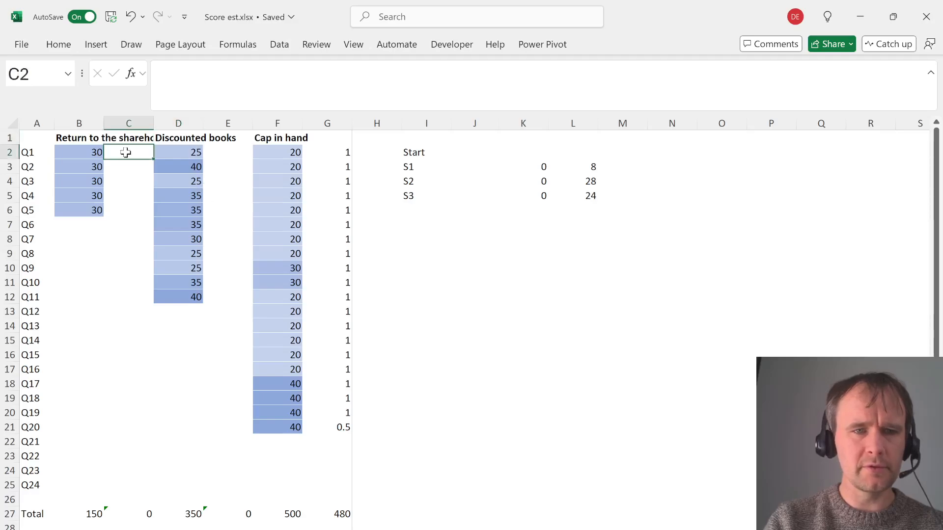
key(shift+Down)
key(shift+Down)
key(shift+Down)
key(shift+Down)
text(1)
key(ctrl+Return)
key(Right)
key(Right)
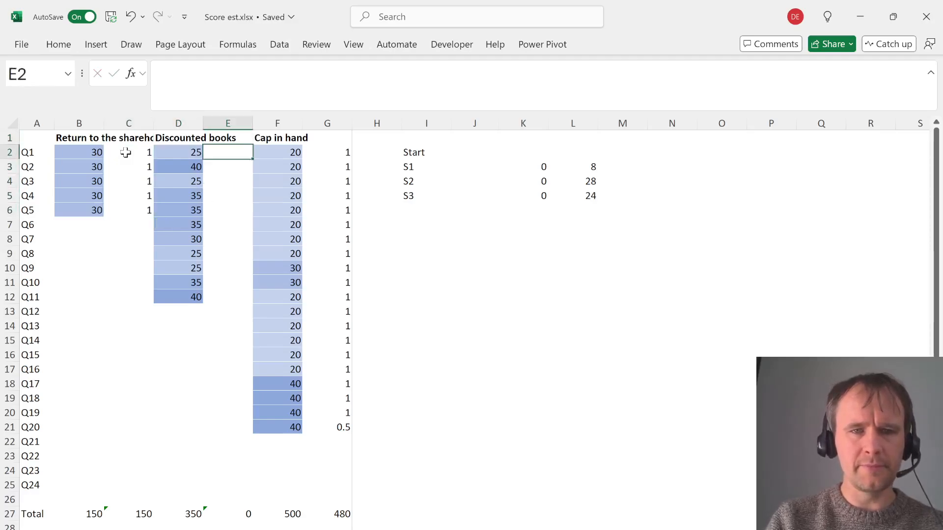
In the browser, close the Cap in Hand case materials and print all pages of the Discounted Books case materials
key(alt+Tab)
key(alt+Tab)
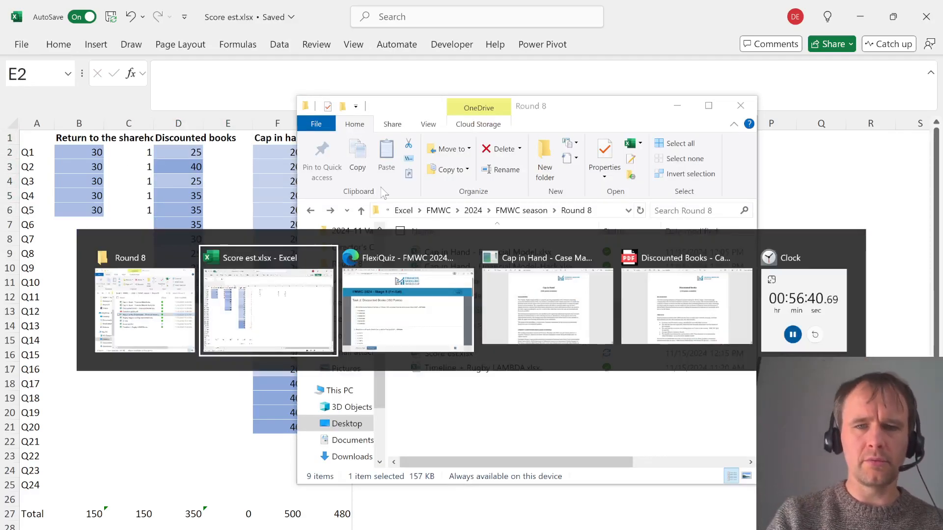
key(alt+Tab)
key(ctrl+Tab)
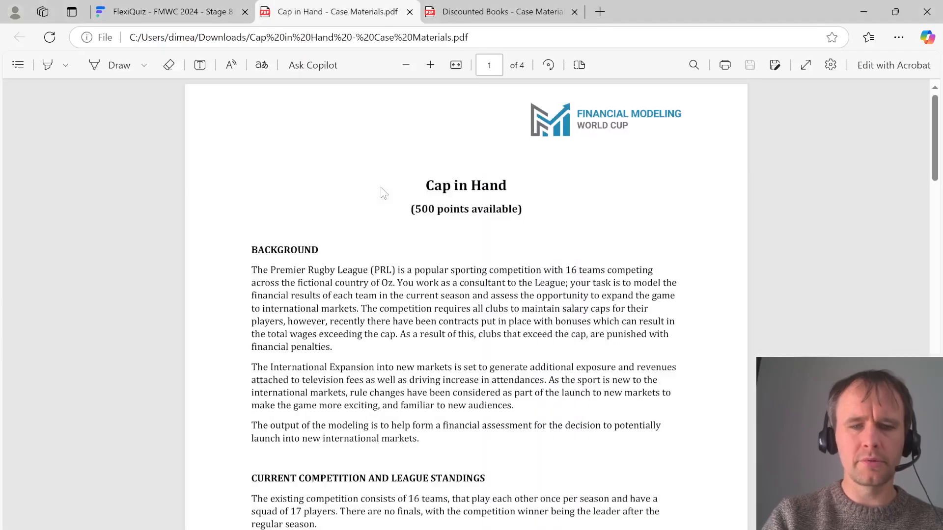
key(ctrl+w)
key(ctrl+p)
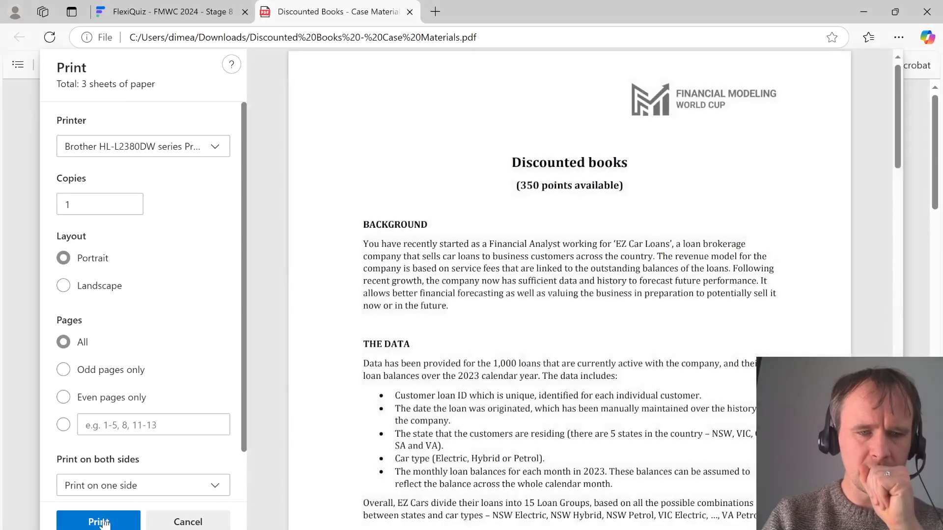
click(99, 522)
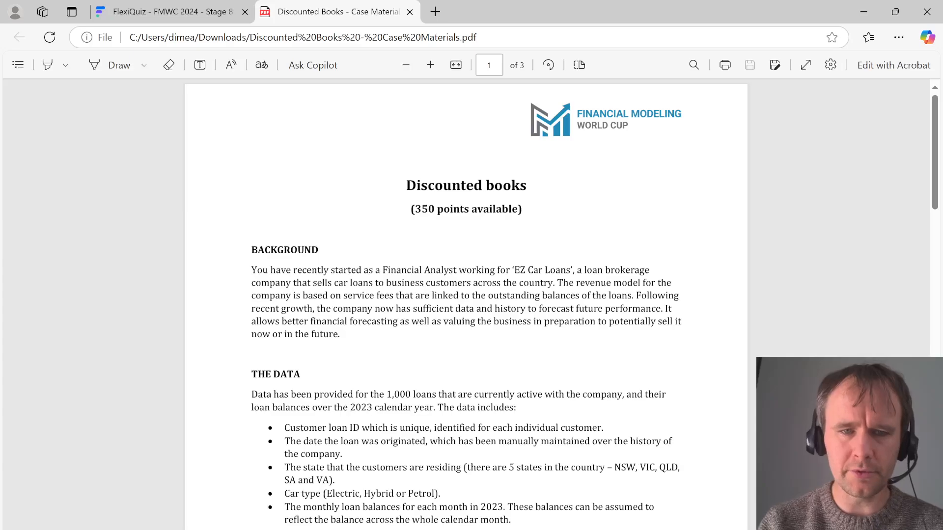
Open Discounted Books - Financial Model.xlsx from the Round 8 folder
drag(401, 270, 402, 310)
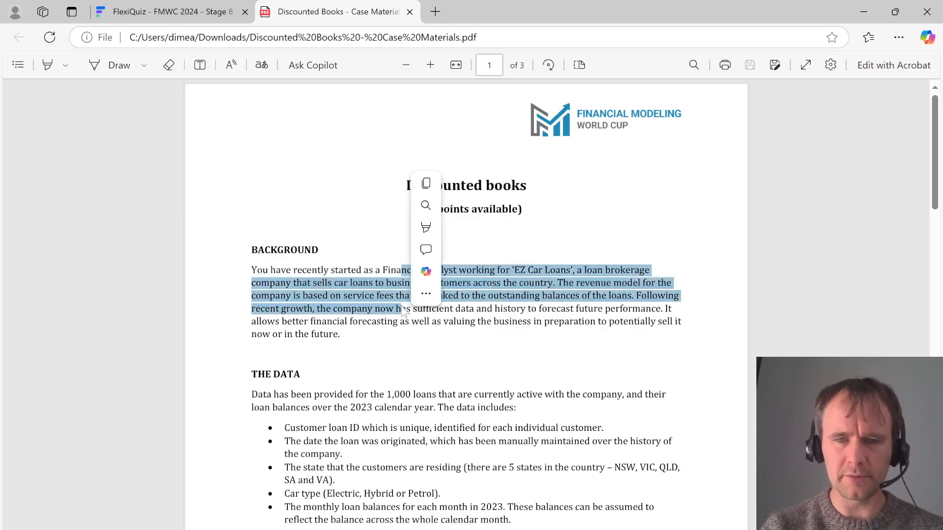
key(alt+Tab)
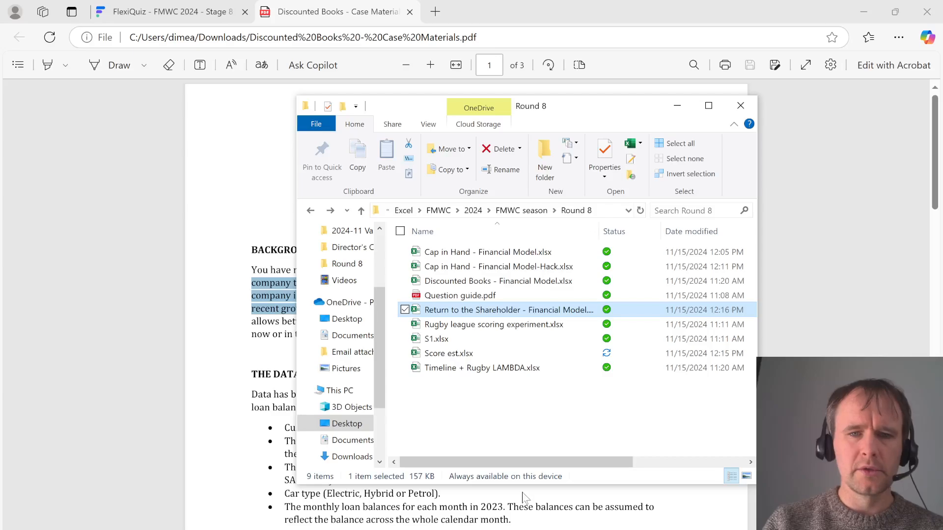
key(Down)
key(Down)
key(Up)
key(Up)
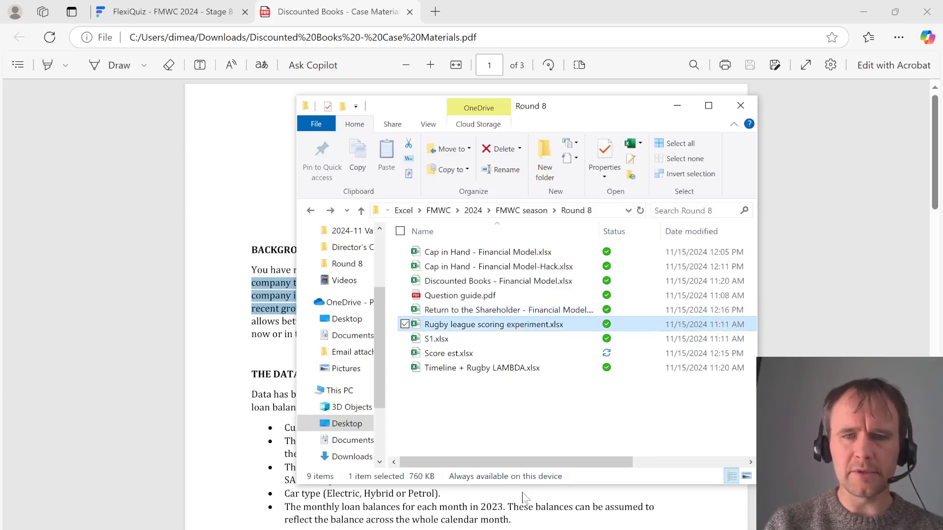
key(Up)
key(Up)
key(Up)
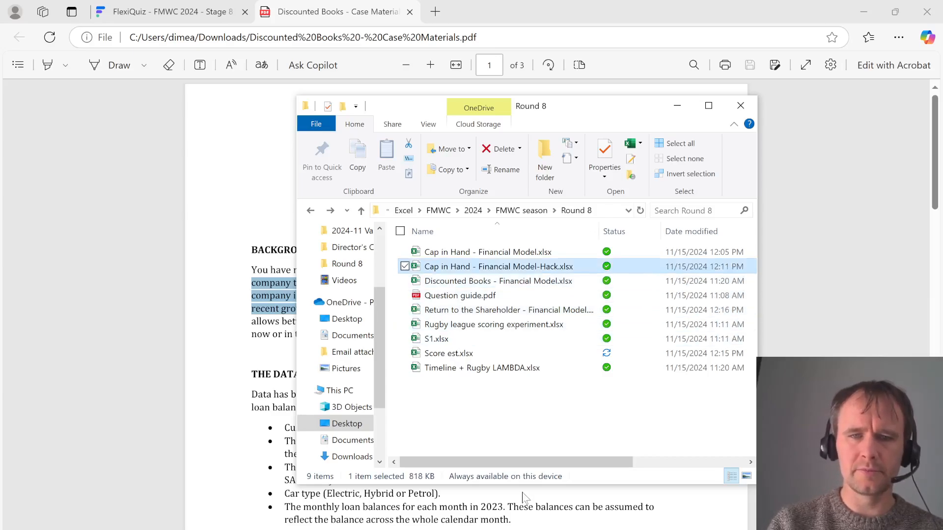
key(Down)
key(alt+Tab)
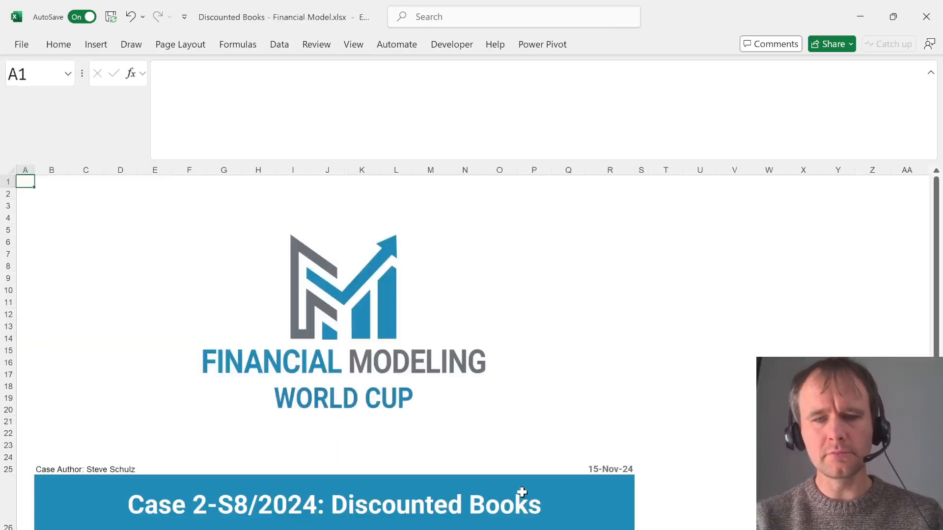
Look over the Assumptions sheet and check how far the Customer ID column extends in the loanbook data
key(ctrl+Page_Down)
key(ctrl+Page_Down)
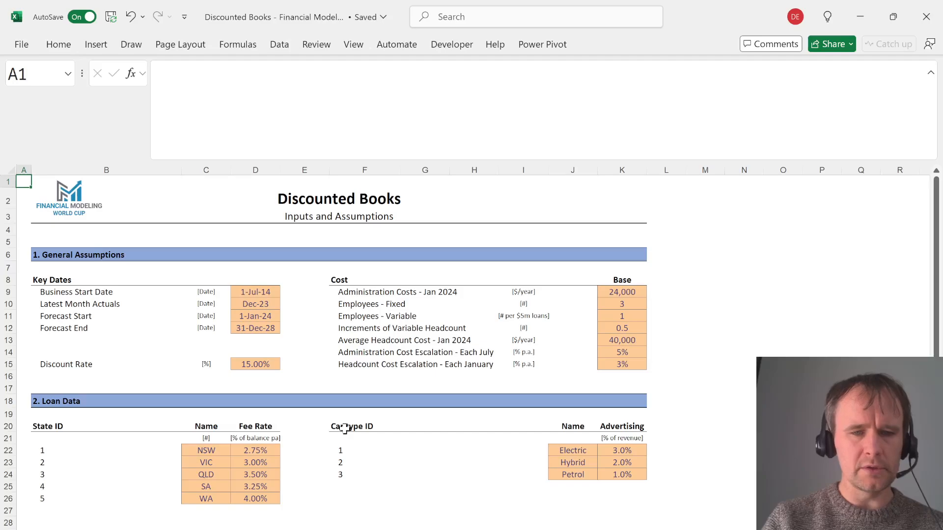
key(Right)
key(Down)
key(Down)
key(Down)
key(Down)
key(Down)
key(Down)
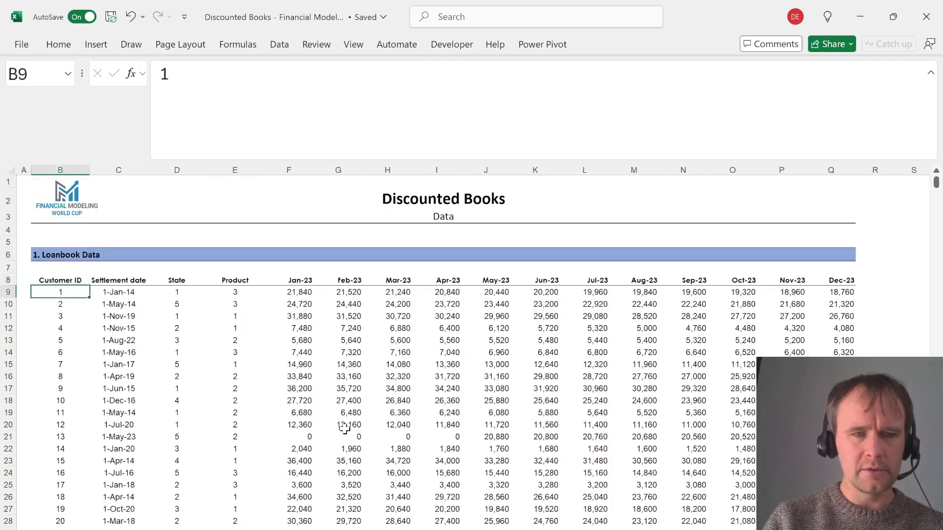
key(ctrl+shift+Down)
key(Up)
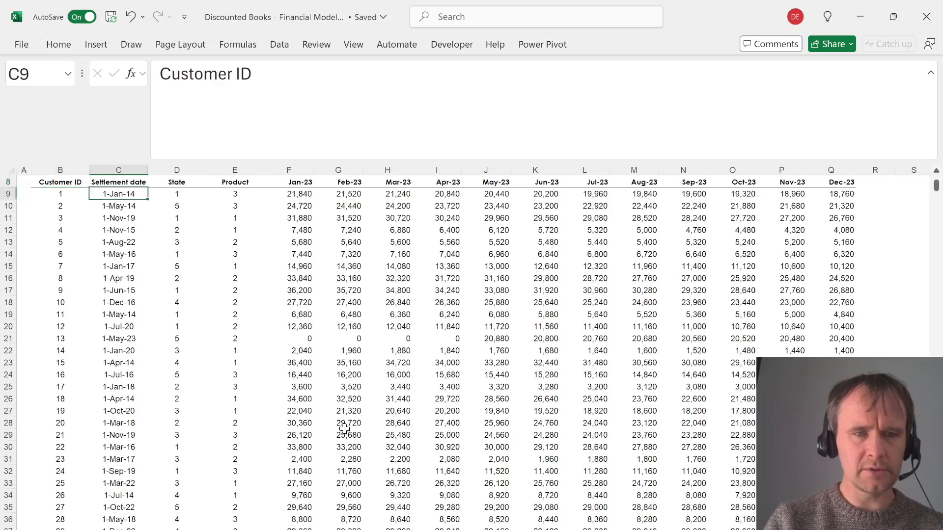
Examine the loanbook's header row and the formulas behind its monthly date headings
key(Right)
key(Right)
key(Right)
key(Up)
key(Up)
key(Down)
key(Down)
key(Right)
key(Right)
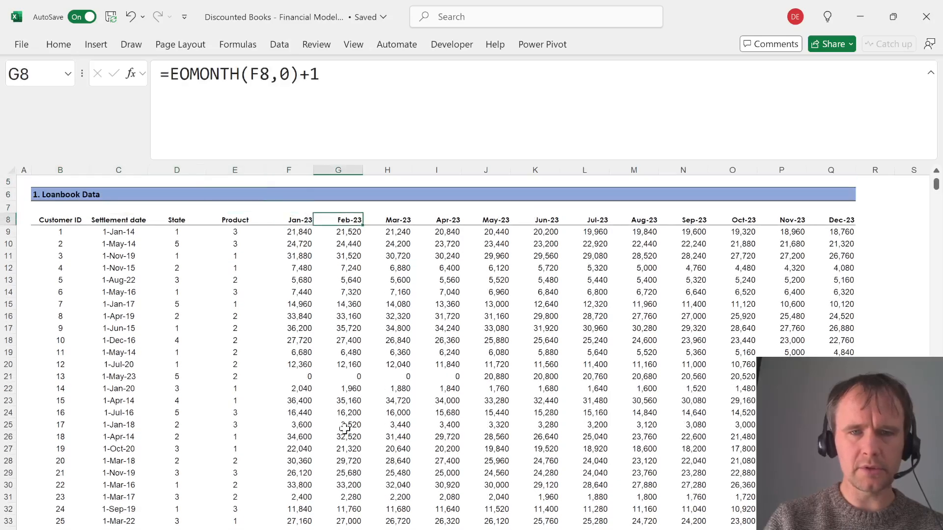
key(Left)
key(ctrl+shift+Right)
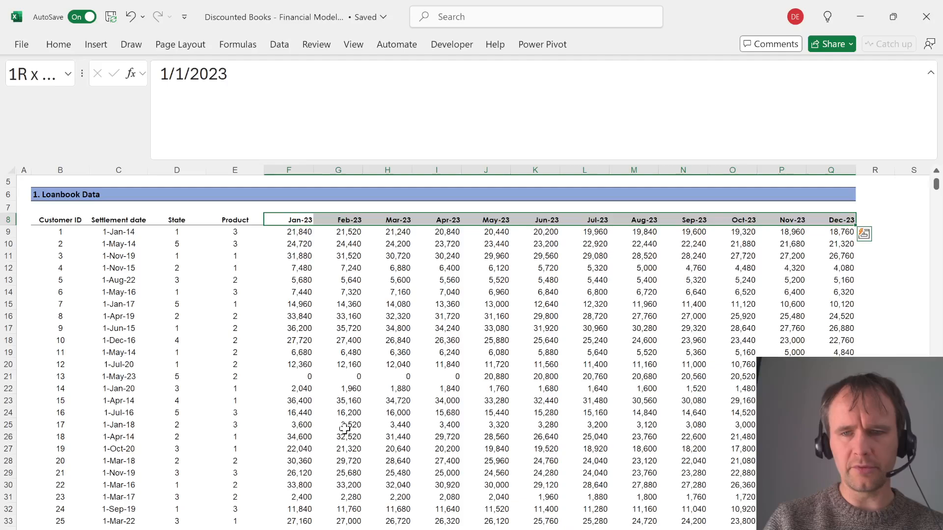
key(ctrl+Left)
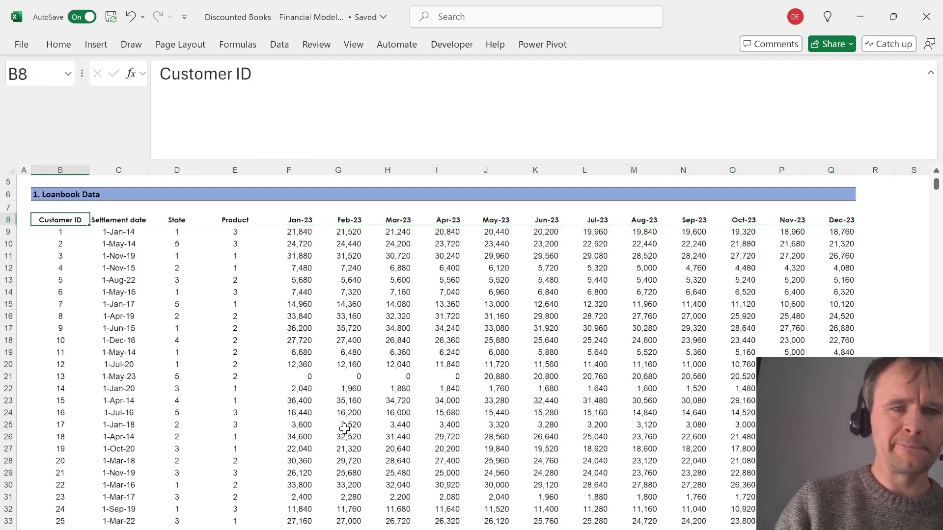
Compare the car type IDs on the Assumptions sheet with the Product column of the loanbook data
key(ctrl+Page_Up)
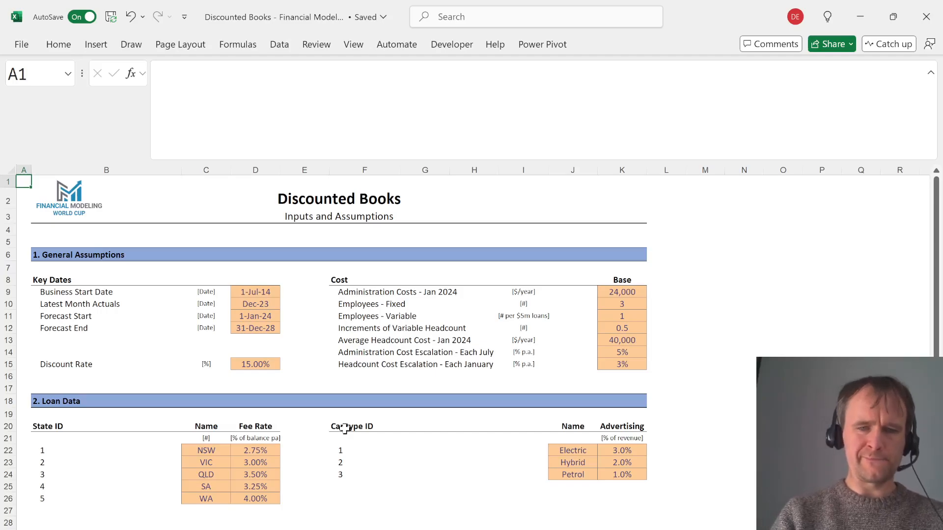
click(356, 451)
key(ctrl+Page_Down)
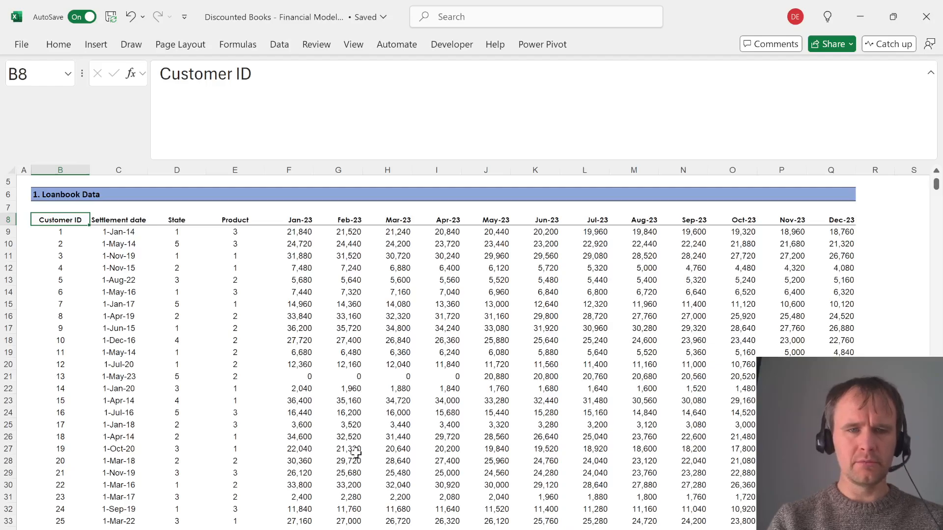
key(Down)
key(Right)
key(Right)
key(Right)
key(ctrl+shift+Down)
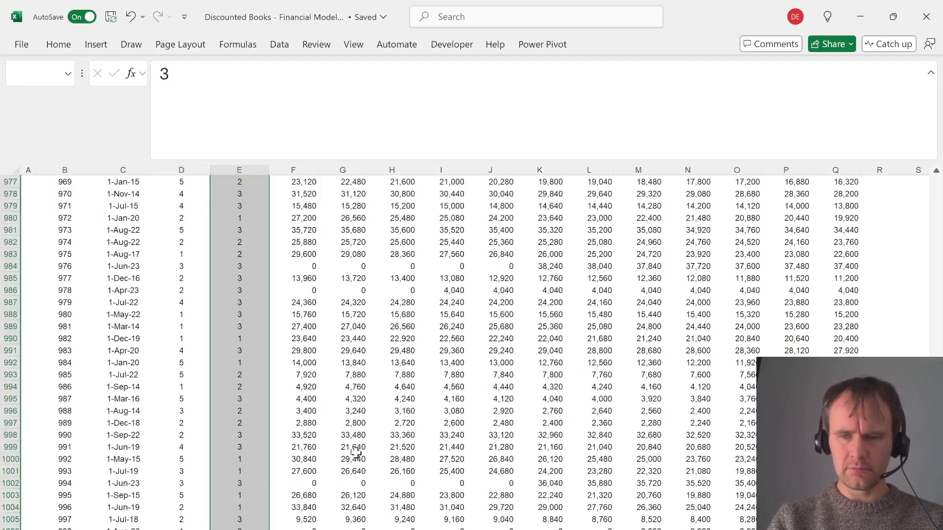
key(ctrl+shift+Up)
key(ctrl+Page_Up)
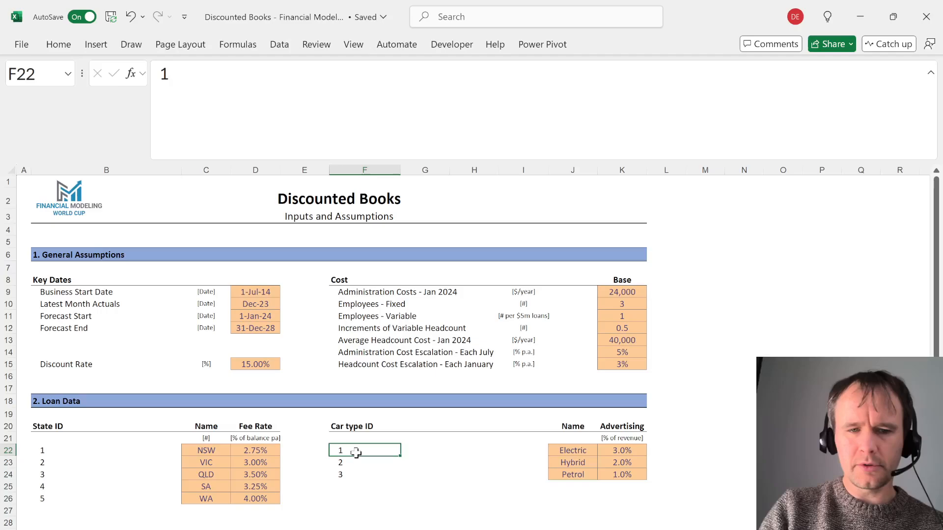
key(ctrl+Page_Down)
key(Left)
key(Left)
key(Left)
key(Up)
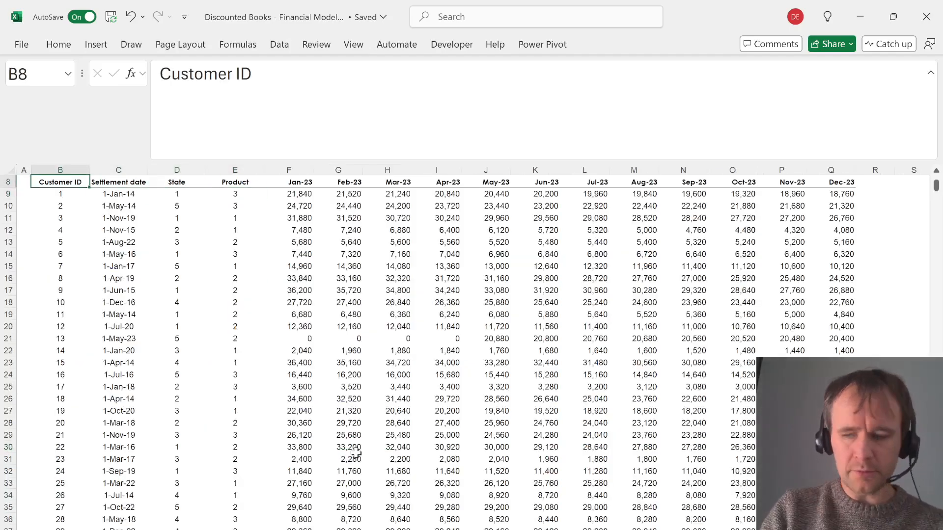
key(Down)
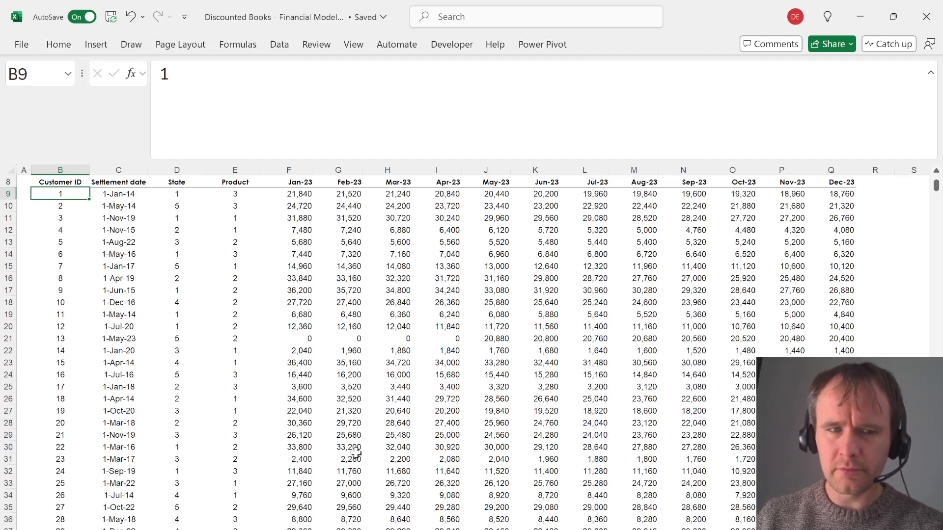
Add filters to the loanbook header row and check which years the Settlement date column contains
key(Up)
key(Right)
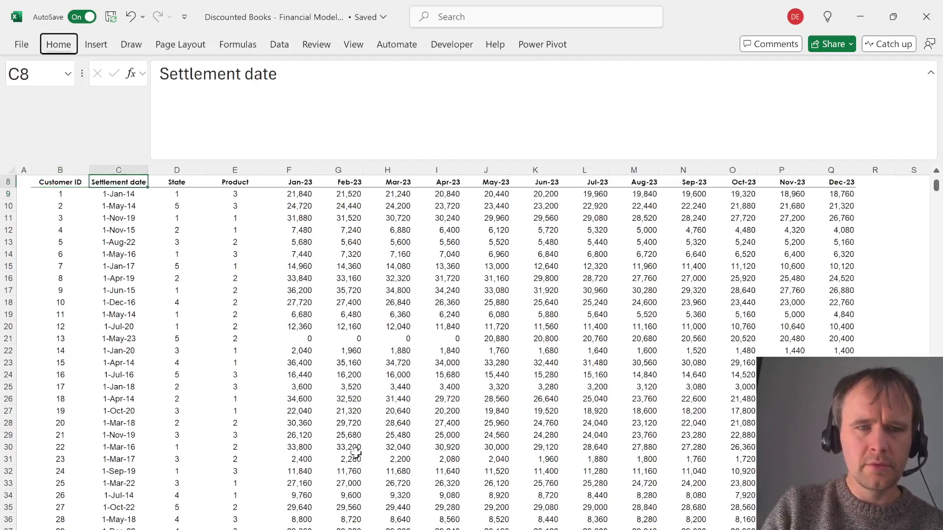
key(ctrl+shift+l)
key(alt+Down)
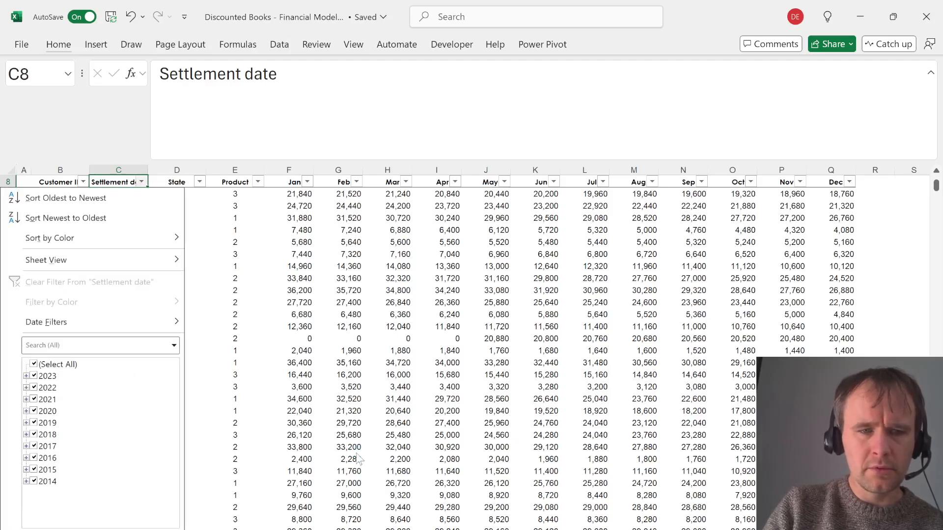
key(Escape)
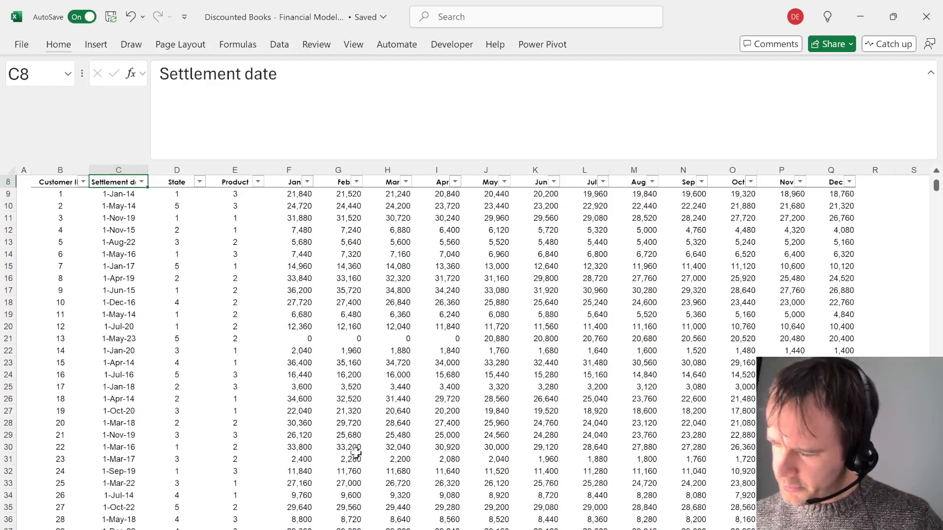
Insert a new column after State in the loanbook data and head it STNm
key(Right)
key(Right)
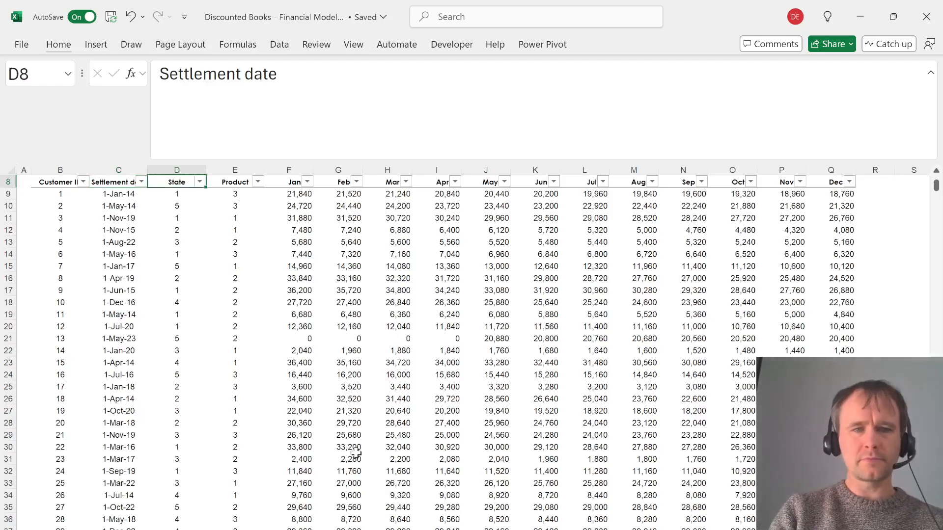
key(Down)
key(alt+h)
key(i)
key(c)
key(Up)
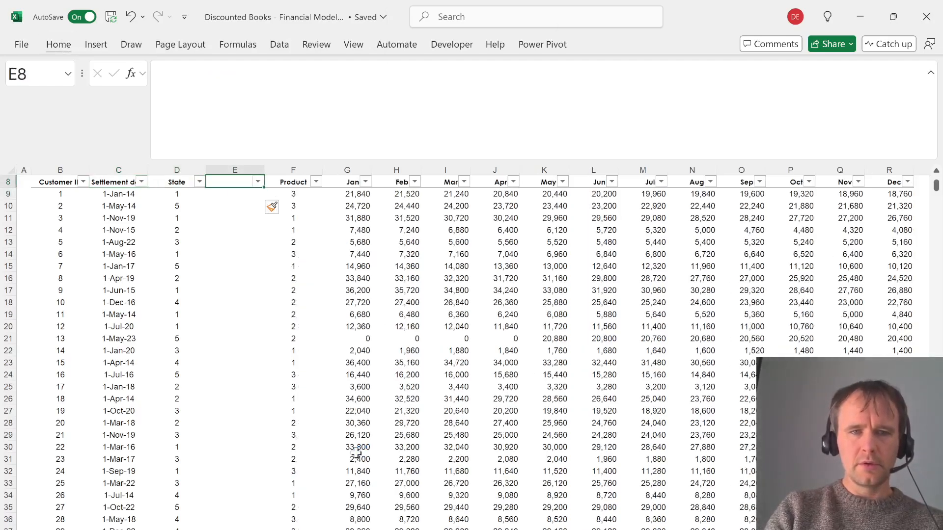
text(STNm)
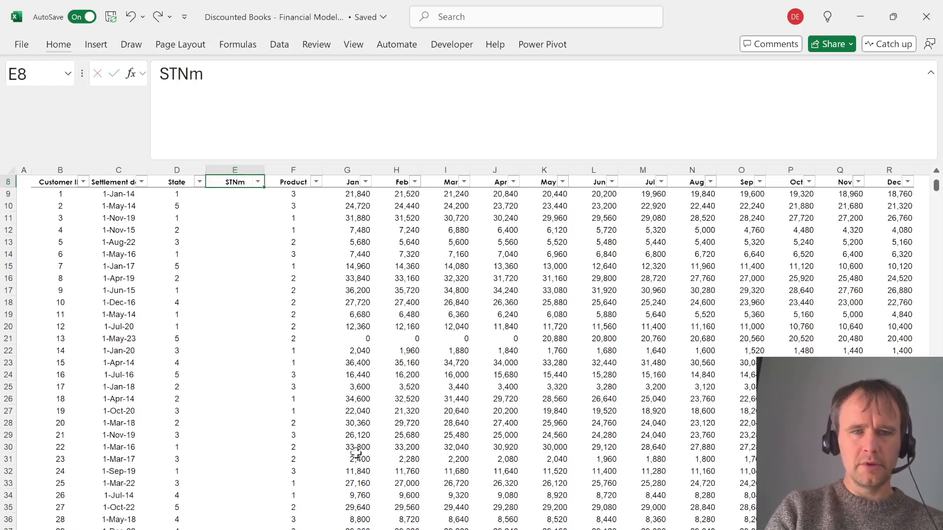
key(Return)
Start an INDEX formula in E9 with D9 as the row number, leaving the array argument empty
text(=INDEX()
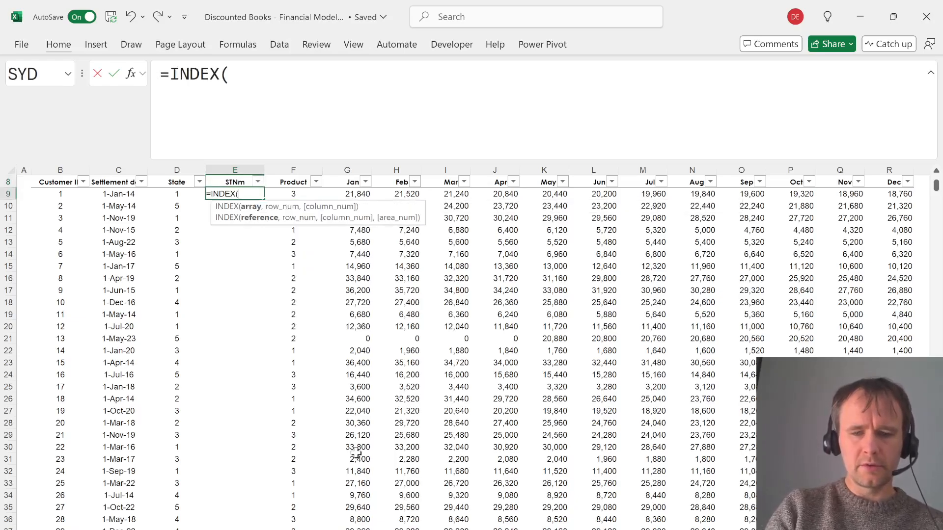
key(alt+Return)
text(,)
key(Left)
key(ctrl+shift+Down)
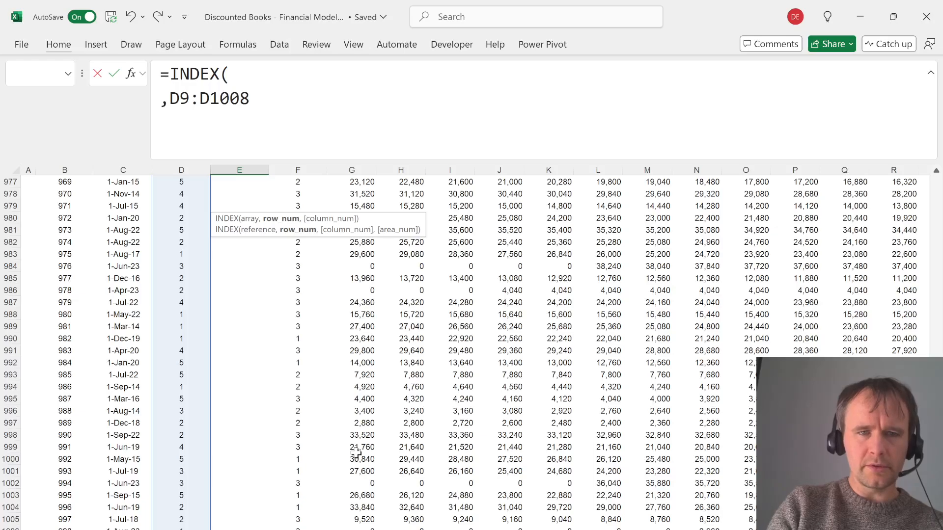
key(ctrl+shift+Up)
text())
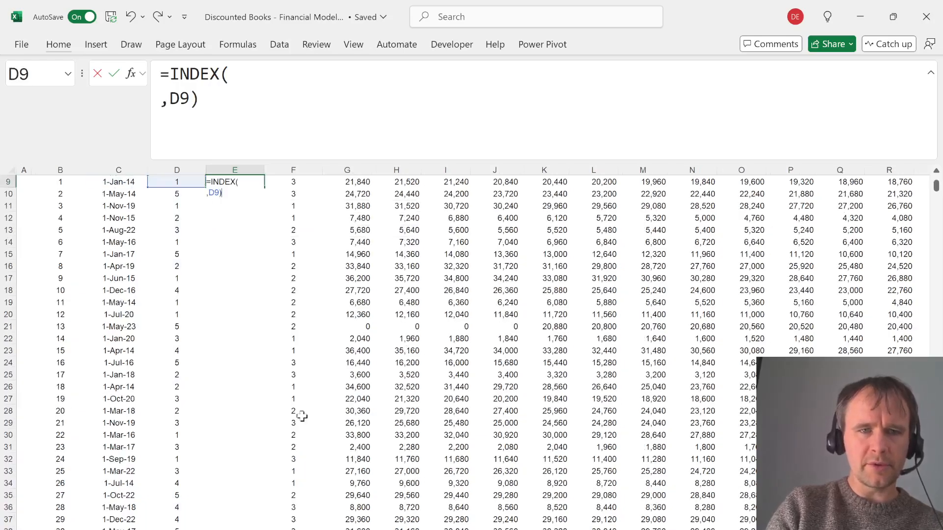
Set the INDEX array to the state names Assumptions!$C$22:$C$26 and fill the formula down the STNm column
click(390, 72)
key(ctrl+Page_Up)
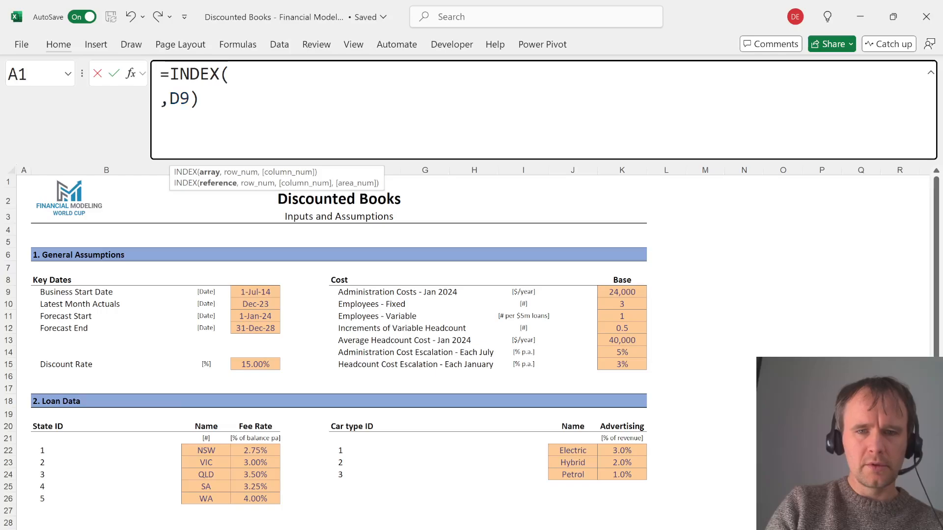
click(206, 462)
click(204, 456)
key(ctrl+shift+Down)
key(F4)
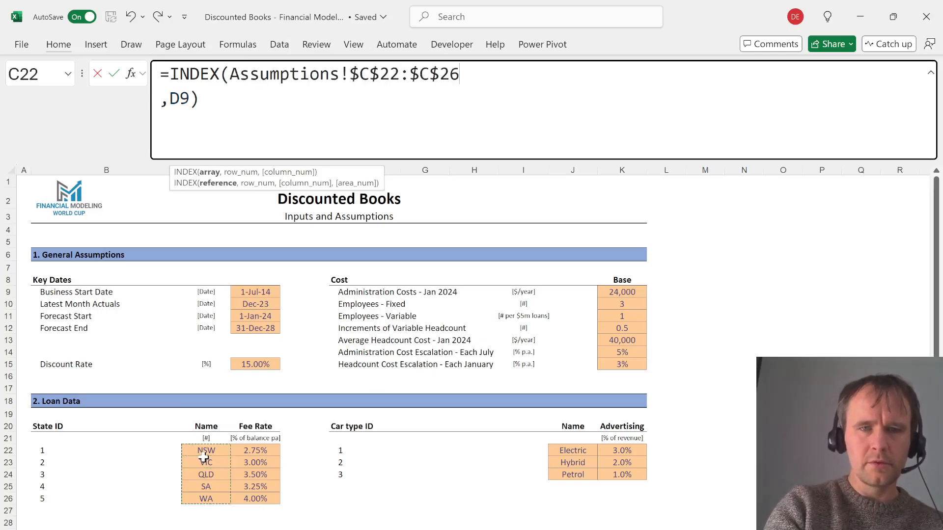
key(Return)
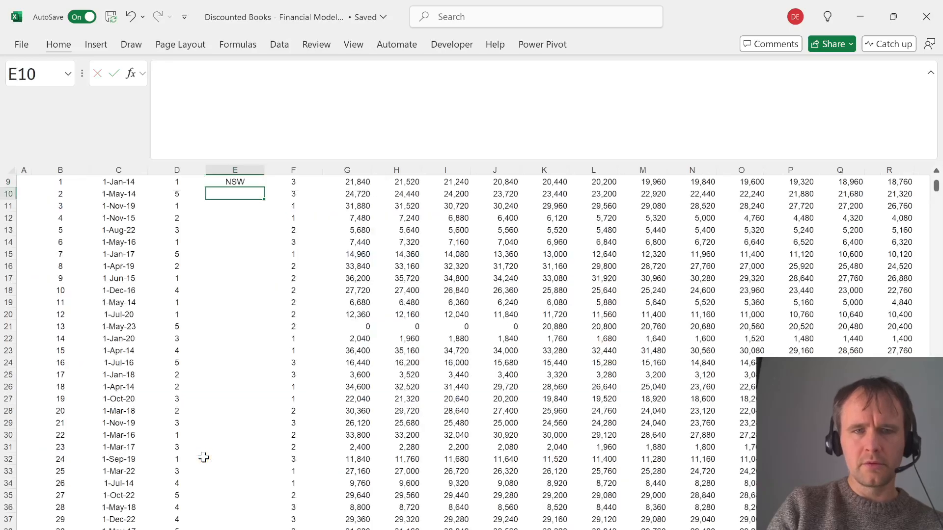
key(Up)
key(ctrl+Down)
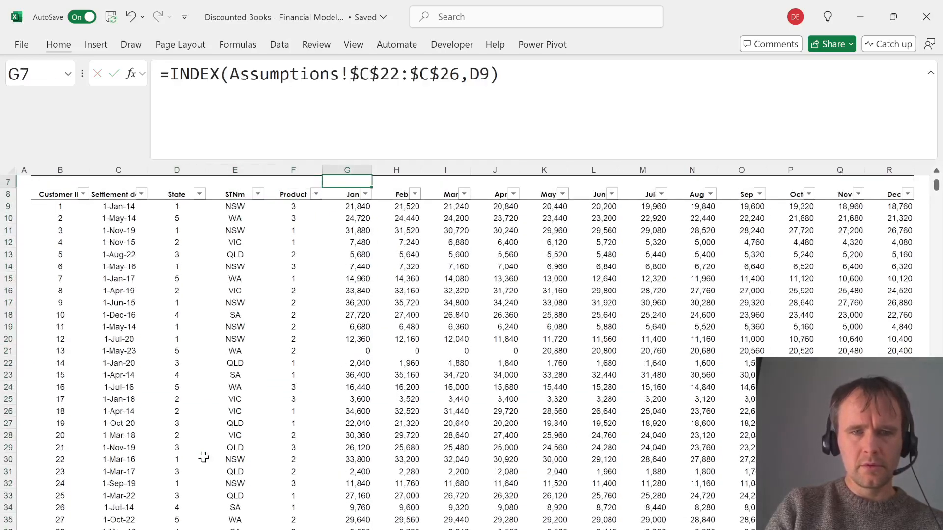
Insert a new column after Product in the loanbook data and head it ProdNm
key(Down)
key(Down)
key(Delete)
key(Up)
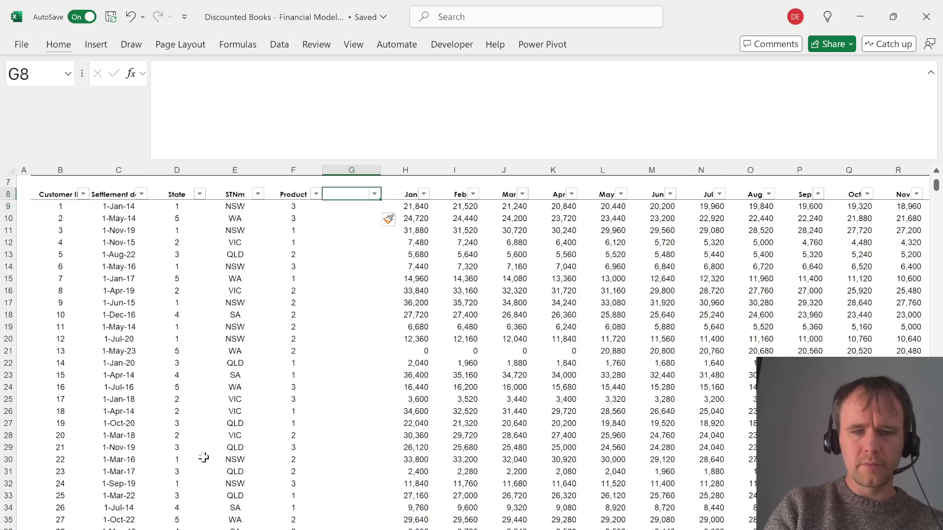
text(ProdNm)
key(Return)
Start an INDEX formula in G9 with F9 as the row number, leaving the array argument empty
text(=ind)
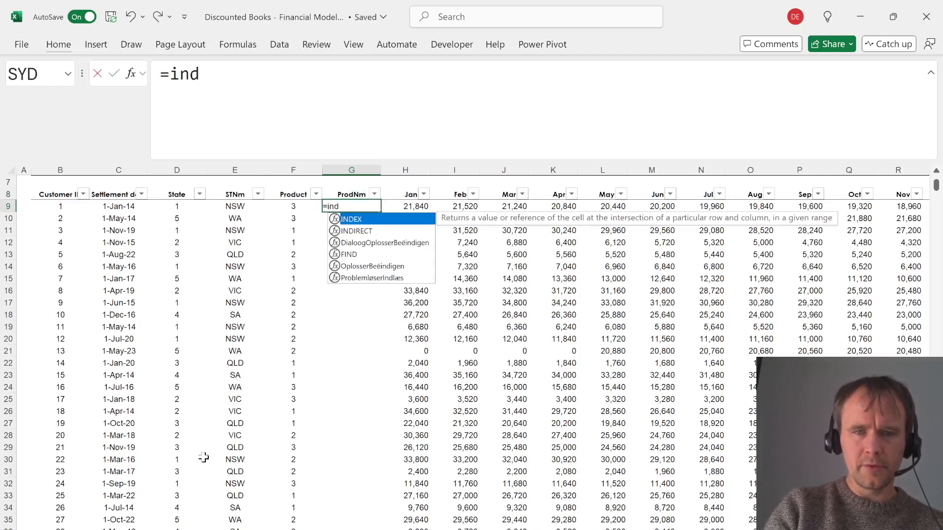
key(Tab)
text(,)
key(BackSpace)
key(alt+Return)
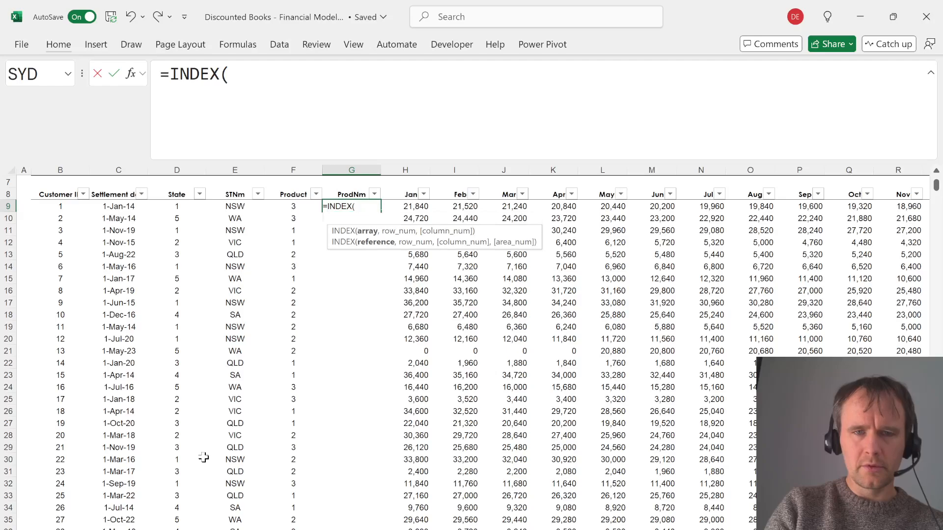
text(,)
key(Left)
text())
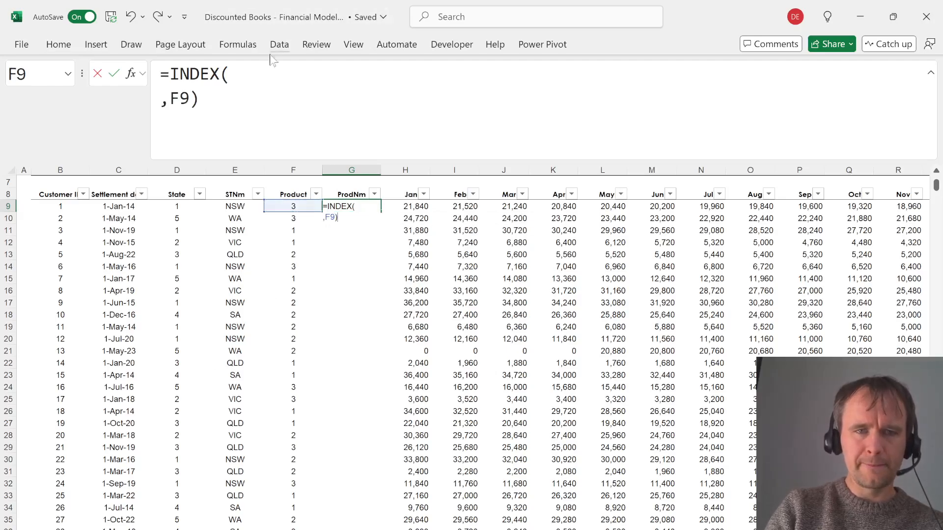
Complete the G9 formula by setting the INDEX array to the car type names Assumptions!$J$22:$J$24
click(229, 73)
key(ctrl+Page_Up)
click(567, 448)
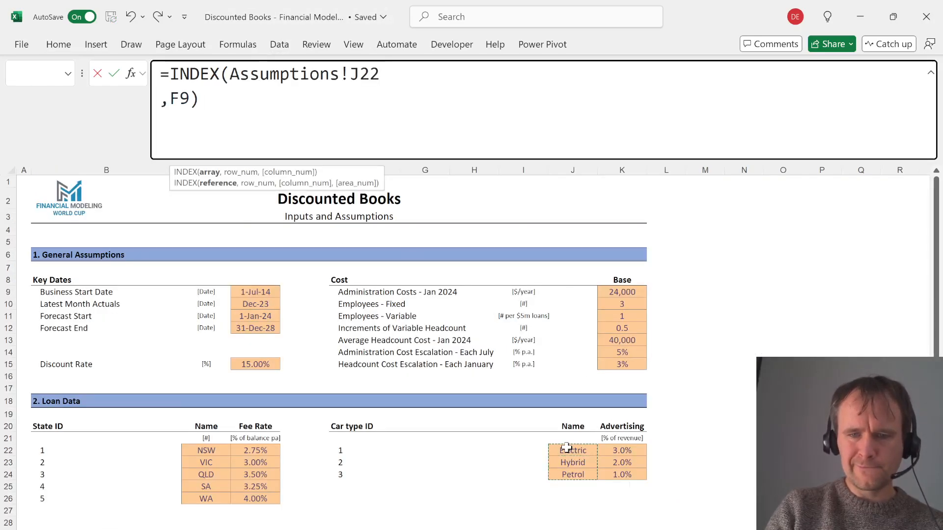
key(ctrl+shift+Down)
key(F4)
key(Return)
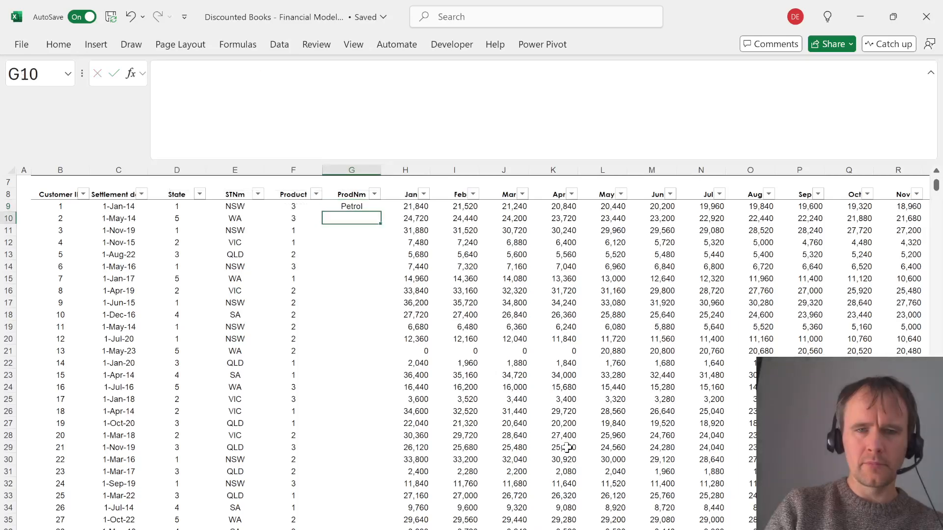
Fill the G9 formula down the ProdNm column to the last loan row
key(Up)
key(Left)
key(ctrl+Down)
key(Right)
key(ctrl+shift+Up)
key(ctrl+d)
key(ctrl+Up)
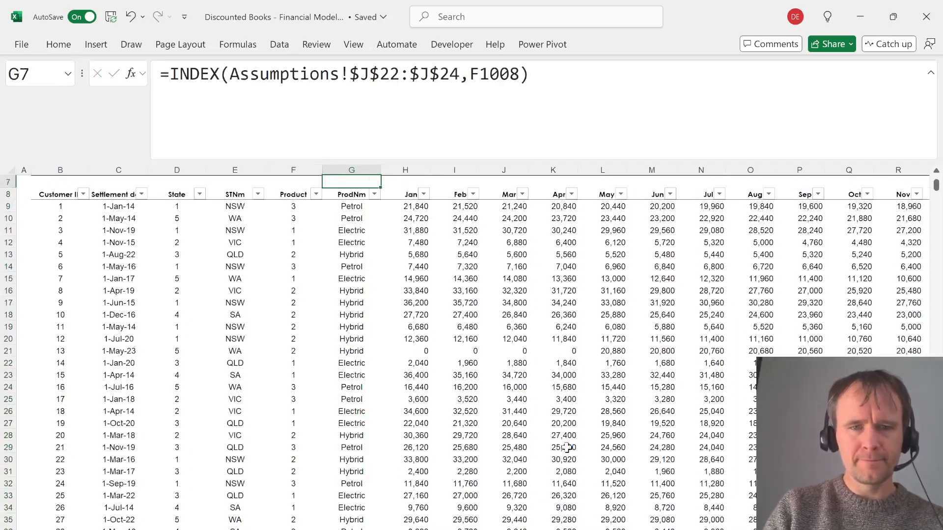
Switch to the FlexiQuiz page, read Task 2 question 1 on the February 2023 closing balance, and return to Excel
key(ctrl+Page_Up)
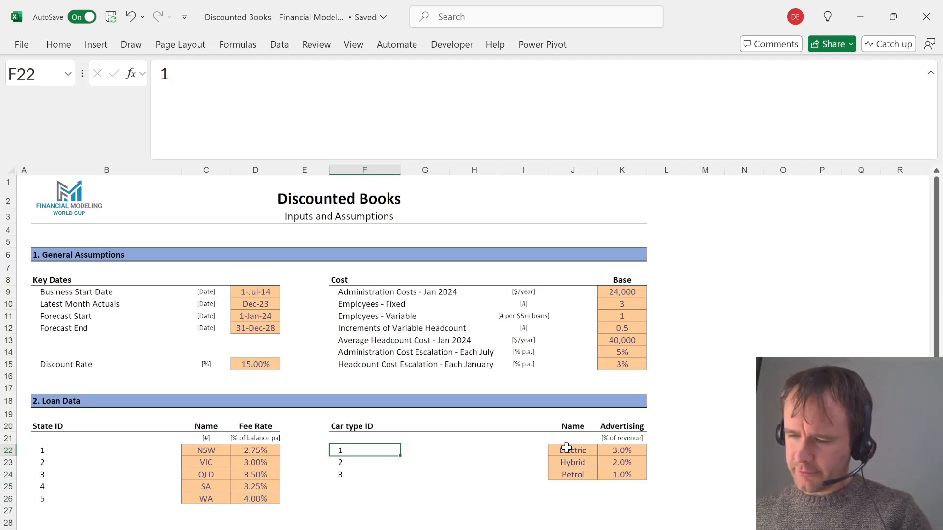
key(alt+Tab)
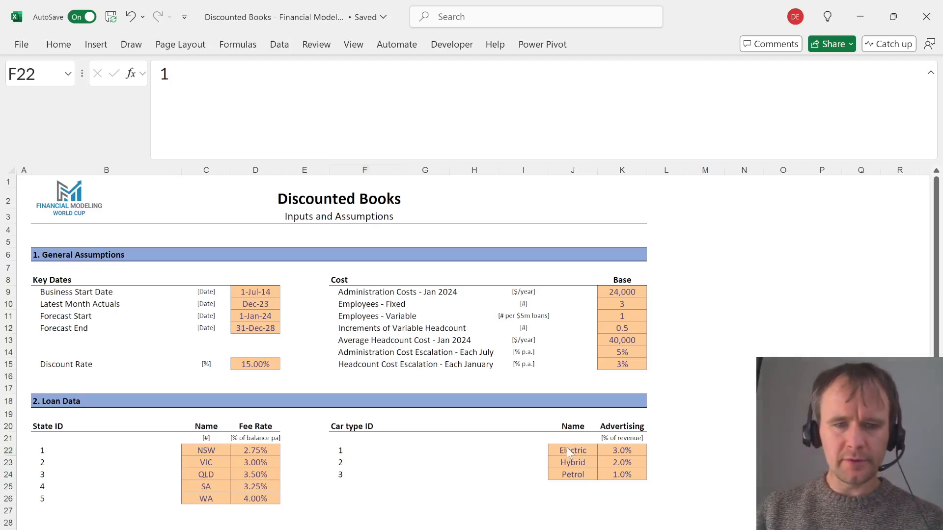
key(alt+Tab)
key(alt+Tab)
key(alt+Tab)
key(alt+Tab)
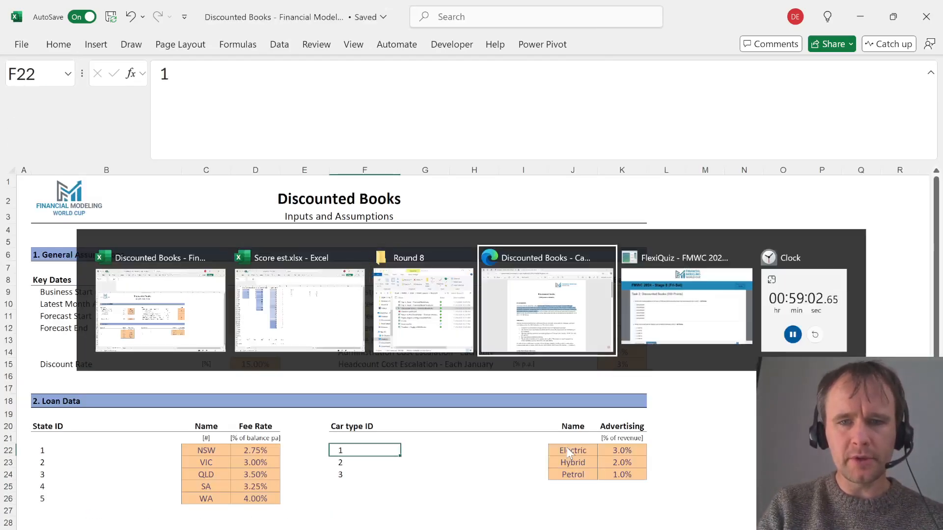
key(alt+Tab)
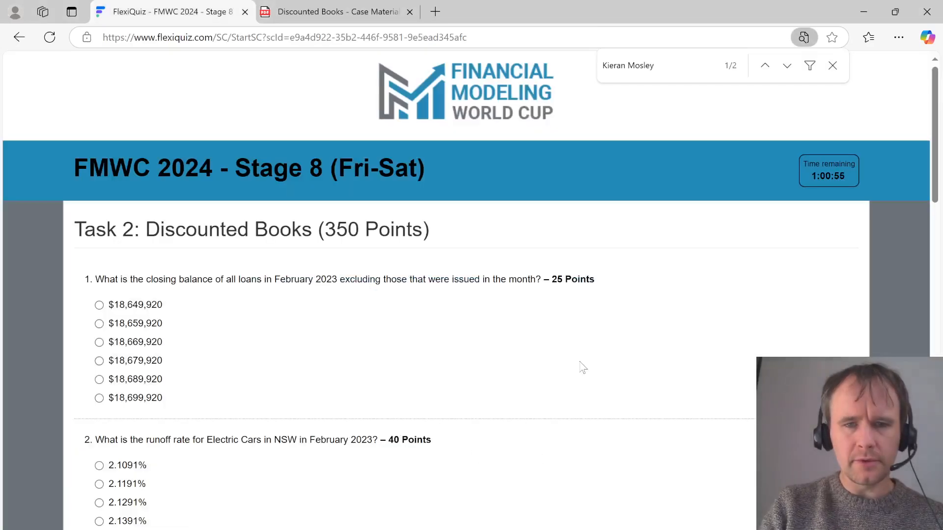
key(alt+Tab)
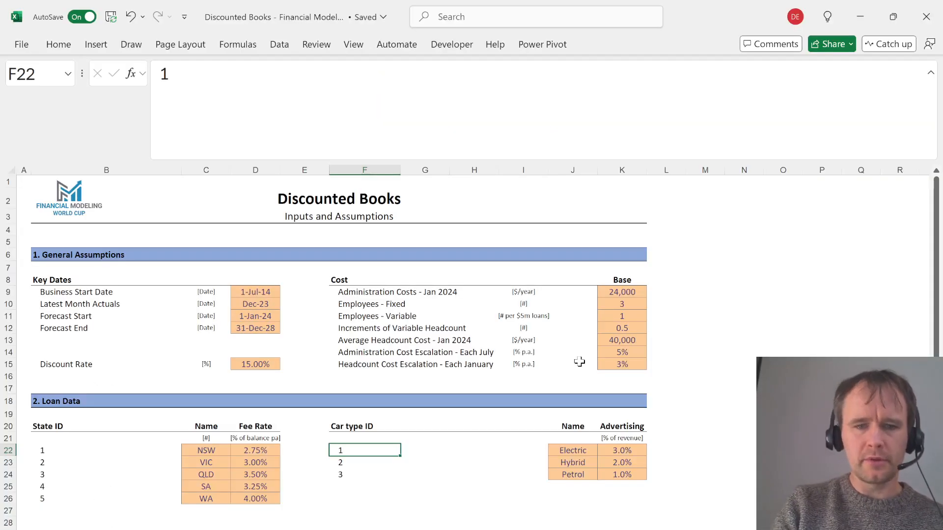
Filter the loanbook's settlement dates to keep all earlier years but only part of 2023
key(ctrl+Page_Down)
key(Left)
key(Left)
key(Left)
key(Down)
key(Left)
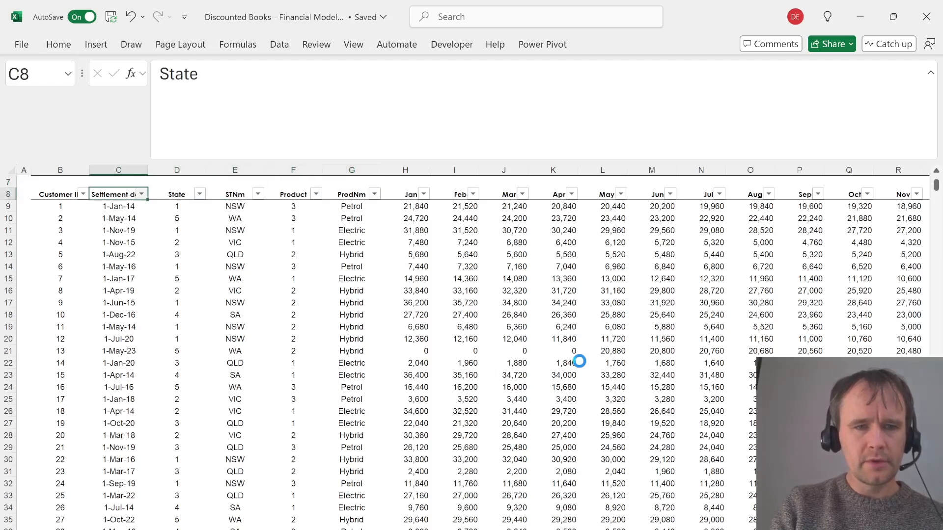
key(alt+Down)
key(Down)
key(Down)
key(Down)
key(Down)
key(Down)
key(Down)
key(Down)
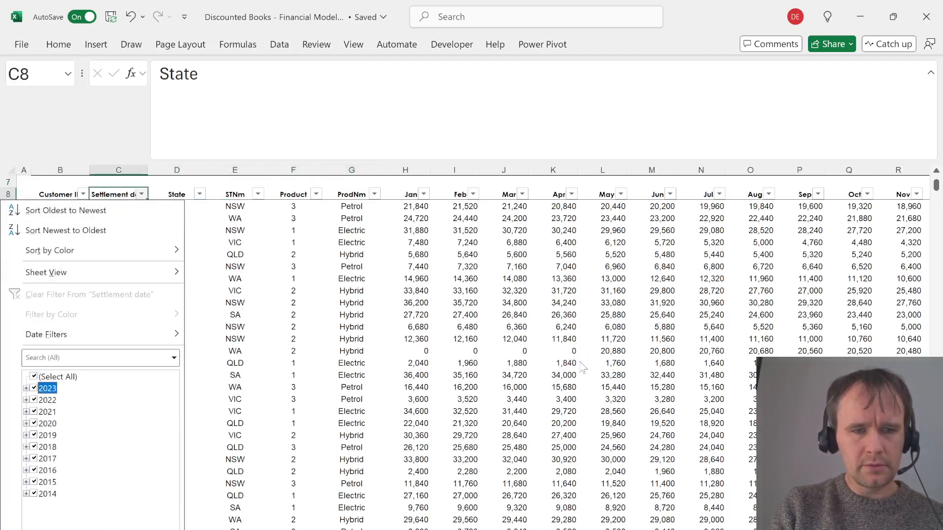
key(Right)
key(Down)
key(Down)
key(Down)
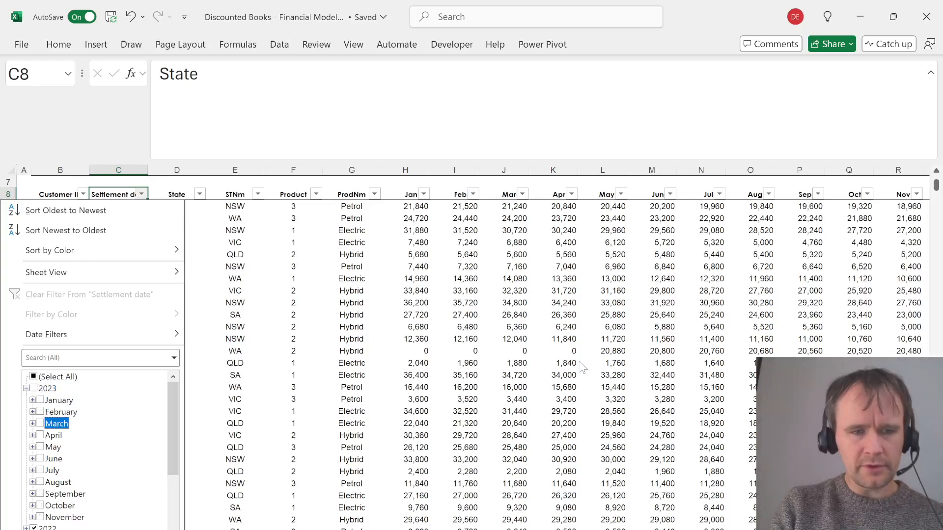
key(Down)
key(Down)
key(space)
key(Return)
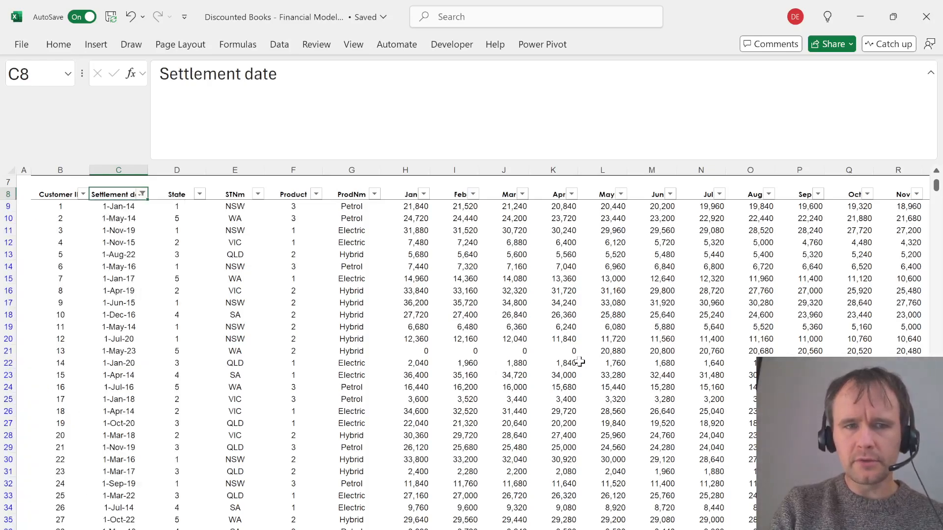
Change the settlement date filter to show only loans settled in March, April, May and June 2023
key(Down)
key(Up)
key(alt+Down)
key(Down)
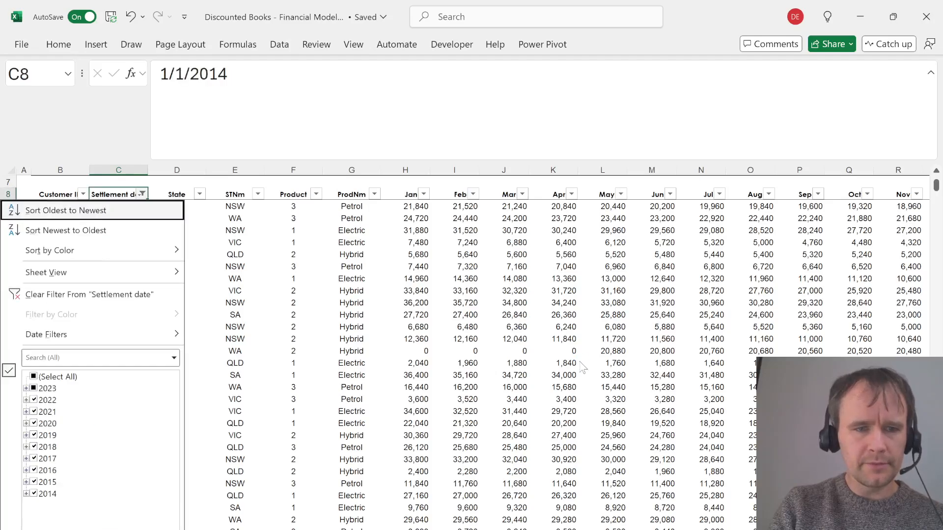
key(Down)
key(Down)
key(Down)
key(Down)
key(Down)
key(Down)
key(alt+Down)
key(Return)
key(Down)
key(space)
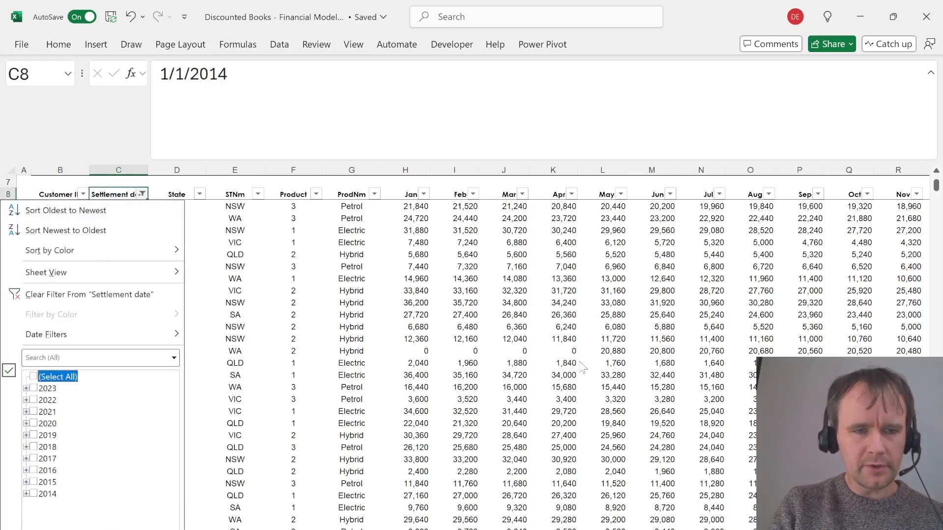
key(Down)
key(Right)
key(Down)
key(Down)
key(Down)
key(space)
key(Down)
key(space)
key(Down)
key(space)
key(Down)
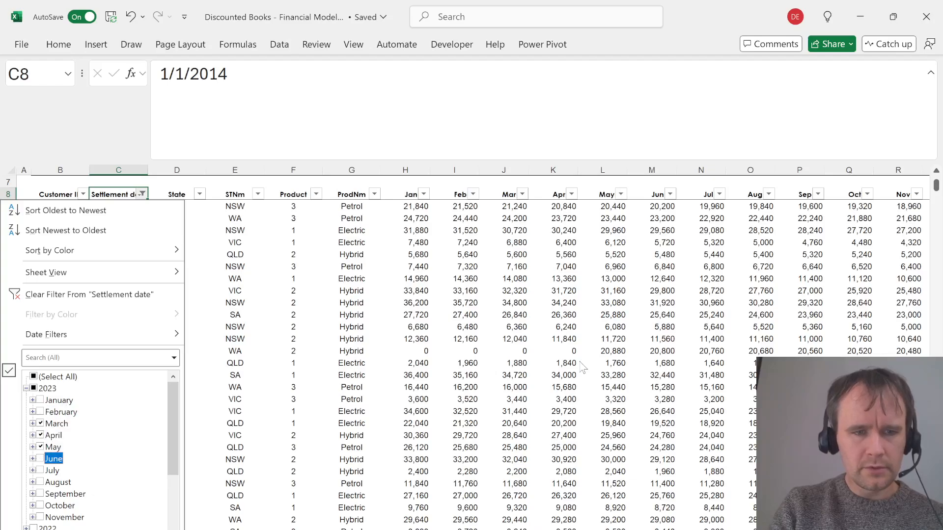
key(Return)
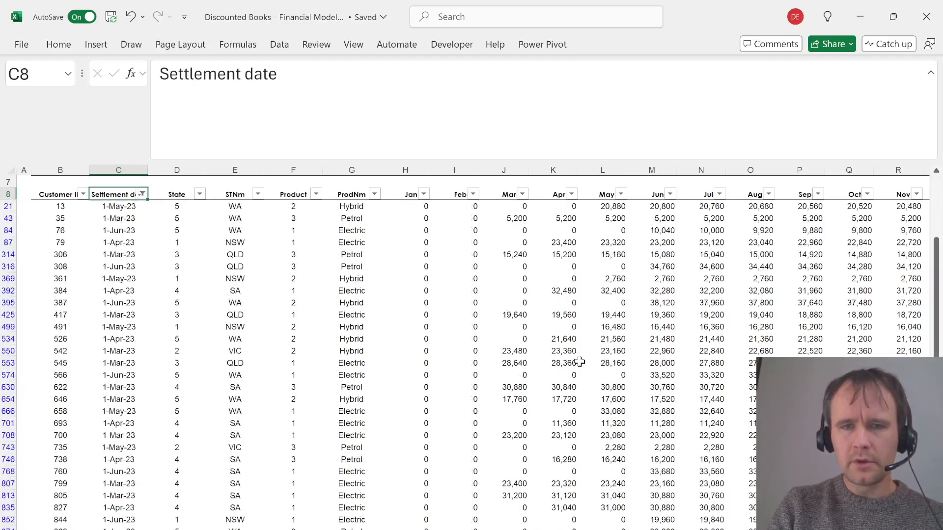
Refilter the settlement dates to bring back all earlier years, leaving out only part of 2023
key(Right)
key(Right)
key(Right)
key(Right)
key(Right)
key(ctrl+space)
key(ctrl+Left)
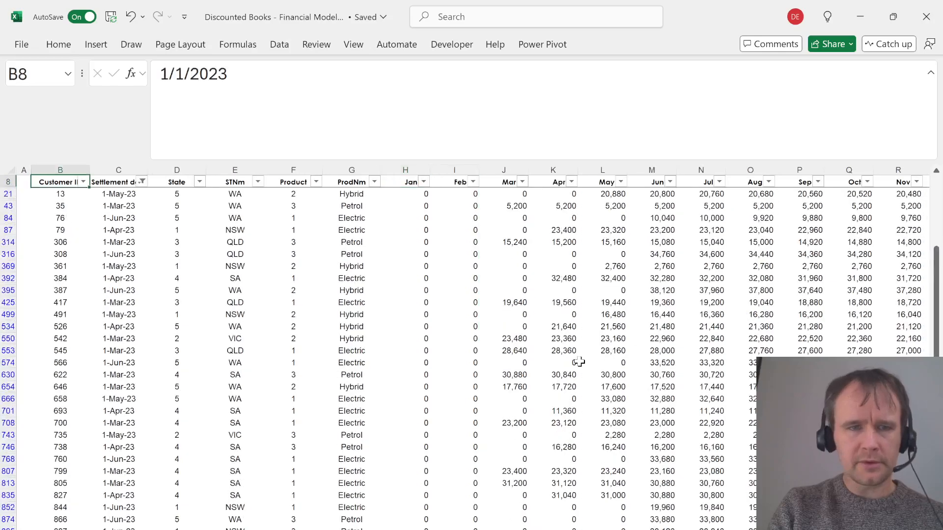
key(Right)
key(alt+Down)
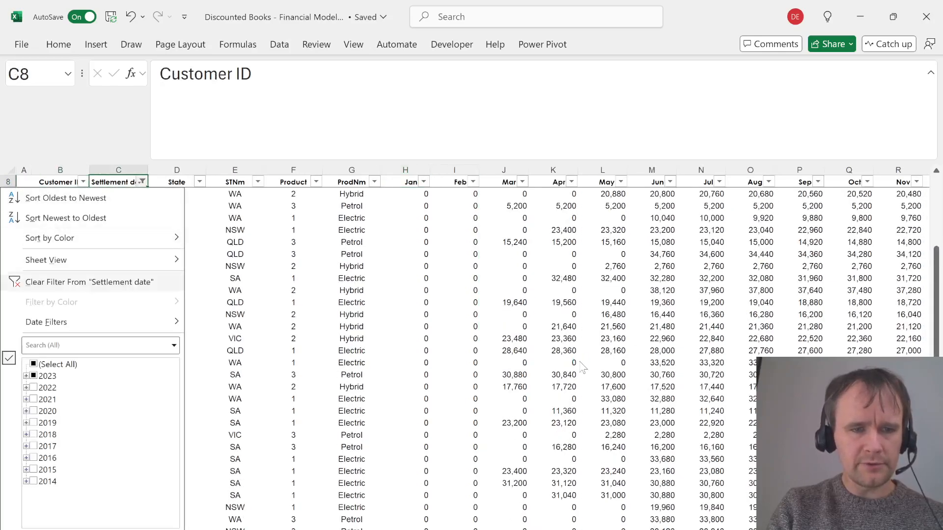
key(Tab)
key(Tab)
key(space)
key(Down)
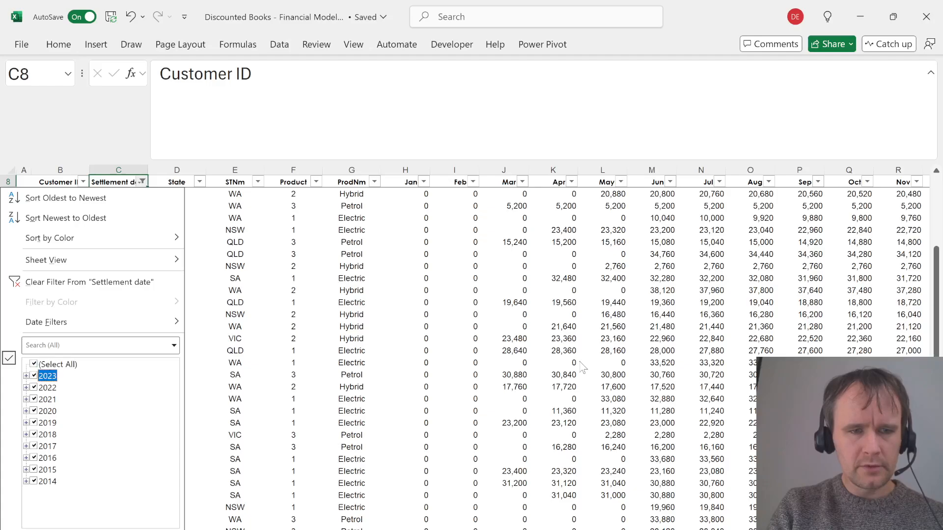
key(Right)
key(Return)
Select the filtered February balances from I9 down to total them and compare with the answer options for question 1
key(Down)
key(Right)
key(Right)
key(Right)
key(Right)
key(Right)
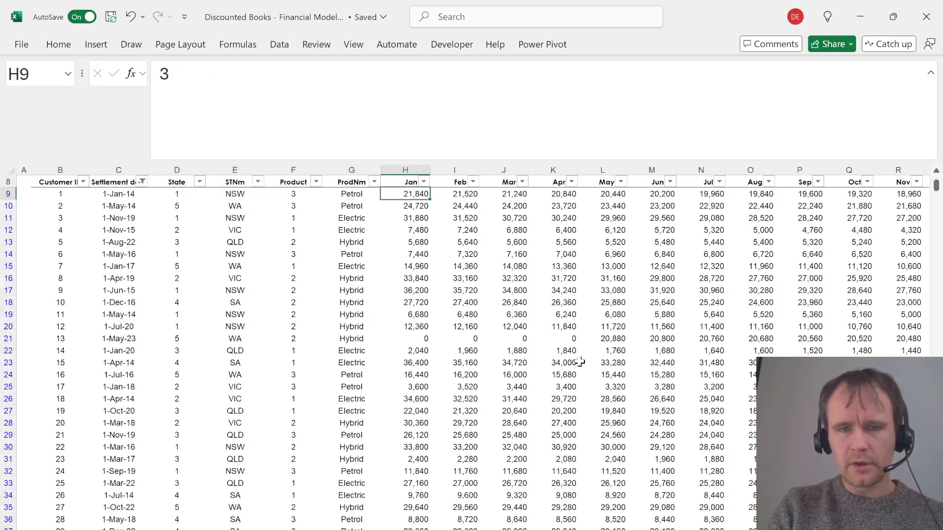
key(Right)
key(ctrl+shift+Down)
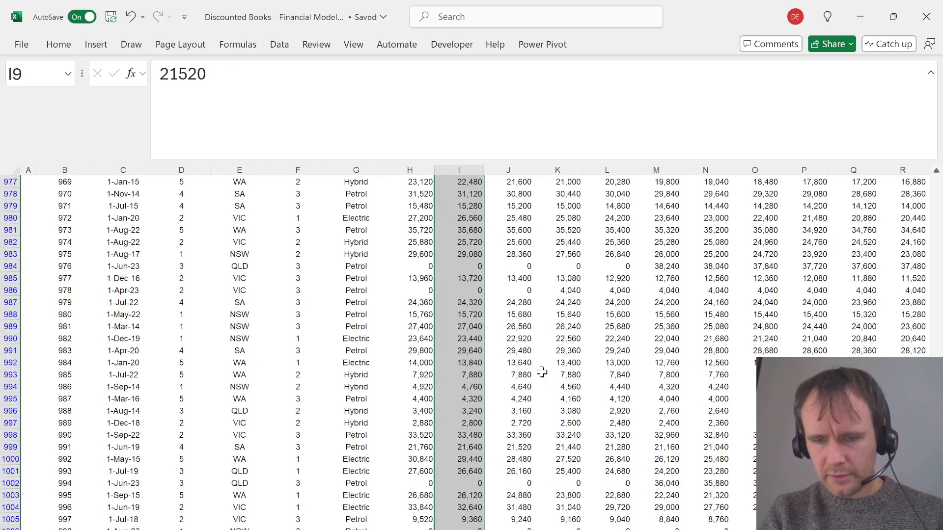
key(alt+Tab)
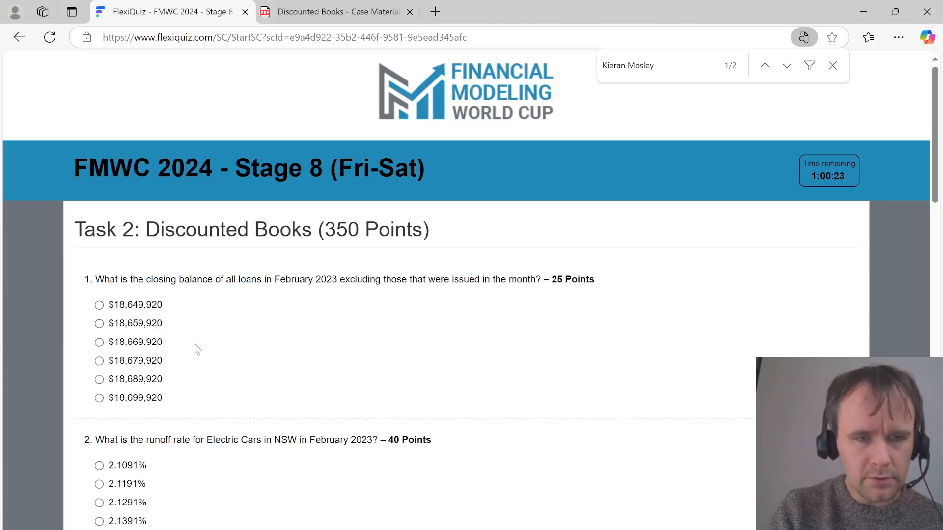
Reselect the February balances in the loanbook and check their total against the FlexiQuiz question 1 options again
key(alt+Tab)
key(ctrl+Up)
key(Left)
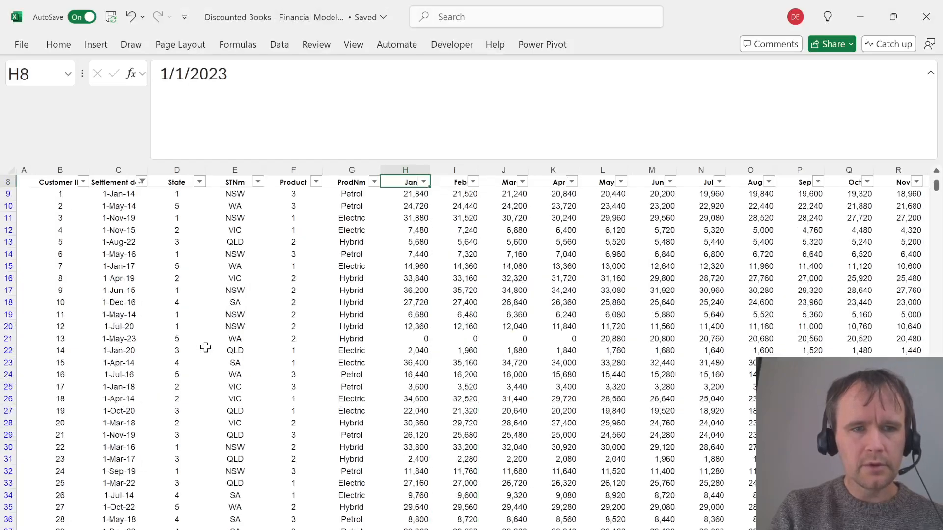
key(Down)
key(Right)
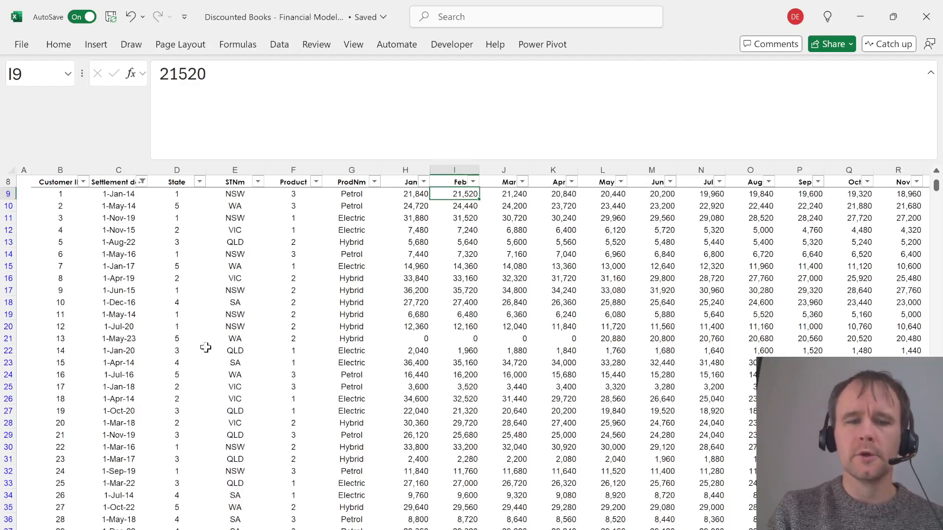
key(ctrl+shift+Down)
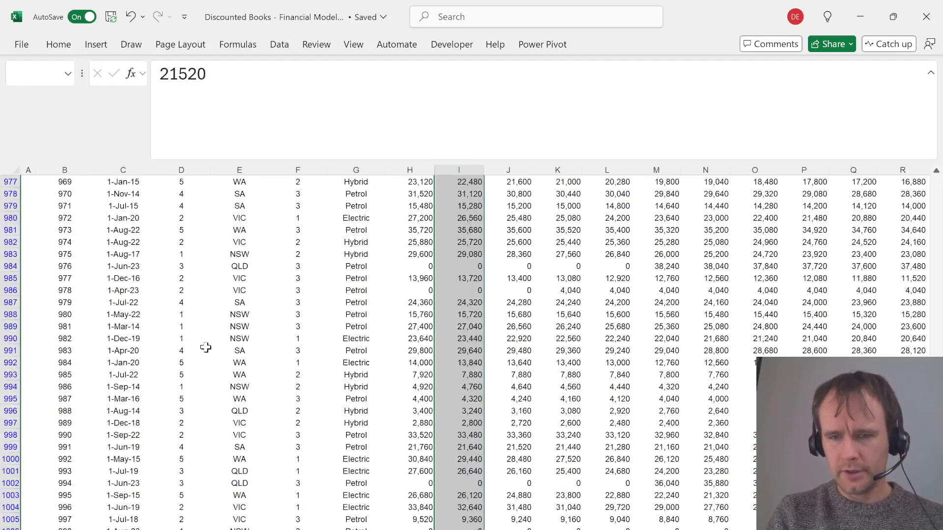
key(ctrl+BackSpace)
key(alt+Tab)
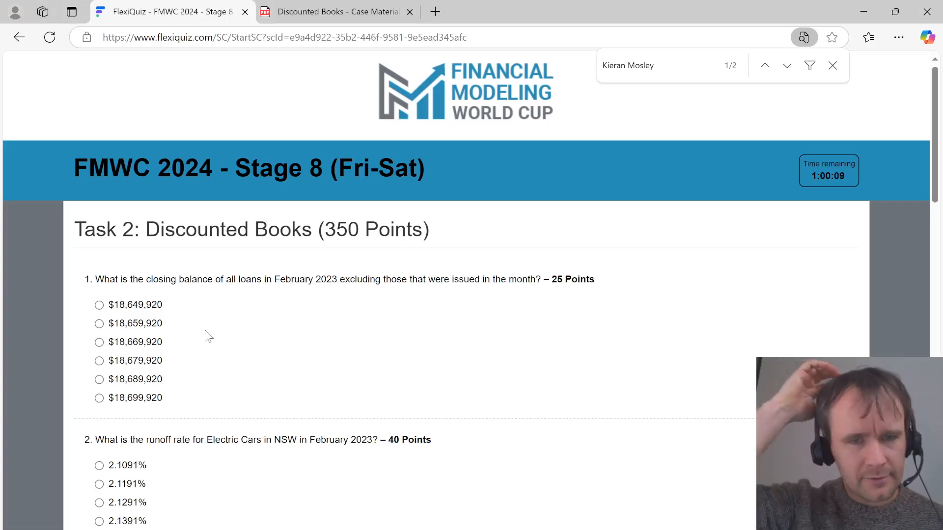
Return to the loanbook and clear the filter from the Settlement date column
key(alt+Tab)
key(Up)
key(Left)
key(Left)
key(Left)
key(Left)
key(Left)
key(Left)
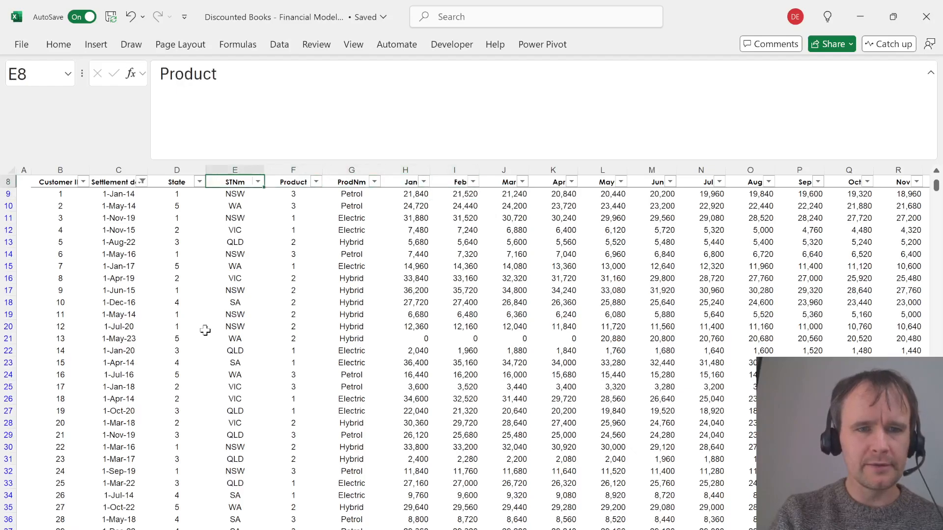
key(alt+Down)
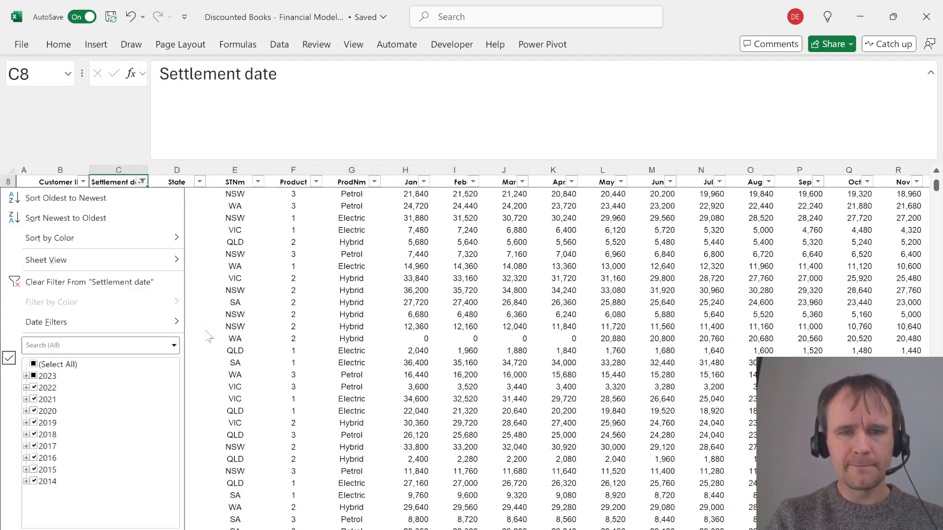
key(Escape)
Select the unfiltered February balances from I9 down to check the total for all loans
key(Right)
key(Right)
key(Right)
key(Right)
key(Right)
key(Right)
key(Down)
key(Down)
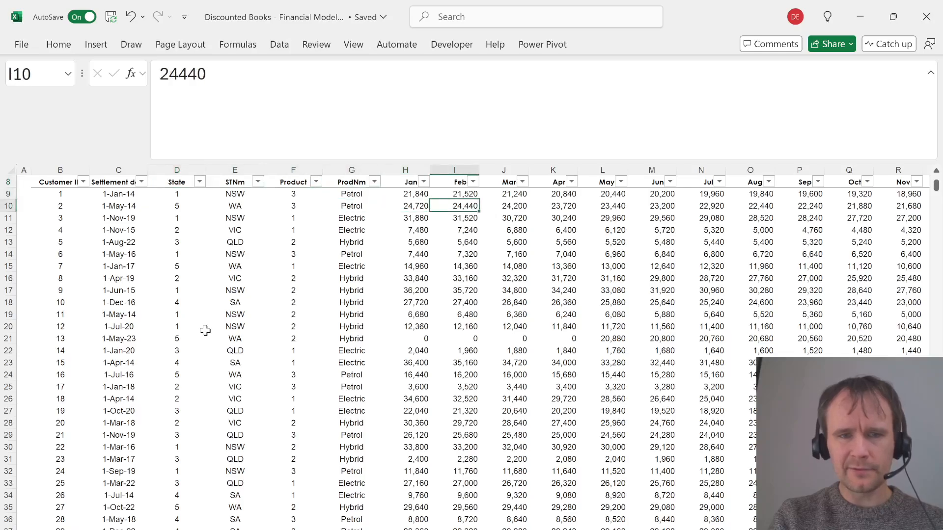
key(Up)
key(ctrl+shift+Down)
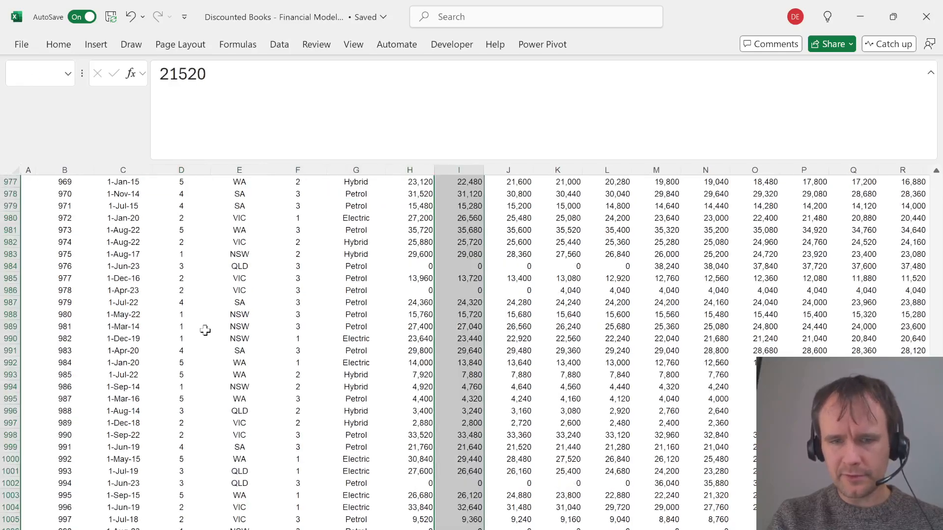
Filter the Feb-23 balance column to show only loans with a value of 0
key(Up)
key(alt+Down)
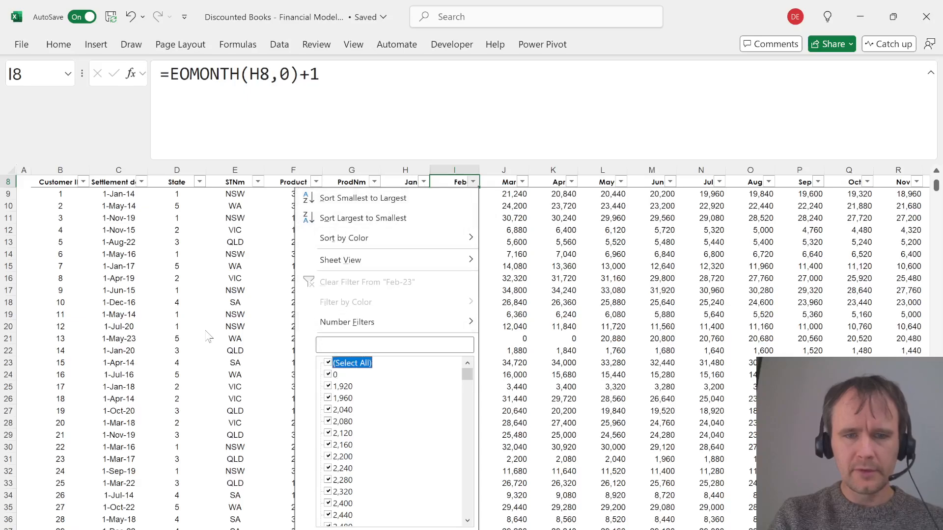
key(space)
key(Down)
key(space)
key(Return)
Open the Settlement date filter list to check which settlement months occur among the loans with zero February balance
key(Left)
key(Left)
key(Left)
key(Left)
key(Left)
key(Left)
key(alt+Down)
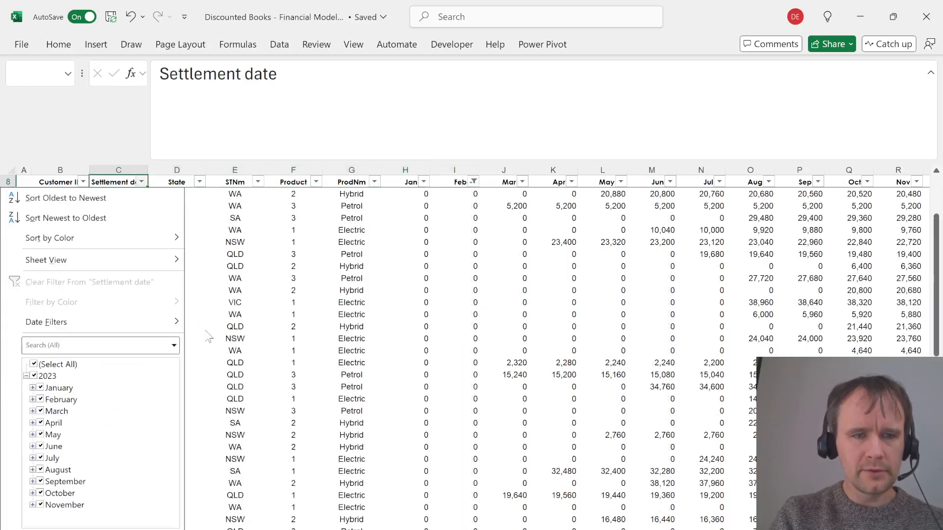
Check the settlement months among the zero-balance loans and close the Settlement date filter list without applying a filter
key(Down)
key(Down)
key(Down)
key(Down)
key(Down)
key(Down)
key(Down)
key(Down)
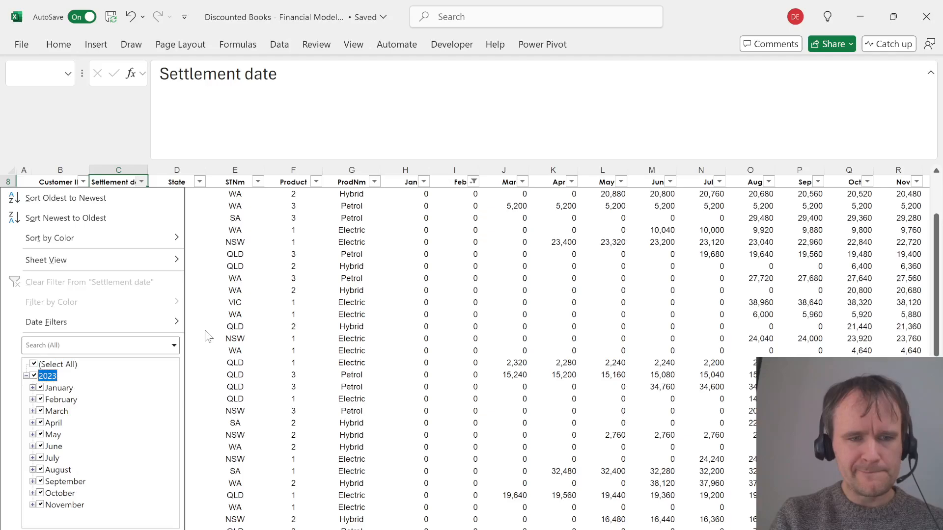
key(Up)
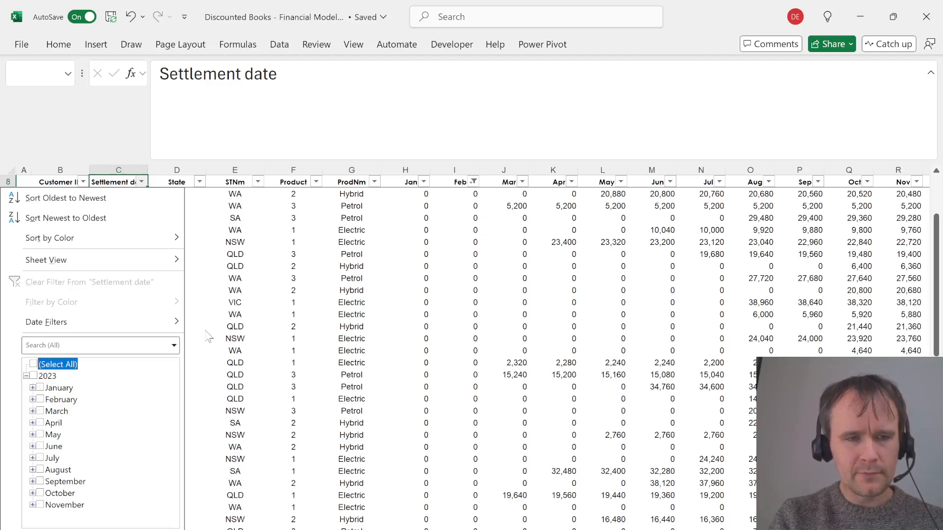
key(Escape)
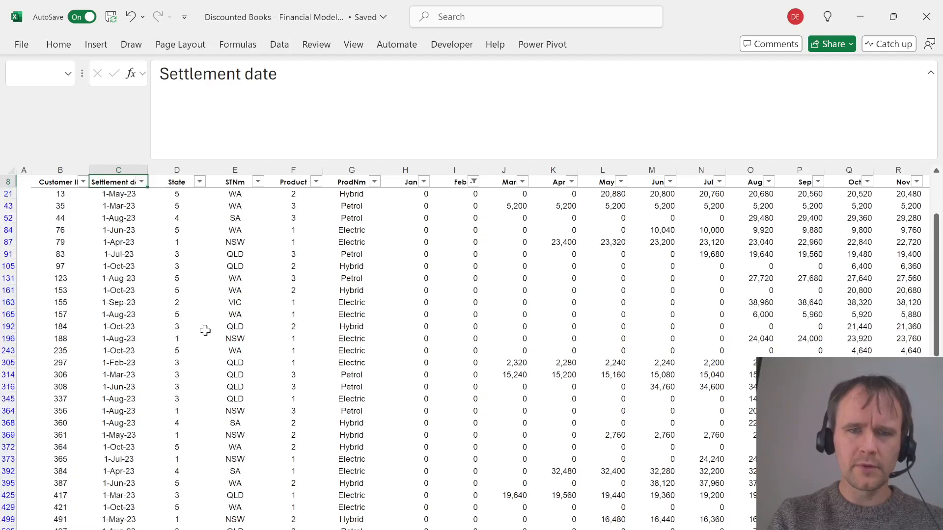
Clear the zero-balance filter on the February column and remove the filter buttons from the loanbook table
key(Up)
key(Up)
key(Down)
key(Down)
key(Right)
key(Right)
key(Right)
key(Right)
key(Right)
key(Right)
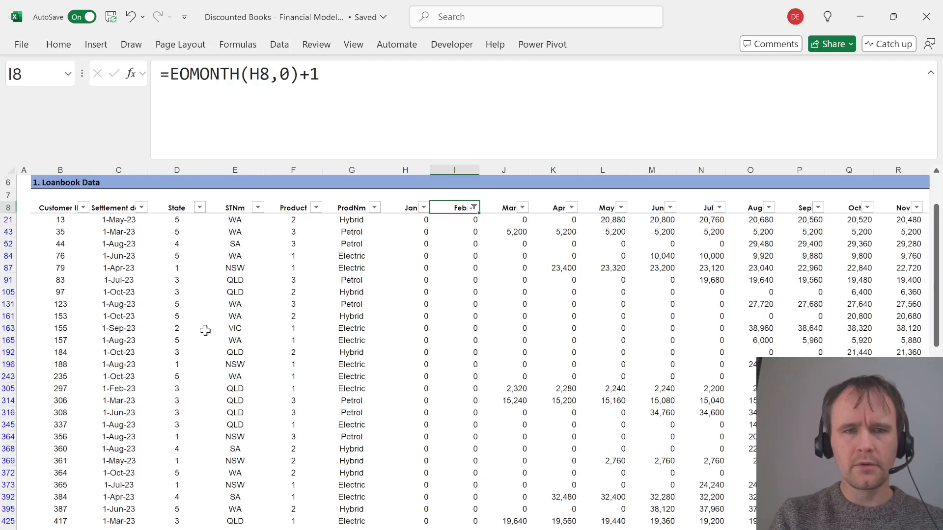
key(Left)
key(ctrl+shift+Right)
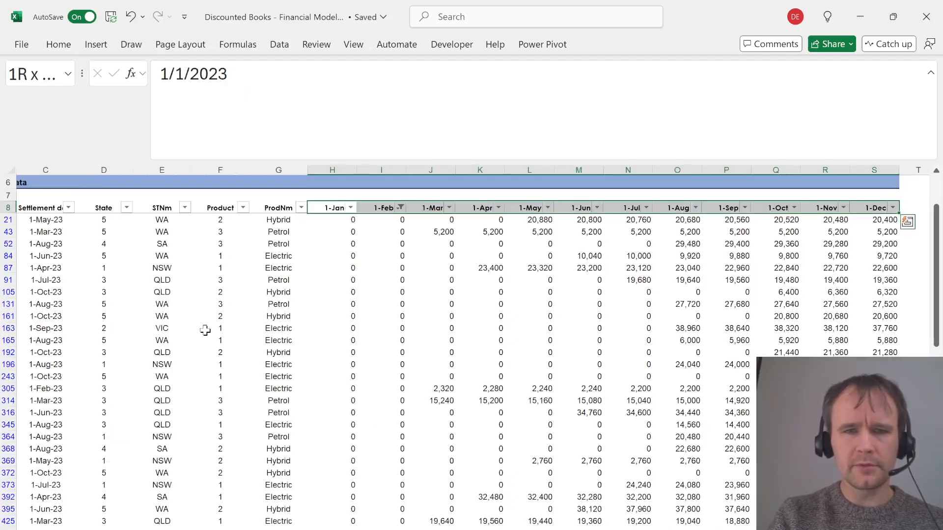
key(Left)
key(Right)
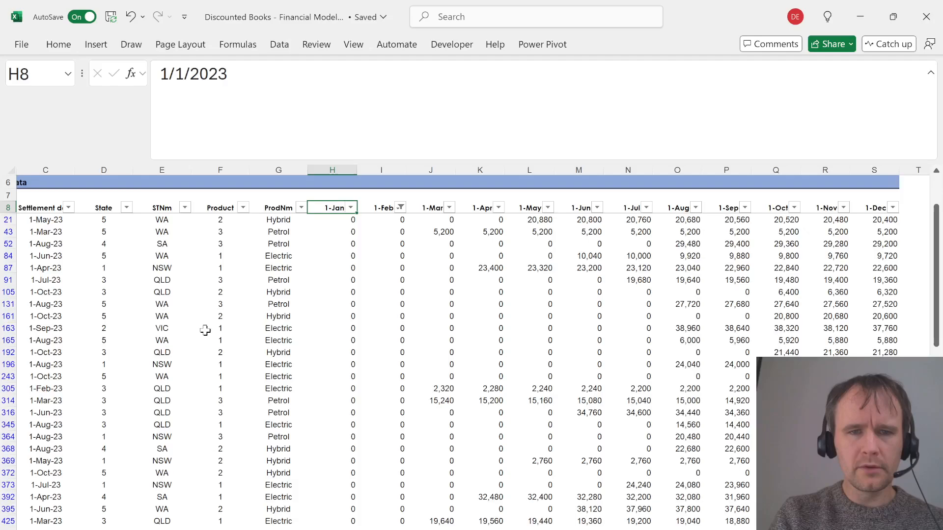
key(alt)
key(a)
key(c)
key(ctrl+shift+l)
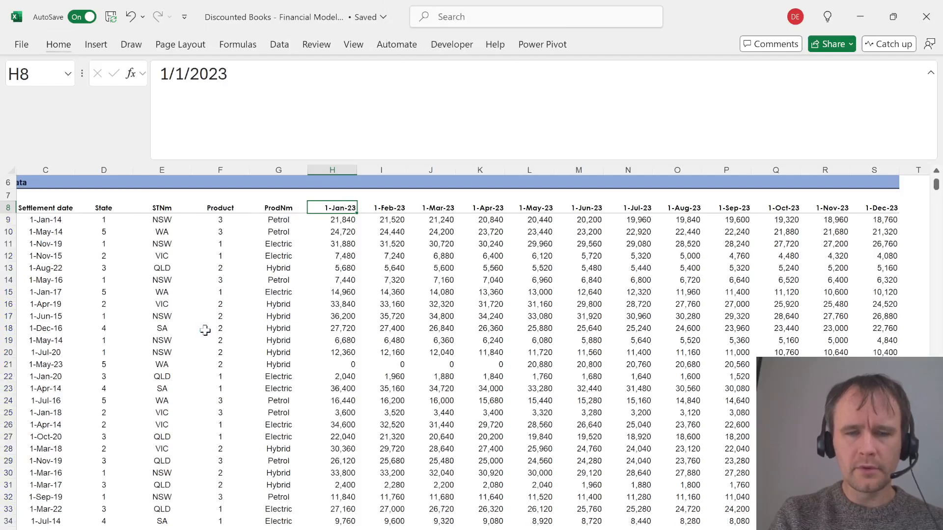
Left-align the month headers in H8:S8 and reapply the filter to the whole loanbook table from B8
key(alt)
key(alt)
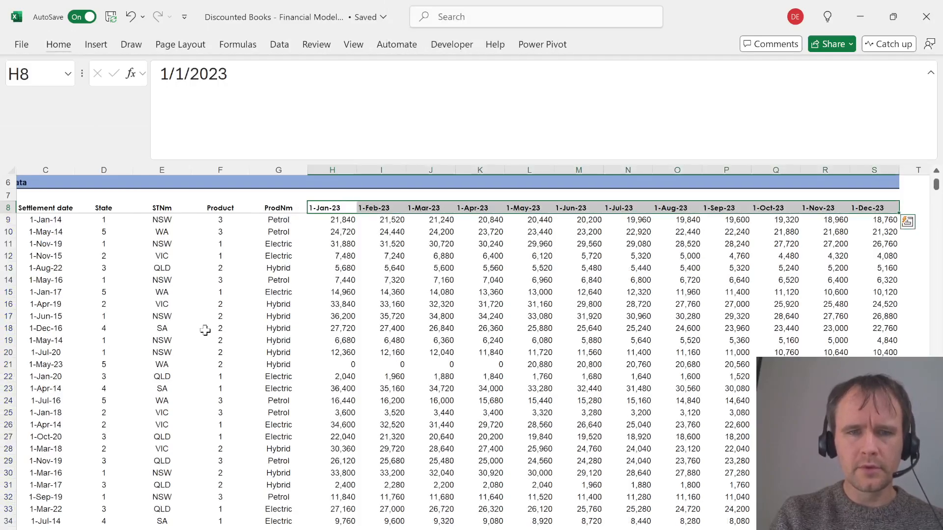
key(ctrl+Left)
key(ctrl+shift+End)
key(alt+d)
key(f)
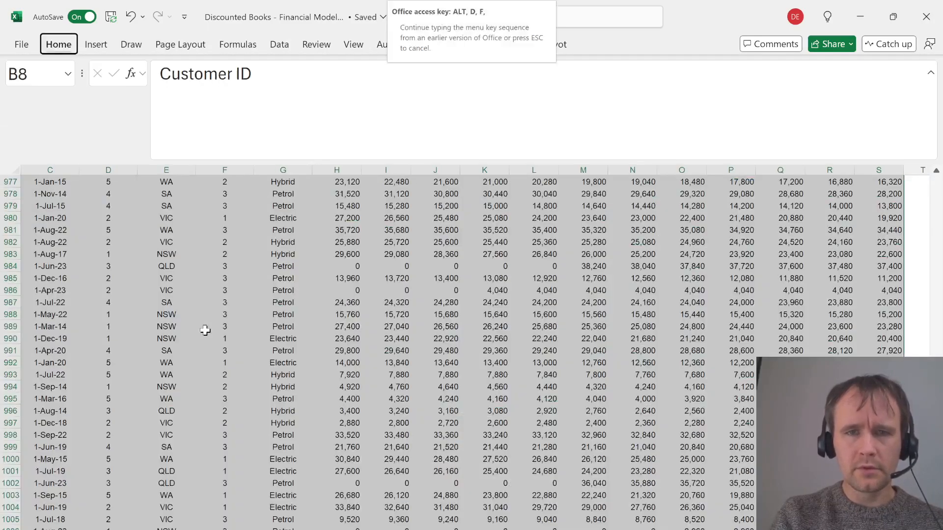
key(f)
Recheck question 1 in FlexiQuiz and filter the loanbook's 1-Feb-23 column to exclude loans with a value of 0
key(alt+Tab)
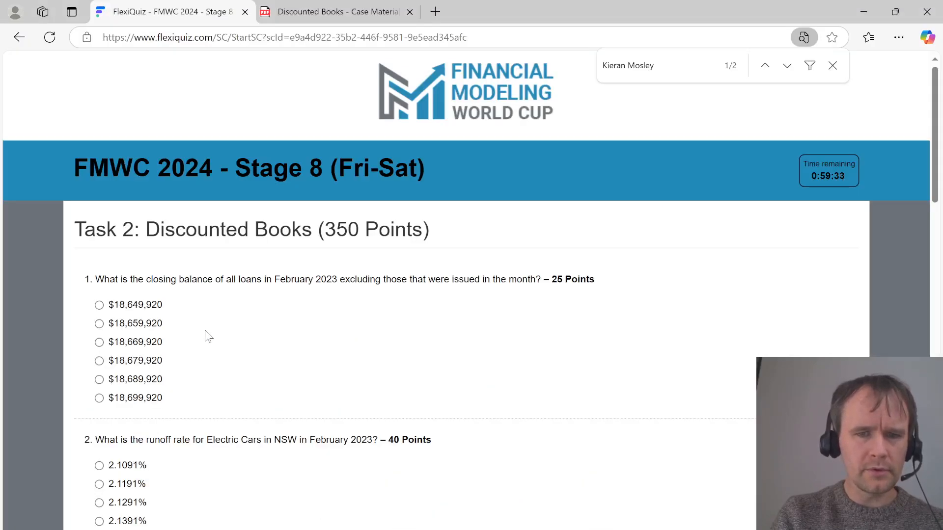
key(alt+Tab)
key(Right)
key(Right)
key(Right)
key(Right)
key(Right)
key(Right)
key(Right)
key(Right)
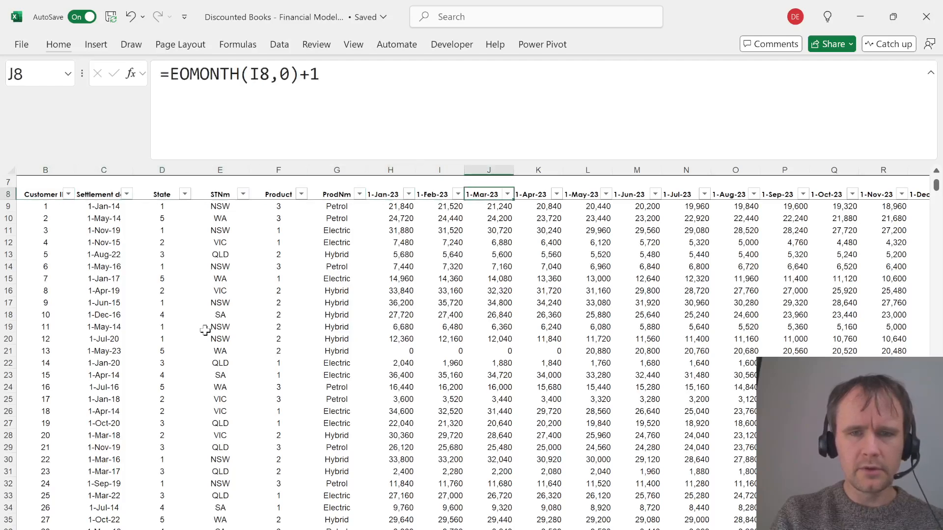
key(Left)
key(alt+Down)
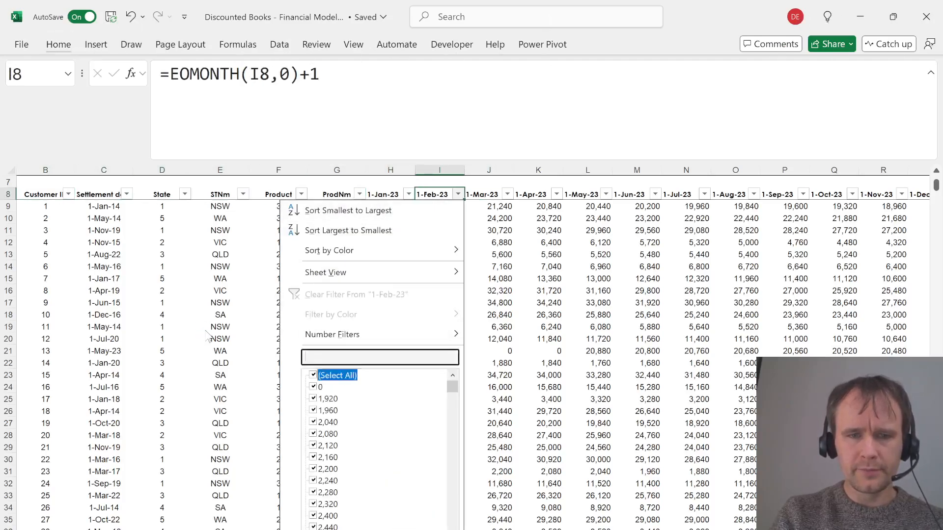
key(Down)
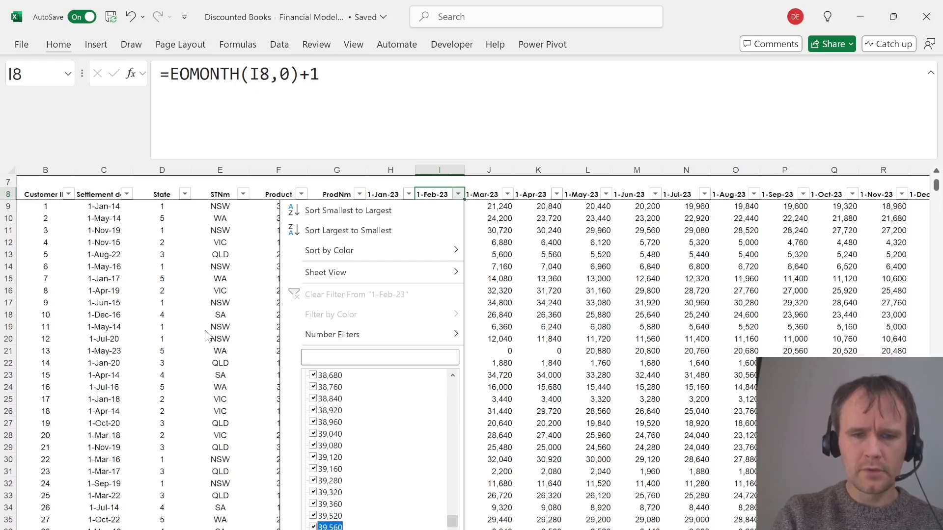
key(Return)
Check the 2023 settlement dates among the loans with a February balance in the Settlement date filter list
key(Left)
key(Left)
key(Left)
key(Left)
key(Left)
key(Left)
key(alt+Down)
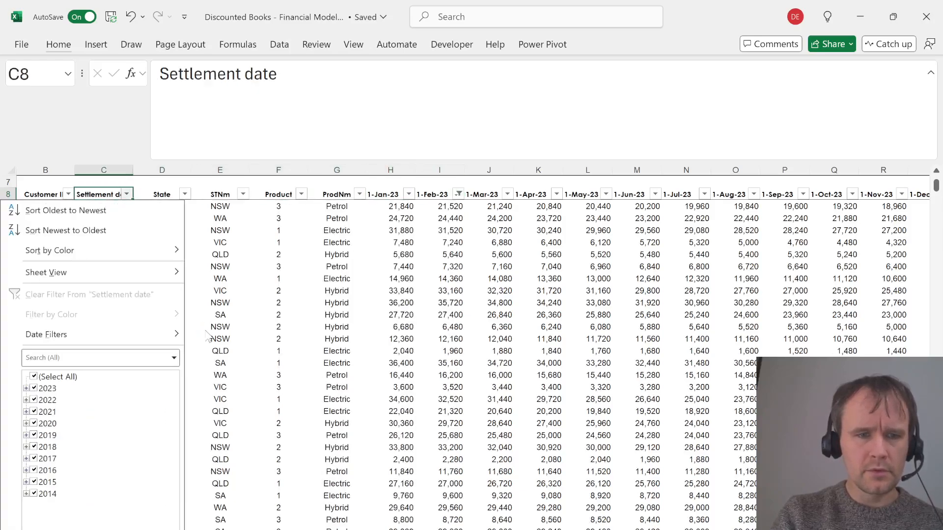
key(Down)
key(Down)
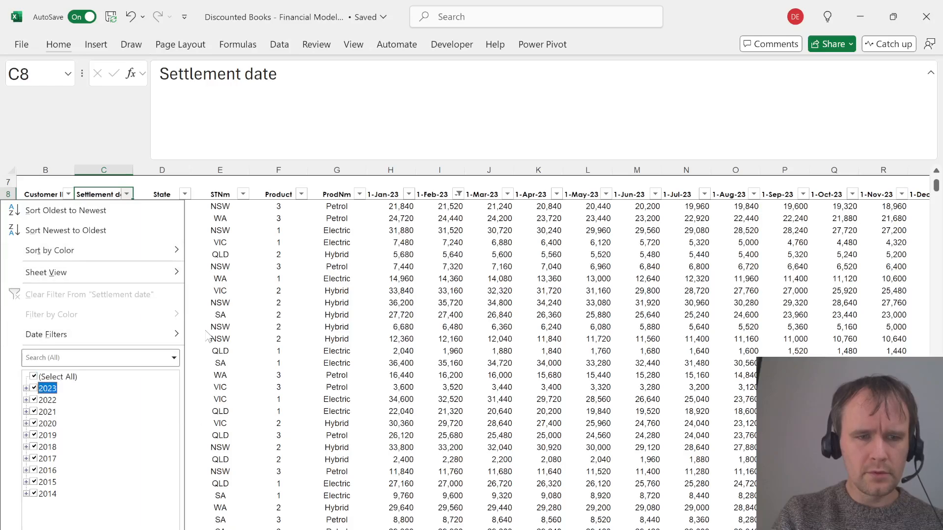
key(Right)
key(Escape)
Select the filtered February balances from I9 down and compare their total with the question 1 options in FlexiQuiz
key(Down)
key(Right)
key(Right)
key(Right)
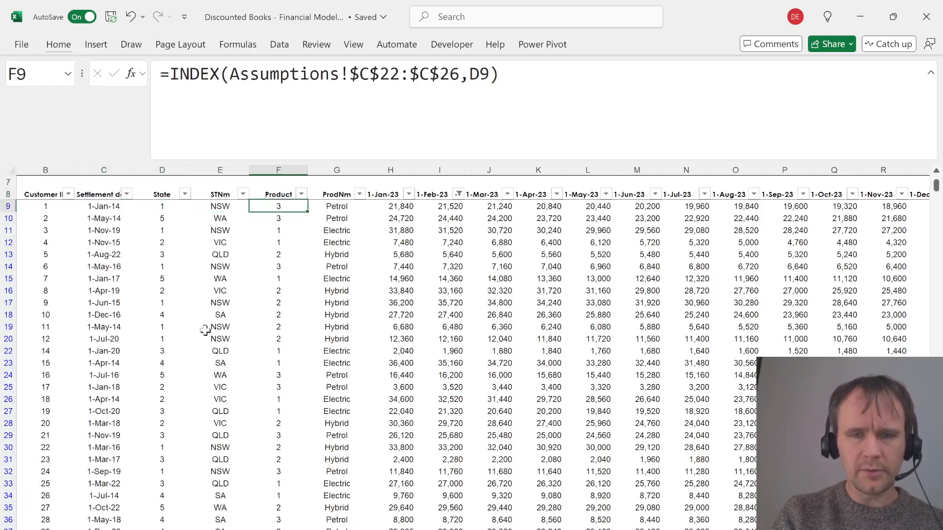
key(Right)
key(Right)
key(Right)
key(ctrl+shift+Down)
key(alt+Tab)
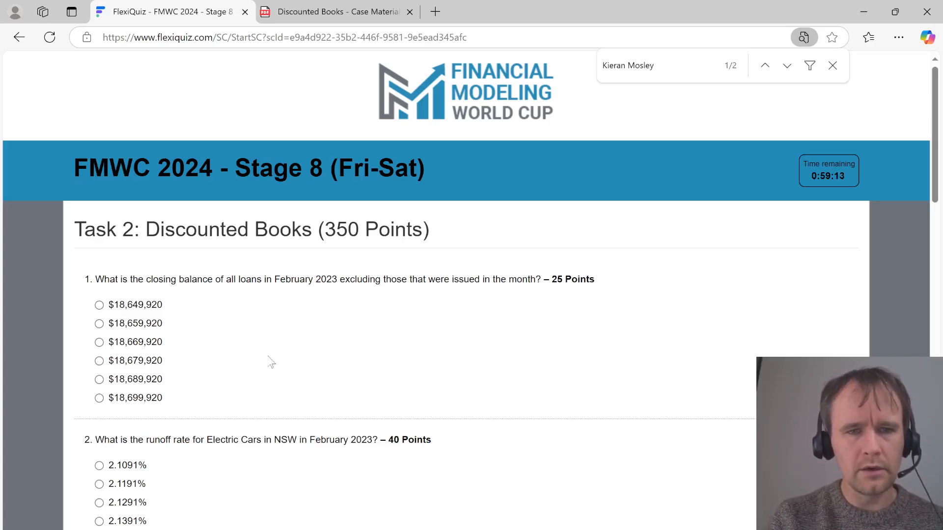
Return to the loanbook and select the filtered March, January and February balances in turn to compare their totals
key(alt+Tab)
key(Right)
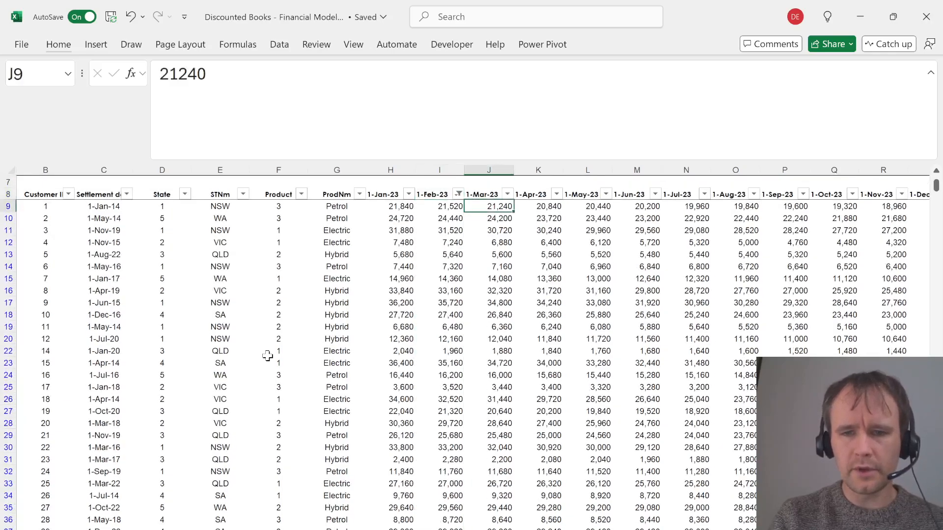
key(ctrl+shift+Down)
key(Left)
key(Left)
key(ctrl+shift+Down)
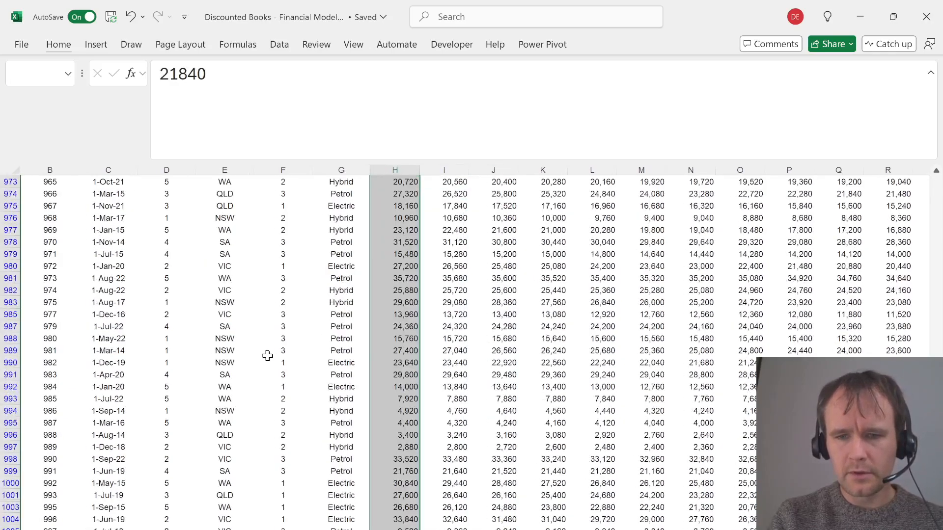
key(Right)
key(Up)
key(Up)
key(Down)
key(Down)
key(ctrl+shift+Down)
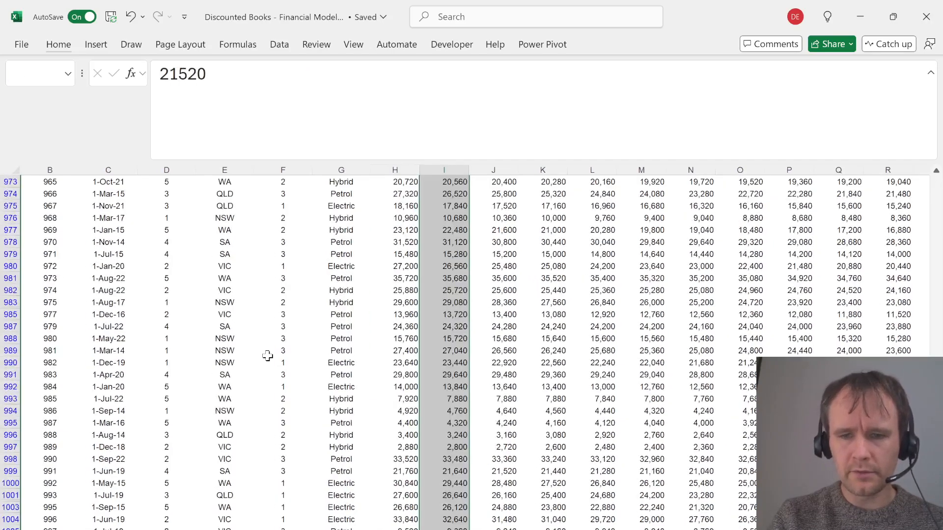
key(Right)
key(ctrl+shift+Down)
Examine the Task 2 questions in FlexiQuiz and reread question 1 about the February 2023 closing balance
key(alt+Tab)
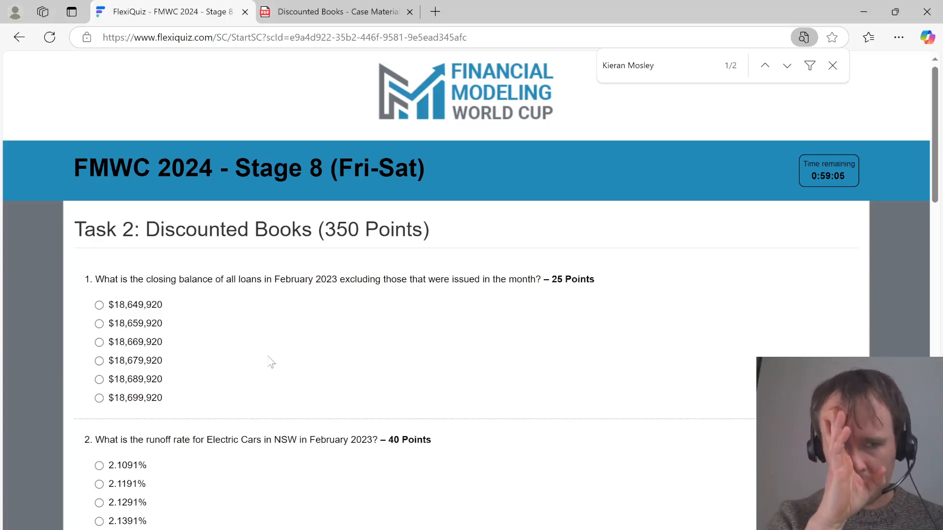
scroll(323, 371, down, 15)
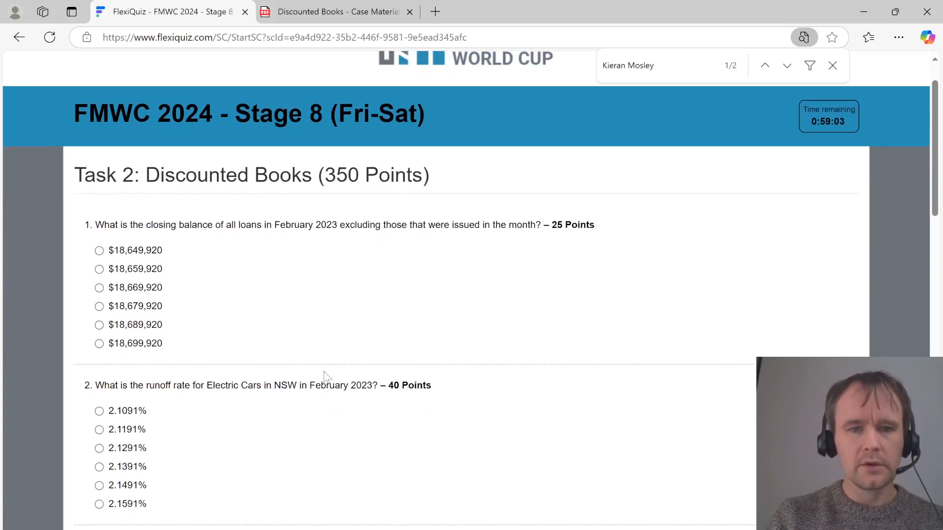
scroll(324, 372, down, 14)
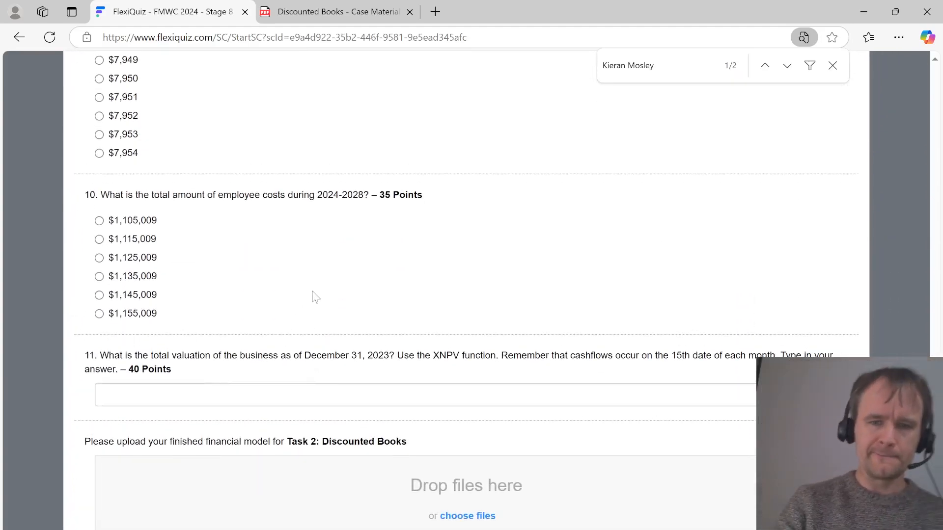
scroll(315, 297, up, 20)
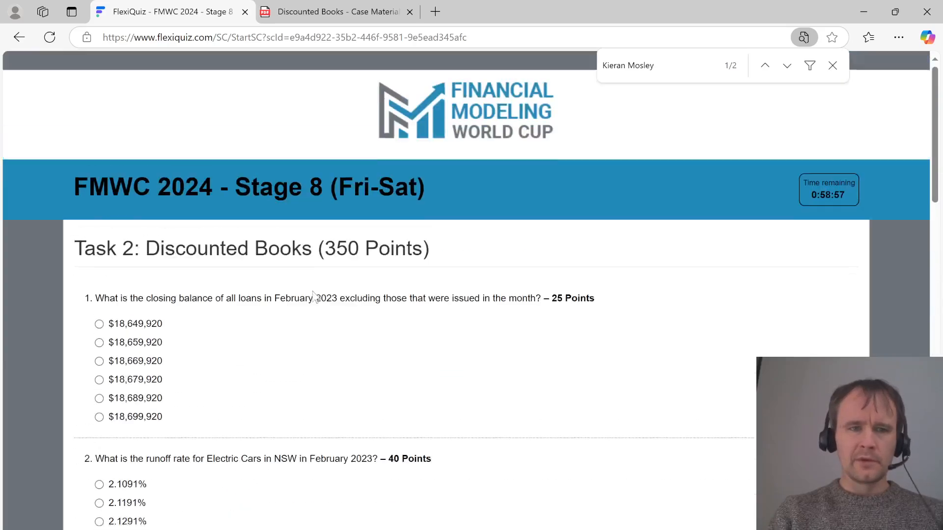
scroll(315, 296, down, 1)
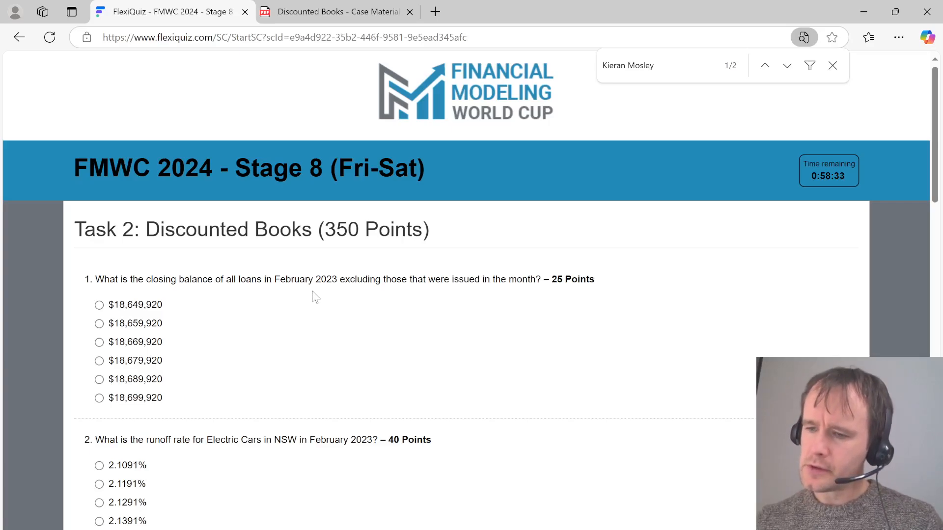
Clear the February filter in the loanbook and insert a column headed Type before the 1-Jan-23 column
key(alt+Tab)
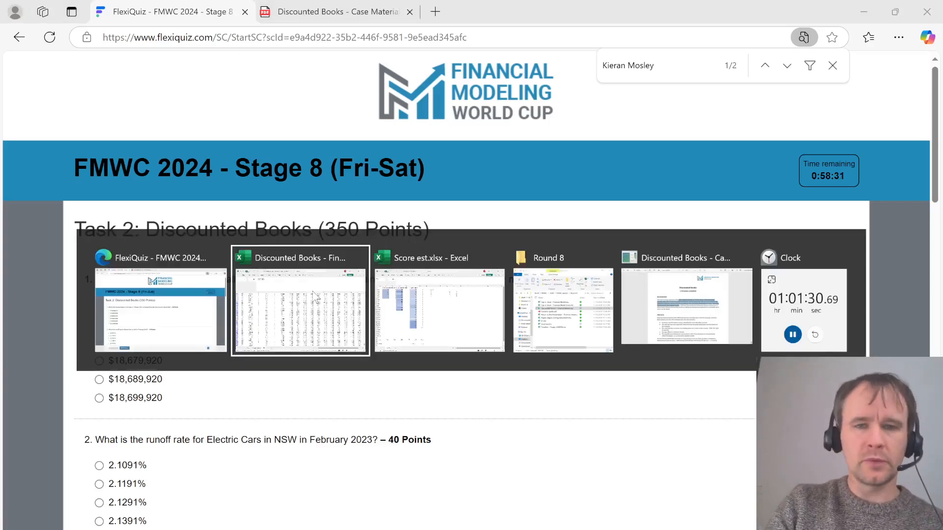
key(ctrl+Home)
key(Right)
key(Down)
key(Right)
key(Down)
key(Right)
key(Down)
key(Right)
key(Down)
key(Right)
key(Down)
key(Right)
key(Down)
key(Right)
key(Down)
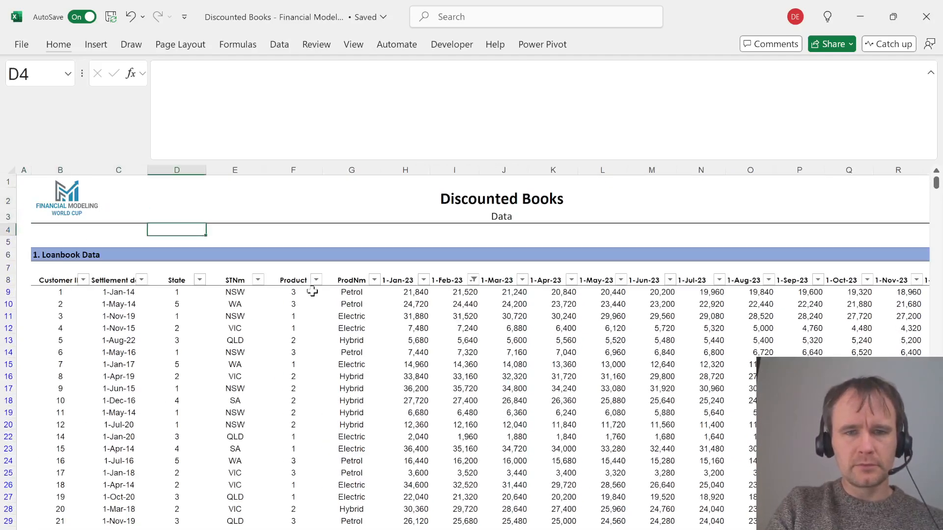
key(alt+i)
key(c)
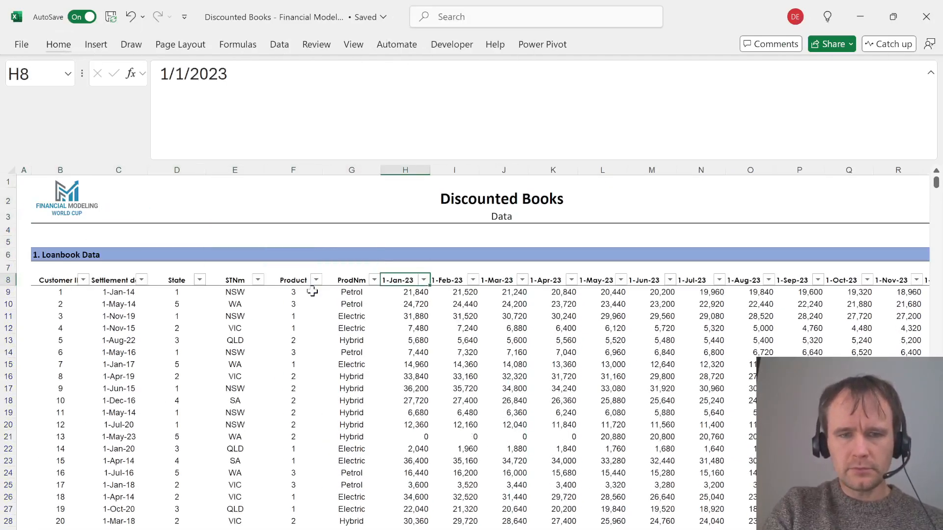
key(F2)
text(Type)
key(Return)
Enter =E9&" "&G9 in H9 to combine the state name and product name
text(=)
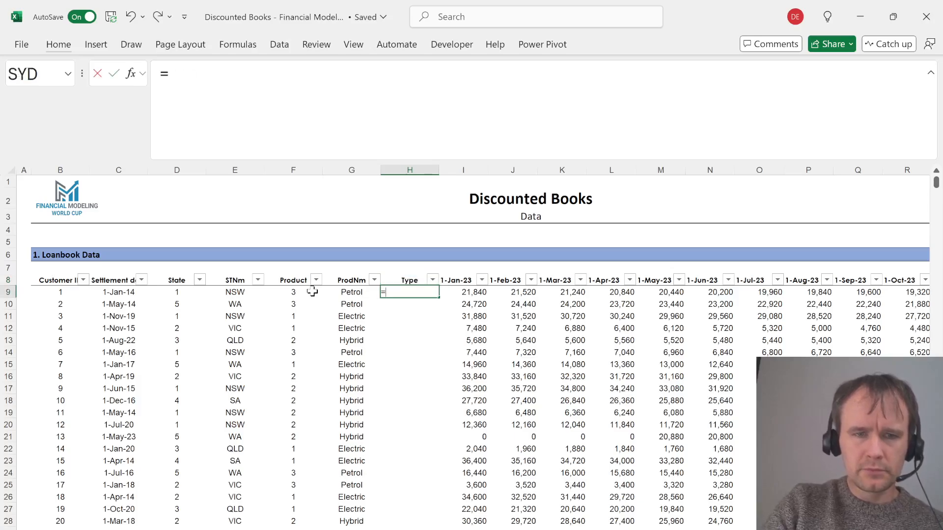
key(Left)
key(Left)
key(Left)
text(&" ")
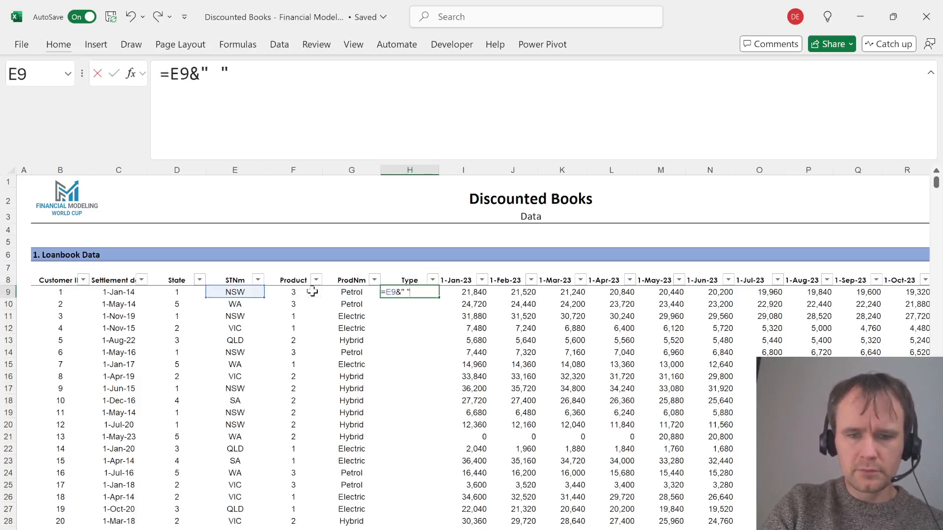
text(&)
key(Left)
key(Return)
Fill the Type formula from H9 down to H1008
key(Left)
key(ctrl+Down)
key(Right)
key(ctrl+shift+Up)
key(ctrl+d)
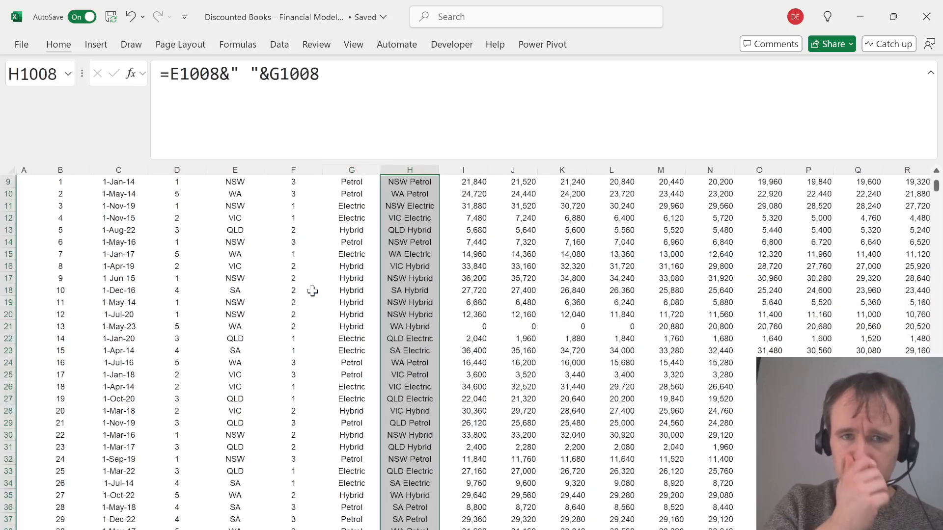
List the distinct loan types below the loanbook by entering =UNIQUE(H9:H1008) in G1012
key(Return)
key(Up)
key(ctrl+Down)
key(Down)
key(Down)
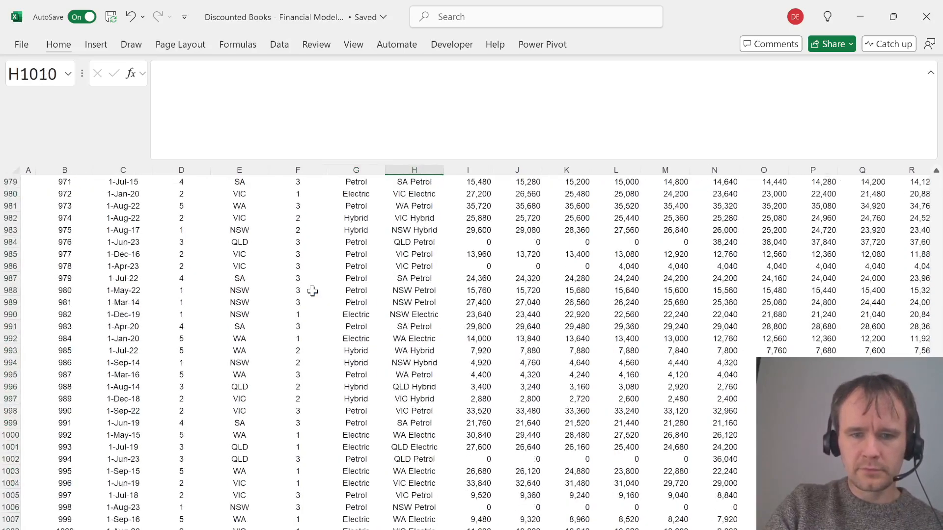
key(Down)
key(Down)
key(Left)
text(=uniq)
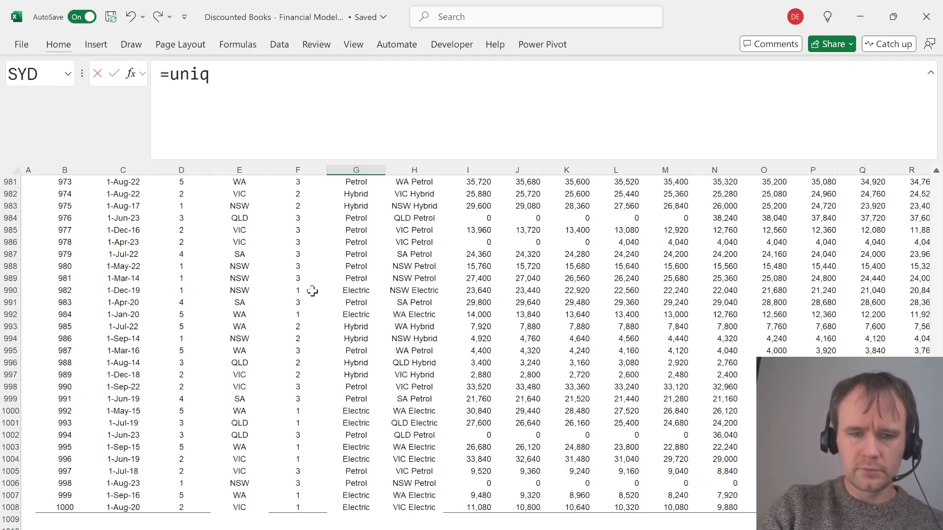
key(Tab)
key(Right)
key(Up)
key(ctrl+Up)
key(ctrl+shift+Up)
key(shift+Down)
key(Return)
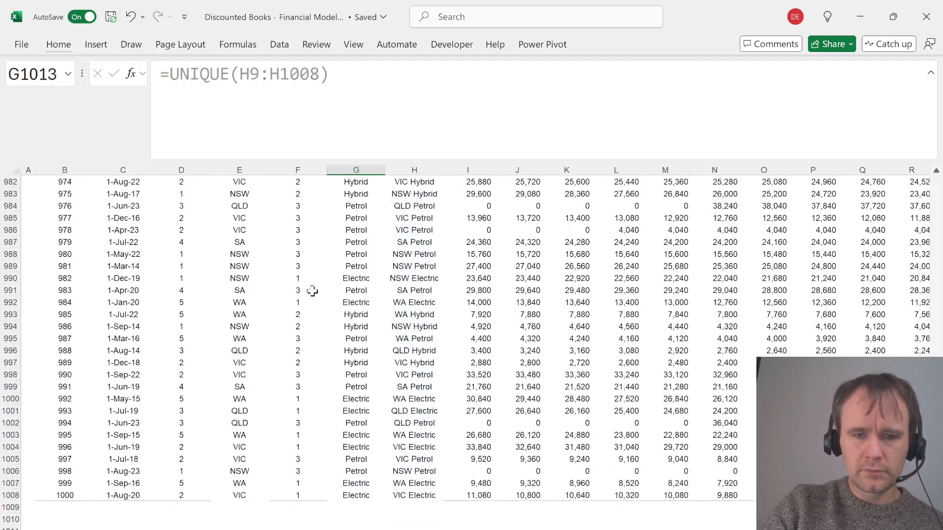
Sort the distinct loan type list by changing the G1012 formula to =SORT(UNIQUE(H9:H1008))
click(168, 74)
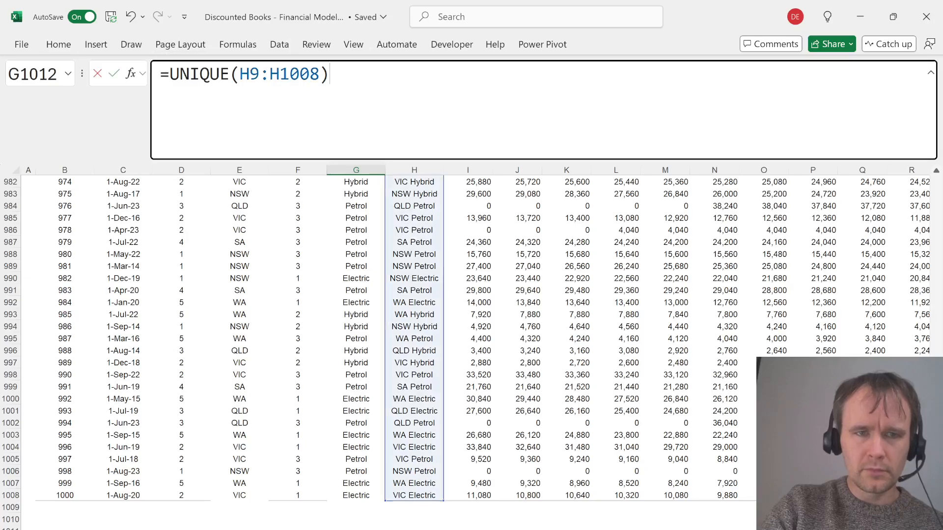
text(sort)
key(Tab)
key(Return)
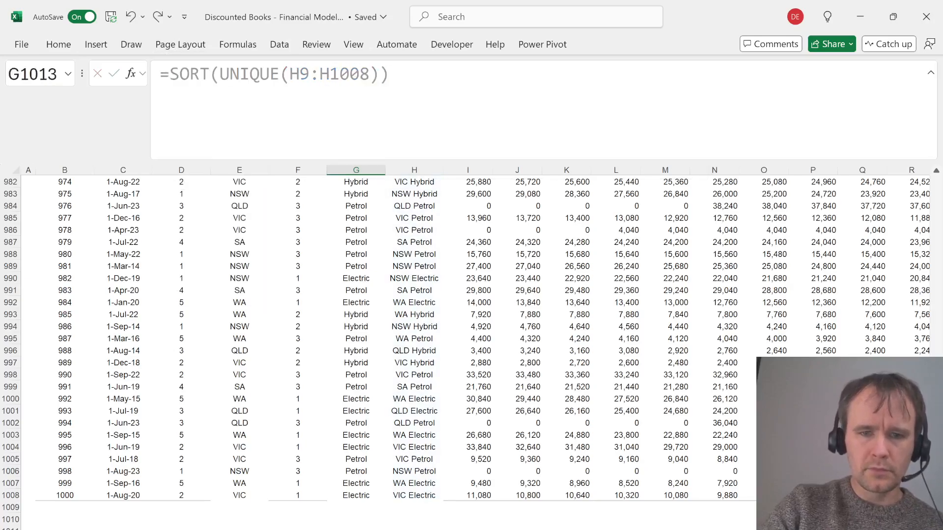
key(Up)
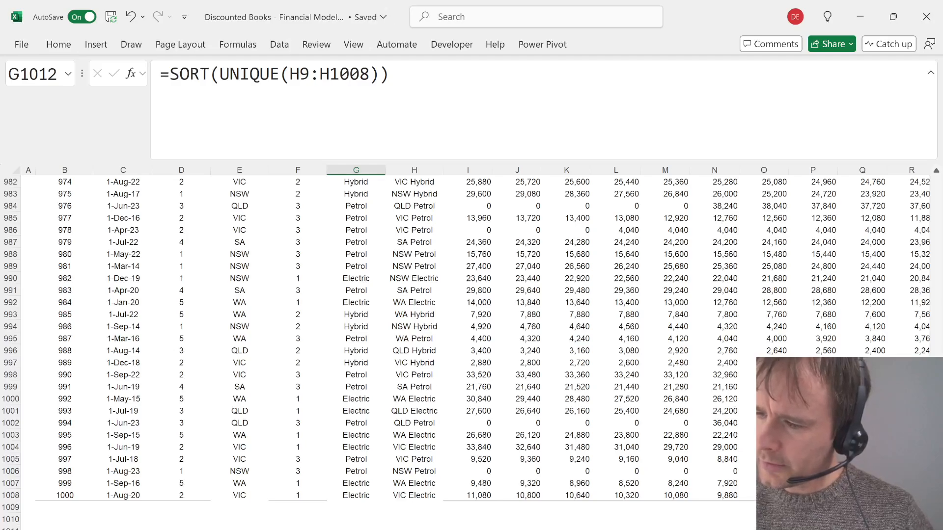
Move the sorted loan type list from G1012 to I1012
key(ctrl+shift+Down)
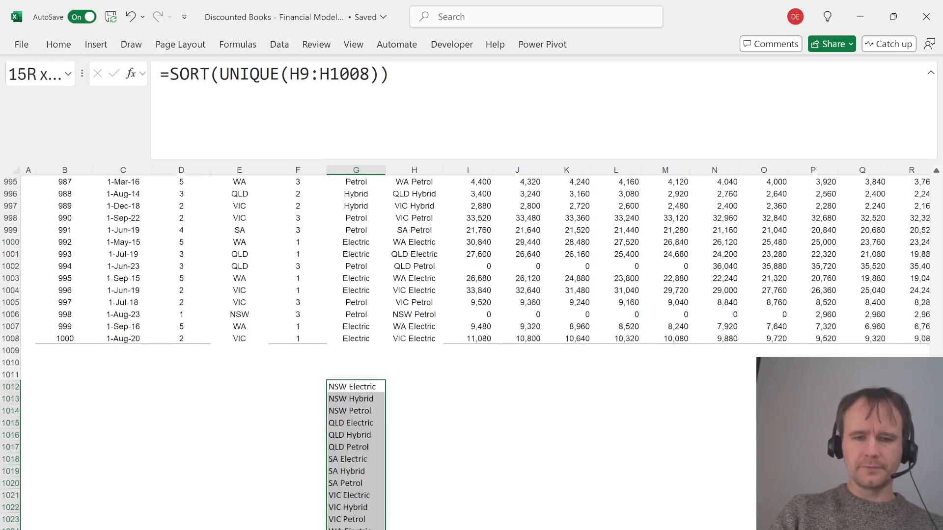
key(ctrl+x)
key(Right)
key(Right)
key(ctrl+v)
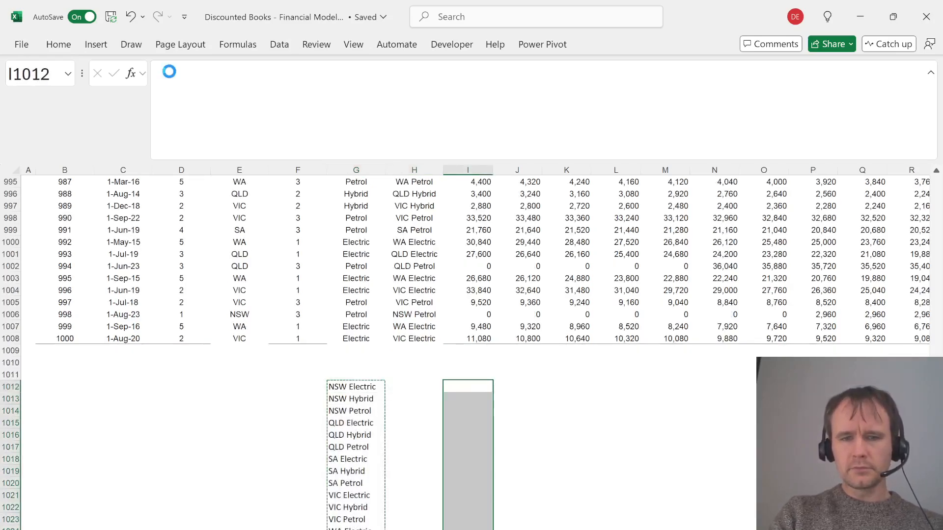
Copy the 1-Feb-23 to 1-Dec-23 headers from row 8 into row 1011, starting at J1011, as values with number formats
key(Right)
key(Up)
key(ctrl+Up)
key(ctrl+Up)
key(ctrl+Up)
key(Down)
key(Down)
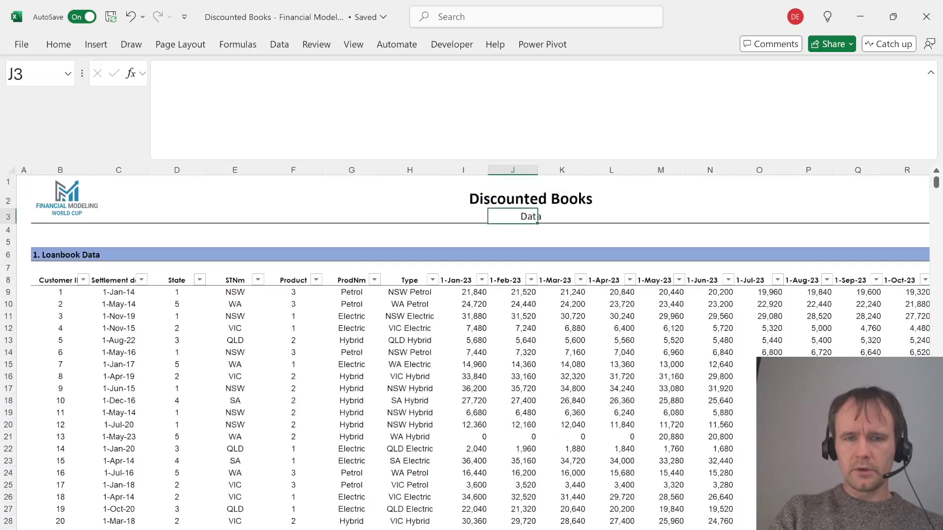
key(Down)
key(Down)
key(Down)
key(Down)
key(Down)
key(ctrl+Down)
key(ctrl+Down)
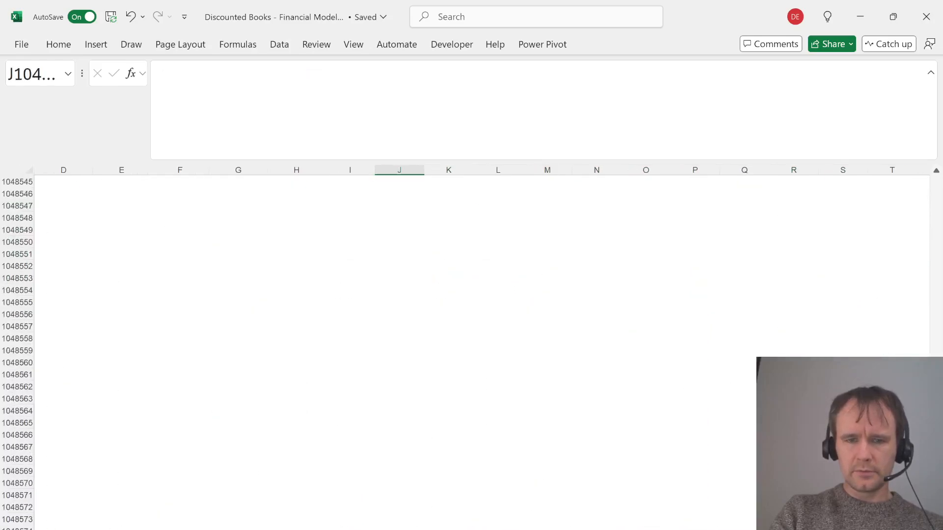
key(ctrl+Up)
key(Down)
key(Down)
key(Down)
key(ctrl+alt+v)
key(u)
key(Return)
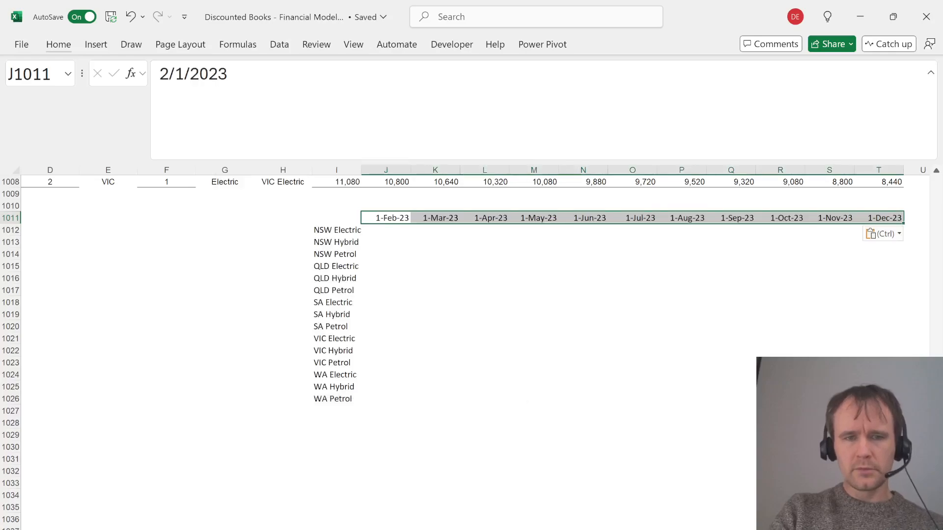
Move the sorted loan type list one column back so it starts in H1012
key(Down)
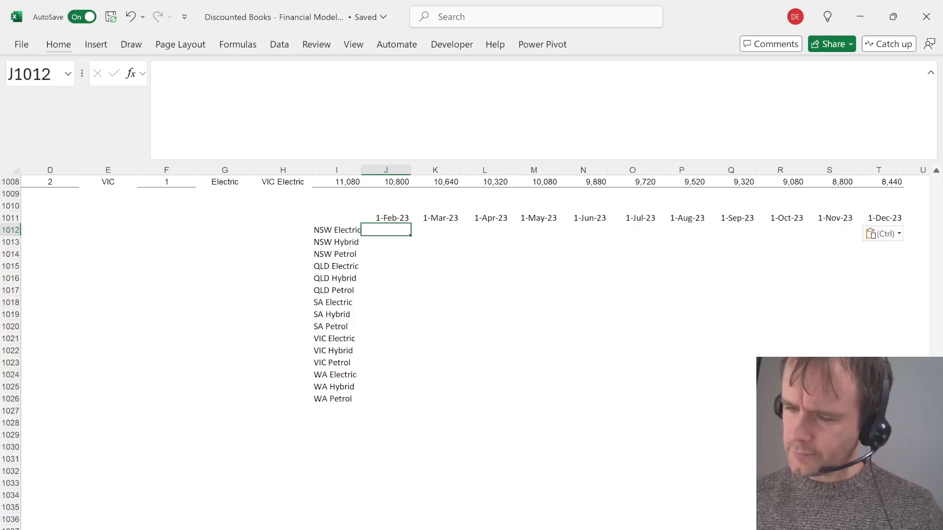
key(Left)
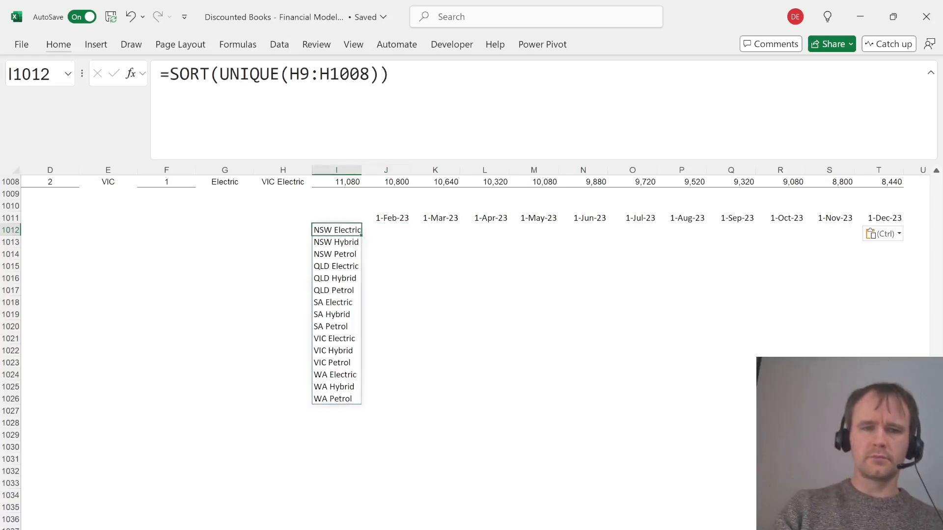
key(ctrl+shift+Down)
key(ctrl+x)
key(Left)
key(ctrl+v)
key(Right)
text(=sumi)
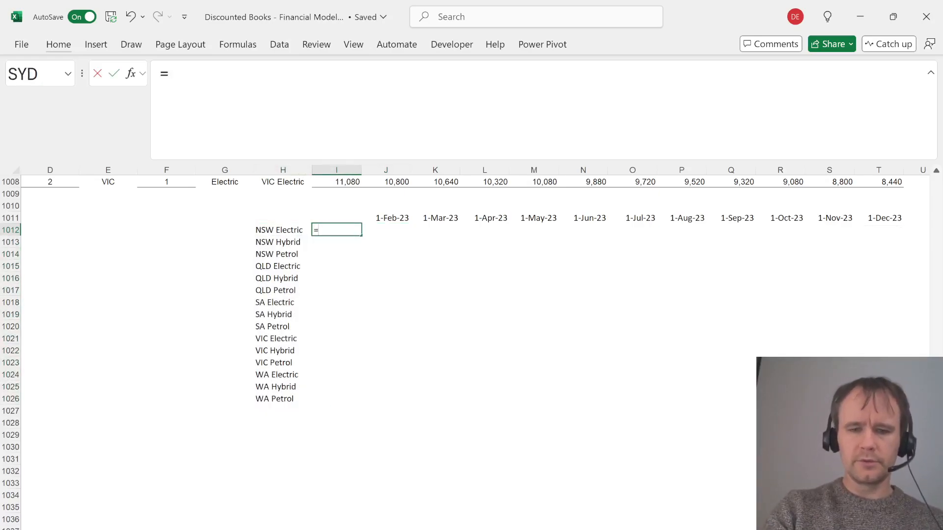
key(Down)
key(Tab)
key(ctrl+Up)
key(ctrl+Up)
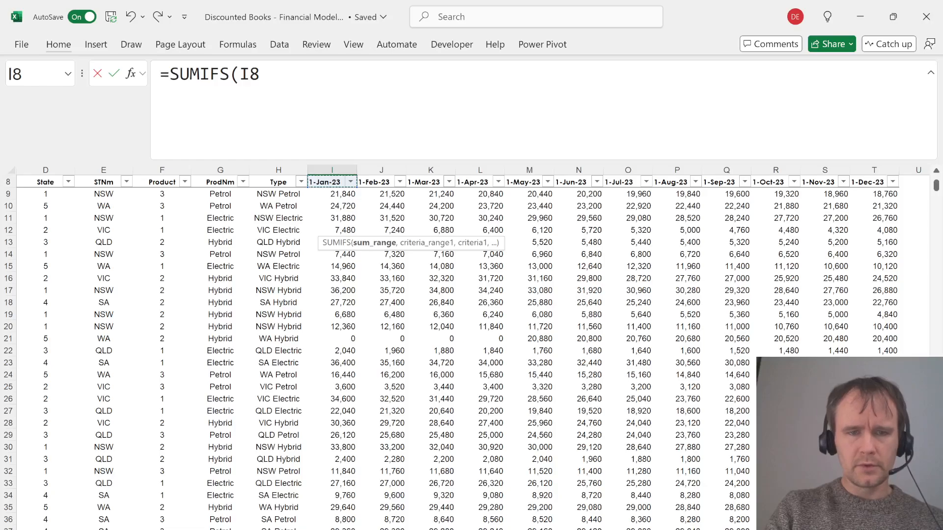
key(Escape)
Convert the date header formulas in J8:T8 to fixed values
key(ctrl+Up)
key(ctrl+Up)
key(Right)
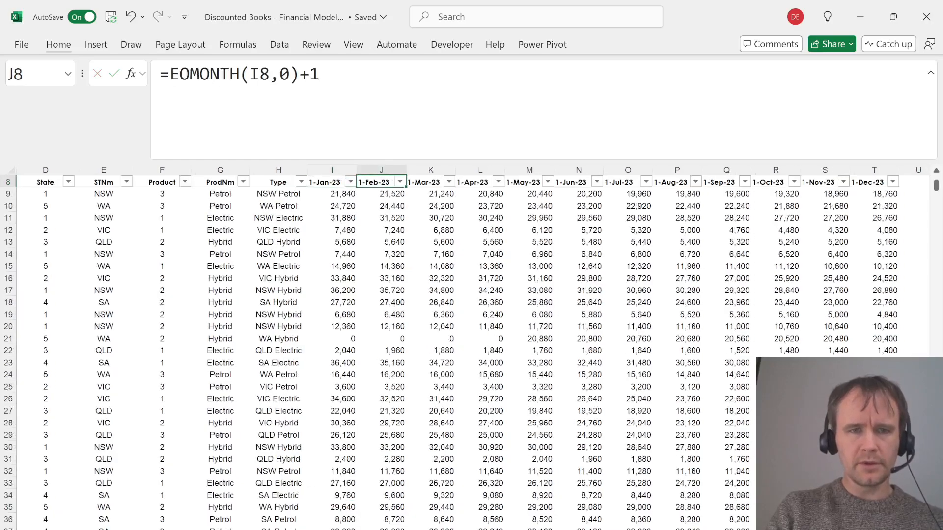
key(ctrl+shift+Right)
key(ctrl+c)
key(ctrl+shift+v)
Copy the date headers 1-Jan-23 to 1-Dec-23 from I8:T8 into row 7 as values with number formats
key(ctrl+Left)
key(Left)
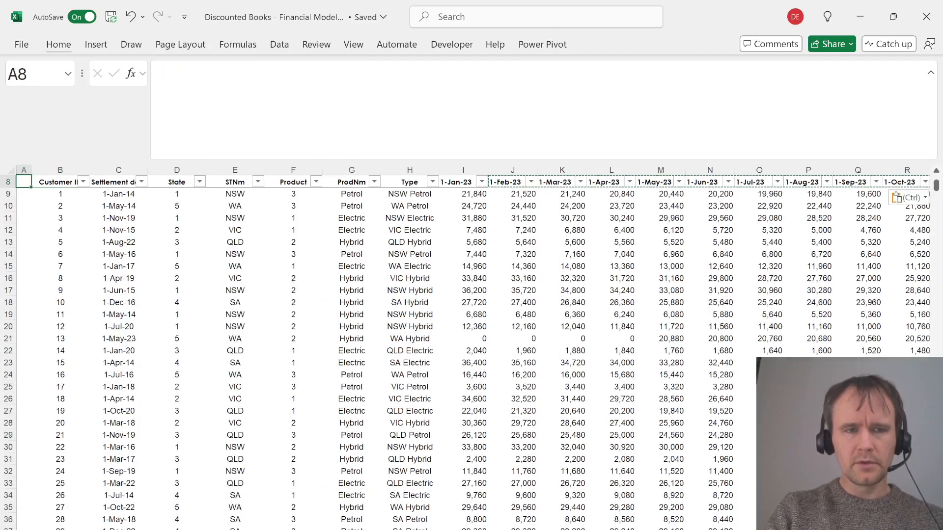
key(ctrl+shift+Right)
key(ctrl+shift+Down)
key(Right)
key(Right)
key(ctrl+Right)
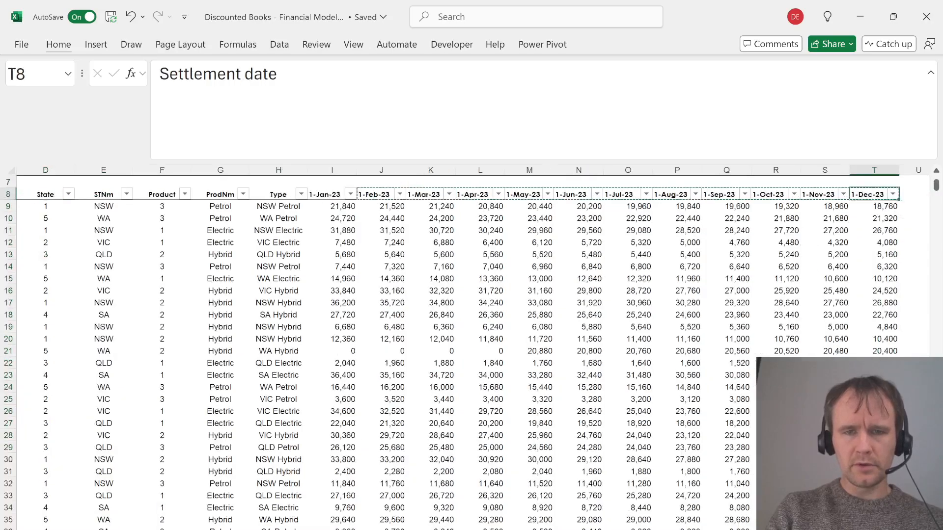
key(Left)
key(Left)
key(Left)
key(Left)
key(Left)
key(Left)
key(Left)
key(Left)
key(Left)
key(Left)
key(Left)
key(Left)
key(Left)
key(Right)
key(Right)
key(ctrl+shift+Right)
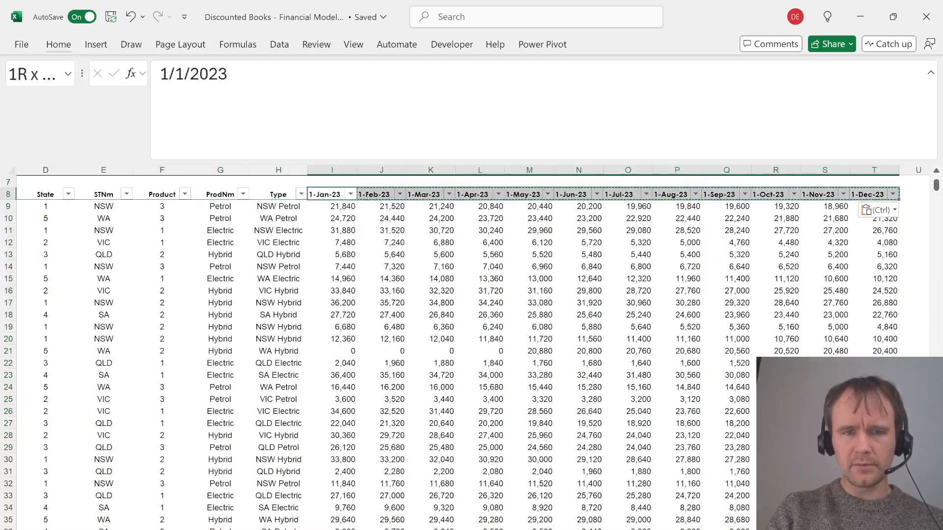
key(ctrl+c)
key(Up)
key(ctrl+alt+v)
key(Return)
key(Down)
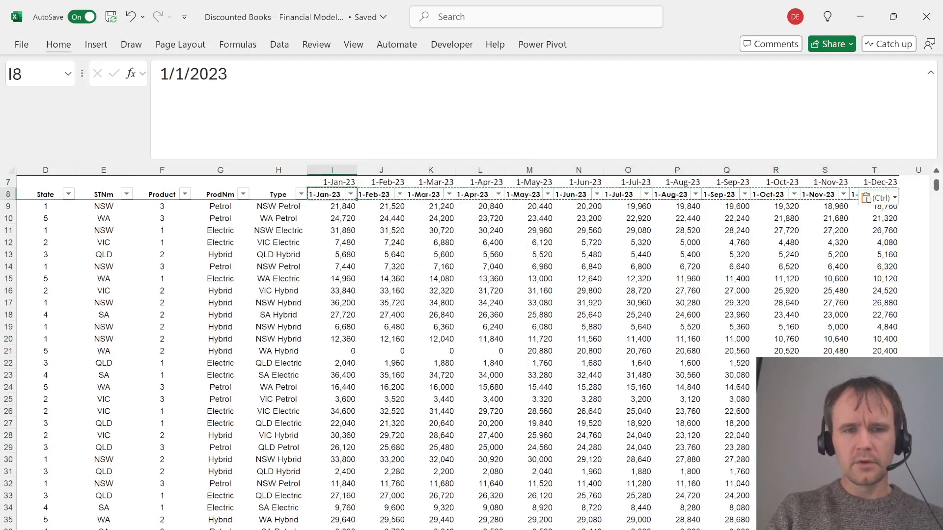
Format the loanbook from its row 8 headers down to row 1008 as a table in the blue Medium style with banded rows
key(ctrl+Left)
key(ctrl+shift+Right)
key(ctrl+shift+Down)
key(alt+h)
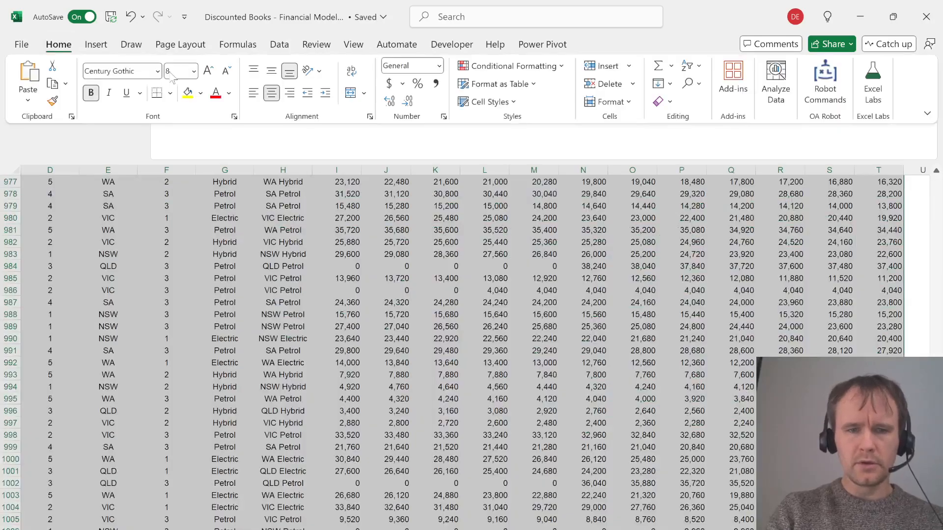
key(t)
key(Down)
key(Down)
key(Down)
key(Right)
key(Down)
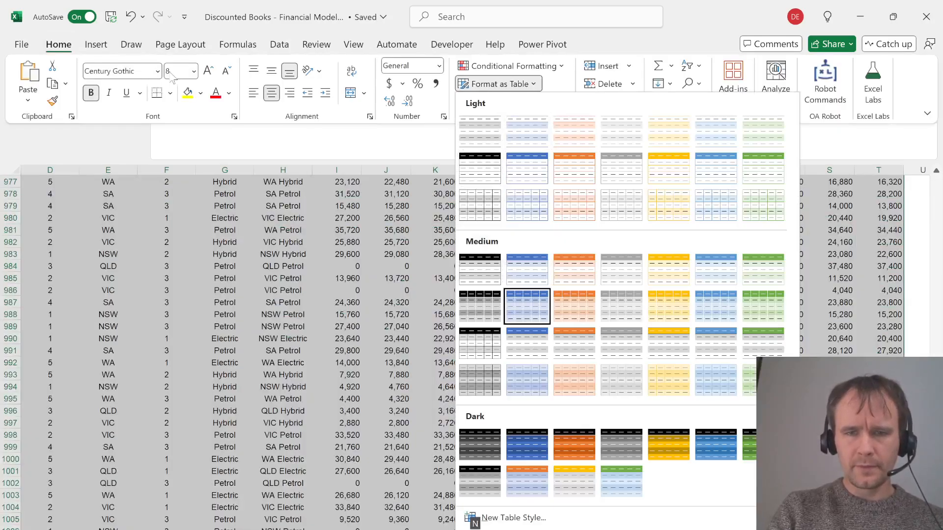
key(Up)
key(Return)
key(Return)
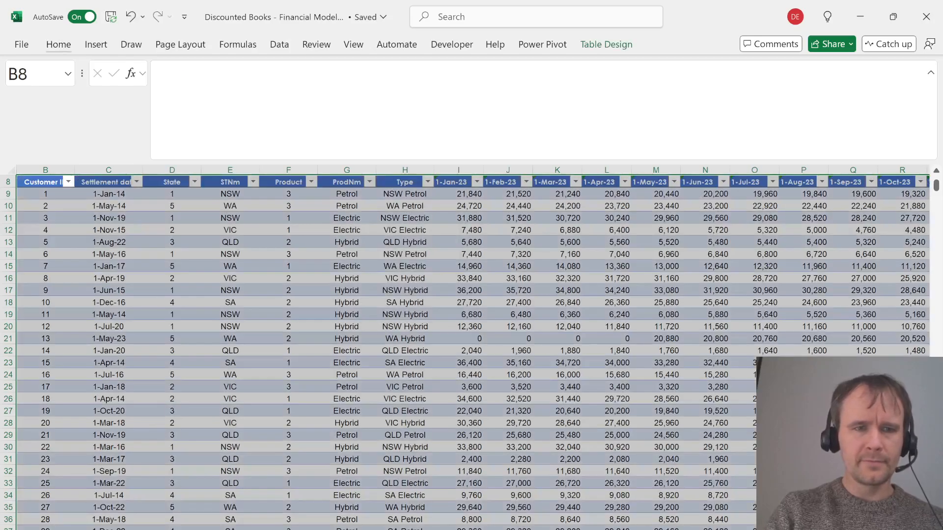
Name the selected loanbook range loans
click(40, 74)
text(l)
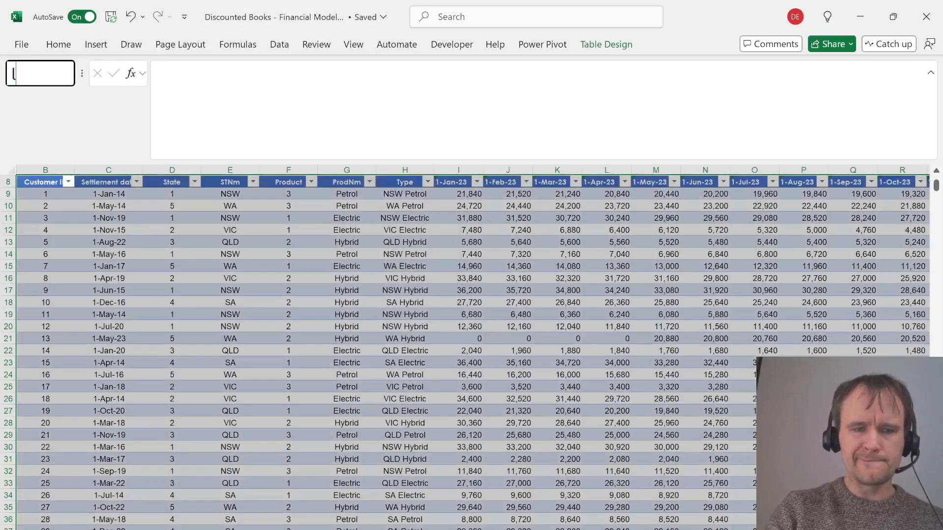
text(oans)
key(Return)
click(414, 315)
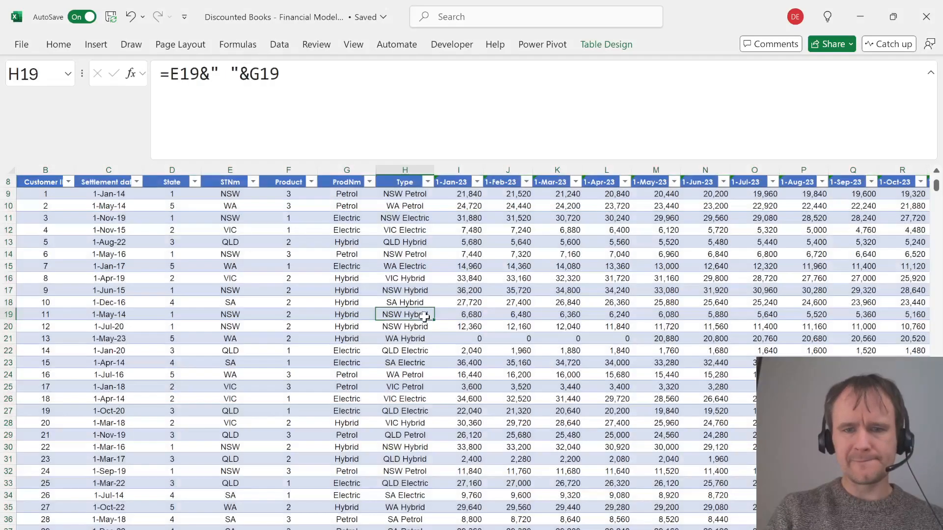
Paste the date headers into row 1011 of the summary starting with 1-Jan-23 in I1011
key(ctrl+Down)
key(Down)
key(Down)
key(Down)
key(Down)
key(Down)
key(Down)
key(Down)
key(Up)
key(Up)
key(Up)
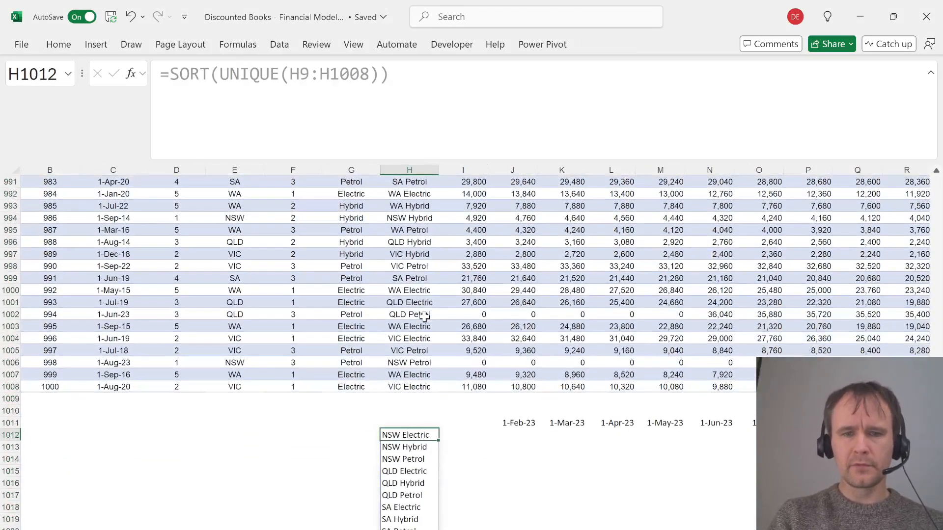
key(Right)
key(Right)
key(Left)
key(Up)
key(Right)
key(Up)
key(Up)
key(Up)
key(Left)
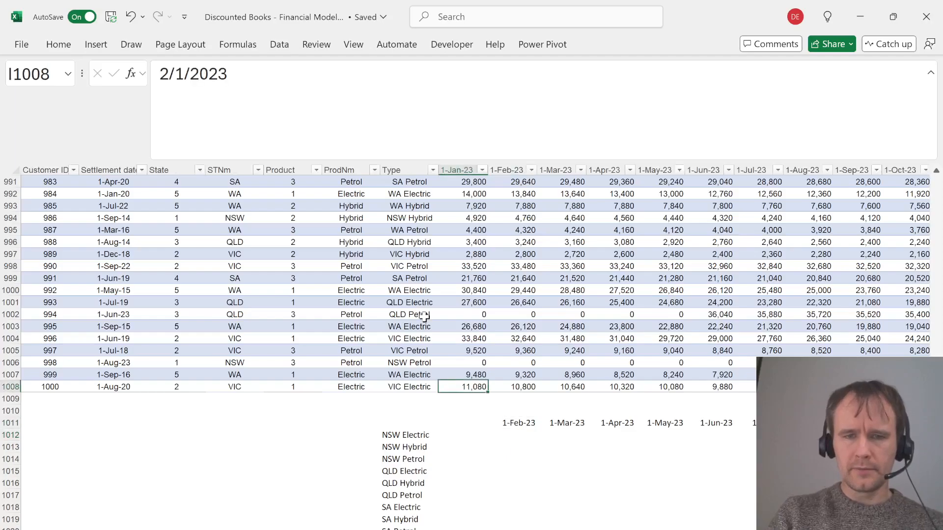
key(ctrl+Up)
key(Up)
key(ctrl+Down)
key(Down)
key(Down)
key(Down)
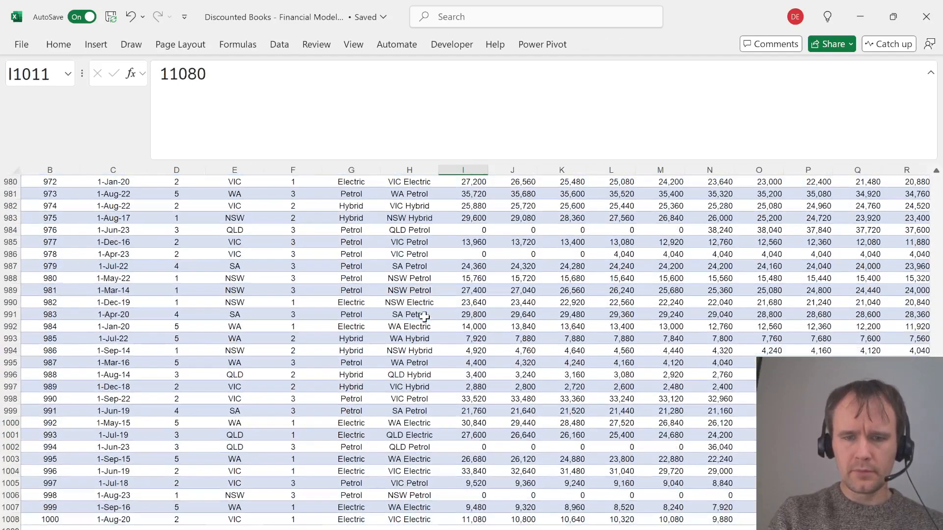
key(ctrl+alt+v)
key(Escape)
Total the January balances by loan type by entering =SUMIFS(Table1[1-Jan-23],Table1[Type],$H$1012#) in I1012
key(Down)
text(=sumifs)
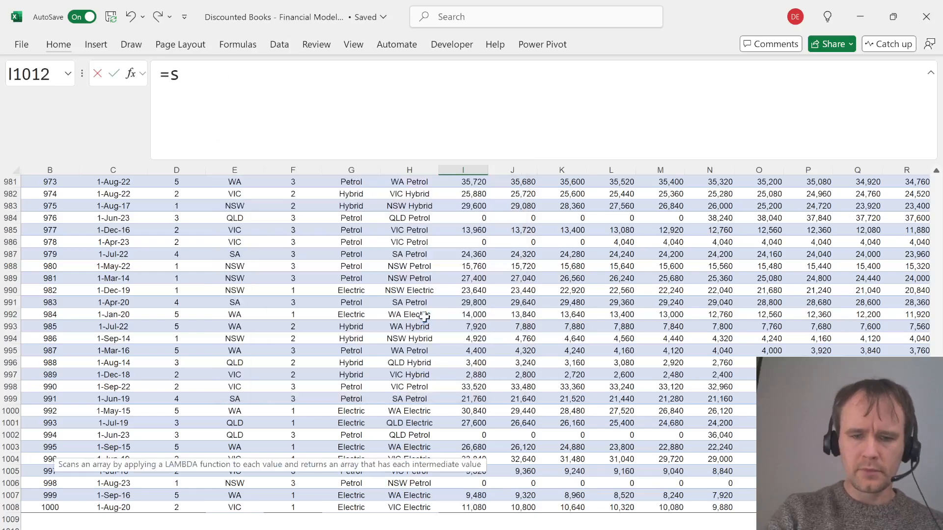
key(Up)
key(Up)
key(Up)
key(Up)
key(ctrl+shift+Up)
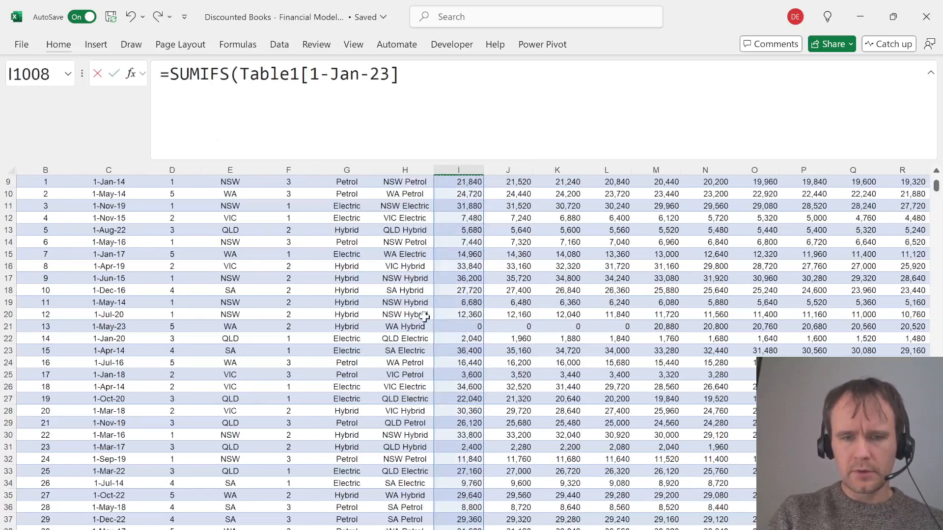
key(Left)
key(Up)
key(Up)
key(Up)
key(Up)
key(ctrl+shift+Up)
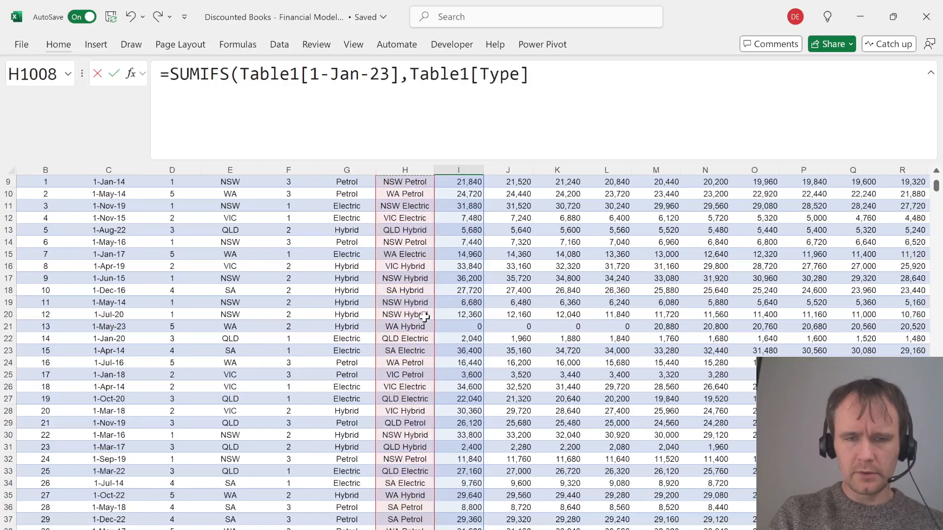
text(,)
key(Left)
key(Left)
key(Right)
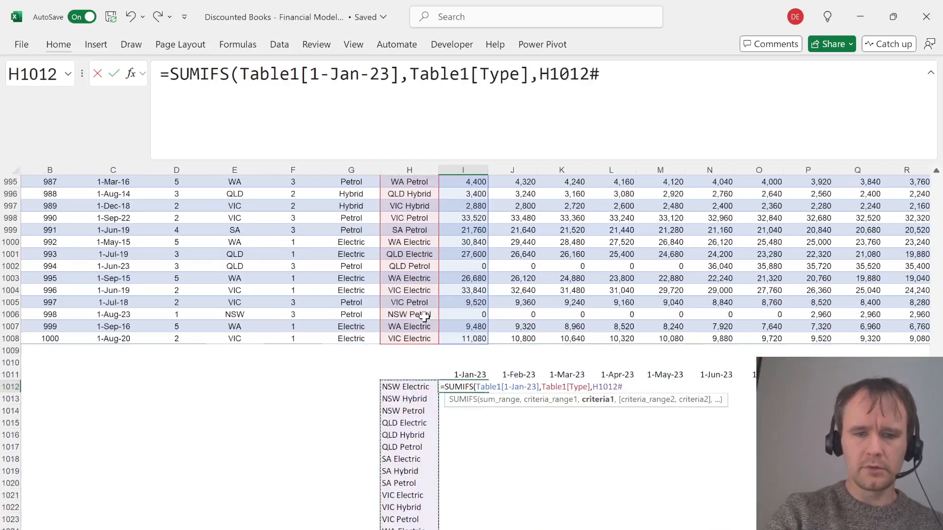
key(F4)
text())
key(Return)
key(Up)
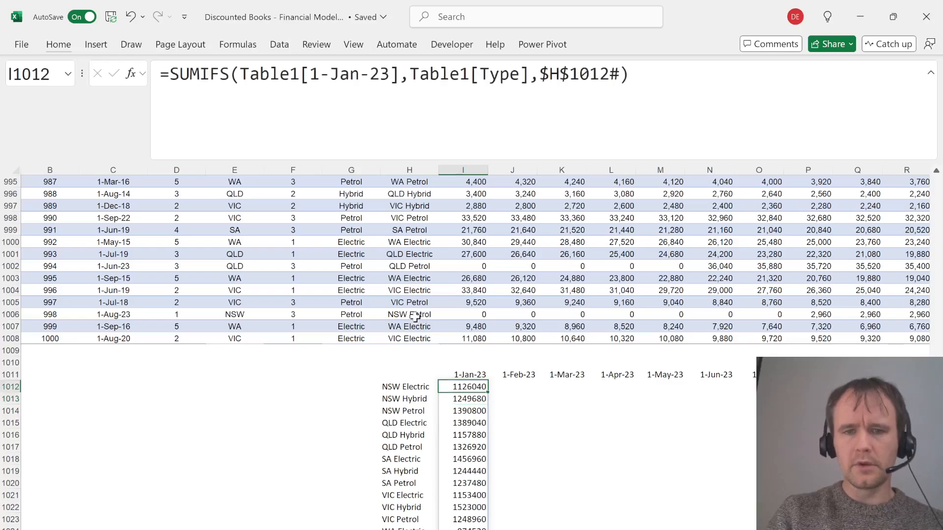
Format the January totals from I1012 down with thousands separators and no decimals
key(ctrl+shift+Down)
key(alt+h)
key(k)
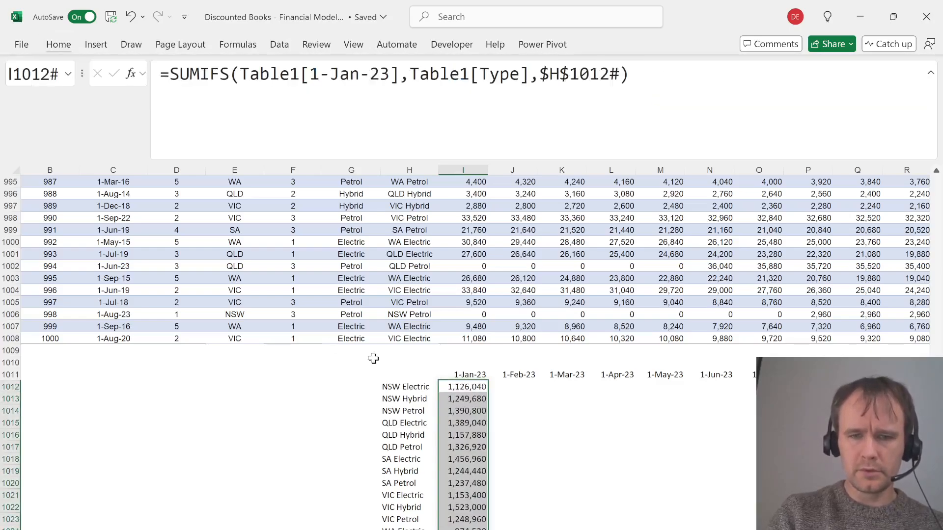
key(ctrl+shift+Up)
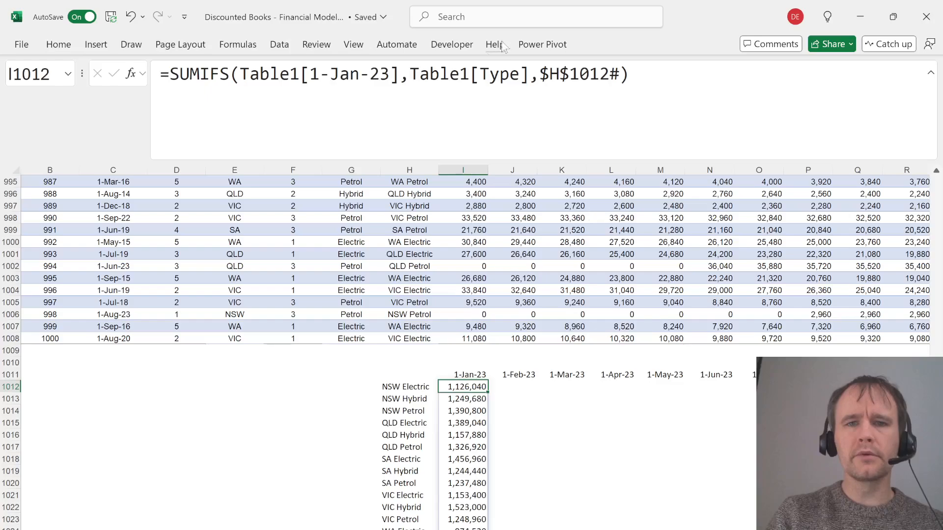
click(409, 73)
drag(409, 74, 549, 74)
key(shift+Left)
key(BackSpace)
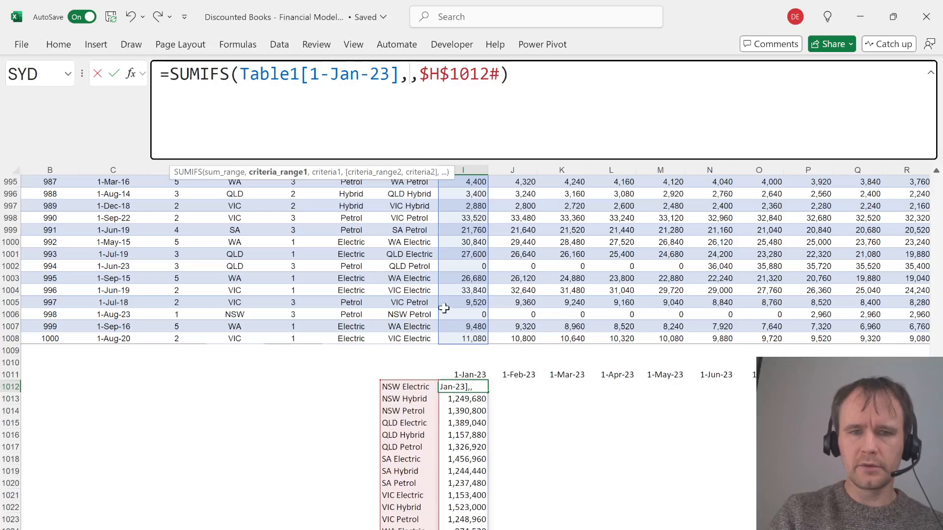
click(467, 325)
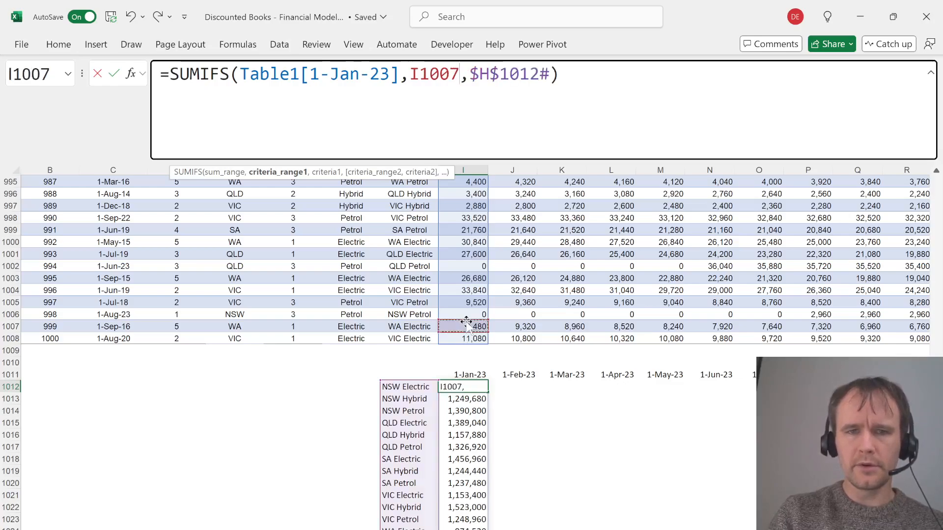
key(ctrl+z)
key(ctrl+z)
Replace the sum range of the January SUMIFS formula in I1012 with I9:I1008
drag(240, 74, 399, 74)
click(460, 231)
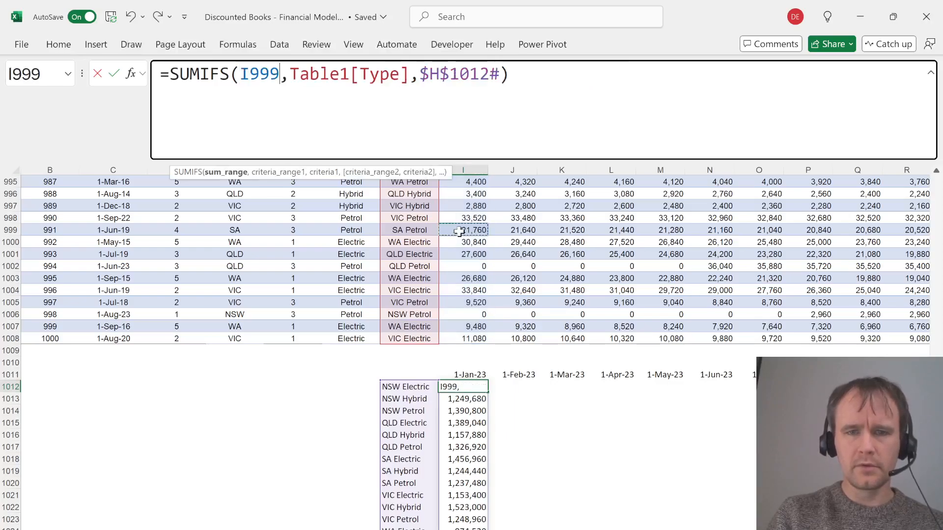
key(ctrl+Up)
key(Down)
key(ctrl+shift+Down)
key(shift+Down)
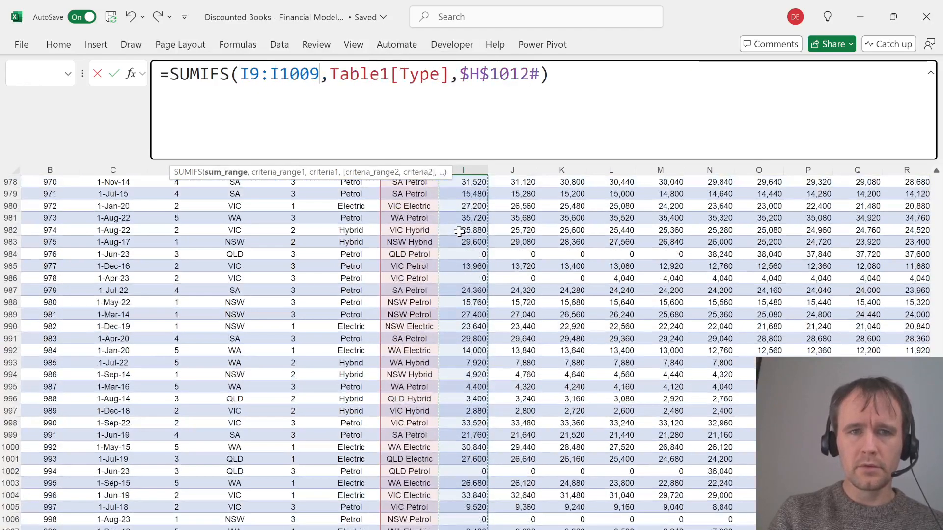
key(shift+Up)
key(Return)
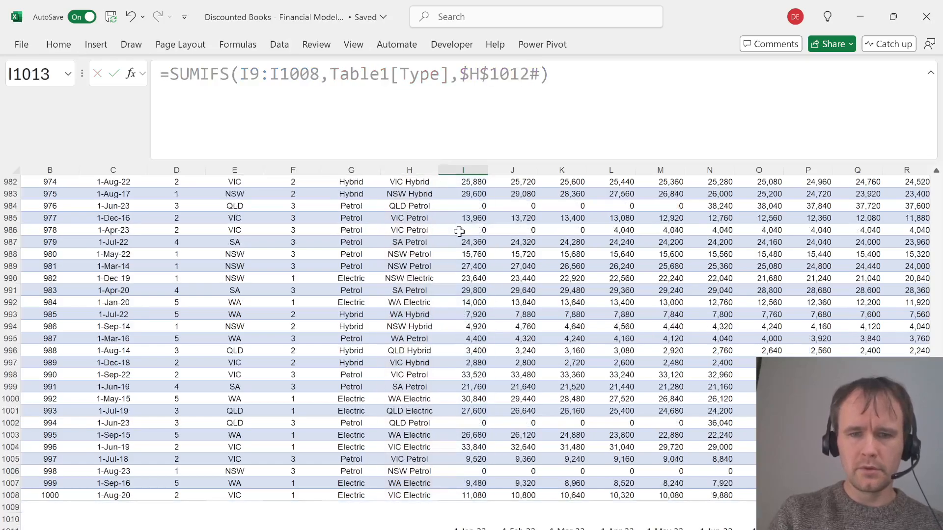
Lock the rows of the sum range in I1012 so it reads I$9:I$1008
key(Up)
drag(239, 74, 322, 74)
key(F4)
key(F4)
key(Return)
key(Up)
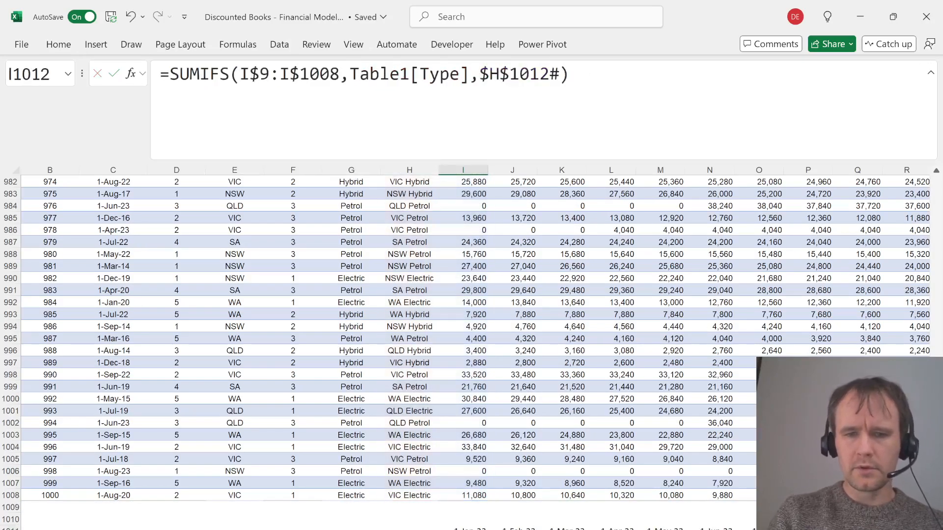
Fill the January totals formula across the summary through the 1-Dec-23 column
key(ctrl+Right)
key(ctrl+shift+Left)
key(ctrl+shift+Down)
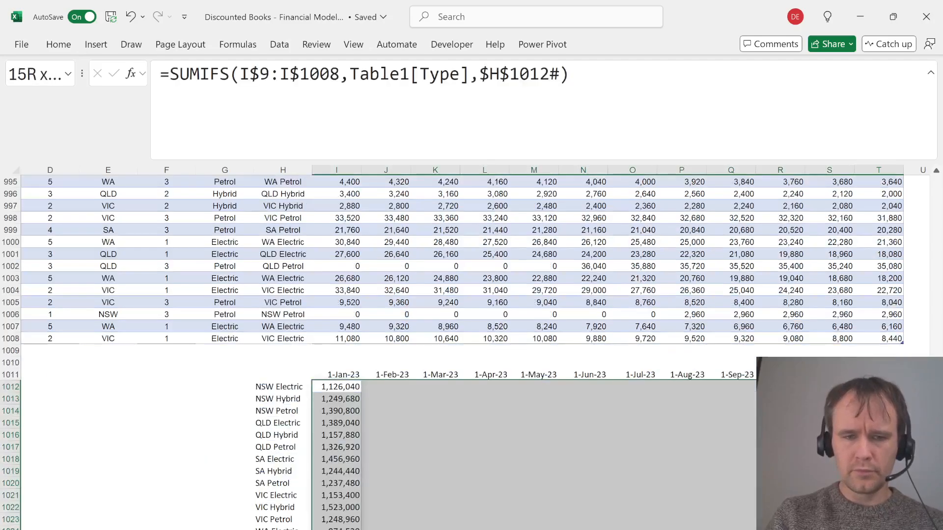
key(ctrl+r)
key(Left)
key(Right)
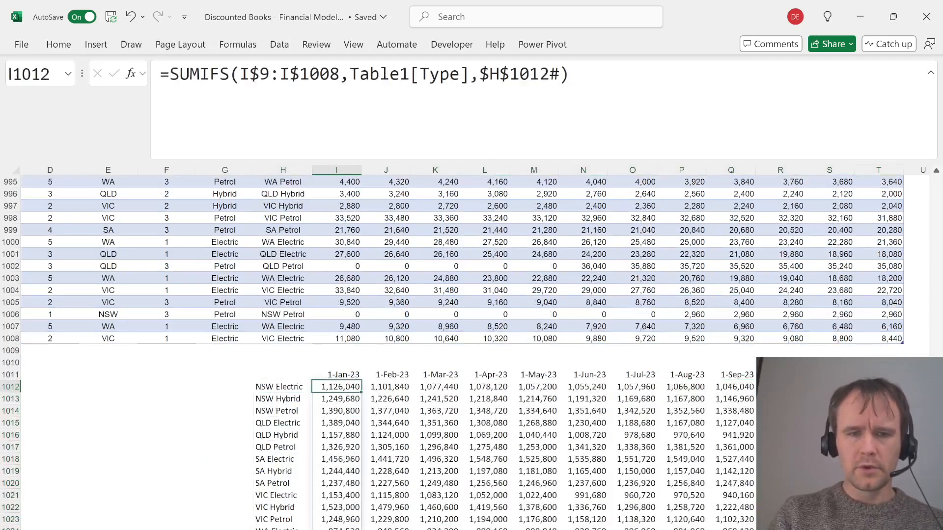
Calculate February's monthly change for each loan type by entering =J1012#/I1012#-1 in J1028
key(ctrl+Down)
key(Down)
key(Right)
key(Down)
text(=)
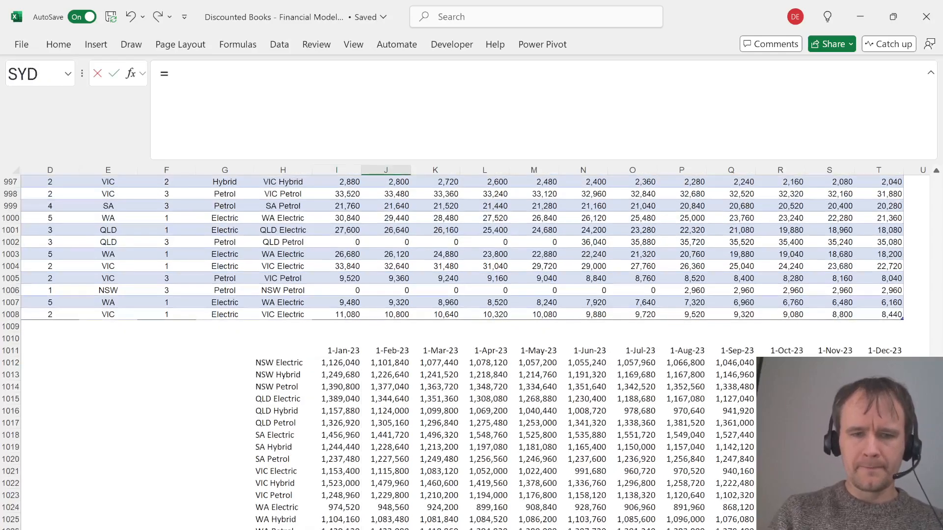
key(ctrl+Up)
key(ctrl+Up)
key(Down)
text(#/)
key(Left)
key(ctrl+Up)
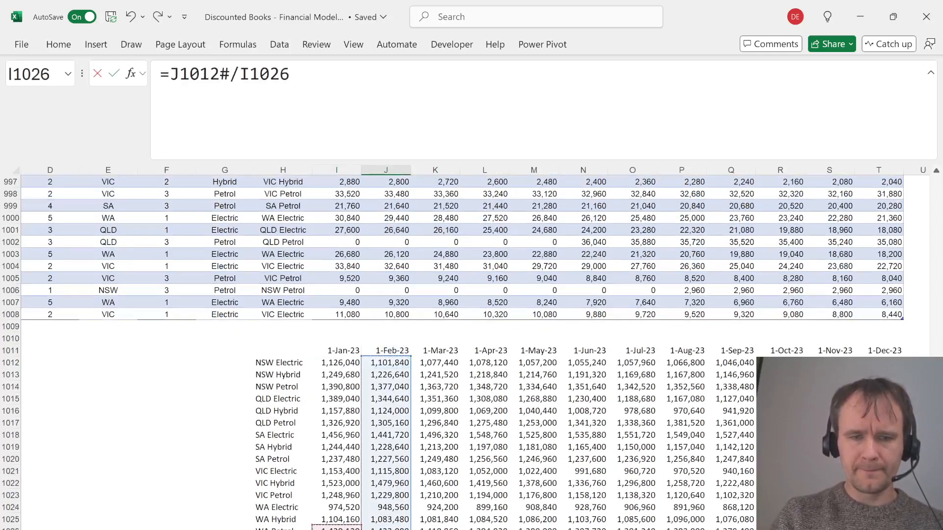
key(ctrl+shift+Up)
key(Down)
text(#-1)
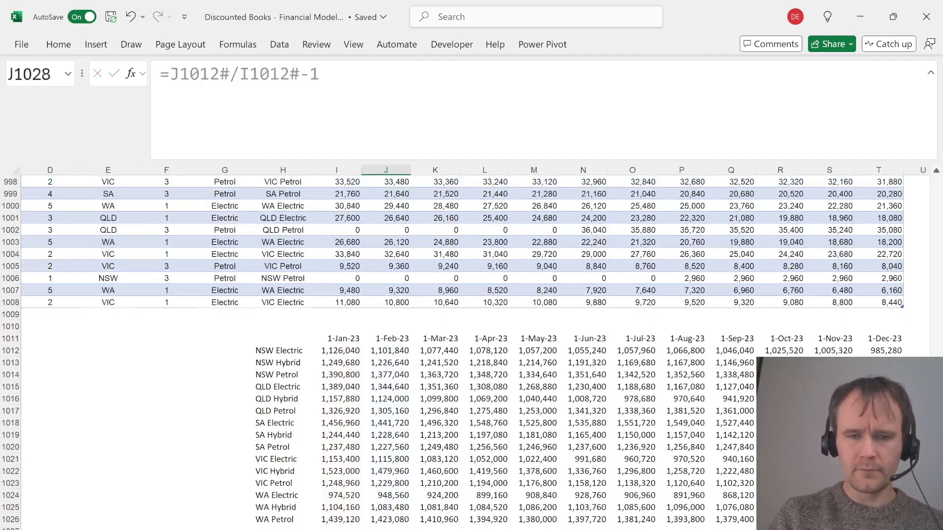
key(ctrl+Return)
Format the February changes as percentages and fill the formula across from column J through column T
key(ctrl+shift+Down)
key(ctrl+shift+5)
key(shift+Right)
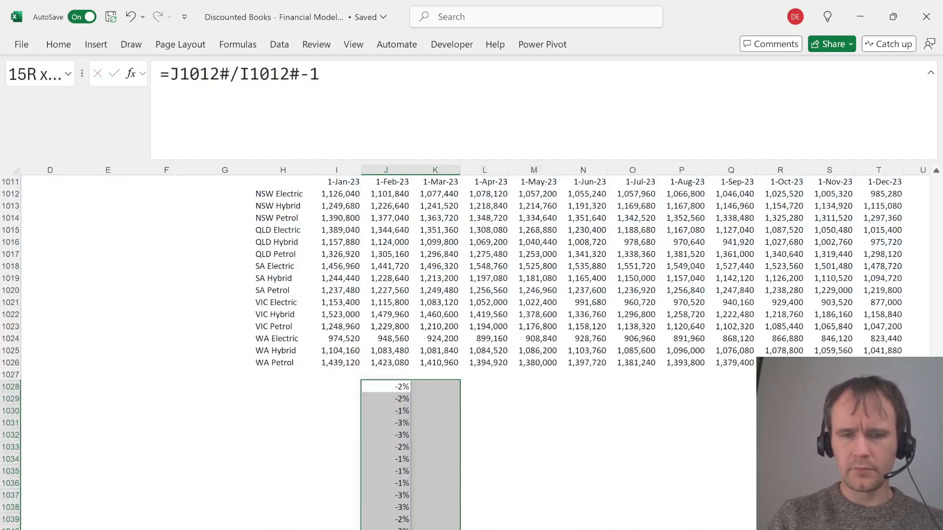
key(shift+Right)
key(shift+Right)
key(shift+Right)
key(shift+Right)
key(shift+Right)
key(shift+Right)
key(shift+Right)
key(shift+Right)
key(shift+Right)
key(ctrl+r)
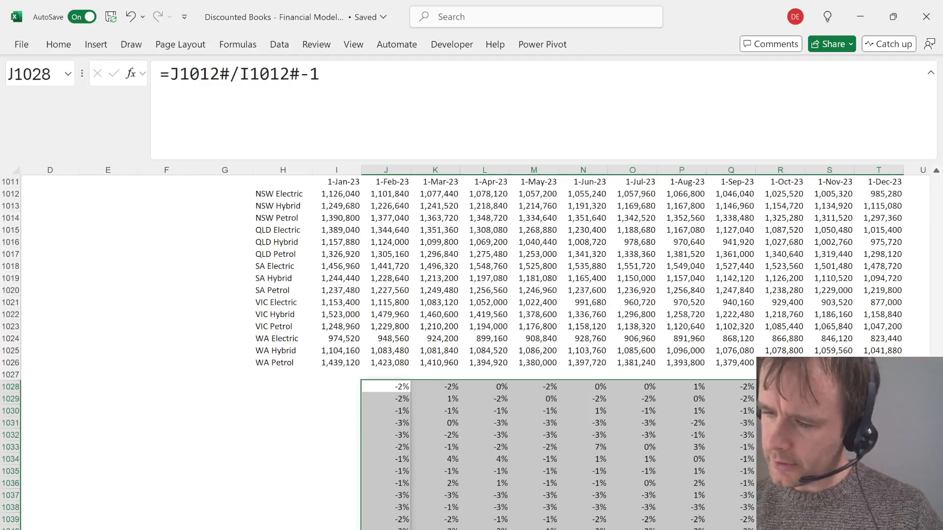
Filter out the zero balances in the loan table's 1-Feb-23 and 1-Jan-23 columns
key(ctrl+Up)
key(ctrl+Up)
key(ctrl+Up)
key(ctrl+Up)
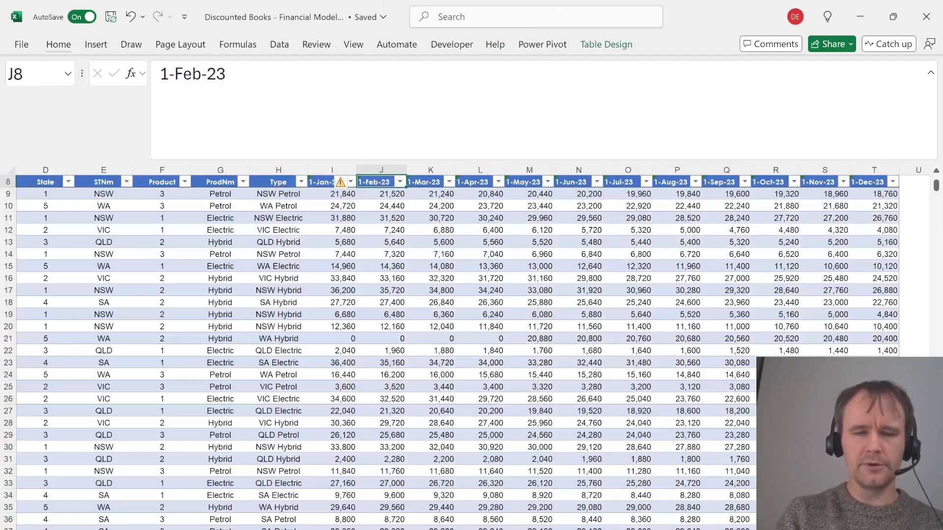
key(Down)
key(Up)
key(alt+Down)
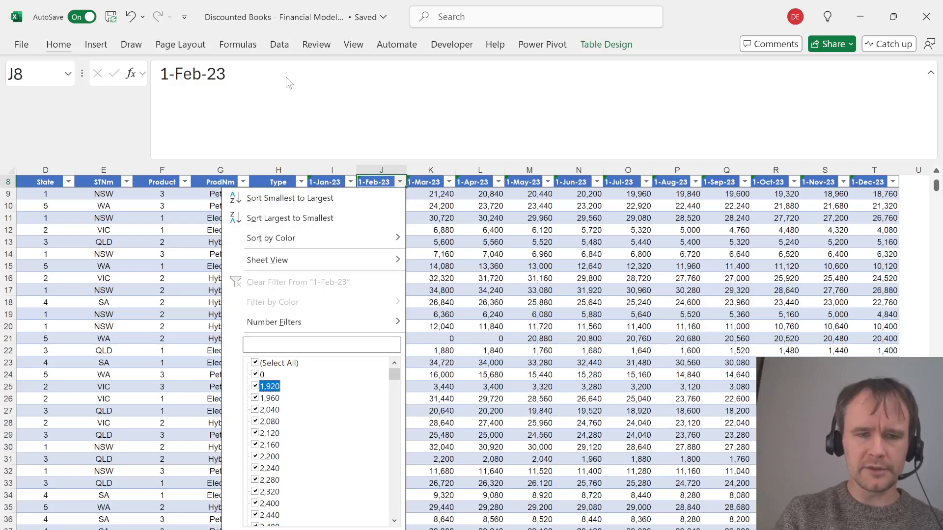
key(Return)
key(Left)
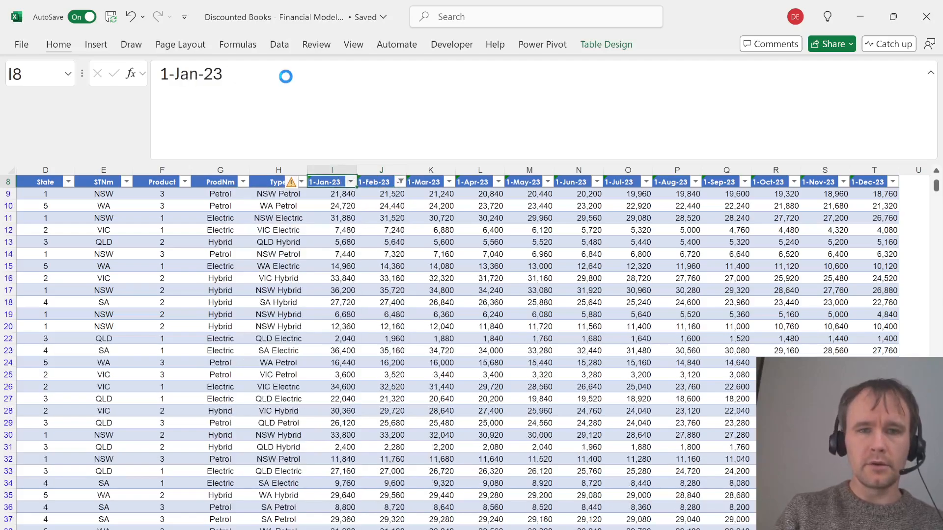
key(alt+Down)
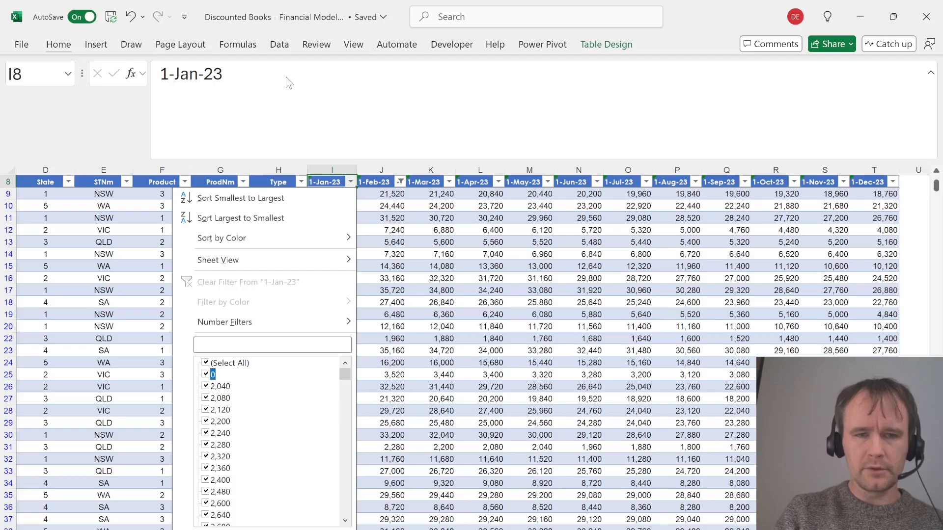
key(space)
key(Return)
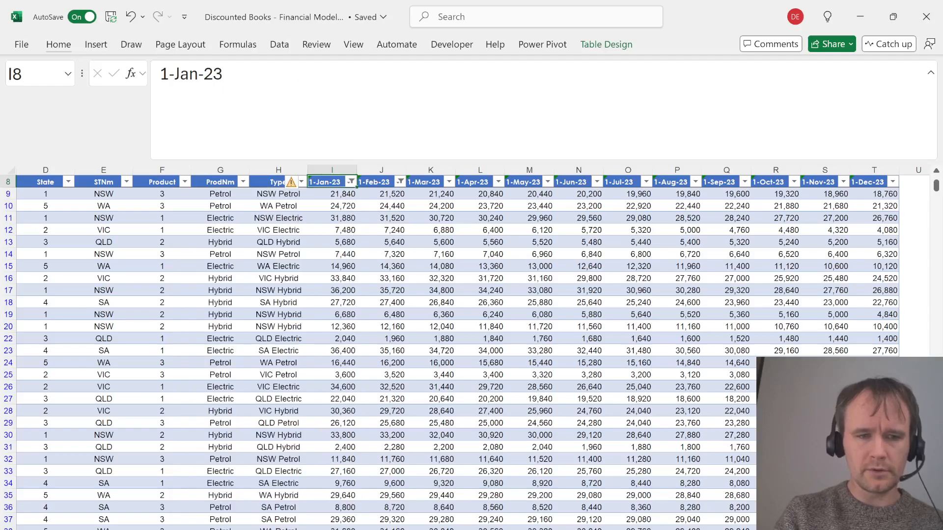
Sum the filtered February balances by selecting them from J9 down, answer question 1 in FlexiQuiz with $18,649,920, and return to Excel
key(Right)
key(Down)
key(ctrl+shift+Down)
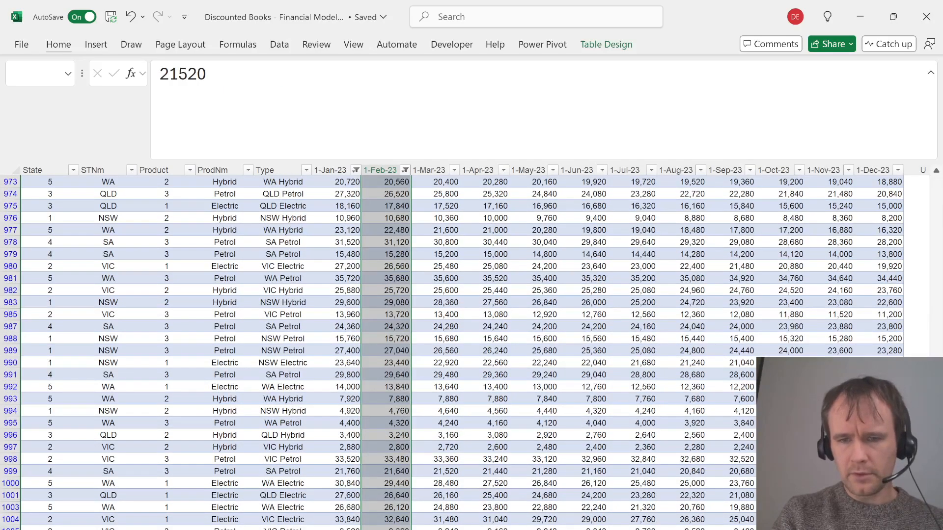
key(alt+Tab)
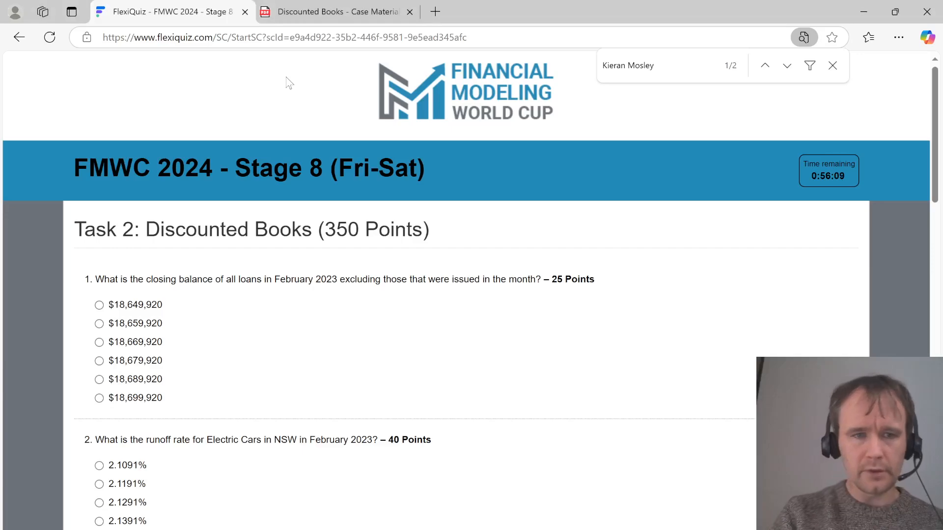
click(146, 310)
key(alt+Tab)
Examine the January and February totals by loan type in the summary below the loan table
key(ctrl+Up)
key(ctrl+Down)
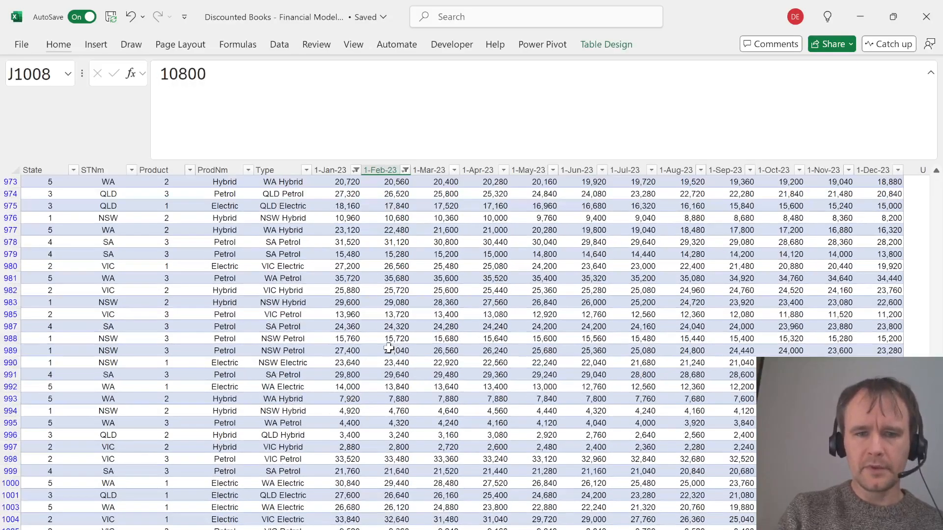
key(ctrl+Down)
key(Down)
key(Down)
key(Down)
key(Down)
key(Up)
key(Up)
key(Up)
key(Up)
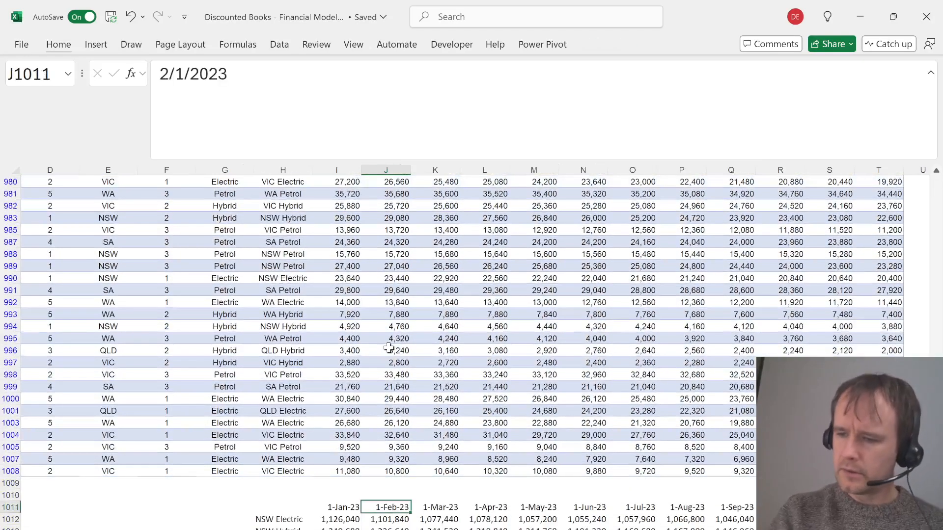
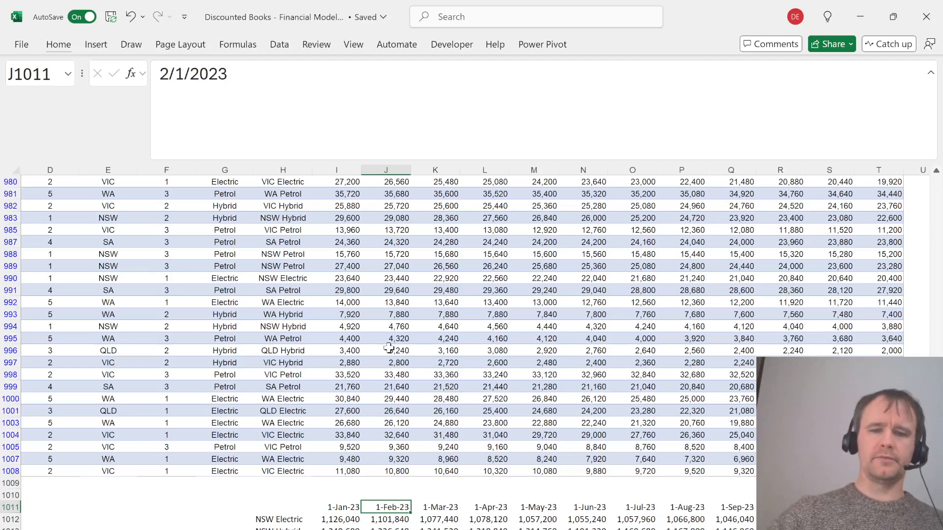
key(Left)
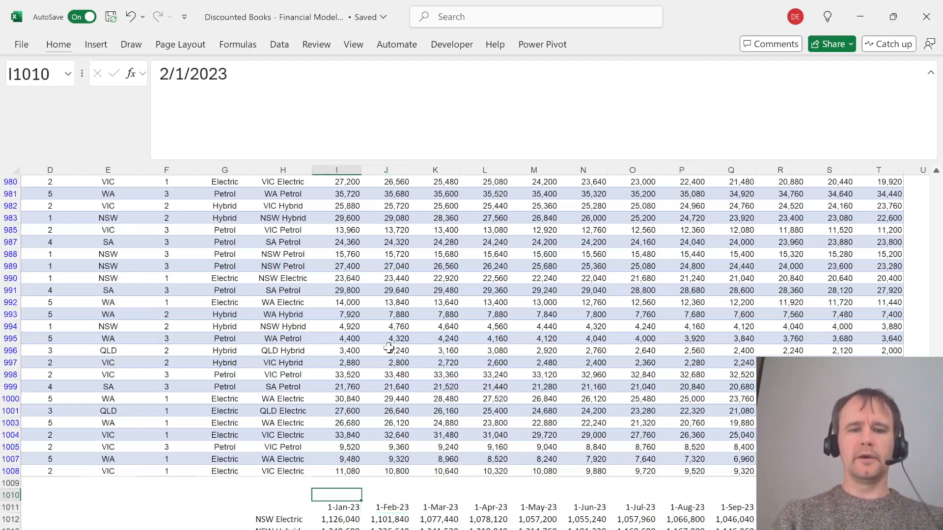
key(Right)
key(Down)
key(ctrl+shift+Down)
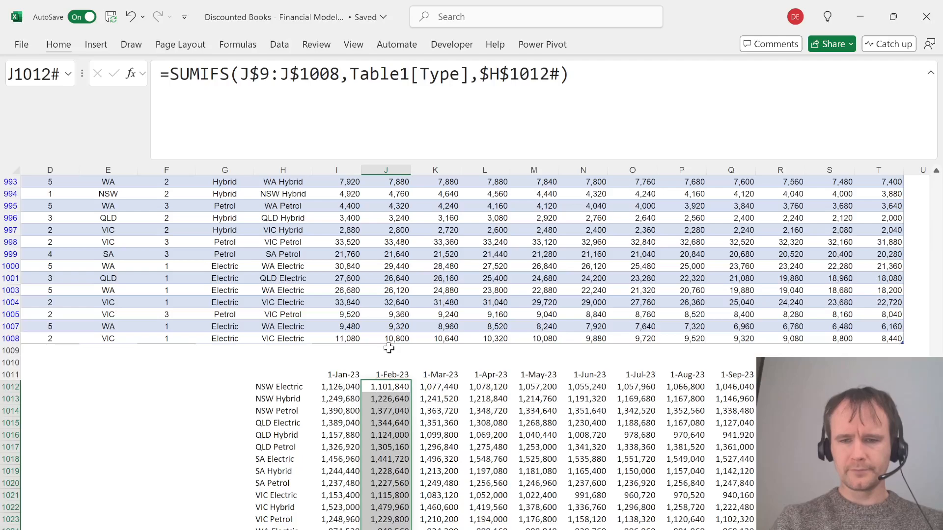
key(Left)
key(Right)
Insert a new column into the loan table before the 1-Jan-23 column
key(Left)
key(Up)
key(Up)
key(Up)
key(Up)
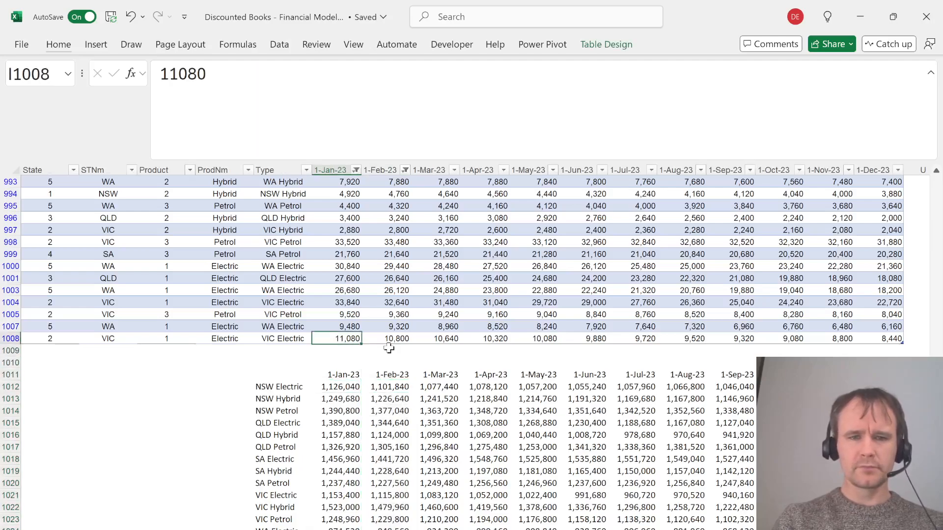
key(alt+h)
key(i)
key(c)
Clear the filters on the loan table's 1-Jan-23 and 1-Feb-23 columns
key(ctrl+Up)
key(ctrl+Up)
key(Down)
key(Down)
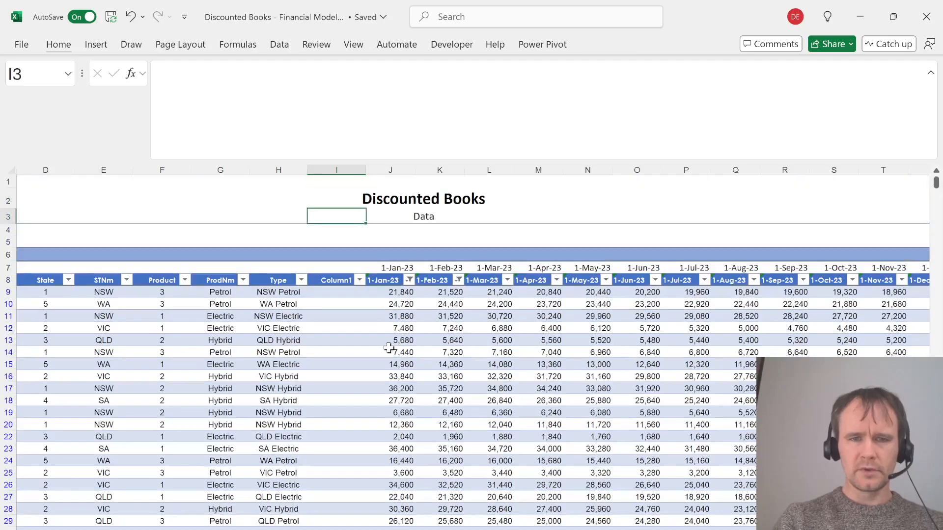
key(Down)
key(Down)
key(Down)
key(Down)
key(Down)
key(Down)
key(Down)
key(Down)
key(Down)
key(Right)
key(Up)
key(Up)
key(Up)
key(Up)
key(alt)
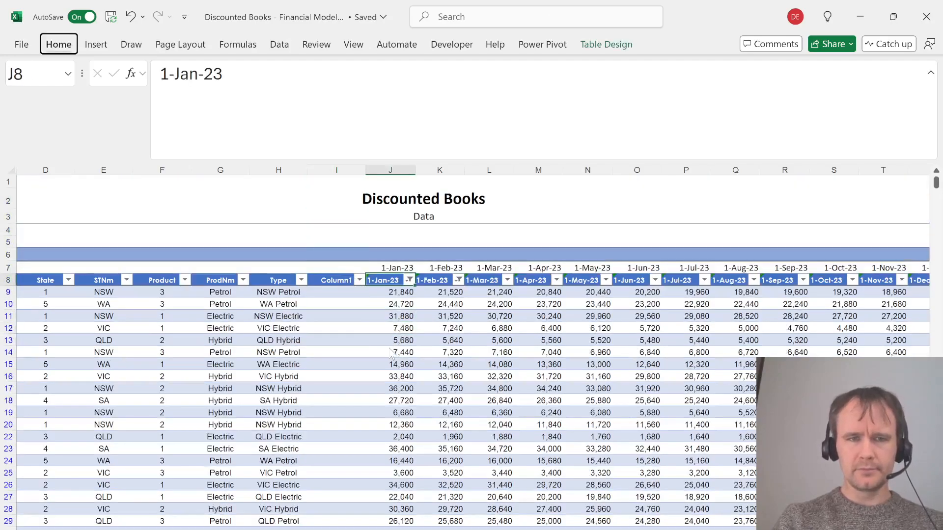
key(Escape)
key(Down)
key(Right)
key(Up)
key(Left)
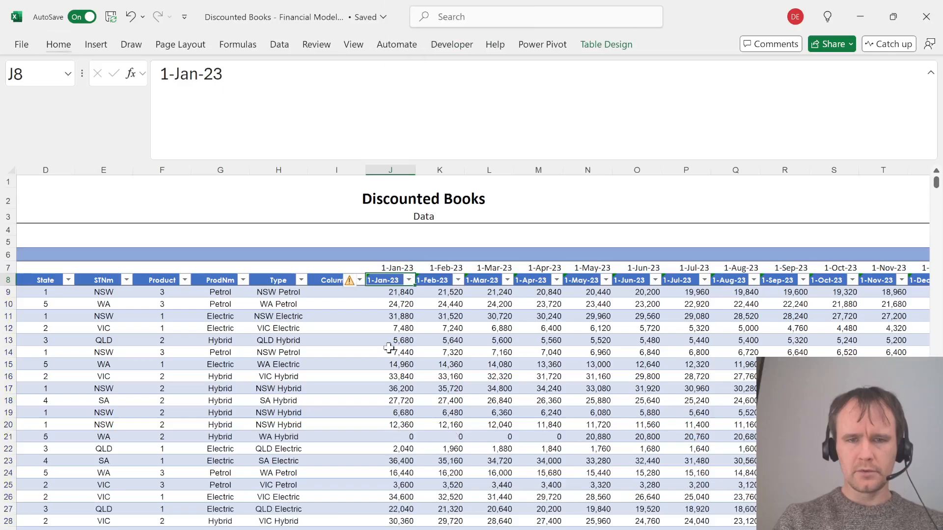
Check the January totals formula in J1012 and the extent of the new empty table column
key(ctrl+Down)
key(Down)
key(Down)
key(Up)
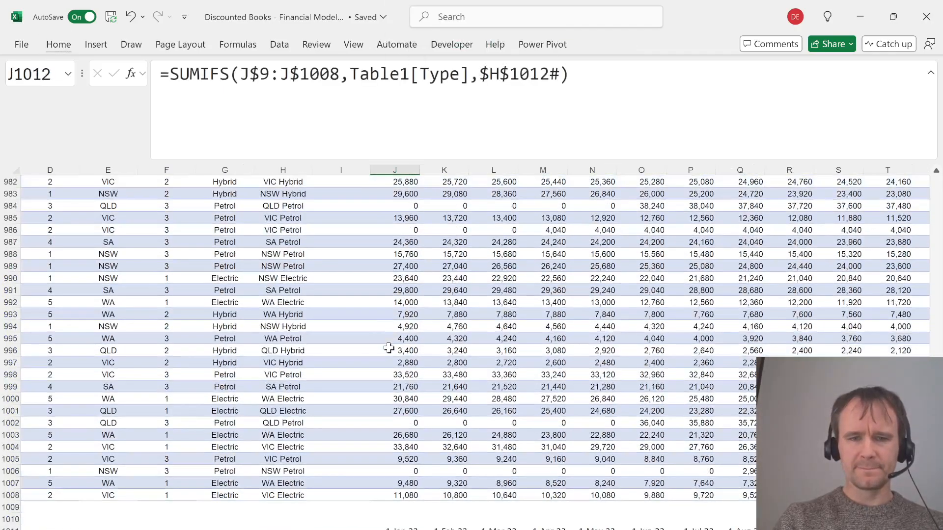
key(Up)
key(Left)
key(Up)
key(Up)
key(Up)
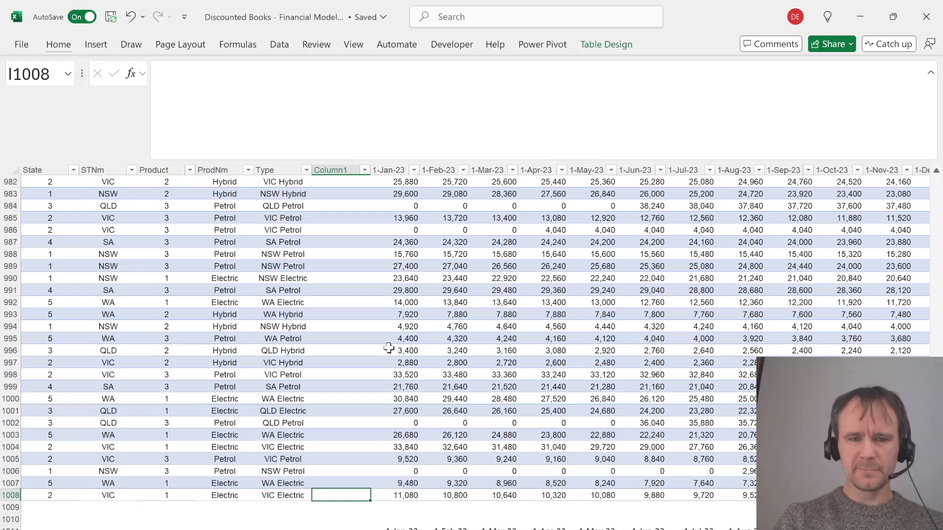
key(ctrl+shift+Up)
key(ctrl+Up)
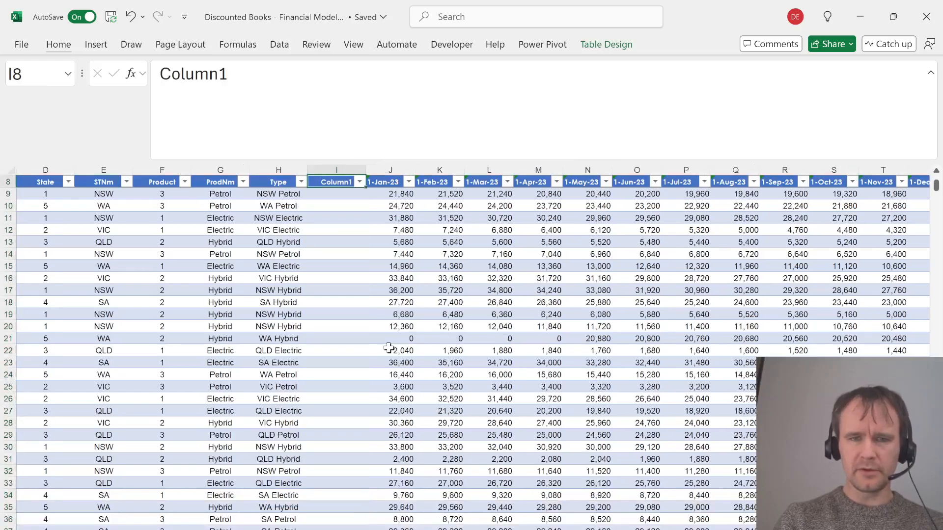
Check which settlement years the Settlement date column's filter offers, leaving the filter unapplied
key(Left)
key(ctrl+Left)
key(Right)
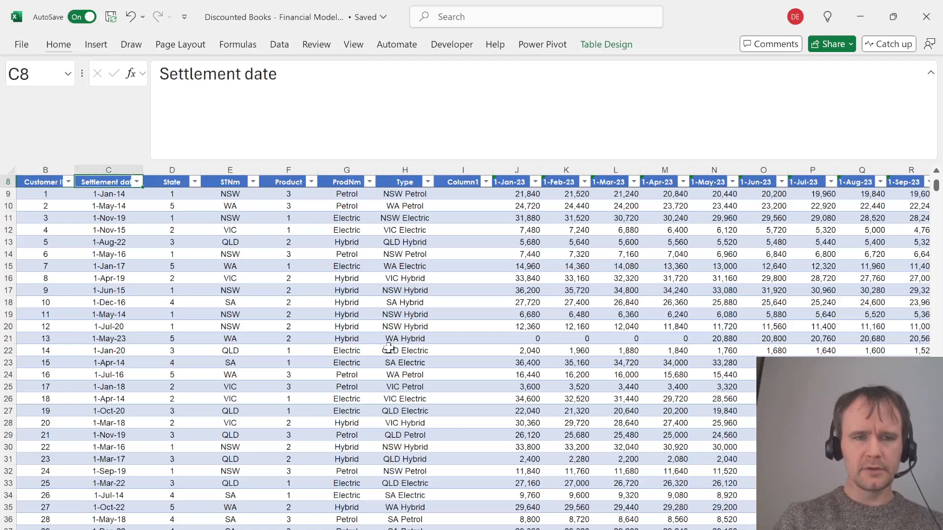
key(alt+Down)
key(Tab)
key(Tab)
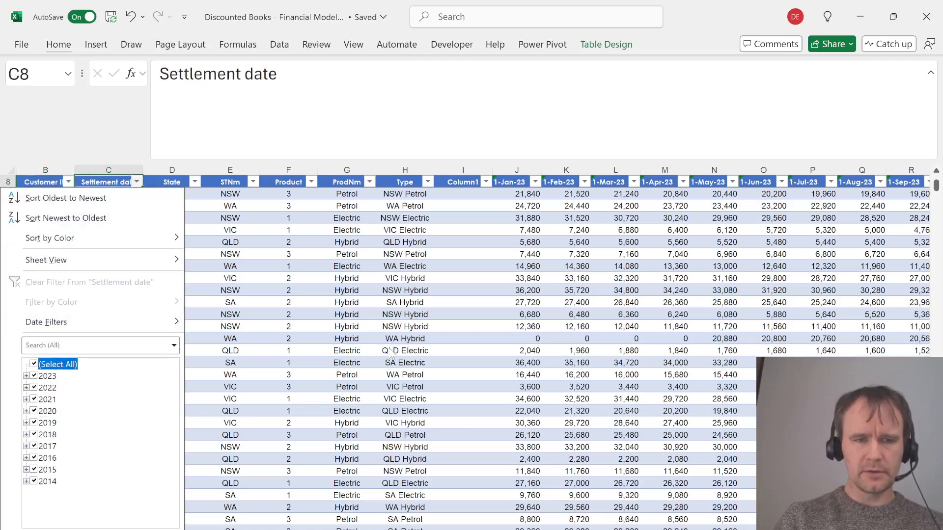
key(Down)
key(Right)
key(Escape)
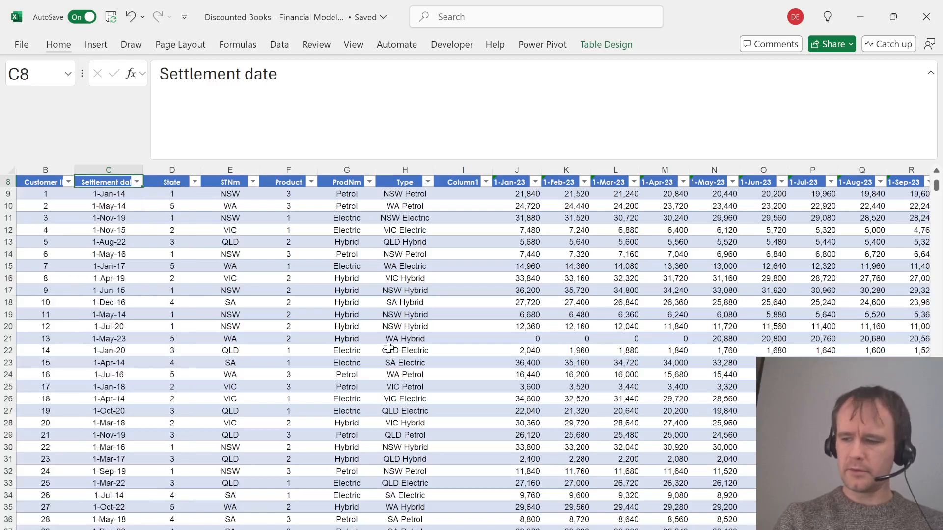
key(Right)
key(ctrl+Right)
key(Right)
key(Left)
key(Left)
key(Left)
key(Left)
key(Left)
key(Left)
key(Left)
key(Left)
key(Left)
key(Left)
key(Left)
key(Left)
key(Left)
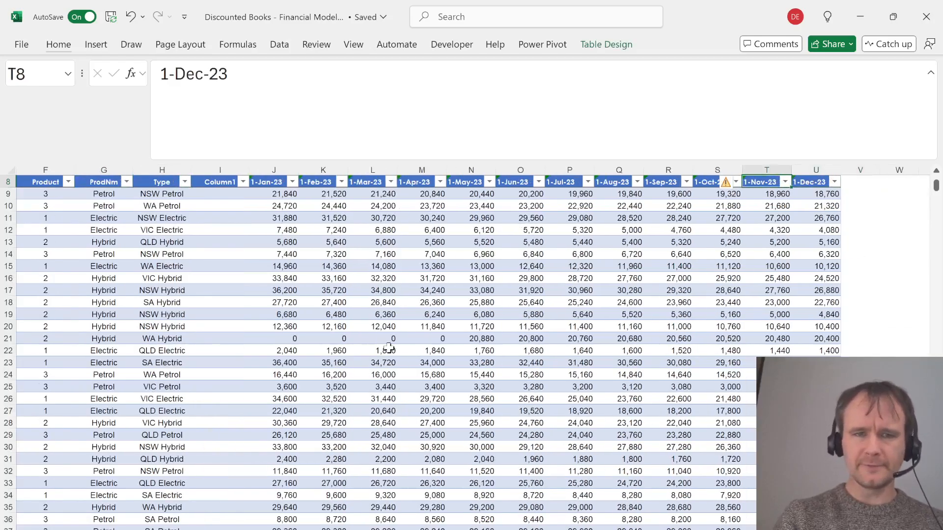
key(ctrl+shift+Down)
text(1)
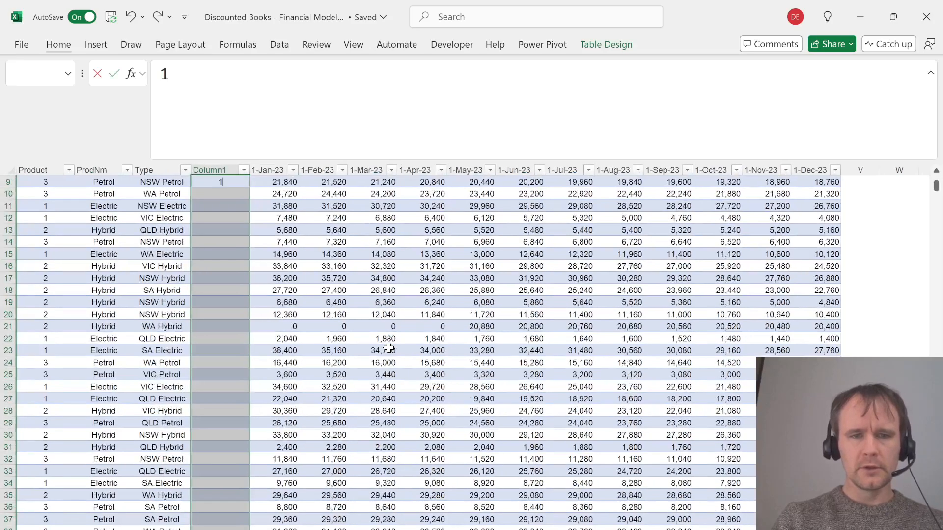
Check the SUMIFS totals formulas below the loan table for 1-Jan-23 and 1-Feb-23, in J1012 and K1012
key(Right)
key(ctrl+Down)
key(Down)
key(Down)
key(Down)
key(Down)
key(Down)
key(Down)
key(Down)
key(Down)
key(Down)
key(Down)
key(Down)
key(Down)
key(Down)
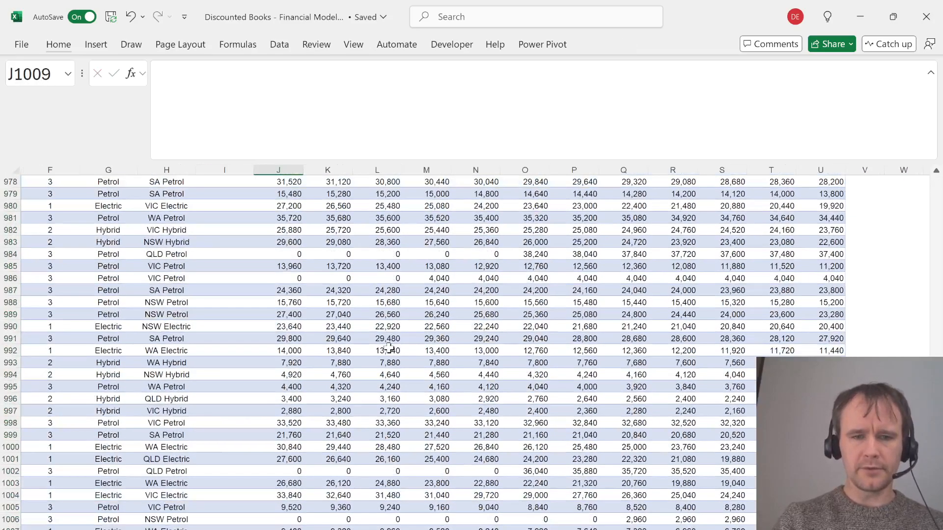
key(ctrl+Up)
key(Down)
key(Right)
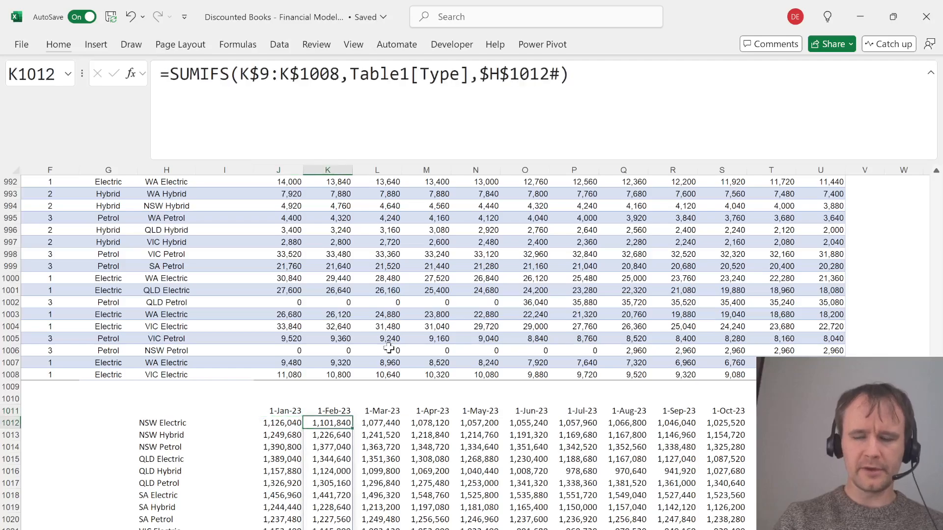
key(Left)
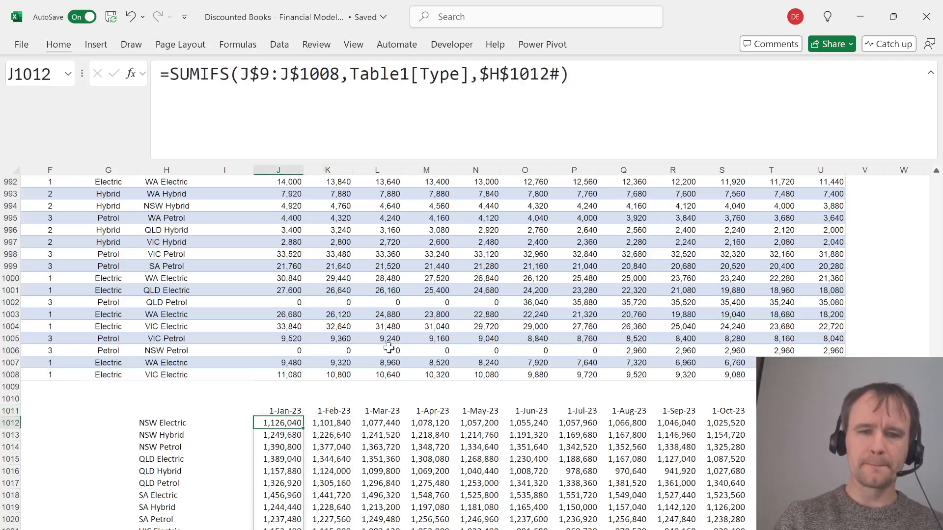
Add the 1-Jan-23 balances as a second criteria range, J9:J$1008, in the SUMIFS formula in K1012
key(Right)
key(F2)
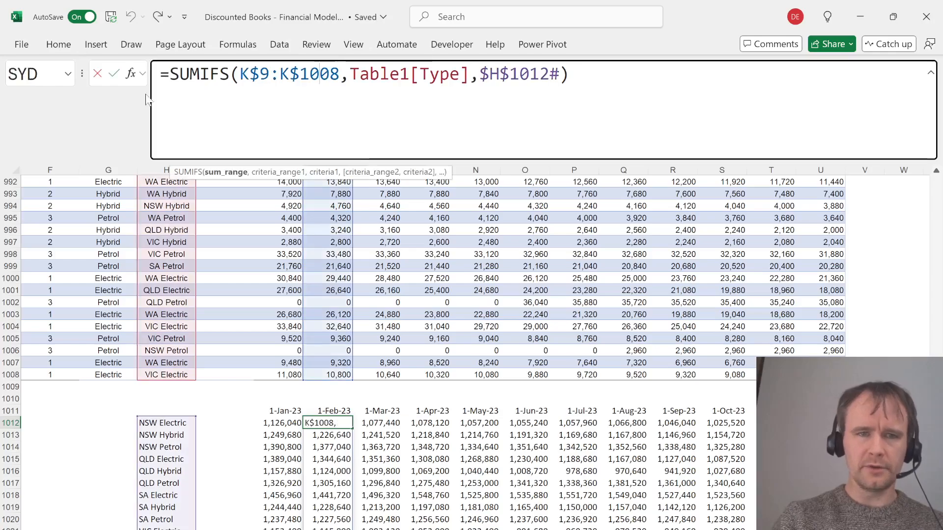
key(End)
key(Left)
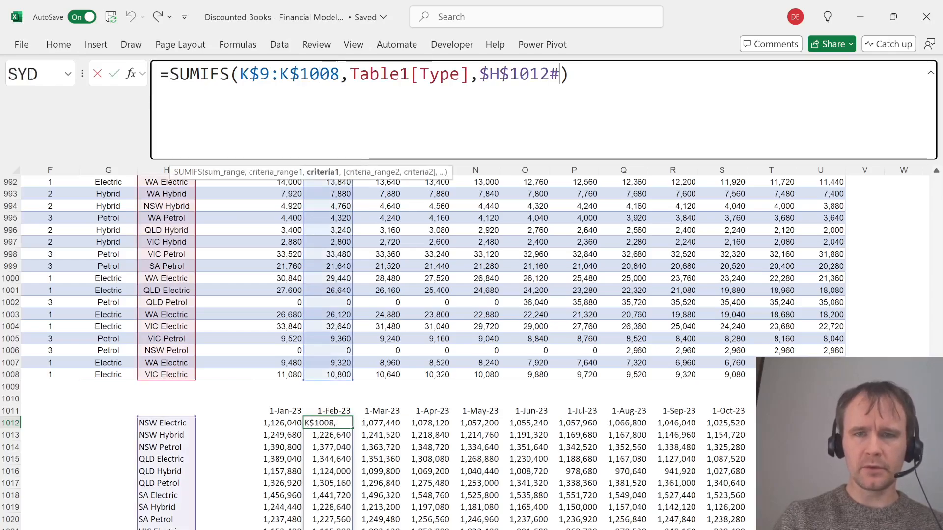
text(,)
click(280, 355)
key(ctrl+Up)
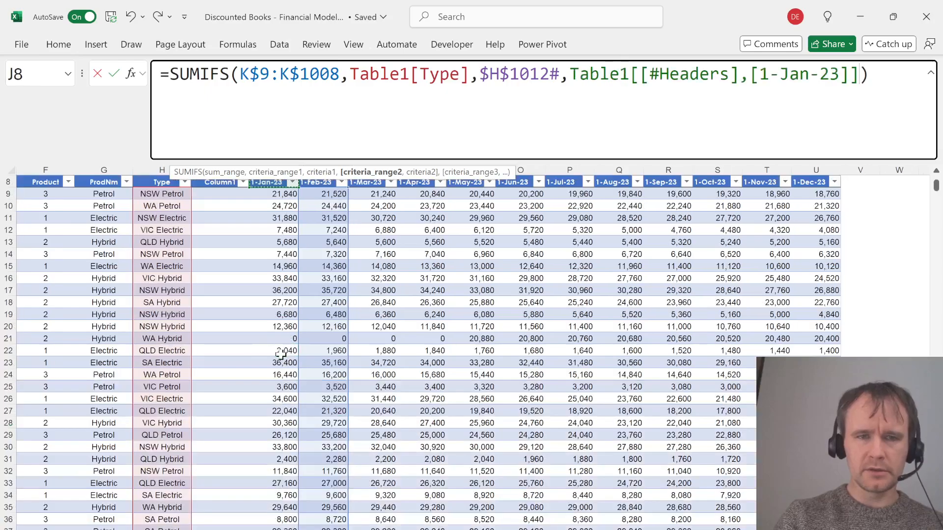
key(Down)
key(ctrl+shift+Down)
key(shift+Down)
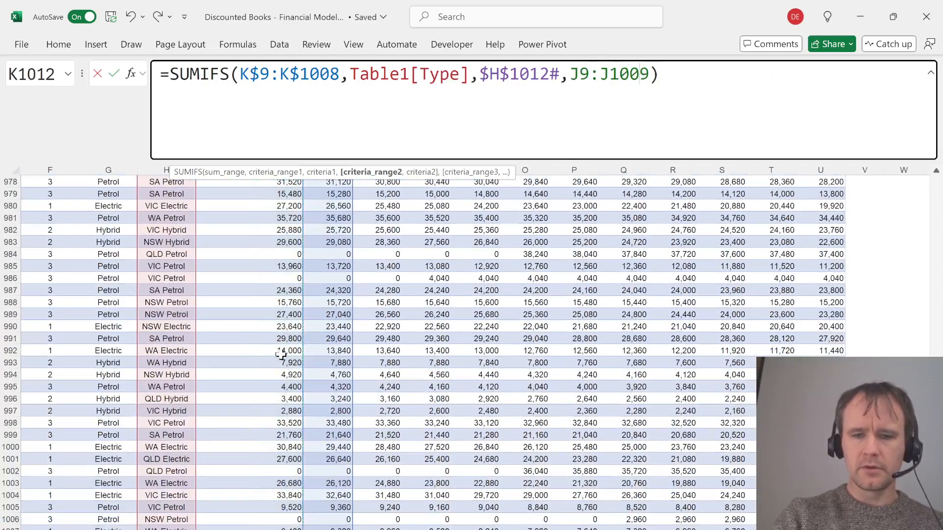
key(shift+Up)
key(F4)
key(F4)
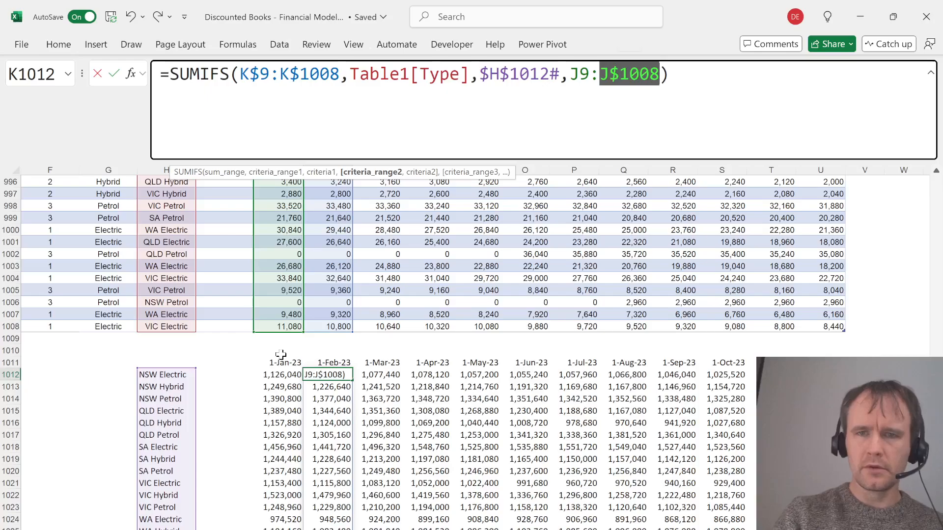
Anchor the range start as J$9, add the criterion ">0", and commit the K1012 formula
click(579, 73)
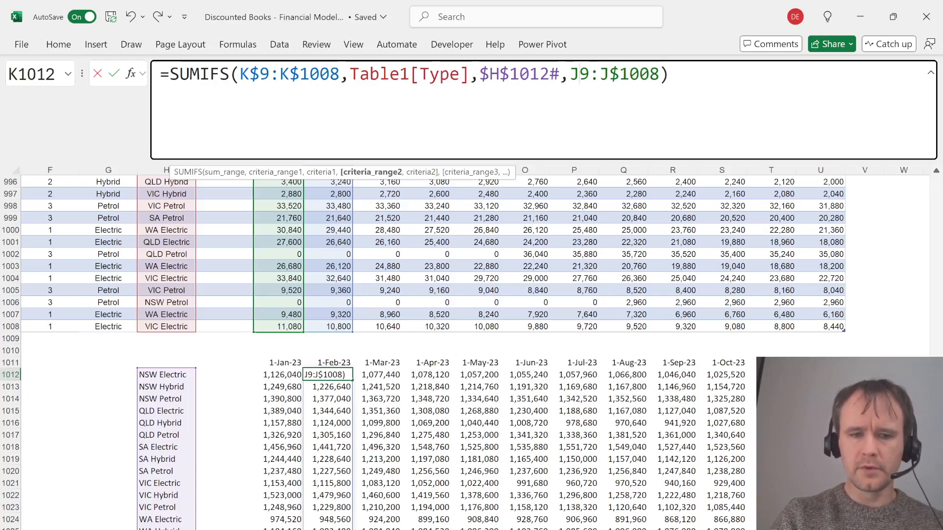
text($)
key(Right)
key(Right)
key(Right)
key(Right)
key(Right)
key(Right)
key(Right)
key(Right)
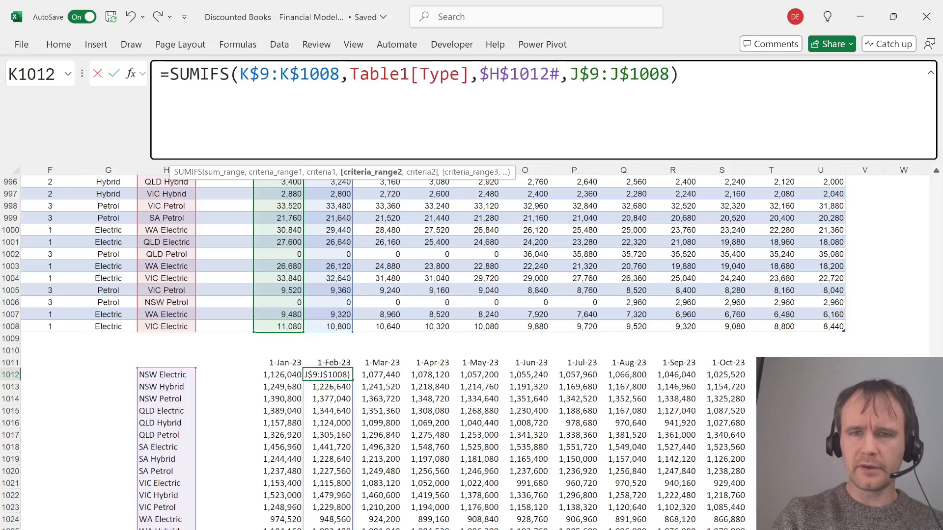
text(,">0)
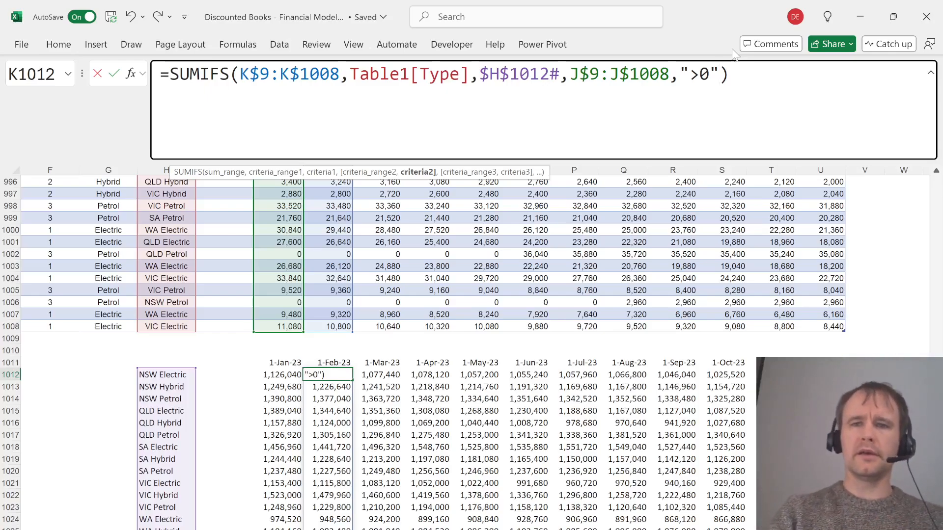
key(Return)
key(Up)
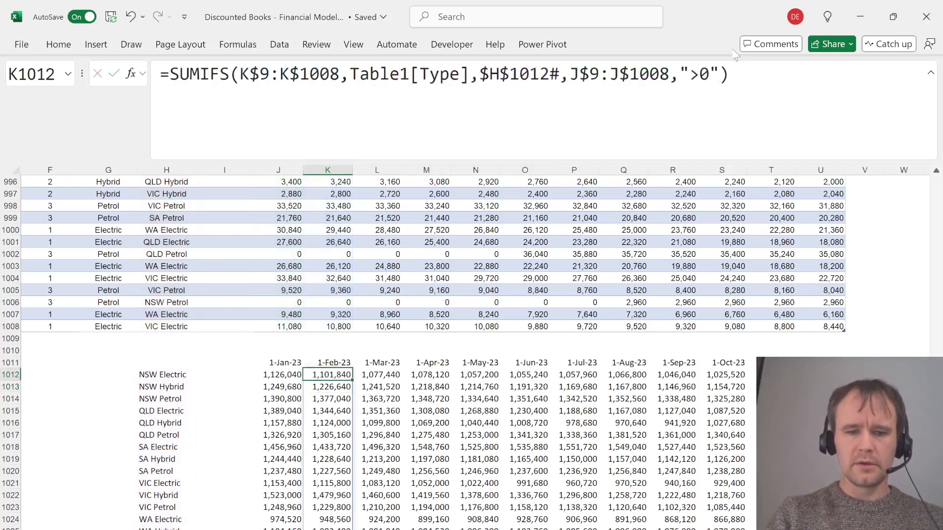
Review the revised 1-Feb-23 totals and check the neighbouring formulas in row 1012
key(ctrl+shift+Down)
key(Up)
key(Down)
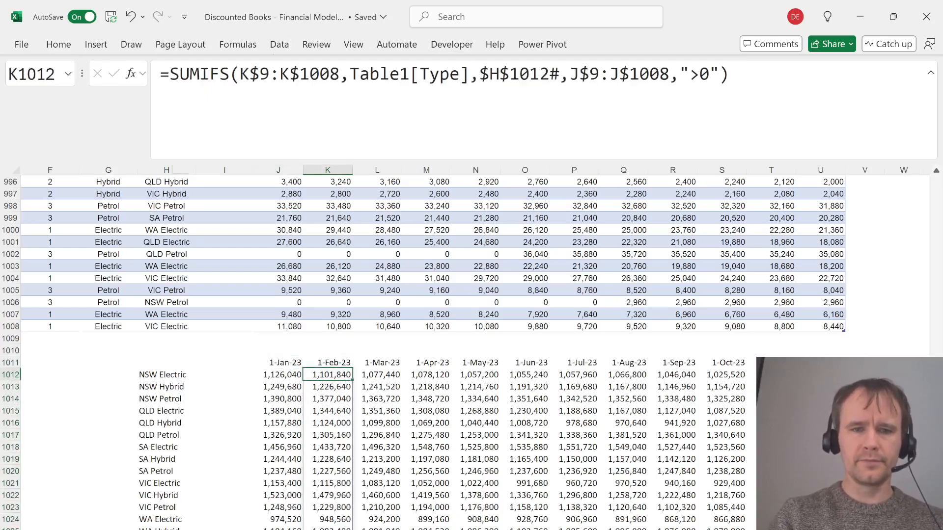
key(Left)
key(Right)
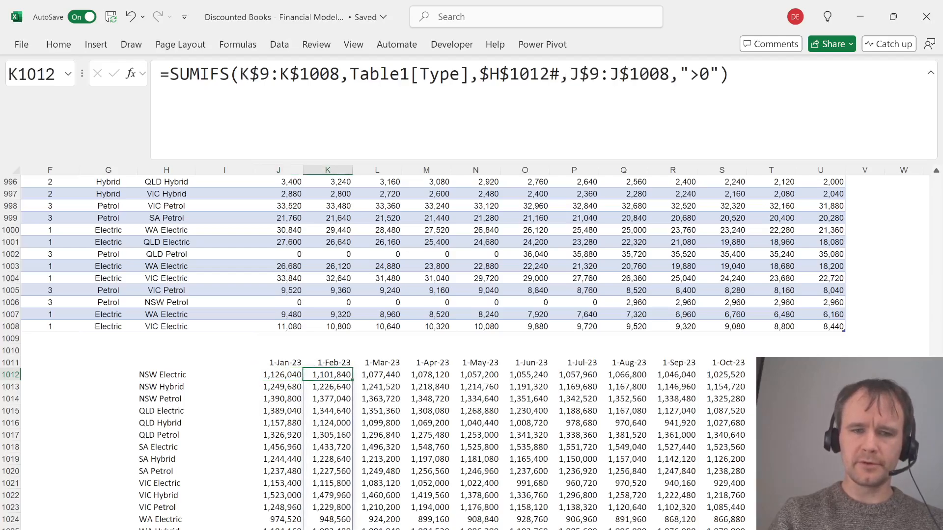
key(ctrl+Right)
key(ctrl+Left)
key(Right)
key(Right)
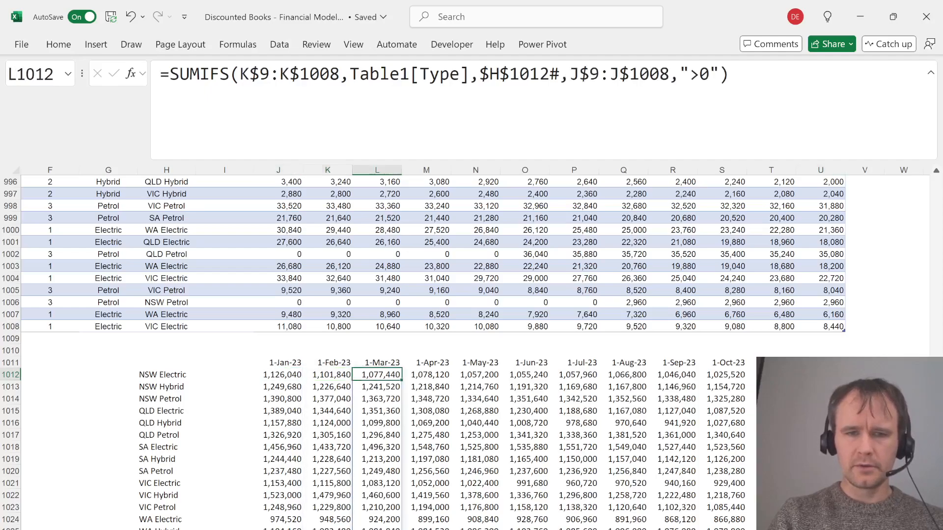
Fill the K1012 formula across row 1012 through the 1-Dec-23 column
key(Left)
key(ctrl+shift+Right)
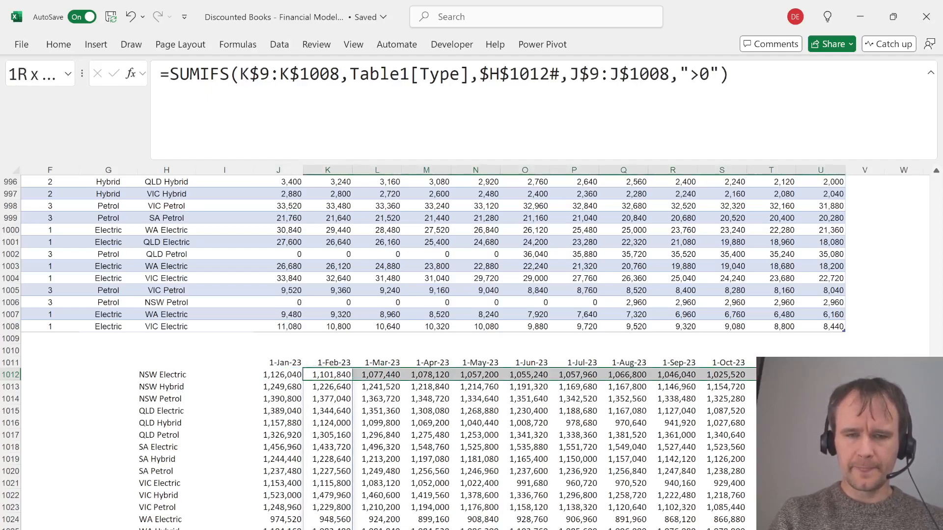
key(ctrl+r)
Move the block of type names and monthly totals down so that it starts in row 1028
key(Left)
key(ctrl+shift+Down)
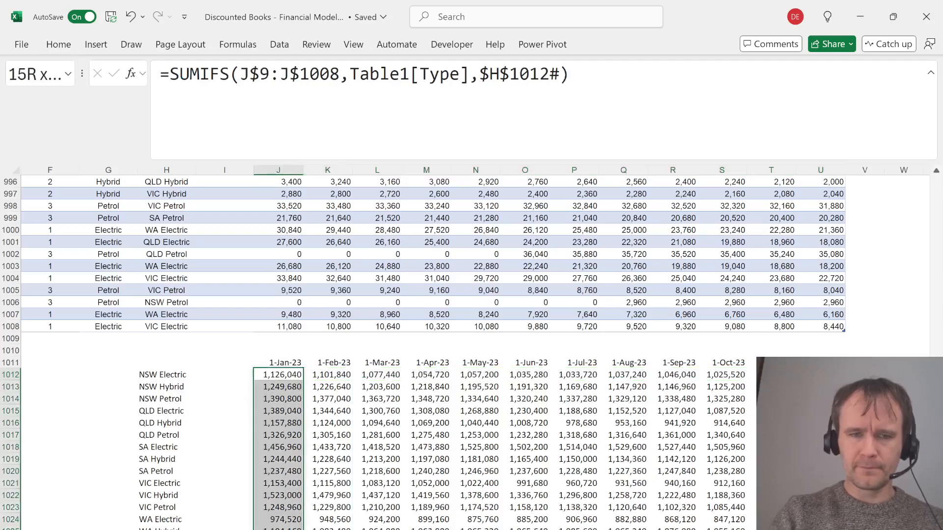
key(Delete)
key(ctrl+z)
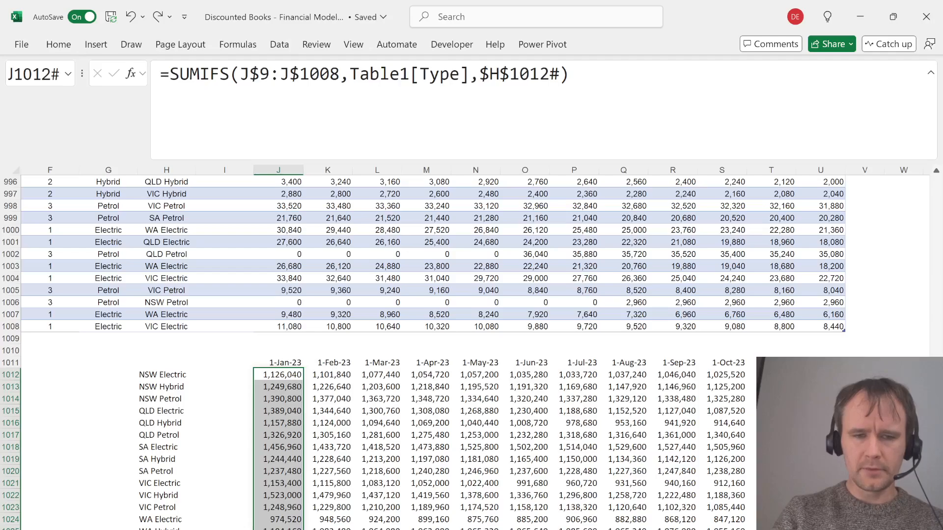
key(ctrl+z)
key(ctrl+z)
key(ctrl+z)
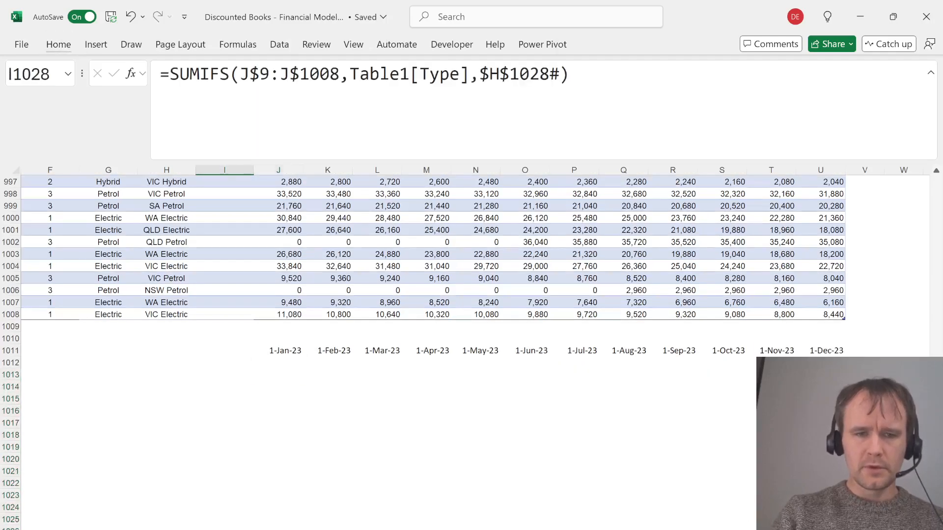
Copy the list of type names starting at H1028
key(Left)
key(Left)
key(Right)
key(ctrl+shift+Down)
key(ctrl+c)
Try to paste the copied type names starting at H1013
key(Up)
key(Up)
key(Up)
key(Up)
key(Up)
key(Up)
key(Up)
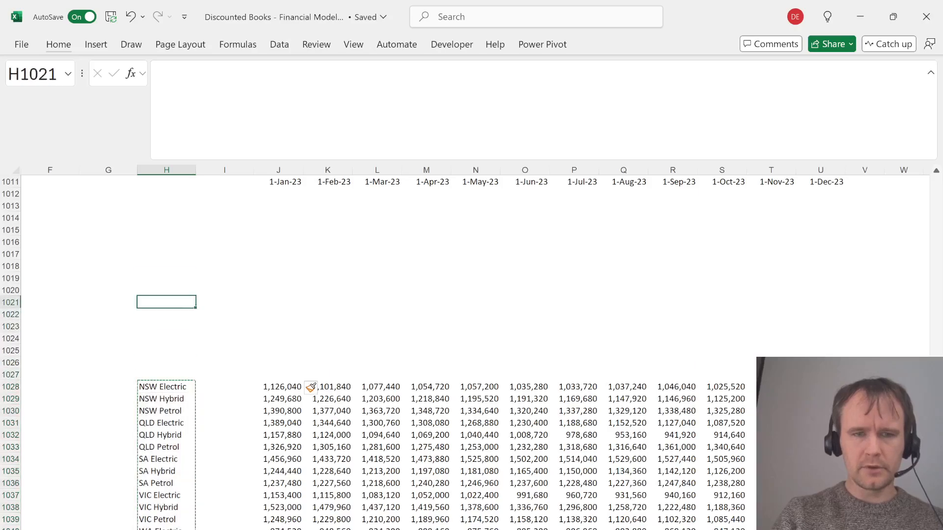
key(Up)
key(Up)
key(Up)
key(Up)
key(Up)
key(Up)
key(Up)
key(Up)
key(ctrl+v)
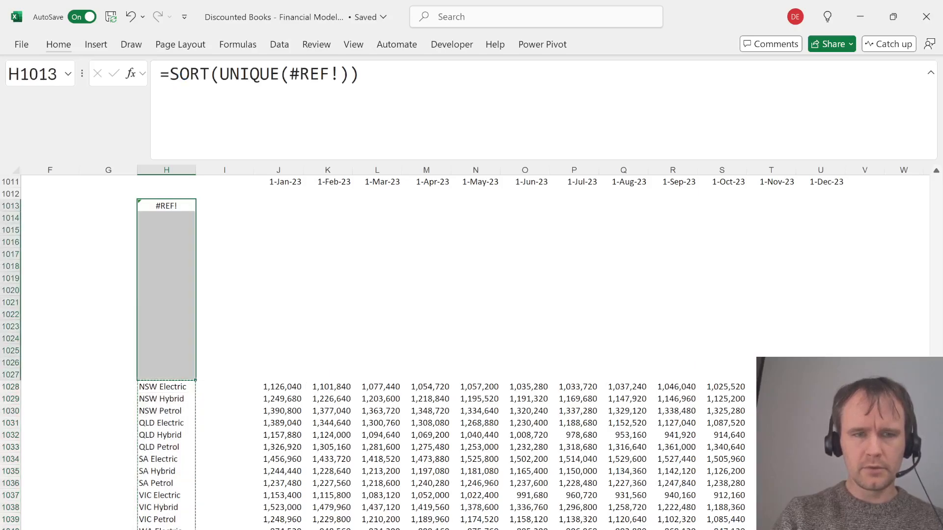
key(ctrl+z)
Paste the type names as values into H1012:H1026 and name that range tps
key(Up)
key(ctrl+v)
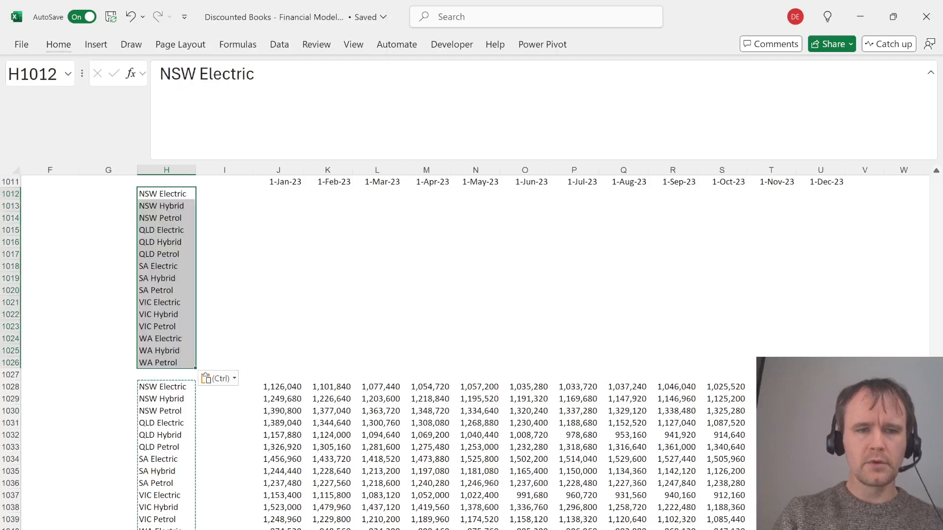
click(32, 74)
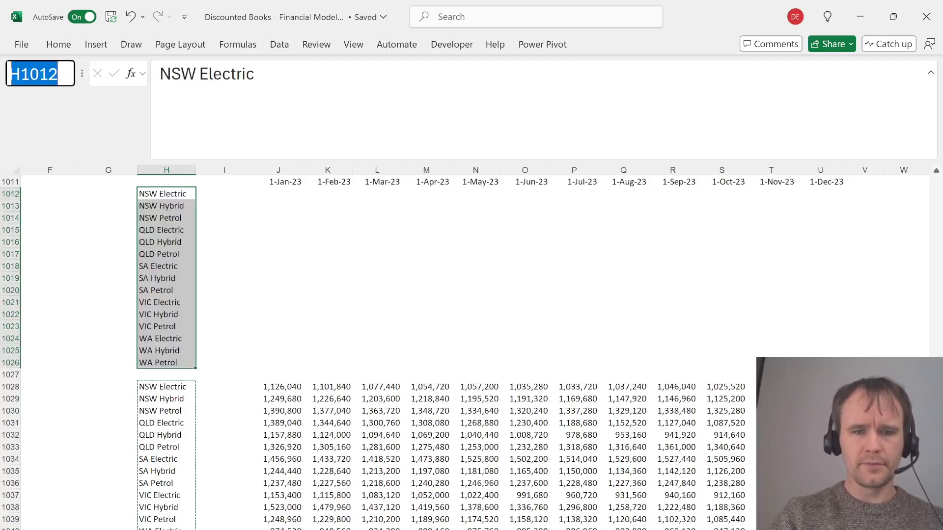
text(tps)
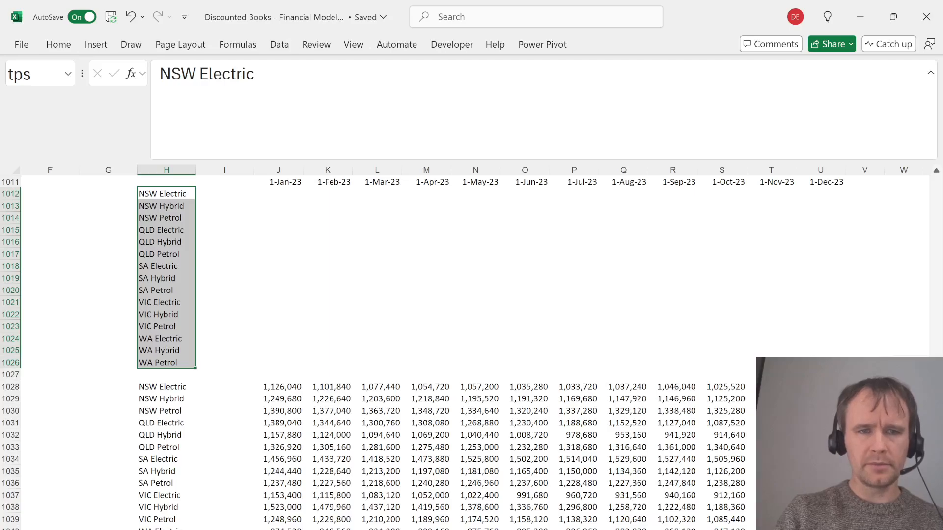
key(Return)
Replace the type list formula in H1028 with =tps
key(ctrl+Down)
key(ctrl+Down)
text(=tp)
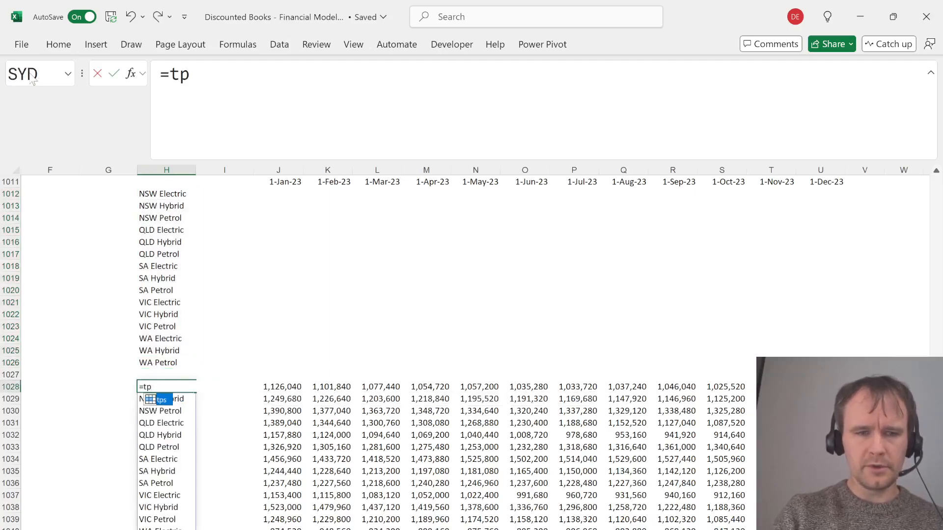
key(Return)
click(166, 387)
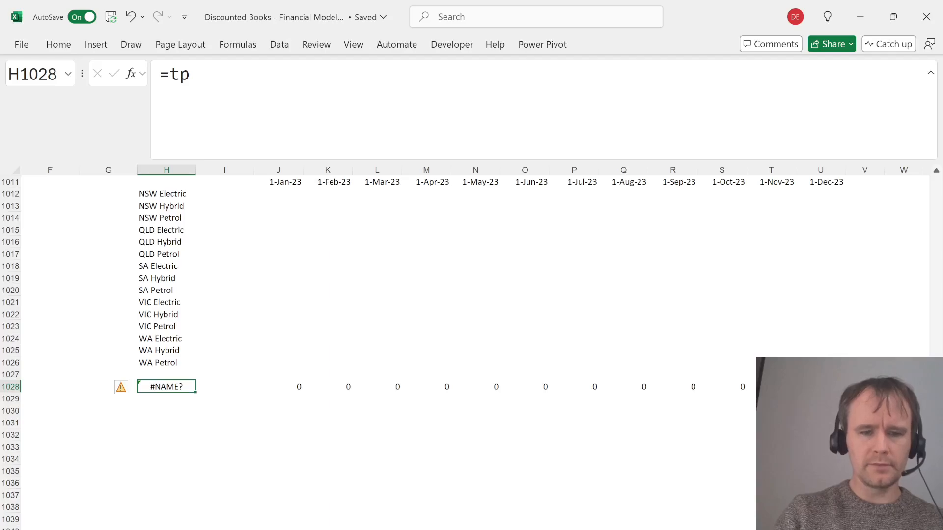
key(F2)
text(s)
key(Return)
Replace the $H$1028# criterion with tps in the SUMIFS formula in J1028
key(Right)
key(Right)
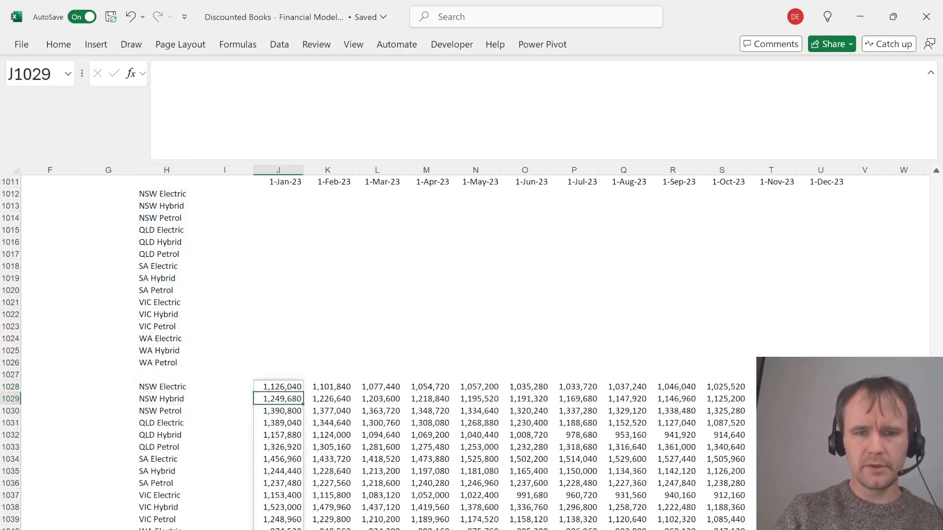
key(Up)
key(F2)
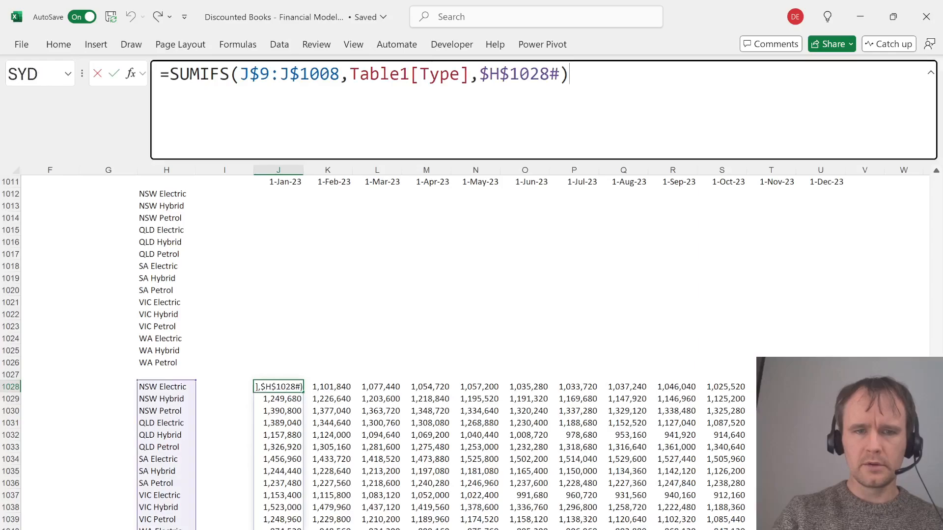
click(490, 74)
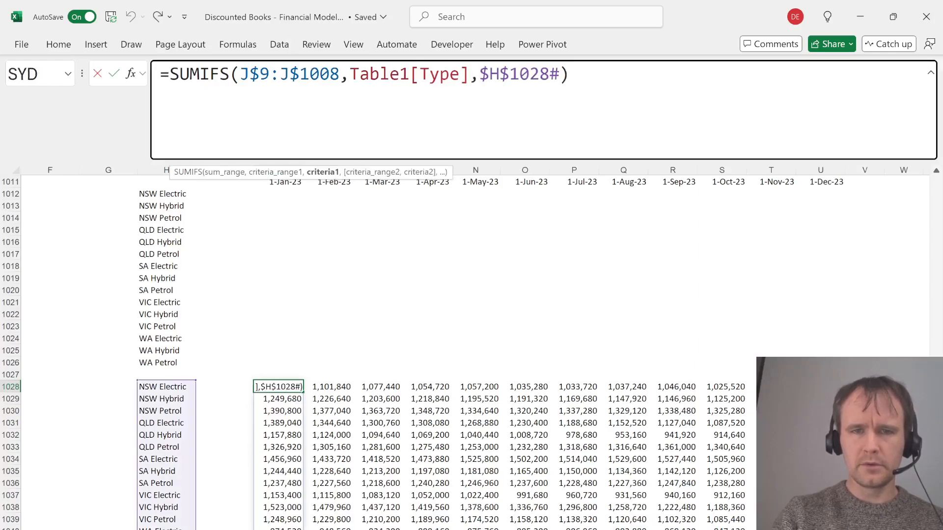
drag(480, 74, 560, 74)
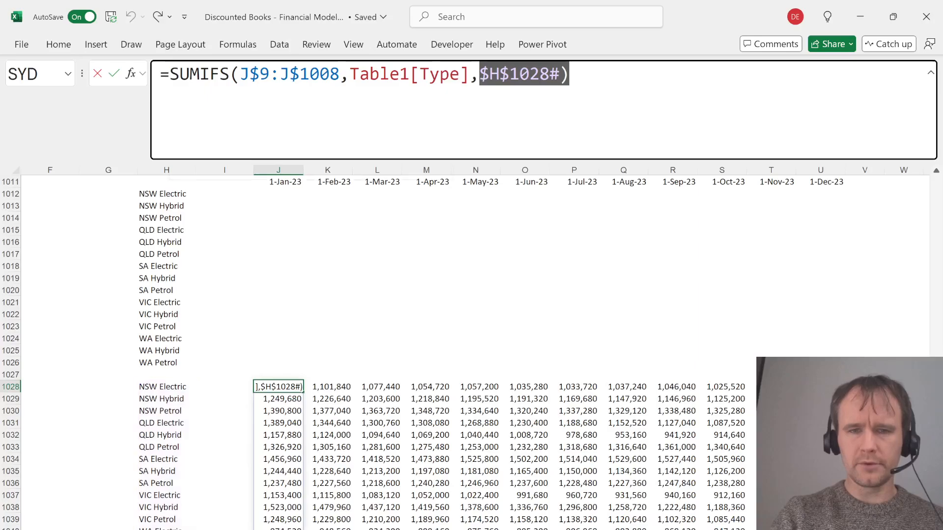
text(tps)
key(Return)
Copy the J1028 formula into row 1012 for every month from 1-Jan-23 to 1-Dec-23
click(279, 387)
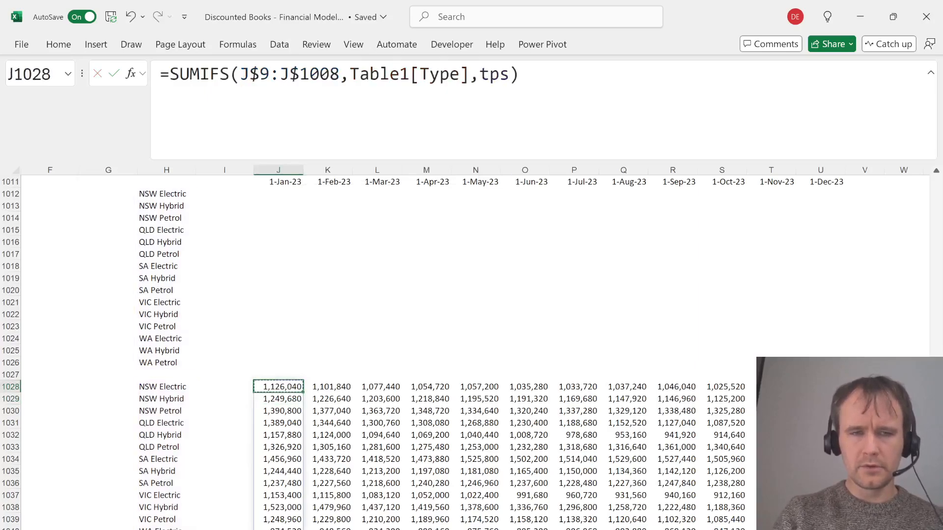
click(279, 193)
shift+click(278, 362)
text(1,126,040 3-Jul-21 17-Nov-07 22-Jan-03 1-Mar-70 24-Dec-32 6-Jan-89 27-Feb-07 6-Feb-88 24-Nov-57 29-Oct-69 14-Jul-19 21-Feb-68 31-Jan-23 4-Mar-40)
drag(279, 194, 821, 363)
key(ctrl+v)
drag(821, 194, 820, 362)
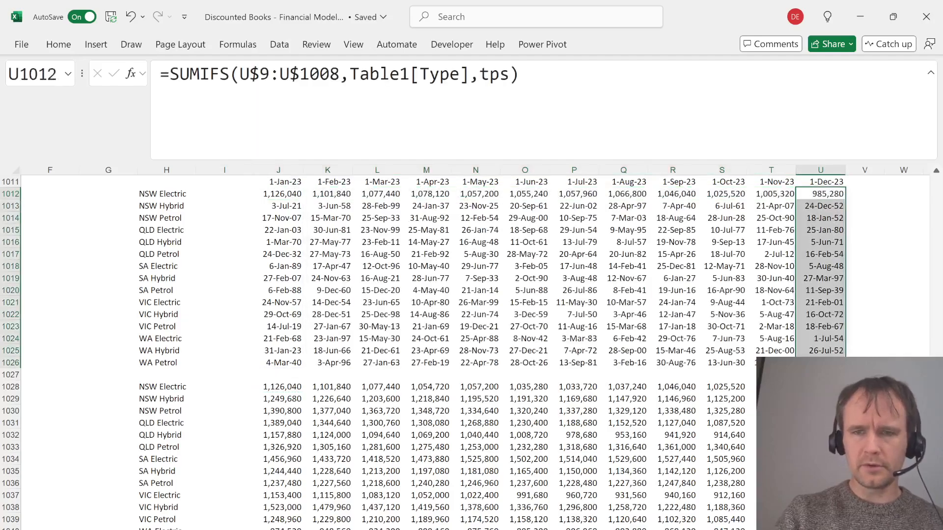
Clear the 1-Jan-23 totals from the lower block, starting at J1028
click(278, 387)
key(ctrl+shift+Down)
key(Delete)
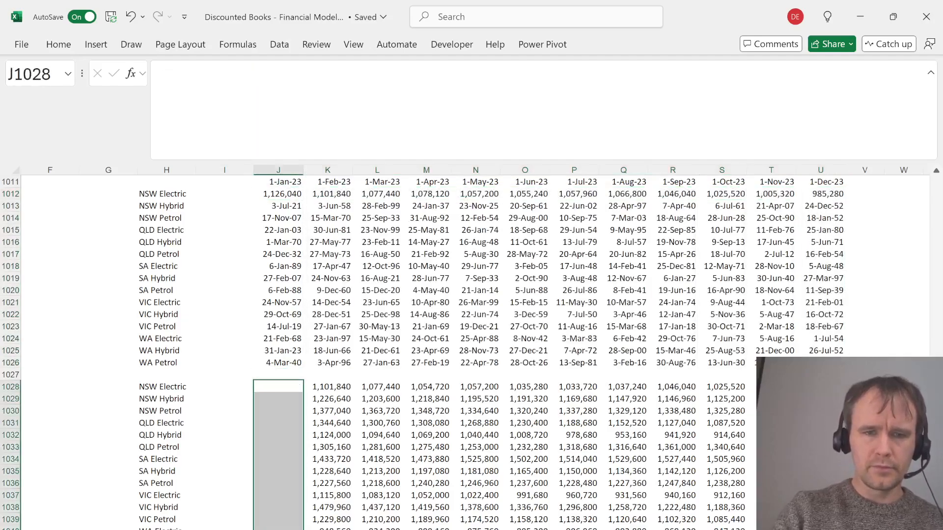
Replace the K1044 formula with =K1028#/J1012#-1 and fill it across through the December column
key(Right)
key(ctrl+Down)
key(ctrl+Down)
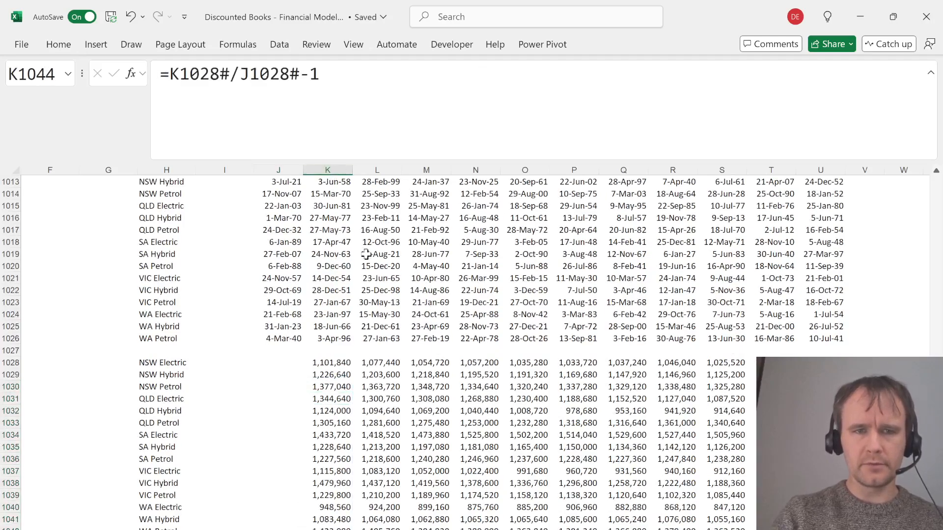
text(=)
key(ctrl+Up)
key(ctrl+Up)
text(#)
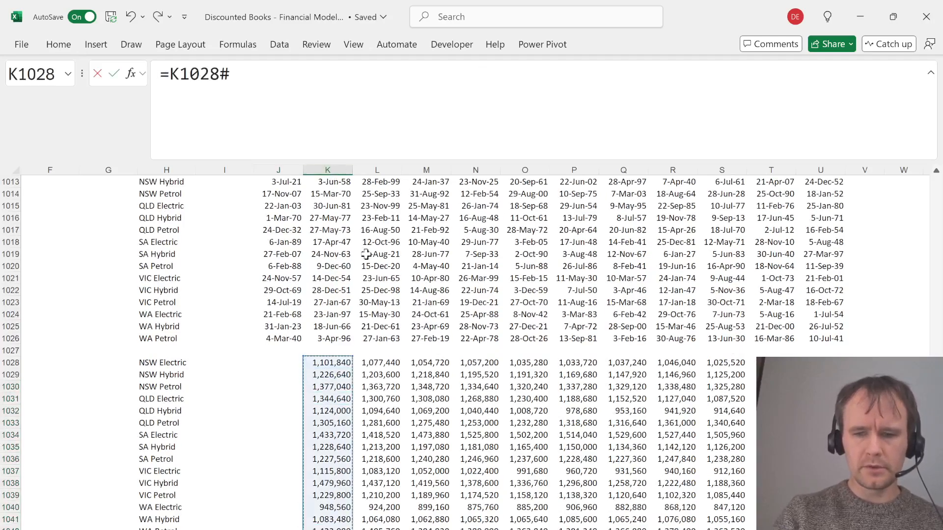
text(/)
key(Left)
key(ctrl+Up)
key(ctrl+Up)
key(Down)
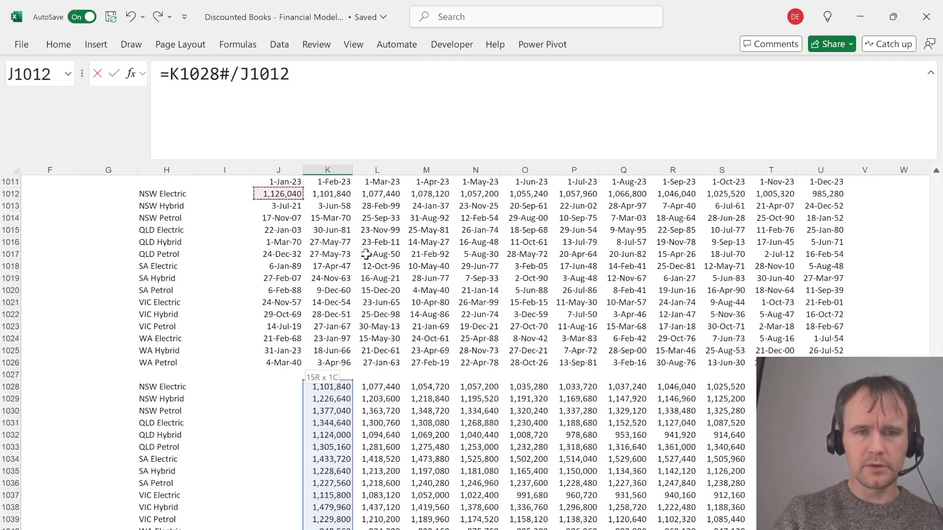
text(#-1)
key(Return)
key(Up)
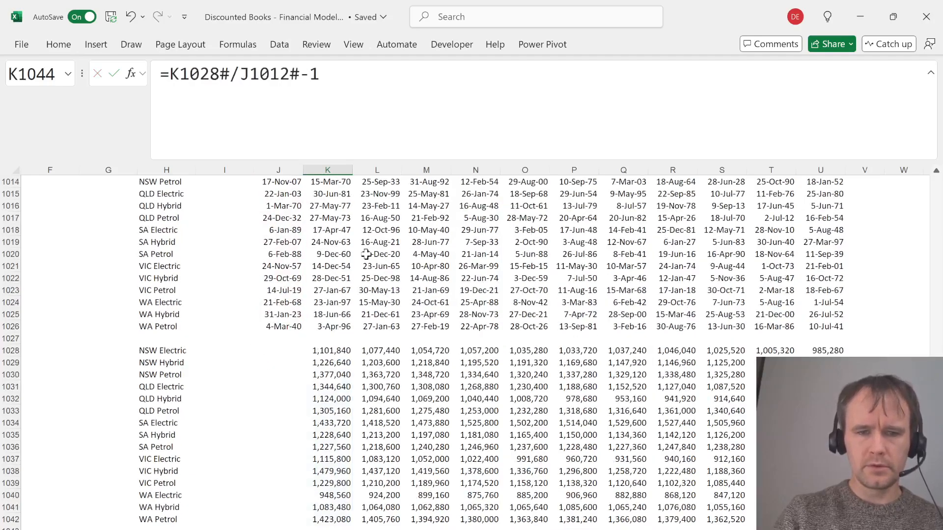
key(ctrl+shift+Down)
key(ctrl+shift+Right)
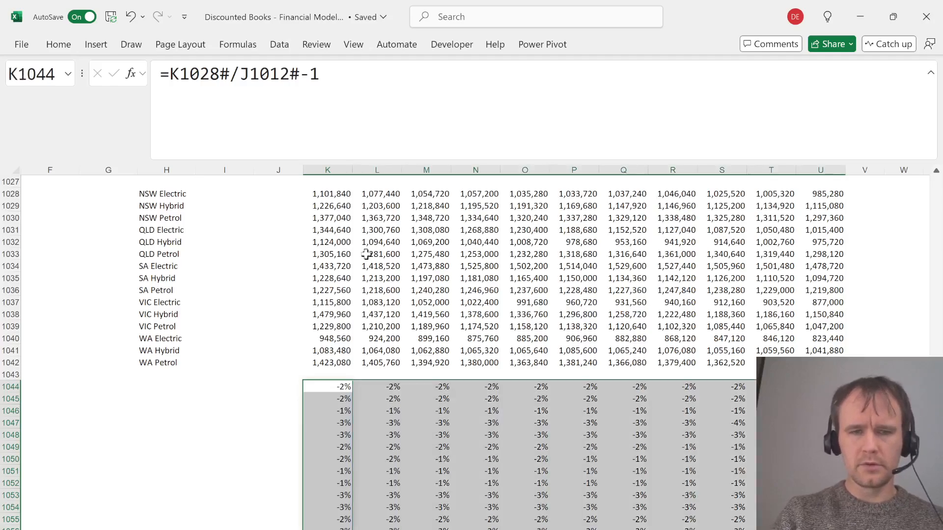
Apply the number format of row 1012 to the whole total balances block J1012:U1026
key(ctrl+Up)
key(ctrl+Up)
key(Left)
key(ctrl+Up)
key(Down)
key(Up)
key(Up)
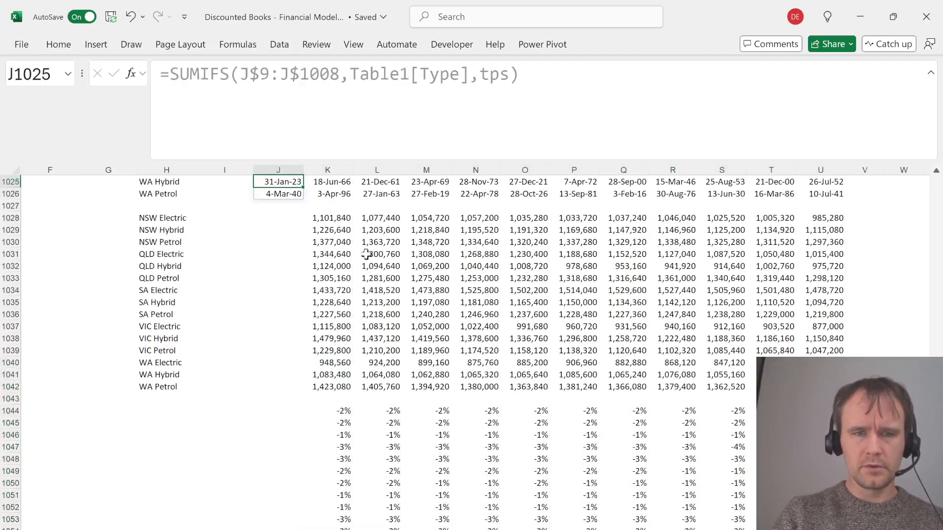
key(Up)
key(Up)
key(ctrl+Up)
key(Right)
key(Down)
key(ctrl+Down)
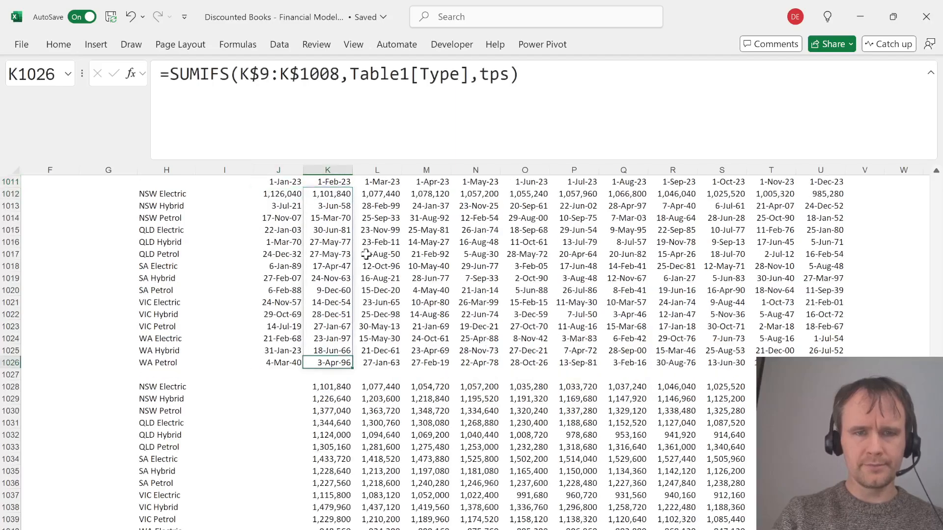
key(ctrl+Up)
key(Left)
key(Down)
key(ctrl+shift+Right)
key(ctrl+shift+Down)
key(ctrl+c)
key(ctrl+alt+v)
key(t)
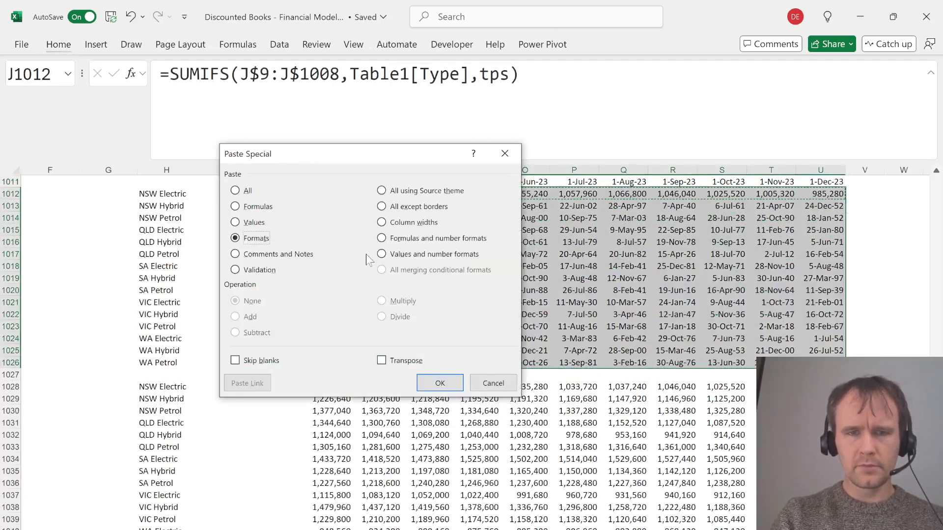
key(Return)
Check the recalculated blocks, switch to the browser quiz to read question 2, and return to the workbook
key(Right)
key(Down)
key(ctrl+Down)
key(ctrl+Down)
key(ctrl+Down)
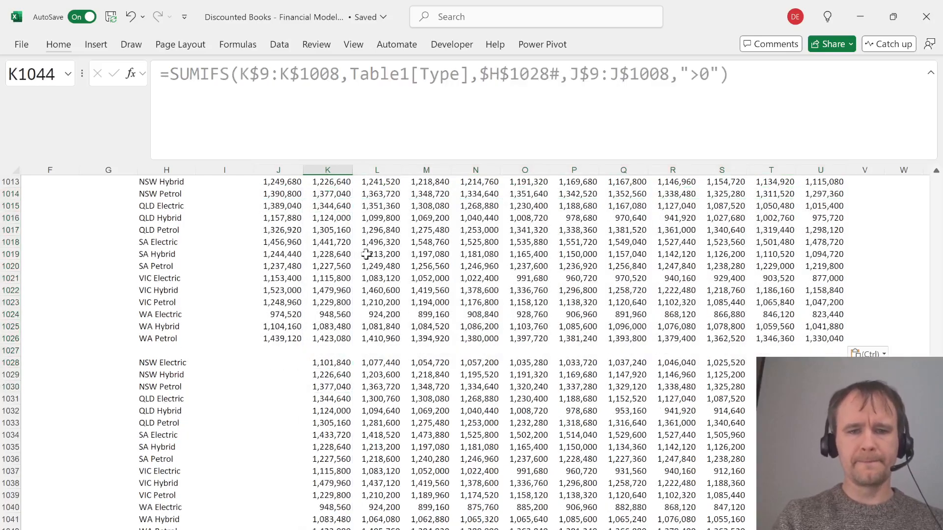
key(ctrl+Down)
key(ctrl+Up)
key(ctrl+Up)
key(alt+Tab)
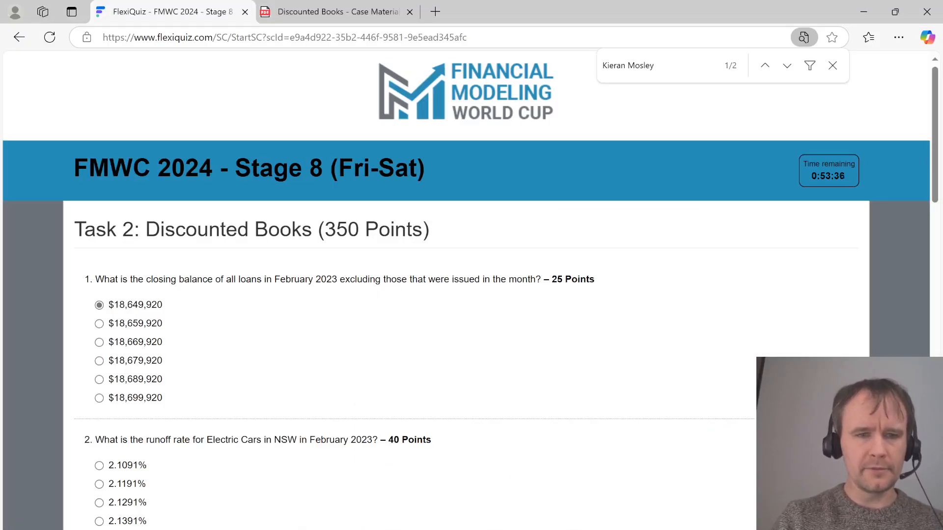
scroll(284, 440, down, 1)
key(alt+Tab)
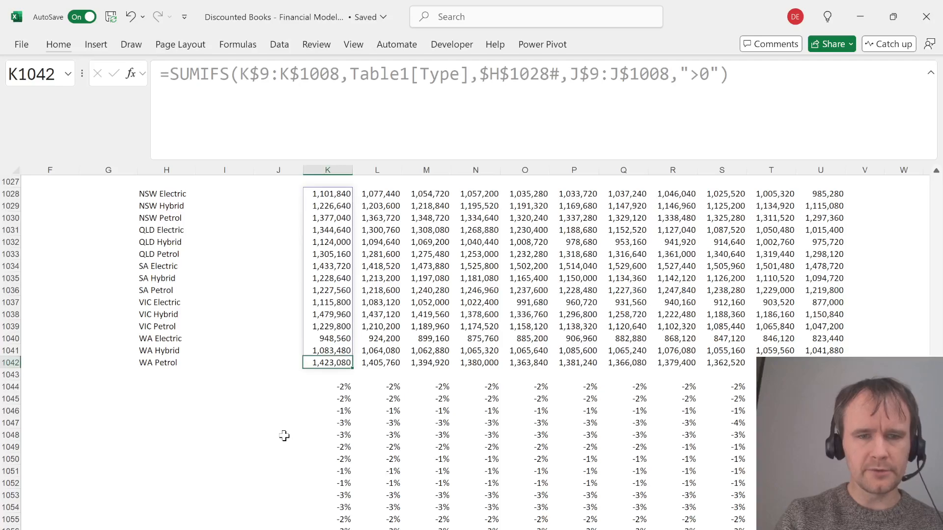
Label the runoff block with the type list by entering =tps in H1044
key(Left)
key(Left)
key(Left)
key(Down)
key(Down)
key(Down)
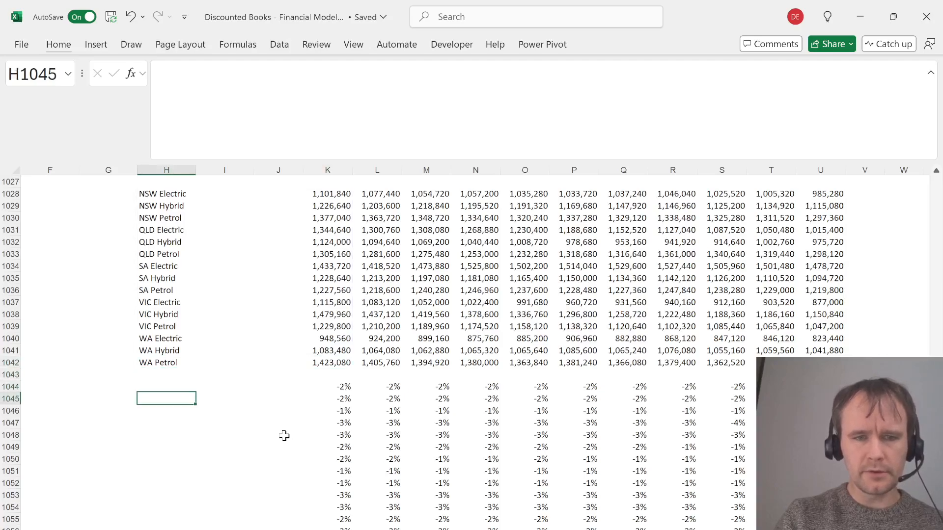
key(Up)
text(=tps)
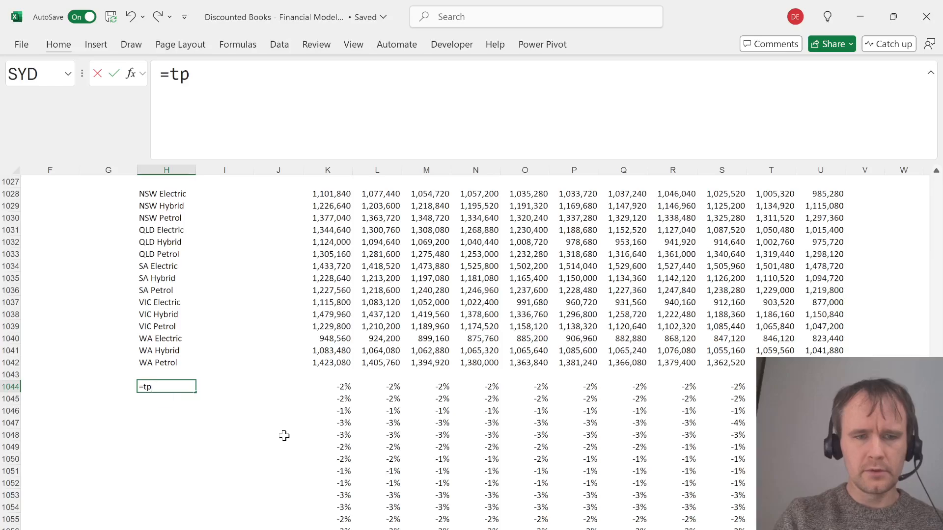
key(Return)
key(Up)
key(Right)
key(Left)
key(Down)
key(Up)
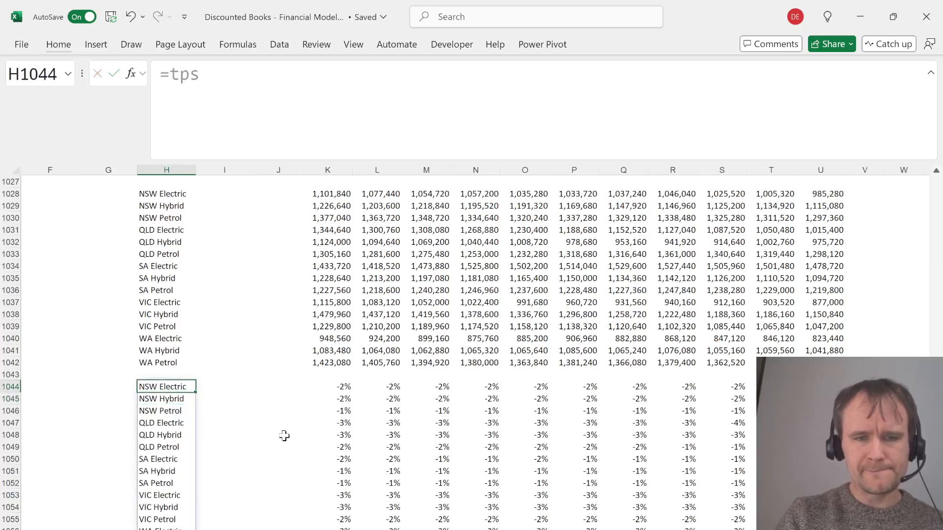
Show the runoff rates in the block starting at K1044 with three decimal places
key(Right)
key(Right)
key(Right)
key(ctrl+shift+Right)
key(ctrl+shift+Down)
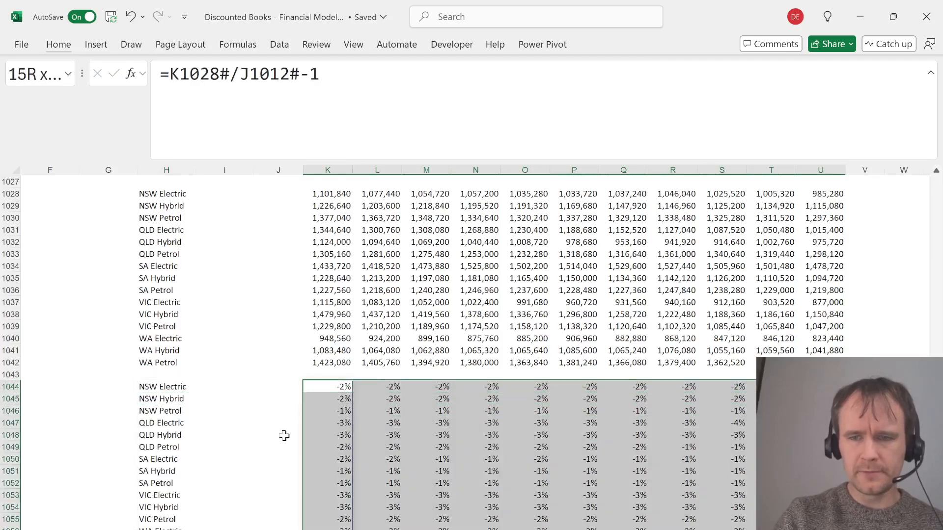
key(alt+h)
key(0)
key(alt+h)
key(0)
key(alt+Tab)
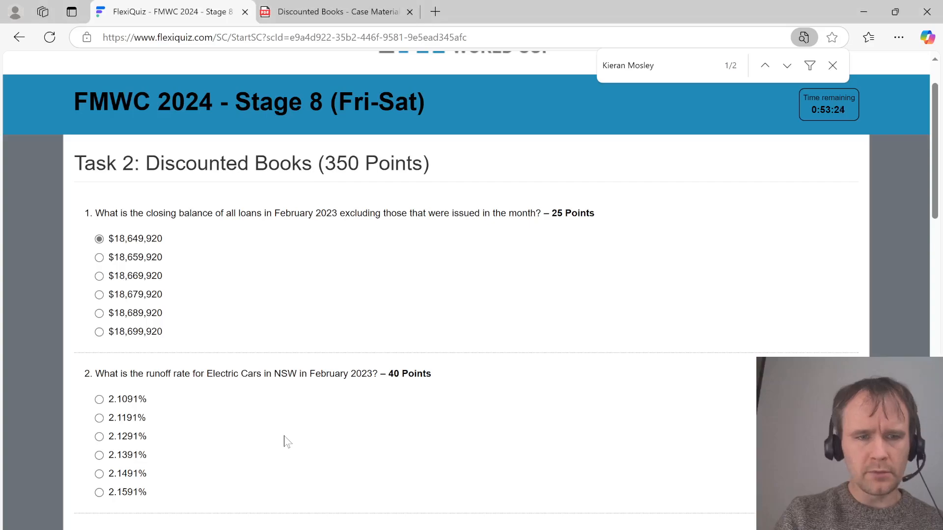
key(alt+Tab)
text(h0)
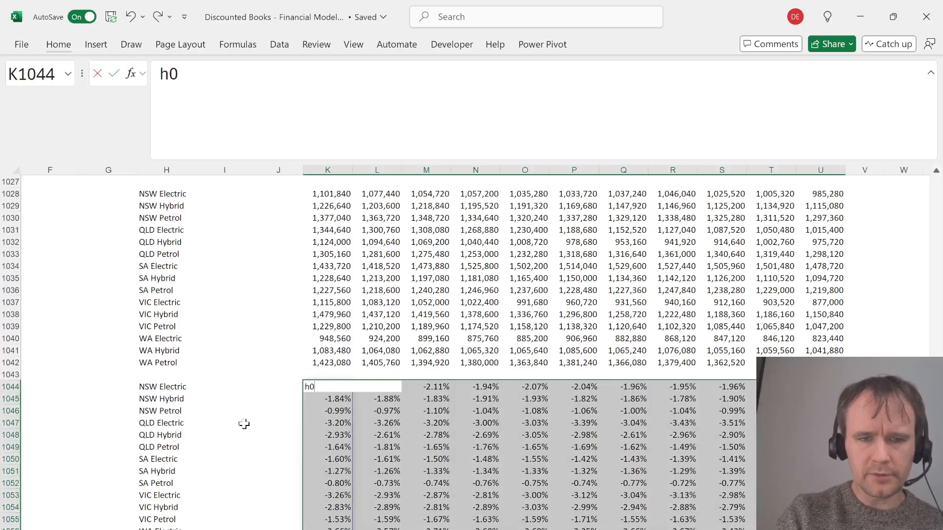
key(Escape)
key(alt+h)
key(0)
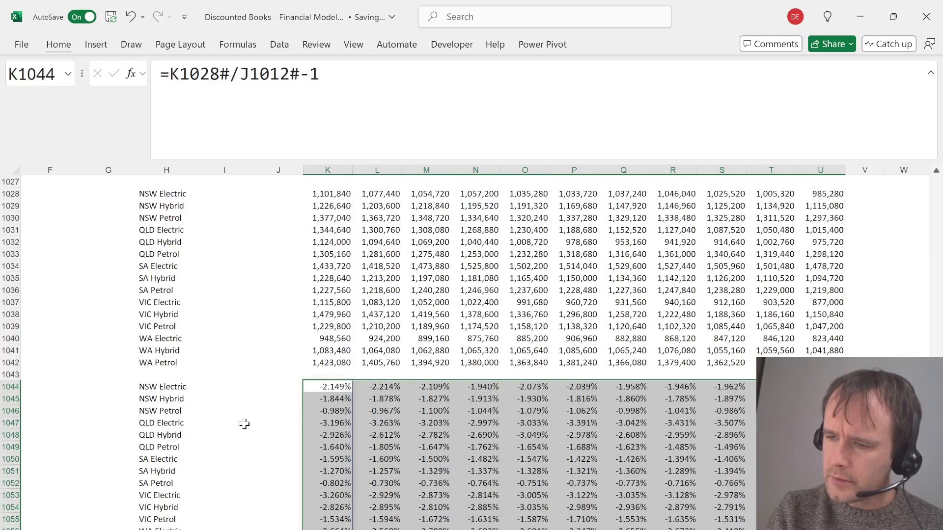
Answer quiz question 2 on the NSW electric runoff rate in February 2023 with 2.1491% in the browser
key(shift+BackSpace)
key(alt+Tab)
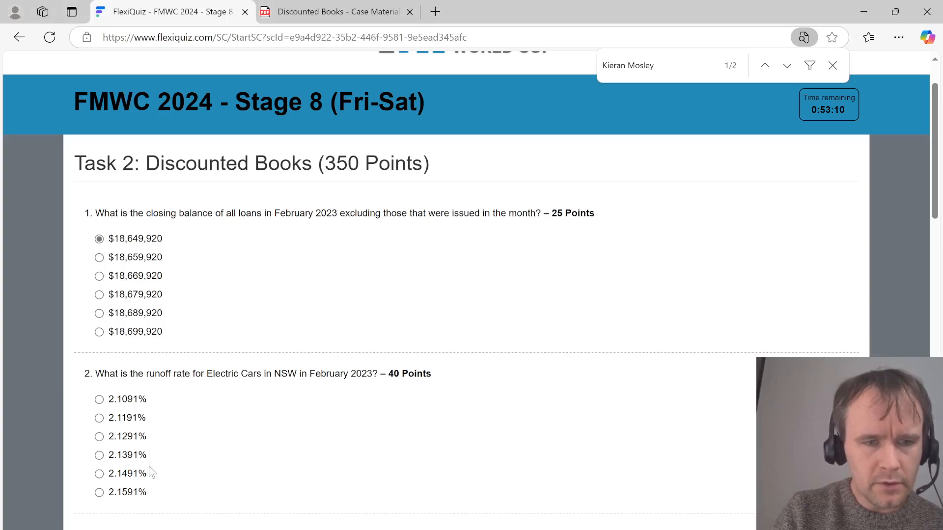
key(alt+Tab)
key(ctrl+shift+Down)
key(ctrl+shift+Right)
key(shift+BackSpace)
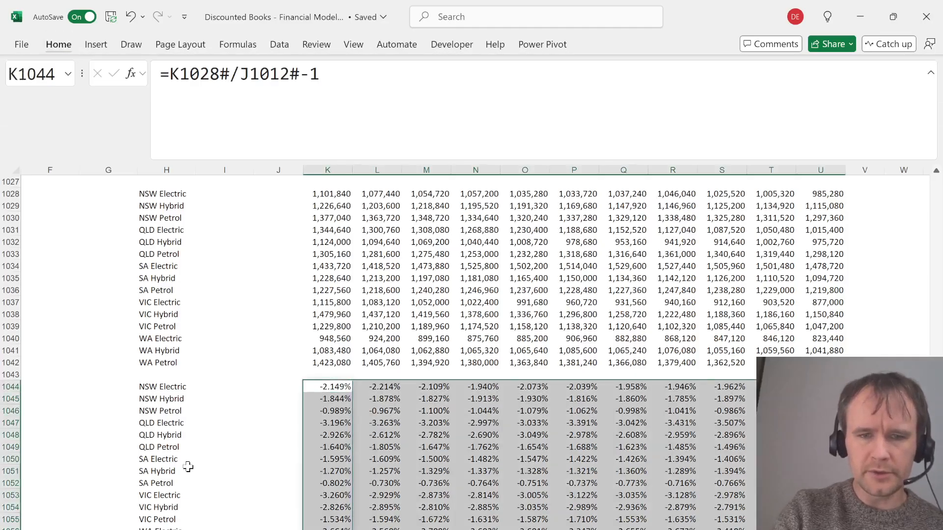
key(alt+Tab)
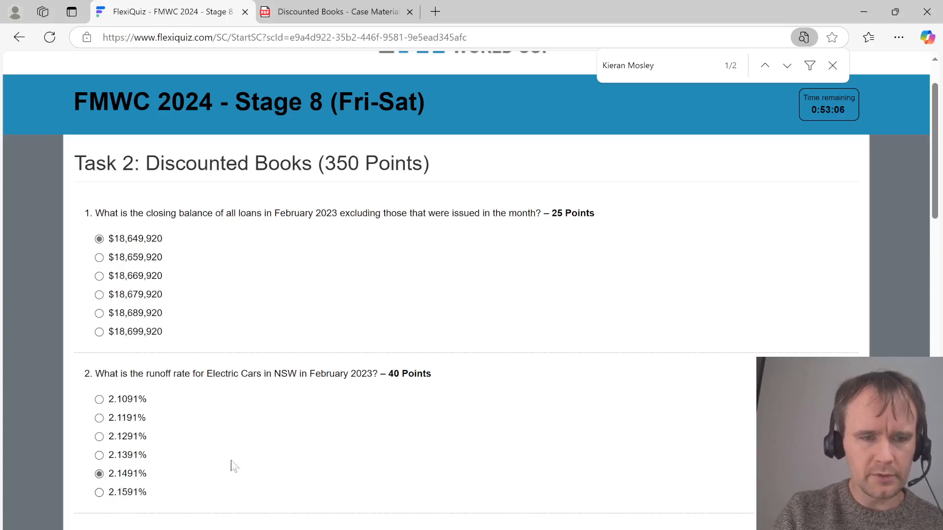
Read quiz question 3 on the average NSW hybrid runoff and review the balance and runoff blocks in the workbook
scroll(231, 467, down, 3)
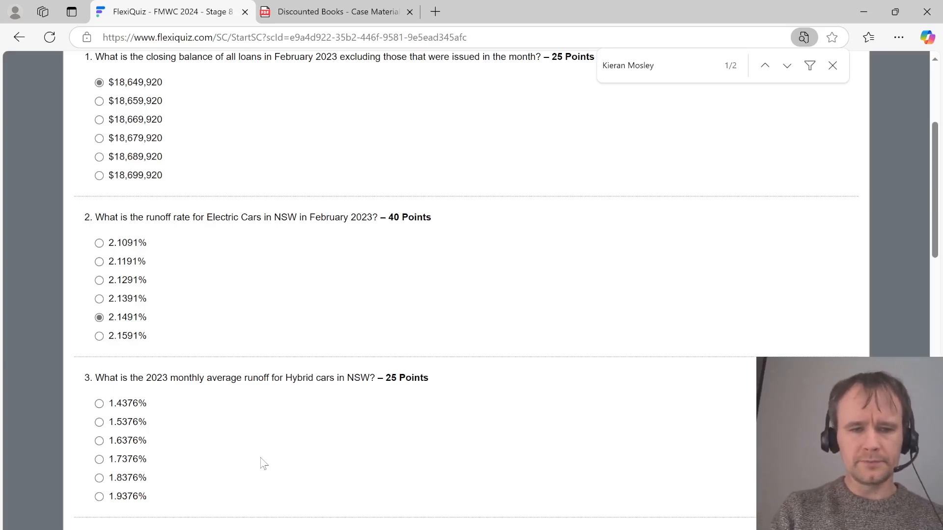
key(alt+Tab)
key(Right)
key(Up)
key(ctrl+Up)
key(ctrl+Up)
key(ctrl+Up)
key(ctrl+Up)
key(ctrl+Up)
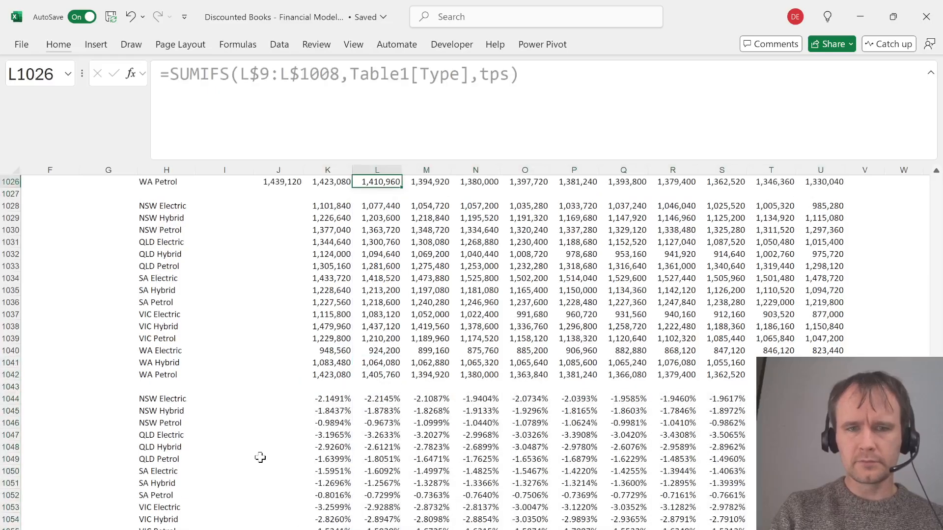
key(ctrl+Down)
key(ctrl+Down)
key(ctrl+Down)
key(ctrl+Down)
key(ctrl+Down)
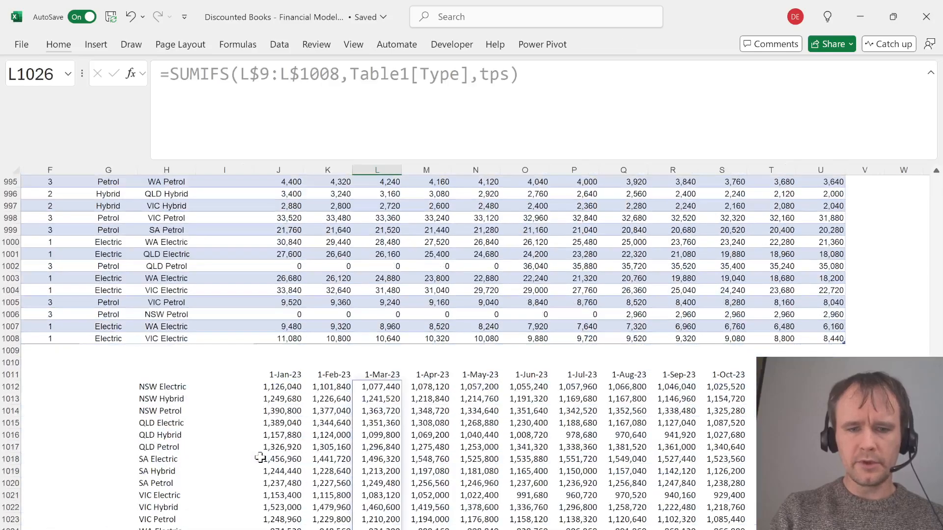
Insert a new worksheet into the workbook
key(ctrl+Up)
key(alt+h)
key(i)
key(s)
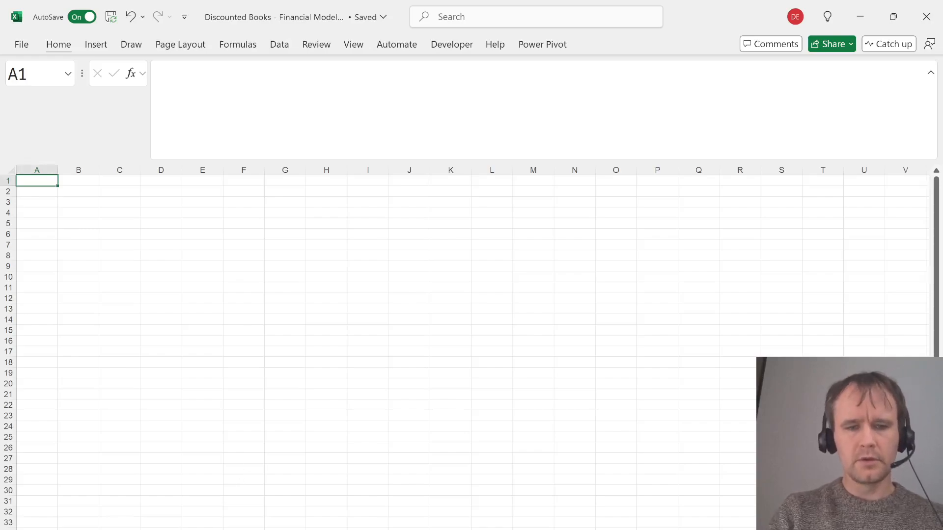
Copy the 2023 month dates from J7:U7 of the loan data sheet into the new sheet starting at E1
key(ctrl+Page_Down)
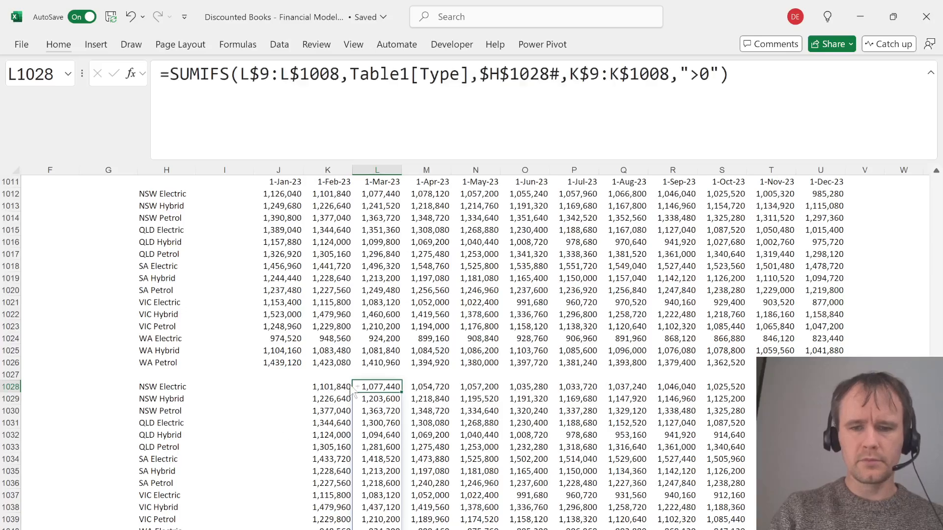
key(ctrl+Up)
key(ctrl+Up)
key(ctrl+Up)
key(ctrl+Up)
key(Left)
key(Left)
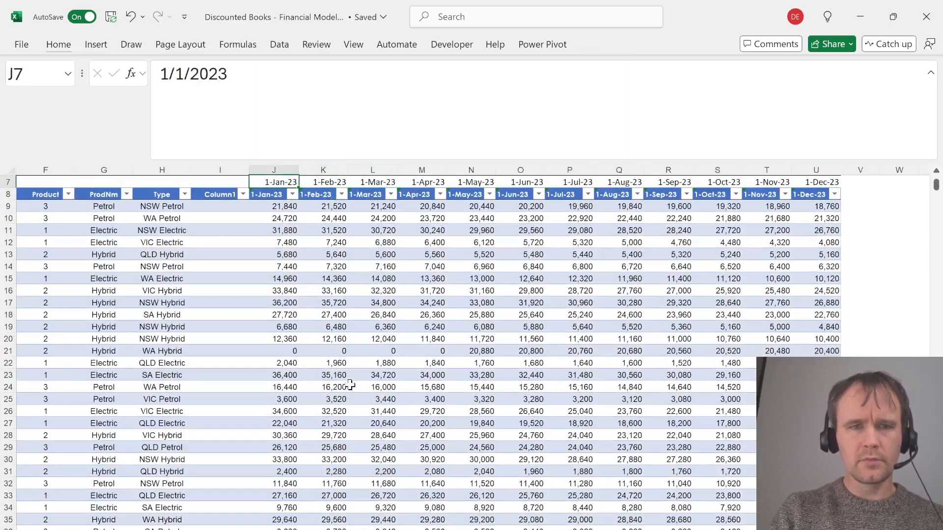
key(Right)
key(Left)
key(ctrl+shift+Right)
key(ctrl+c)
key(ctrl+Page_Up)
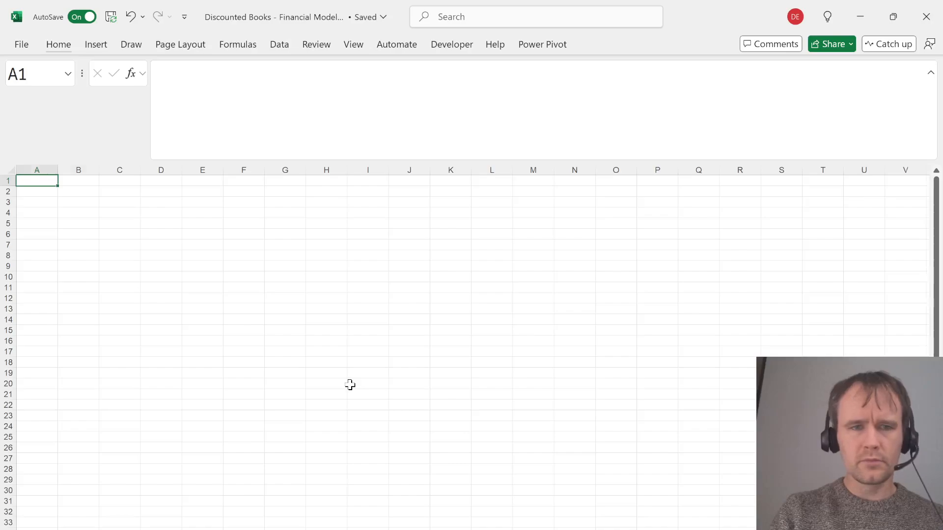
key(Right)
key(Right)
key(Right)
key(Right)
key(ctrl+v)
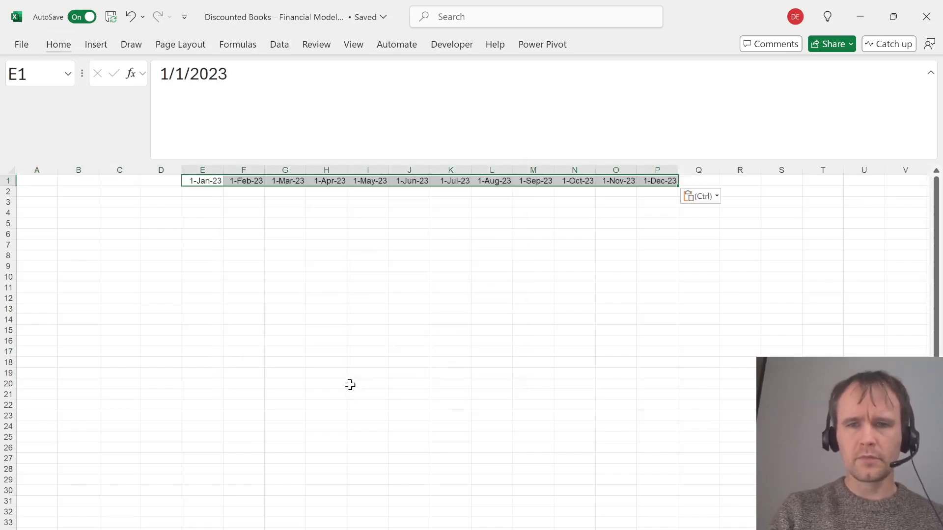
Enter =EOMONTH(P1,1) in Q1 to extend the timeline by one month
key(ctrl+Right)
key(Right)
text(=eom)
key(Tab)
key(Left)
text(,)
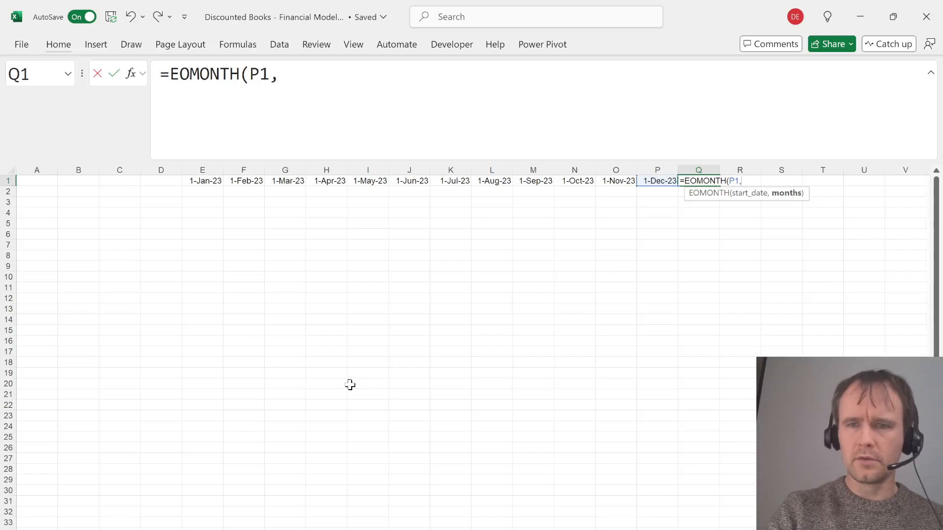
text(1)
key(Return)
Copy only the date format of P1 to Q1
key(Up)
key(Left)
key(ctrl+c)
key(Right)
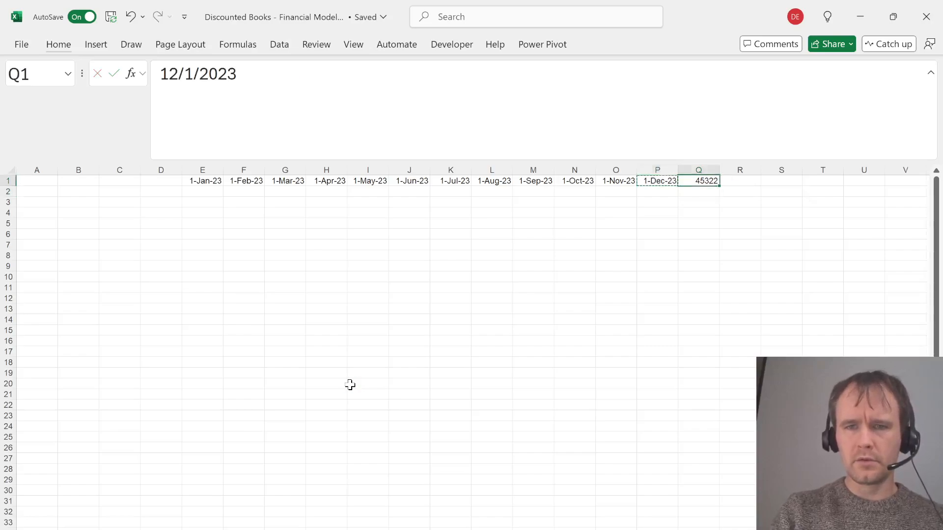
key(ctrl+alt+v)
key(t)
key(Return)
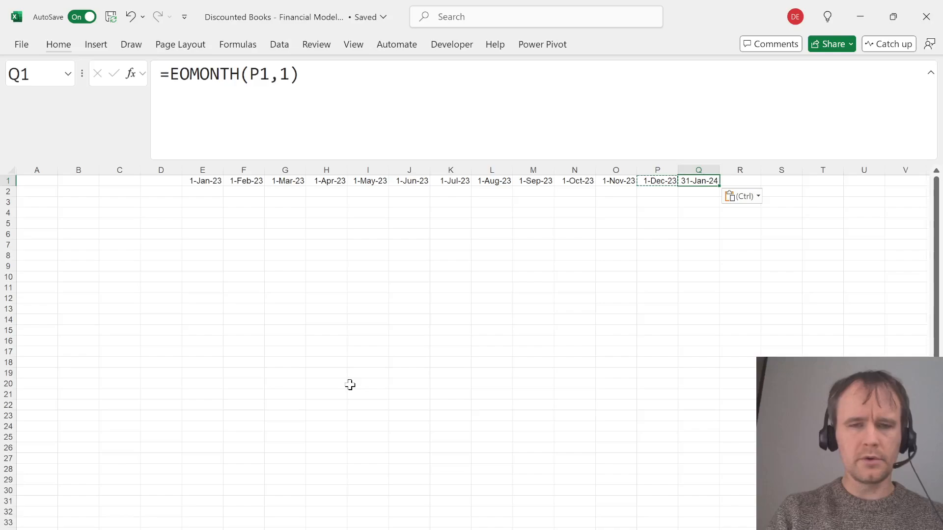
Enter =EDATE(P1,1) in Q1 to extend the timeline by one month
text(=ed)
key(Tab)
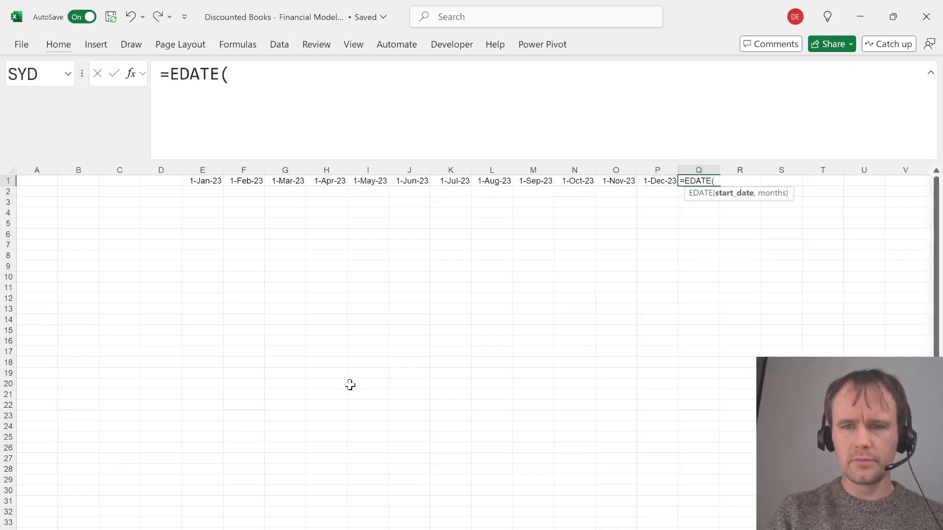
key(Left)
text(,1))
key(ctrl+Return)
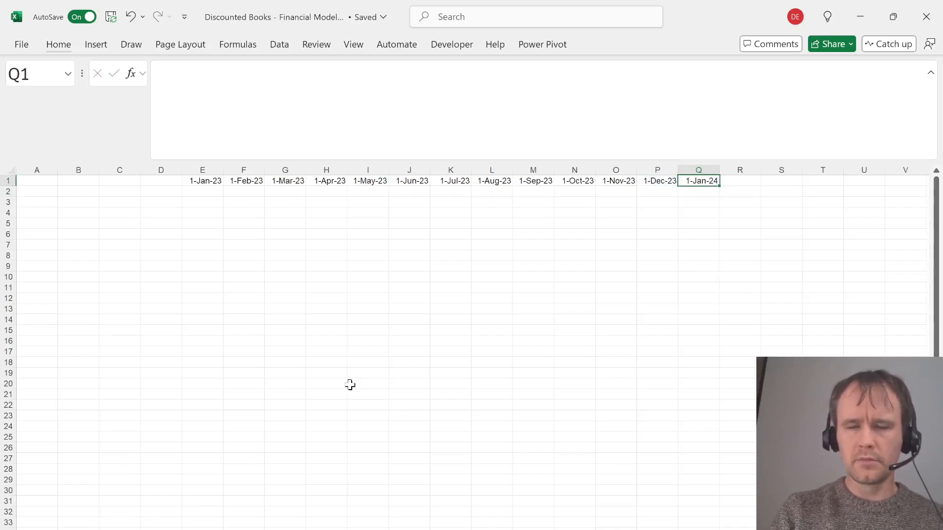
Fill the EDATE formula in Q1 across through BL1 to extend the monthly timeline to 1-Dec-27
key(shift+Right)
key(shift+Right)
key(shift+Right)
key(shift+Right)
key(shift+Right)
key(shift+Right)
key(shift+Right)
key(shift+Right)
key(shift+Right)
key(shift+Right)
key(shift+Right)
key(shift+Right)
key(shift+Right)
key(shift+Right)
key(shift+Right)
key(shift+Right)
key(shift+Right)
key(shift+Right)
key(shift+Right)
key(shift+Right)
key(shift+Right)
key(shift+Right)
key(shift+Right)
key(shift+Right)
key(shift+Right)
key(shift+Right)
key(shift+Right)
key(shift+Right)
key(shift+Right)
key(shift+Right)
key(shift+Right)
key(shift+Right)
key(shift+Right)
key(shift+Right)
key(shift+Right)
key(shift+Right)
key(shift+Right)
key(shift+Right)
key(shift+Right)
key(shift+Right)
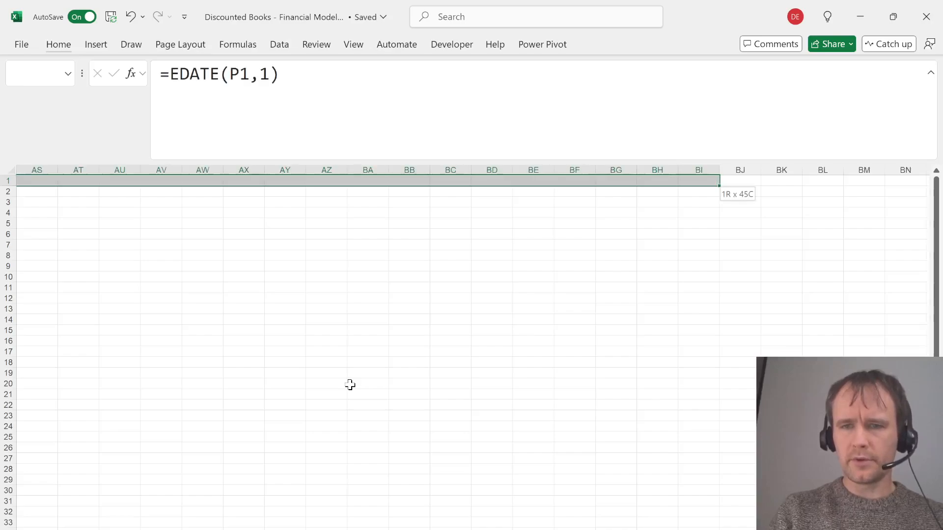
key(ctrl+r)
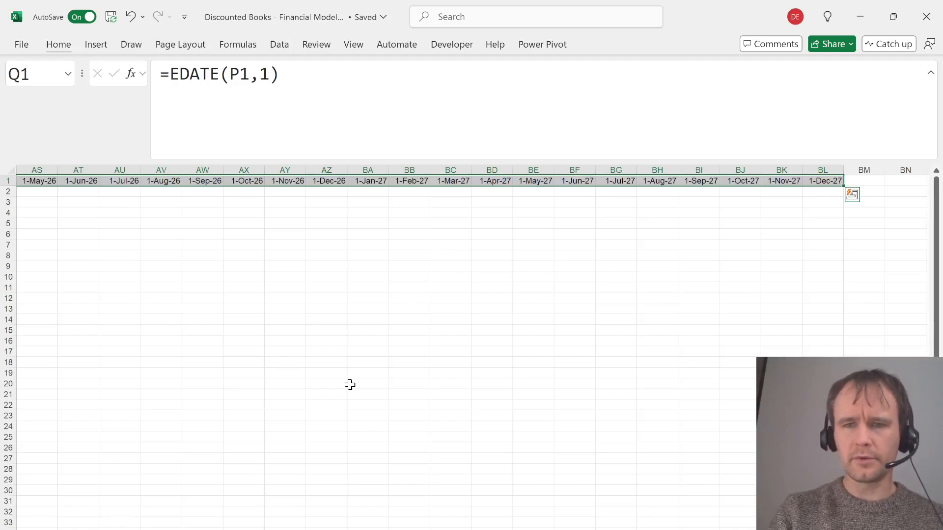
Extend the EDATE fill in row 1 through BX1 to add another twelve months to the timeline
key(shift+Right)
key(shift+Right)
key(shift+Right)
key(shift+Right)
key(shift+Right)
key(shift+Right)
key(shift+Right)
key(shift+Right)
key(shift+Right)
key(shift+Right)
key(shift+Right)
key(shift+Right)
key(shift+Right)
key(shift+Right)
key(shift+Right)
key(shift+Right)
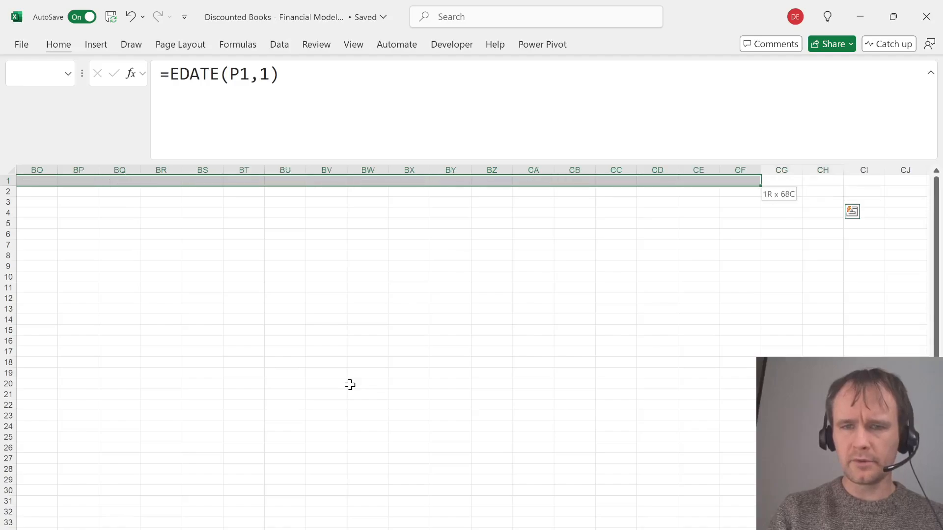
key(shift+Left)
key(shift+Left)
key(shift+Left)
key(shift+Left)
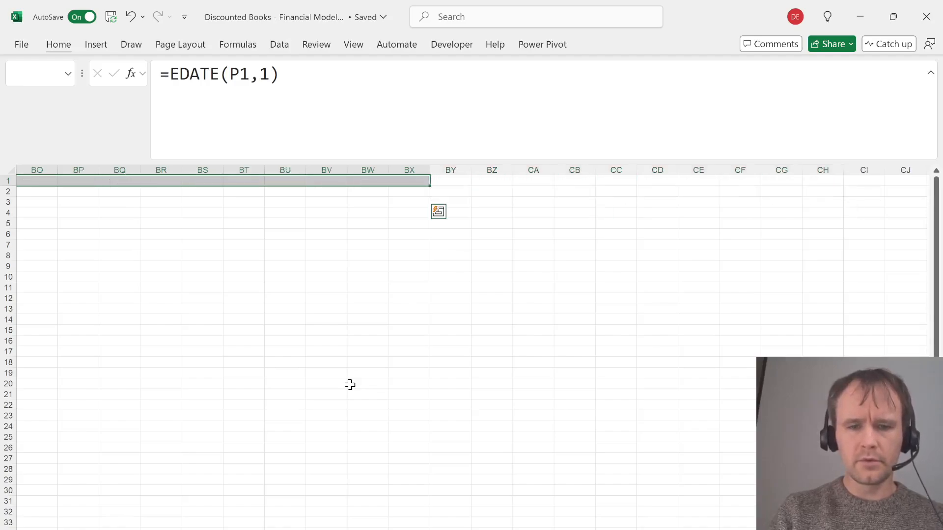
key(ctrl+r)
Hide all unused columns after the end of the timeline, from BY through XFD
key(Right)
key(ctrl+Right)
key(Right)
key(ctrl+shift+Right)
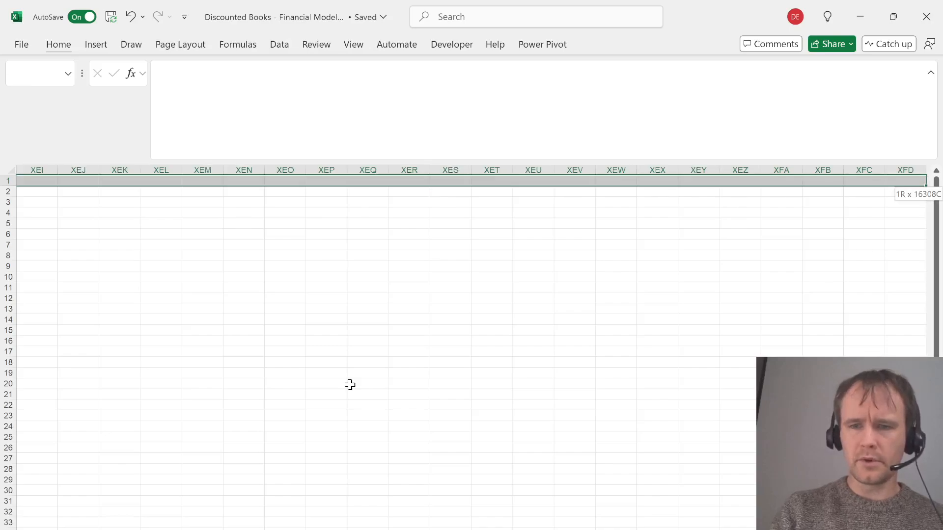
key(ctrl+0)
key(ctrl+Left)
key(ctrl+Left)
key(Left)
key(Left)
key(Left)
key(Right)
key(Right)
key(Right)
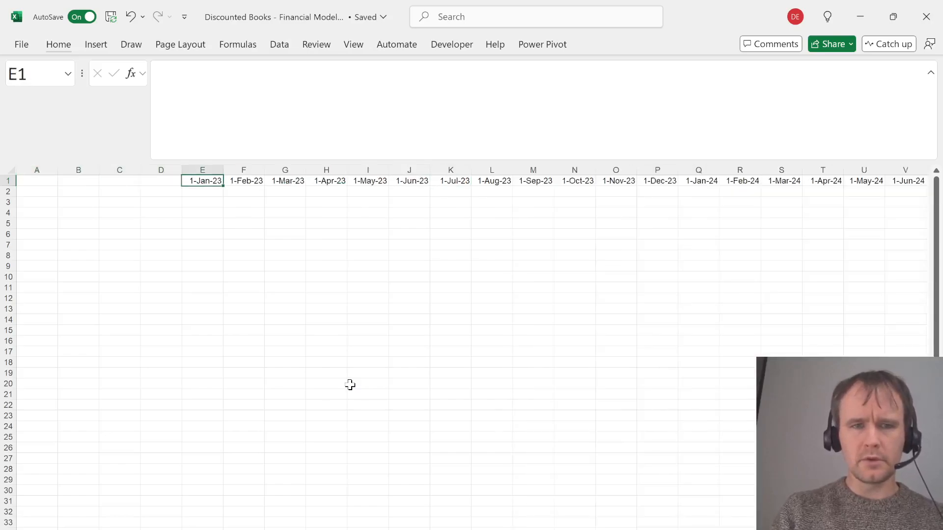
Shade the 2023 columns E:P with a yellow fill
key(ctrl+space)
key(shift+Right)
key(shift+Right)
key(shift+Right)
key(shift+Right)
key(shift+Right)
key(shift+Right)
key(shift+Right)
key(shift+Right)
key(shift+Right)
key(shift+Right)
key(shift+Right)
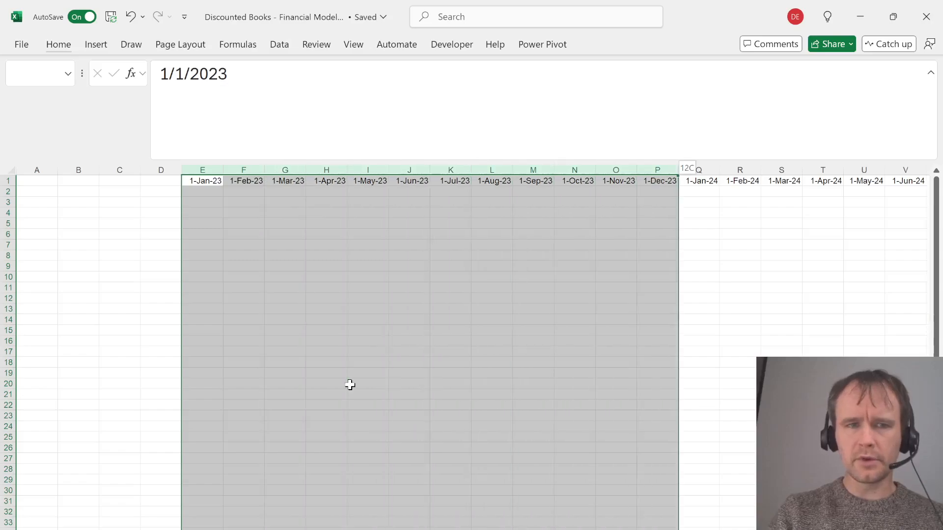
click(59, 45)
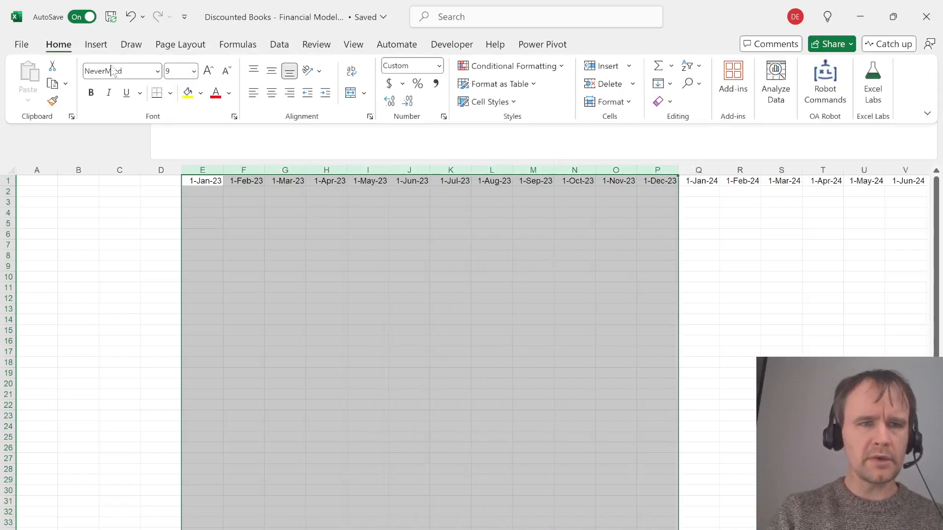
click(189, 102)
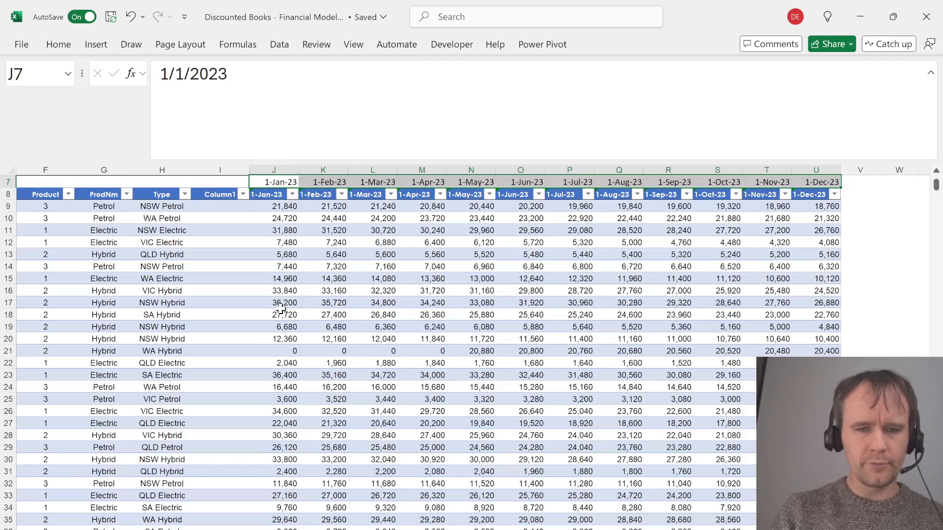
Examine the monthly totals by type below the loan table on the Data sheet
key(ctrl+Down)
key(Down)
key(Down)
key(Down)
key(ctrl+Down)
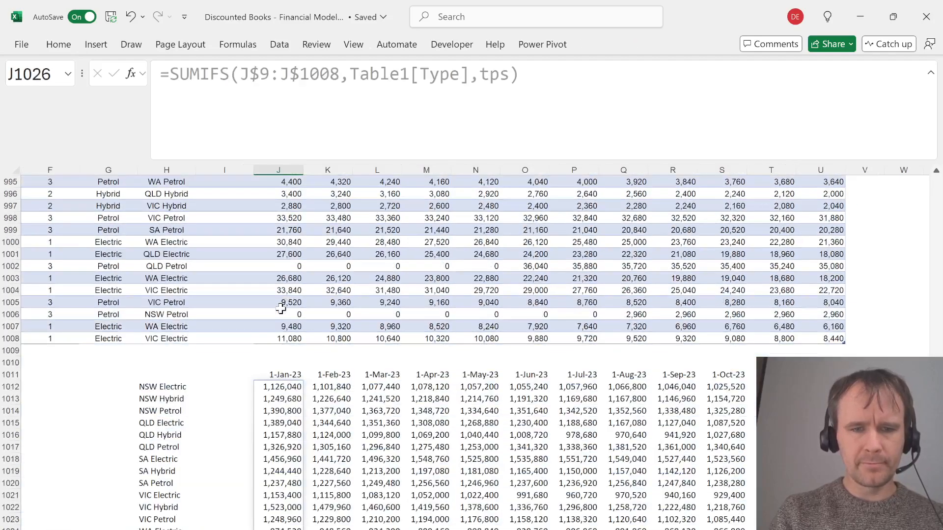
key(ctrl+Up)
key(Up)
key(ctrl+Page_Up)
key(ctrl+Page_Up)
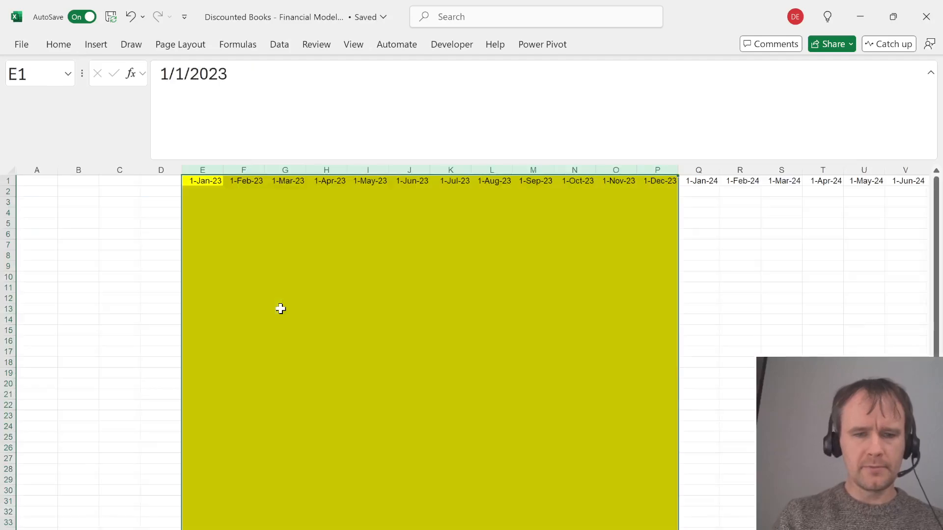
List the state and product types from B3 down with the formula =tps
key(Left)
key(Left)
key(Left)
key(Down)
key(Down)
text(=top)
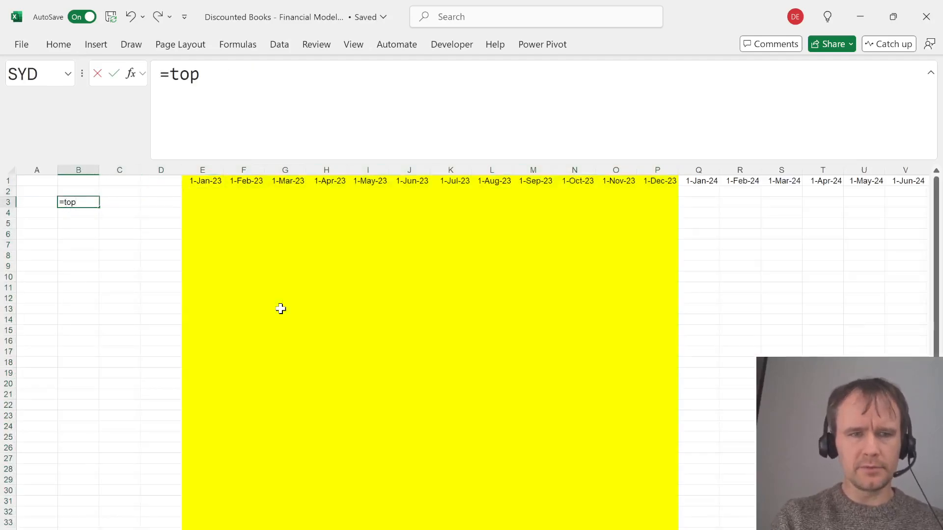
key(BackSpace)
key(BackSpace)
text(ps)
key(Return)
Enter the heading Closing in A2 above the list of types
key(Up)
key(Left)
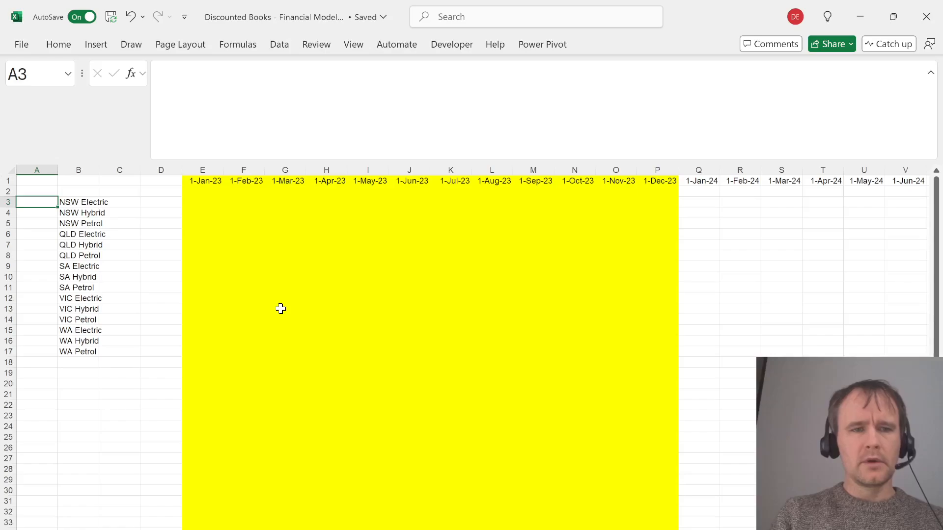
key(Up)
text(O)
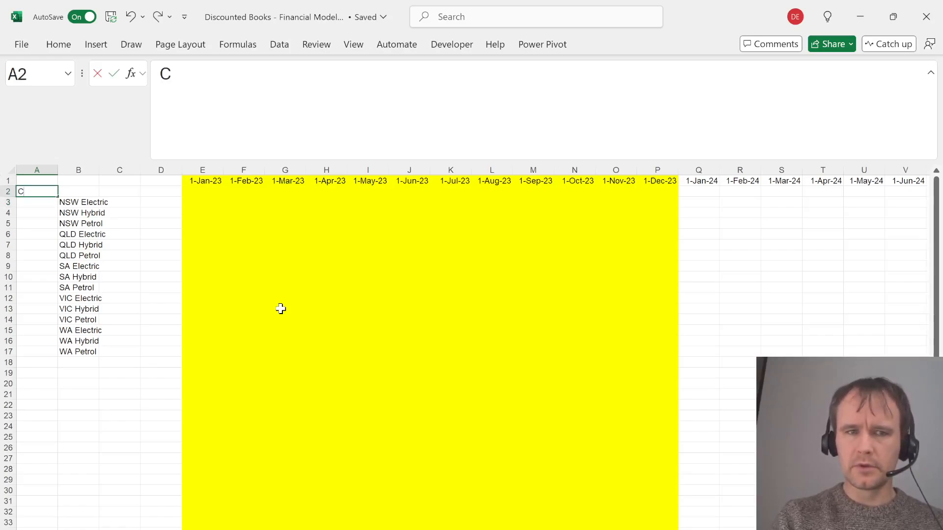
key(Right)
key(Down)
key(Down)
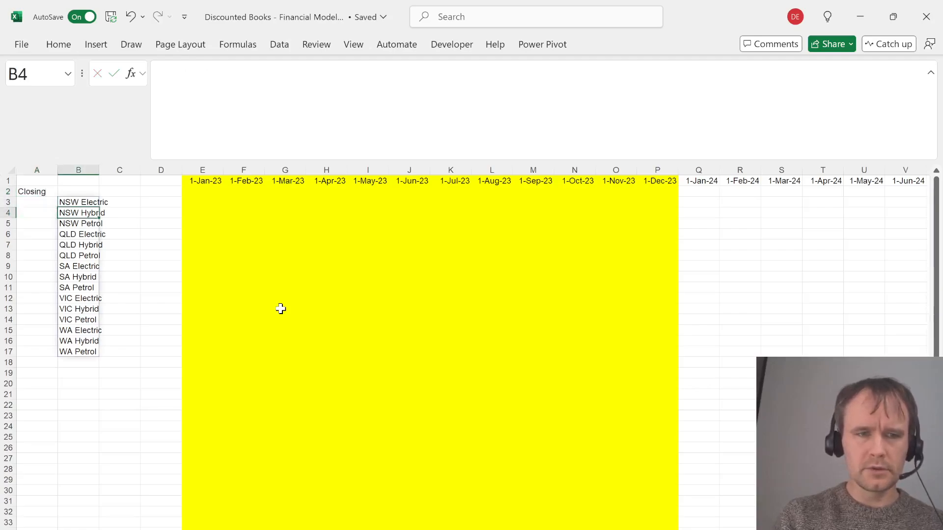
Enter the heading Opening in A19 and list the types from B20 down with =tps
key(ctrl+Down)
key(Down)
key(Down)
key(Left)
text(O)
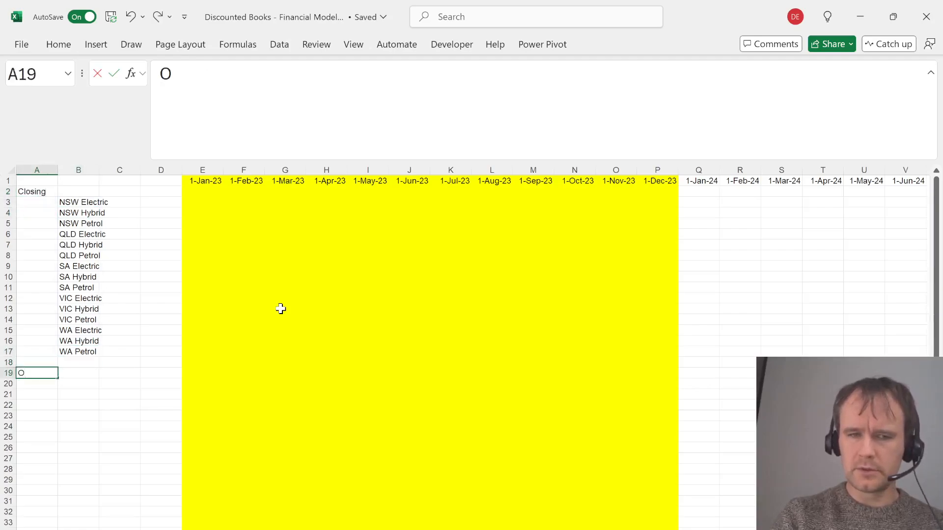
text(pening)
key(Return)
key(Right)
text(=tp)
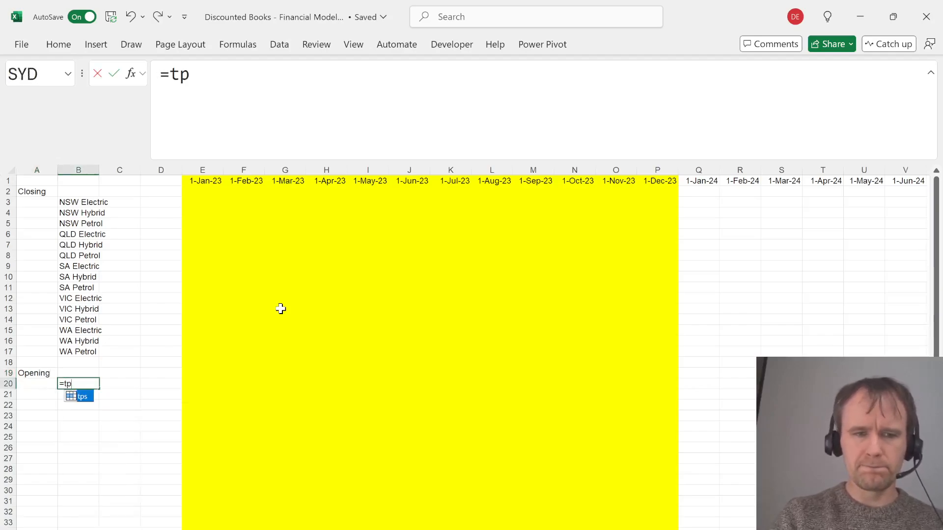
text(s)
key(Return)
Enter =Data!J1012:U1026 in E3 to bring the 2023 balances by type into the Closing block
key(Up)
key(Up)
key(Right)
key(Right)
key(Right)
key(ctrl+Up)
key(Right)
key(Down)
key(Down)
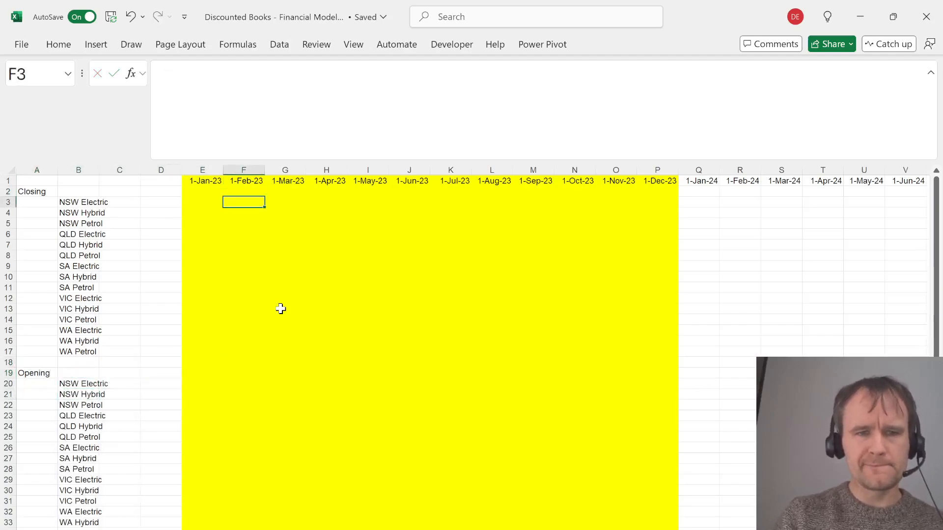
key(Left)
text(=)
key(ctrl+Page_Up)
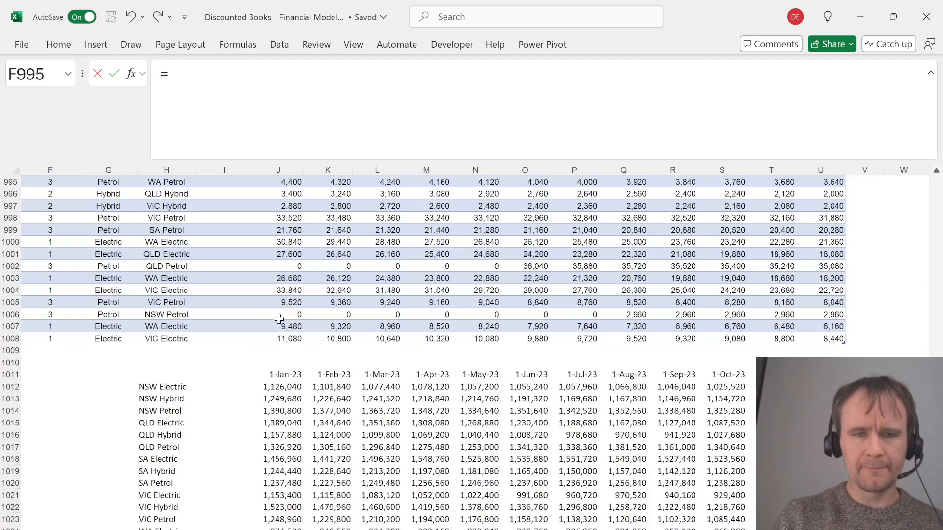
click(279, 391)
key(ctrl+shift+Right)
key(ctrl+shift+Down)
key(Return)
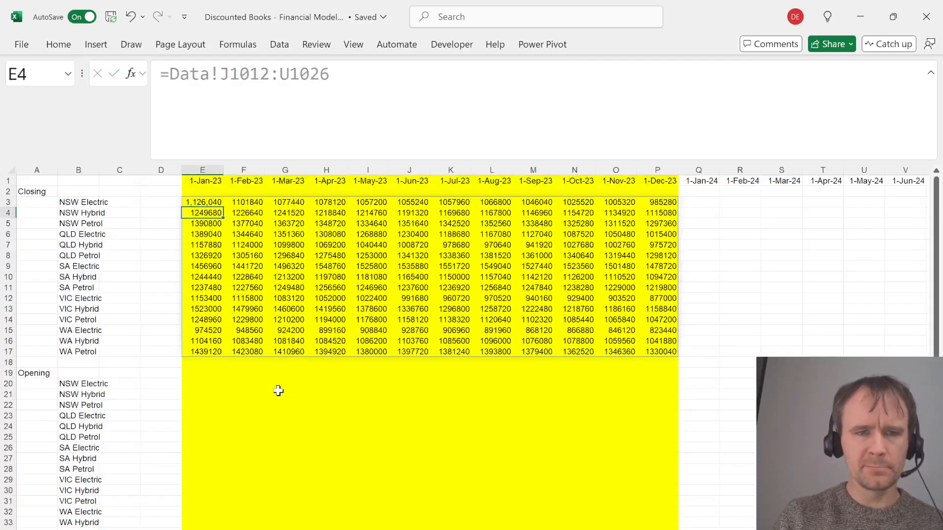
Copy only the formatting of E3 across the closing balances in E3:P17
key(Up)
key(ctrl+c)
key(ctrl+shift+Right)
key(ctrl+shift+Down)
key(alt+h)
key(v)
key(r)
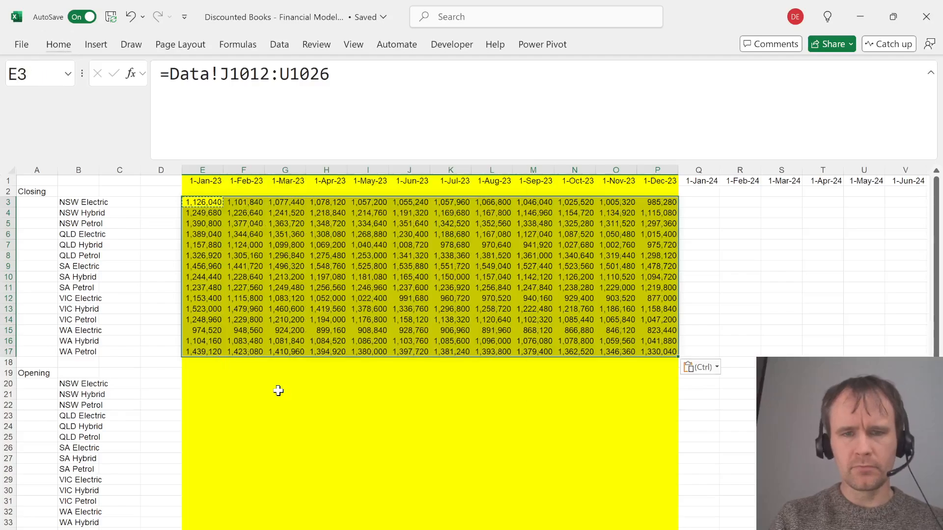
Enter =Data!K1028:U1042 in F20 to bring the 2023 opening balances by type into the Opening block
key(ctrl+Down)
key(Down)
key(Down)
key(Down)
key(Right)
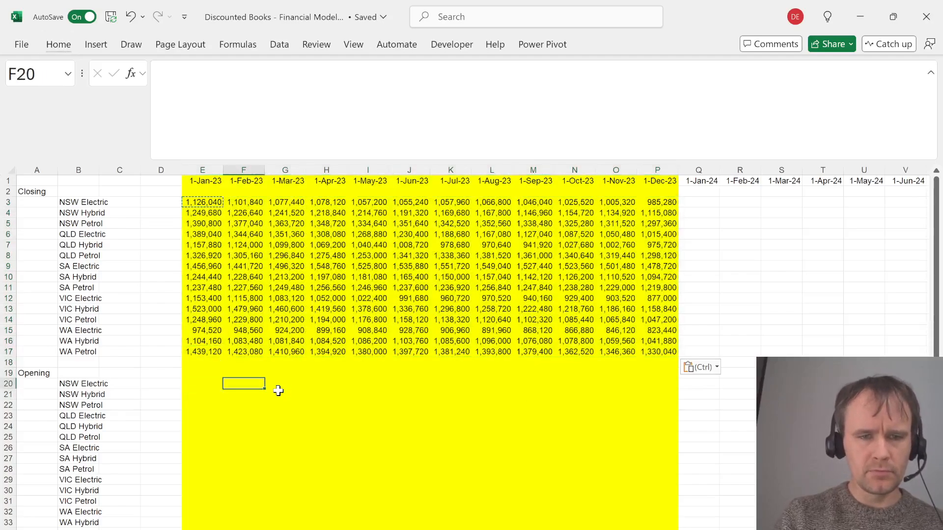
text(=)
key(ctrl+Page_Down)
click(334, 515)
scroll(334, 514, down, 2)
click(335, 514)
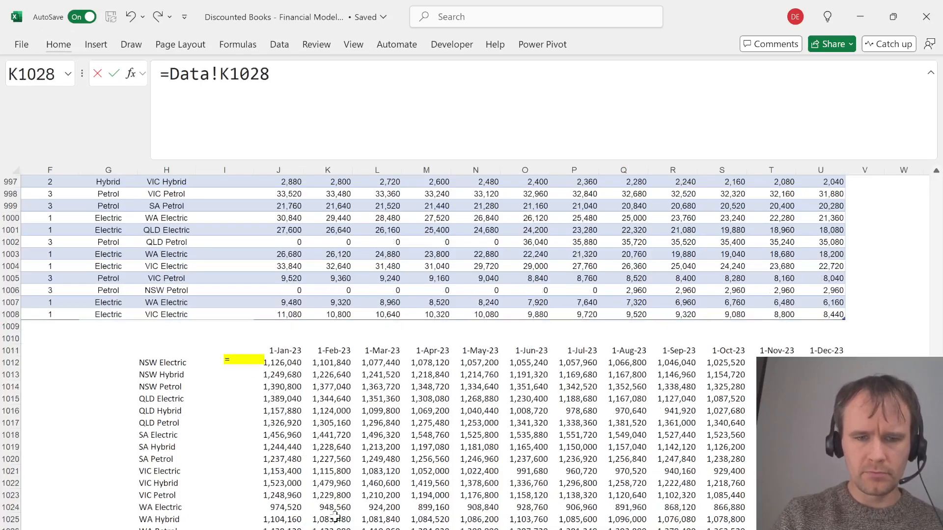
scroll(335, 516, down, 3)
key(ctrl+shift+Right)
key(ctrl+shift+Down)
key(Return)
key(Up)
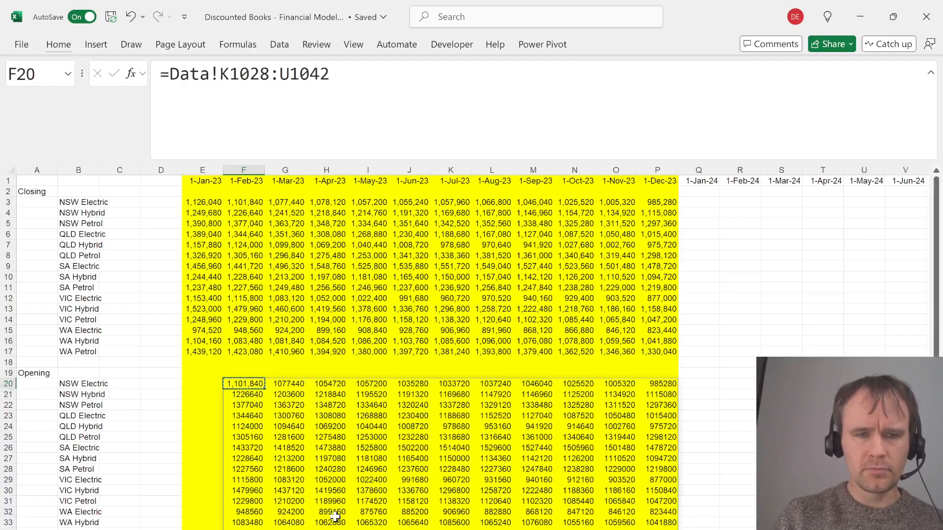
Apply the thousands-separator number format of F20 across the opening balances in F20:P34
key(ctrl+shift+Right)
key(ctrl+shift+Down)
key(ctrl+Down)
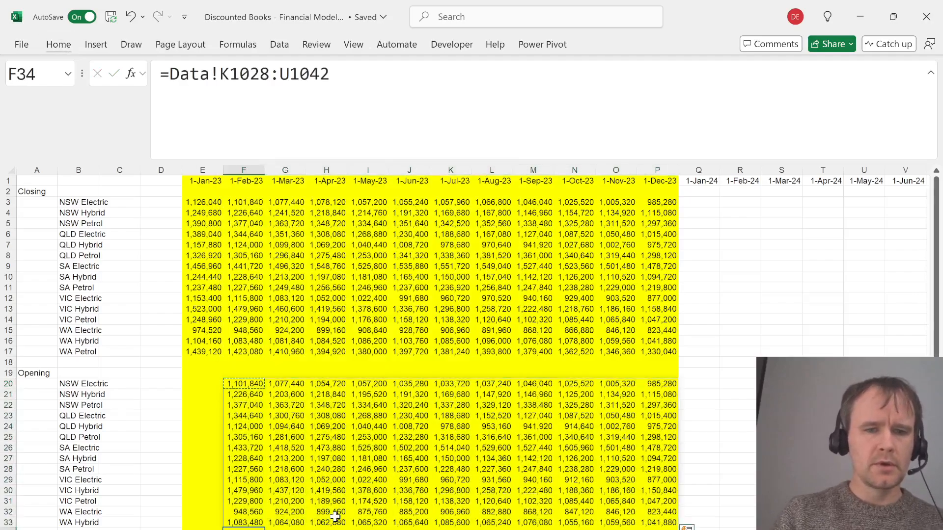
Enter the heading Runoff in A36 and list the types from B37 down with =tps
key(Down)
key(Down)
key(Left)
key(Left)
key(Left)
key(Left)
key(Left)
text(Runoff)
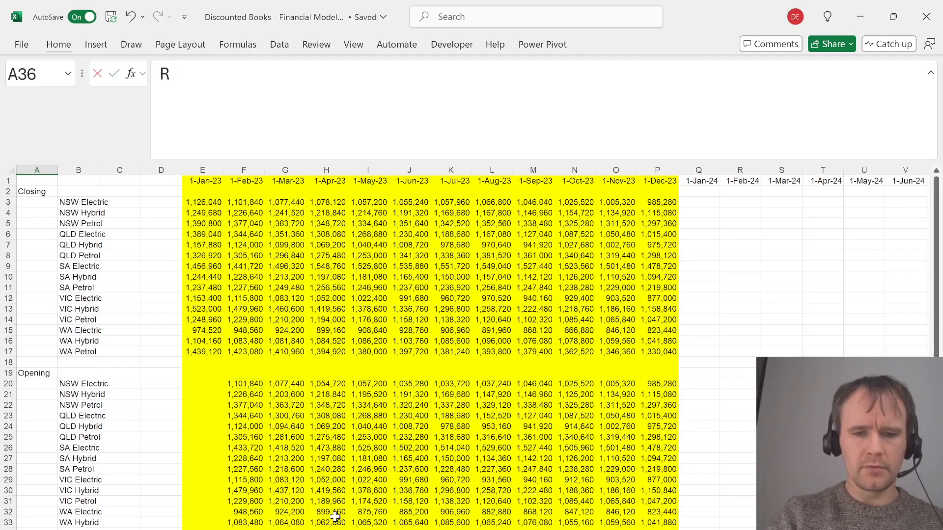
key(Tab)
key(Down)
key(Down)
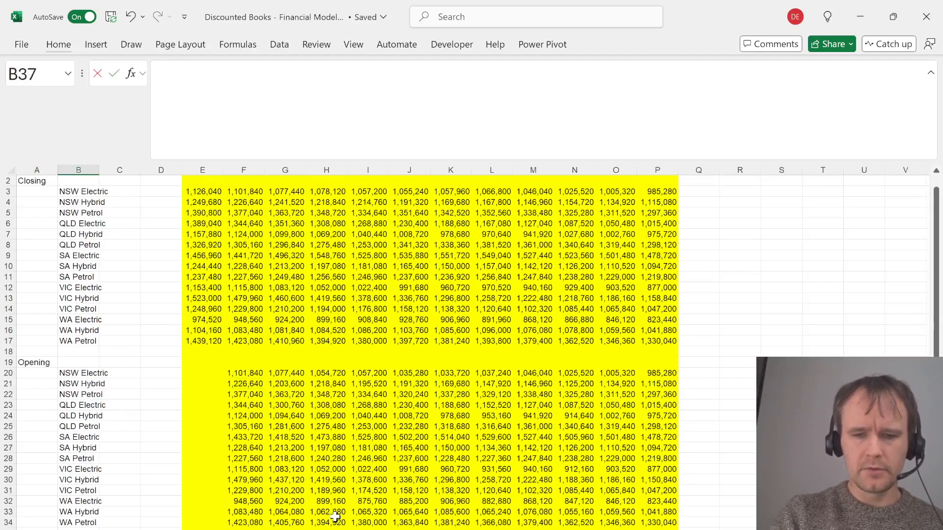
Enter =Data!K1044:U1058 in F37 to bring the 2023 monthly runoff rates by type into the Runoff block
key(Up)
key(Right)
key(Right)
key(Right)
key(Right)
text(=)
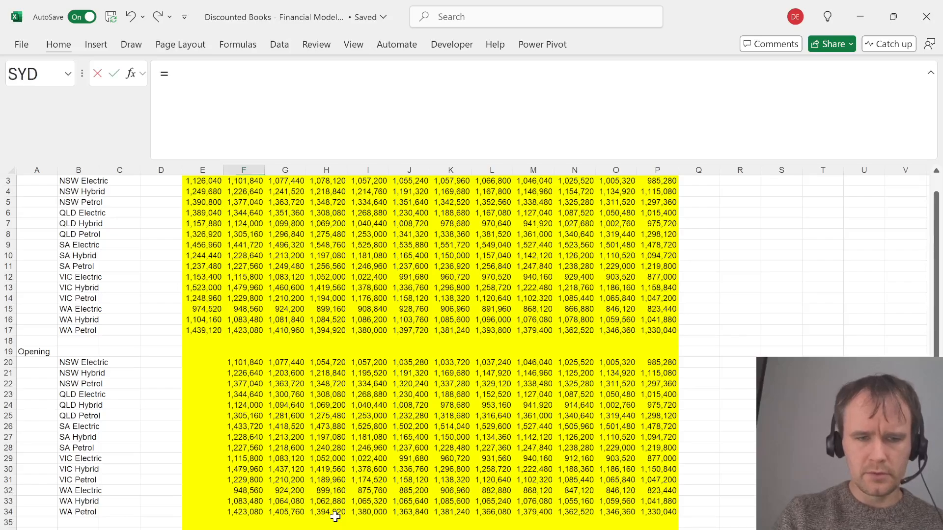
key(ctrl+Page_Up)
click(336, 516)
key(Down)
key(Down)
key(ctrl+shift+Right)
key(ctrl+shift+Down)
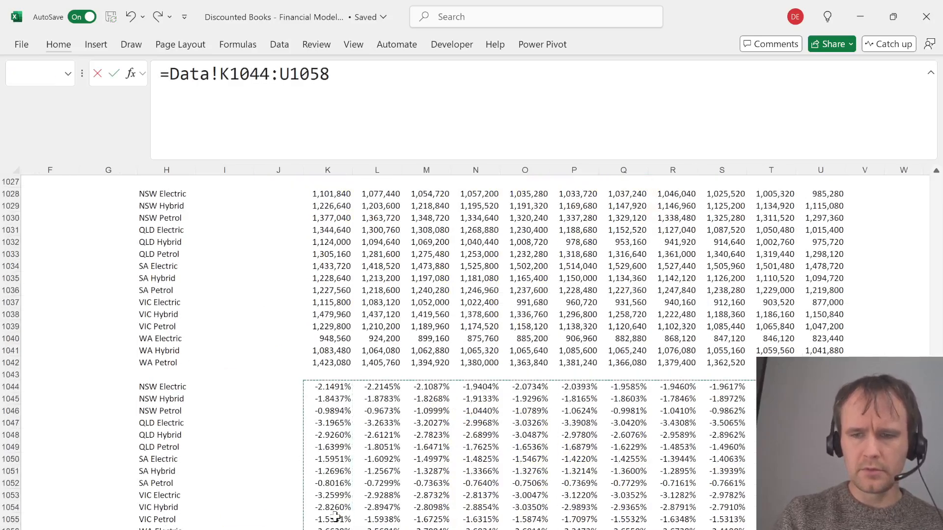
key(Return)
key(Up)
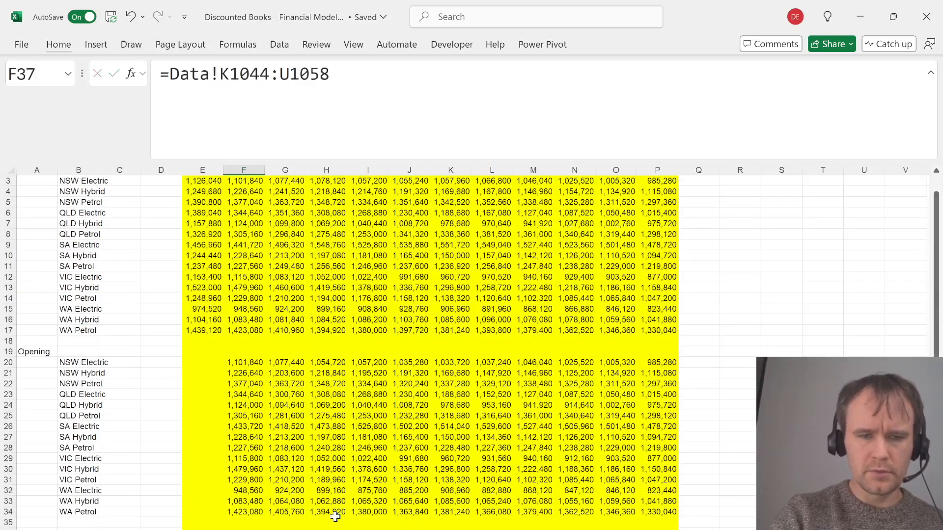
key(alt)
key(alt)
text(h0)
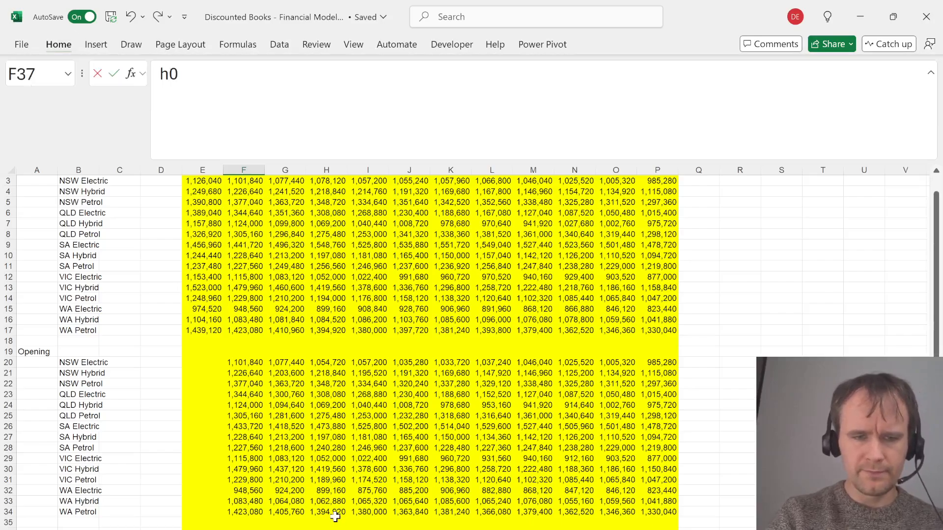
key(Escape)
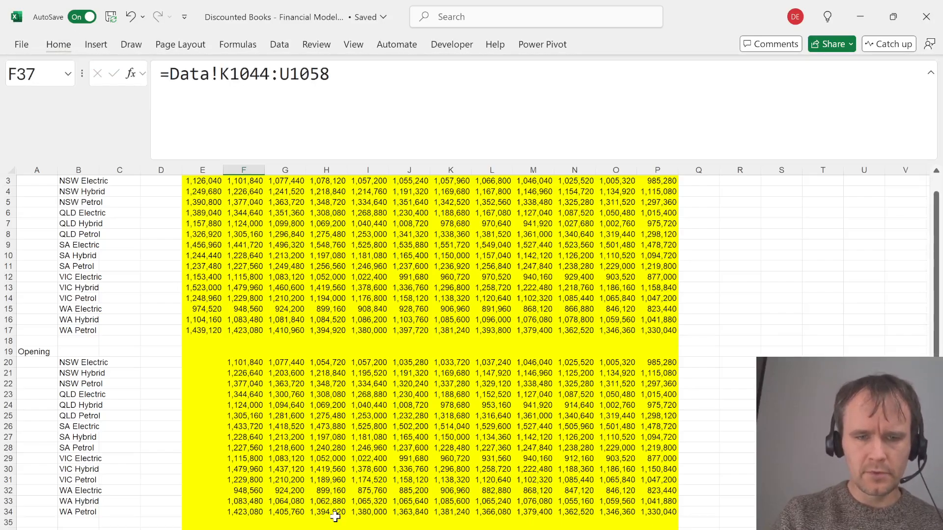
Format the runoff rates in F37:P51 as percentages with four decimal places
key(ctrl+a)
key(ctrl+Up)
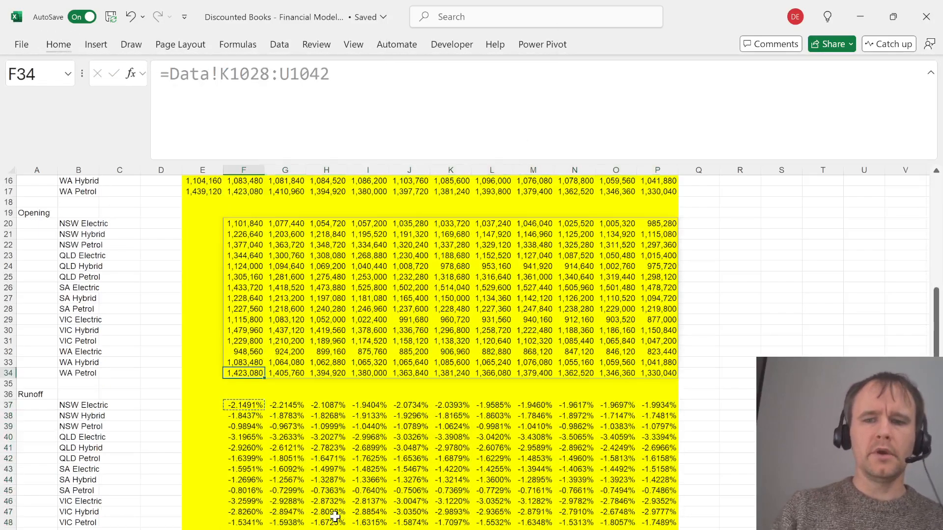
Enter the heading Avg in D36 of the Runoff block
key(Down)
key(Down)
key(Left)
key(Left)
text(Avg)
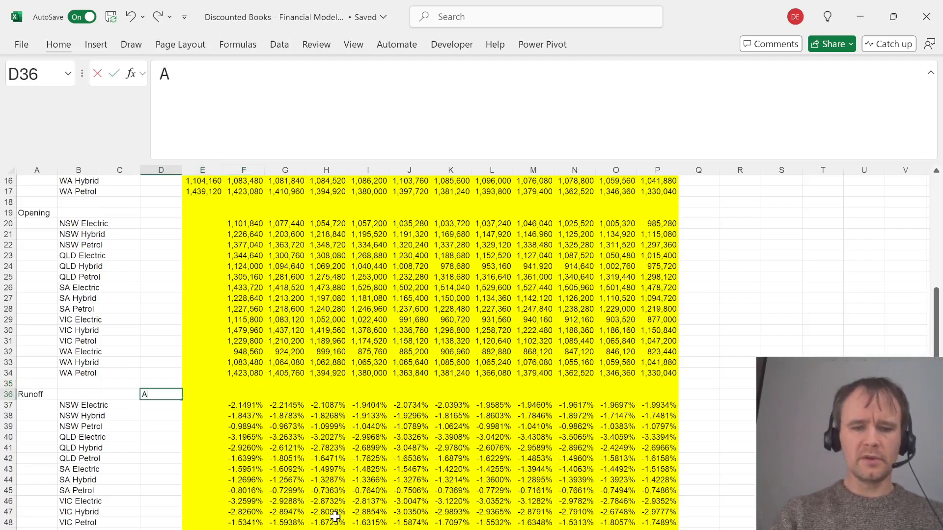
key(Return)
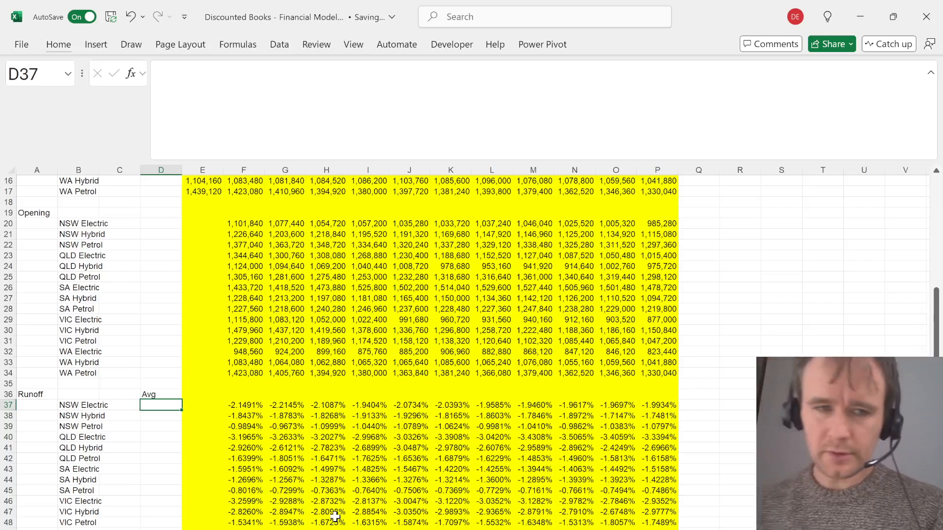
Enter =AVERAGE(F37:P37) in D37 to average the NSW Electric runoff rates over 2023
text(=aver)
key(Tab)
key(Right)
key(Right)
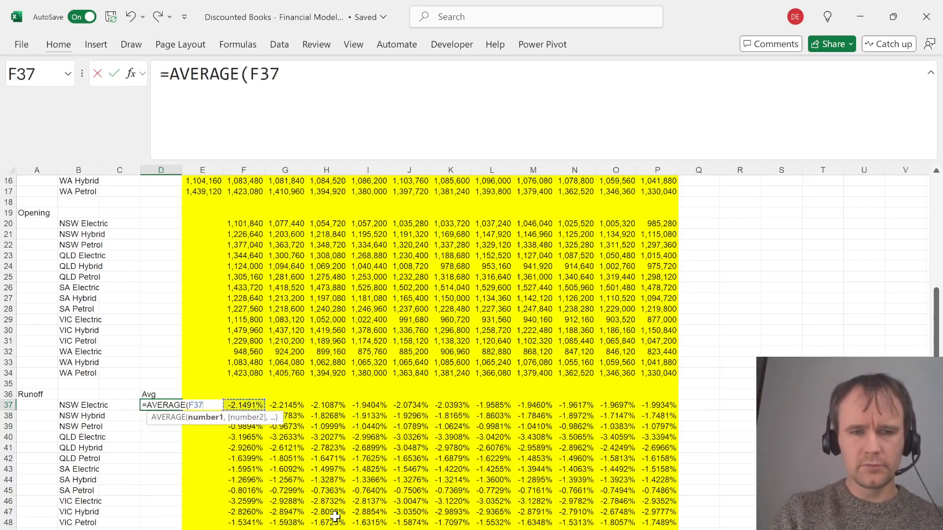
key(ctrl+shift+Right)
key(Return)
Fill the average runoff formula from D37 down to D51 for all types
key(Left)
key(Home)
key(ctrl+Down)
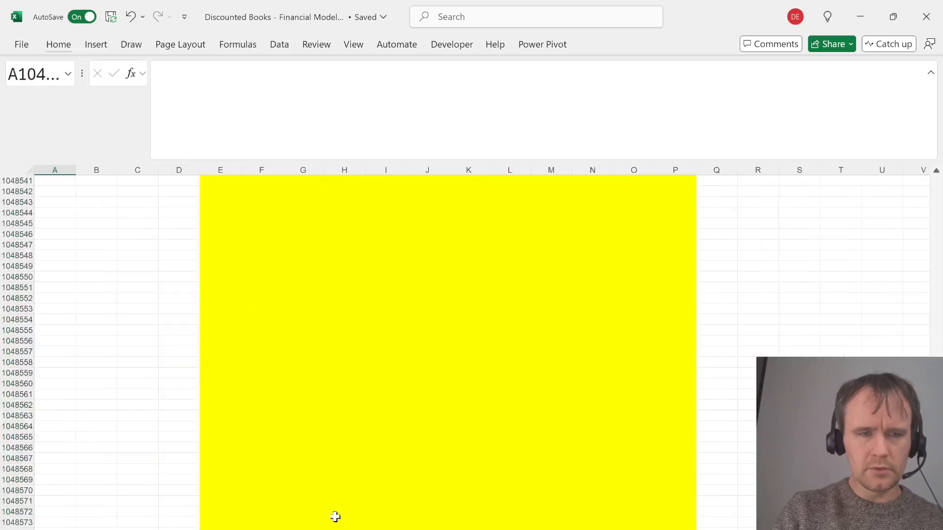
key(ctrl+Up)
key(Down)
key(Right)
key(ctrl+shift+Down)
text(=tps)
key(ctrl+Down)
key(Right)
key(Right)
key(ctrl+shift+Up)
key(ctrl+d)
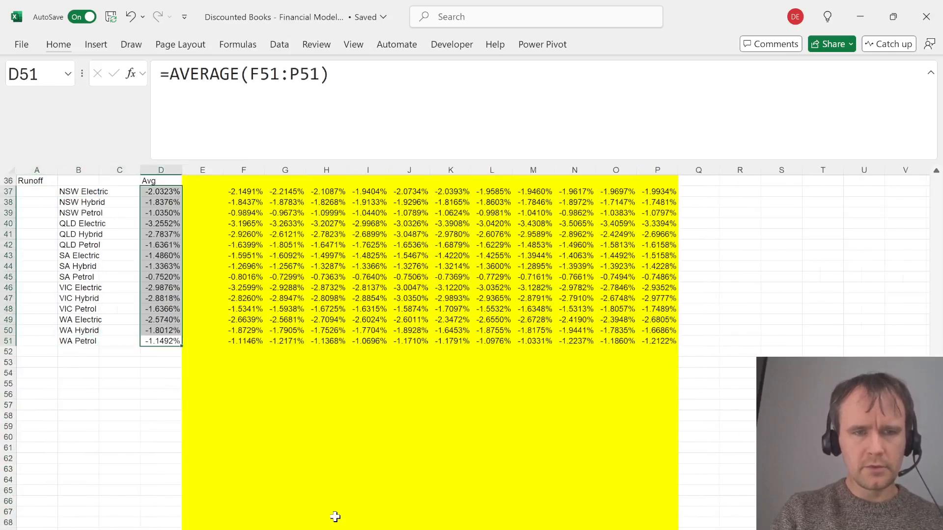
Look up the NSW Hybrid average runoff and answer question 3 of the browser quiz with 1.8376%
key(Return)
key(Right)
key(Right)
key(alt+Tab)
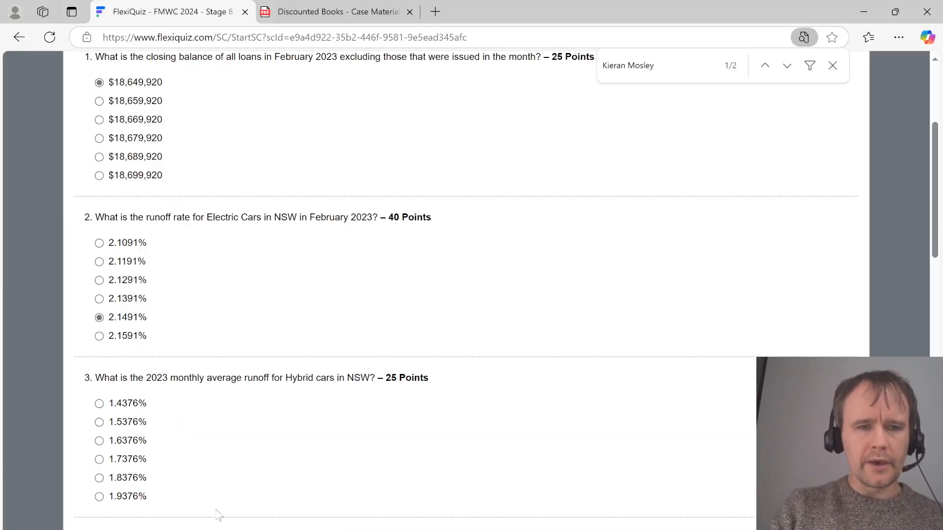
key(alt+Tab)
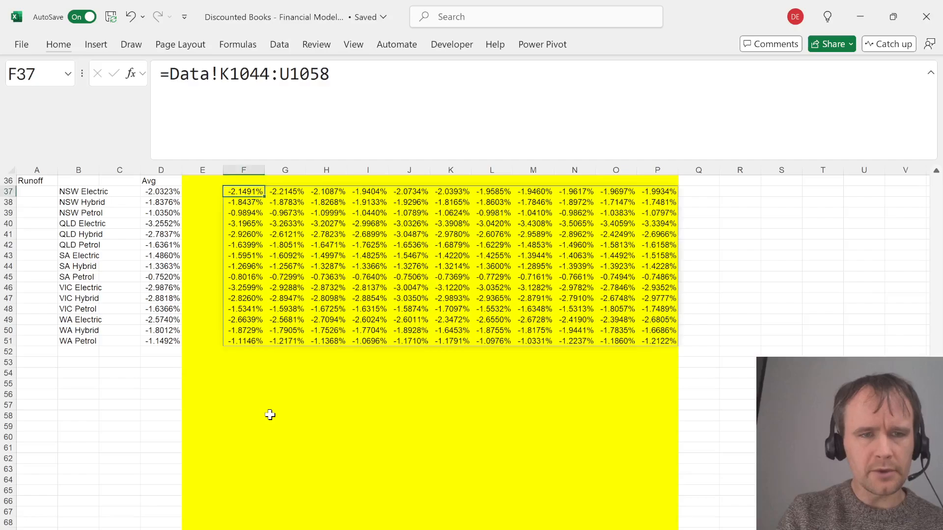
key(Left)
key(Left)
key(Down)
key(Down)
key(Up)
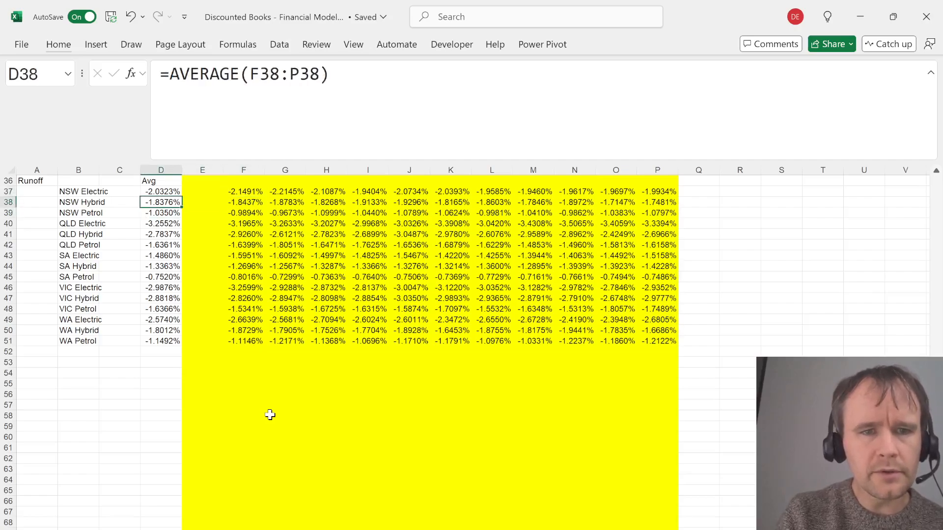
key(alt+Tab)
click(137, 479)
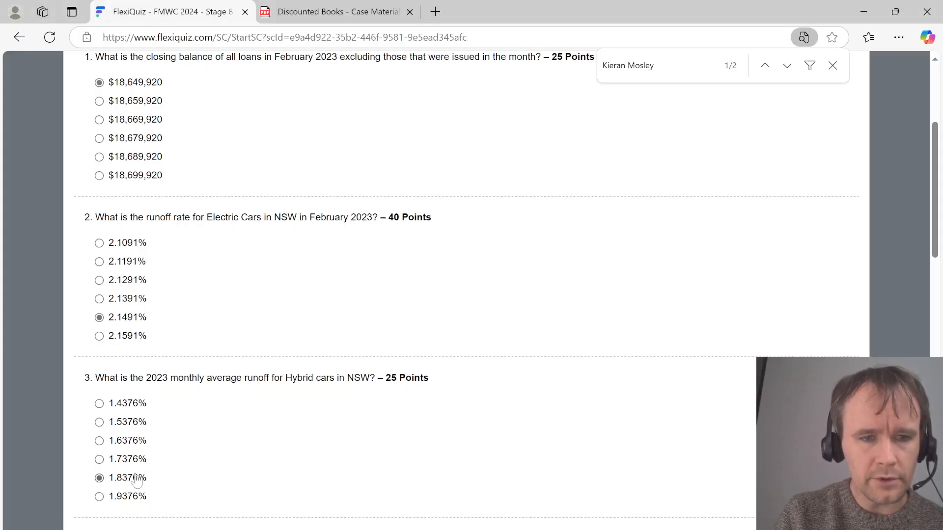
Find the loan group with the highest average runoff in the workbook and answer quiz question 4 with QLD, Electric
scroll(259, 473, down, 3)
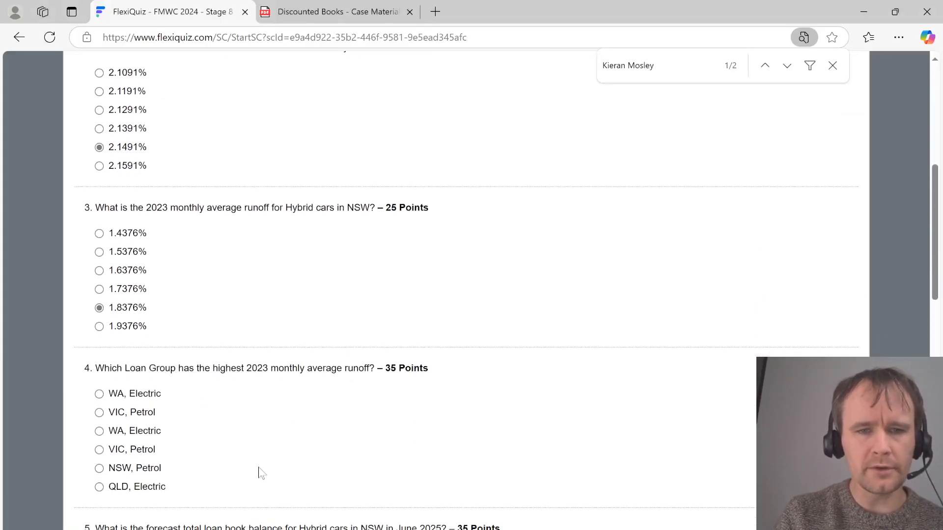
key(alt+Tab)
key(Up)
key(ctrl+shift+Down)
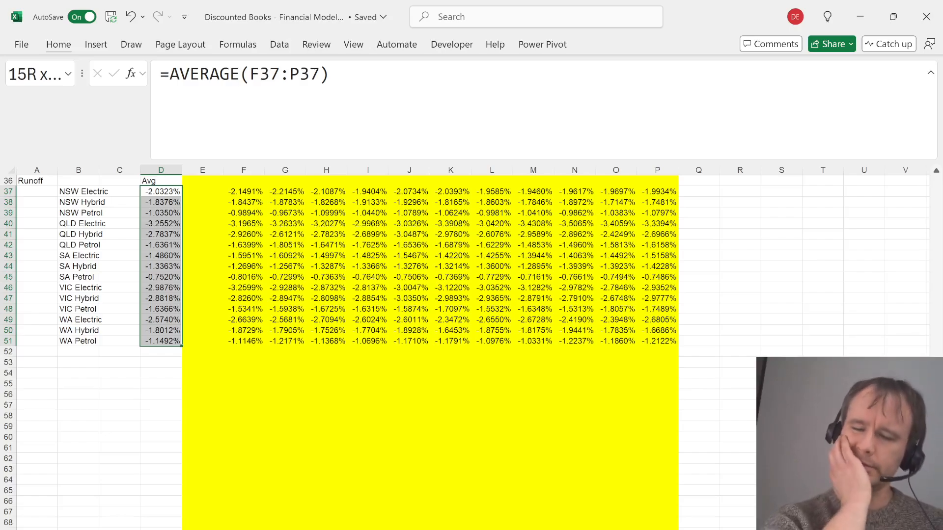
key(alt+Tab)
key(alt+Tab)
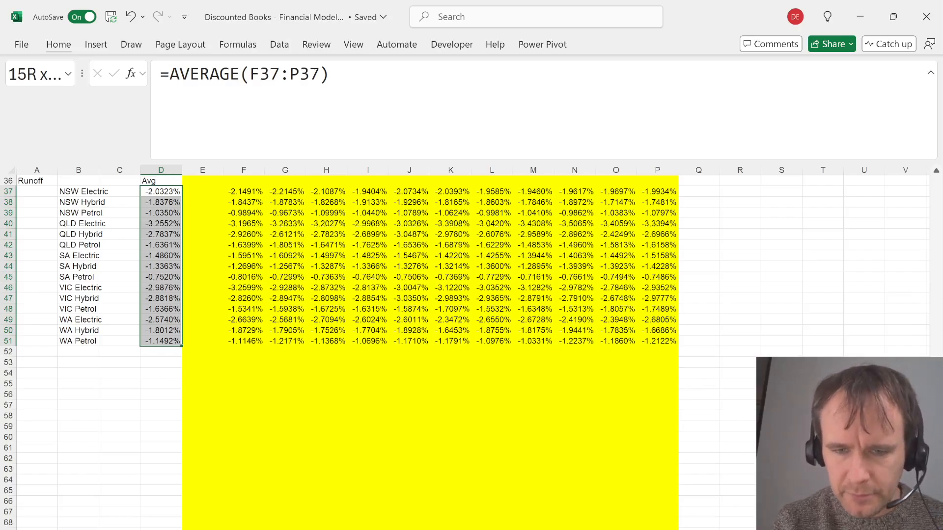
key(Down)
key(Down)
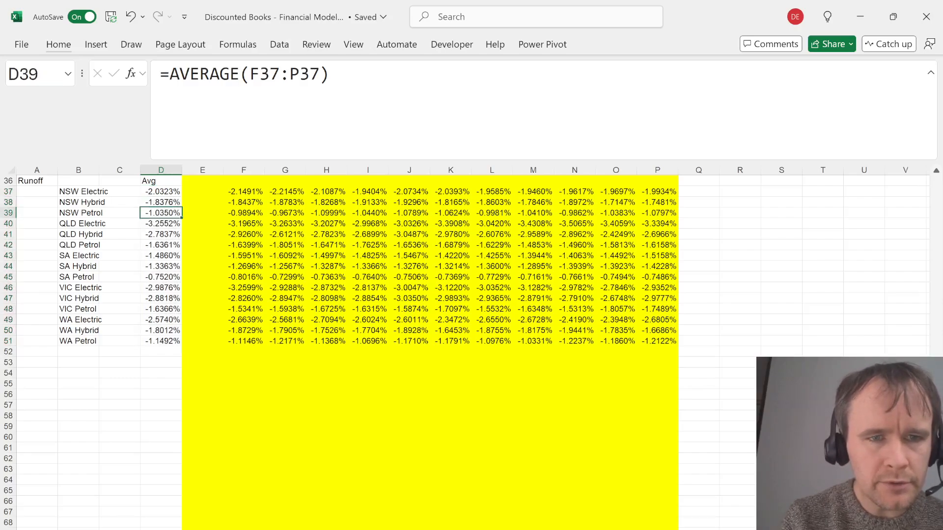
key(Down)
key(shift+Left)
key(shift+Left)
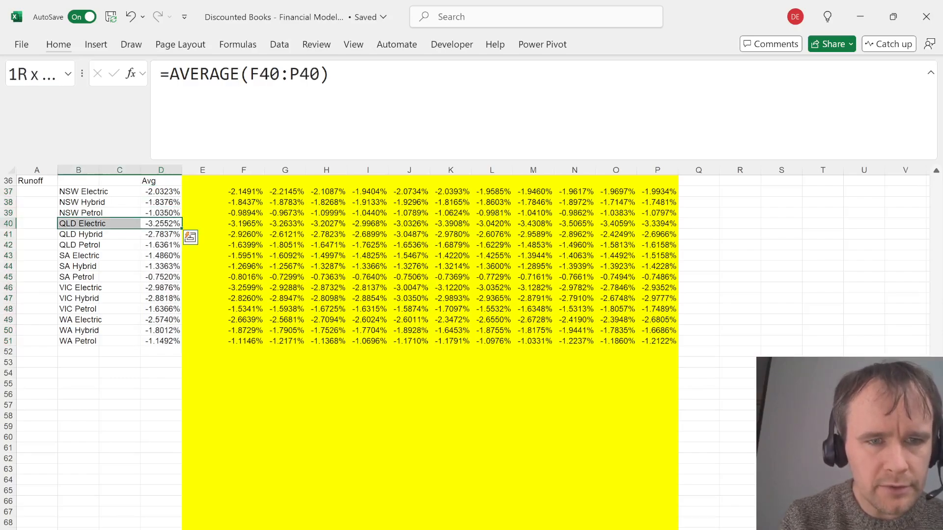
key(alt+Tab)
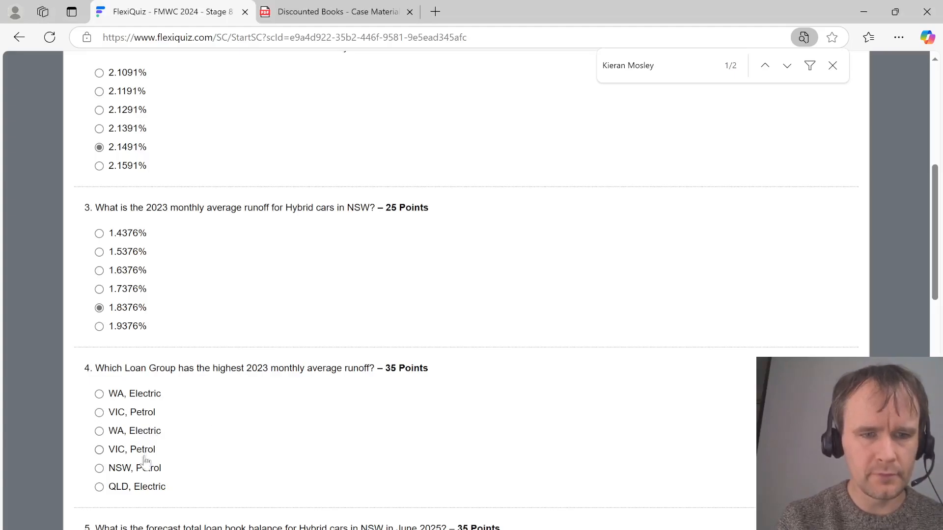
click(143, 487)
Read quiz question 5 on the forecast balance, switch back to the workbook and examine the December 2023 closing and opening balances by type
scroll(329, 437, down, 4)
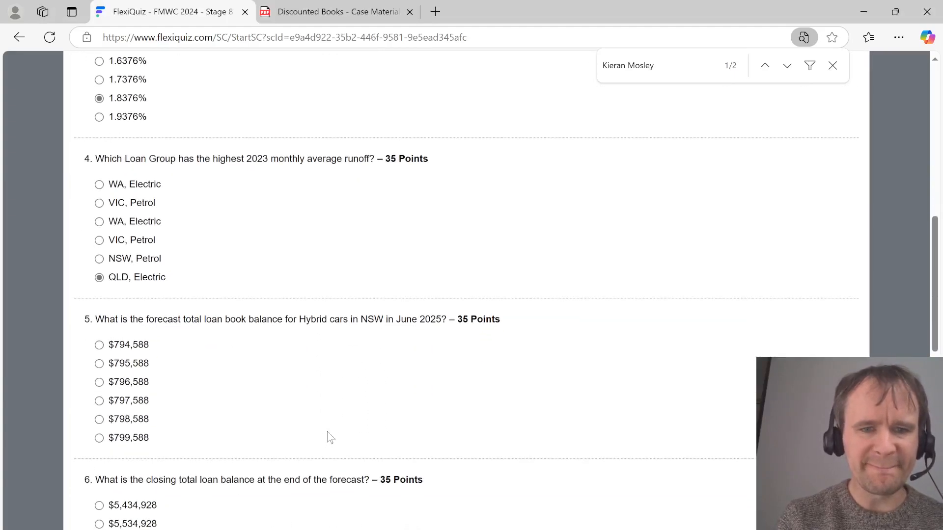
key(alt+Tab)
key(Up)
key(Up)
key(Up)
key(Up)
key(ctrl+Home)
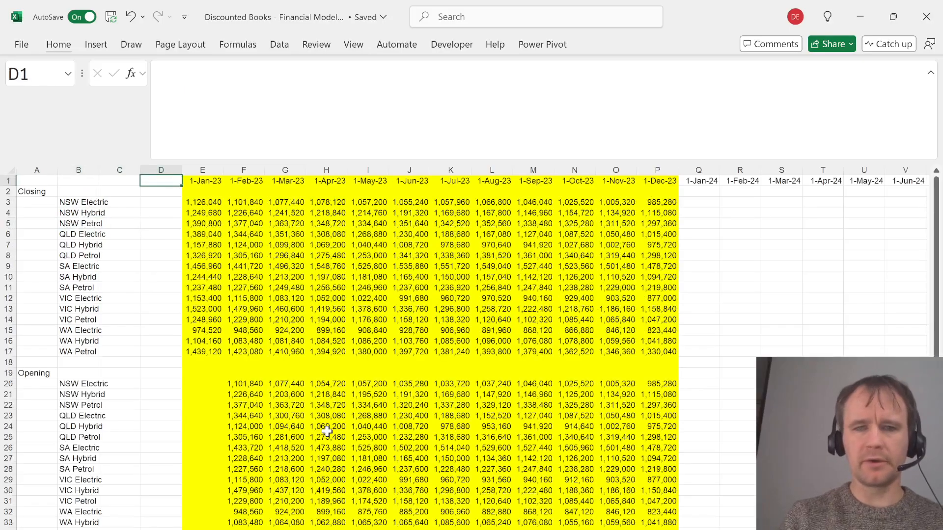
key(Down)
key(Right)
key(Right)
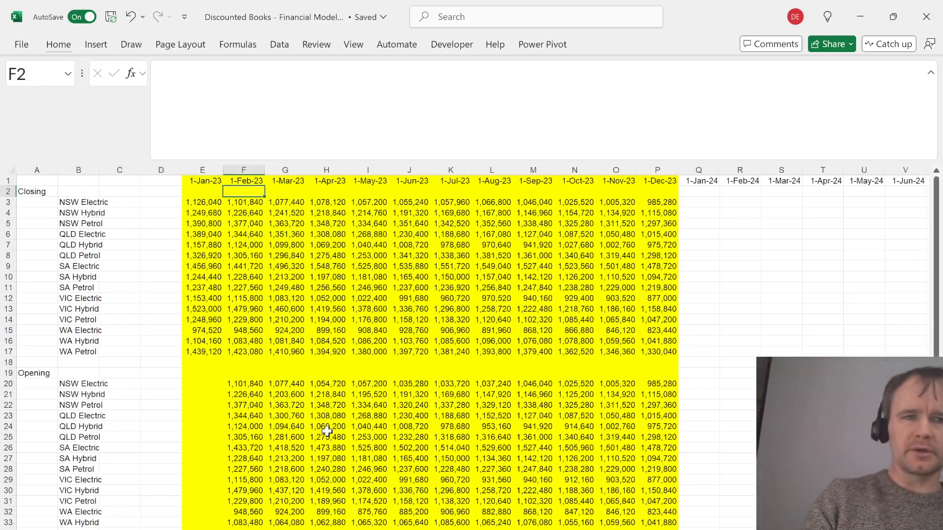
key(Down)
key(Right)
key(ctrl+Right)
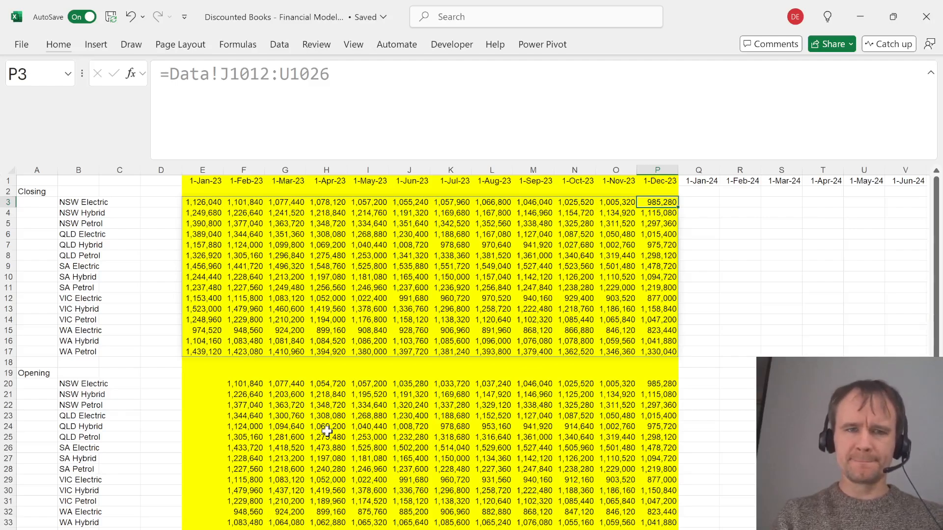
key(Up)
key(Up)
key(Right)
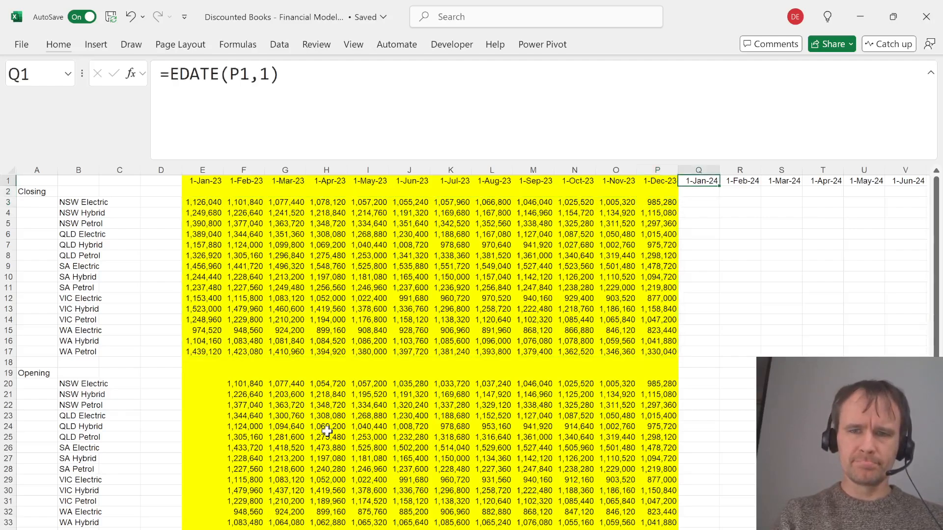
key(Left)
key(Down)
key(Down)
key(ctrl+shift+Down)
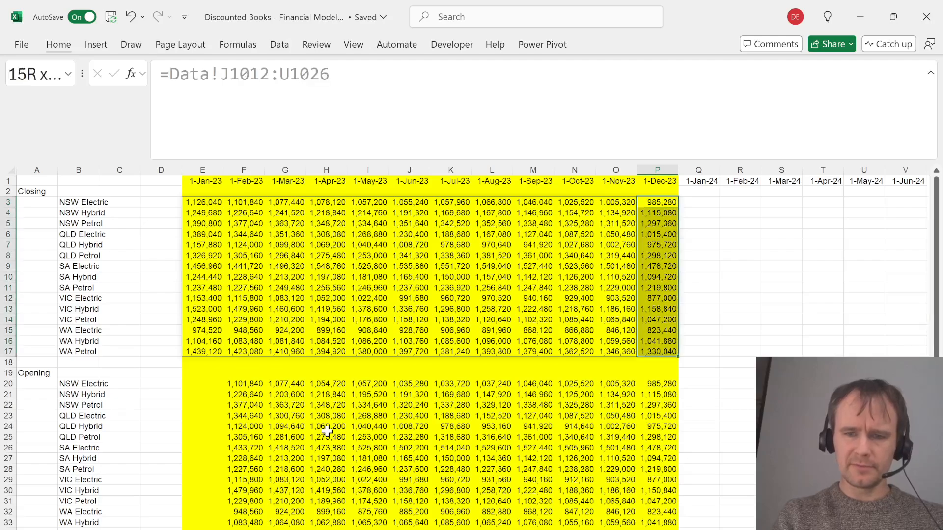
key(ctrl+Down)
key(ctrl+Down)
key(ctrl+shift+Down)
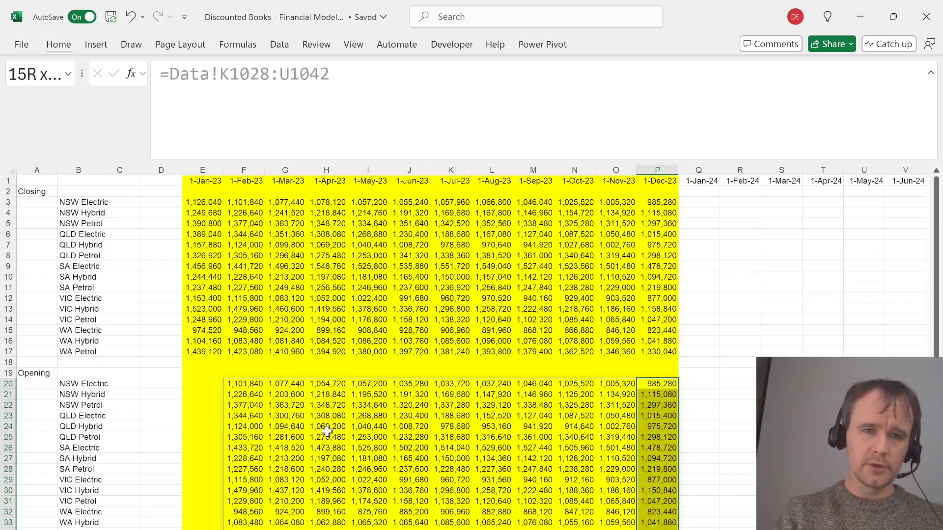
key(ctrl+Up)
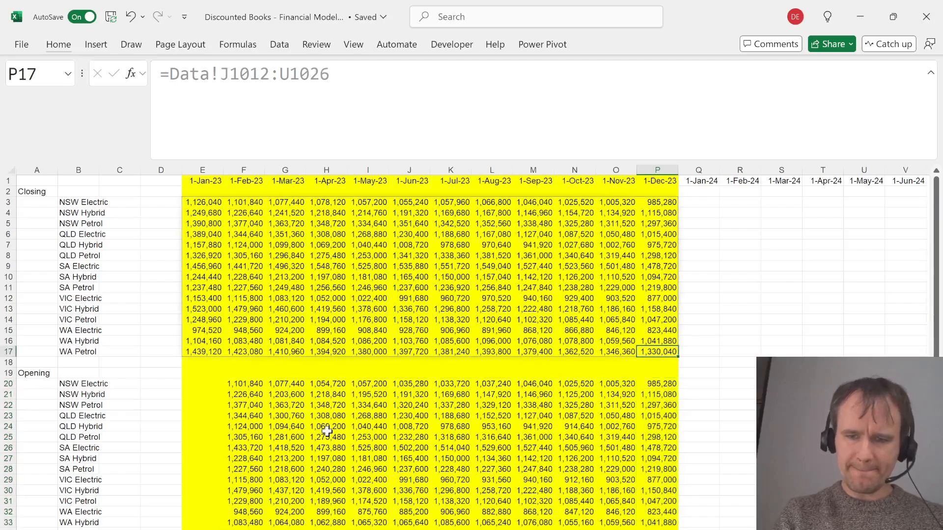
Enter the January 2024 NSW Electric closing forecast in Q3 as =P3*(1-$D37), with the average runoff column locked
key(ctrl+shift+Up)
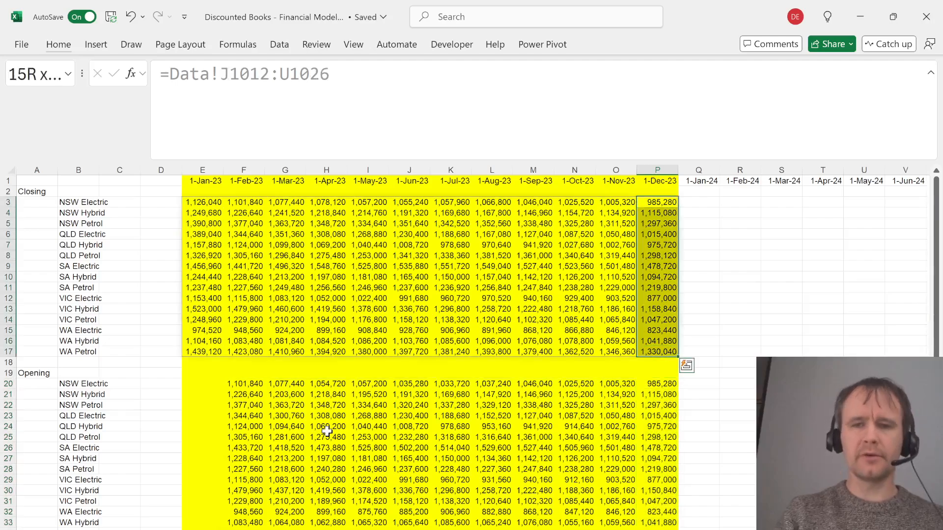
key(Right)
text(=)
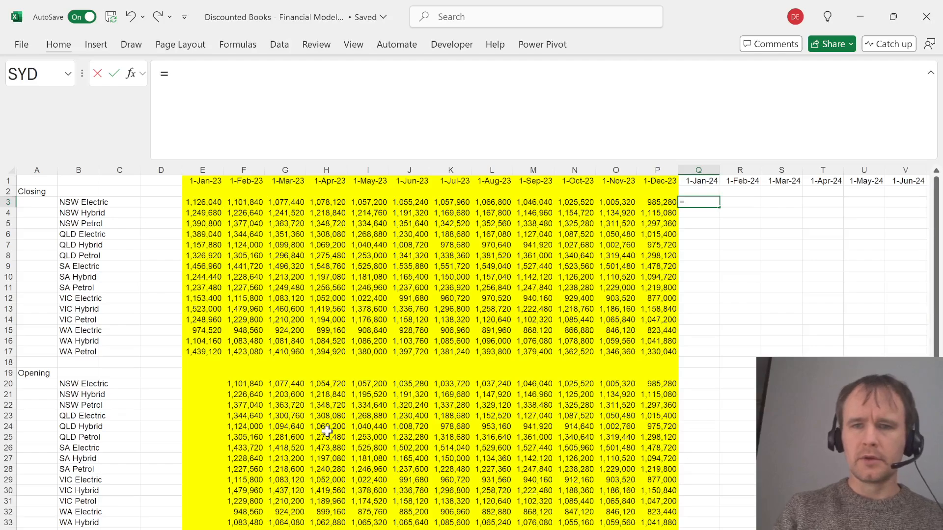
key(Left)
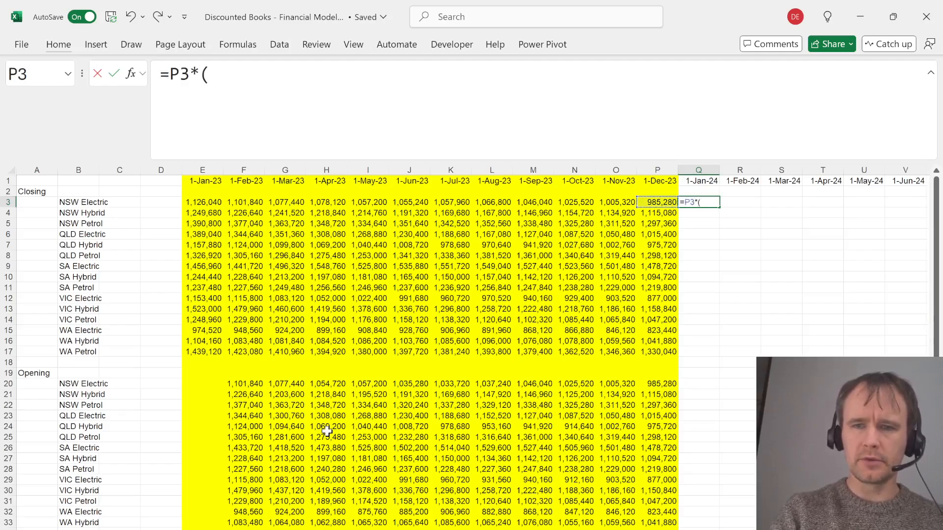
scroll(300, 459, down, 2)
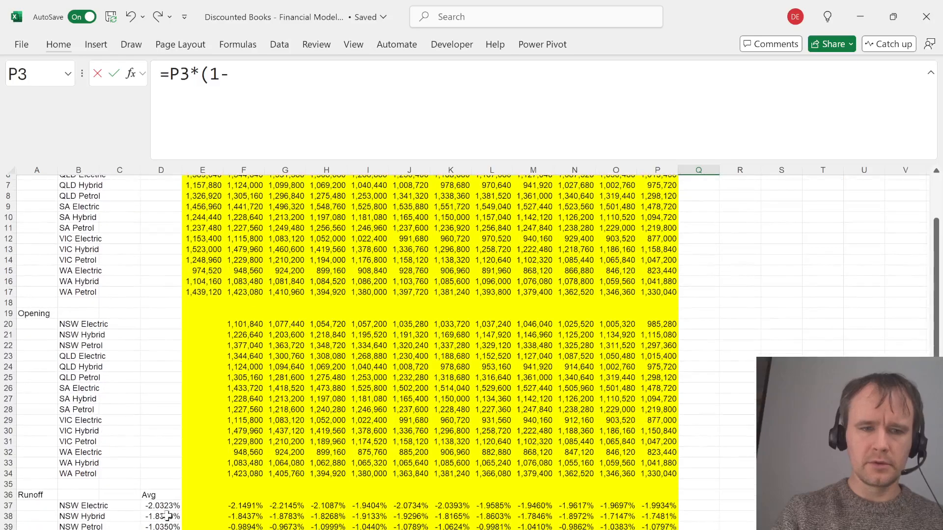
text(*(1-)
click(165, 507)
key(F4)
key(F4)
key(F4)
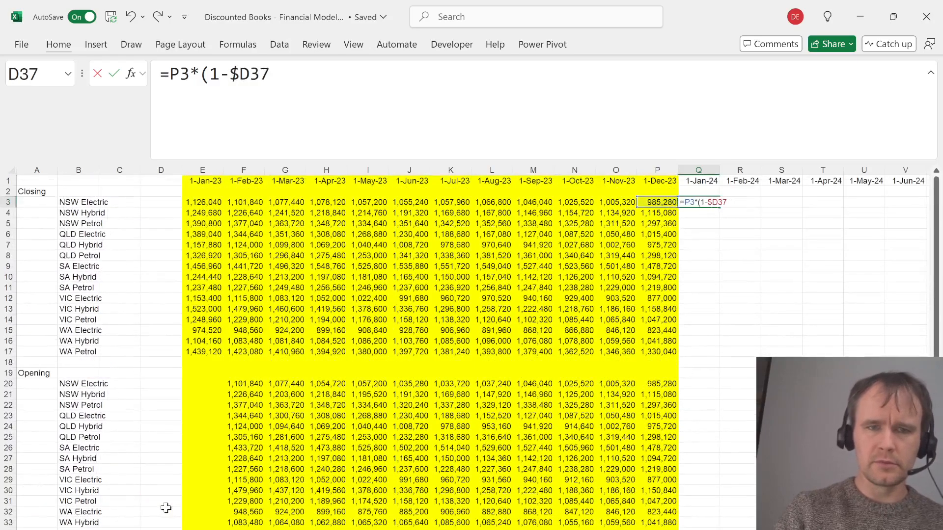
text())
key(ctrl+Return)
Fill the January 2024 closing formula down to Q17 for all loan types and format the balances with comma separators
key(Left)
key(ctrl+Down)
key(Right)
key(ctrl+shift+Up)
key(ctrl+d)
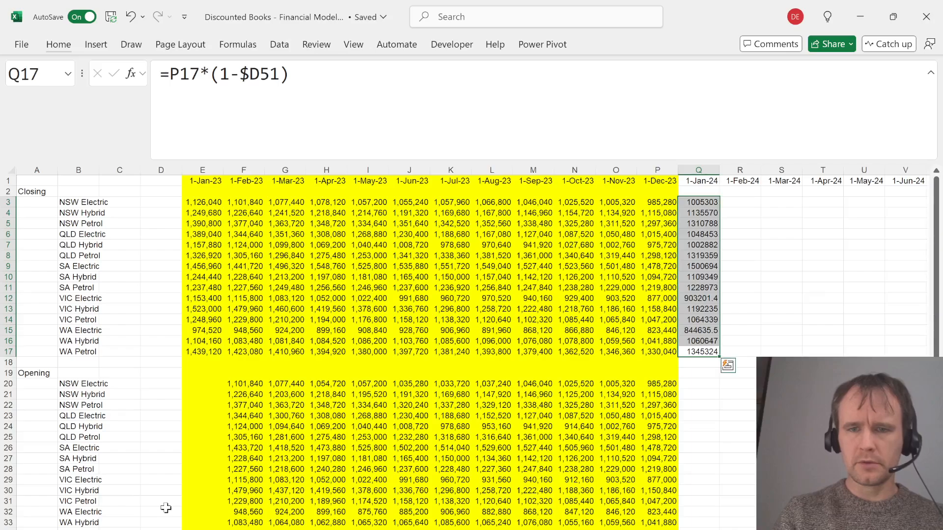
key(alt+h)
key(k)
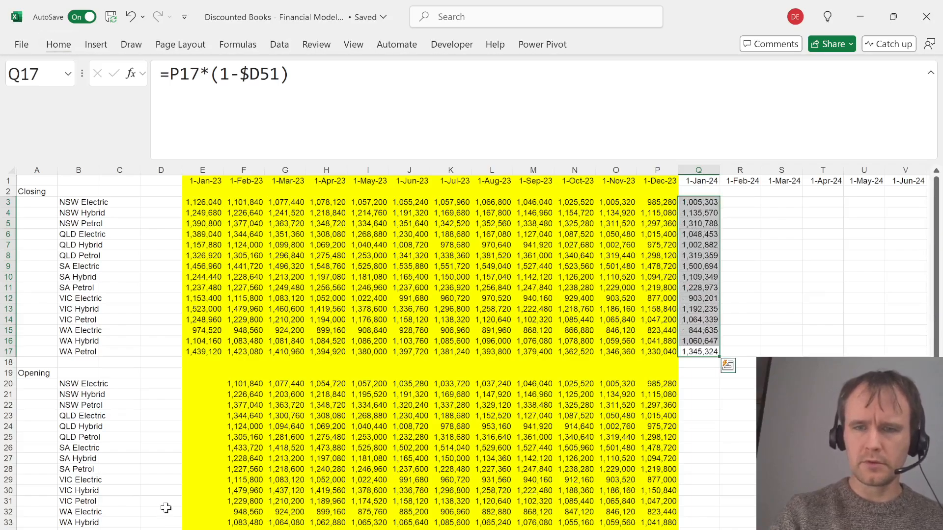
Fill the closing forecast formulas across all months from January 2024 to December 2028
key(ctrl+shift+Right)
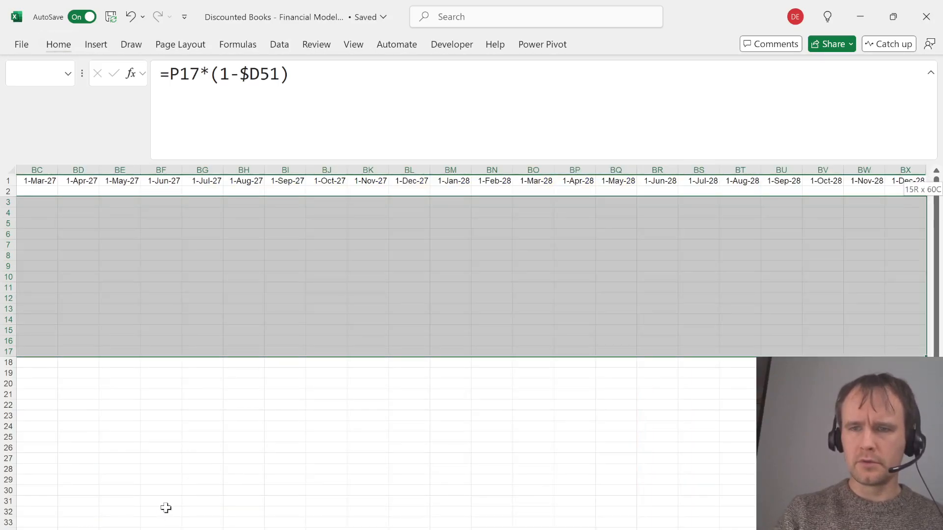
key(ctrl+r)
key(ctrl+BackSpace)
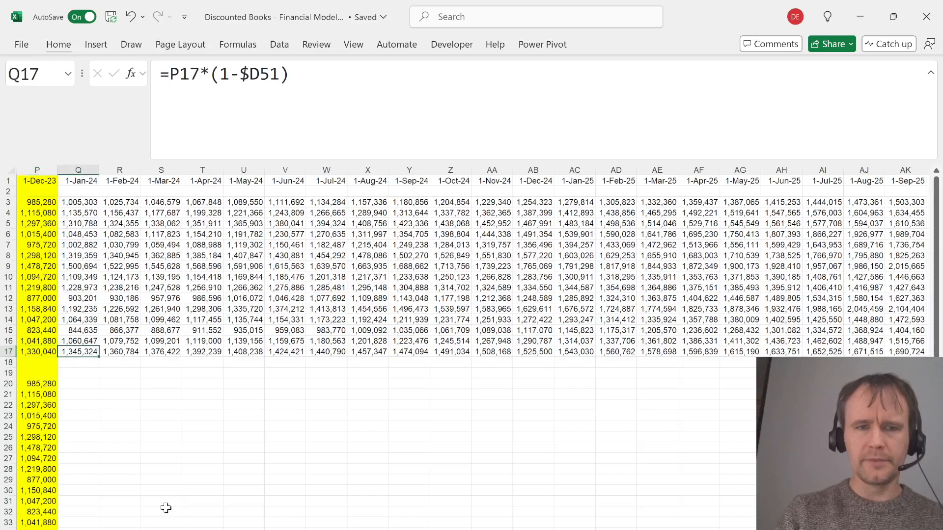
Look up the June 2025 NSW Hybrid closing balance in the workbook and compare it with the browser's quiz question 5 options
key(alt+Tab)
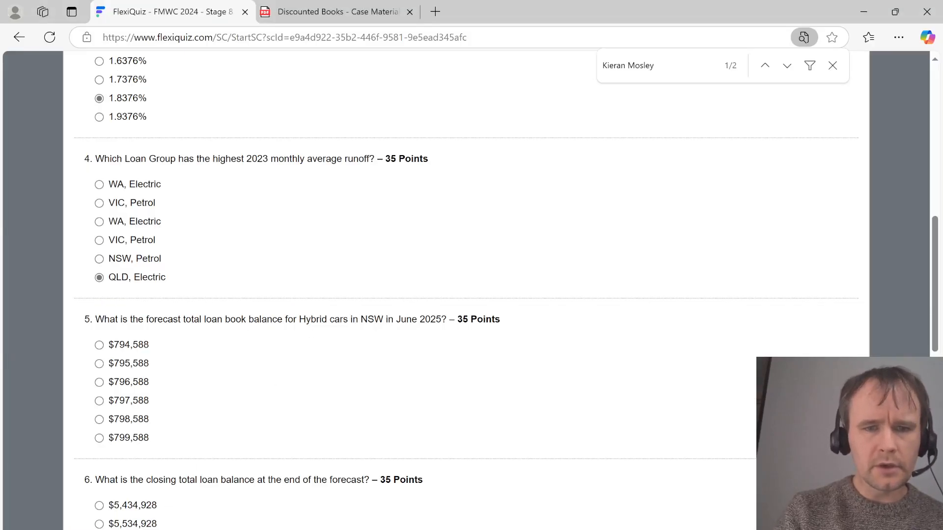
key(alt+Tab)
key(ctrl+Home)
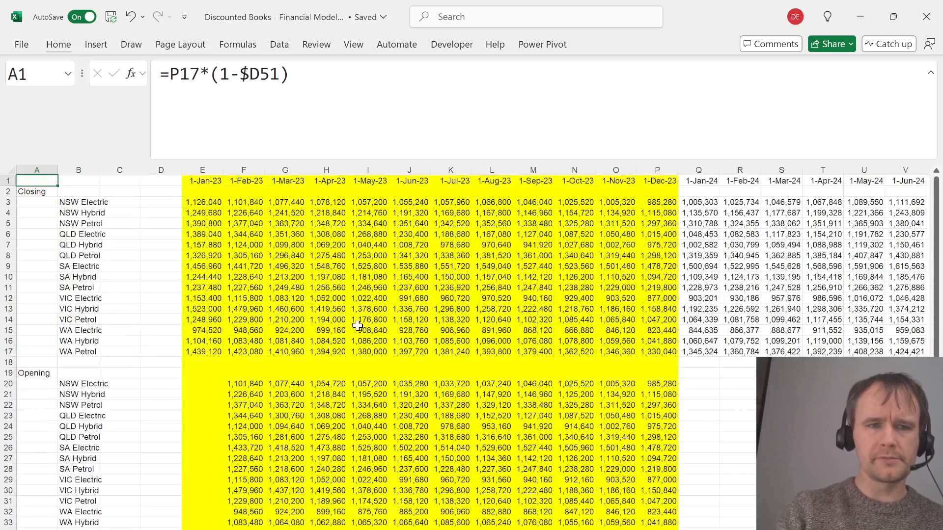
key(Down)
key(Right)
key(Right)
key(Down)
key(Right)
key(Right)
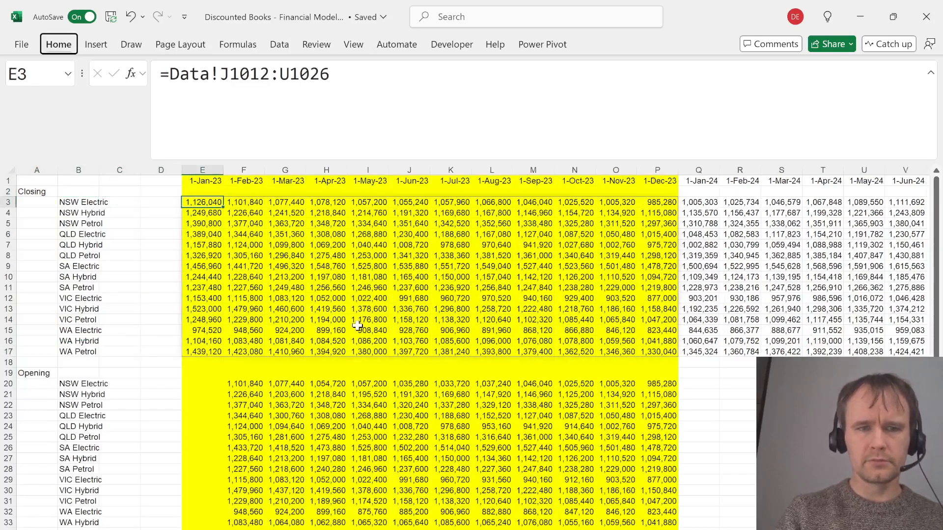
key(Right)
key(Right)
key(Right)
key(Right)
key(Right)
key(Right)
key(Right)
key(Right)
key(Right)
key(Right)
key(Right)
key(Right)
key(Right)
key(Right)
key(Right)
key(Right)
key(Right)
key(Right)
key(Right)
key(Right)
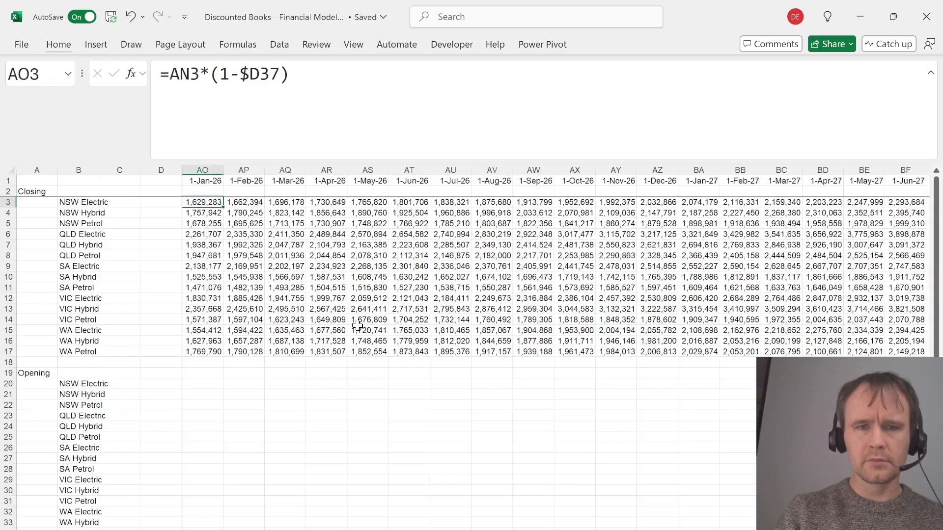
key(Left)
key(Left)
key(Left)
key(Left)
key(Left)
key(Left)
key(Left)
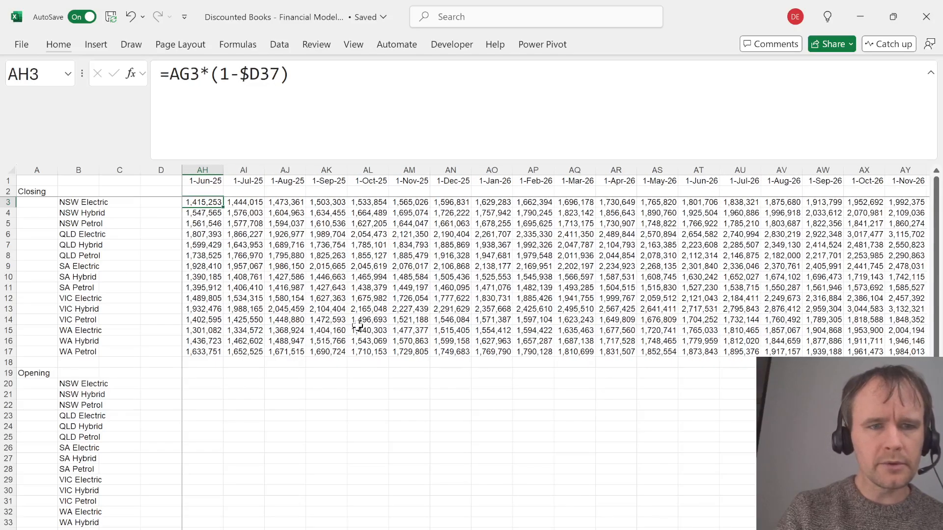
key(Down)
key(alt+Tab)
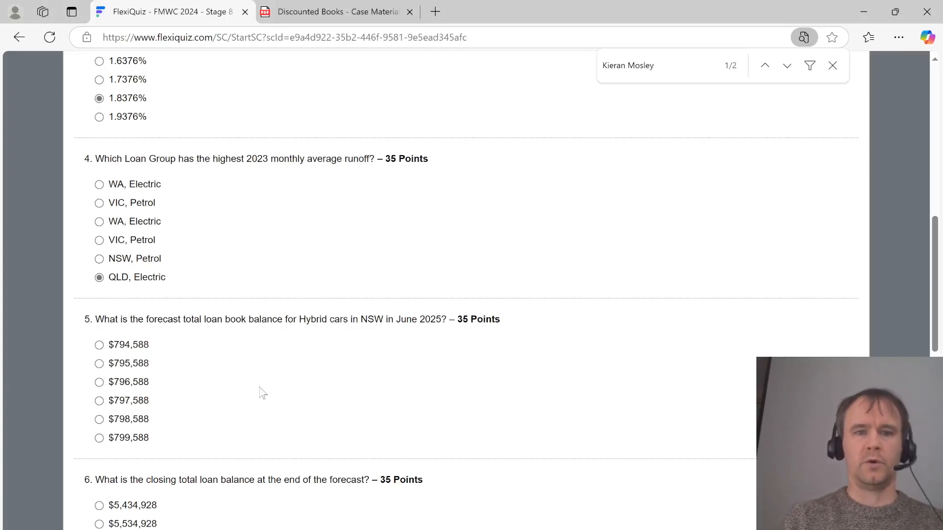
Return to the workbook and correct the January 2024 NSW Electric closing formula in Q3 to =P3*(1+$D37)
key(alt+Tab)
key(ctrl+Left)
key(Up)
key(Up)
key(Right)
key(Right)
key(Right)
key(Right)
key(Right)
key(Right)
key(Right)
key(Right)
key(Right)
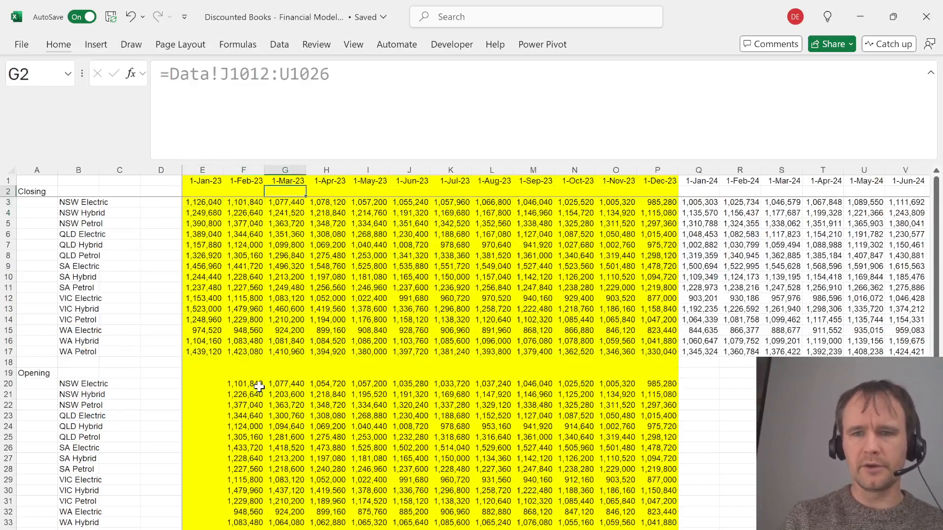
key(Down)
key(Right)
key(Right)
key(Right)
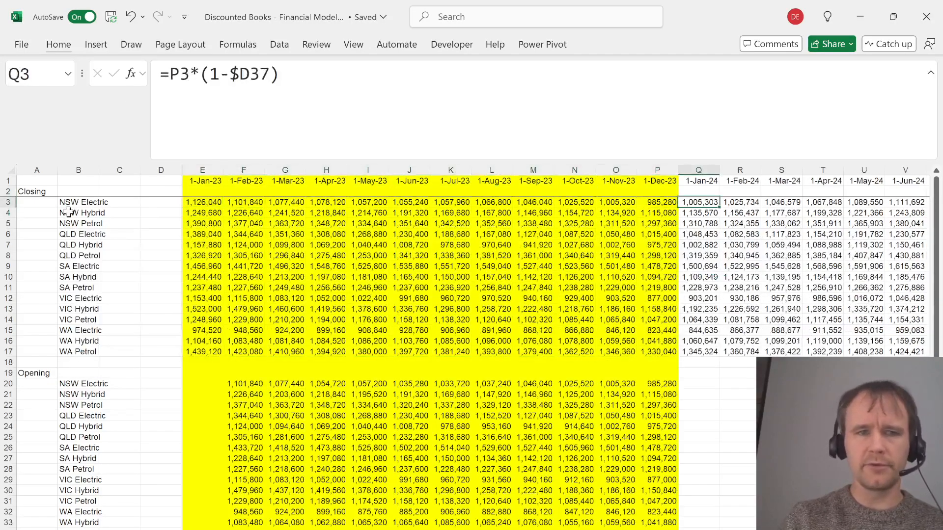
key(F2)
key(BackSpace)
text(+)
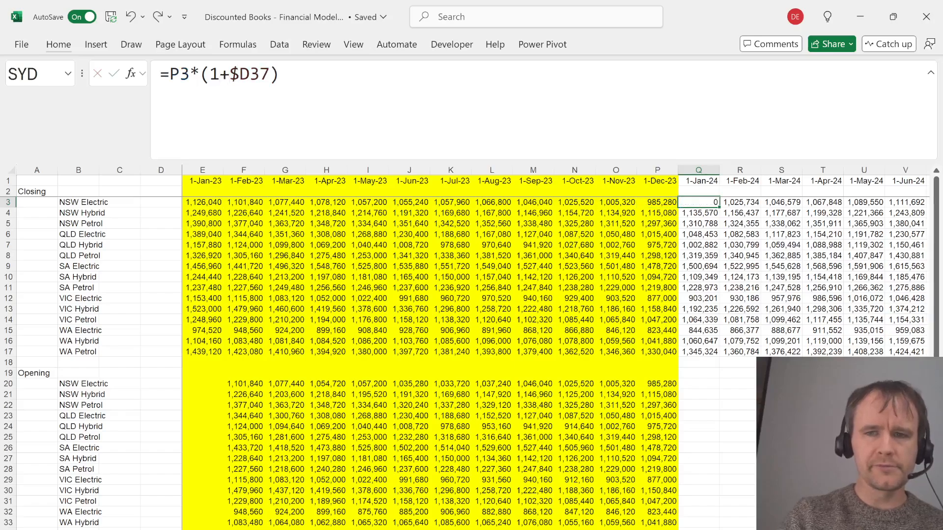
key(ctrl+Return)
Copy the corrected Q3 formula through the whole closing forecast block, down to WA Petrol and across to December 2028
key(ctrl+shift+Down)
key(ctrl+shift+Right)
key(ctrl+d)
key(ctrl+r)
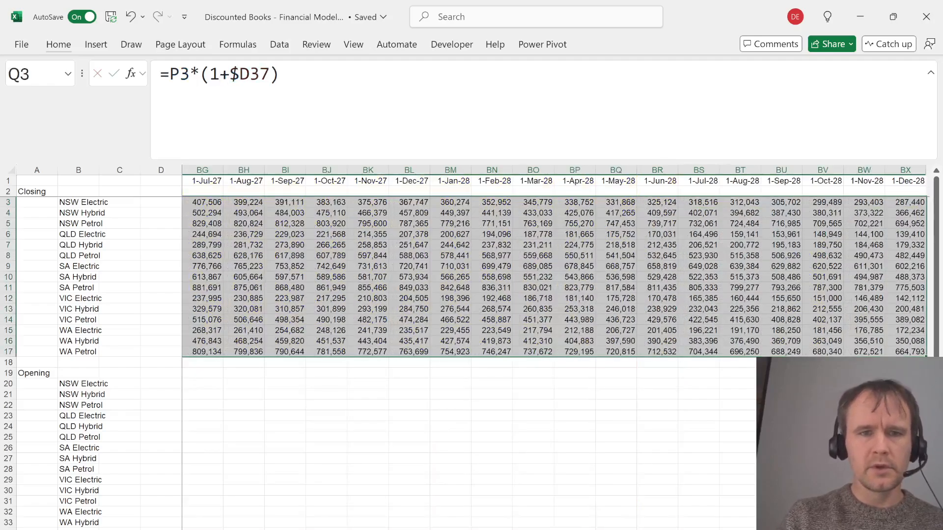
Look up the June 2025 NSW Hybrid closing balance and answer question 5 of the browser quiz with $798,588
key(Right)
key(Right)
key(Right)
key(Right)
key(Right)
key(Right)
key(Right)
key(Right)
key(Right)
key(Right)
key(Right)
key(Right)
key(Right)
key(Right)
key(Right)
key(Right)
key(Right)
key(Right)
key(Right)
key(Left)
key(Left)
key(Left)
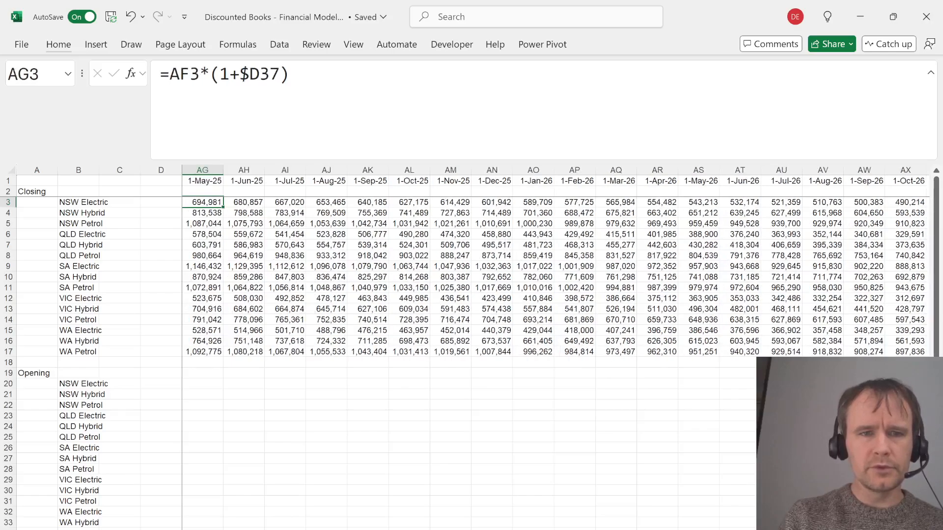
key(Right)
key(Down)
key(alt+Tab)
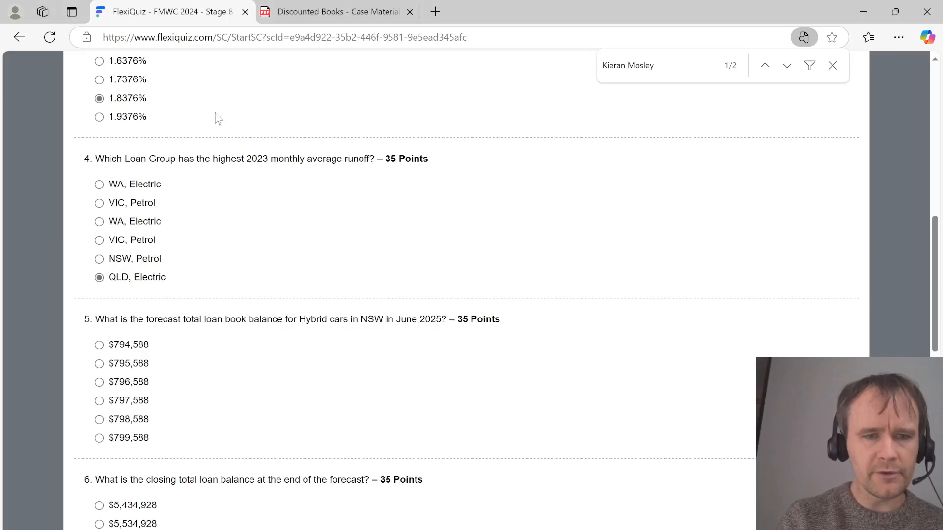
click(143, 421)
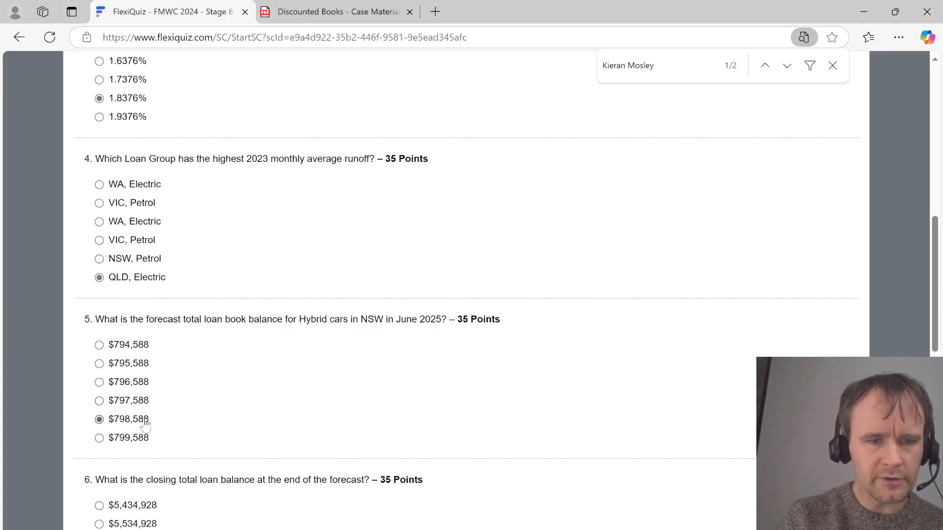
Total the December 2028 closing balances of all loan types in the workbook and answer quiz question 6 with $5,934,928
scroll(324, 418, down, 3)
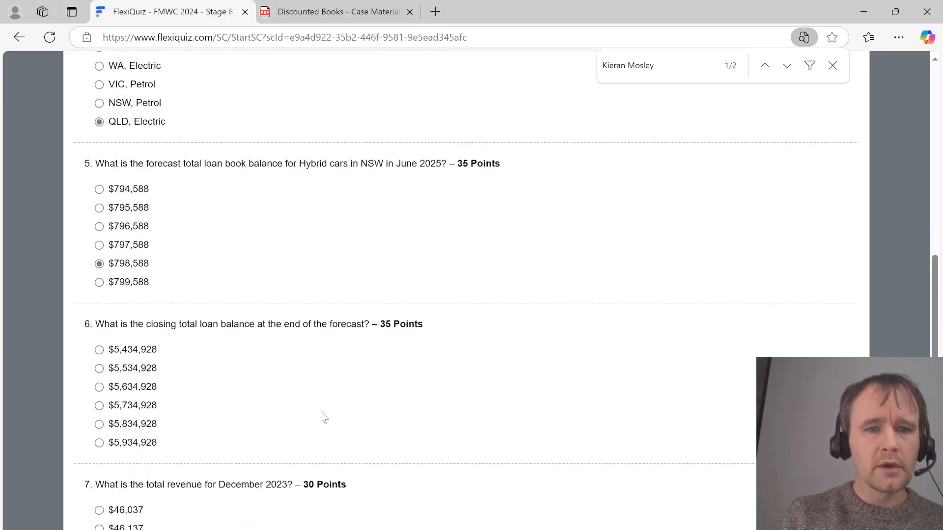
key(alt+Tab)
key(Up)
key(ctrl+Right)
key(ctrl+shift+Down)
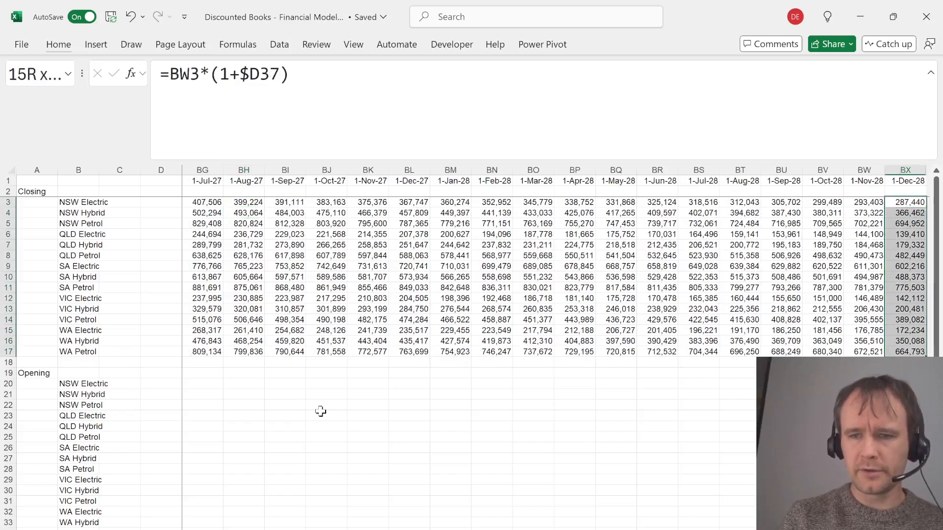
key(alt+Tab)
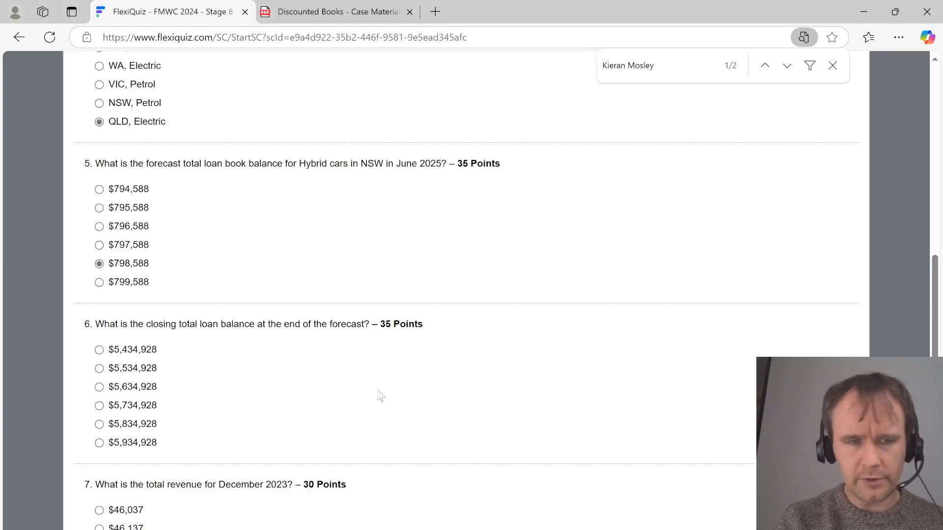
click(150, 443)
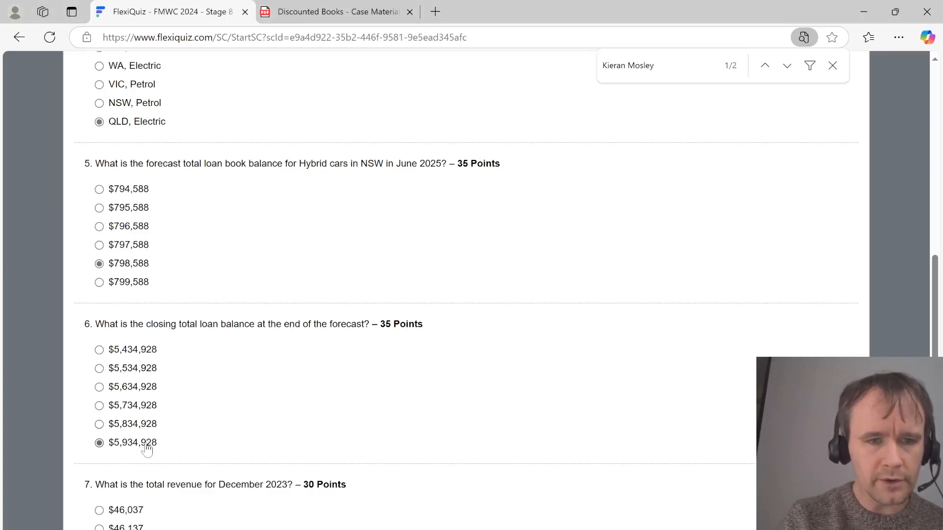
Read quiz question 7 on the December 2023 total revenue and return to the start of the workbook's monthly timeline
scroll(268, 433, down, 2)
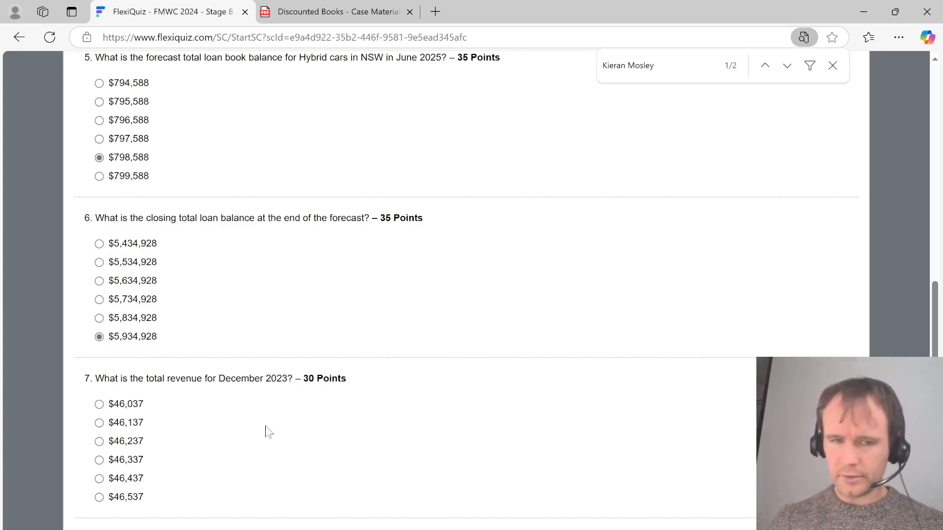
key(alt+Tab)
key(ctrl+Up)
key(ctrl+Left)
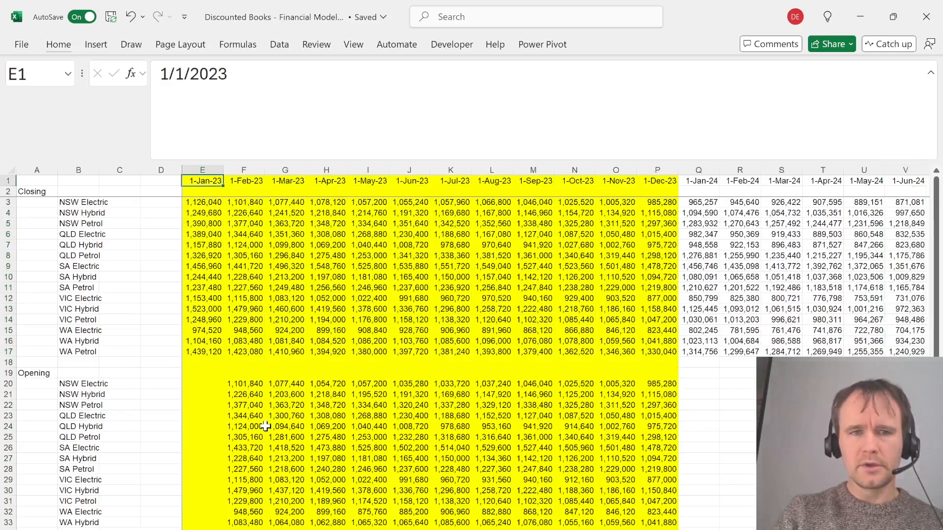
Label cell D2 as "Rev date" in the row beneath the month headers
key(ctrl+Left)
key(Down)
key(Right)
key(Right)
key(Right)
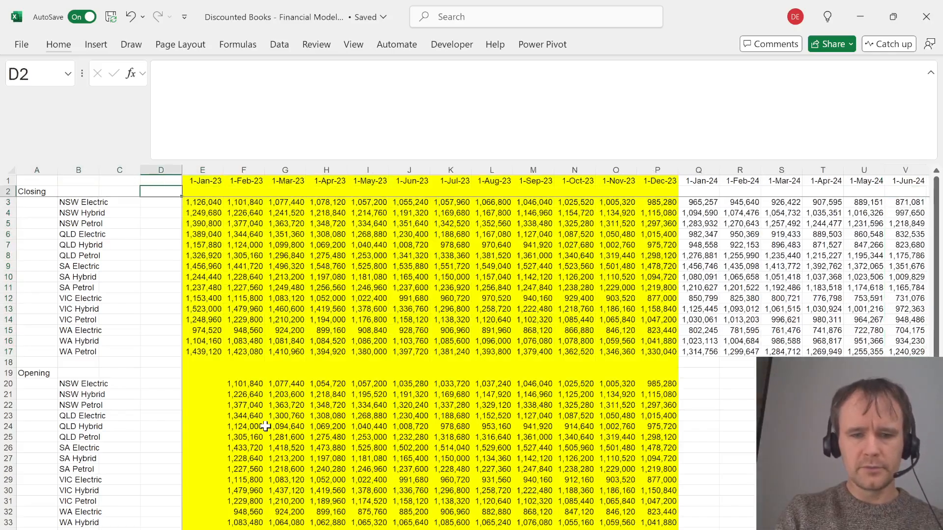
text(Rev date)
key(Right)
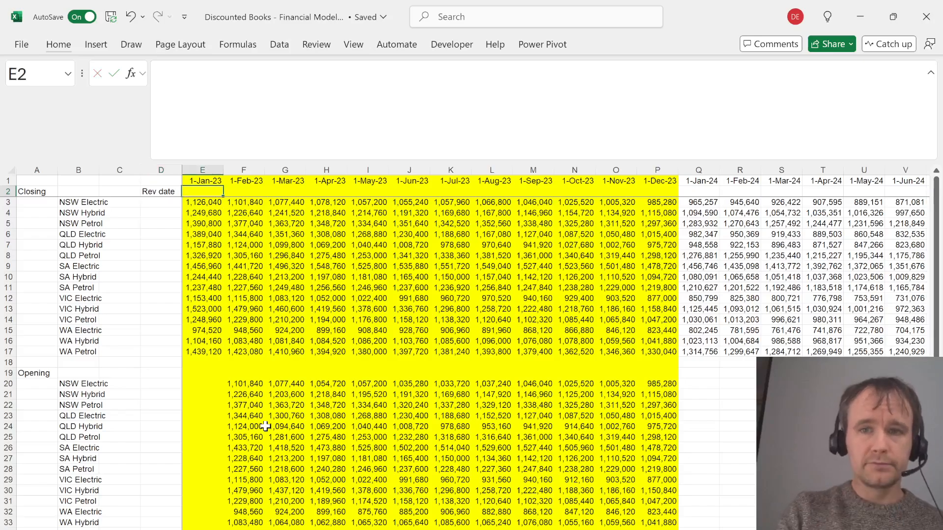
Enter the spilling formula =Q1:BX1+14 in Q2 to offset the forecast month dates by 14 days
key(Right)
key(Right)
key(Right)
key(Right)
key(Right)
key(Right)
key(Right)
key(Right)
key(Right)
key(Right)
key(Right)
key(Right)
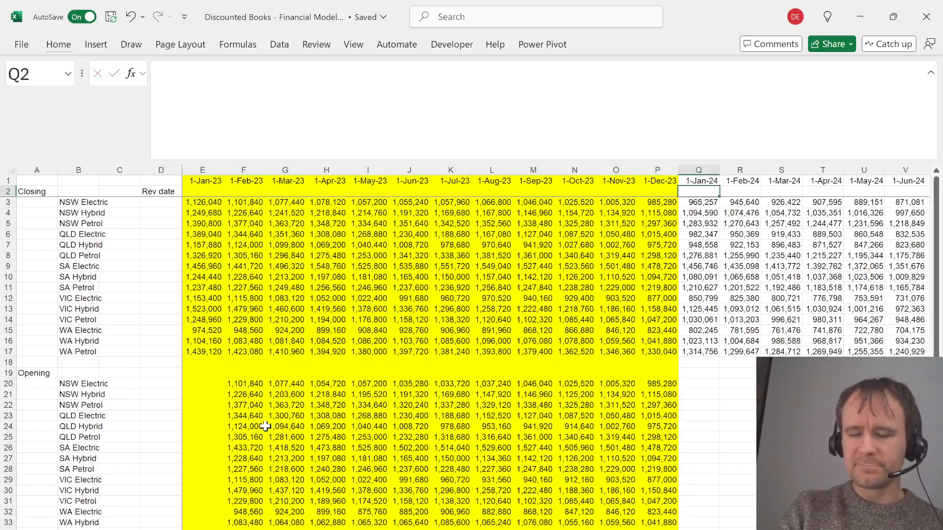
text(=)
key(Up)
key(ctrl+shift+Right)
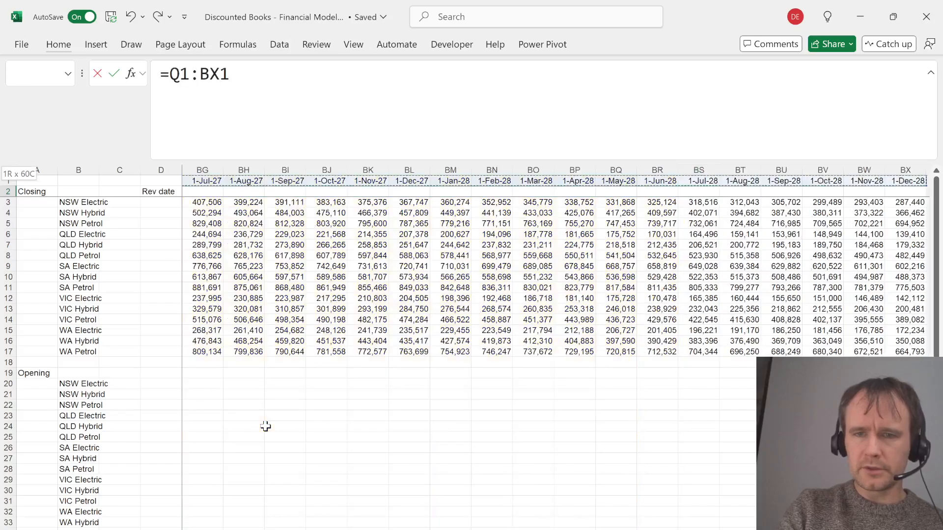
text(+14)
key(Return)
key(Up)
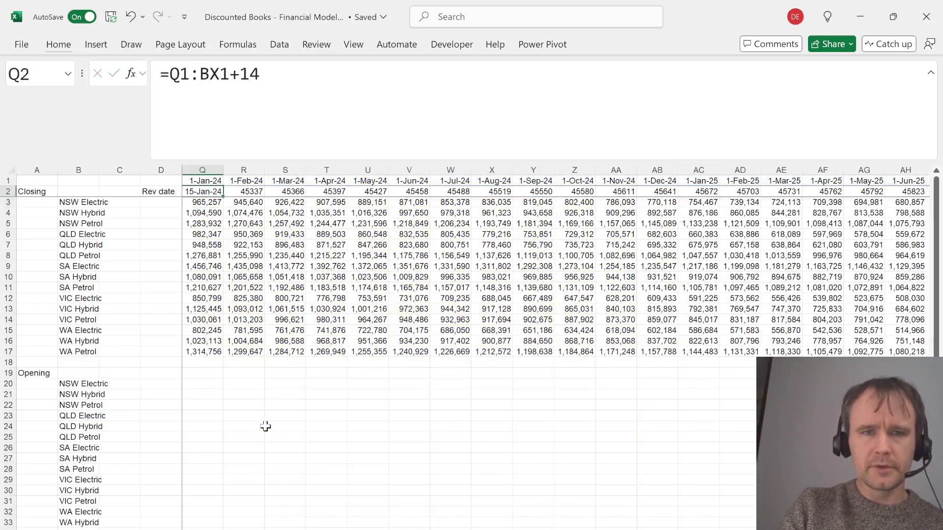
Format the spilled rev dates from Q2 through BX2 as day-month-year dates
key(ctrl+shift+Right)
key(ctrl+shift+3)
key(shift+BackSpace)
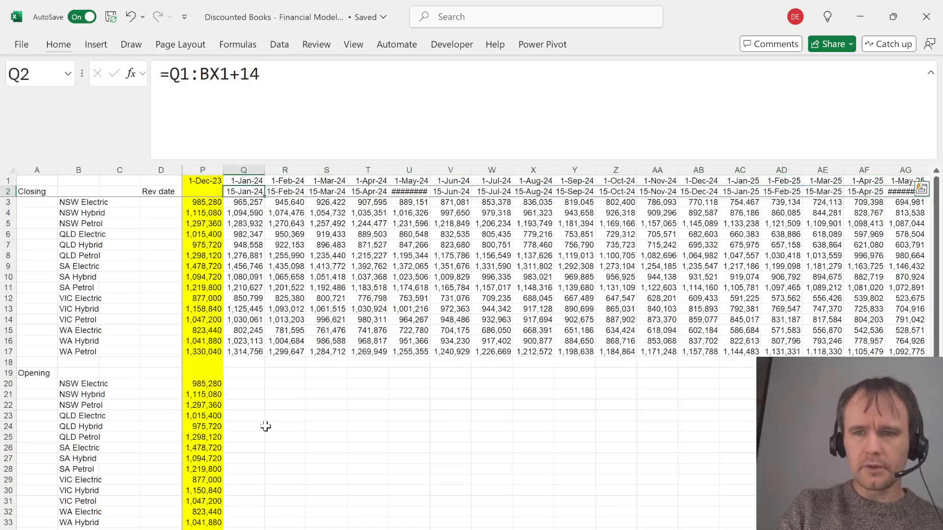
key(ctrl+Right)
key(Left)
key(ctrl+Left)
key(Left)
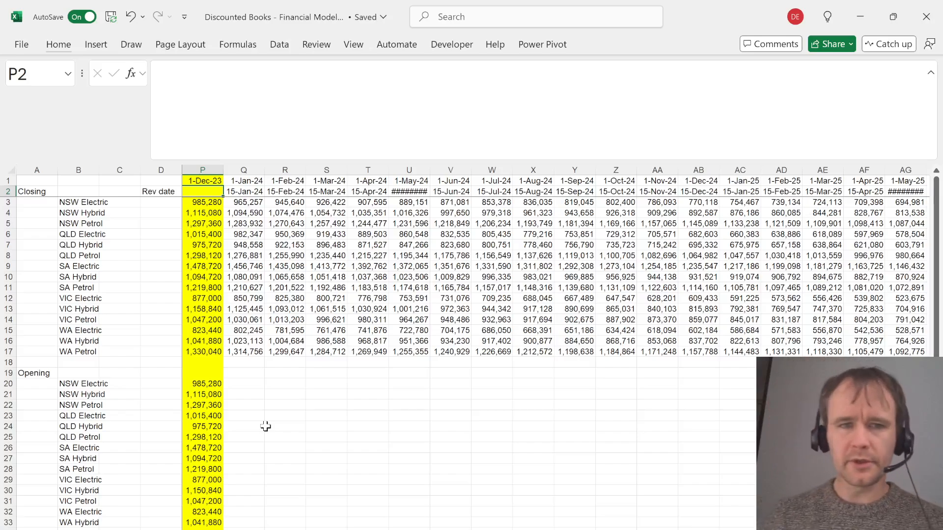
Enter =P1+14 in P2 to calculate the rev date for December 2023
key(Left)
key(Right)
key(Right)
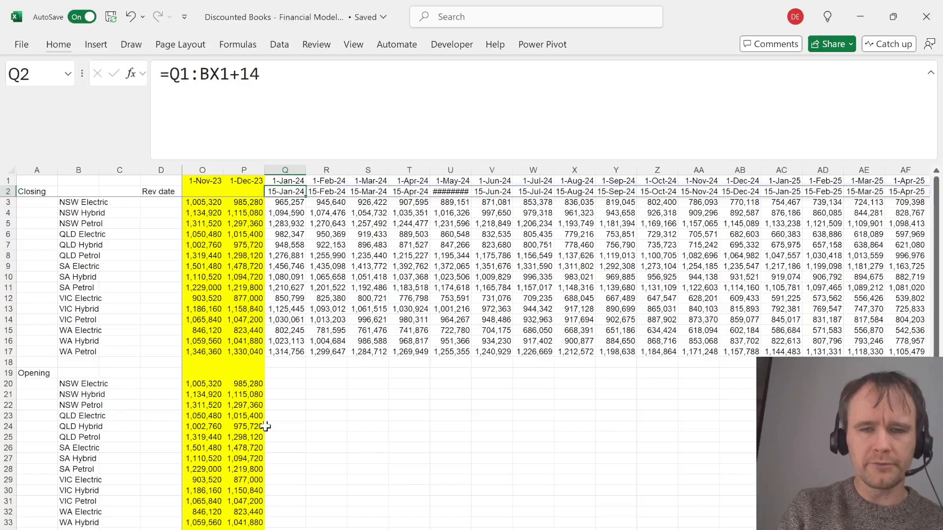
key(Left)
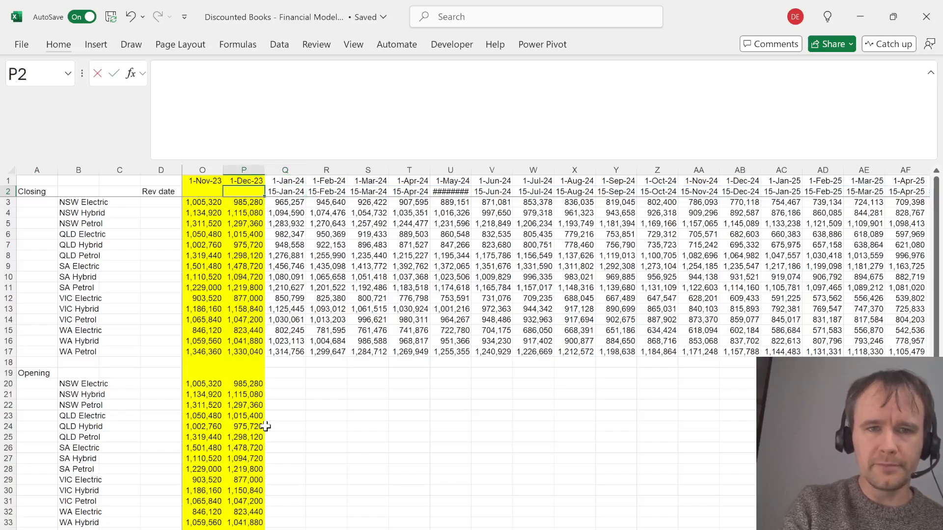
text(=)
key(Up)
key(ctrl+shift+Left)
key(Left)
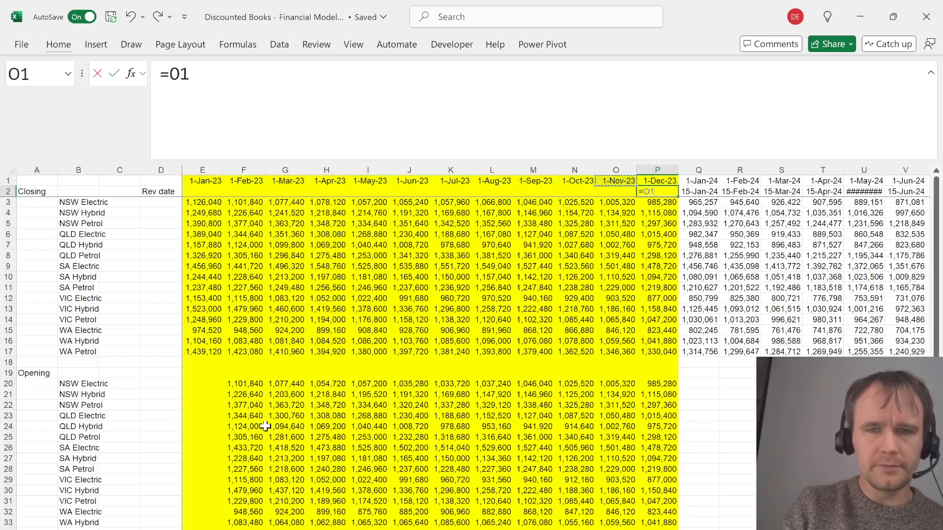
key(Right)
text(+14)
key(Return)
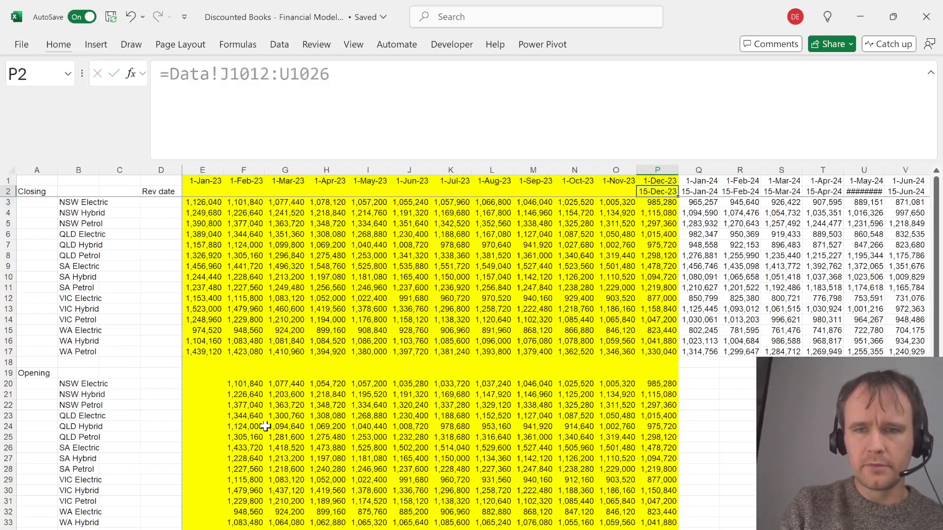
Fill the December rev date formula back across E2:P2 to cover all twelve 2023 months
key(Up)
key(shift+Left)
key(shift+Left)
key(shift+Left)
key(shift+Left)
key(shift+Left)
key(shift+Left)
key(shift+Left)
key(shift+Left)
key(shift+Left)
key(shift+Left)
key(shift+Left)
key(shift+Left)
key(shift+Right)
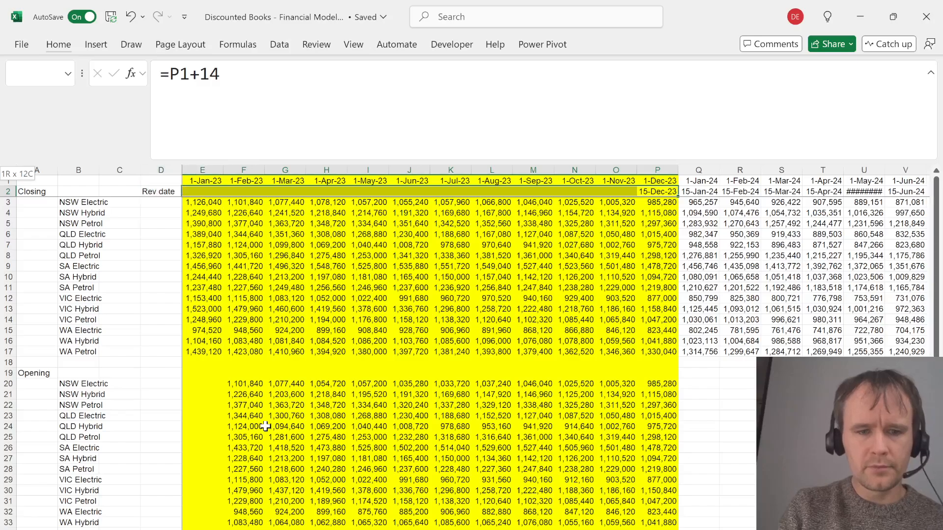
key(F2)
key(ctrl+Return)
Examine the filled rev date formulas across the 2023 months in row 2
key(Left)
key(Left)
key(Left)
key(Left)
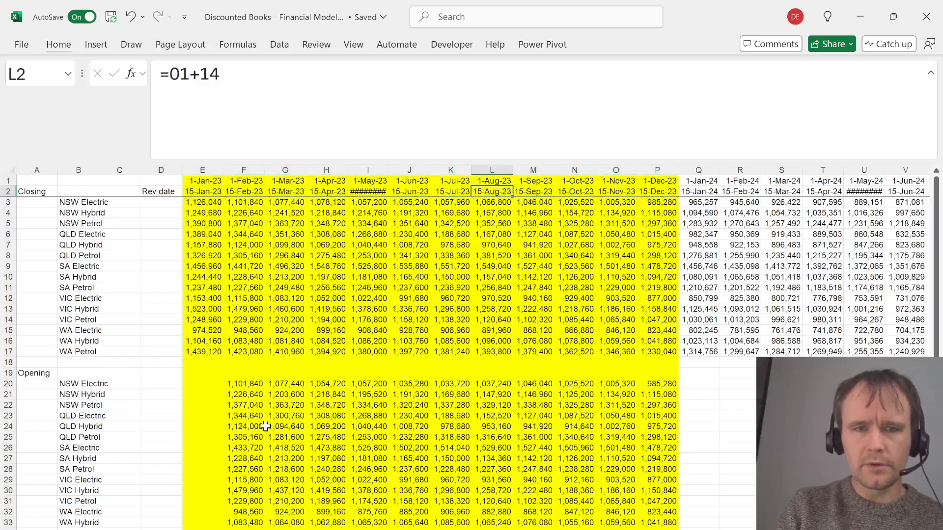
key(Left)
key(Left)
key(Left)
key(Left)
key(Left)
key(Right)
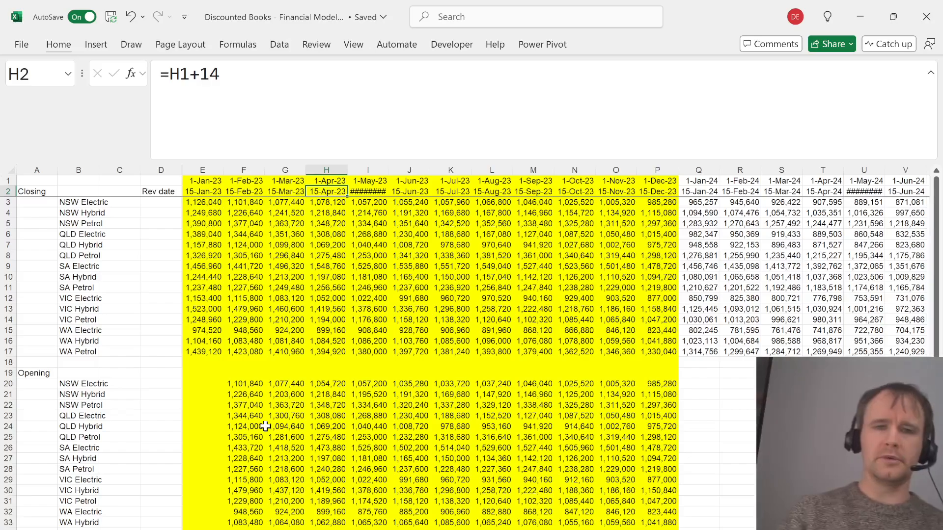
Insert a blank row above the Rev date row and select its cell in column D
key(Up)
key(Down)
key(alt+h)
key(i)
key(r)
key(Home)
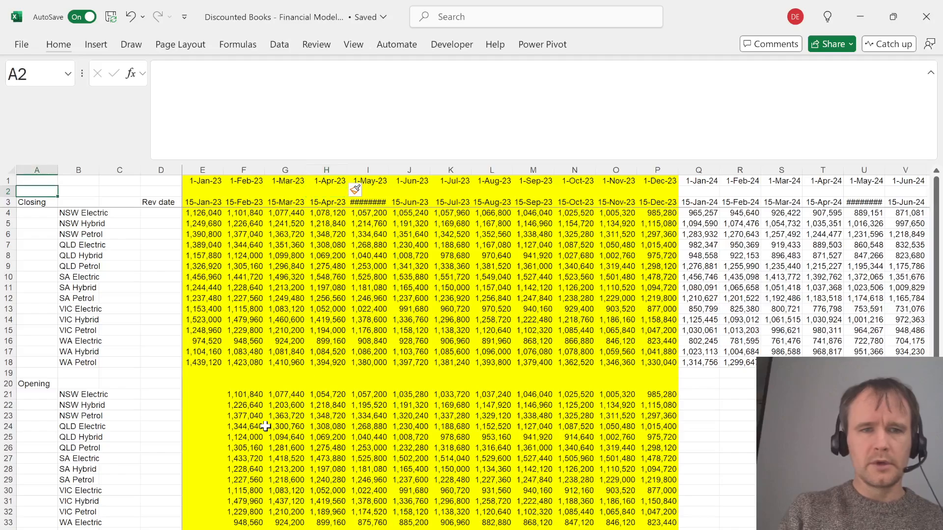
key(Right)
key(Right)
key(Right)
key(F2)
text(DIM)
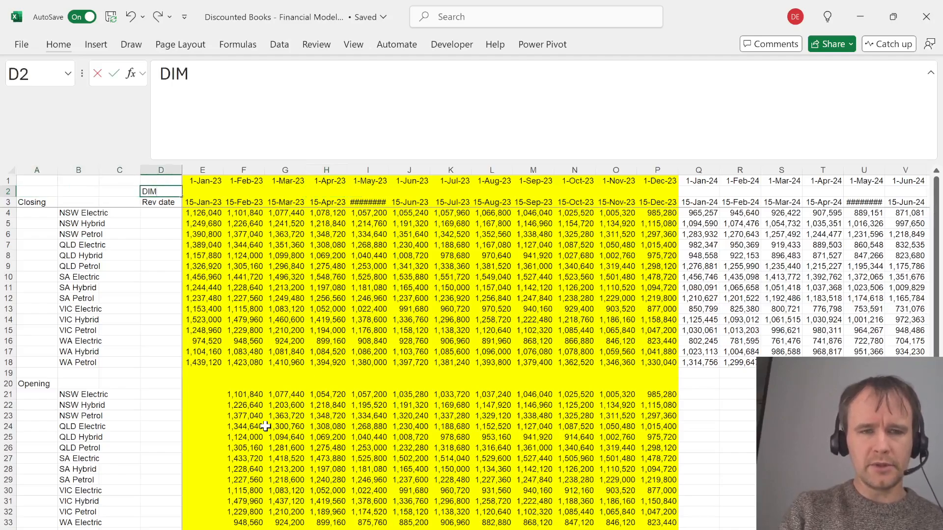
key(ctrl+Return)
key(Delete)
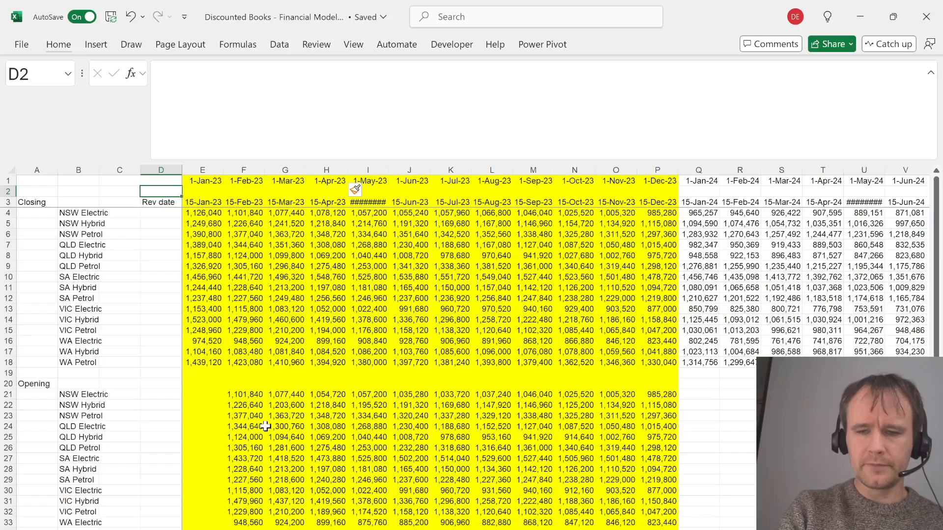
text(=)
key(BackSpace)
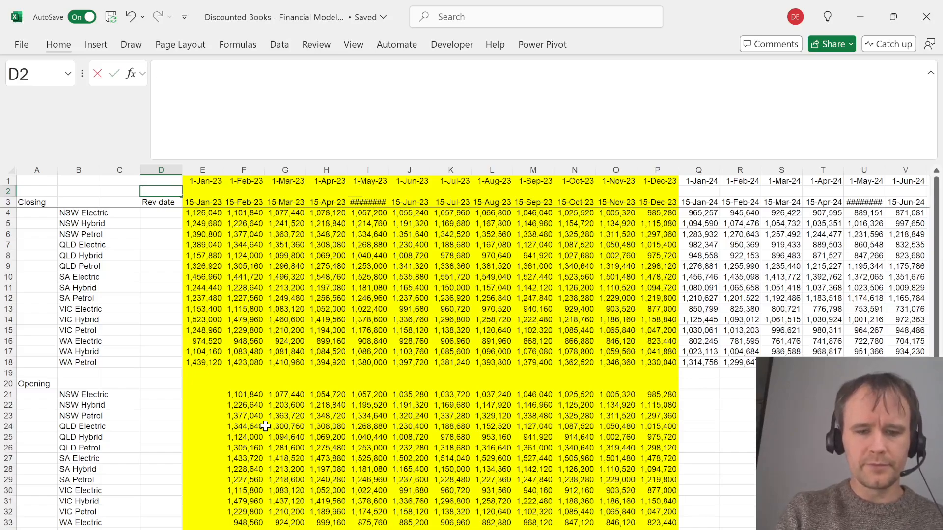
Label the blank row "Act/365" in D2 and move to cell E2
text(Act/365)
key(Return)
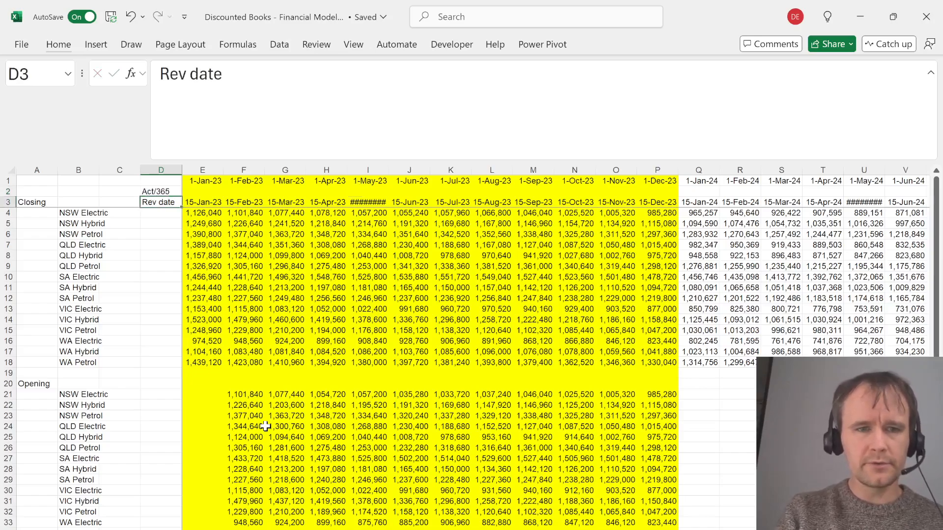
key(Up)
key(Right)
Enter the spilling formula =(EOMONTH(+E1:BX1,0)-E1:BX1) in E2 to count the days in each month
text(=()
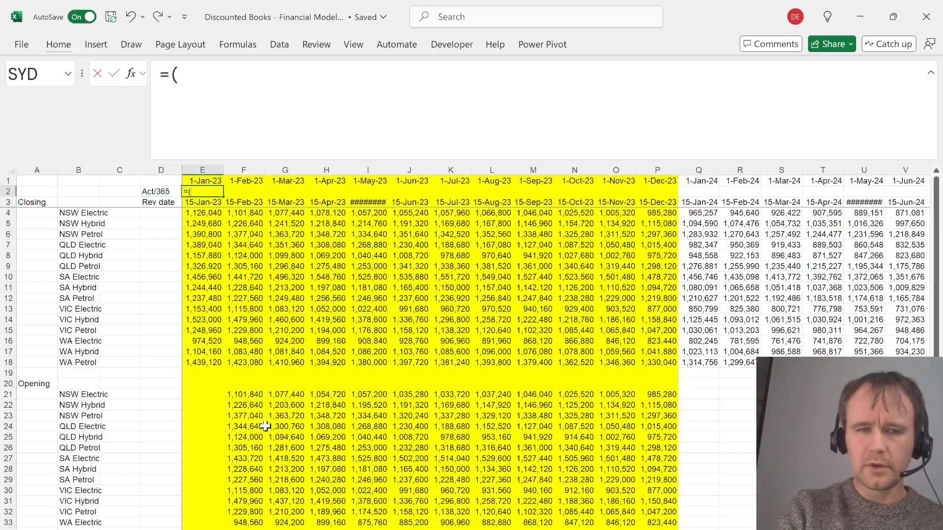
text(eom)
key(Tab)
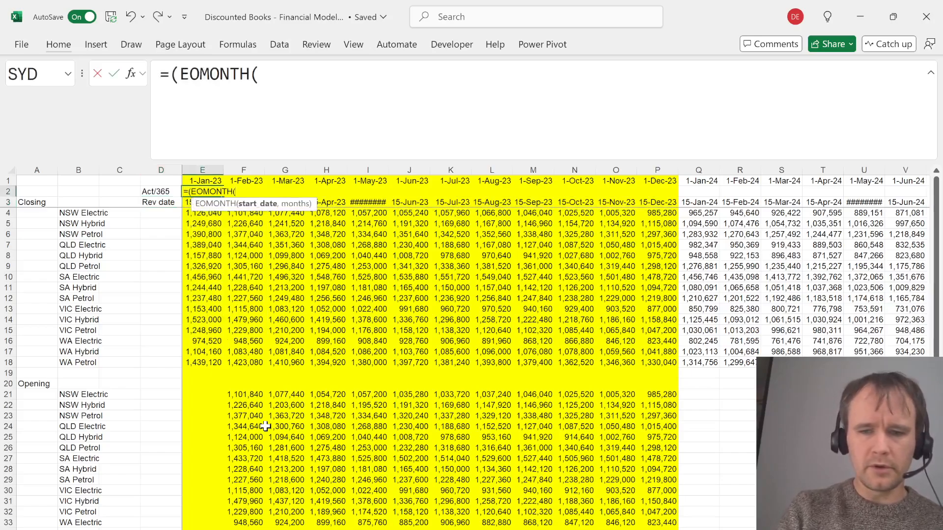
text(+)
key(Up)
key(ctrl+shift+Right)
text(,0))
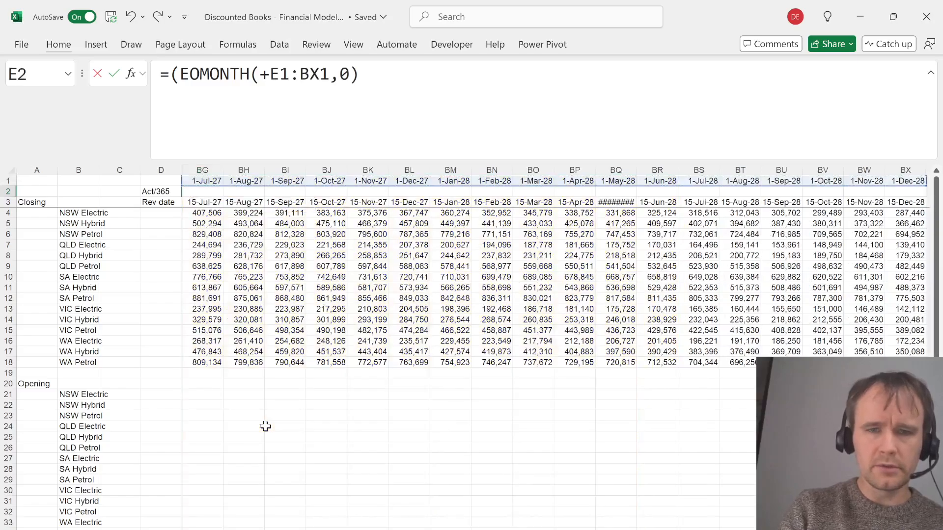
text(-)
key(Up)
key(ctrl+shift+Right)
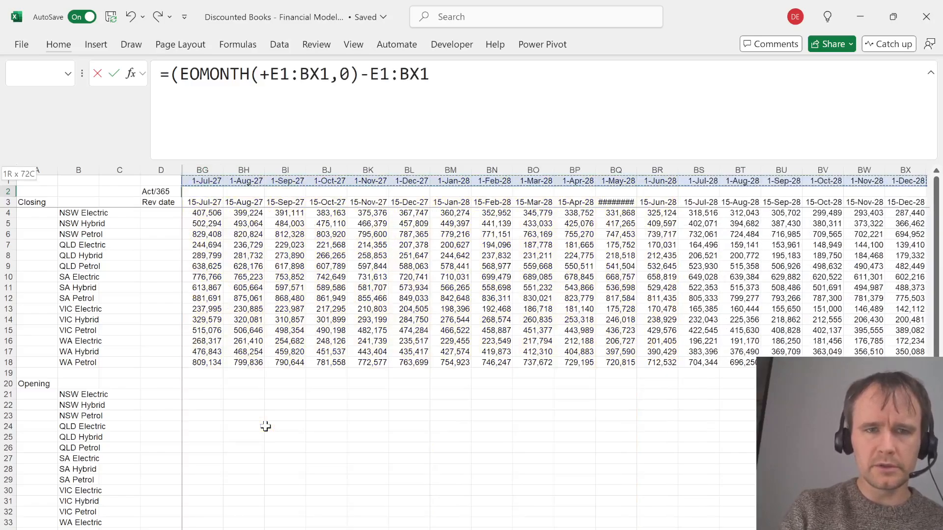
text())
key(Return)
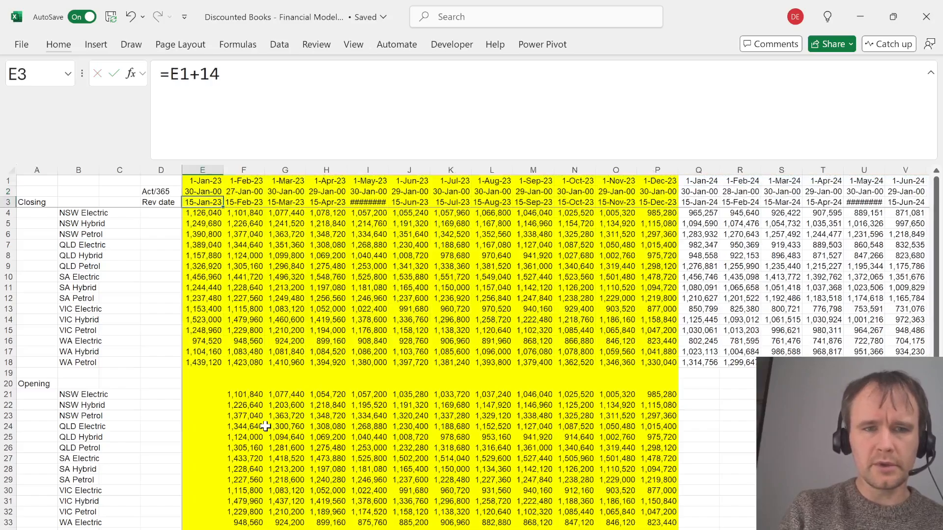
Add +1 inside the brackets of the E2 day-count formula, after the second E1:BX1
key(Up)
key(F2)
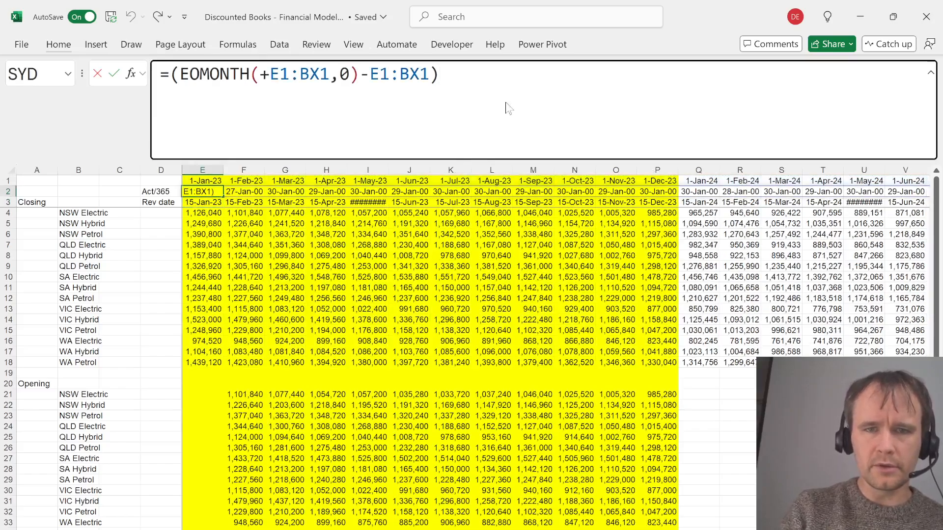
right_click(437, 84)
click(430, 74)
text(+1)
key(Return)
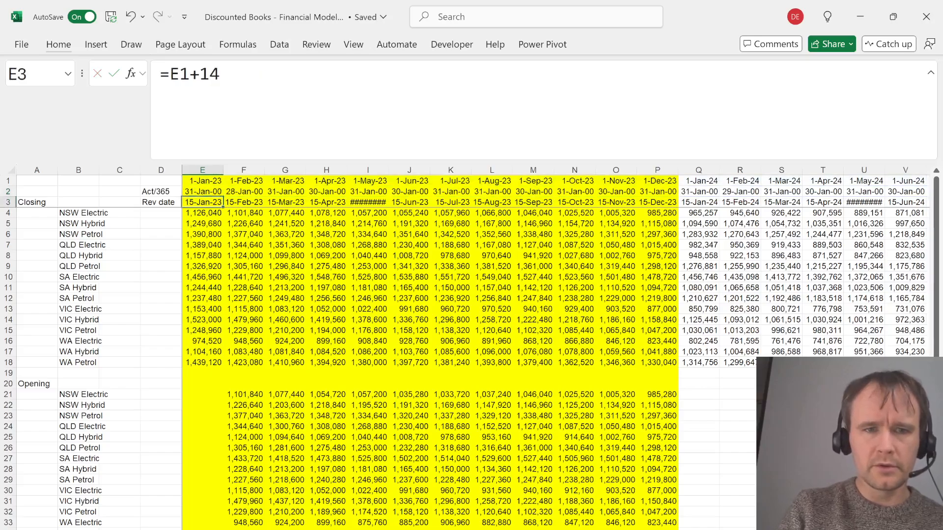
Format the spilled day counts in row 2 as numbers with two decimals
key(Up)
key(ctrl+shift+Right)
key(ctrl+shift+1)
key(ctrl+shift+Left)
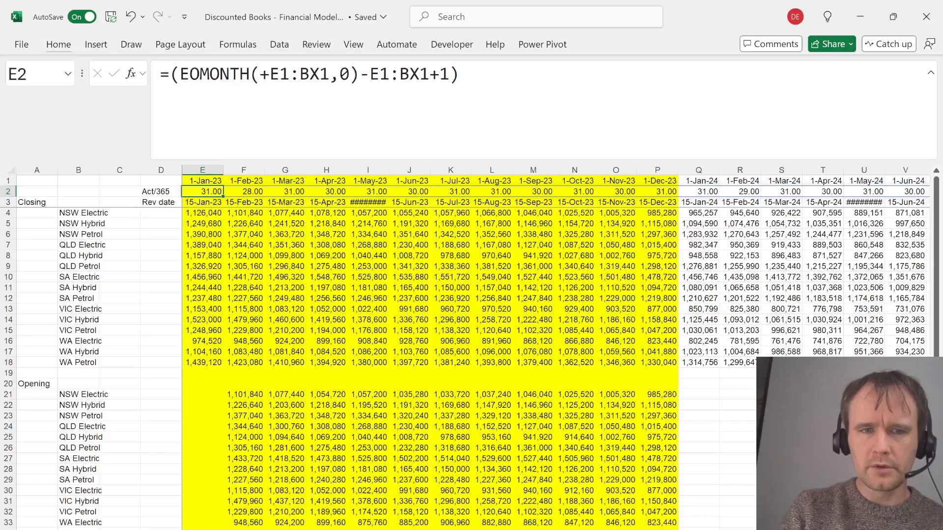
Divide the E2 day-count formula by 365, giving =(EOMONTH(+E1:BX1,0)-E1:BX1+1)/365
key(F2)
text(/365)
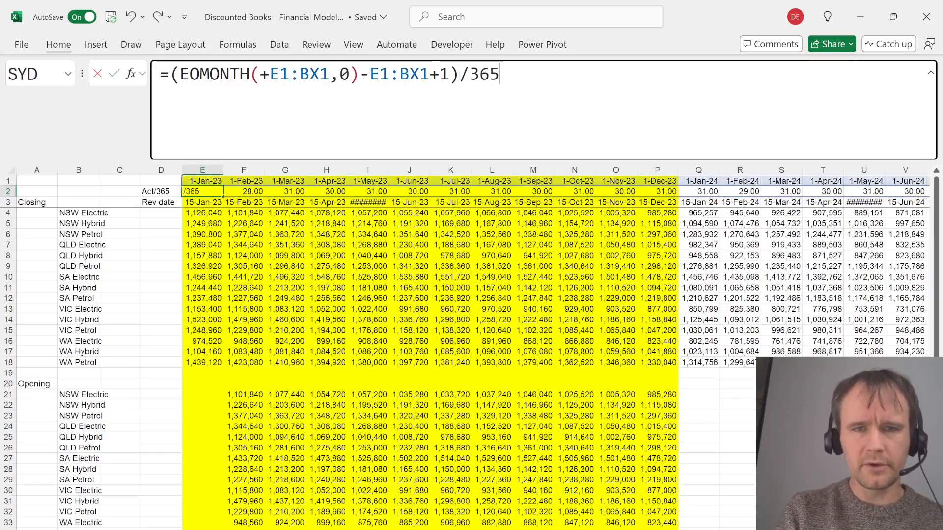
key(Return)
key(Up)
Increase the Act/365 values across E2:BX2 to four decimal places
key(ctrl+shift+Right)
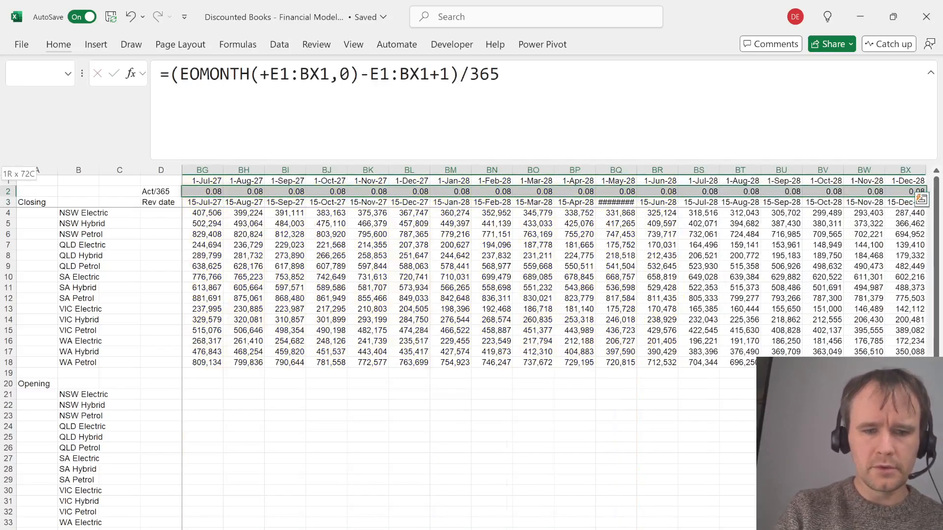
key(alt+h)
key(0)
key(alt+h)
key(0)
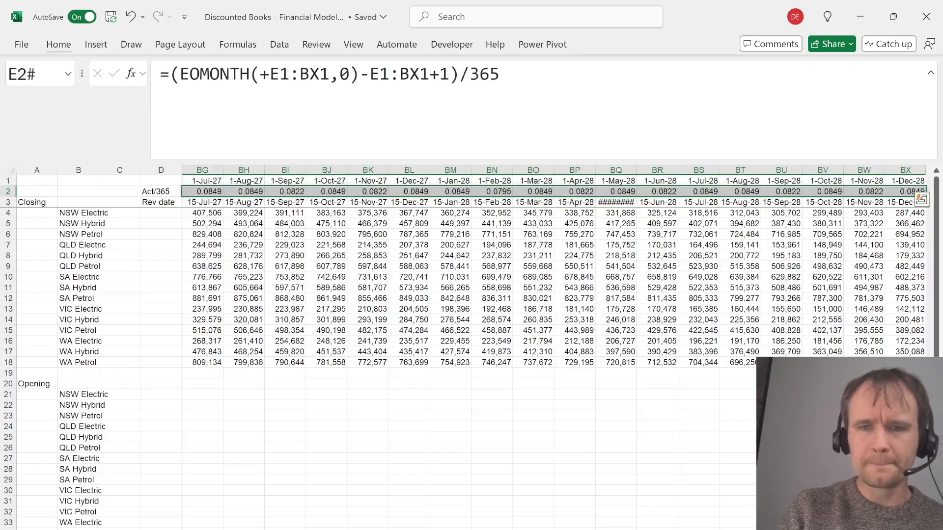
key(ctrl+BackSpace)
Select the Act/365 fractions for the twelve 2023 months, E2:P2, to check their total
key(Right)
key(shift+Left)
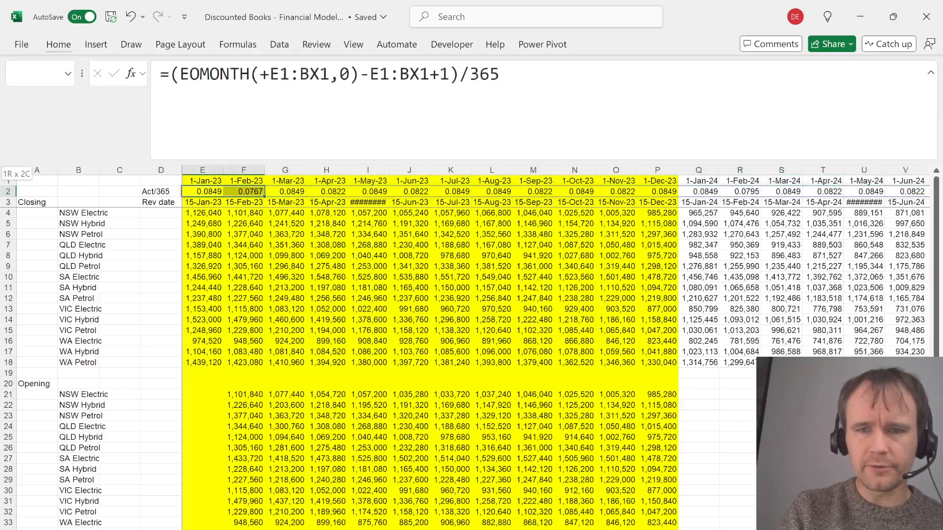
key(shift+Right)
key(shift+Right)
key(shift+Right)
key(shift+Right)
key(shift+Right)
key(shift+Right)
key(shift+Right)
key(shift+Right)
key(shift+Right)
key(shift+Right)
key(shift+Right)
key(shift+Right)
key(shift+Left)
key(shift+Left)
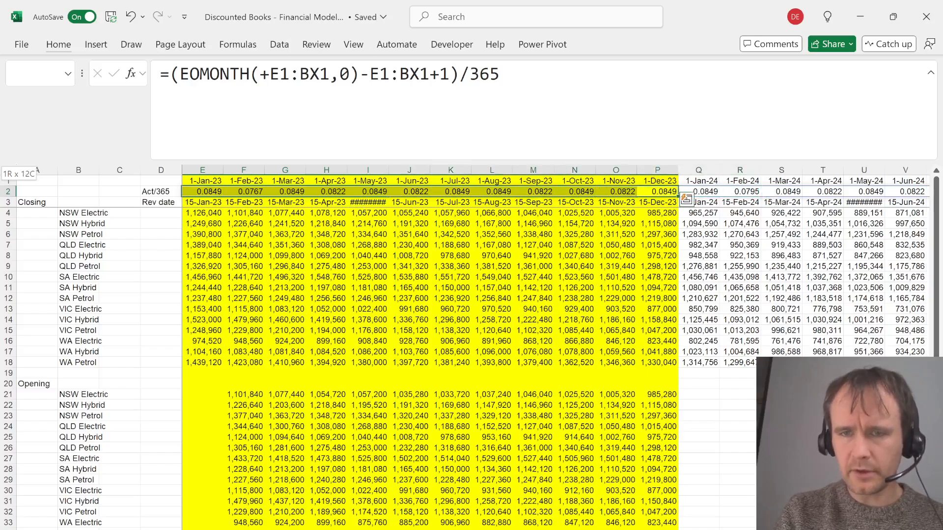
Select the Act/365 fractions for the twelve 2024 months to check their total, and return to E2
click(699, 191)
key(shift+Right)
key(shift+Right)
key(shift+Right)
key(shift+Right)
key(shift+Right)
key(shift+Right)
key(shift+Right)
key(shift+Right)
key(shift+Right)
key(shift+Right)
key(shift+Right)
key(shift+Right)
key(shift+Left)
key(shift+Left)
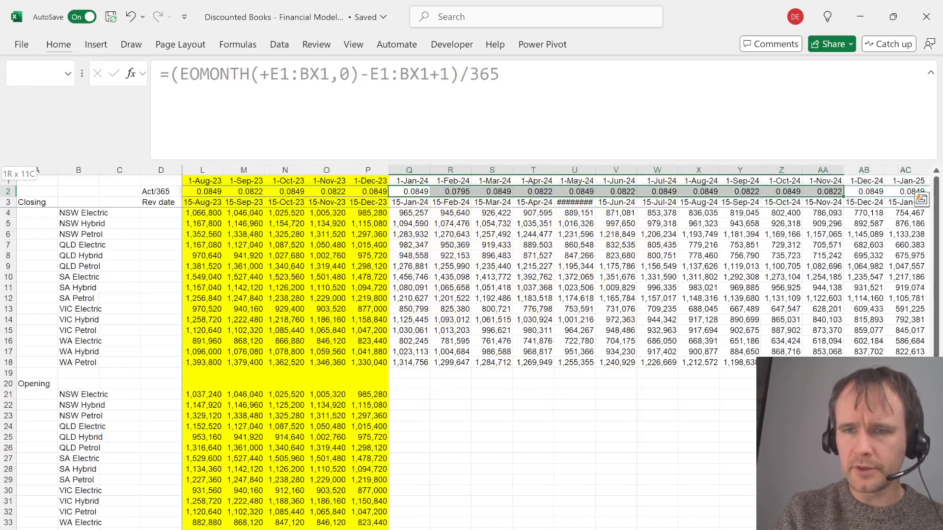
key(shift+Right)
key(Home)
key(Right)
key(Right)
key(Right)
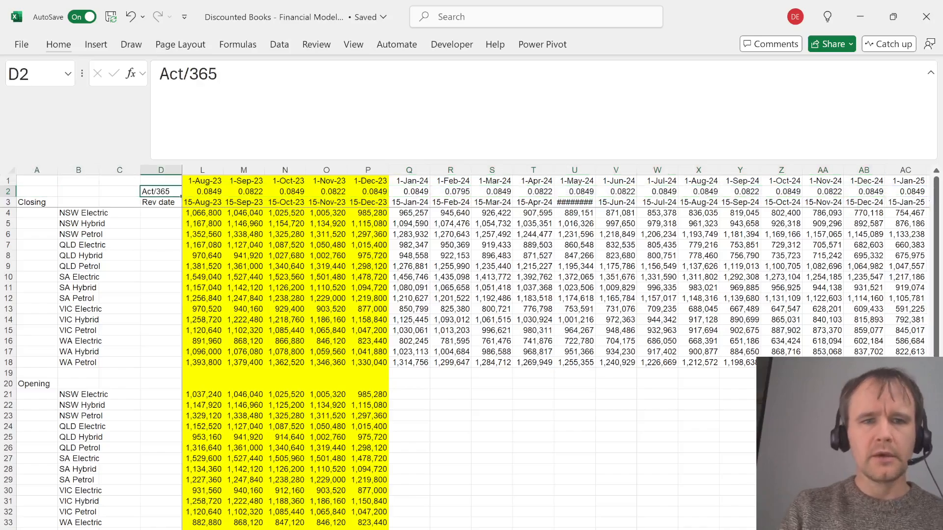
key(Right)
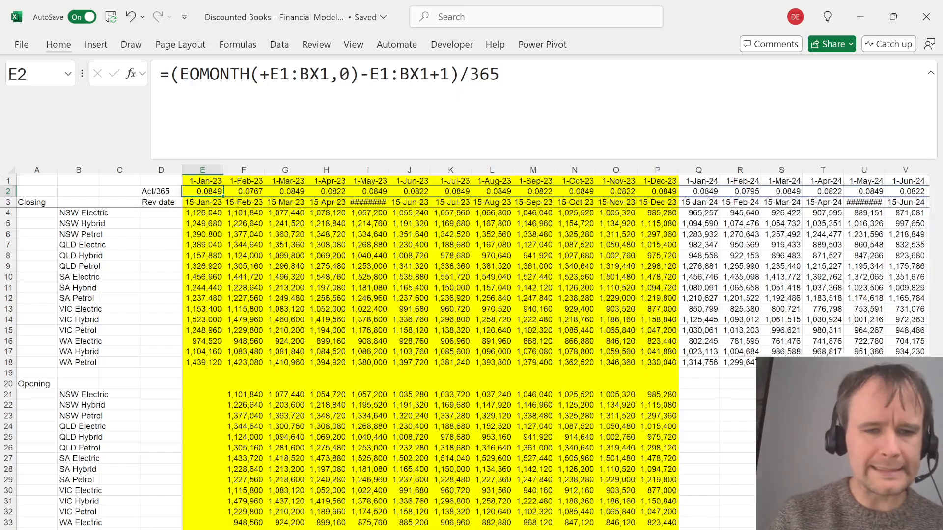
Review the state fee rates on the Assumptions sheet and return to the monthly model sheet
key(ctrl+Page_Down)
key(ctrl+Page_Up)
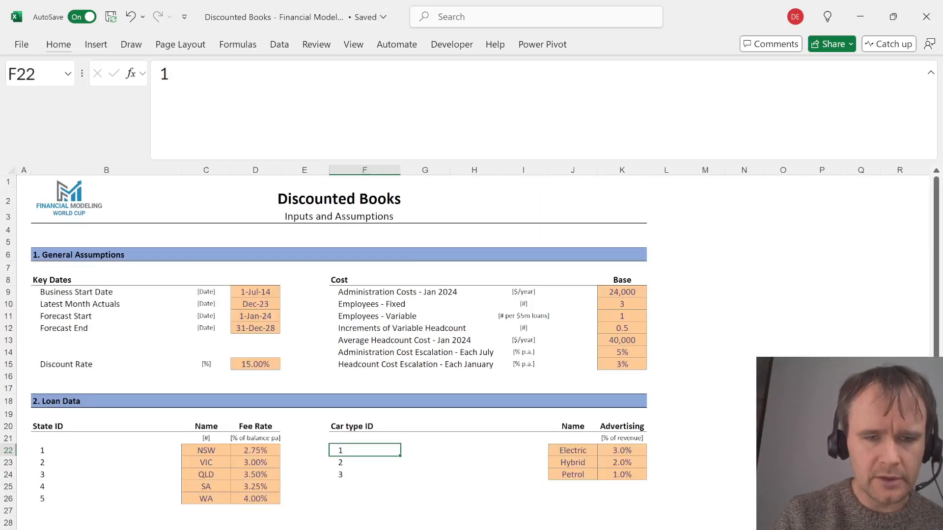
key(ctrl+Page_Down)
key(ctrl+Page_Down)
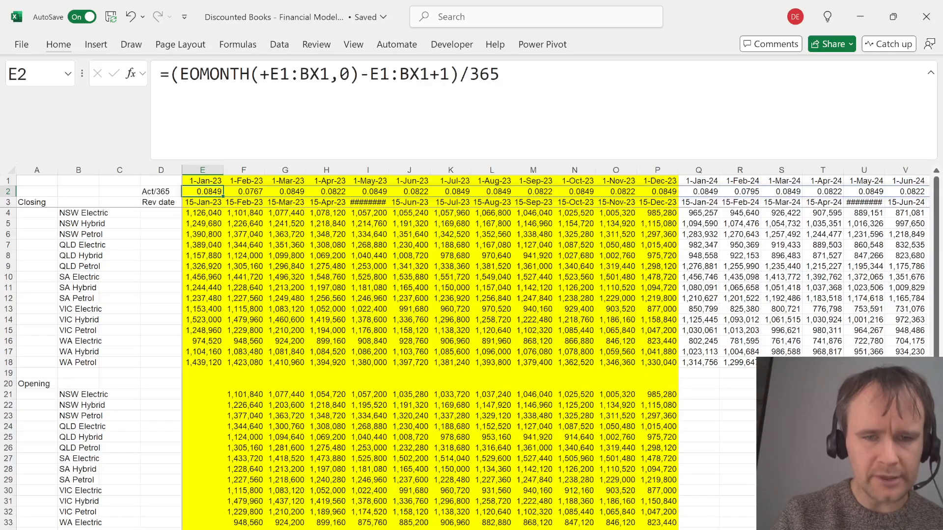
Clear the whole Opening block, its label, product names and balances, from row 20 down
key(Right)
key(Down)
key(Down)
key(Right)
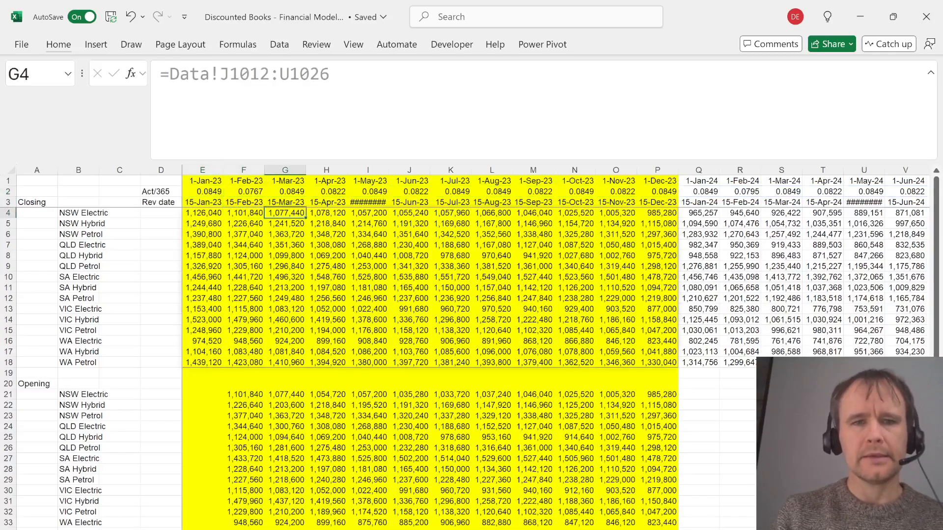
key(Left)
key(Down)
key(ctrl+Down)
key(Left)
key(Down)
key(Left)
key(Left)
key(Left)
key(Down)
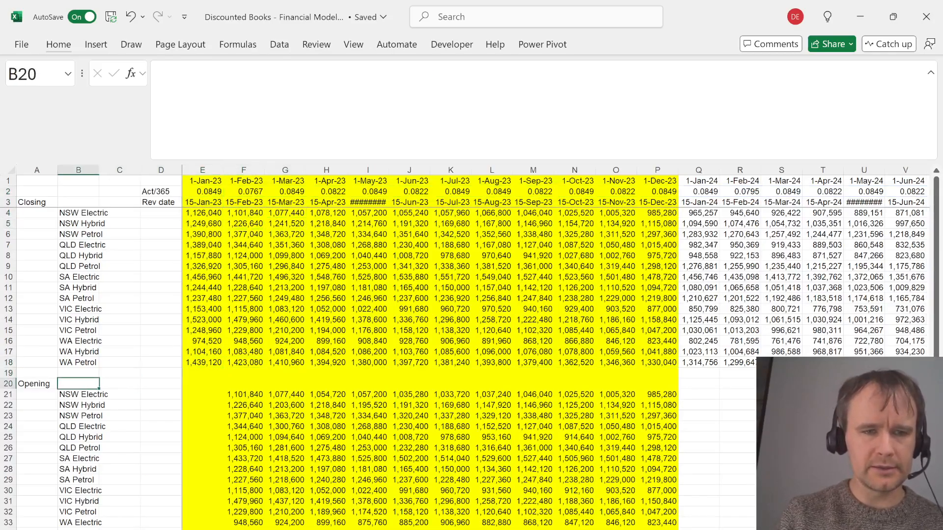
key(ctrl+shift+Down)
key(Delete)
key(Left)
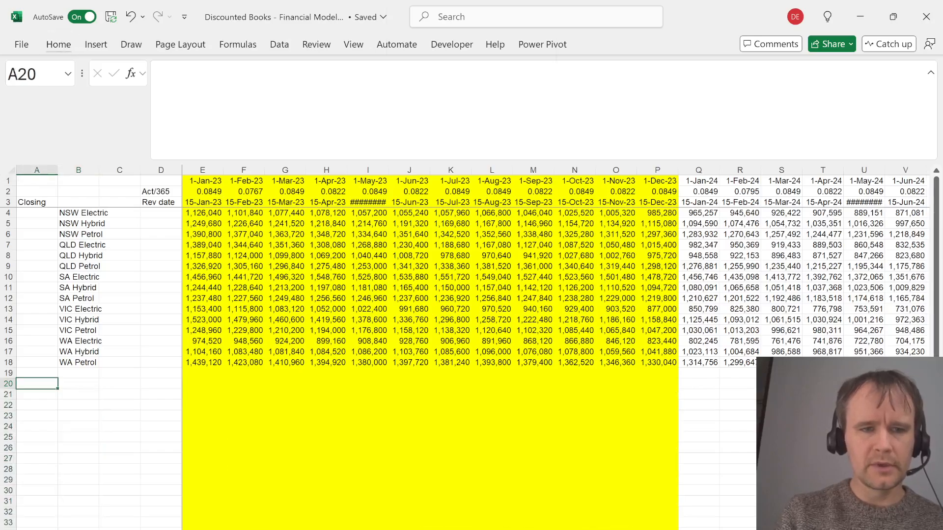
Label A20 "Revs" and list the products beneath it by entering =tps in B21
text(Revs)
key(Return)
key(Right)
text(=tp)
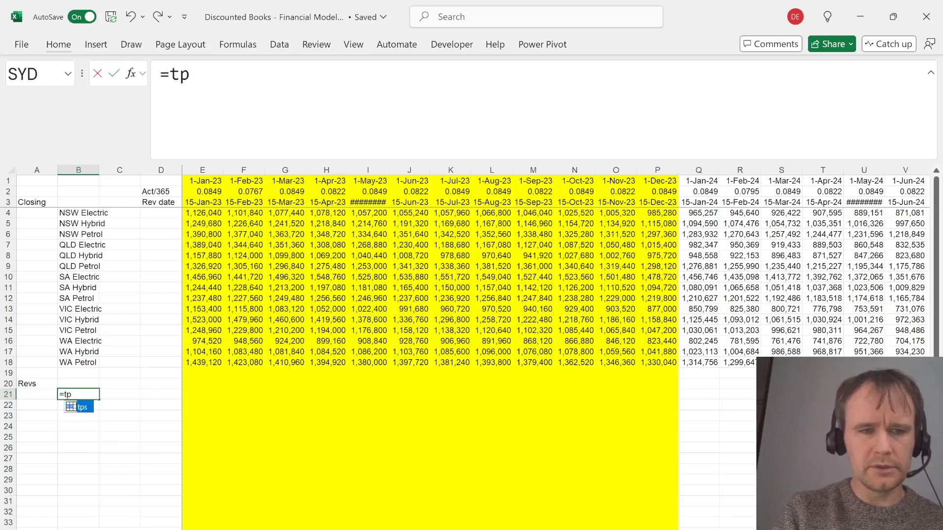
key(Return)
key(Up)
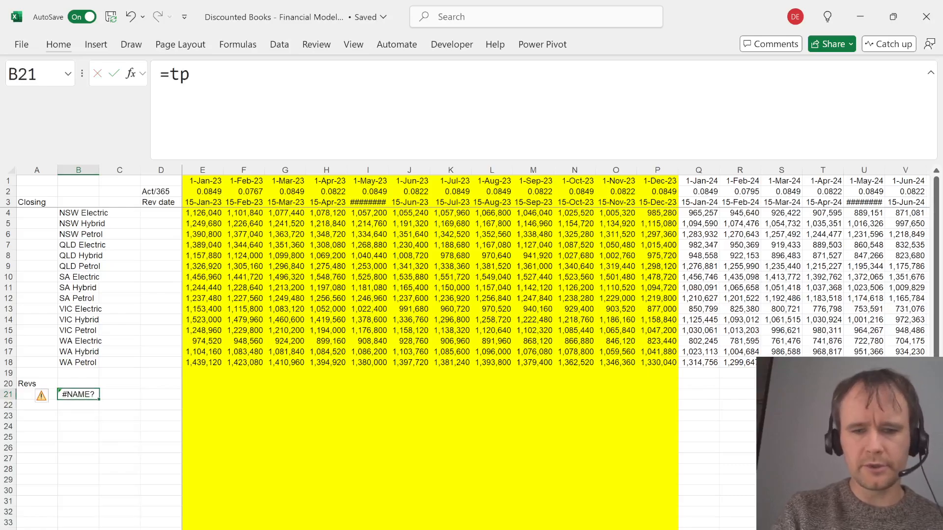
text(=tps)
key(Return)
key(Up)
key(Right)
key(Right)
key(Right)
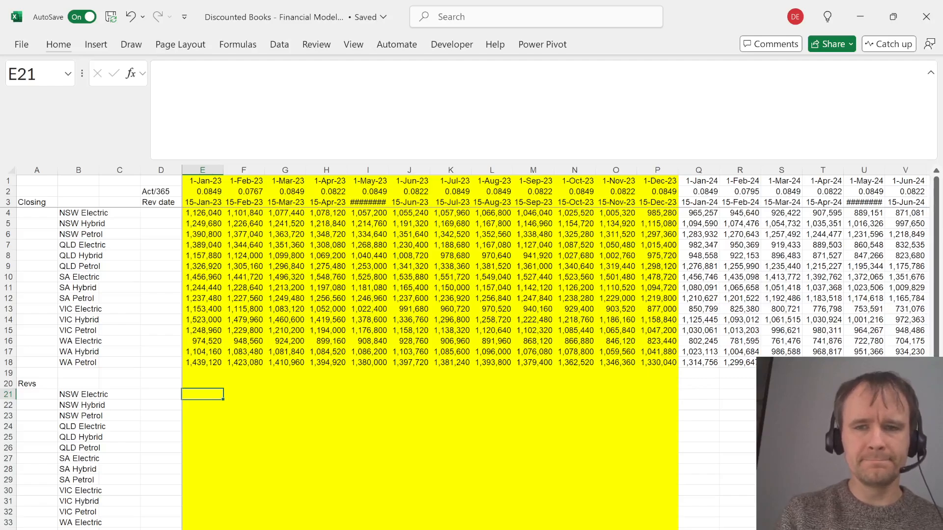
Start an XLOOKUP in C21 that looks up the state code with TEXTBEFORE(B21#," ")
key(Left)
key(Left)
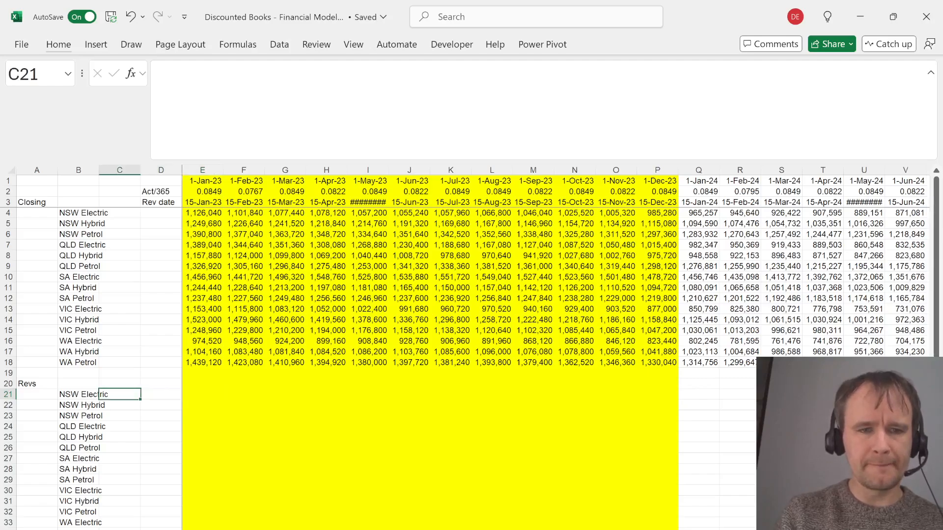
text(=xl)
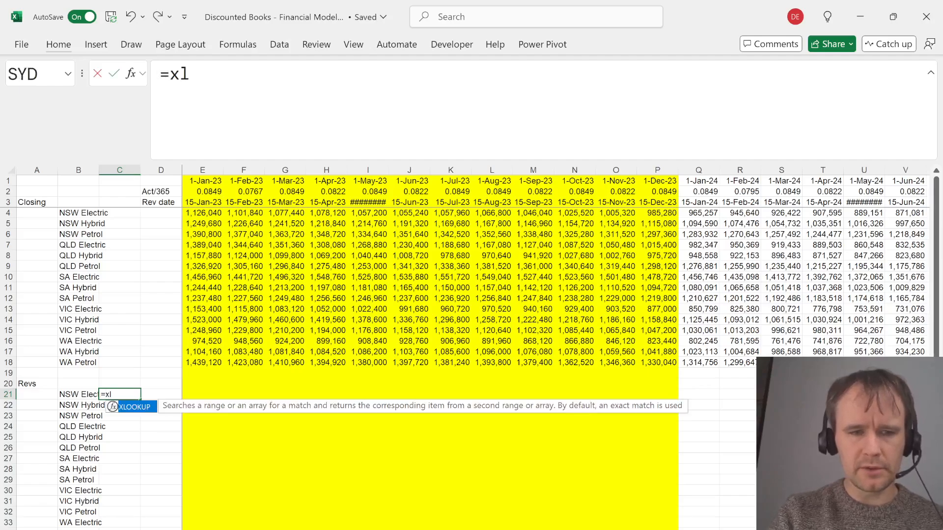
key(Tab)
text(text)
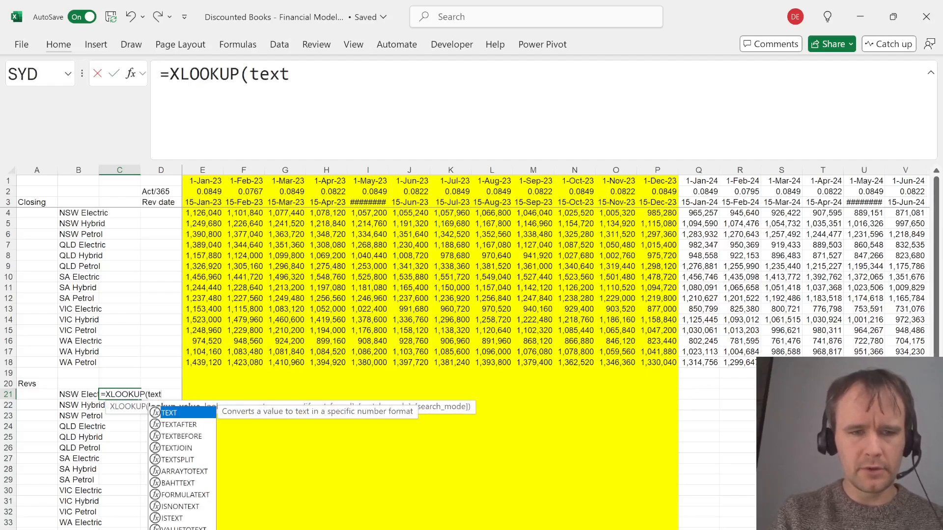
key(Down)
key(Down)
key(Tab)
key(Left)
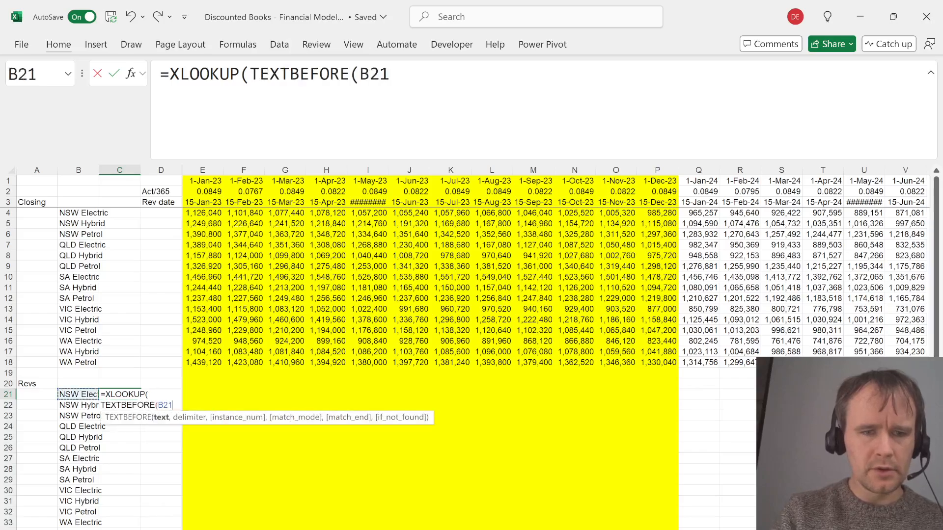
text(#," "),)
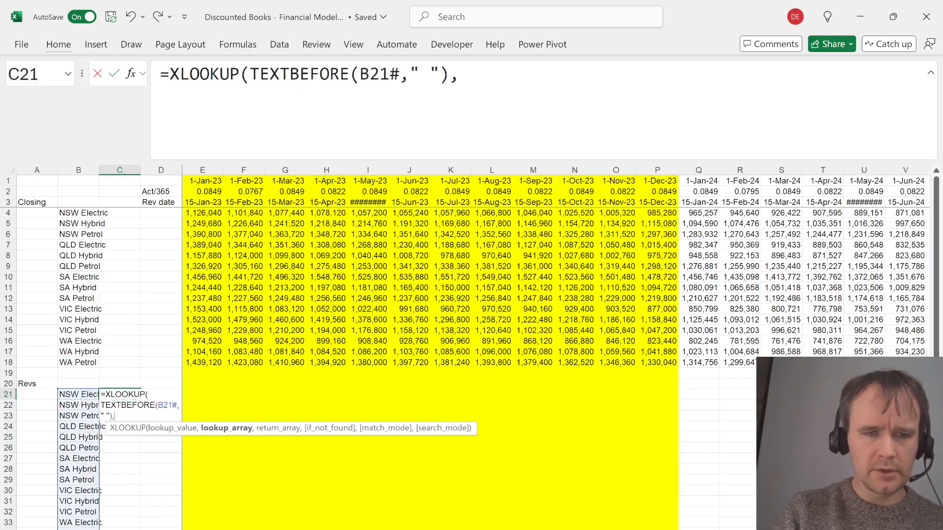
Complete the XLOOKUP with lookup array Assumptions!$C$22:$C$26 and return array Assumptions!$D$22:$D$26
key(ctrl+Page_Up)
click(216, 443)
key(Down)
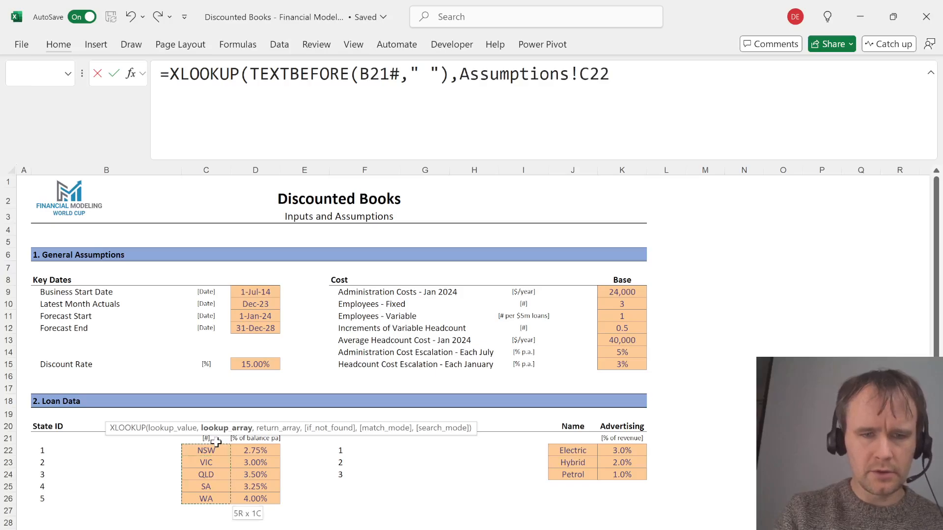
key(ctrl+shift+Down)
key(F4)
text(,)
click(249, 448)
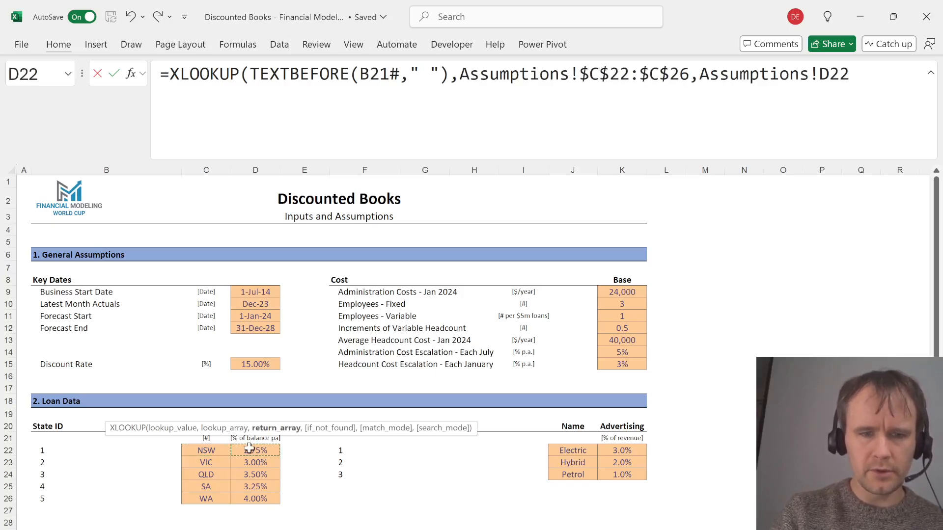
key(ctrl+shift+Down)
key(F4)
text())
key(ctrl+Return)
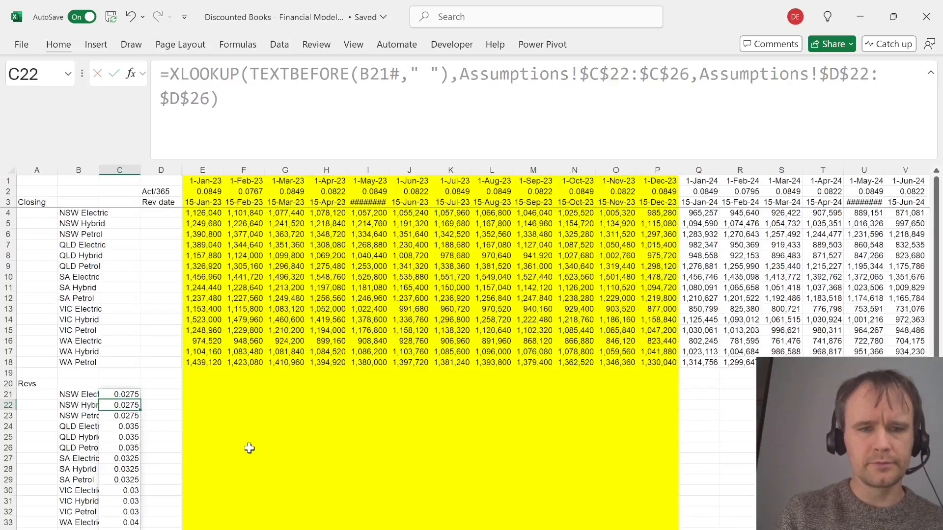
Format the looked-up fee rates in C21# as percentages with two decimal places
key(ctrl+shift+Down)
key(alt+h)
key(9)
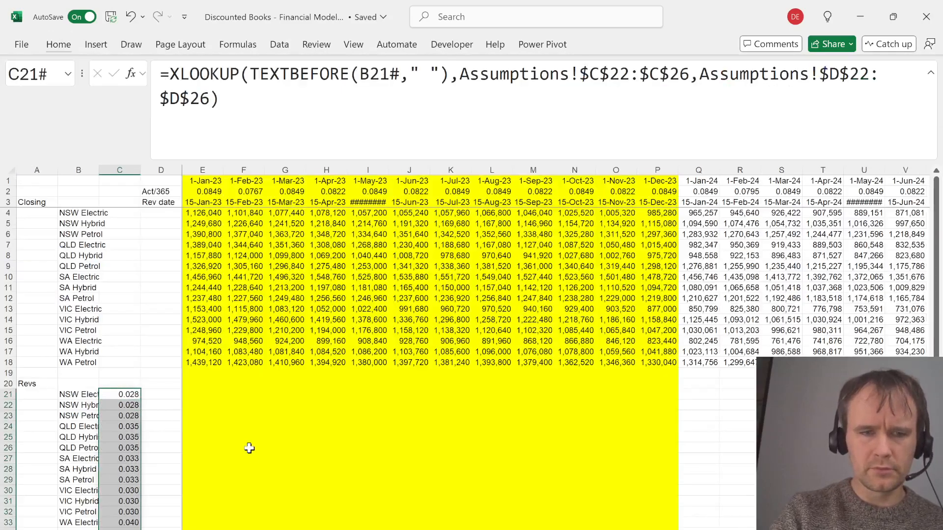
key(ctrl+shift+5)
key(alt+h)
key(0)
key(0)
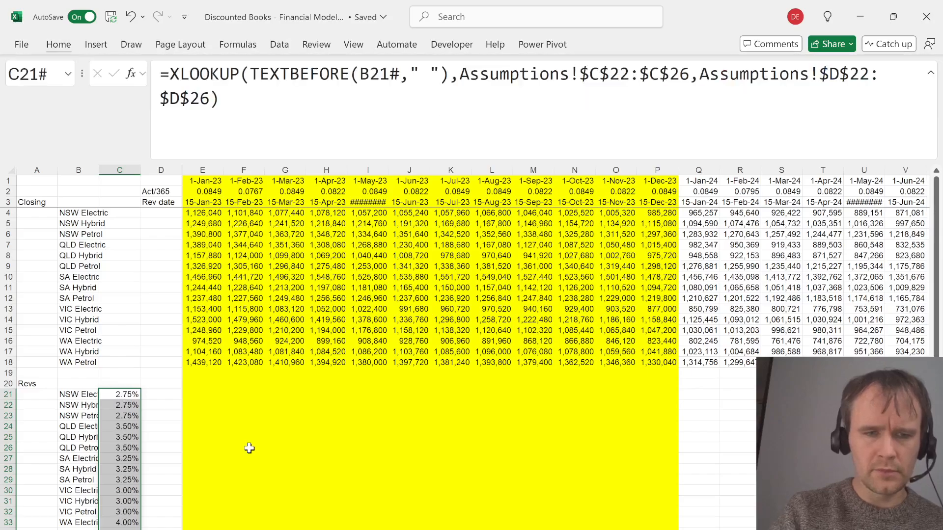
Start the February 2023 revenue formula in F21 with the January closing balances E4:E18
key(Right)
key(Right)
key(Right)
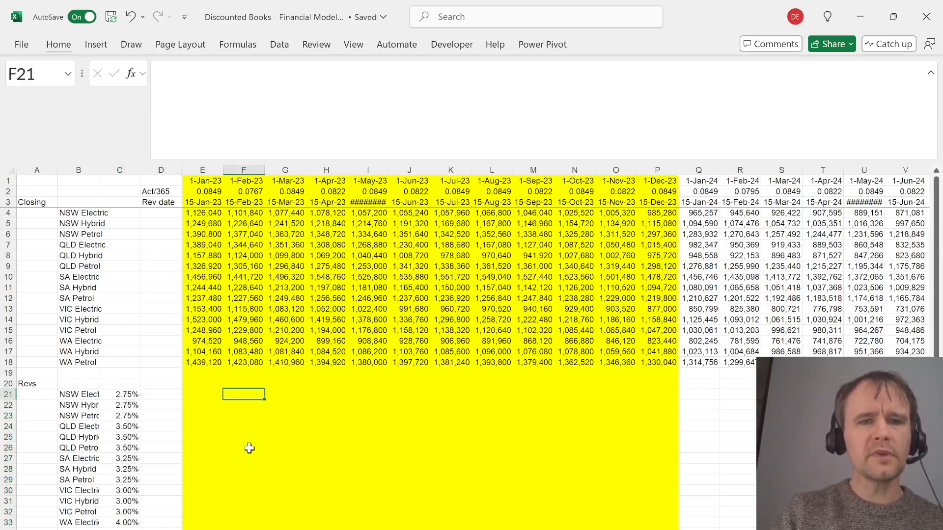
text(=)
key(Left)
key(Up)
key(shift+Up)
key(shift+Up)
key(ctrl+shift+Up)
key(ctrl+shift+Up)
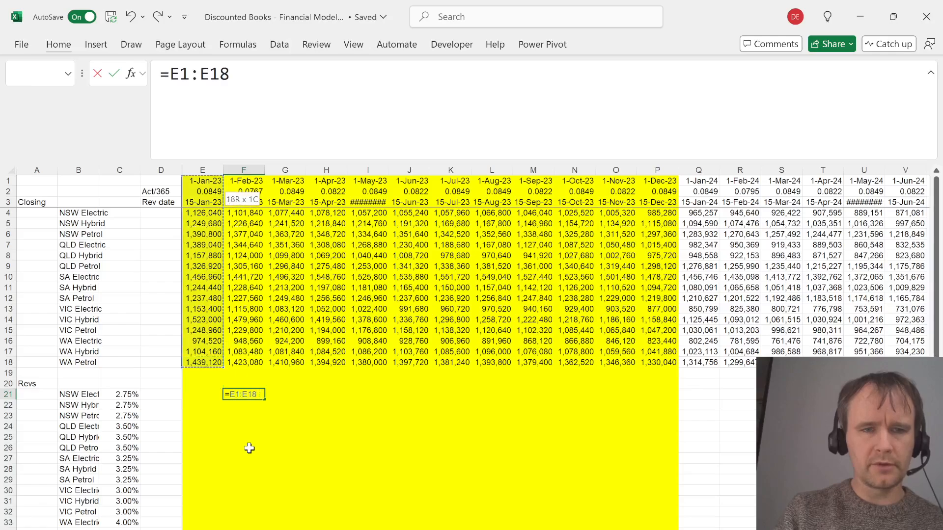
key(shift+Down)
key(shift+Down)
key(shift+Down)
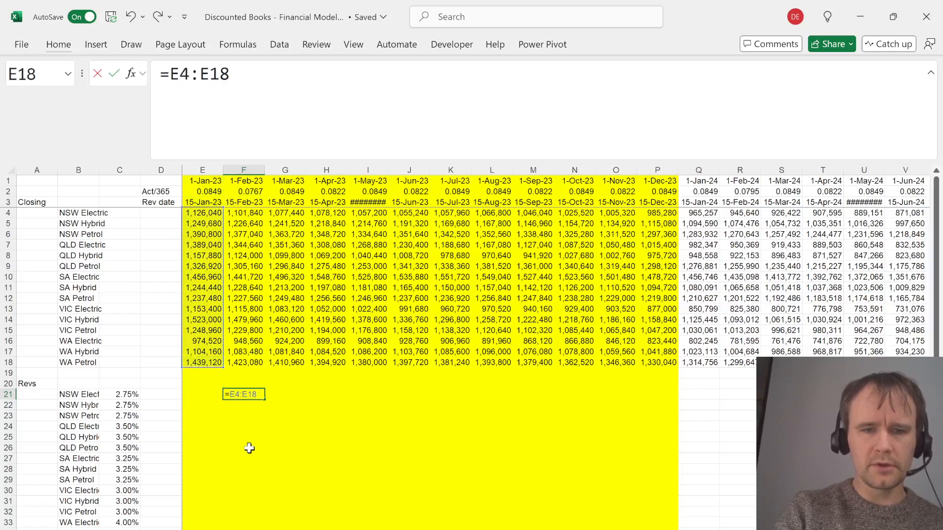
Multiply by the fee rates and January's Act/365 fraction, giving =E4:E18*$C$21#*E2 in F21
text(*)
key(Left)
key(Left)
key(Left)
text(#)
key(F4)
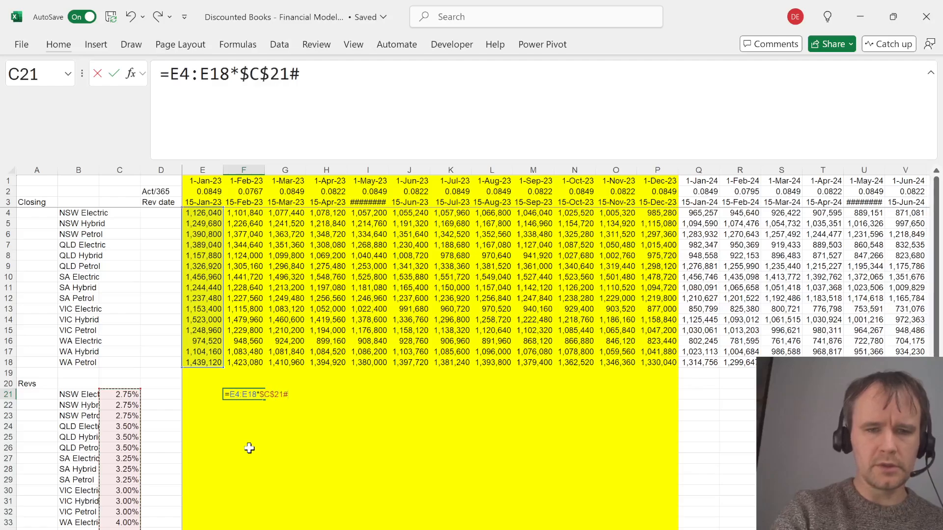
text(*)
key(Left)
key(ctrl+Up)
key(ctrl+Up)
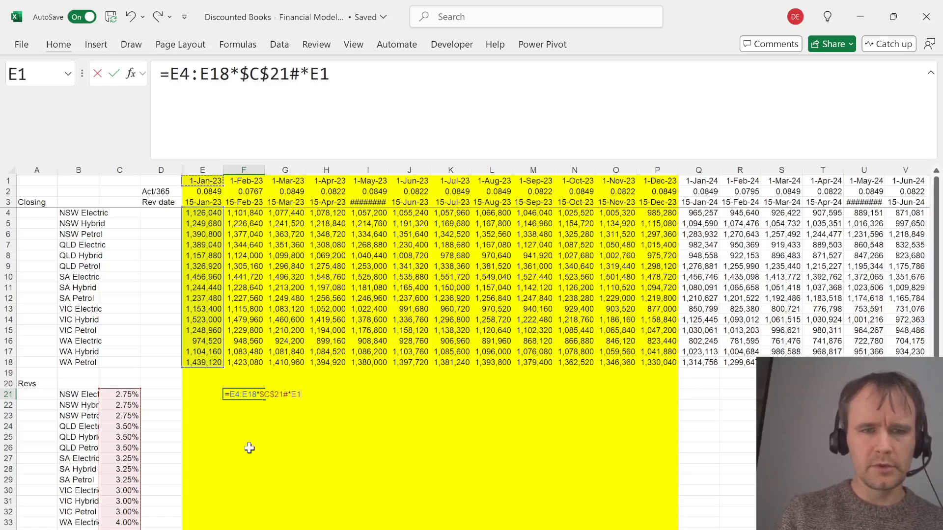
key(Down)
key(Return)
key(Up)
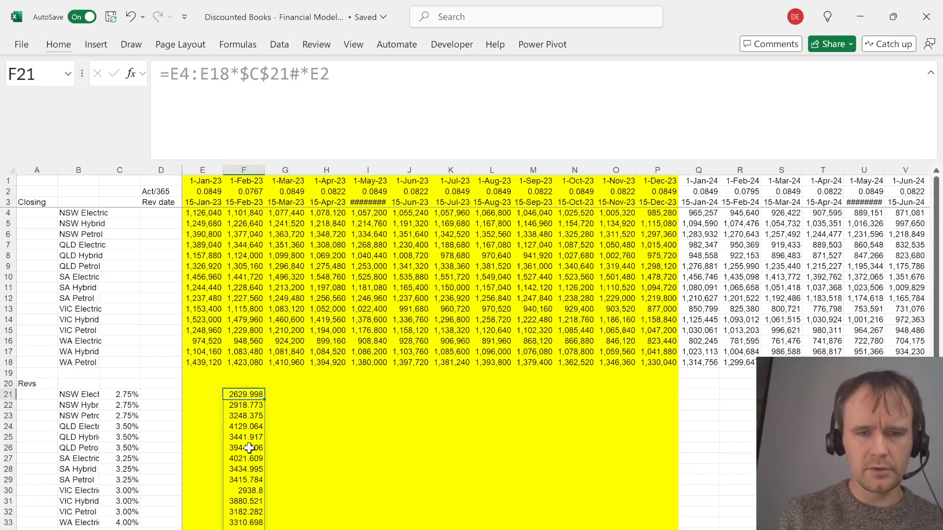
Format the F21 revenues with thousands separators and two decimals, and copy the formula with its number format across to BX21
key(ctrl+shift+Down)
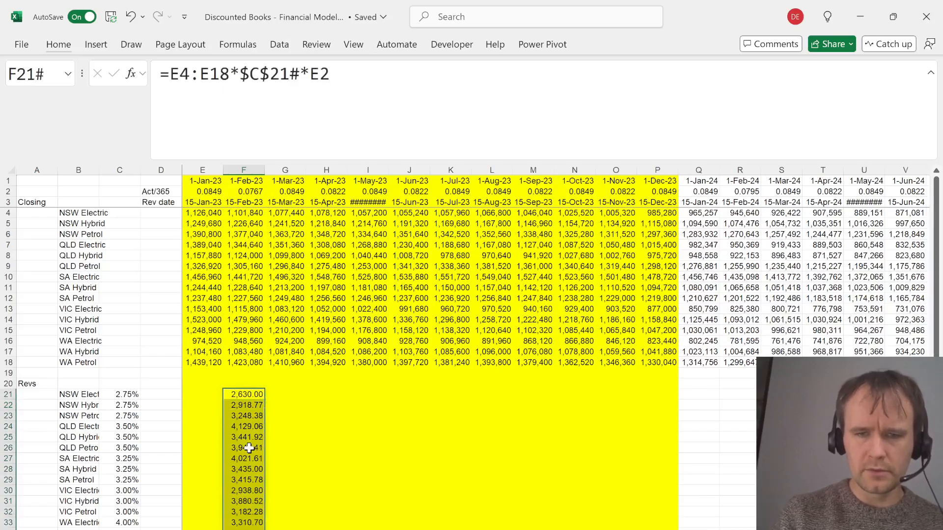
key(ctrl+c)
key(ctrl+shift+Right)
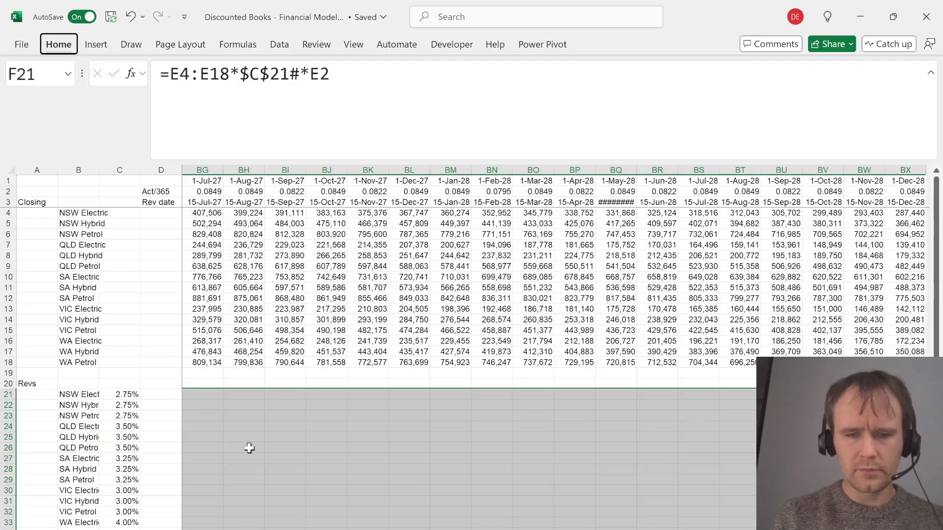
key(ctrl+alt+v)
key(r)
key(Return)
key(Left)
key(Right)
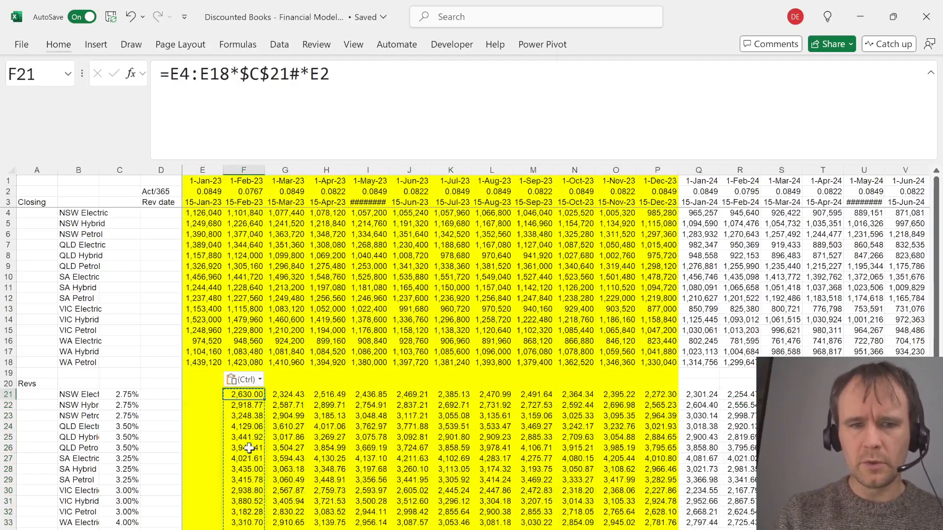
Select the December 2023 revenues in column P and compare their total with the answer options of quiz question 7
key(alt+Tab)
key(alt+Tab)
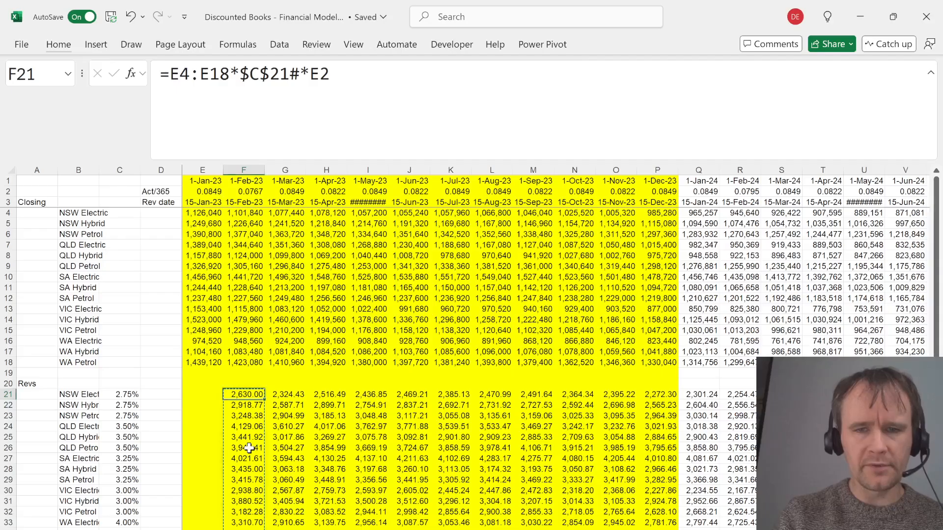
key(Right)
key(Right)
key(Right)
key(Right)
key(Right)
key(Right)
key(Right)
key(Right)
key(Right)
key(Right)
key(Right)
key(Left)
key(ctrl+shift+Down)
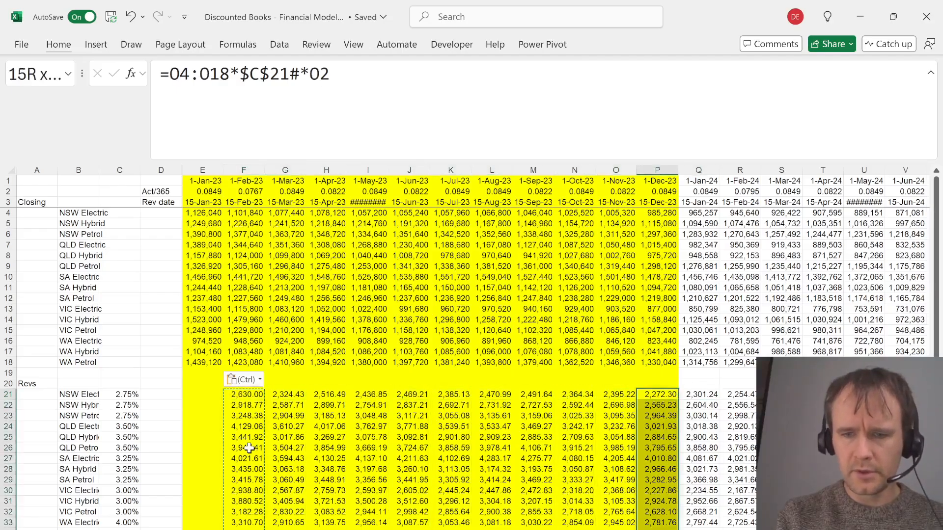
key(alt+Tab)
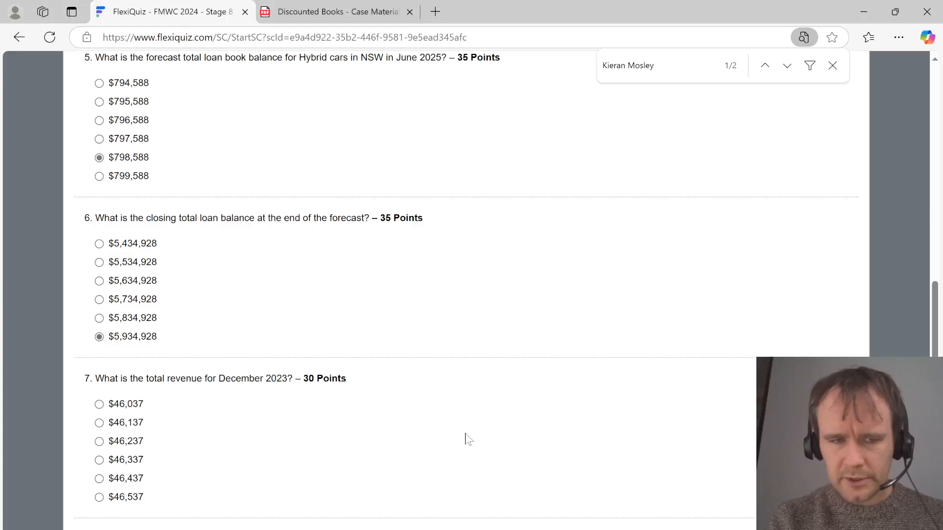
key(alt+Tab)
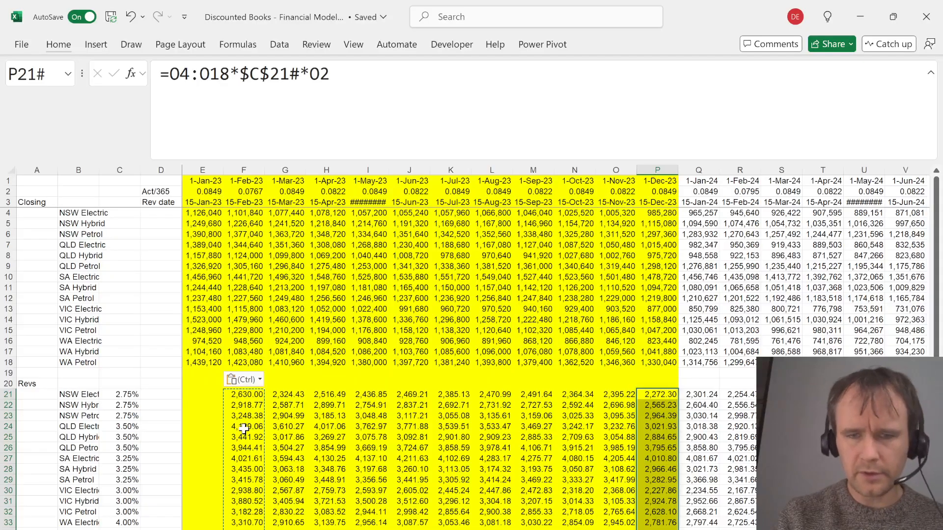
Show all monthly revenues from F21 across to column BX without decimals
key(ctrl+Left)
key(ctrl+shift+Down)
key(ctrl+shift+Right)
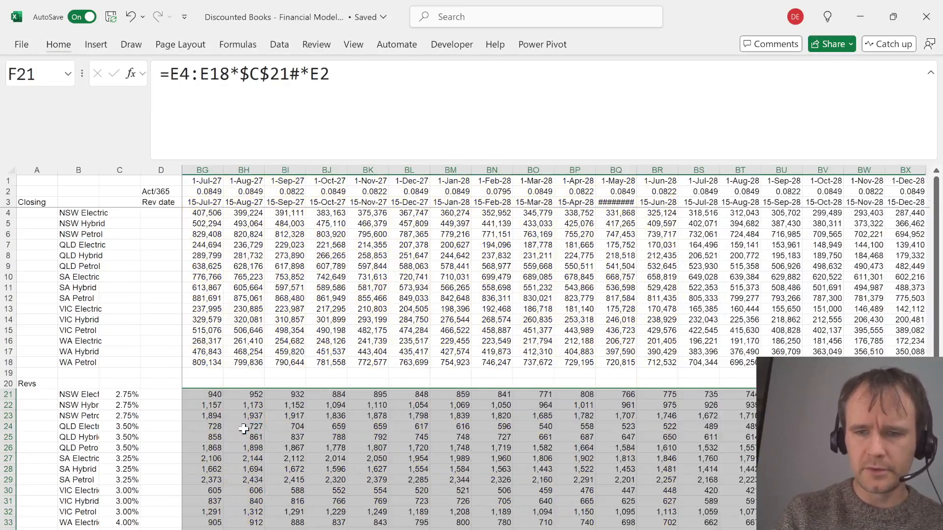
Recheck the December 2023 revenue total in P21#, switch to the FlexiQuiz page in the browser and answer question 7 with $46,237
key(Right)
key(Right)
key(Right)
key(Right)
key(Right)
key(Right)
key(Right)
key(Right)
key(Right)
key(Right)
key(ctrl+shift+Down)
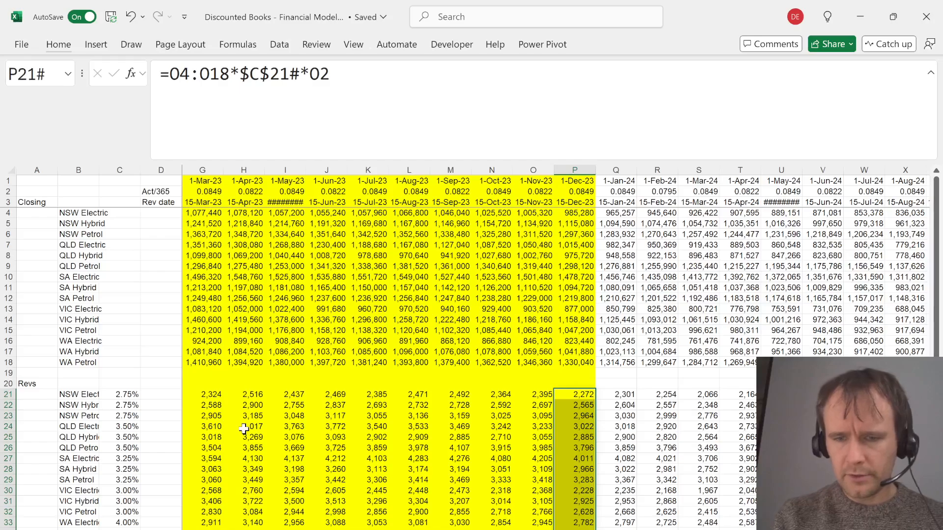
key(alt+Tab)
click(140, 442)
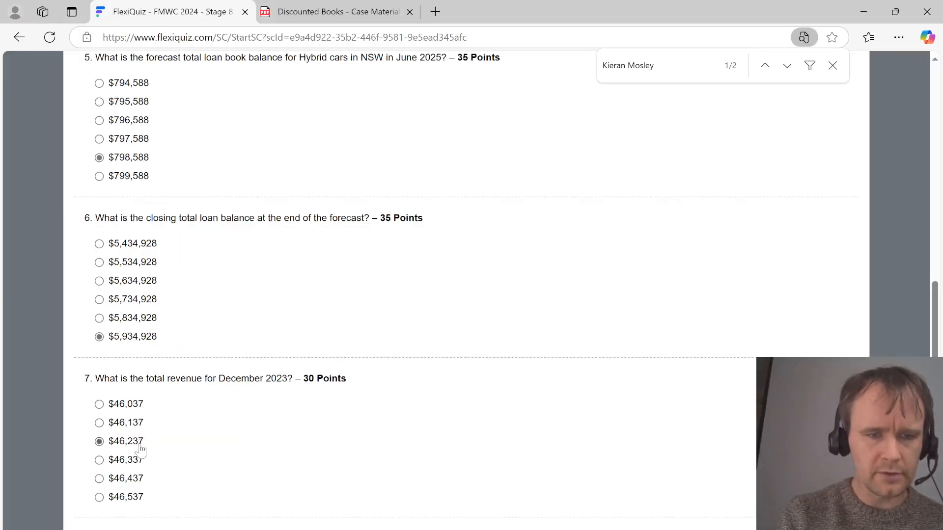
scroll(324, 447, down, 2)
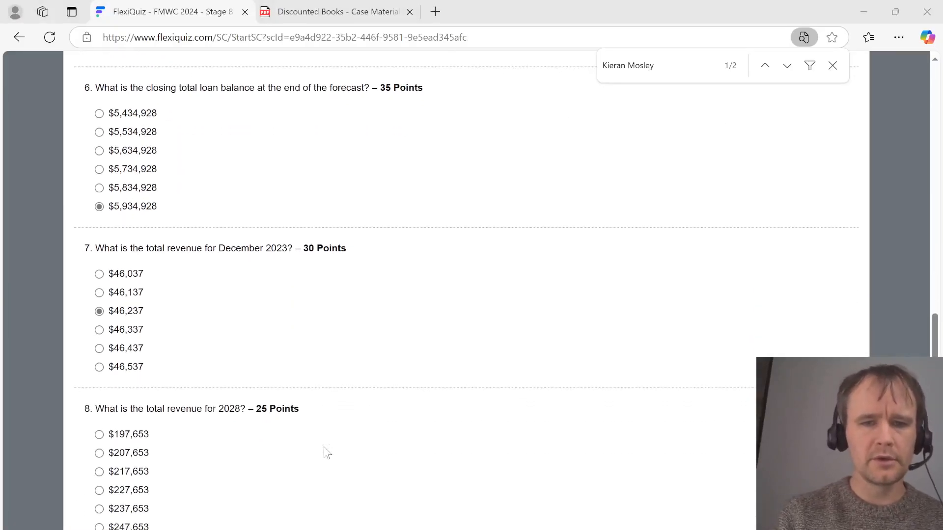
Switch to the Excel workbook and select the January to December 2028 revenues in columns BM to BX to read their total
key(alt+Tab)
key(Left)
key(Left)
key(Left)
key(Left)
key(Left)
key(Left)
key(Left)
key(Left)
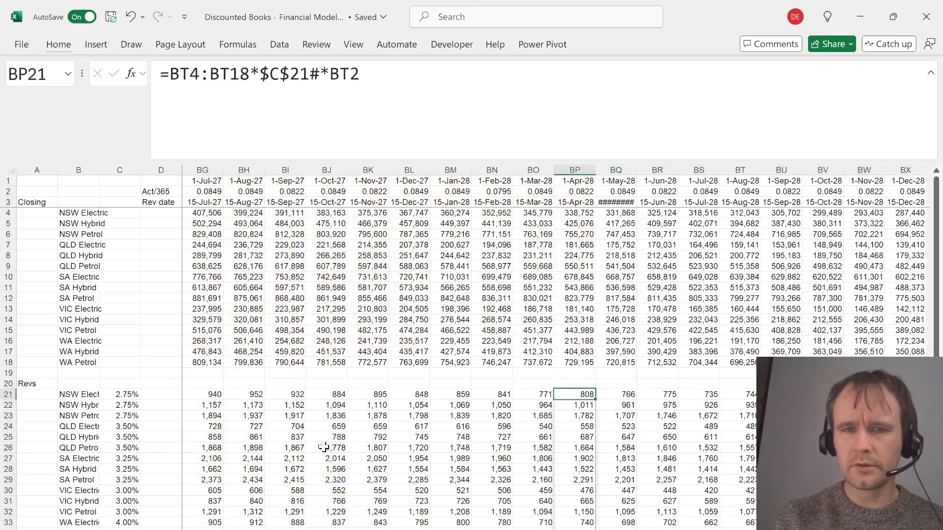
key(Left)
key(Left)
key(Left)
key(ctrl+shift+Down)
key(ctrl+shift+Right)
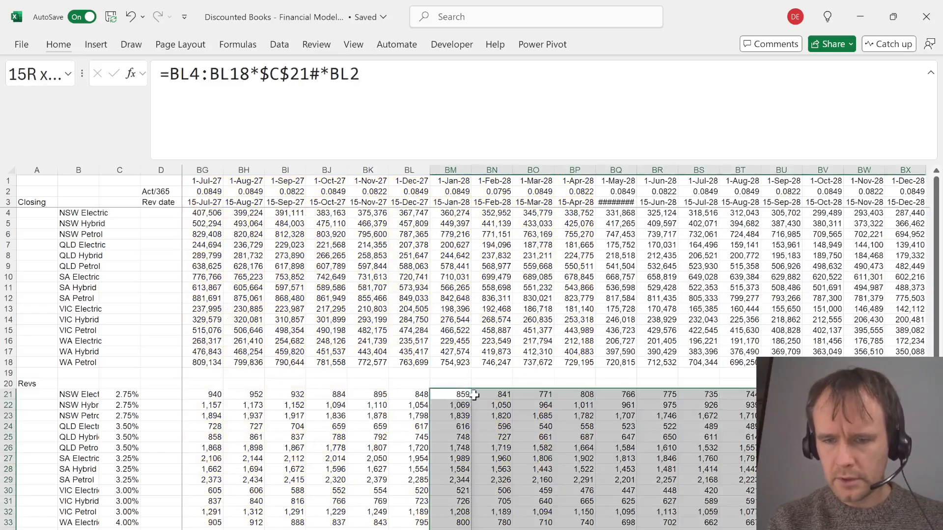
Switch to the FlexiQuiz page in the browser and answer question 8 with $217,653
key(alt+Tab)
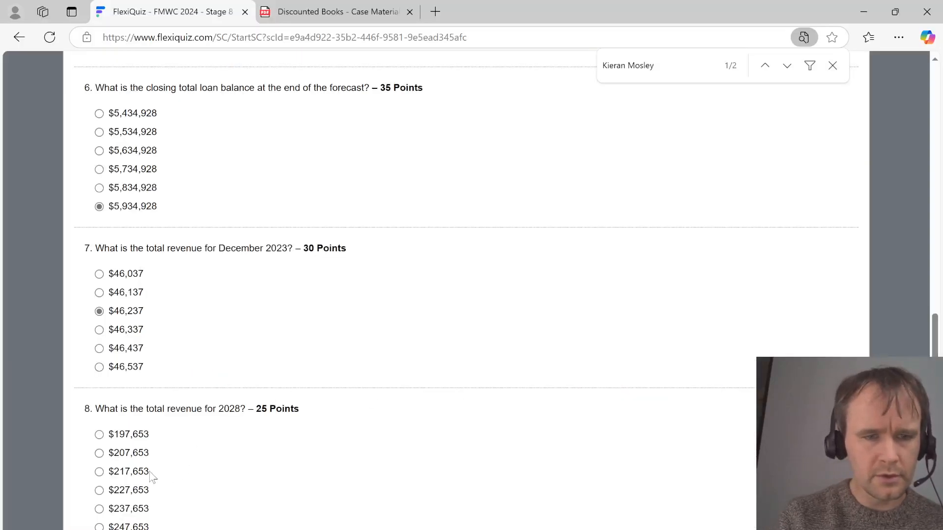
click(100, 472)
scroll(280, 446, down, 2)
scroll(281, 448, down, 2)
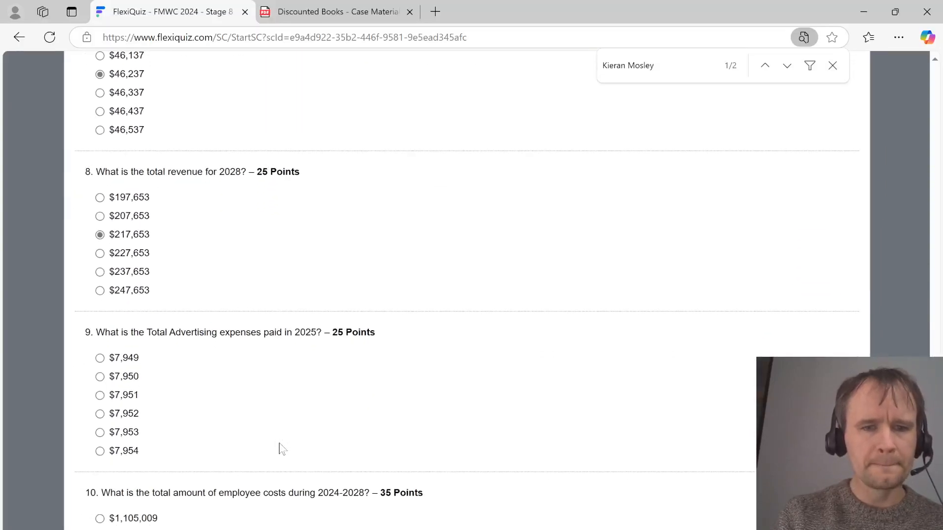
Read quiz question 9 on 2025 advertising expenses and review the fee rates and cost inputs on the Assumptions sheet in Excel
key(alt+Tab)
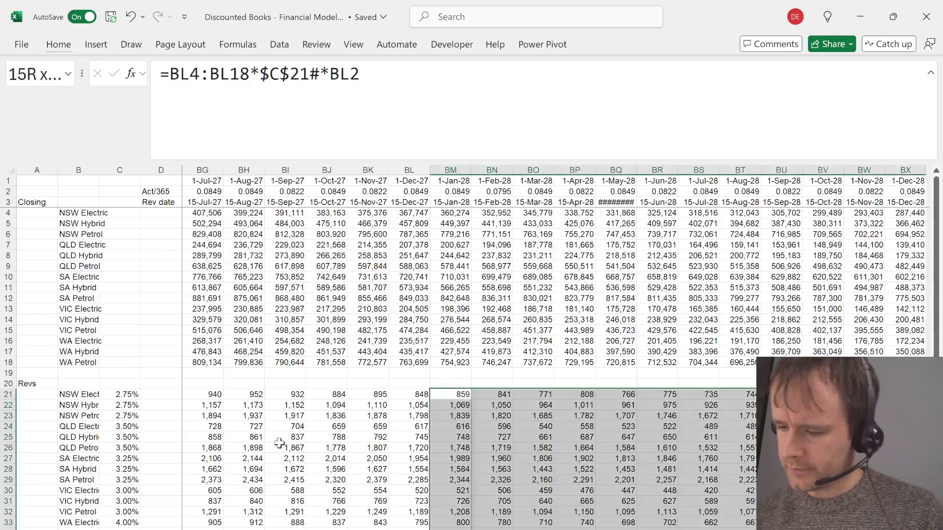
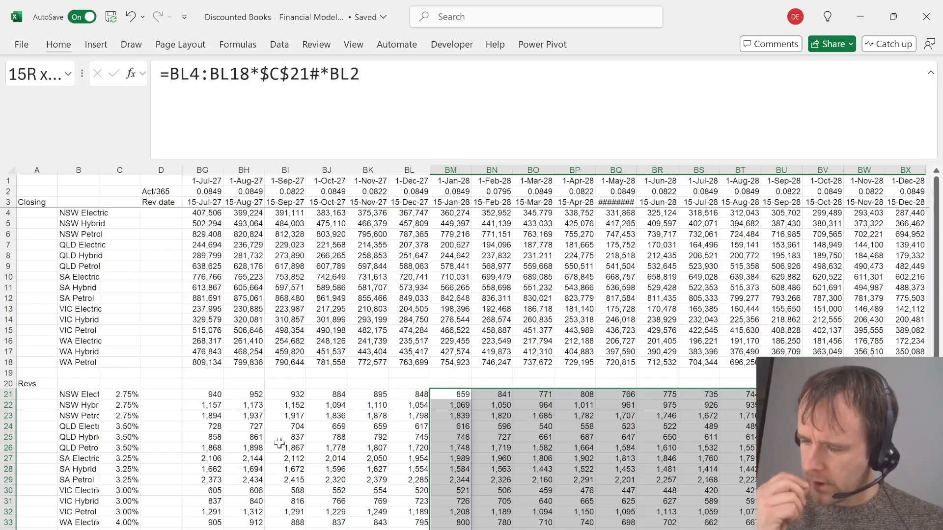
key(alt+Tab)
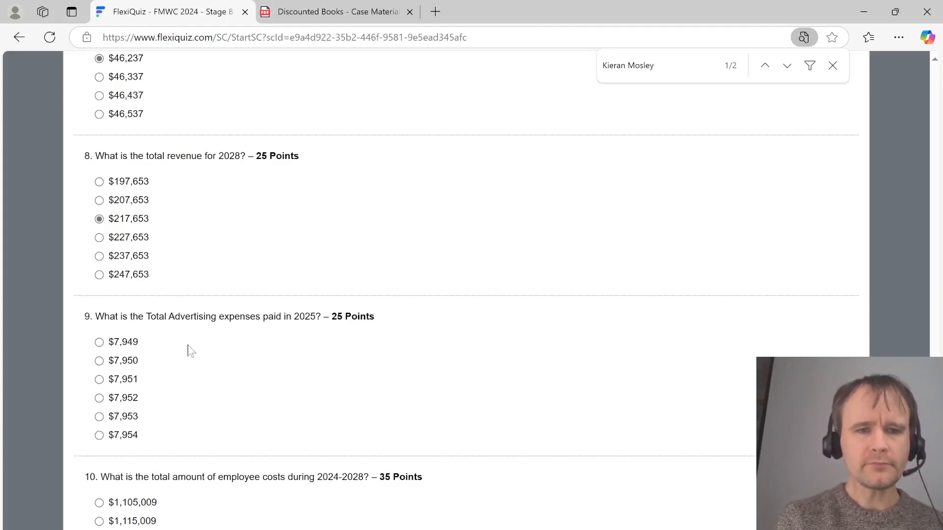
key(alt+Tab)
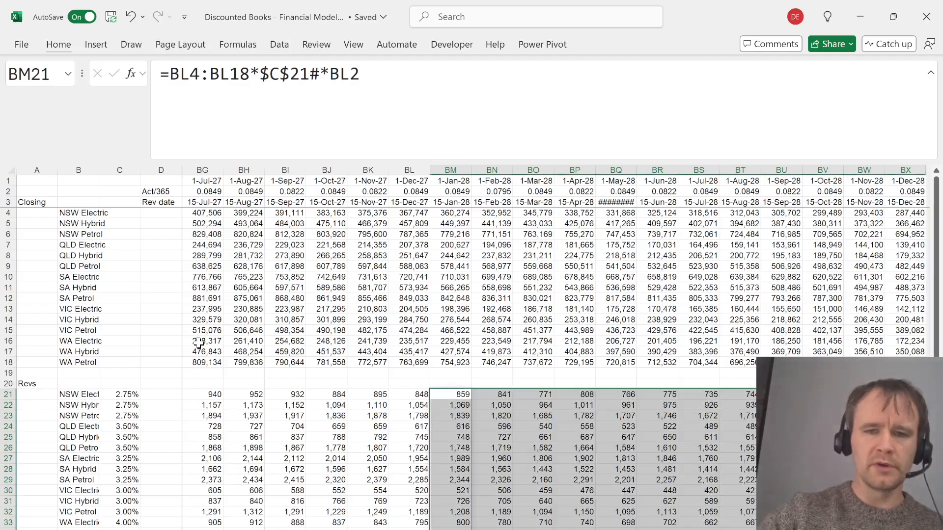
key(ctrl+Page_Up)
key(Left)
key(Left)
key(Left)
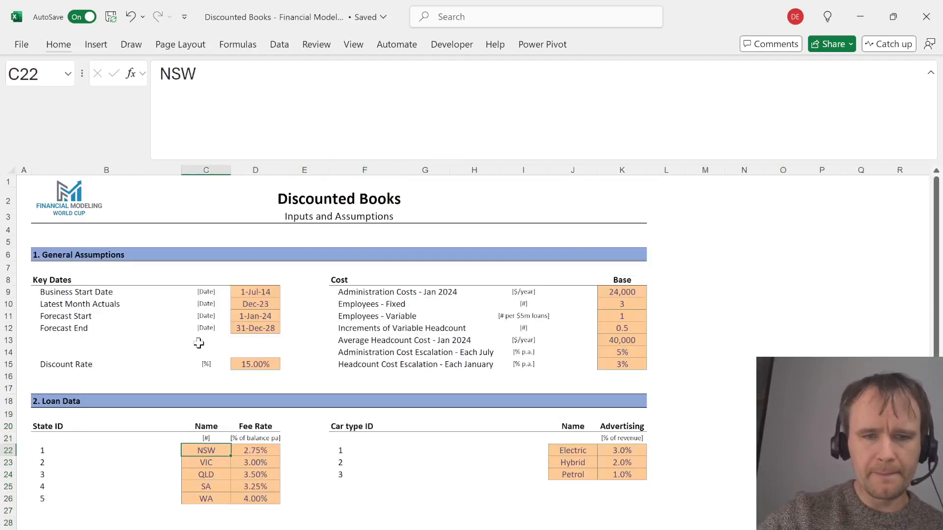
key(Right)
key(ctrl+shift+Down)
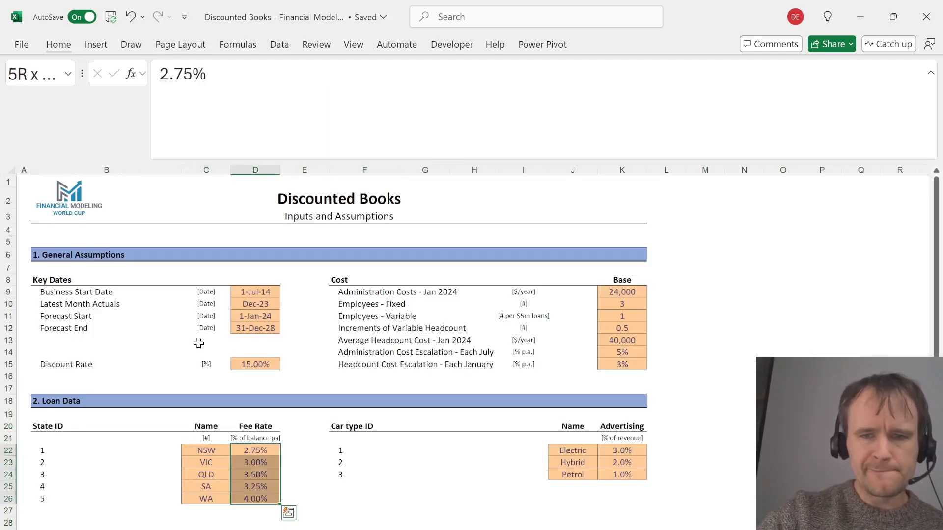
click(561, 293)
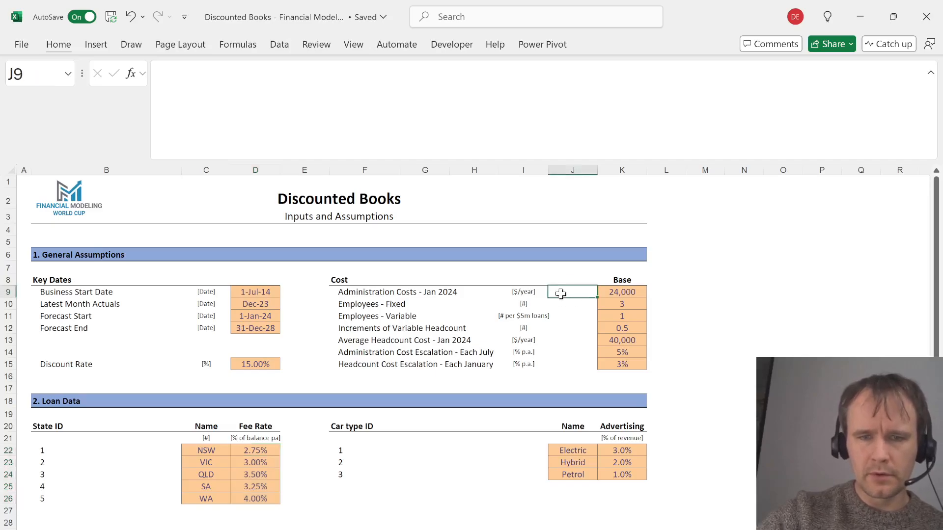
key(Down)
key(Down)
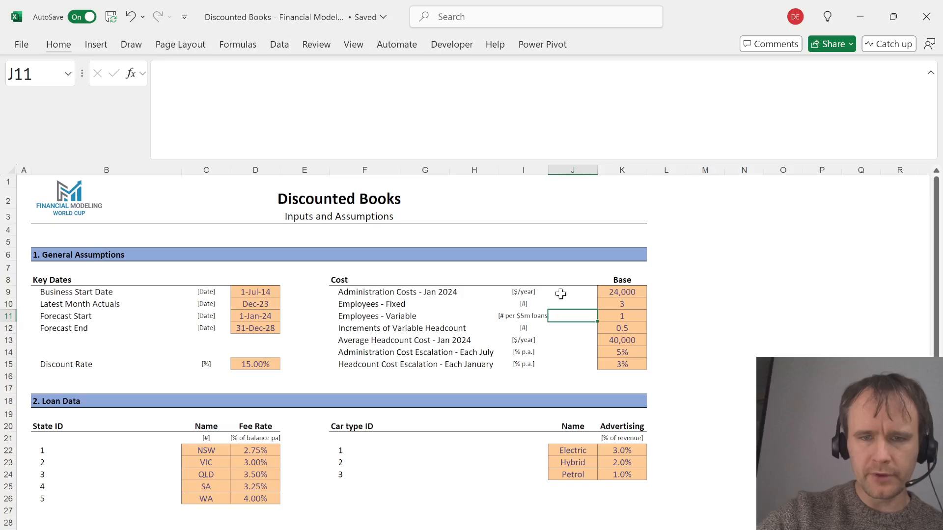
key(Right)
key(Right)
key(Left)
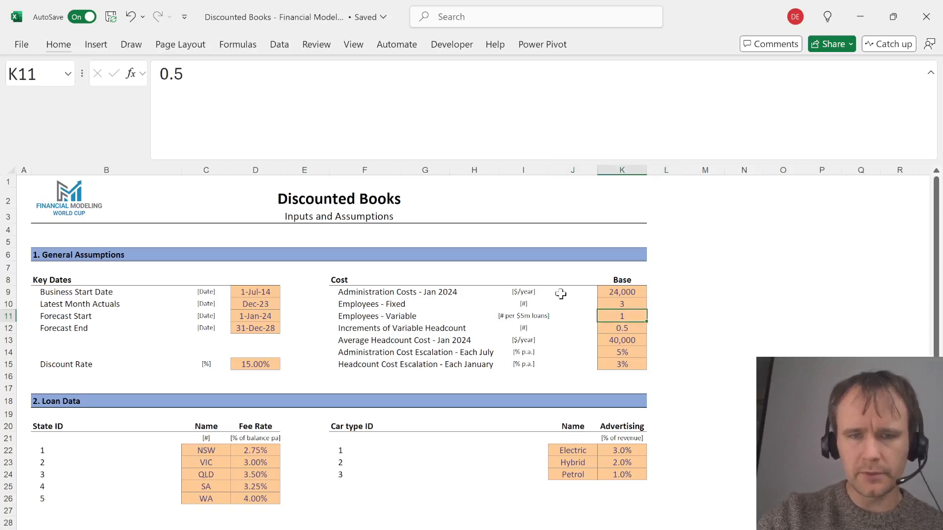
key(Down)
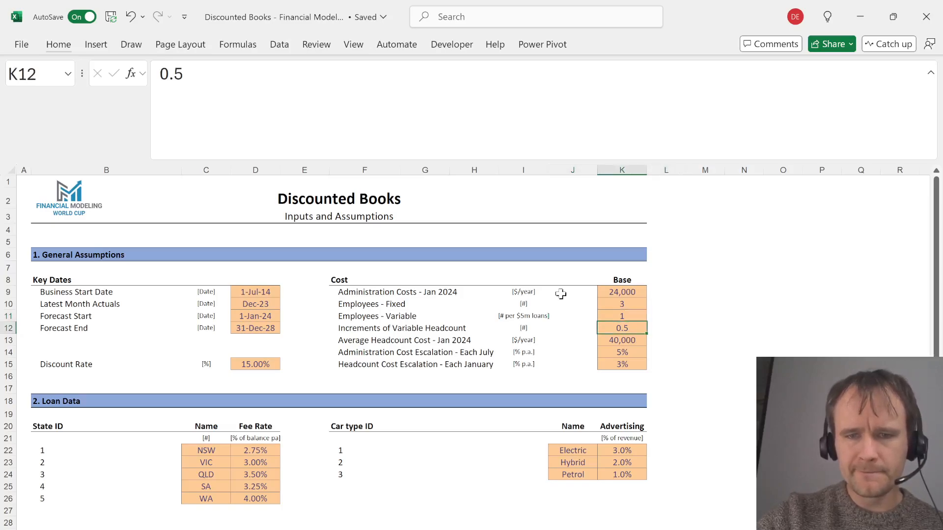
key(Down)
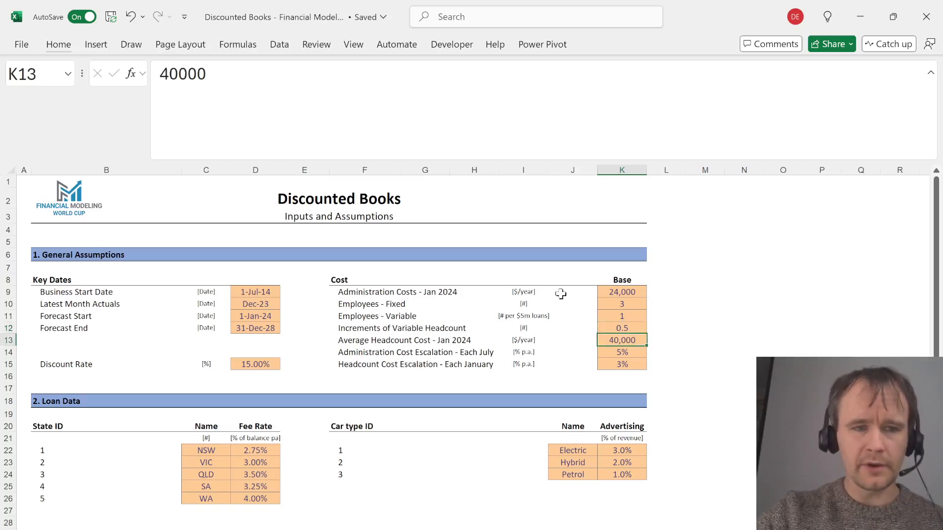
key(alt+Tab)
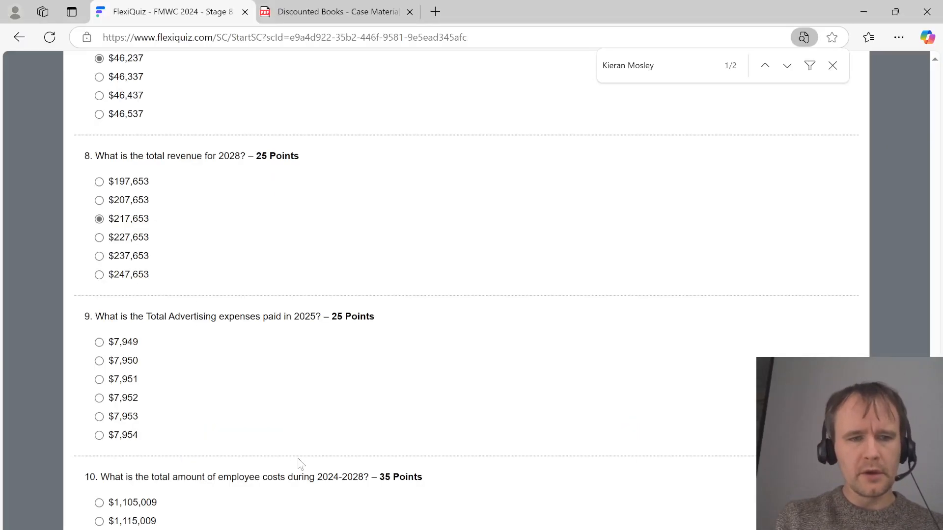
key(alt+Tab)
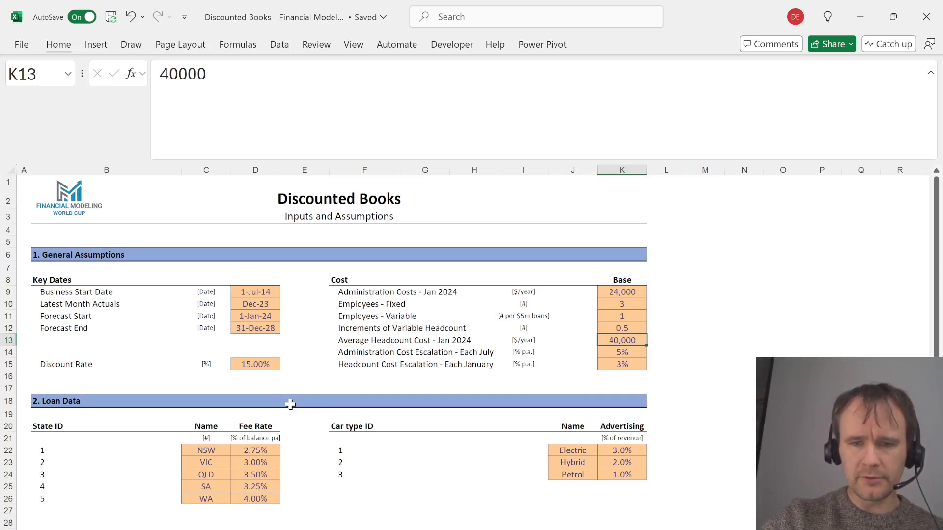
Return to the monthly model sheet and clear the old Opening block that starts in row 36 below the revenues
key(ctrl+Page_Down)
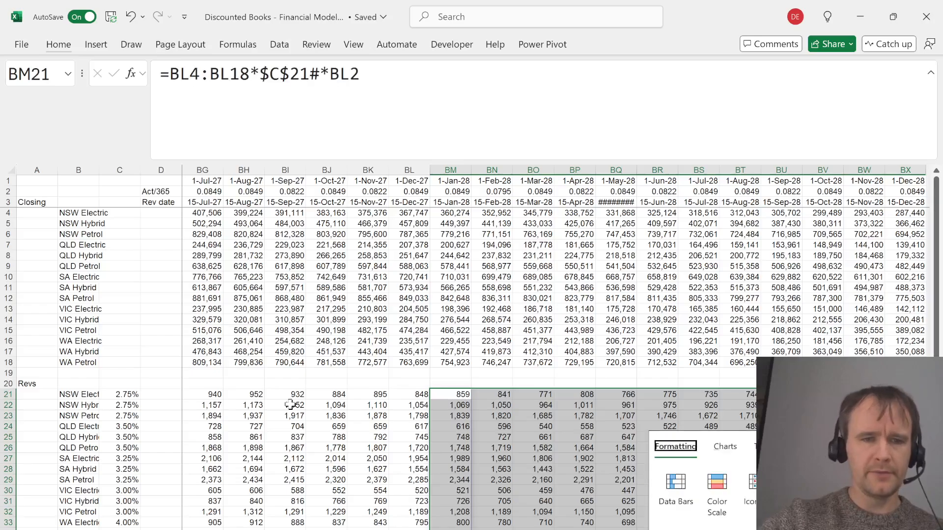
key(Left)
key(ctrl+Left)
key(Down)
key(ctrl+Left)
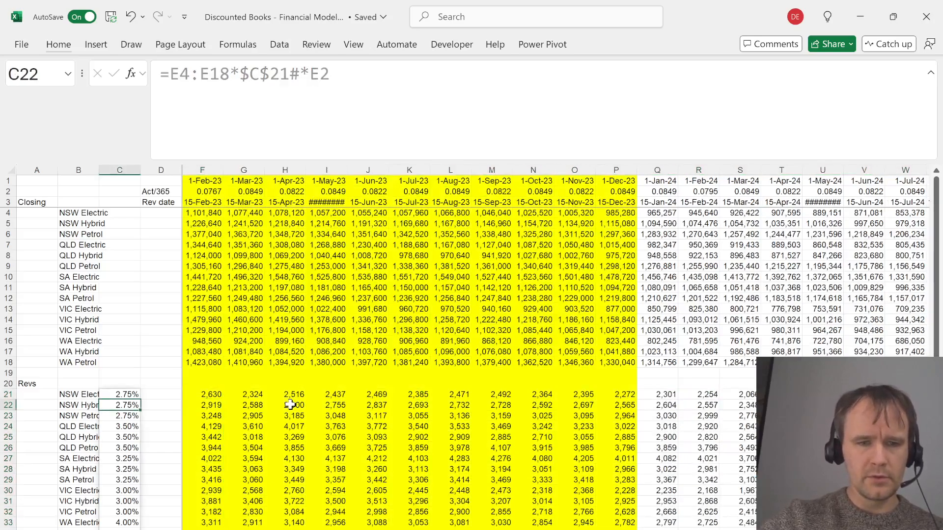
key(Left)
key(Down)
key(Down)
key(ctrl+Down)
key(Down)
key(ctrl+shift+Down)
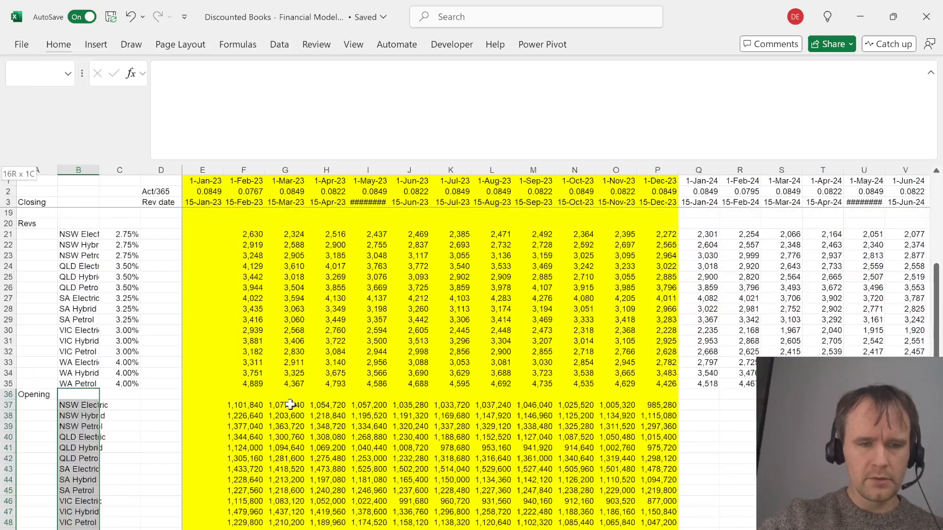
key(Delete)
Label A36 "Ad exp" and list the state and car type combinations from B37 down with =tps
key(Left)
text(Ad e)
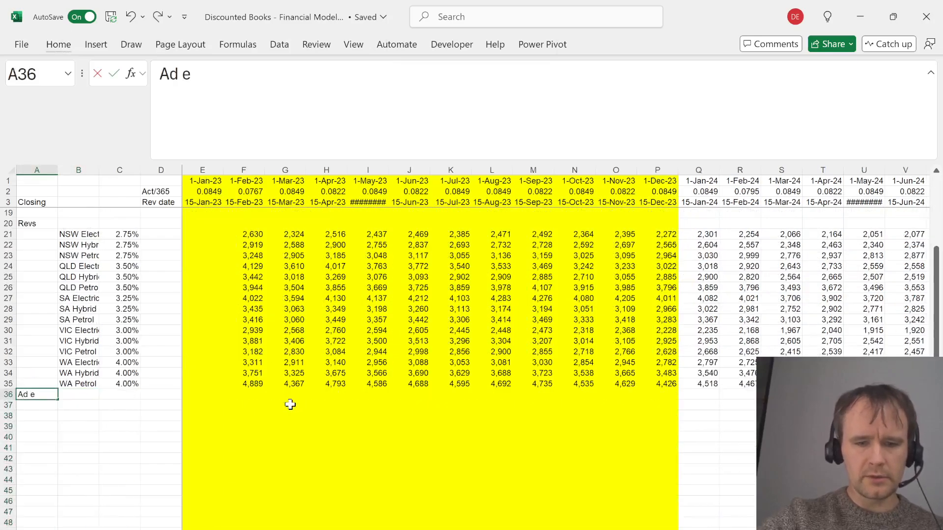
text(xp)
key(Tab)
key(Down)
key(Right)
key(Left)
text(=tps)
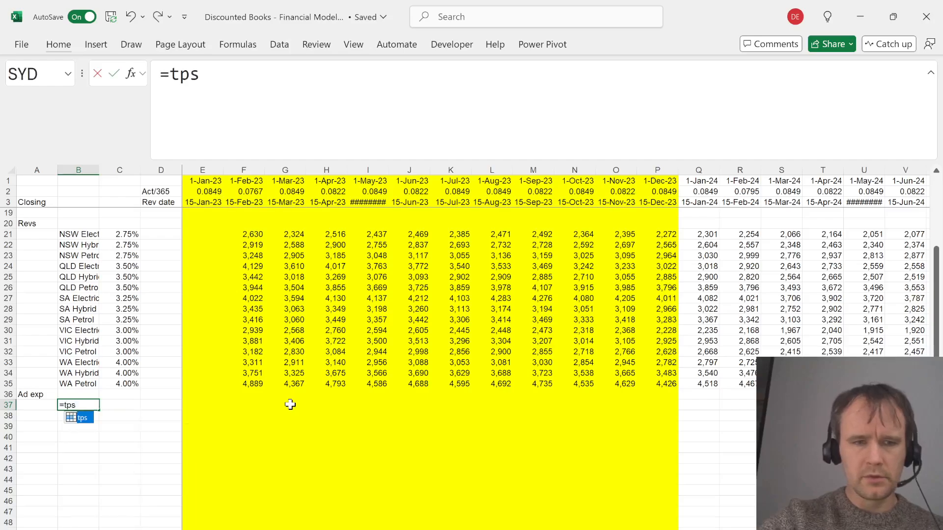
key(Tab)
key(Tab)
key(Down)
key(Up)
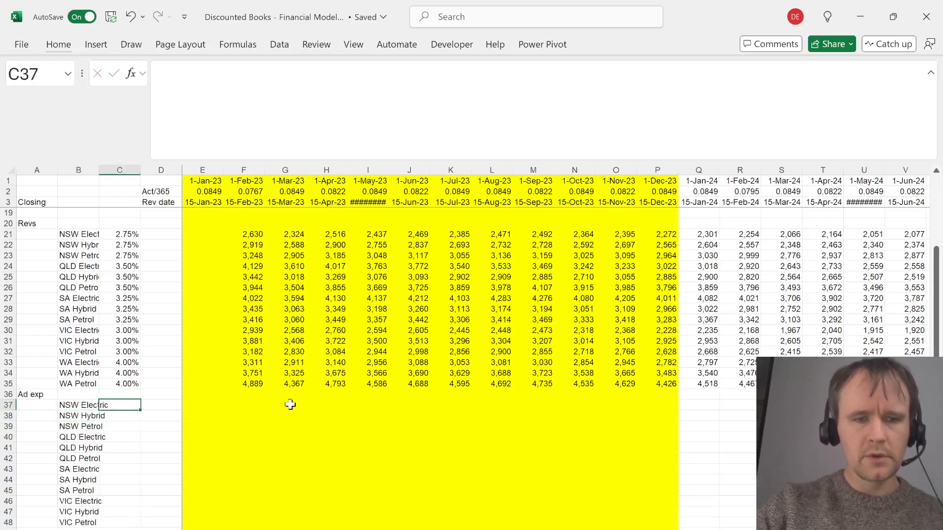
Look up each car type's advertising rate in C37 with =XLOOKUP(TEXTAFTER(B37#," "),Assumptions!$J$22:$J$24,Assumptions!$K$22:$K$24)
text(=xl)
key(Tab)
text(texta)
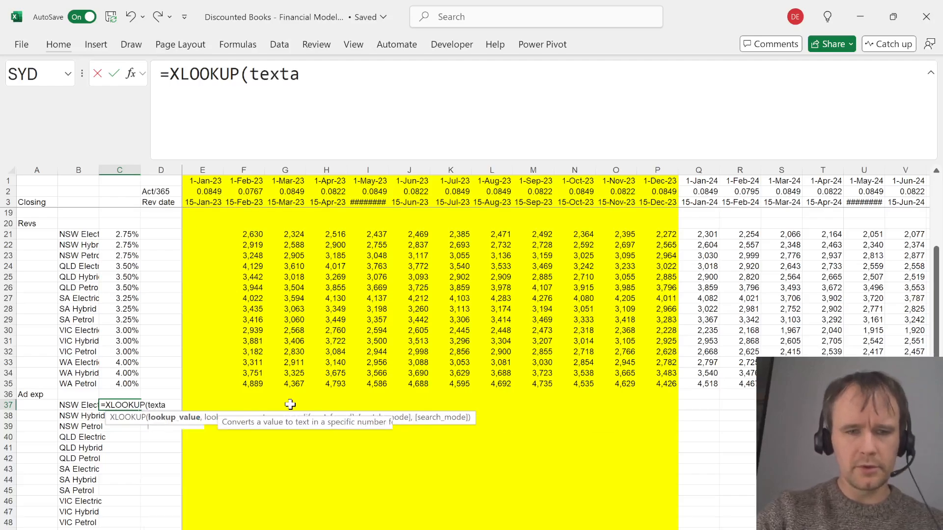
key(Tab)
text(B37#,)
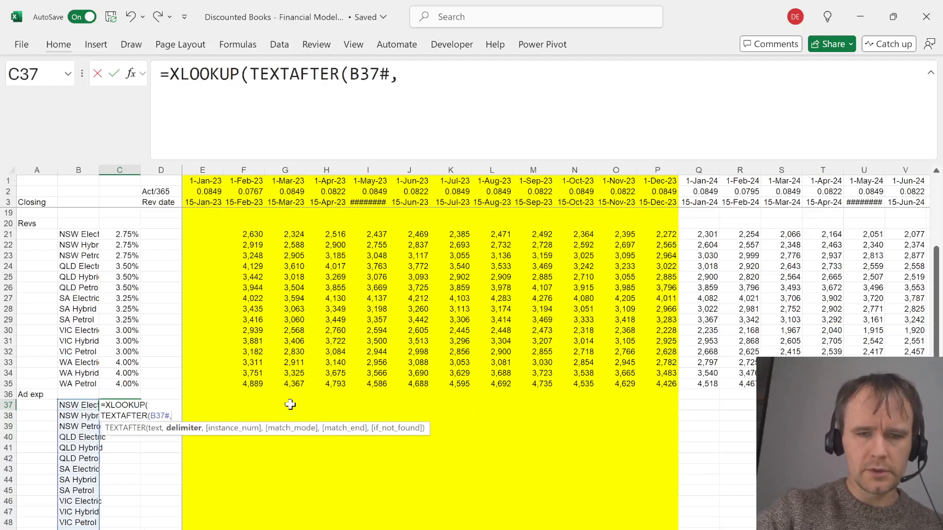
text(" "),)
key(ctrl+Page_Up)
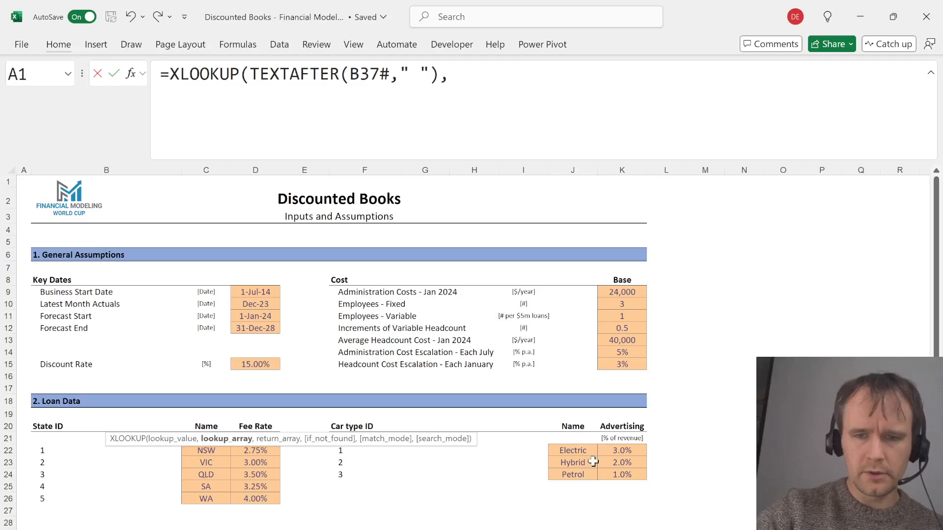
click(570, 450)
key(shift+Down)
key(shift+Down)
key(F4)
text(,)
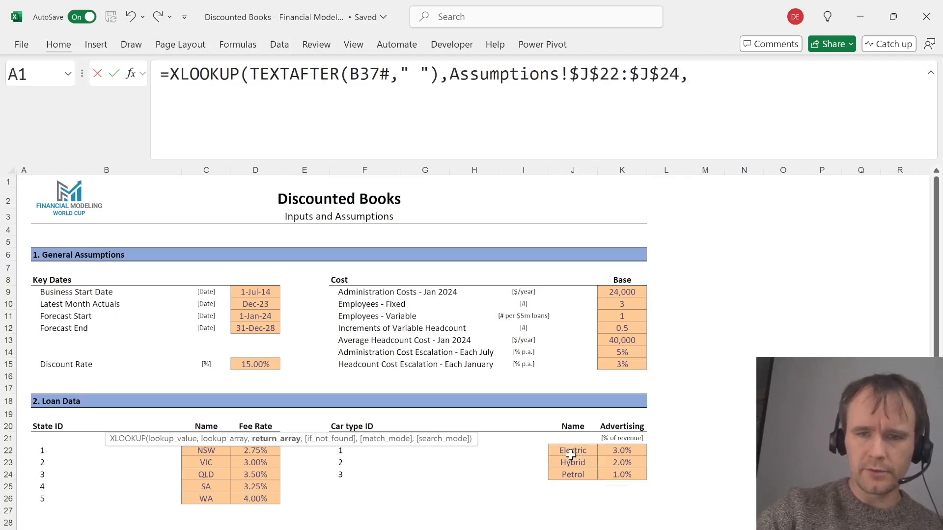
click(616, 455)
key(shift+Down)
key(shift+Down)
key(F4)
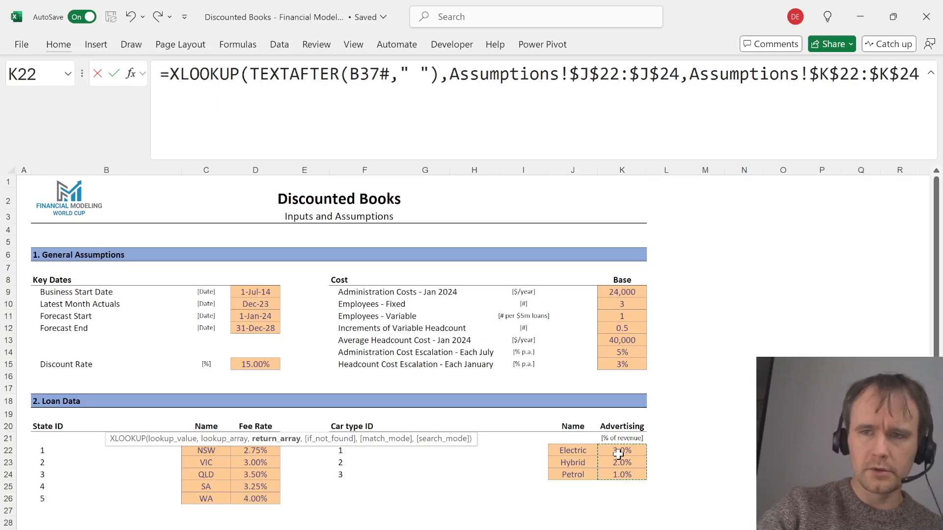
text())
key(Return)
Calculate the February 2023 advertising expenses in F37 with =F21#*$C$37#
key(Up)
key(Right)
key(Right)
key(Right)
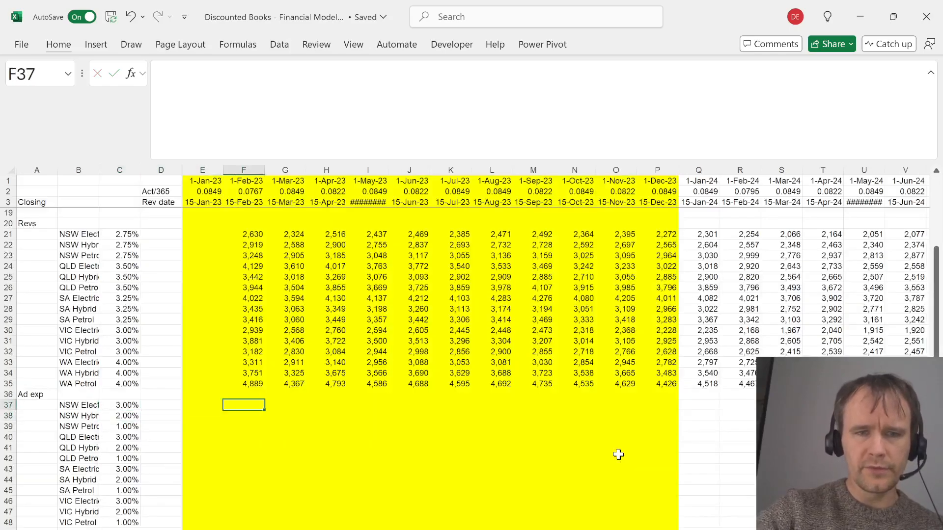
text(=)
key(ctrl+Up)
key(ctrl+Up)
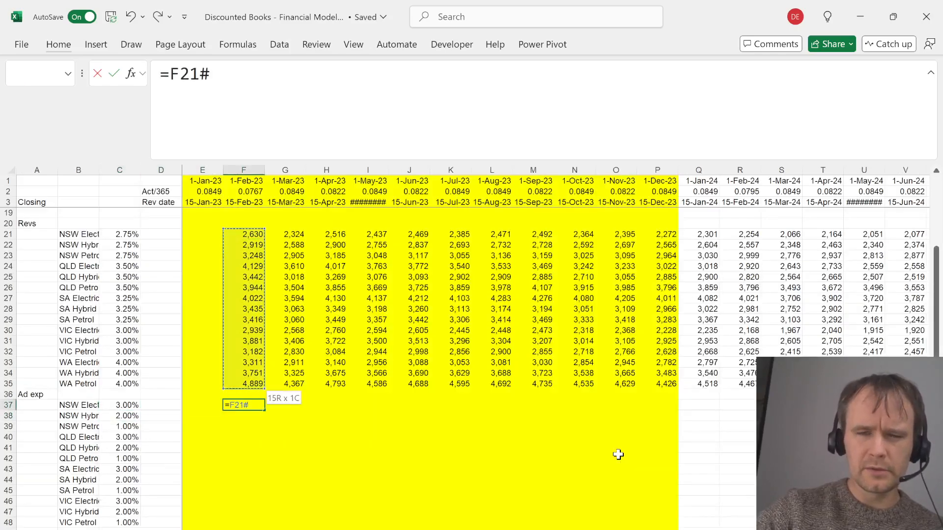
text(*)
key(Left)
key(Left)
key(Left)
text(#)
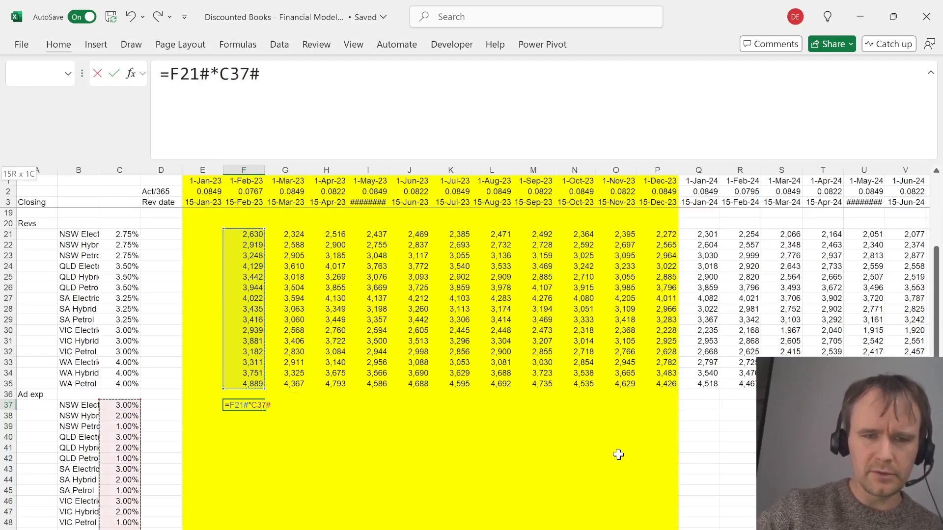
key(F4)
key(Return)
key(Up)
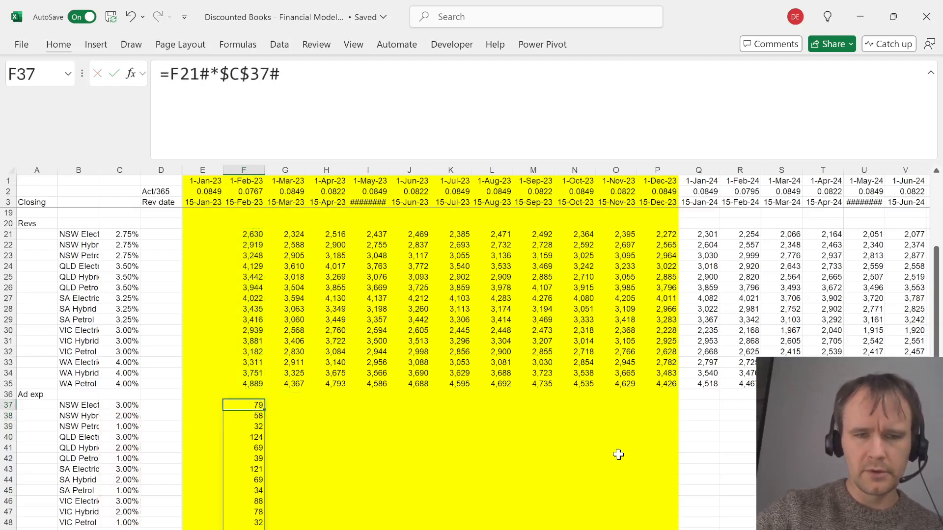
Copy the F37 advertising expense formula with its number format across to BX37
key(ctrl+shift+Down)
key(ctrl+c)
key(ctrl+shift+Right)
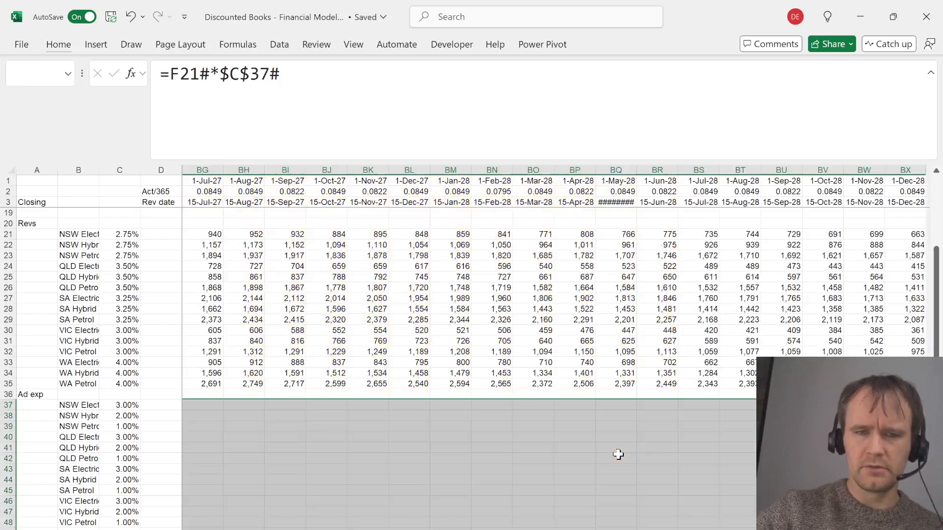
key(ctrl+alt+v)
key(r)
key(Return)
key(ctrl+BackSpace)
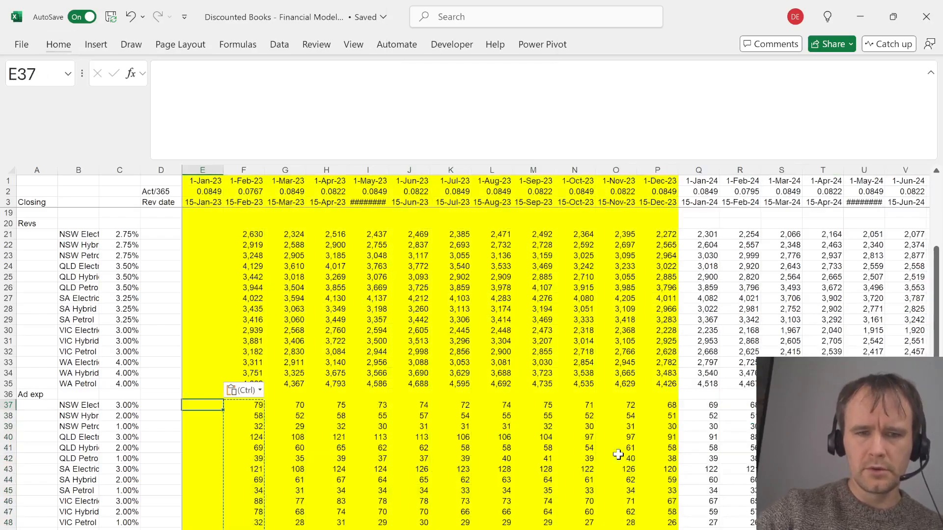
key(shift+BackSpace)
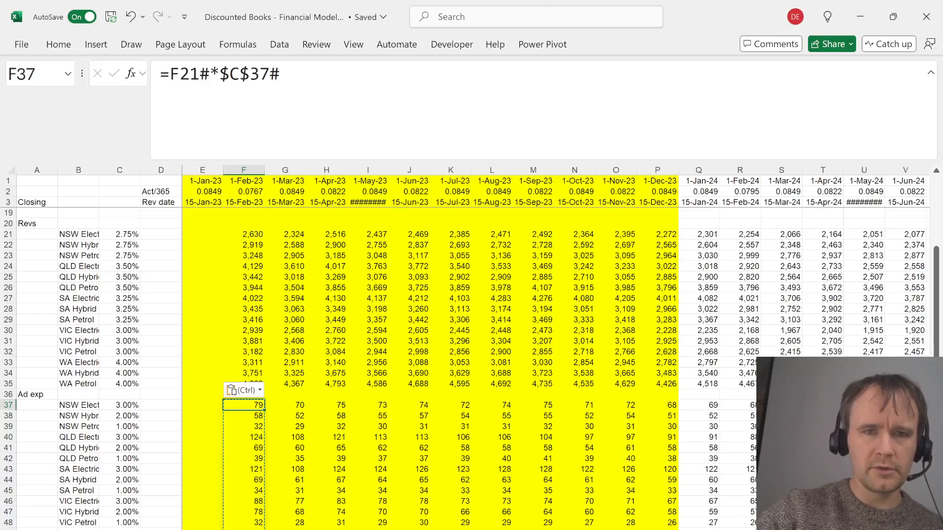
Make the February 2023 advertising expenses negative by changing the F37 formula to =-F21#*$C$37#
key(F2)
key(Home)
key(Right)
text(-)
key(ctrl+Return)
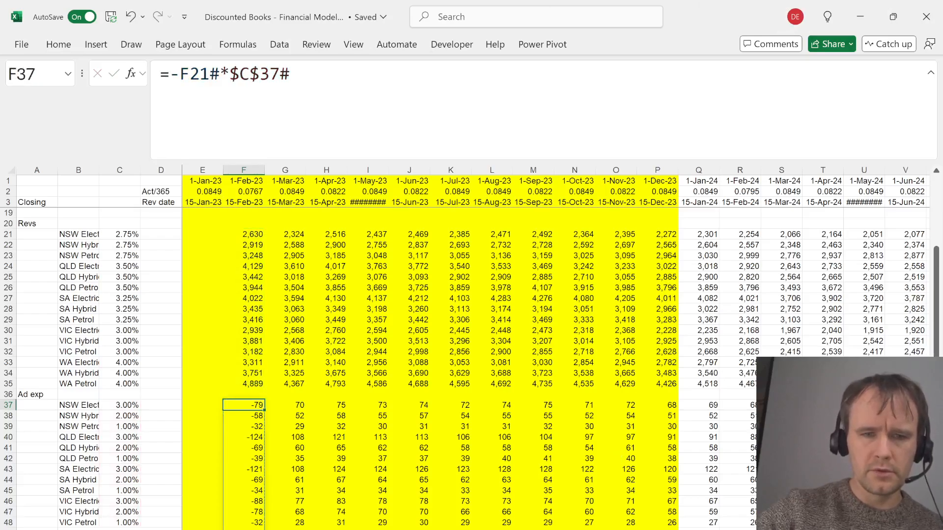
Copy the negative advertising expense formula across row 37 to BX37, pasting formulas and number formats
key(ctrl+shift+Right)
key(alt+h)
key(v)
key(s)
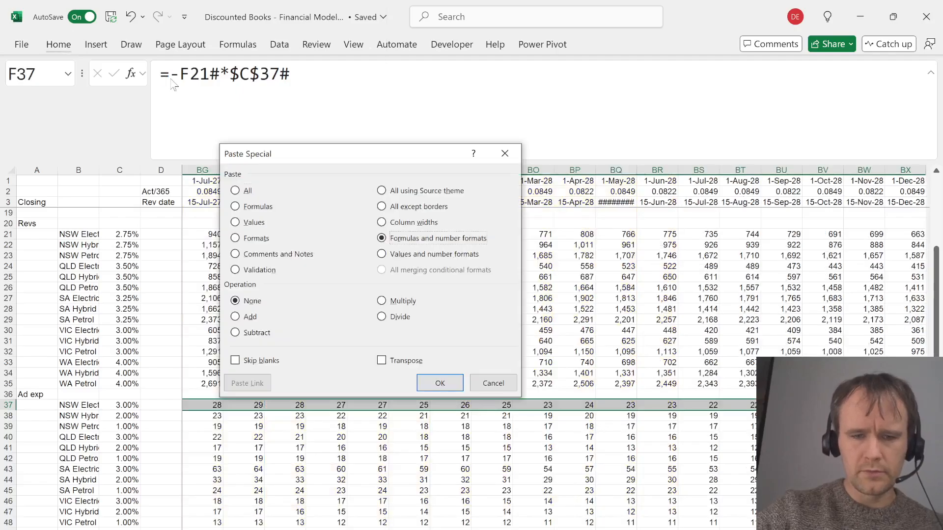
key(Return)
key(Left)
key(Right)
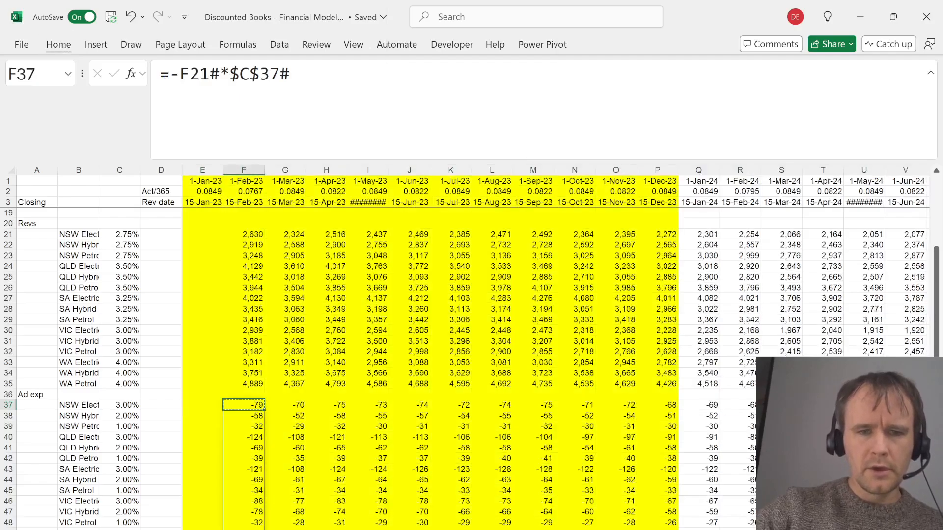
Examine the monthly advertising expenses along row 37 through the first months of 2025
key(alt+Tab)
key(alt+Tab)
key(Right)
key(Right)
key(Right)
key(Right)
key(Right)
key(Right)
key(Right)
key(Right)
key(Right)
key(Right)
key(Right)
key(Right)
key(Right)
key(Right)
key(Right)
key(Right)
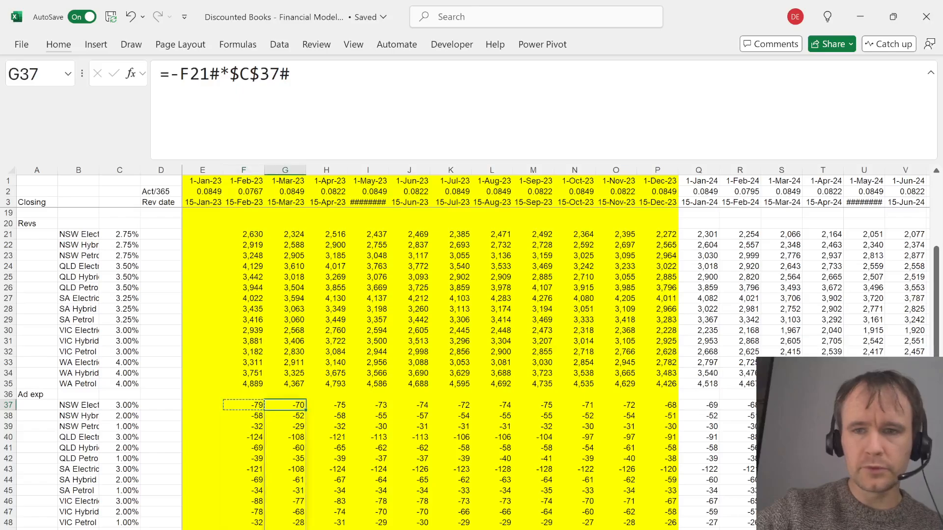
key(Right)
key(Right)
key(Right)
key(Right)
key(Right)
key(Right)
key(Right)
key(Right)
key(Right)
key(Right)
key(Right)
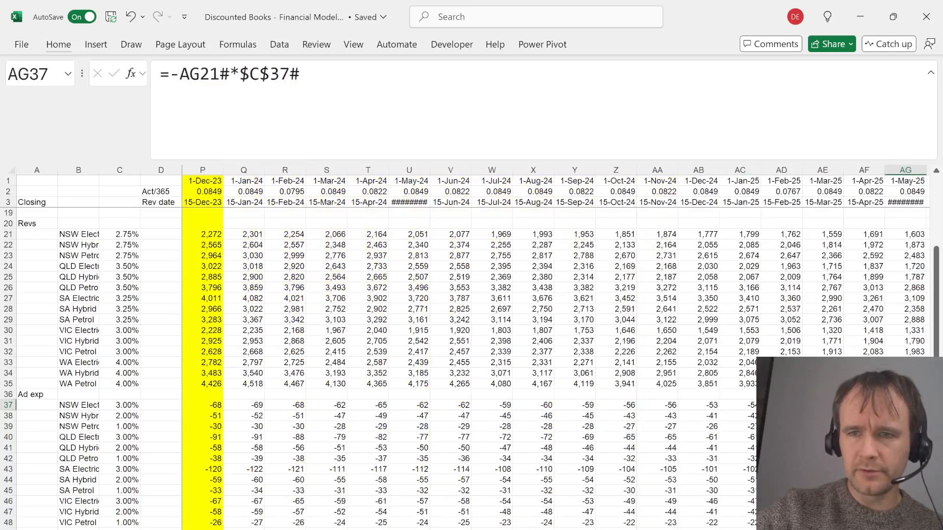
key(Left)
key(Left)
key(Left)
key(Left)
key(Left)
key(Right)
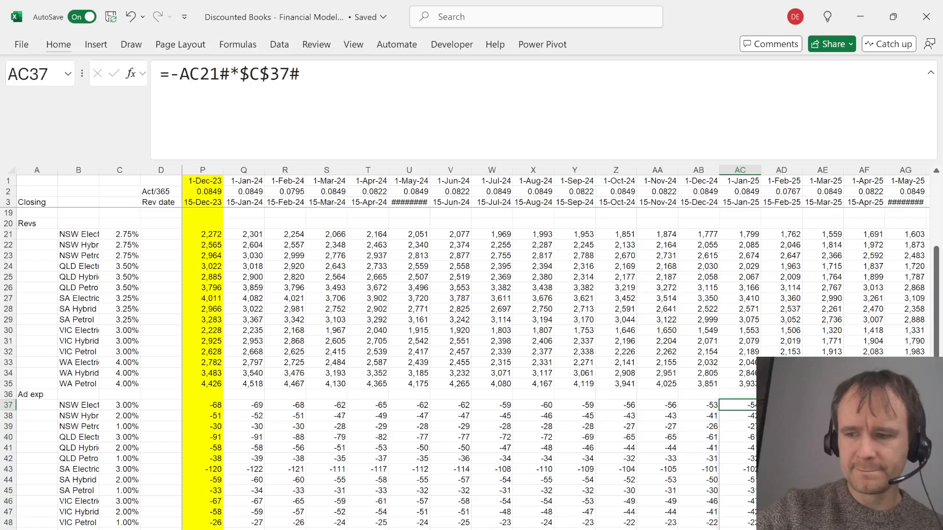
key(ctrl+shift+Down)
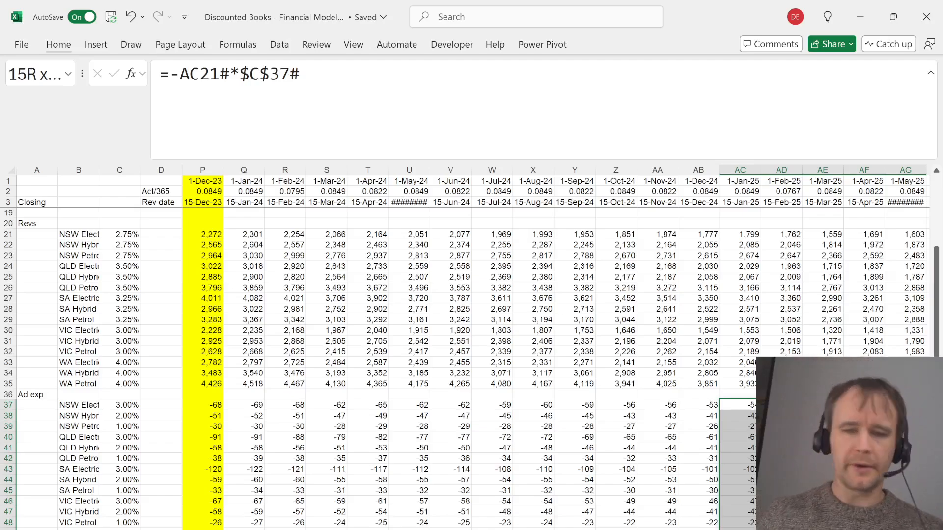
key(ctrl+Left)
key(ctrl+Left)
key(Right)
key(Right)
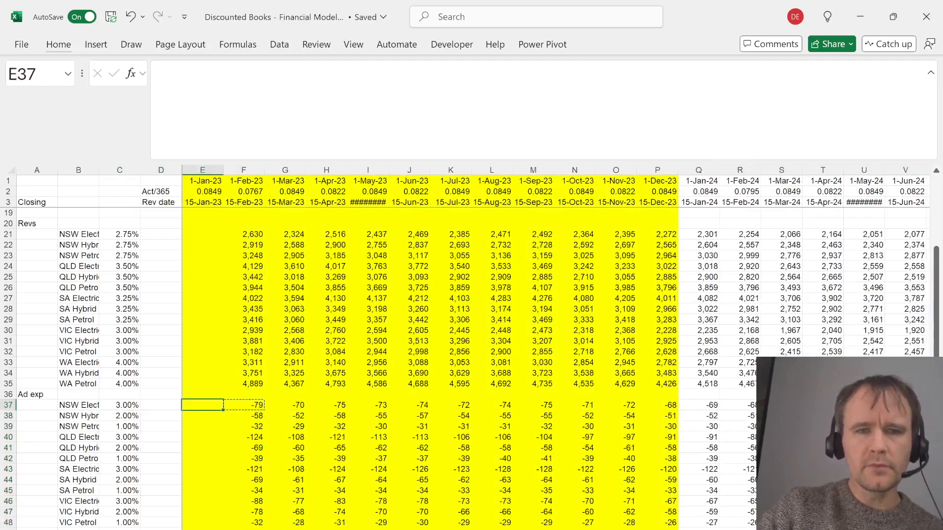
Base the July 2023 advertising expenses in K37 on the previous three months' revenue with =-BYROW(H21:J35,SUM)*$C$37#
key(Right)
key(ctrl+c)
key(Right)
key(Right)
key(Right)
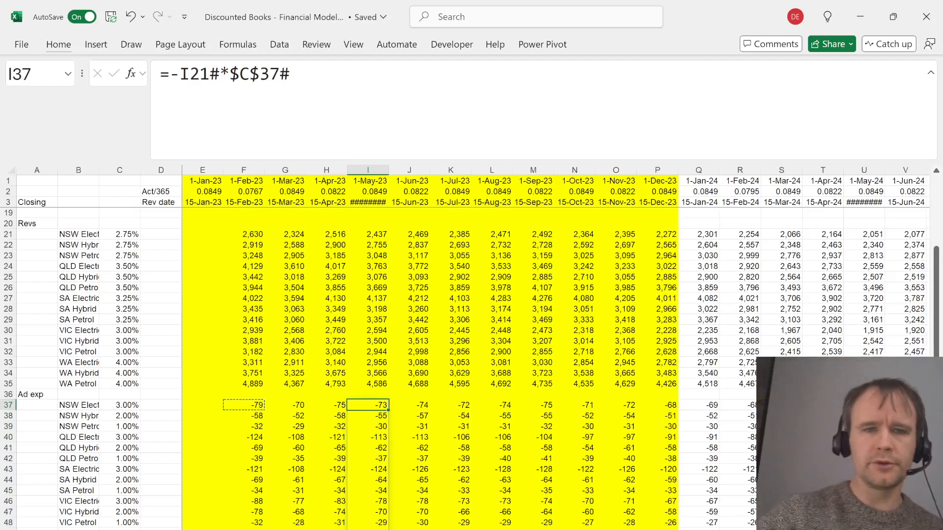
key(Right)
key(Right)
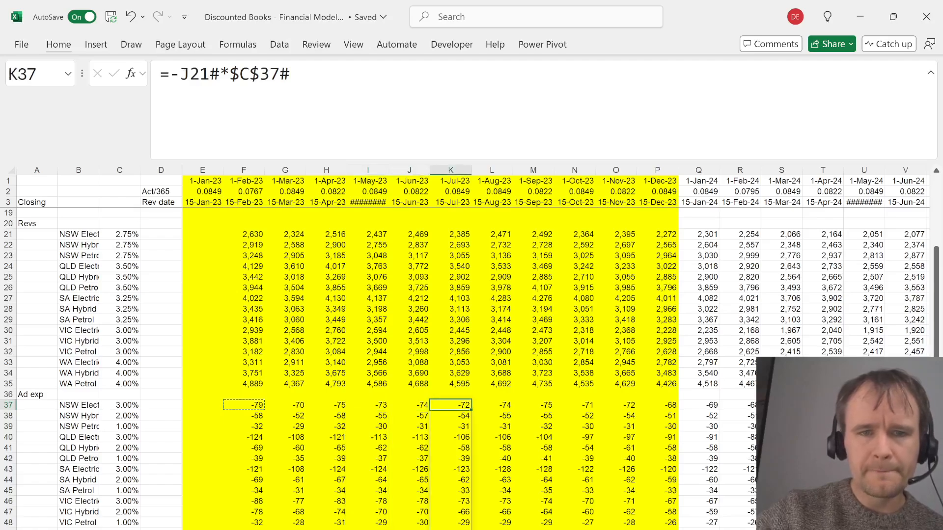
key(F2)
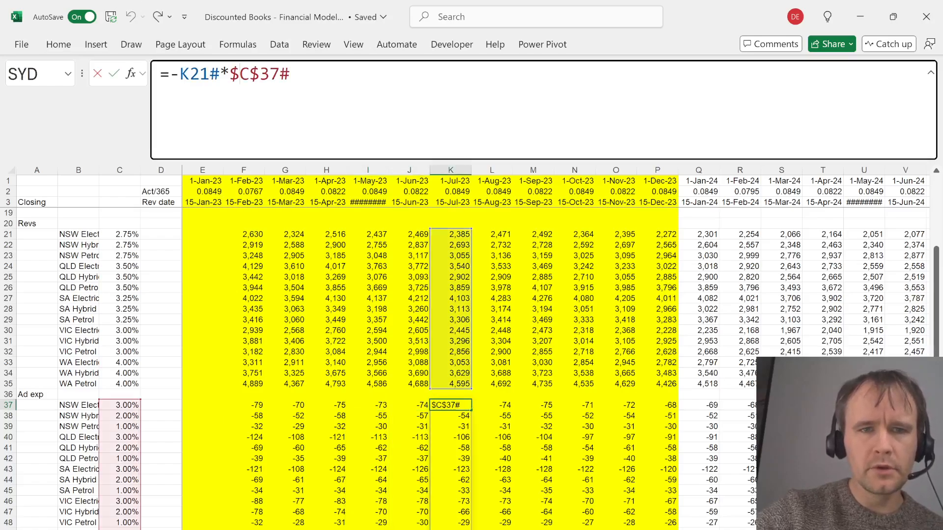
key(shift+Left)
key(shift+Left)
key(shift+Left)
key(shift+Left)
text(byr)
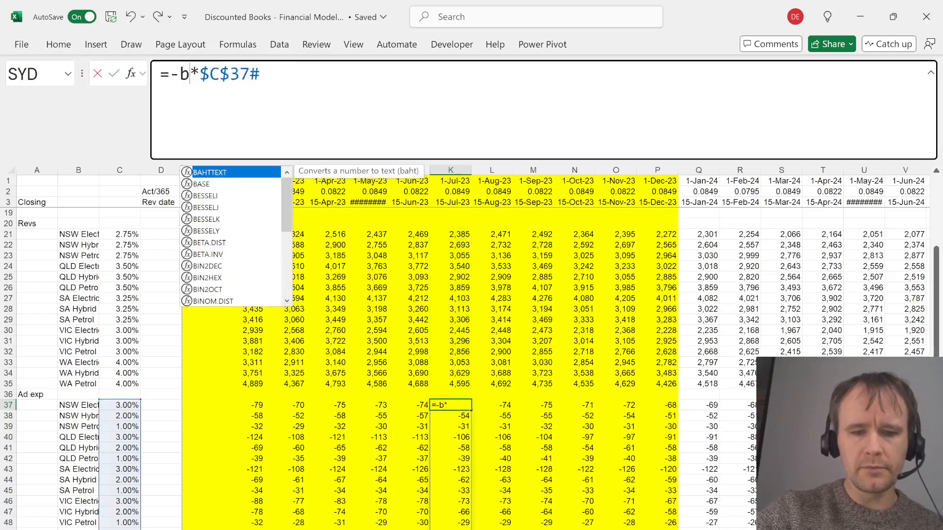
key(Tab)
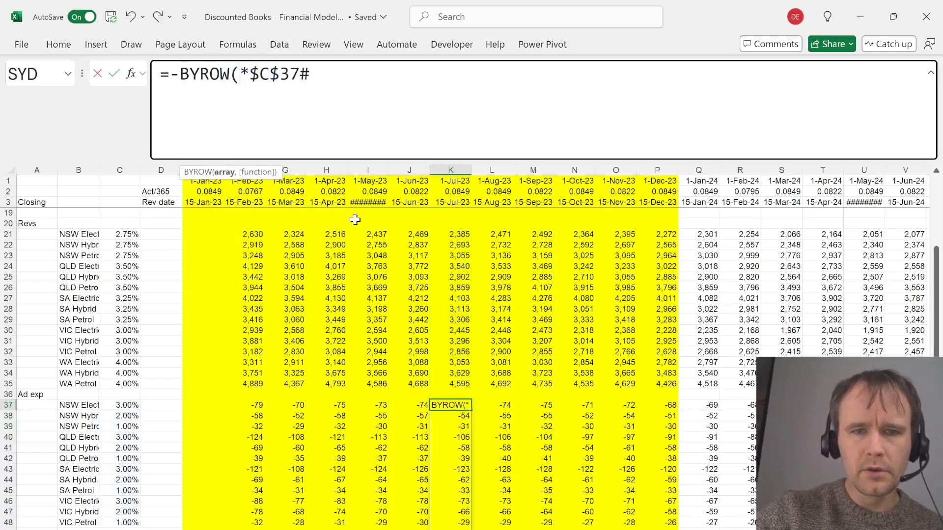
click(333, 236)
key(shift+Right)
key(shift+Right)
key(ctrl+shift+Down)
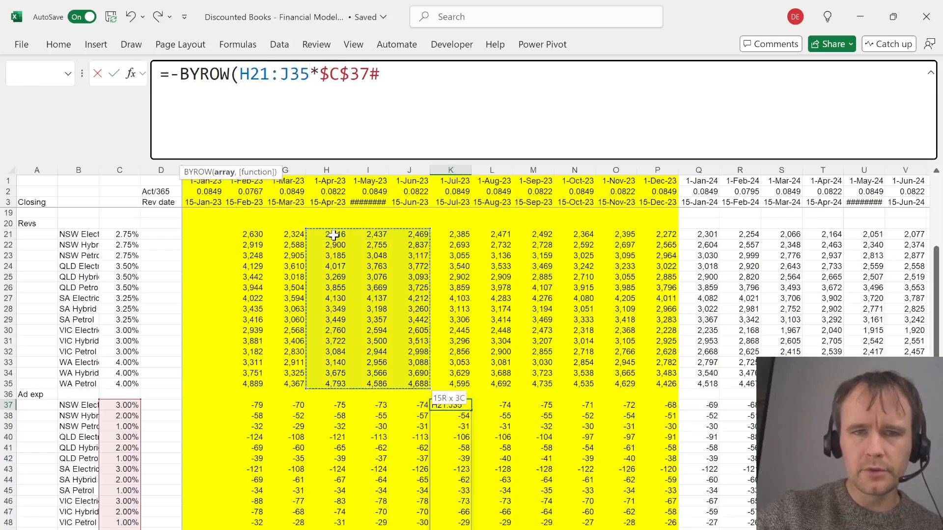
text(,sum)()
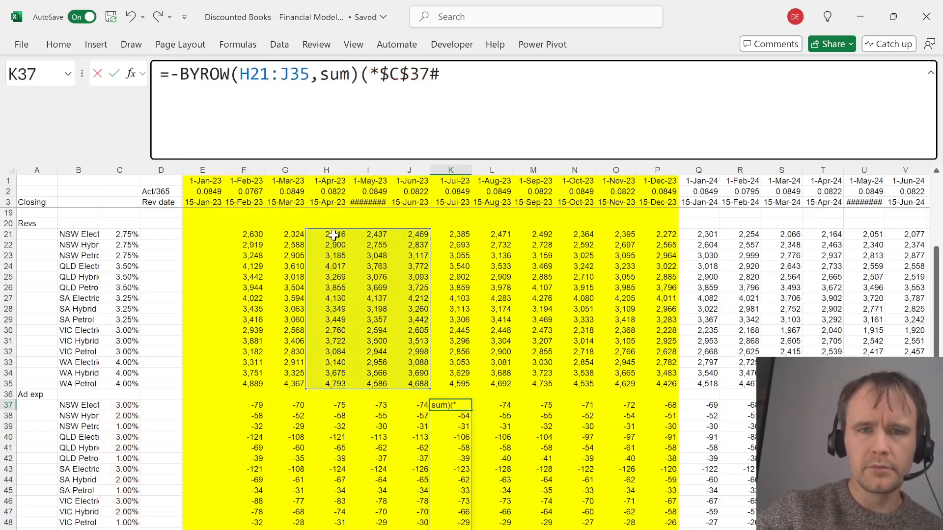
key(BackSpace)
key(Return)
Clear the February to June 2023 advertising expenses in F37:J51
key(Left)
key(Up)
key(ctrl+shift+Down)
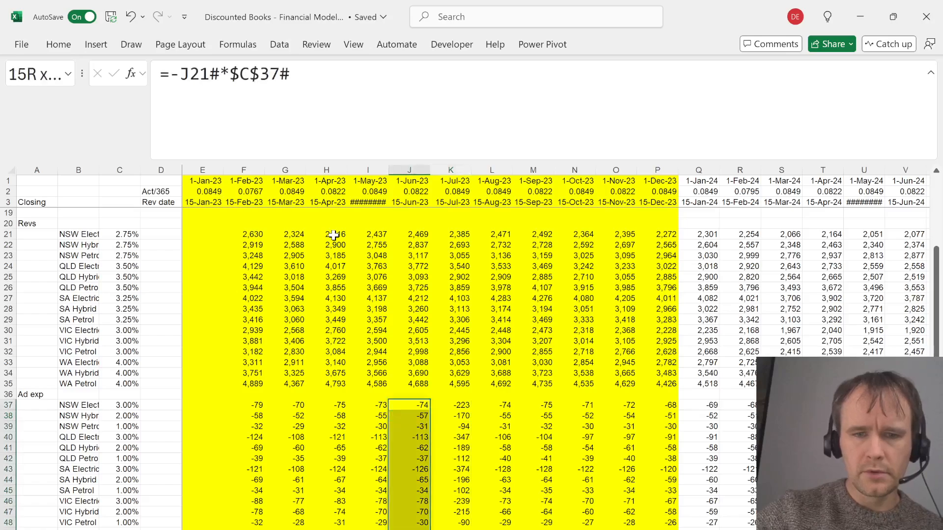
key(ctrl+shift+Left)
key(Delete)
key(Right)
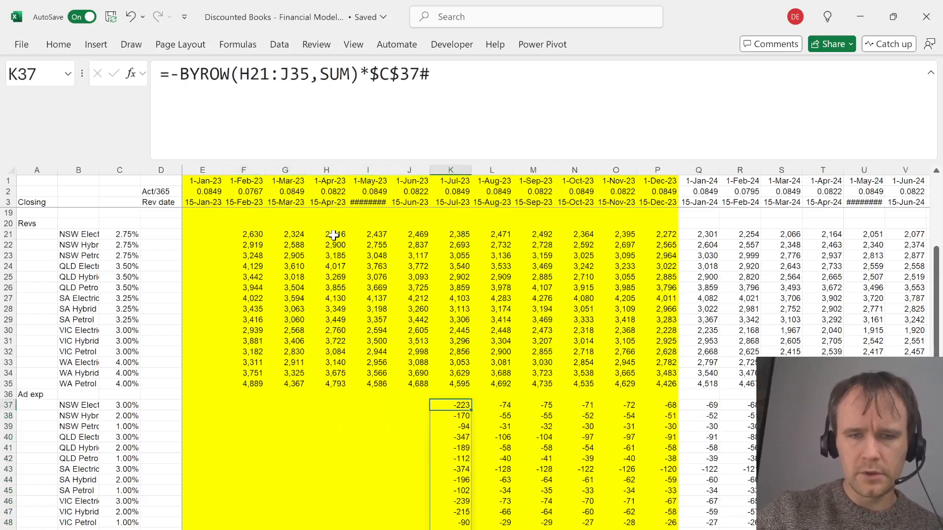
Fill the May and June 2023 advertising expenses in I37:J51 with 0
key(Left)
key(shift+Down)
key(shift+Down)
key(shift+Down)
key(shift+Down)
key(shift+Down)
key(shift+Down)
key(shift+Down)
key(shift+Down)
key(shift+Down)
key(shift+Down)
key(shift+Down)
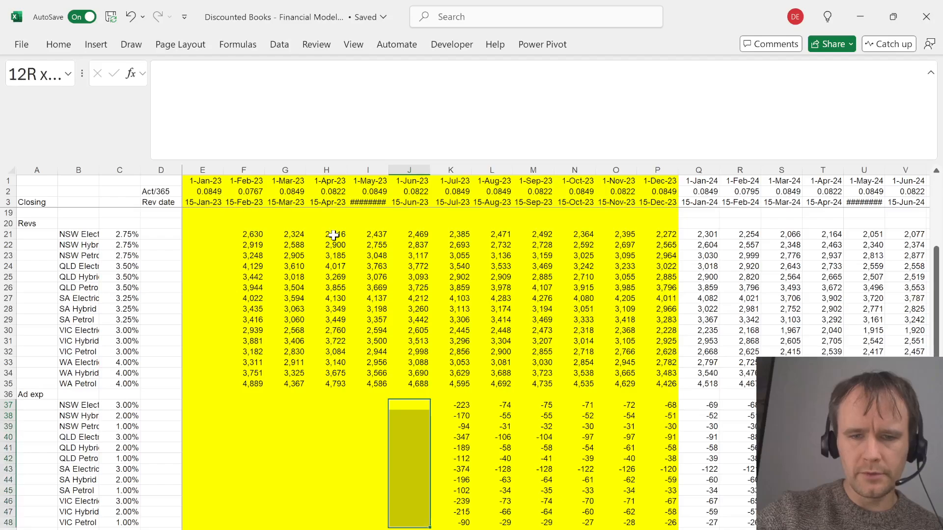
key(shift+Down)
key(shift+Down)
key(shift+Down)
key(shift+Left)
text(0)
key(ctrl+Return)
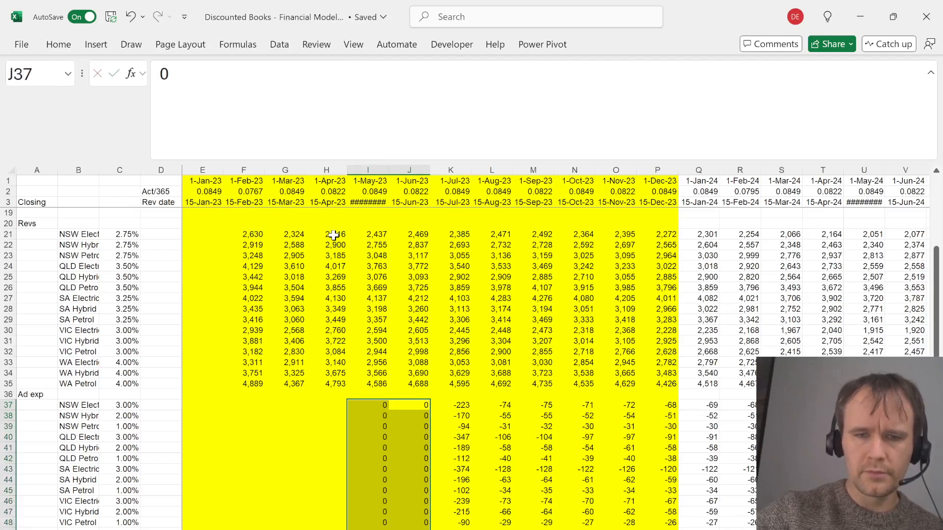
Copy the quarterly advertising expense block I37:K51 into F37:H51 for February to April 2023
key(Left)
key(ctrl+shift+Down)
key(shift+Right)
key(shift+Right)
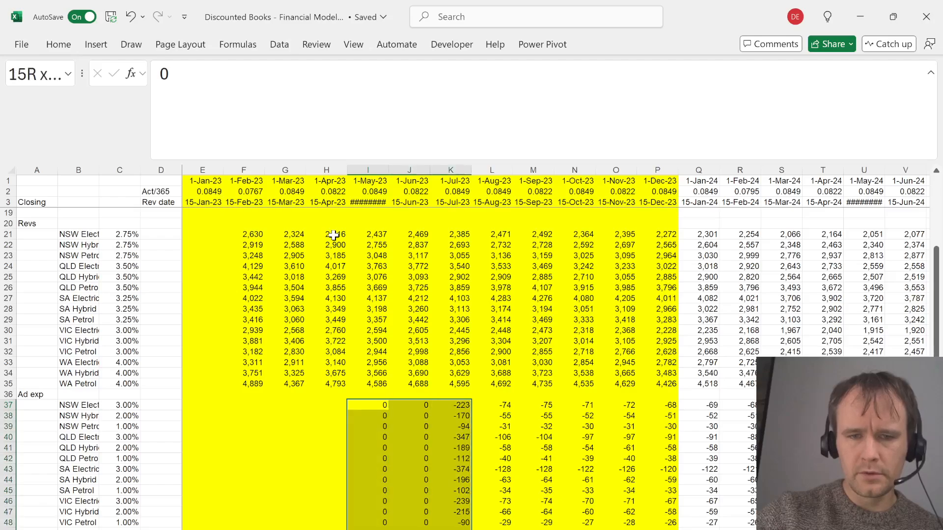
key(ctrl+c)
key(Left)
key(Left)
key(Left)
key(ctrl+v)
key(Right)
key(Right)
key(Right)
key(Right)
key(Right)
key(Right)
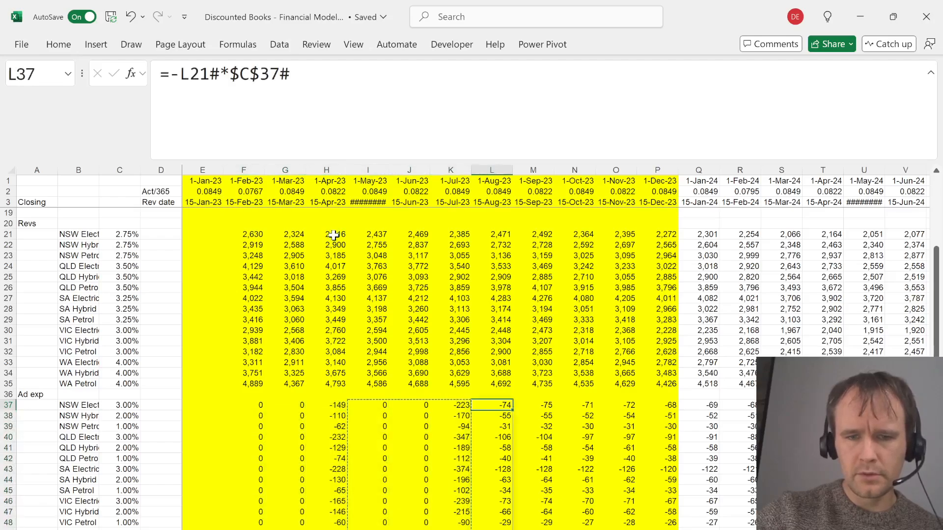
Try to paste the quarterly advertising expense block from L37 across the remaining months
key(ctrl+shift+Down)
key(ctrl+shift+Right)
key(alt)
key(Escape)
key(shift+BackSpace)
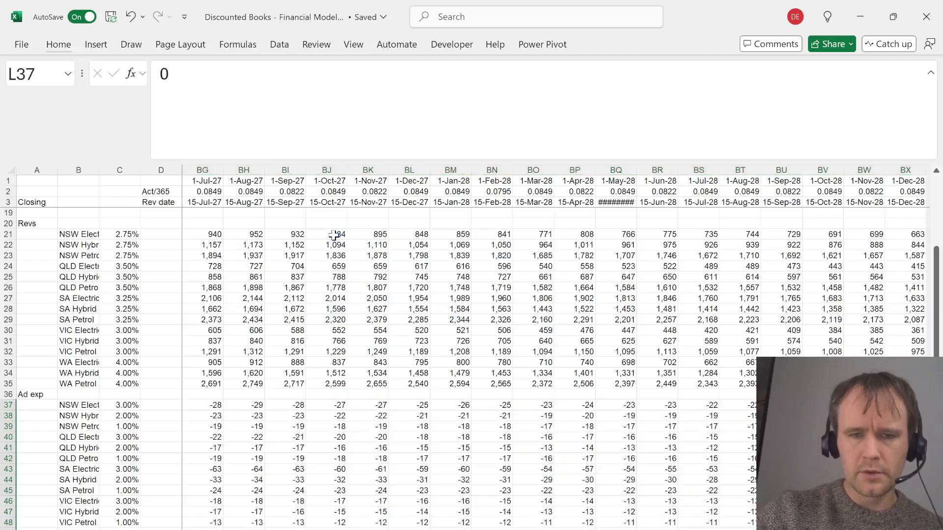
key(Left)
key(Right)
key(Right)
key(Left)
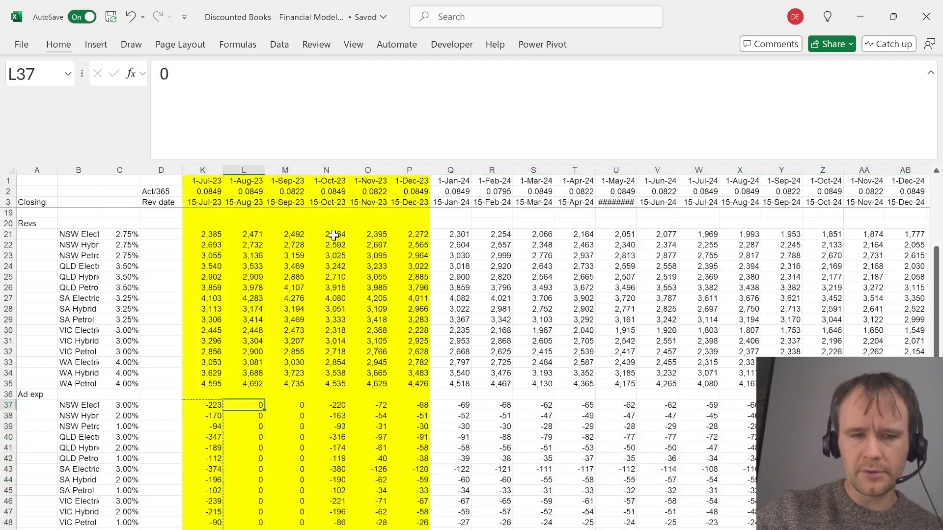
key(Left)
key(Left)
key(Right)
key(Left)
key(Left)
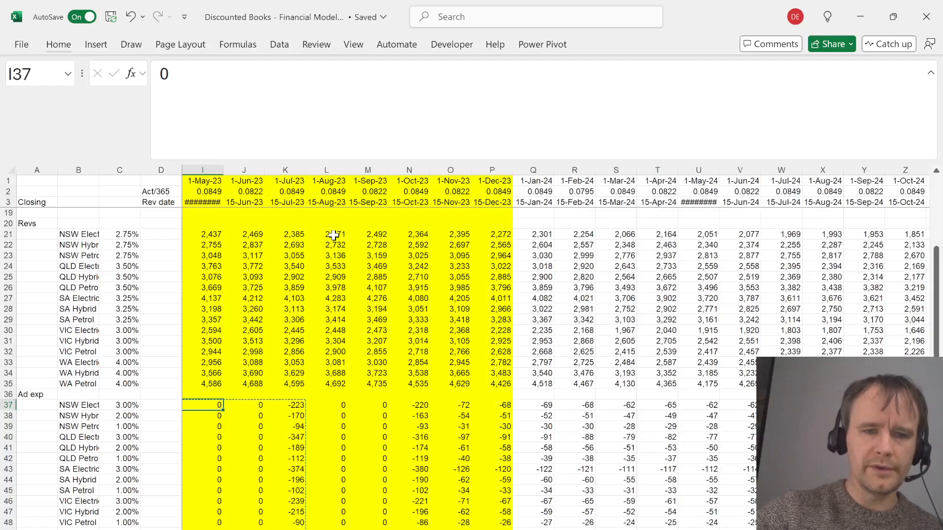
Paste the copied quarterly advertising expense block across the months from L37 to BV37
key(Right)
key(Right)
key(Right)
key(ctrl+shift+Down)
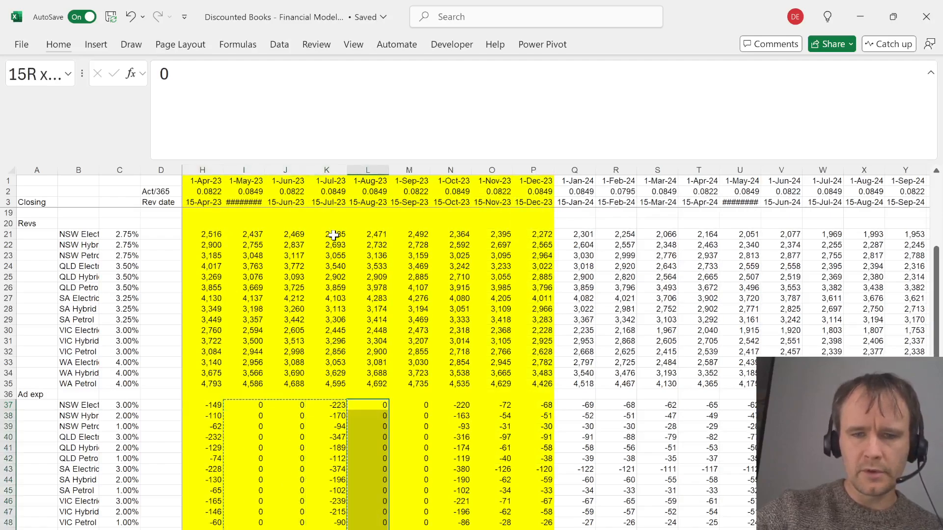
key(ctrl+shift+Up)
key(ctrl+shift+Right)
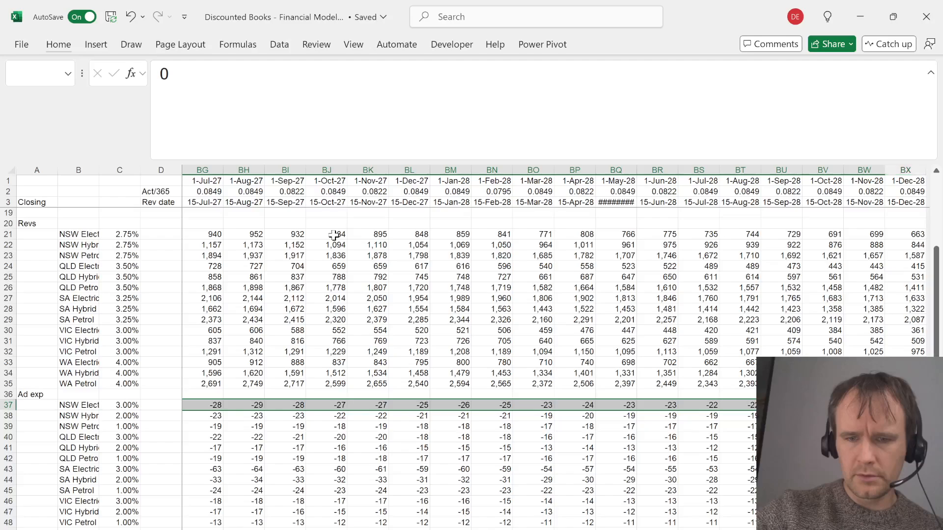
key(shift+Left)
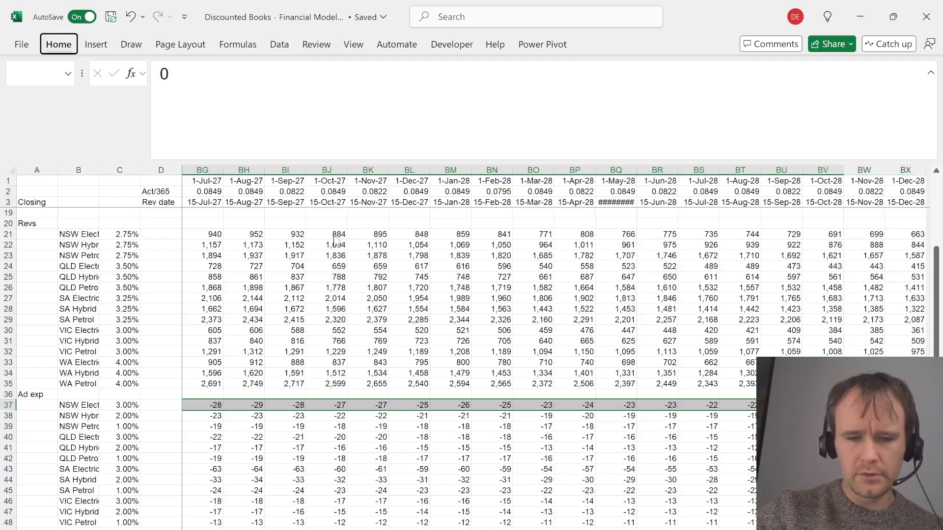
key(ctrl+alt+v)
key(Return)
key(ctrl+period)
key(ctrl+period)
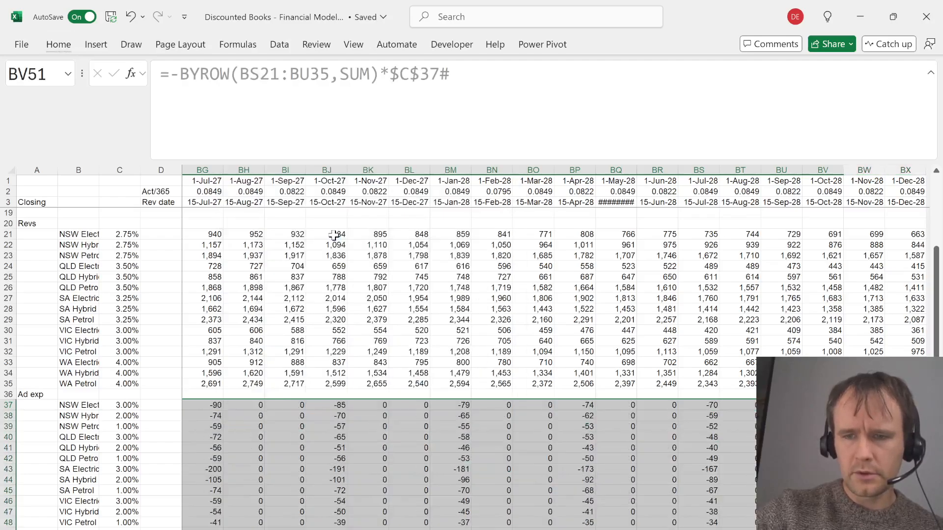
Set the November and December 2028 advertising expenses in BW37:BX51 to 0
key(Right)
key(ctrl+Up)
text(0)
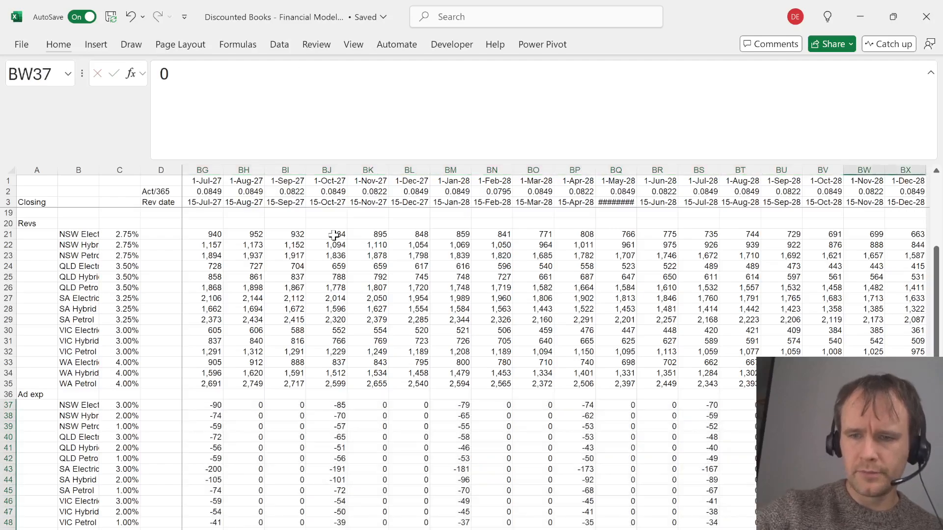
key(ctrl+Left)
key(Right)
Check quiz question 9 and select the 2025 advertising expenses in AC37:AM51 of the workbook to read their total
key(alt+Tab)
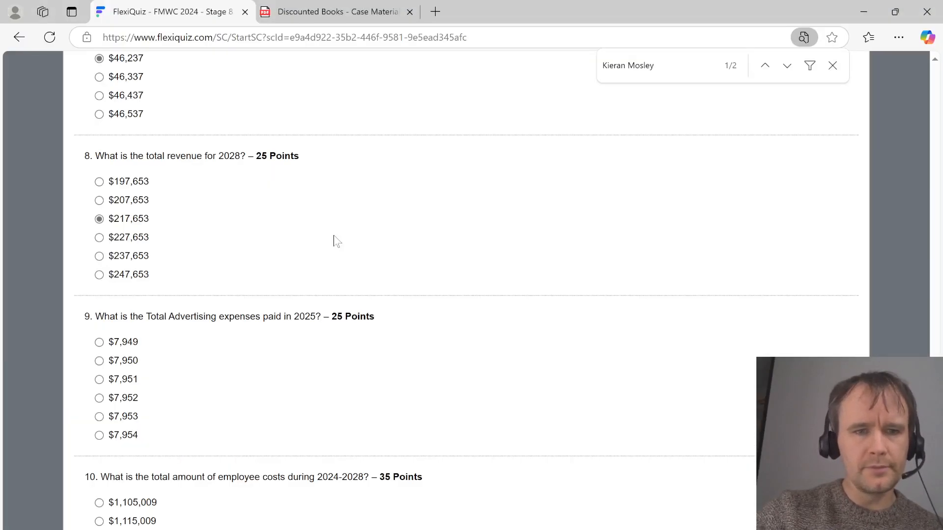
key(alt+Tab)
key(Right)
key(Right)
key(Right)
key(Right)
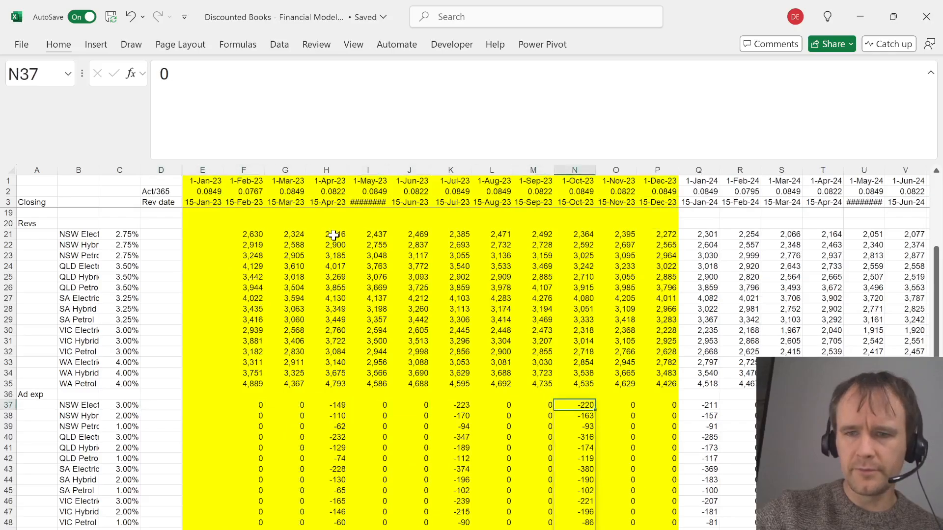
key(ctrl+Right)
key(Right)
key(Right)
key(Right)
key(Right)
key(Left)
key(Left)
key(Left)
key(Left)
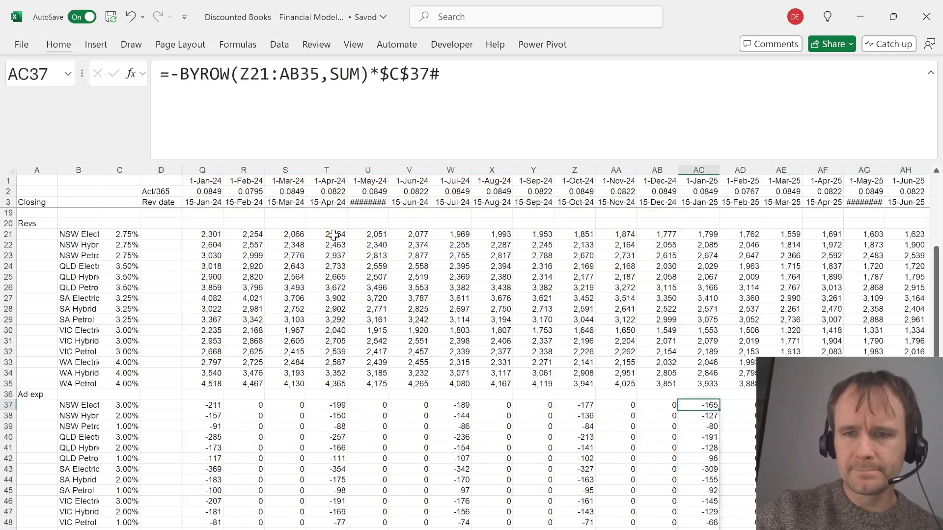
key(ctrl+shift+Down)
key(shift+Right)
key(shift+Right)
key(shift+Right)
key(shift+Right)
key(shift+Right)
key(shift+Right)
key(shift+Right)
key(shift+Right)
key(shift+Right)
key(shift+Right)
key(shift+Right)
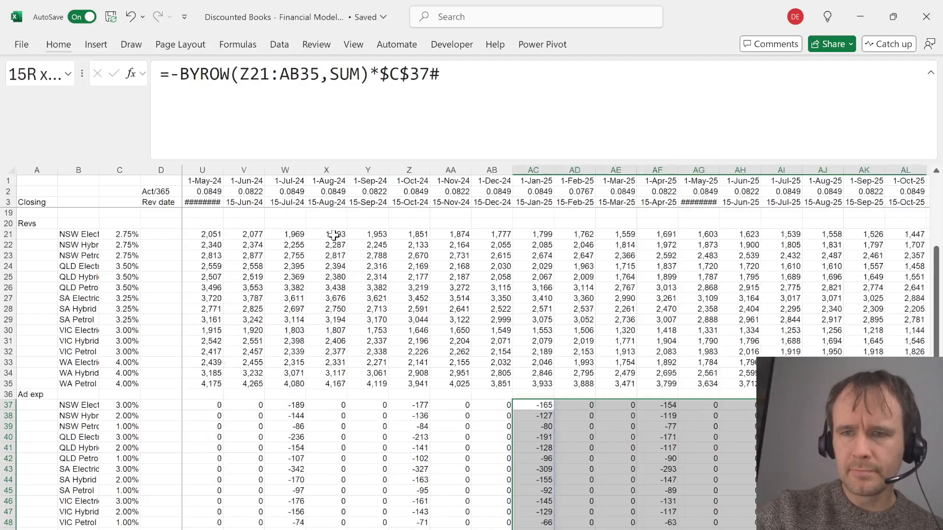
key(shift+Left)
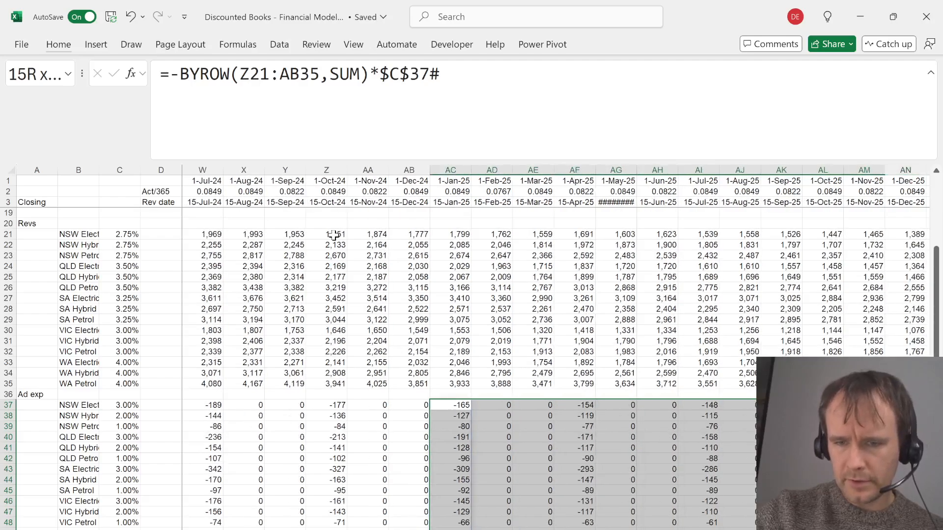
Switch to the browser quiz, answer question 9 with $7,949 and read the employee cost question
key(alt+Tab)
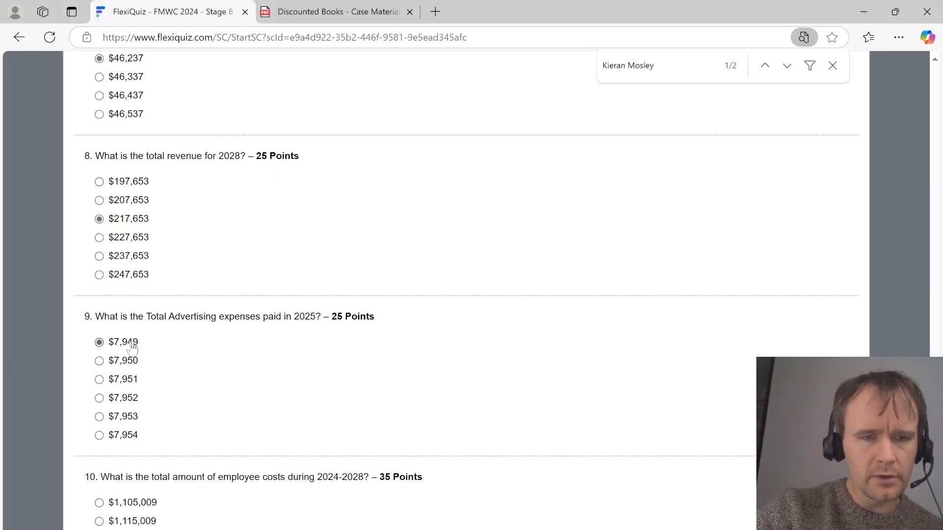
scroll(327, 442, down, 2)
key(alt+Tab)
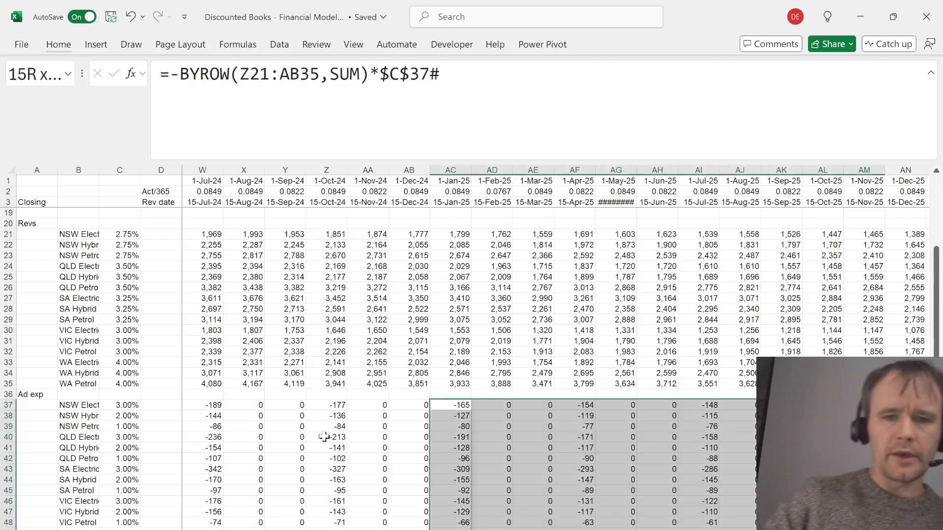
Try to list the row labels below the advertising block with =tps in B53
key(ctrl+Left)
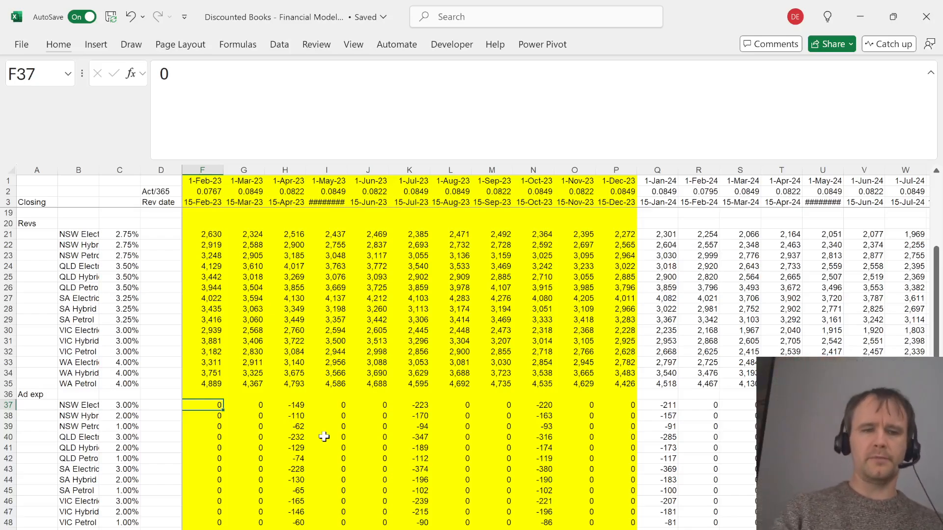
key(Left)
key(Down)
key(Down)
key(Down)
key(Down)
key(Down)
key(Down)
key(Down)
key(Down)
key(Down)
key(Down)
key(Down)
key(Down)
key(Down)
key(Down)
key(Down)
key(Down)
key(Left)
key(Left)
key(Down)
key(Left)
key(Up)
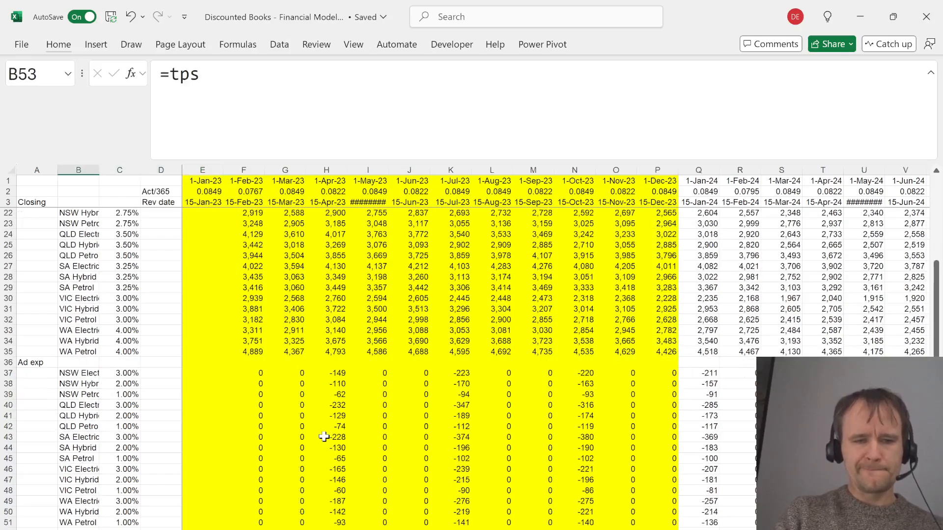
key(Escape)
key(Up)
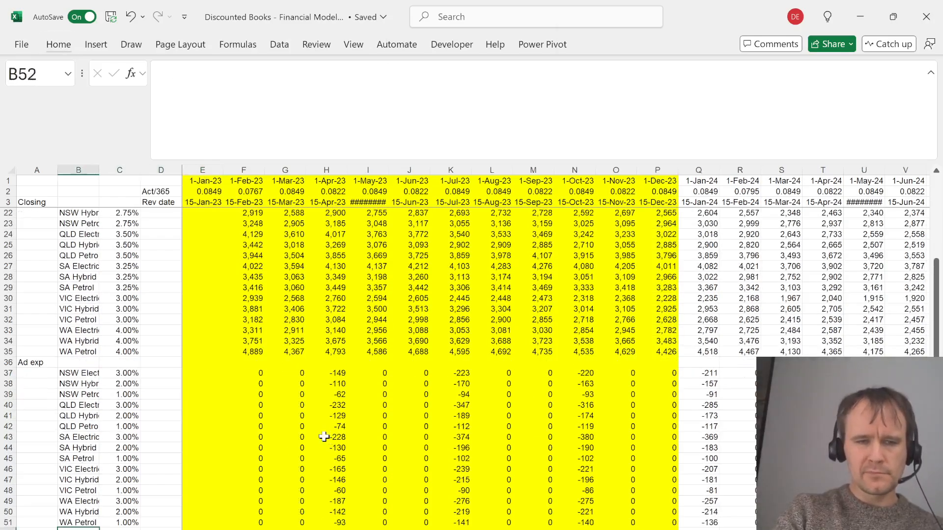
key(Escape)
key(Down)
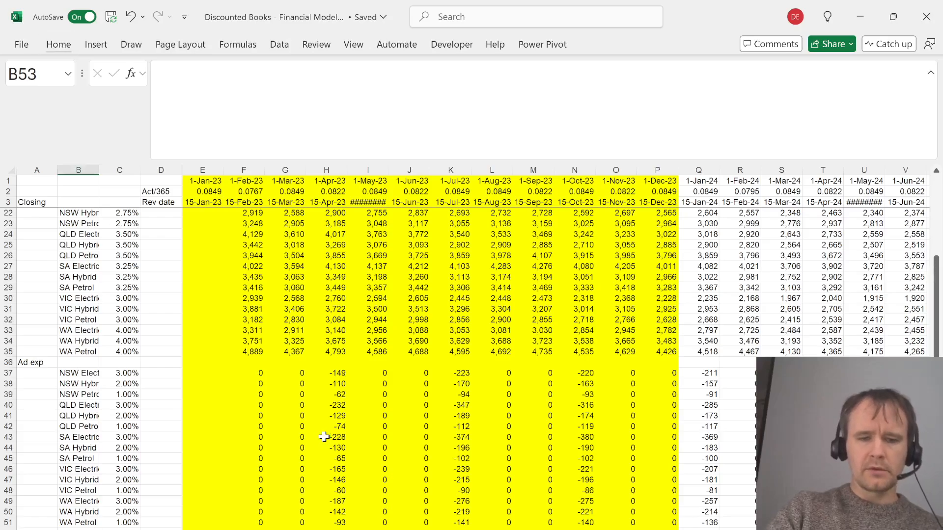
Label row 53 Esc? and flag the July escalation months from Q53 to BX53 with =--(MONTH(Q1)=7)
key(Right)
key(Right)
key(Right)
key(Right)
key(Right)
key(Right)
key(Right)
key(Right)
key(Right)
key(Right)
key(Right)
key(Right)
key(Right)
key(Right)
key(Right)
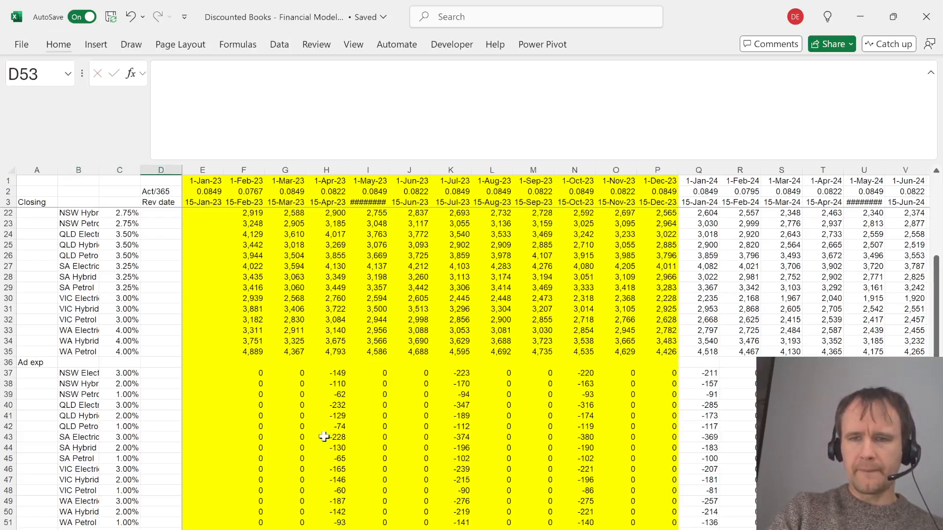
text(=)
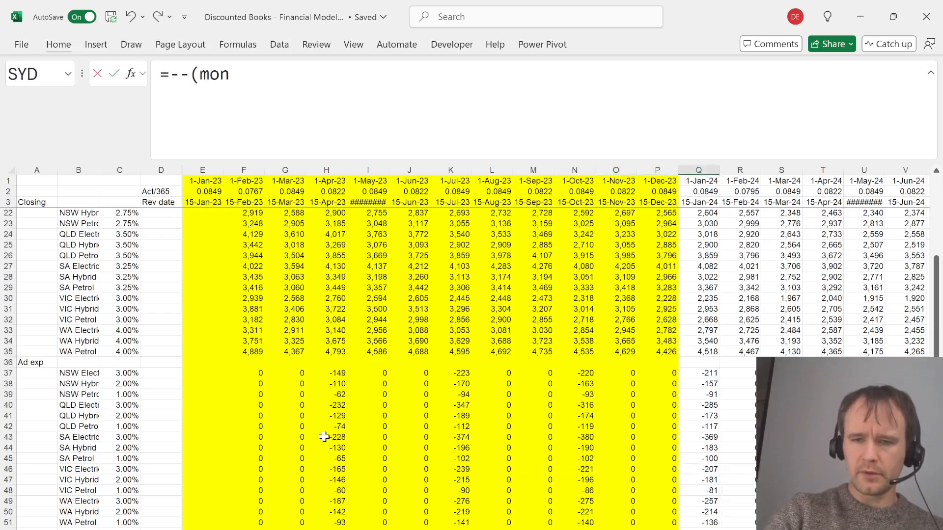
text(--(mon)
key(Tab)
key(ctrl+Up)
key(ctrl+Up)
key(ctrl+Up)
key(ctrl+Up)
key(ctrl+Up)
key(ctrl+Up)
key(ctrl+Up)
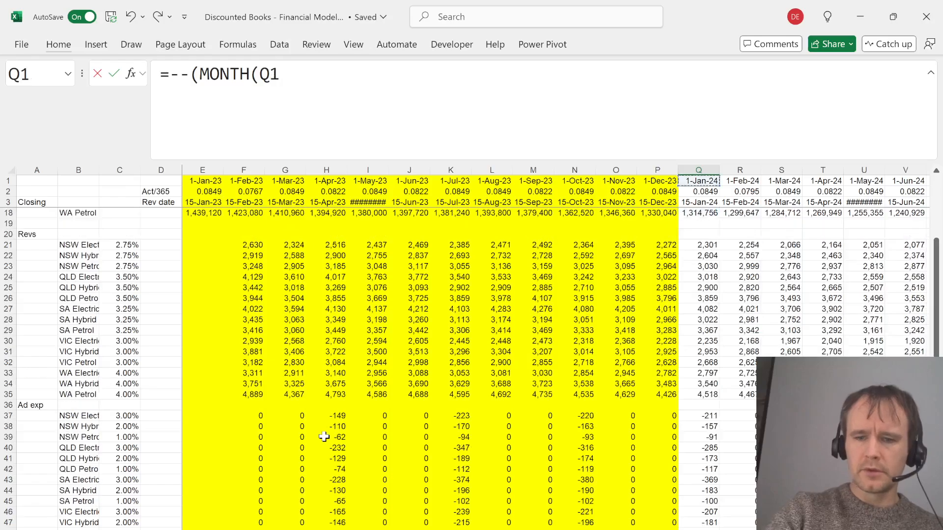
text()=7))
key(ctrl+Return)
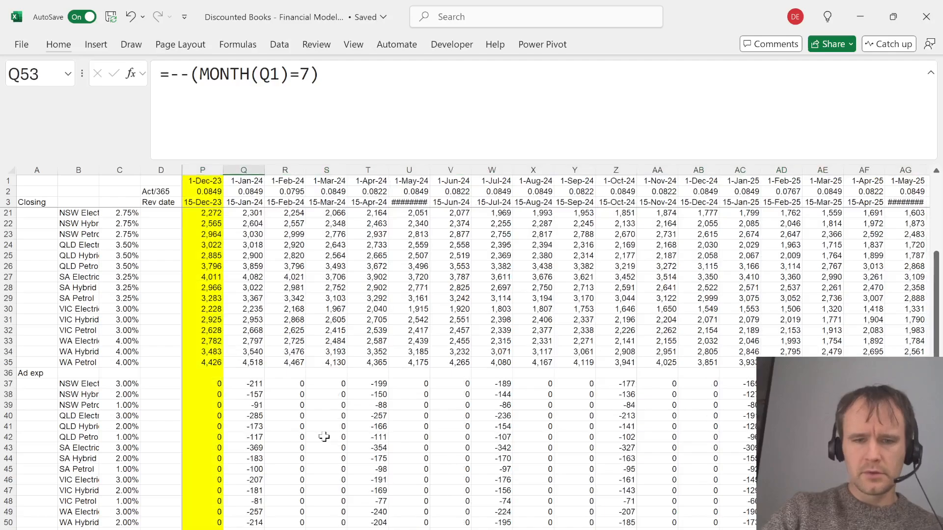
Count the escalations cumulatively from Q54 with =SCAN(0,Q53:BX53,SUM)
key(Down)
key(Left)
key(Right)
text(=sc)
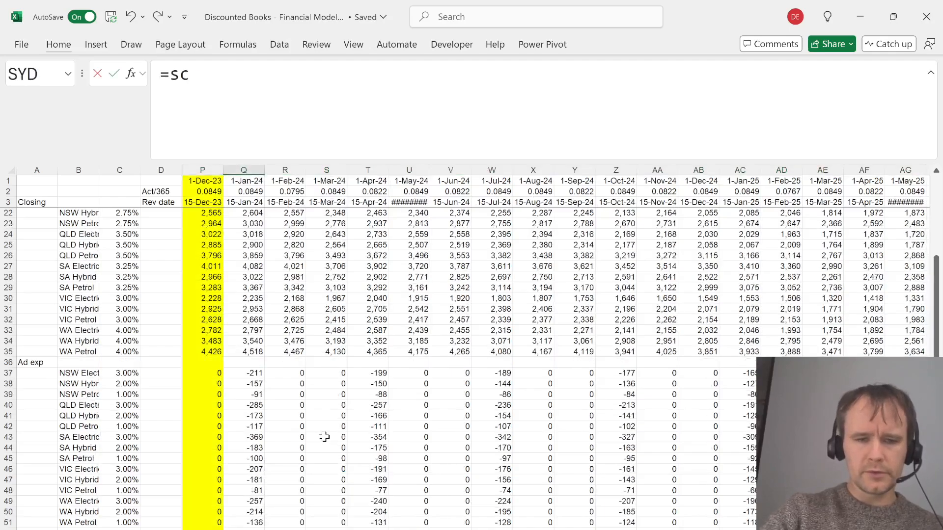
text(n)
key(BackSpace)
key(BackSpace)
text(can)
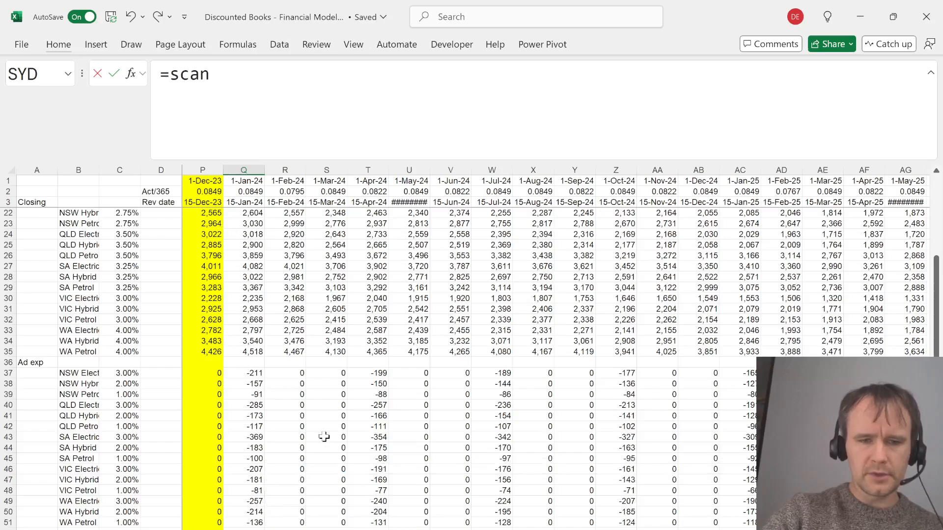
key(Tab)
text(0,)
key(Up)
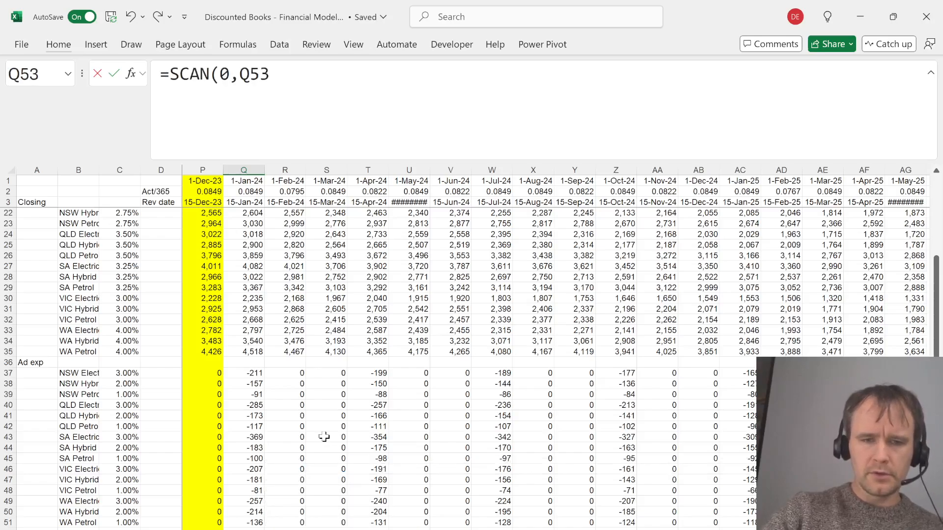
key(ctrl+shift+Right)
text(,sum))
key(Return)
scroll(324, 438, left, 1)
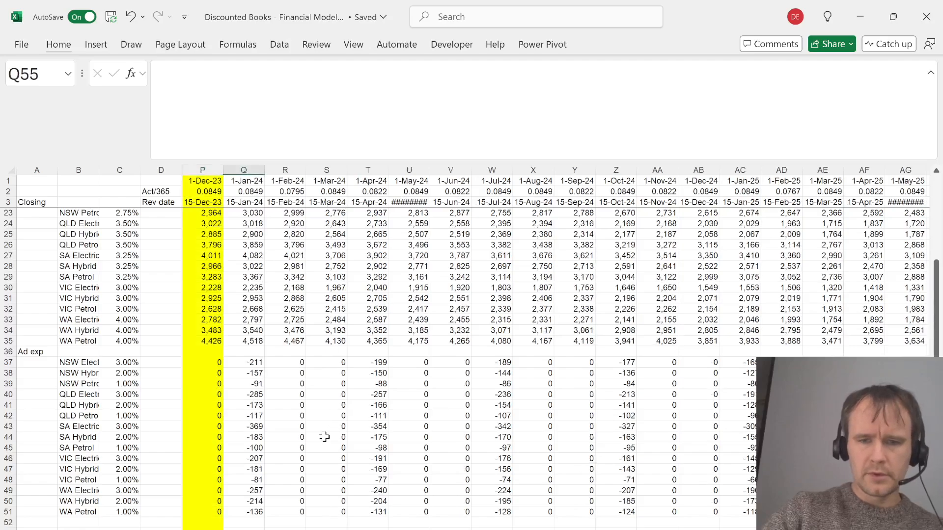
key(Up)
key(Down)
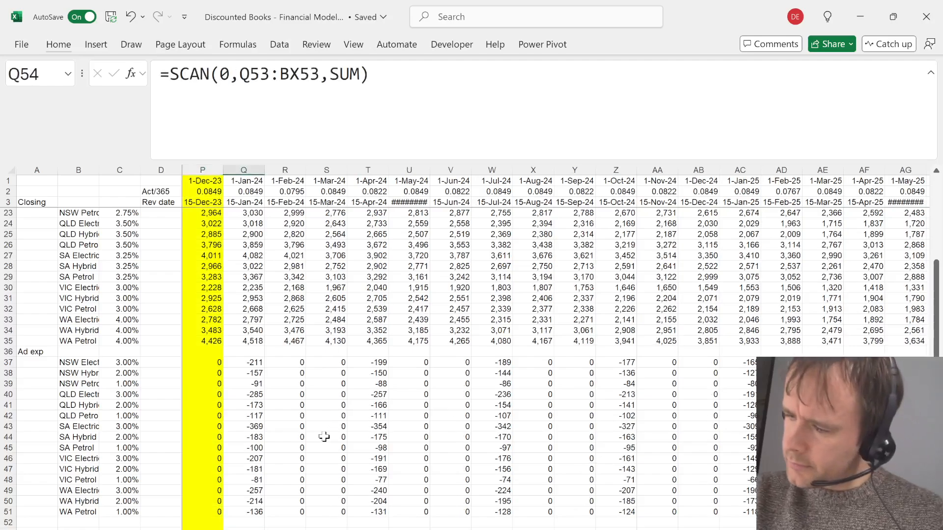
Turn the running count in Q54 into a 5% escalation index with =1.05^SCAN(0,Q53:BX53,SUM)
click(169, 74)
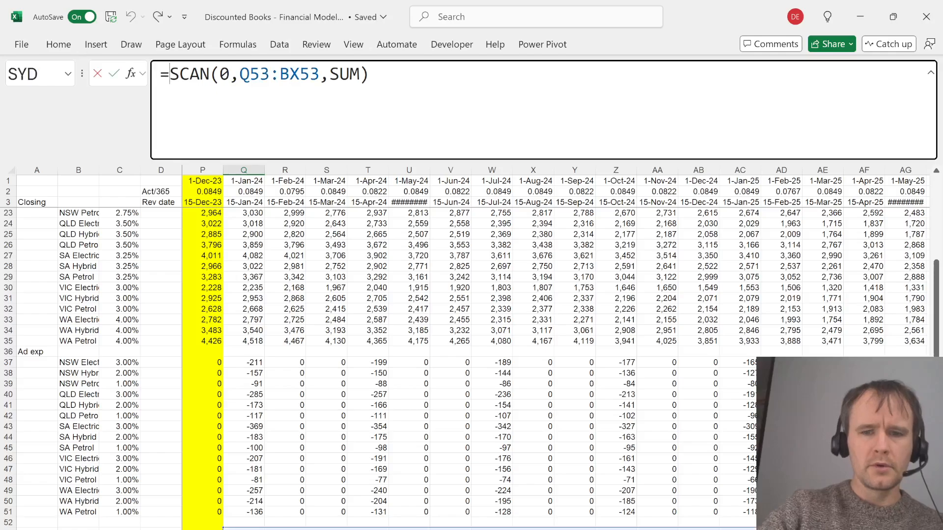
text(1.05^)
key(Return)
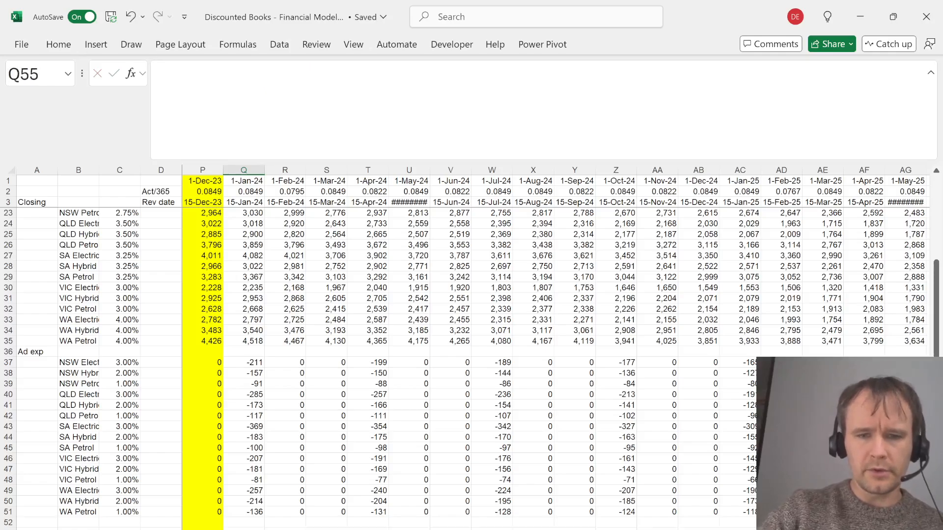
Format the escalation index in Q54# to three decimals and label the row Ind in B54
key(Up)
key(ctrl+Right)
key(ctrl+Left)
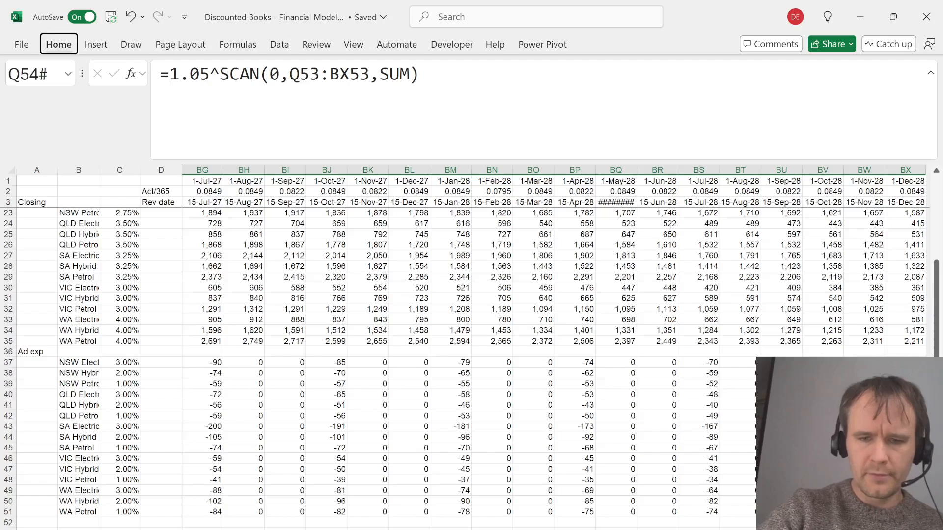
key(Right)
key(Right)
key(Right)
key(Right)
key(Right)
key(Right)
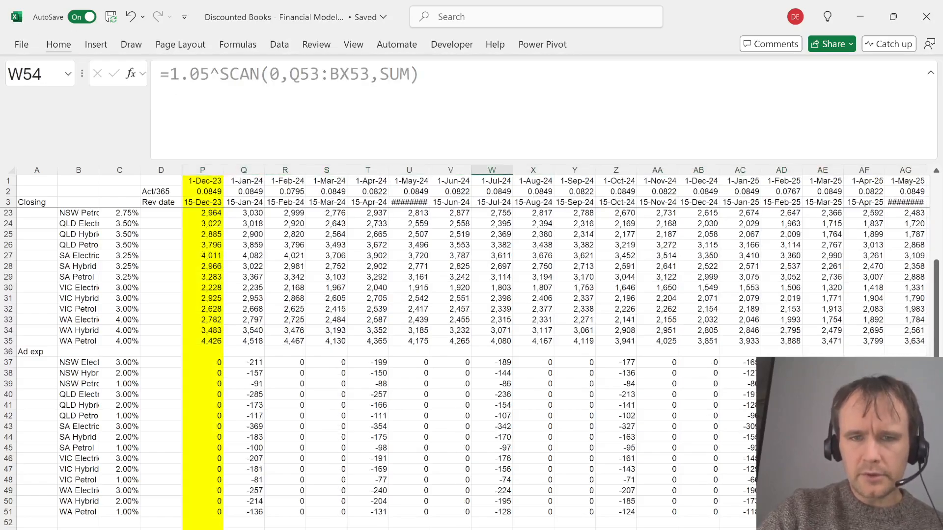
key(ctrl+space)
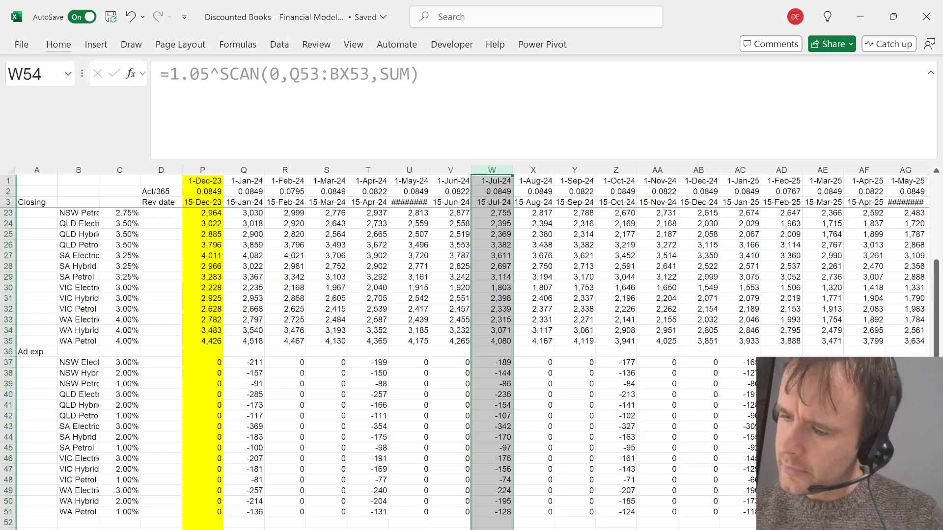
key(Left)
key(Home)
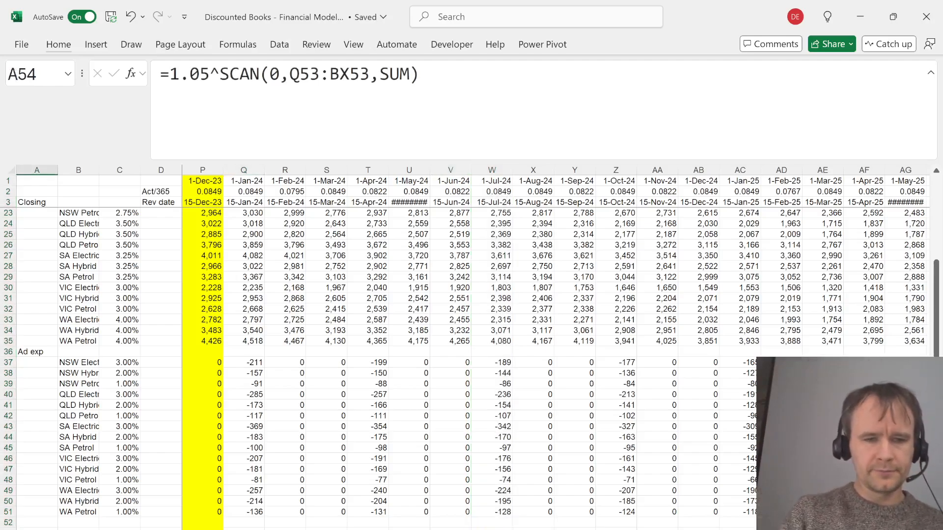
key(Right)
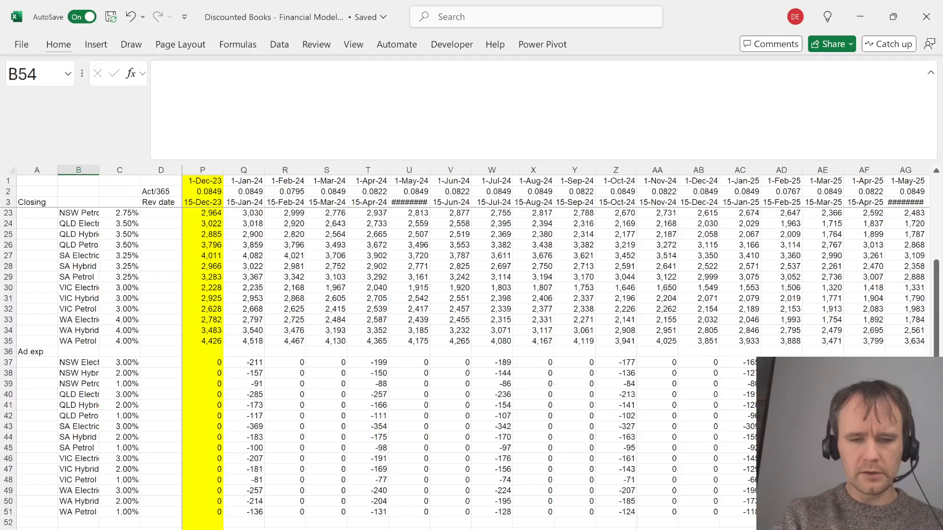
Calculate the escalated monthly employee cost from Q56 with =2000*Q54#
key(Down)
key(Down)
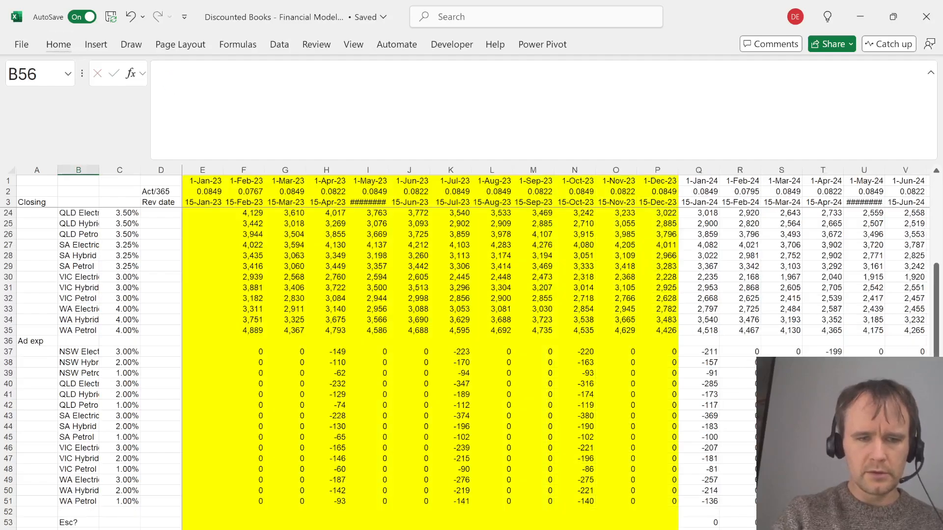
key(Right)
key(Right)
key(Right)
key(Right)
key(Right)
key(Right)
key(Right)
key(Right)
key(Right)
key(Right)
key(Right)
key(Right)
key(Right)
key(Right)
key(Right)
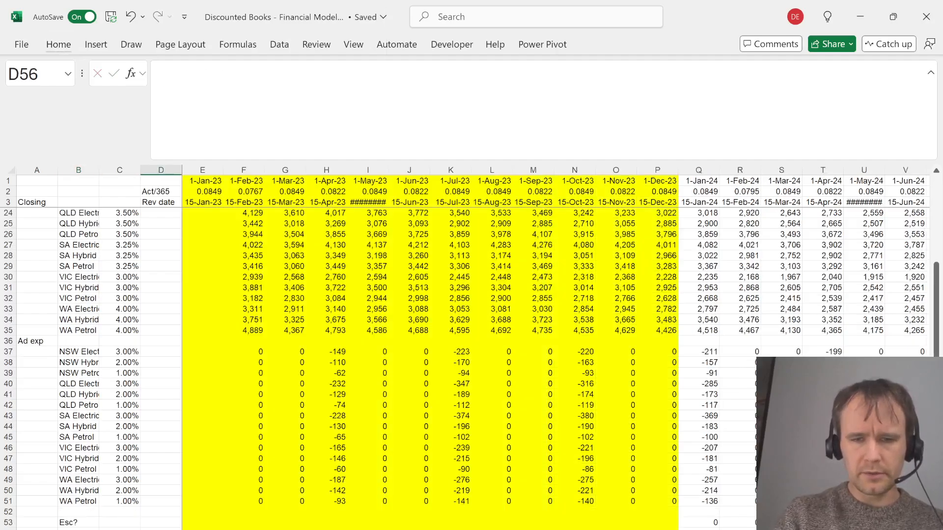
text(=2)
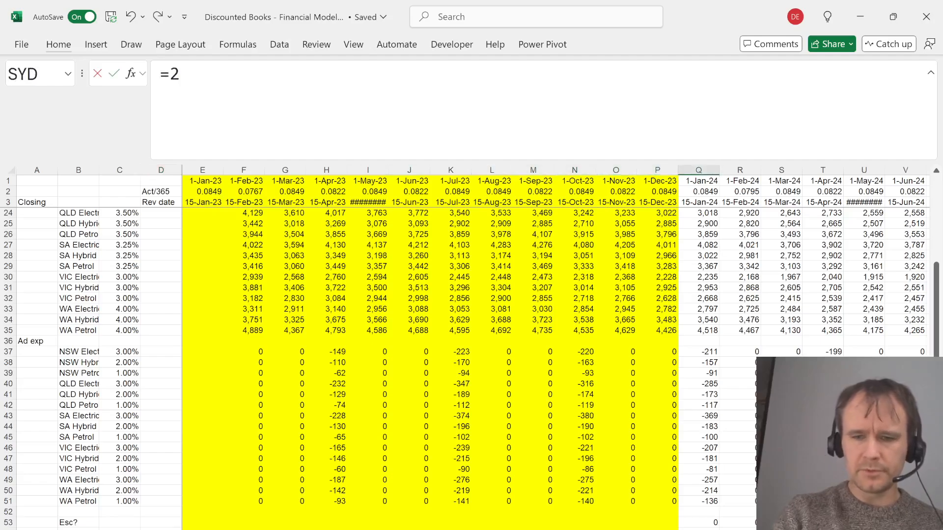
text(000*)
key(Up)
key(Up)
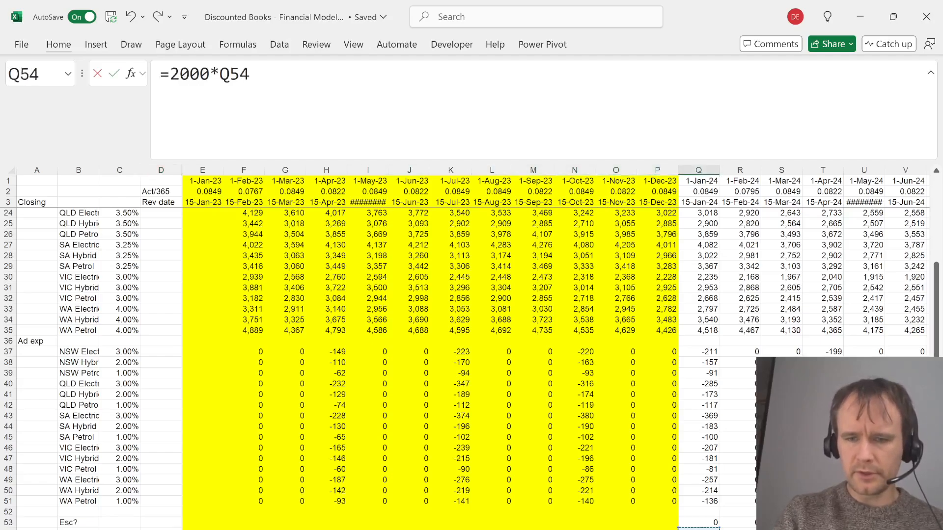
text(#)
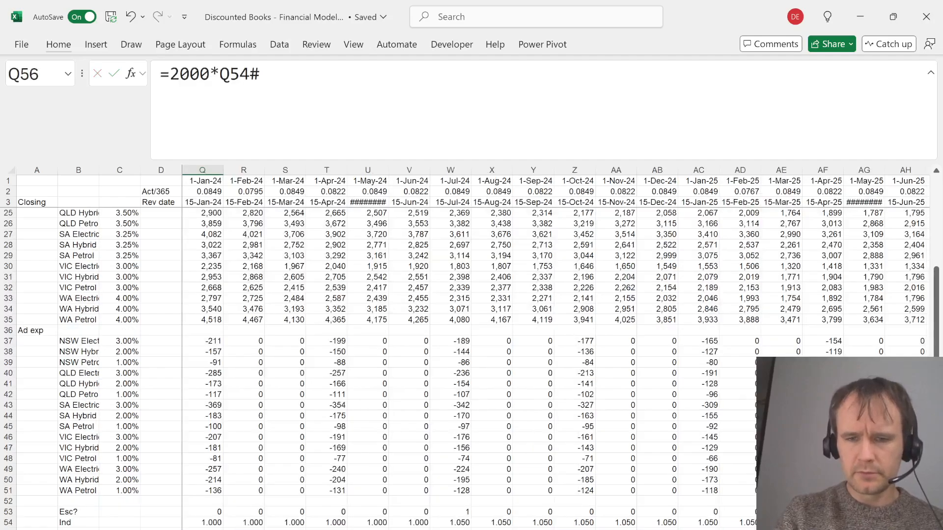
Check the escalated monthly cost values along row 56 from January 2024 into early 2025
key(Right)
key(Right)
key(Right)
key(Right)
key(Right)
key(Right)
key(Right)
key(Right)
key(Right)
key(Right)
key(Right)
key(Right)
key(Right)
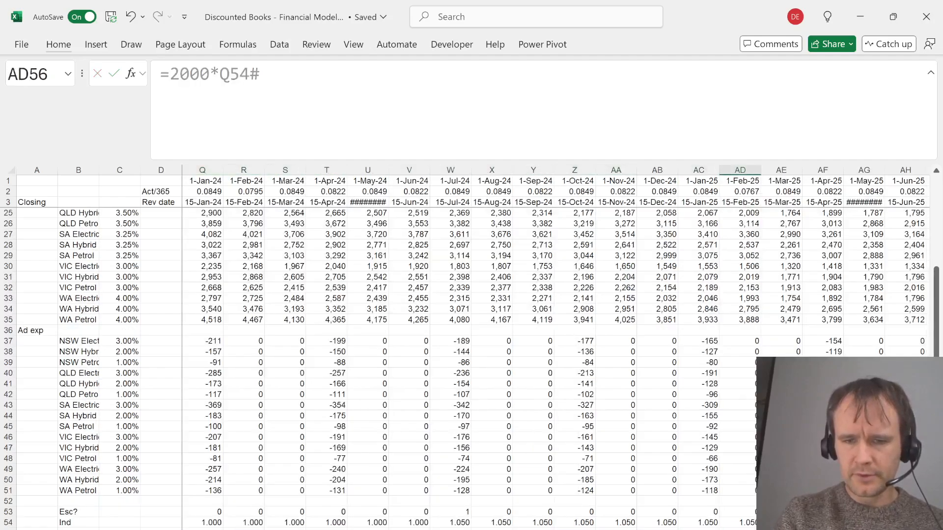
key(Left)
key(Left)
key(Right)
key(ctrl+Left)
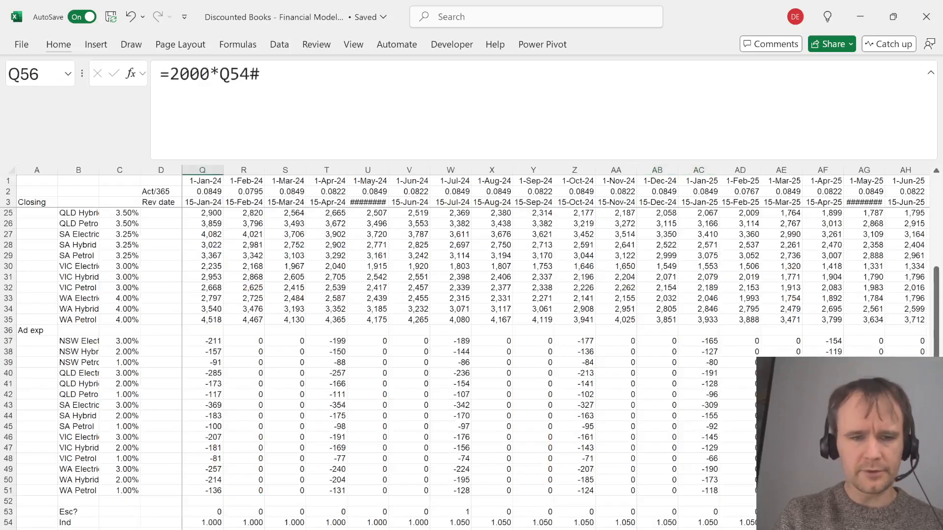
Label B56 Admin exp and consult quiz question 10 on total employee costs during 2024-2028
key(Home)
key(Right)
key(alt+Tab)
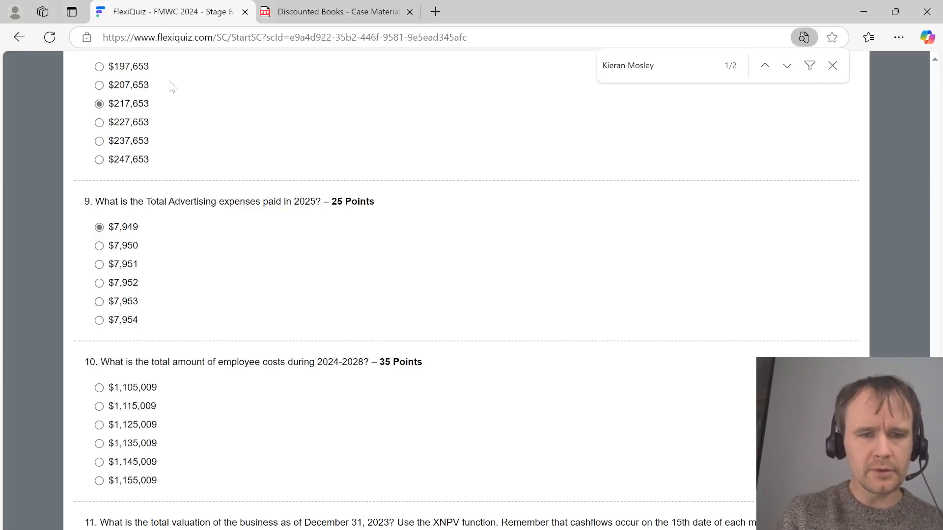
key(alt+Tab)
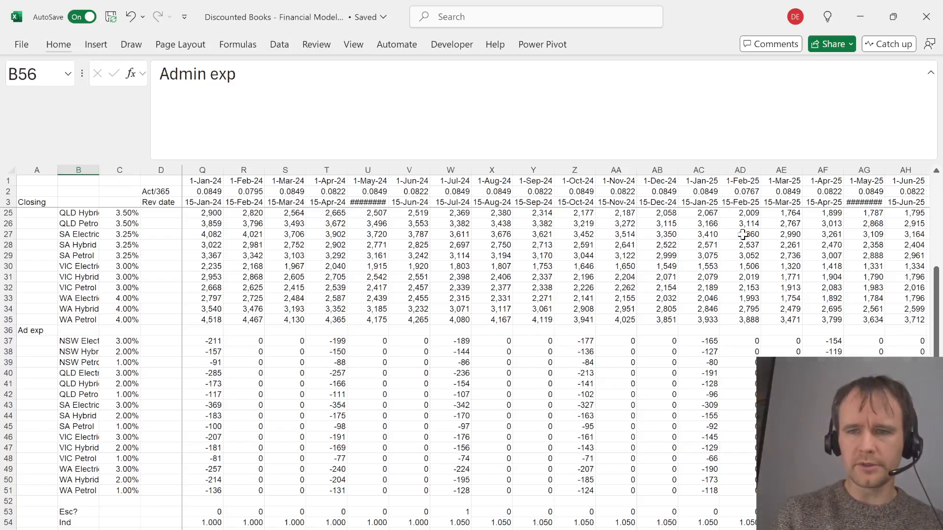
Examine the combined December 2023 closing balances across all portfolios in P4:P18
click(809, 276)
key(ctrl+Left)
key(Right)
key(Right)
key(Right)
key(Right)
key(Right)
key(Right)
key(Right)
key(Right)
key(Right)
key(Right)
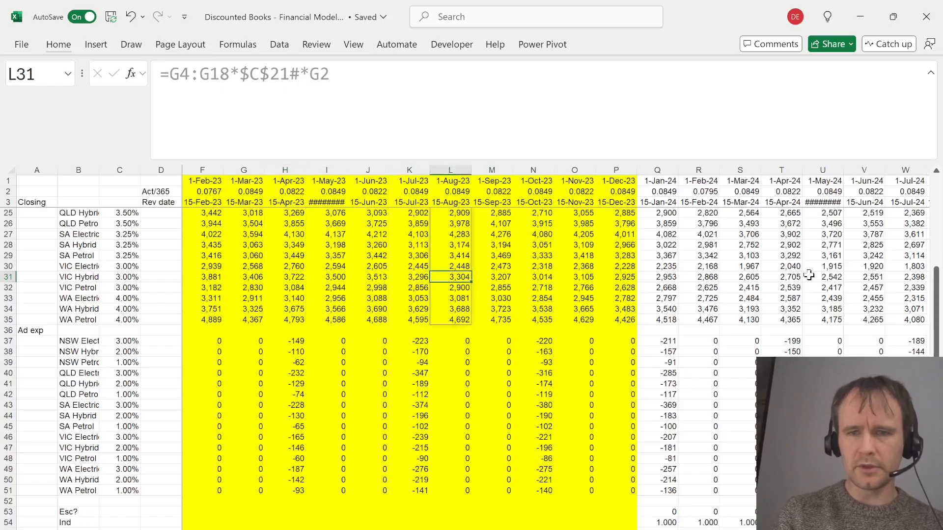
key(ctrl+Up)
key(ctrl+Up)
key(ctrl+Up)
key(ctrl+Up)
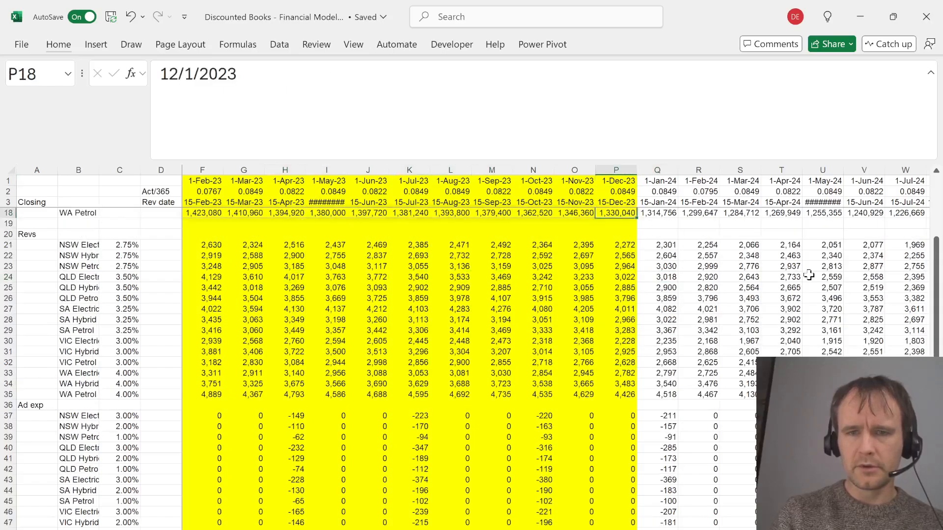
scroll(810, 277, up, 5)
key(Down)
key(Down)
key(Down)
key(ctrl+shift+Down)
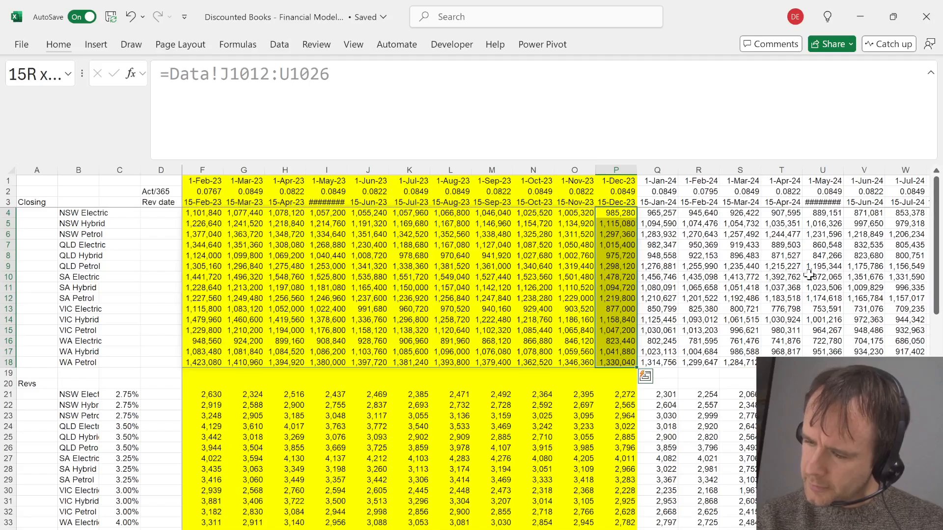
Below the Admin exp row, label B58 Fixed heads and B59 Var heads
key(ctrl+Down)
key(ctrl+Down)
key(ctrl+Down)
key(ctrl+Down)
key(ctrl+Down)
key(ctrl+Down)
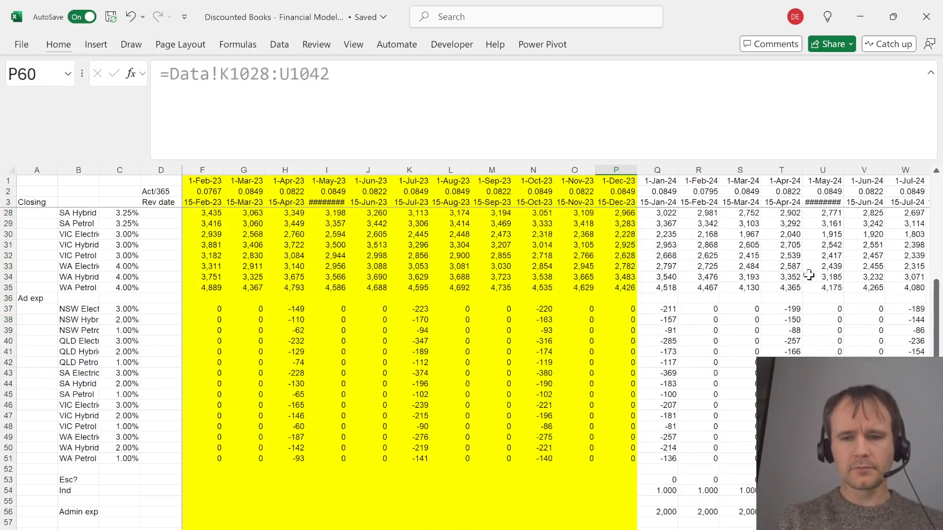
key(ctrl+Up)
key(Down)
key(Down)
key(Down)
key(Down)
key(Down)
key(Down)
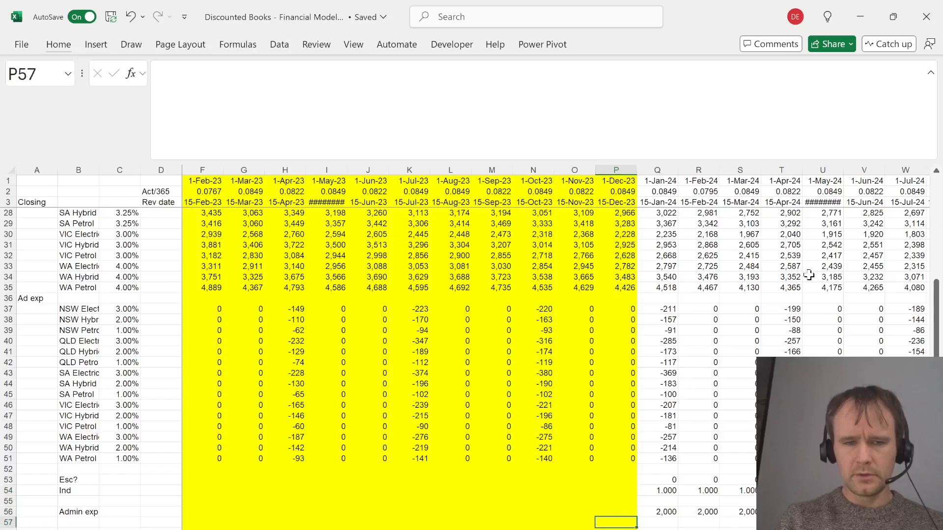
key(Home)
key(Down)
key(Right)
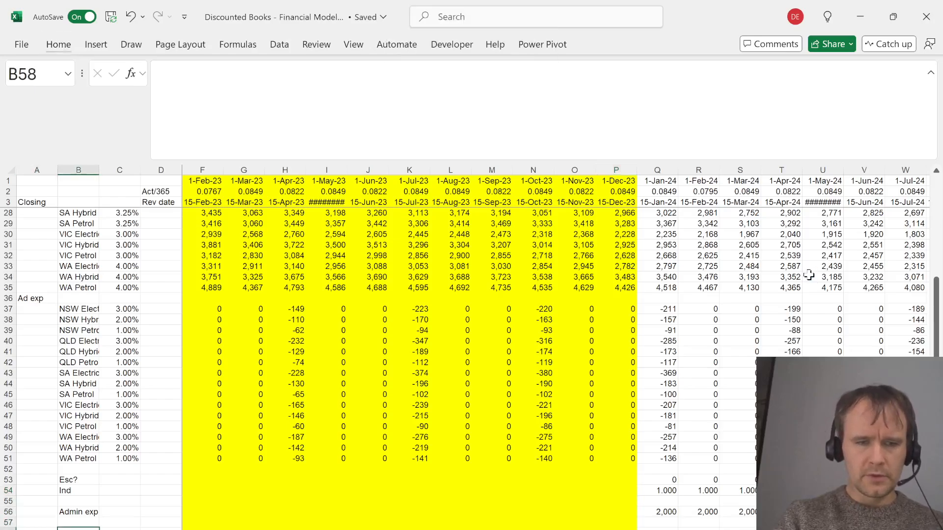
text(Fixed heads)
key(Return)
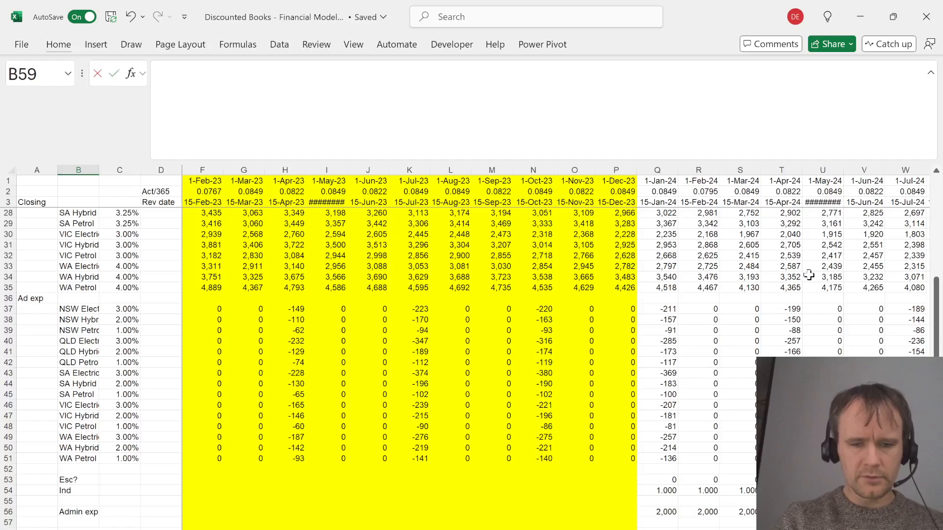
text(Var heads)
key(Return)
Enter 3 as the fixed head count in the Fixed heads row
key(Up)
key(Up)
key(Right)
key(Right)
key(Right)
key(Right)
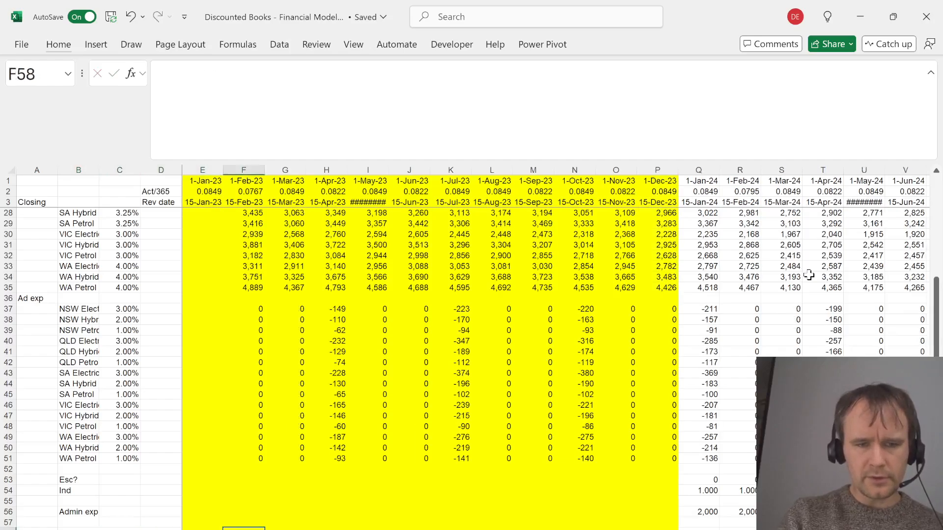
key(ctrl+Right)
key(ctrl+Left)
key(Down)
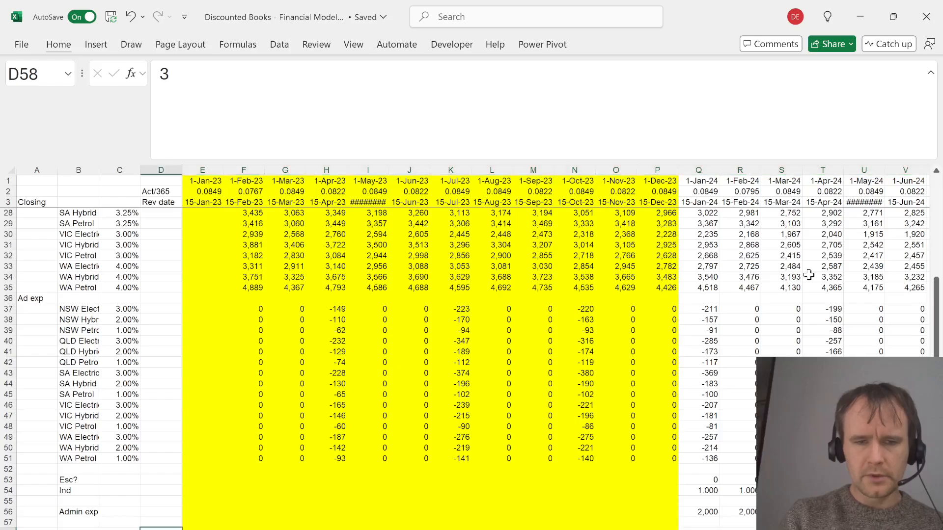
Calculate the January 2023 variable heads in E59 with =SUM(E4:E18)/5000000
key(Right)
key(Right)
key(Left)
text(=sum)
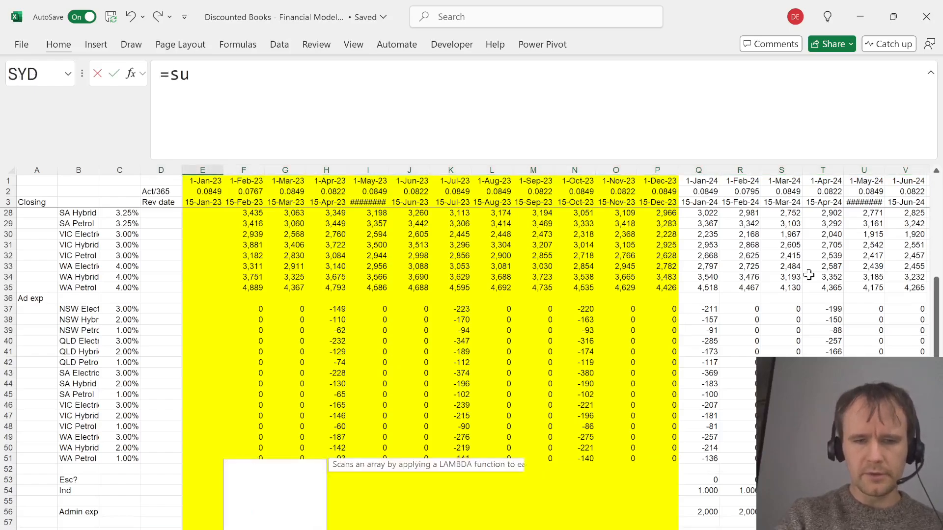
key(Tab)
key(ctrl+Up)
key(ctrl+Up)
key(Down)
key(Down)
key(Down)
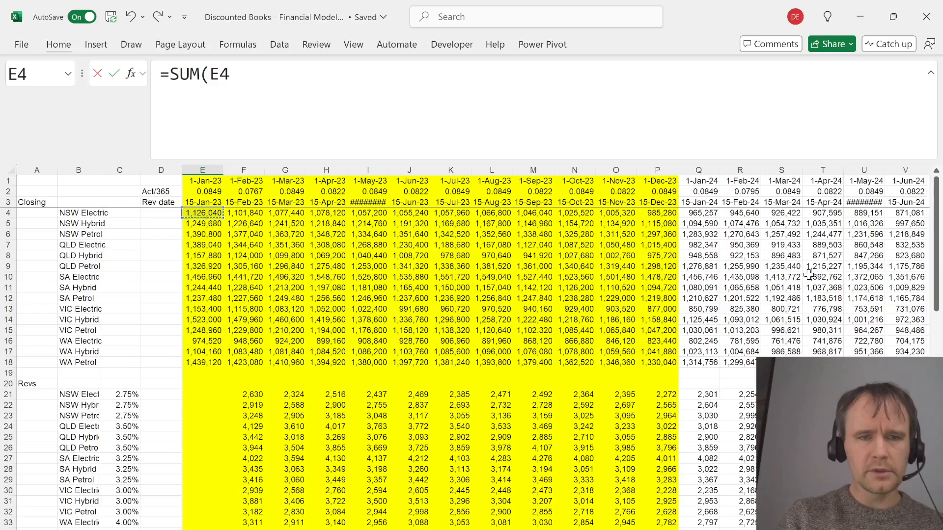
key(ctrl+shift+Down)
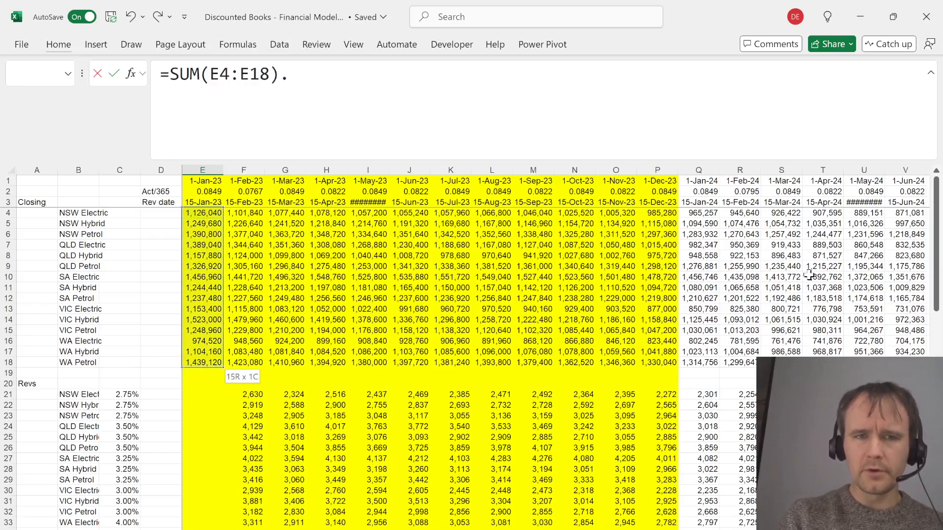
text()/5)
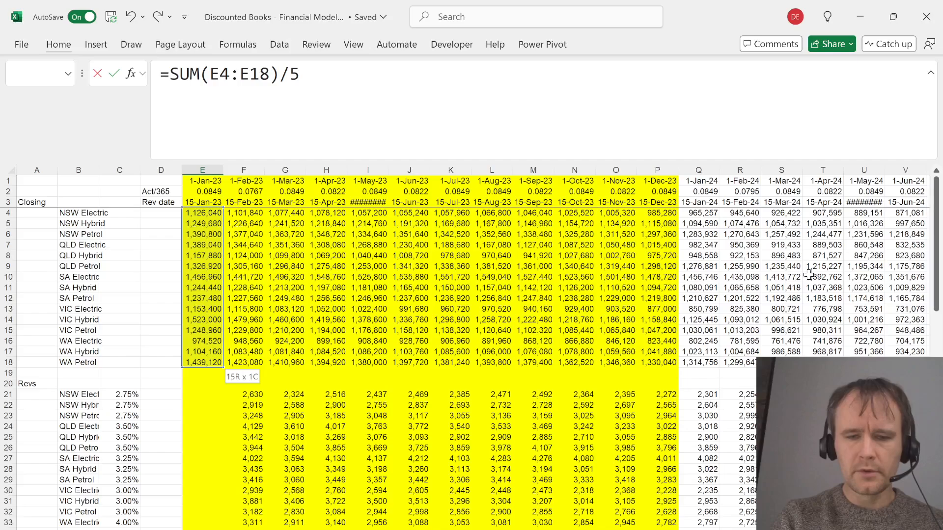
text(000000)
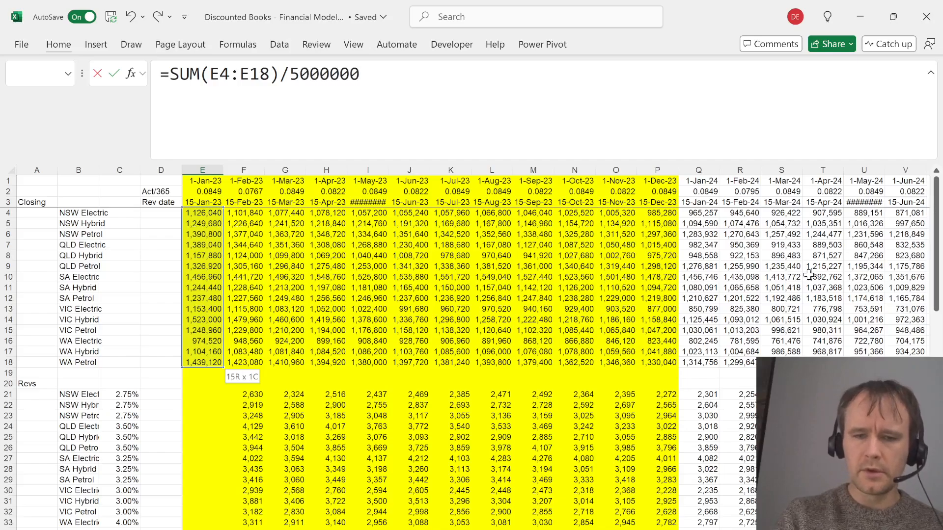
key(Return)
key(Up)
key(shift+Right)
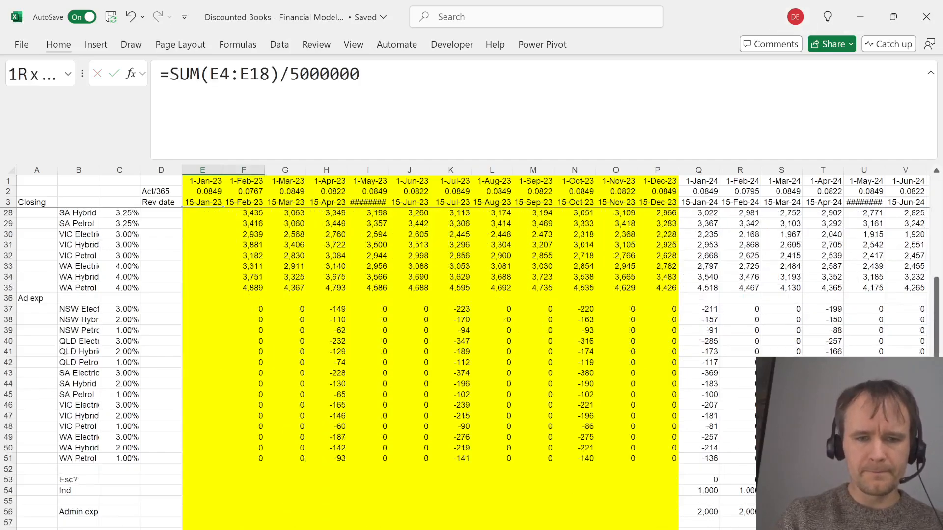
key(shift+Right)
key(shift+Right)
key(shift+Right)
key(shift+Right)
key(shift+Right)
key(shift+Right)
key(shift+Right)
key(shift+Right)
key(shift+Right)
key(shift+Right)
key(shift+Right)
key(shift+Left)
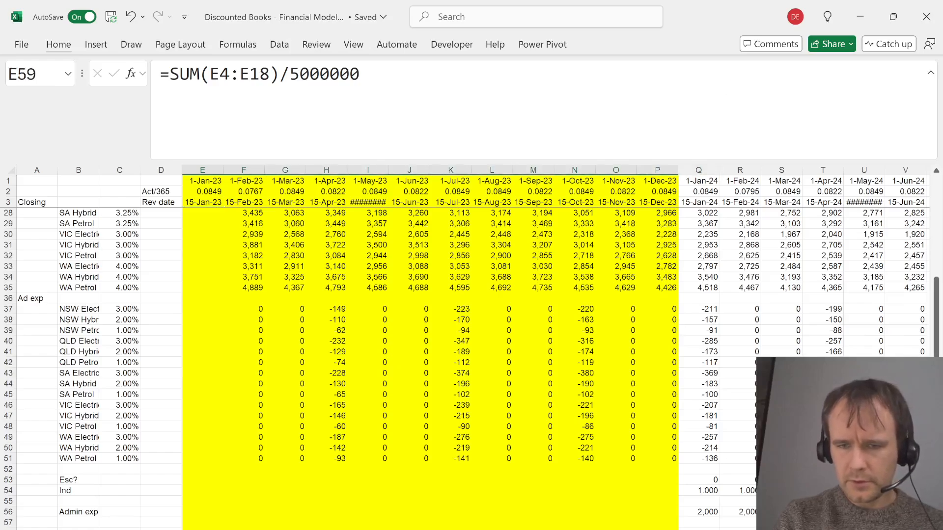
key(shift+Left)
key(shift+Left)
key(shift+Left)
key(shift+Left)
key(shift+Left)
key(shift+Left)
key(shift+Left)
key(shift+Left)
key(shift+Left)
key(shift+Left)
key(shift+Left)
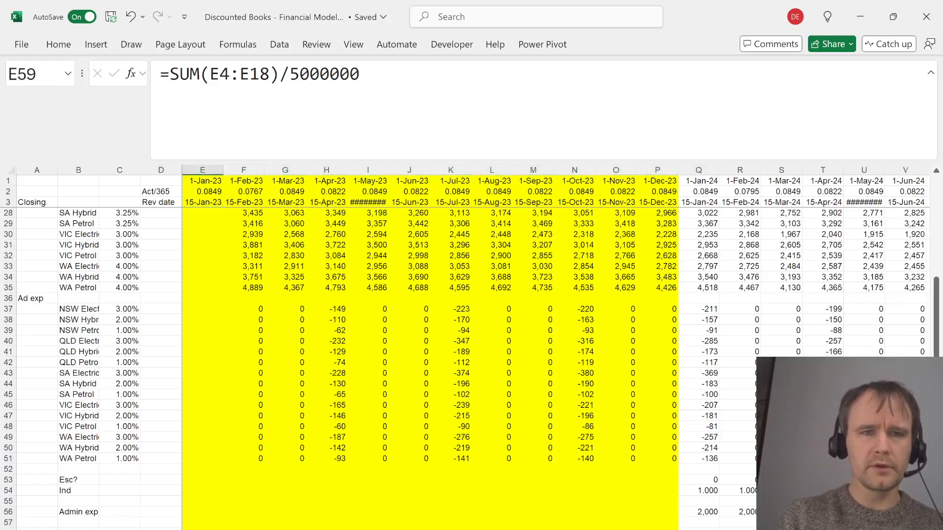
Double the ratio in E59 and round it up with =ROUNDUP(SUM(E4:E18)/5000000*2,0)
click(170, 74)
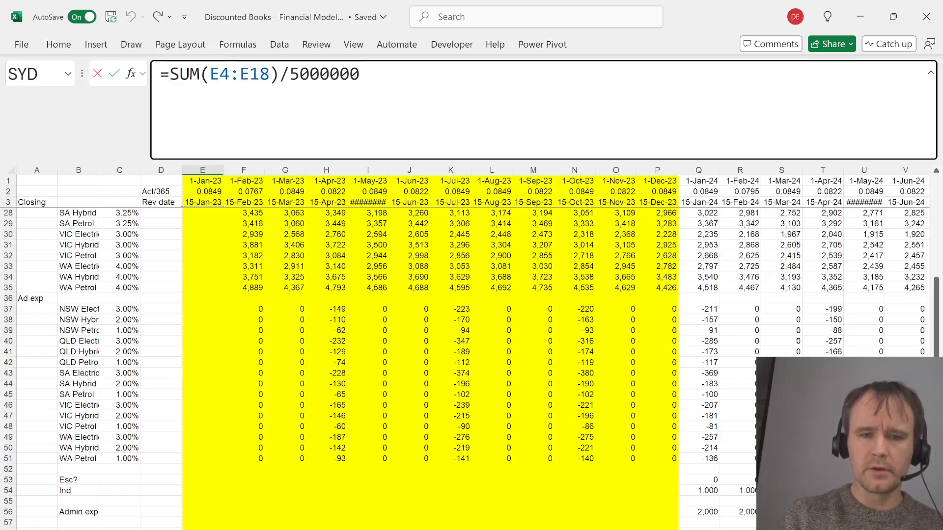
text(*2)
key(Return)
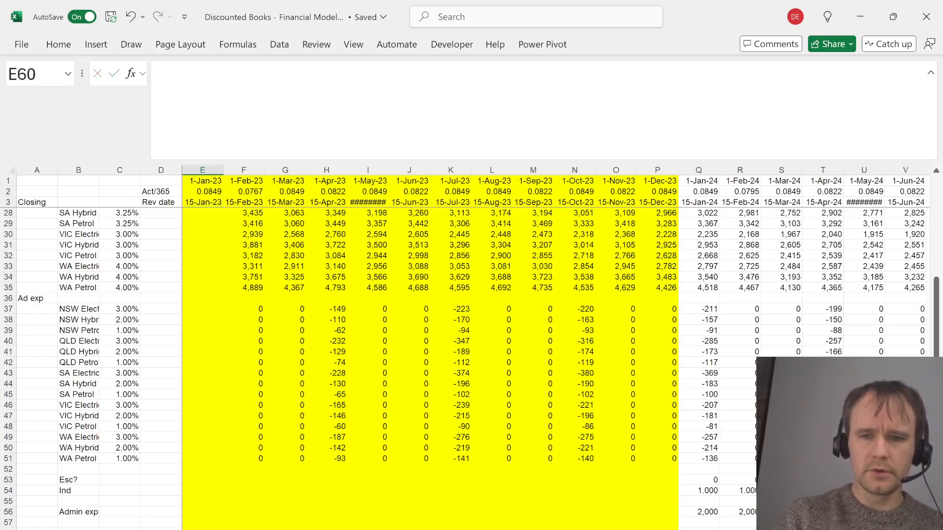
key(Up)
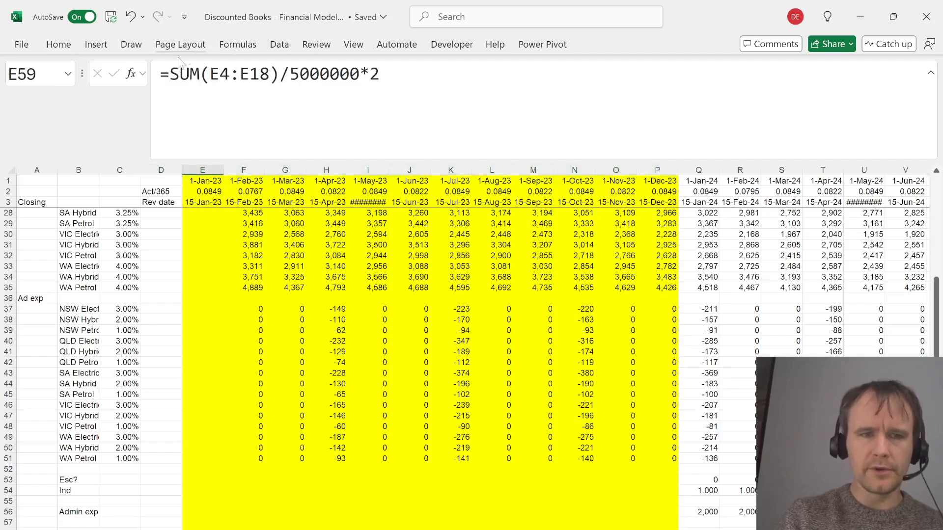
key(F2)
text(round)
key(Down)
key(Down)
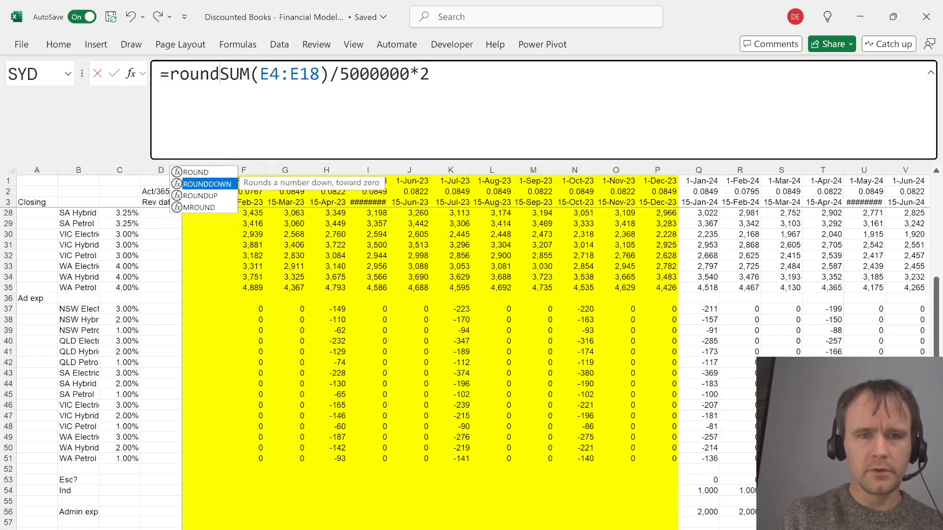
key(Tab)
key(End)
text(,0))
key(ctrl+Return)
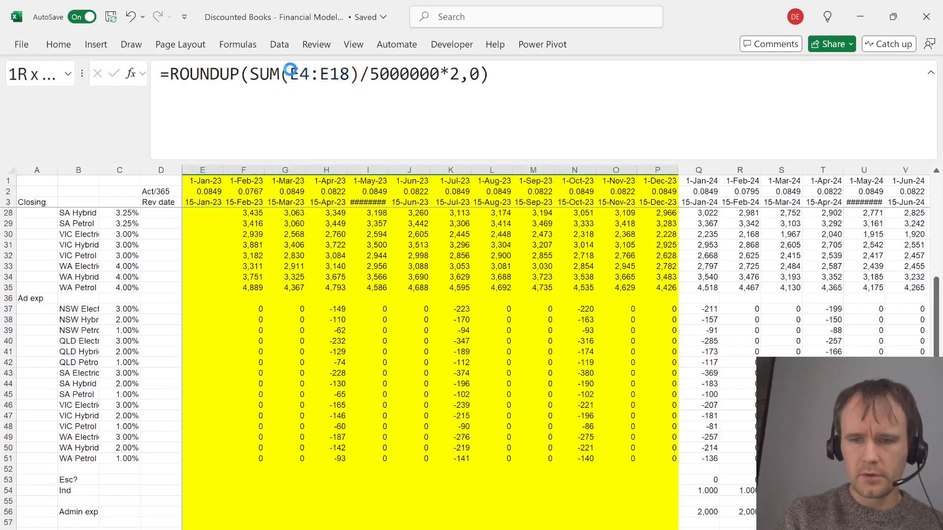
Divide the rounded result in E59 by 2 and fill the formula across to December 2023 in P59
key(F2)
text(/)
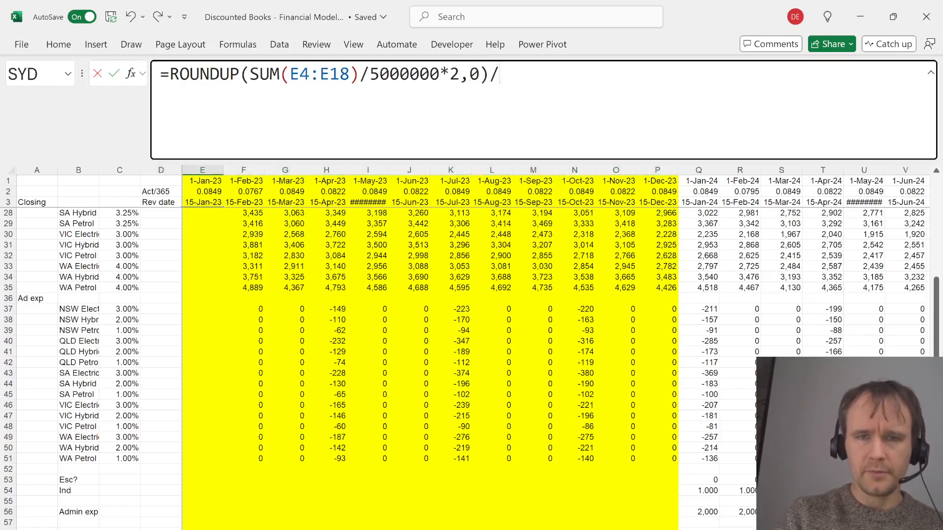
text(2)
key(Return)
key(Up)
key(ctrl+shift+Right)
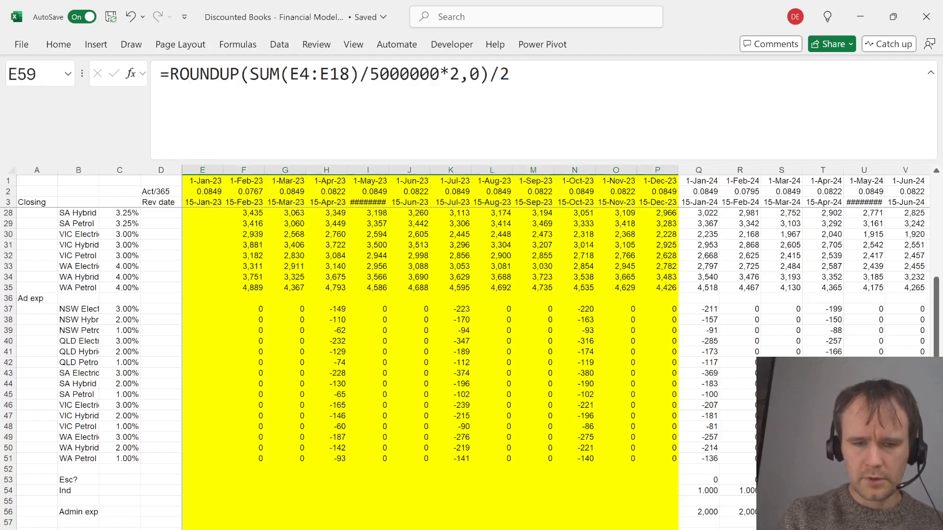
key(ctrl+r)
key(Right)
key(ctrl+Right)
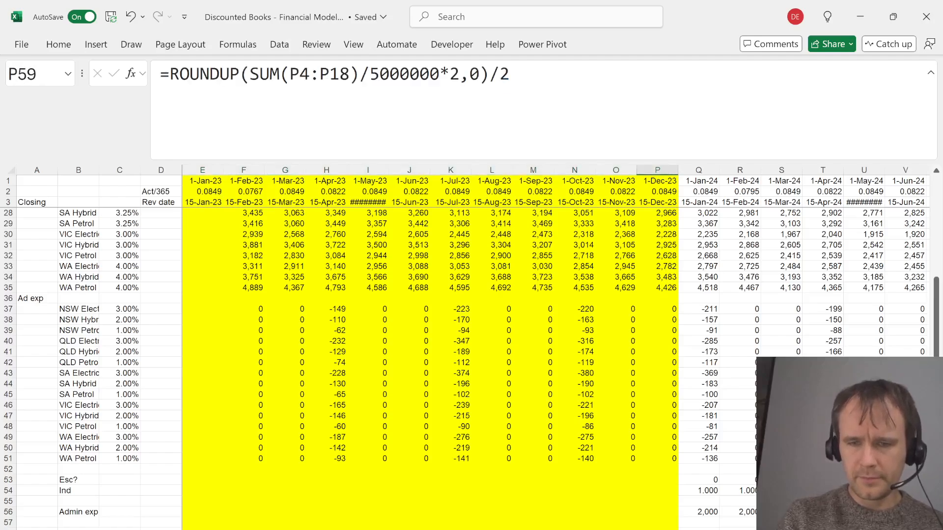
Paste only the variable heads formula into row 59 from January 2024 in Q59 and check it against P59
key(Right)
scroll(553, 344, right, 10)
key(ctrl+alt+v)
key(f)
key(Return)
key(Left)
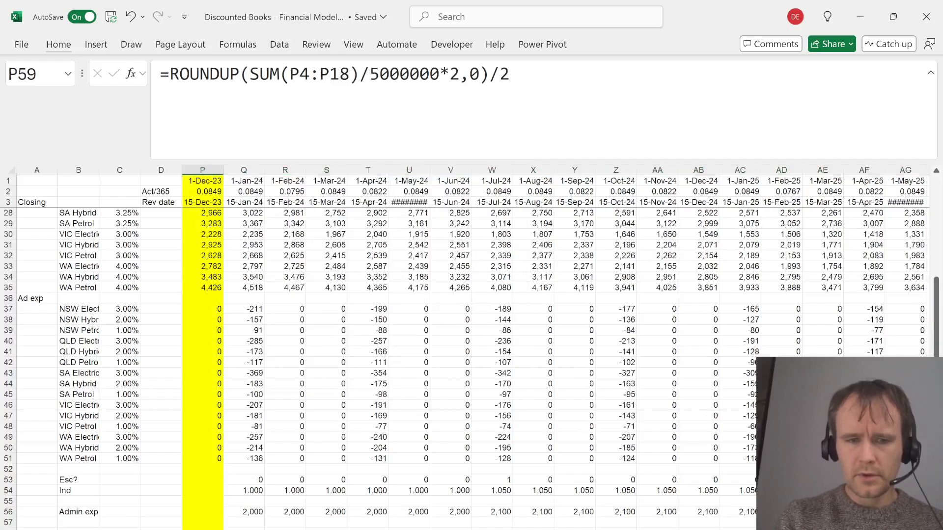
key(Right)
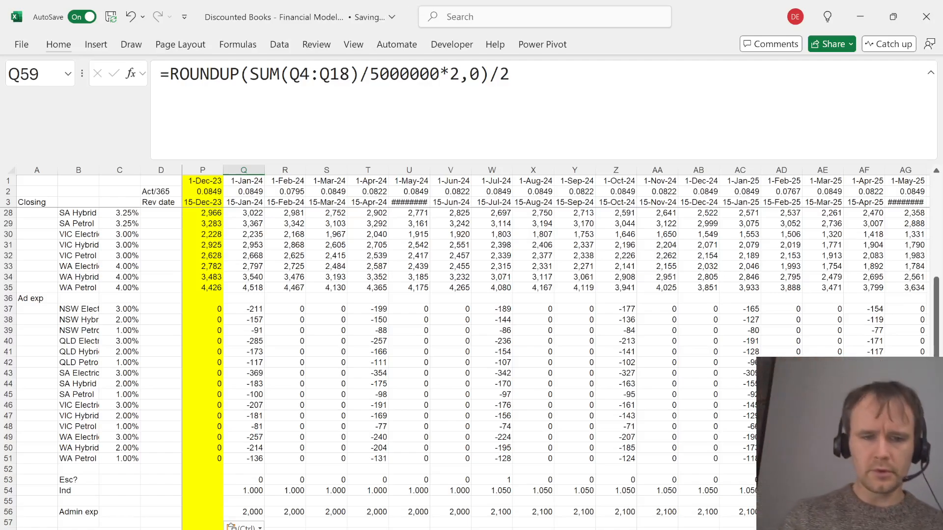
key(Left)
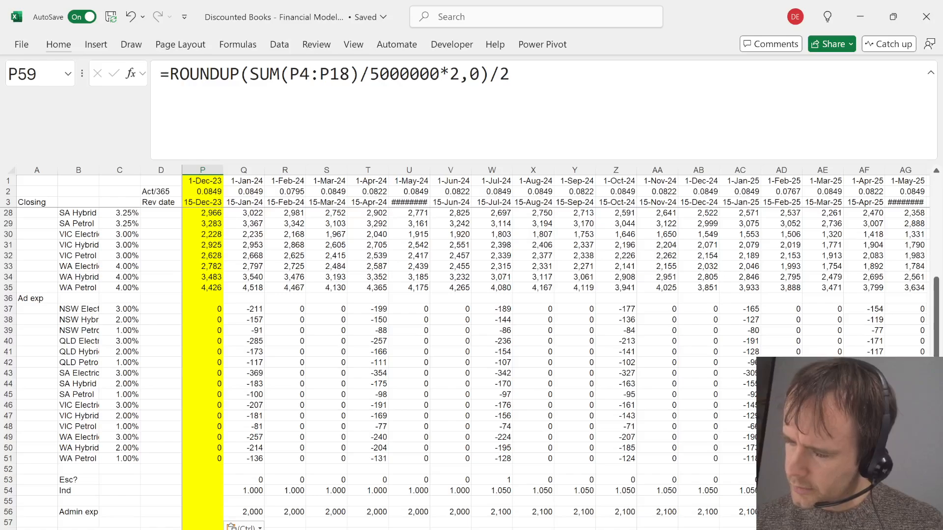
Copy the Esc? and Ind rows 53:54 and insert the copies directly above the Admin exp row
key(Up)
key(Up)
key(Up)
key(Up)
key(Up)
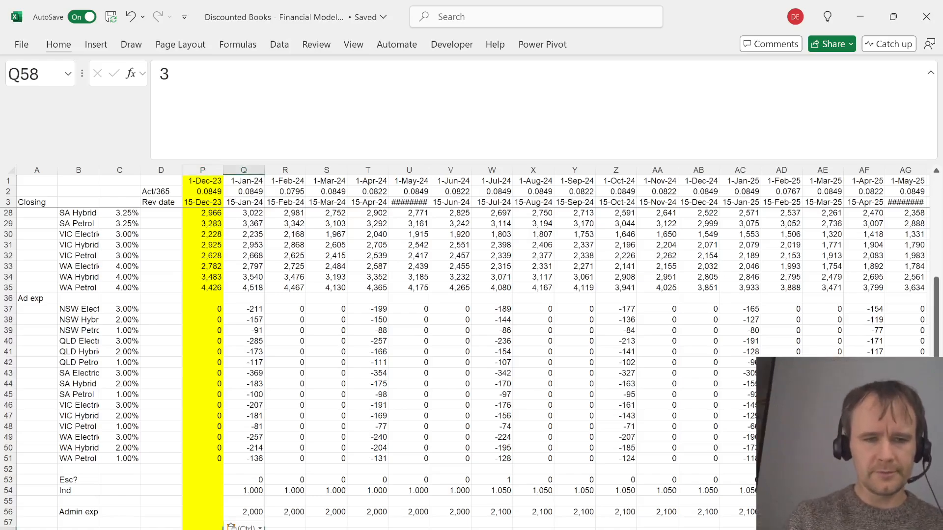
key(Right)
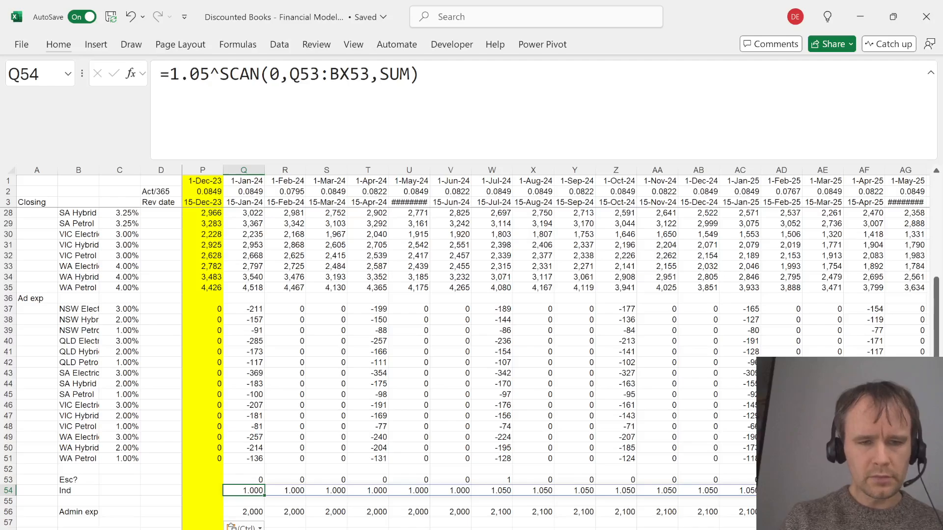
key(Up)
key(shift+Down)
key(shift+space)
key(ctrl+c)
key(Down)
key(Down)
key(Down)
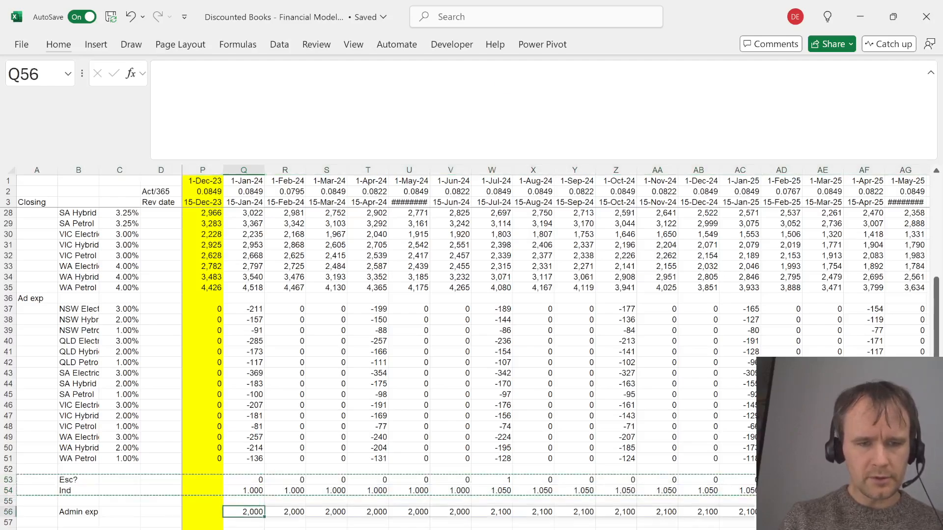
key(Down)
key(Up)
key(Up)
key(Down)
key(shift+space)
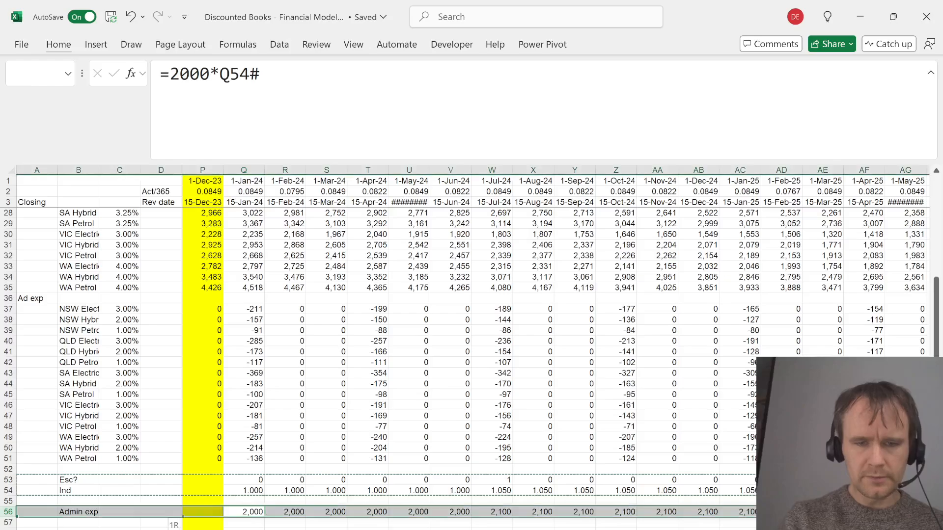
key(ctrl+v)
key(Down)
key(Down)
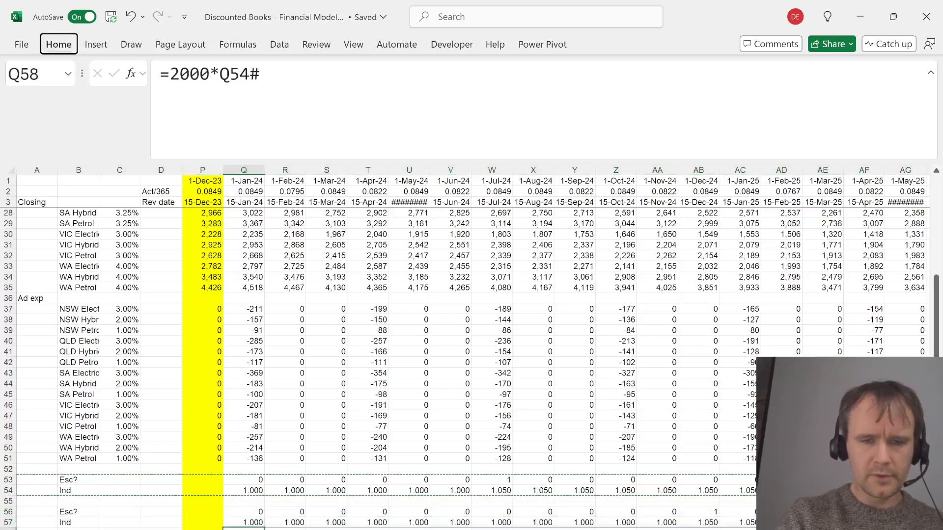
Change the Esc? flag in R56 of the copied block to =--(MONTH(R4)=1) and fill it across the row
key(Escape)
key(Up)
key(Up)
key(BackSpace)
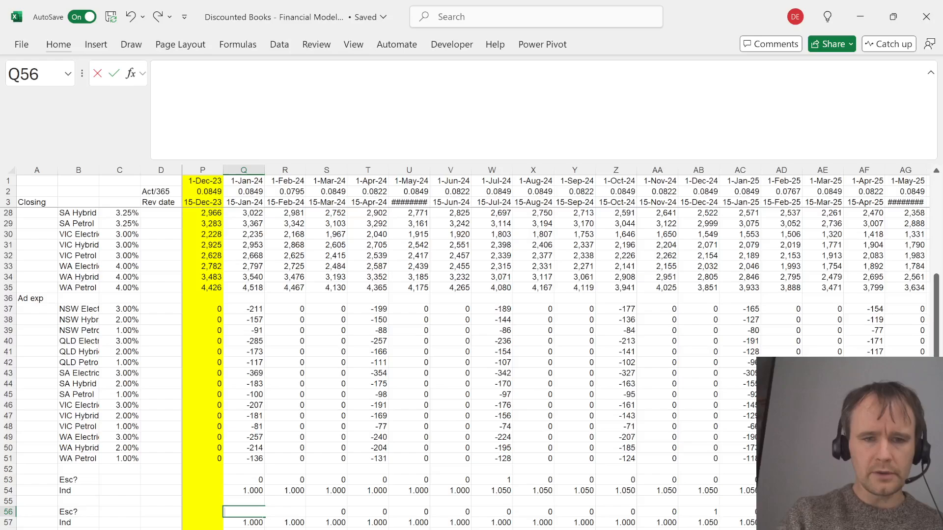
text(=--(MONTH(Q4)=7))
key(ctrl+Return)
key(Right)
key(Right)
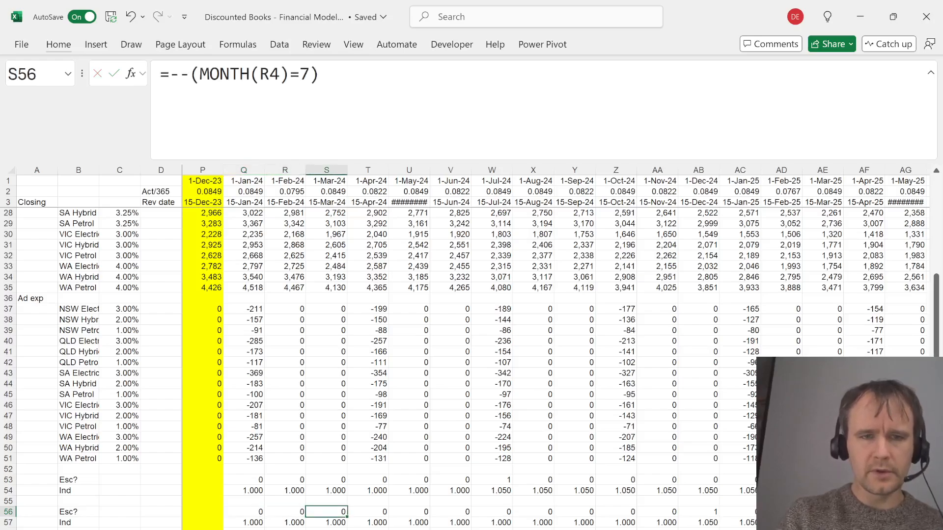
key(Left)
key(F2)
key(Left)
key(BackSpace)
text(1)
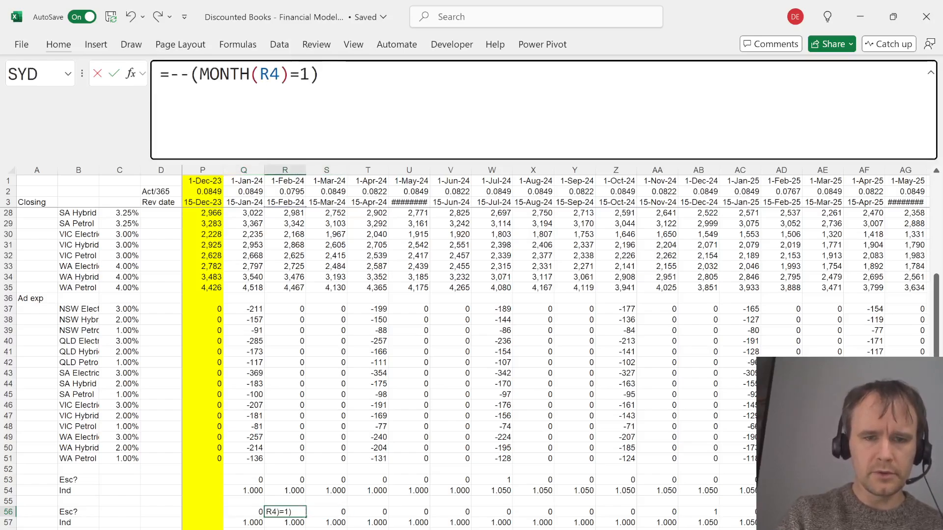
key(ctrl+Return)
key(ctrl+shift+Right)
key(ctrl+r)
Set the escalation factor of the copied index to 1.03 in Q57, giving =1.03^SCAN(0,Q56:BX56,SUM)
key(Down)
key(Left)
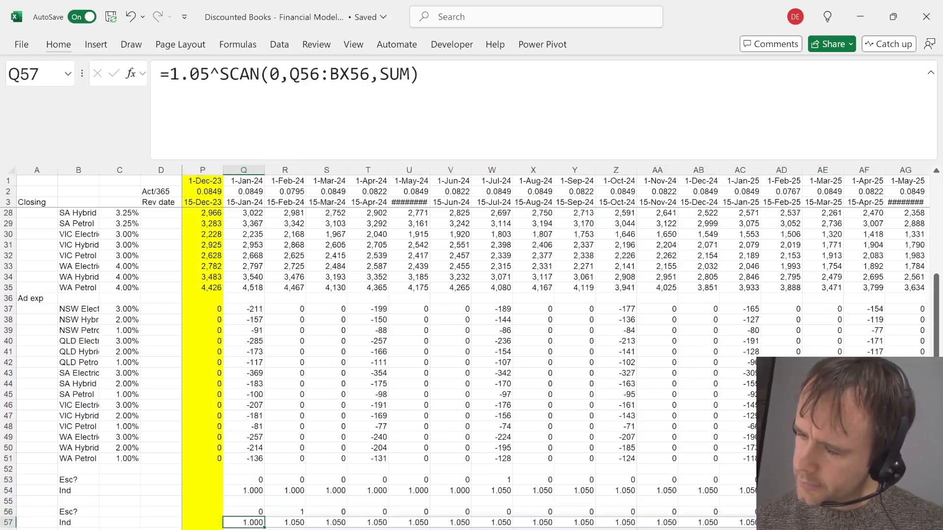
key(F2)
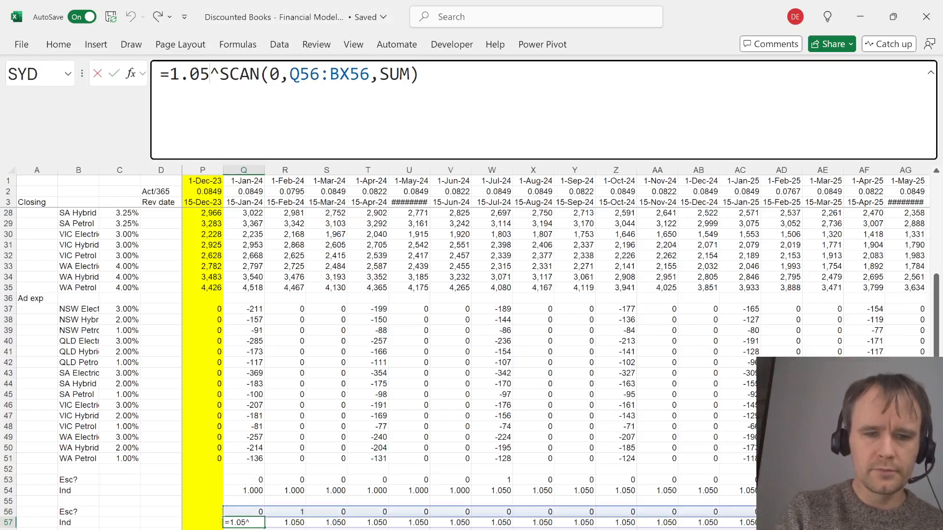
key(Home)
key(Right)
key(Right)
key(Right)
key(Right)
key(Right)
key(BackSpace)
text(3)
key(ctrl+Return)
Examine the headcount index values month by month along row 57
key(Down)
key(Up)
key(Right)
key(Right)
key(Right)
key(Right)
key(Right)
key(Right)
key(Right)
key(Right)
key(Right)
key(Right)
key(Right)
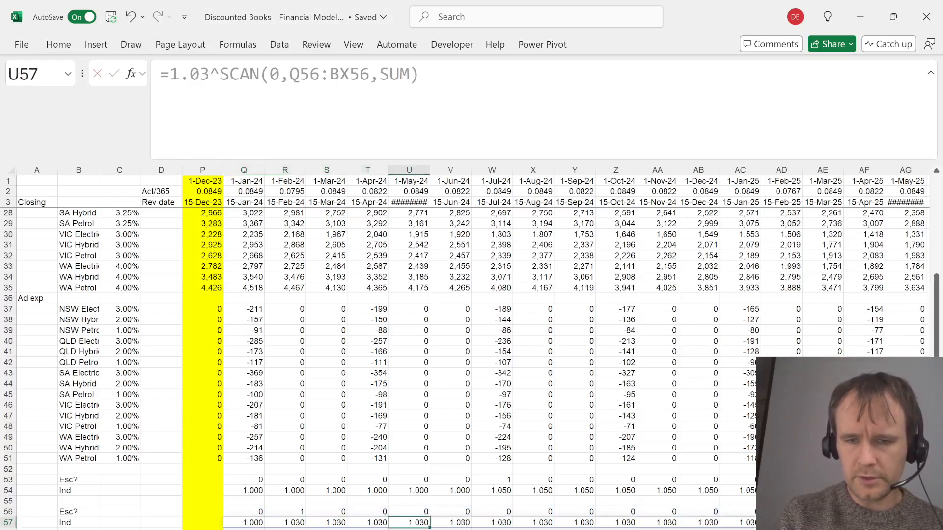
key(Left)
key(Left)
key(Left)
key(Left)
key(Left)
key(Left)
key(Left)
key(Left)
key(Left)
key(Left)
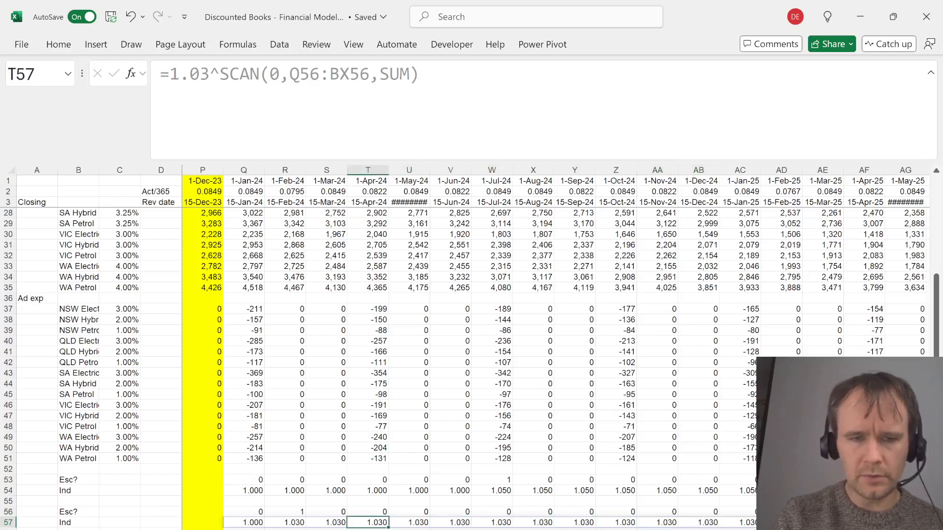
Compare the date reference in the R56 Esc? formula with the one in R53
key(Up)
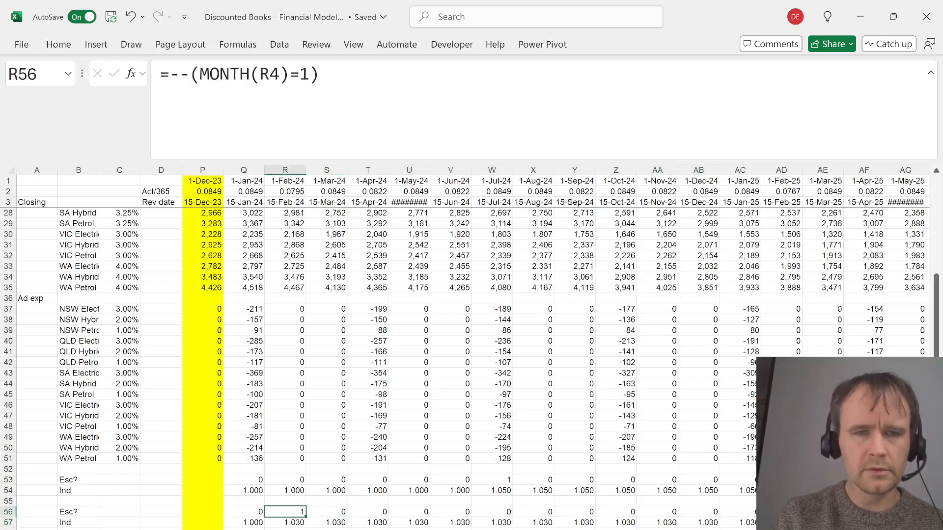
key(F2)
key(Left)
key(Left)
key(Left)
key(Left)
key(Left)
key(Left)
key(Escape)
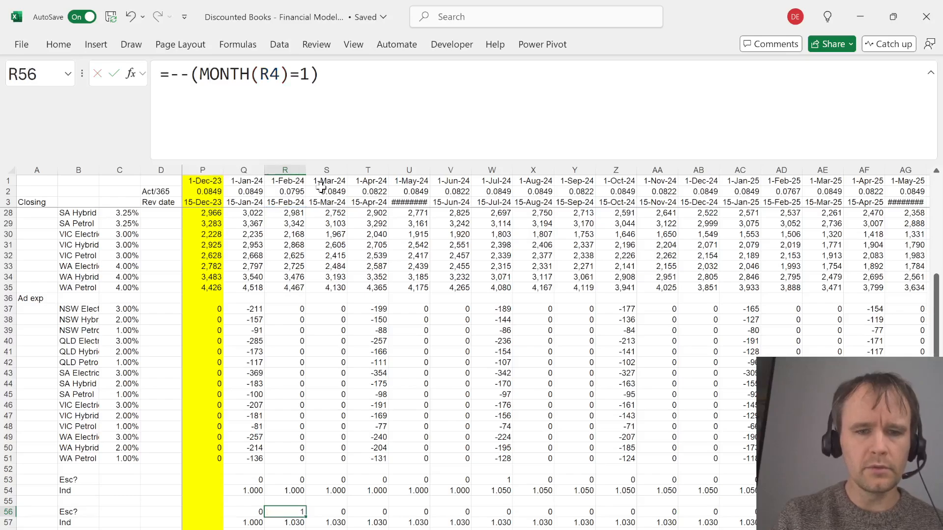
key(Up)
key(Up)
key(Up)
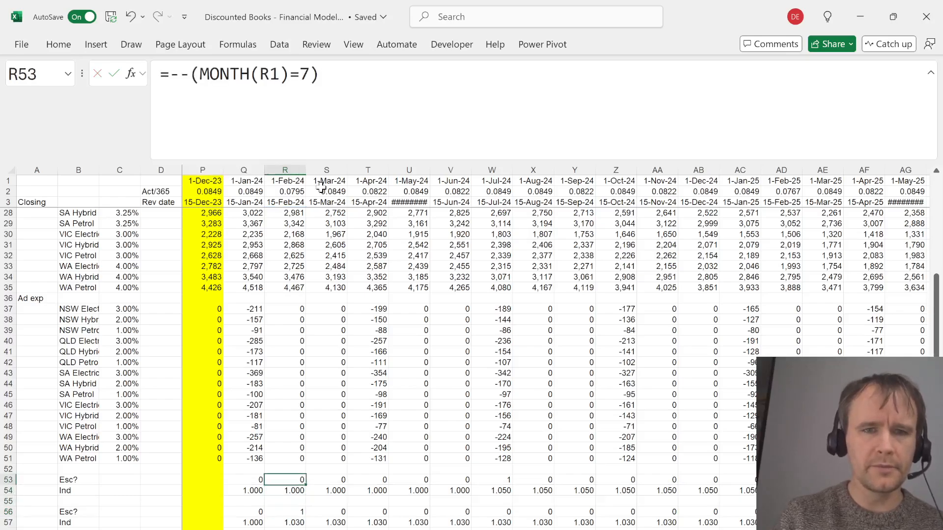
key(Down)
key(Down)
key(Down)
Correct the R56 formula to =--(MONTH(R$1)=1) and fill it across row 56 to December 2028
key(F2)
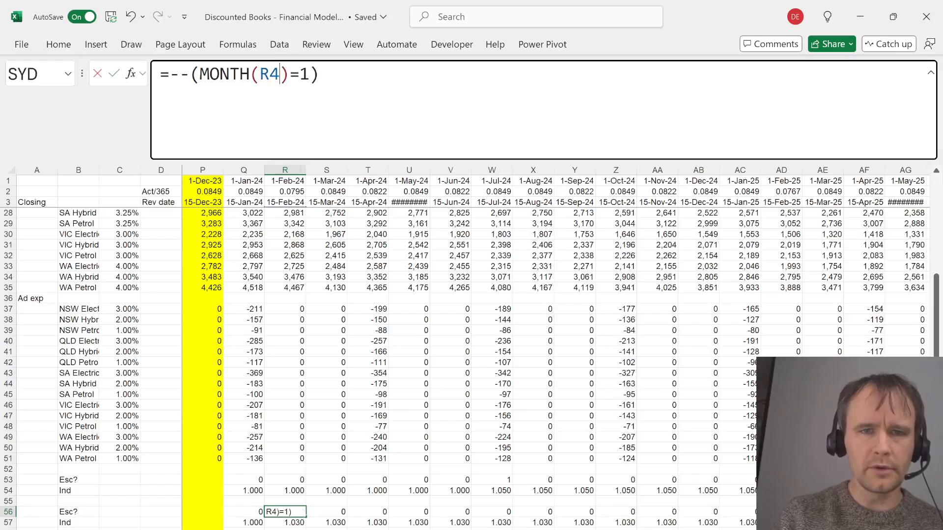
key(Left)
key(Left)
key(Left)
key(Left)
key(BackSpace)
text($1)
key(Return)
key(Up)
key(ctrl+shift+Right)
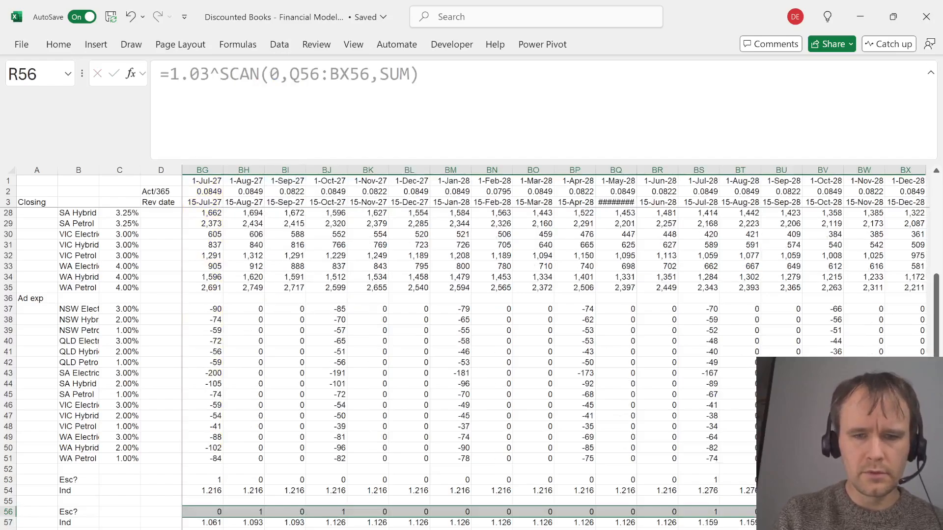
Examine row 57 through early 2025 to see when the headcount index steps up
key(Down)
key(Right)
key(Right)
key(Right)
key(Right)
key(Right)
key(Right)
key(Right)
key(Right)
key(Right)
key(Right)
key(Right)
key(Right)
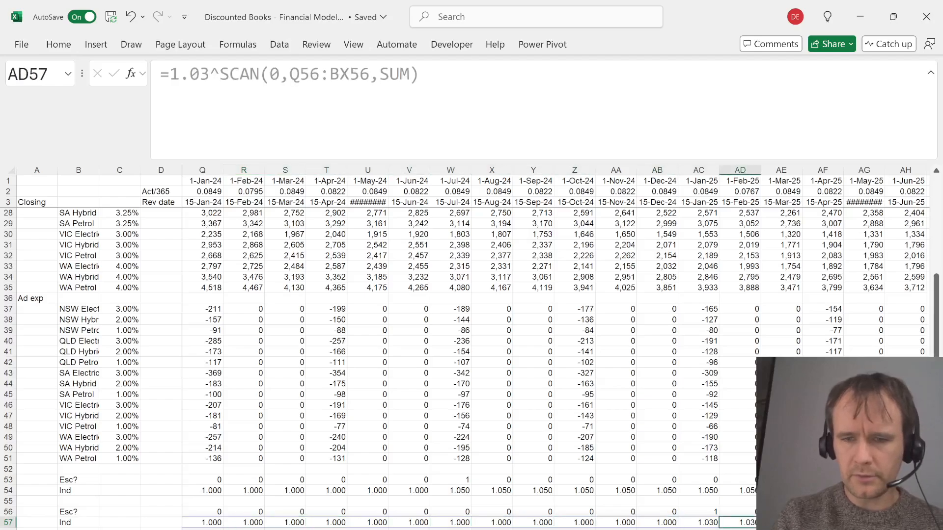
key(Left)
key(ctrl+Left)
Look up the average headcount cost and its January escalation on the inputs sheet, and return to the calculation sheet
key(Down)
key(Left)
key(Right)
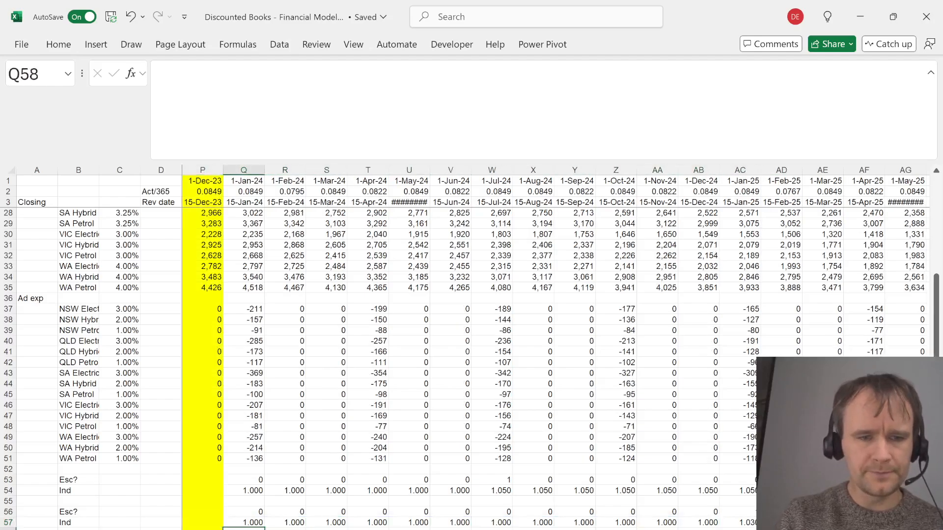
key(Down)
key(Down)
key(Down)
key(Down)
key(Down)
key(Down)
key(Down)
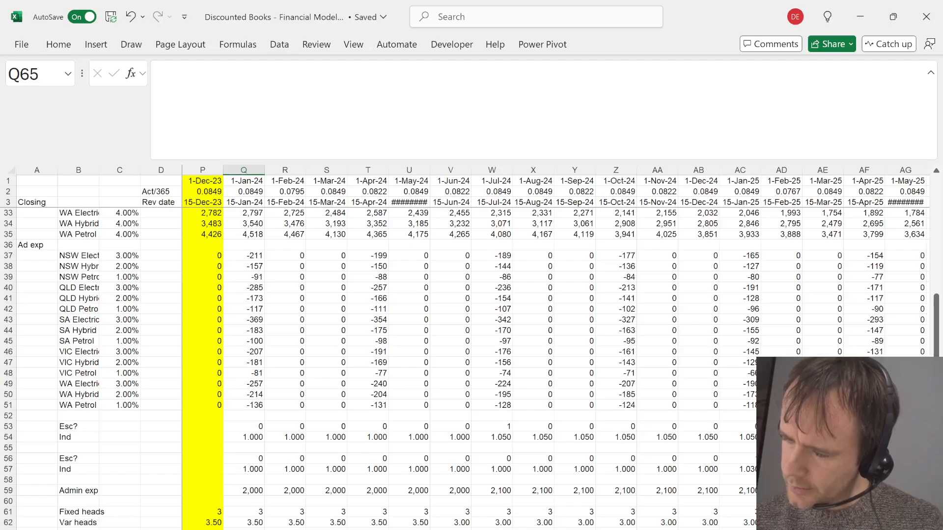
key(ctrl+Page_Up)
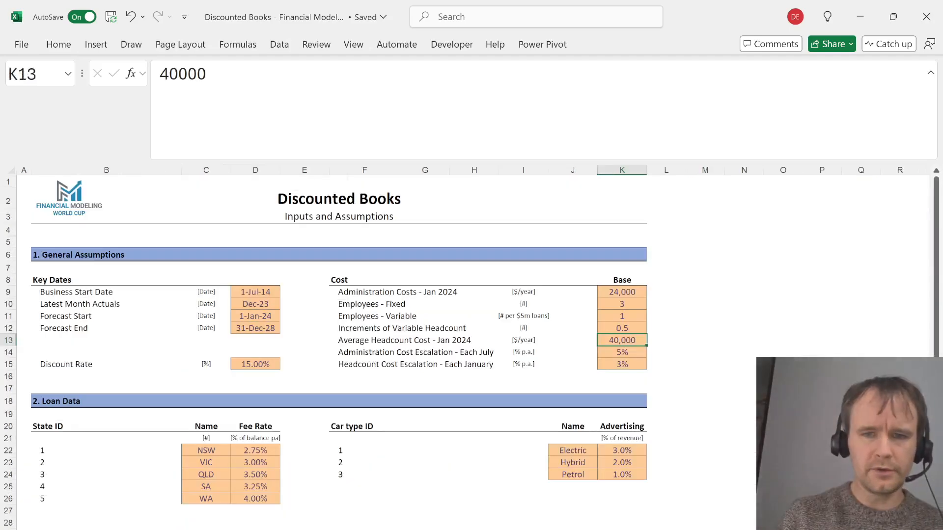
key(shift+Home)
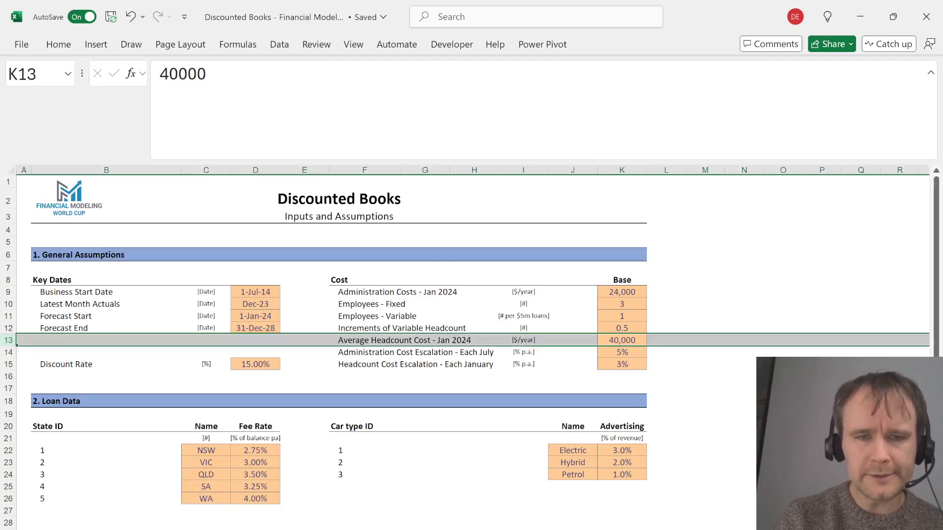
key(Down)
key(Down)
key(Up)
key(Up)
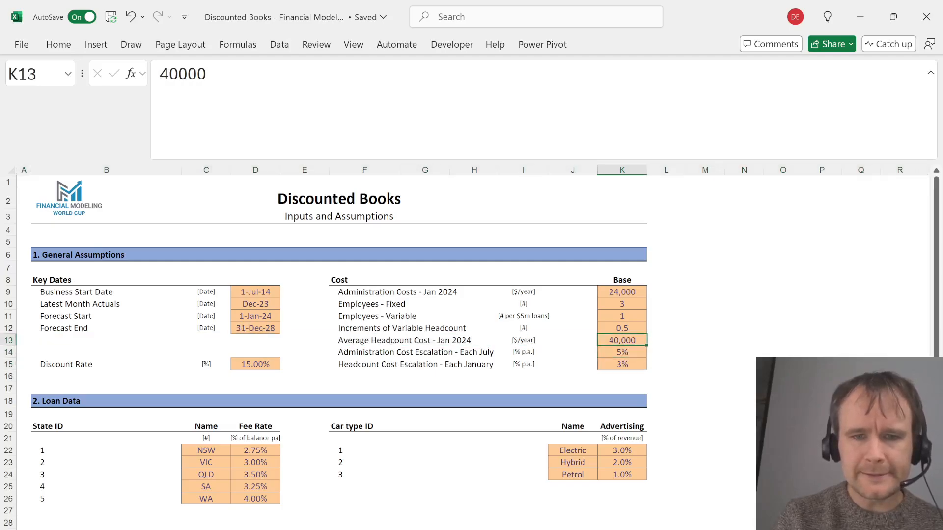
key(ctrl+Page_Down)
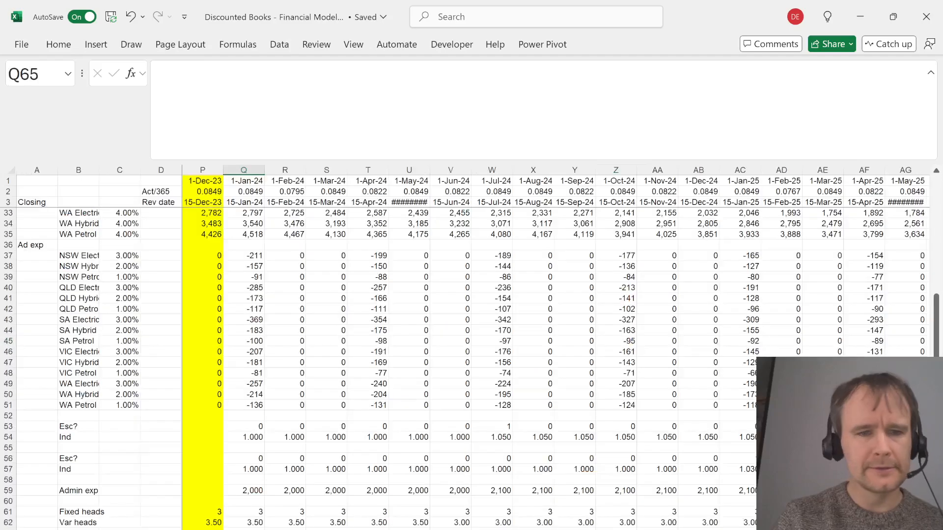
Label B64, below the headcount rows, as Staff cost
key(Up)
key(Left)
key(Left)
key(Left)
key(Left)
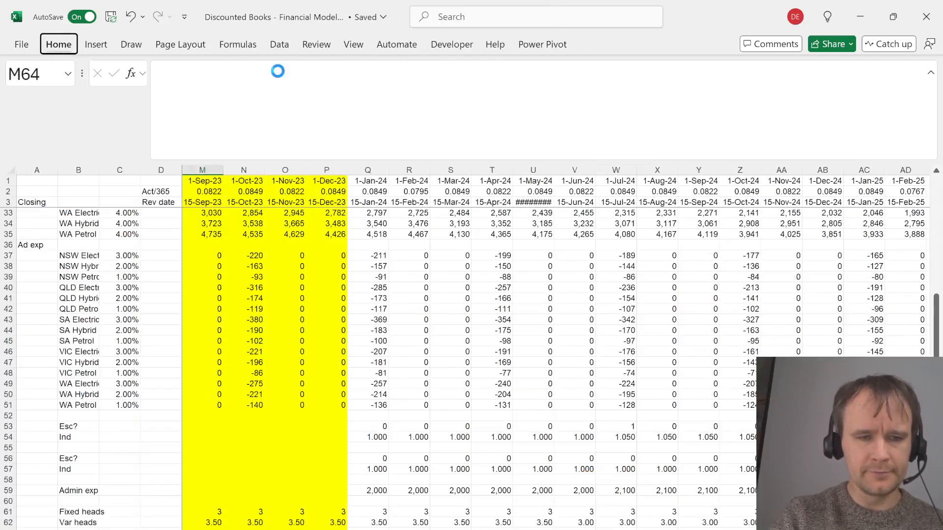
key(Left)
key(Left)
key(Left)
key(Left)
key(Left)
key(Left)
key(Left)
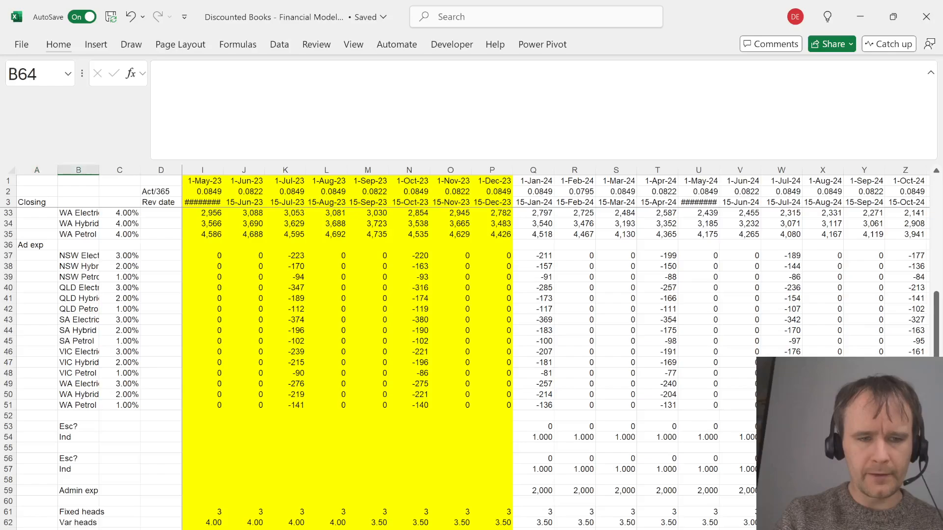
text(Staff cost)
Enter =SUM(E61:E62)*40000*E57 in E64 to calculate the January 2023 staff cost
key(Right)
key(Right)
key(Right)
key(Right)
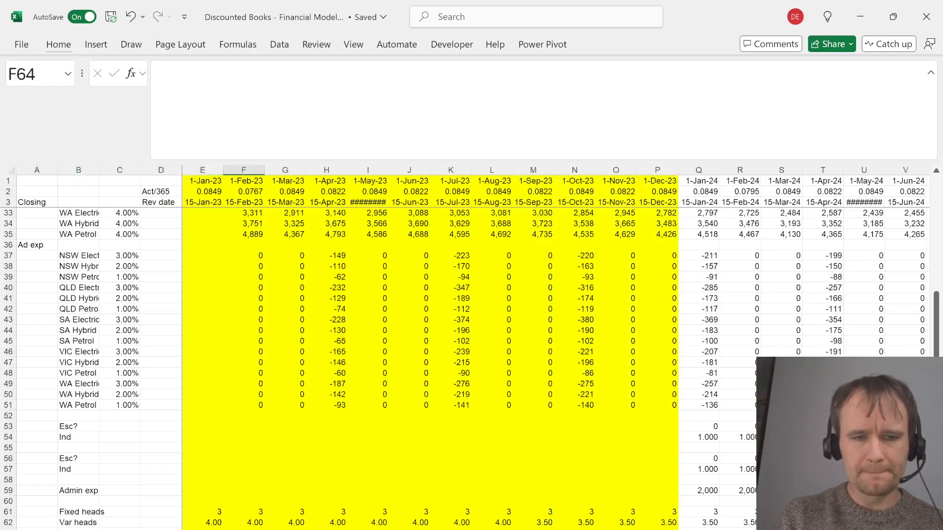
key(Left)
text(=sum)
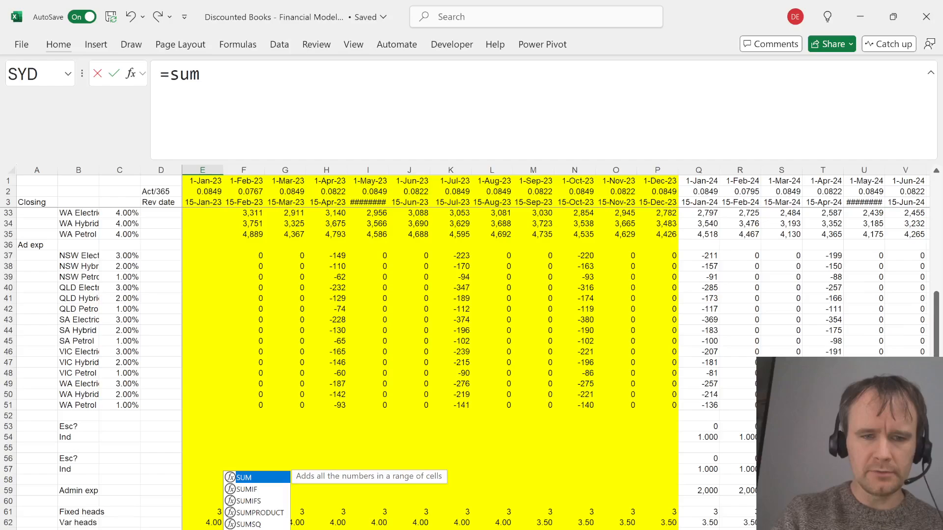
key(Tab)
key(Up)
key(Up)
key(shift+Up)
text())
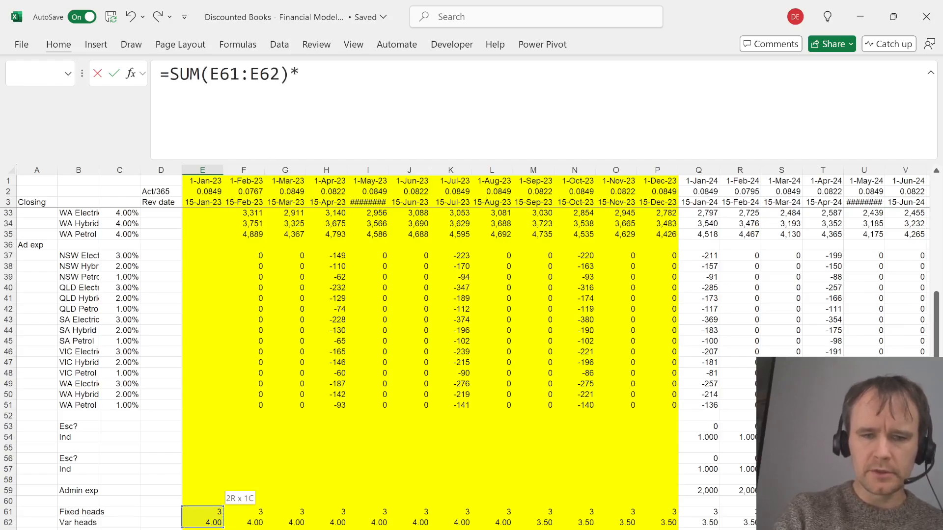
text(*4)
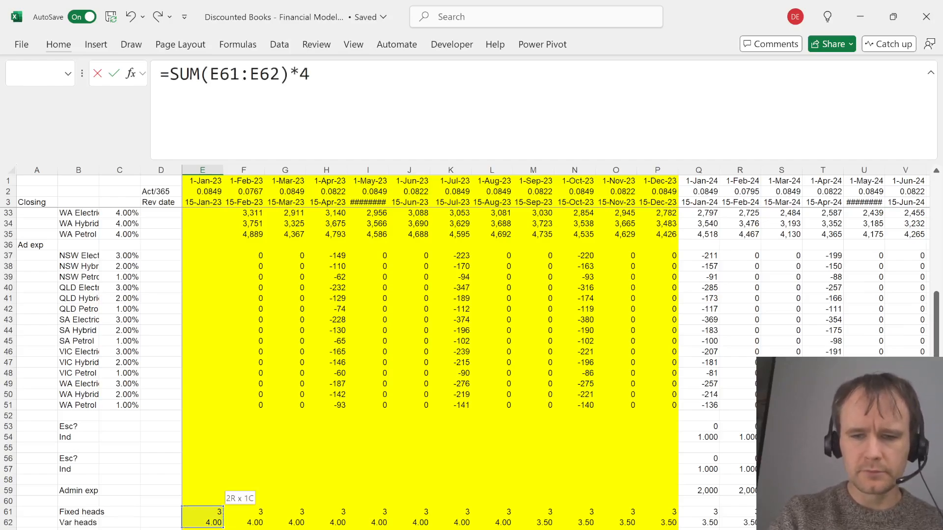
text(0000*)
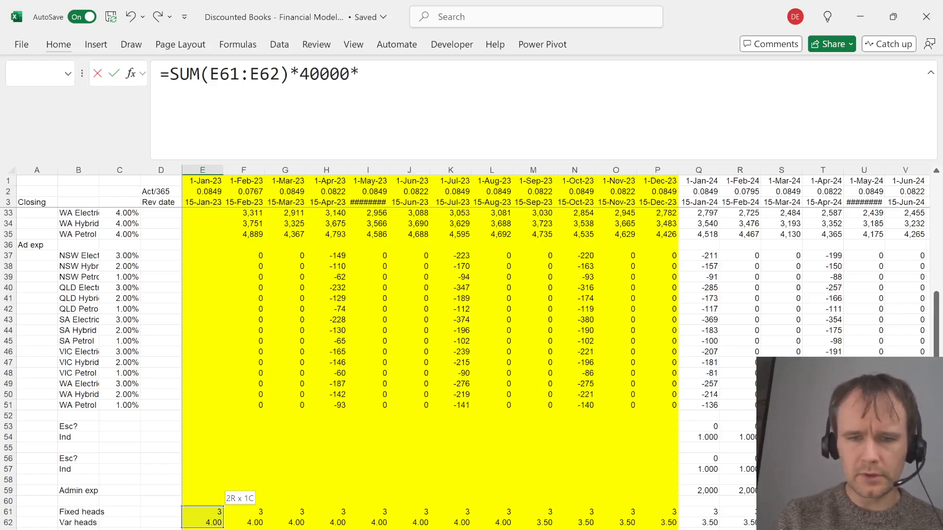
click(198, 472)
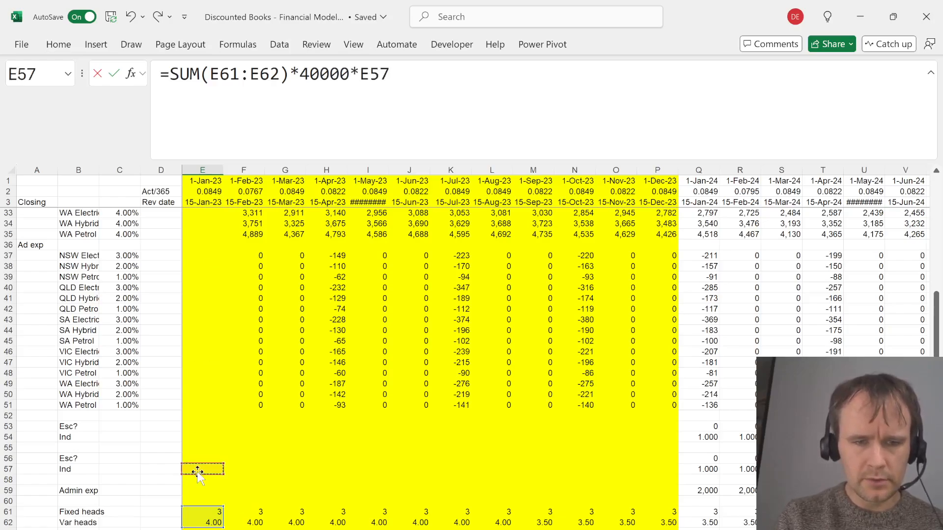
key(ctrl+Return)
Fill the headcount index for January to December 2023 in E57:P57 with 1
click(196, 511)
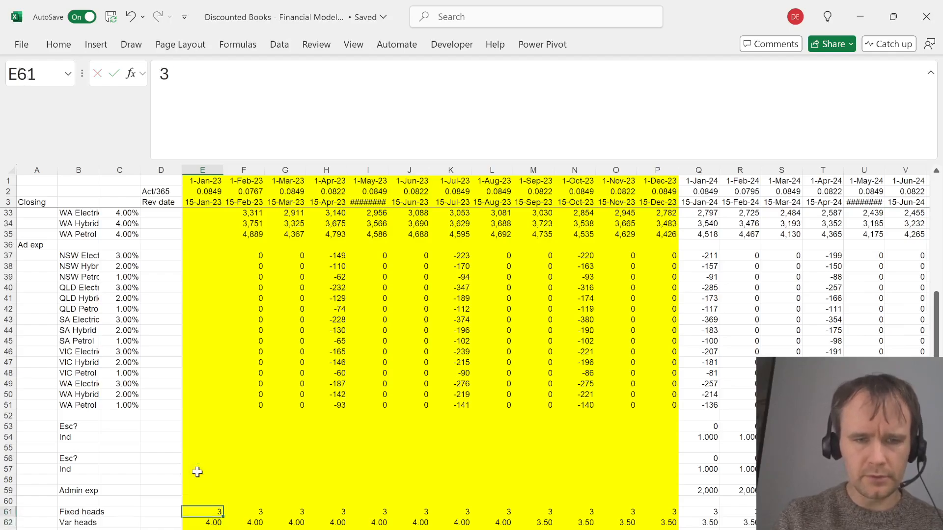
click(196, 479)
click(198, 472)
key(ctrl+shift+Right)
key(shift+Left)
text(1)
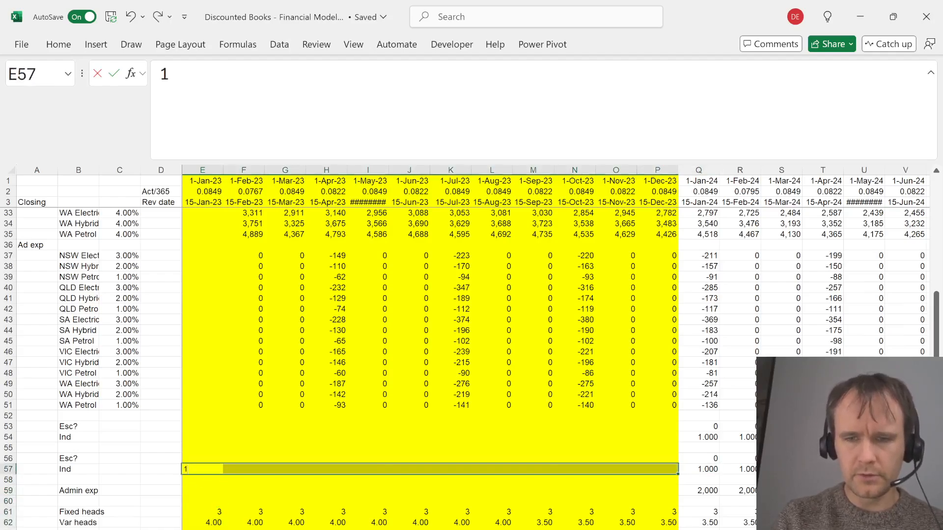
key(ctrl+Return)
Fill the staff cost formula from E64 across row 64 to December 2028 and check the copied formula in F64
key(Down)
key(Down)
key(Down)
key(Down)
key(Down)
key(Down)
key(Down)
scroll(196, 472, right, 10)
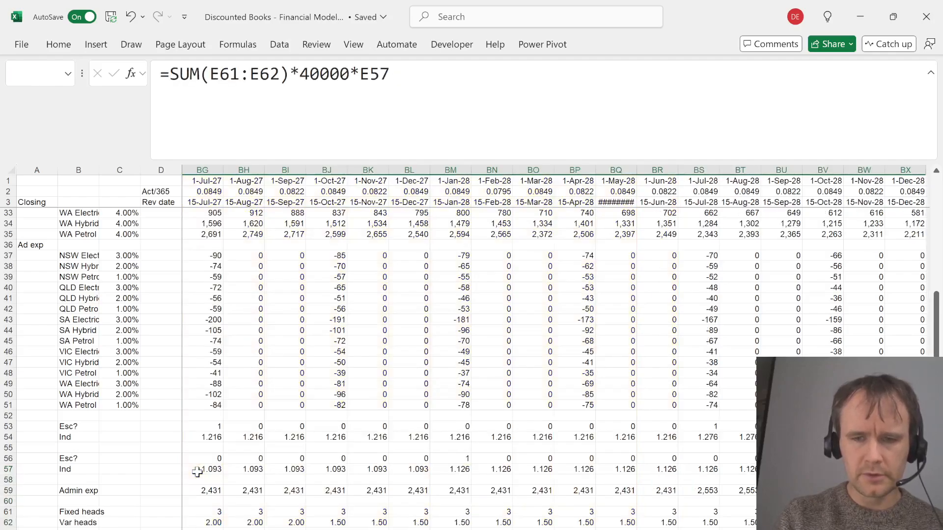
scroll(197, 472, left, 10)
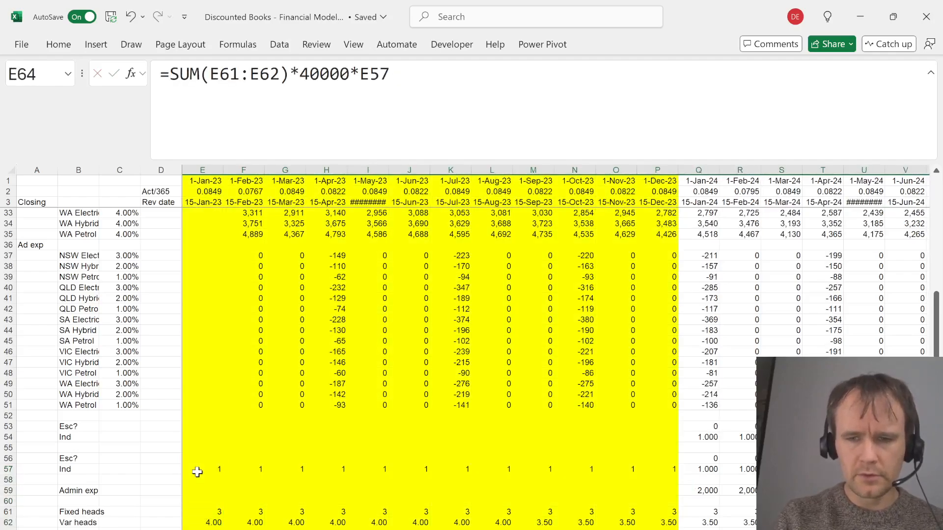
key(ctrl+Right)
key(ctrl+Left)
key(Right)
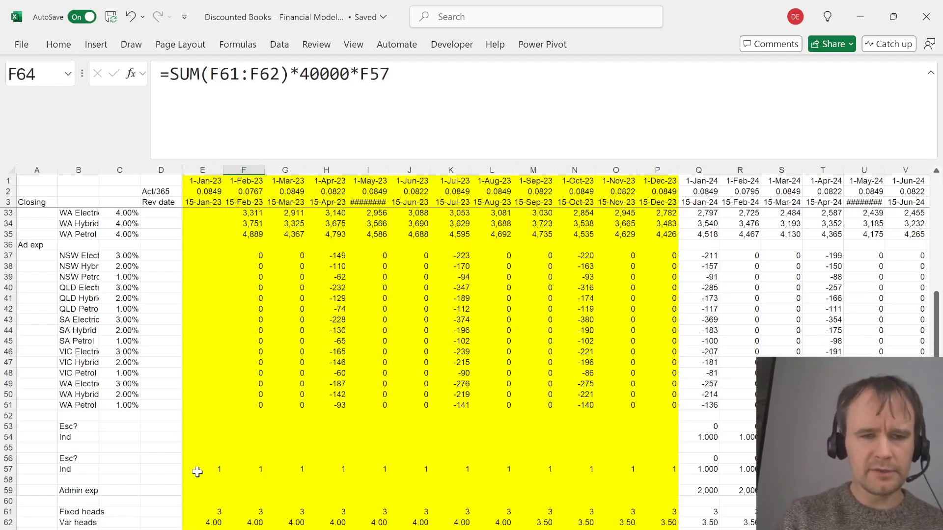
key(alt+Tab)
key(alt+Tab)
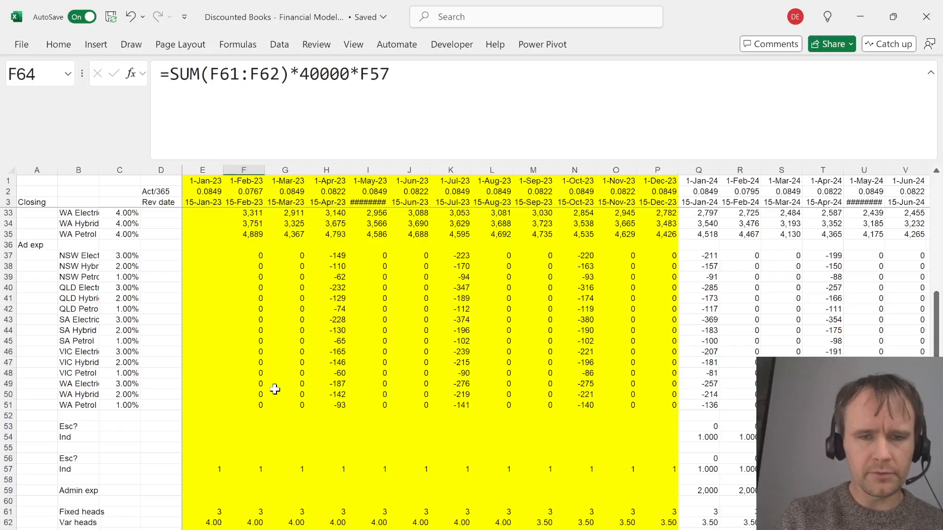
Total the staff cost in row 64 for January 2024 to December 2028 and compare it with the question 10 answer options
key(Right)
key(Right)
key(Right)
key(Right)
key(Right)
key(Right)
key(Right)
key(Right)
key(Right)
key(Right)
key(Right)
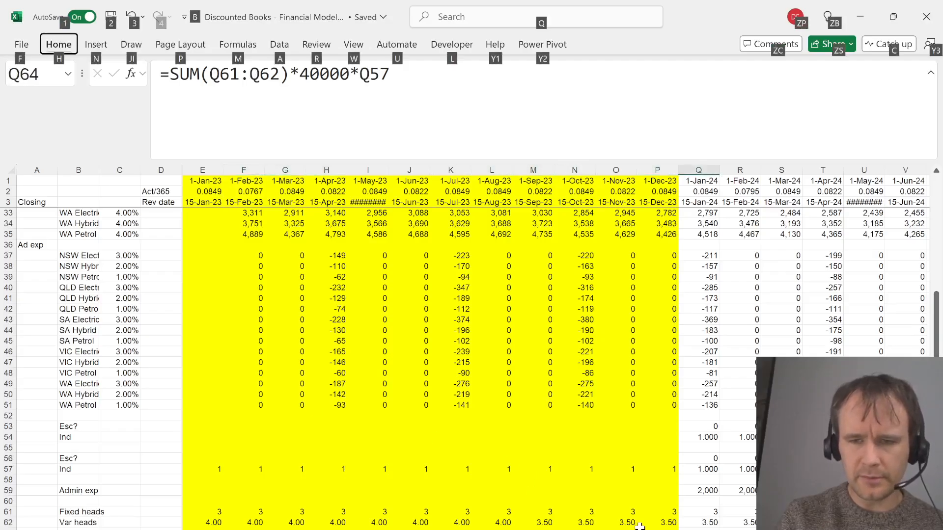
key(alt+Page_Down)
key(alt+Page_Down)
key(alt+Page_Down)
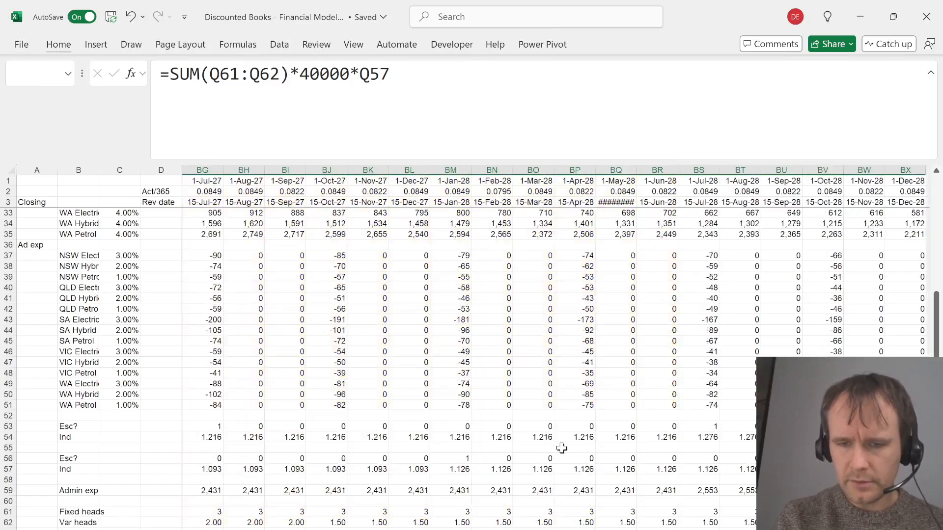
key(alt+Tab)
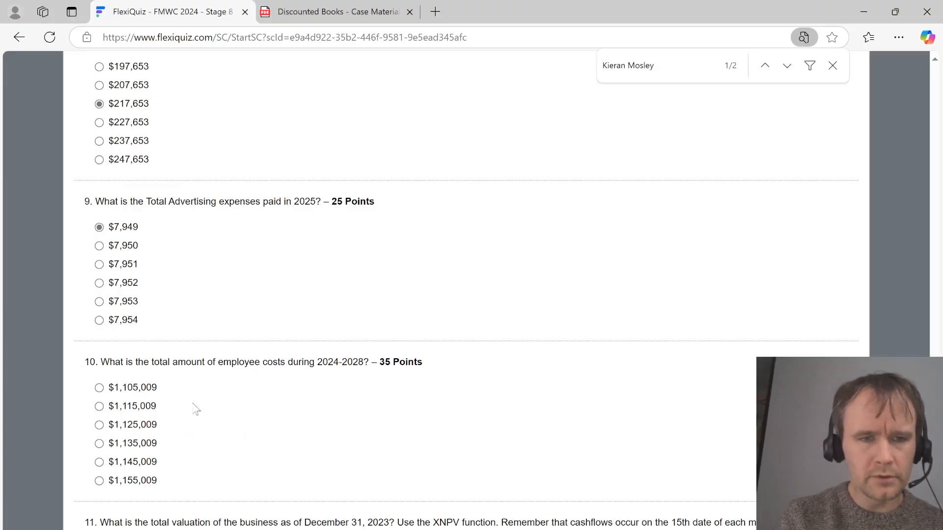
key(alt+Tab)
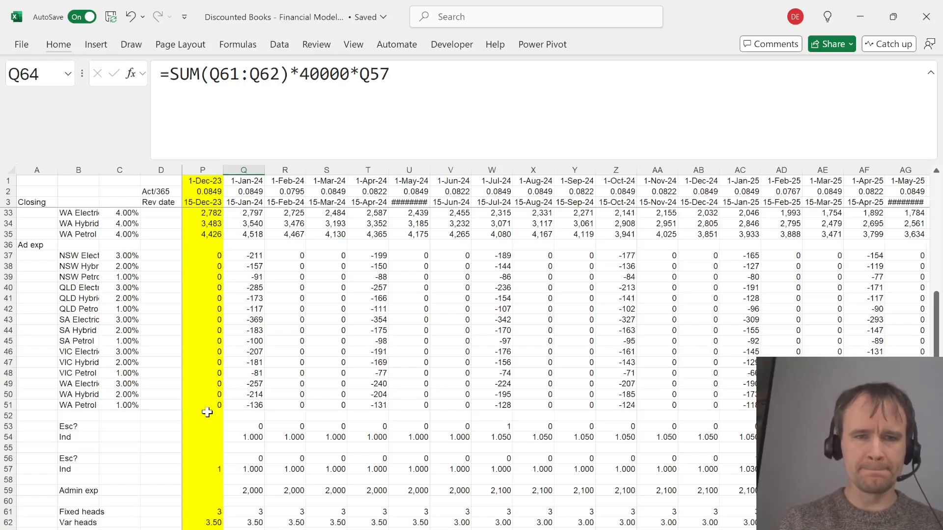
key(Up)
key(Up)
key(alt+Tab)
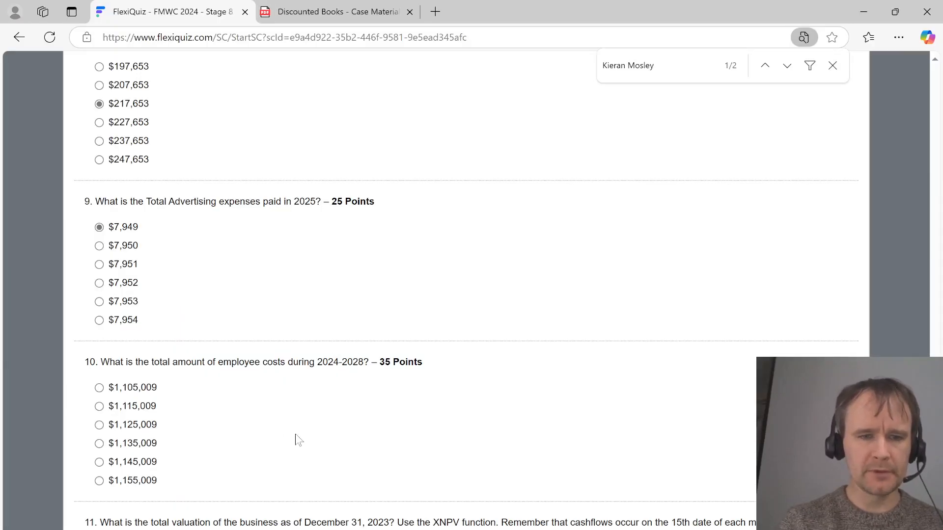
scroll(299, 440, down, 2)
scroll(299, 440, up, 2)
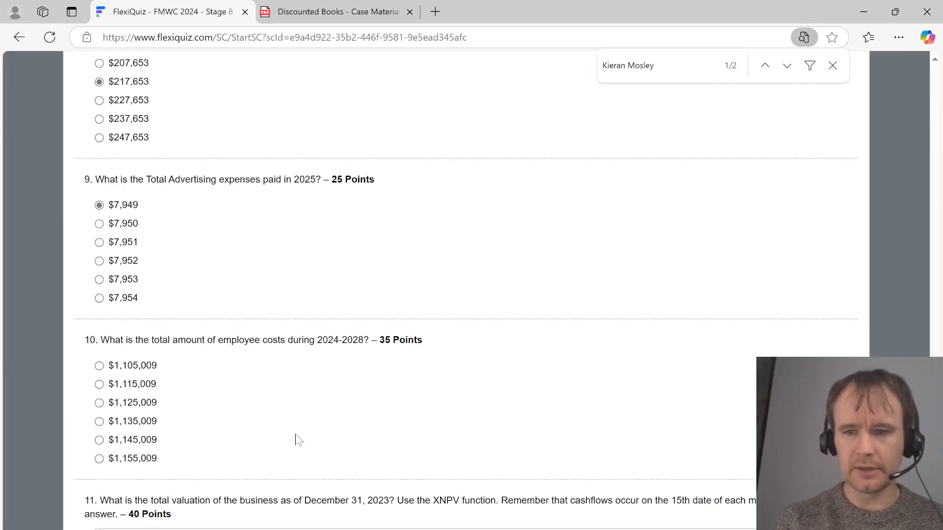
key(alt+Tab)
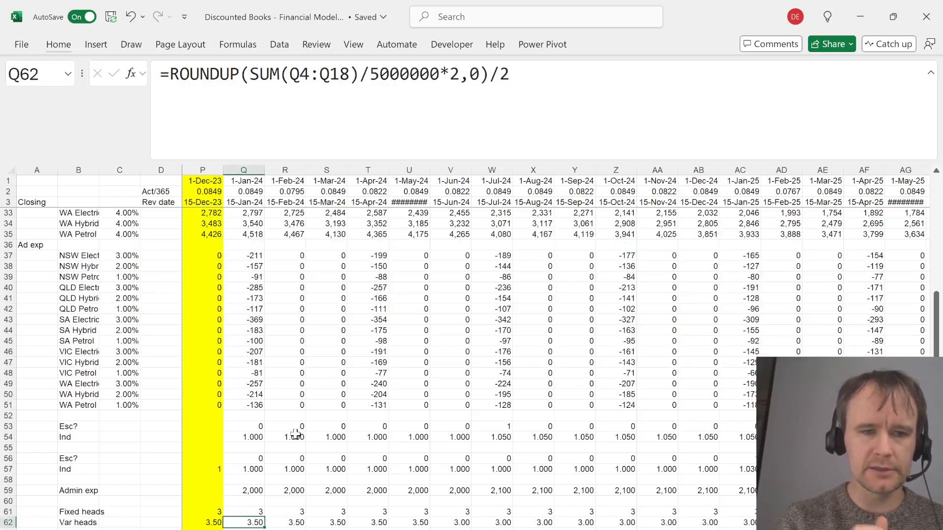
Check the staff cost escalation index in row 57 month by month from January 2024 to December 2028
key(Up)
key(Down)
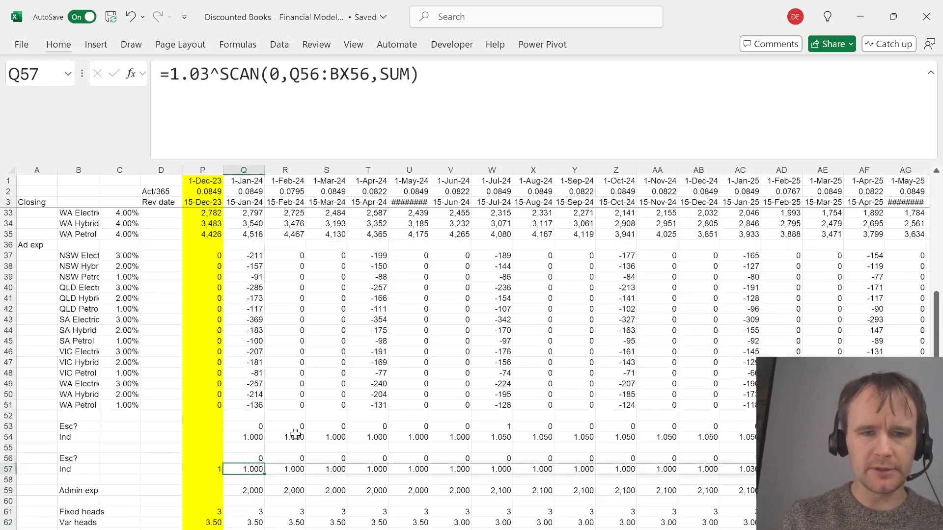
key(F2)
key(Escape)
key(Up)
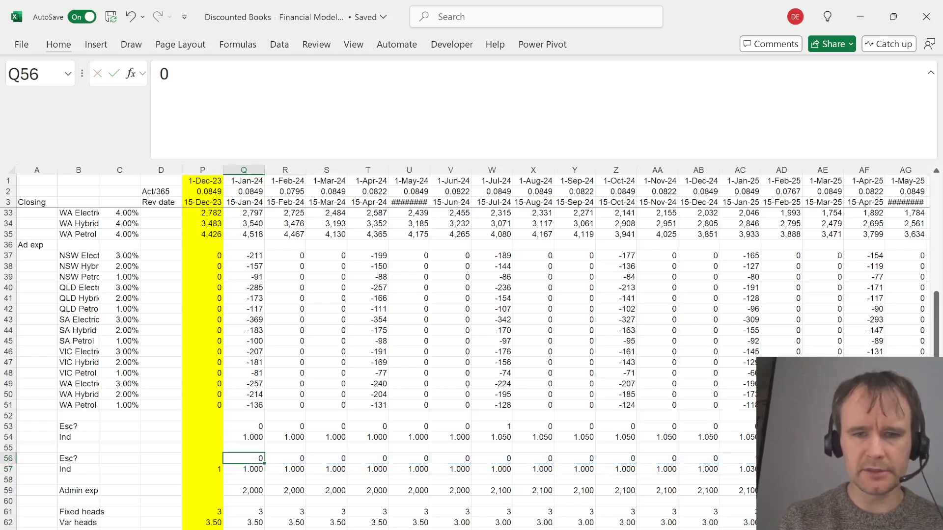
key(Down)
key(Right)
key(Right)
key(Right)
key(Right)
key(Right)
key(Right)
key(Right)
key(Right)
key(Right)
key(Right)
key(Right)
key(Right)
key(Right)
key(Left)
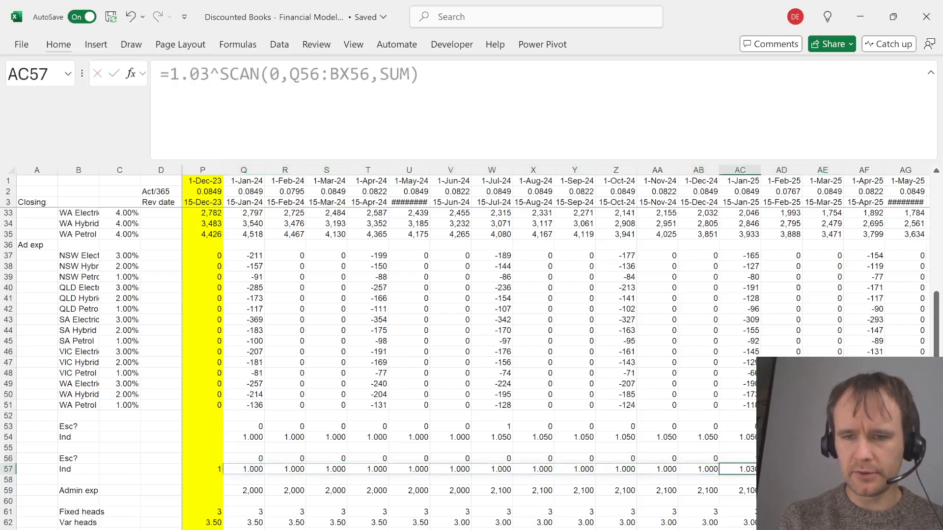
key(Right)
key(Right)
key(Right)
key(Right)
key(Right)
key(Right)
key(Right)
key(Right)
key(Right)
key(Right)
key(Right)
key(Right)
key(Right)
key(Right)
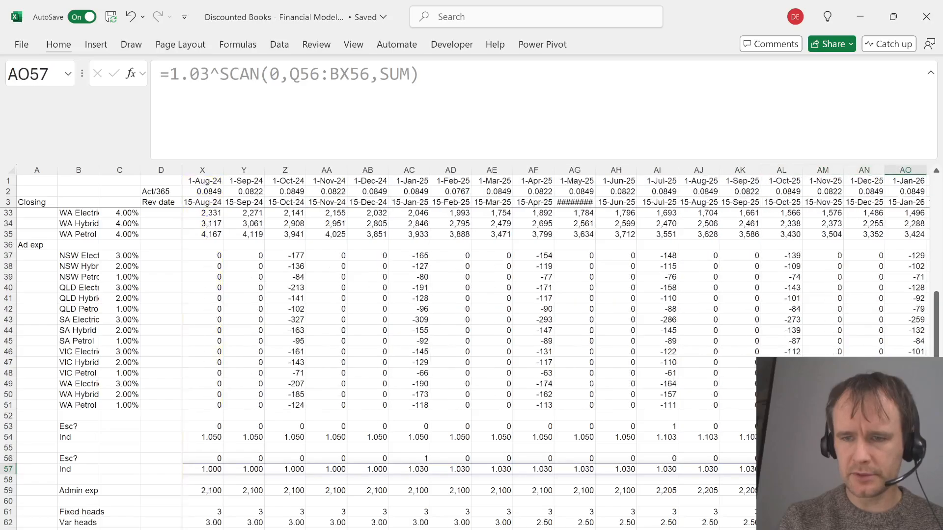
key(Right)
key(Right)
key(Right)
key(Right)
key(Right)
key(Right)
key(Right)
key(Right)
key(Right)
key(Right)
key(Right)
key(Right)
key(Right)
key(Right)
key(Right)
key(Right)
key(Right)
key(Right)
key(Right)
key(Right)
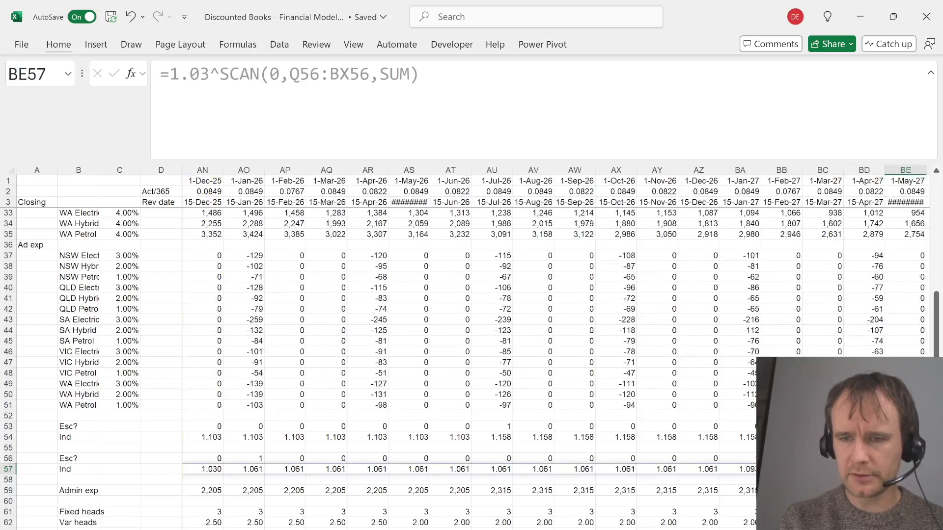
key(Right)
key(Right)
key(Right)
key(Right)
key(Right)
key(Right)
key(Right)
key(Right)
key(Right)
key(Right)
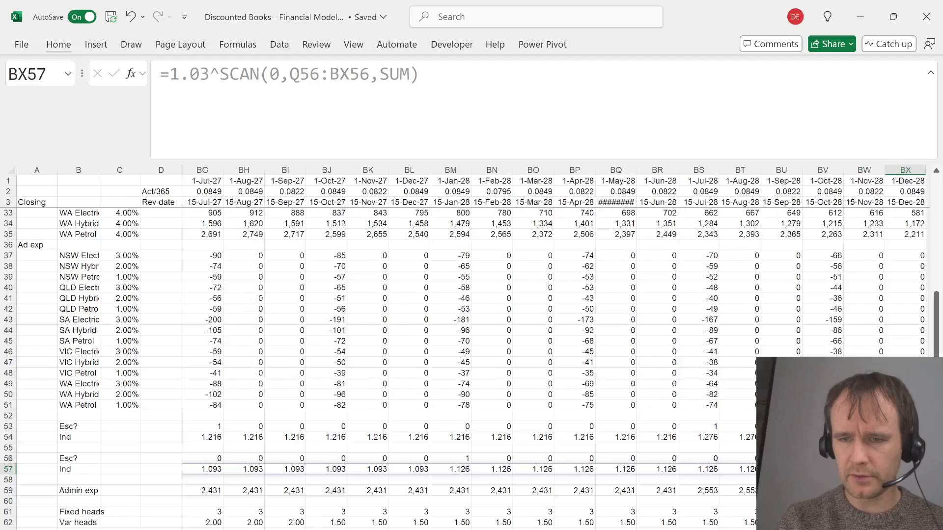
key(Left)
key(ctrl+Left)
key(Right)
key(Right)
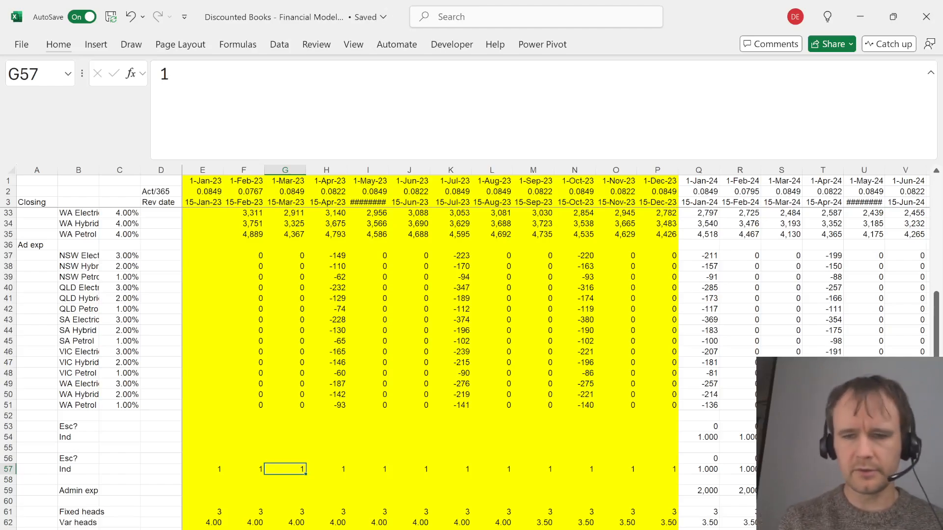
Review the variable headcounts in row 62 and the staff costs in row 64 through December 2028
click(368, 480)
click(491, 512)
click(616, 522)
click(740, 523)
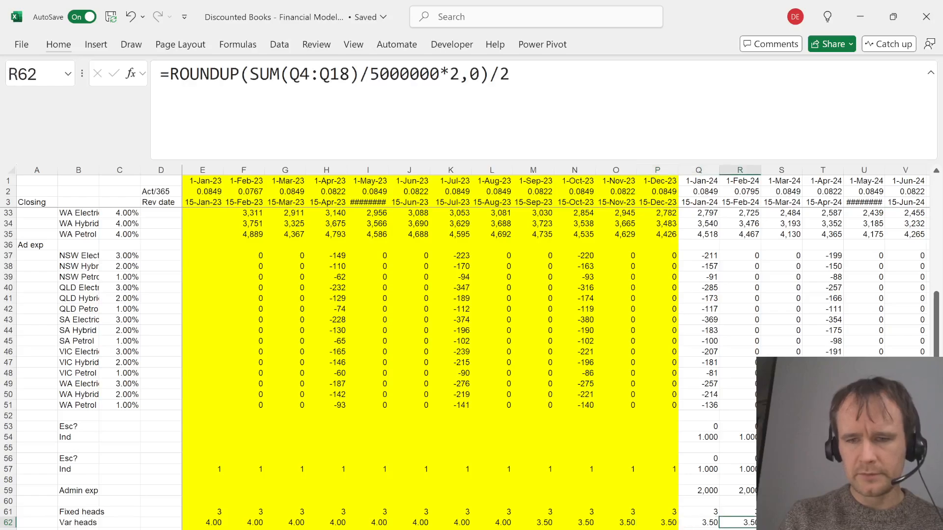
key(ctrl+shift+Right)
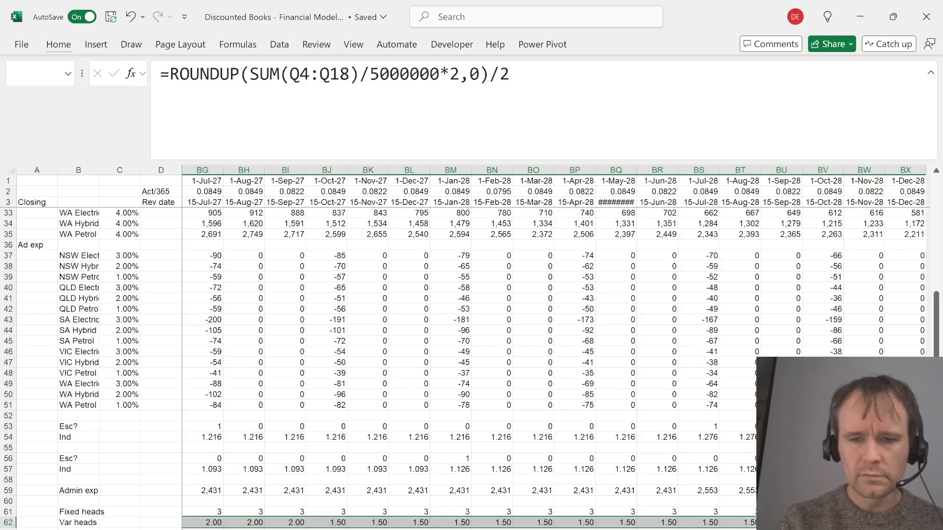
key(Left)
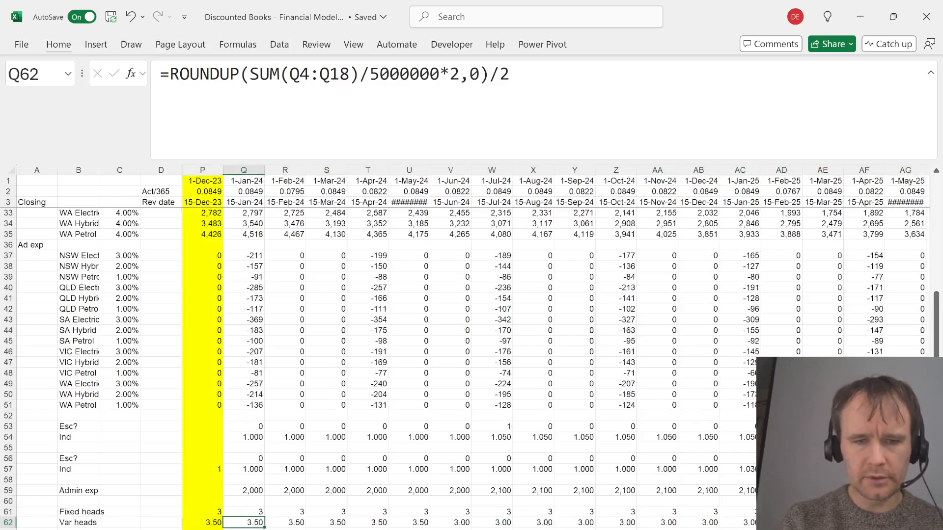
key(Down)
key(Down)
key(Down)
key(Down)
key(Down)
key(Down)
key(Up)
key(Up)
key(Up)
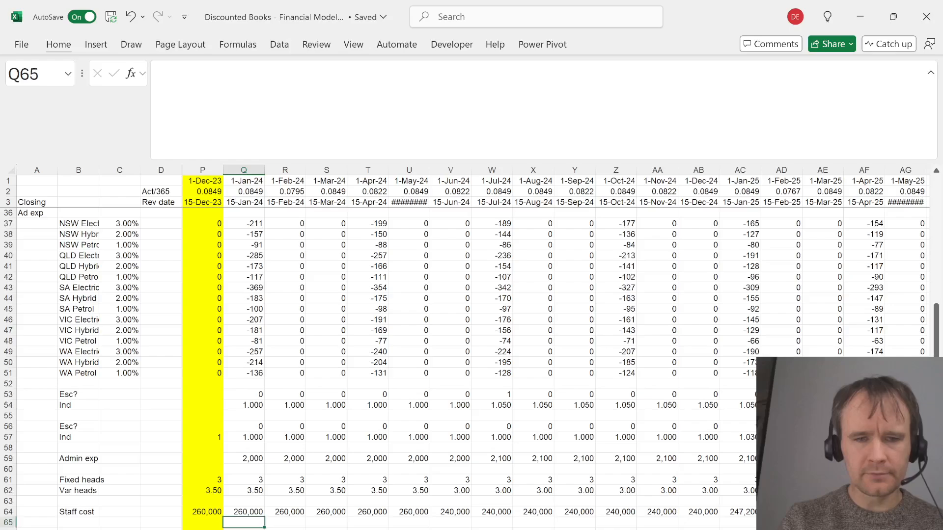
key(Up)
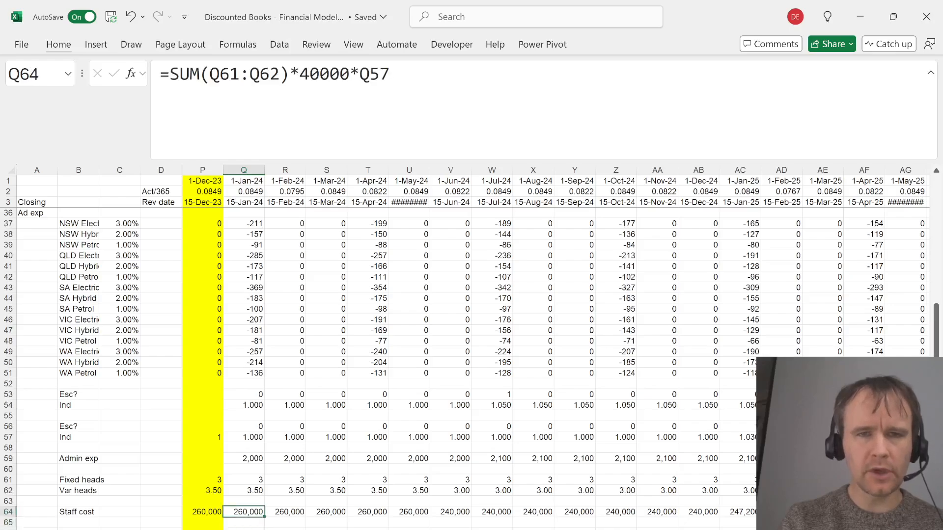
key(ctrl+shift+Right)
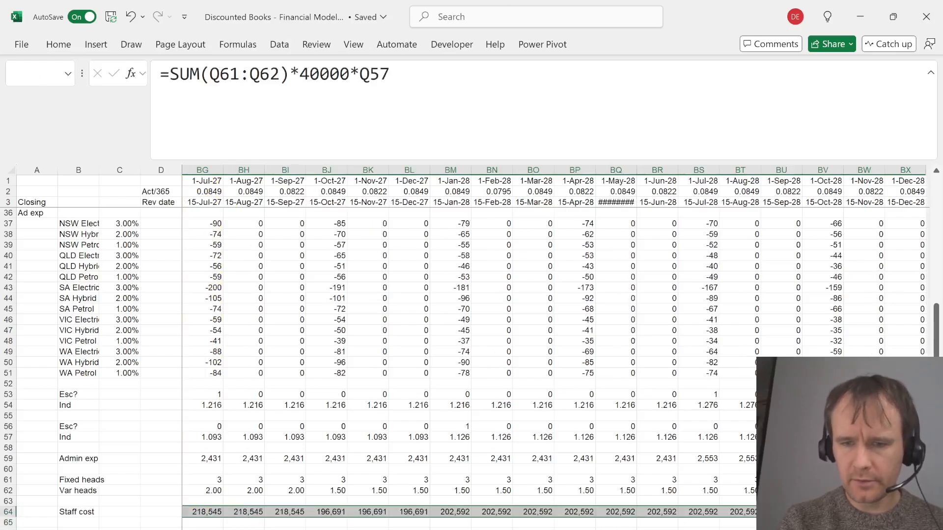
Divide the January 2024 staff cost formula in Q64 by 12 and fill it across row 64 to December 2028
key(ctrl+shift+Left)
key(F2)
text(/12)
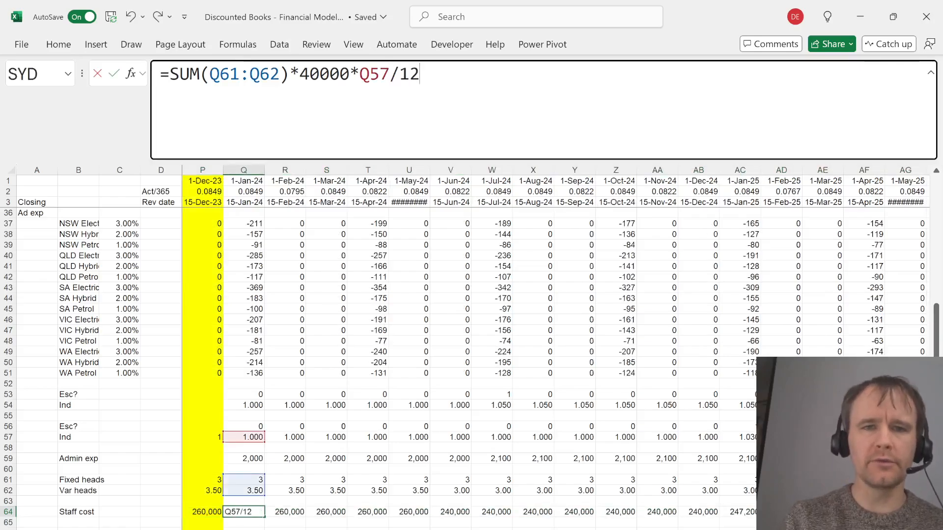
key(ctrl+Return)
key(ctrl+shift+Right)
key(ctrl+r)
Copy the monthly staff cost formula from 2024 into E64:P64 for January to December 2023
key(ctrl+c)
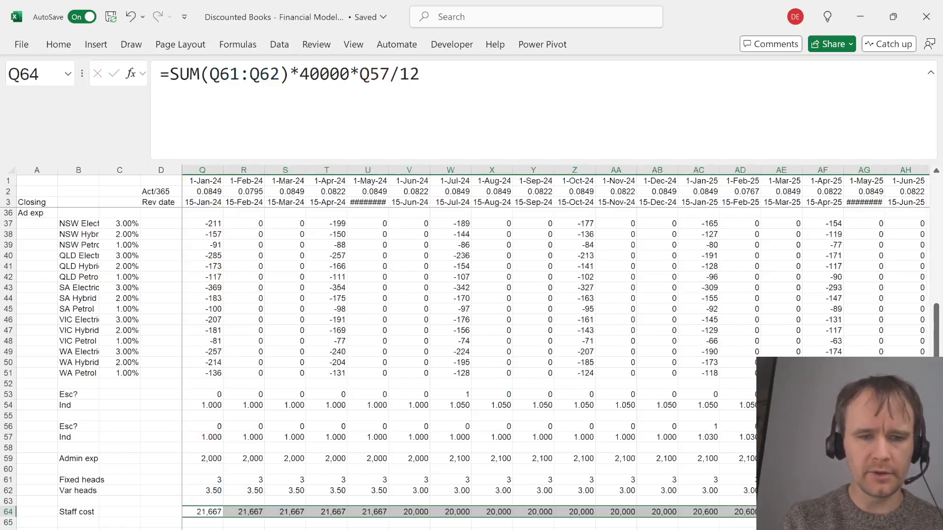
key(ctrl+Left)
key(shift+Right)
key(shift+Right)
key(shift+Right)
key(shift+Right)
key(shift+Right)
key(shift+Right)
key(shift+Right)
key(shift+Right)
key(shift+Right)
key(shift+Right)
key(shift+Right)
key(shift+Right)
key(shift+Right)
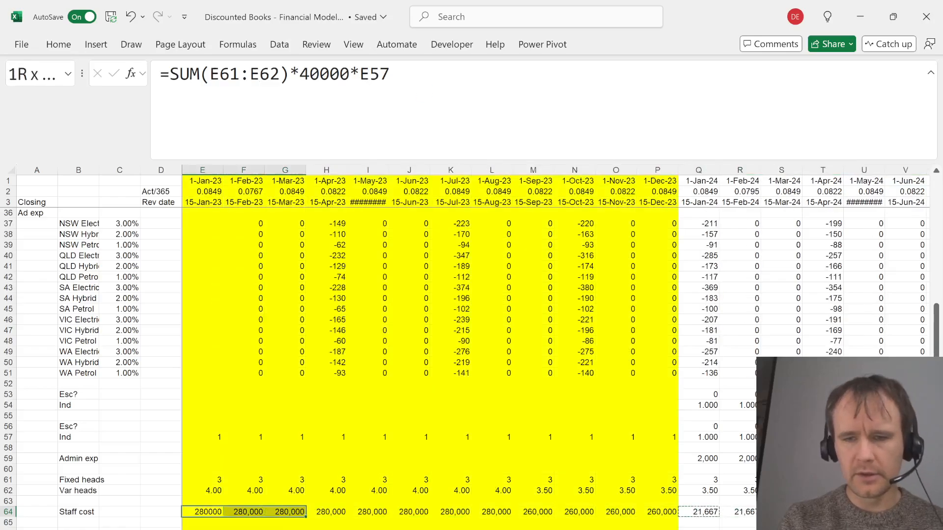
key(shift+Left)
key(shift+Left)
key(ctrl+v)
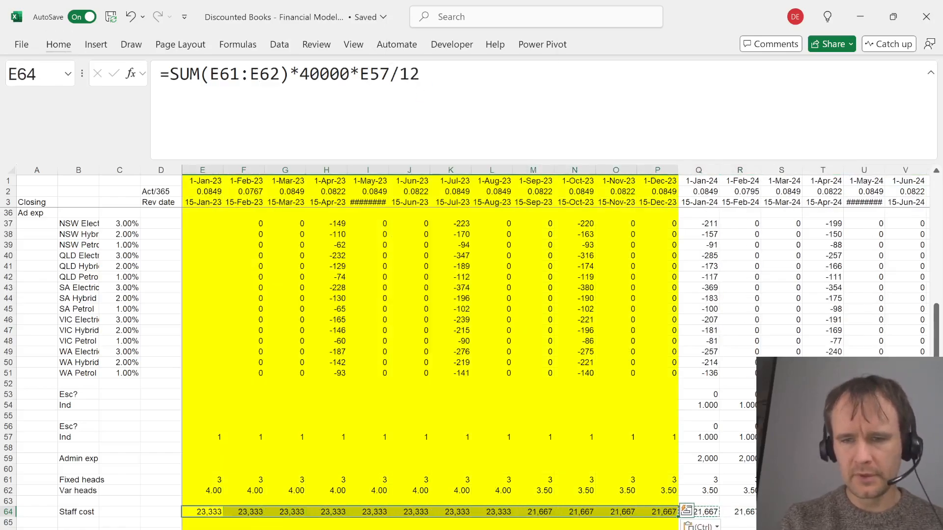
Total the 2024-2028 staff costs from Q64 onward and answer question 10 in the quiz with $1,115,009
key(Right)
key(Right)
key(Right)
key(Right)
key(Right)
key(Right)
key(Right)
key(Right)
key(Right)
key(Right)
key(Right)
key(Right)
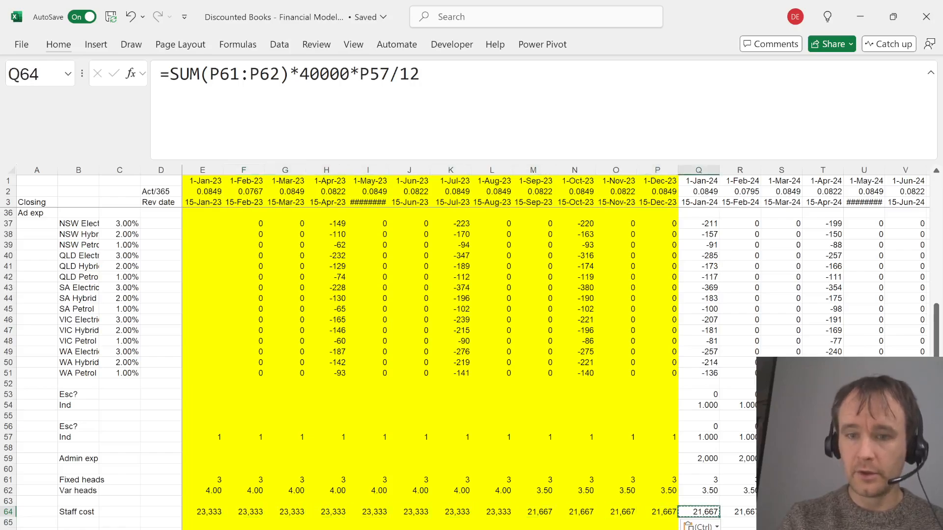
key(ctrl+shift+Right)
key(alt+Tab)
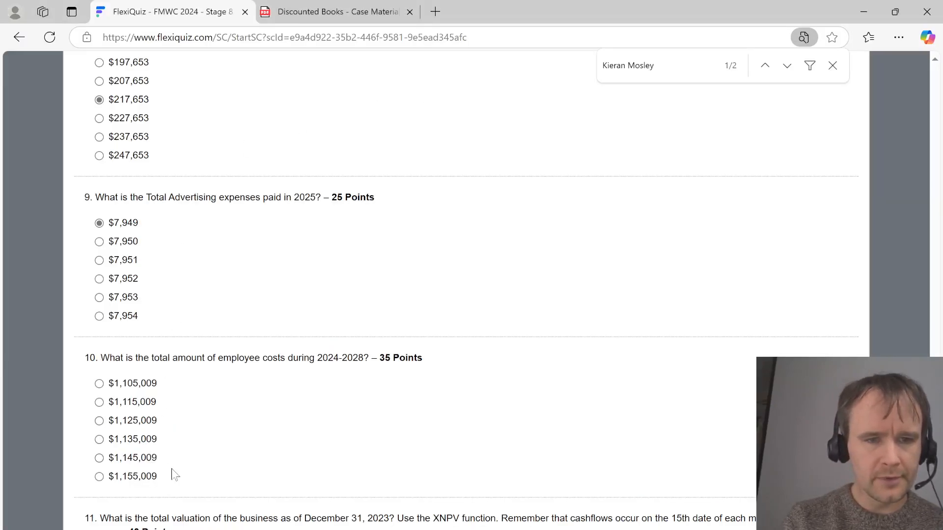
key(alt+Tab)
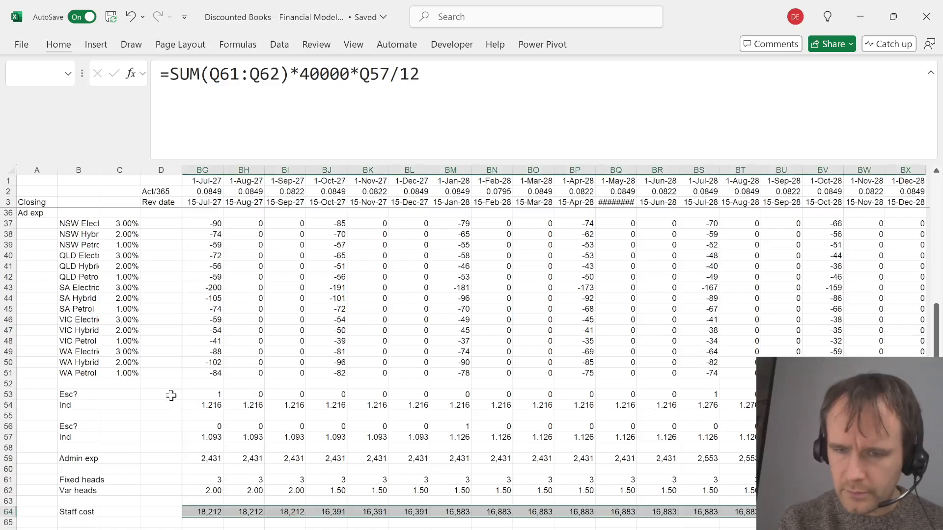
key(alt+Tab)
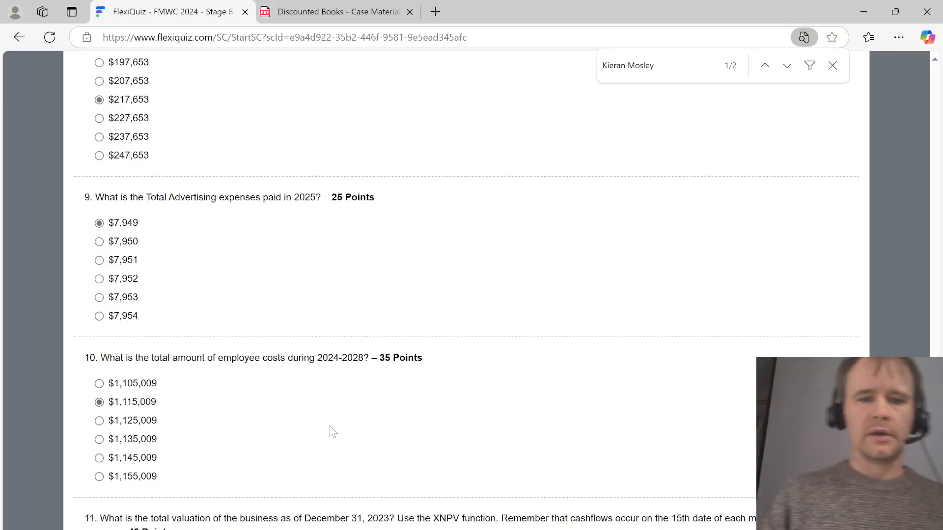
Switch back to the Excel model and delete the leftover rows below the staff cost, starting with the Opening row at row 66
key(alt+Tab)
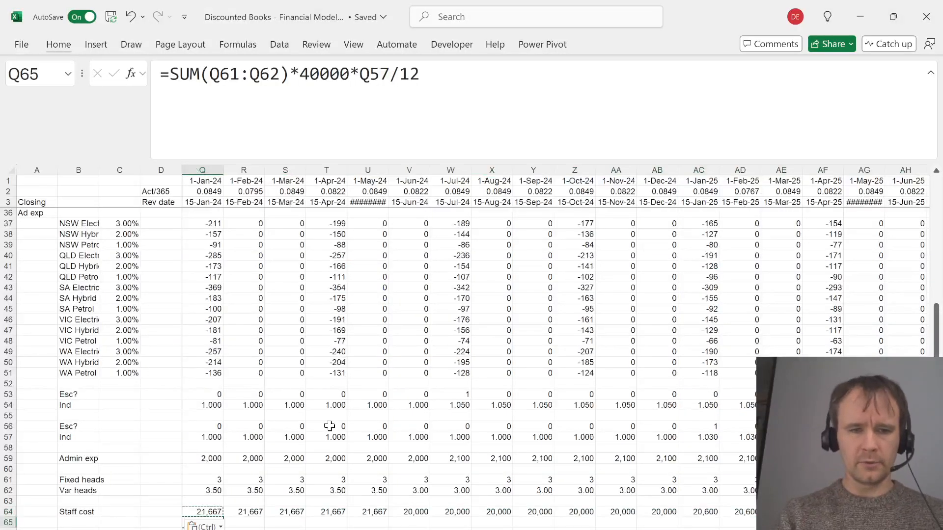
key(Down)
key(Down)
key(Down)
key(Up)
key(Up)
key(shift+Down)
key(shift+Down)
key(shift+Down)
key(shift+Down)
key(shift+Down)
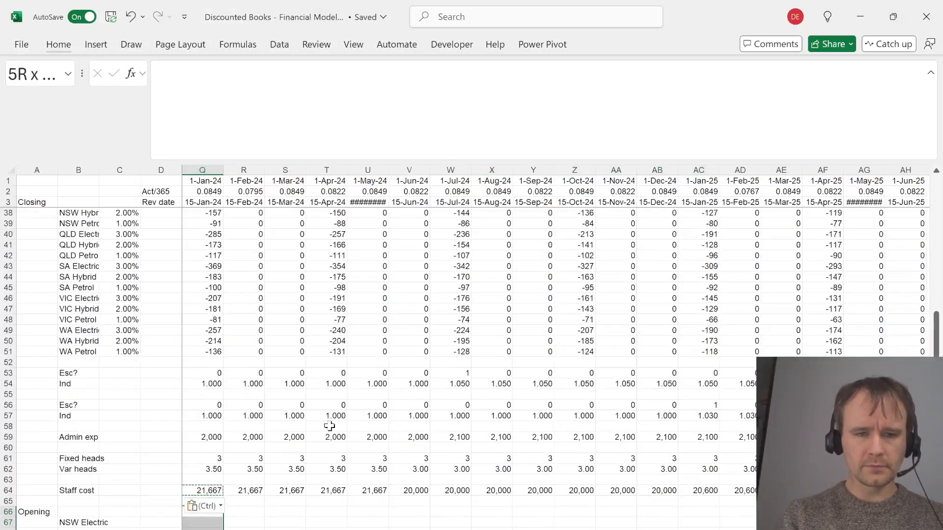
key(alt+h)
key(d)
key(r)
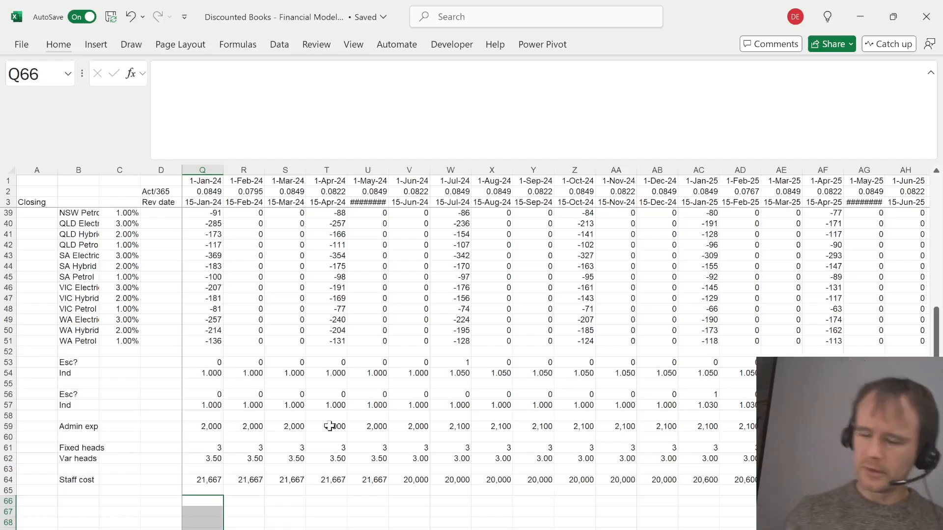
Label B66 as Net CF and B67 as Date below the staff cost row
key(Left)
key(Left)
key(Left)
key(Left)
key(Left)
key(Left)
key(Left)
key(Left)
key(Left)
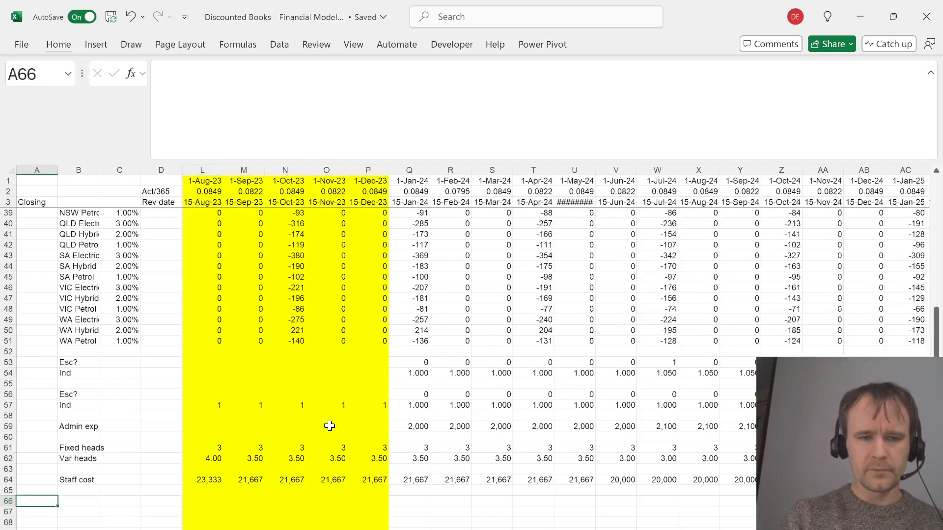
key(Right)
text(Ne)
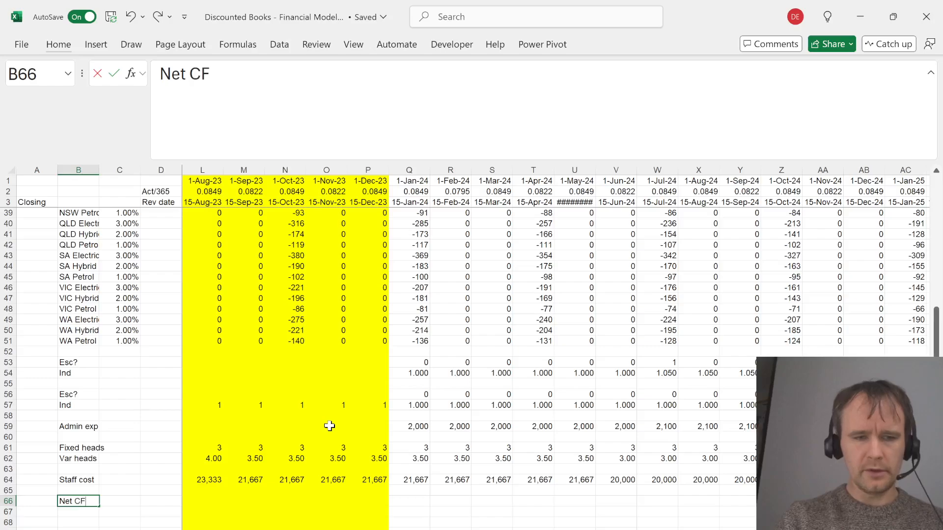
key(Right)
key(Left)
key(Down)
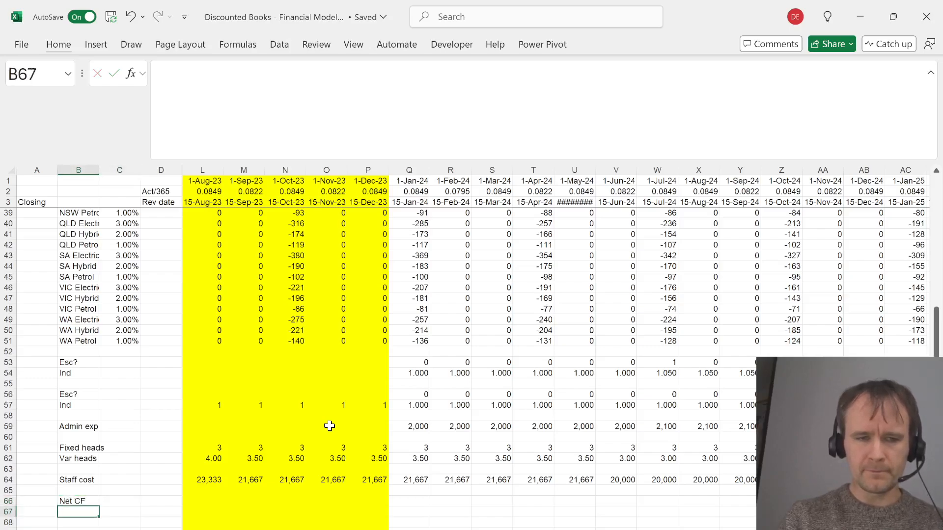
text(Date)
key(Right)
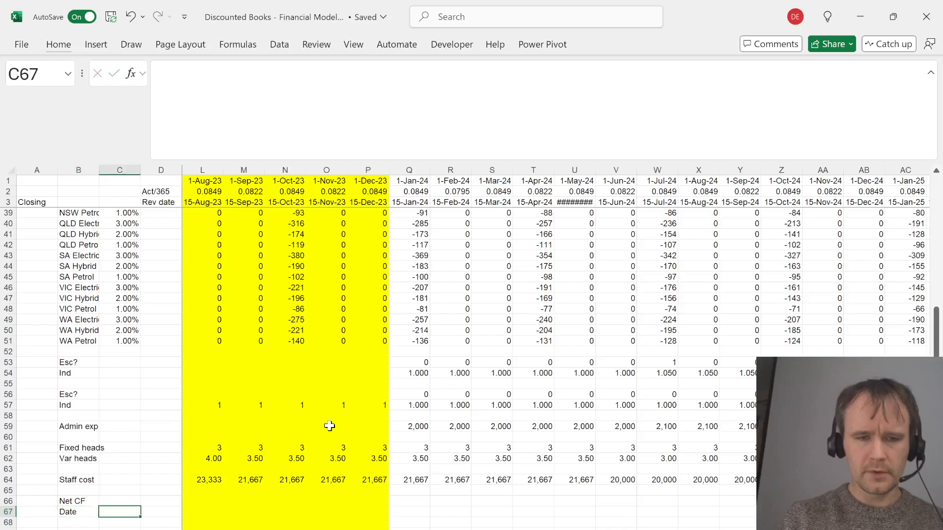
Enter 12/31/2023 in P66 as the valuation date and apply the date format
click(371, 501)
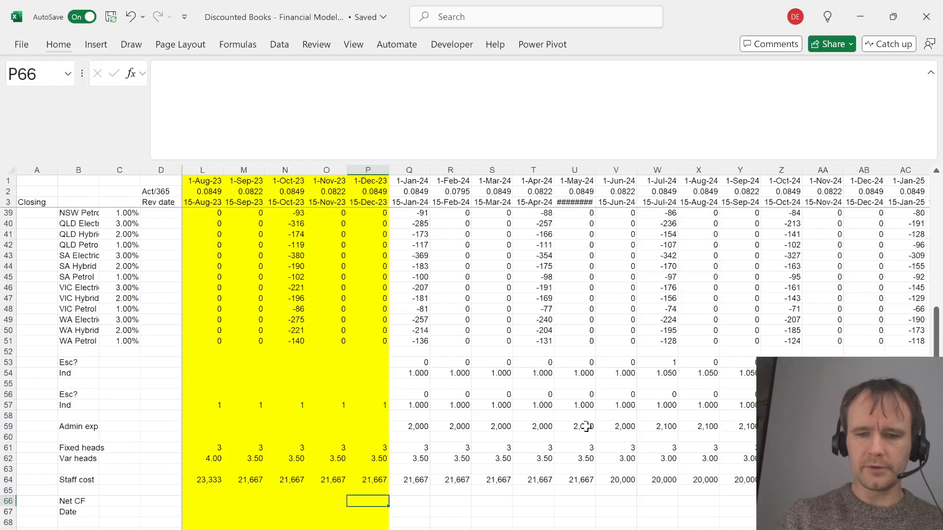
text(12/31)
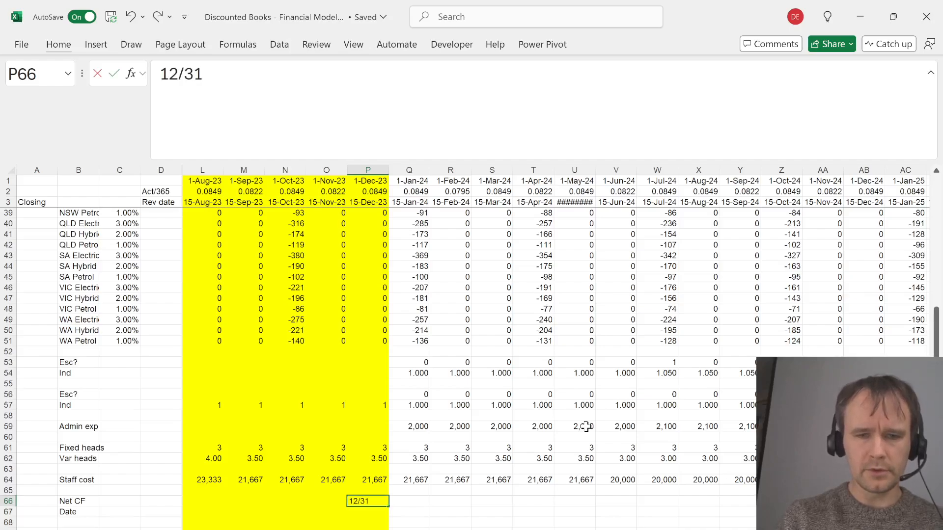
text(/202)
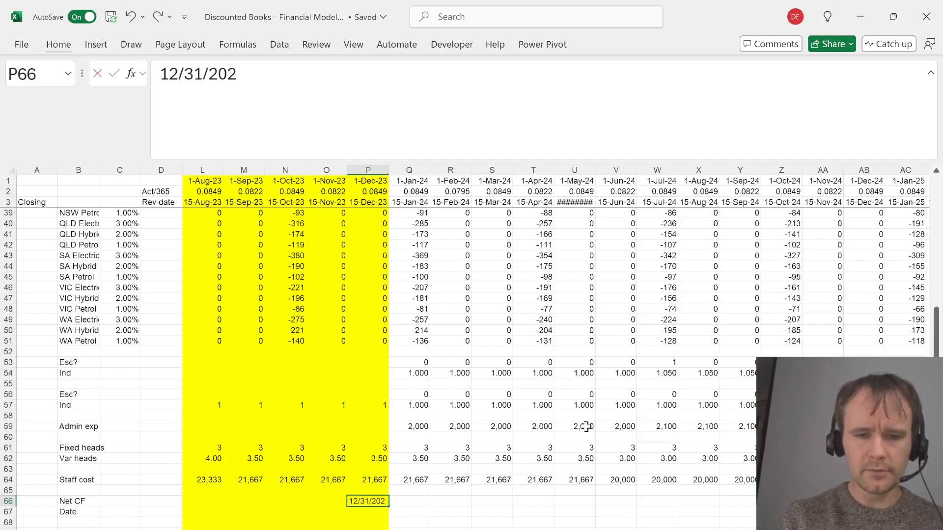
text(3)
key(Return)
key(Up)
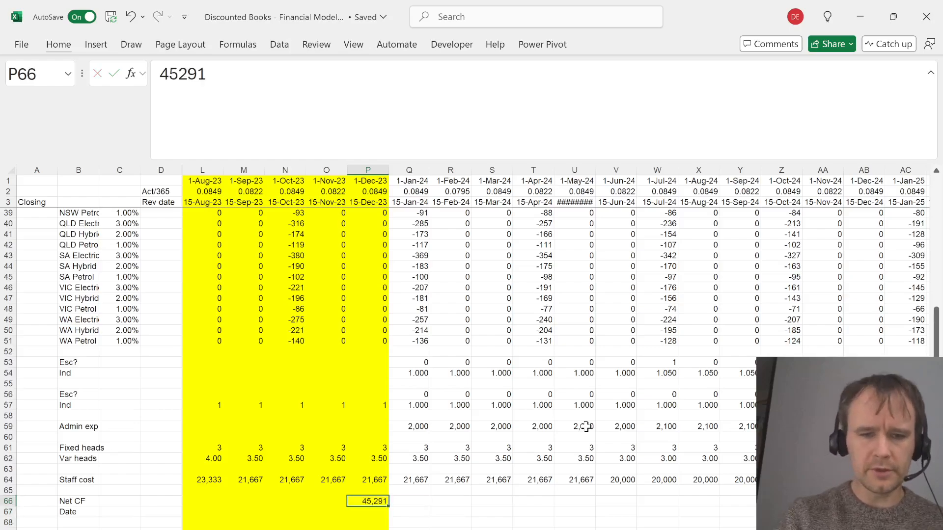
key(ctrl+shift+3)
Link Q66 to the revenue date in Q3, format it as a date and fill it across row 66 to December 2028
key(Right)
text(=)
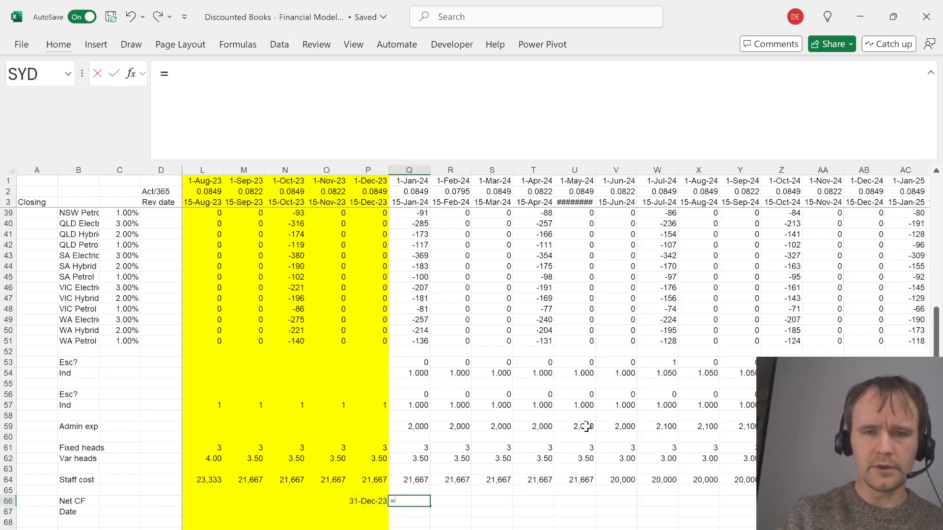
click(410, 203)
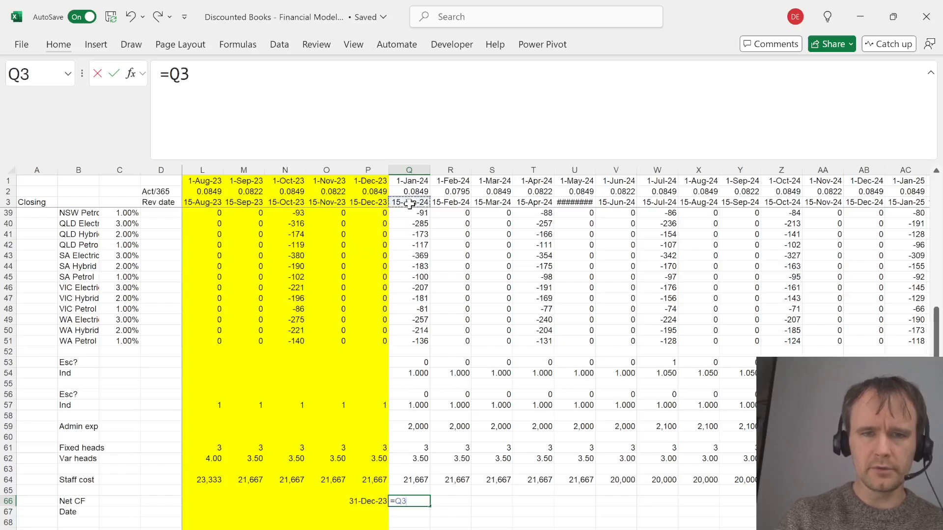
key(ctrl+Return)
key(ctrl+shift+3)
key(ctrl+shift+Right)
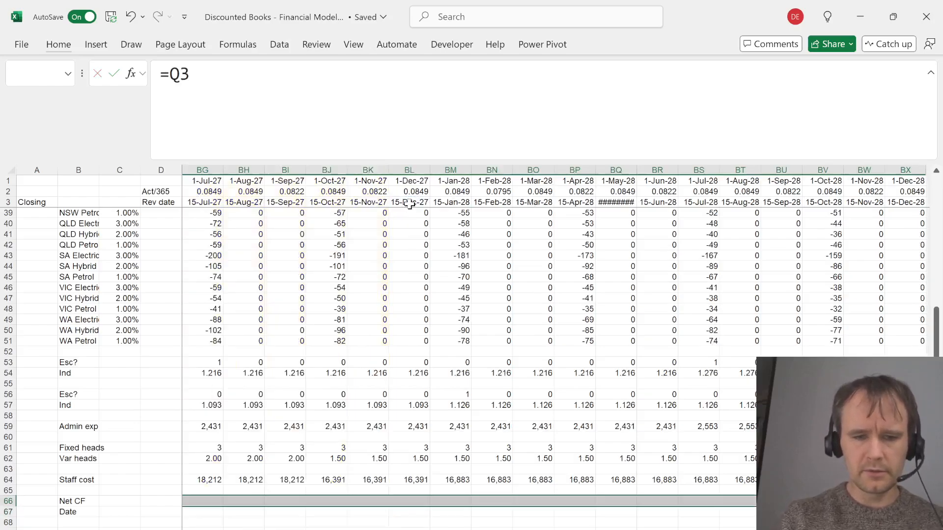
key(ctrl+r)
Enter a cash flow of 0 in P67 beneath the December 31, 2023 date
key(ctrl+Left)
key(Left)
key(Left)
key(Right)
key(Right)
key(Down)
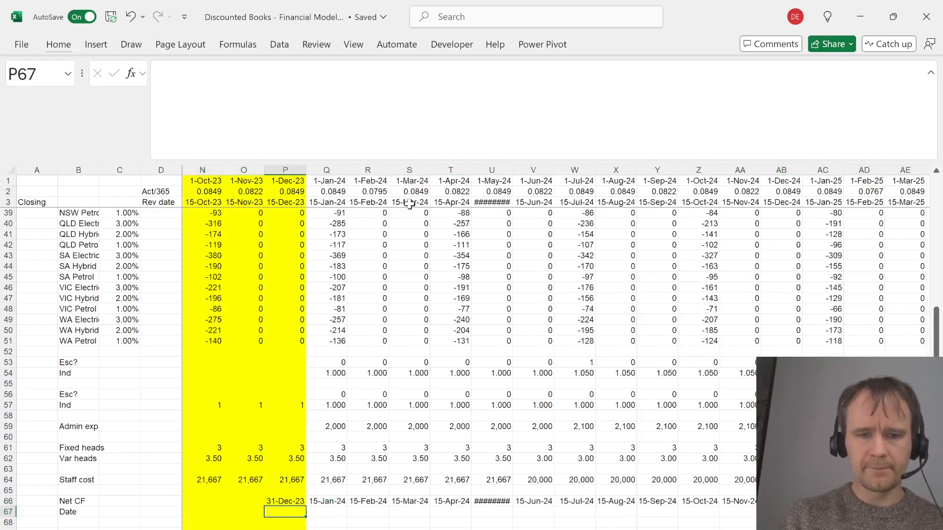
text(0)
key(Right)
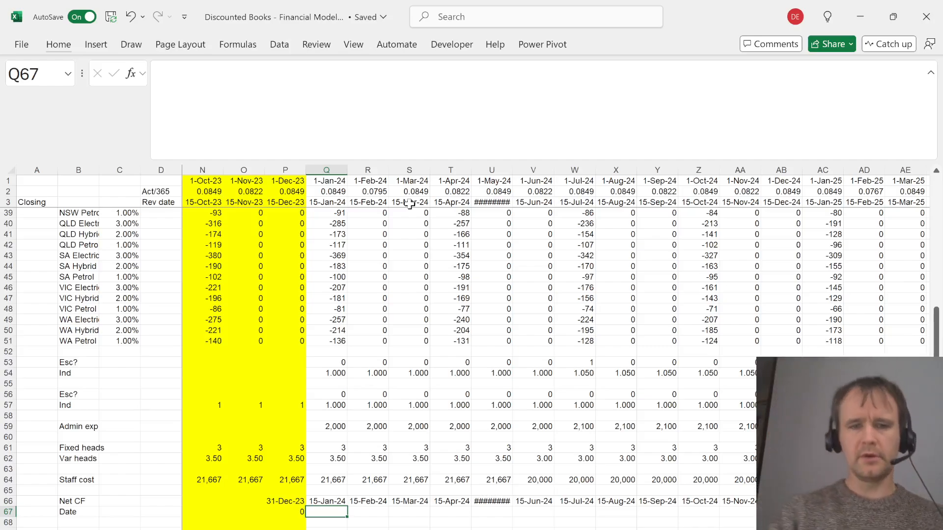
Start the January 2024 cash flow formula in Q67 by summing the revenue range Q21#
text(=sum)
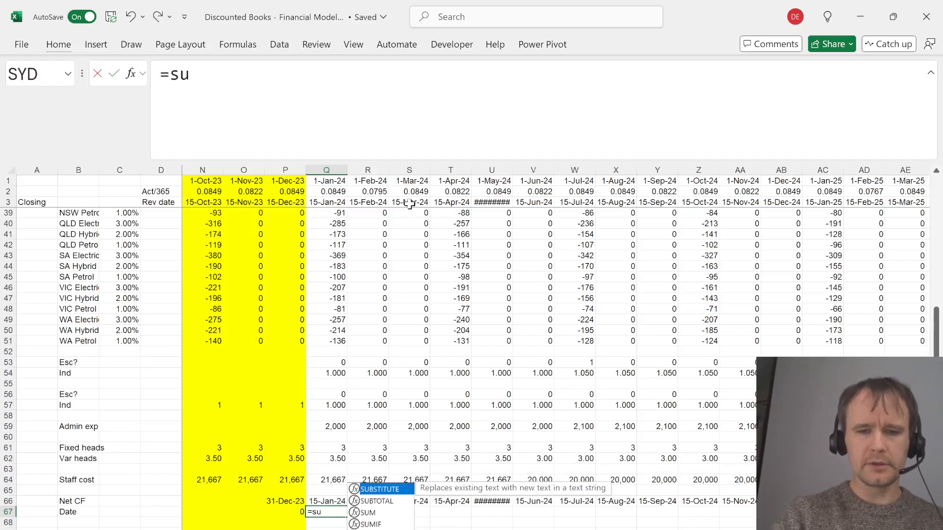
key(Tab)
key(Up)
key(Up)
key(Up)
key(Up)
key(Up)
key(Up)
key(Up)
key(Up)
key(Up)
key(Up)
key(Up)
key(Up)
key(Up)
key(Up)
key(Up)
key(Up)
key(Up)
key(Up)
key(Up)
key(Up)
key(Up)
key(Up)
key(Up)
key(Up)
key(Up)
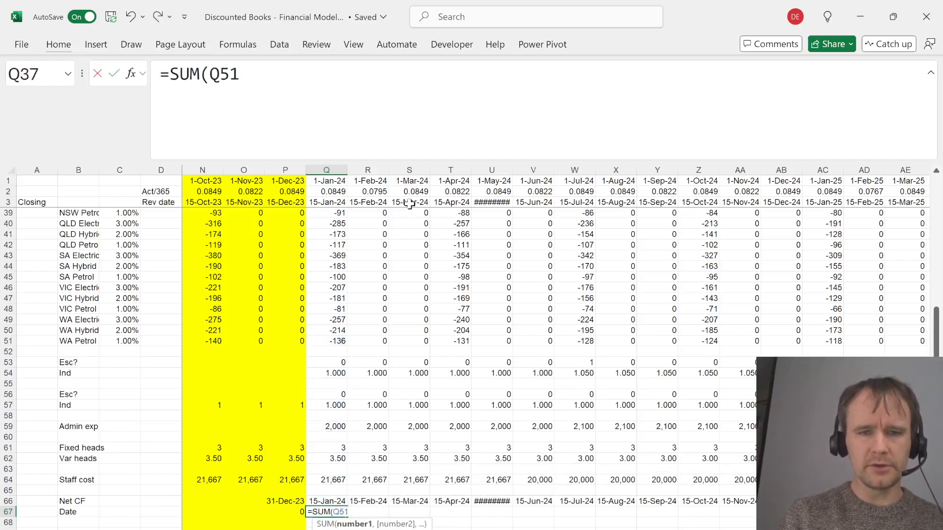
key(Down)
key(Down)
key(Down)
key(ctrl+shift+Down)
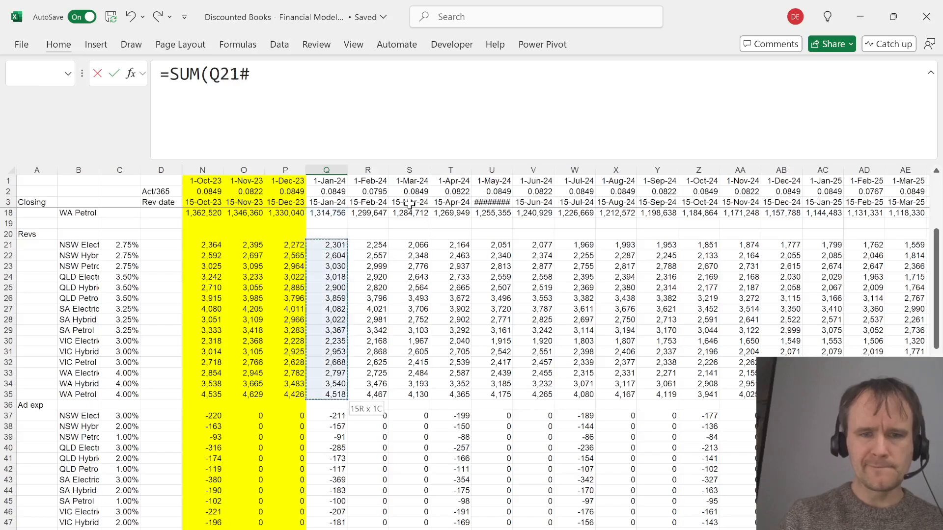
Add the sum of the January 2024 advertising expenses, Q37#, to the cash flow formula in Q67
text()+sum)
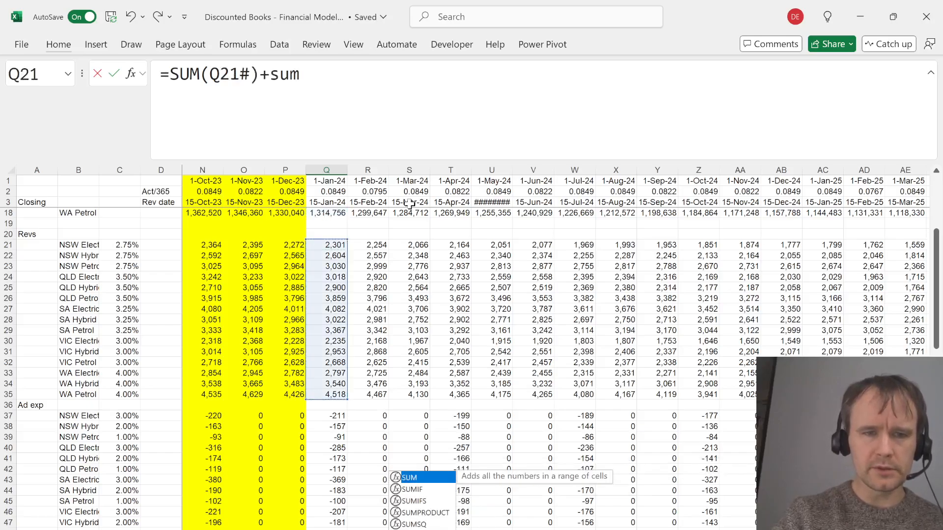
key(Tab)
click(337, 417)
key(ctrl+shift+Down)
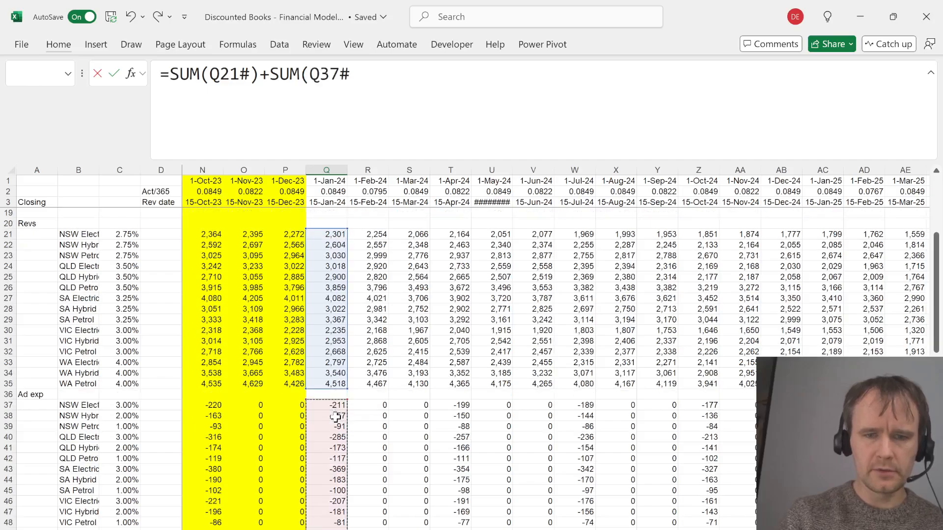
scroll(336, 417, down, 6)
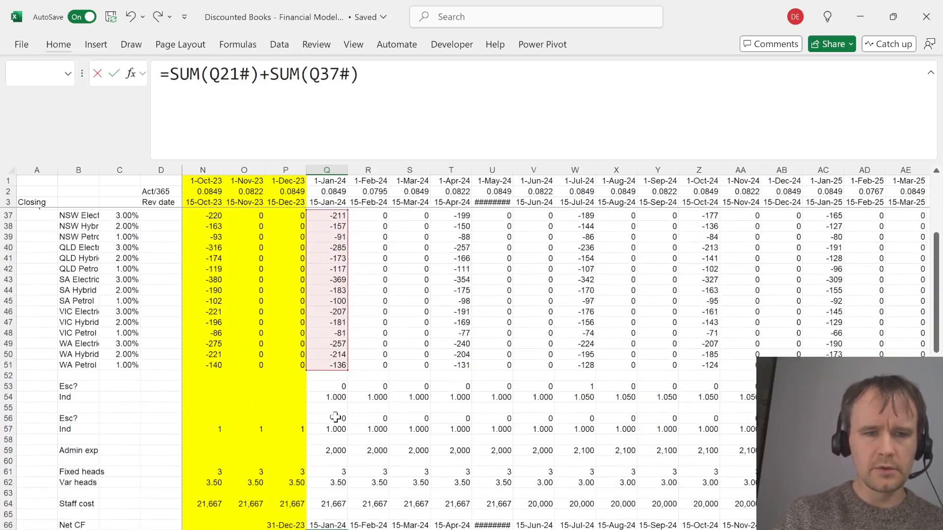
scroll(336, 417, up, 12)
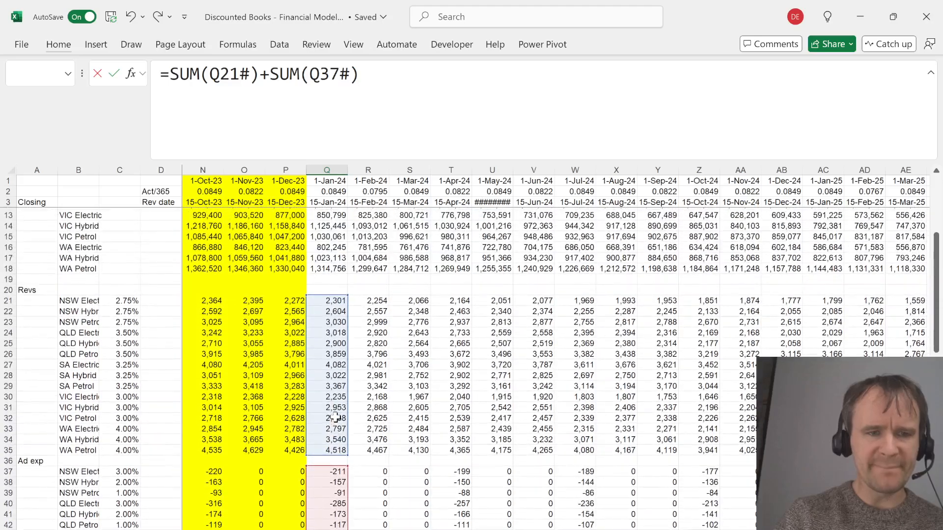
scroll(335, 417, down, 9)
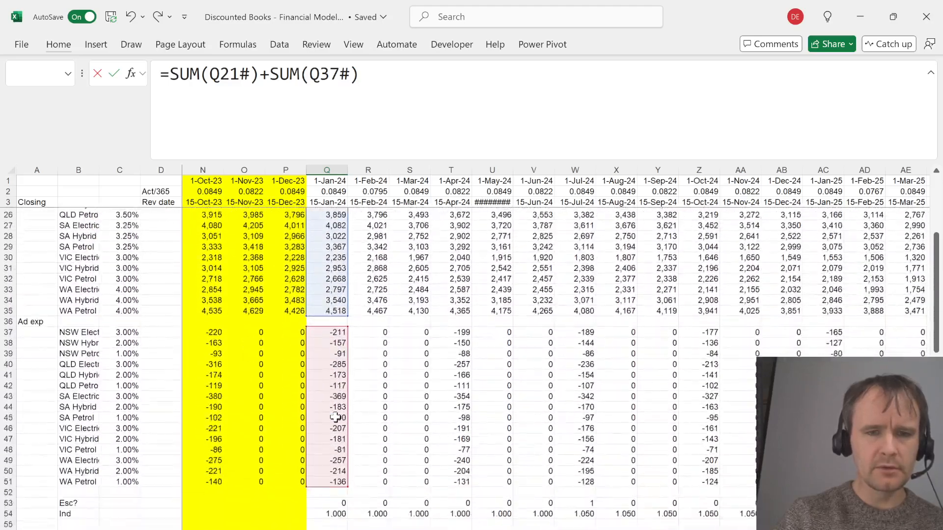
scroll(336, 417, down, 3)
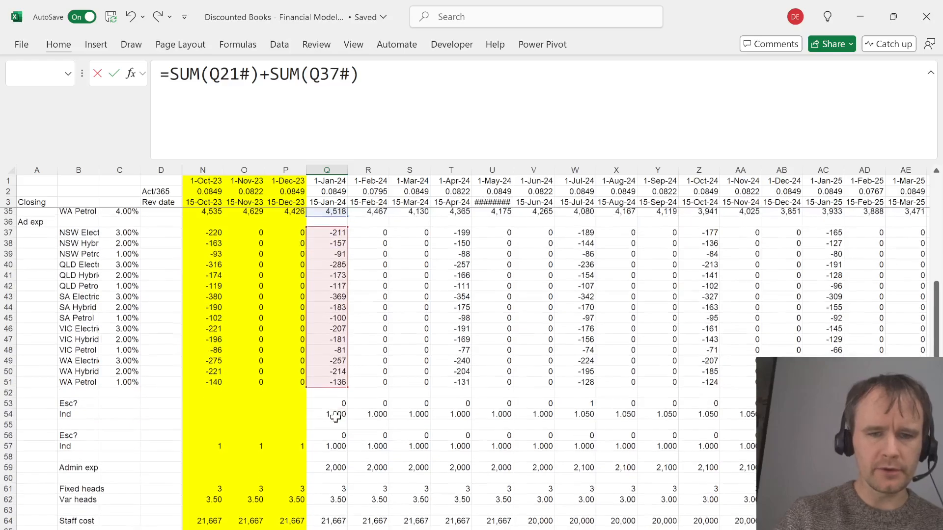
Subtract admin expense Q59 and staff cost Q64 in the Q67 formula, then fill it across row 67 to December 2028
text(+)
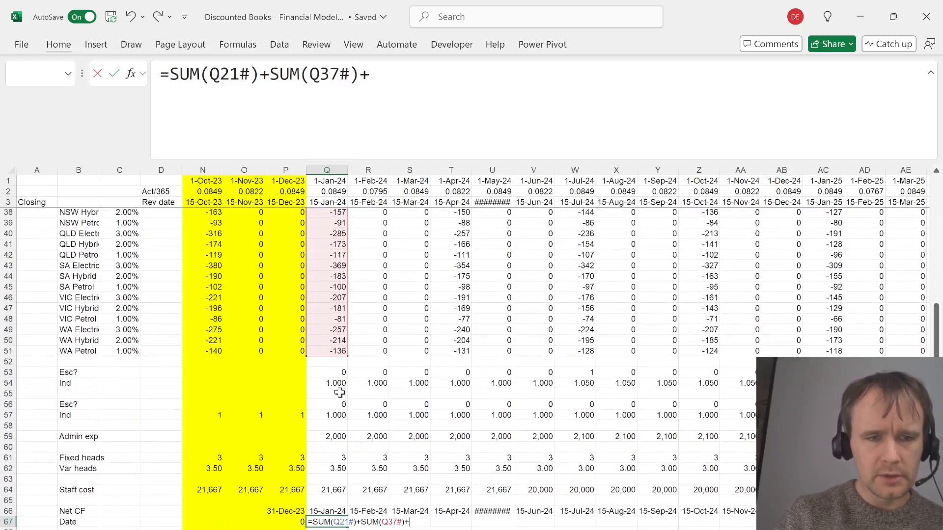
key(BackSpace)
text(-)
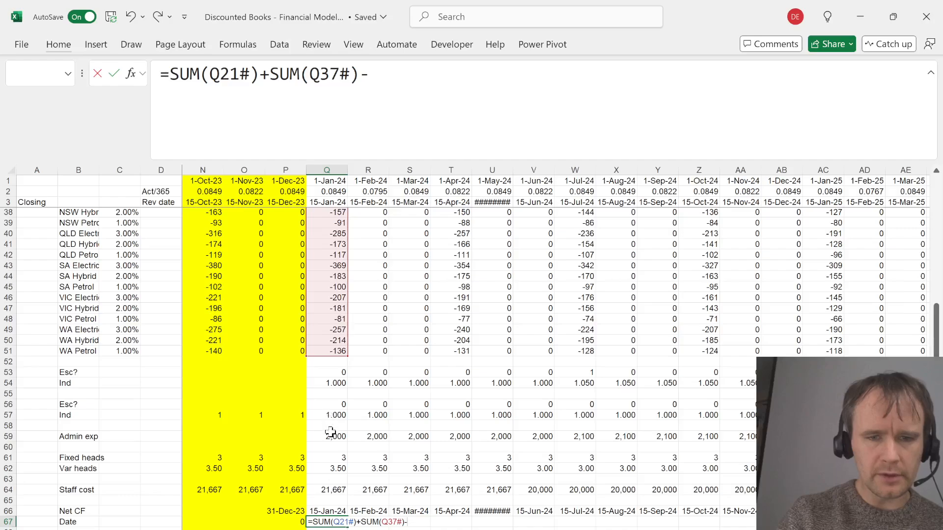
click(330, 436)
text(-)
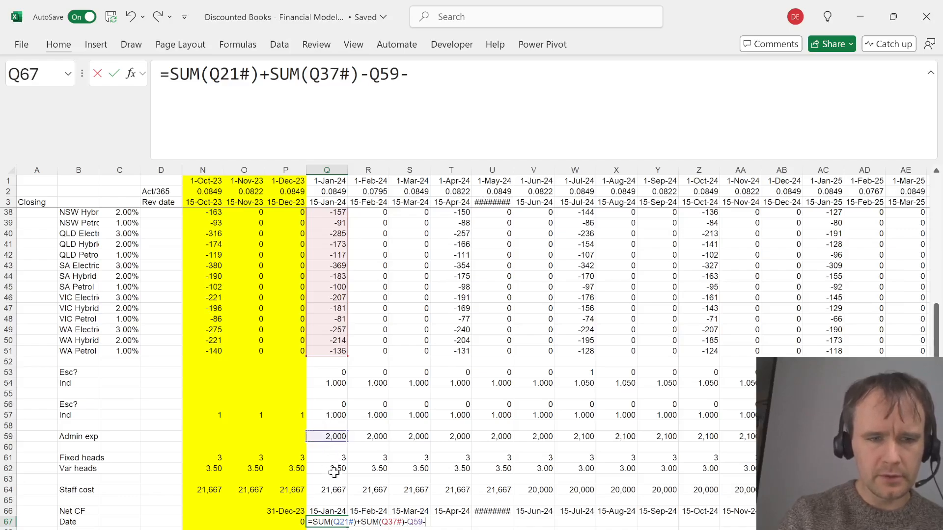
click(334, 490)
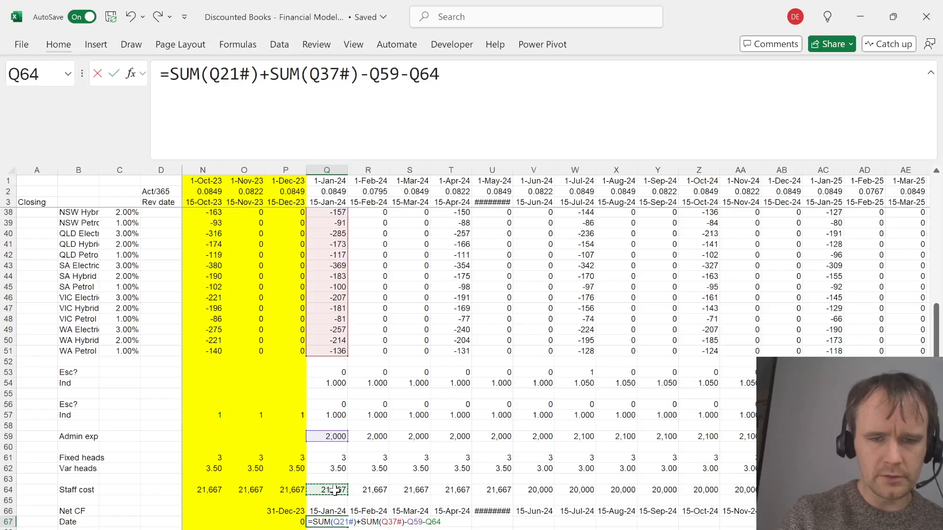
key(Return)
key(Up)
key(ctrl+shift+Right)
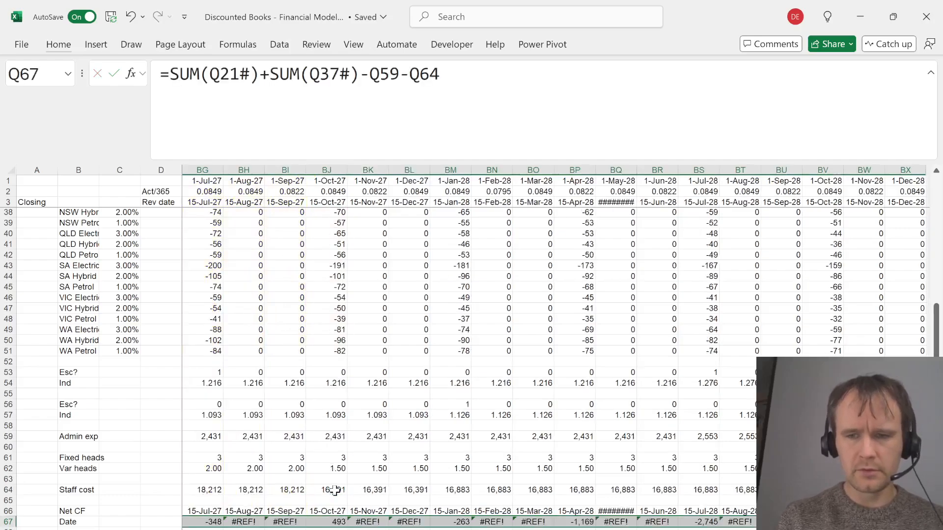
Examine the references in the Q67 and R67 cash flow formulas and the February 2024 advertising expense in R37
key(Left)
key(Right)
key(Right)
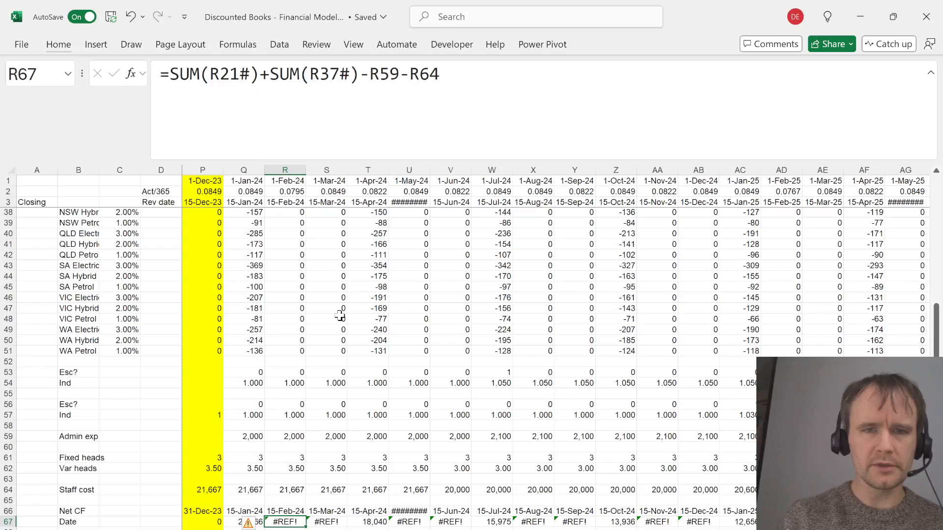
key(Left)
key(F2)
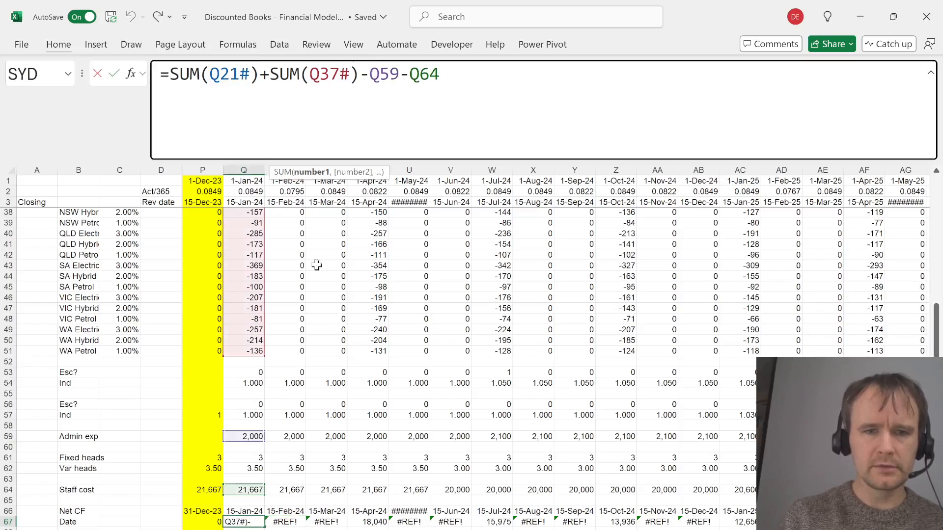
scroll(317, 266, up, 7)
scroll(312, 280, down, 2)
key(Tab)
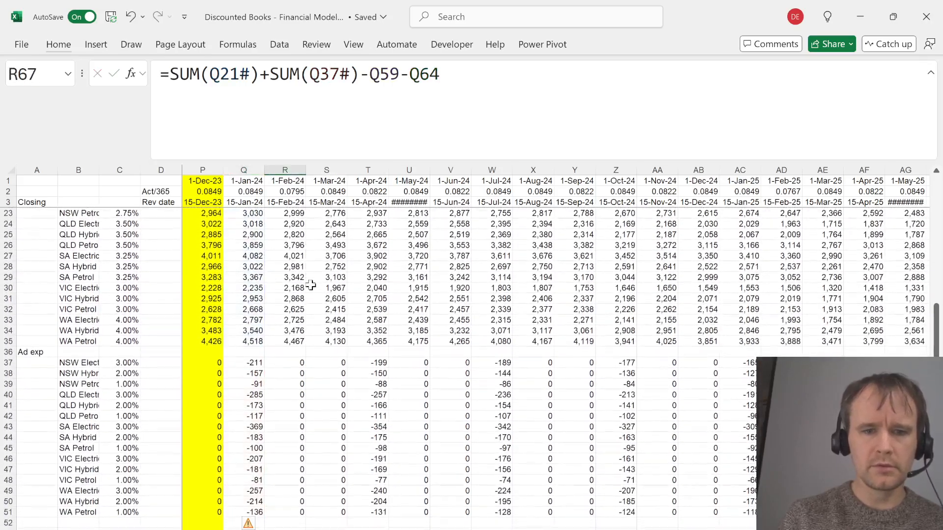
scroll(311, 285, down, 4)
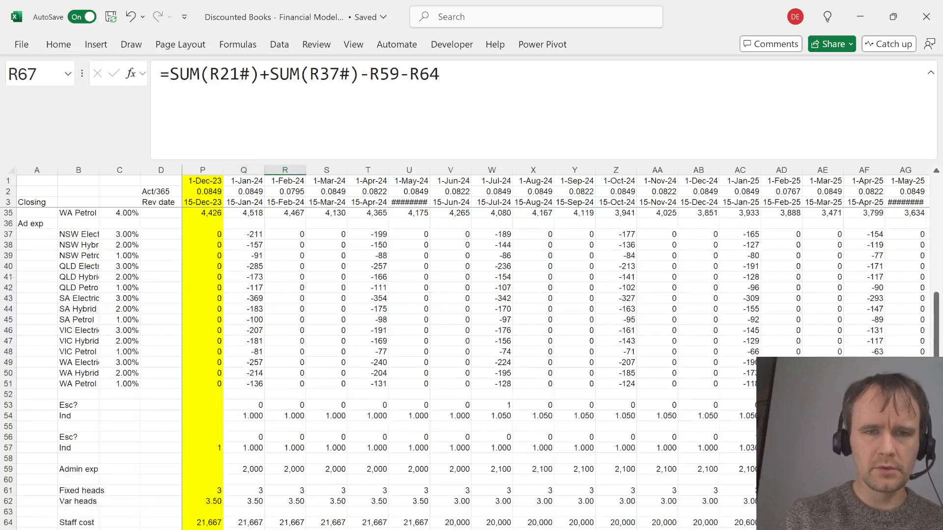
key(F2)
key(Escape)
click(289, 235)
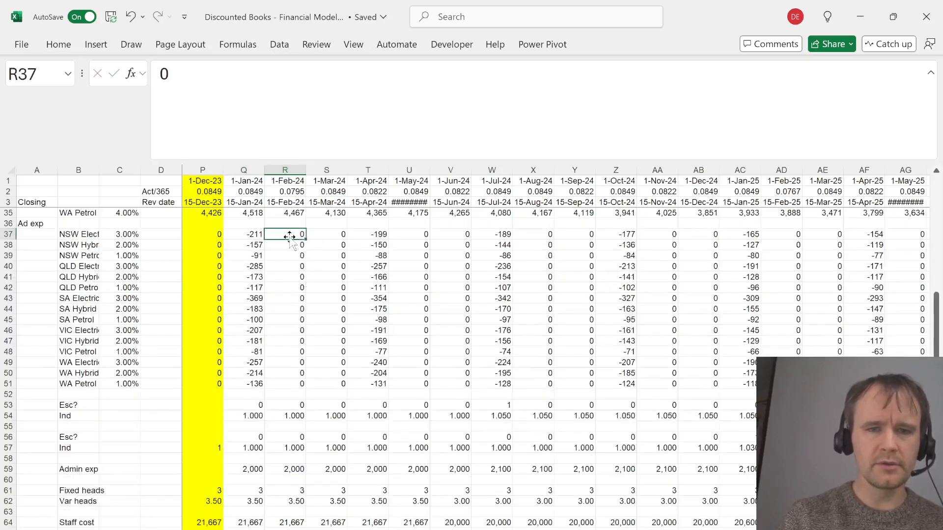
Replace the advertising reference Q37# in the Q67 cash flow formula with the fixed range Q37:Q51
key(Left)
key(ctrl+Down)
key(ctrl+Down)
key(ctrl+Down)
key(ctrl+Down)
key(ctrl+Down)
key(ctrl+Down)
key(ctrl+Down)
key(ctrl+Down)
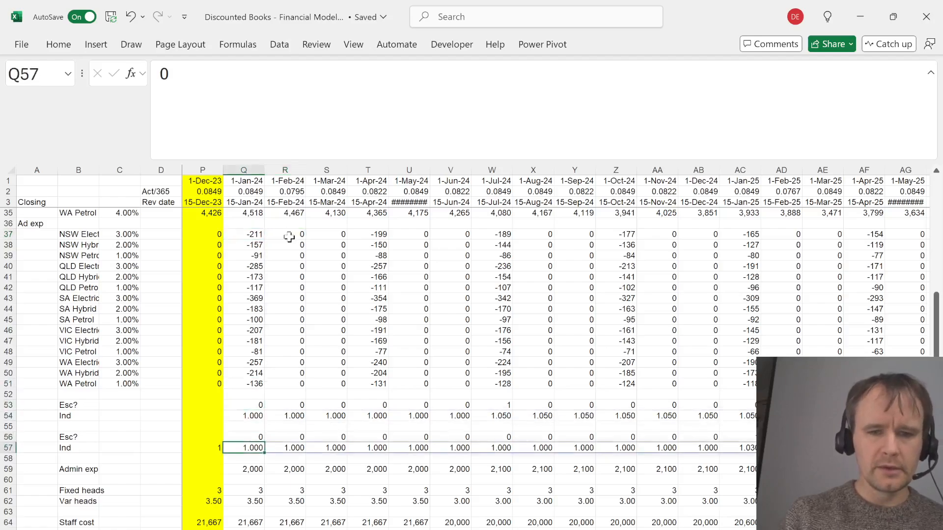
key(ctrl+Down)
key(ctrl+Down)
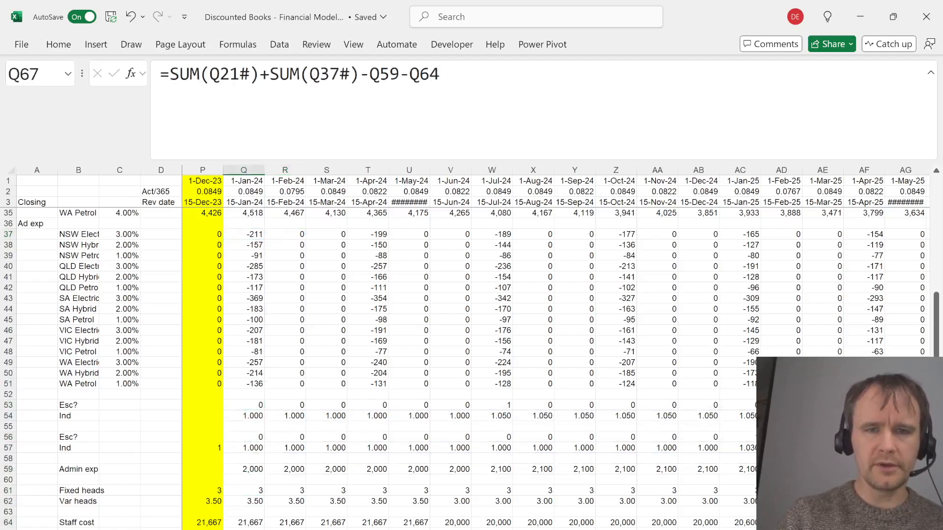
key(F2)
key(Left)
key(Left)
key(Left)
key(Left)
key(Left)
key(Left)
key(Left)
key(Left)
key(Left)
key(ctrl+shift+Left)
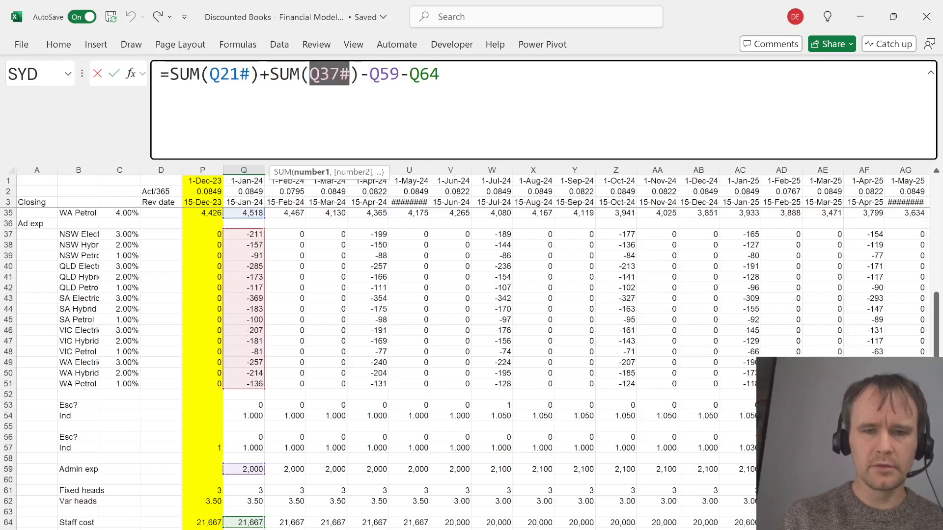
drag(244, 235, 248, 394)
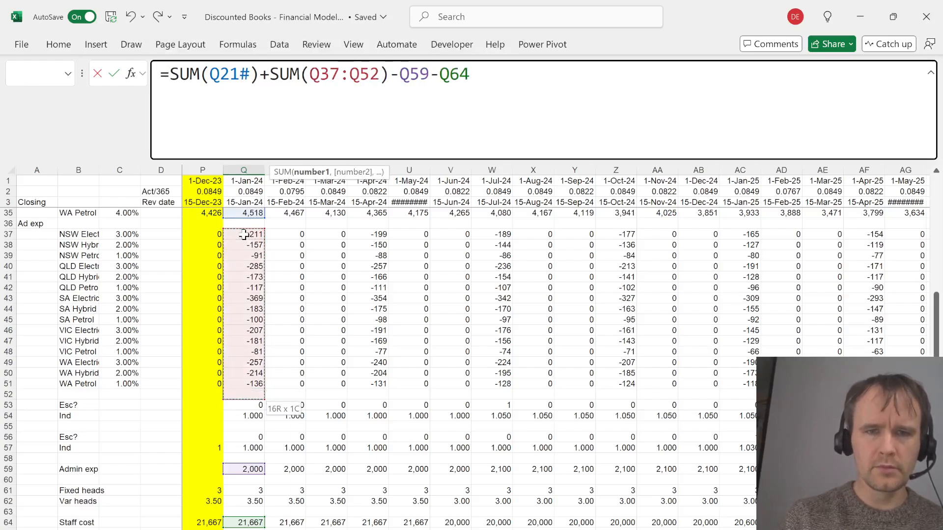
key(Return)
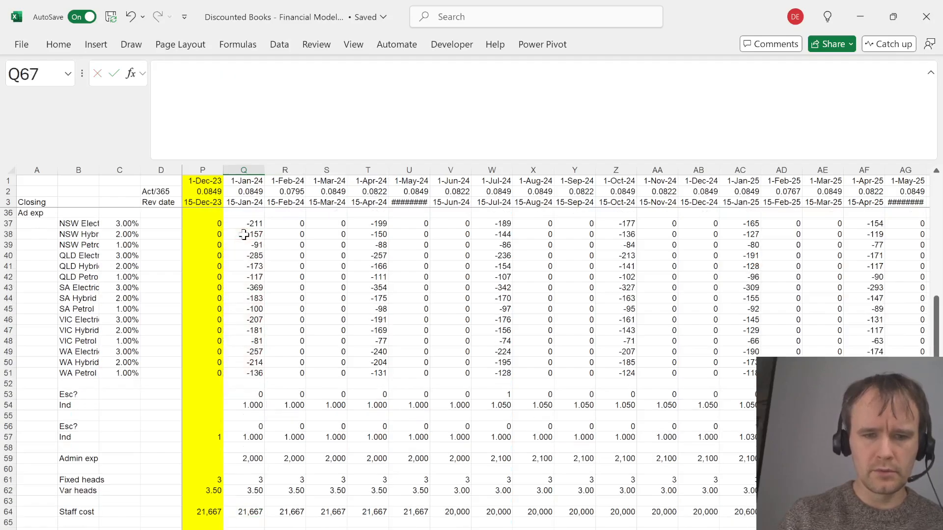
Fill the revised Q67 cash flow formula across row 67 to December 2028 in BX67
key(Left)
key(Right)
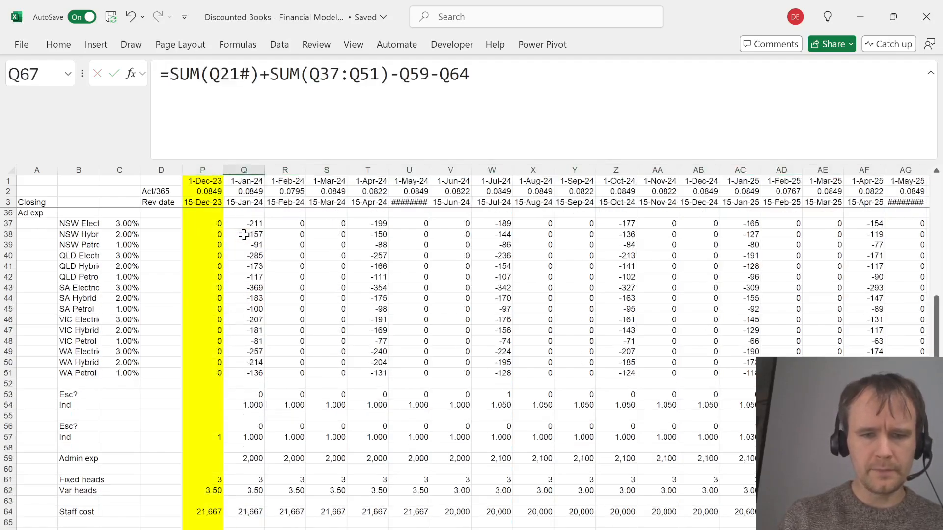
key(Right)
key(ctrl+Right)
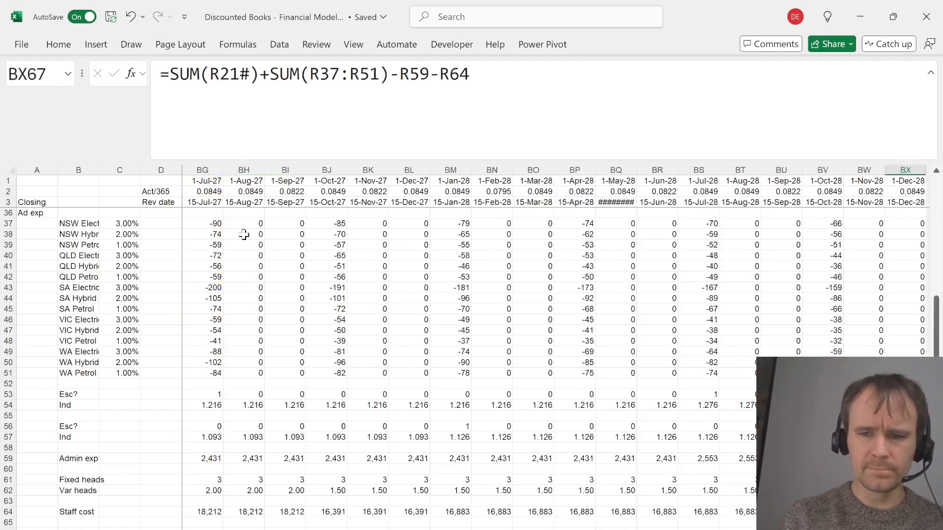
key(ctrl+Left)
key(Right)
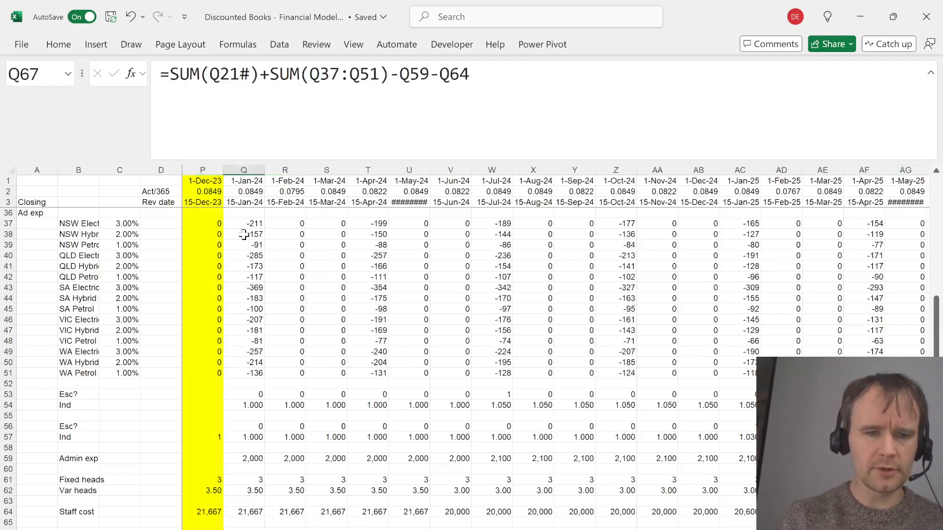
Check the valuation question in the browser quiz, and search the workbook's Assumptions sheet for "xnpv"
key(alt+Tab)
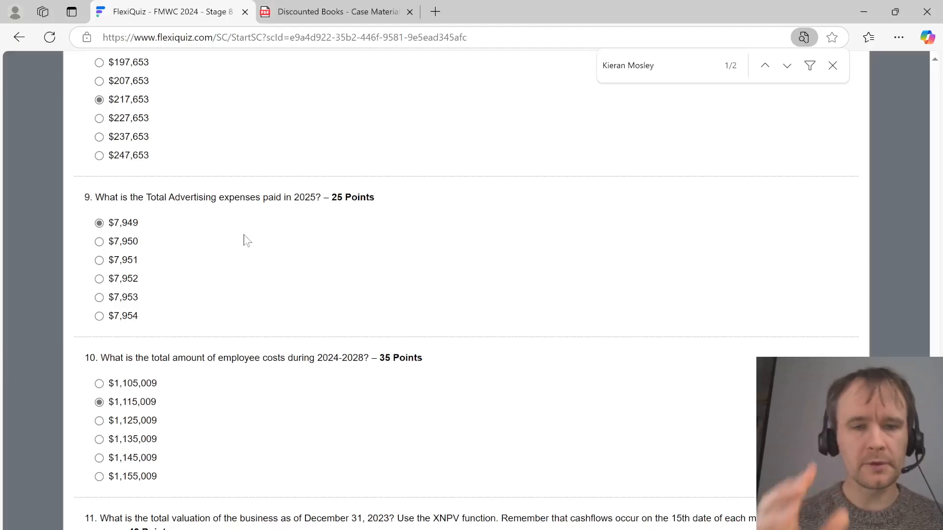
key(alt+Tab)
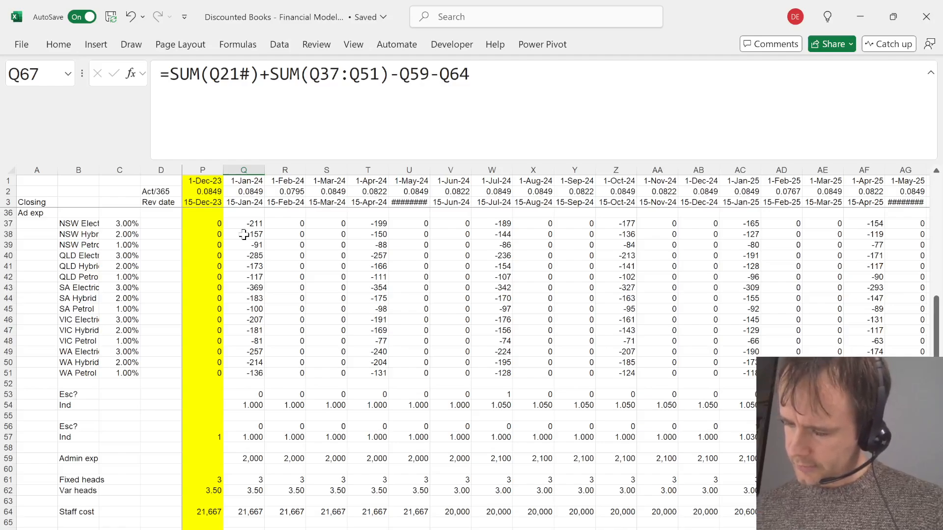
key(ctrl+Page_Up)
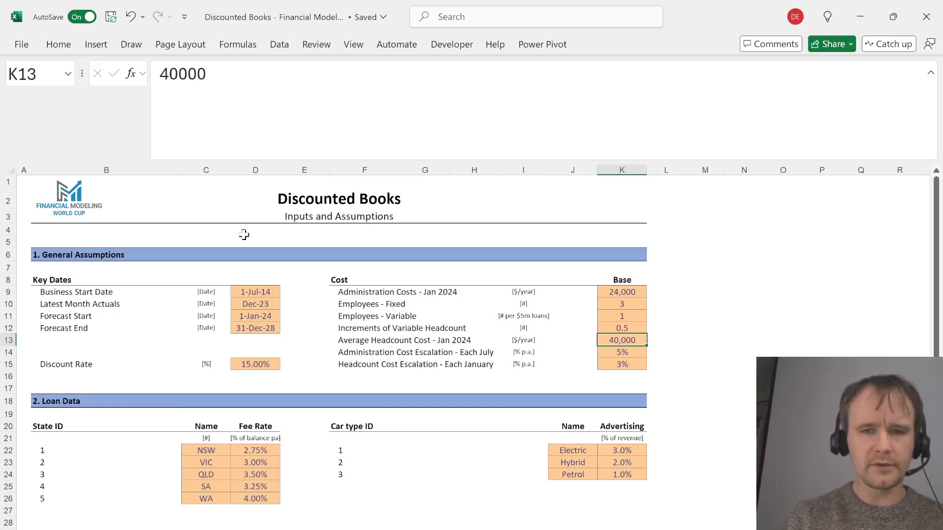
key(ctrl+f)
text(xnpv)
key(Return)
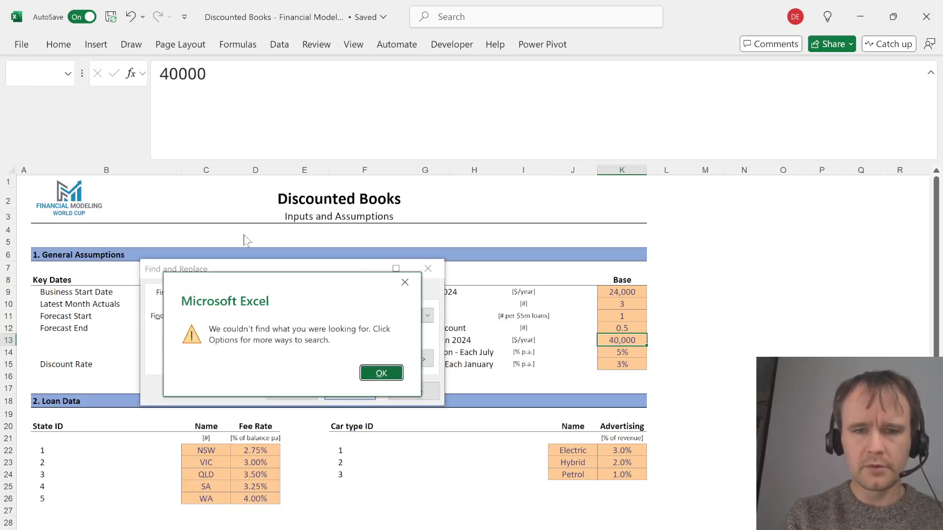
key(Return)
key(Escape)
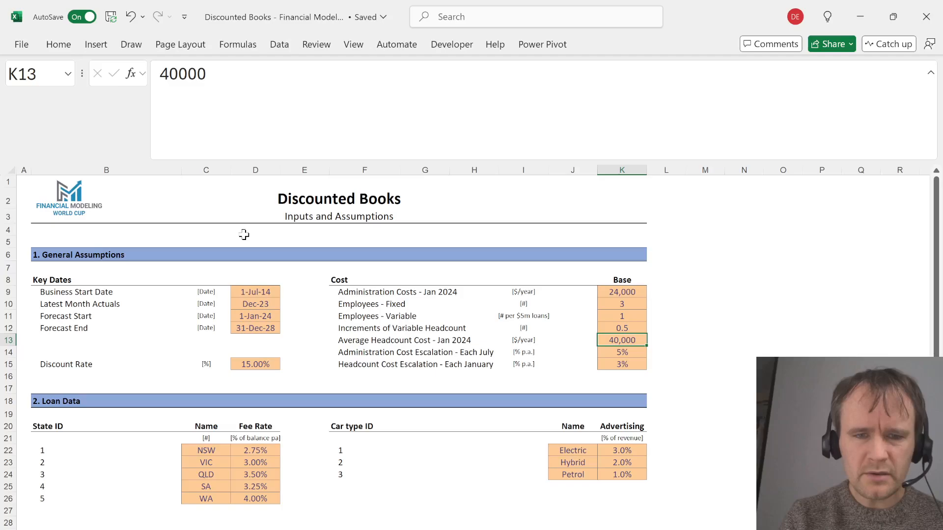
Examine the cost assumption labels from administration costs down to average headcount cost on the Assumptions sheet
key(Up)
key(Up)
key(Left)
key(Left)
key(Up)
key(Up)
key(Left)
key(Left)
key(Left)
key(shift+space)
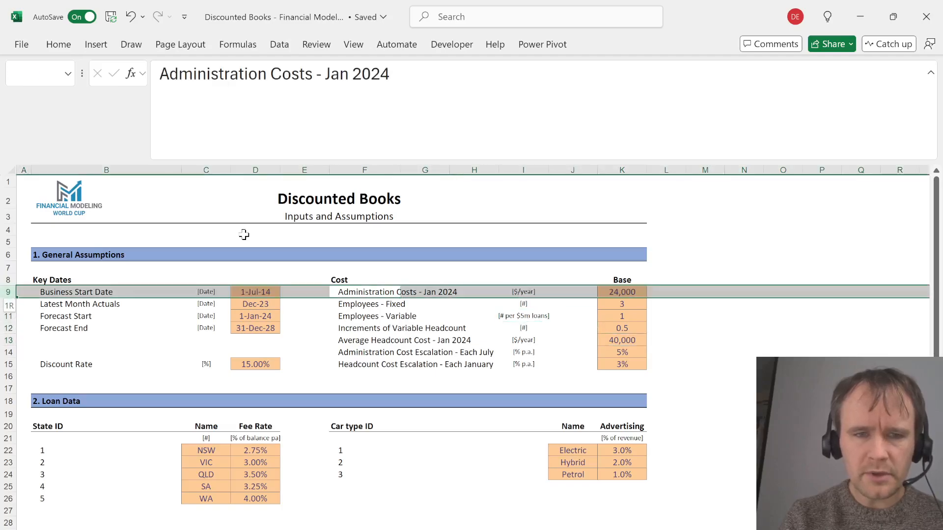
key(Down)
key(Down)
key(Down)
key(Down)
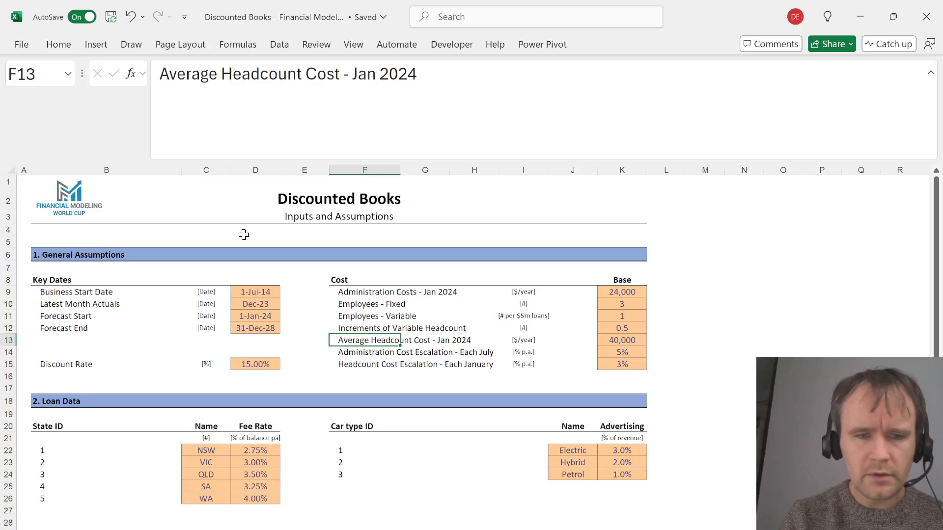
Review the state fee rates, the discount rate and the key dates on the Assumptions sheet
click(253, 449)
key(ctrl+shift+Down)
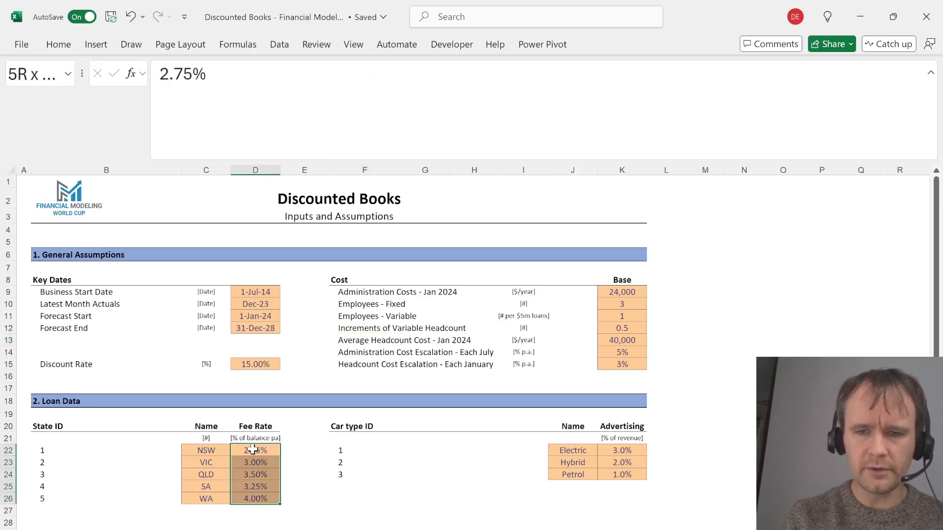
key(Right)
click(253, 375)
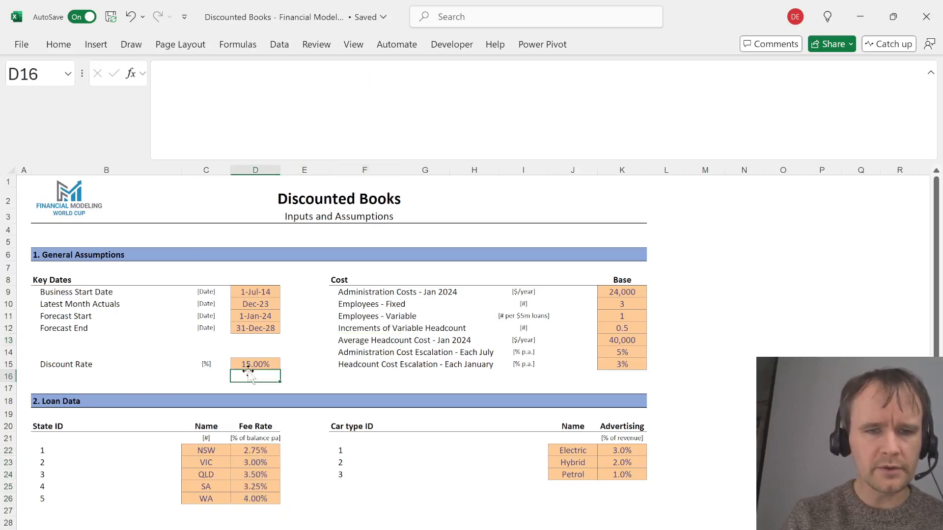
key(Up)
key(Up)
key(Up)
key(Up)
key(Up)
key(Up)
key(Up)
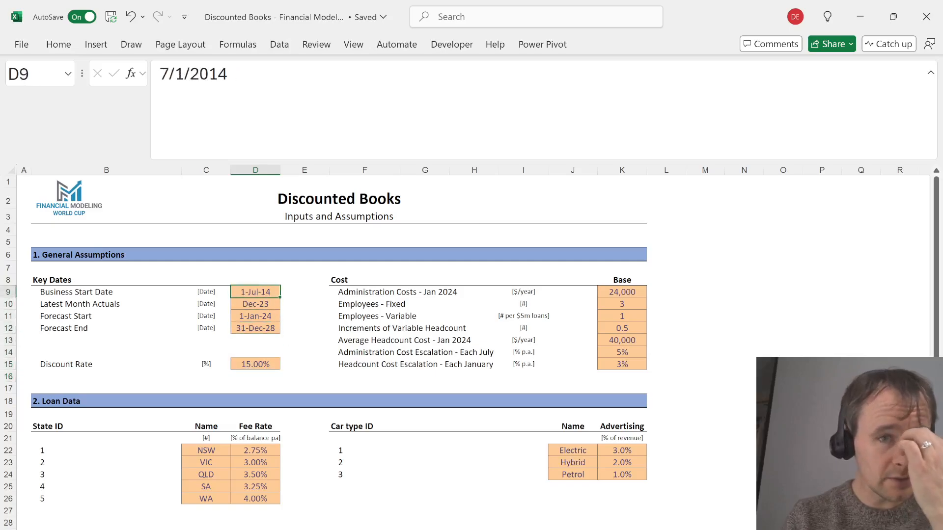
key(Down)
key(Down)
key(Down)
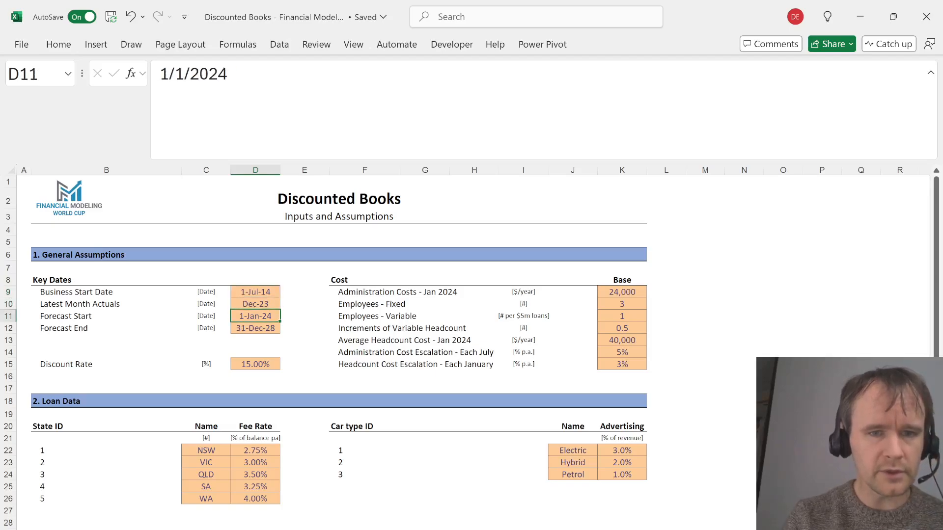
Check the base cost values and the annual escalation rates in K9:K15 of the Assumptions sheet
key(Right)
key(Right)
key(Up)
key(Up)
key(Right)
key(Right)
key(Right)
key(Right)
key(Right)
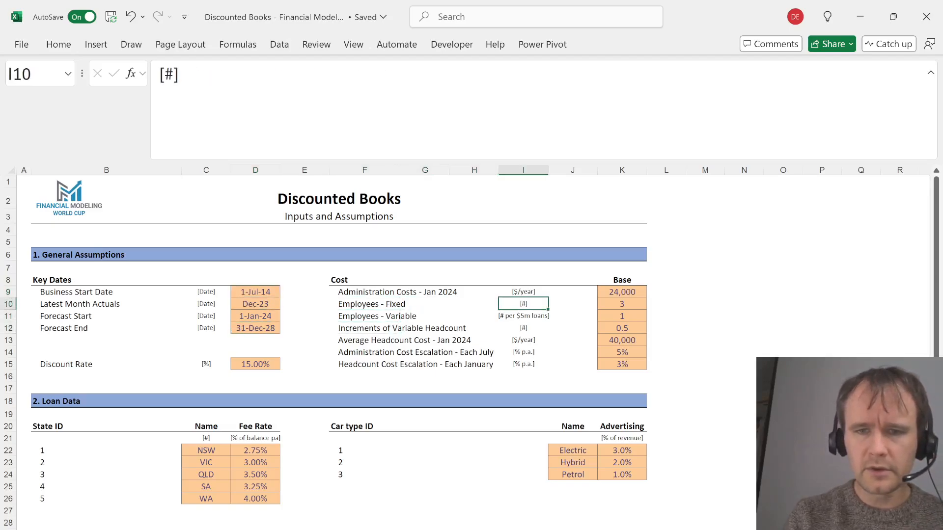
key(Down)
key(Down)
key(Down)
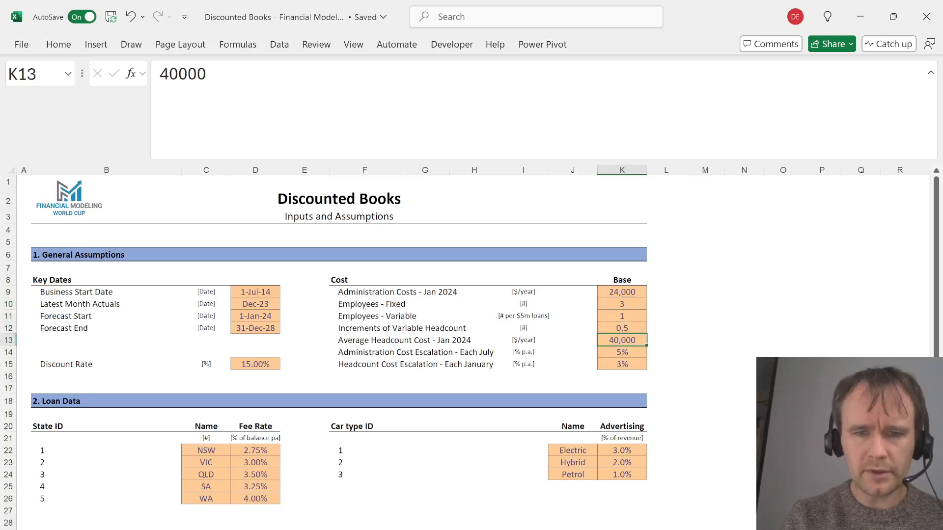
key(Down)
key(Down)
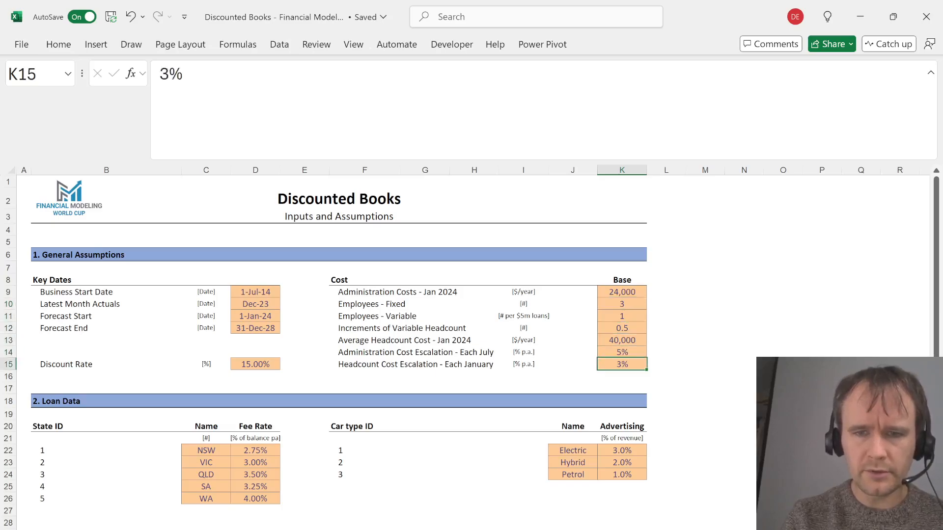
key(ctrl+Up)
key(Down)
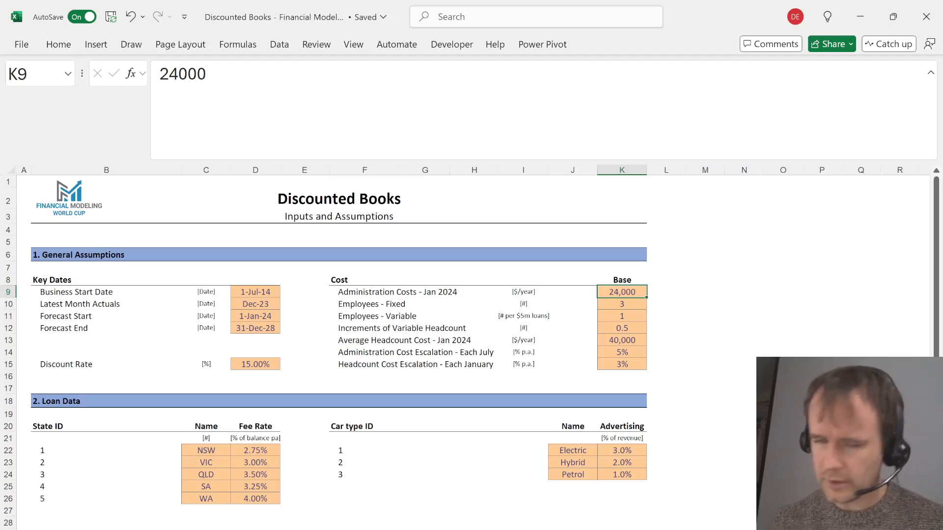
Label cell B70 below the cash flow rows of the calculation sheet as NPV
key(ctrl+Page_Down)
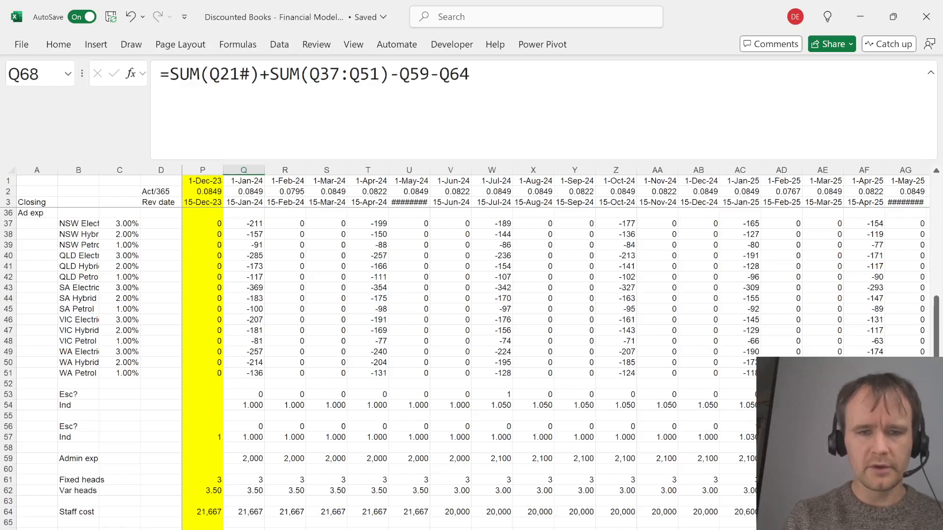
key(Down)
key(Down)
key(Down)
key(Left)
key(Left)
key(Left)
key(Up)
key(Home)
key(Right)
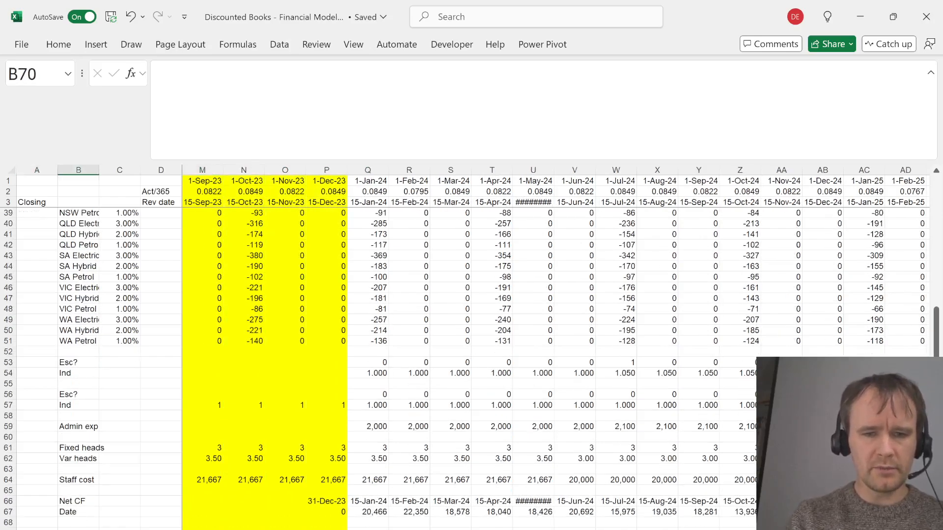
text(NPV)
key(Tab)
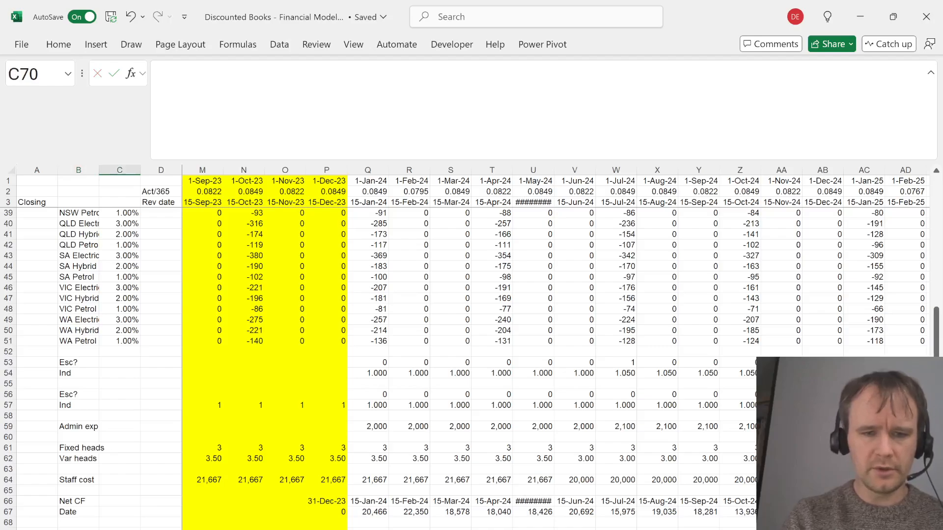
Start an XNPV formula in P70 with the rate left blank and the cash flows P67:BX67 as values
click(327, 529)
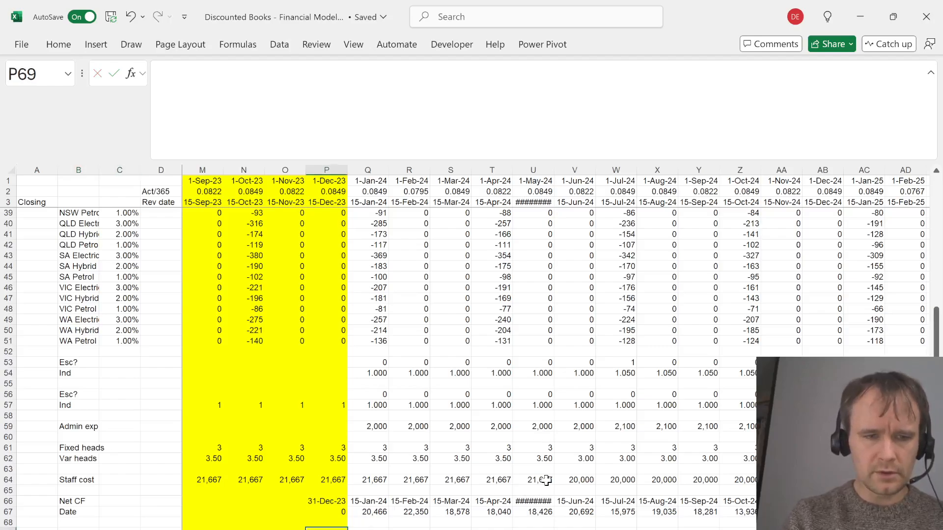
key(Down)
text(=)
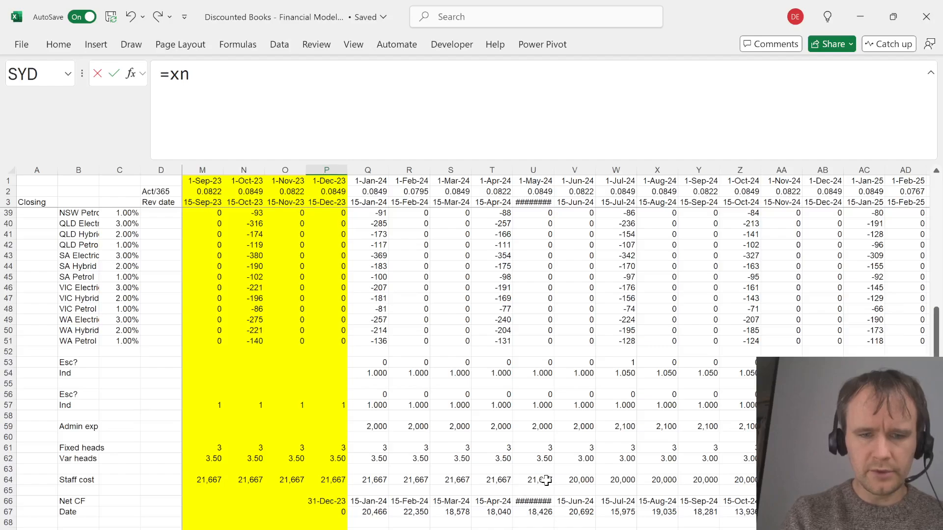
text(xn)
key(Tab)
text(,)
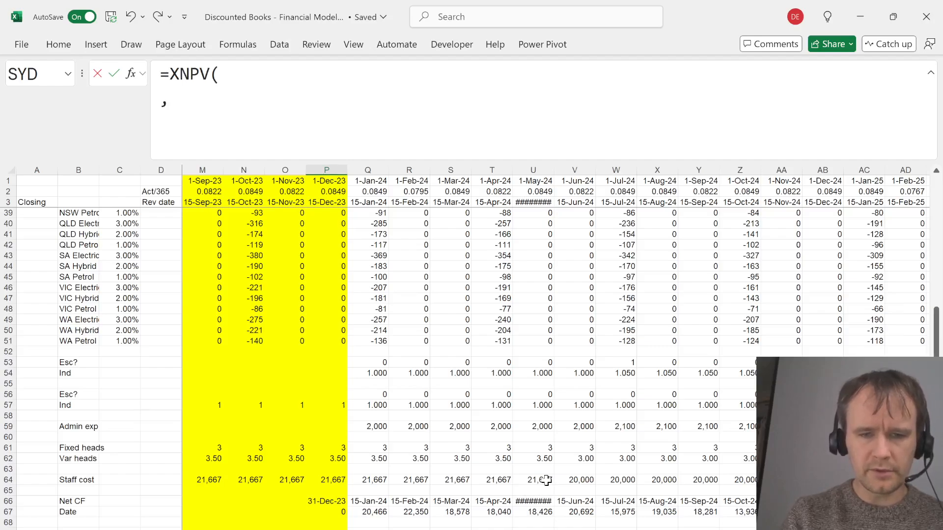
key(Up)
key(Up)
key(Up)
key(Up)
key(Down)
key(ctrl+shift+Right)
text(,)
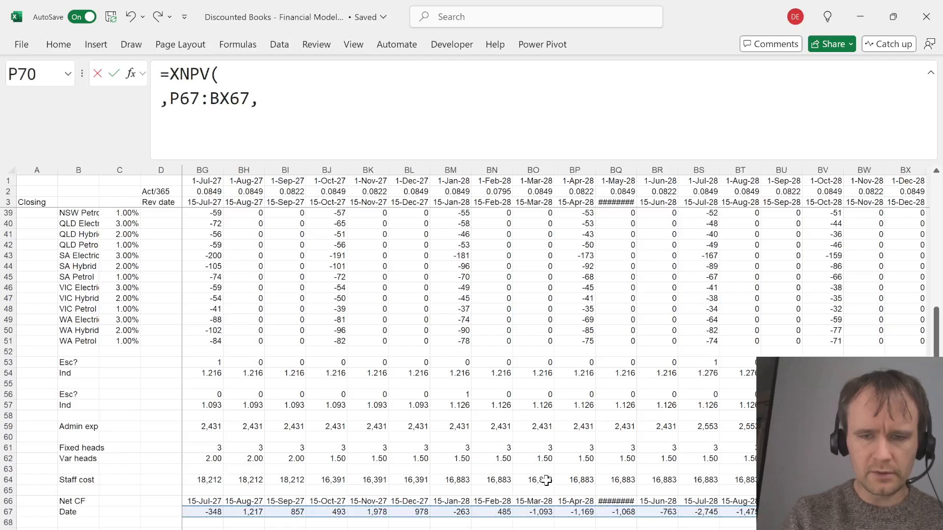
Add the date range P66:BX66 as the dates argument and close the XNPV formula's bracket
key(Up)
key(Up)
key(Up)
key(Up)
key(ctrl+shift+Right)
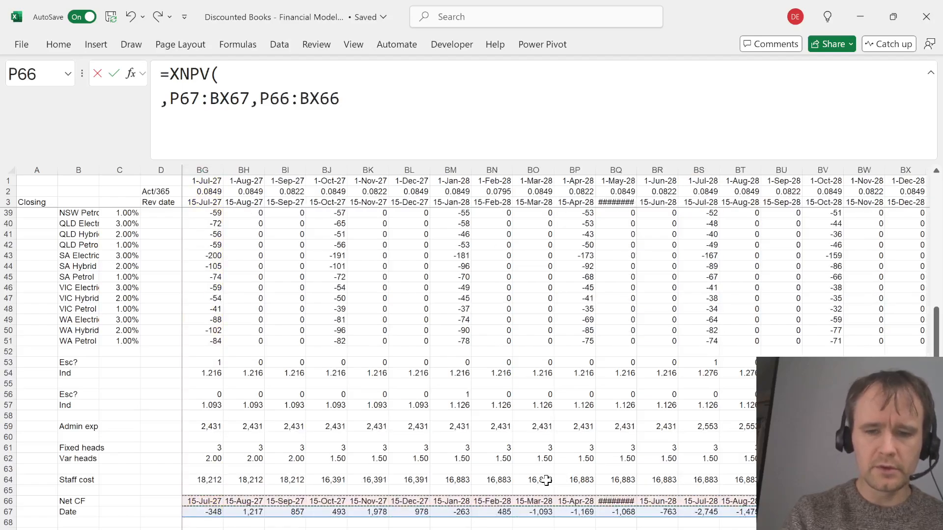
text())
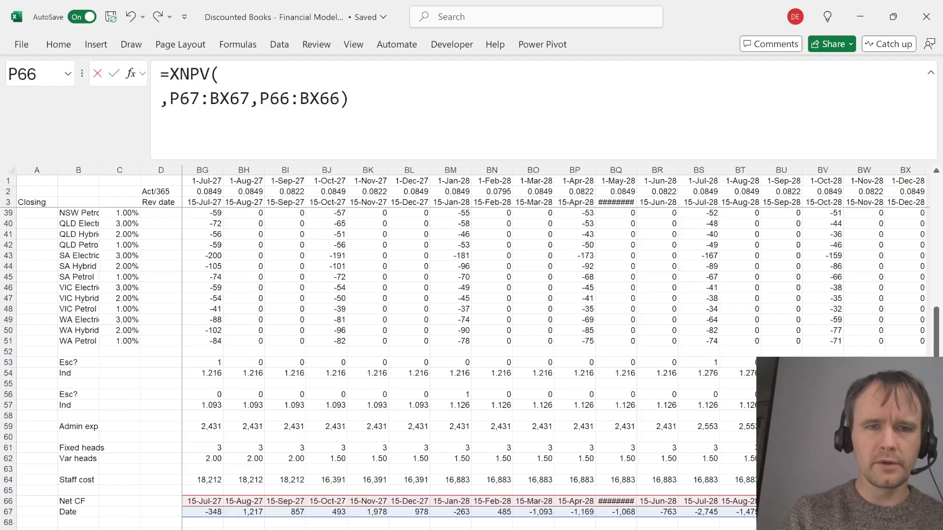
Insert the discount rate Assumptions!$D$15 as an absolute rate reference in the P70 XNPV formula and enter it
click(219, 74)
key(ctrl+Page_Up)
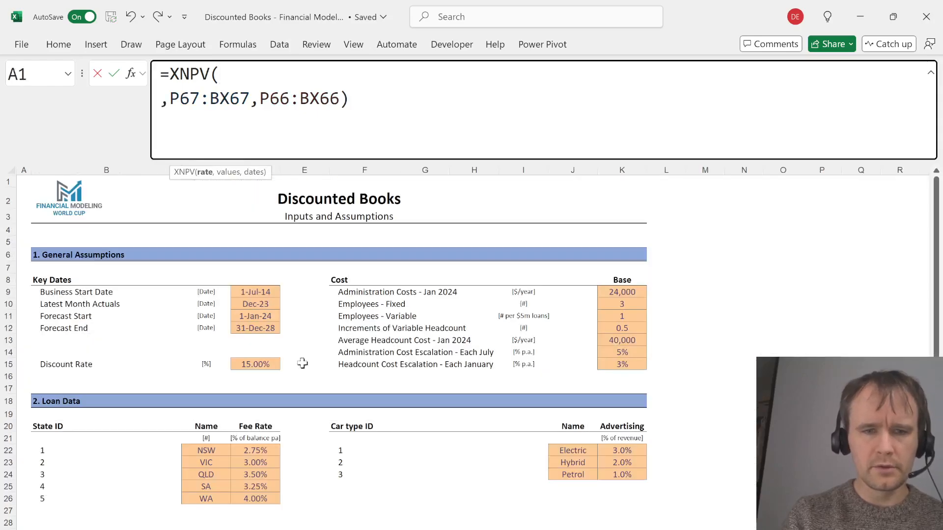
click(257, 364)
key(F4)
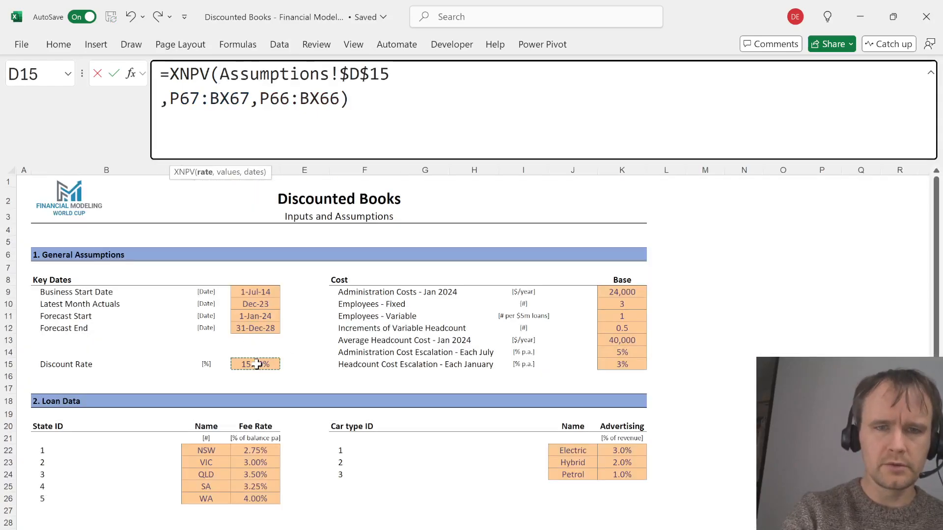
key(Return)
key(Up)
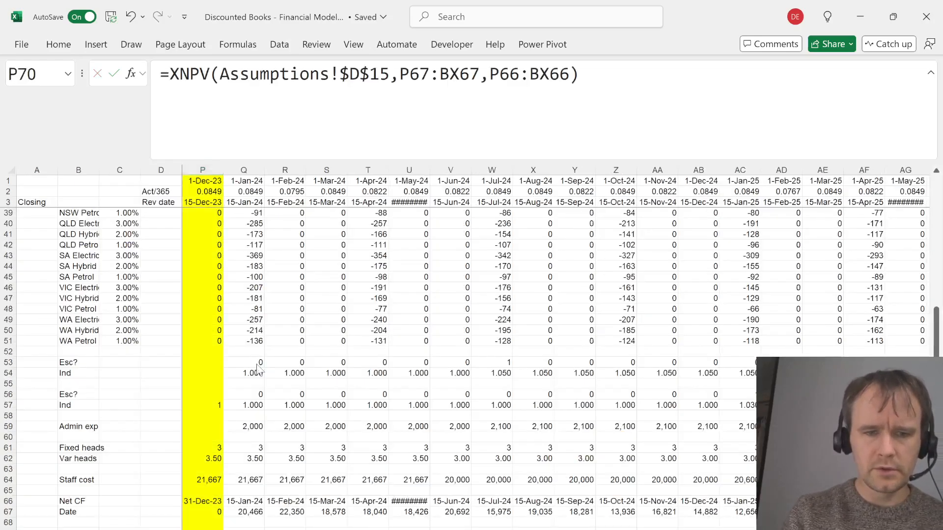
Switch to the FlexiQuiz page in the browser and answer question 11 on the total business valuation with 366209
key(alt+Tab)
scroll(305, 417, down, 3)
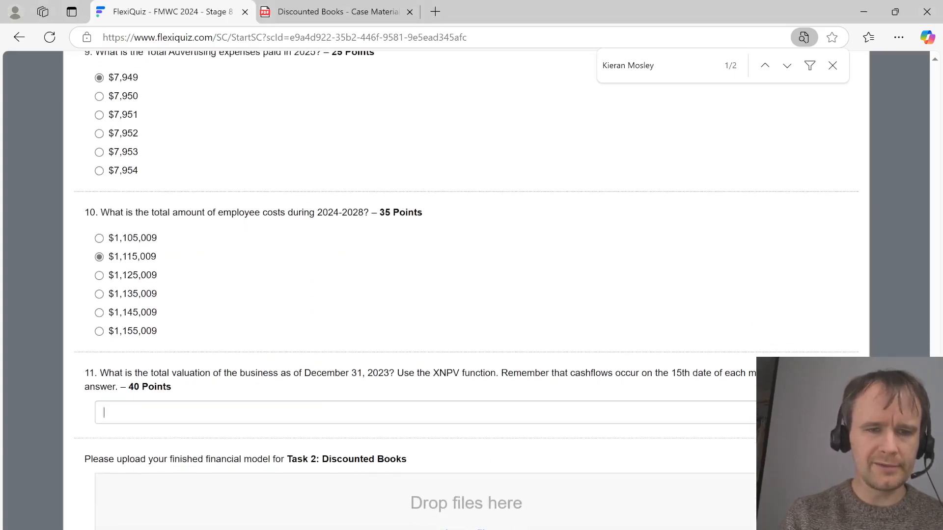
click(104, 412)
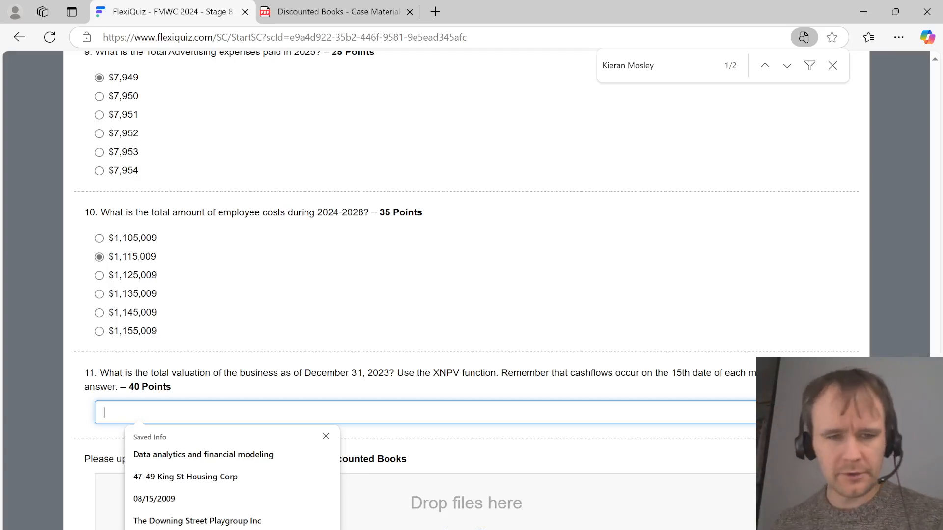
key(alt+Tab)
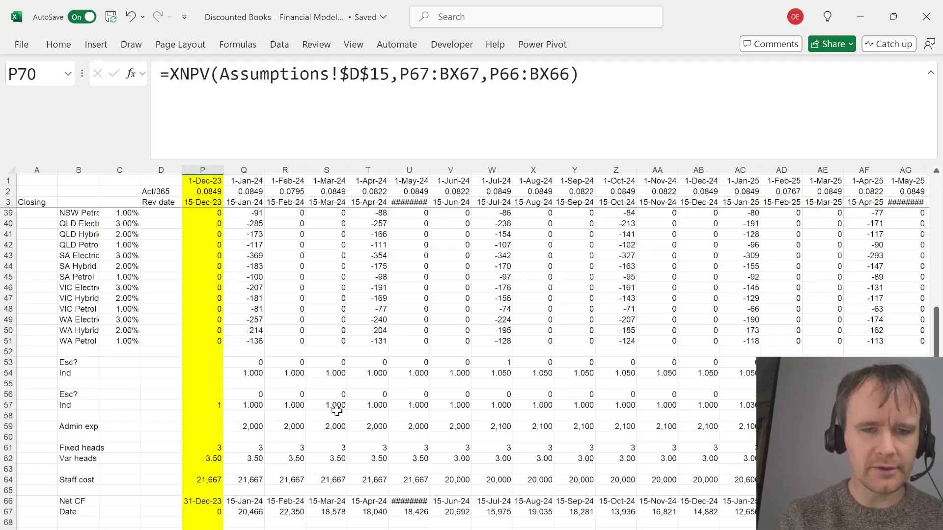
key(alt+Tab)
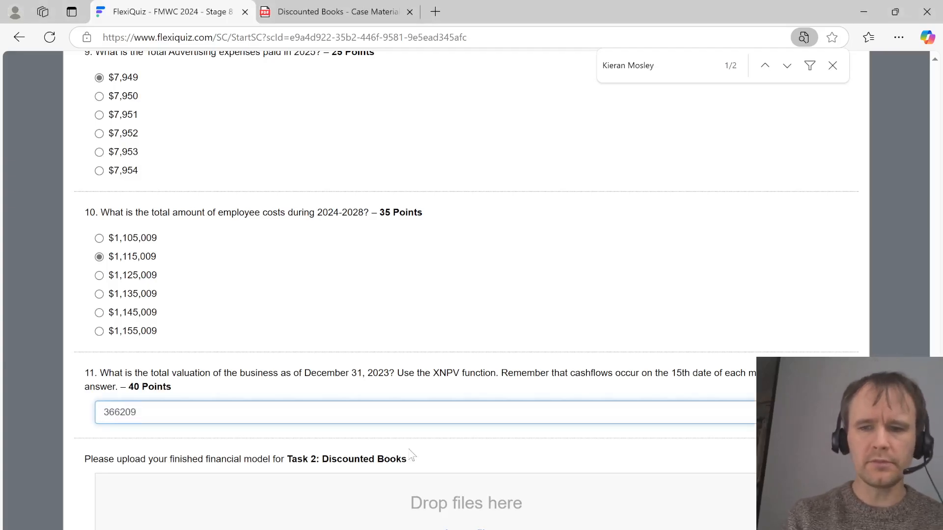
Switch back to the Excel model and review the cost inputs on the Assumptions sheet against the Q67 net cash flow formula
key(alt+Tab)
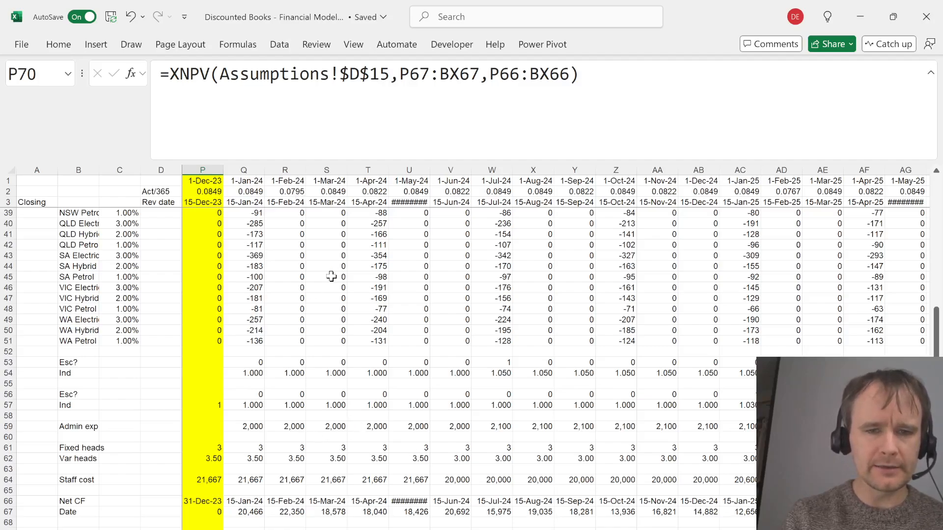
click(241, 513)
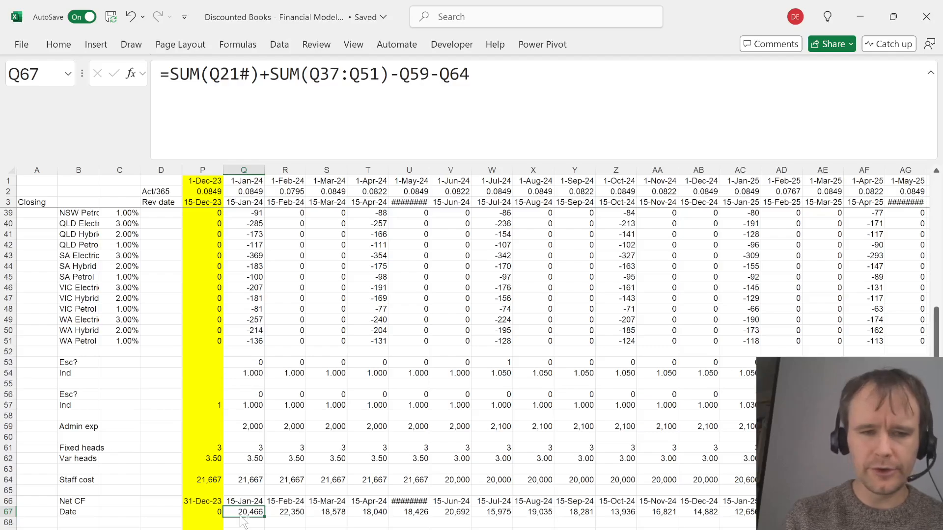
key(ctrl+Page_Up)
key(shift+space)
key(Down)
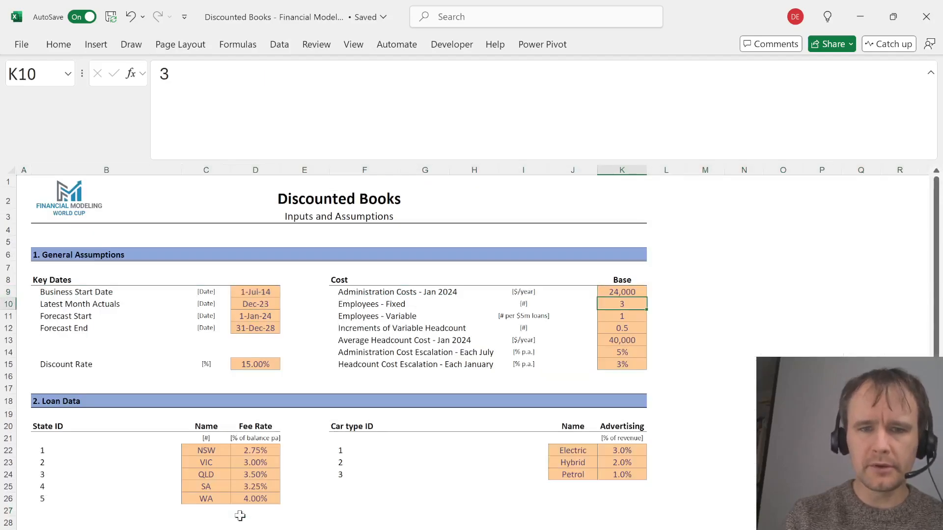
key(shift+space)
key(shift+Down)
key(shift+Down)
key(Down)
key(Down)
key(Down)
key(Down)
key(Down)
key(Down)
key(Down)
key(Down)
key(Down)
key(Down)
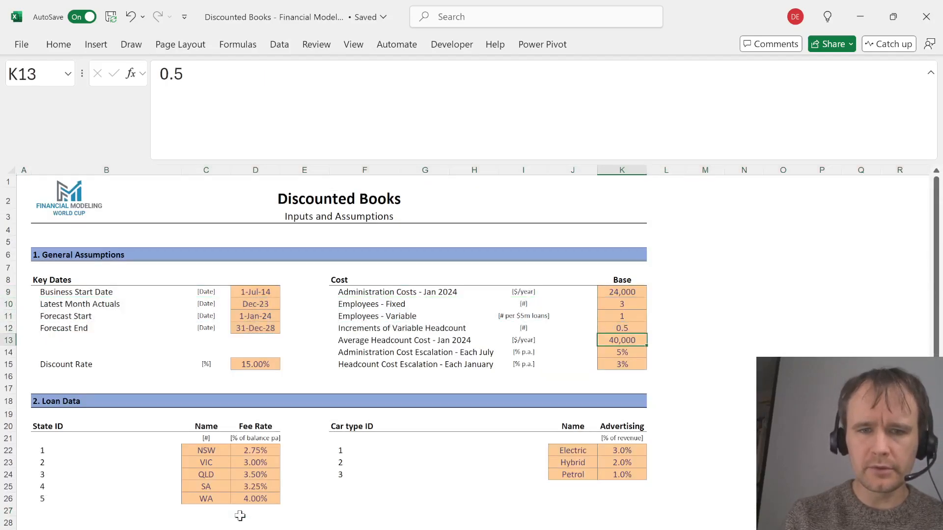
key(ctrl+Page_Down)
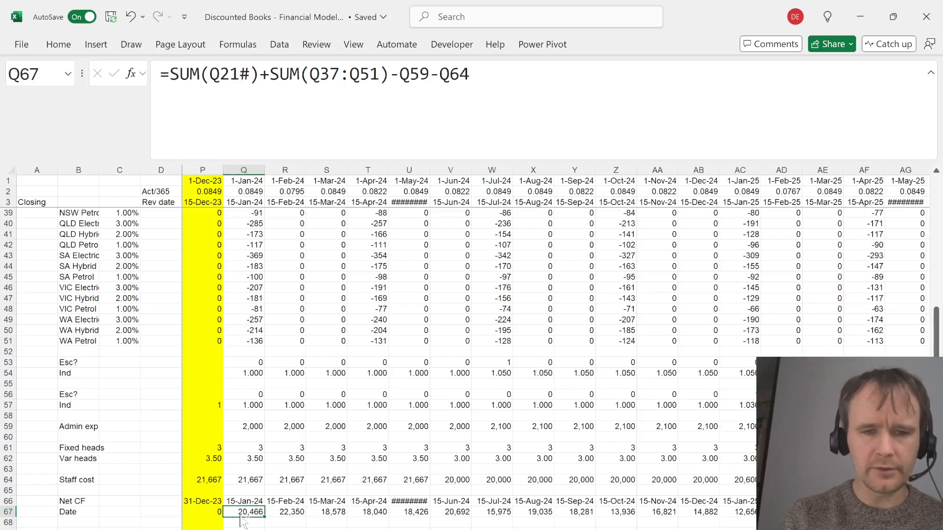
Trace the ranges referenced by the net cash flow formula in Q67 and recheck the XNPV formula in P70
key(F2)
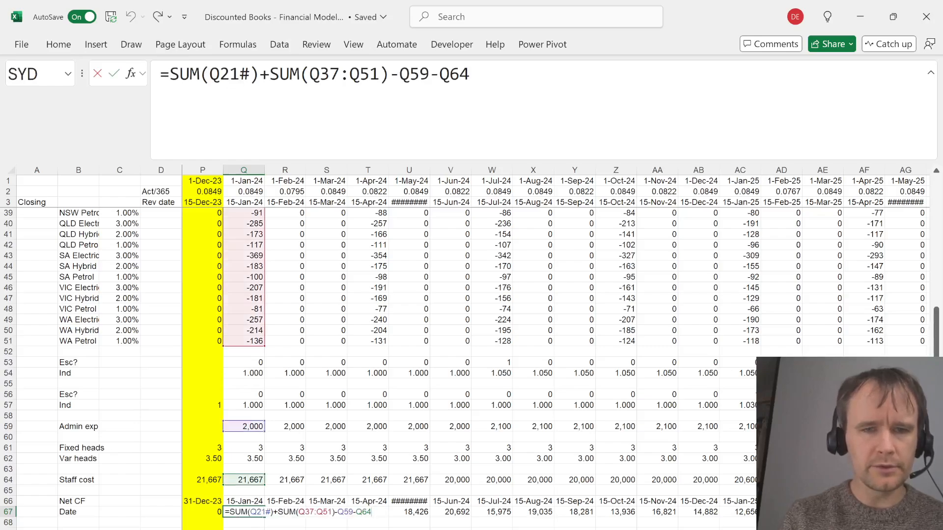
key(Escape)
key(Left)
key(Down)
key(Down)
key(Down)
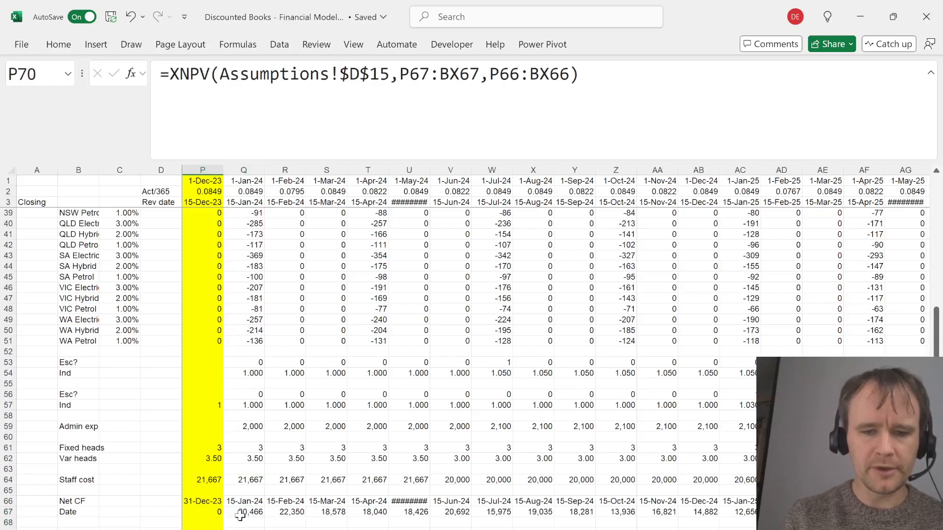
Upload Discounted Books - Financial Model.xlsx from the Round 8 folder to the quiz's Task 2 upload area and advance to the final page
key(alt+Tab)
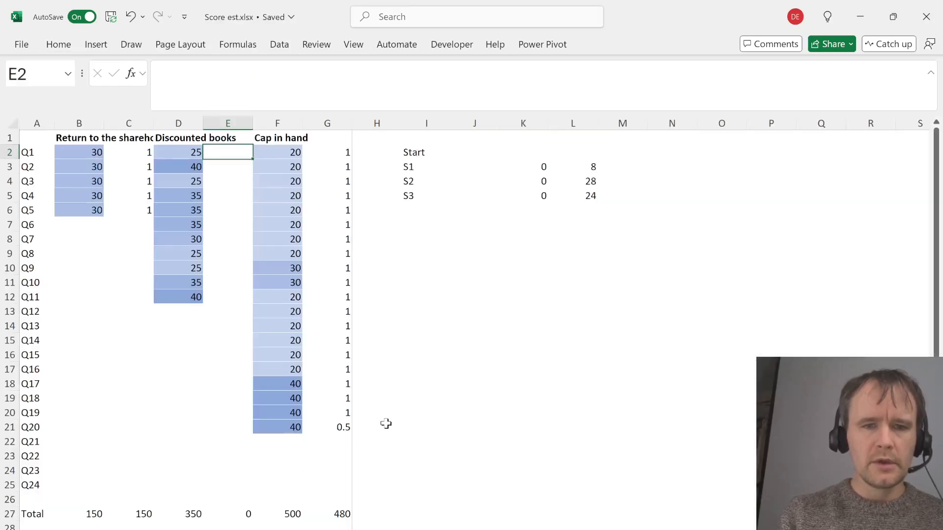
key(alt+Tab)
key(alt+Tab)
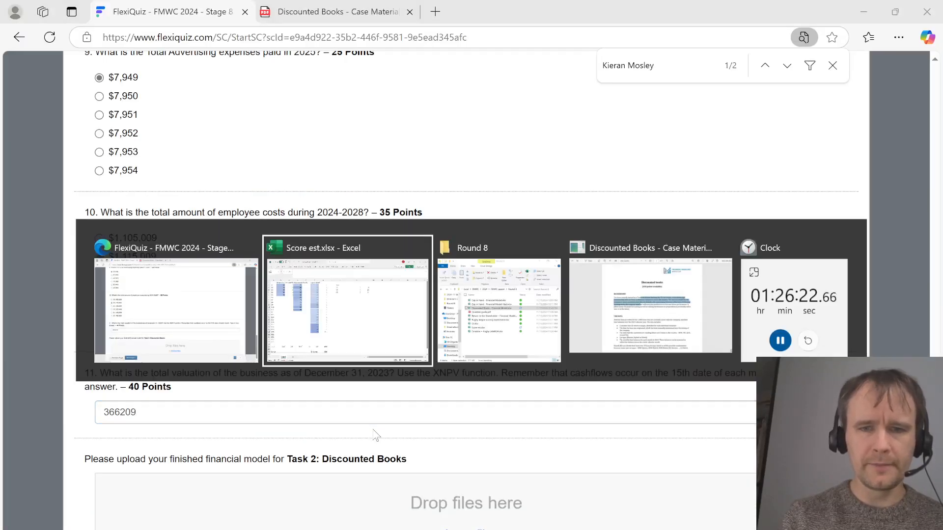
key(alt+Tab)
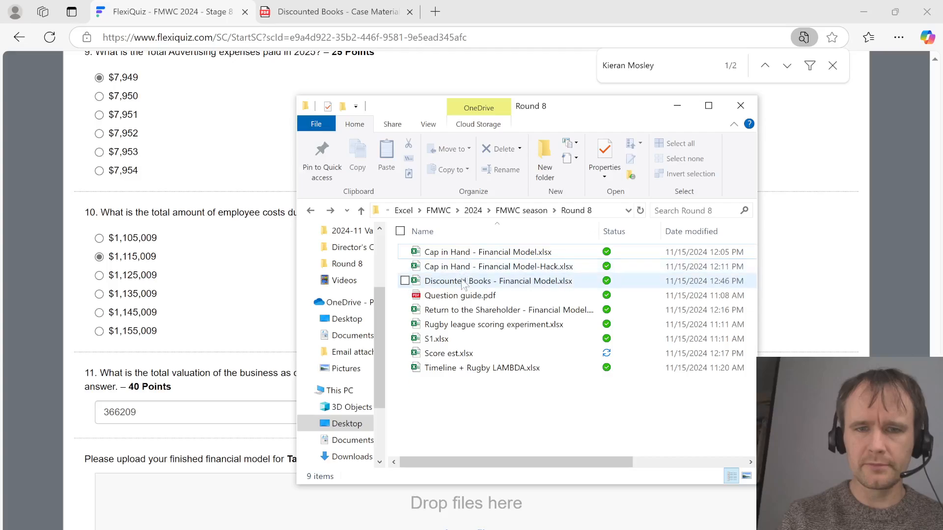
drag(463, 284, 305, 511)
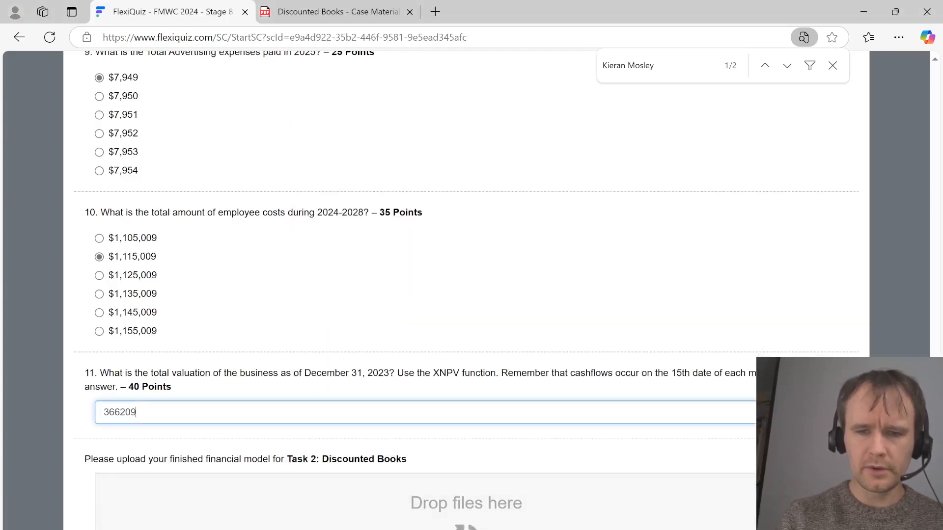
key(Return)
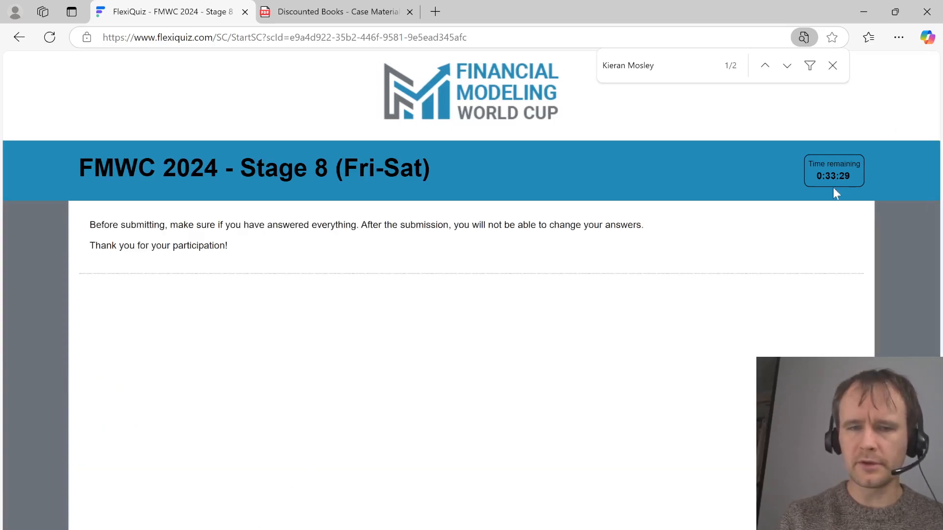
Switch to the Score est.xlsx workbook and fill E2:E11 with 1 for Discounted books questions Q1 to Q10
key(alt+Tab)
key(alt+Tab)
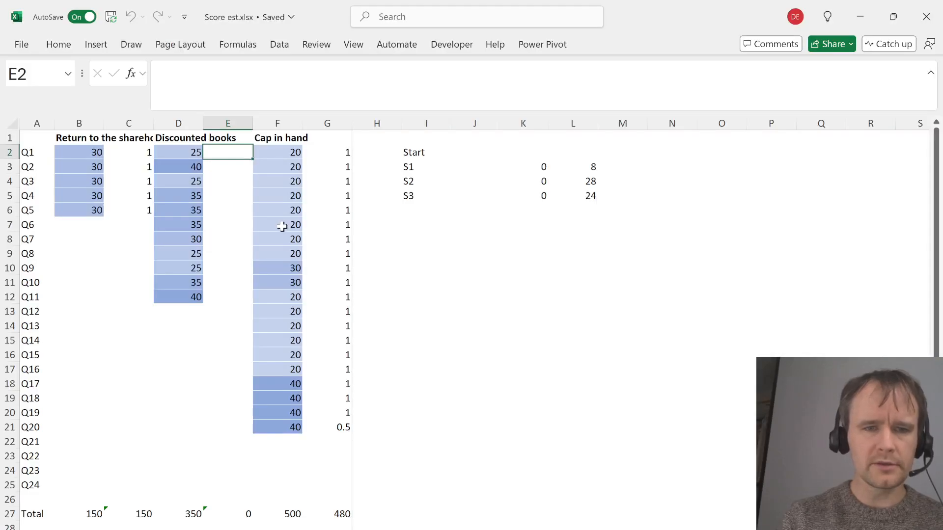
key(shift+Down)
key(shift+Down)
key(shift+Down)
key(shift+Down)
key(shift+Down)
key(shift+Down)
key(shift+Down)
key(shift+Down)
key(shift+Down)
text(1)
key(ctrl+Return)
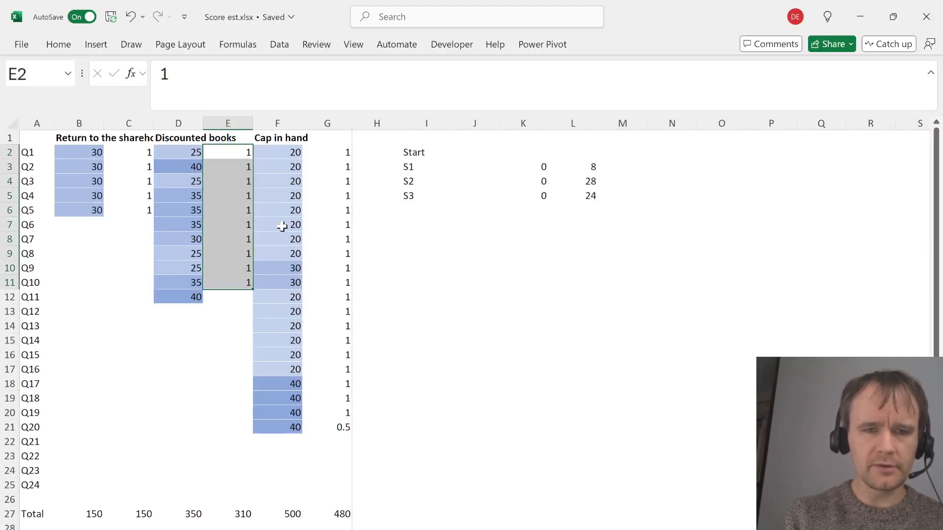
Enter 0.2 in E12 as the score estimate for Discounted books question Q11
key(ctrl+Down)
key(Down)
text(0.2)
key(Return)
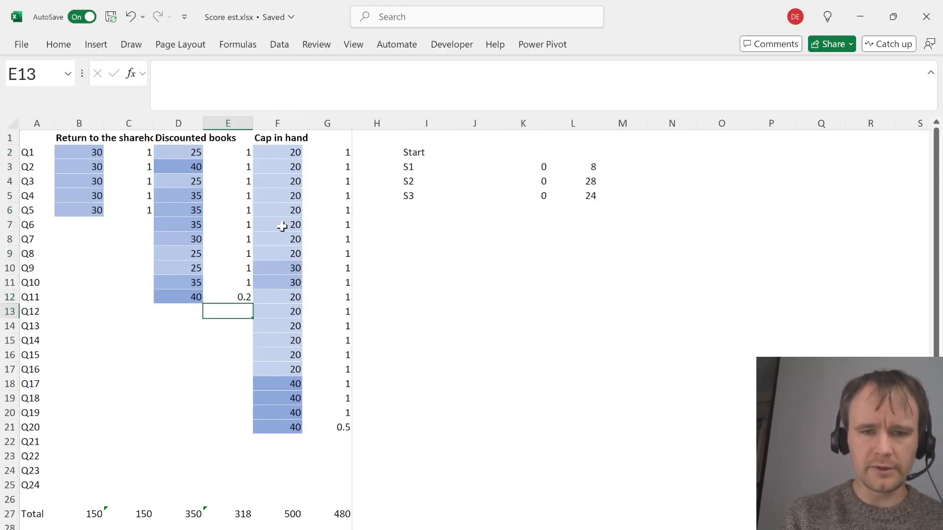
Return to the FlexiQuiz page in the browser and submit the quiz
key(alt+Tab)
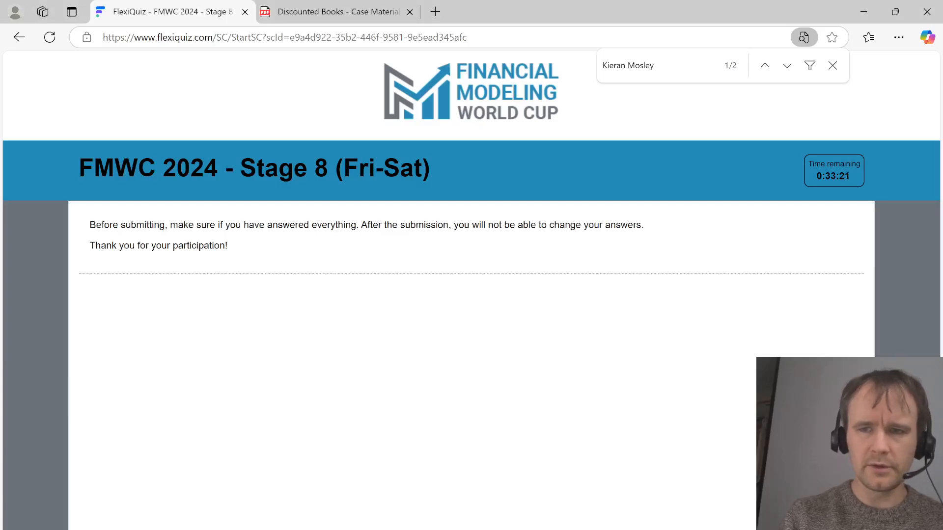
key(Return)
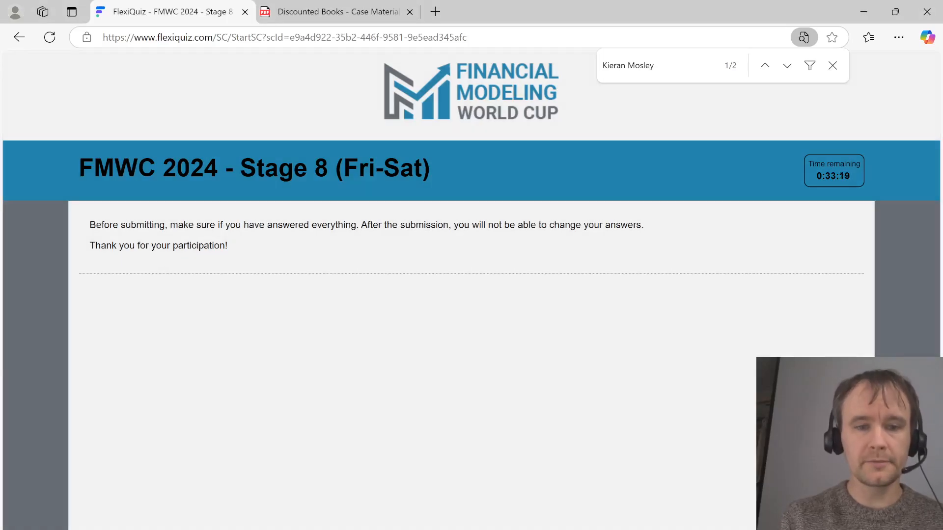